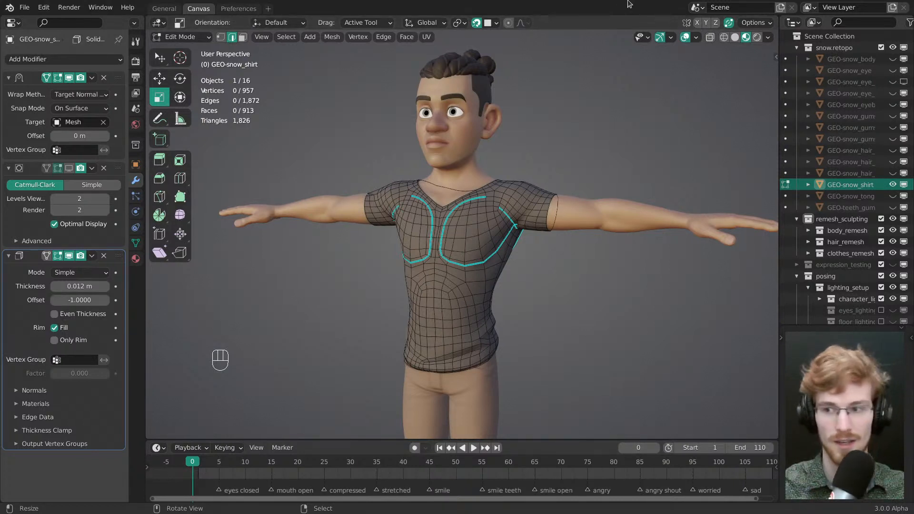
- Examine the retopologized shirt and the character's trousers and shoes from several angles
middle_drag(438, 260, 492, 266)
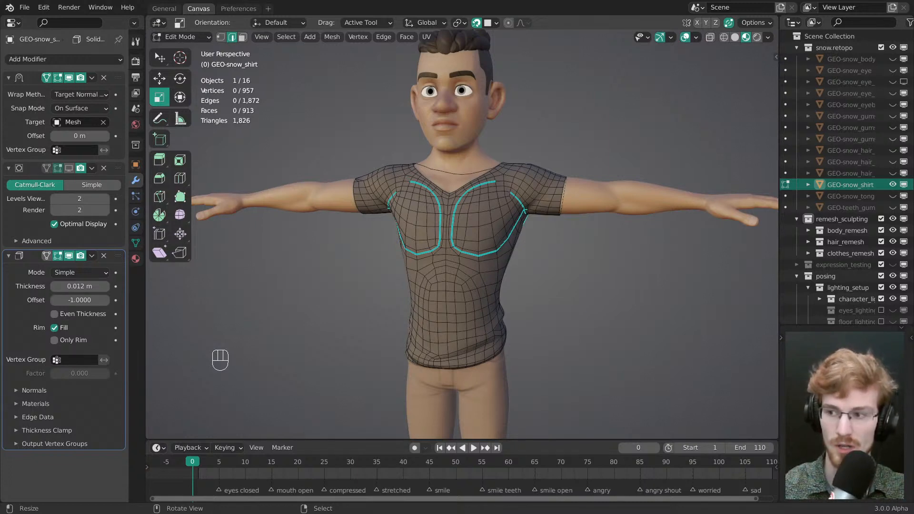
middle_drag(452, 252, 461, 263)
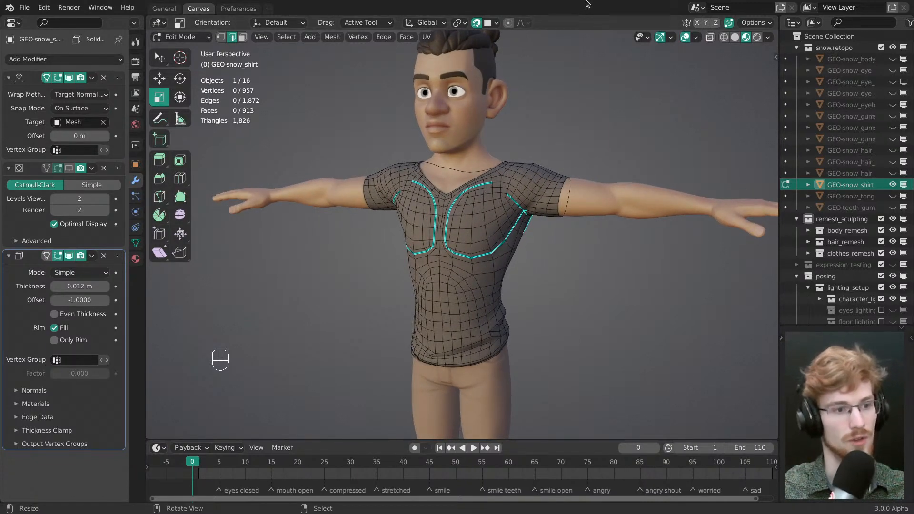
middle_drag(455, 309, 441, 231)
scroll(478, 243, down, 2)
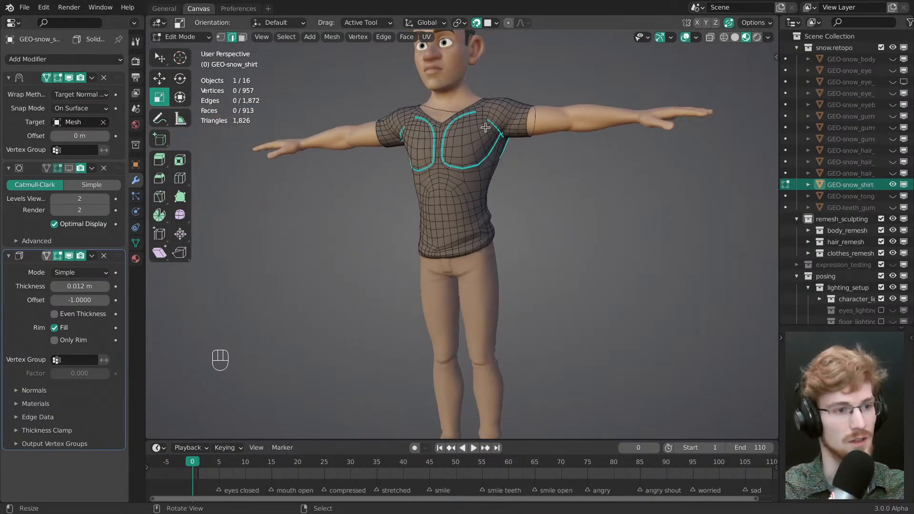
middle_drag(490, 247, 485, 285)
shift+middle_drag(485, 285, 468, 211)
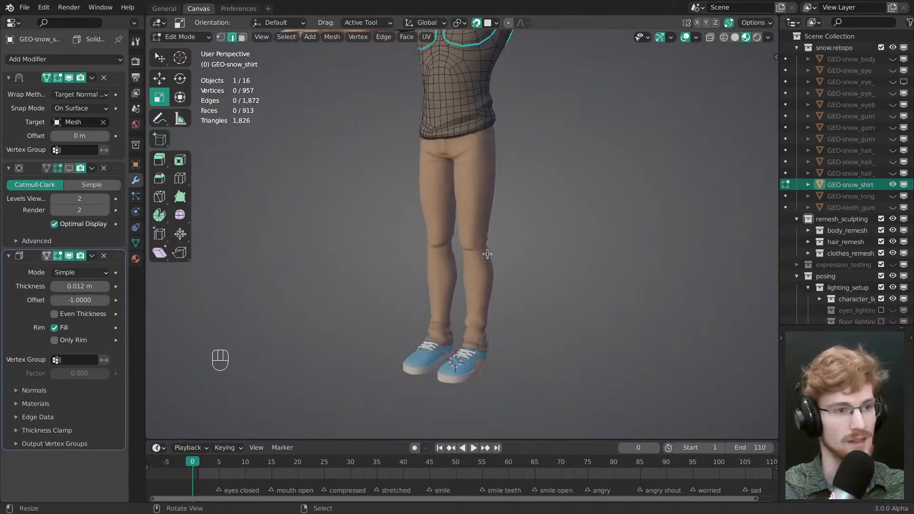
shift+middle_drag(479, 268, 474, 214)
scroll(474, 214, up, 1)
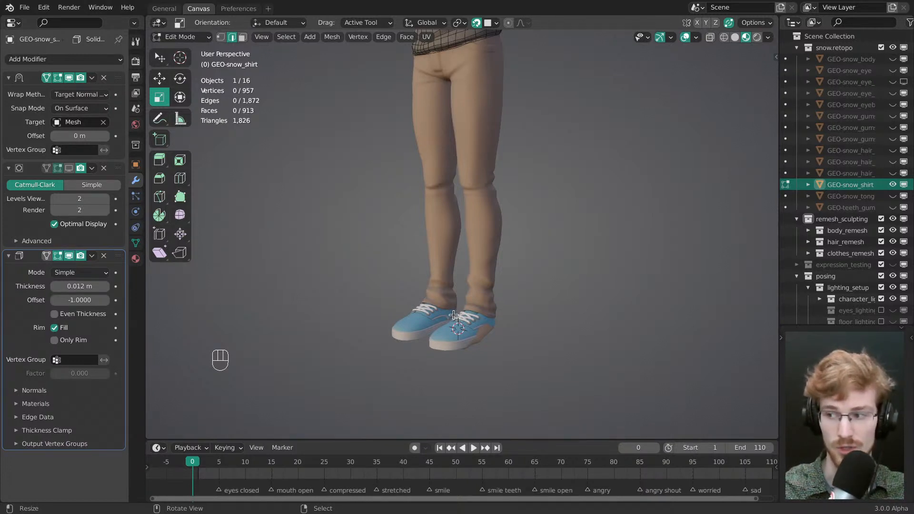
middle_drag(477, 290, 448, 281)
middle_drag(504, 225, 460, 229)
shift+middle_drag(460, 230, 437, 170)
- Turn on the wireframe view, examine the mesh density of the trousers and shoes from several sides, and turn it off again
key(shift+z)
middle_drag(459, 270, 541, 214)
middle_drag(419, 319, 434, 210)
middle_drag(438, 273, 497, 257)
middle_drag(498, 257, 443, 412)
shift+middle_drag(469, 143, 465, 200)
ctrl+middle_drag(464, 200, 467, 243)
shift+middle_drag(465, 162, 465, 270)
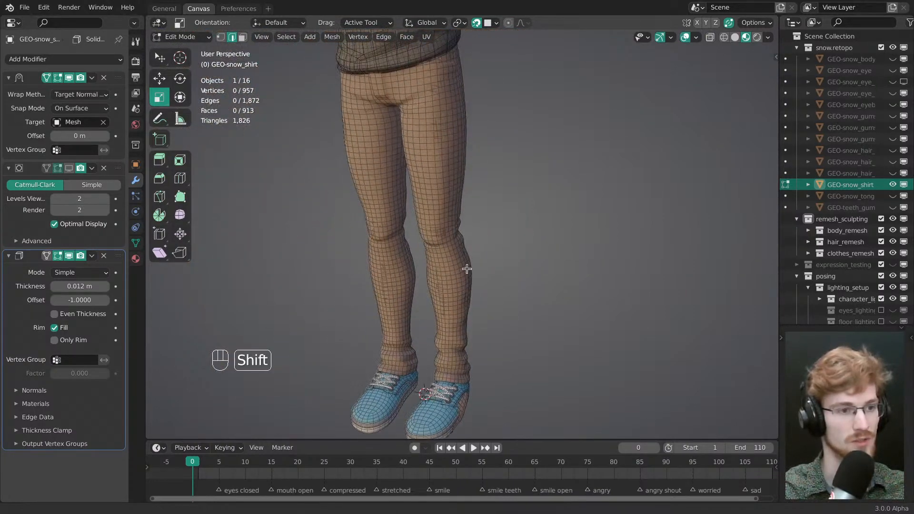
shift+middle_drag(469, 96, 477, 341)
key(shift+z)
- Examine the shirt's topology and the marked edge loops on the chest and back, finishing in front view
shift+middle_drag(467, 167, 445, 318)
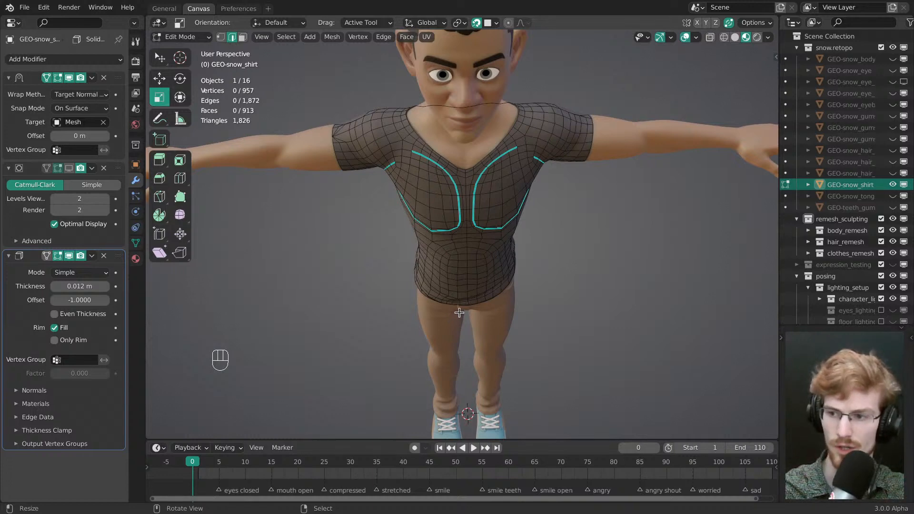
middle_drag(468, 290, 476, 178)
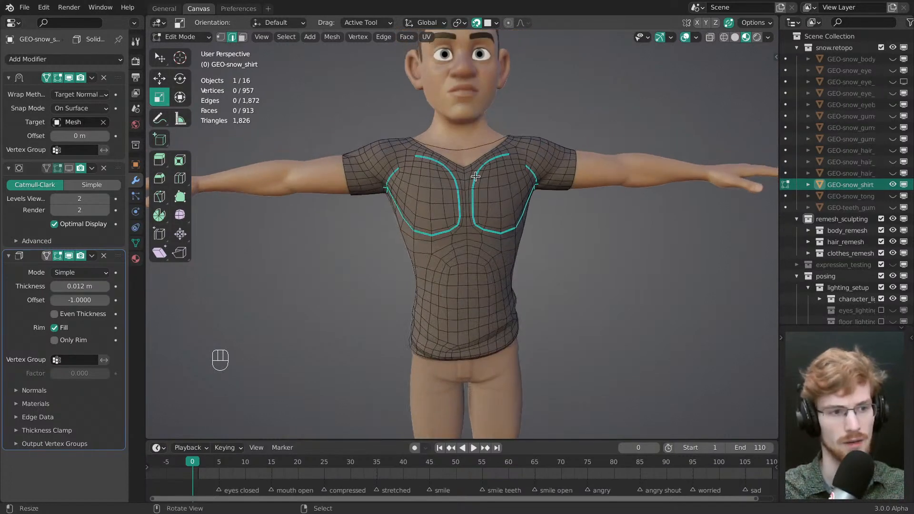
middle_drag(444, 254, 523, 270)
shift+middle_drag(466, 269, 443, 266)
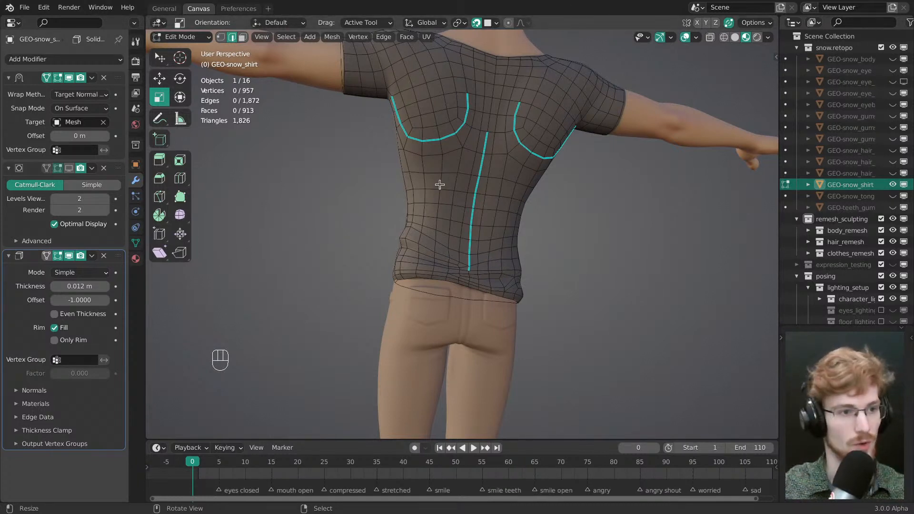
middle_drag(437, 184, 580, 290)
key(grave)
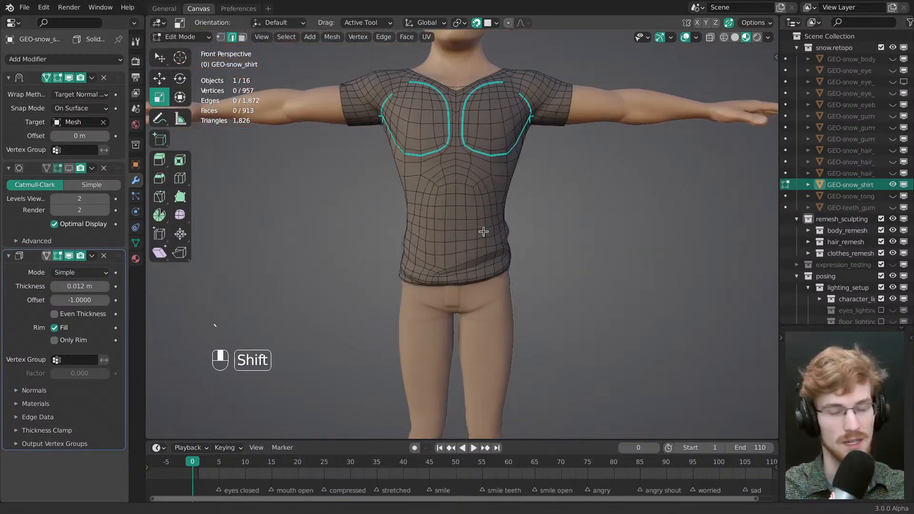
shift+middle_drag(484, 233, 457, 232)
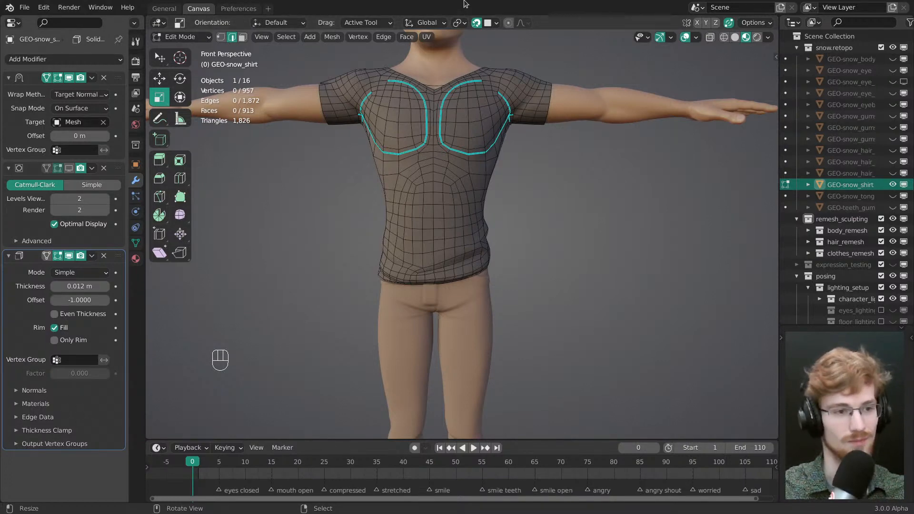
- Switch to vertex selection with the Select tool, nudge a vertex on the shirt's lower front, and deselect everything
mouse_move(457, 269)
middle_down()
mouse_move(428, 272)
mouse_move(465, 261)
middle_up()
key(1)
key(w)
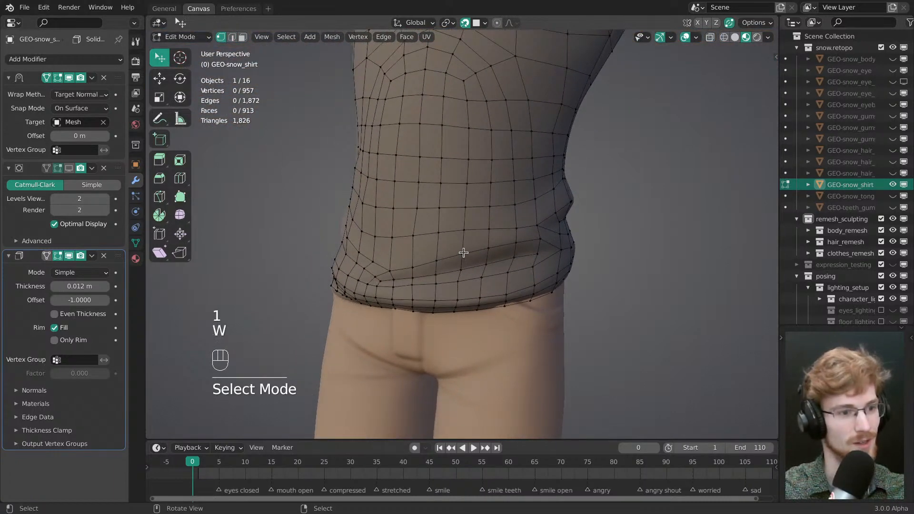
click(462, 253)
drag(461, 252, 441, 260)
middle_drag(441, 259, 505, 205)
key(alt+a)
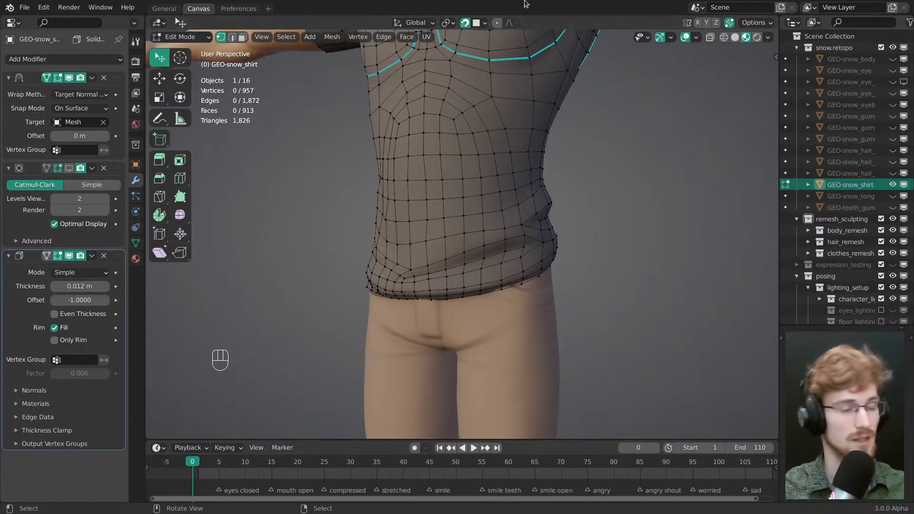
- Select a horizontal path of vertices above the front hem fold, edge-slide it slightly, and clear the selection
middle_drag(529, 338, 460, 338)
shift+middle_drag(467, 276, 482, 320)
mouse_move(482, 321)
middle_down()
mouse_move(507, 313)
mouse_move(472, 310)
middle_up()
mouse_move(471, 310)
ctrl+middle_down()
mouse_move(470, 283)
mouse_move(476, 300)
ctrl+middle_up()
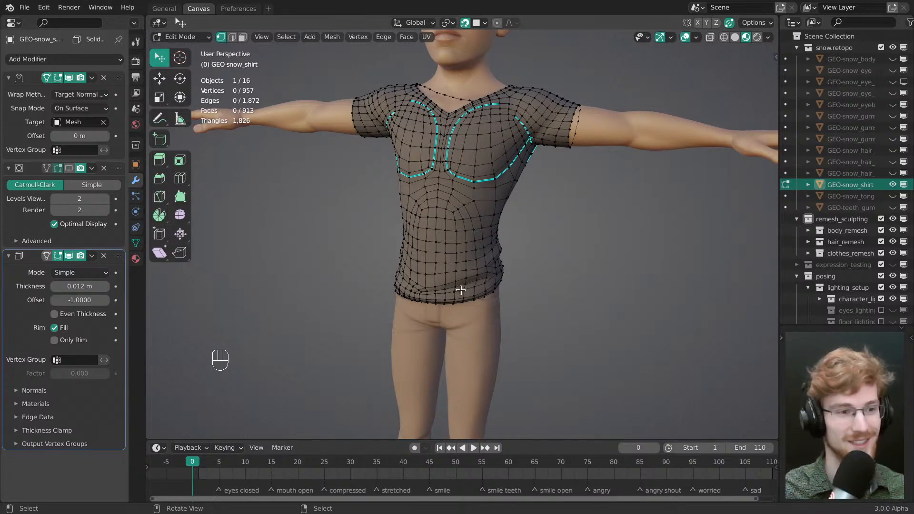
middle_drag(461, 289, 441, 266)
click(519, 255)
ctrl+click(414, 267)
key(g)
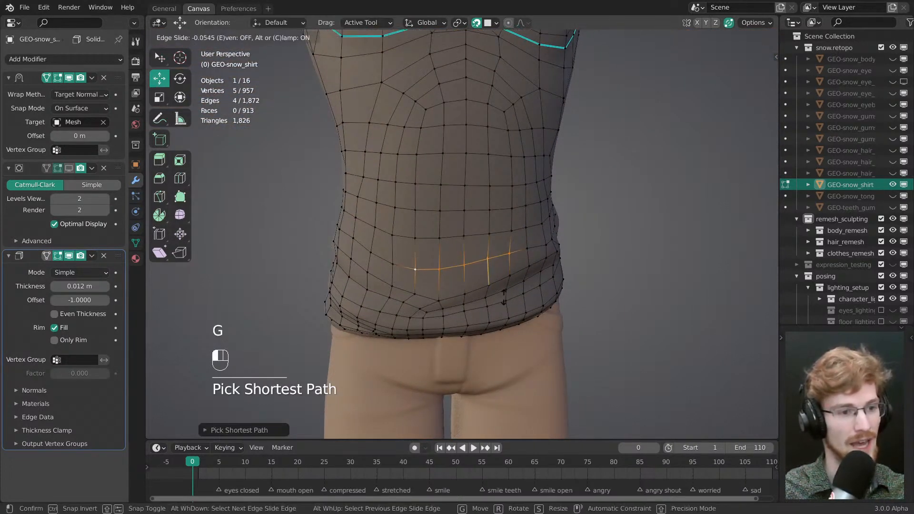
key(alt+a)
- Tweak single vertices with the Select tool on both sides of the shirt's front waist
key(w)
drag(530, 252, 528, 250)
drag(546, 245, 545, 247)
middle_drag(511, 274, 493, 271)
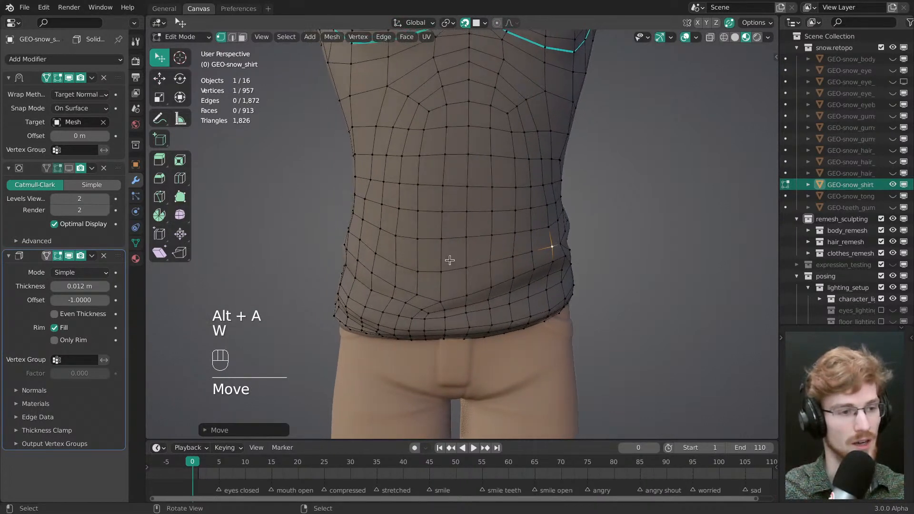
drag(397, 237, 387, 240)
click(388, 238)
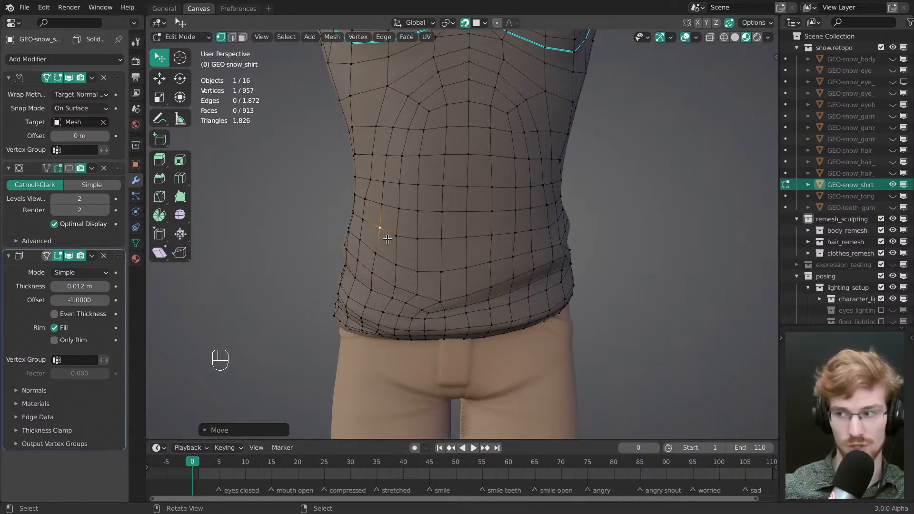
- Even out the grid spacing by nudging individual vertices along the shirt's lower side and across the belly
middle_drag(371, 236, 482, 266)
shift+middle_drag(403, 231, 508, 265)
drag(466, 257, 463, 256)
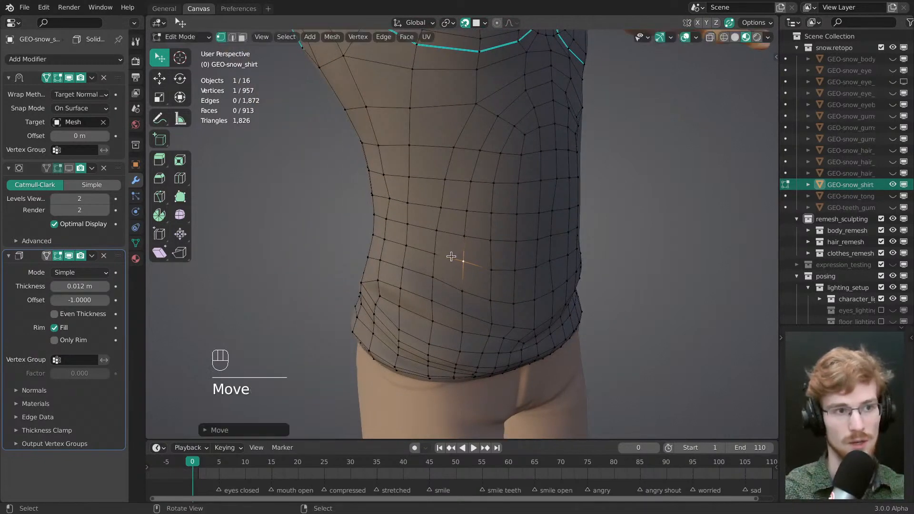
middle_drag(453, 257, 482, 270)
drag(489, 270, 508, 273)
middle_drag(607, 263, 523, 261)
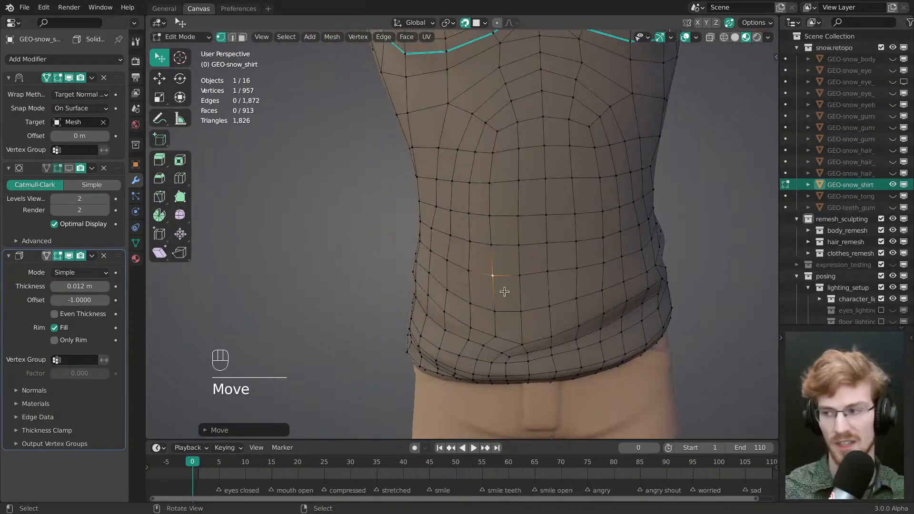
drag(548, 269, 549, 270)
drag(550, 252, 548, 247)
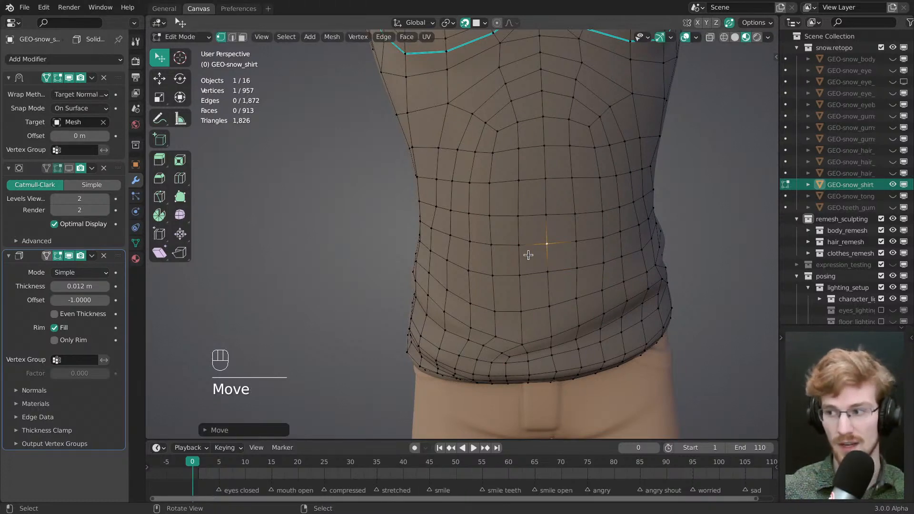
- Select the entire shirt mesh, turn off snapping, and activate the Shrink/Fatten tool
middle_drag(536, 307, 471, 261)
key(a)
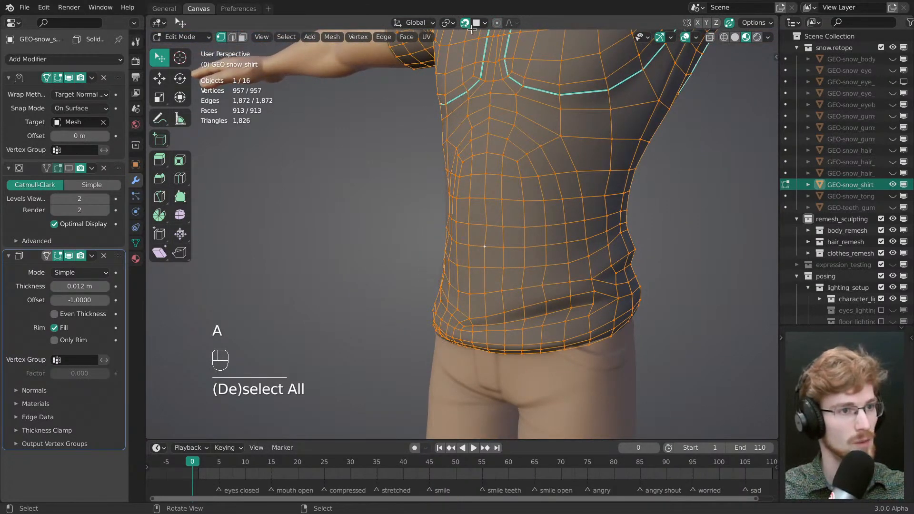
middle_drag(487, 181, 480, 66)
middle_drag(465, 35, 472, 271)
key(alt+s)
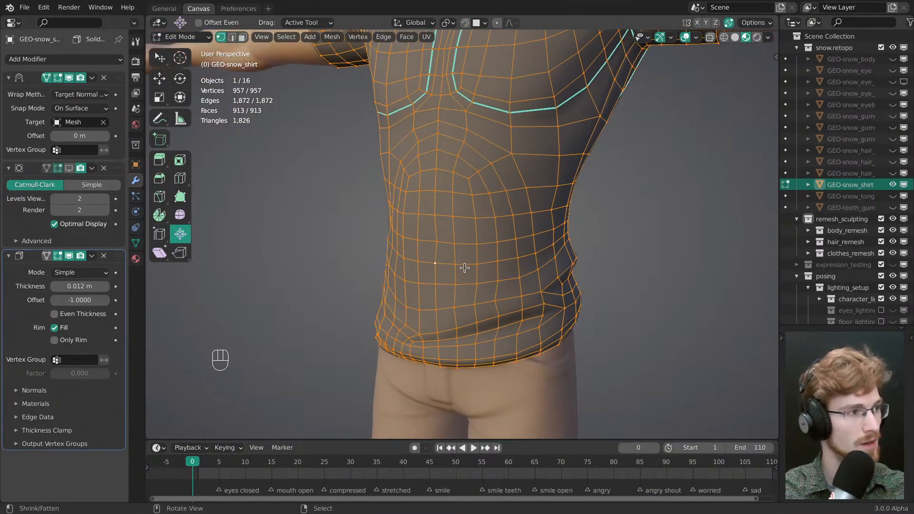
- Try Shrink/Fatten on the whole shirt mesh, and undo each attempt
key(alt+s)
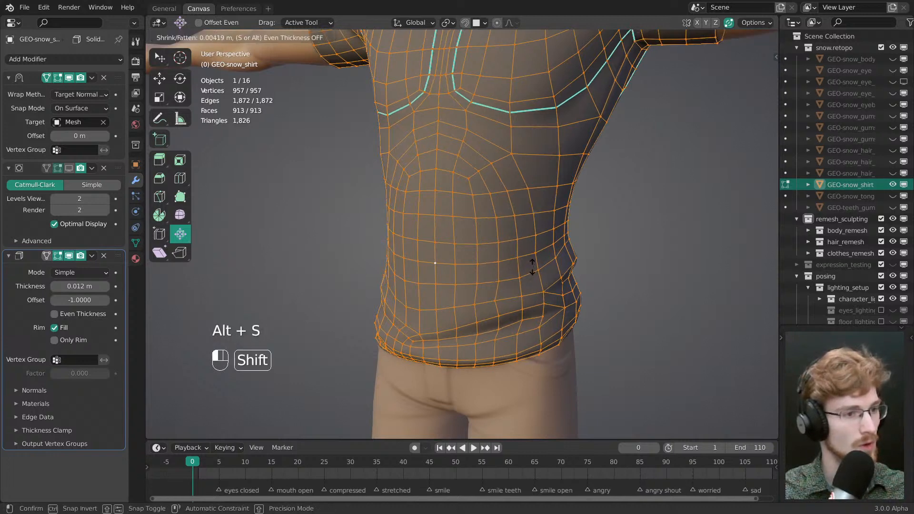
click(533, 270)
key(ctrl+z)
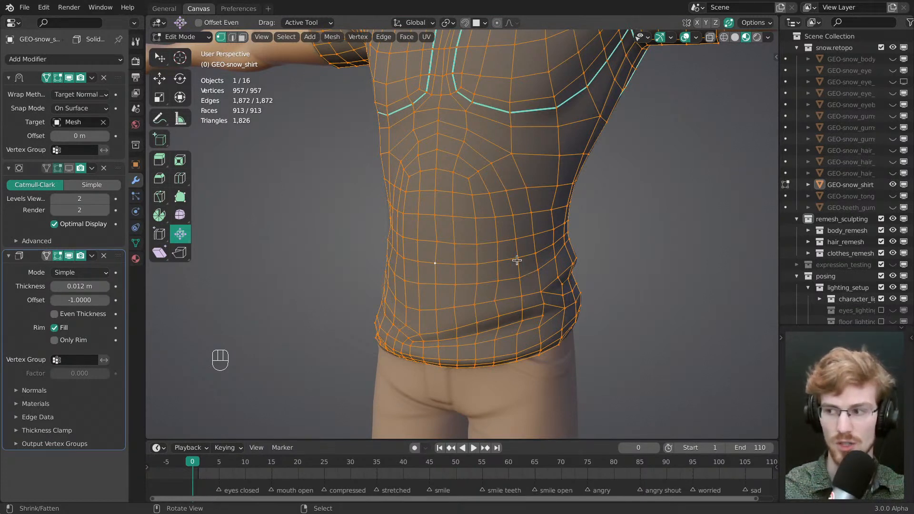
shift+middle_drag(514, 310, 395, 167)
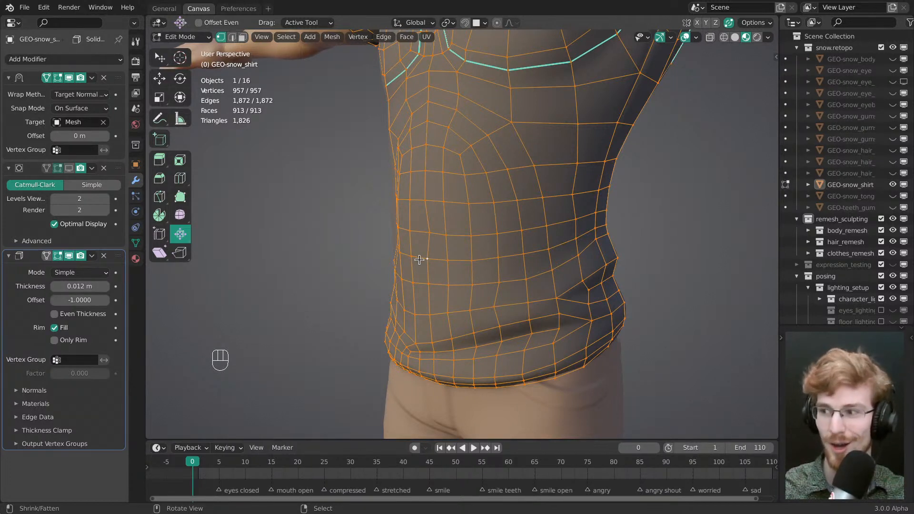
middle_drag(573, 254, 396, 270)
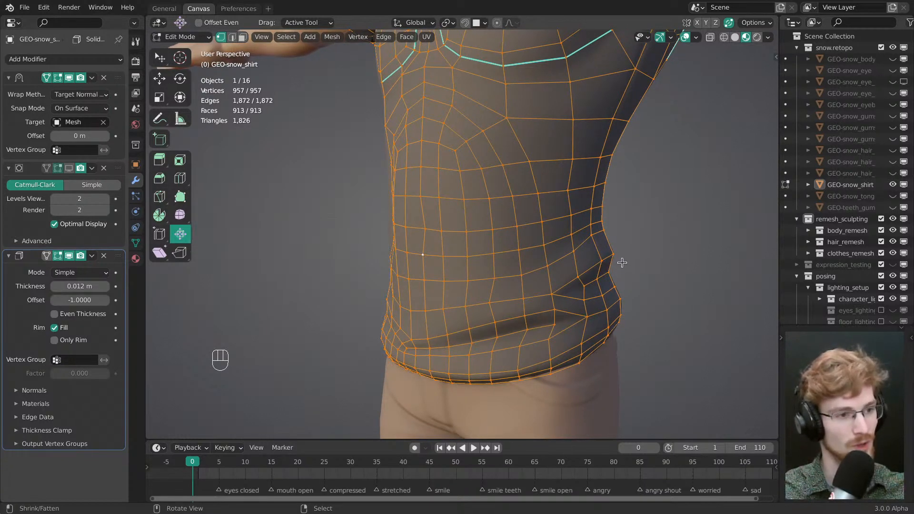
drag(623, 260, 627, 263)
key(ctrl+z)
key(ctrl+z)
middle_drag(627, 263, 680, 237)
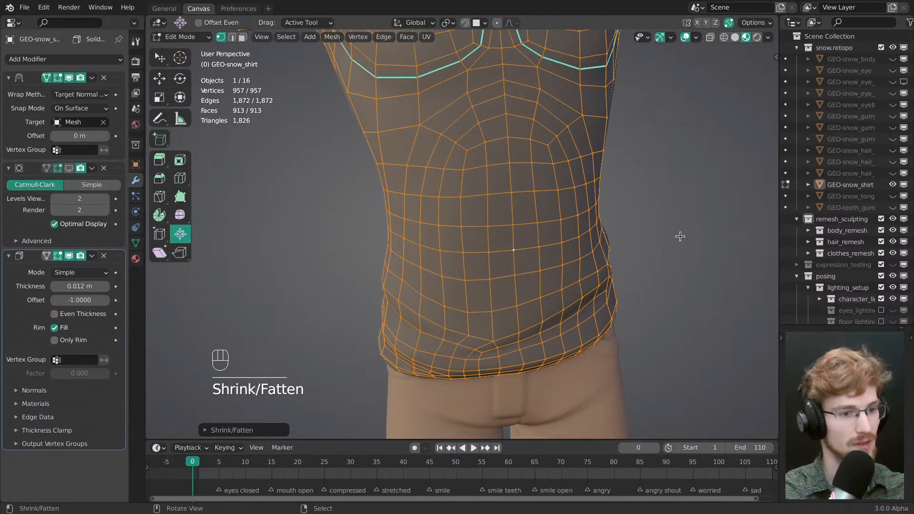
key(ctrl+z)
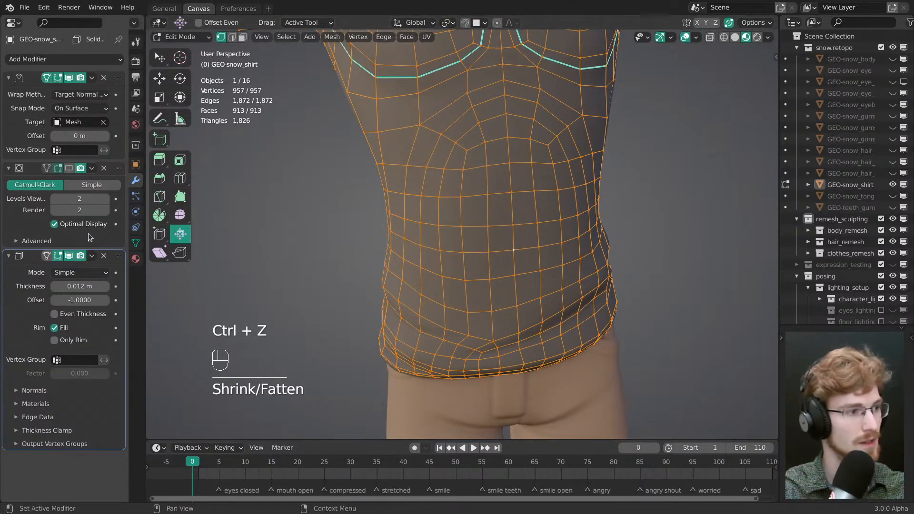
- Duplicate the shirt's Shrinkwrap modifier, apply one copy in Object Mode, and return to Edit Mode
key(shift+d)
click(32, 105)
key(ctrl+a)
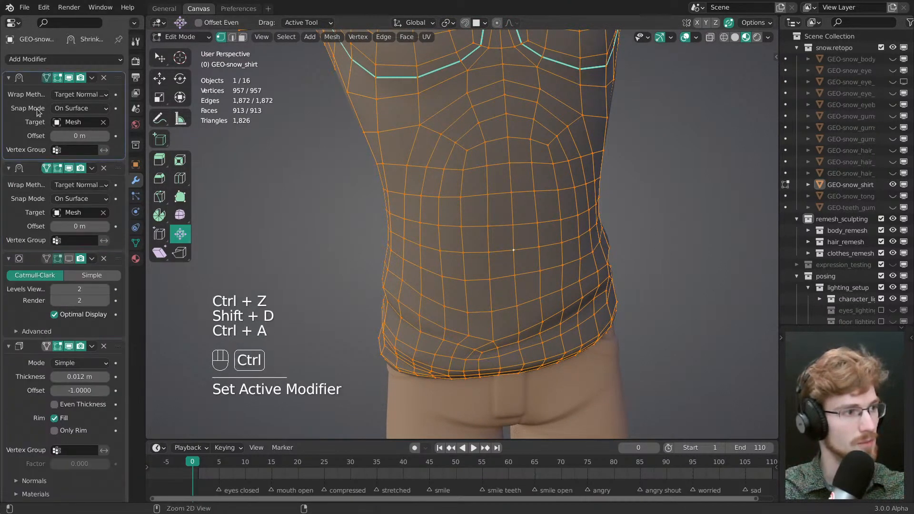
key(Tab)
click(77, 132)
key(ctrl+a)
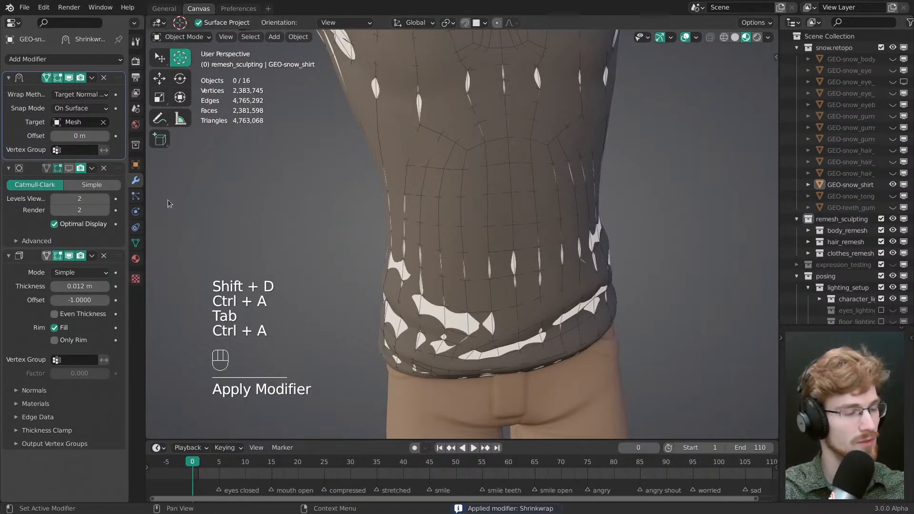
key(Tab)
key(Tab)
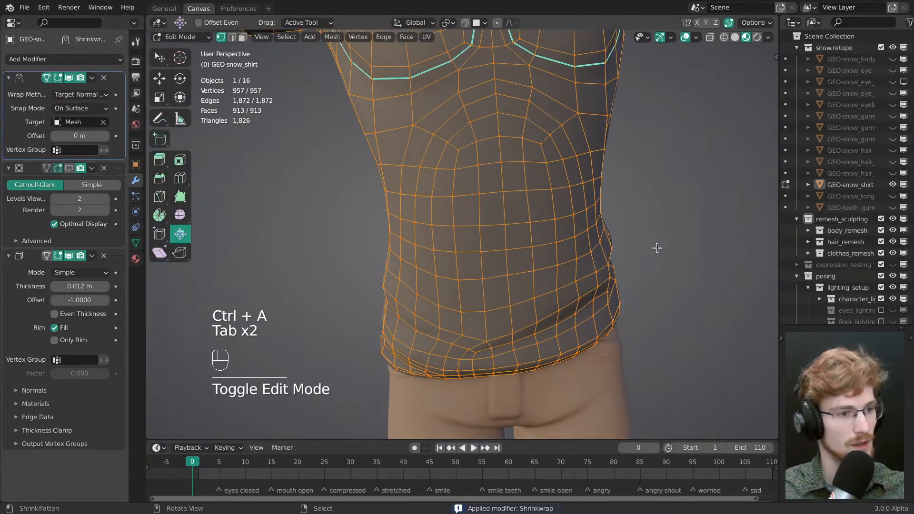
- Adjust the whole shirt mesh with Shrink/Fatten, refit it by applying another Shrinkwrap duplicate in Object Mode, and deselect everything in Edit Mode
shift+drag(657, 247, 660, 242)
click(658, 237)
key(Tab)
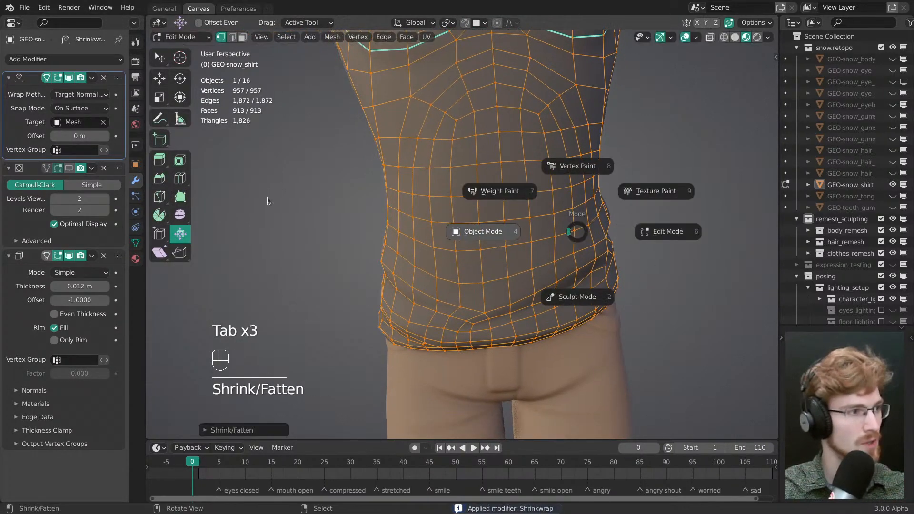
key(shift+d)
key(ctrl+a)
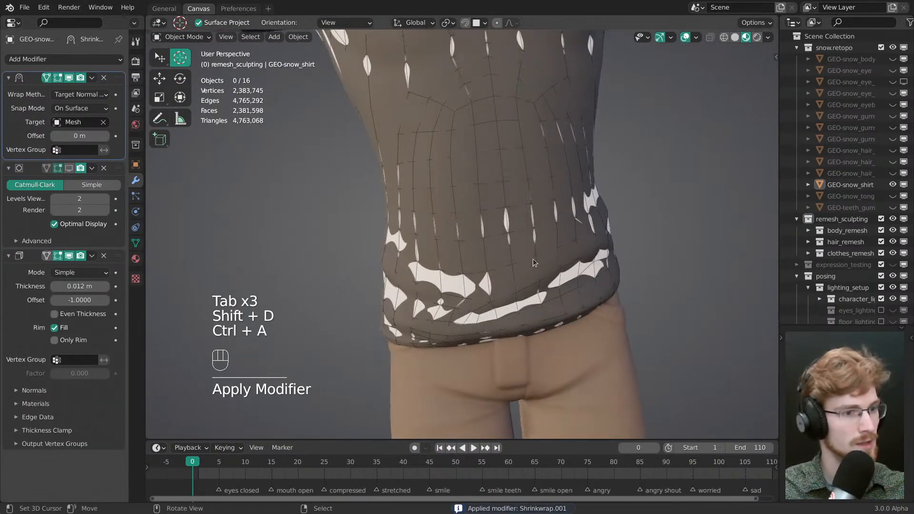
key(Tab)
key(Tab)
key(alt+a)
- Examine the shirt's topology around the neckline, chest and sleeves from the front
middle_drag(615, 223, 545, 333)
shift+middle_drag(549, 196, 524, 305)
scroll(491, 225, down, 3)
middle_drag(491, 226, 448, 316)
scroll(448, 317, up, 2)
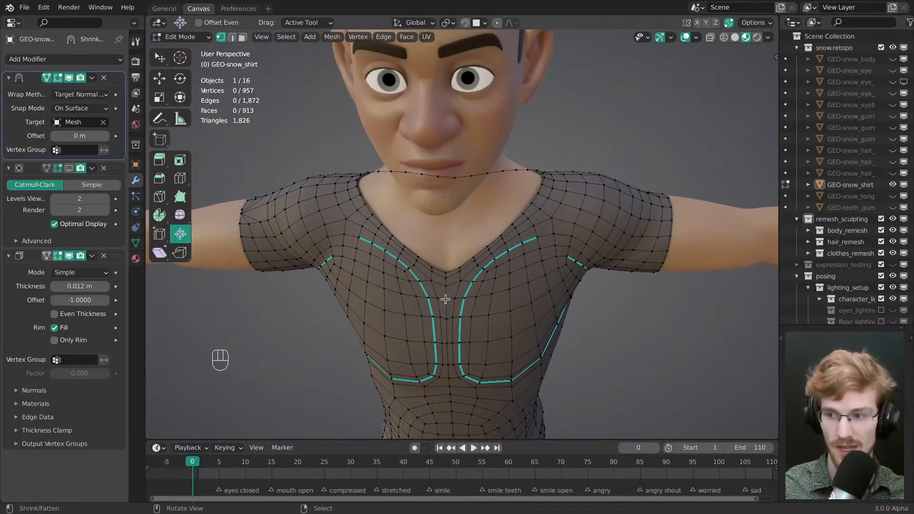
middle_drag(445, 268, 419, 270)
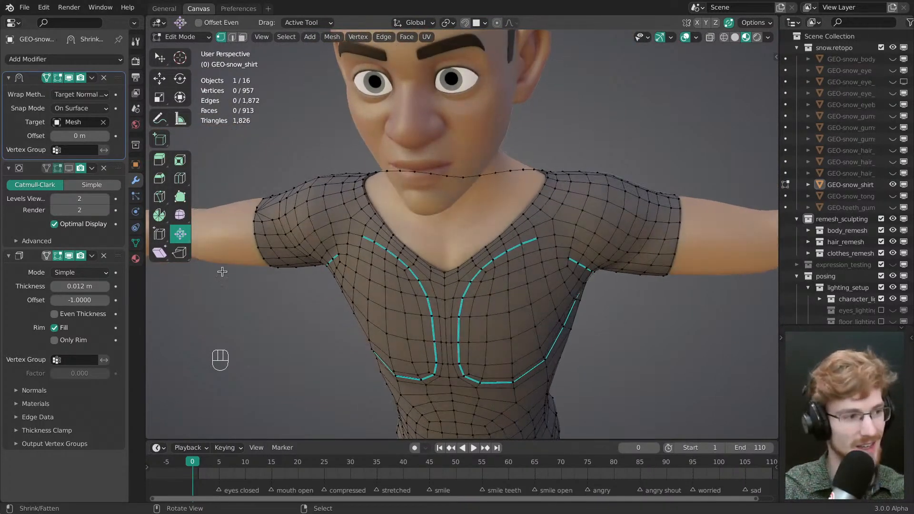
- Hide the Solidify modifier in the viewport, then switch the Hidden Wire overlay off and back on to compare the mesh display
click(70, 256)
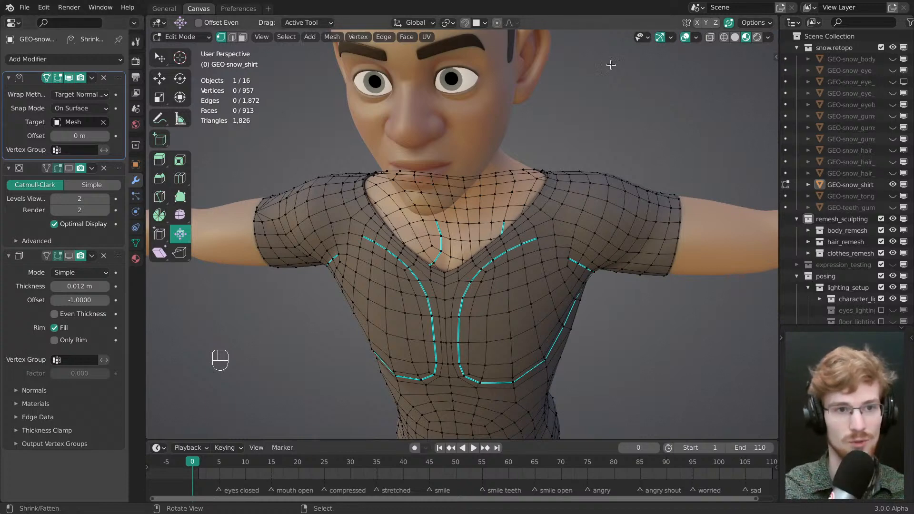
click(696, 37)
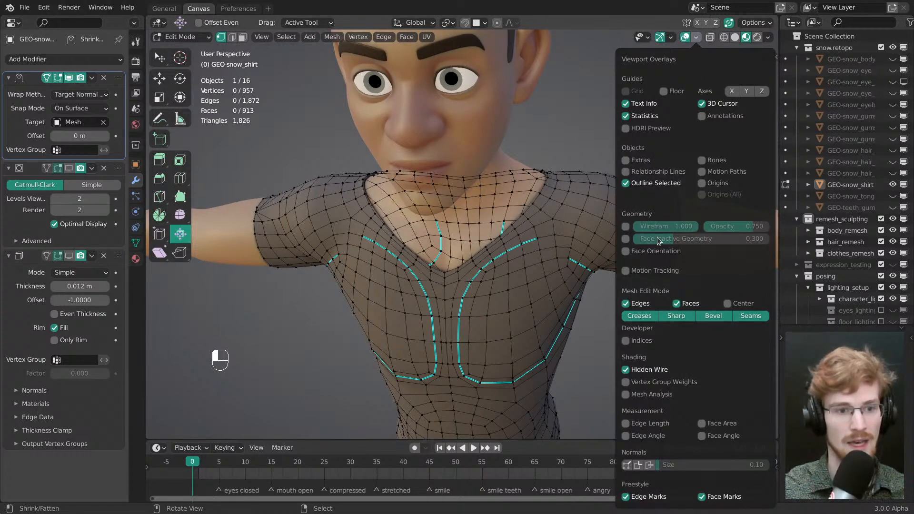
click(638, 372)
click(638, 372)
click(638, 372)
click(638, 373)
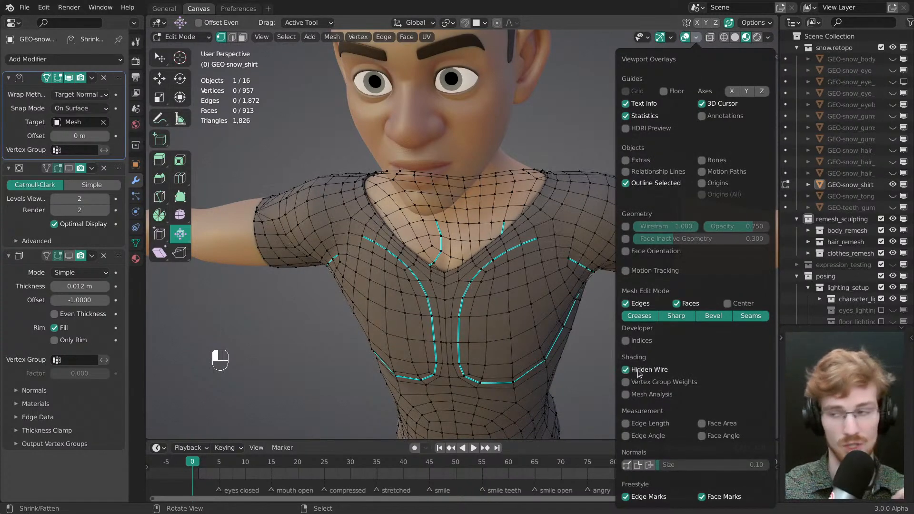
click(643, 373)
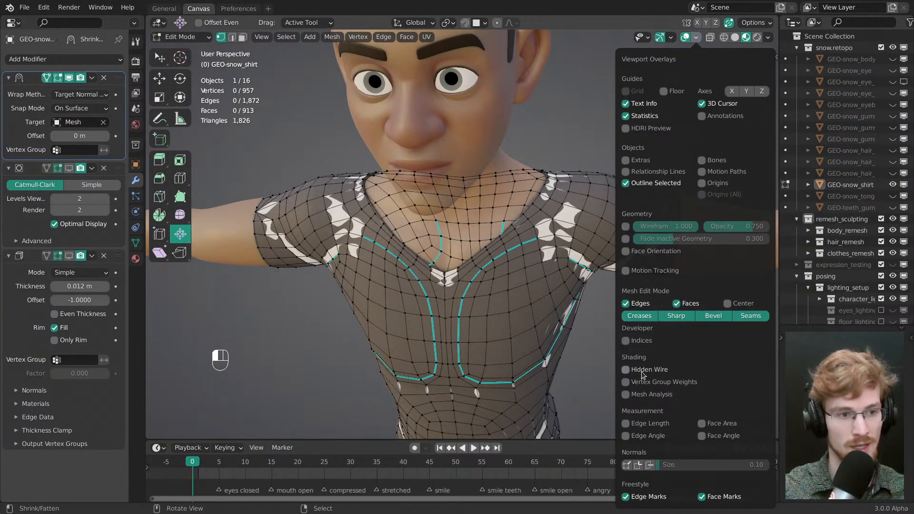
click(643, 373)
- Inspect the neckline from several angles without Solidify, and re-enable the Solidify modifier in the viewport
middle_drag(415, 223, 440, 189)
middle_drag(447, 227, 421, 197)
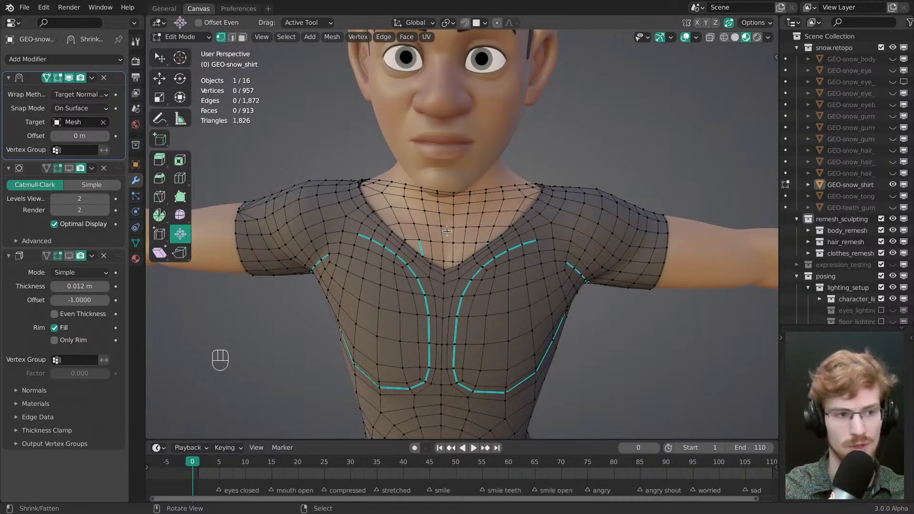
middle_drag(447, 232, 381, 217)
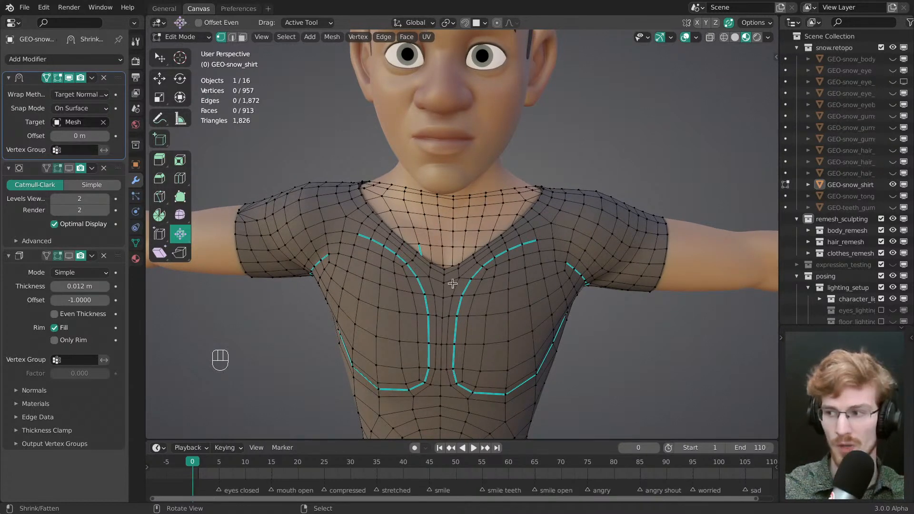
middle_drag(455, 214, 473, 207)
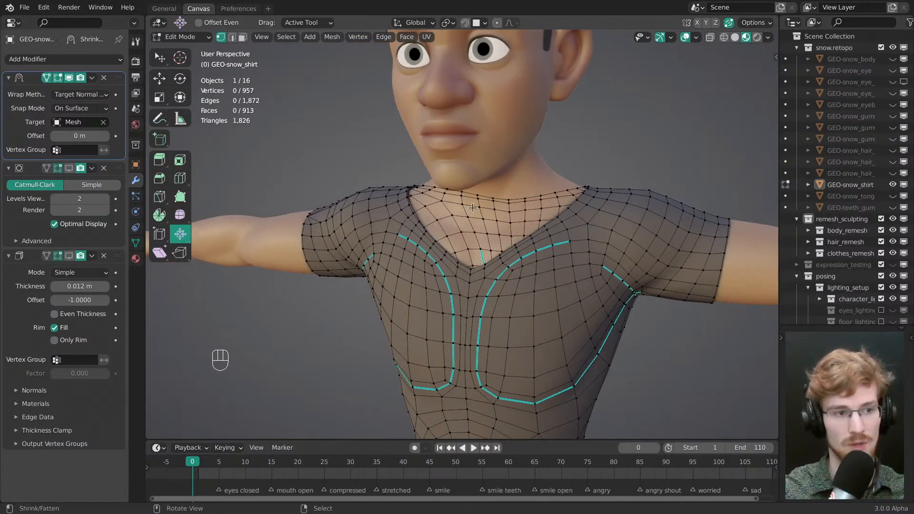
click(69, 256)
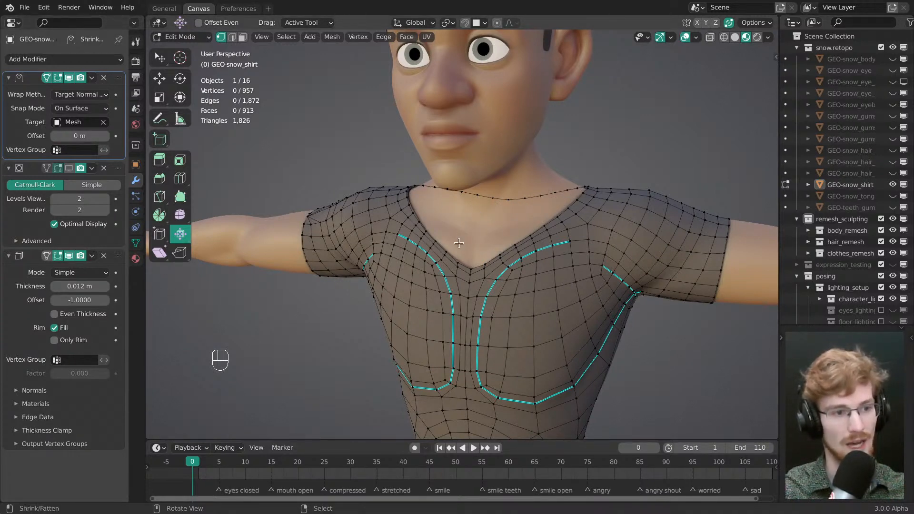
- Examine the solidified shirt from the front and side, checking it in Object Mode before returning to Edit Mode
middle_drag(487, 246, 425, 253)
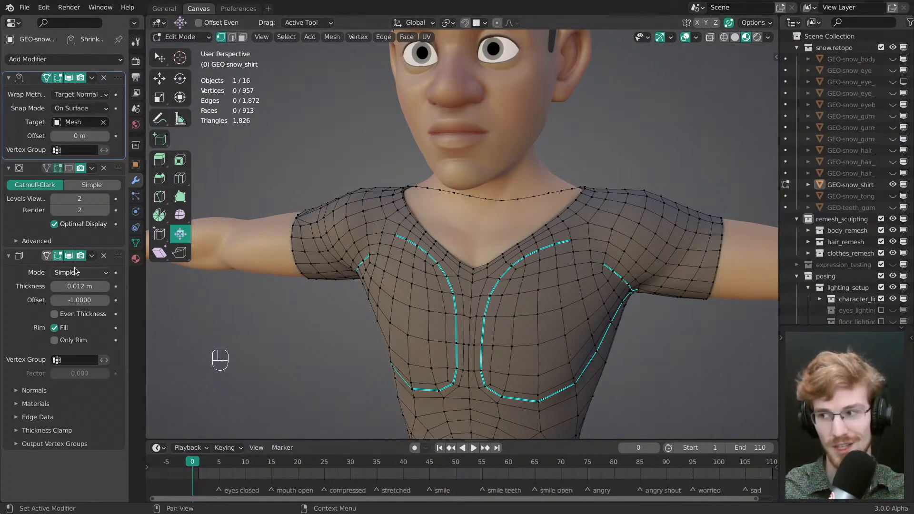
middle_drag(419, 286, 477, 263)
middle_drag(355, 276, 526, 223)
key(Tab)
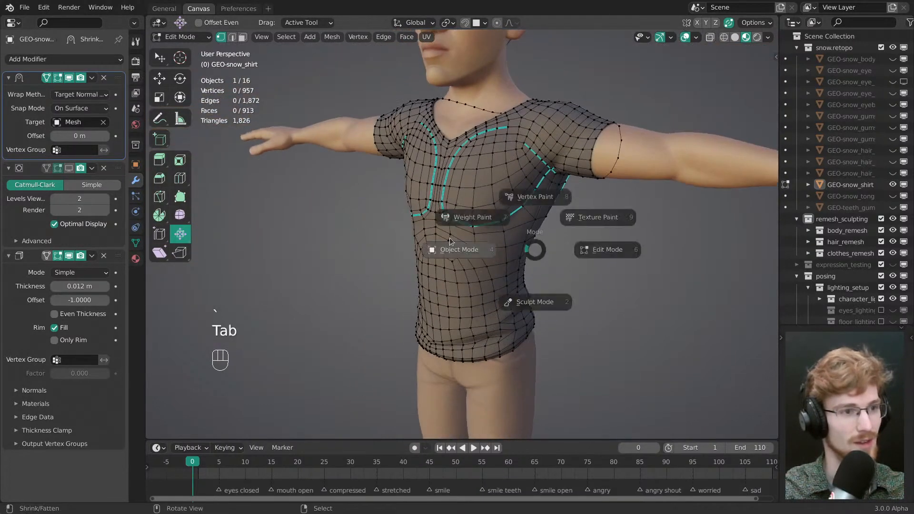
key(Tab)
- Activate the select tool, turn on snapping, and nudge individual vertices along the fold above the shirt's front hem
ctrl+middle_drag(469, 303, 482, 281)
shift+middle_drag(482, 281, 487, 209)
ctrl+middle_drag(487, 210, 493, 267)
middle_drag(493, 266, 492, 280)
key(w)
drag(478, 257, 442, 276)
key(shift+Tab)
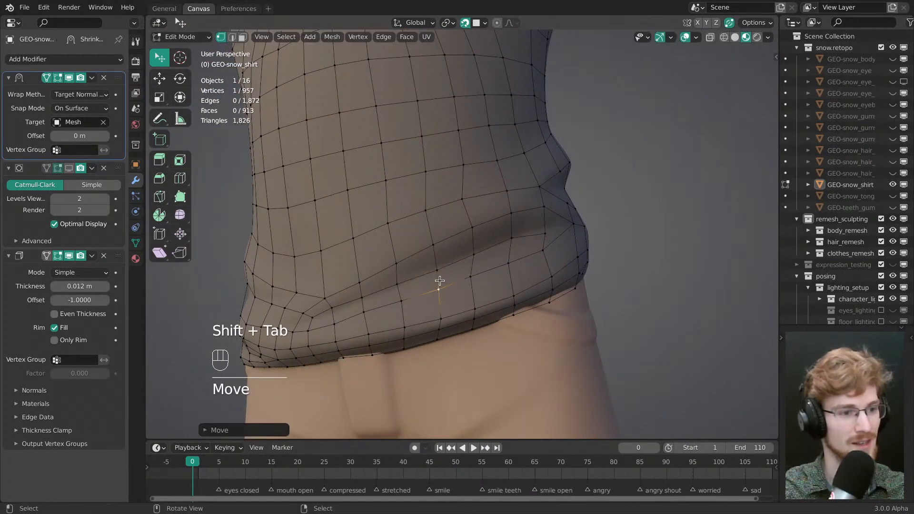
drag(512, 263, 511, 266)
drag(545, 235, 542, 232)
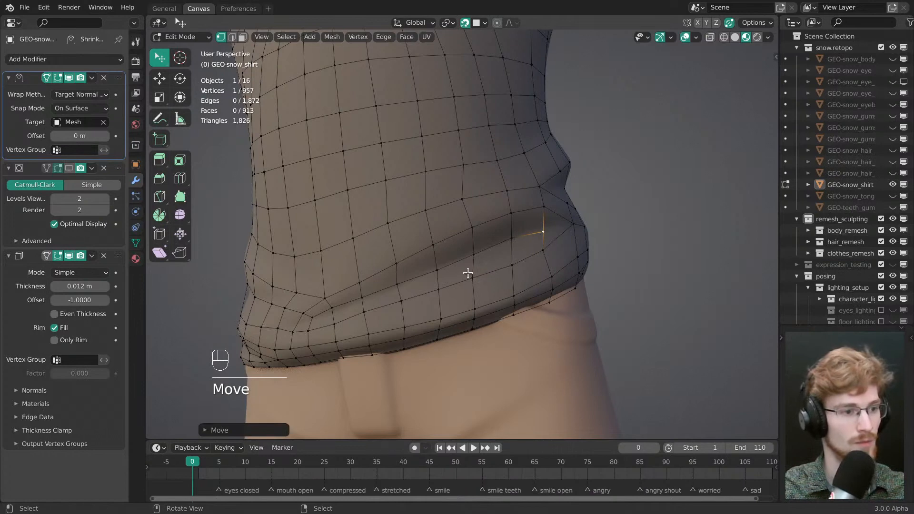
- Nudge vertices just above the hem on the character's right side to even out the edge loop
middle_drag(468, 274, 496, 285)
shift+middle_drag(497, 286, 653, 179)
middle_drag(478, 263, 493, 312)
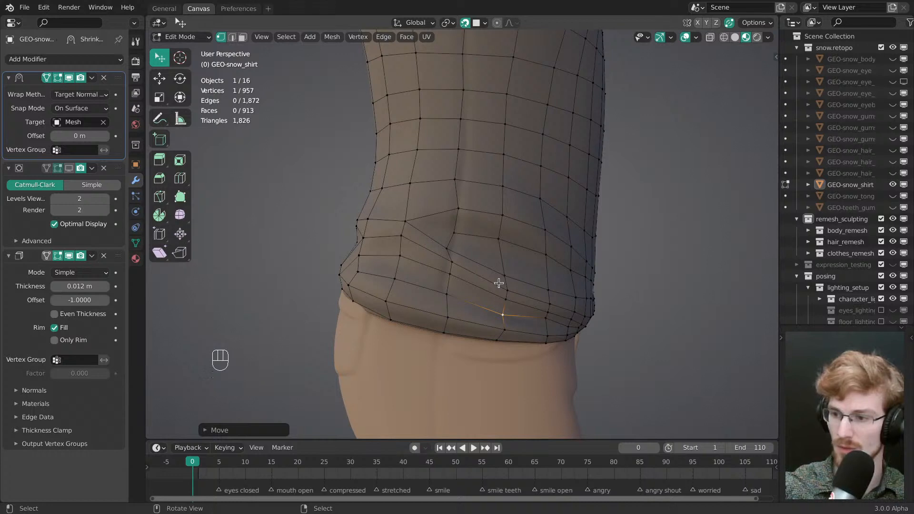
middle_drag(482, 266, 469, 312)
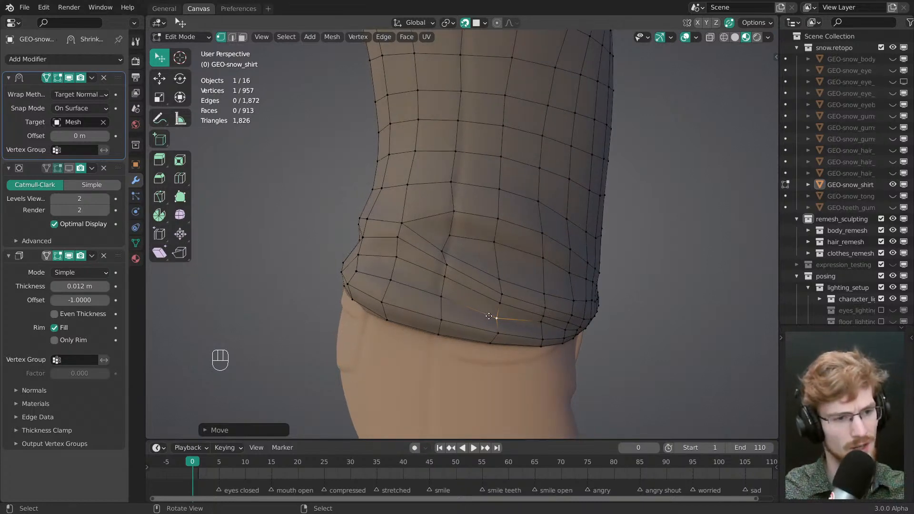
middle_drag(527, 310, 496, 323)
drag(497, 324, 498, 331)
middle_drag(458, 307, 425, 312)
drag(403, 324, 409, 325)
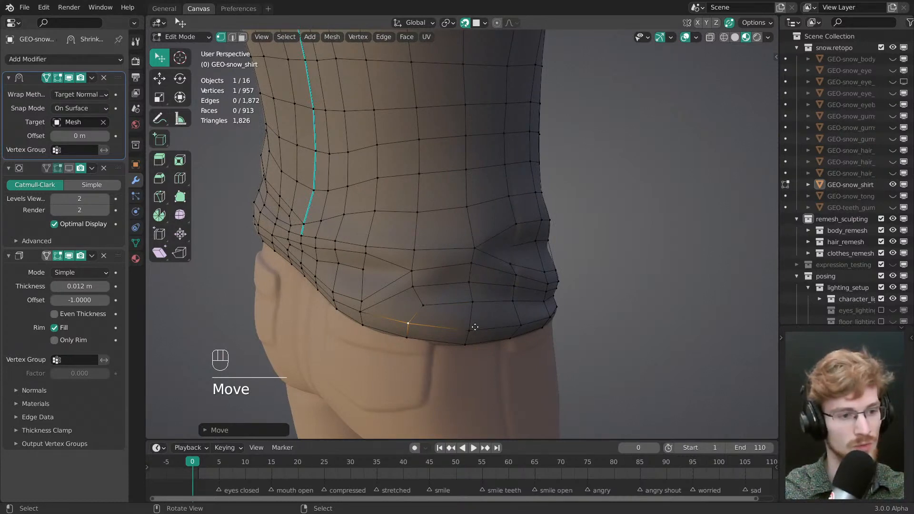
- Reposition vertices above the back hem, between the centre seam and the character's right side
middle_drag(467, 316, 548, 310)
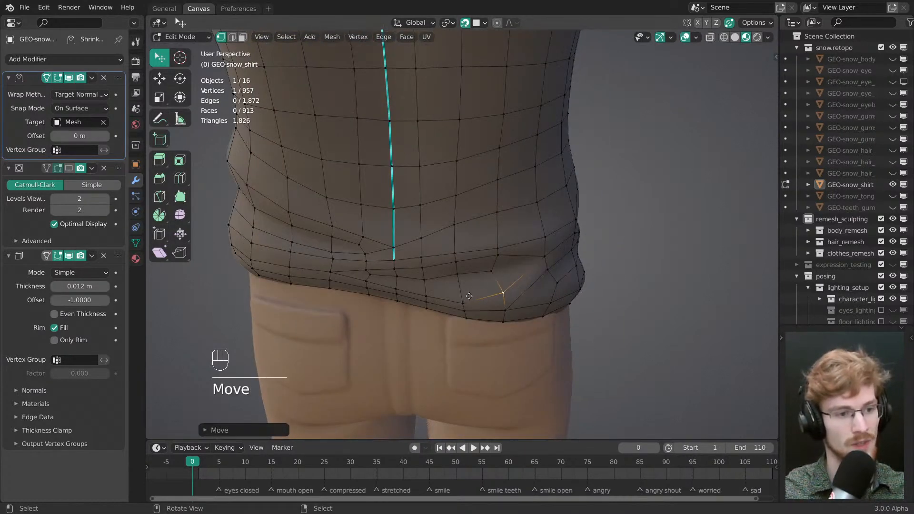
middle_drag(466, 280, 414, 267)
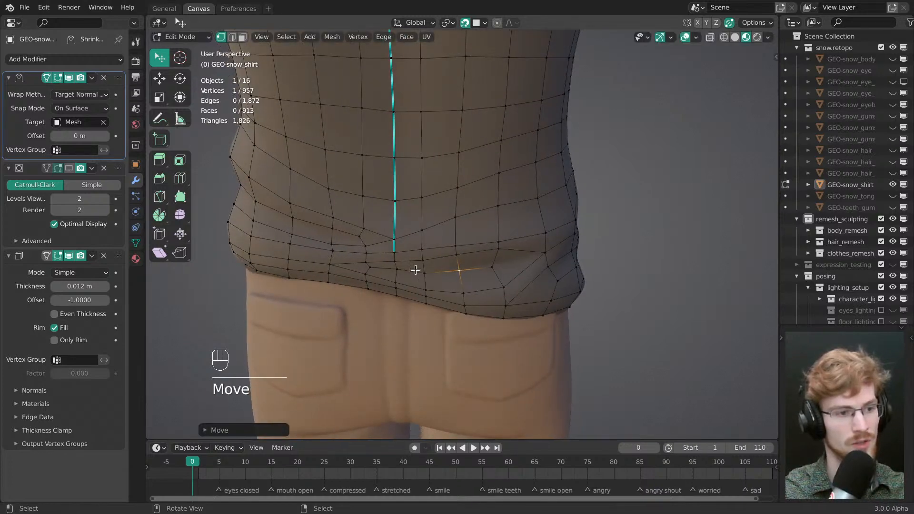
drag(404, 270, 422, 276)
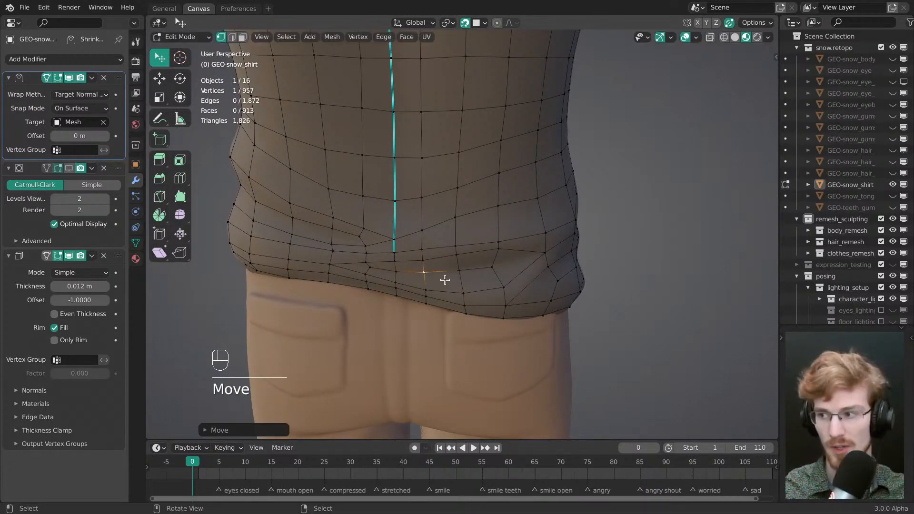
middle_drag(444, 276, 430, 257)
drag(428, 253, 492, 256)
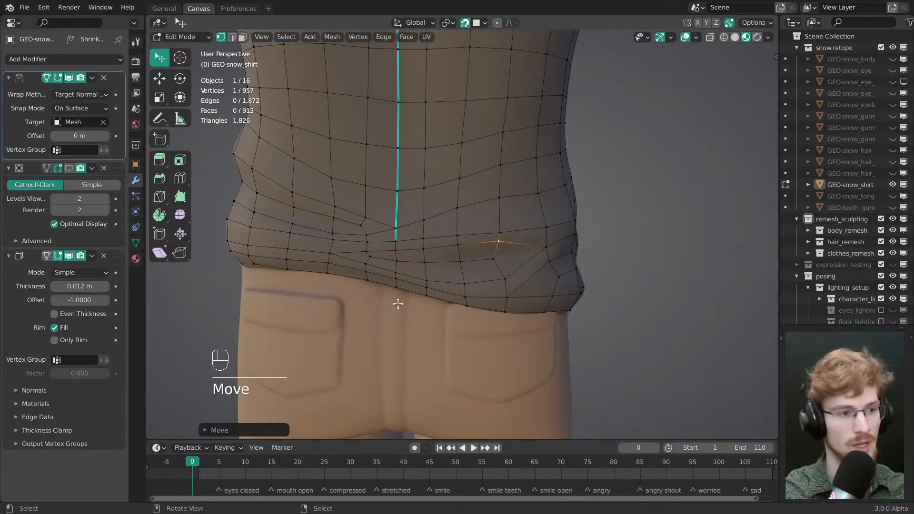
- Adjust vertices in the lower back folds, between the centre seam and the character's left side
middle_drag(398, 304, 469, 267)
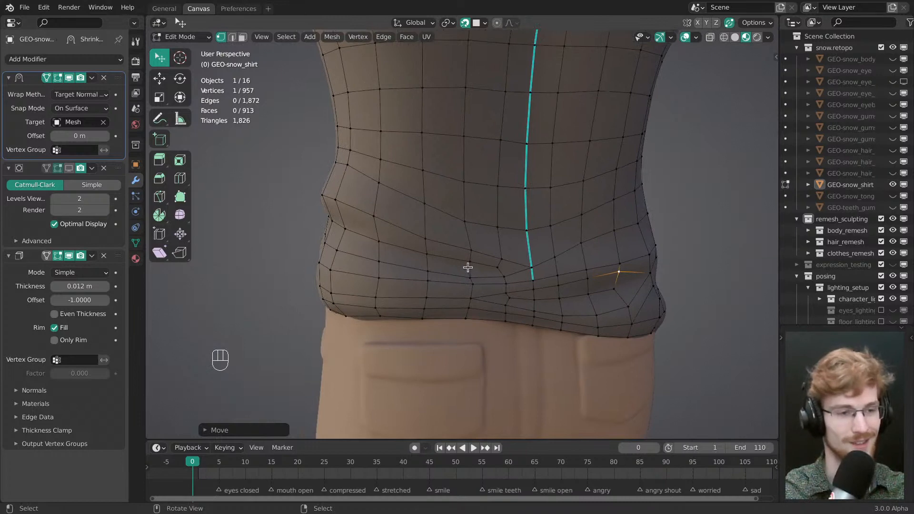
drag(469, 266, 432, 259)
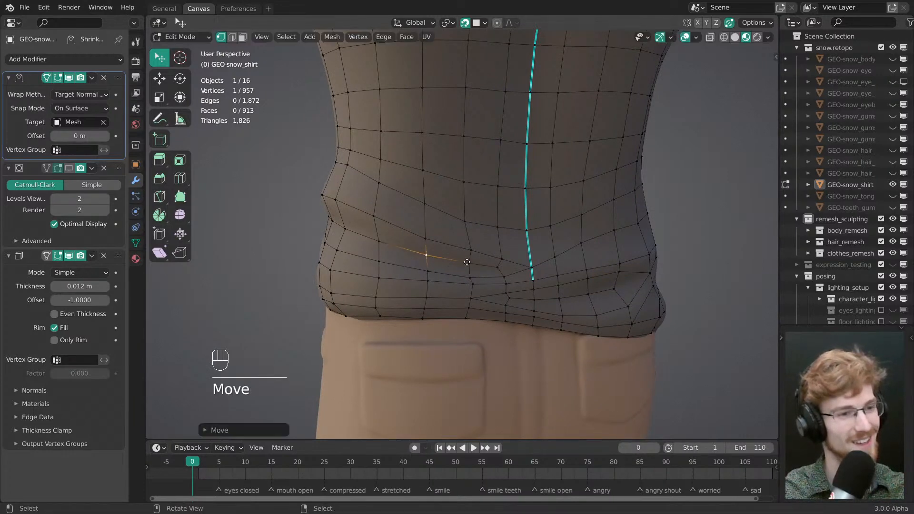
click(429, 267)
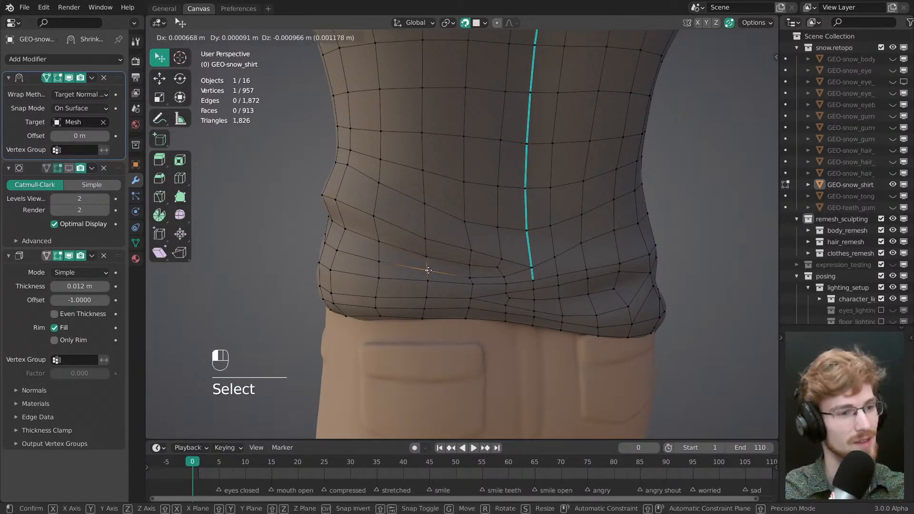
mouse_move(425, 267)
middle_down()
mouse_move(493, 287)
mouse_move(405, 259)
mouse_move(429, 269)
middle_up()
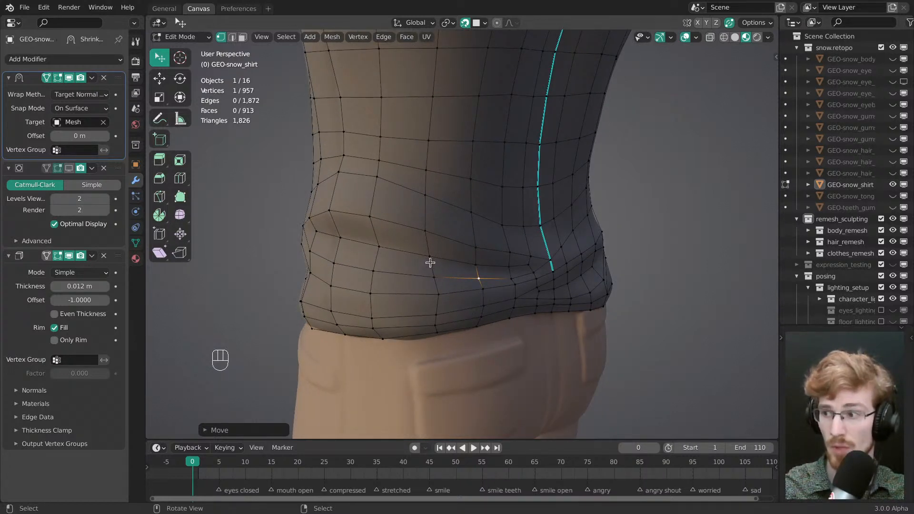
- Straighten the vertex column on the character's left side, from the waist fold down to the hem
middle_drag(433, 260, 430, 200)
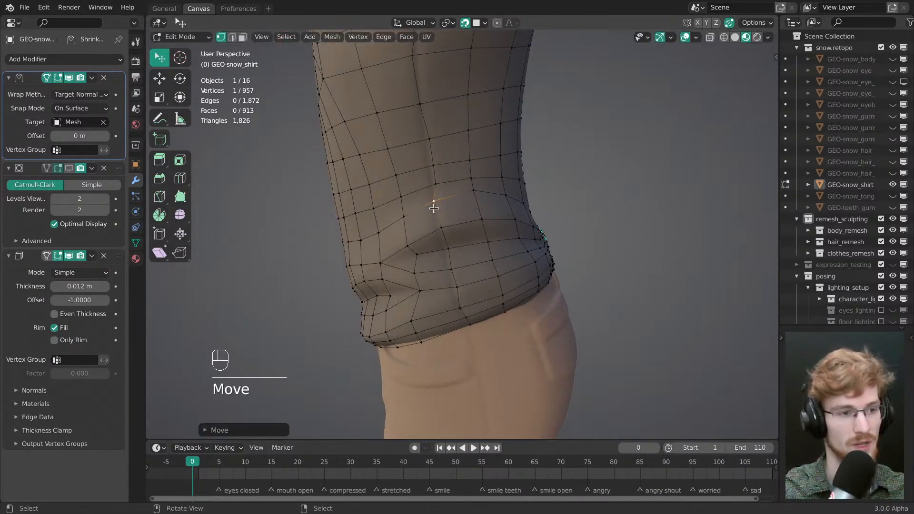
drag(438, 185, 437, 181)
shift+middle_drag(437, 180, 452, 252)
drag(451, 238, 449, 253)
drag(448, 213, 446, 212)
ctrl+middle_drag(447, 234, 447, 208)
drag(444, 232, 451, 271)
middle_drag(459, 297, 452, 253)
ctrl+middle_drag(452, 252, 448, 231)
drag(442, 245, 446, 253)
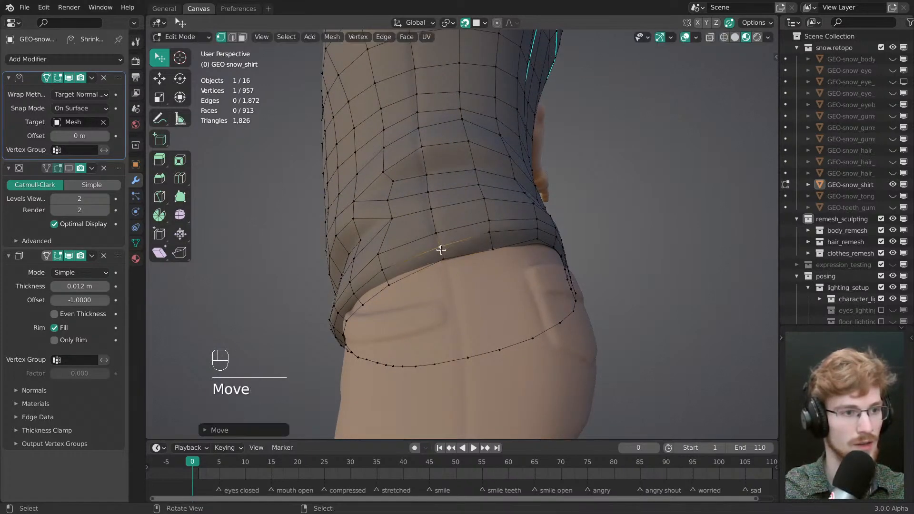
- Nudge single vertices farther up the character's left side to even out the spacing of the torso loops
ctrl+middle_drag(447, 253, 472, 216)
drag(464, 170, 465, 170)
drag(471, 133, 471, 135)
drag(475, 107, 476, 106)
shift+middle_drag(464, 114, 482, 238)
ctrl+middle_drag(482, 238, 484, 186)
drag(477, 189, 479, 191)
drag(478, 175, 479, 175)
drag(484, 154, 484, 153)
- Reposition vertices on the shirt's lower front, around the belly fold and above the hem
ctrl+middle_drag(482, 159, 458, 286)
shift+middle_drag(458, 286, 474, 186)
middle_drag(474, 186, 401, 275)
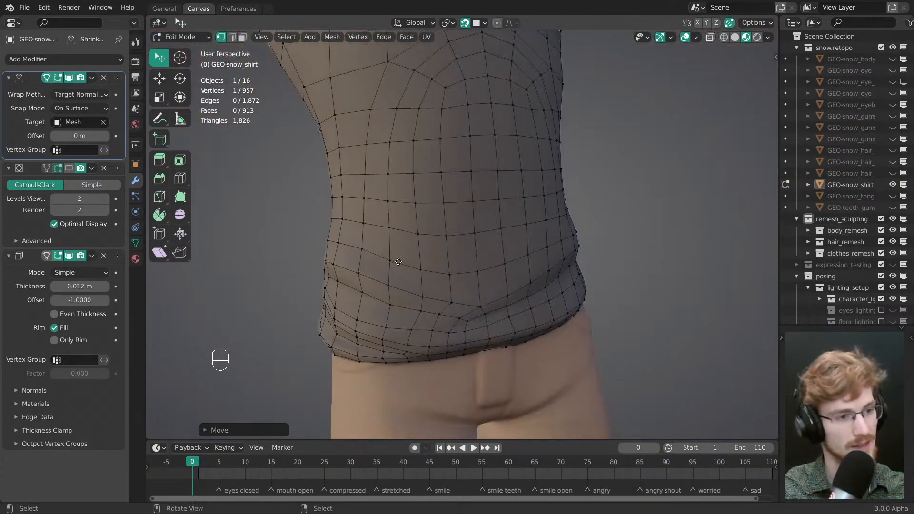
drag(398, 261, 422, 269)
shift+middle_drag(438, 307, 427, 276)
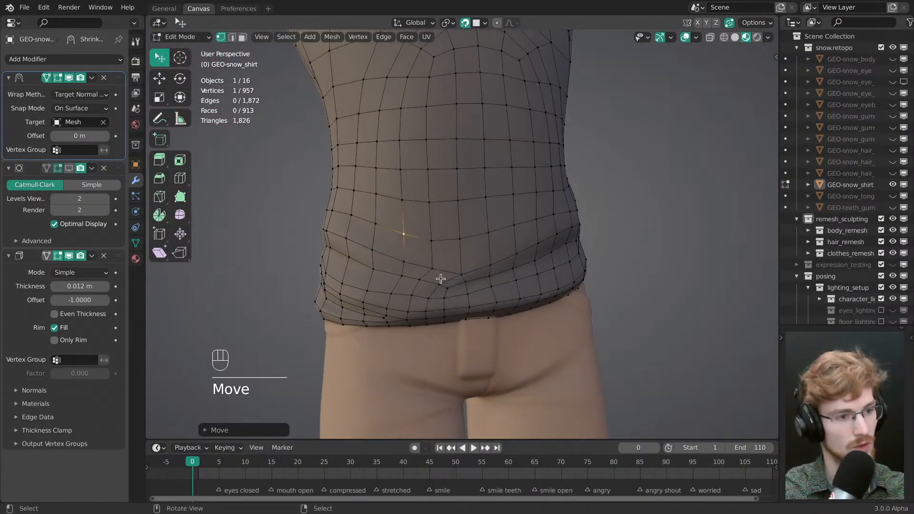
drag(420, 279, 422, 280)
drag(411, 294, 413, 294)
drag(432, 269, 430, 268)
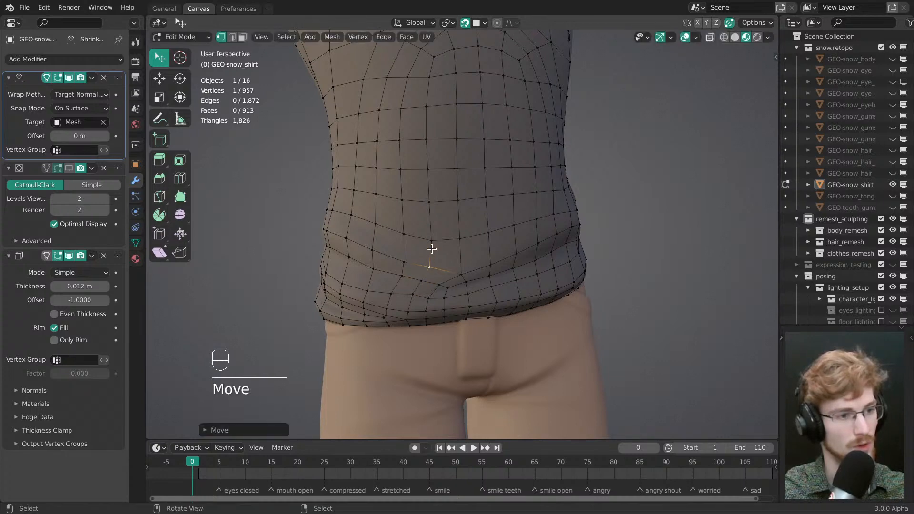
- Move vertices in the fold near the hem where the character's right side meets the back
middle_drag(419, 266, 523, 273)
click(523, 241)
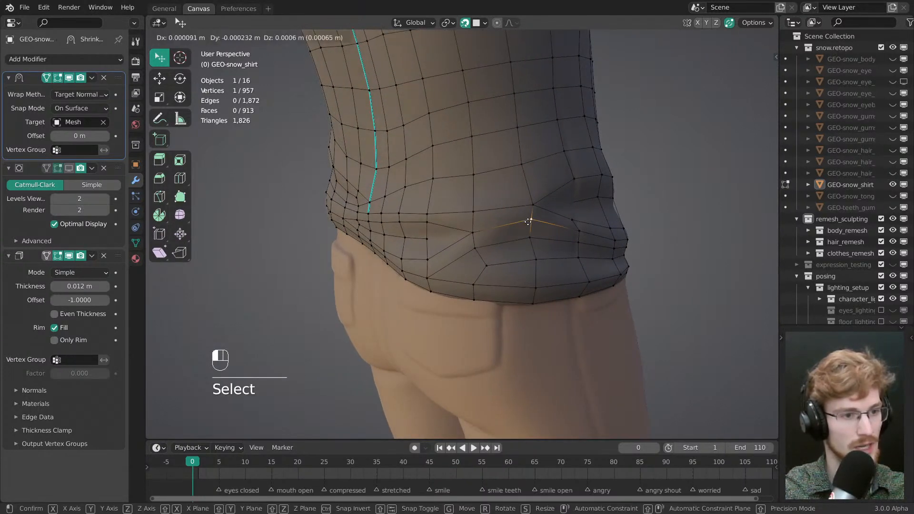
mouse_move(523, 241)
middle_down()
mouse_move(593, 239)
mouse_move(516, 249)
middle_up()
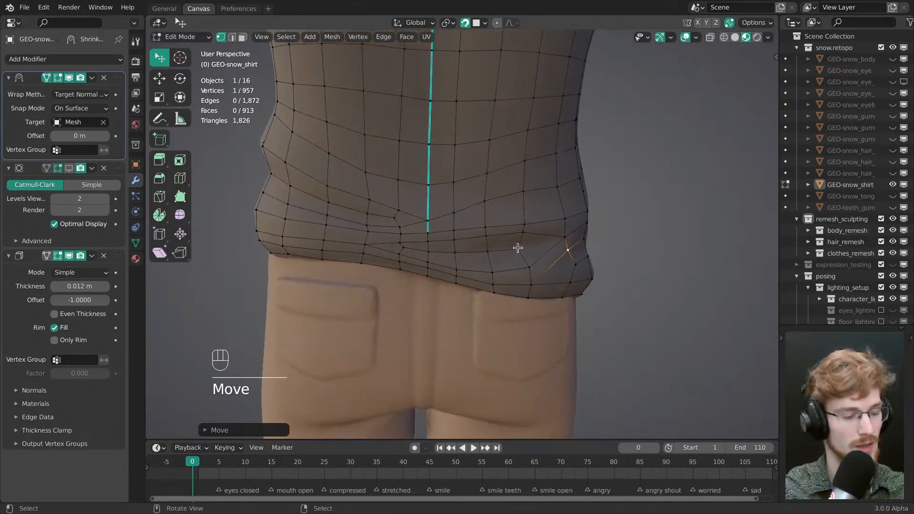
- Save the file, switch to a second Blender instance, and open the recent snow.modeling.blend in it
key(ctrl+s)
key(super)
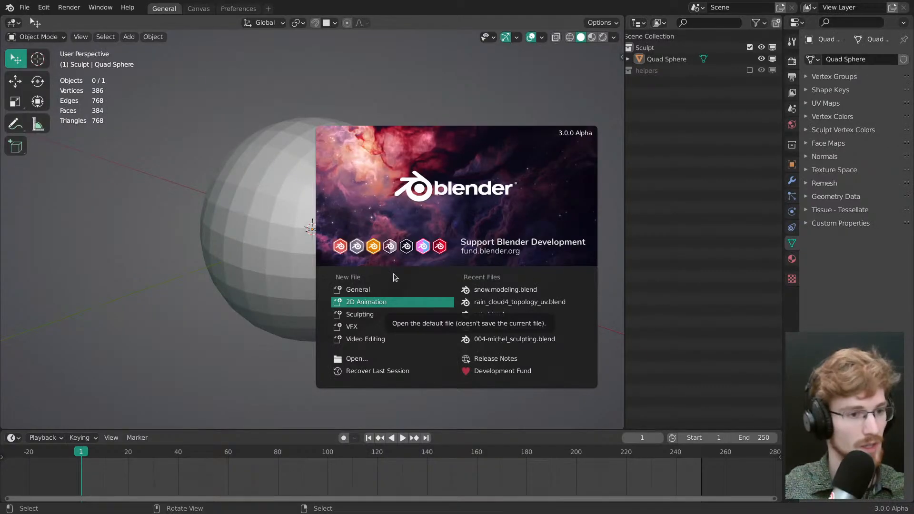
key(Escape)
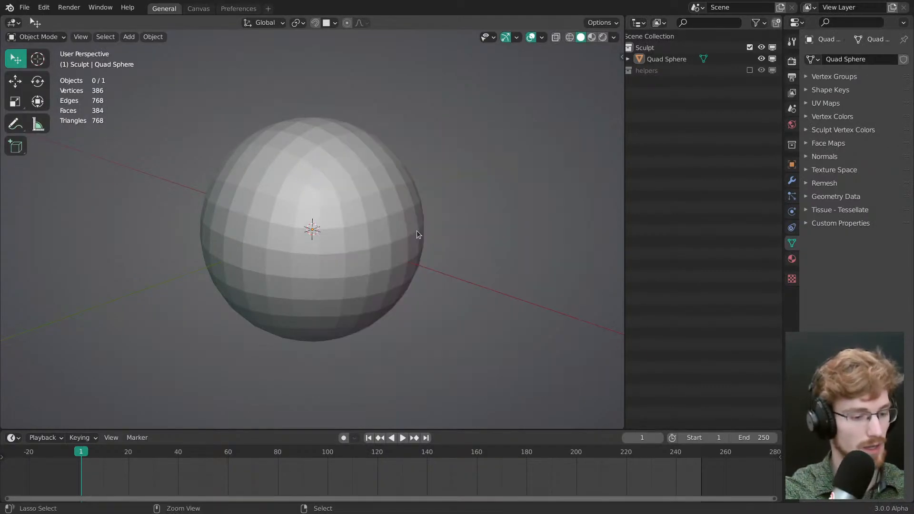
key(shift+ctrl+o)
click(411, 231)
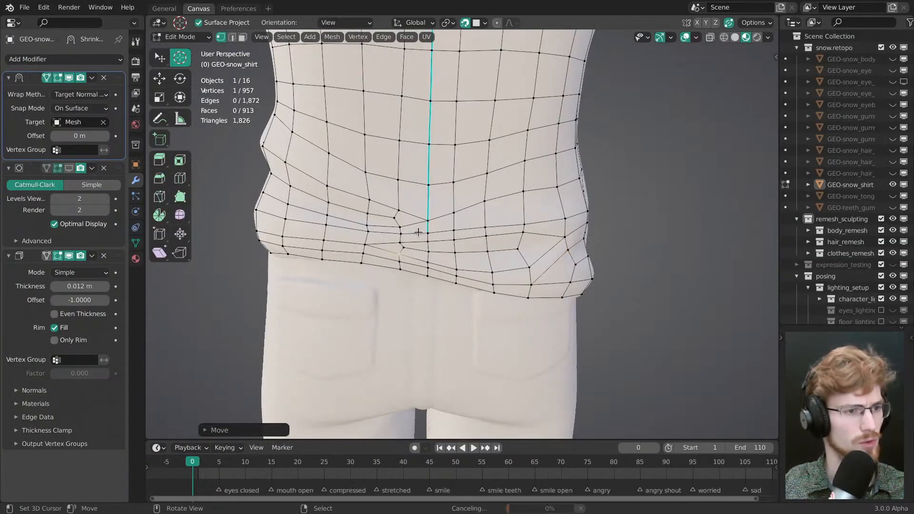
key(super)
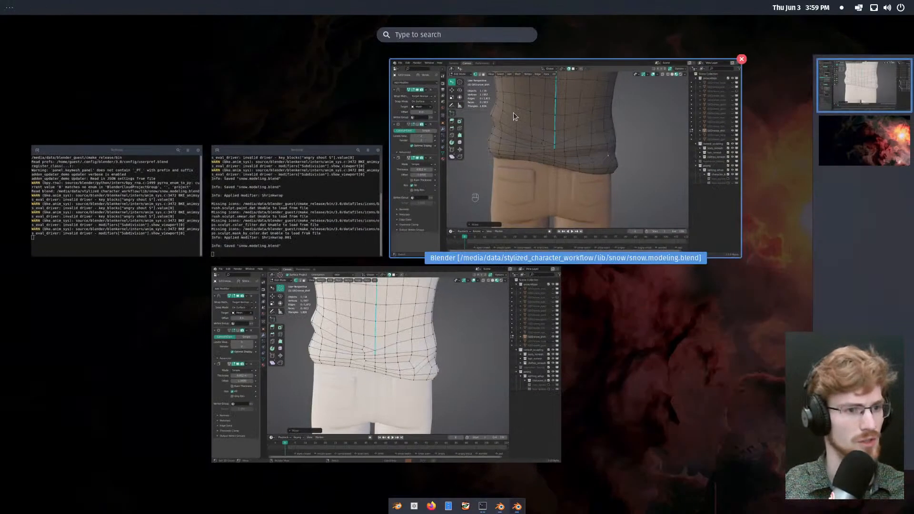
click(461, 323)
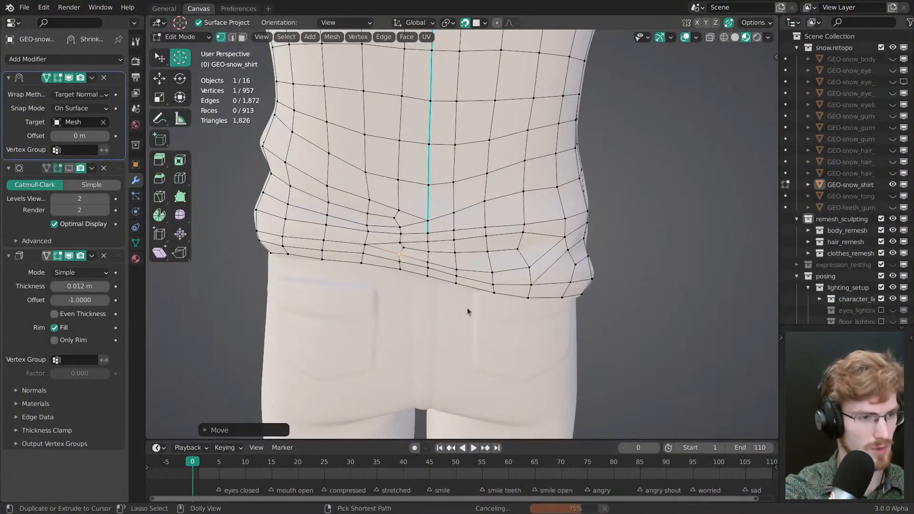
- Open the recent file rain_cloud4_topology_uv.blend and discard the unsaved changes in this Blender instance
key(shift+ctrl+o)
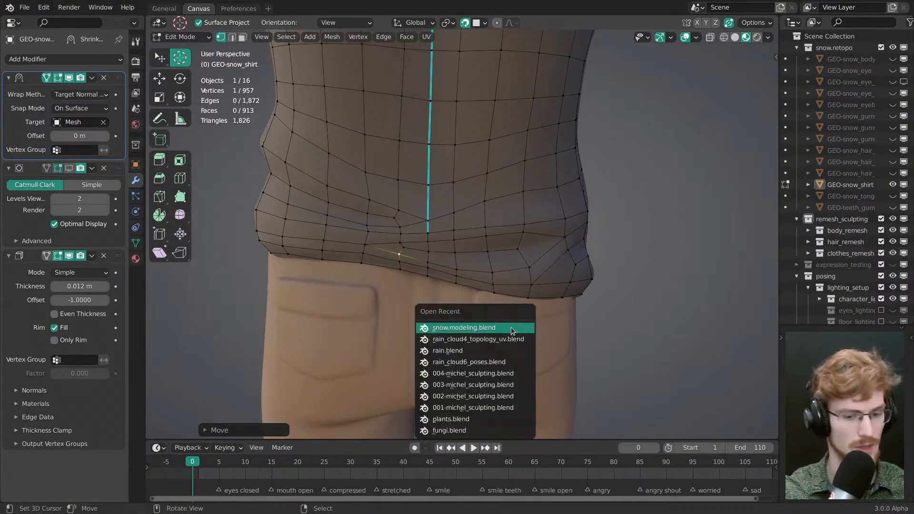
key(Down)
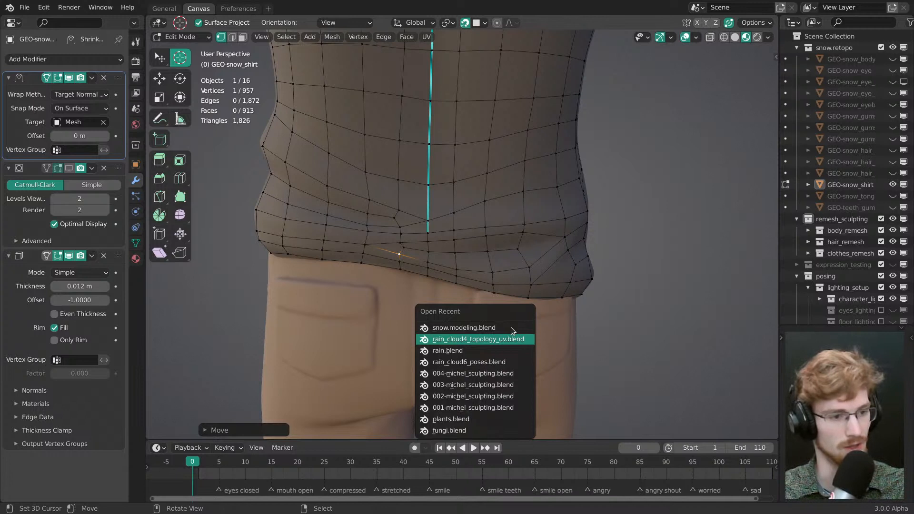
key(Down)
key(Down)
key(Up)
key(Up)
key(Return)
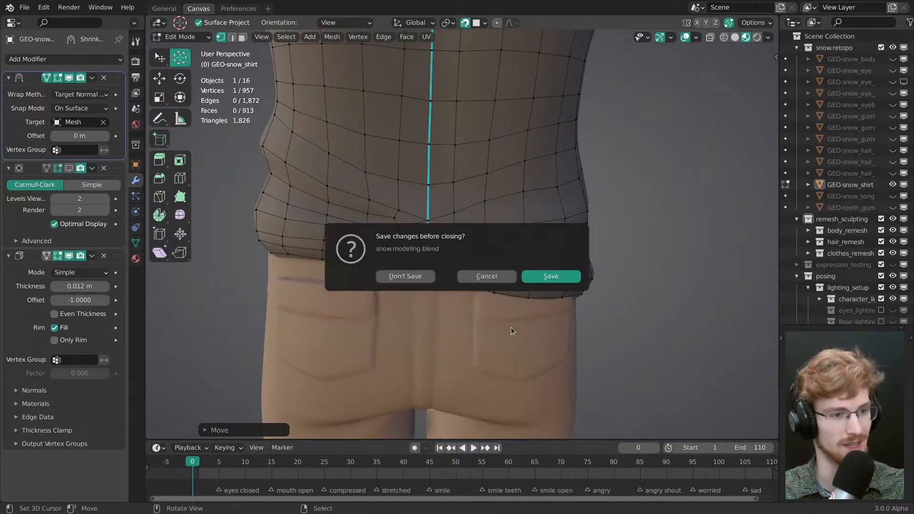
click(424, 273)
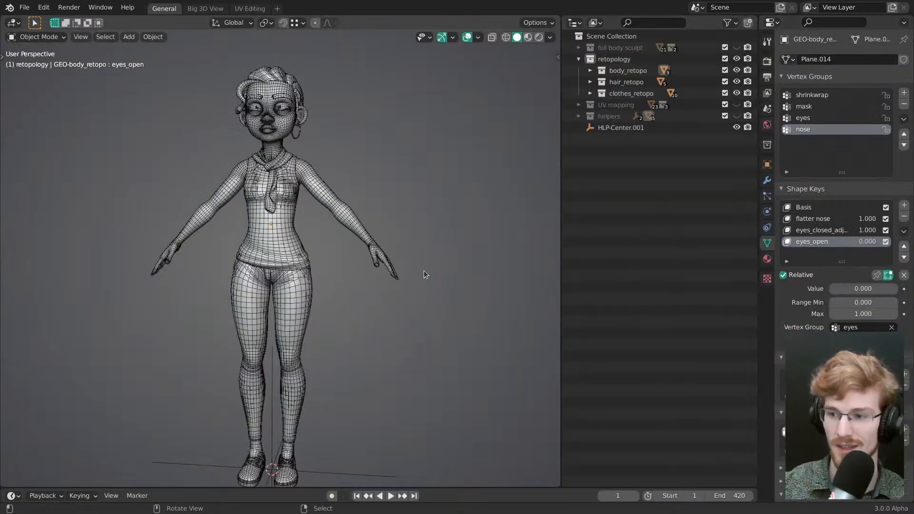
- Select all objects in the scene, turn off the viewport display of their Subdivision modifiers, and clear the selection
scroll(286, 249, up, 3)
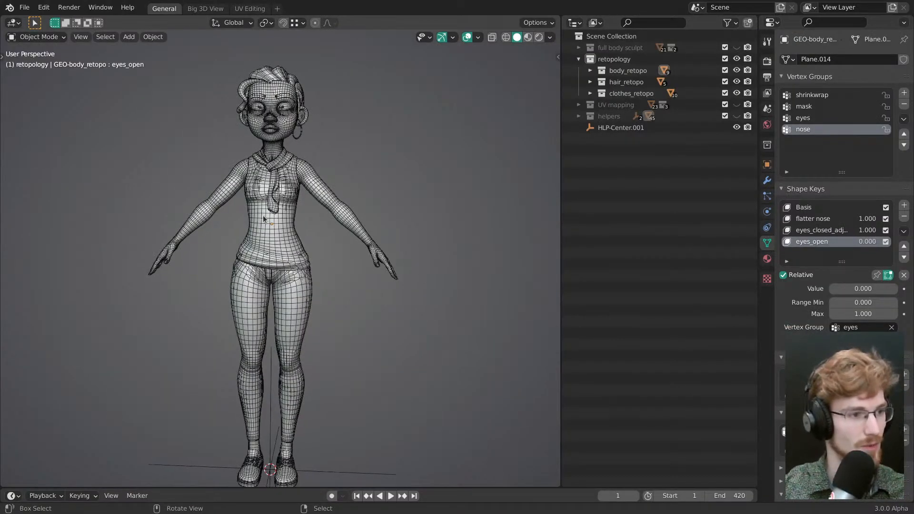
scroll(324, 264, up, 5)
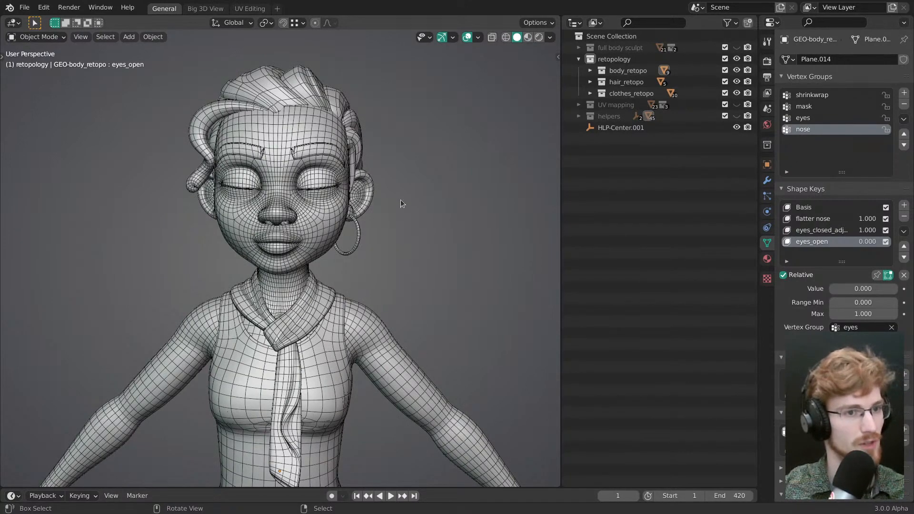
shift+scroll(380, 210, down, 10)
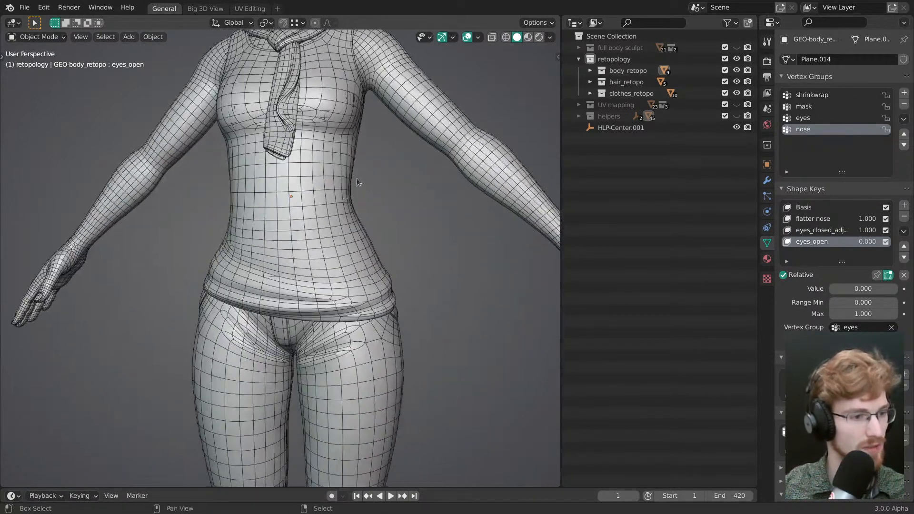
scroll(381, 293, down, 1)
scroll(357, 295, up, 4)
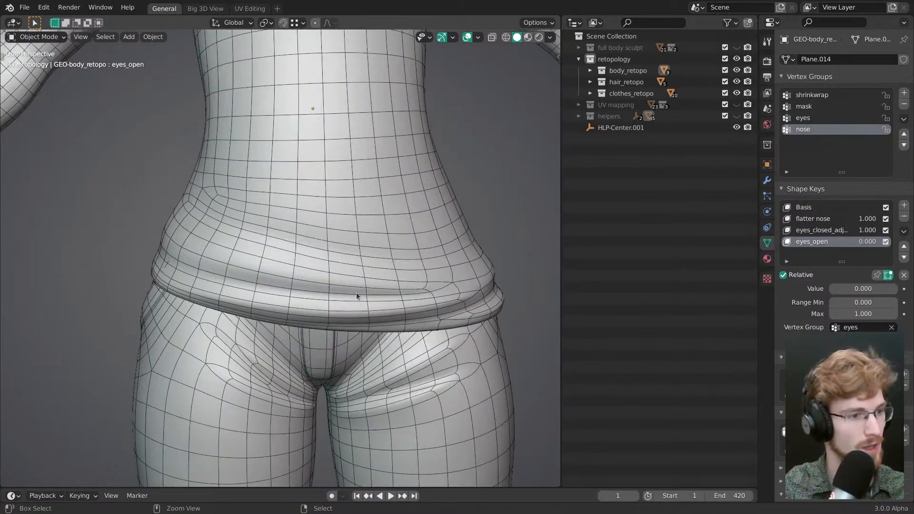
click(357, 286)
scroll(409, 286, up, 2)
key(a)
click(767, 182)
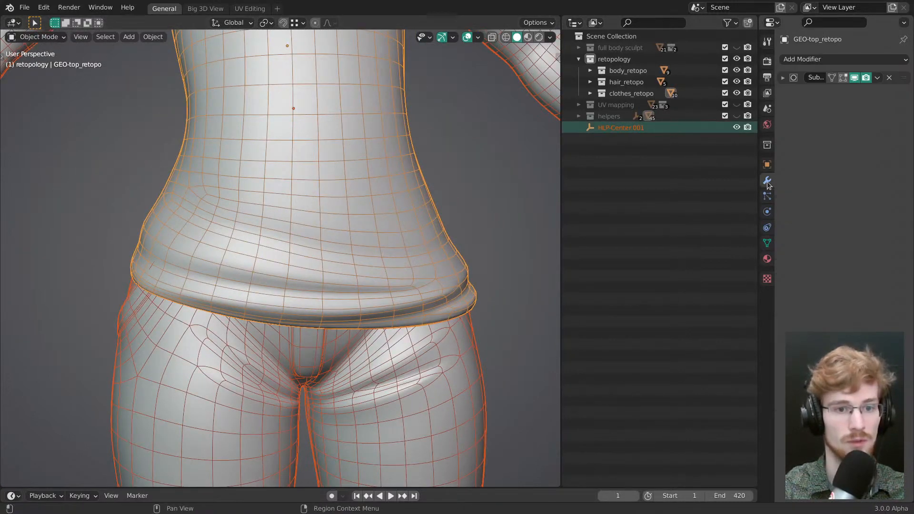
click(855, 78)
key(alt+a)
- Examine the fold topology at the hem of the reference character's top and return to the Blender window with the shirt
middle_drag(487, 308, 404, 250)
click(331, 288)
scroll(338, 290, up, 2)
scroll(404, 270, up, 2)
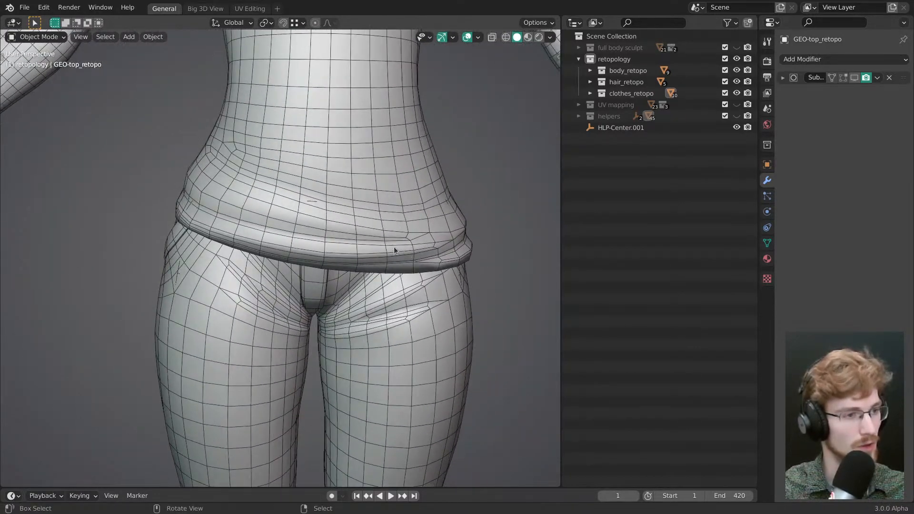
key(alt+Tab)
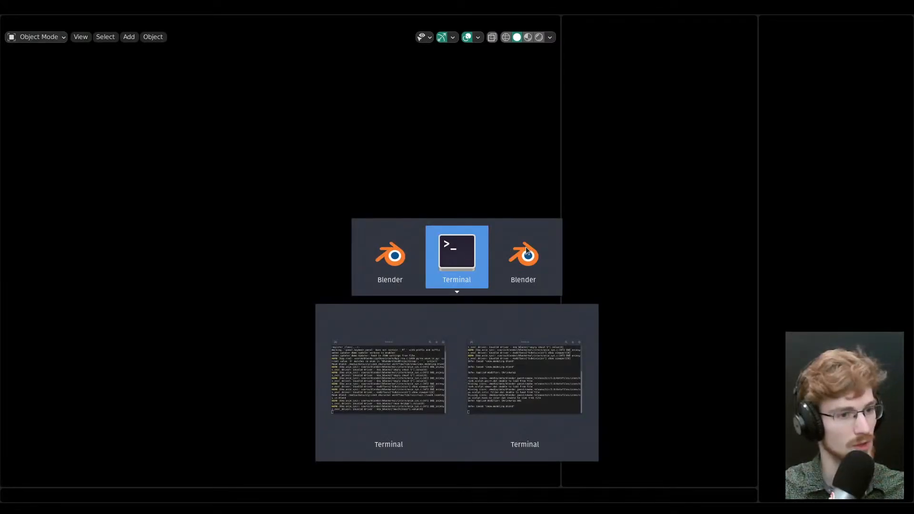
click(525, 253)
- Raise a vertex above the fold on the shirt's lower back, on the character's left of the centre seam
middle_drag(408, 227, 398, 247)
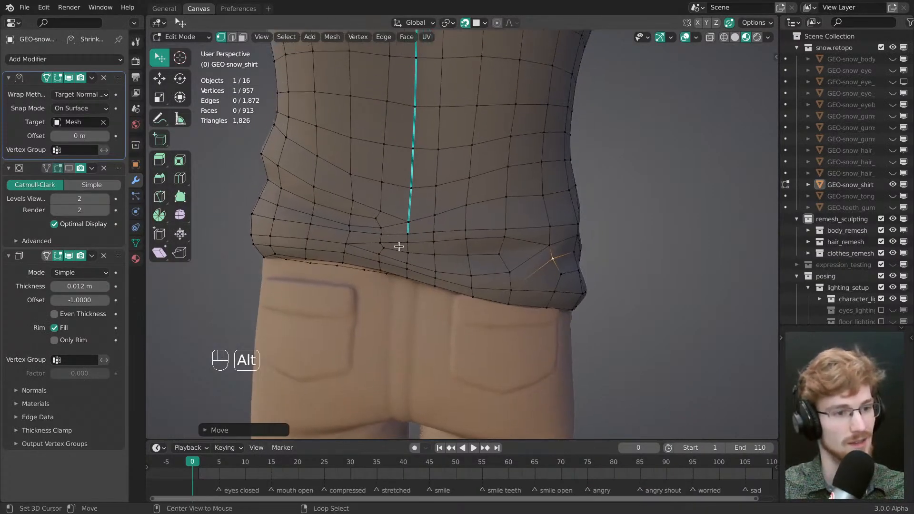
key(alt+a)
middle_drag(498, 266, 525, 258)
shift+middle_drag(385, 201, 457, 253)
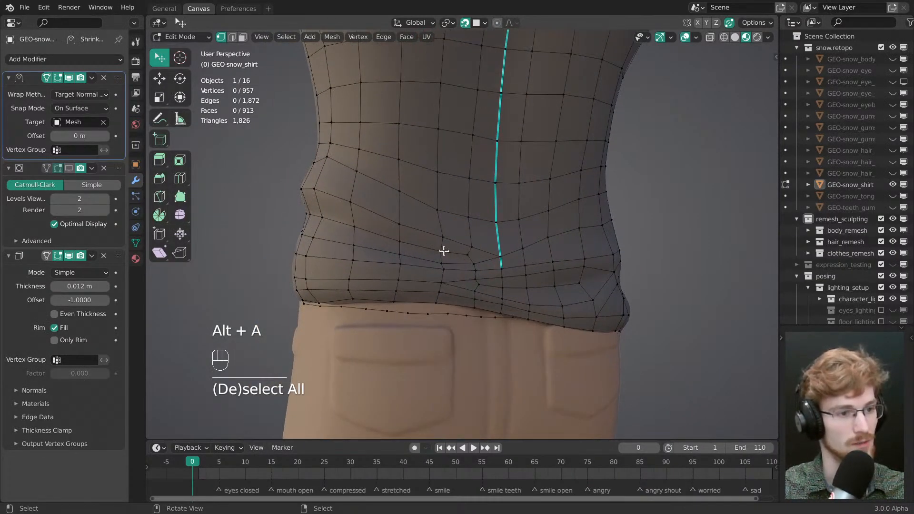
key(w)
drag(444, 251, 443, 237)
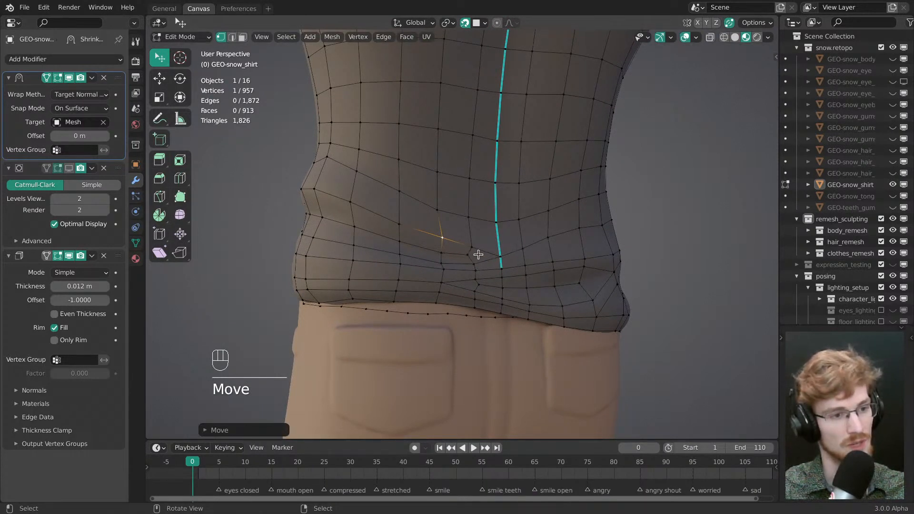
- Connect two vertices with a new edge across the lower fold on the character's left side, just above the hem
middle_drag(480, 259, 491, 218)
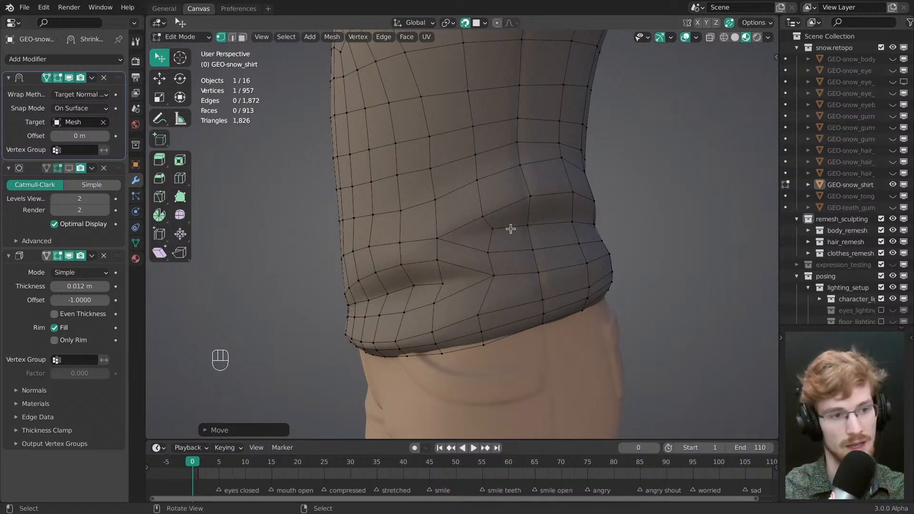
middle_drag(511, 229, 525, 197)
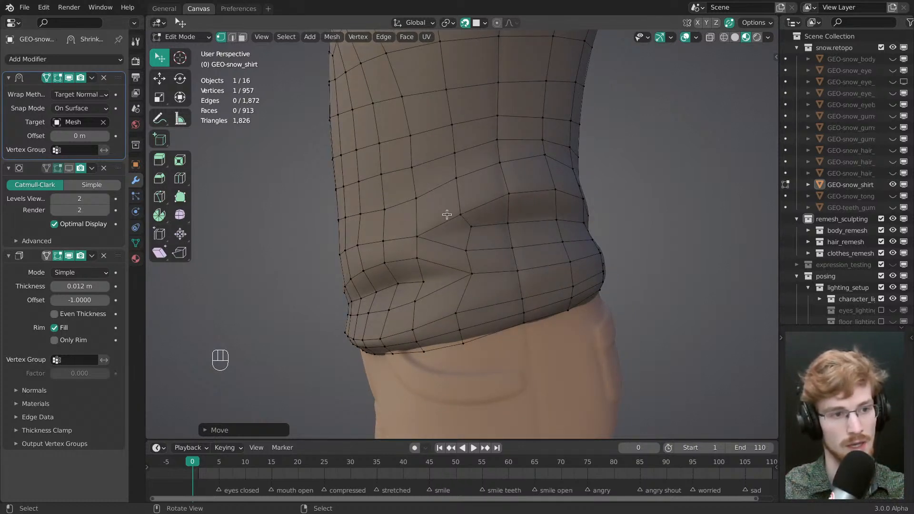
middle_drag(446, 215, 495, 208)
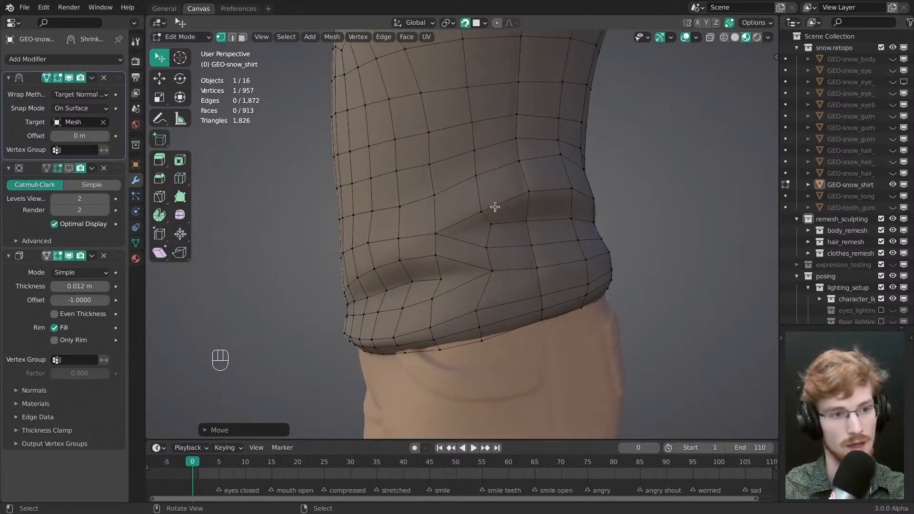
shift+middle_drag(544, 237, 481, 247)
mouse_move(481, 247)
middle_down()
mouse_move(479, 231)
mouse_move(502, 234)
mouse_move(481, 233)
middle_up()
ctrl+middle_drag(481, 233, 537, 244)
click(548, 245)
middle_drag(613, 238, 538, 259)
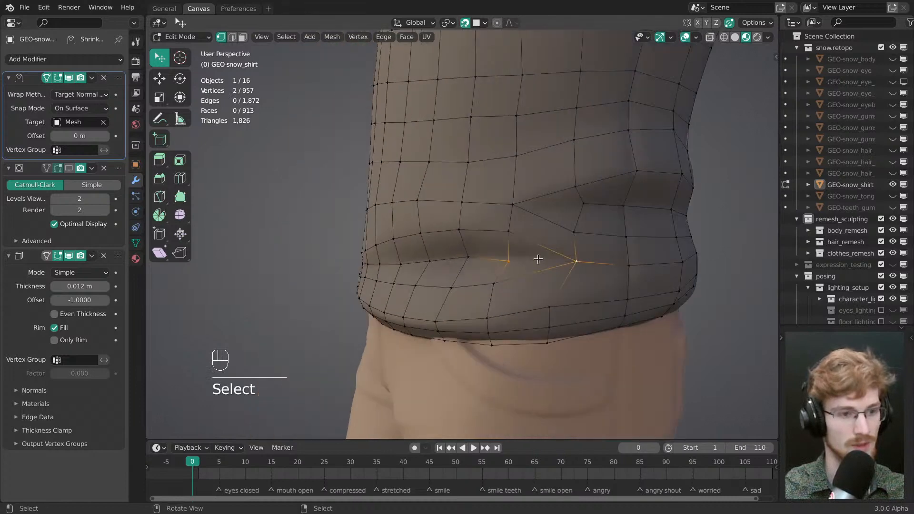
key(alt+a)
key(w)
- Connect the two vertices in the upper fold on the character's left side and nudge the rear one
click(513, 204)
shift+click(581, 205)
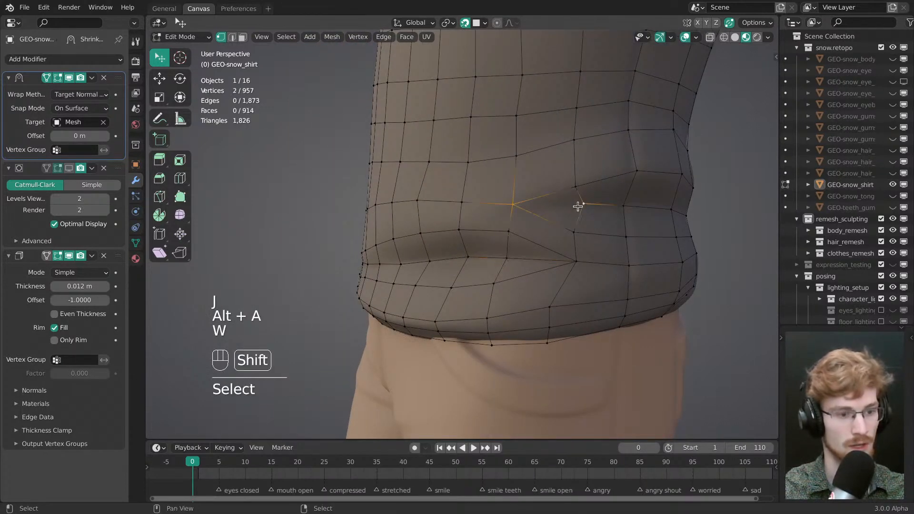
key(j)
drag(585, 205, 582, 204)
drag(583, 206, 587, 210)
- Connect two vertex pairs across the folds on the shirt's lower back beside the centre seam and adjust the lower pair's end vertex
middle_drag(589, 217, 472, 236)
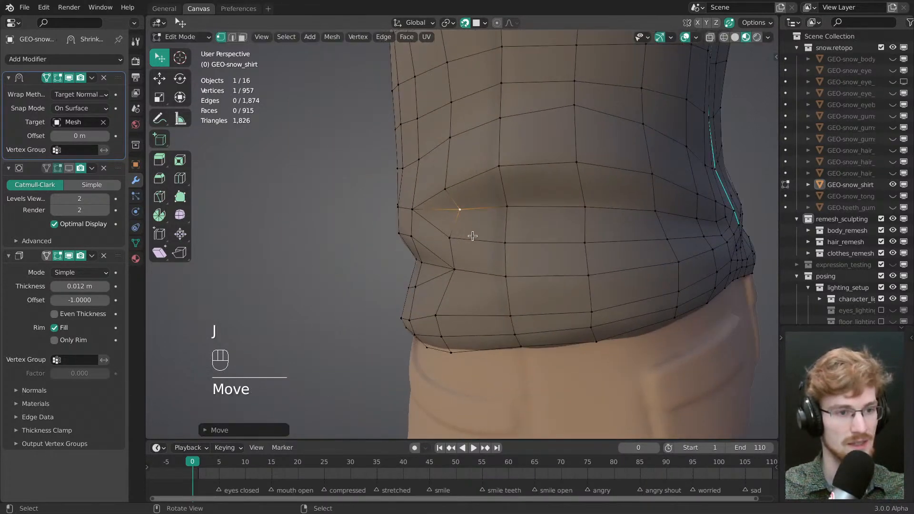
middle_drag(614, 247, 453, 229)
shift+click(504, 227)
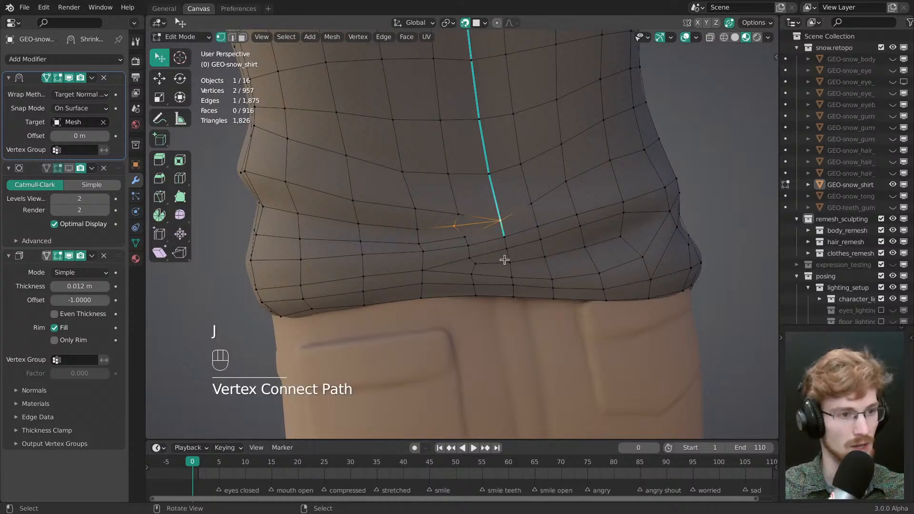
key(alt+a)
key(j)
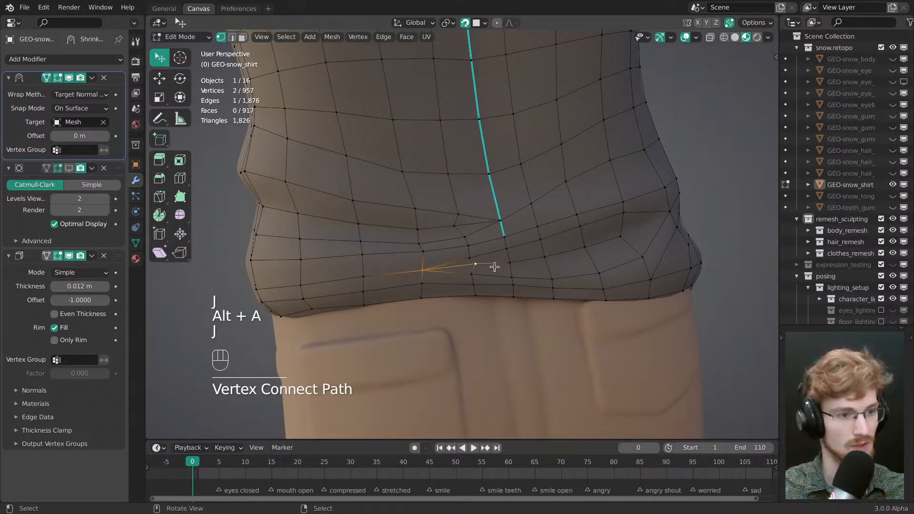
drag(481, 264, 480, 266)
- Connect vertex pairs across the folds on the right of the back and the character's right side, nudging their end vertices
middle_drag(584, 247, 462, 252)
click(463, 252)
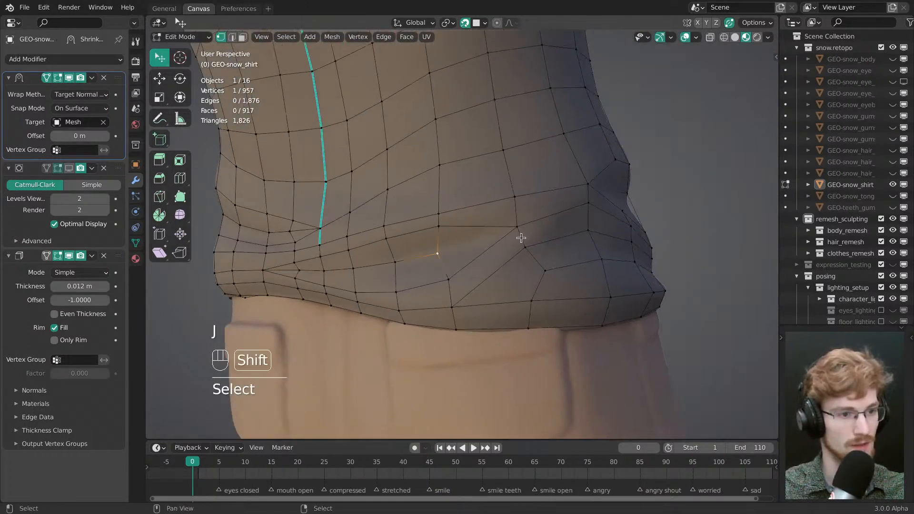
drag(440, 254, 437, 253)
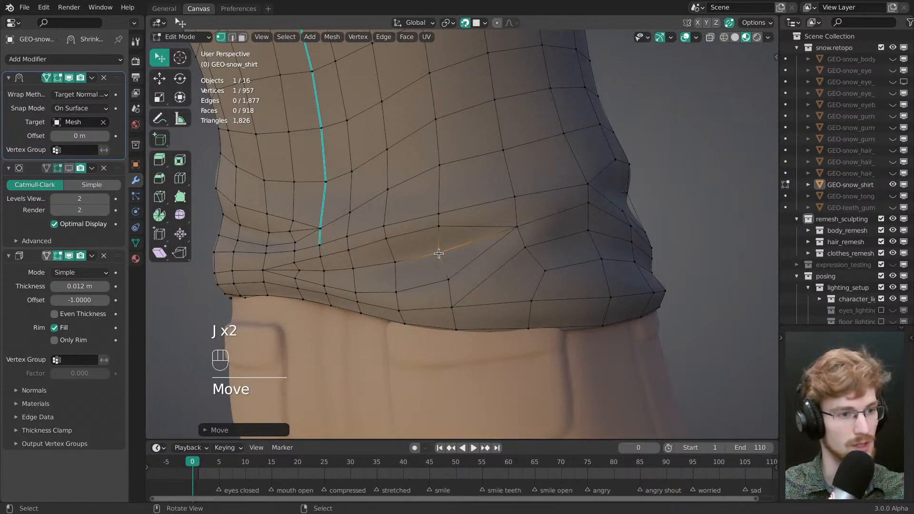
middle_drag(557, 219, 449, 219)
shift+click(397, 202)
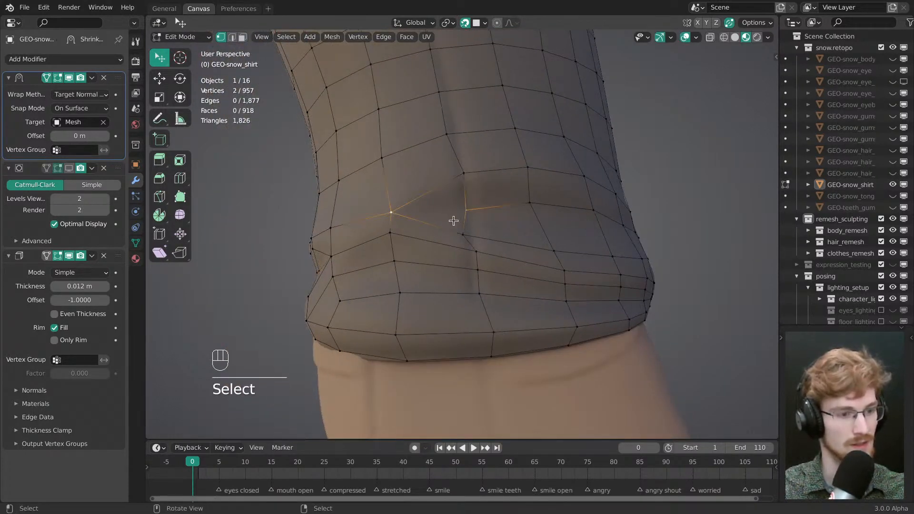
drag(465, 211, 467, 210)
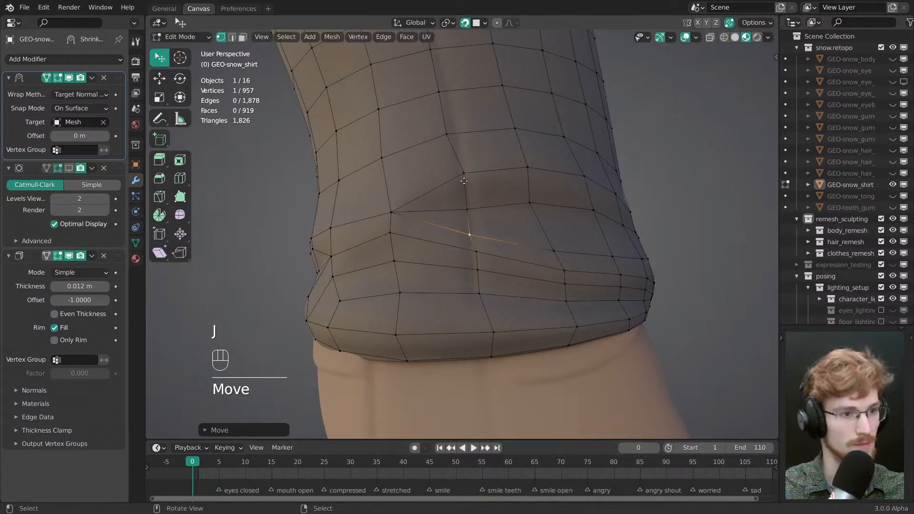
- Straighten the vertical column of vertices on the character's right side, from above the fold down to the hem
drag(465, 175, 463, 173)
drag(478, 251, 472, 250)
drag(478, 271, 472, 270)
drag(480, 295, 470, 293)
drag(472, 273, 470, 273)
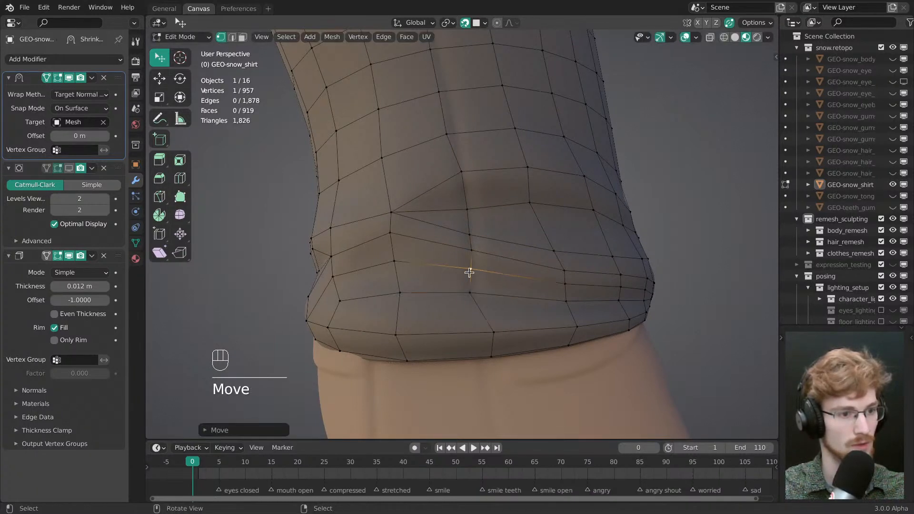
drag(489, 336, 471, 335)
scroll(476, 334, down, 1)
middle_drag(471, 334, 492, 263)
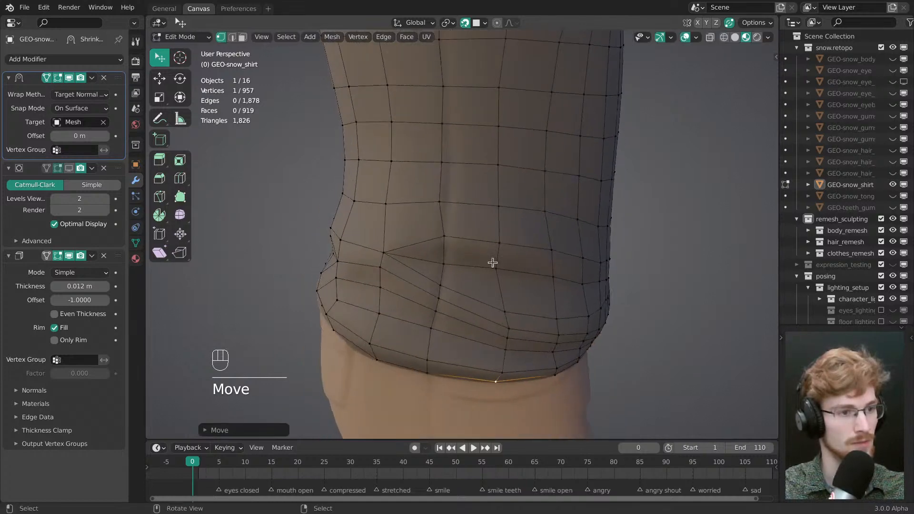
- Nudge the same column's vertices above the fold on the character's right side to straighten the line through the waist
drag(443, 199, 450, 200)
drag(445, 163, 451, 163)
shift+middle_drag(448, 117, 467, 219)
drag(462, 228, 468, 228)
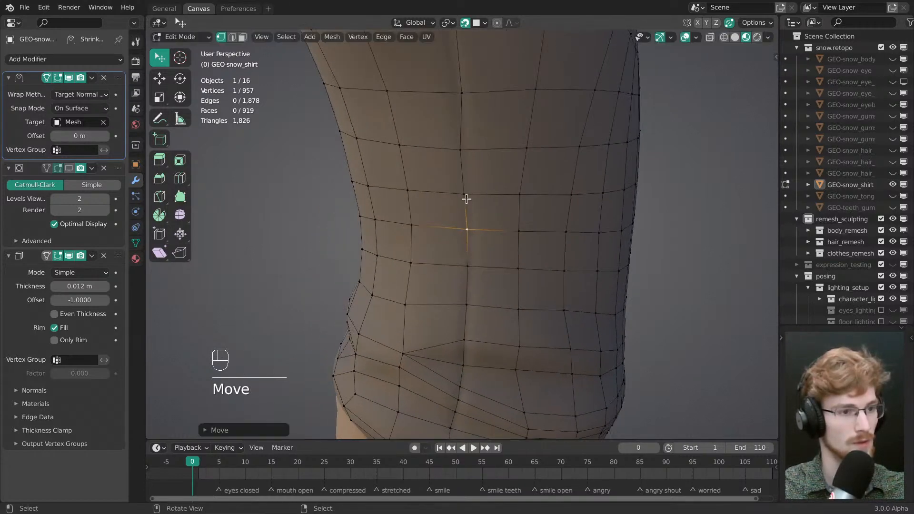
drag(465, 157, 470, 157)
- Move single vertices farther up the character's right side to even out the upper torso loops
ctrl+middle_drag(469, 124, 474, 204)
drag(467, 233, 468, 233)
drag(465, 202, 463, 200)
drag(451, 154, 449, 155)
shift+middle_drag(409, 134, 413, 174)
mouse_move(413, 174)
middle_down()
mouse_move(394, 165)
mouse_move(401, 161)
middle_up()
drag(425, 114, 422, 87)
shift+middle_drag(422, 87, 431, 122)
drag(443, 100, 445, 99)
- Bevel the edge path along the front belly fold above the hem, leaving out its end vertex on the character's left side
middle_drag(446, 115, 493, 176)
middle_drag(493, 176, 539, 234)
key(alt+a)
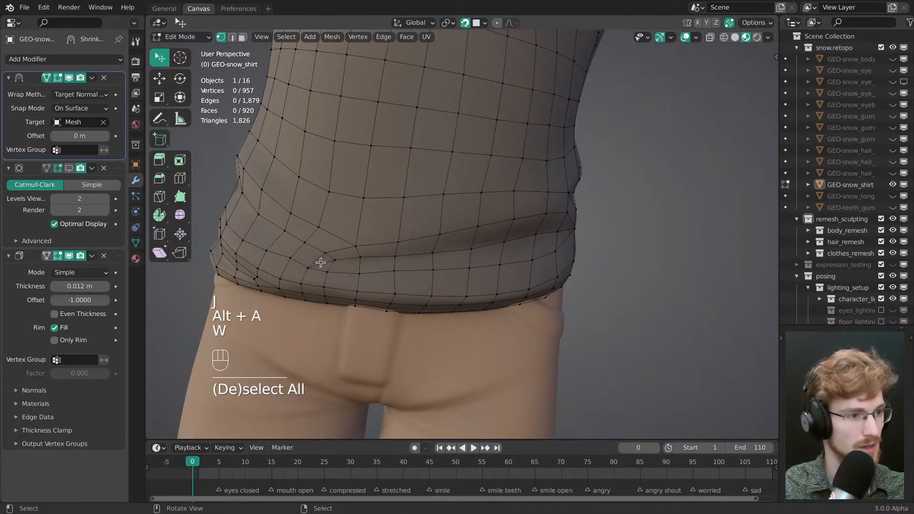
click(321, 260)
key(alt+a)
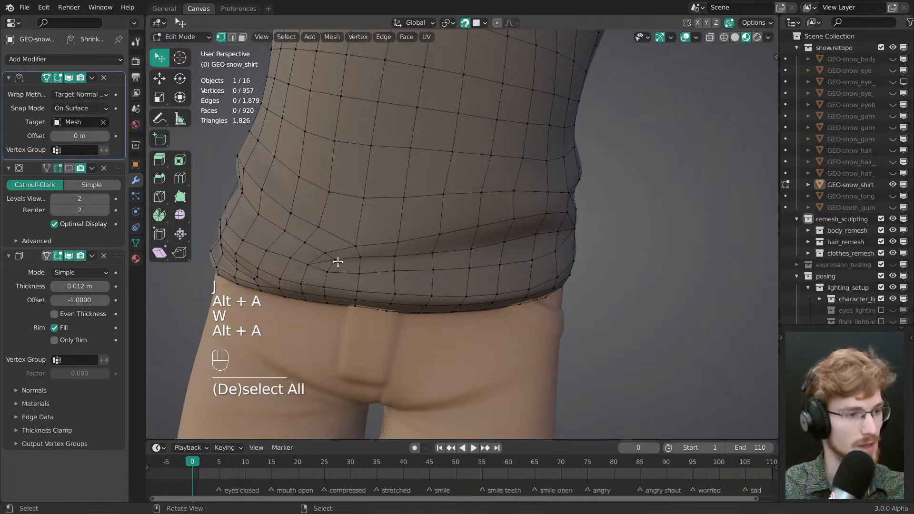
drag(335, 259, 360, 260)
click(309, 264)
middle_drag(369, 274, 456, 249)
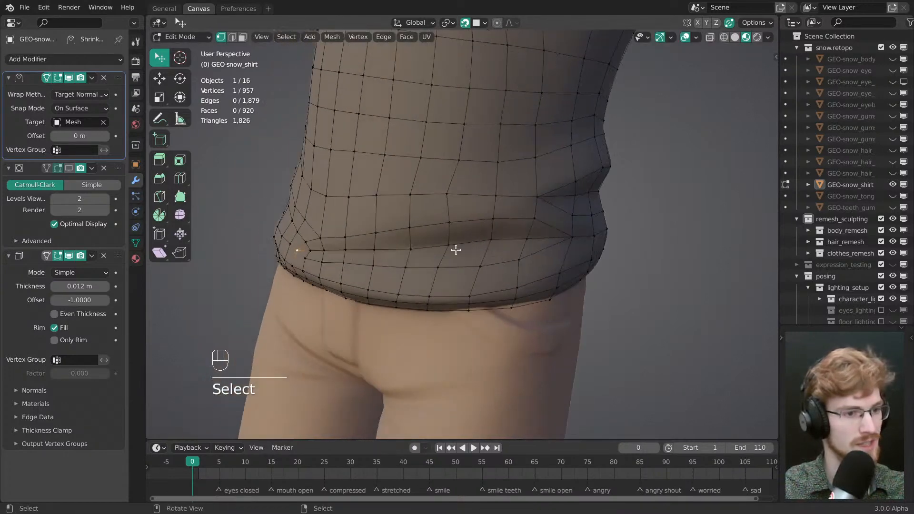
ctrl+click(566, 241)
mouse_move(568, 262)
middle_down()
mouse_move(573, 278)
mouse_move(545, 241)
mouse_move(551, 269)
middle_up()
key(ctrl+b)
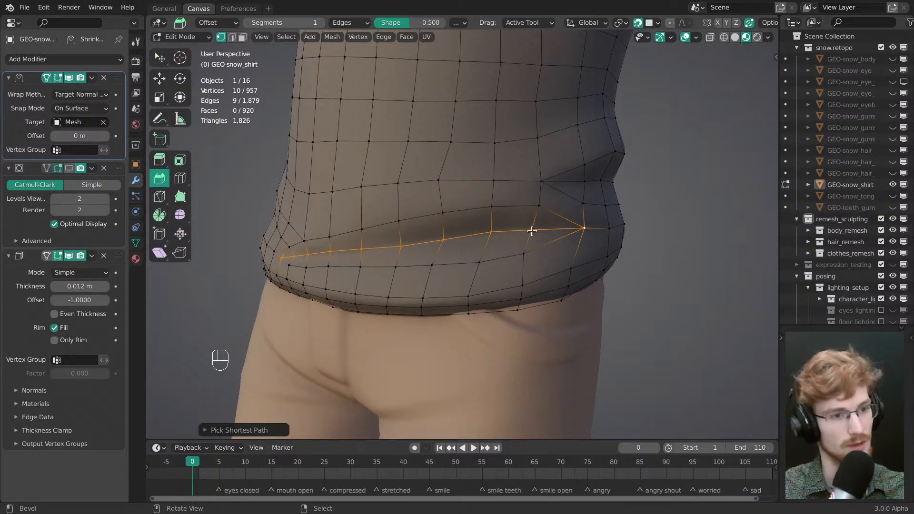
ctrl+click(533, 231)
drag(544, 309, 555, 312)
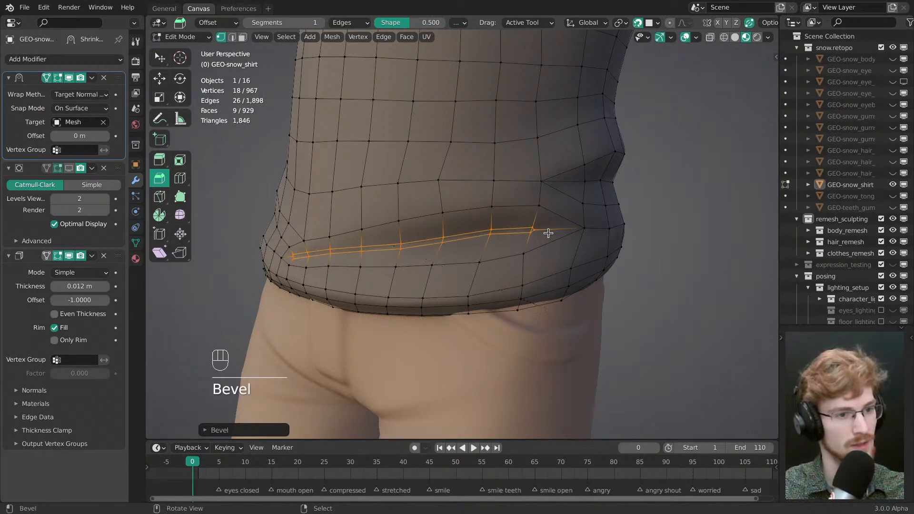
- Slide the bevelled strip's end vertex onto the neighbouring vertex on the character's left side to merge them
drag(537, 230, 582, 230)
key(ctrl+z)
key(w)
middle_drag(328, 277, 358, 282)
ctrl+middle_drag(358, 282, 360, 261)
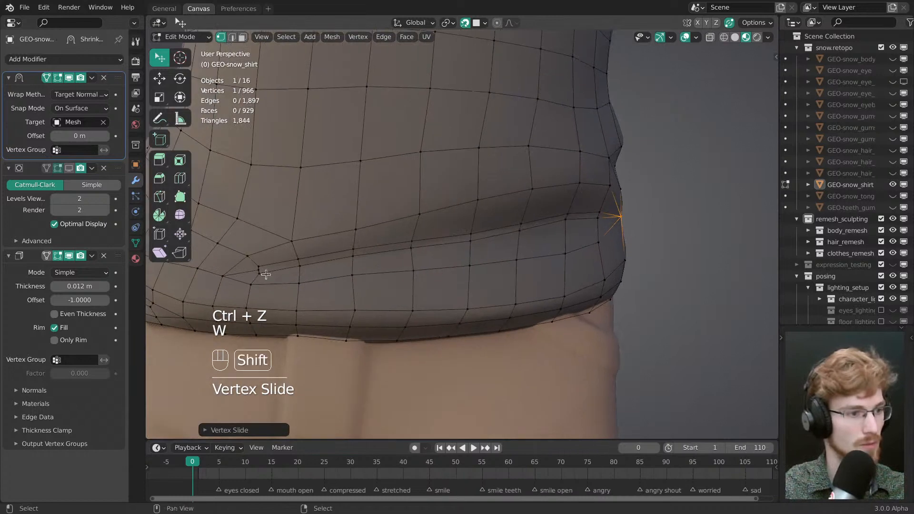
- Merge the bevelled strip's front end vertex into its neighbour at the belly fold's tip and adjust the tip
shift+middle_drag(264, 272, 403, 265)
drag(418, 269, 352, 274)
key(g)
key(alt+a)
mouse_move(353, 275)
middle_down()
mouse_move(408, 275)
mouse_move(355, 280)
middle_up()
- Move the strip's vertices beneath the belly fold on the character's left side to space the bevelled lines more evenly
middle_drag(599, 253, 601, 218)
drag(647, 187, 645, 191)
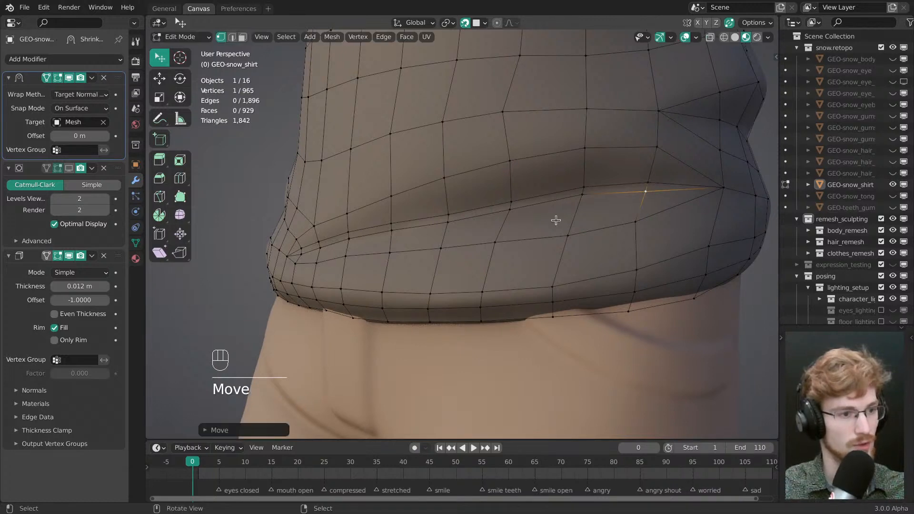
middle_drag(385, 258, 431, 253)
drag(405, 251, 405, 245)
middle_drag(546, 219, 590, 184)
shift+click(536, 205)
key(g)
key(alt+a)
key(g)
click(598, 219)
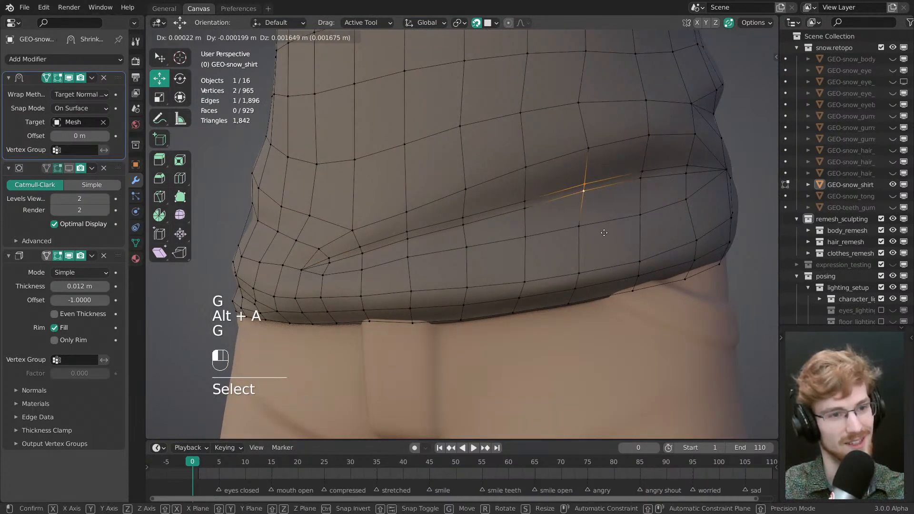
- Nudge the remaining vertices along the fold's lower crease toward the character's left hip to smooth the line
key(alt+a)
right_click(565, 192)
shift+middle_drag(594, 227, 539, 214)
key(g)
click(578, 231)
key(alt+a)
key(w)
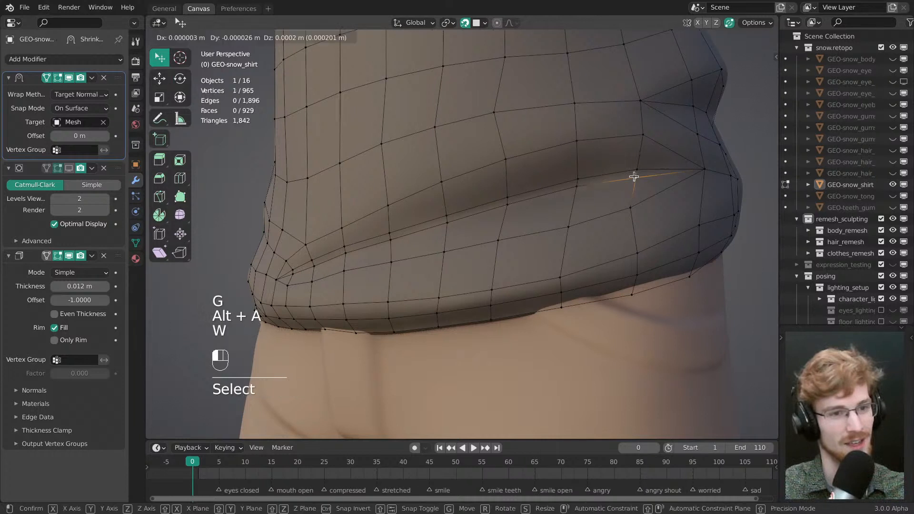
drag(633, 178, 589, 169)
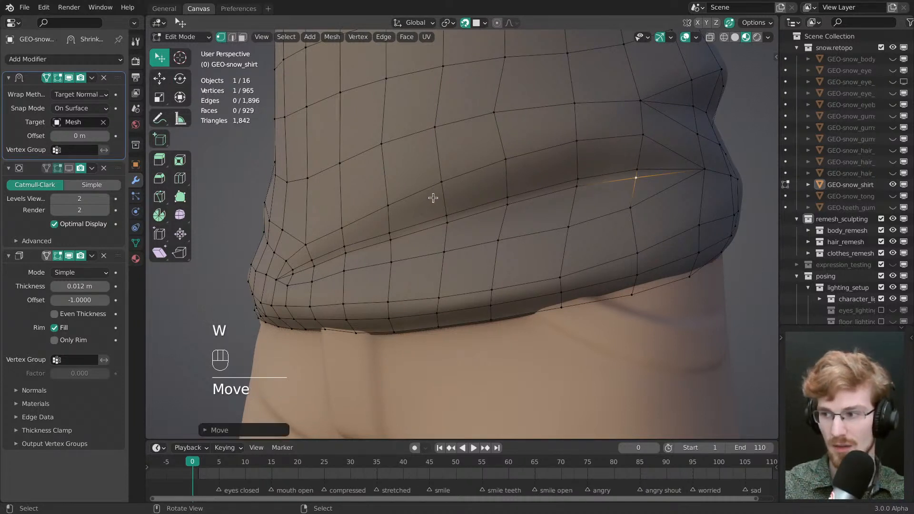
- Bevel the edge path along the upper side of the belly fold from the character's left side to its front tip
middle_drag(433, 197, 545, 274)
key(alt+a)
scroll(566, 255, down, 2)
middle_drag(591, 233, 584, 193)
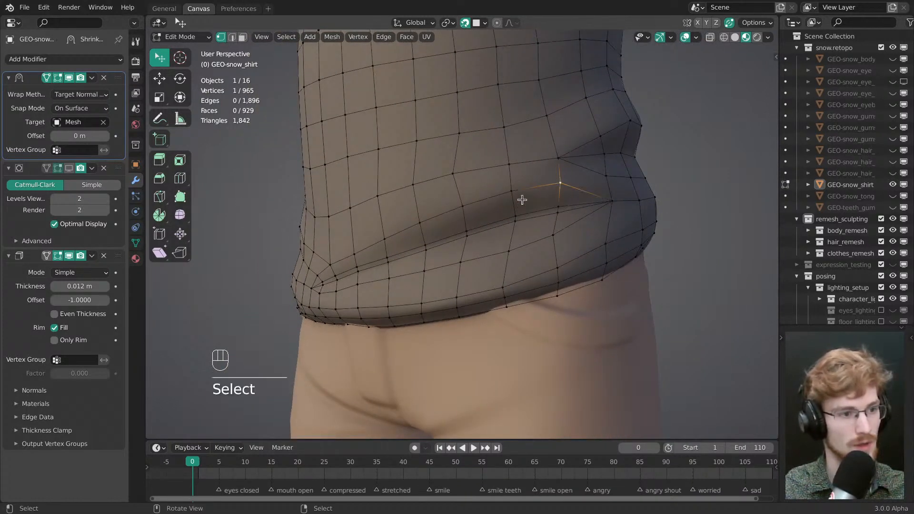
middle_drag(523, 200, 424, 231)
ctrl+click(351, 266)
key(ctrl+b)
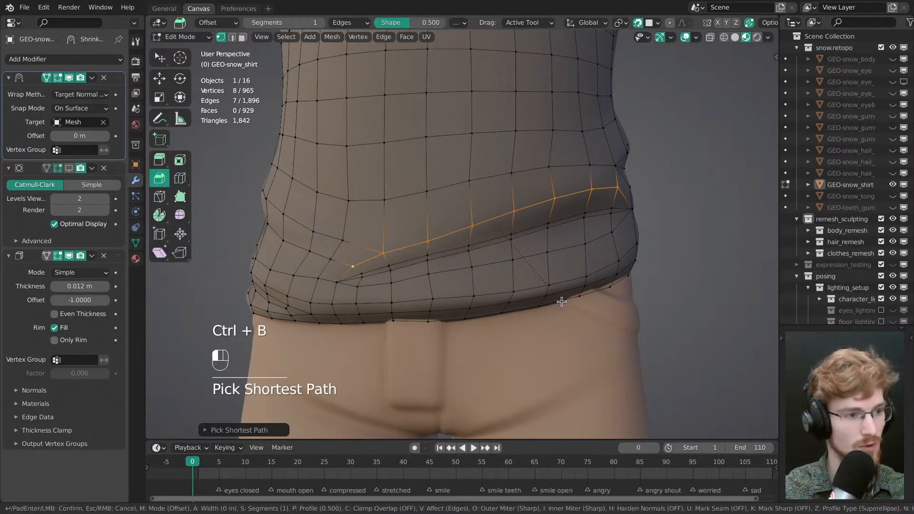
shift+click(564, 306)
- Slide the end vertices of the upper bevelled strip onto their neighbours at the front tip and the left side to merge them
key(alt+a)
key(w)
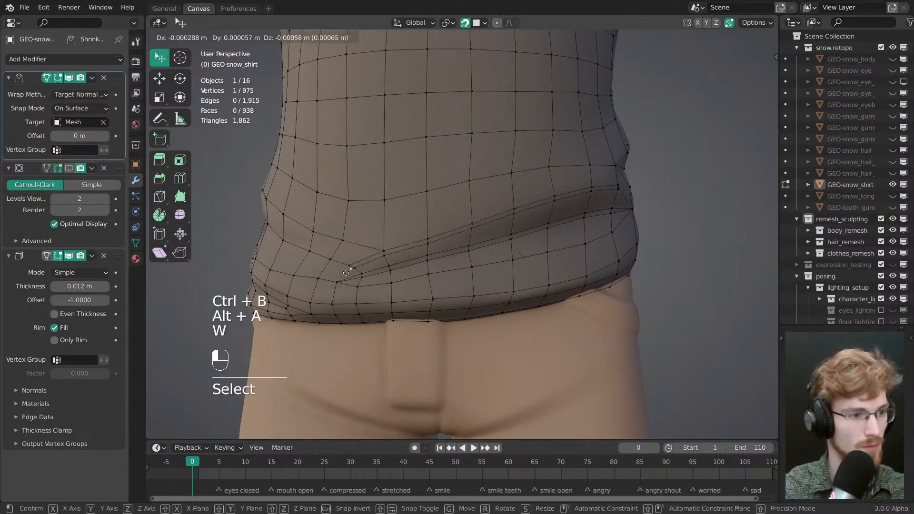
drag(354, 268, 387, 271)
middle_drag(388, 272, 498, 254)
drag(558, 194, 635, 245)
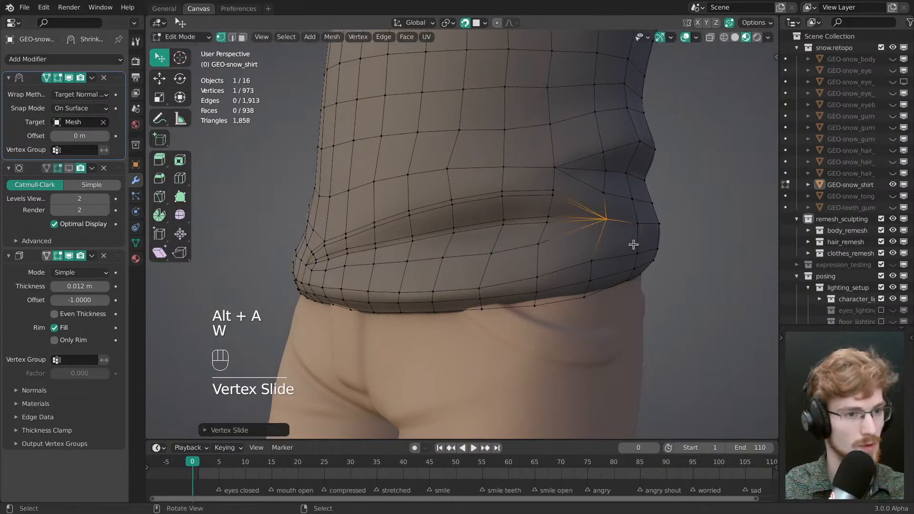
- Select the vertex path along the upper bevelled strip to the fold's front tip and slide it along its edges
key(alt+a)
middle_drag(491, 209, 570, 252)
ctrl+click(325, 252)
key(g)
key(g)
click(514, 292)
- Leave Edit Mode and toggle the shirt to display in front of the sculpt
key(alt+a)
middle_drag(587, 218, 617, 229)
key(Tab)
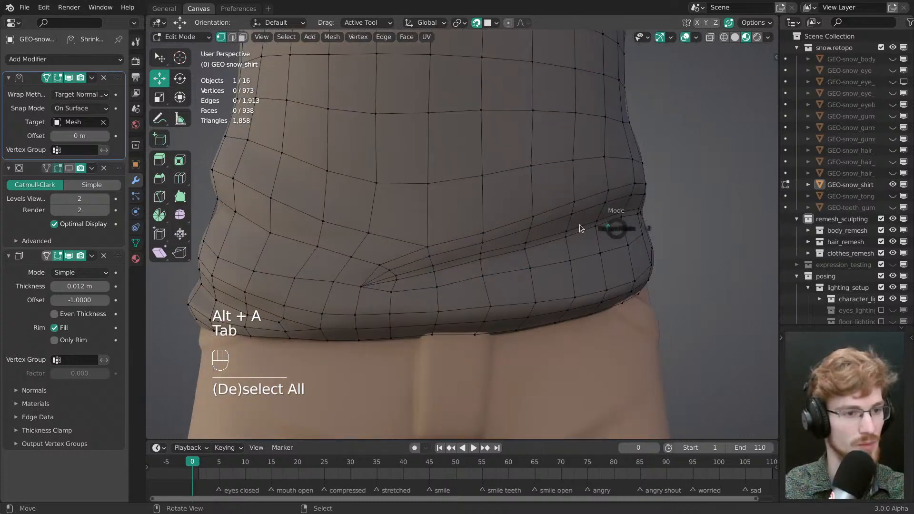
click(457, 259)
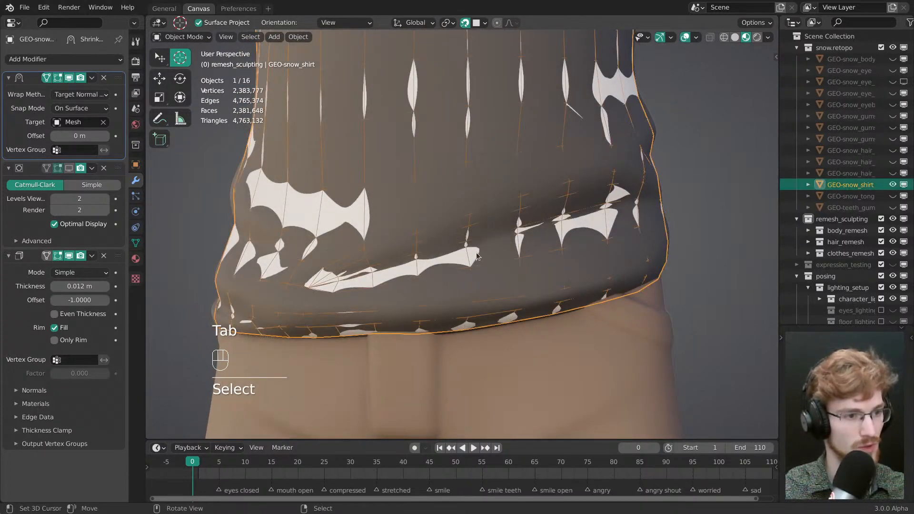
key(alt+z)
click(465, 285)
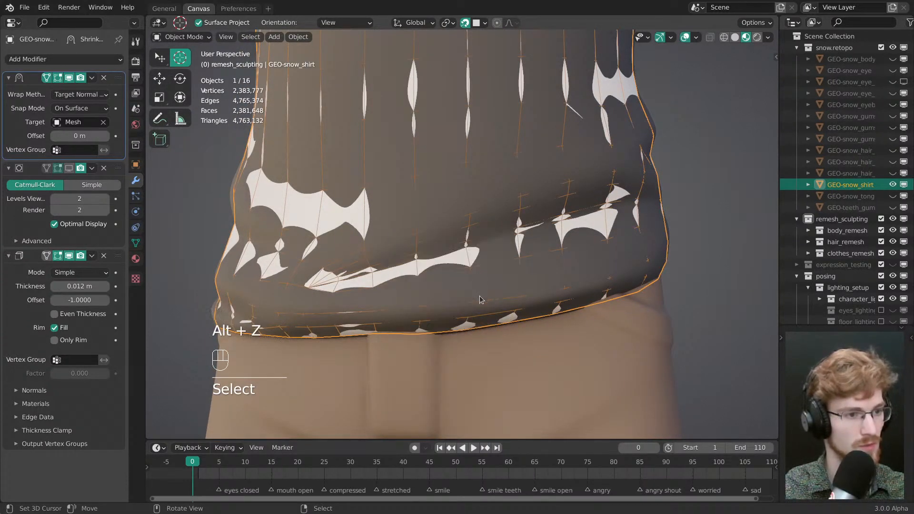
key(alt+a)
- Switch the viewport to solid shading and enable the shirt's Subdivision modifier in the viewport
key(z)
click(468, 260)
click(470, 261)
key(alt+z)
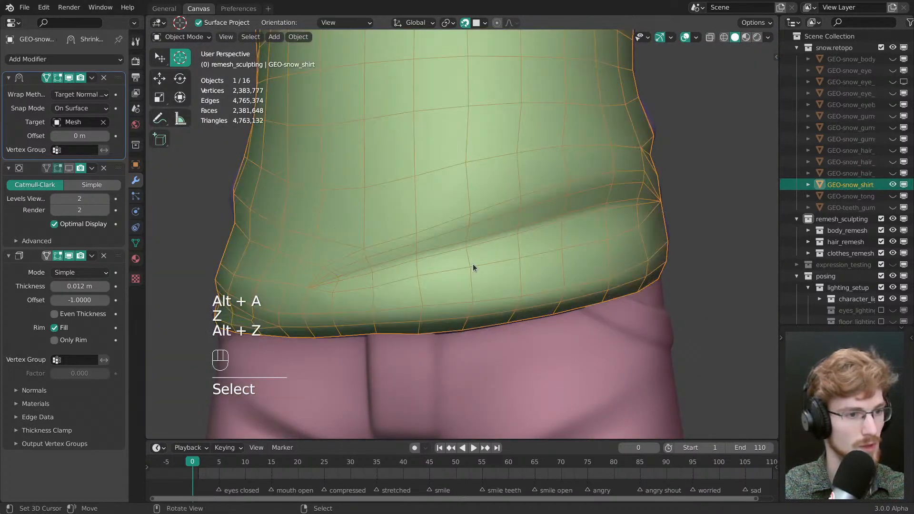
key(alt+a)
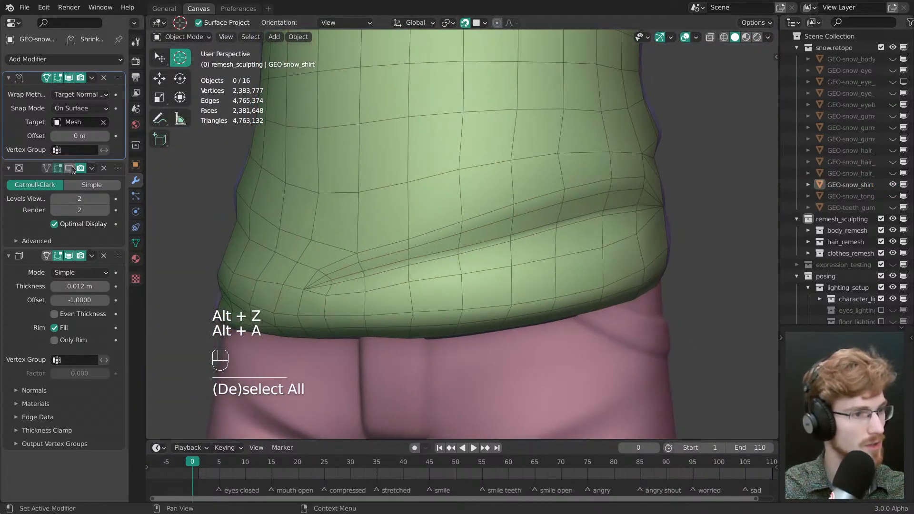
middle_drag(451, 265, 558, 257)
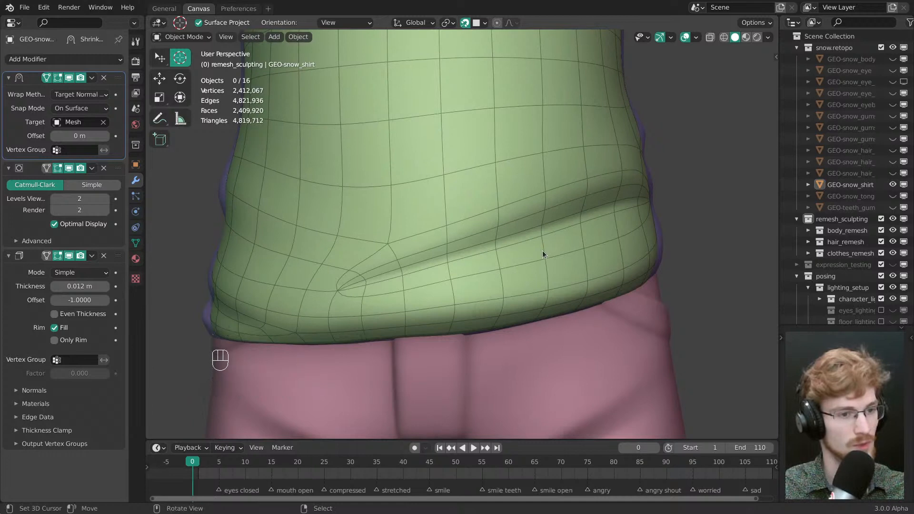
- Hide the shirt's wireframe to view the subdivided fold as a plain surface
right_click(542, 251)
key(alt+z)
click(544, 242)
key(alt+a)
key(alt+z)
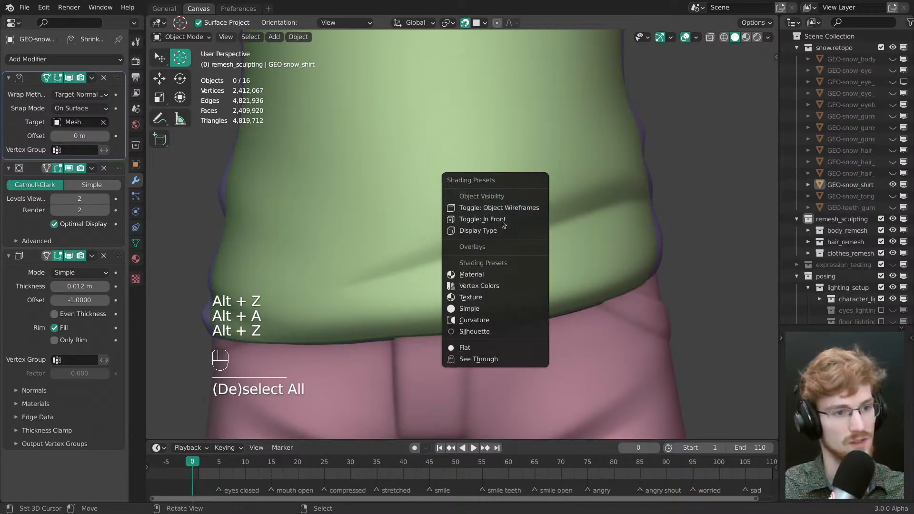
click(507, 220)
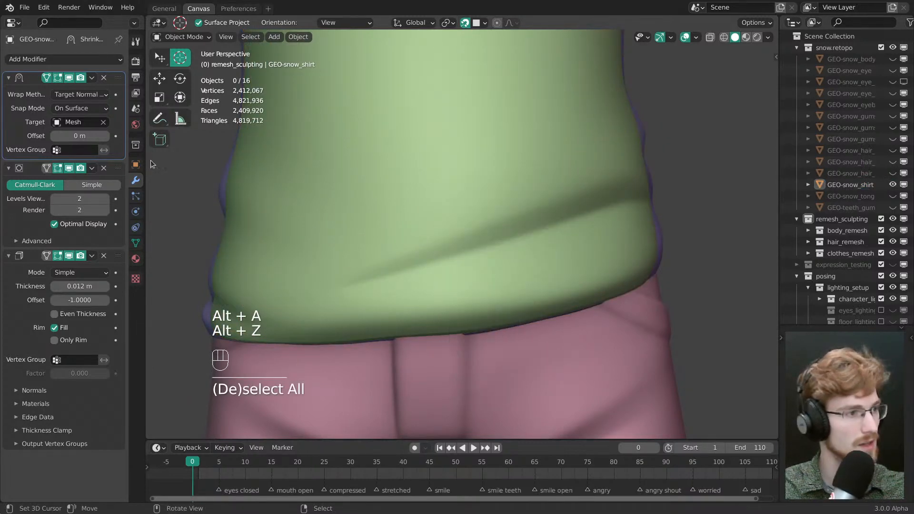
- Toggle the shirt's Wireframe and In Front options in its viewport display settings, leaving Wireframe off and In Front on
click(136, 164)
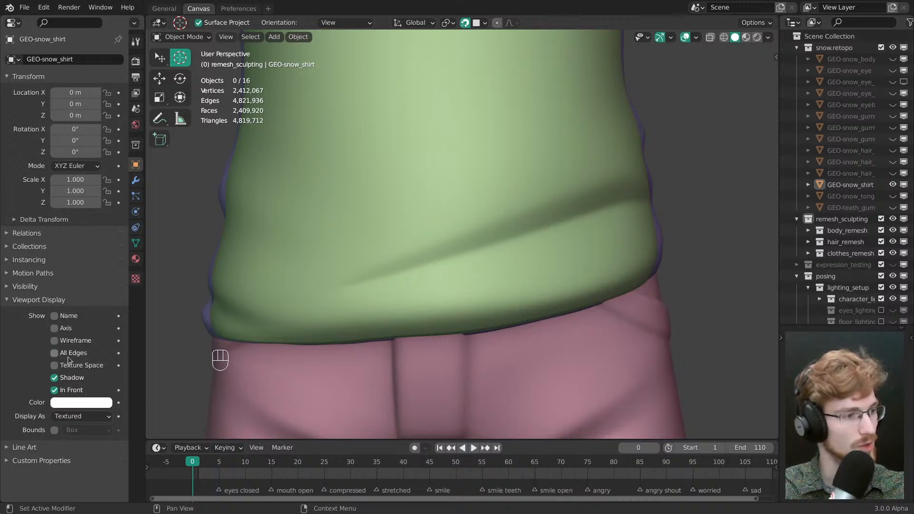
click(71, 344)
click(69, 343)
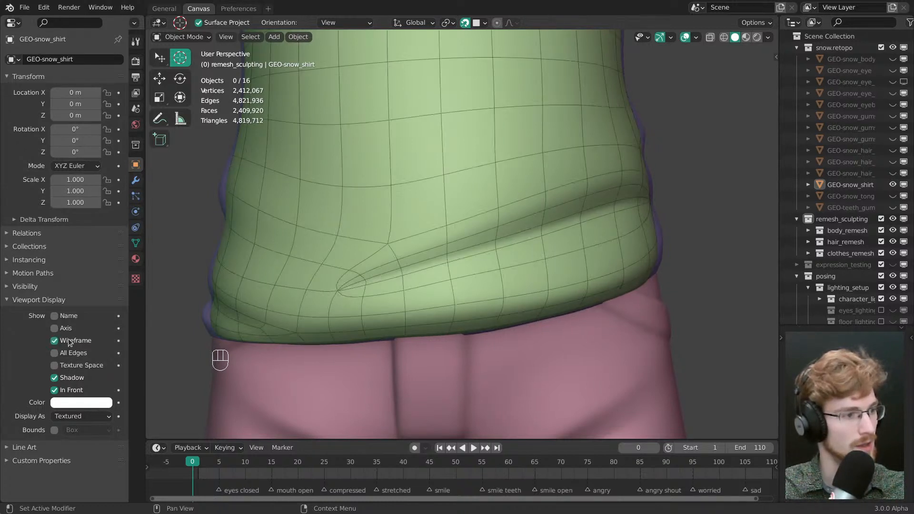
click(70, 341)
click(74, 391)
click(73, 391)
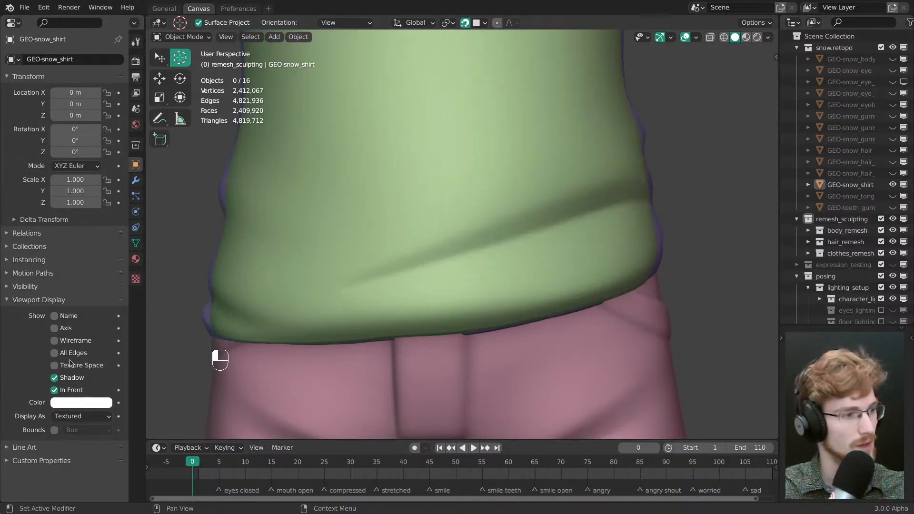
click(70, 341)
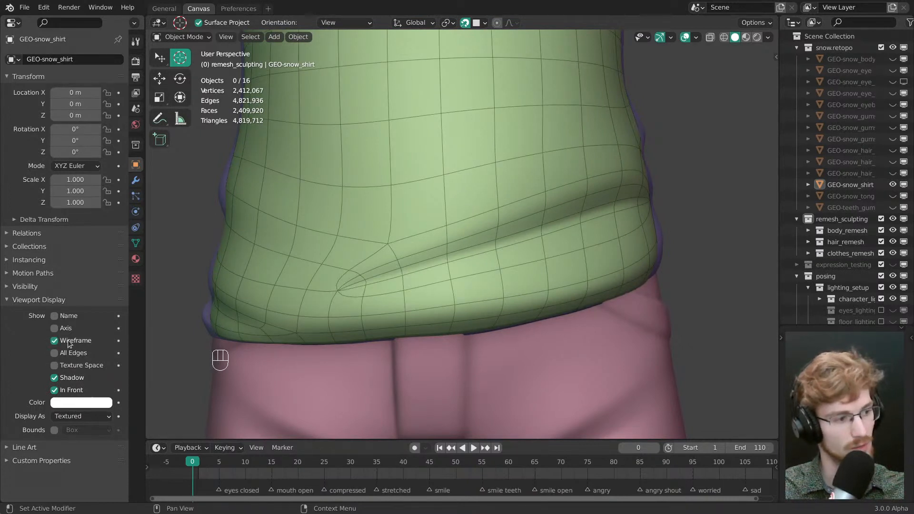
click(70, 341)
click(73, 390)
click(72, 391)
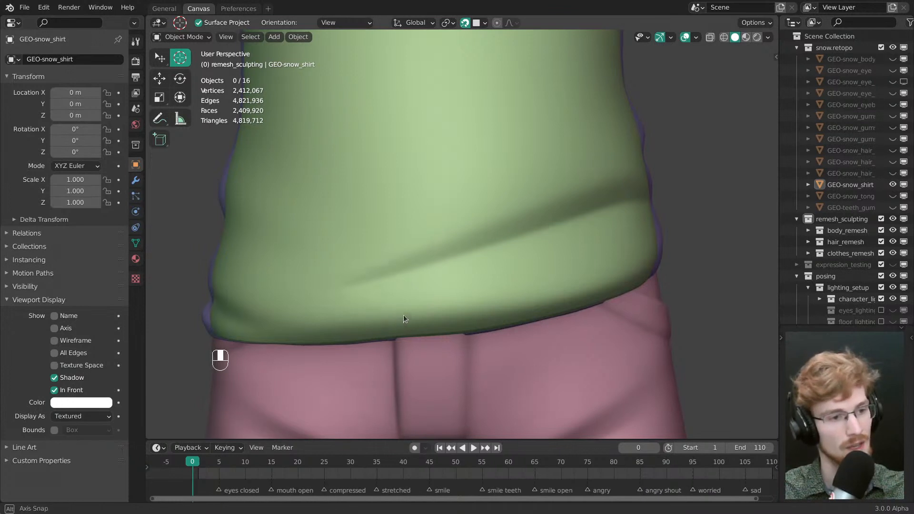
key(alt+z)
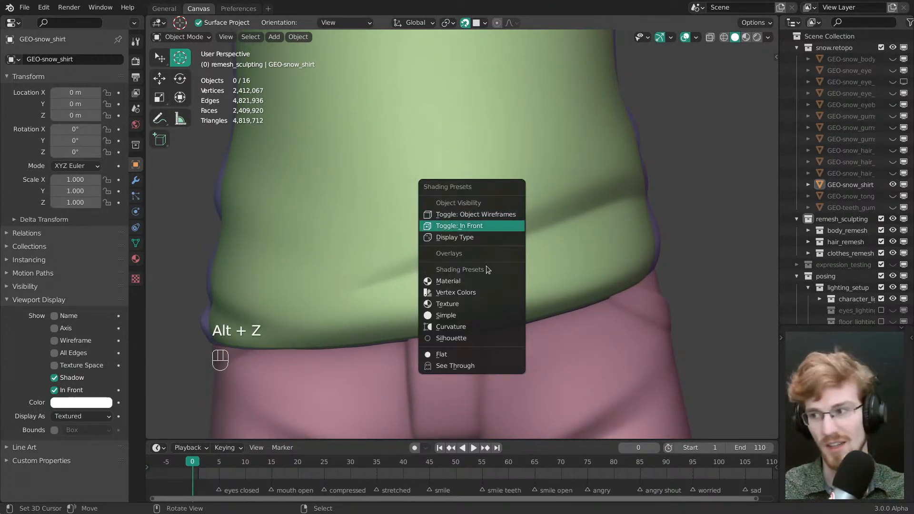
key(Escape)
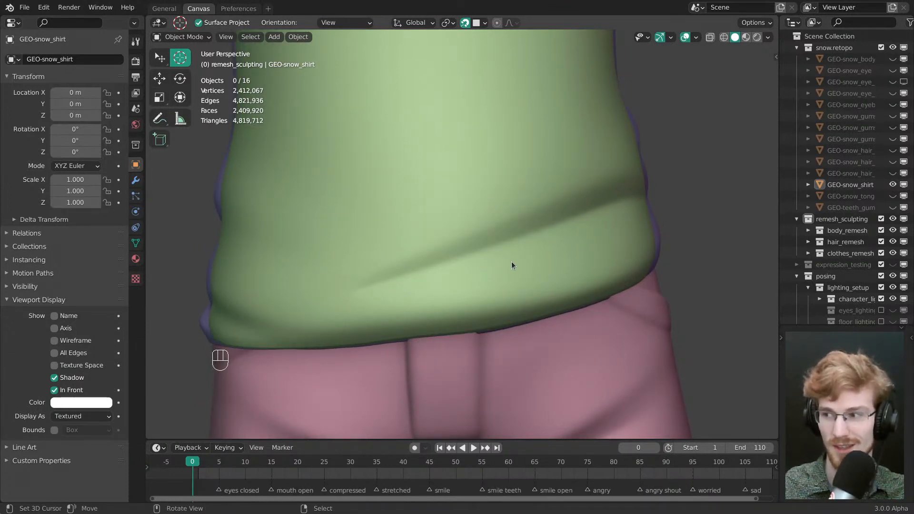
- Turn the selected shirt's object wireframe back on and enter Edit Mode
middle_drag(486, 204, 496, 212)
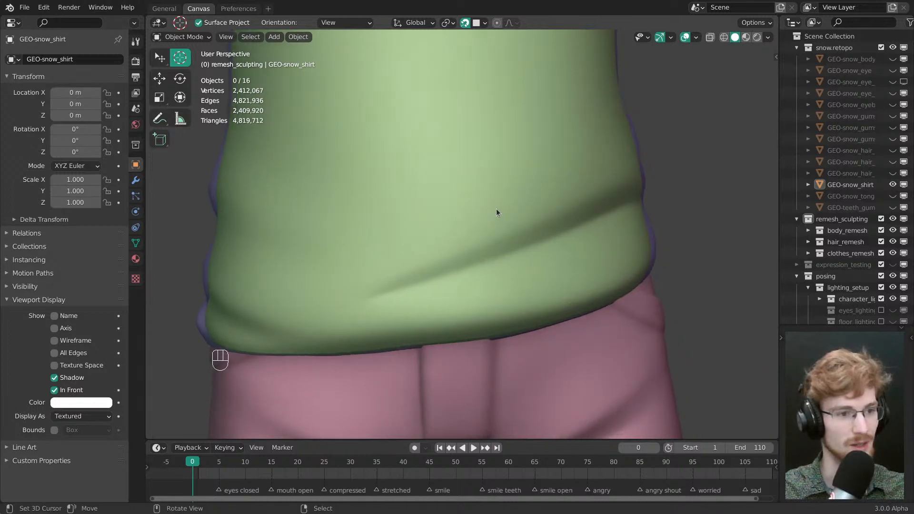
click(505, 233)
middle_drag(493, 245, 492, 209)
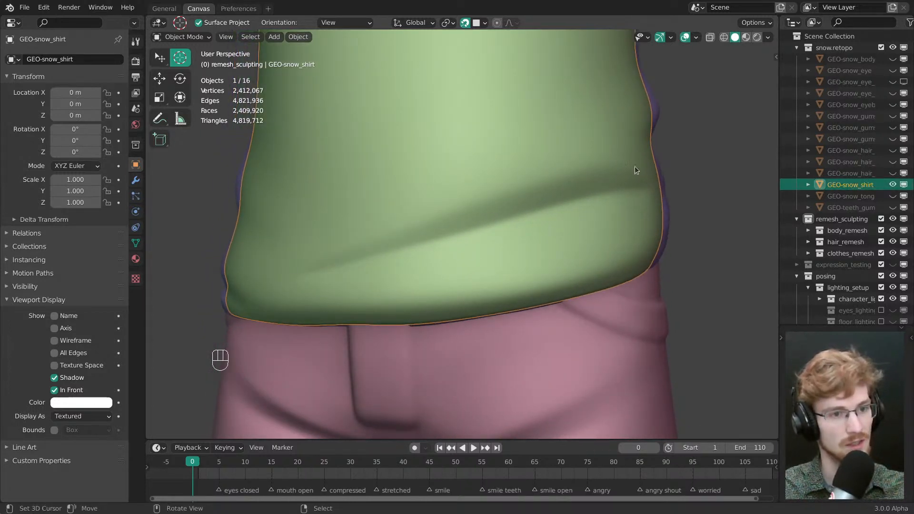
mouse_move(616, 204)
middle_down()
mouse_move(362, 296)
mouse_move(524, 227)
middle_up()
key(alt+z)
shift+click(483, 234)
key(Tab)
- Merge the small adjoining faces at the front tip of the belly fold with Make Edge/Face
mouse_move(524, 226)
middle_down()
mouse_move(567, 233)
mouse_move(528, 214)
mouse_move(526, 234)
middle_up()
key(3)
right_click(510, 213)
shift+right_click(501, 206)
key(f)
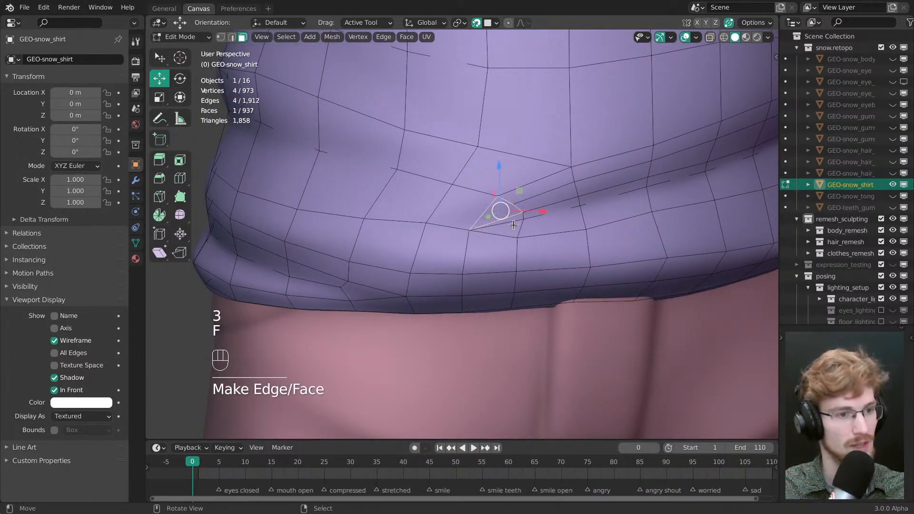
right_click(513, 220)
shift+right_click(509, 234)
key(f)
key(alt+a)
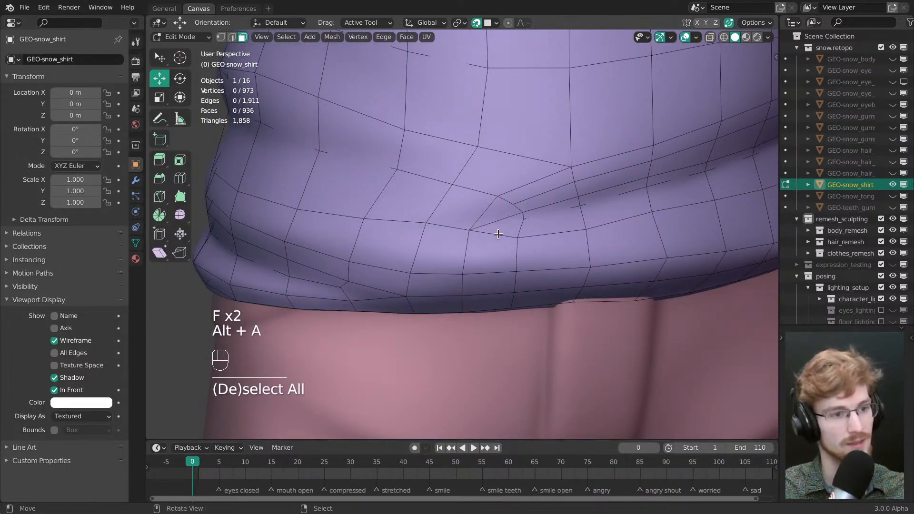
- Move the vertices around the fold's front tip to even out the rebuilt faces
key(1)
key(w)
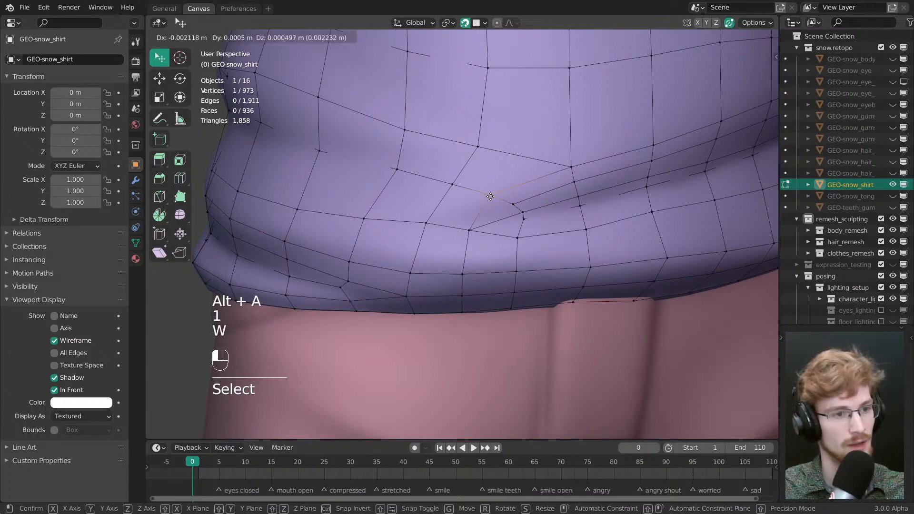
drag(497, 231, 516, 216)
- Examine the subdivided fold tip in Object Mode with the wireframe toggled on and off
key(Tab)
click(469, 224)
mouse_move(485, 236)
shift+middle_down()
mouse_move(438, 250)
mouse_move(477, 245)
shift+middle_up()
key(alt+a)
key(shift+z)
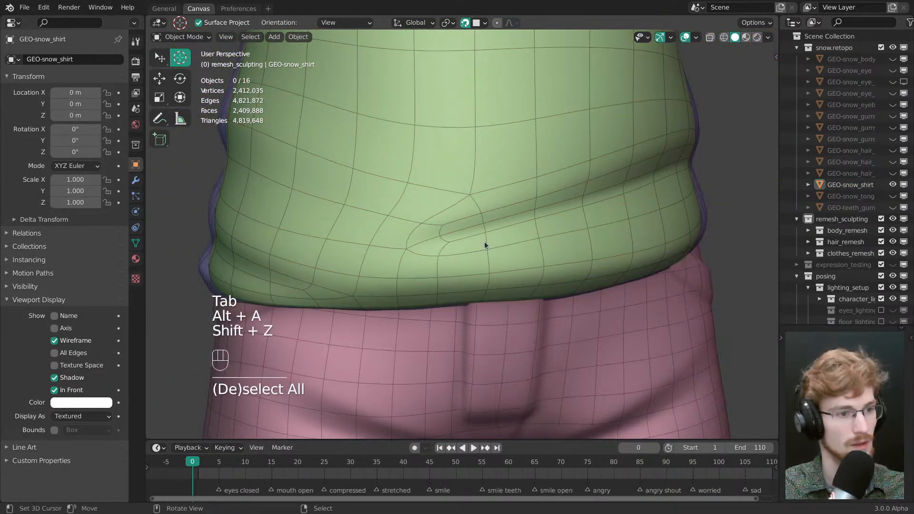
key(shift+z)
key(alt+z)
mouse_move(476, 241)
middle_down()
mouse_move(488, 255)
mouse_move(398, 258)
mouse_move(484, 246)
mouse_move(448, 258)
mouse_move(466, 258)
middle_up()
key(alt+z)
click(450, 252)
- Return to Edit Mode and move the vertex under the fold's crease on the character's left side downward
key(Tab)
key(alt+a)
scroll(467, 258, down, 4)
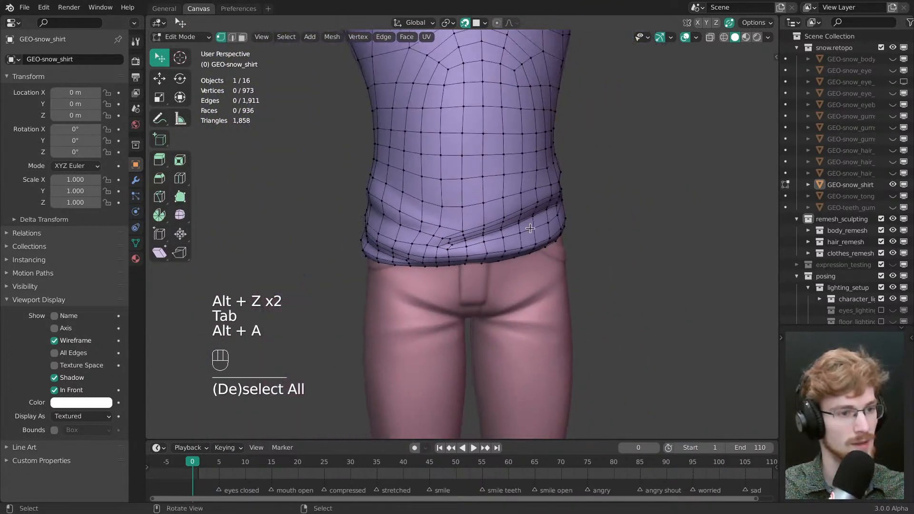
middle_drag(529, 267, 486, 274)
scroll(443, 294, up, 5)
shift+middle_drag(541, 288, 405, 257)
shift+middle_drag(405, 257, 435, 211)
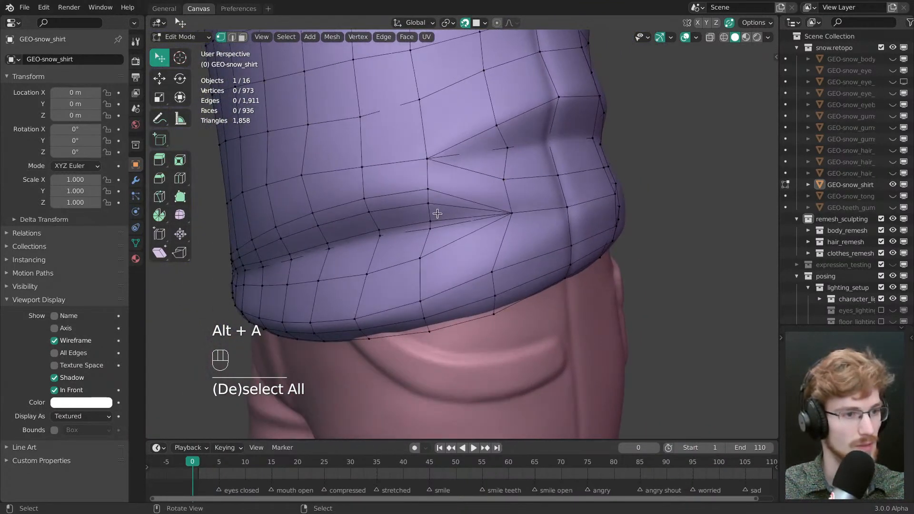
key(w)
drag(432, 211, 422, 237)
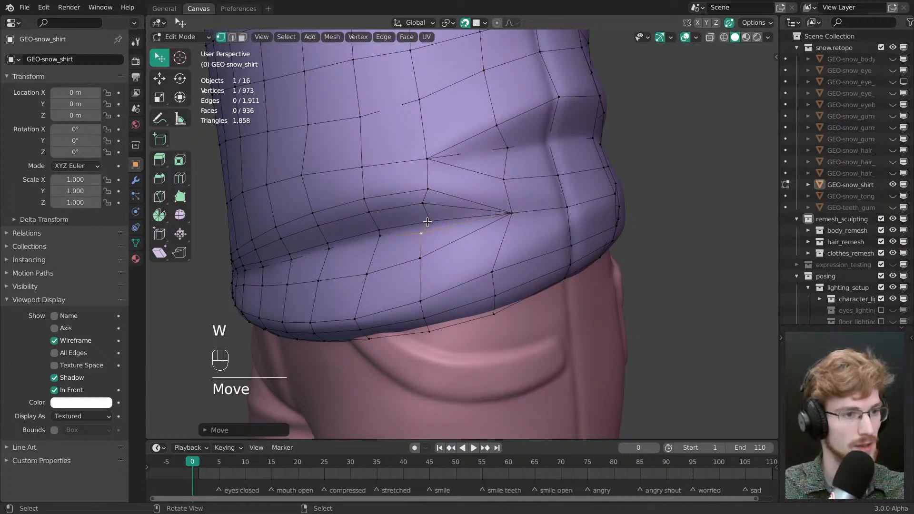
- Try to merge the narrow triangles at the bevelled strips' end on the character's left side into larger faces
key(3)
shift+click(452, 212)
shift+click(450, 202)
key(f)
shift+click(441, 232)
key(f)
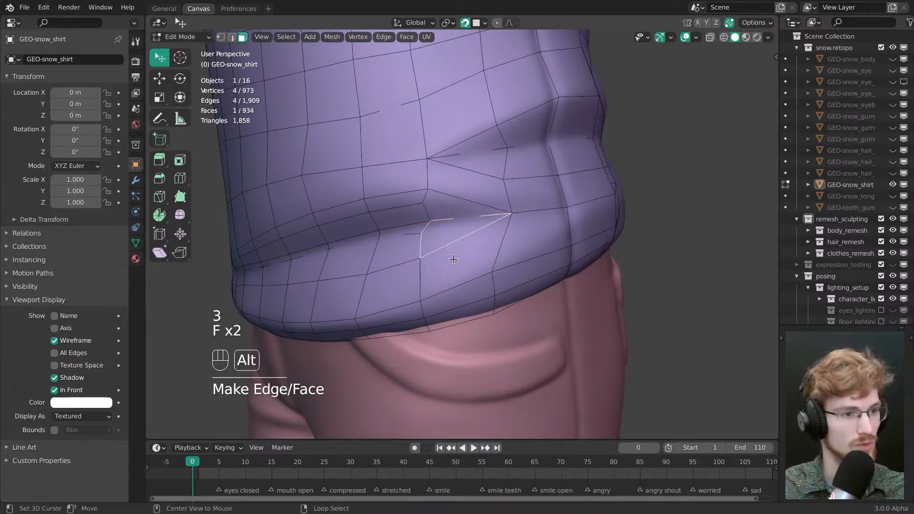
- Undo the face merges at the strips' left end
key(alt+a)
key(ctrl+z)
key(ctrl+z)
key(ctrl+z)
key(ctrl+z)
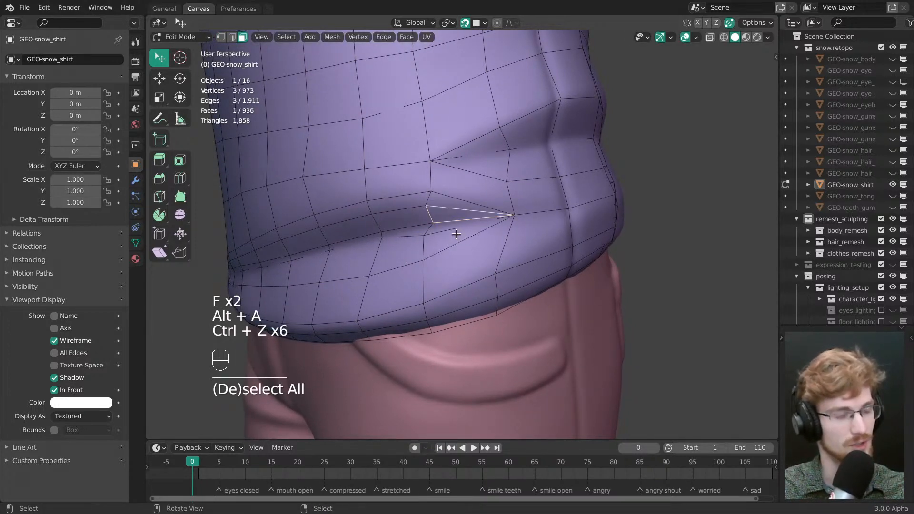
- Dissolve the two diagonal edges forming narrow triangles where the bevelled strips end on the character's left side
key(alt+a)
key(2)
click(455, 238)
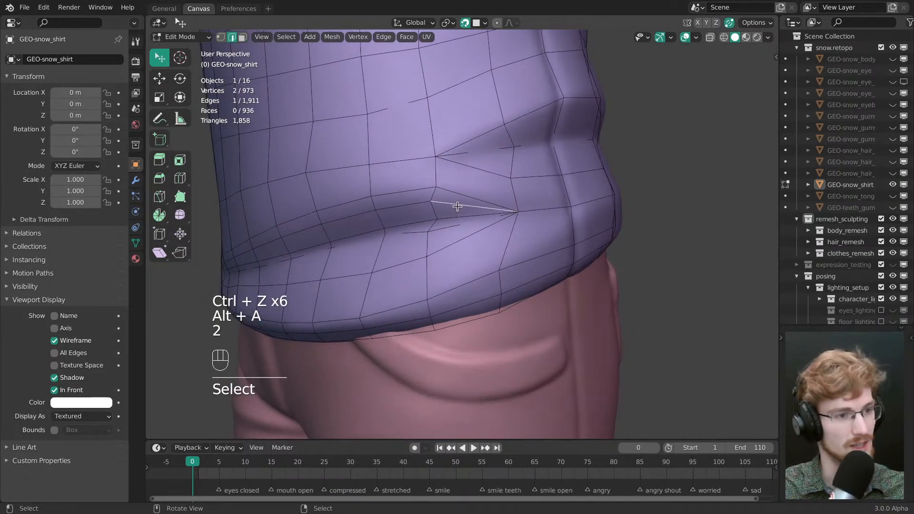
key(ctrl+x)
ctrl+click(459, 238)
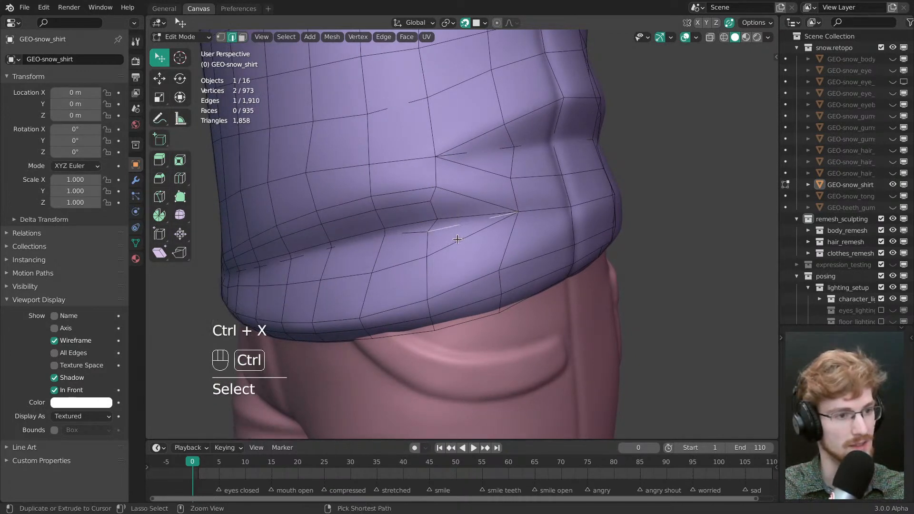
key(ctrl+x)
middle_drag(458, 239, 514, 214)
- Nudge the vertex on the fold's lower edge, just before the strips' end, closer to the crease
key(alt+a)
key(1)
key(w)
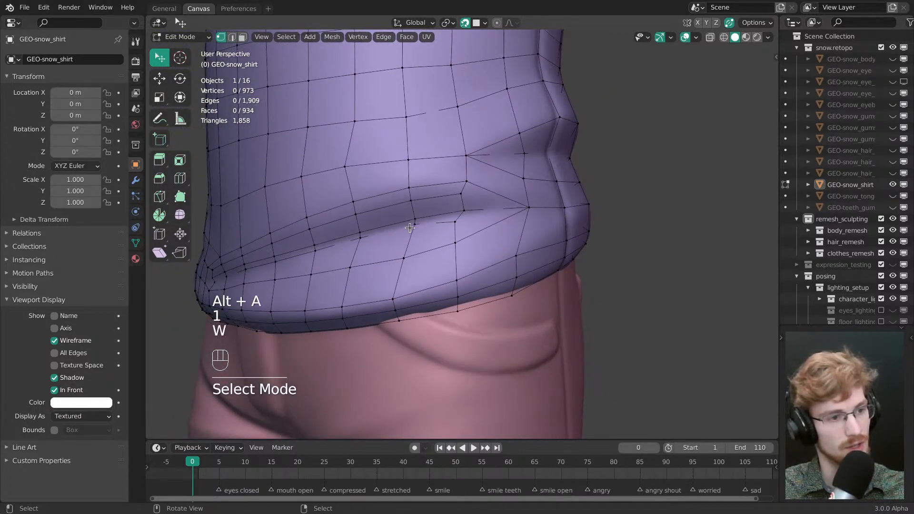
drag(403, 237, 392, 235)
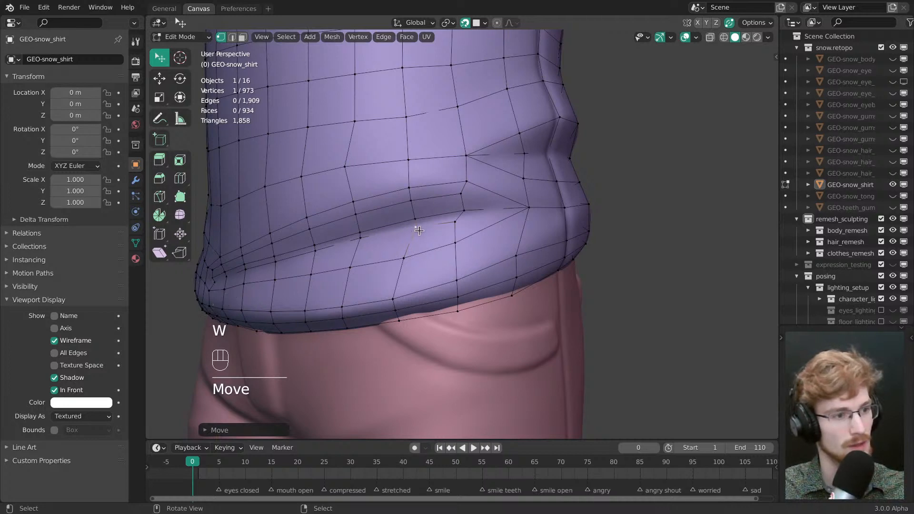
key(alt+z)
key(alt+z)
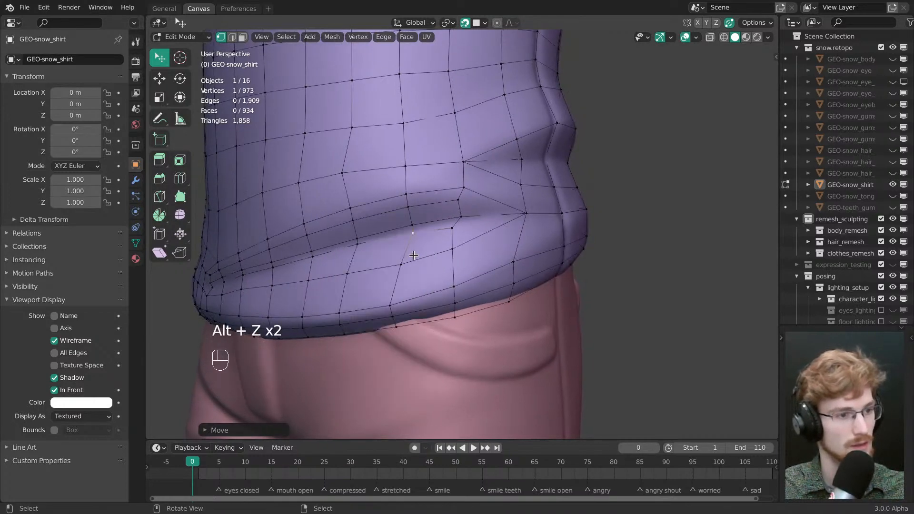
mouse_move(414, 255)
middle_down()
mouse_move(492, 241)
mouse_move(486, 167)
mouse_move(491, 240)
mouse_move(416, 255)
middle_up()
mouse_move(415, 255)
ctrl+middle_down()
mouse_move(420, 248)
mouse_move(426, 264)
mouse_move(407, 298)
mouse_move(425, 247)
ctrl+middle_up()
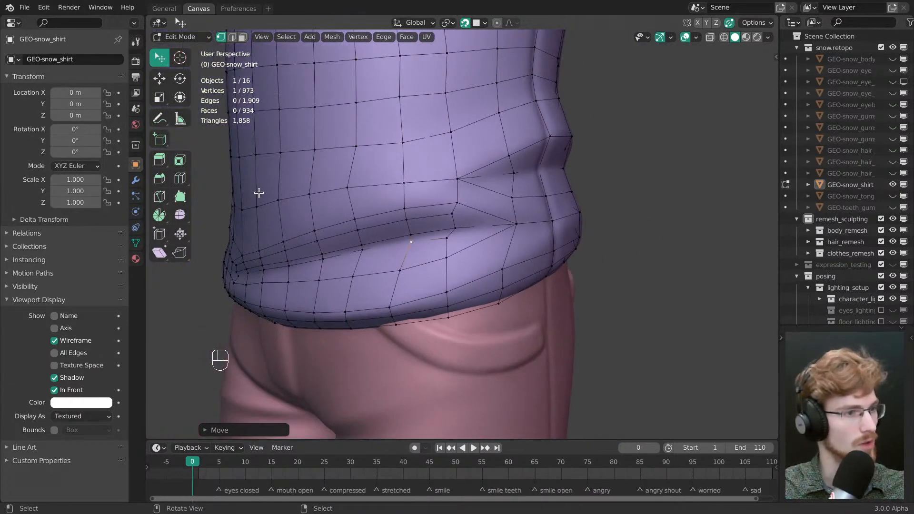
click(410, 240)
- Check the fold with the Subdivision modifier's on-cage display switched on and off, and in Object Mode with Material Preview shading
click(136, 180)
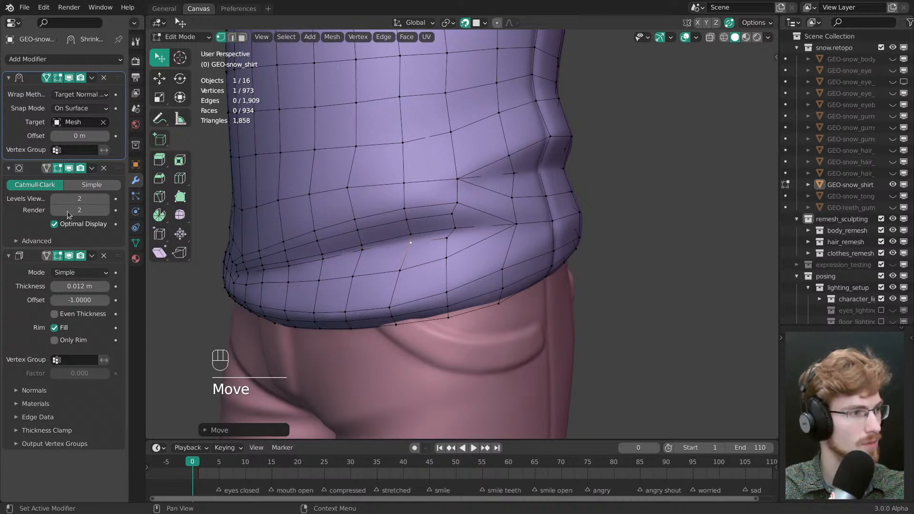
click(46, 168)
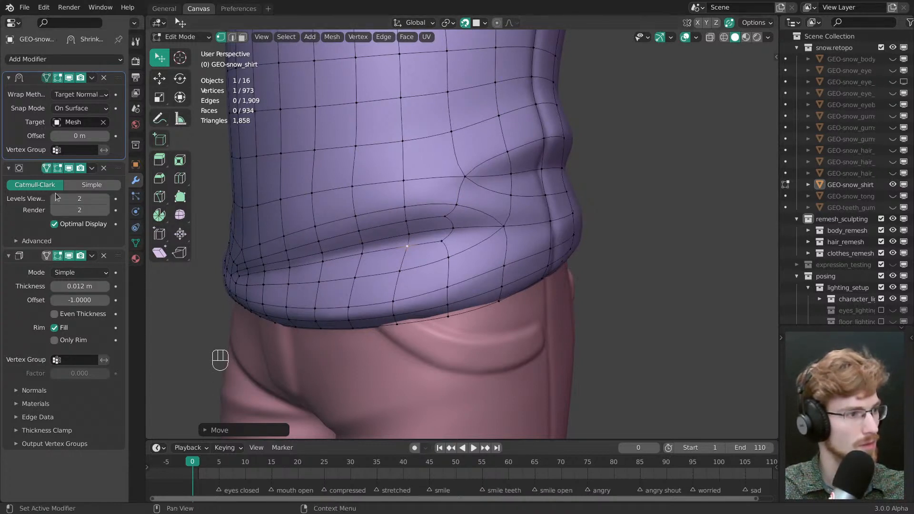
click(47, 168)
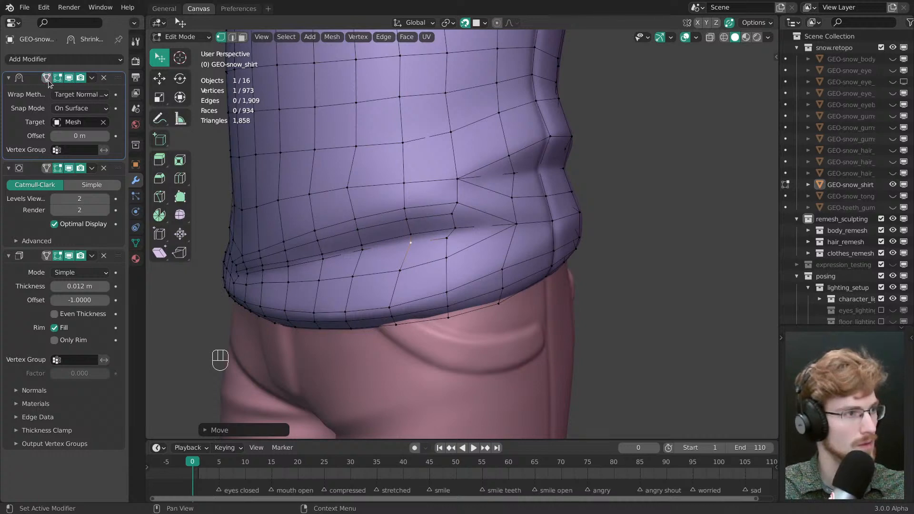
middle_drag(411, 233, 429, 241)
key(Tab)
key(z)
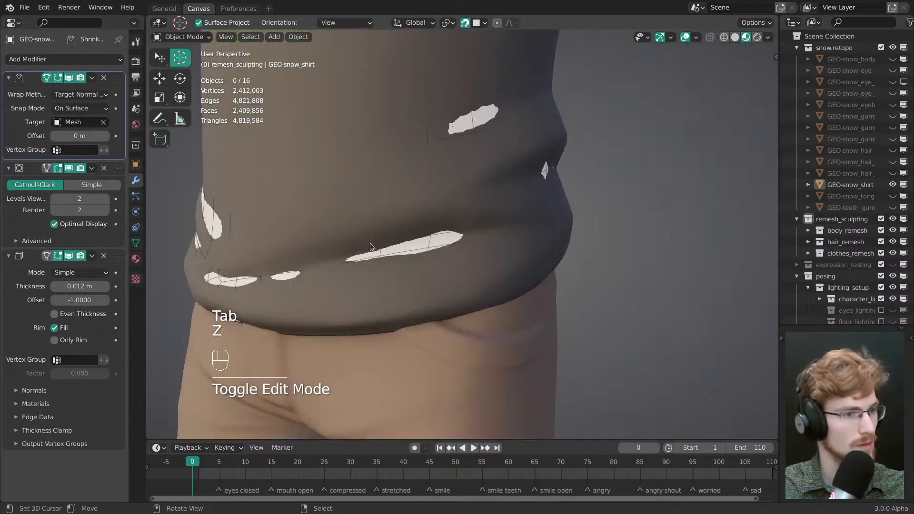
- Return to Edit Mode, try to move the vertex below the crease with snapping off, and undo the move
key(Tab)
click(410, 262)
key(w)
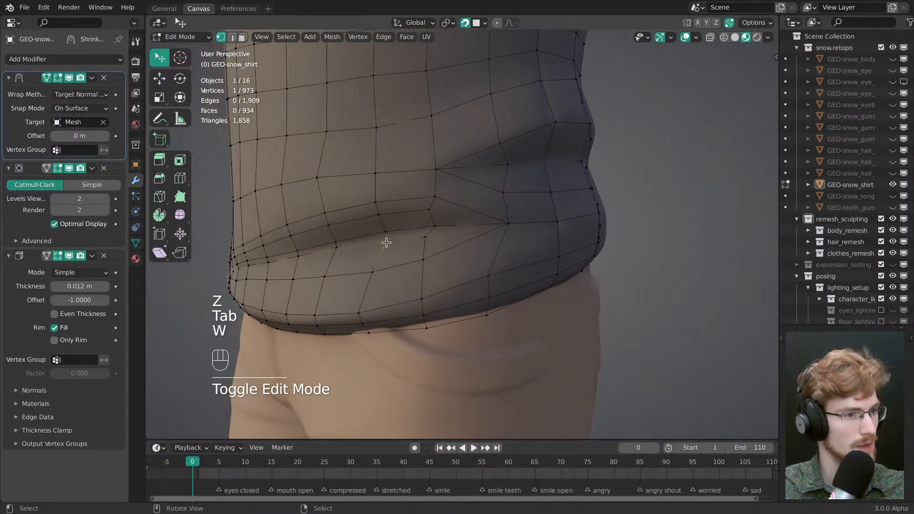
key(shift+space)
key(g)
scroll(408, 257, up, 4)
middle_drag(404, 253, 401, 251)
key(shift+Tab)
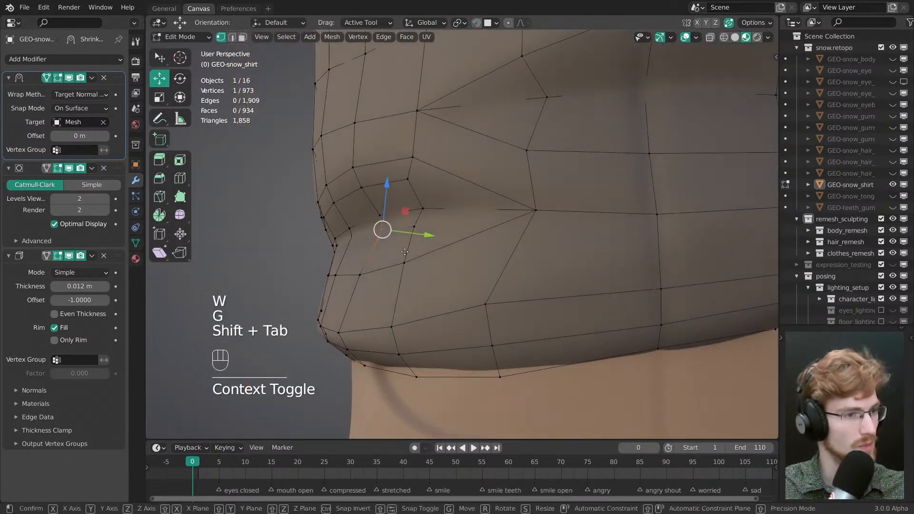
drag(401, 252, 382, 229)
key(ctrl+z)
scroll(508, 256, down, 5)
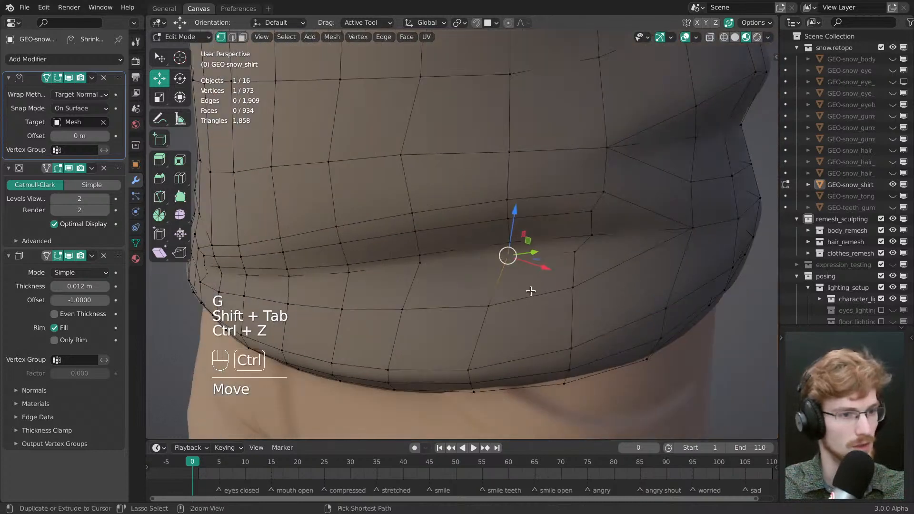
- Adjust the two neighbouring vertices along the fold's lower edge beneath the crease to follow its curve
shift+middle_drag(527, 264, 492, 259)
middle_drag(492, 258, 486, 279)
key(alt+a)
key(w)
drag(439, 252, 436, 251)
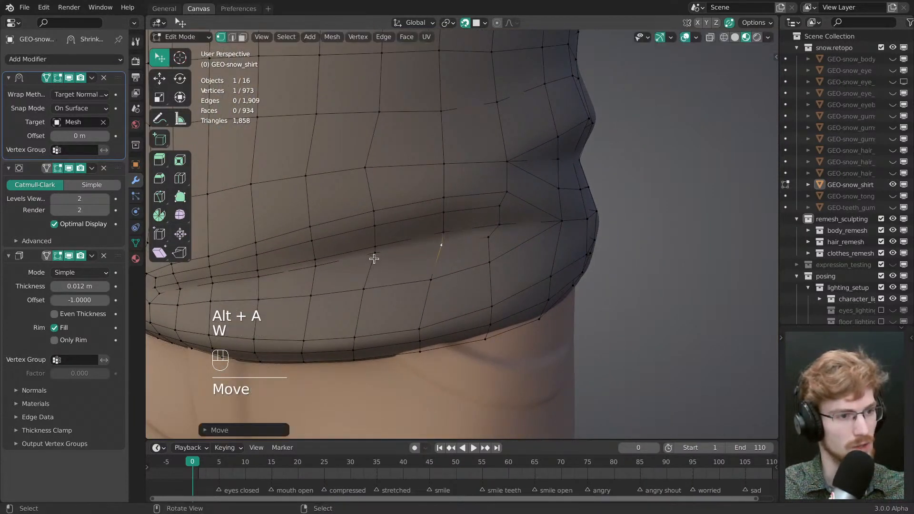
drag(374, 253, 375, 247)
drag(443, 245, 444, 245)
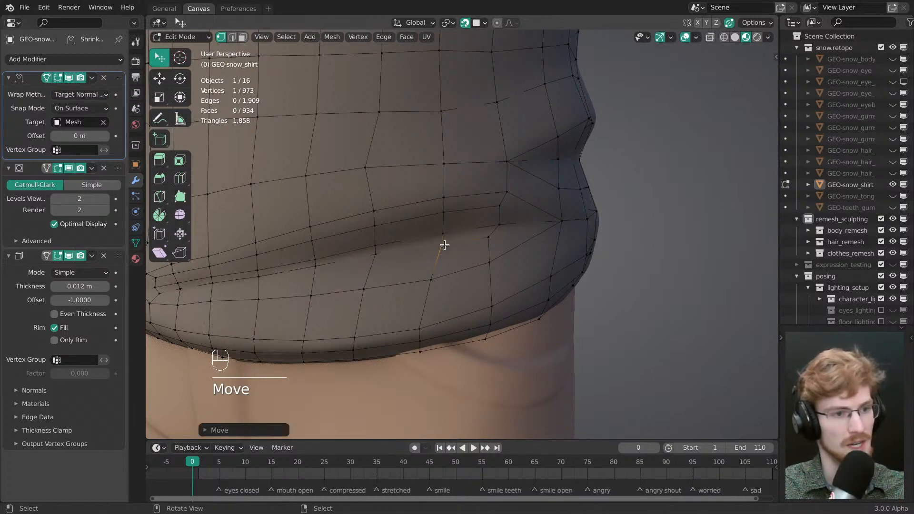
- Knife-cut from the lower strip's corner vertex across the diagonal edge to the vertical edge just below the pole
middle_drag(444, 246, 454, 231)
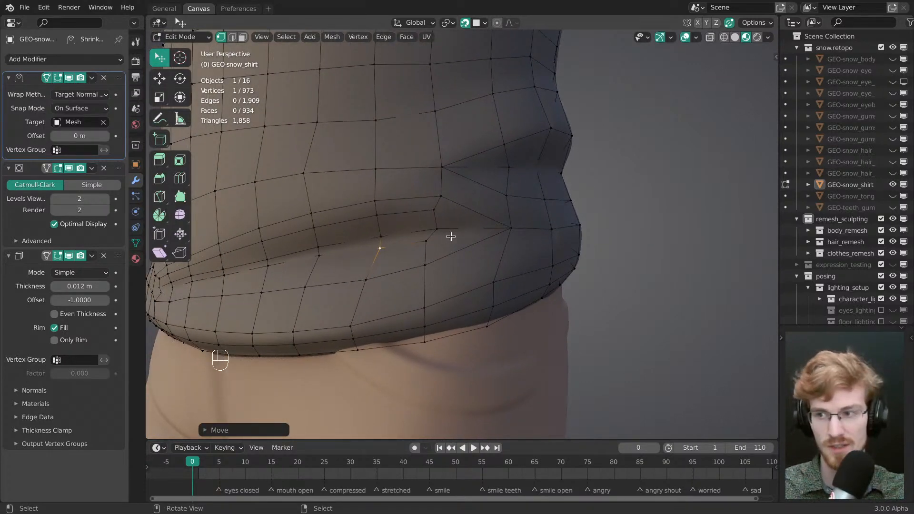
middle_drag(461, 228, 405, 206)
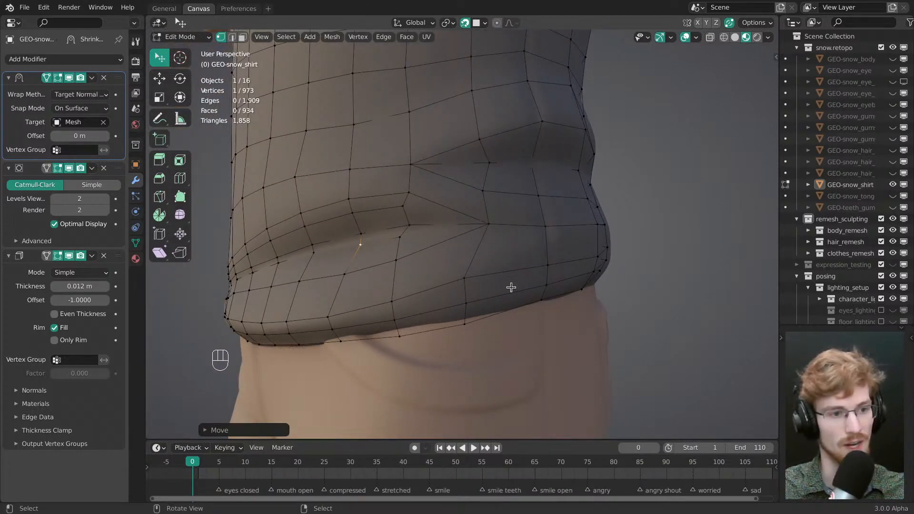
middle_drag(511, 287, 487, 259)
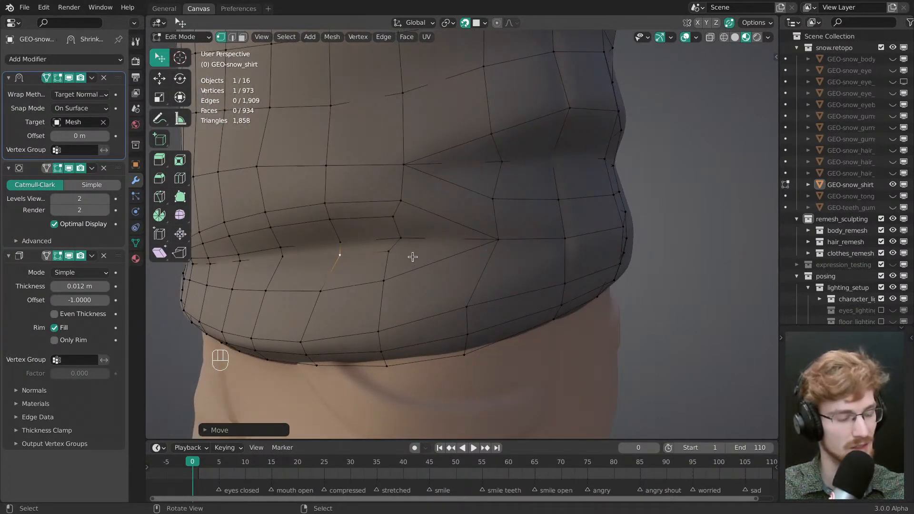
key(3)
key(k)
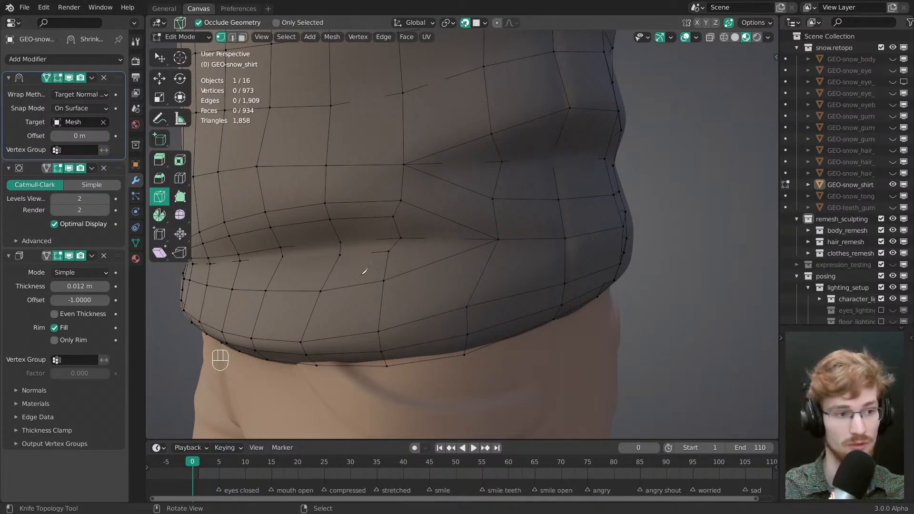
middle_drag(365, 271, 378, 279)
click(378, 249)
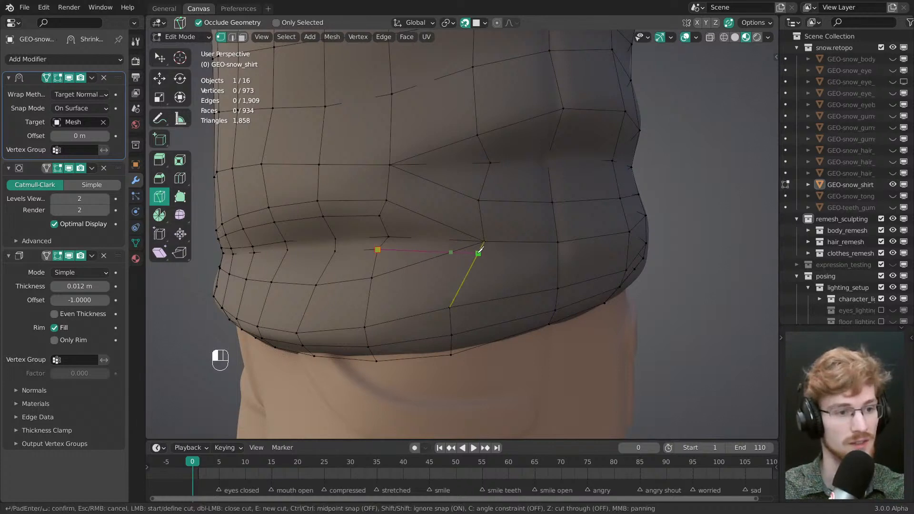
click(478, 252)
key(space)
- Merge the cut's middle vertex into its end vertex on the vertical edge and nudge the merged vertex downward
right_click(460, 255)
key(g)
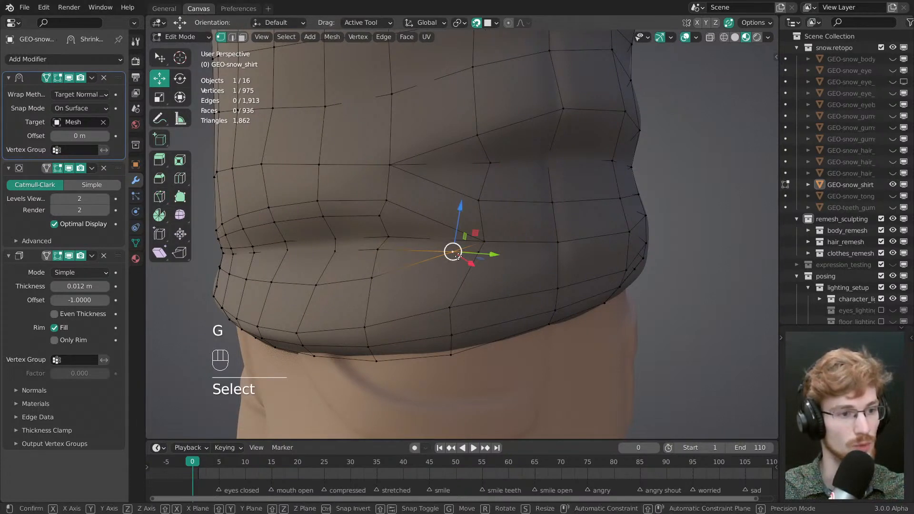
drag(471, 260, 499, 262)
key(g)
click(499, 262)
key(alt+a)
middle_drag(481, 267, 461, 263)
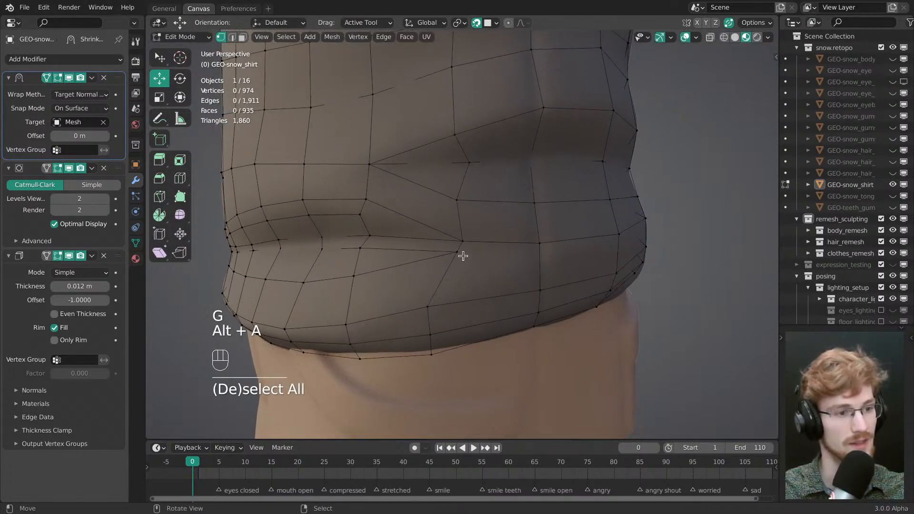
key(w)
drag(454, 256, 398, 277)
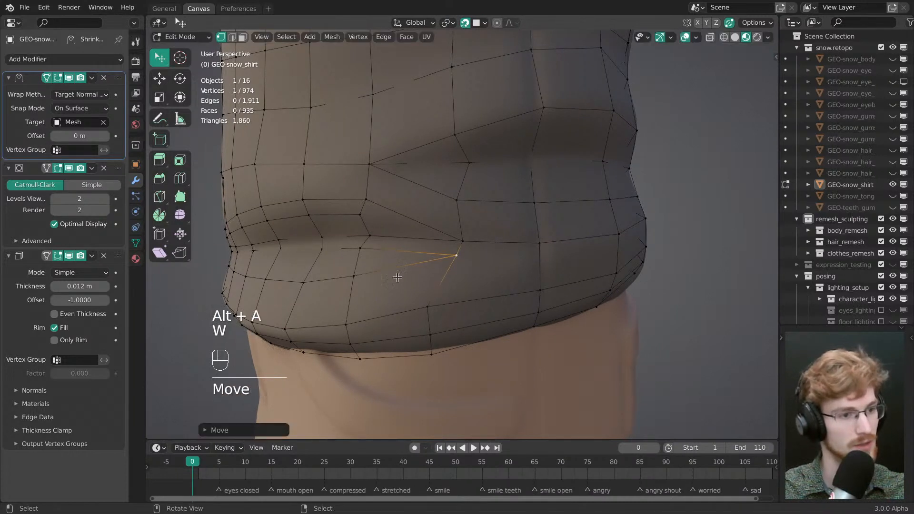
- Knife-cut from the vertex below the lower strip's corner to the next edge loop's vertex on the character's side
key(k)
click(354, 276)
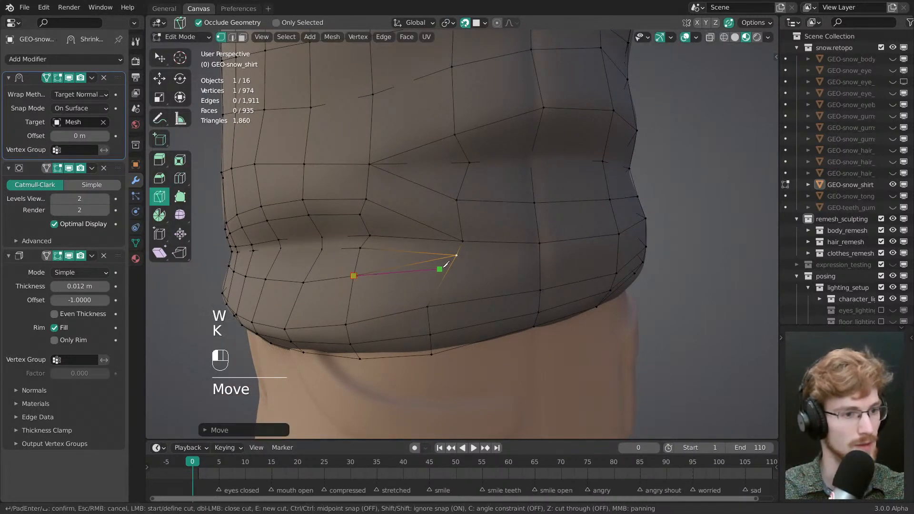
click(540, 243)
key(space)
- Merge the two narrow triangles between the knife cuts into one face
key(alt+a)
right_click(456, 256)
key(g)
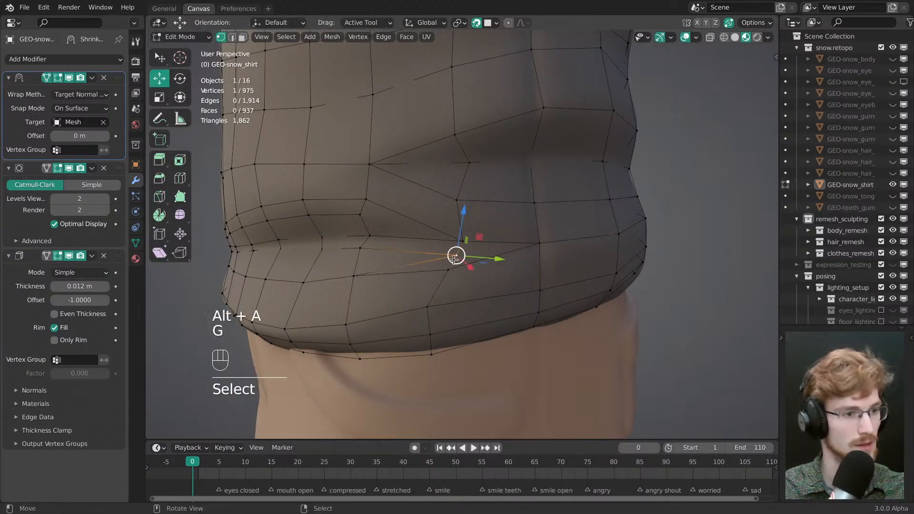
key(alt+a)
key(3)
shift+right_click(439, 264)
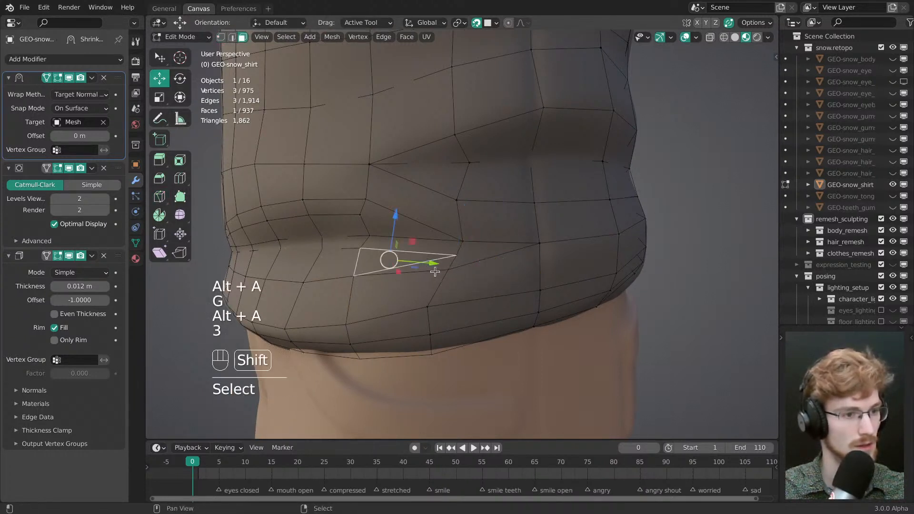
key(f)
- Reposition the vertices around the strips' extended end to space the faces more evenly
key(alt+a)
key(1)
key(w)
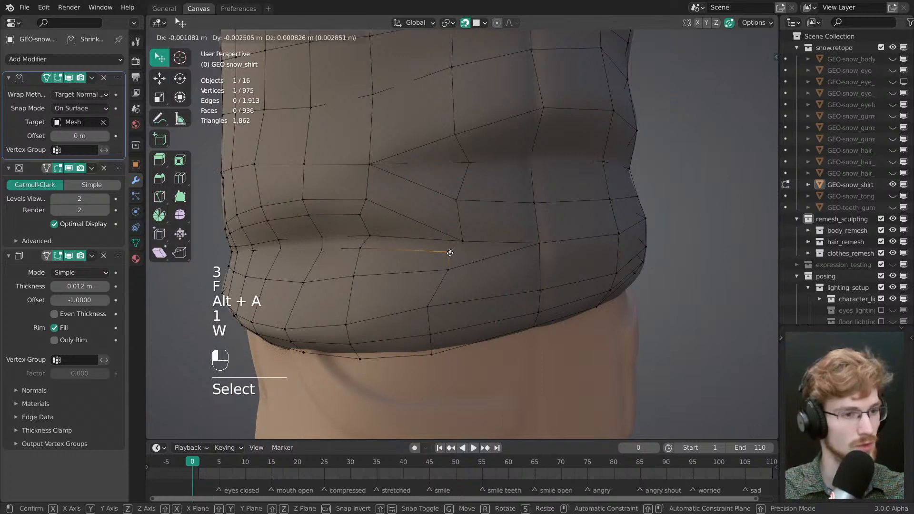
key(alt+a)
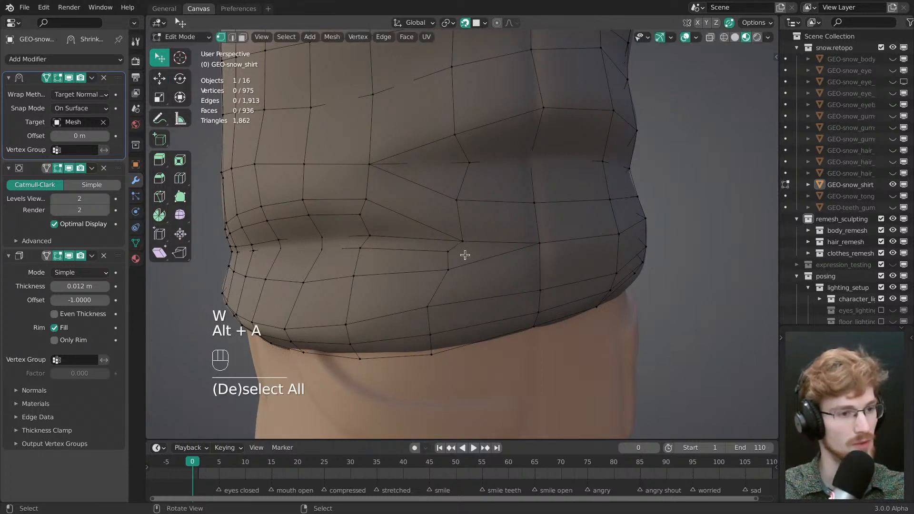
middle_drag(465, 256, 448, 238)
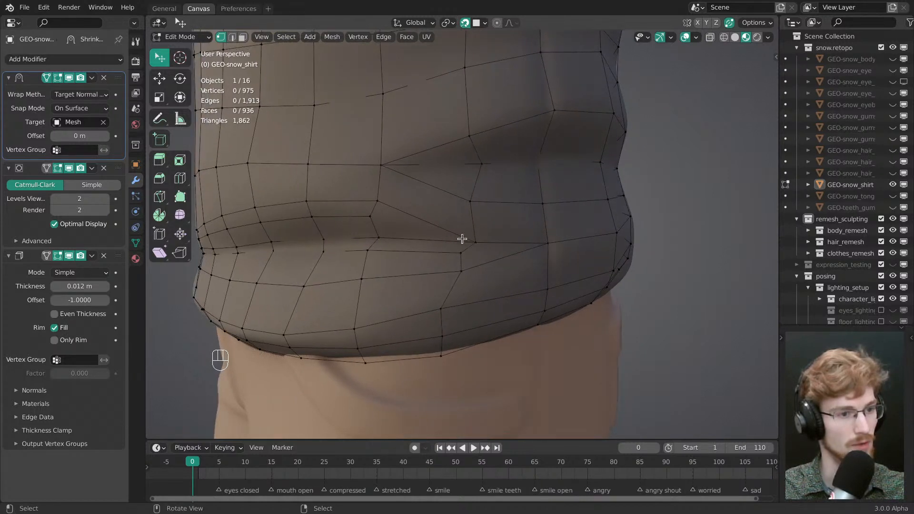
drag(477, 243, 472, 239)
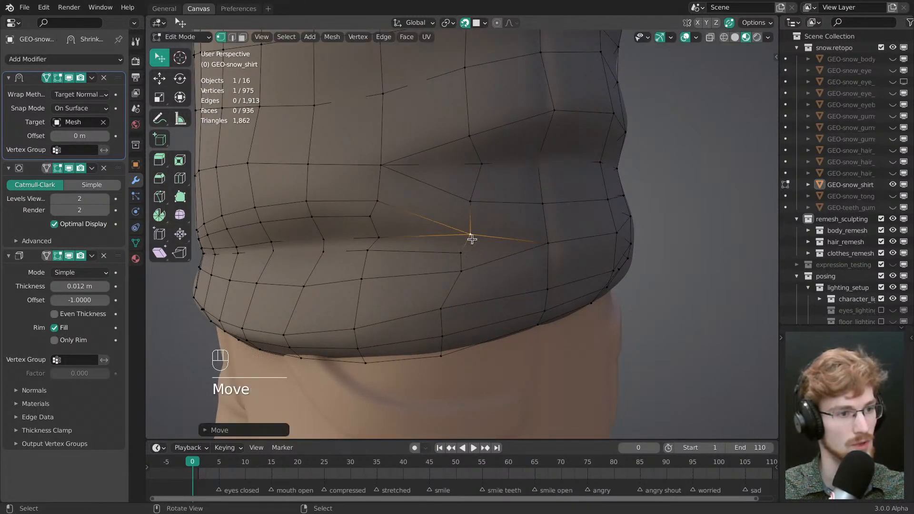
drag(372, 217, 369, 220)
drag(461, 253, 456, 254)
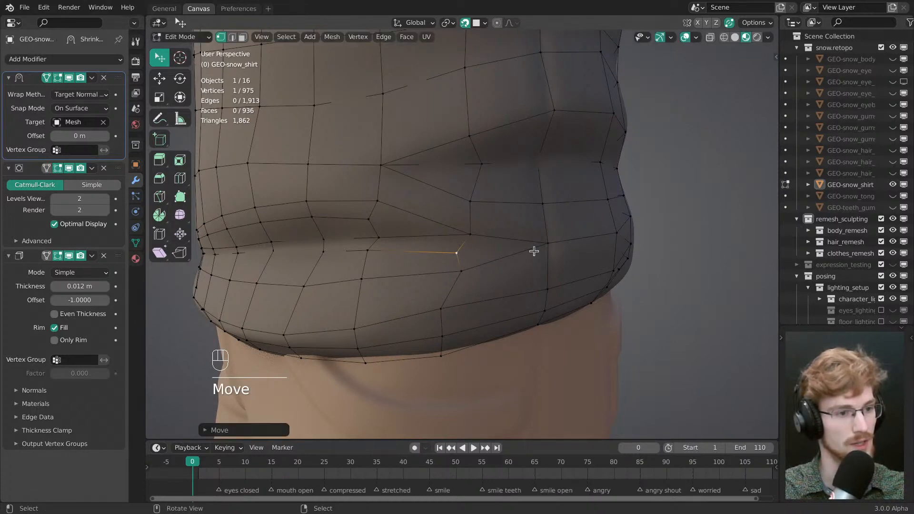
middle_drag(563, 276, 545, 267)
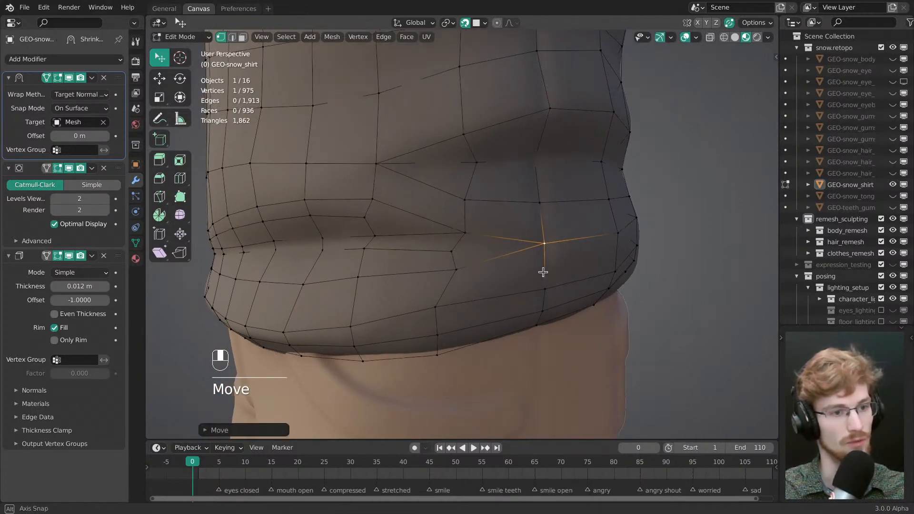
key(alt+a)
- Examine the subdivided shirt folds from the side and front in Object Mode with Solid shading
key(Tab)
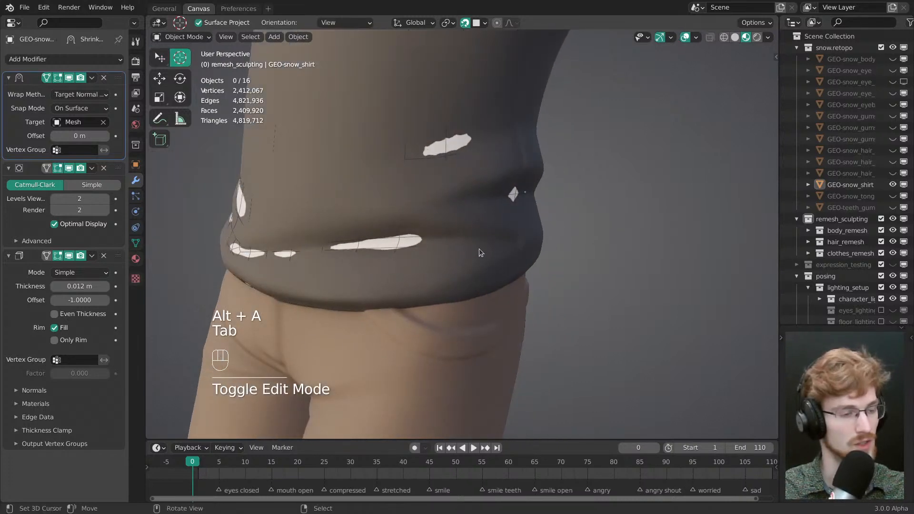
key(z)
click(507, 256)
mouse_move(485, 250)
middle_down()
mouse_move(513, 262)
mouse_move(496, 253)
mouse_move(467, 257)
middle_up()
middle_drag(467, 258, 449, 258)
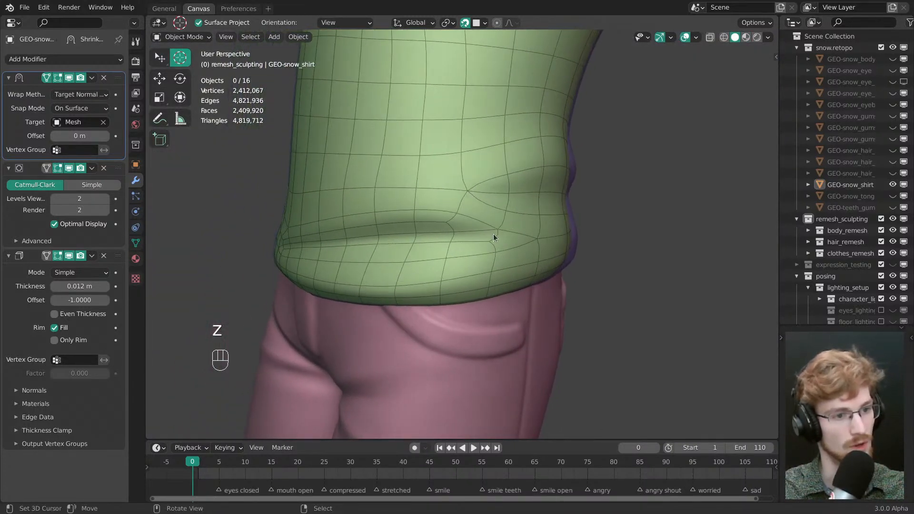
middle_drag(493, 233, 401, 270)
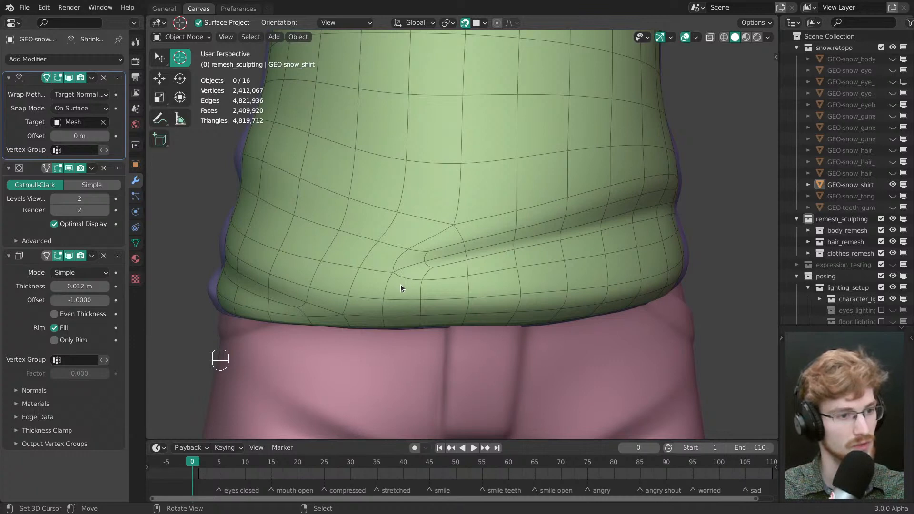
- Bevel the crease edge loop of the side fold into a narrow strip, leaving out its end vertex at the centre back
key(Tab)
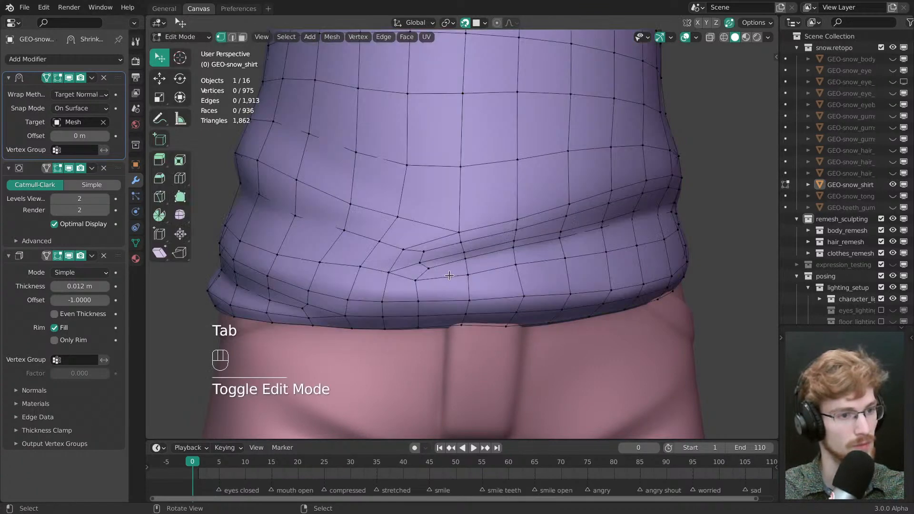
drag(462, 225, 463, 225)
shift+middle_drag(463, 225, 428, 269)
key(alt+a)
shift+middle_drag(428, 269, 404, 275)
shift+middle_drag(404, 276, 376, 296)
ctrl+middle_drag(376, 296, 484, 265)
right_click(342, 255)
ctrl+click(484, 264)
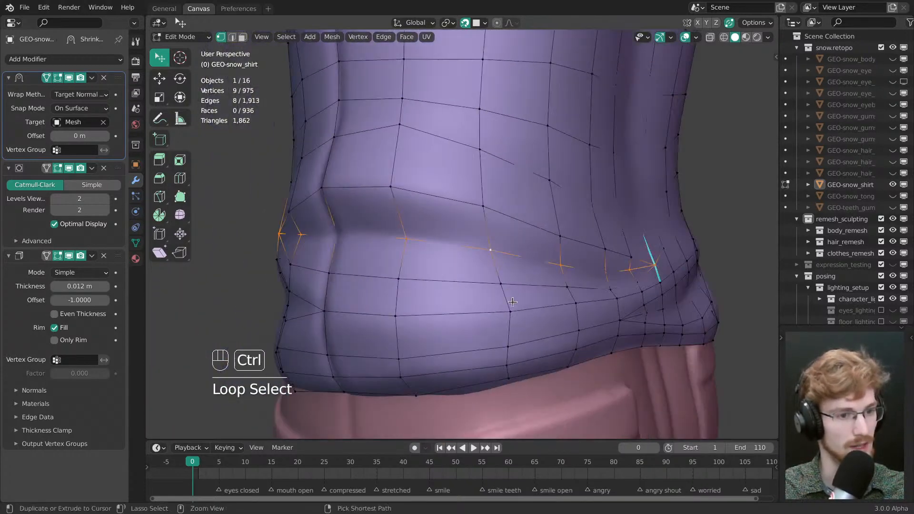
middle_drag(510, 302, 486, 271)
shift+click(646, 263)
middle_drag(646, 262, 325, 281)
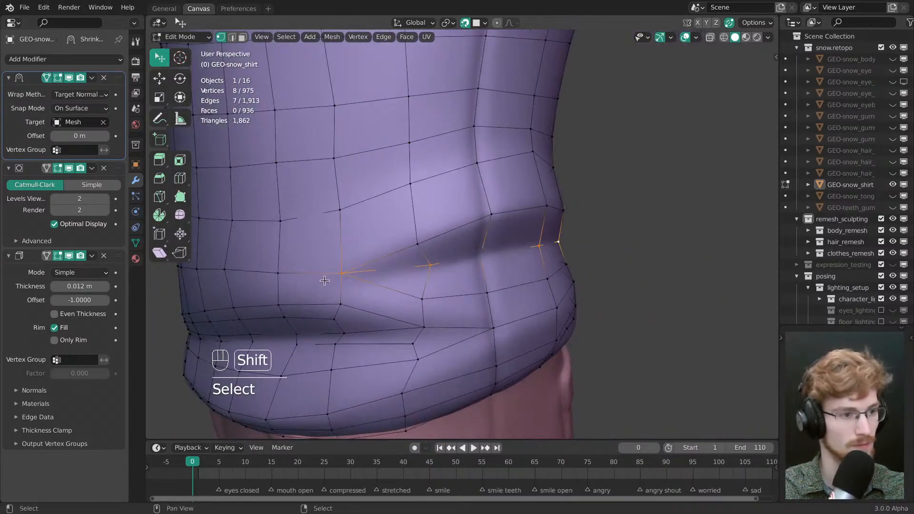
middle_drag(531, 314, 517, 306)
key(ctrl+b)
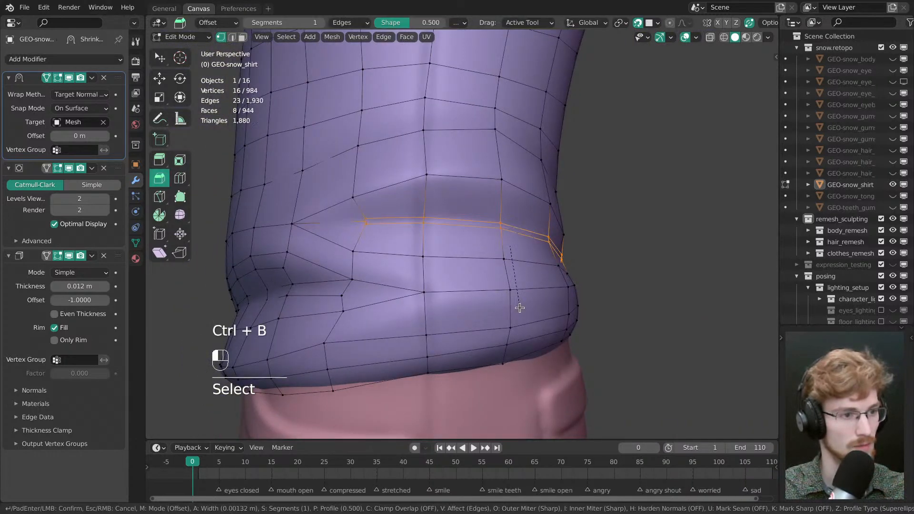
click(402, 244)
- Slide the loose vertex at the bevelled crease strip's front end onto the neighbouring vertex ahead of it to merge them
click(363, 219)
key(g)
key(g)
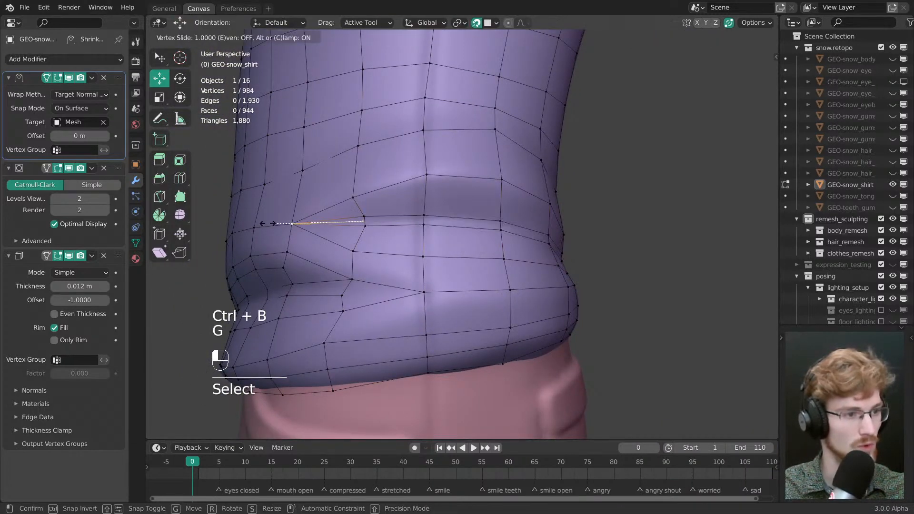
click(534, 200)
- Merge the loose vertex at the crease strip's back end into the vertex on the centre-back line
middle_drag(534, 200, 378, 265)
click(593, 231)
key(g)
key(g)
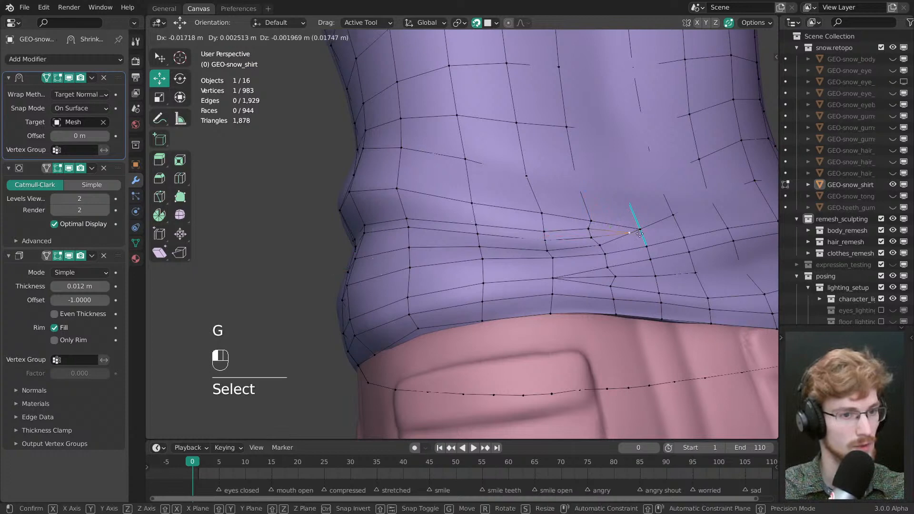
click(592, 251)
middle_drag(592, 251, 575, 249)
key(alt+a)
key(w)
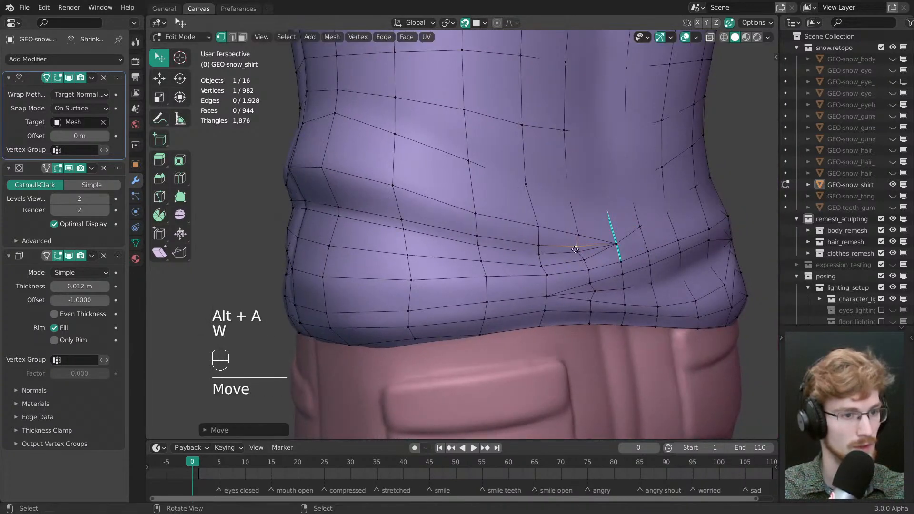
- Bevel the ridge edge path above the side crease into a second narrow strip
middle_drag(520, 252, 643, 245)
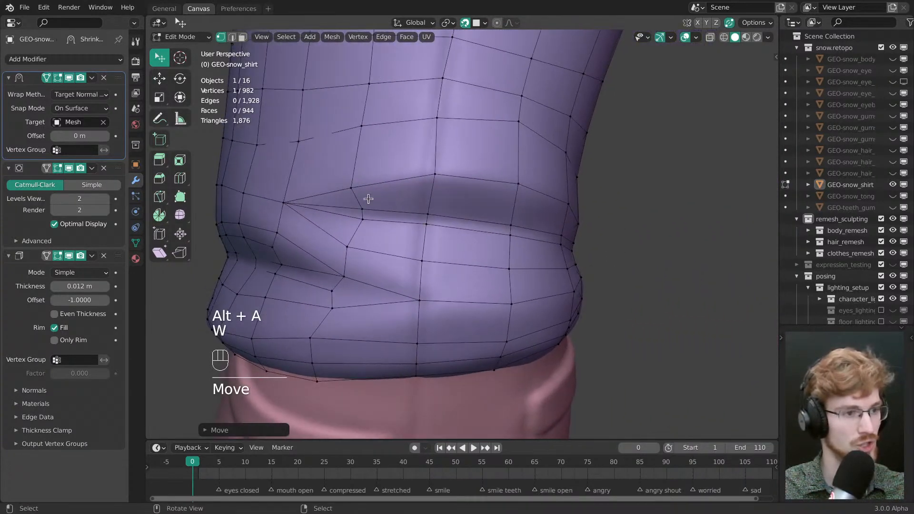
click(352, 189)
middle_drag(414, 210, 405, 192)
ctrl+click(541, 221)
click(540, 223)
ctrl+click(541, 208)
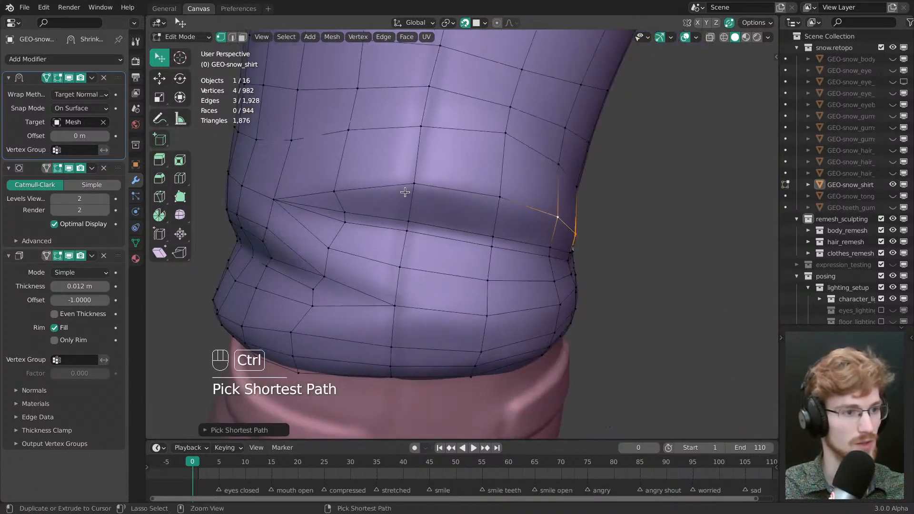
ctrl+click(337, 188)
key(ctrl+b)
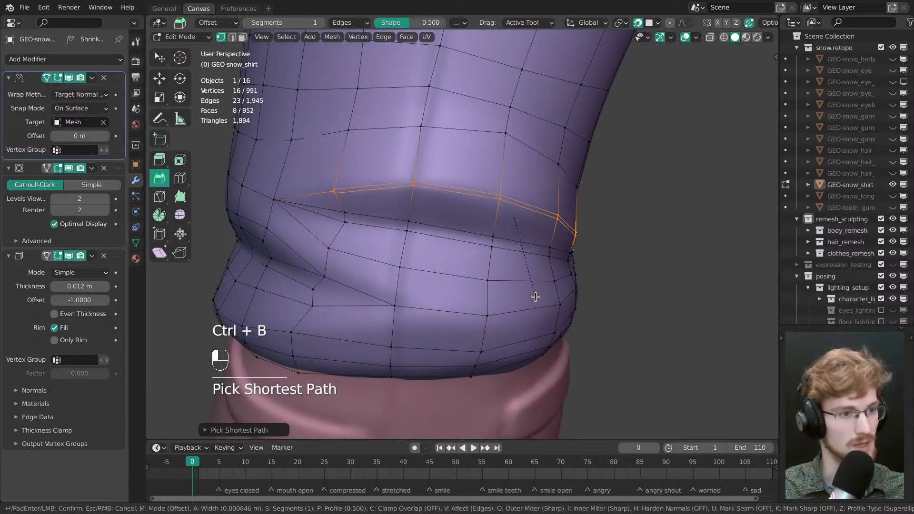
click(534, 303)
- Merge the upper strip's loose end vertices into the shared corner vertices at its front and back ends
shift+middle_drag(339, 200, 454, 213)
key(alt+a)
key(w)
drag(454, 212, 370, 212)
middle_drag(370, 213, 468, 197)
drag(452, 211, 506, 214)
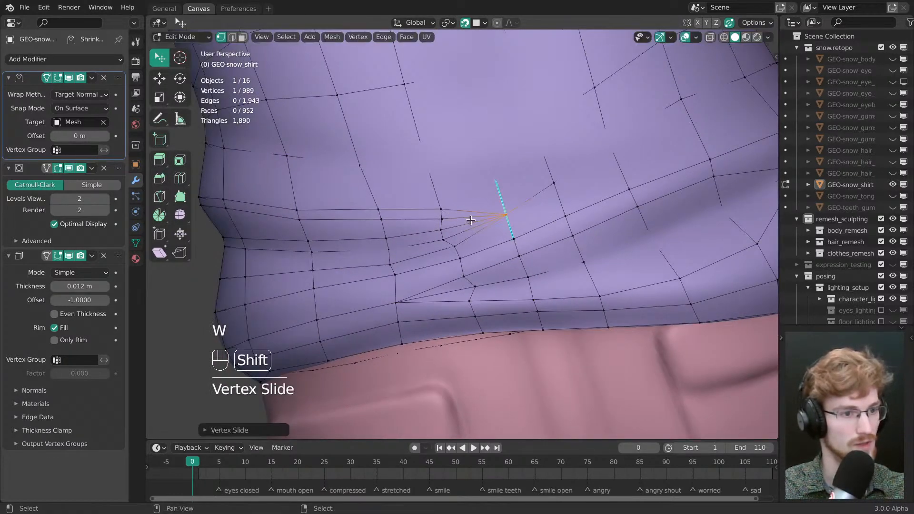
- Turn off the Subdivision modifier's display in Edit Mode, keeping its viewport display enabled
scroll(492, 181, down, 4)
shift+middle_drag(469, 216, 521, 205)
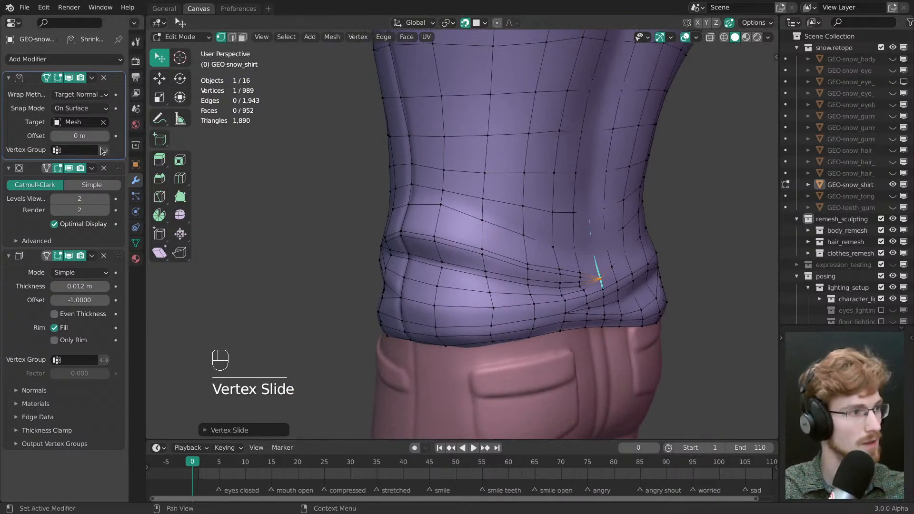
click(69, 78)
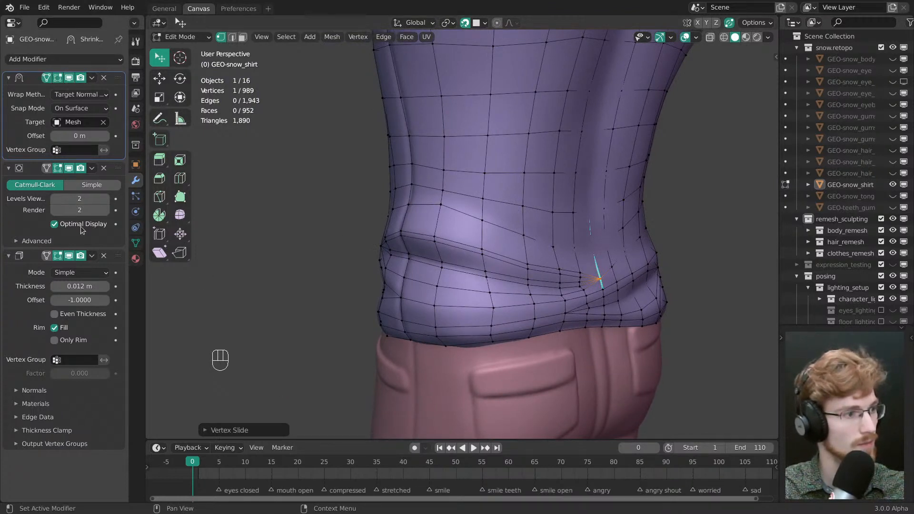
click(70, 168)
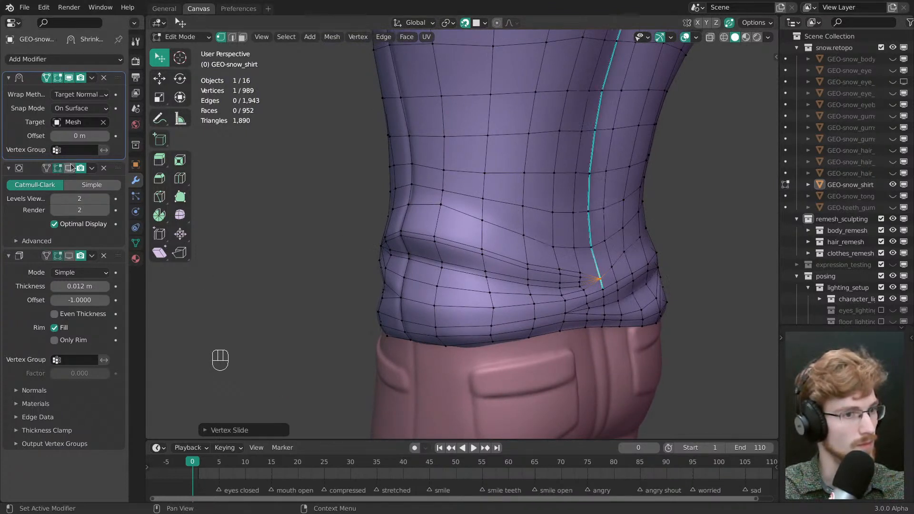
click(69, 167)
click(69, 167)
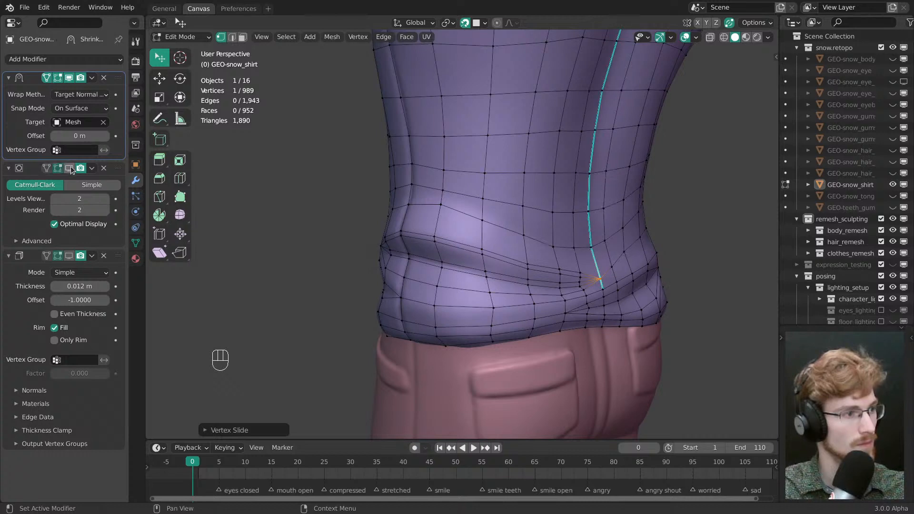
click(70, 168)
click(60, 170)
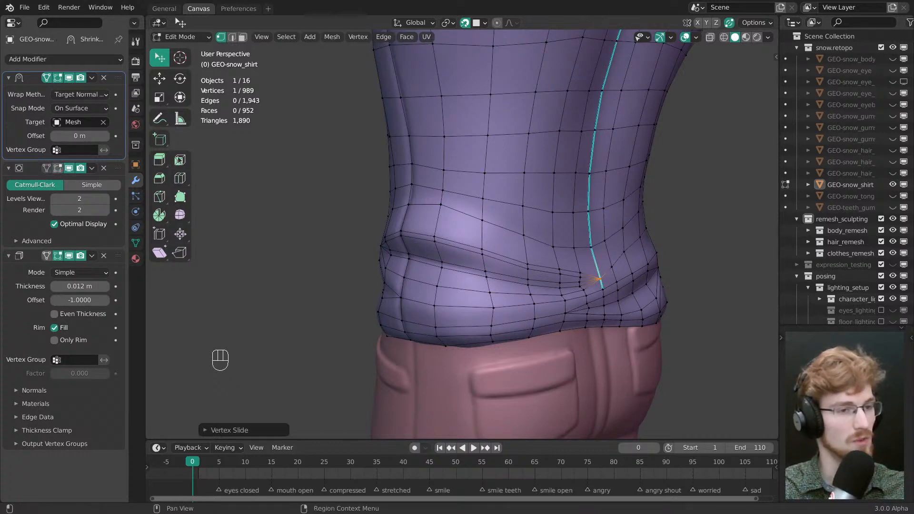
middle_drag(205, 233, 224, 238)
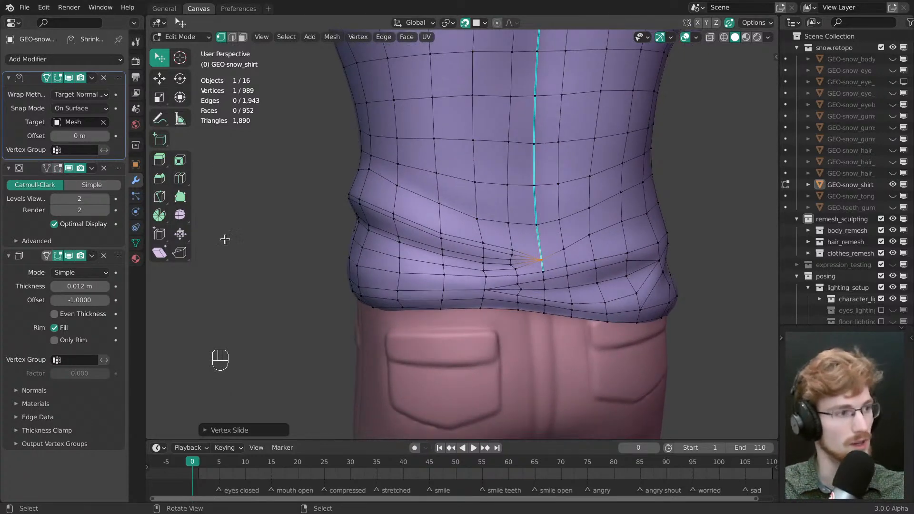
click(59, 169)
click(59, 169)
click(58, 169)
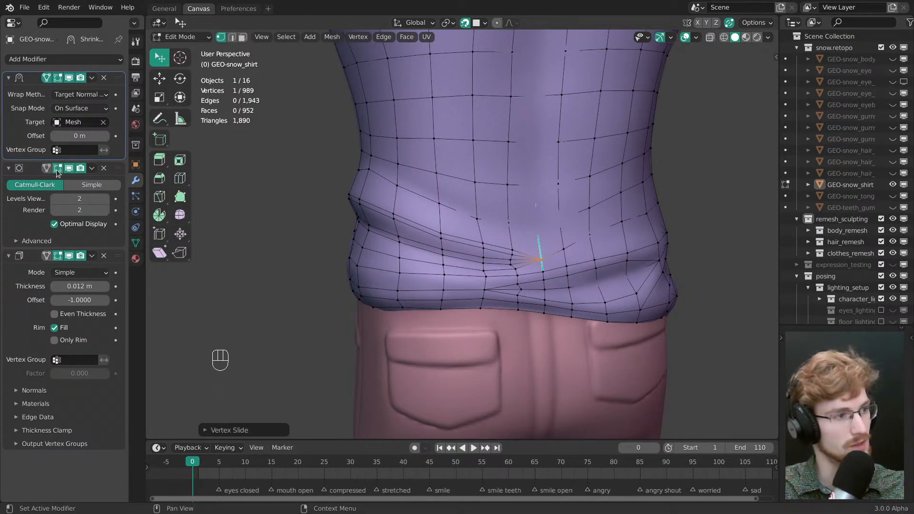
click(59, 169)
- Knife-cut from the vertex below the crease strip across the vertical edge to the next vertex in front of the strips' shared corner
shift+middle_drag(150, 271, 205, 267)
scroll(476, 238, up, 3)
key(alt+a)
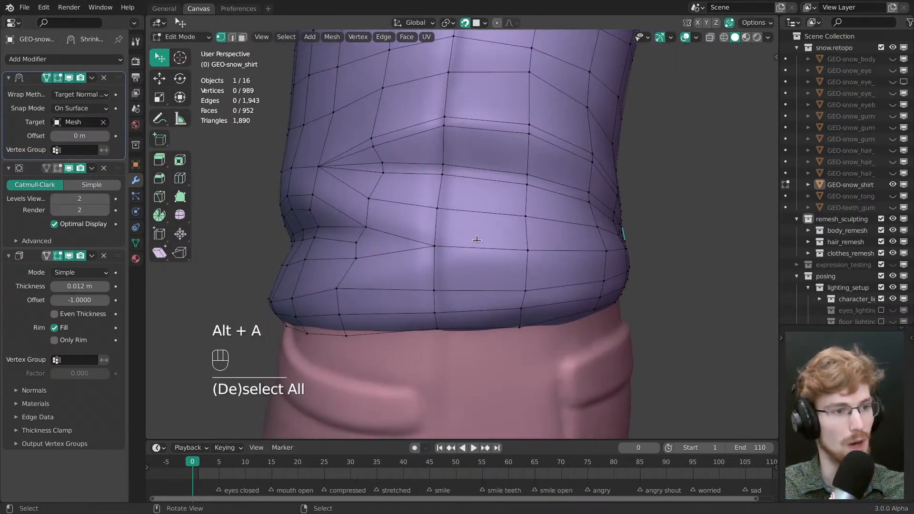
mouse_move(499, 228)
middle_down()
mouse_move(491, 229)
mouse_move(498, 223)
middle_up()
key(3)
click(491, 229)
key(alt+a)
key(1)
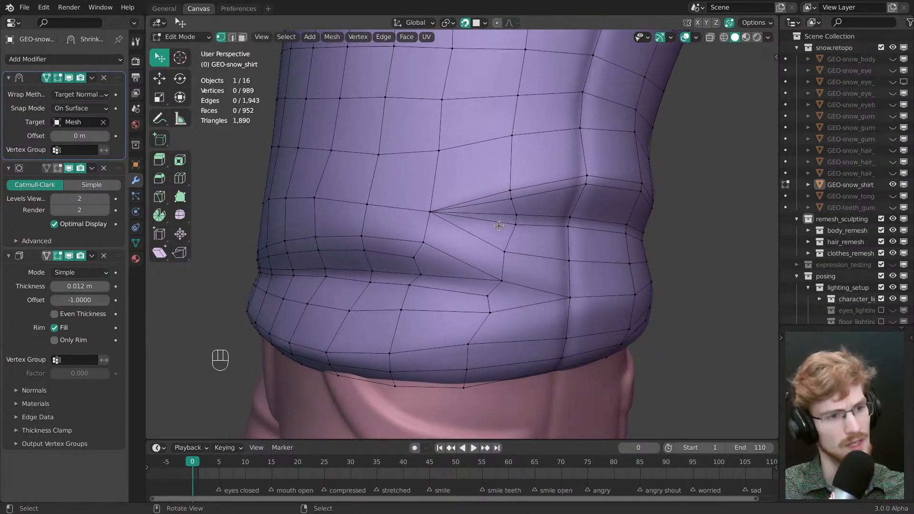
key(k)
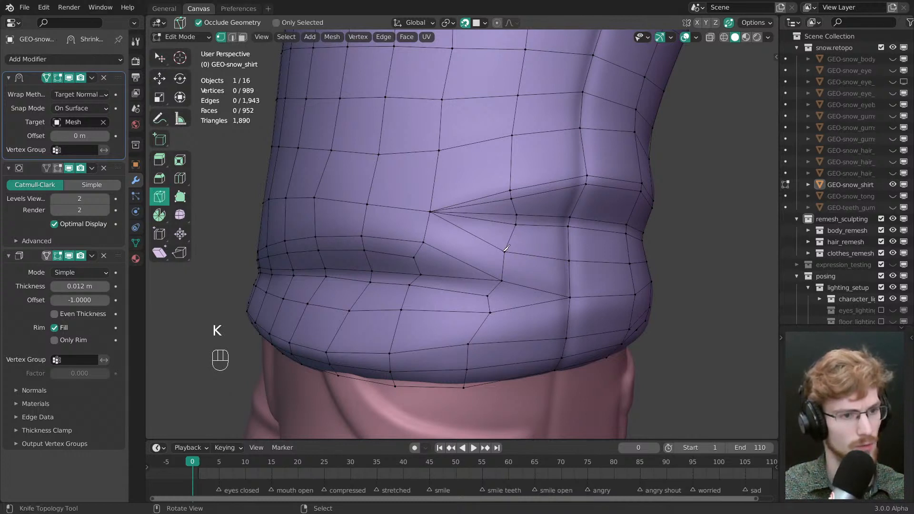
drag(505, 250, 425, 233)
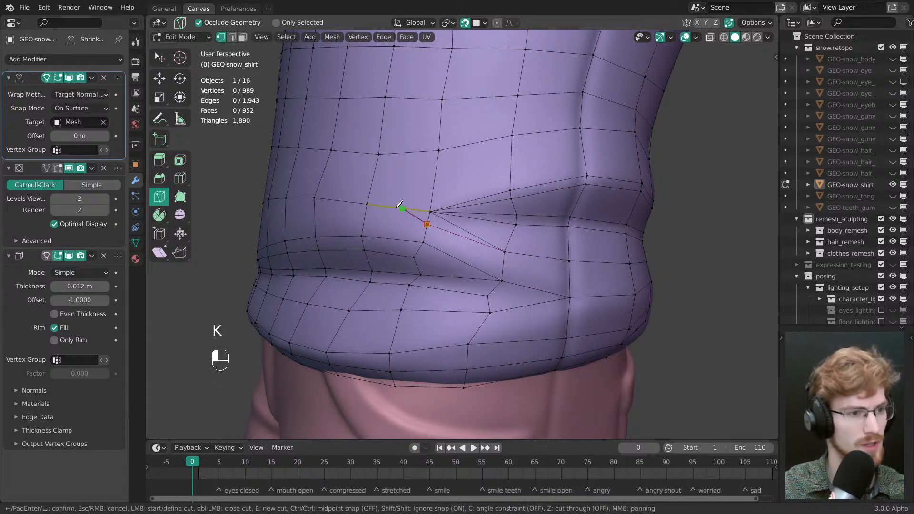
click(368, 205)
key(Return)
- Dissolve the redundant edges below the knife cut and inside the upper strip's end, and reposition the strip's inner corner vertex
key(2)
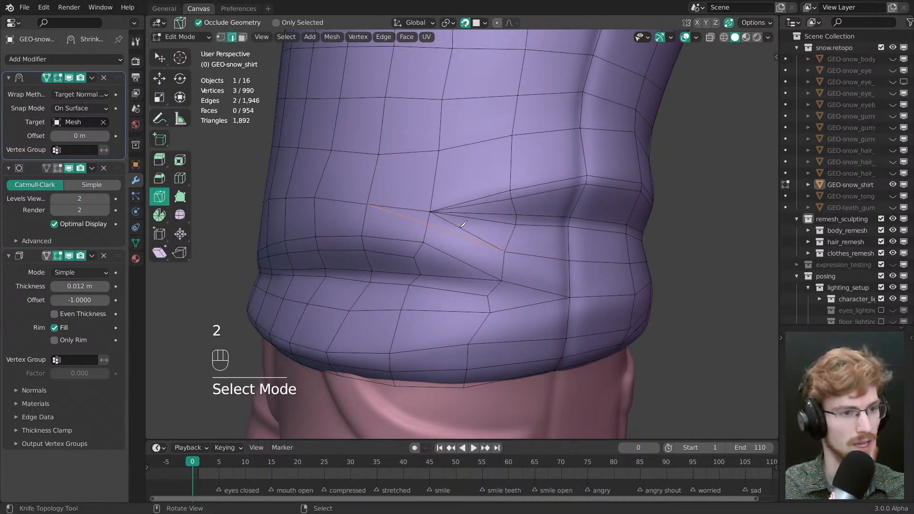
key(ctrl+x)
middle_drag(467, 232, 472, 229)
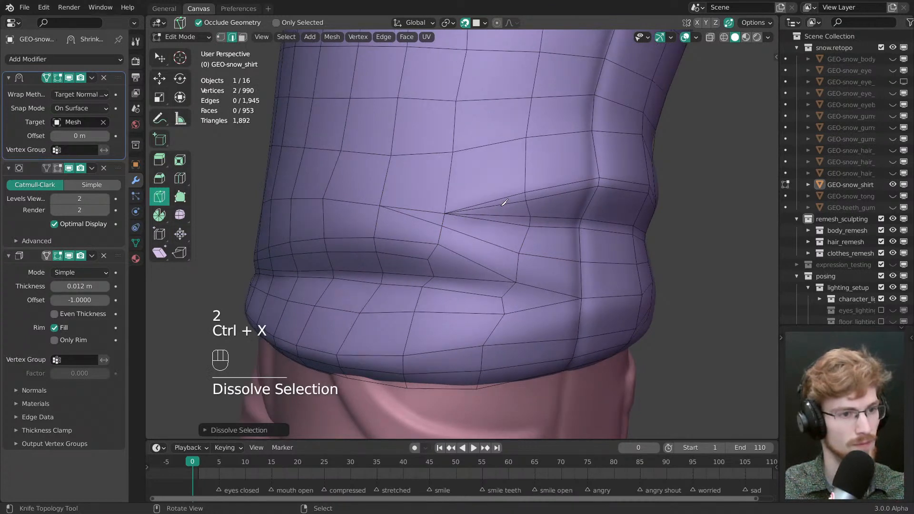
key(ctrl+x)
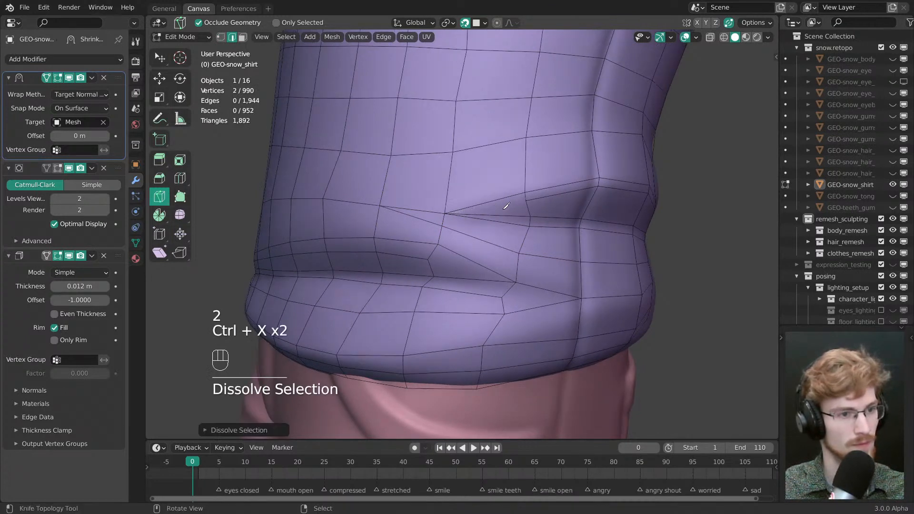
key(1)
key(w)
click(535, 203)
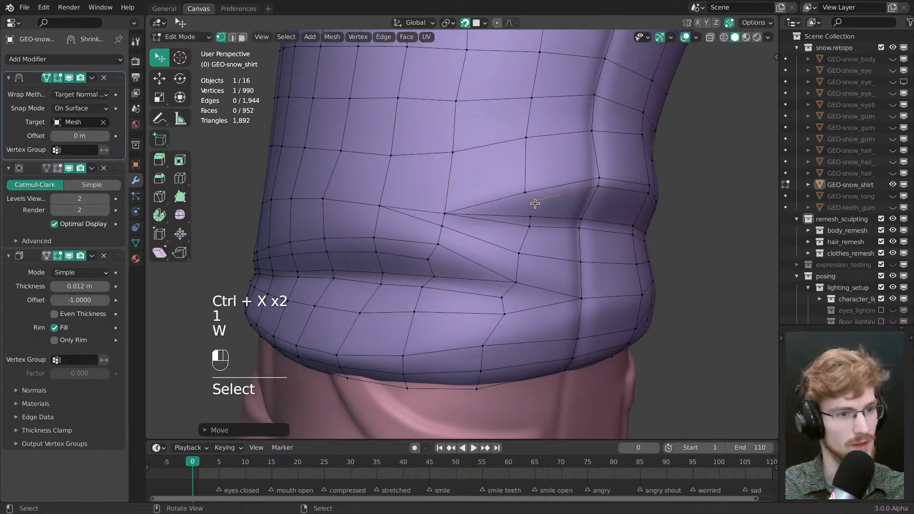
- Knife-cut from the lower vertex of the crease strip's end to the vertical edge just below the shared corner vertex
key(alt+a)
middle_drag(535, 203, 496, 216)
key(l)
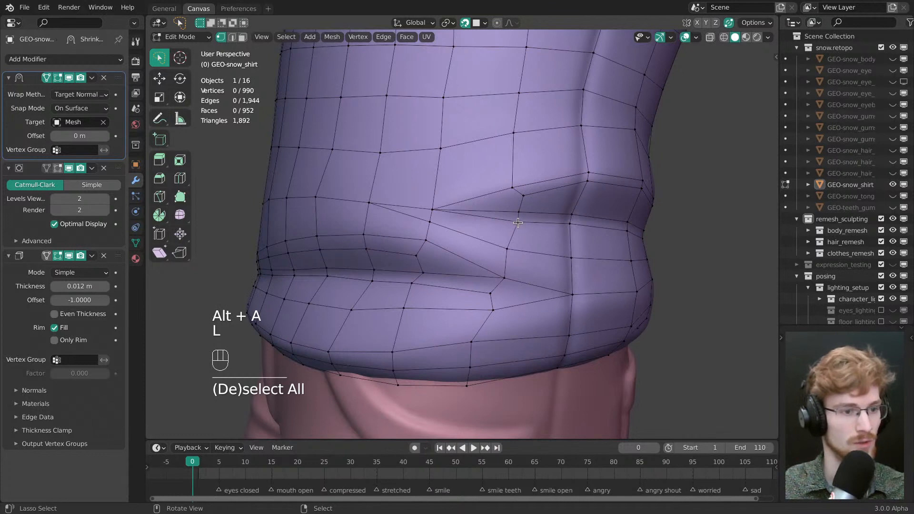
key(k)
click(518, 222)
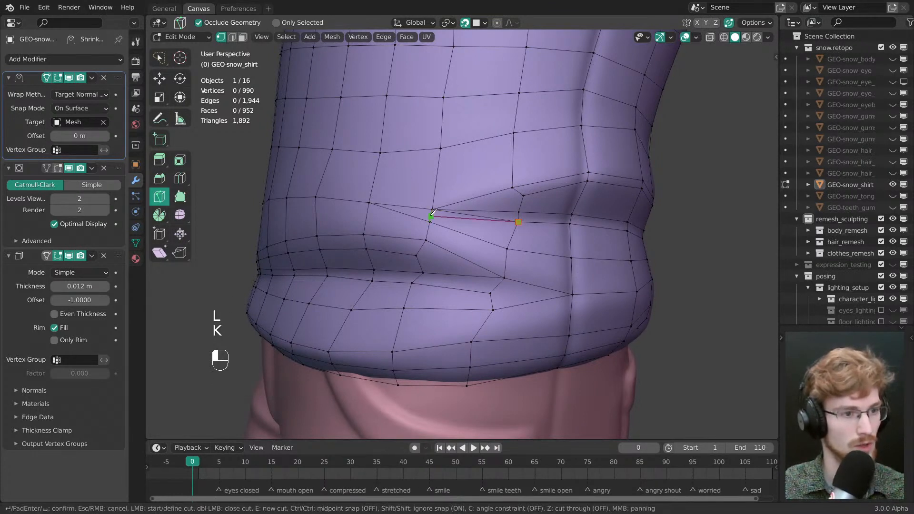
double_click(431, 215)
- Dissolve the redundant edge above the new cut and move the two corner vertices apart to round off the strip's end
key(3)
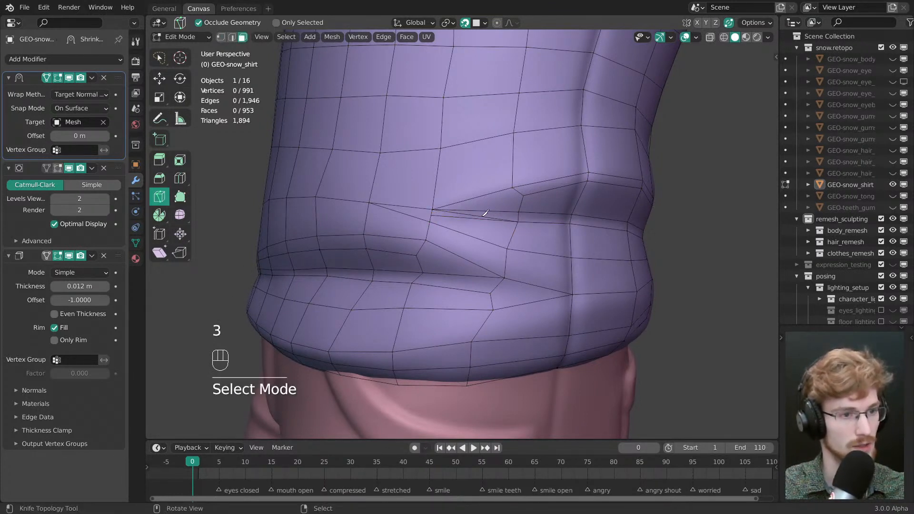
key(2)
ctrl+click(486, 213)
key(ctrl+x)
key(1)
key(w)
mouse_move(432, 216)
mouse_down()
mouse_move(432, 202)
mouse_move(419, 205)
mouse_up()
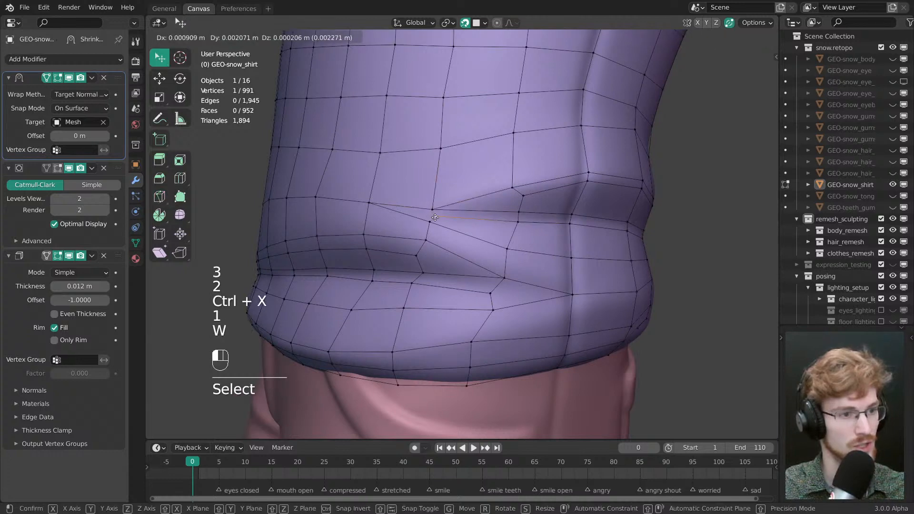
click(435, 208)
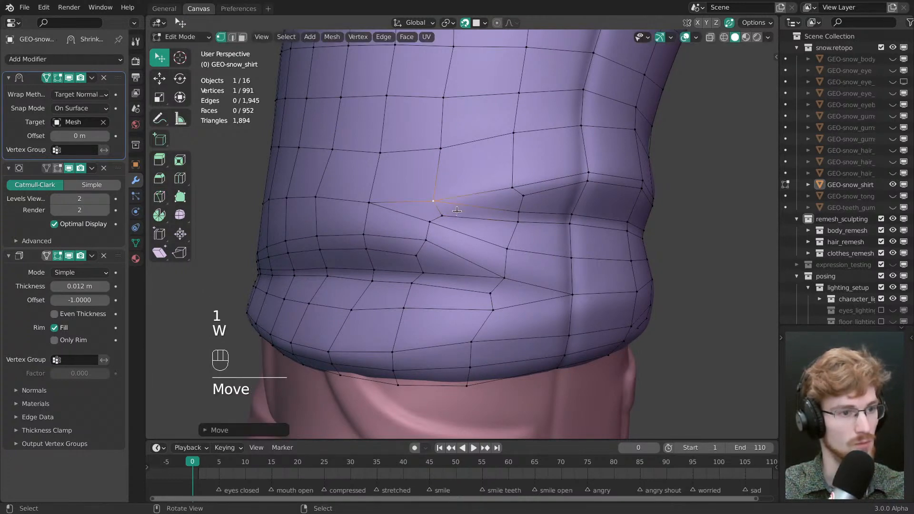
- Examine the subdivided side folds in Object Mode and compare them with the edit mesh around to the back
middle_drag(419, 205, 511, 222)
key(Tab)
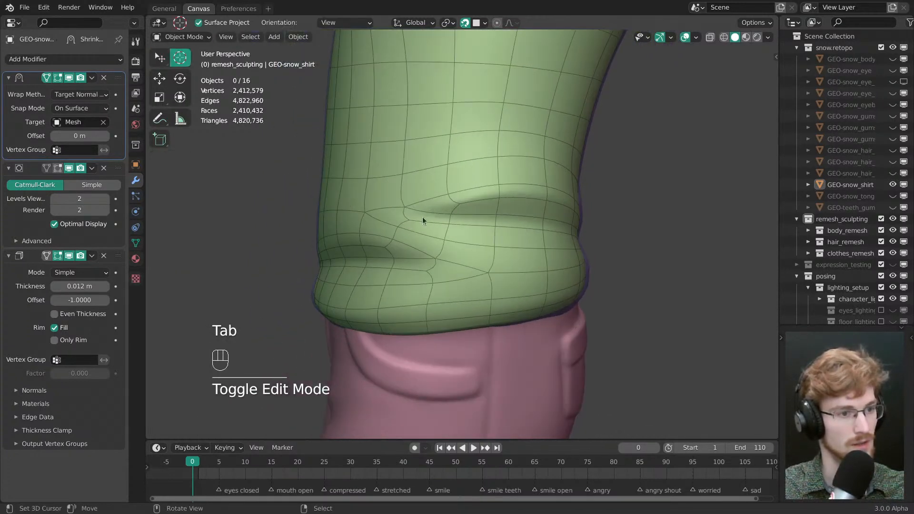
key(Tab)
key(Tab)
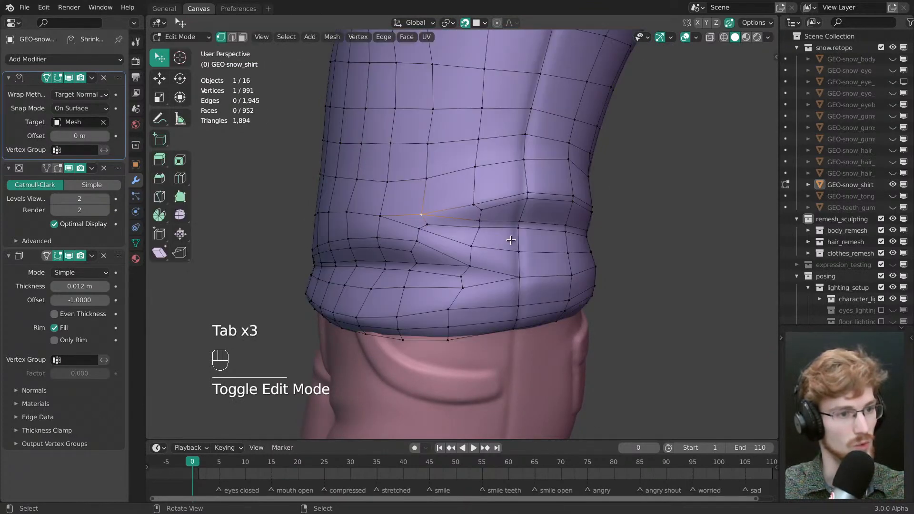
click(451, 209)
ctrl+middle_drag(494, 248, 490, 250)
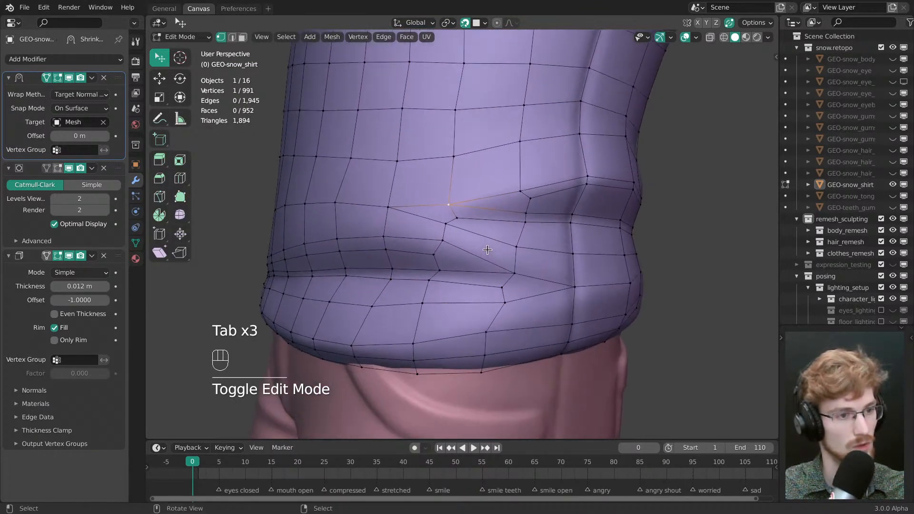
key(Tab)
mouse_move(472, 298)
middle_down()
mouse_move(521, 261)
mouse_move(603, 264)
mouse_move(399, 232)
mouse_move(532, 210)
mouse_move(488, 201)
mouse_move(369, 257)
middle_up()
key(Tab)
scroll(461, 255, up, 4)
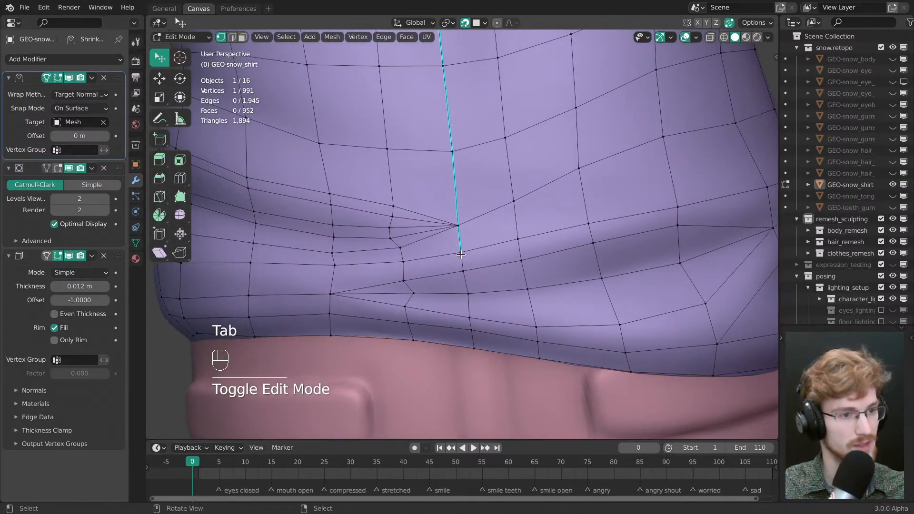
- Knife-cut across the highlighted vertical edge just above the upper crease strip's end and dissolve the redundant edge below the cut
middle_drag(461, 255, 447, 233)
key(k)
click(410, 213)
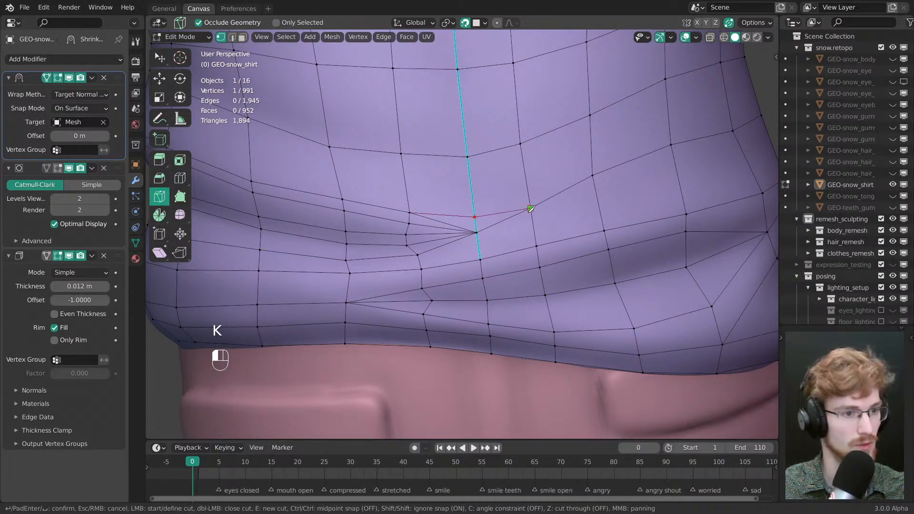
key(space)
key(2)
right_click(444, 222)
key(ctrl+x)
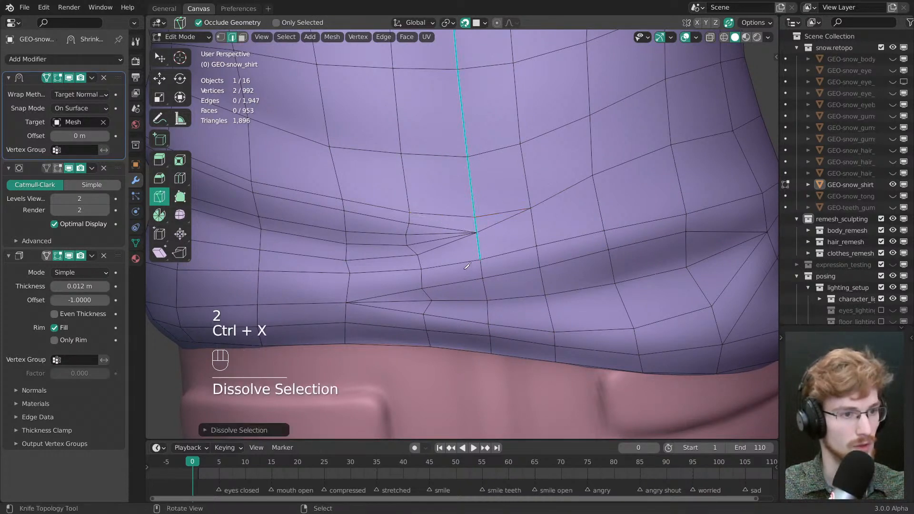
- Knife-cut from the strip's middle vertex to the highlighted vertical edge and dissolve the redundant edge beside the new cut
key(k)
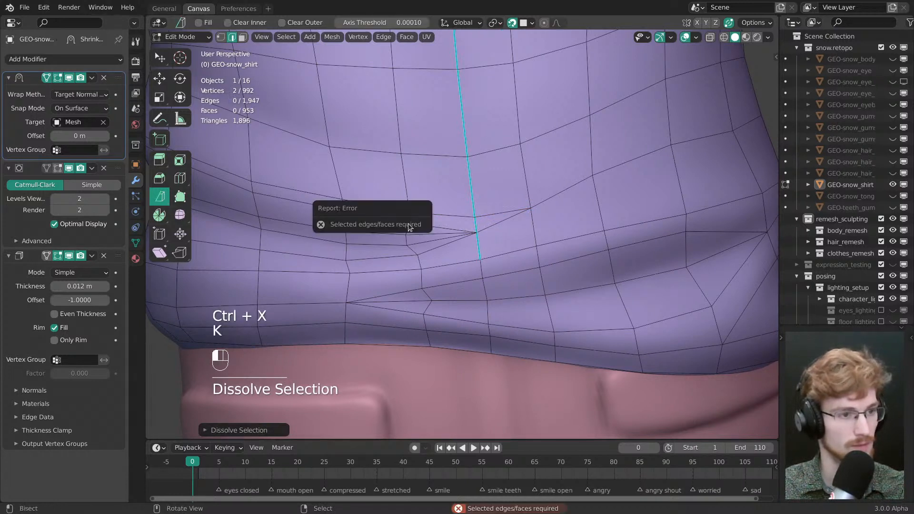
key(k)
click(410, 223)
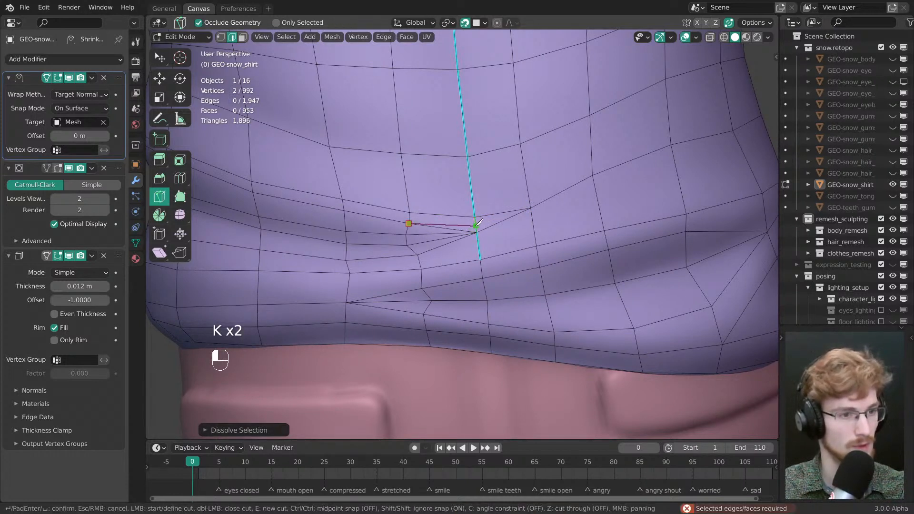
double_click(477, 225)
key(ctrl+x)
key(1)
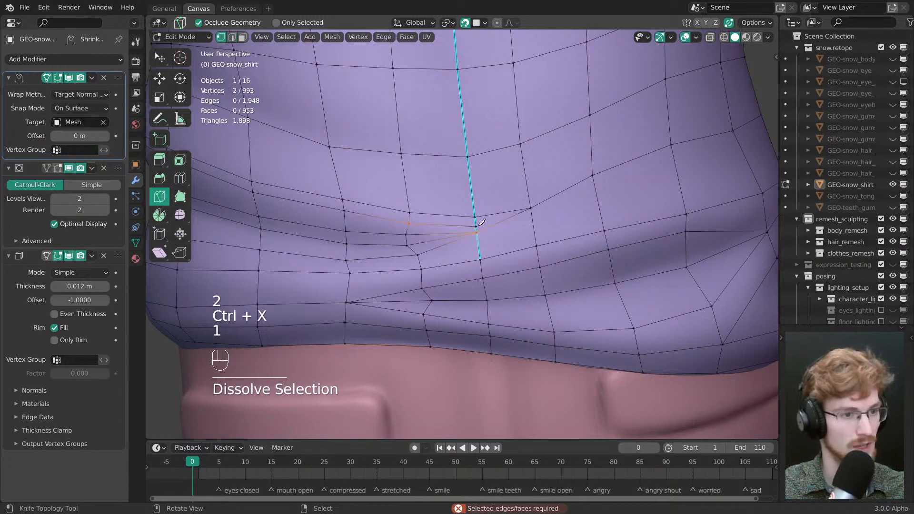
- Dissolve the remaining edge inside the strip's end and spread the vertices along the highlighted vertical edge to round it off
key(w)
drag(477, 214, 467, 222)
key(2)
key(ctrl+x)
key(1)
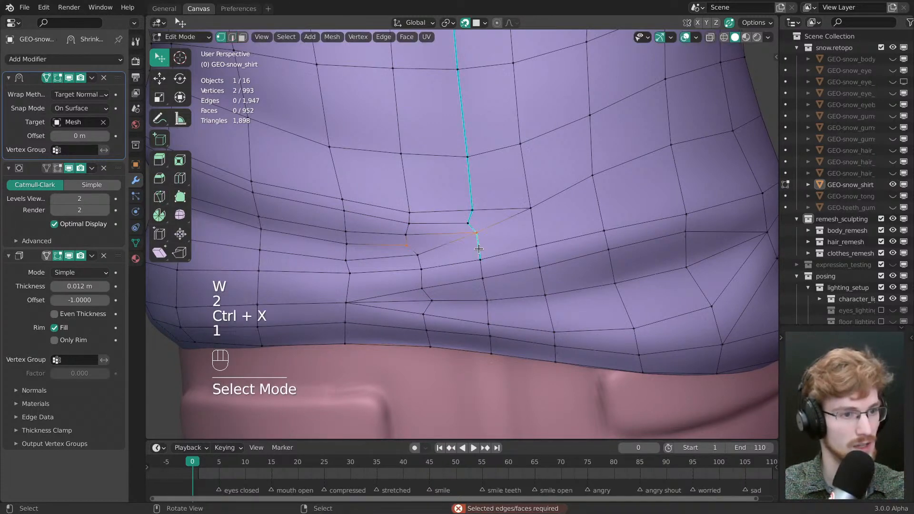
key(w)
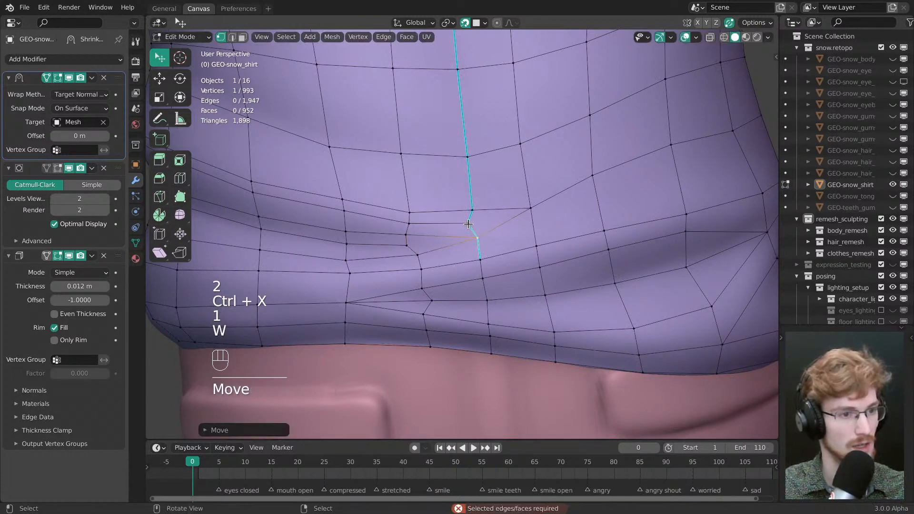
scroll(434, 249, down, 5)
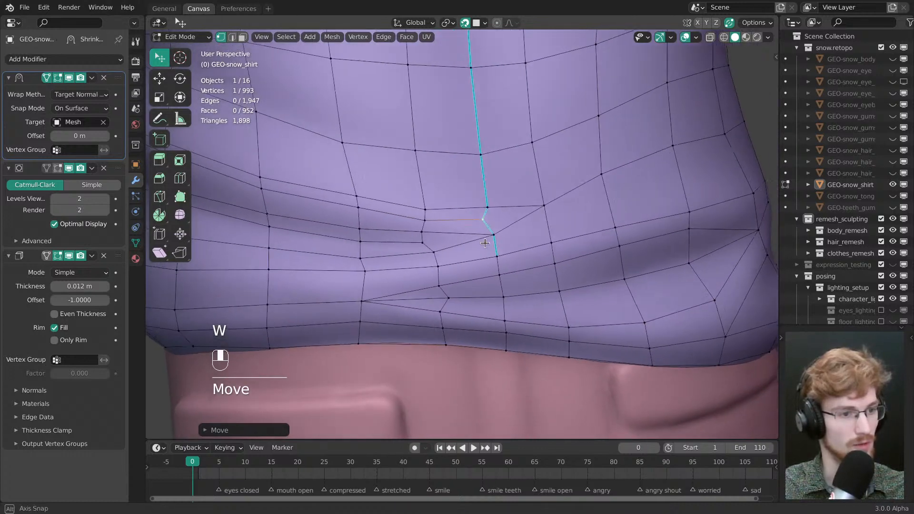
- Inspect the subdivided folds on the shirt's back in Object Mode and save the file
key(Tab)
middle_drag(449, 236, 489, 237)
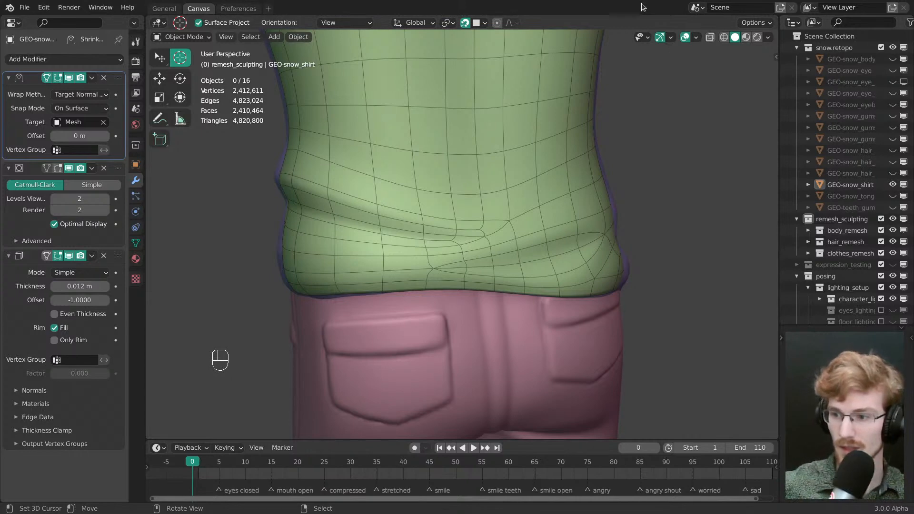
middle_drag(433, 302, 451, 247)
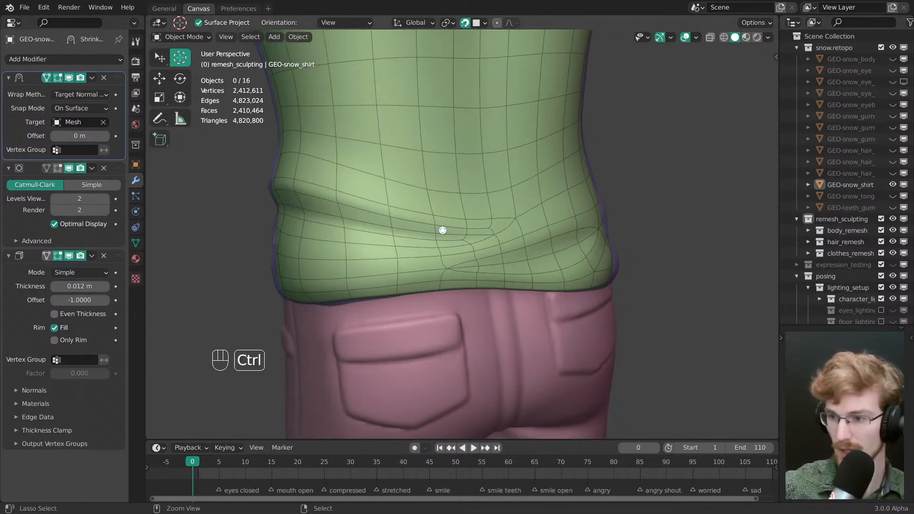
key(ctrl+s)
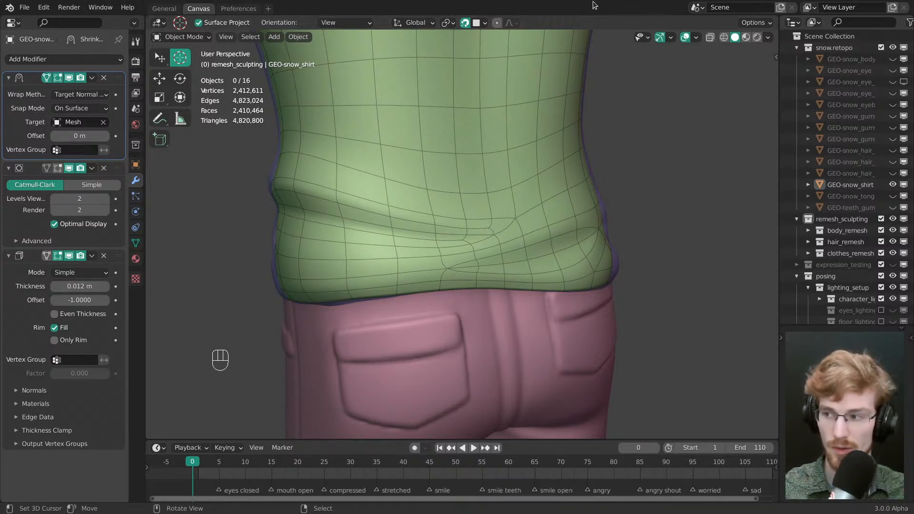
- Bevel the lower crease edges of the back fold near the hem into a narrow one-segment strip in Edit Mode
middle_drag(416, 284, 400, 289)
mouse_move(431, 290)
ctrl+middle_down()
mouse_move(435, 260)
mouse_move(446, 280)
ctrl+middle_up()
right_click(436, 260)
ctrl+middle_drag(446, 280, 453, 254)
key(Tab)
key(2)
right_click(476, 255)
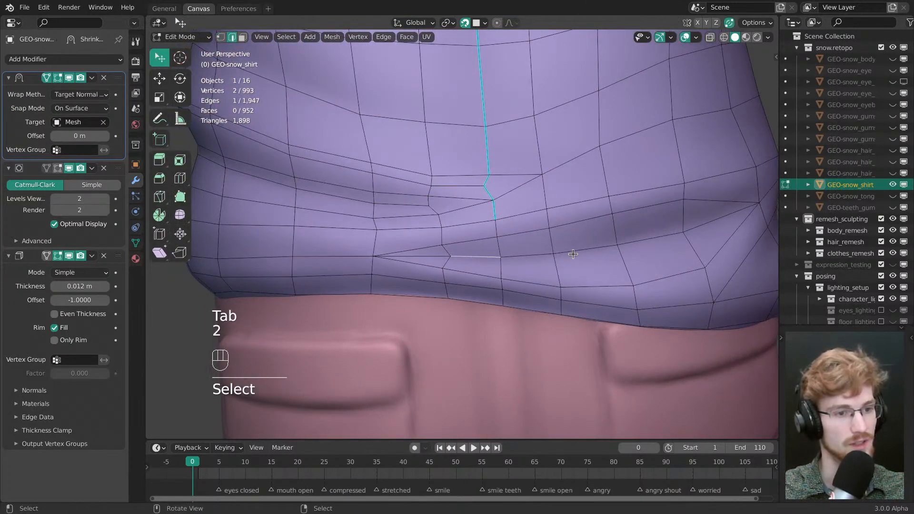
mouse_move(573, 254)
middle_down()
mouse_move(563, 240)
mouse_move(582, 247)
middle_up()
ctrl+click(563, 240)
key(ctrl+b)
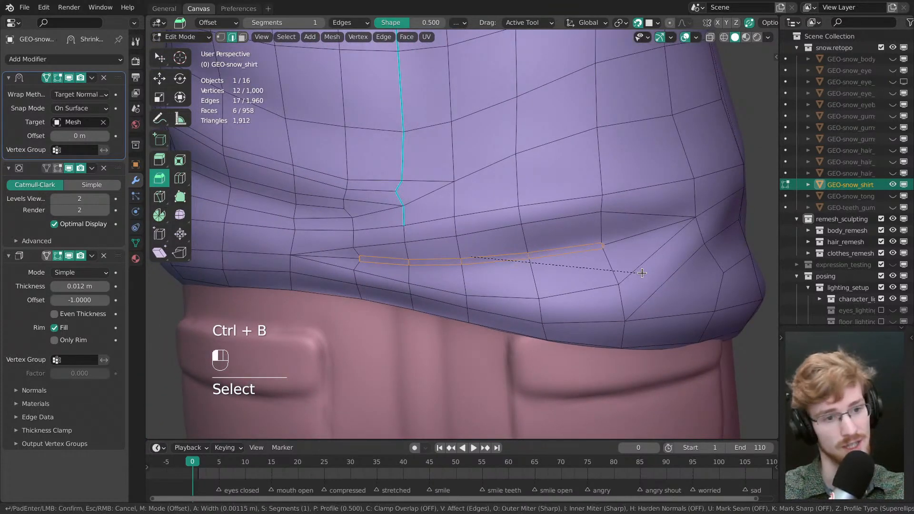
click(618, 244)
- Slide the lower strip's loose end vertices onto the fold's two corner vertices to merge them
key(1)
key(w)
drag(609, 245, 689, 230)
key(g)
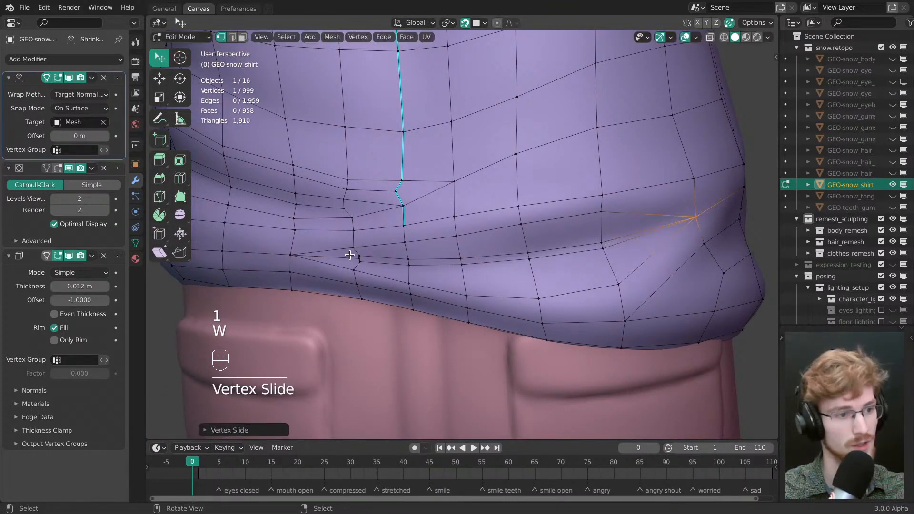
drag(357, 259, 294, 248)
key(g)
- Bevel the upper crease edges of the same back fold into a narrow one-segment strip
ctrl+middle_drag(445, 265, 450, 284)
key(alt+a)
right_click(579, 222)
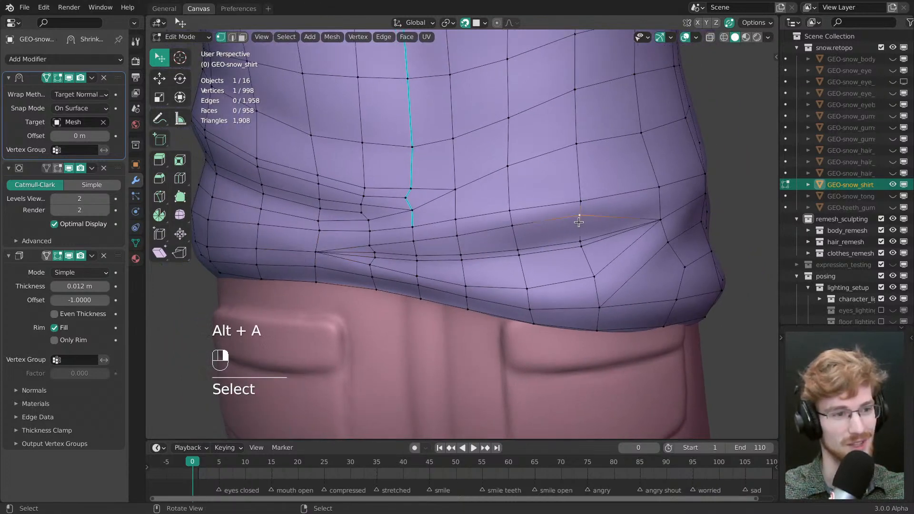
ctrl+click(370, 245)
key(ctrl+b)
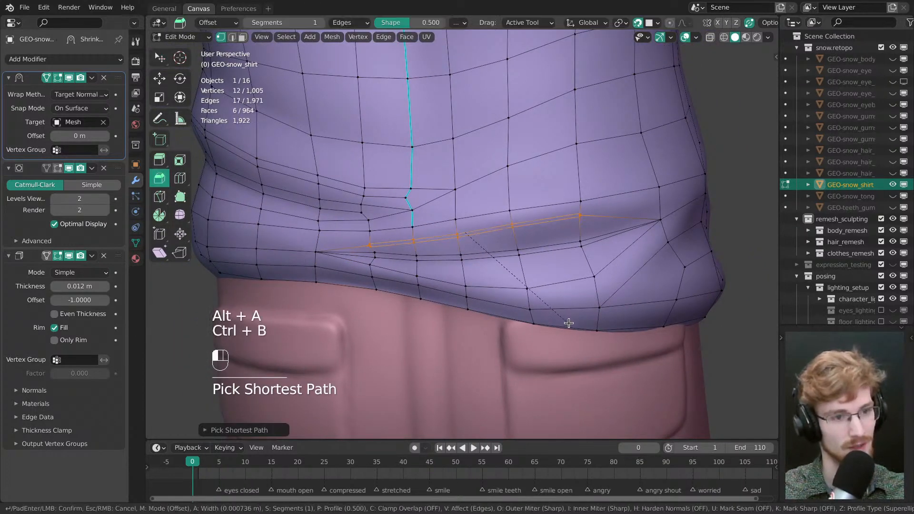
click(569, 324)
- Slide the upper strip's loose end vertices onto the fold's corner vertices to merge them
key(alt+a)
key(w)
key(g)
drag(585, 216, 671, 221)
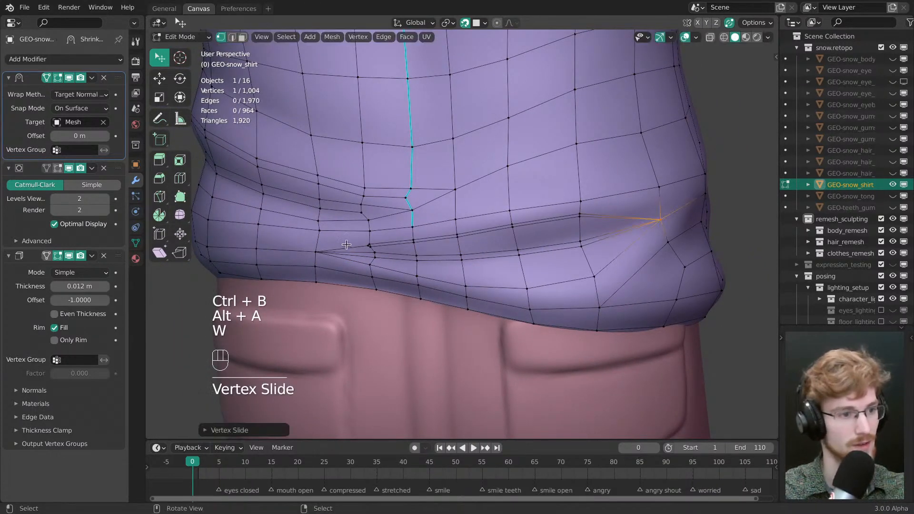
drag(362, 246, 345, 248)
key(g)
drag(346, 248, 281, 249)
key(alt+a)
- Select vertices on the shirt's side fold and slide them along their edges to refine the crease
shift+middle_drag(372, 226, 555, 292)
click(538, 252)
middle_drag(448, 230, 510, 227)
ctrl+right_click(312, 155)
middle_drag(315, 159, 381, 188)
shift+right_click(271, 177)
middle_drag(270, 178, 457, 243)
key(g)
key(g)
click(468, 235)
- Reposition single vertices on the side fold and along the crease strip leading to the back
key(alt+a)
key(w)
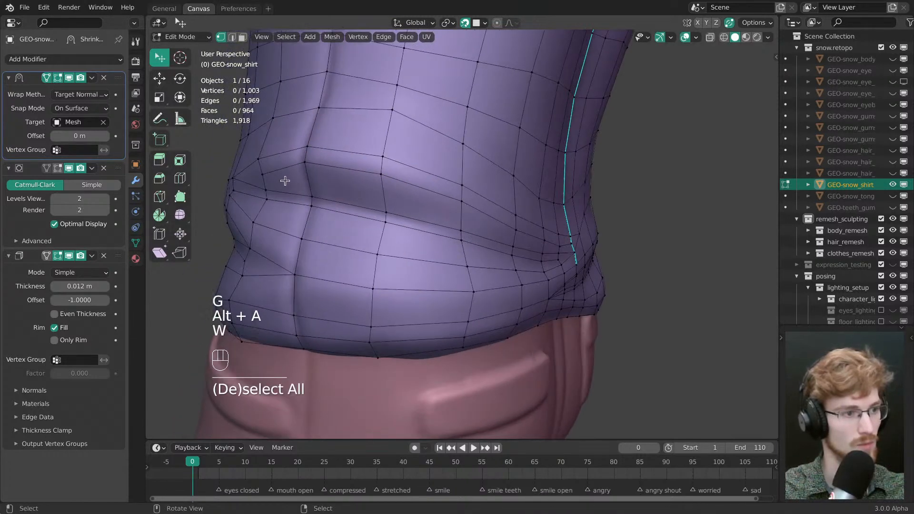
drag(284, 180, 263, 172)
middle_drag(263, 172, 437, 210)
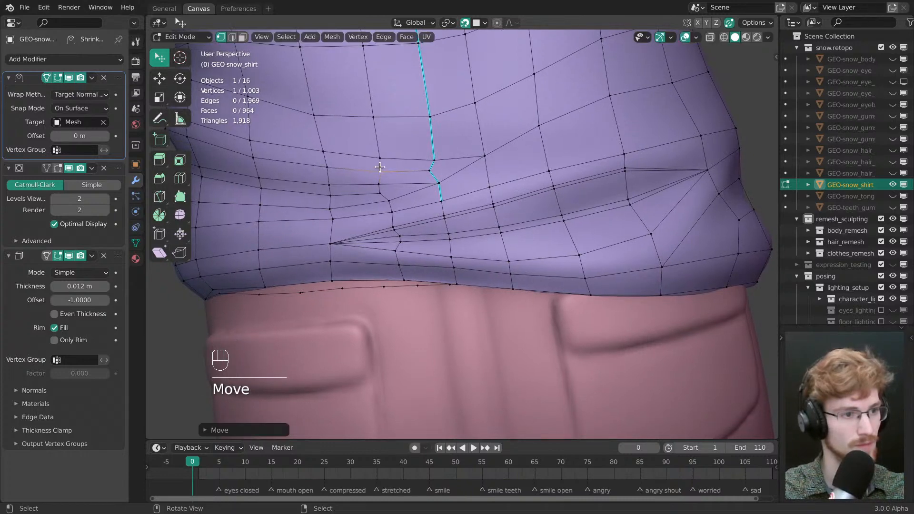
- Try to dissolve two redundant edges at the ends of the lower back strip and reposition the freed end vertex
key(alt+a)
ctrl+middle_drag(417, 249, 418, 255)
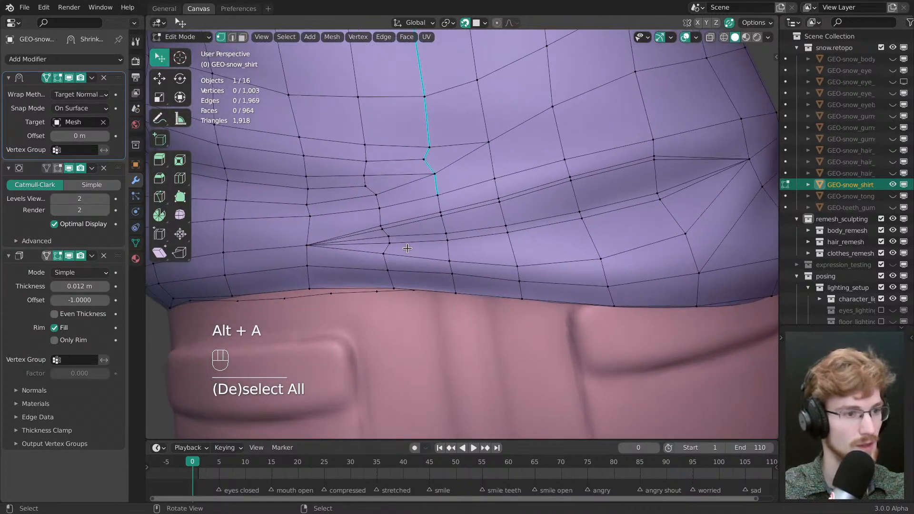
key(2)
key(ctrl+x)
key(ctrl+x)
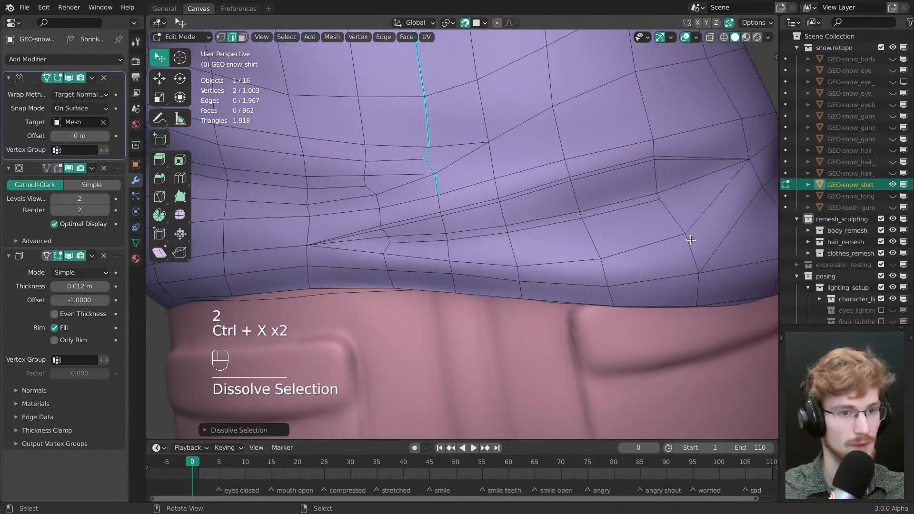
middle_drag(377, 249, 619, 238)
key(1)
key(w)
drag(649, 239, 649, 247)
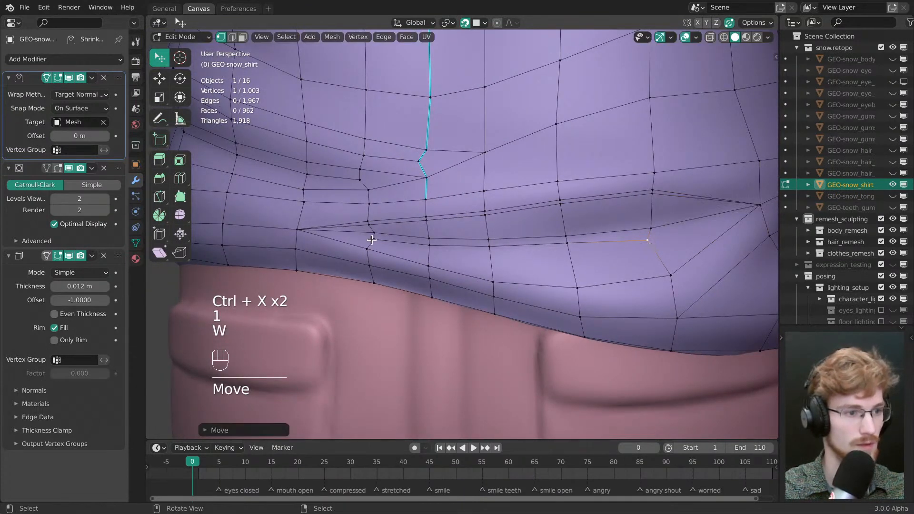
- Undo the vertex move and the edge dissolves at the lower back strip's ends
key(alt+a)
ctrl+middle_drag(428, 238, 458, 265)
key(ctrl+z)
key(ctrl+z)
key(ctrl+z)
key(ctrl+z)
key(ctrl+z)
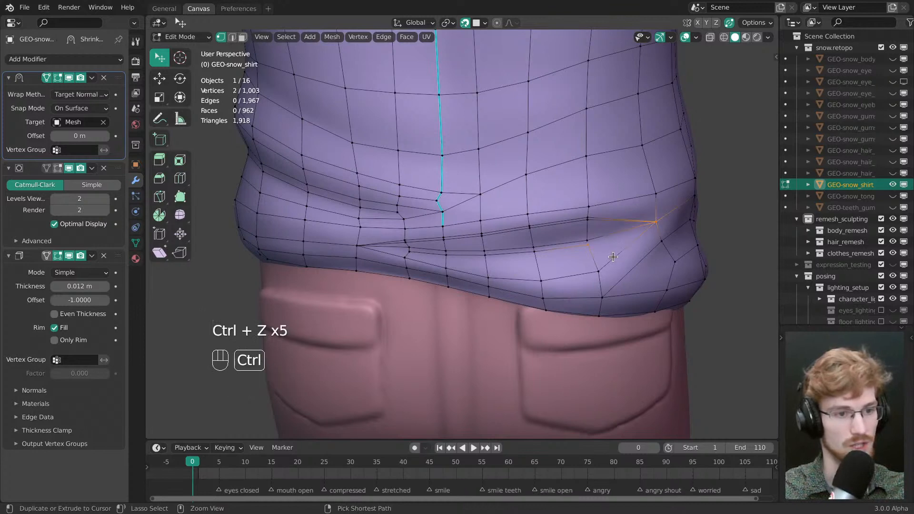
ctrl+middle_drag(612, 257, 518, 292)
- Knife-cut from the vertex below the lower strip and from the strip's lower vertex to the vertical edge beneath the fold's outer corner
key(alt+a)
key(k)
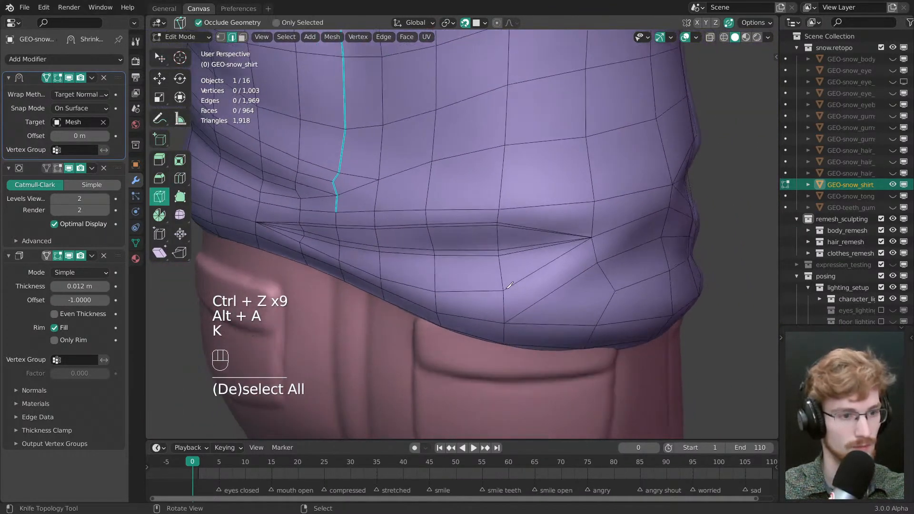
click(504, 290)
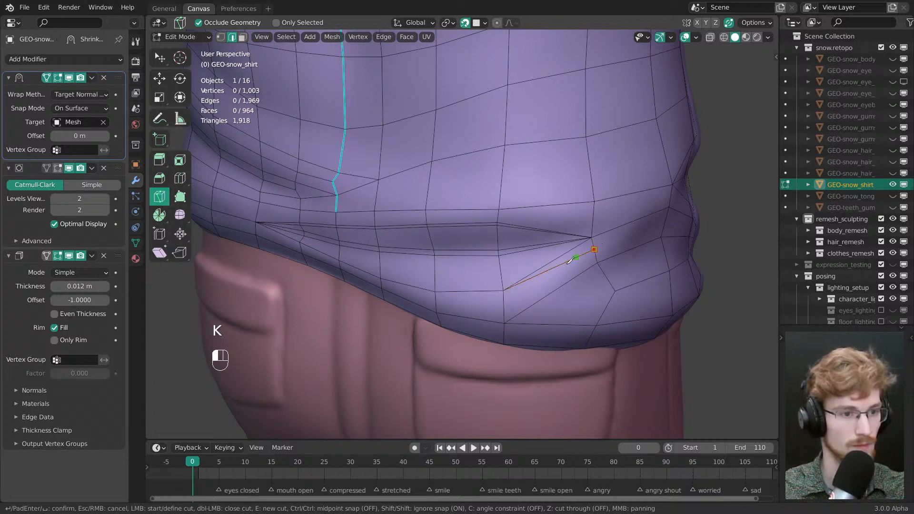
key(Return)
click(499, 256)
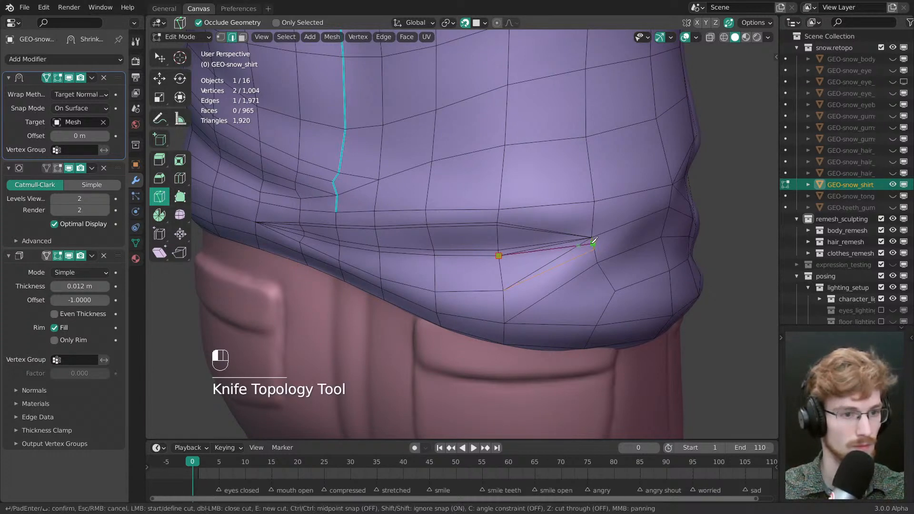
click(594, 242)
key(Return)
- Slide the extra vertex where the two cuts cross onto the neighbouring cut vertex to merge them
key(1)
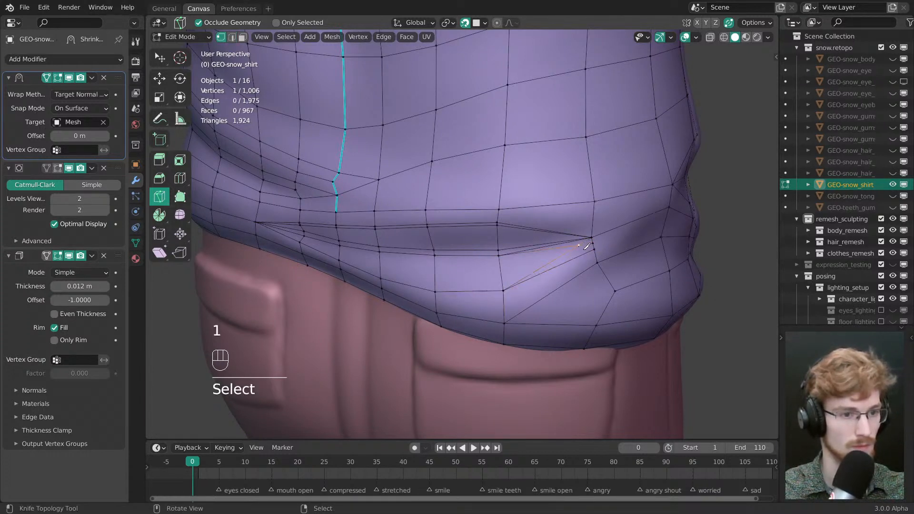
key(g)
drag(586, 247, 627, 253)
key(g)
key(alt+a)
- Dissolve the redundant edges between the new cuts and move the remaining cut vertex just below the fold's outer corner
key(2)
right_click(577, 252)
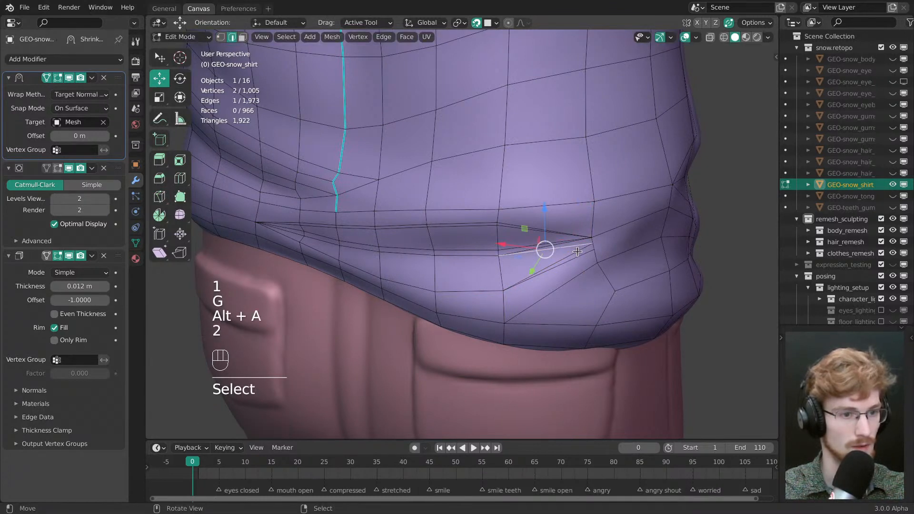
ctrl+right_click(577, 252)
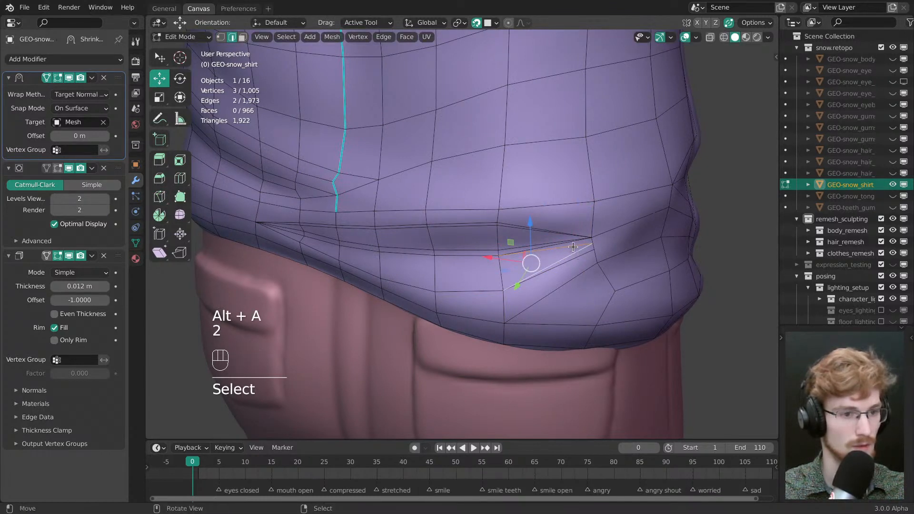
key(ctrl+x)
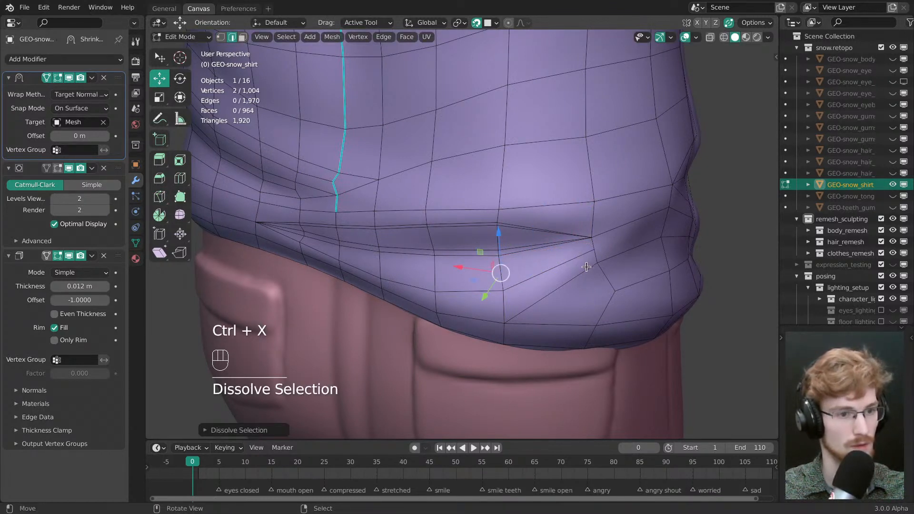
key(alt+a)
key(1)
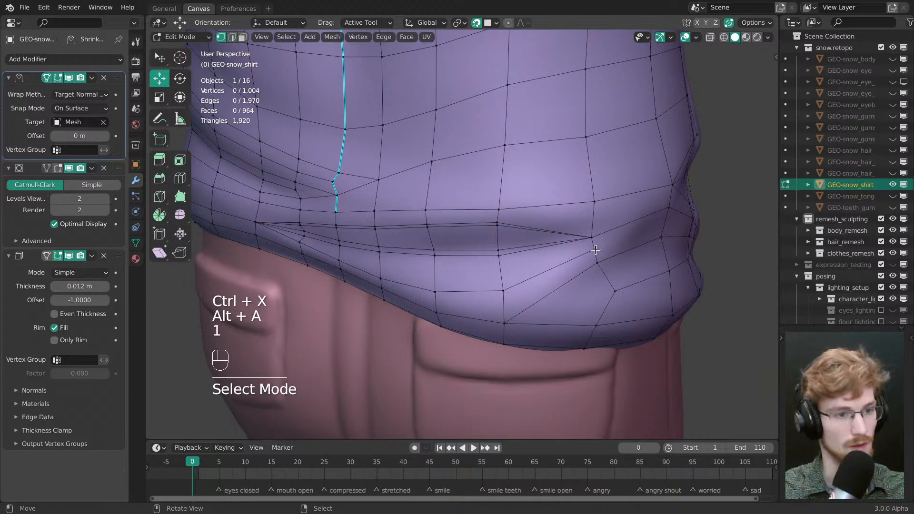
key(w)
drag(592, 253, 595, 252)
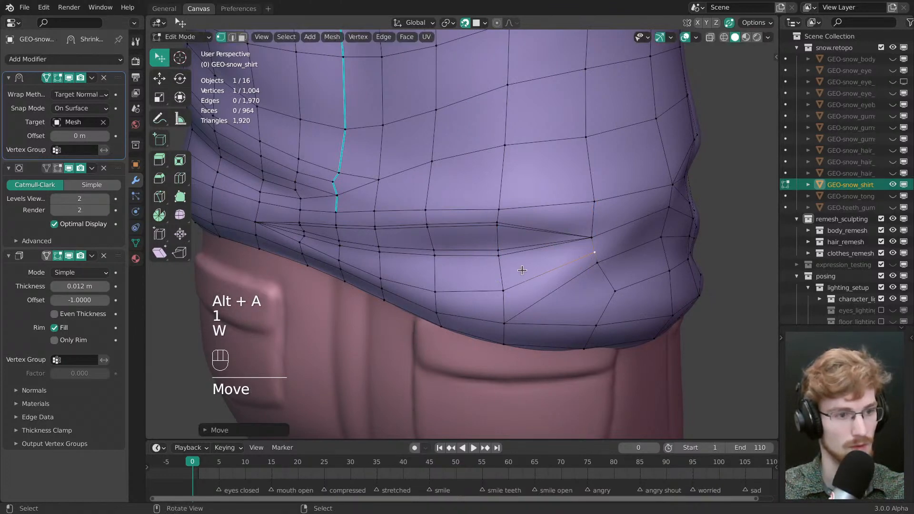
- Dissolve the redundant edge at each end of the upper back strip and reposition the freed vertex at its inner end
middle_drag(602, 252, 555, 255)
key(2)
click(507, 240)
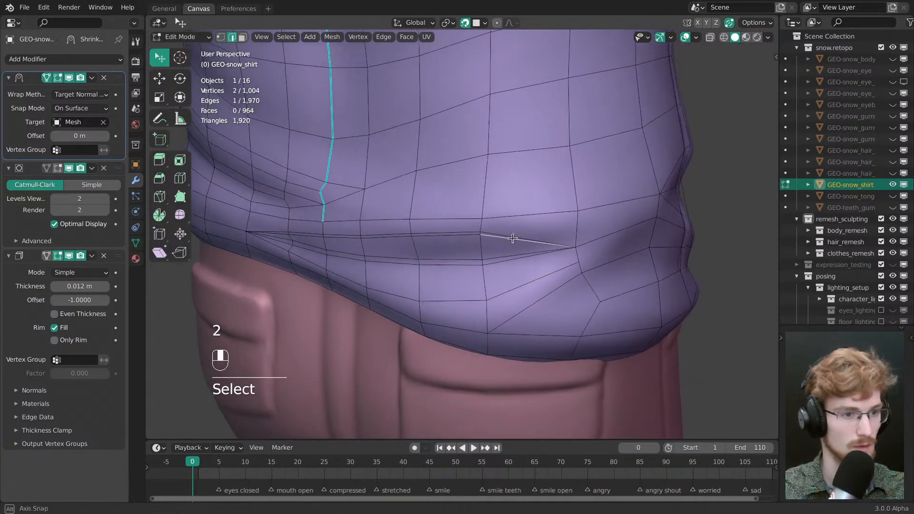
key(ctrl+x)
middle_drag(425, 259, 483, 228)
click(338, 231)
key(ctrl+x)
key(1)
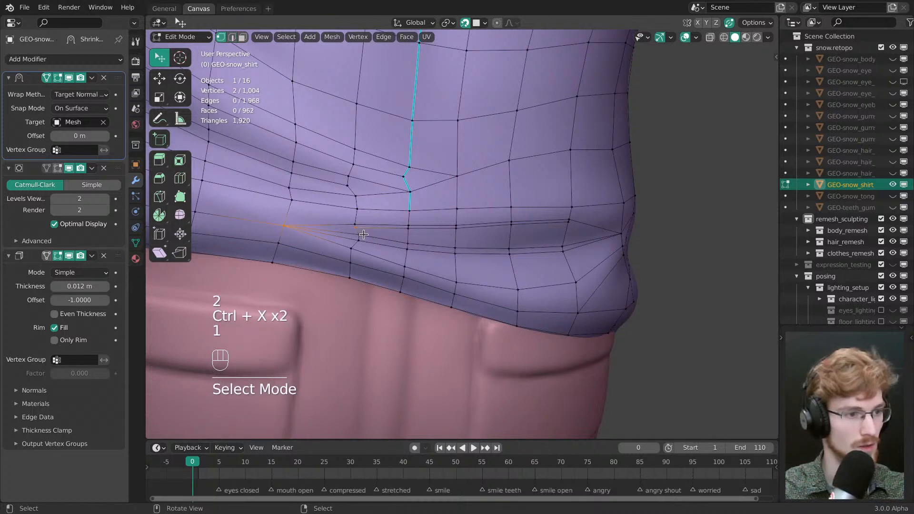
key(w)
drag(356, 231, 372, 234)
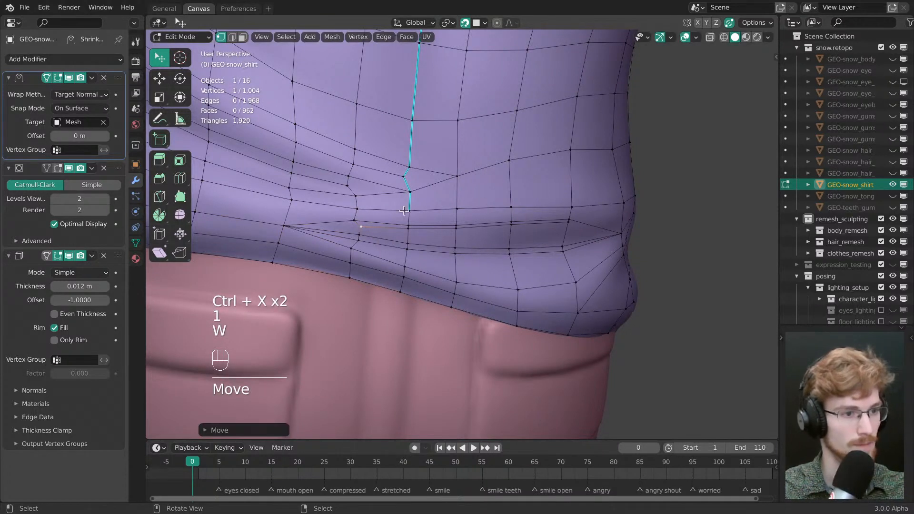
- Select the row of vertices along the middle of the lower back strip and reposition it together to follow the fold
click(409, 227)
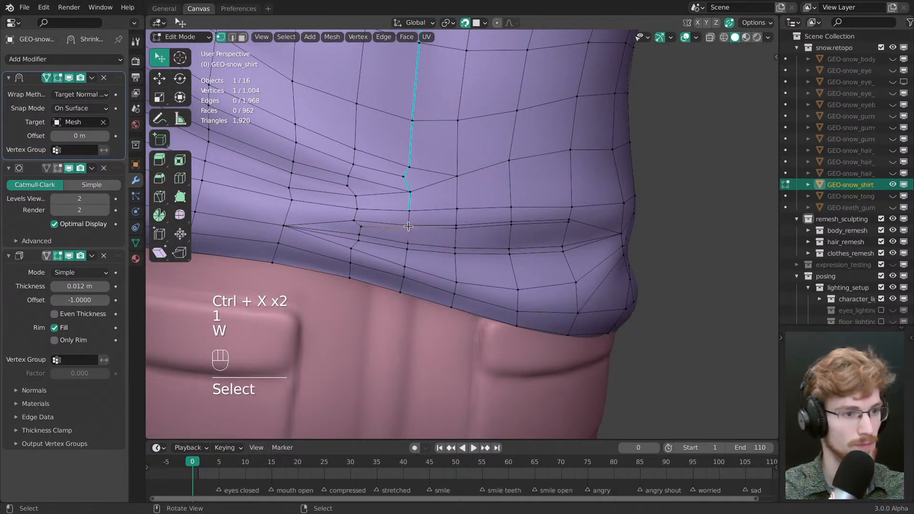
ctrl+click(568, 219)
middle_drag(569, 221, 561, 234)
key(g)
drag(569, 245, 547, 266)
key(alt+a)
ctrl+right_click(387, 225)
key(alt+a)
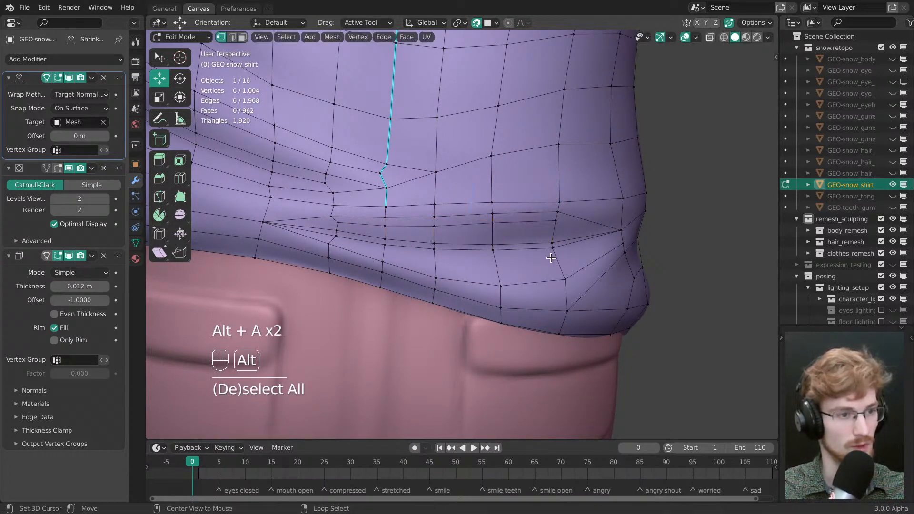
- Fine-tune the two outer vertices of the lower back strip's middle row individually
key(w)
drag(557, 225, 551, 228)
drag(493, 225, 496, 224)
middle_drag(498, 226, 469, 228)
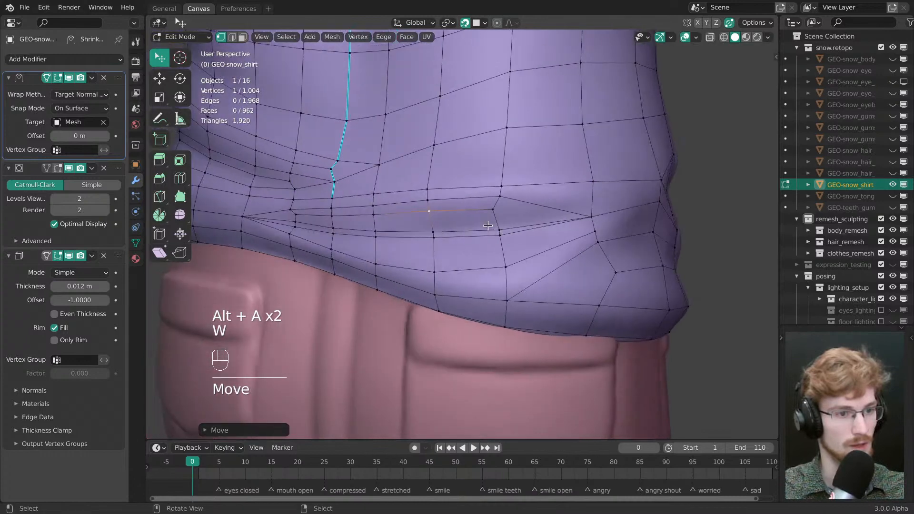
key(alt+a)
- Knife-cut from the strip's lower outer vertex to the vertical edge below the fold's outer corner and dissolve the redundant edge above the cut
middle_drag(507, 254, 501, 252)
key(k)
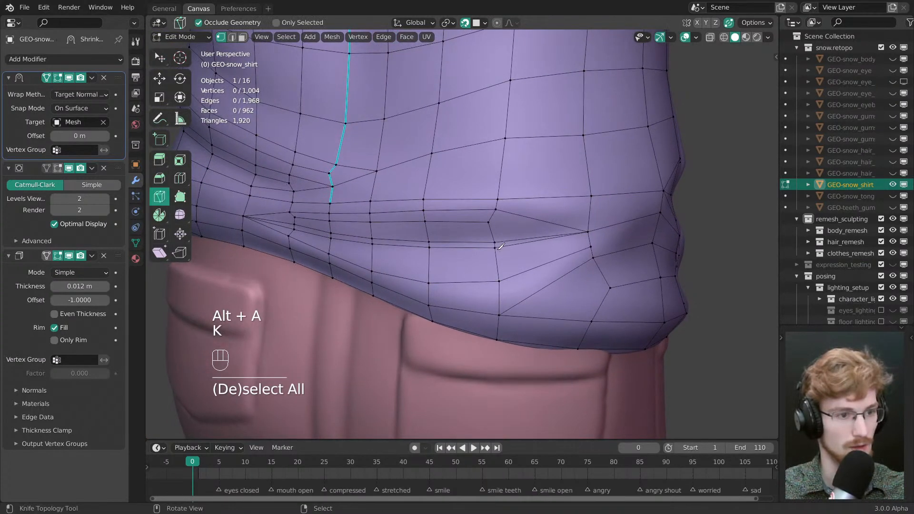
click(495, 247)
click(589, 238)
key(Return)
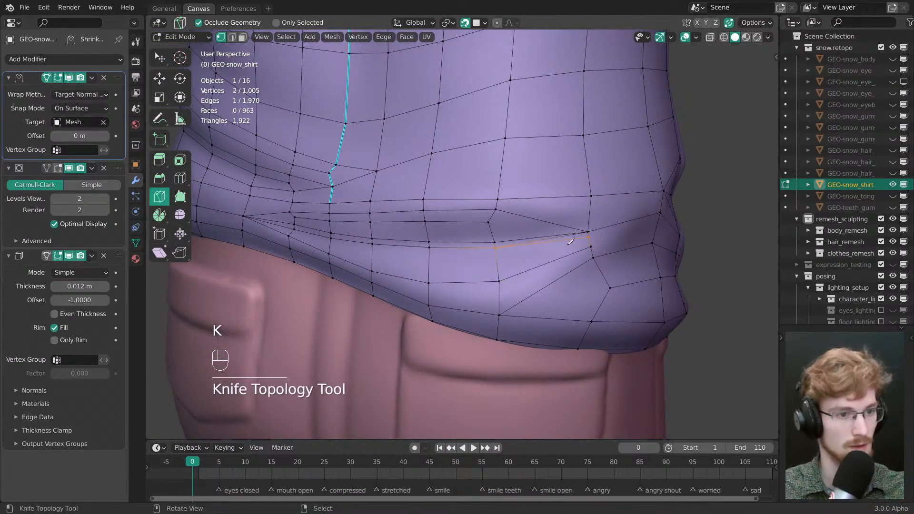
key(2)
click(551, 241)
key(ctrl+x)
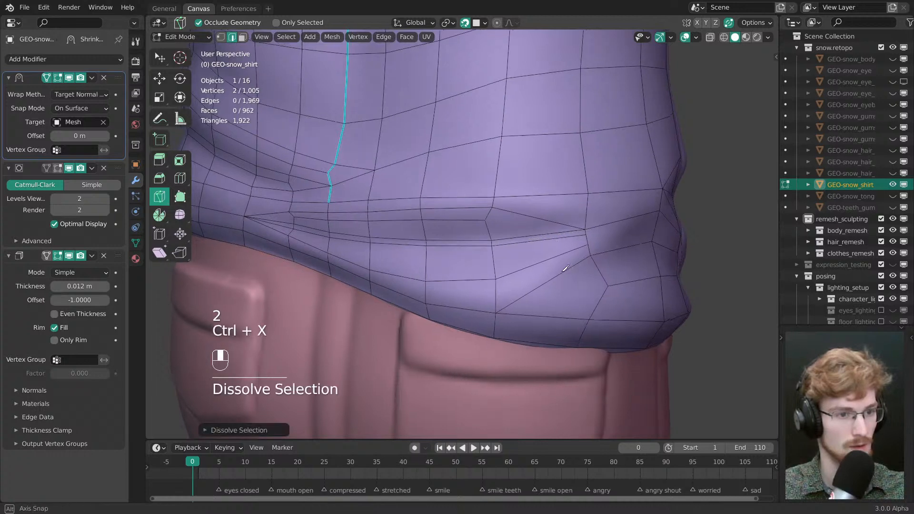
- Connect the new cut vertex below the fold's outer corner to the vertex across the neighbouring face toward the side
key(1)
click(580, 245)
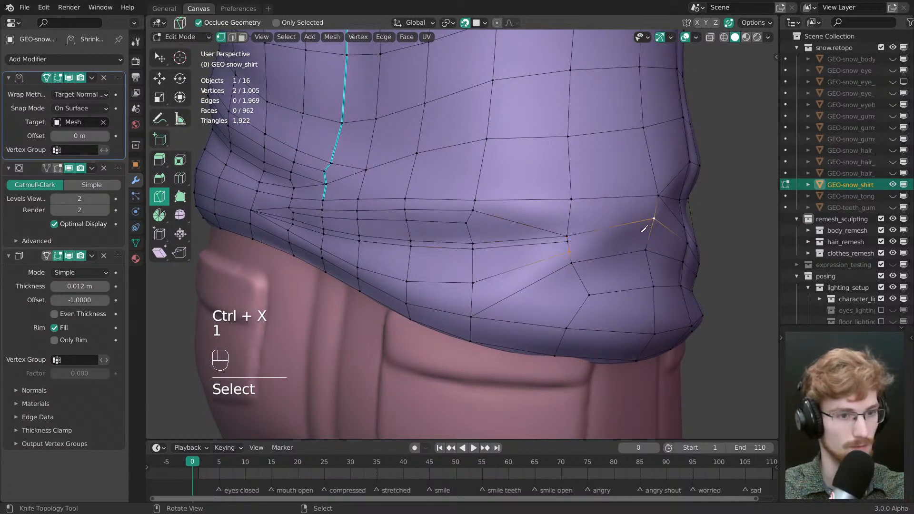
key(j)
middle_drag(645, 229, 617, 239)
key(alt+a)
- Reposition the vertex beside the strip's outer end and check the shirt's smoothed surface in Object Mode
key(w)
drag(542, 243, 551, 272)
middle_drag(551, 272, 668, 278)
key(Tab)
key(Tab)
click(601, 261)
- Knife-cut from the vertex below the strip's inner end to the adjacent vertical edge and dissolve the redundant diagonal edge above it
ctrl+middle_drag(457, 328, 523, 293)
key(2)
click(512, 300)
key(alt+a)
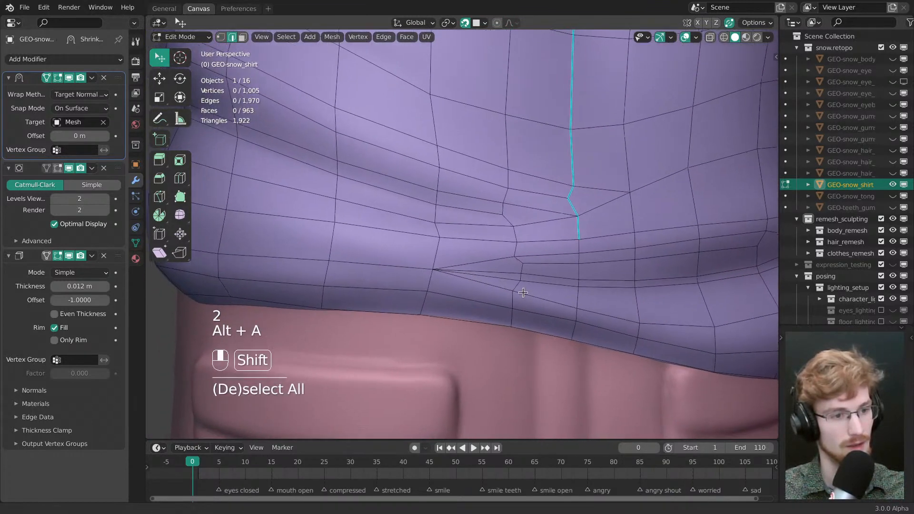
key(1)
key(k)
click(514, 291)
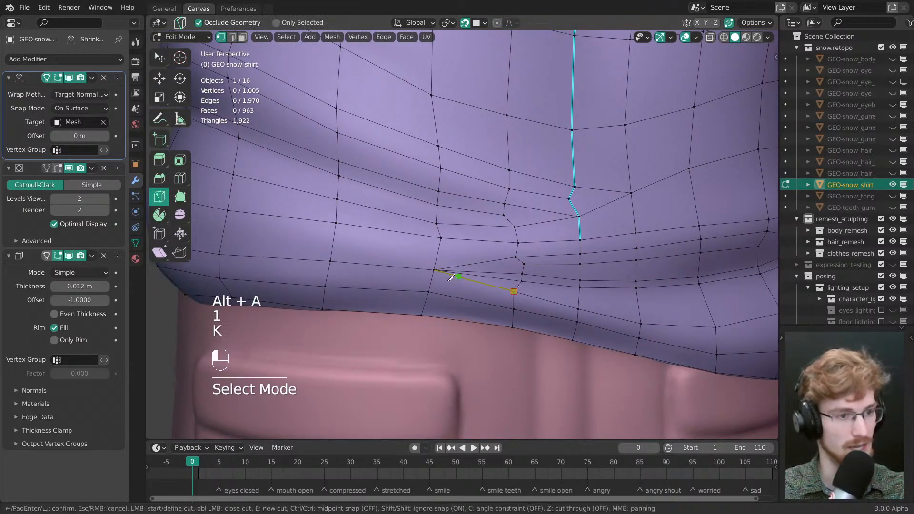
key(Return)
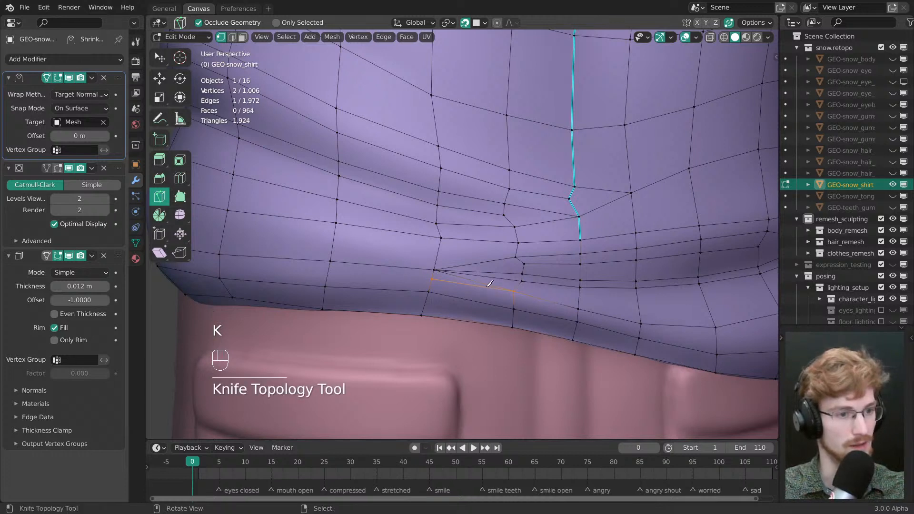
key(2)
ctrl+click(481, 280)
key(ctrl+x)
key(1)
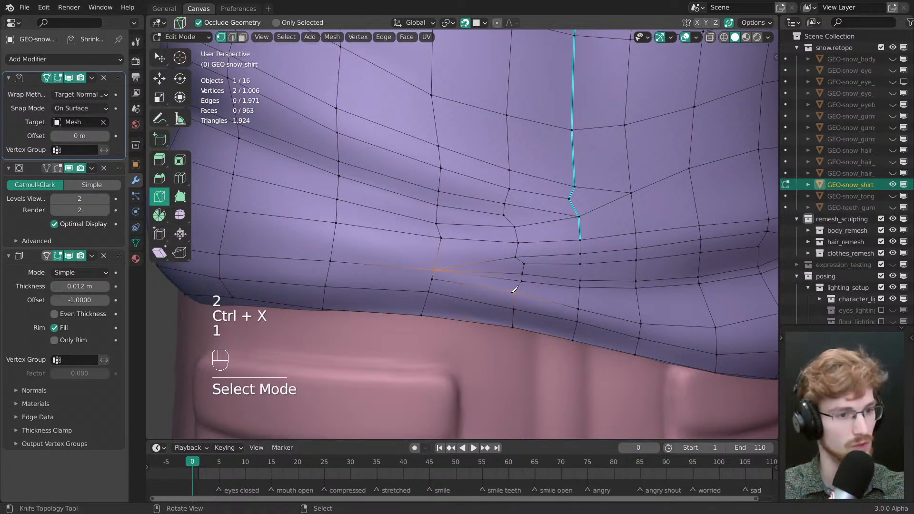
- Move the vertex where the strip converges at its inner end slightly upward
key(alt+a)
key(w)
key(alt+a)
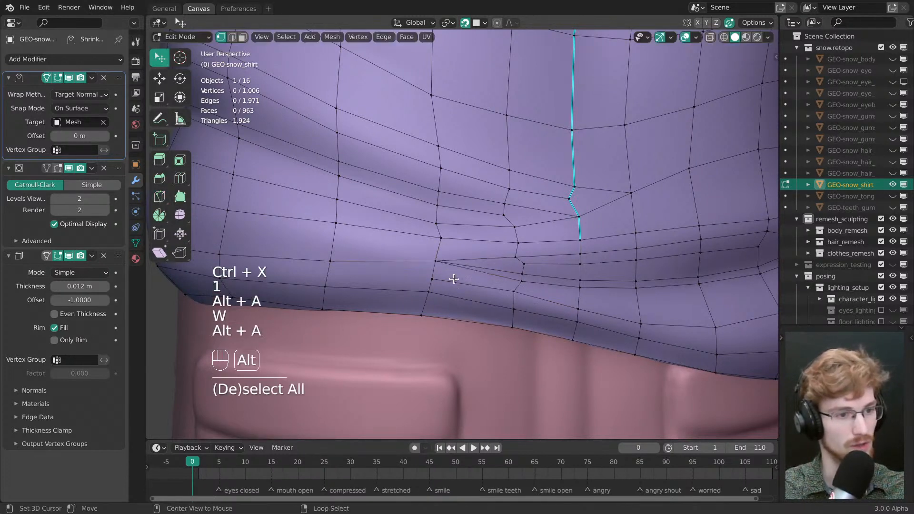
- Knife-cut from the strip's lower inner vertex to the vertical edge just below its tip and dissolve the redundant edge between them
key(k)
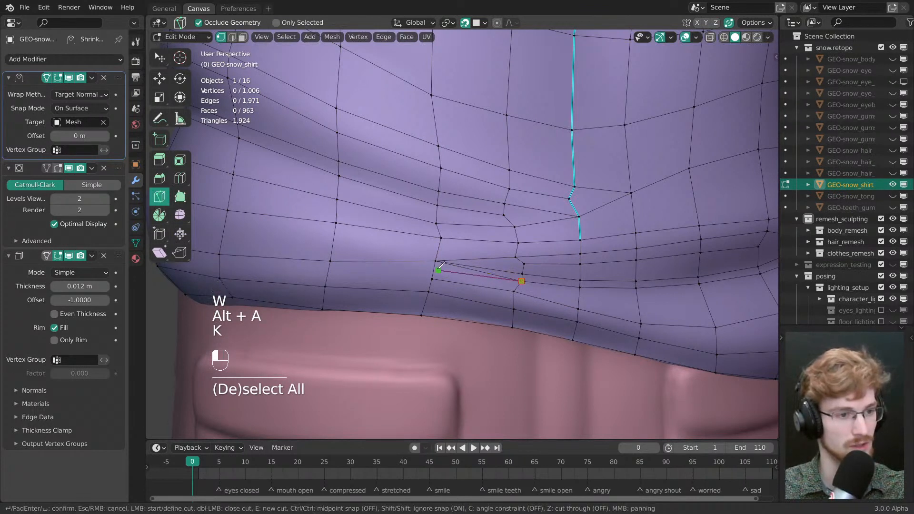
click(435, 267)
key(Return)
key(alt+a)
key(2)
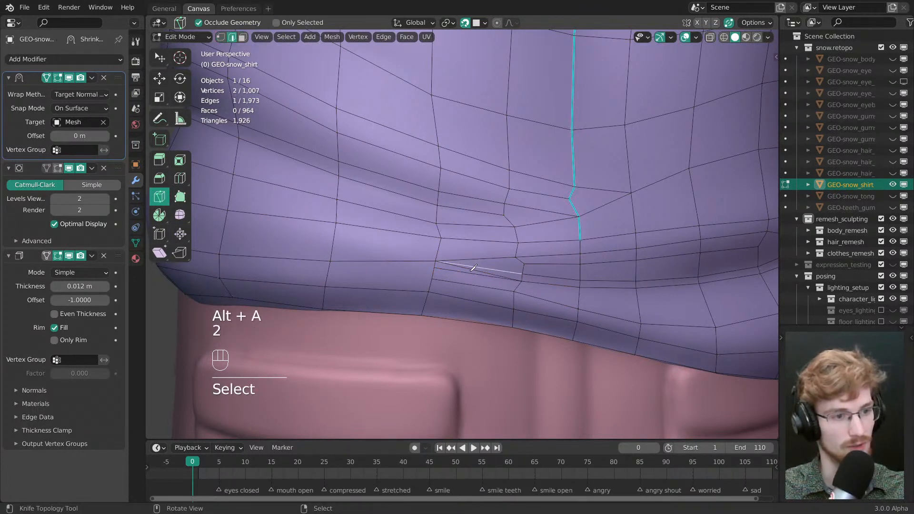
ctrl+click(474, 270)
key(ctrl+x)
key(alt+a)
- Connect the lower cut vertex at the strip's inner end to the vertex on the next vertical edge loop
key(1)
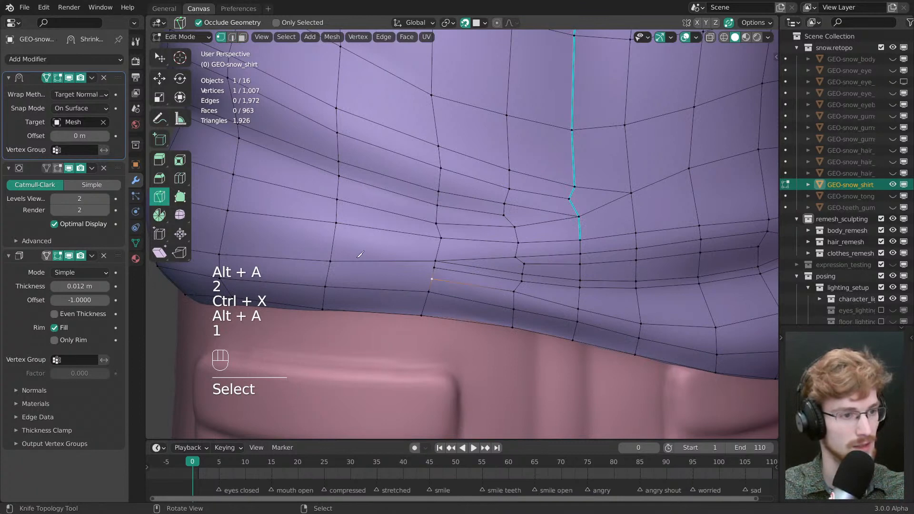
shift+right_click(330, 261)
key(j)
key(alt+a)
- Reposition the vertices around the strip's inner end and along the hem beneath it to even out the spacing
key(w)
drag(434, 268, 440, 263)
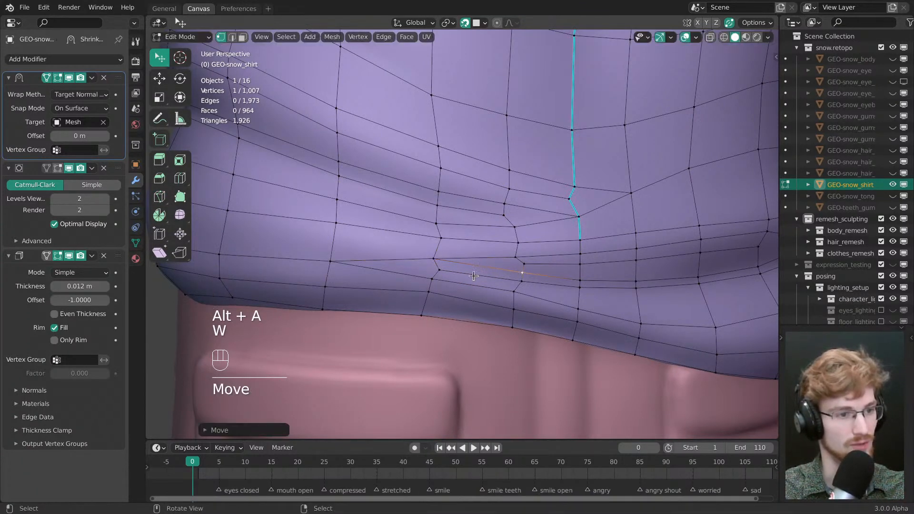
click(453, 275)
ctrl+middle_drag(453, 275, 453, 282)
key(Tab)
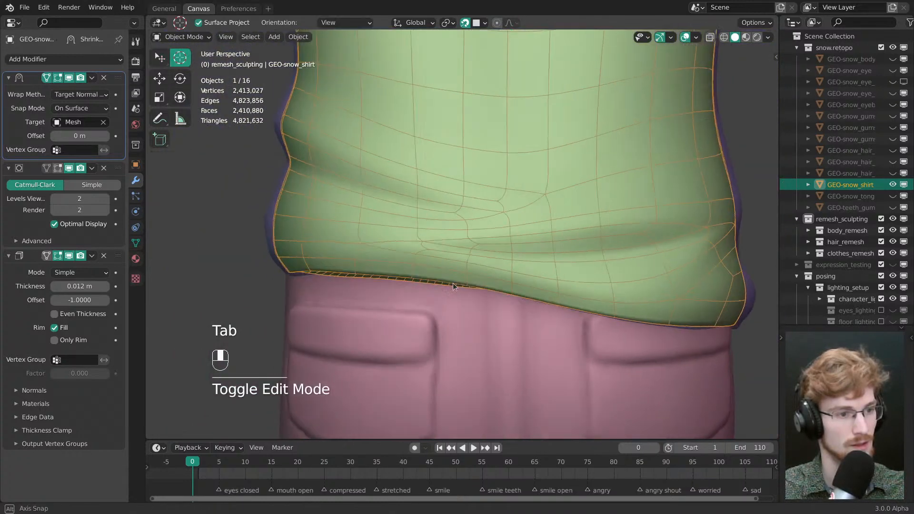
key(Tab)
key(w)
ctrl+middle_drag(407, 265, 415, 286)
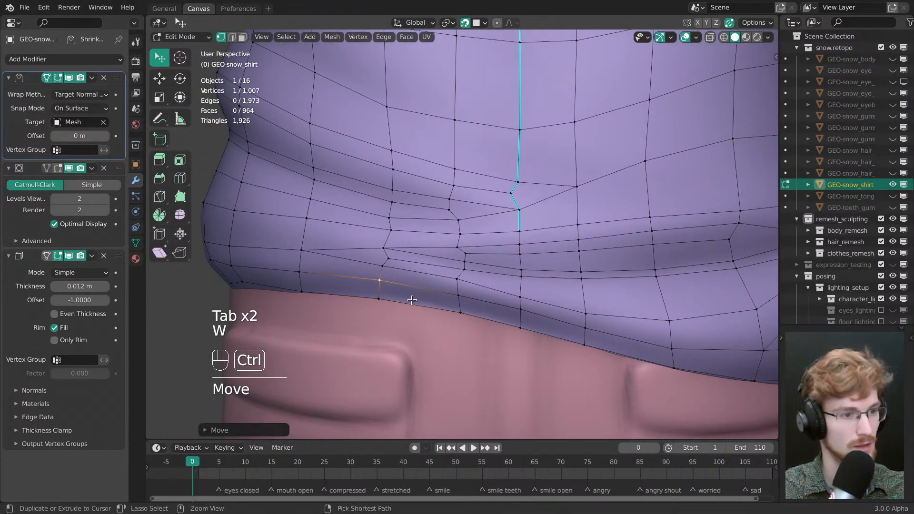
click(384, 248)
- Hide the shirt's wireframe in Object Mode, examine the shading of the back folds, and show the wireframe again
key(Tab)
click(357, 276)
mouse_move(407, 271)
ctrl+middle_down()
mouse_move(469, 271)
mouse_move(479, 261)
ctrl+middle_up()
key(alt+a)
key(shift+z)
key(shift+z)
key(alt+z)
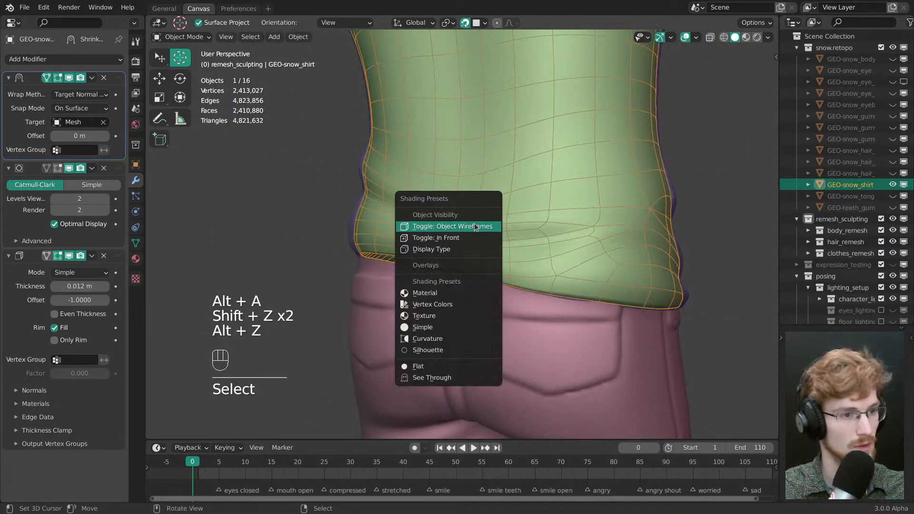
click(475, 228)
ctrl+middle_drag(475, 227, 477, 248)
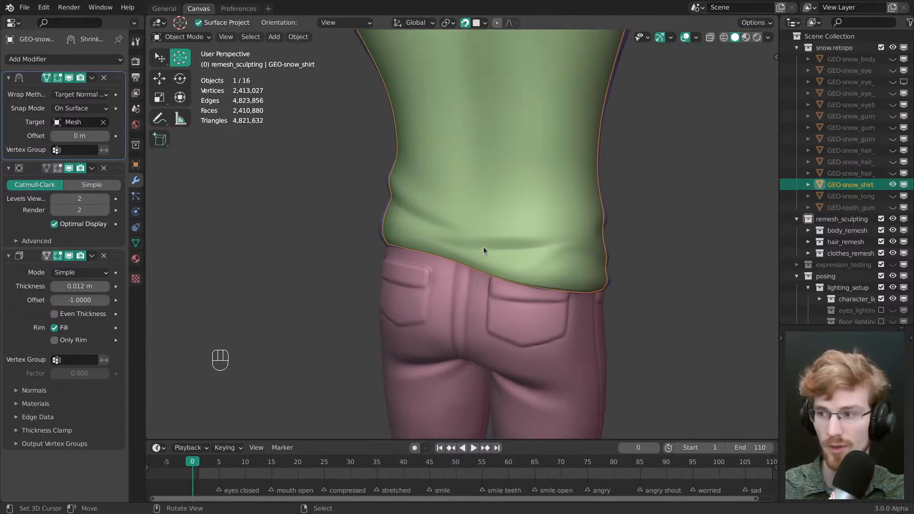
ctrl+middle_drag(480, 221, 483, 256)
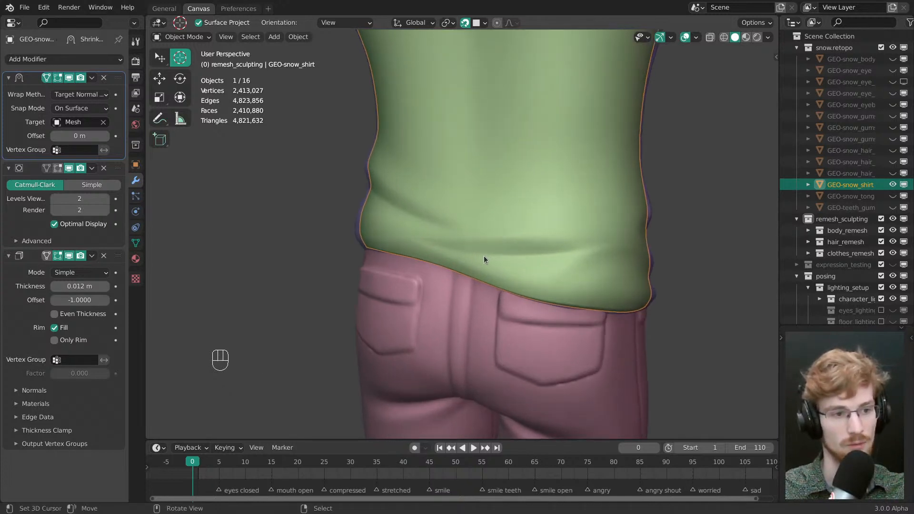
key(shift+z)
key(shift+z)
key(alt+z)
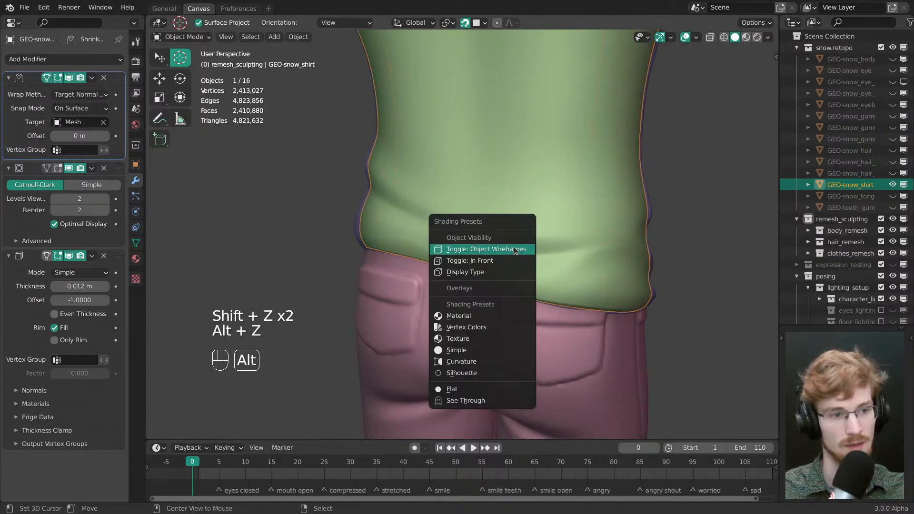
click(507, 250)
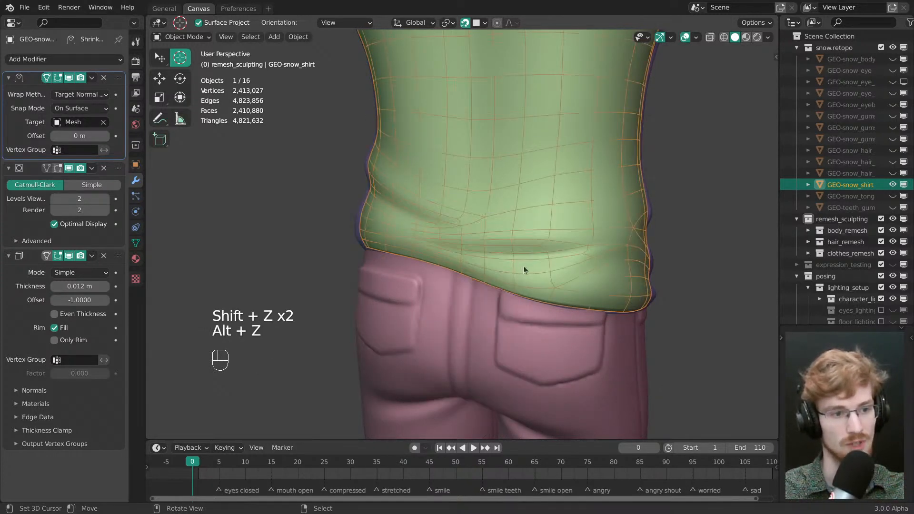
- Return to Edit Mode and move the vertex at the front end of the side fold's crease toward the crease line
key(Tab)
click(516, 291)
key(alt+a)
middle_drag(517, 292, 400, 242)
key(alt+z)
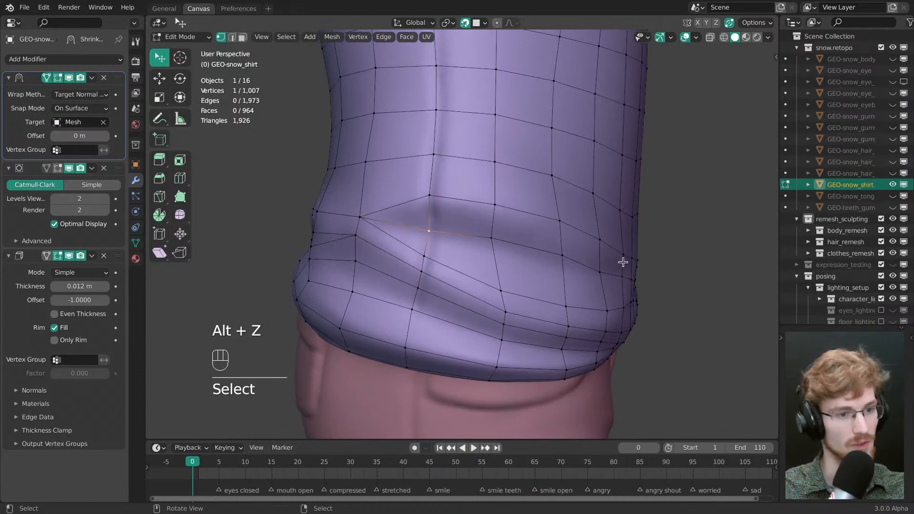
ctrl+middle_drag(623, 262, 493, 281)
ctrl+click(576, 250)
shift+click(545, 259)
key(w)
drag(502, 272, 492, 265)
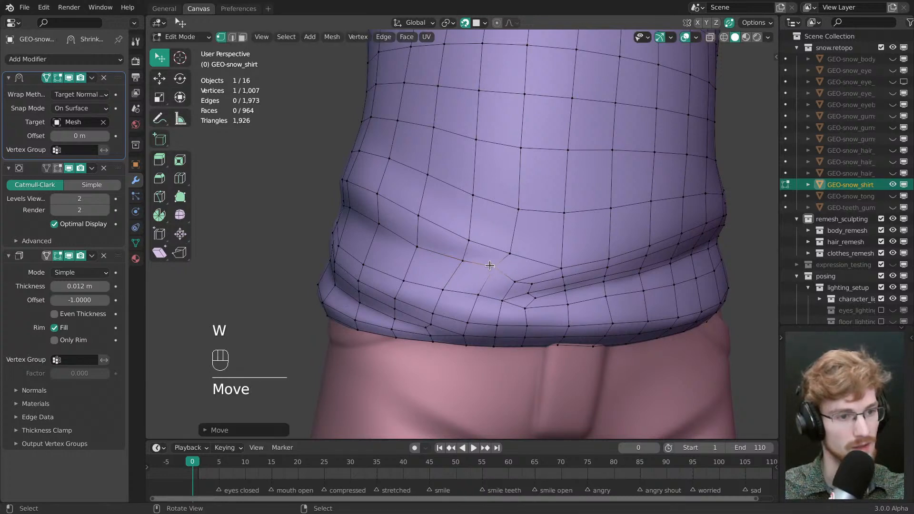
- Bevel the side fold's crease edges from the side seam to the front end with one segment
middle_drag(490, 265, 594, 262)
ctrl+click(596, 260)
key(ctrl+b)
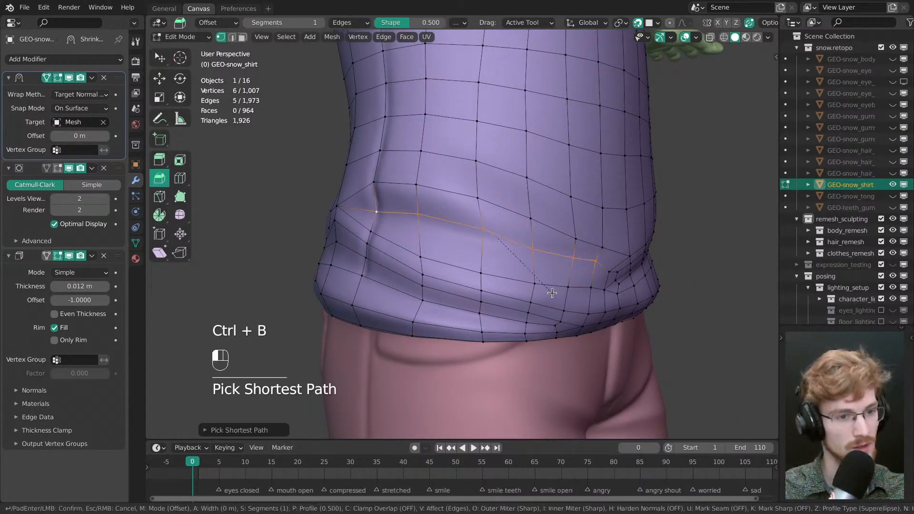
click(552, 293)
- Slide the bevel's extra vertex at the side seam end onto the fold's corner vertex to merge them
key(alt+a)
middle_drag(552, 293, 414, 229)
key(w)
click(412, 225)
key(g)
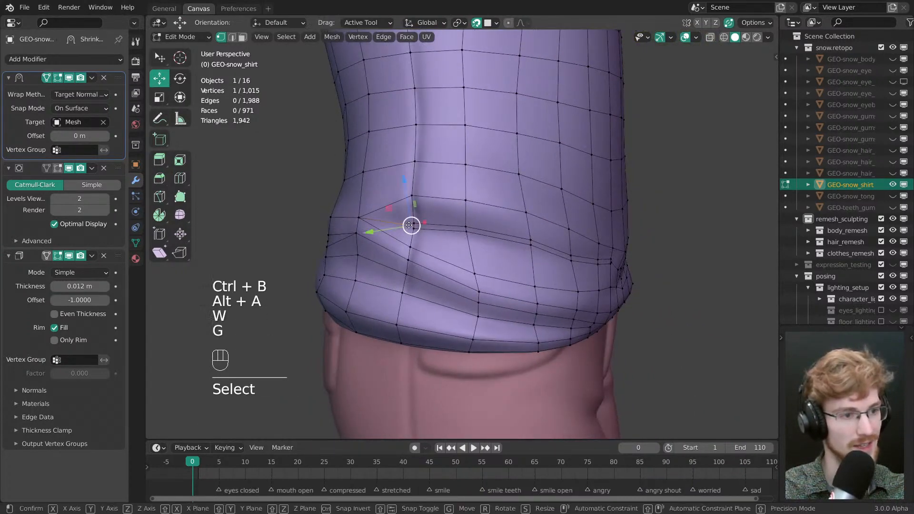
key(g)
click(358, 217)
key(alt+a)
- Slide the extra vertex at the bevel's front end onto the neighbouring fold vertex to merge them
middle_drag(580, 249, 418, 200)
click(517, 240)
key(g)
key(g)
click(453, 217)
key(alt+a)
- Reposition the vertices where the side fold's bevelled strip ends at the front of the shirt
key(w)
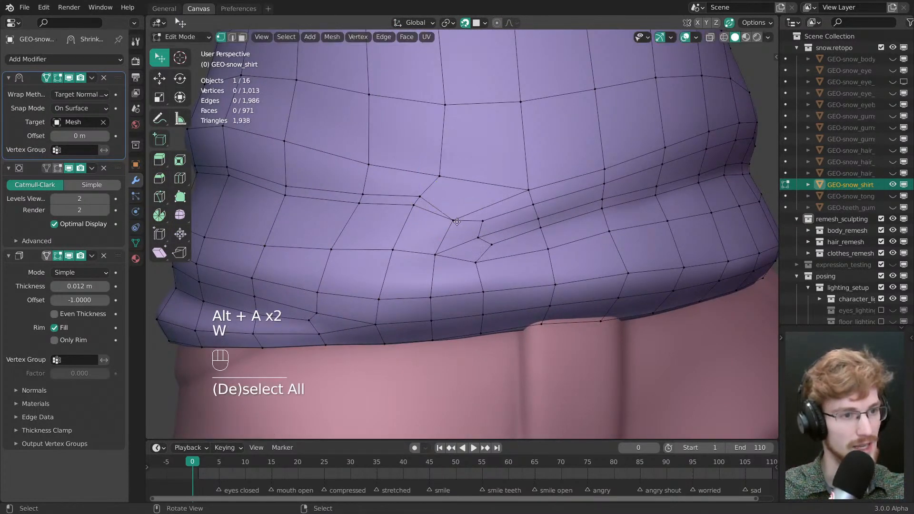
drag(457, 222, 462, 214)
middle_drag(463, 213, 511, 271)
drag(511, 273, 512, 274)
drag(508, 280, 510, 282)
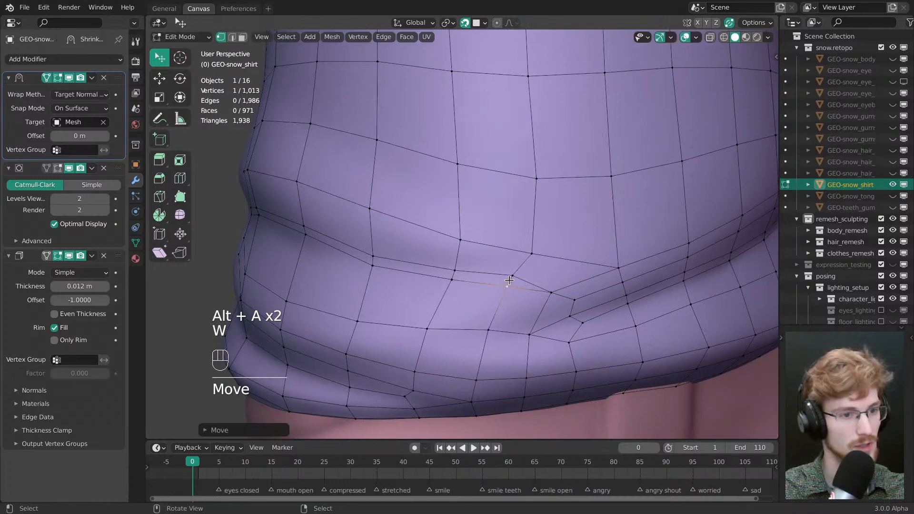
middle_drag(509, 280, 476, 271)
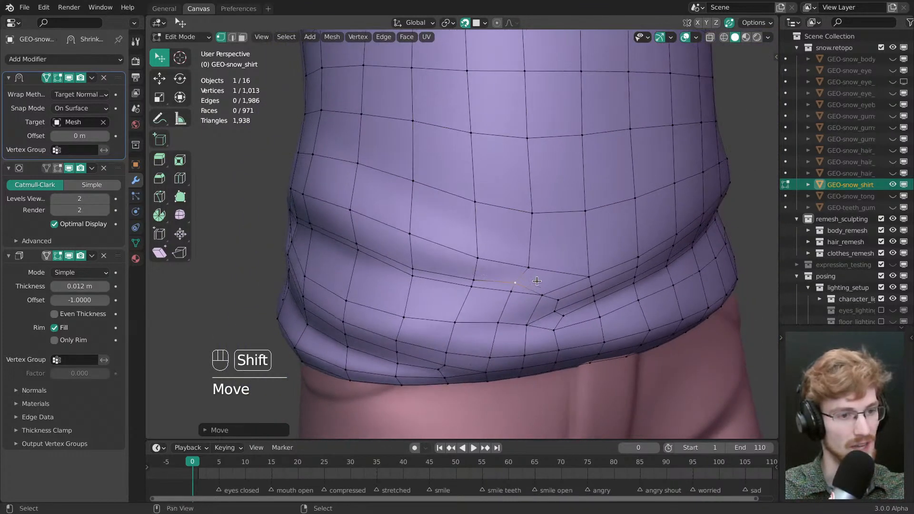
- Adjust the vertices along the front part of the bevelled side strip to smooth its course
shift+middle_drag(537, 281, 490, 218)
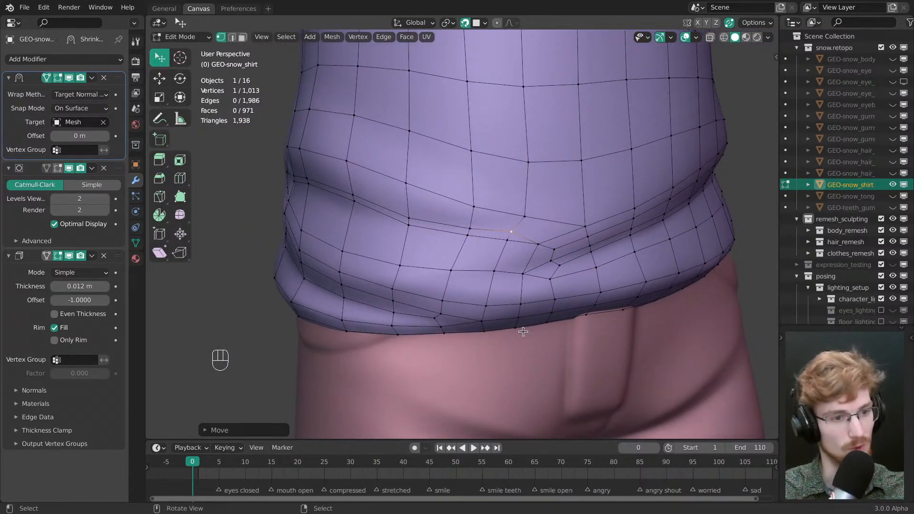
middle_drag(523, 332, 529, 305)
key(alt+a)
middle_drag(536, 267, 550, 257)
drag(554, 250, 532, 240)
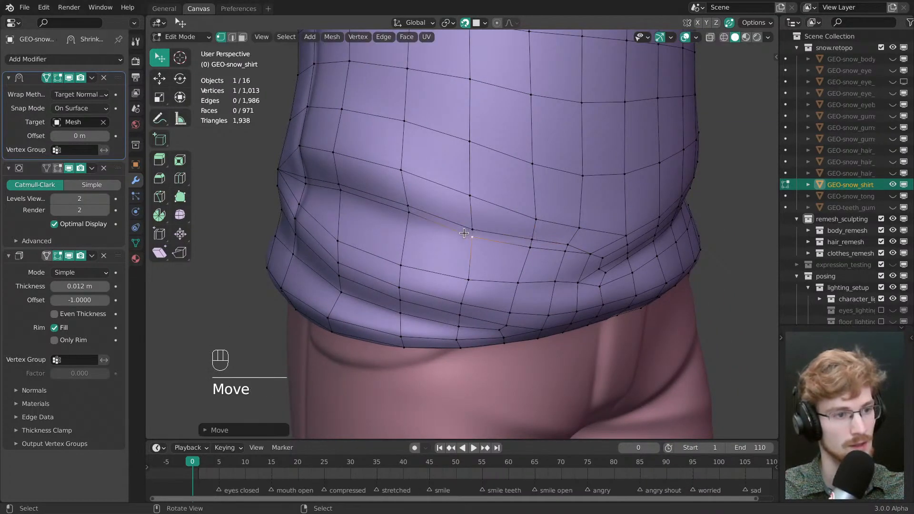
middle_drag(464, 234, 524, 220)
- Reposition the two vertex pairs in the middle of the bevelled side strip to follow the crease
click(560, 205)
shift+click(525, 221)
key(g)
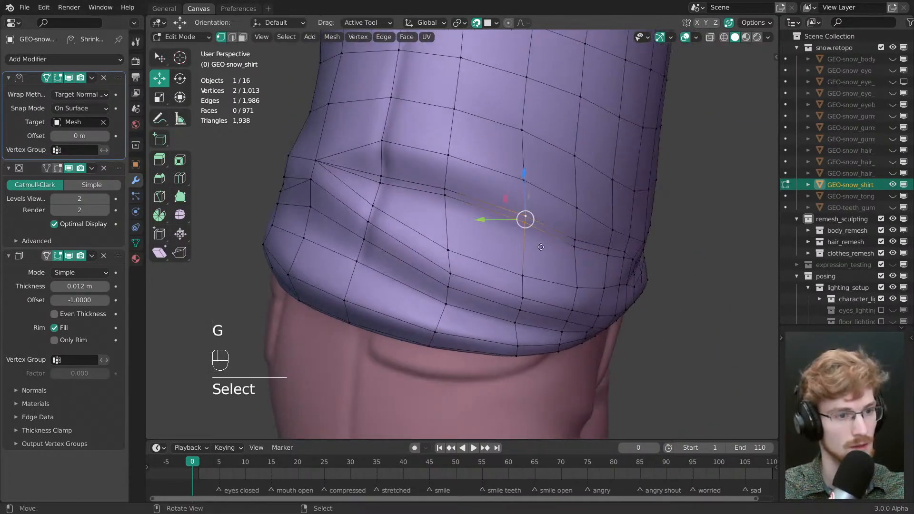
click(540, 254)
right_click(442, 188)
shift+right_click(445, 196)
key(g)
click(476, 243)
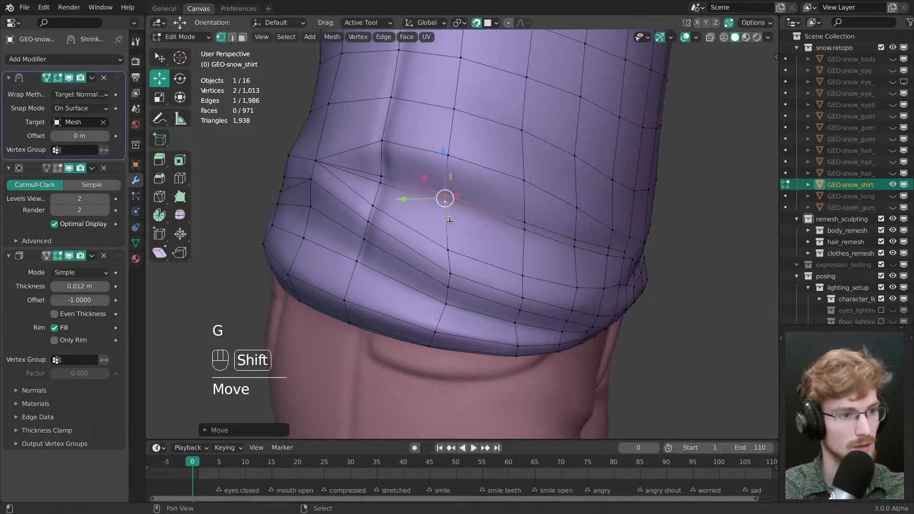
- Reposition the bevelled strip's vertex pair on the side seam, next to the fold's corner
shift+middle_drag(449, 221, 503, 289)
key(alt+a)
right_click(434, 241)
shift+right_click(433, 249)
key(g)
click(458, 255)
key(alt+a)
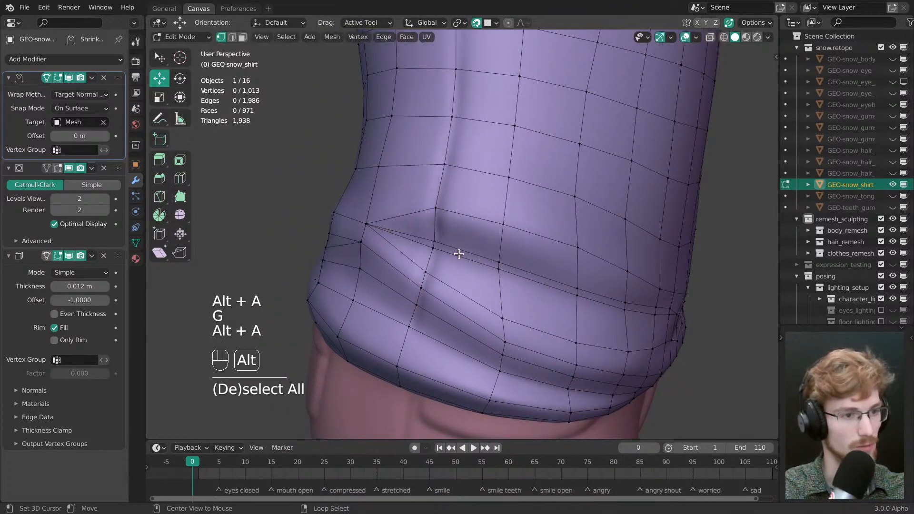
- Bevel the edge path above the side fold's crease, from the side seam to the front of the shirt
middle_drag(458, 254, 424, 240)
right_click(399, 212)
middle_drag(548, 234, 491, 235)
ctrl+right_click(527, 274)
key(ctrl+b)
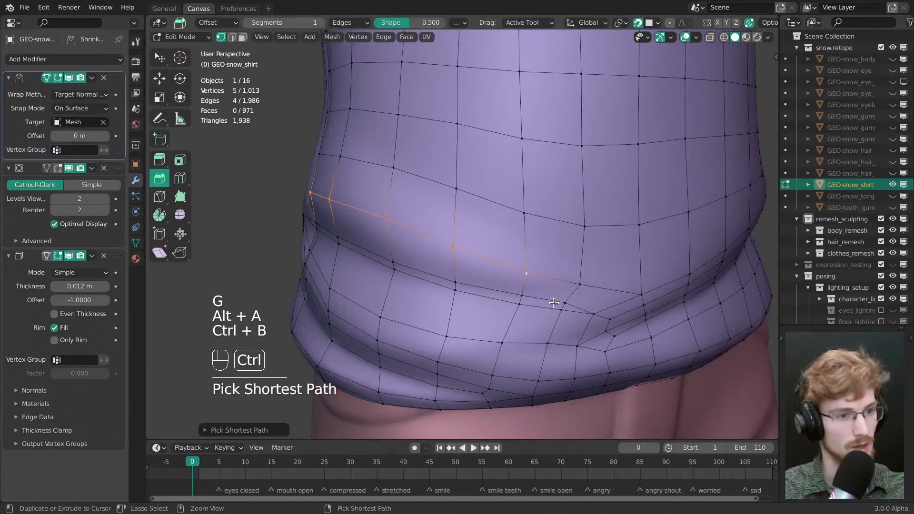
drag(554, 303, 548, 297)
key(alt+a)
key(ctrl+z)
key(ctrl+z)
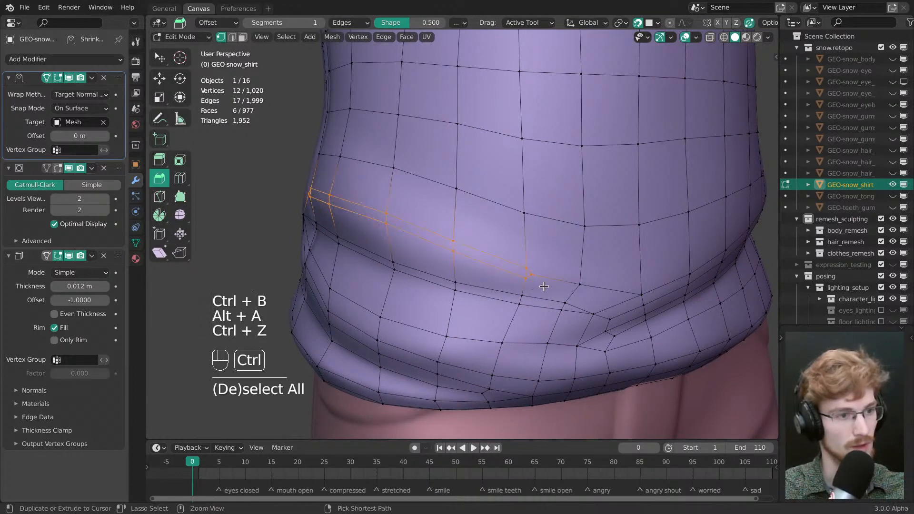
drag(559, 303, 559, 303)
- Slide the new bevel's end vertex at the side seam back into the fold's corner vertex, merging them
middle_drag(559, 304, 640, 250)
key(alt+a)
right_click(474, 198)
key(g)
key(g)
drag(474, 199, 359, 223)
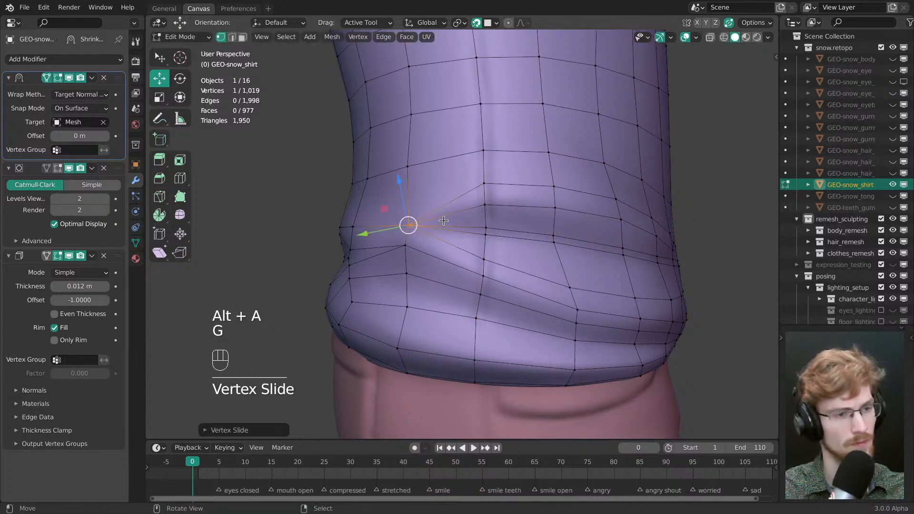
- Slide the new bevel's front end vertex onto its neighbour to close the strip's end
middle_drag(533, 247, 464, 258)
shift+middle_drag(465, 257, 489, 244)
click(449, 231)
key(g)
key(g)
click(491, 243)
key(alt+a)
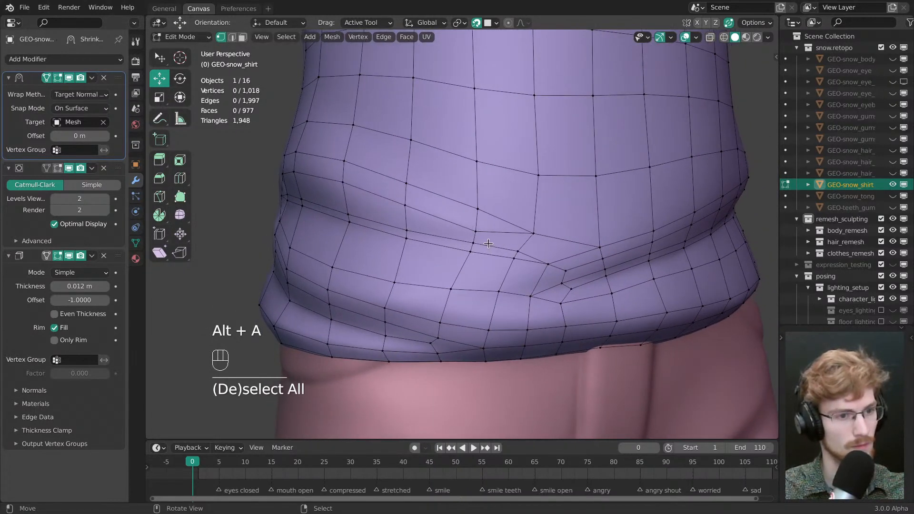
- Try to knife a cut from the upper strip's front end to the short edge beside the crease
key(k)
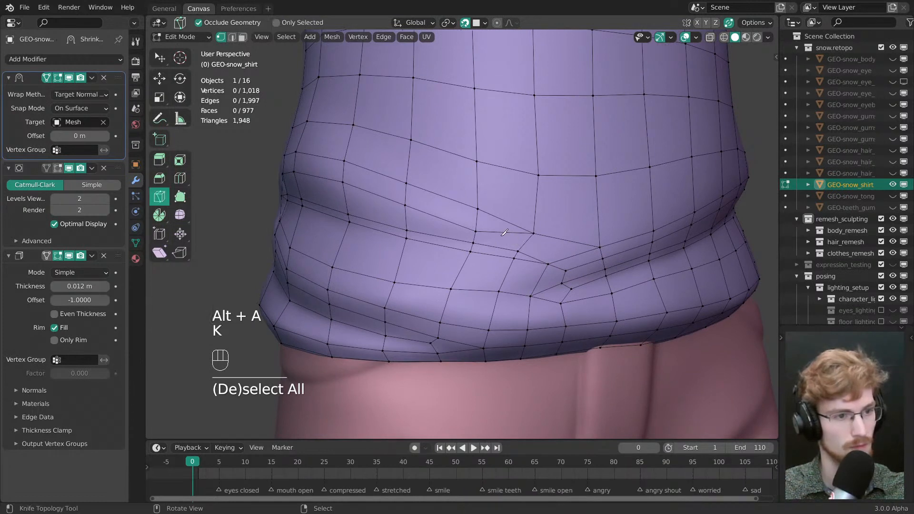
click(476, 232)
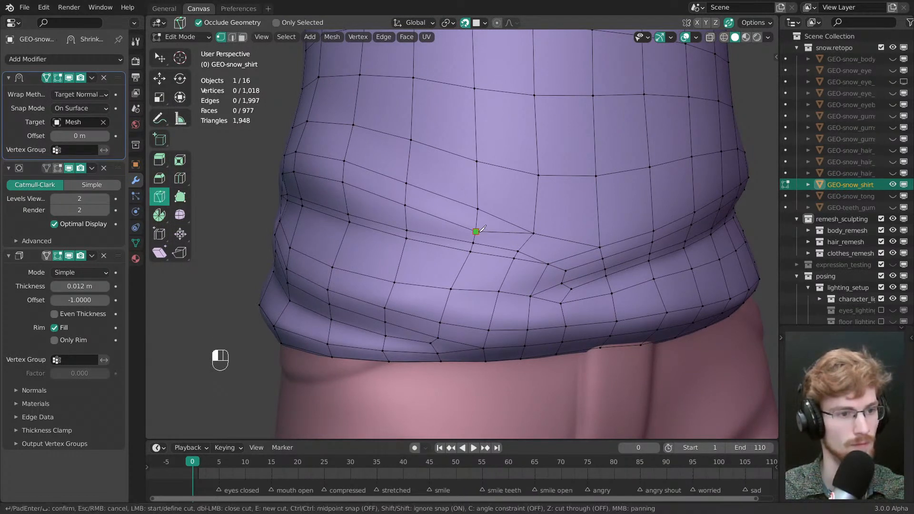
key(Return)
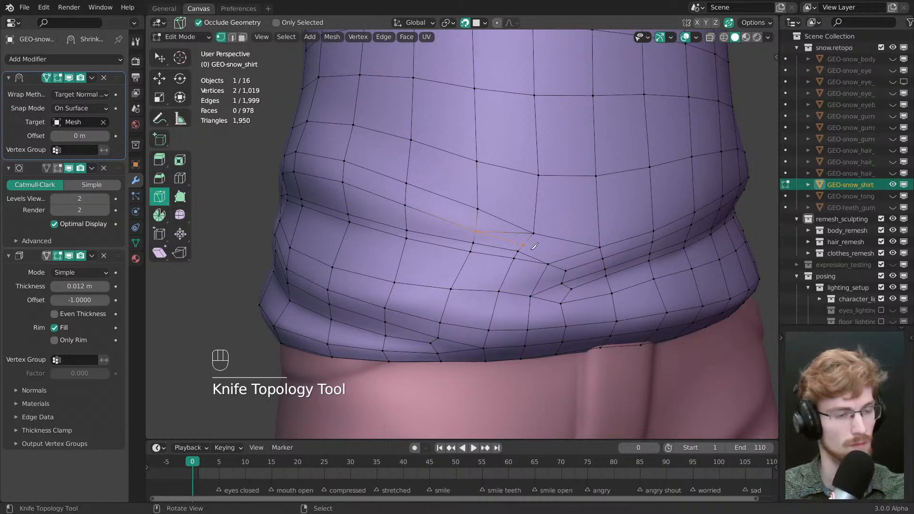
key(ctrl+z)
- Slide the vertices at the front end of the bevelled strips together so they merge into one shared vertex
click(477, 232)
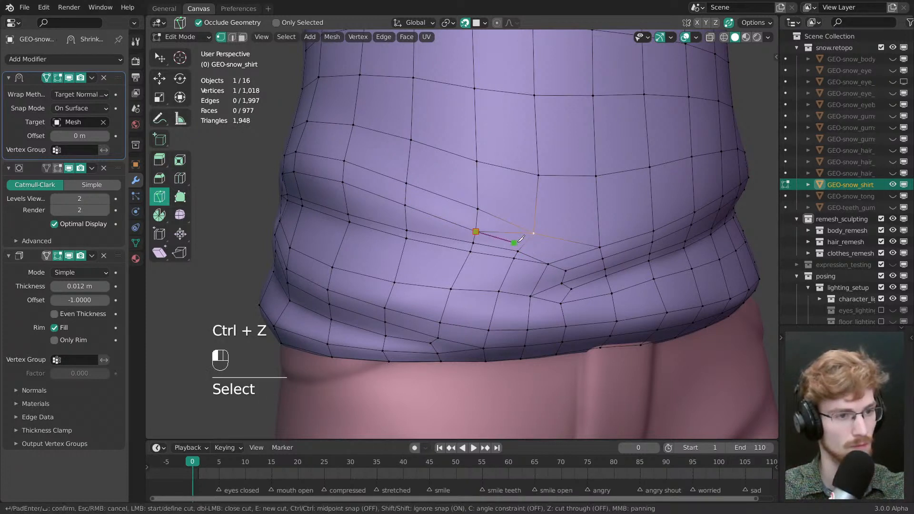
right_click(524, 245)
key(g)
mouse_move(533, 236)
mouse_down()
mouse_move(515, 265)
mouse_move(527, 248)
mouse_up()
key(g)
key(alt+a)
right_click(515, 257)
key(w)
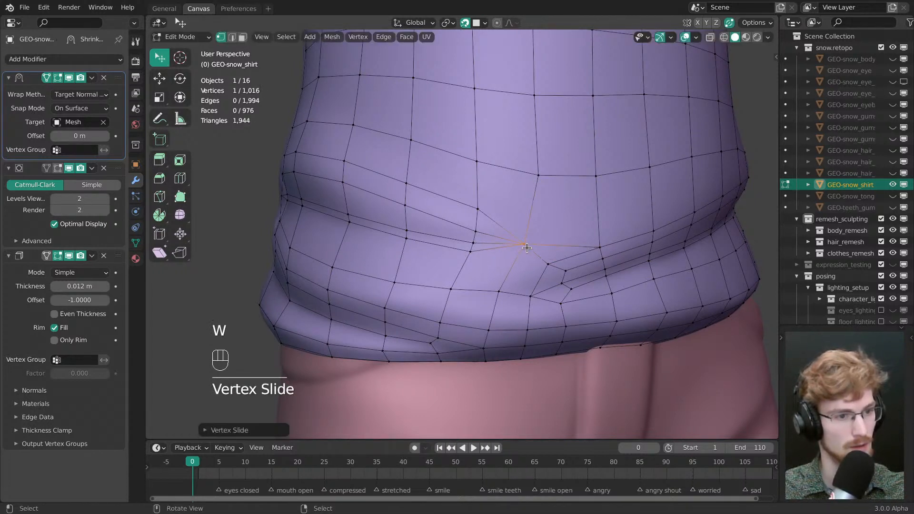
- Try to join the small triangle at the strips' front end with its neighbouring face
key(alt+a)
key(3)
shift+click(482, 247)
key(f)
key(alt+a)
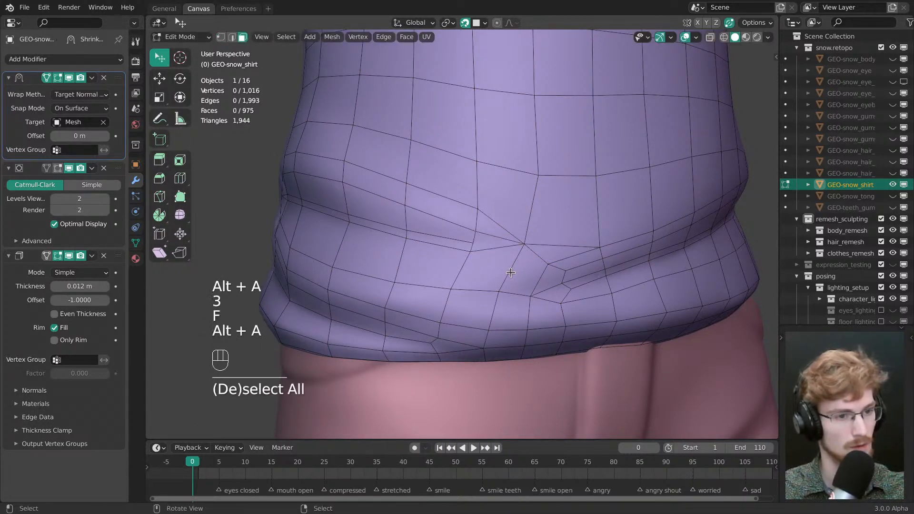
key(ctrl+z)
key(ctrl+z)
- Dissolve an edge of the small triangle at the strips' front end and reposition the adjoining end vertices
click(496, 240)
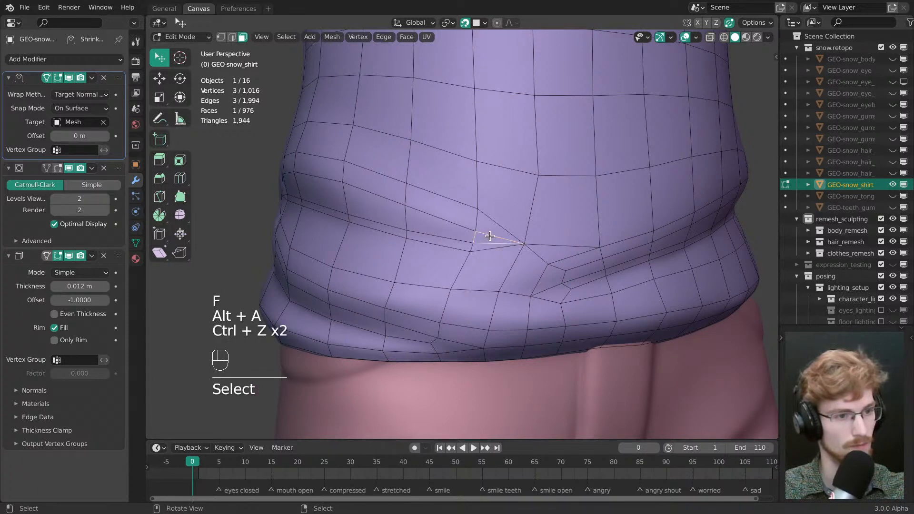
key(2)
key(ctrl+x)
key(1)
key(w)
click(476, 241)
key(alt+a)
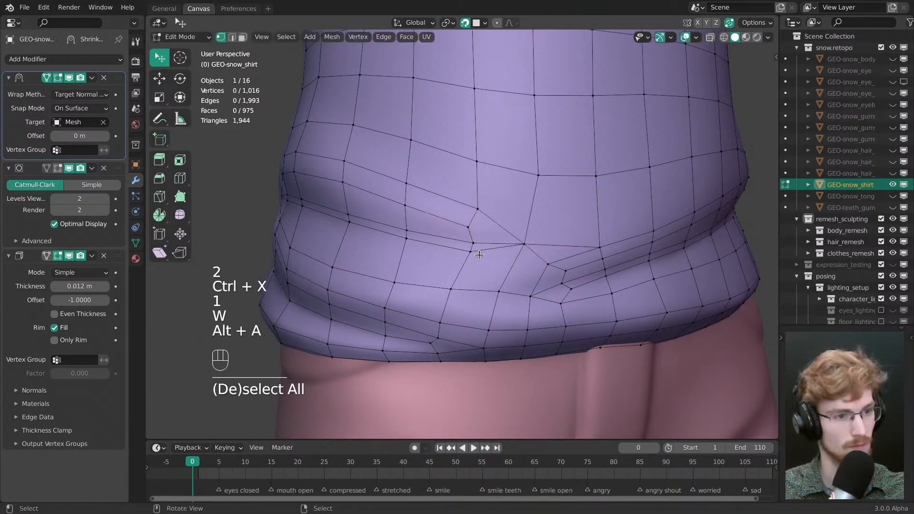
- Continue the lower strip's bottom edge across the neighbouring front face and dissolve the diagonal it replaces
shift+click(471, 252)
key(j)
key(alt+a)
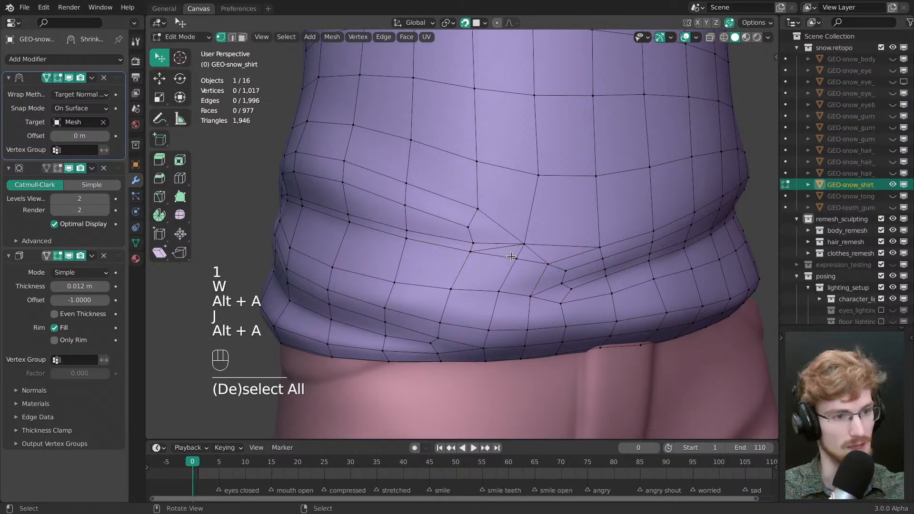
key(2)
key(ctrl+x)
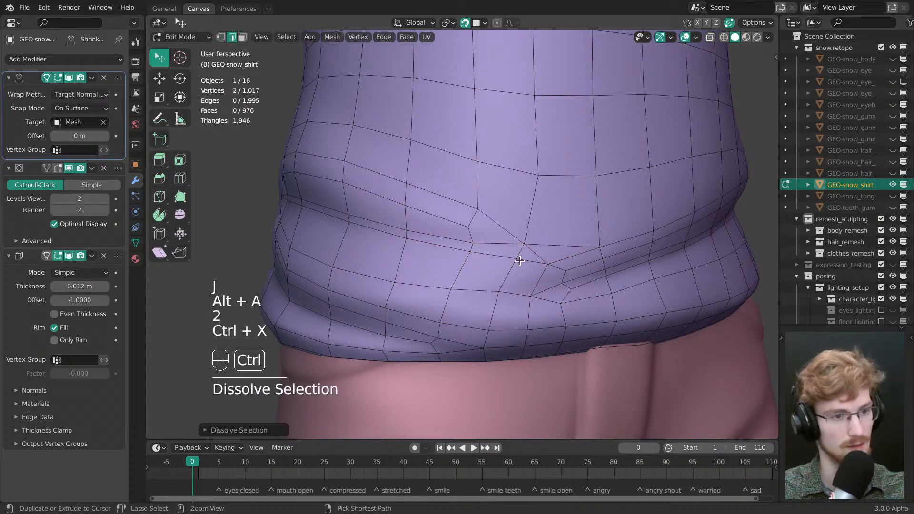
- Dissolve the remaining diagonal edge between the merged front vertex and the central crease
ctrl+click(524, 261)
key(ctrl+x)
key(ctrl+z)
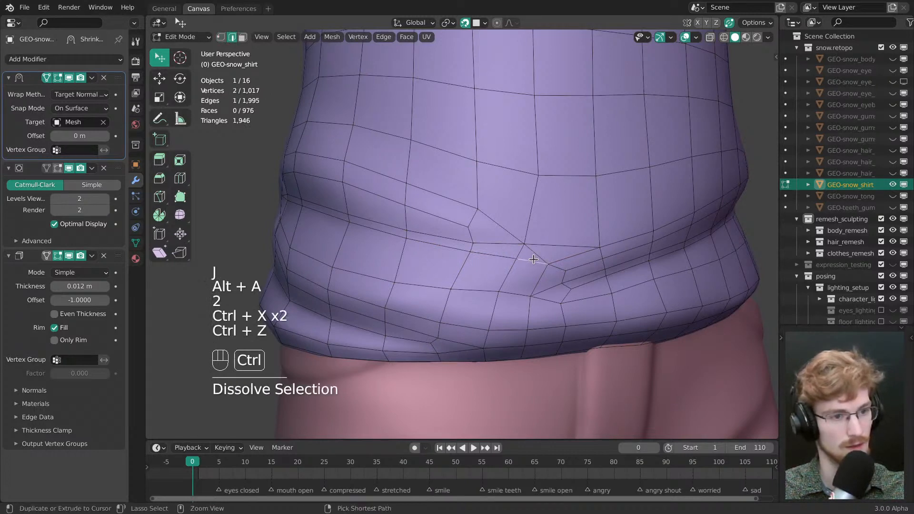
key(ctrl+x)
mouse_move(531, 262)
middle_down()
mouse_move(536, 271)
mouse_move(523, 271)
middle_up()
key(alt+a)
key(1)
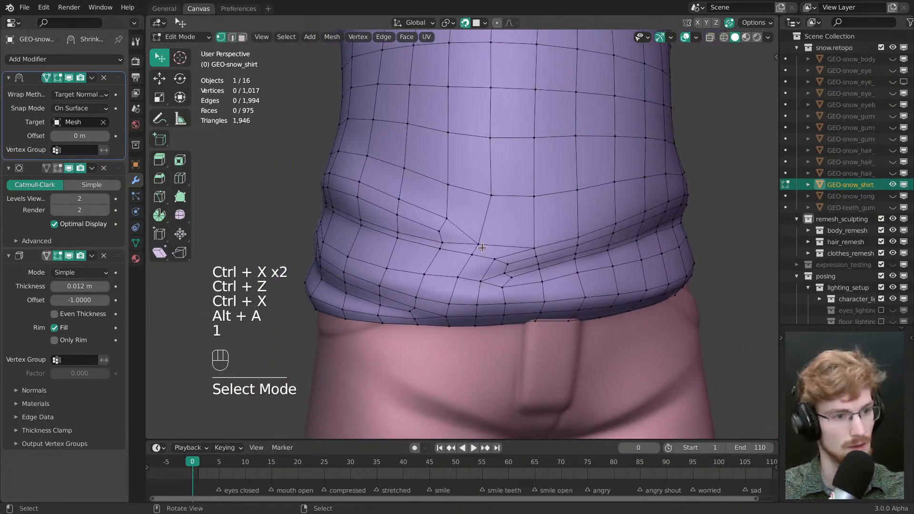
- Reposition the vertices at the lower strip's front end to smooth the transition into the surrounding faces
key(w)
drag(480, 245, 476, 245)
middle_drag(463, 241, 527, 275)
key(Tab)
key(Tab)
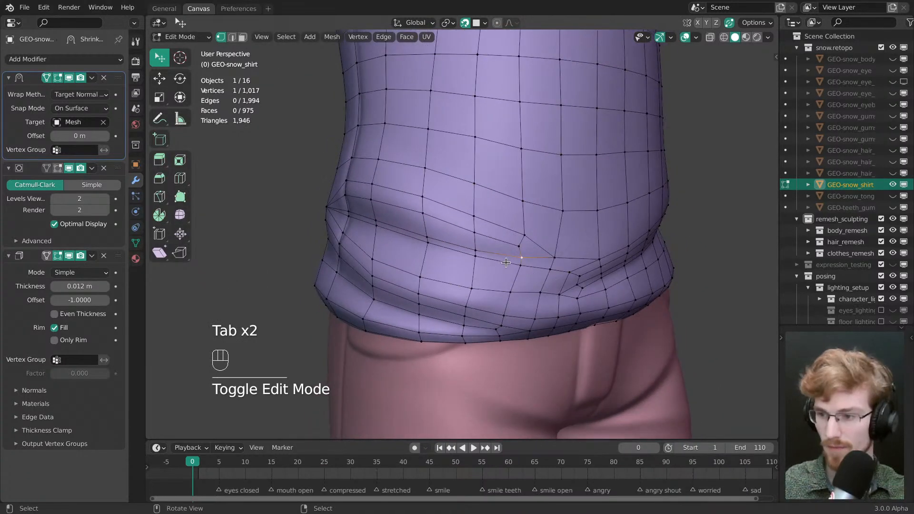
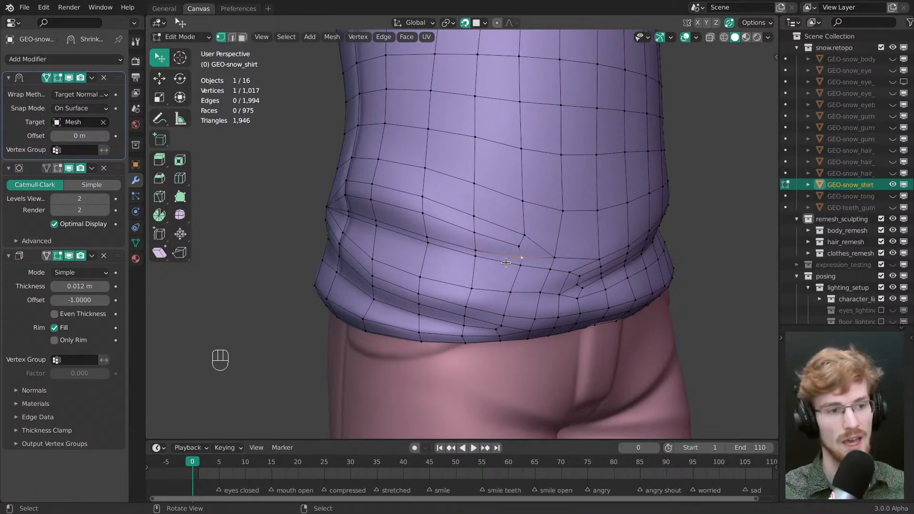
middle_drag(425, 267, 481, 243)
key(w)
drag(548, 240, 546, 237)
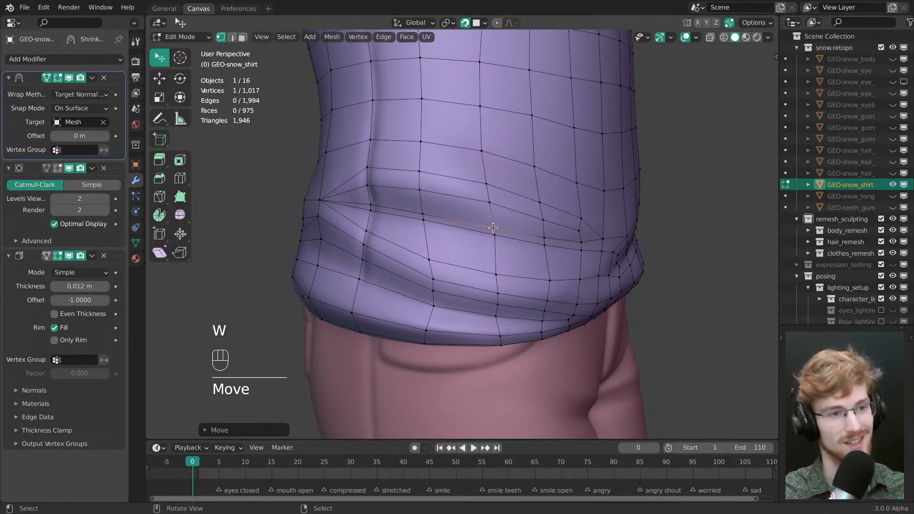
- Dissolve the edge that runs from the side fold's corner vertex to the lower vertex of the new bevel
mouse_move(493, 228)
middle_down()
mouse_move(490, 260)
mouse_move(484, 242)
middle_up()
key(alt+a)
key(2)
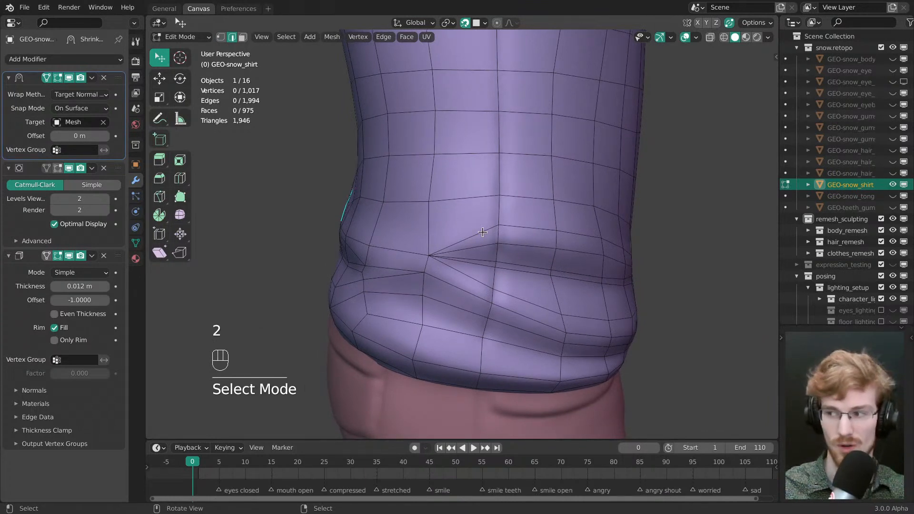
shift+middle_drag(485, 266, 487, 234)
key(alt+a)
click(449, 218)
key(ctrl+x)
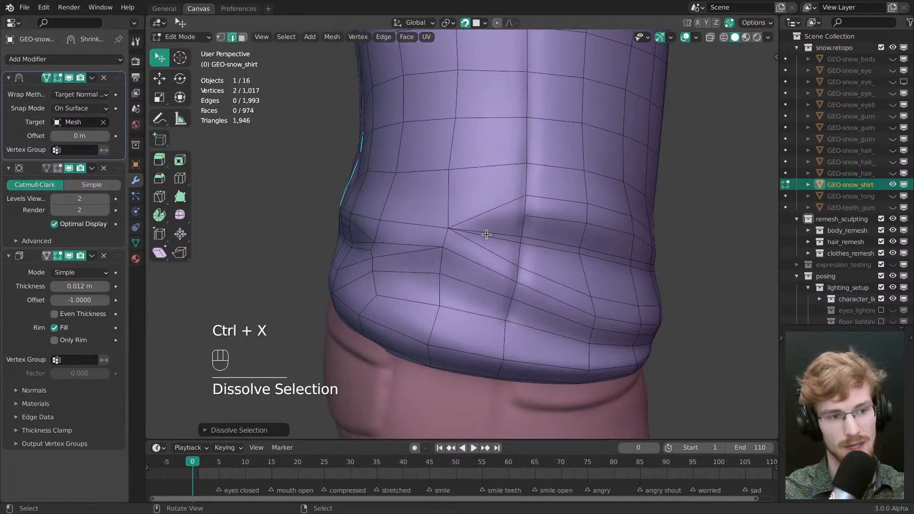
- Reposition the new bevel's vertex pair on the side seam, next to the fold's corner
key(1)
key(w)
drag(526, 217, 527, 215)
drag(526, 196, 527, 216)
key(alt+a)
middle_drag(531, 245, 528, 257)
- Cut an edge from the seam vertex under the fold to just below its corner and dissolve the old diagonal
key(k)
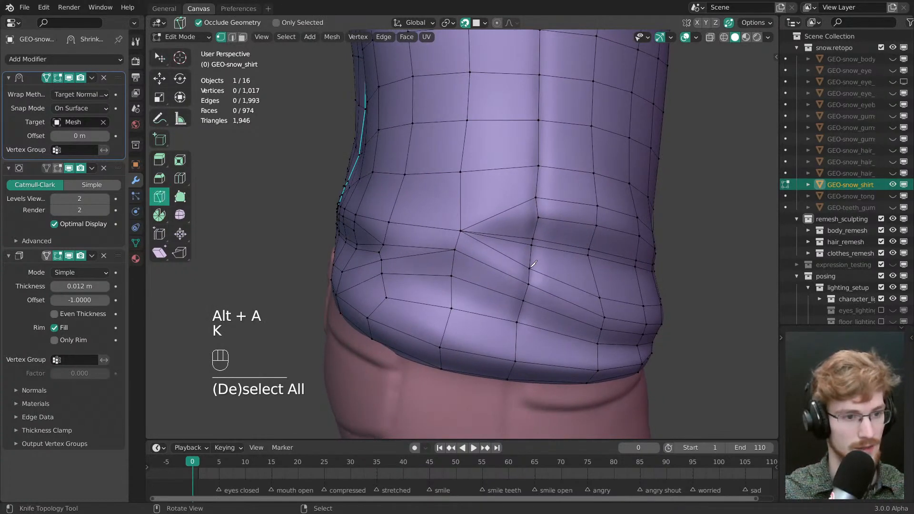
click(530, 269)
click(460, 236)
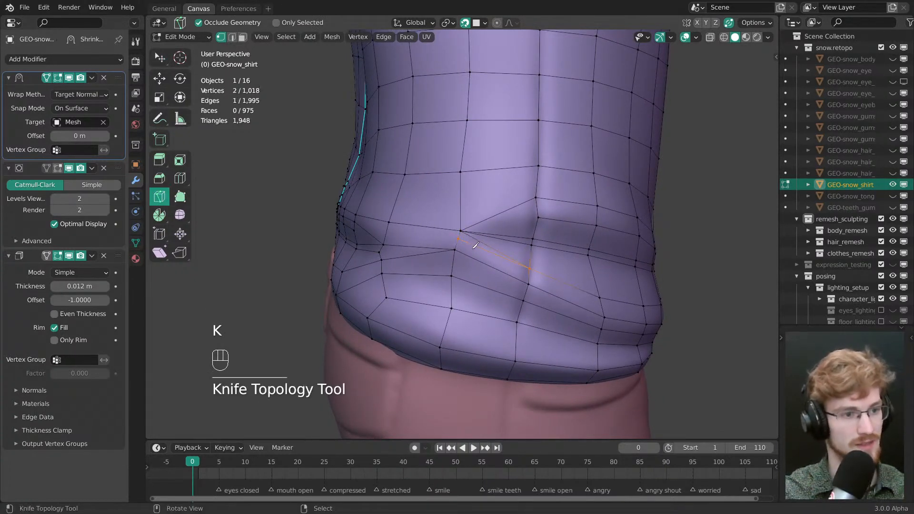
key(2)
key(ctrl+x)
- Cut the crease strip's lower edge to just below the fold's corner and dissolve the edge it replaces
click(533, 246)
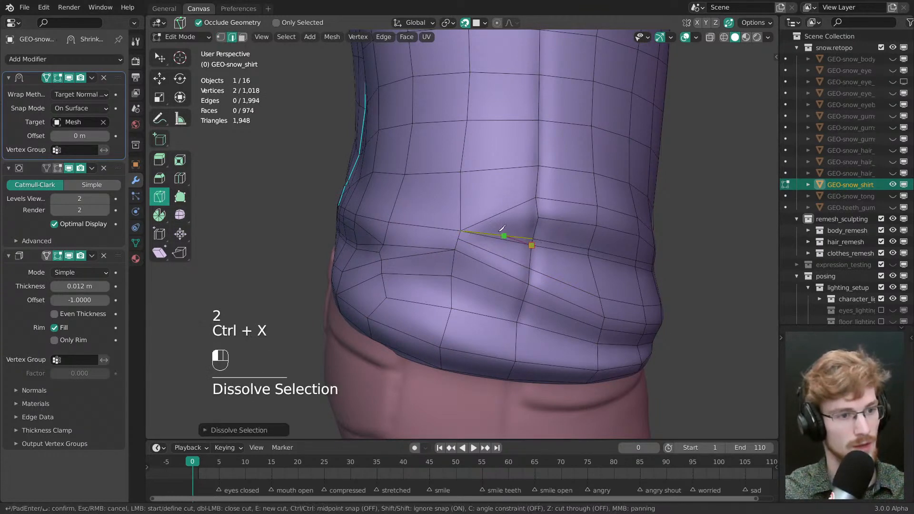
click(460, 236)
key(2)
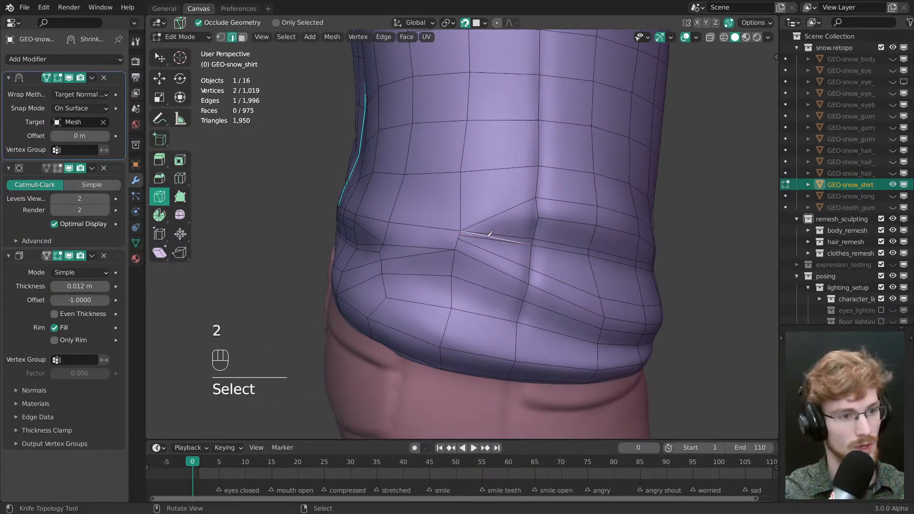
key(ctrl+x)
middle_drag(465, 237, 501, 245)
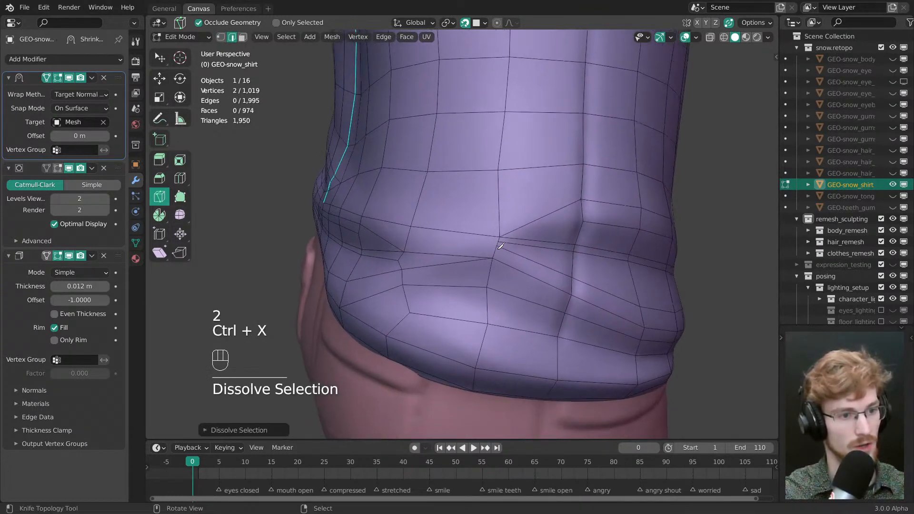
- Cut an edge from below the side fold's corner towards the back and reposition the corner's vertices
click(495, 246)
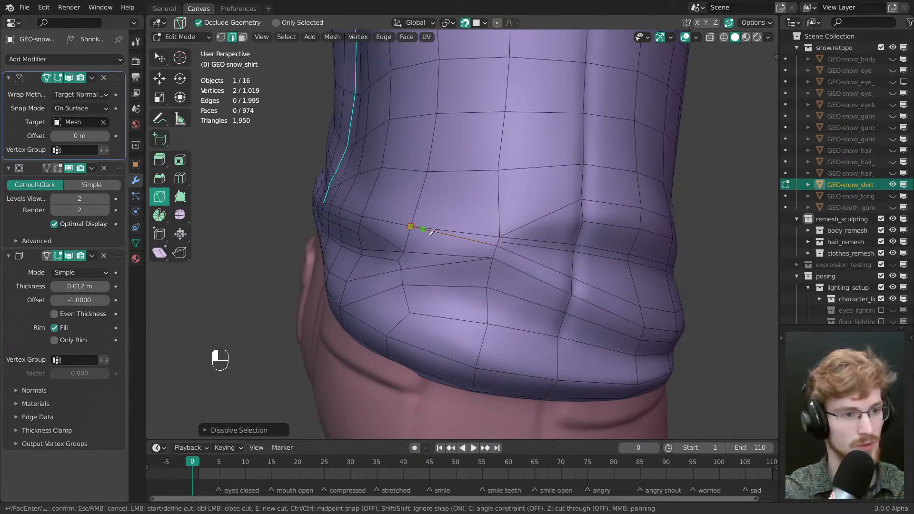
key(Return)
key(1)
key(w)
drag(499, 242, 502, 243)
drag(503, 234, 504, 224)
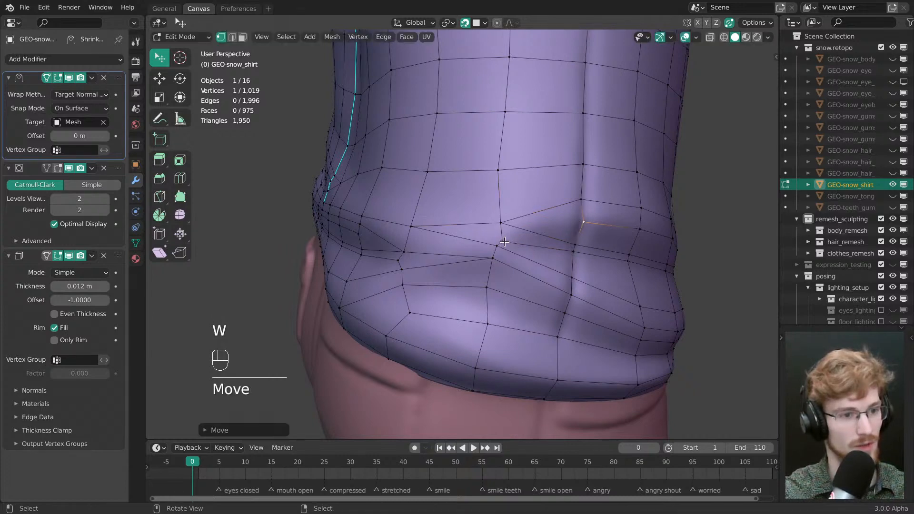
- Reposition the vertices beneath the side fold's corner to even out the faces towards the back
middle_drag(504, 242, 513, 266)
key(alt+a)
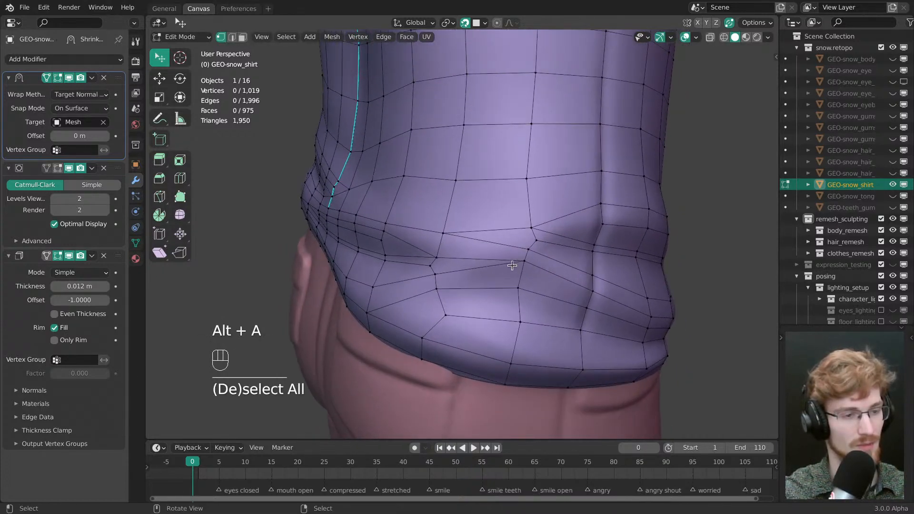
drag(513, 266, 514, 266)
middle_drag(514, 266, 471, 248)
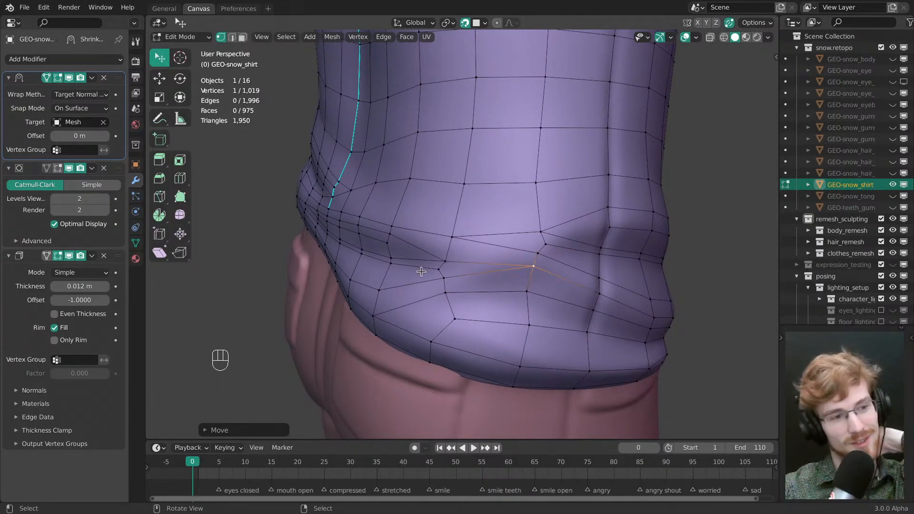
middle_drag(444, 266, 481, 280)
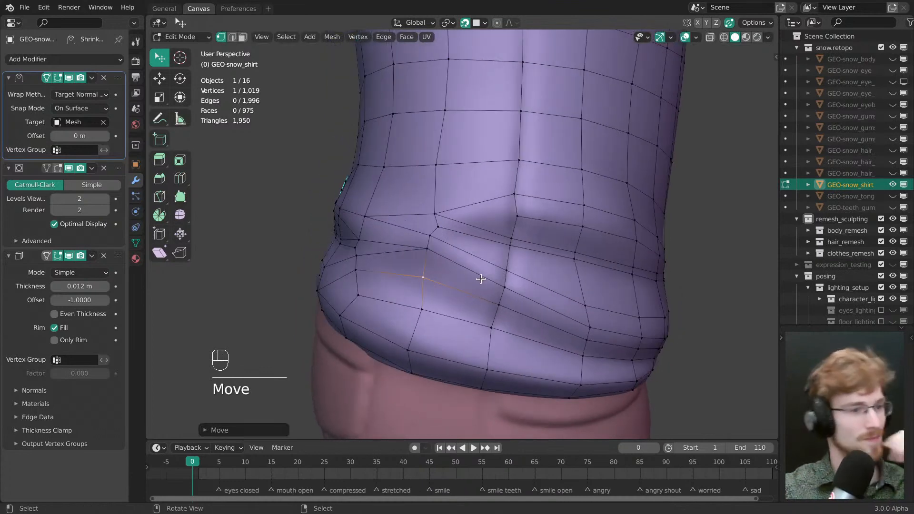
- Move the crease strip's vertex on the side seam to follow the fold
middle_drag(445, 214, 405, 231)
click(414, 218)
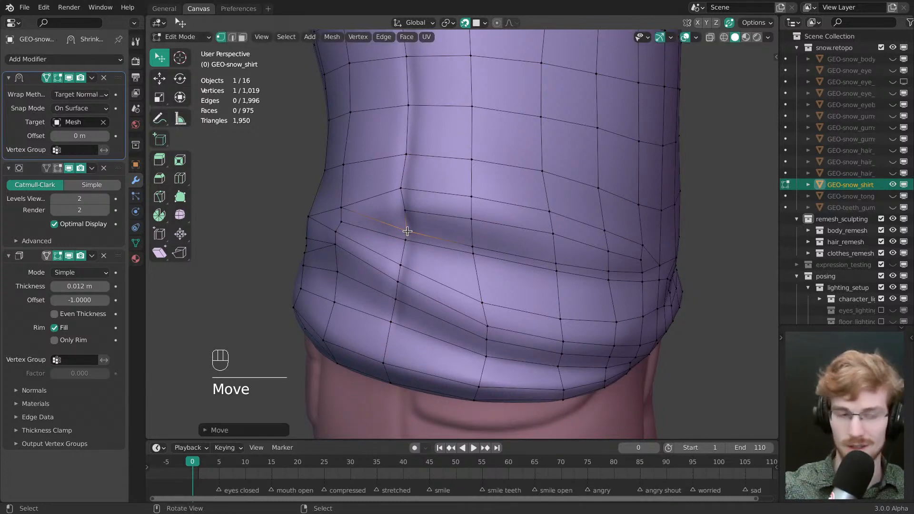
middle_drag(407, 231, 522, 237)
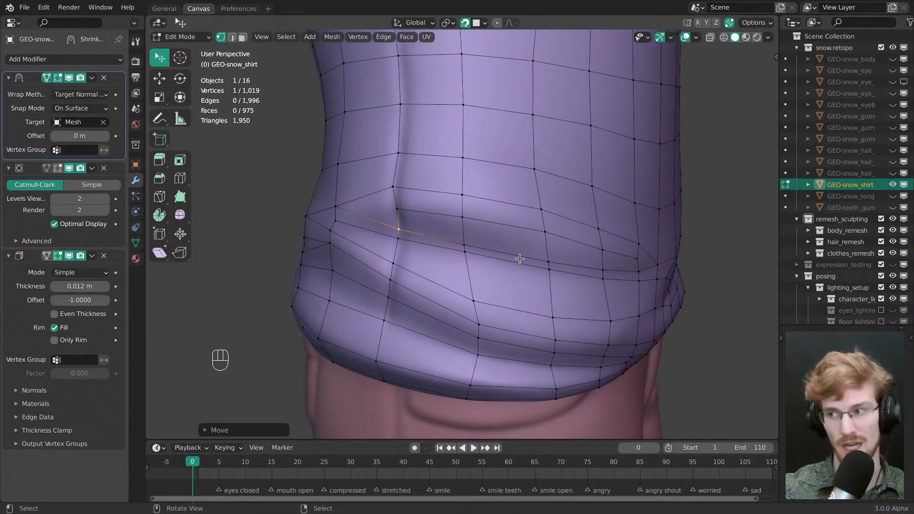
- Reposition the vertices above the strips' front end to even out the spacing of the front faces
mouse_move(477, 244)
middle_down()
mouse_move(481, 261)
mouse_move(487, 253)
mouse_move(473, 247)
middle_up()
key(alt+a)
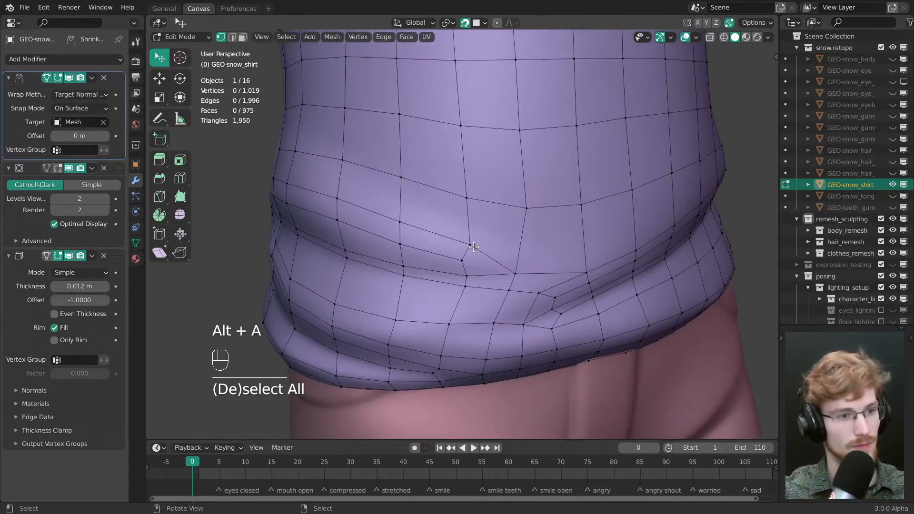
drag(472, 198, 524, 208)
middle_drag(523, 214, 493, 218)
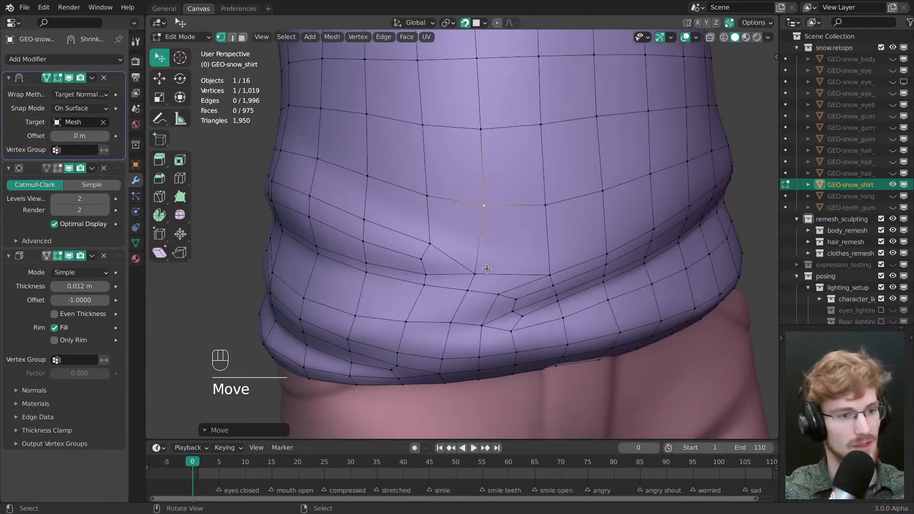
- Nudge the front vertex where the back fold's strip meets the edges above the front strips
drag(480, 275, 482, 271)
middle_drag(546, 210, 511, 229)
key(alt+a)
scroll(510, 229, up, 1)
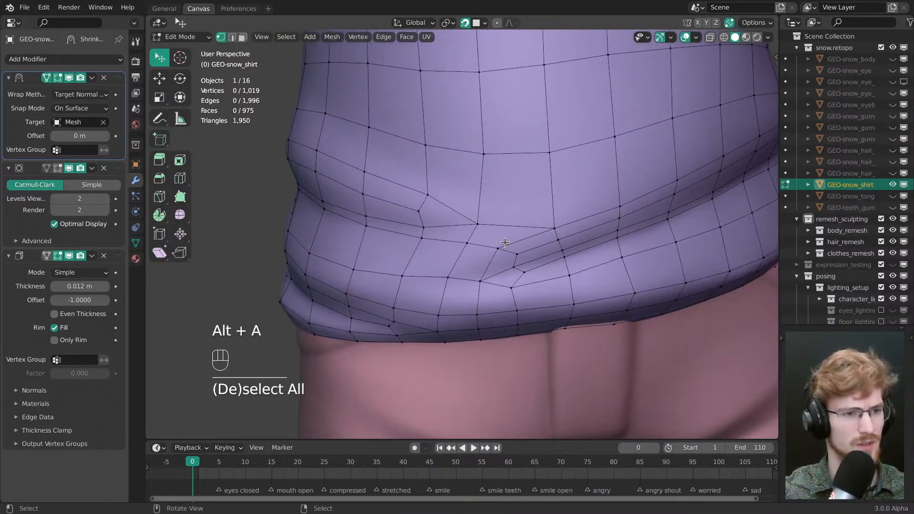
scroll(540, 275, down, 2)
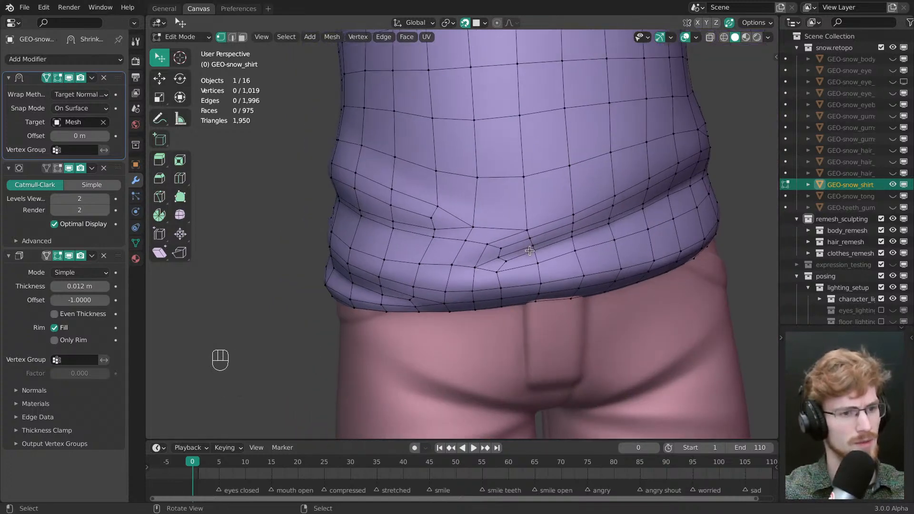
- Reposition the vertices at the end of the side fold's upper crease and on the neighbouring side seam
middle_drag(705, 250, 638, 247)
alt+middle_click(462, 209)
scroll(462, 209, up, 2)
middle_drag(462, 210, 522, 230)
key(Tab)
middle_drag(522, 230, 498, 248)
shift+middle_drag(419, 215, 537, 269)
key(Tab)
drag(482, 226, 488, 234)
drag(548, 203, 551, 206)
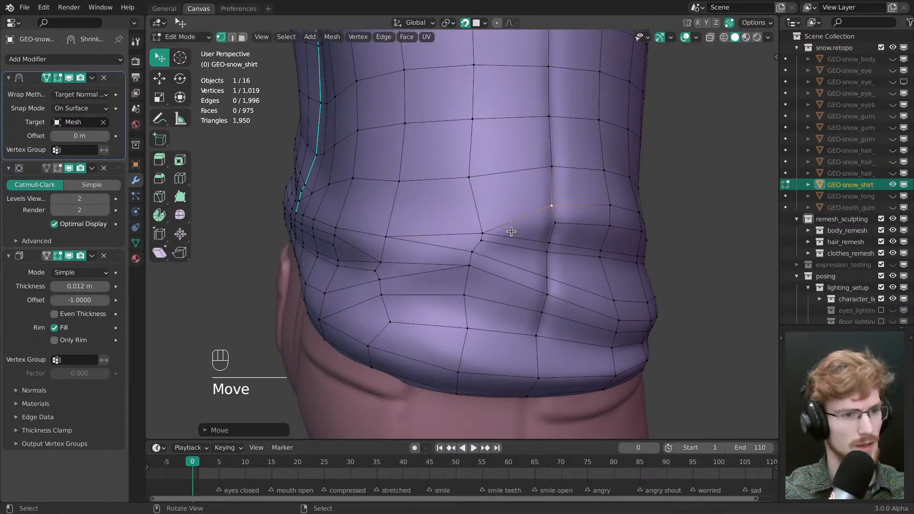
- Merge the three clustered vertices at the end of the side crease into one and reposition it
middle_drag(486, 242, 496, 271)
shift+click(468, 233)
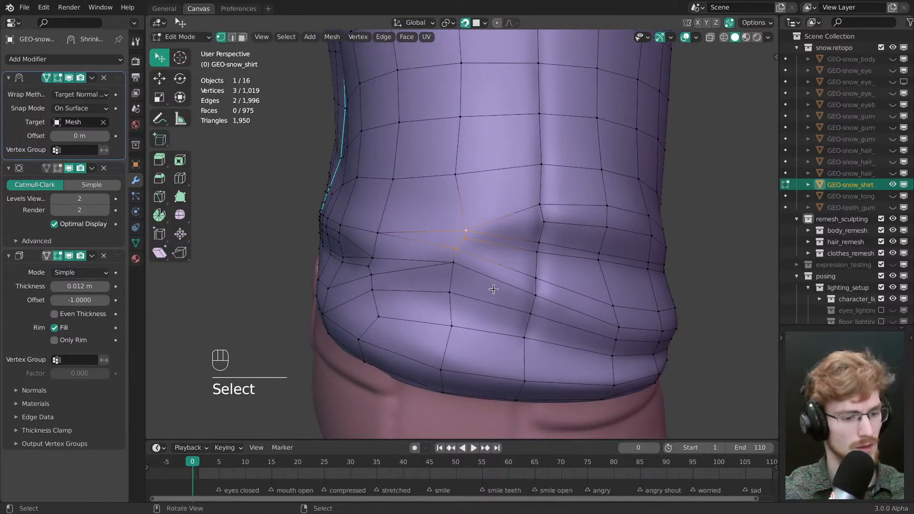
key(m)
click(496, 224)
key(alt+a)
drag(462, 239, 465, 242)
key(alt+a)
mouse_move(525, 259)
shift+middle_down()
mouse_move(492, 248)
mouse_move(515, 263)
mouse_move(507, 261)
mouse_move(508, 271)
mouse_move(524, 262)
shift+middle_up()
- Cut two edges from the side seam's crease vertices to the vertical edge above the merged vertex
key(k)
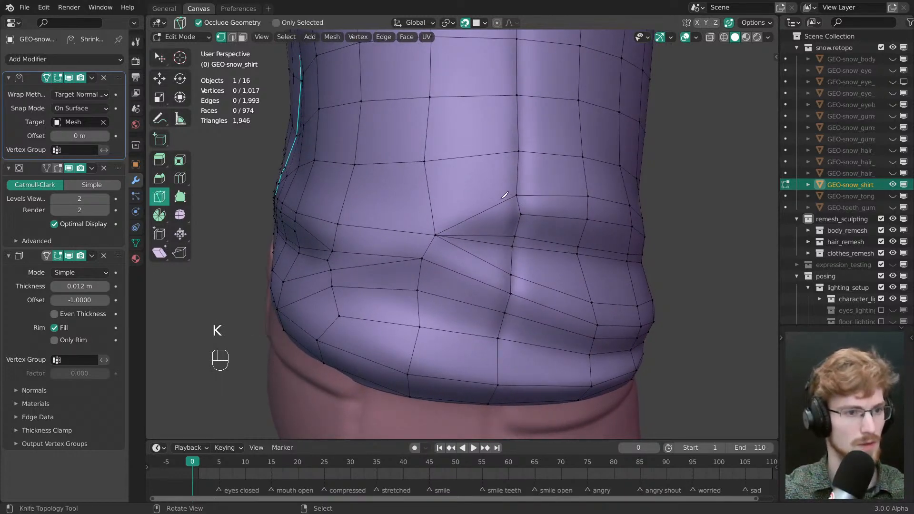
key(Return)
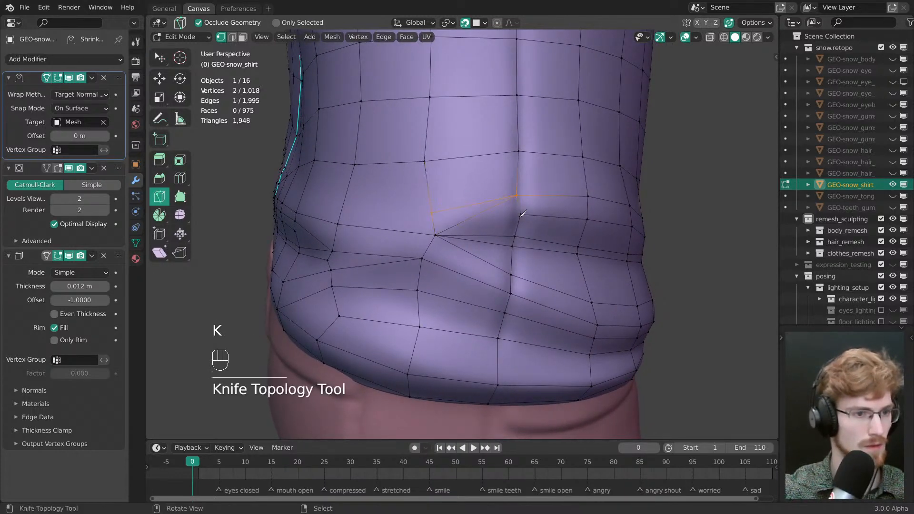
click(520, 215)
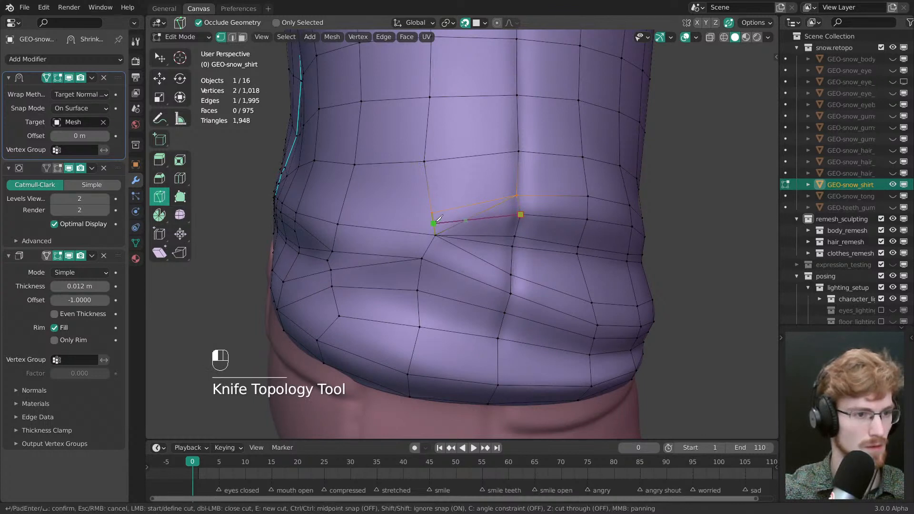
- Slide the cut's extra vertex onto its neighbour, dissolve the leftover edge and connect the crease end towards the back
key(g)
click(451, 222)
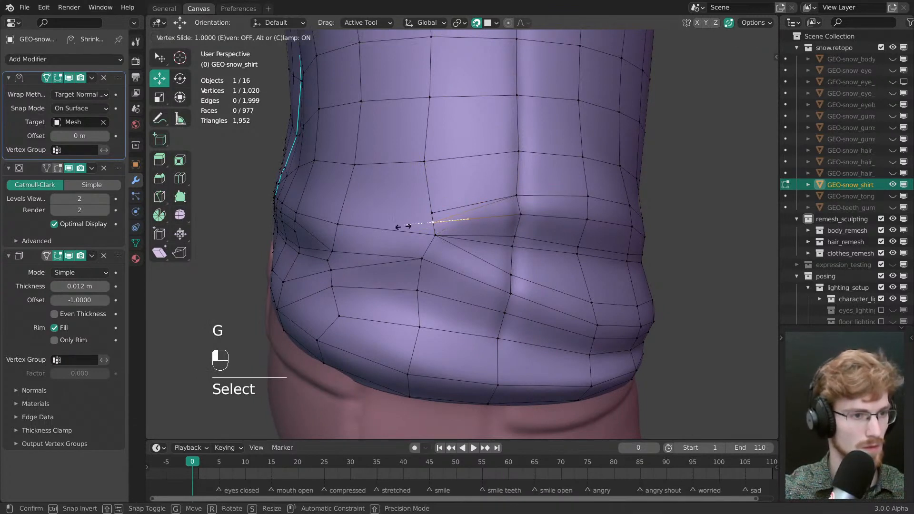
key(alt+a)
key(2)
middle_drag(440, 237, 450, 222)
key(1)
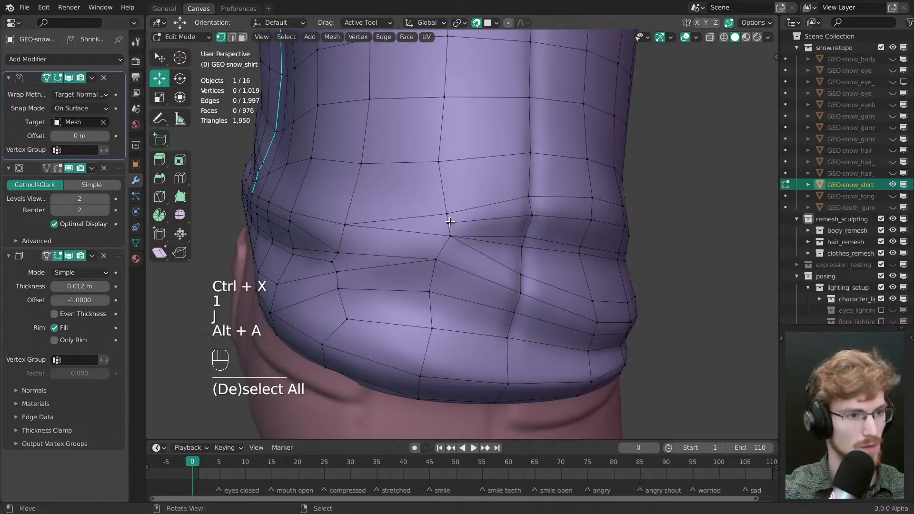
- Reposition the vertices on both sides of the side crease's end and dissolve the extra edge beside it
key(w)
drag(344, 225, 347, 228)
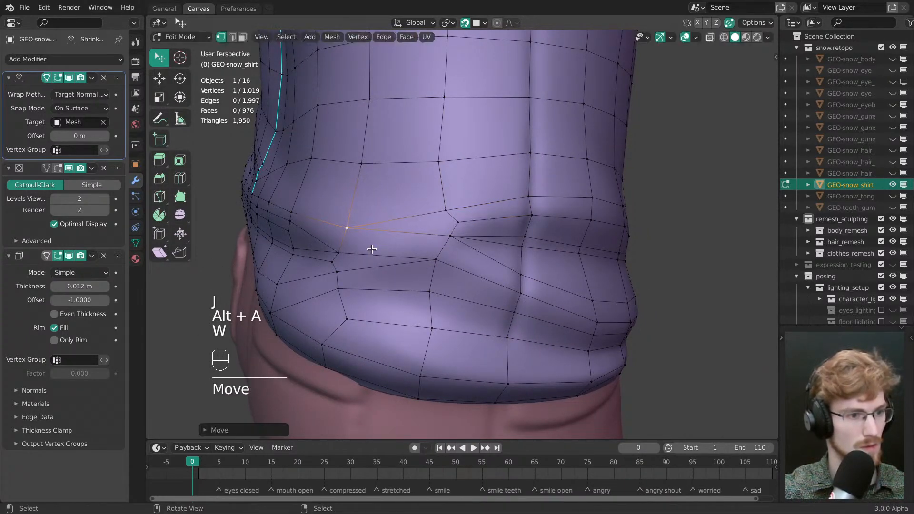
key(alt+a)
middle_drag(372, 249, 482, 251)
shift+click(484, 237)
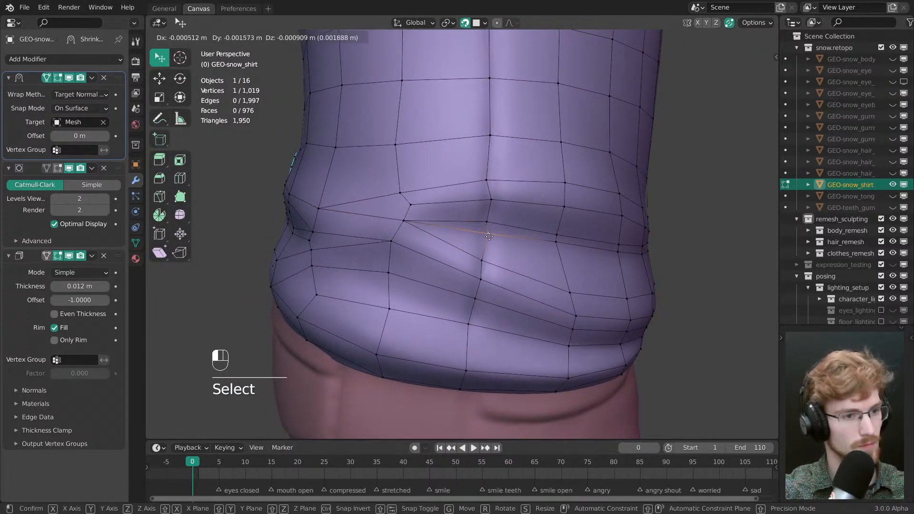
key(2)
key(ctrl+x)
- Move the corner vertex above the side crease's end and check the smoothed fold in Object Mode
key(Tab)
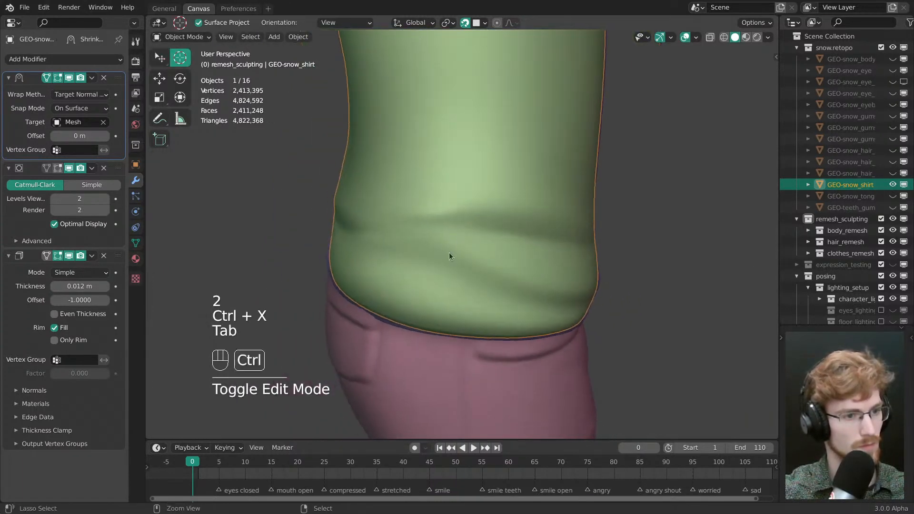
middle_drag(448, 255, 490, 247)
key(Tab)
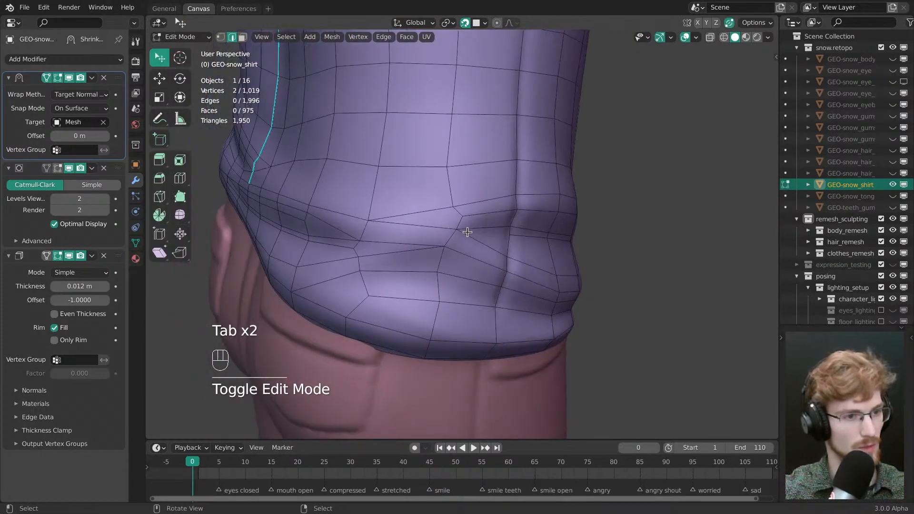
key(q)
drag(465, 216, 453, 204)
click(476, 208)
key(Tab)
mouse_move(459, 272)
middle_down()
mouse_move(510, 228)
mouse_move(451, 243)
mouse_move(498, 253)
mouse_move(495, 225)
mouse_move(465, 252)
mouse_move(488, 251)
middle_up()
key(alt+z)
click(451, 243)
key(Tab)
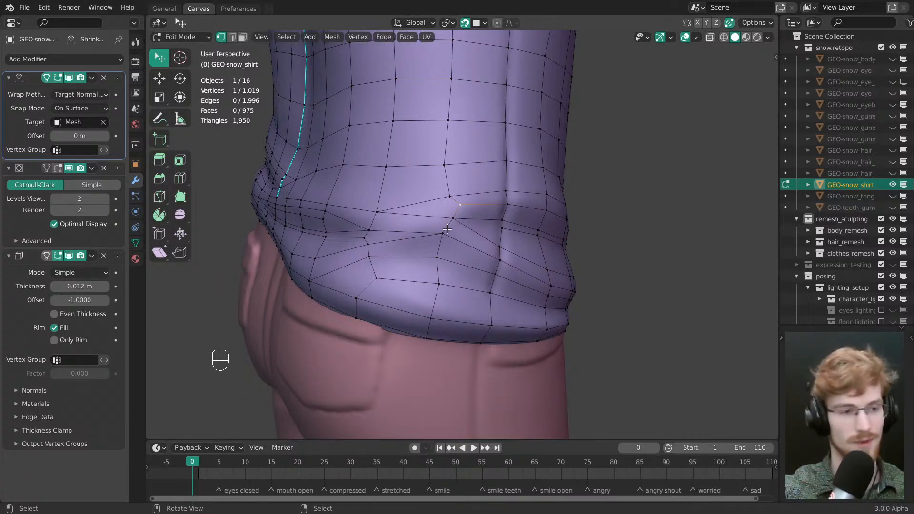
- Reposition the vertices between the side and back creases' ends and combine two adjoining faces into one
middle_drag(447, 229, 461, 244)
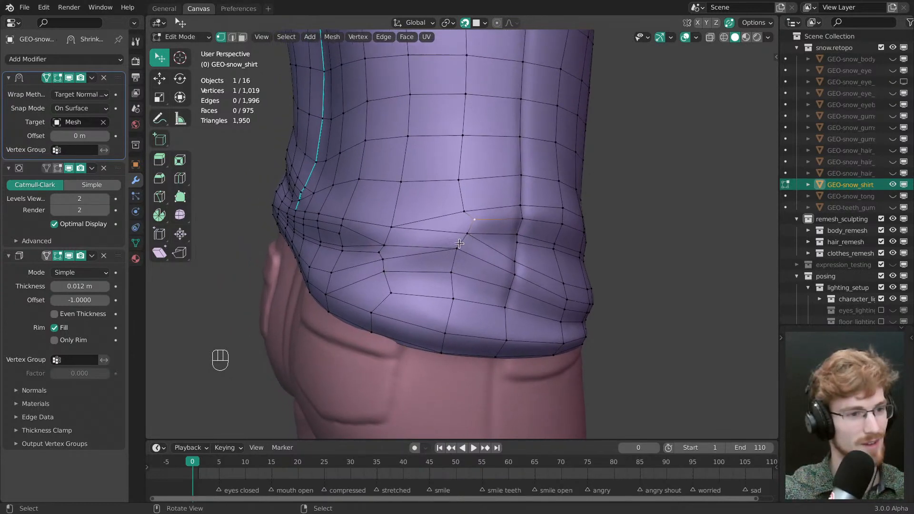
key(w)
drag(459, 246, 461, 249)
middle_drag(461, 249, 492, 253)
drag(419, 245, 422, 242)
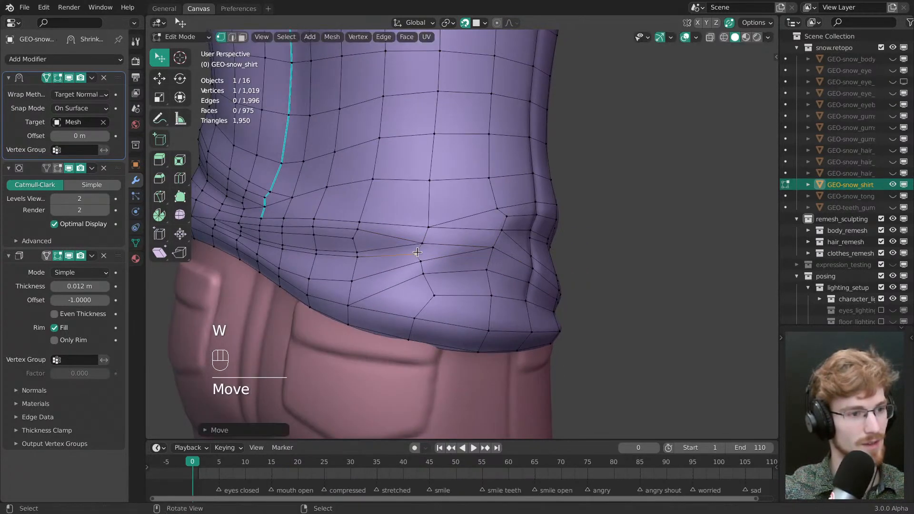
middle_drag(422, 243, 452, 235)
key(alt+a)
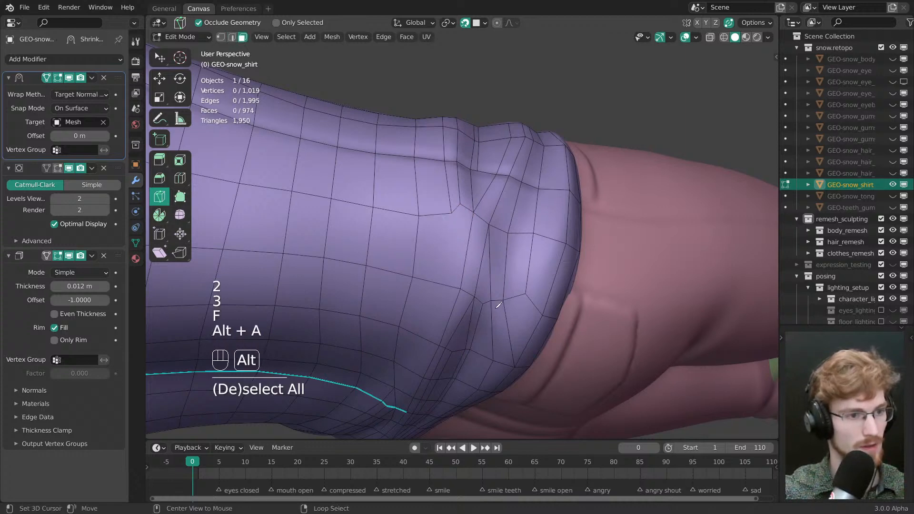
- Raise the vertex at the corner above the side crease's end
middle_drag(499, 304, 477, 258)
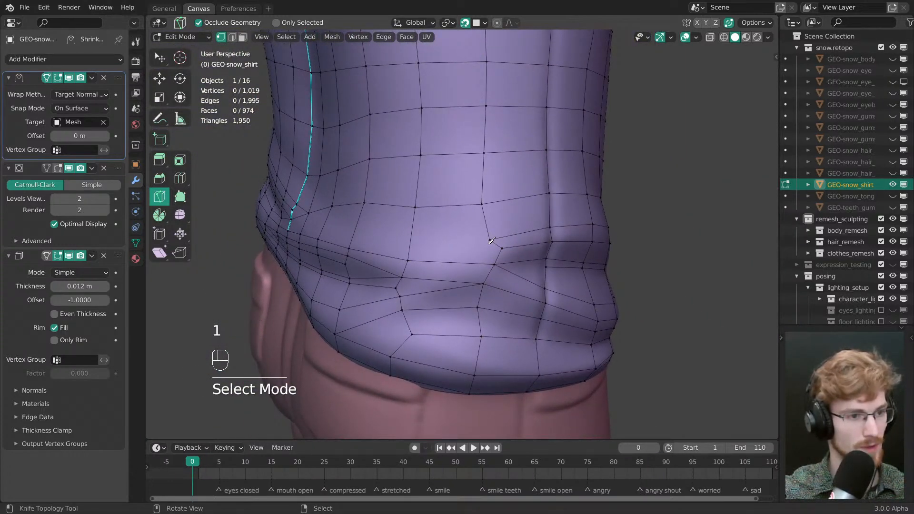
click(492, 241)
key(g)
click(500, 245)
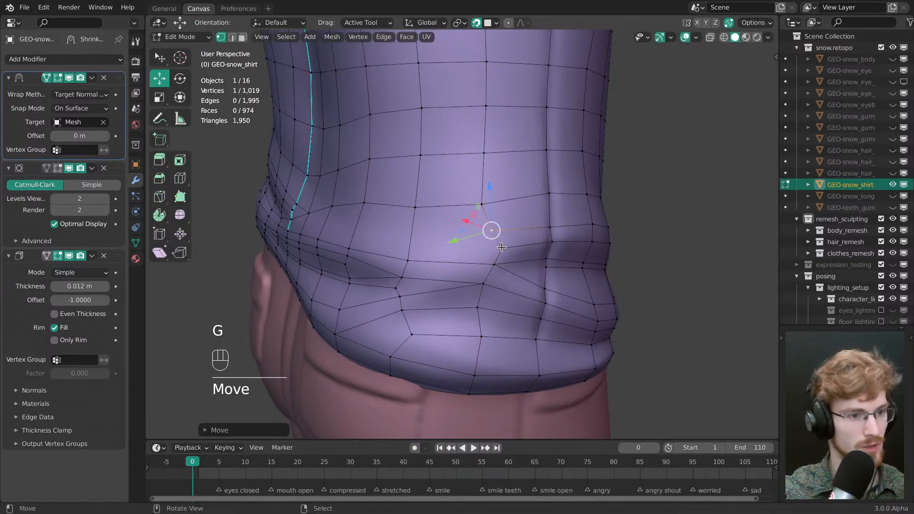
key(w)
key(alt+a)
- Cut two parallel edges from the side crease's corner towards the back, extending the upper one by another face
middle_drag(498, 245, 532, 230)
key(k)
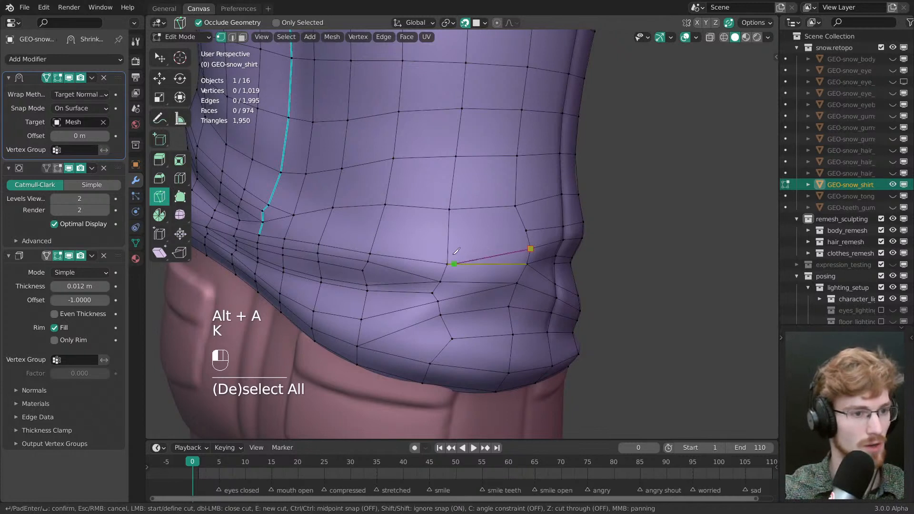
key(Return)
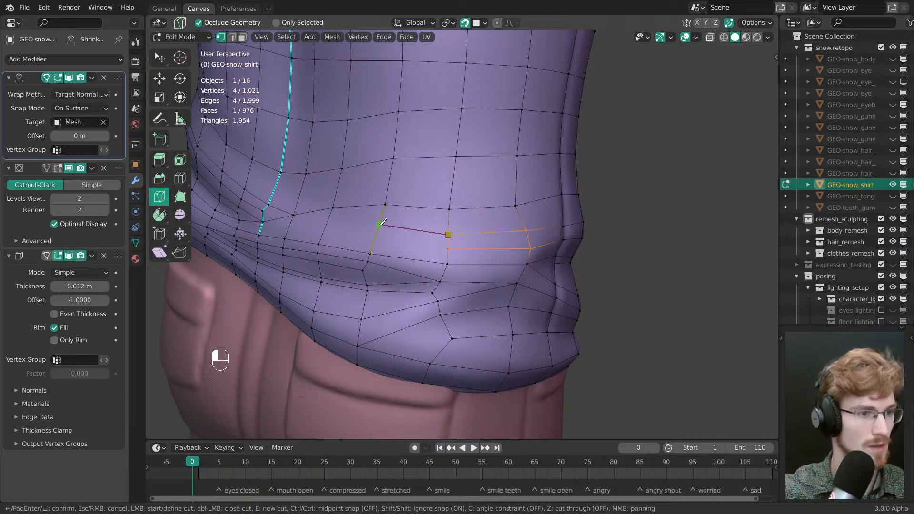
key(Return)
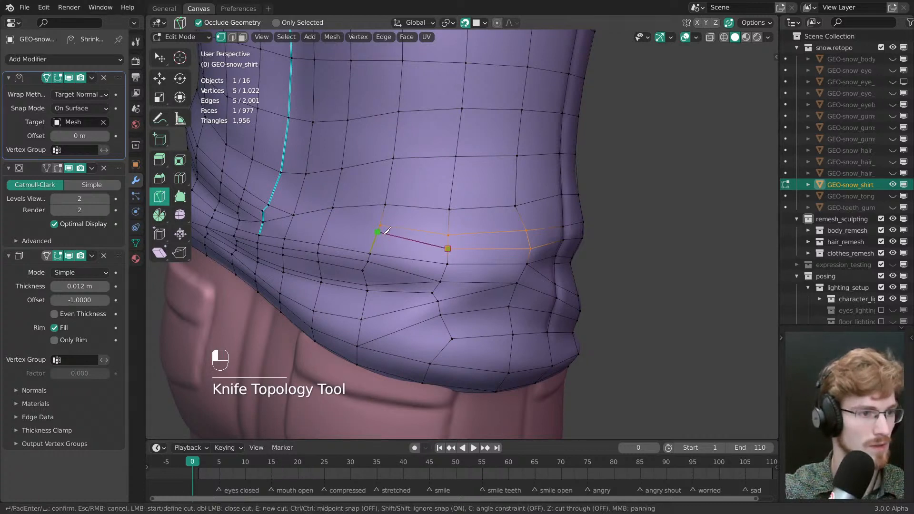
- Slide the cut's back vertex onto the edge row above, connect it to the lower cut and adjust the neighbouring vertex
right_click(383, 224)
key(g)
key(g)
mouse_move(387, 224)
mouse_down()
mouse_move(409, 209)
mouse_move(382, 221)
mouse_up()
shift+click(446, 248)
key(alt+a)
key(w)
drag(334, 208, 330, 220)
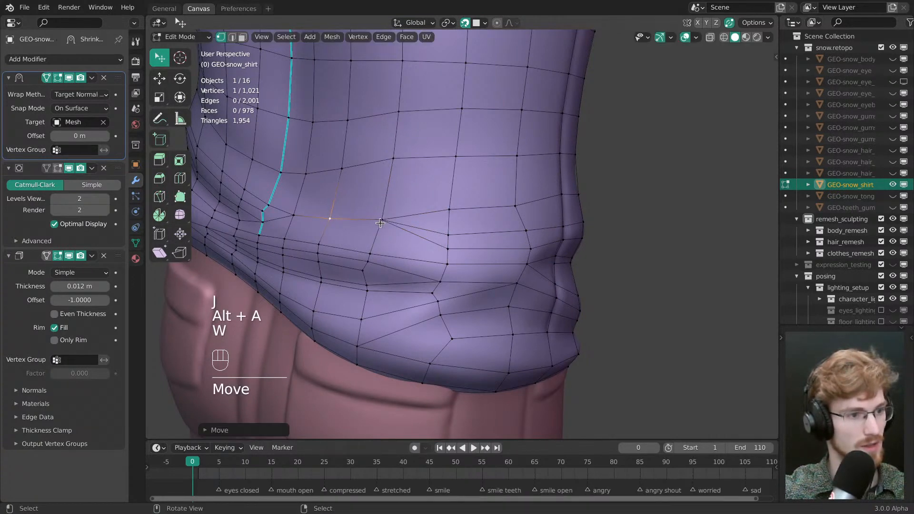
- Dissolve the edge between the upper cut's end and the back vertex, and reposition the vertices around the new corner
key(2)
click(414, 229)
key(ctrl+x)
key(1)
key(w)
drag(448, 234, 461, 231)
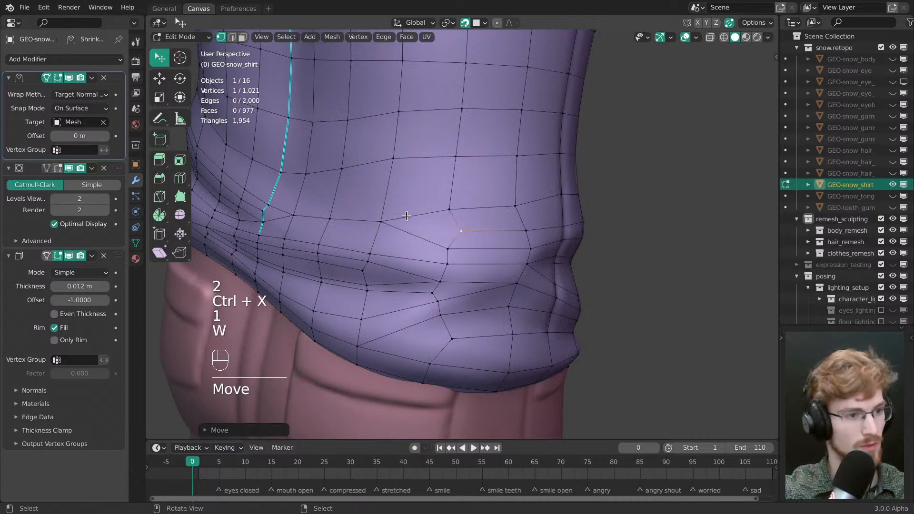
drag(381, 222, 381, 224)
click(354, 208)
- Examine the smoothed side and back folds in Object Mode with and without the wireframe
key(Tab)
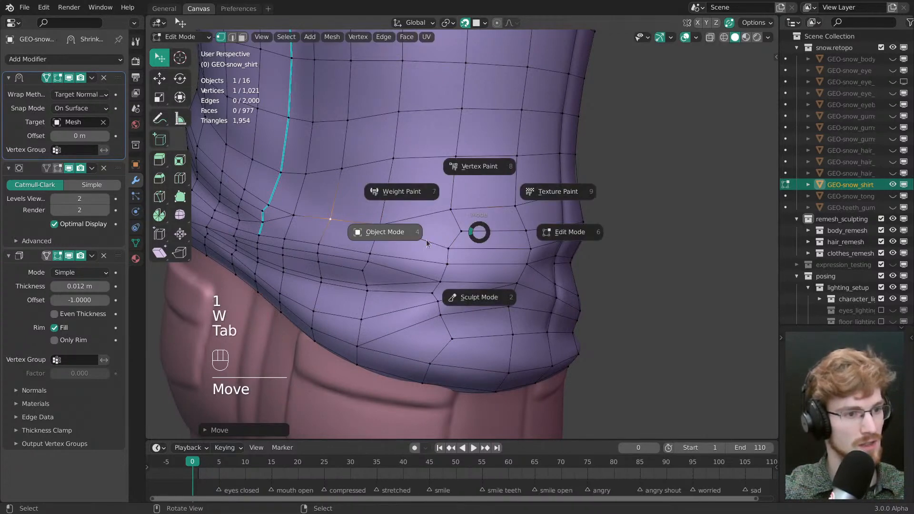
middle_drag(368, 220, 355, 222)
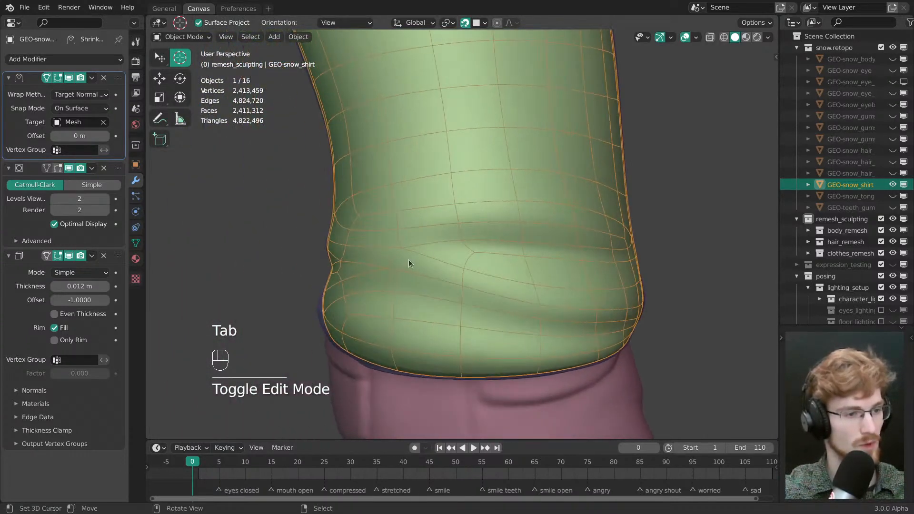
middle_drag(408, 259, 475, 251)
key(alt+z)
click(475, 252)
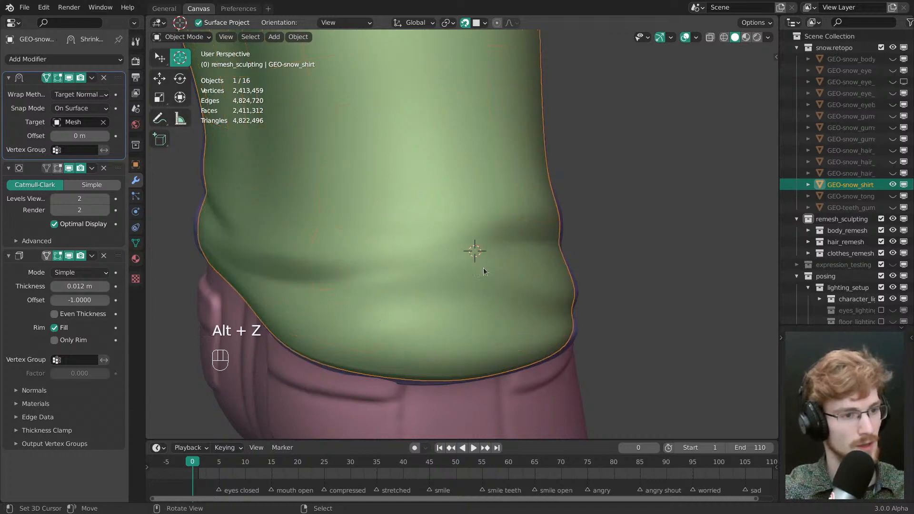
middle_drag(420, 270, 463, 261)
key(shift+s)
click(416, 291)
ctrl+middle_drag(416, 290, 423, 335)
middle_drag(476, 274, 468, 244)
- Reposition the vertices between the back crease's end and the shirt's hem to even out the faces
key(Tab)
drag(500, 236, 482, 242)
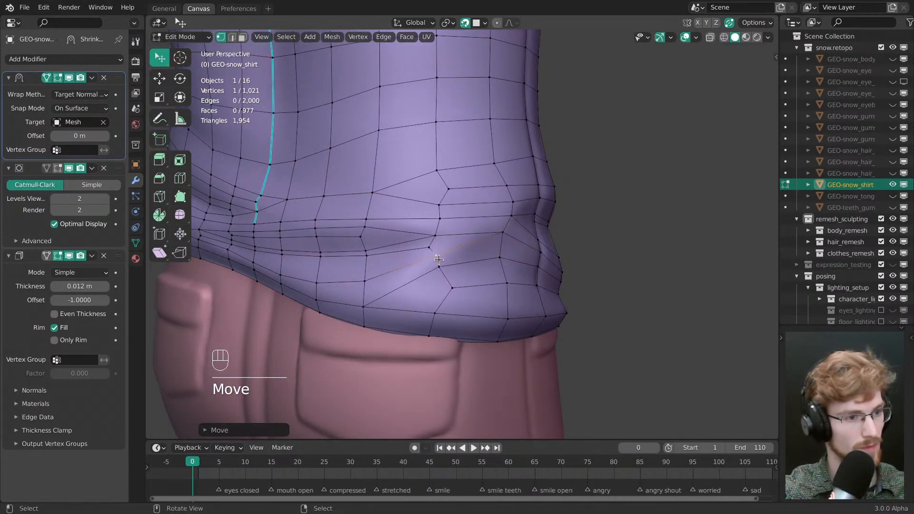
drag(439, 266, 438, 272)
drag(365, 305, 365, 303)
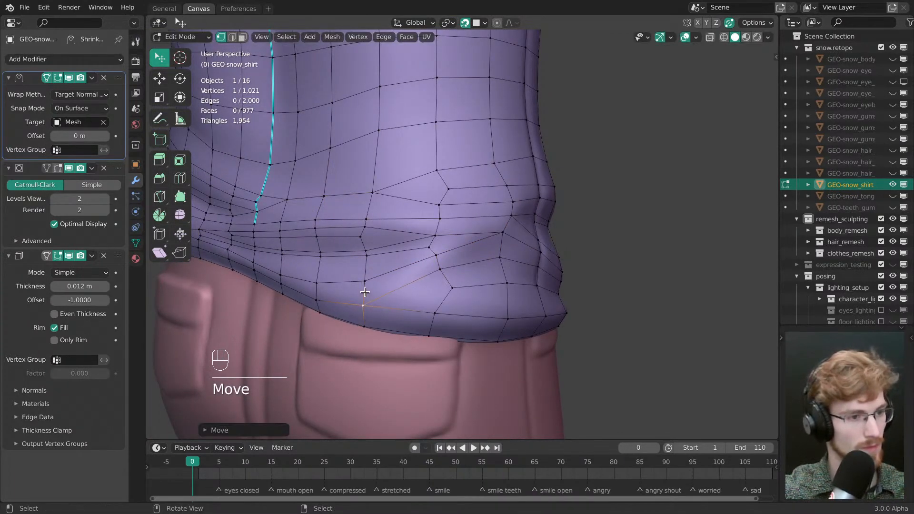
middle_drag(365, 292, 466, 281)
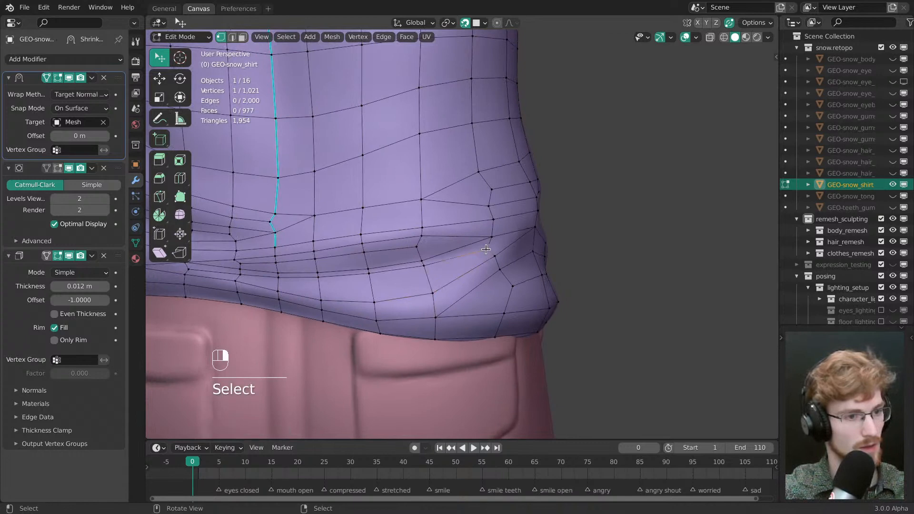
middle_drag(486, 250, 416, 266)
drag(417, 268, 412, 260)
middle_drag(462, 268, 447, 285)
- Adjust the vertices around the fold strip's end on the shirt's front
middle_drag(562, 247, 473, 216)
key(alt+a)
key(Tab)
key(Tab)
key(w)
drag(474, 216, 471, 213)
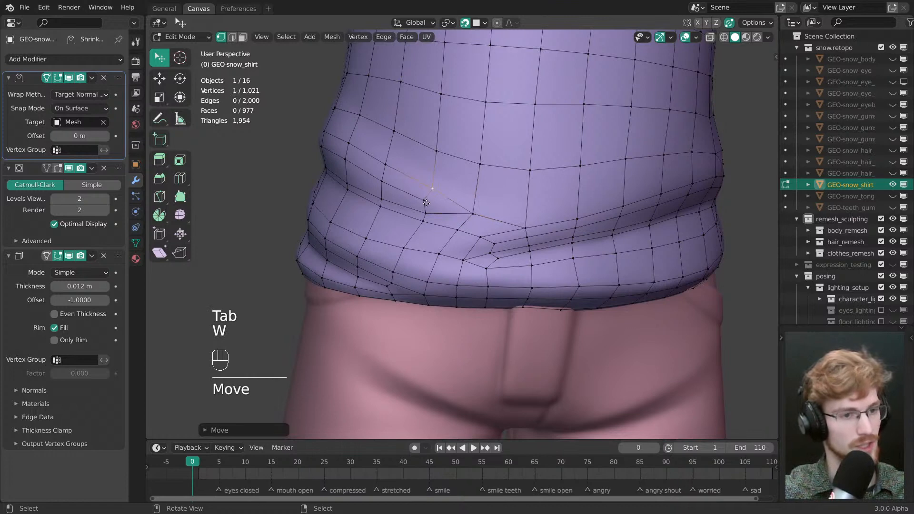
middle_drag(470, 213, 473, 240)
key(ctrl+r)
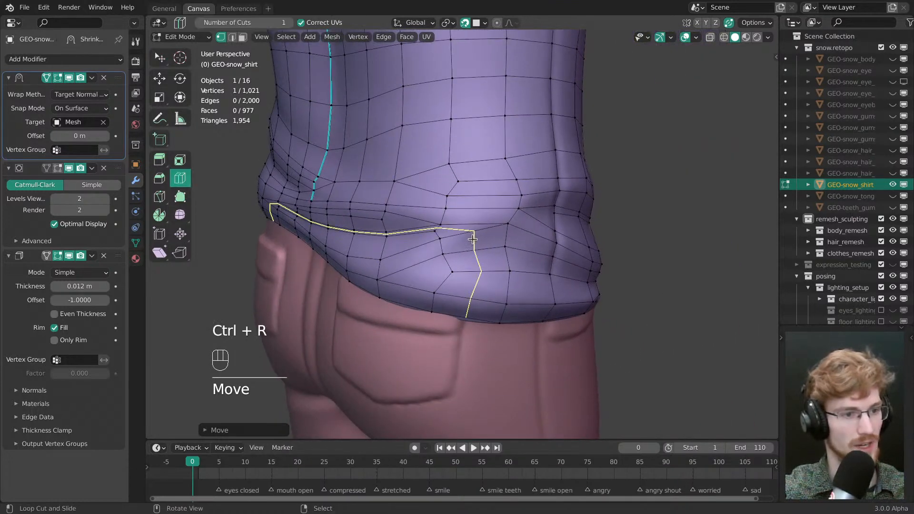
key(Escape)
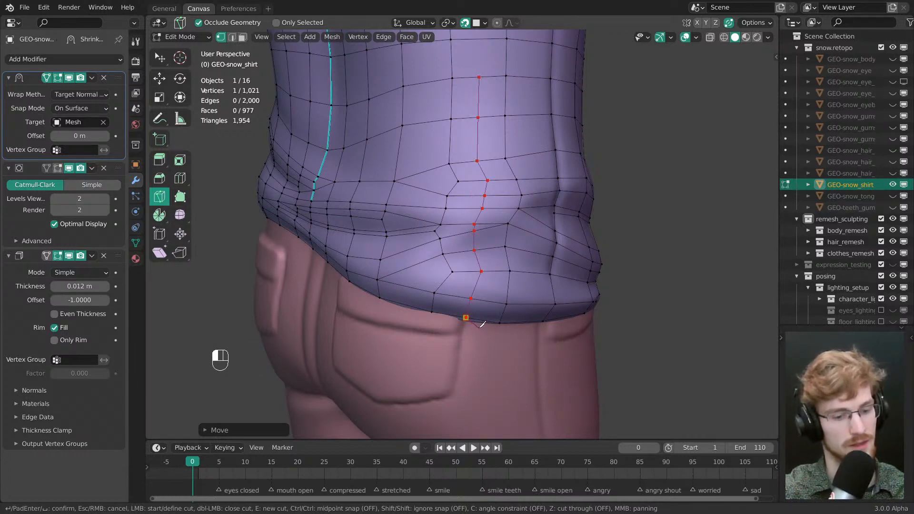
ctrl+middle_drag(479, 326, 480, 381)
- Examine the whole shirt's topology from the front and the side fold's edge flow from behind
shift+middle_drag(481, 190, 486, 255)
middle_drag(495, 248, 555, 241)
shift+middle_drag(555, 240, 472, 183)
middle_drag(471, 183, 441, 162)
middle_drag(457, 238, 534, 267)
shift+middle_drag(472, 218, 381, 101)
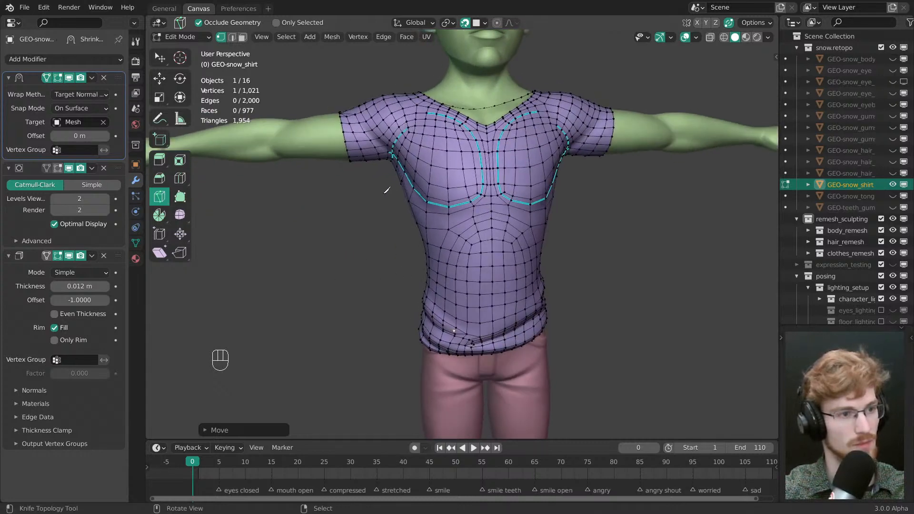
middle_drag(387, 191, 440, 200)
key(Escape)
key(alt+a)
scroll(440, 200, up, 5)
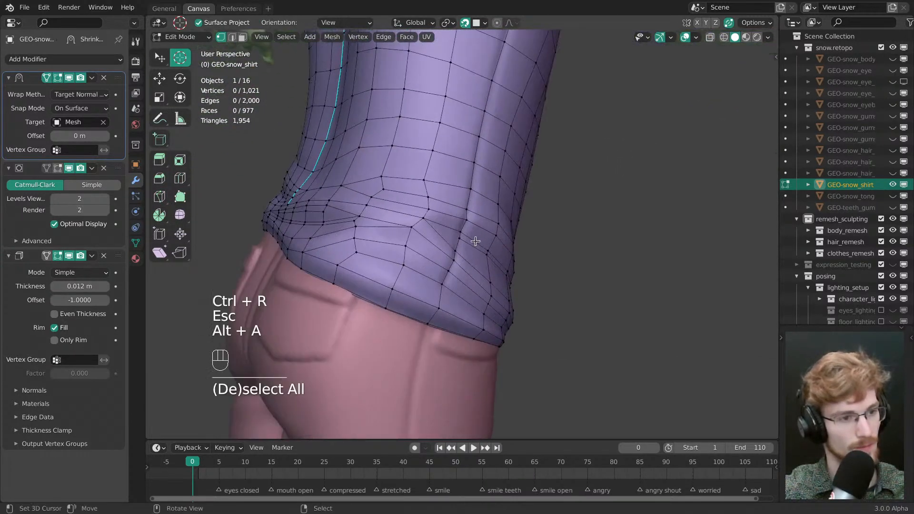
- Reposition the vertices around the inner end of the side fold and compare the smoothed result in Object Mode
key(w)
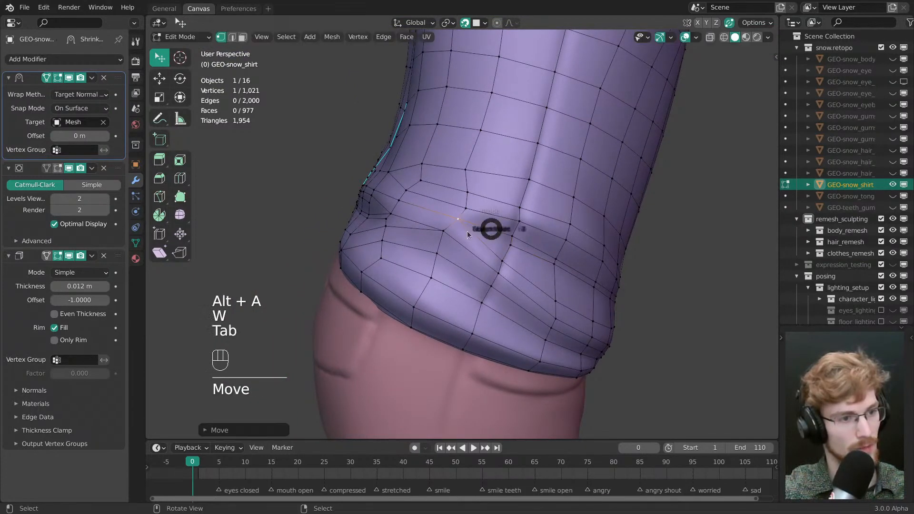
key(Tab)
middle_drag(462, 262, 513, 240)
key(Tab)
middle_drag(513, 240, 481, 267)
drag(446, 277, 449, 280)
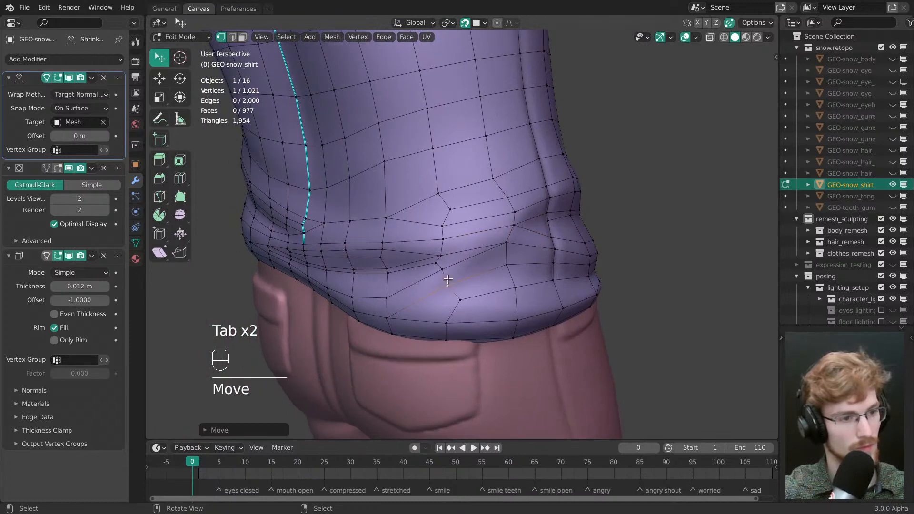
middle_drag(448, 280, 449, 253)
key(alt+a)
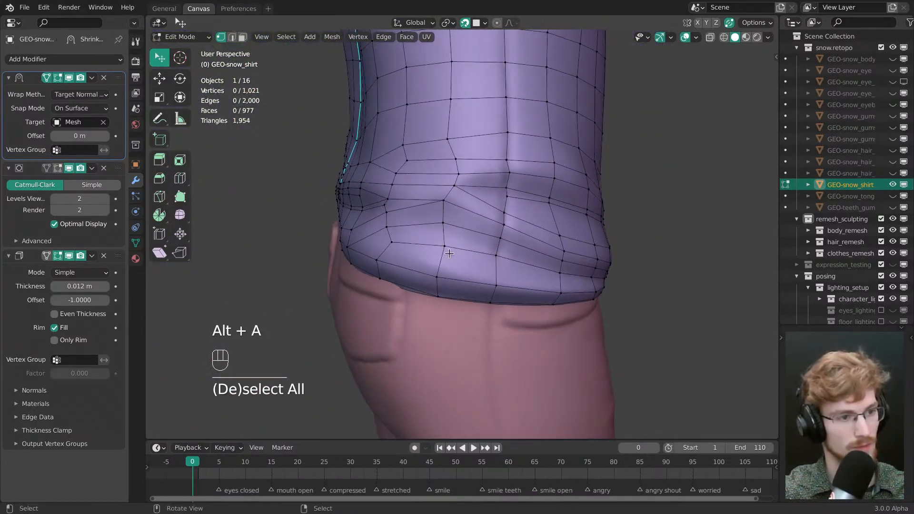
- Slide the vertices just above the shirt's hem at the back along their edges
click(386, 229)
middle_drag(386, 229, 344, 222)
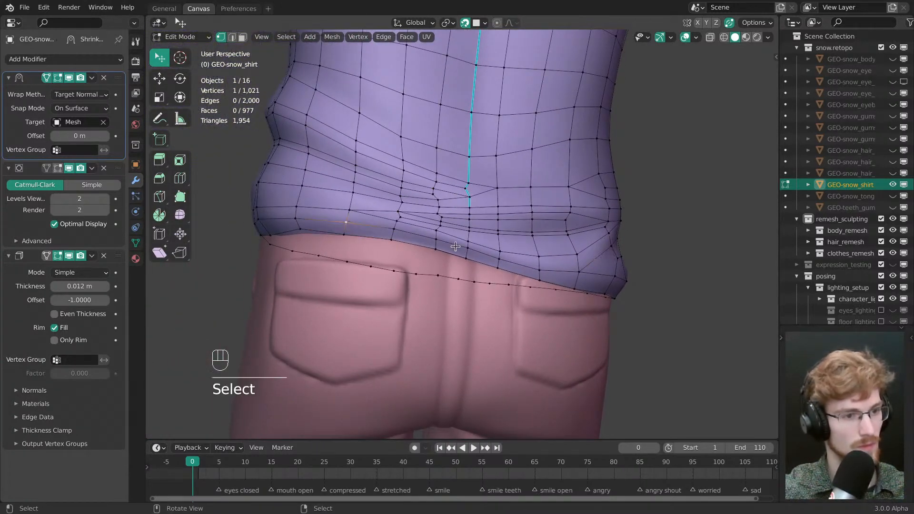
key(g)
key(g)
click(563, 285)
key(alt+a)
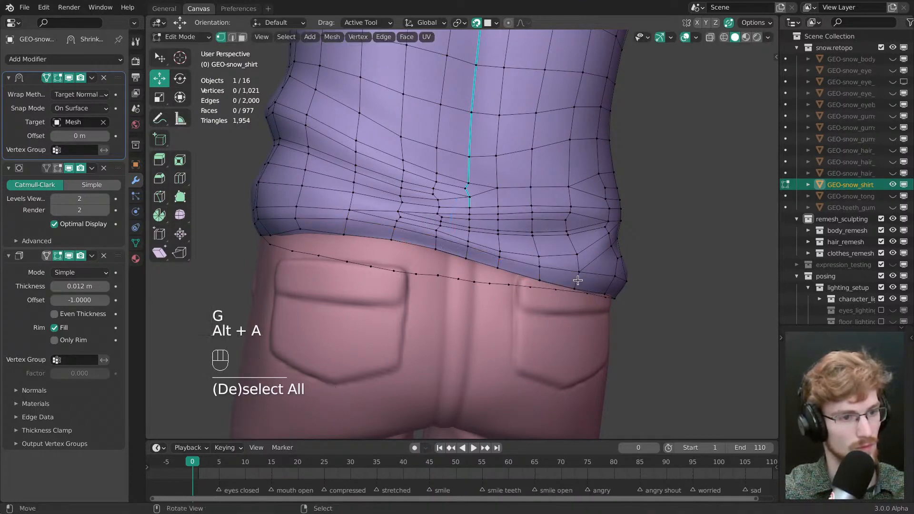
- Move the vertices below the back crease's end to even out the faces toward the side of the hem
middle_drag(578, 281, 552, 277)
key(w)
drag(552, 277, 554, 275)
middle_drag(555, 275, 483, 261)
drag(462, 238, 464, 237)
middle_drag(505, 234, 490, 270)
drag(490, 268, 494, 272)
middle_drag(494, 272, 460, 267)
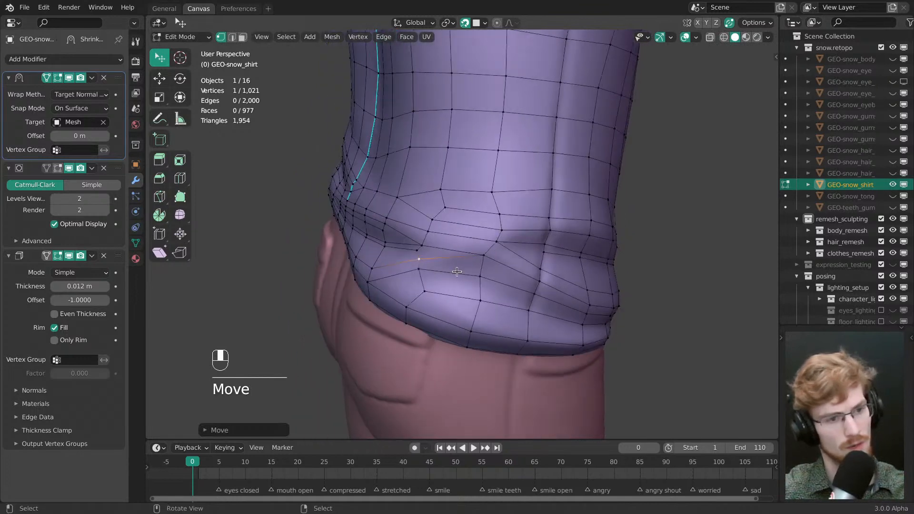
- Adjust the vertices between the side fold and the hem to smooth the edge flow toward the front
drag(480, 269, 483, 269)
middle_drag(488, 272, 481, 268)
drag(474, 281, 474, 281)
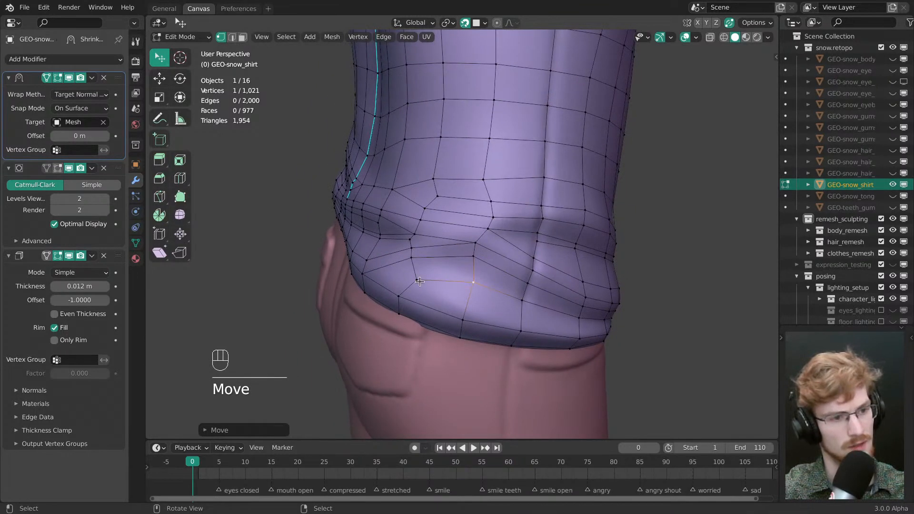
middle_drag(485, 274, 462, 268)
drag(486, 260, 484, 258)
middle_drag(484, 259, 453, 258)
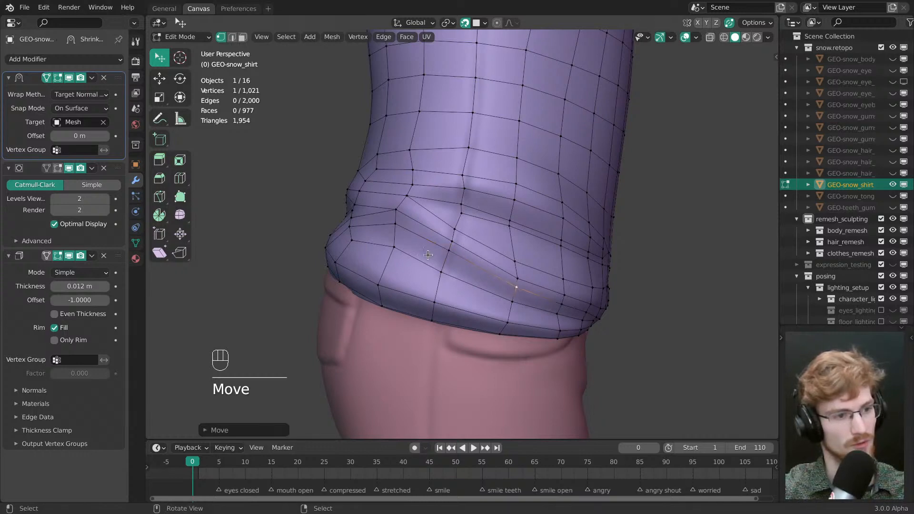
- Bevel the edge path between the side fold and the hem into two edges and connect its back end to the hem vertex
middle_drag(513, 300, 556, 303)
shift+click(479, 253)
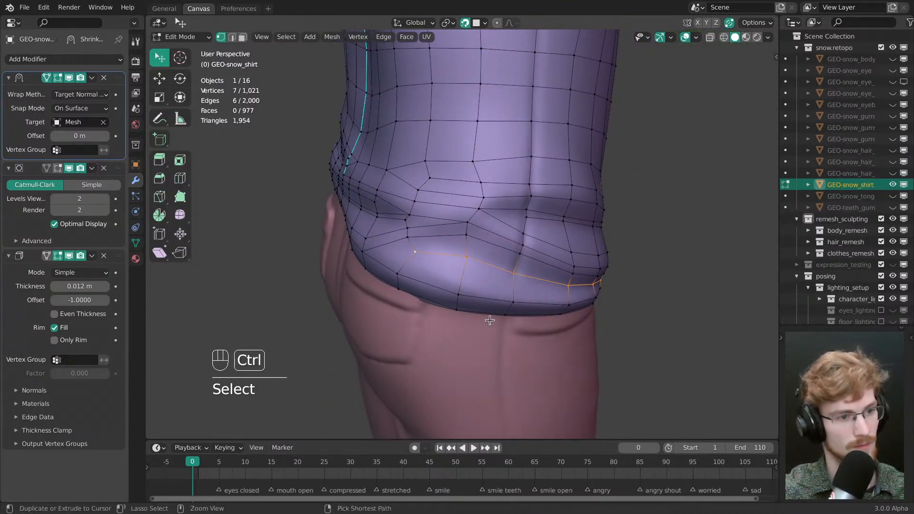
key(ctrl+b)
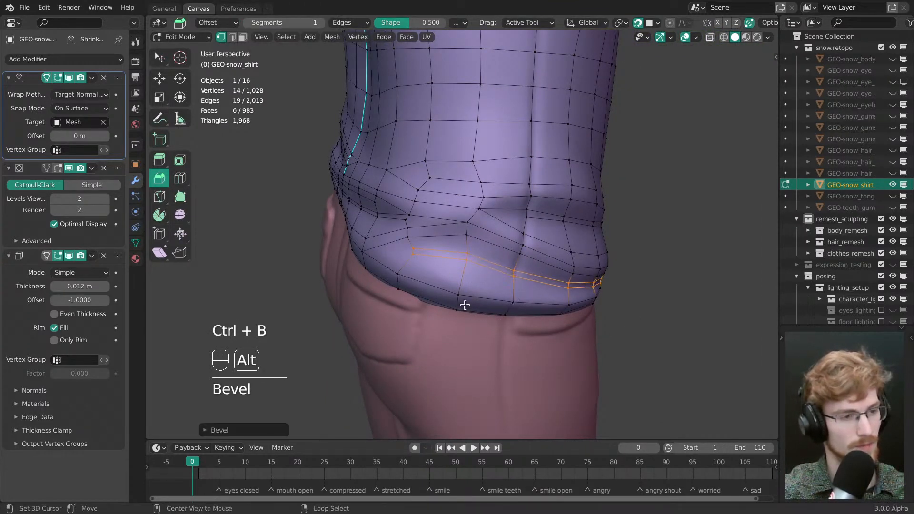
key(alt+a)
middle_drag(465, 302, 487, 284)
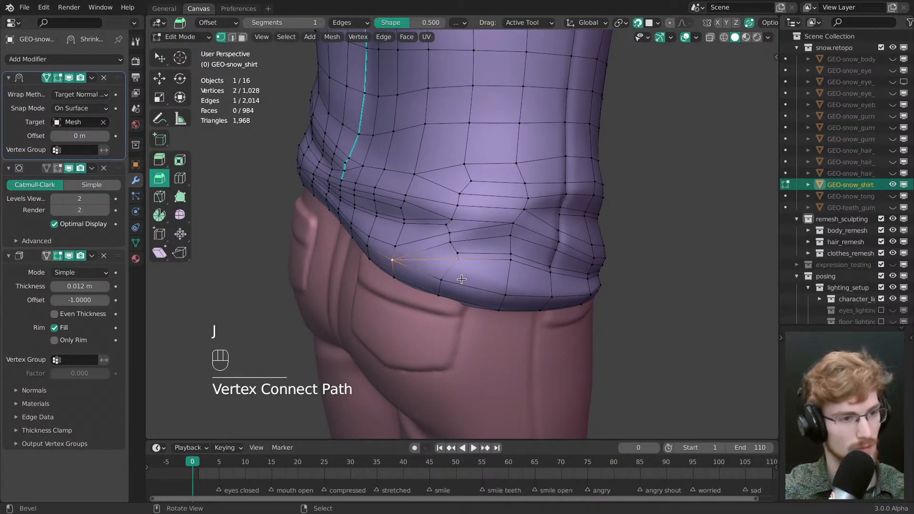
middle_drag(480, 292, 472, 251)
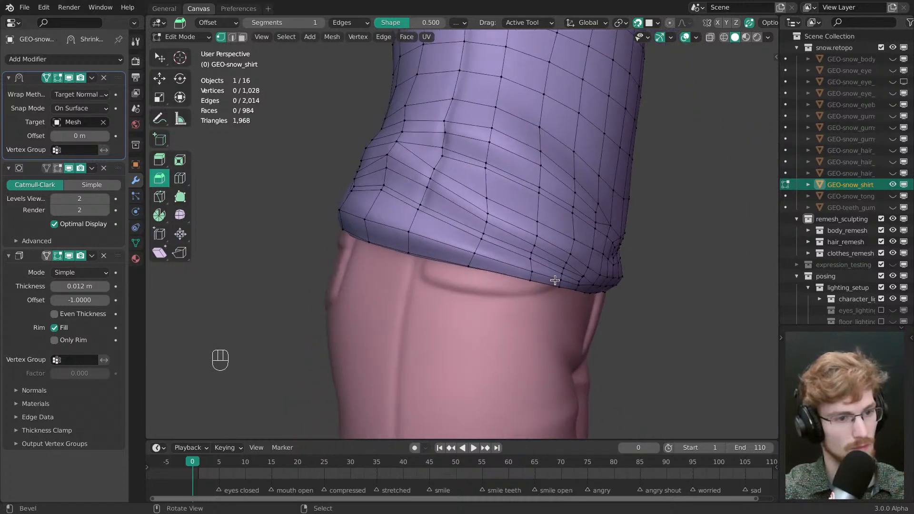
- Select the edge loop running around the shirt just above the hem and bevel it into a narrow strip
middle_drag(535, 272, 591, 274)
ctrl+click(489, 263)
middle_drag(488, 263, 451, 249)
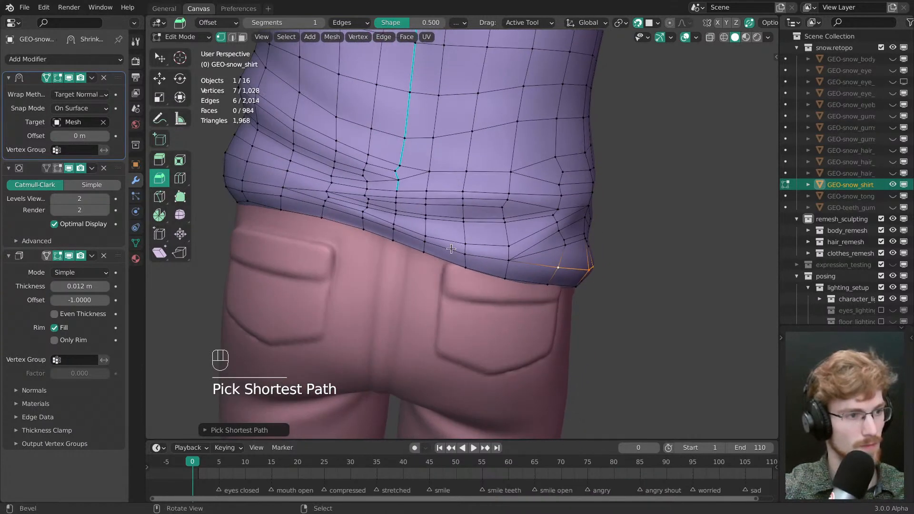
ctrl+click(282, 199)
middle_drag(282, 199, 557, 245)
middle_drag(494, 243, 667, 257)
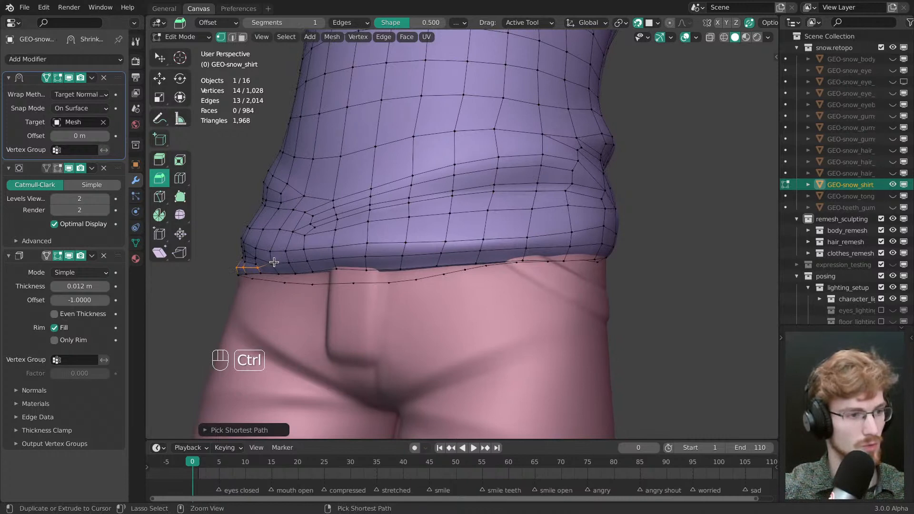
middle_drag(312, 274, 532, 237)
key(ctrl+z)
middle_drag(452, 241, 382, 238)
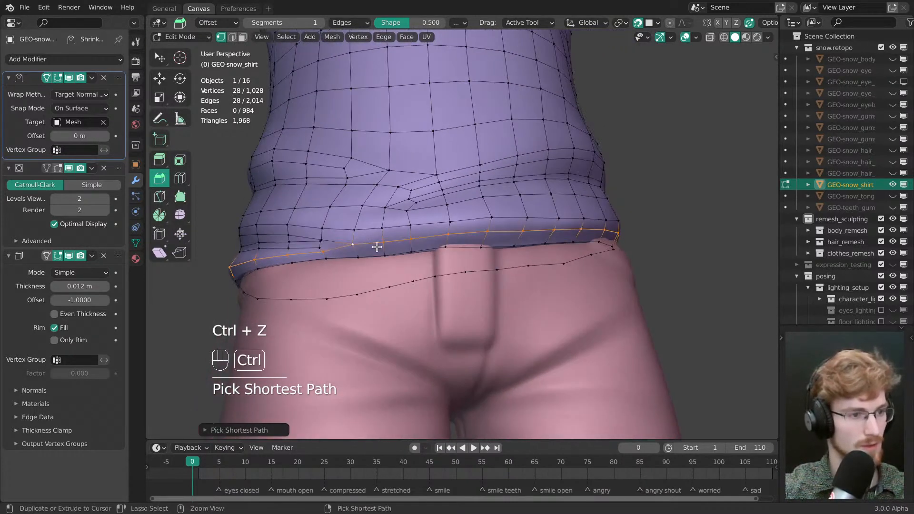
key(ctrl+b)
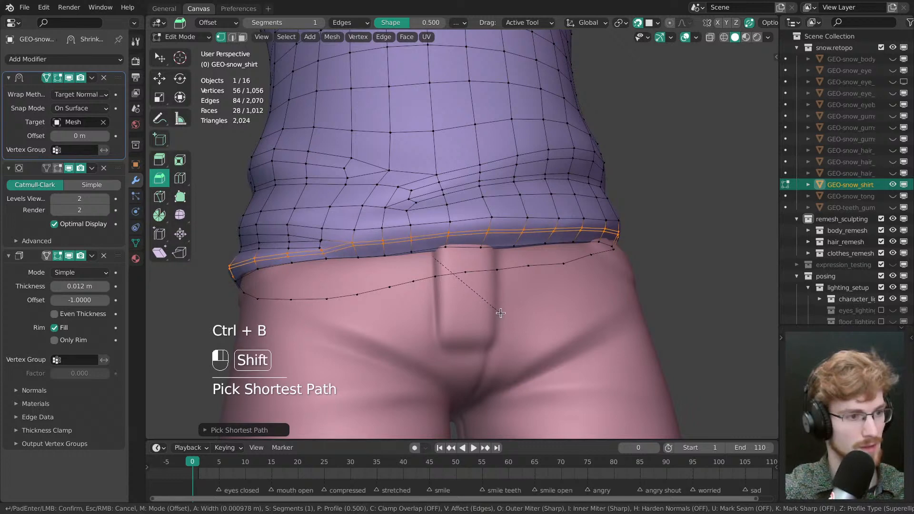
shift+click(500, 317)
key(alt+a)
- Slide the strip's lower edge path across the shirt's front closer to the hem
middle_drag(378, 256, 482, 244)
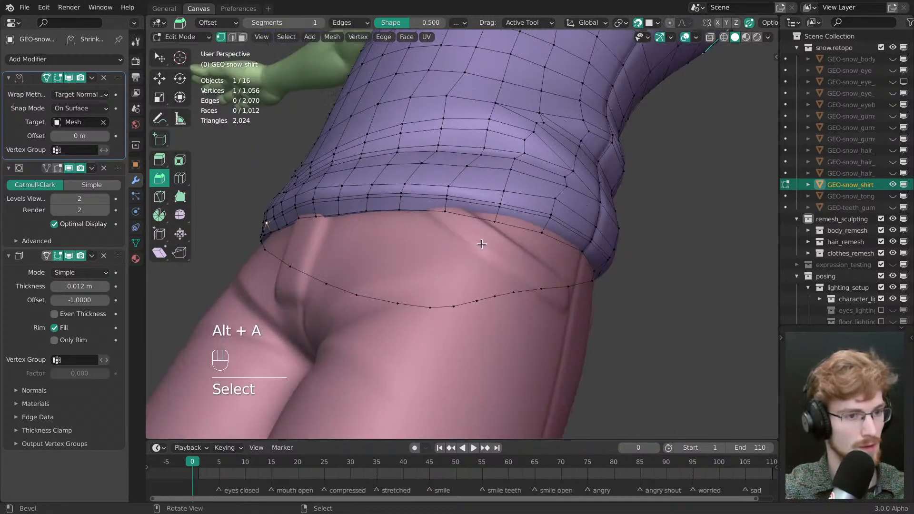
ctrl+click(546, 219)
key(g)
key(g)
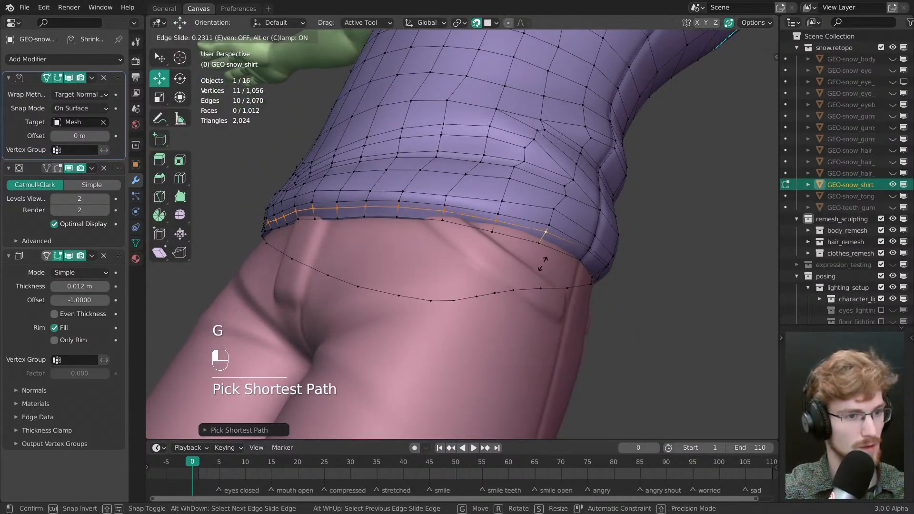
click(543, 263)
key(alt+a)
- Slide the strip's lower edge path from the side to the back closer to the hem
middle_drag(543, 263, 406, 213)
middle_drag(555, 252, 466, 230)
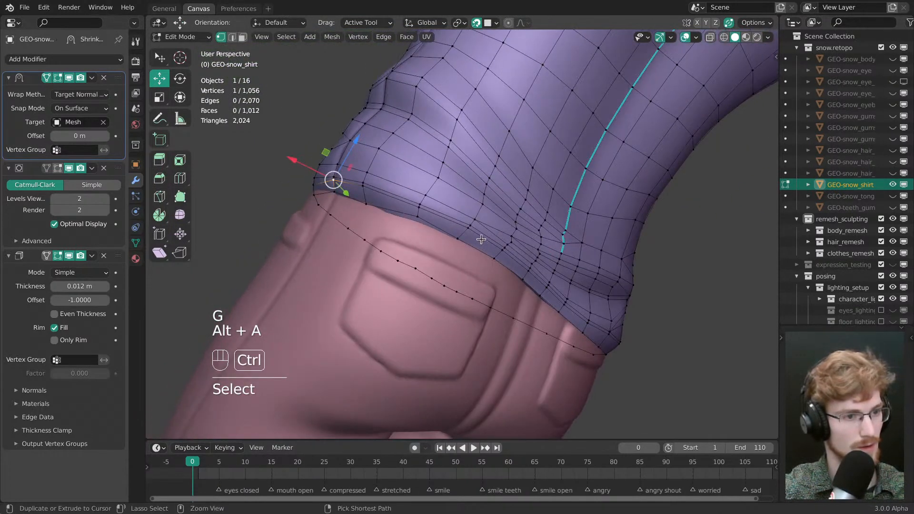
ctrl+click(466, 230)
key(g)
key(g)
click(480, 257)
key(alt+a)
- Nudge a vertex of the new hem strip at the back of the shirt and save the file
key(w)
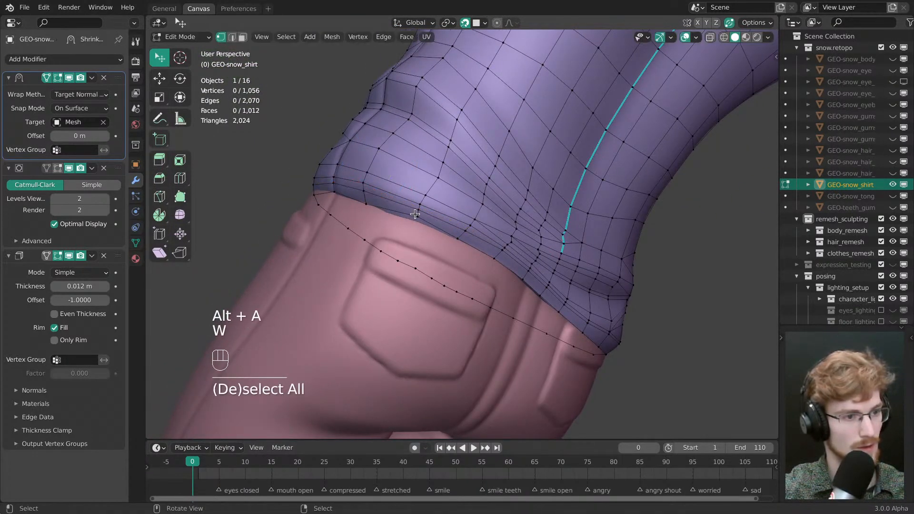
click(418, 215)
middle_drag(435, 227, 456, 208)
key(ctrl+s)
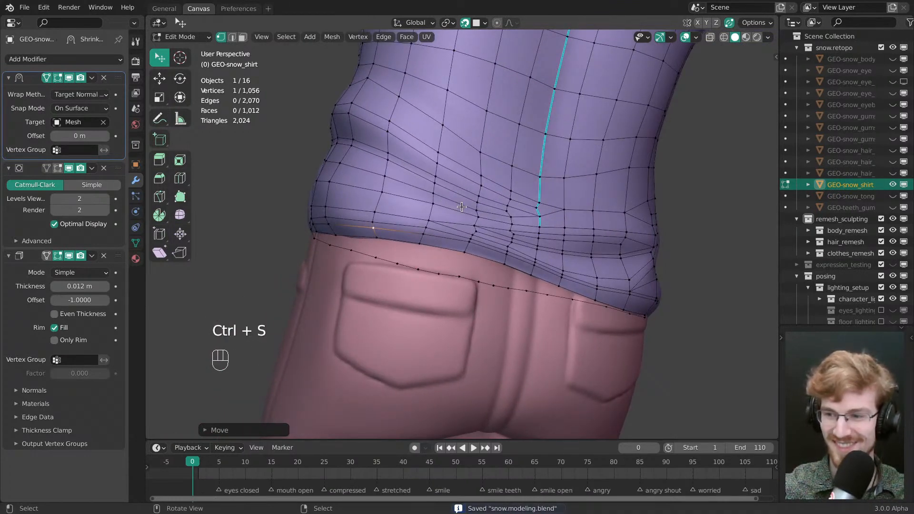
middle_drag(497, 172, 450, 246)
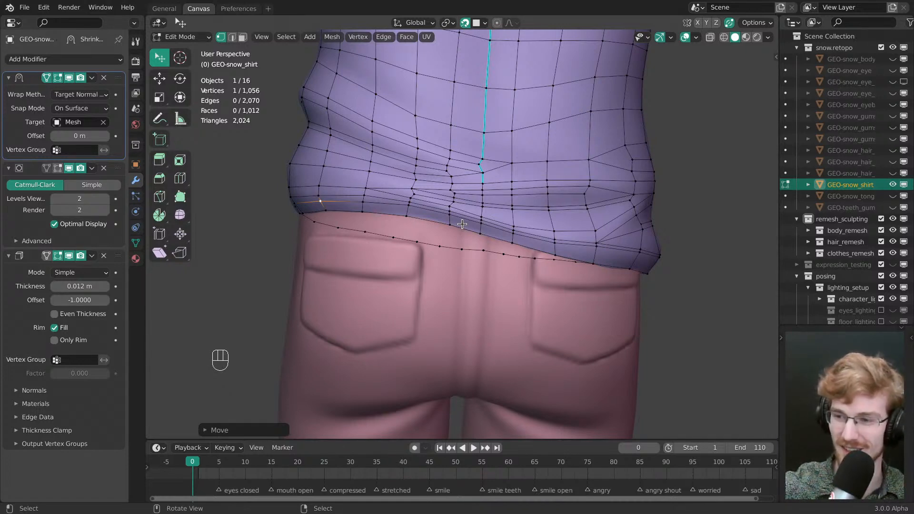
middle_drag(492, 228, 492, 242)
key(ctrl+s)
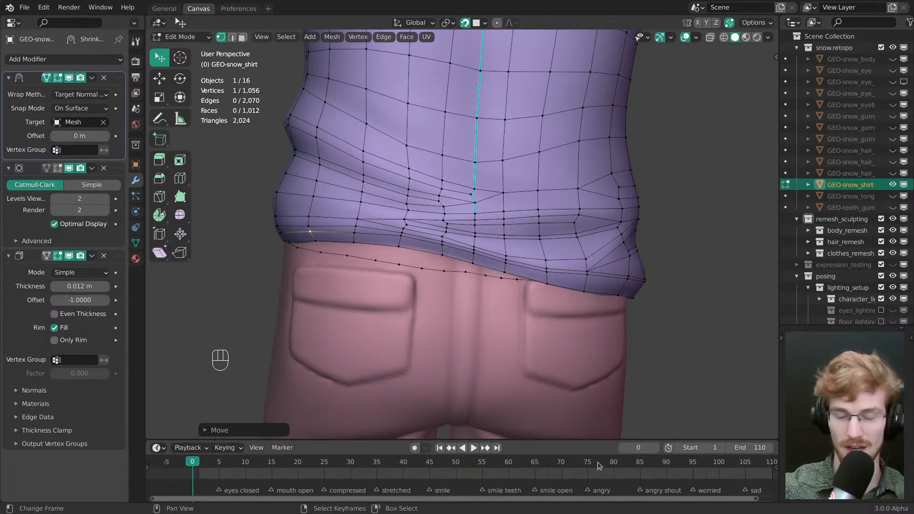
- Return the shirt to Object Mode, deselect everything and save the file
shift+middle_drag(510, 142, 610, 262)
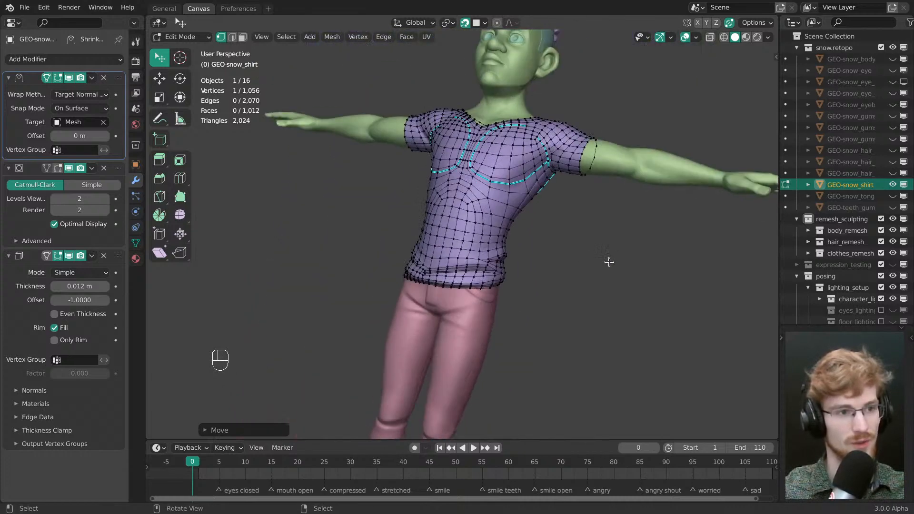
key(Tab)
key(alt+a)
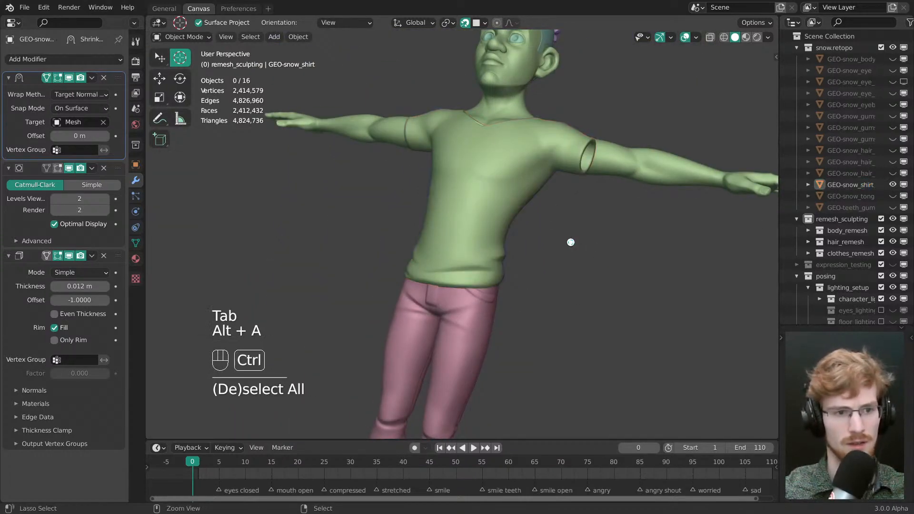
key(ctrl+s)
ctrl+middle_drag(553, 258, 530, 322)
- Switch the viewport to Material Preview and show only the expression_testing collection with its contents
key(3)
key(z)
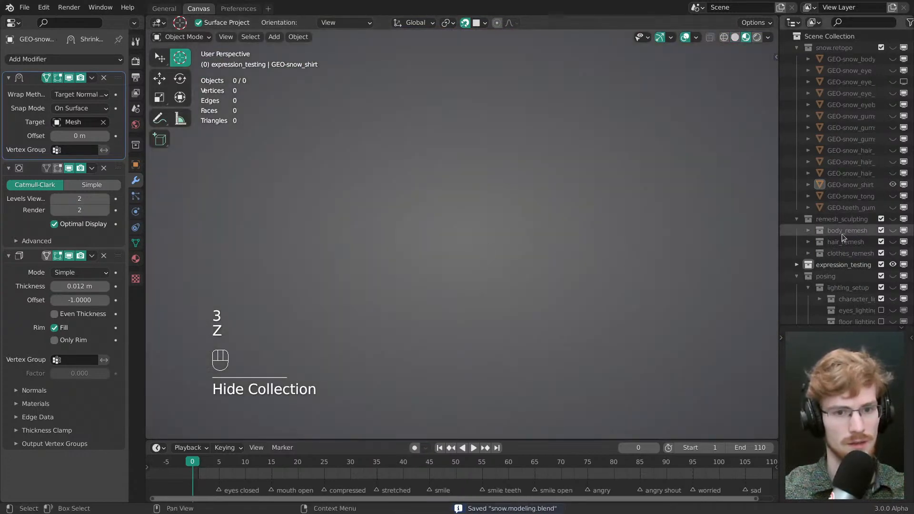
key(2)
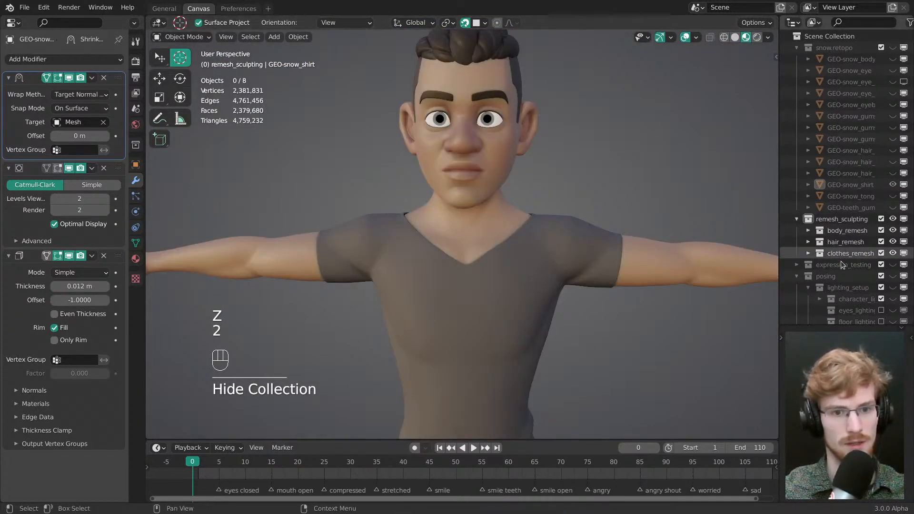
click(894, 264)
key(3)
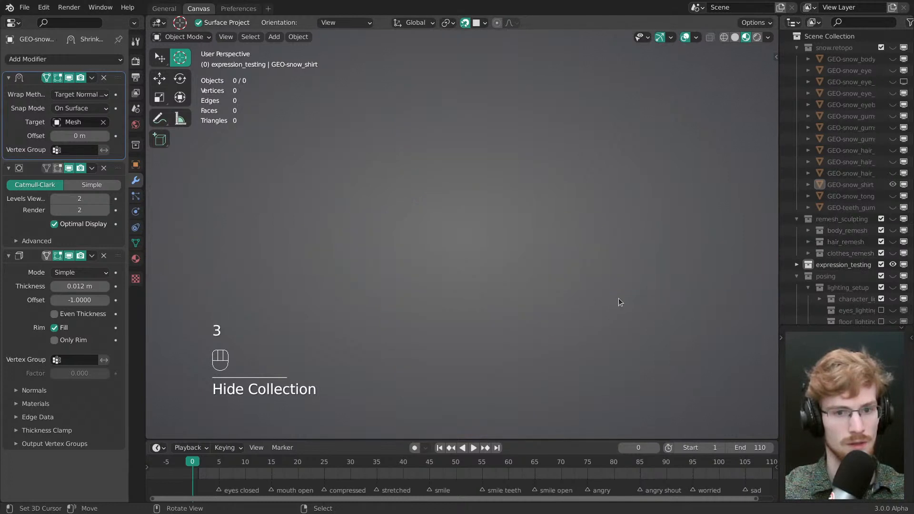
key(3)
shift+click(894, 265)
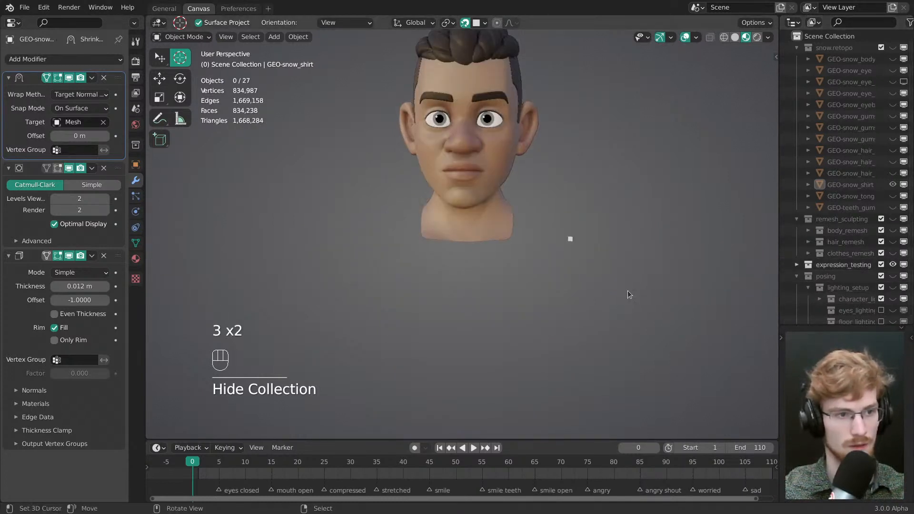
- Select the keyframed cube beside the head and step through its expression keyframes to the compressed pose at frame 25
middle_drag(560, 262, 567, 281)
click(536, 340)
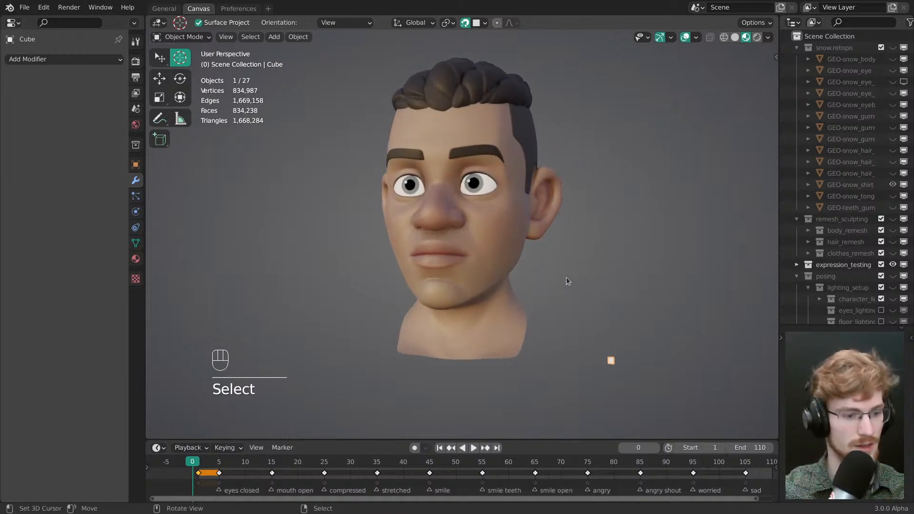
key(Up)
key(Up)
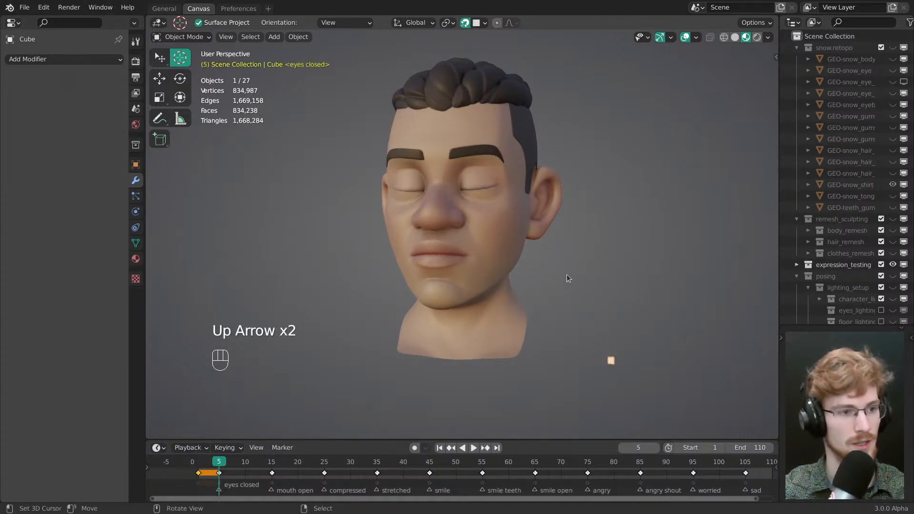
key(Up)
key(Up)
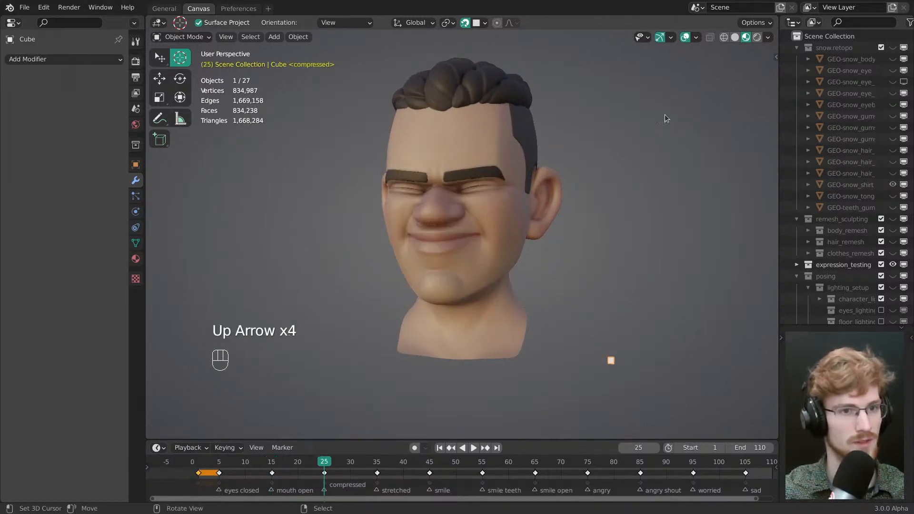
- Choose a different HDRI for the Material Preview lighting, with scene lights and scene world off, and adjust its strength
click(768, 37)
click(703, 105)
click(703, 104)
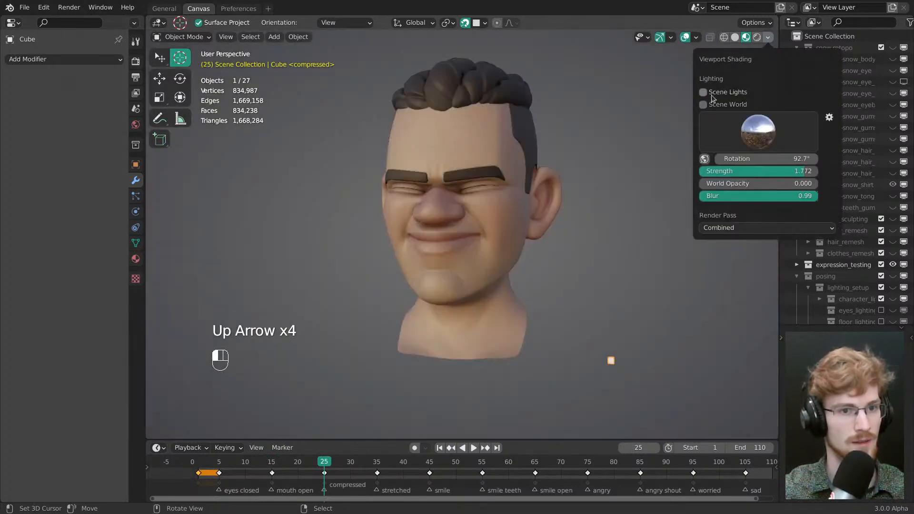
click(747, 137)
click(695, 174)
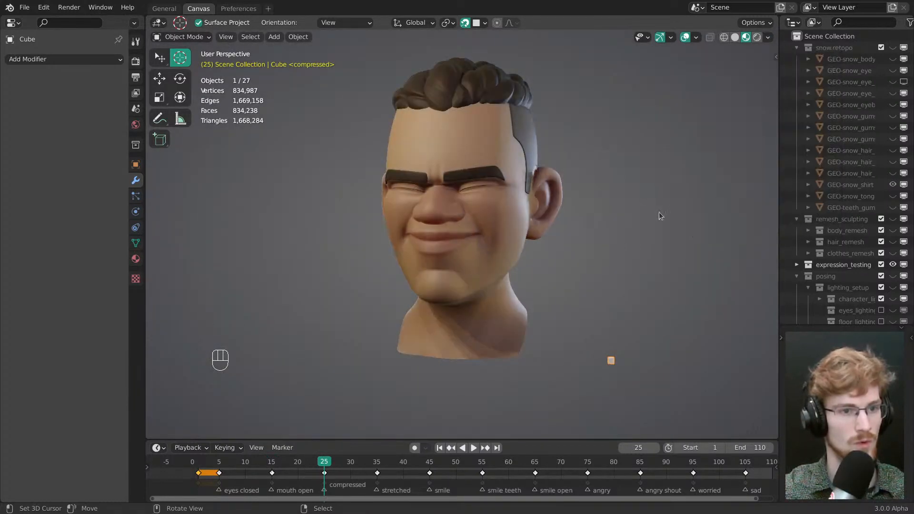
click(769, 39)
mouse_move(765, 172)
mouse_down()
mouse_move(726, 173)
mouse_move(685, 159)
mouse_up()
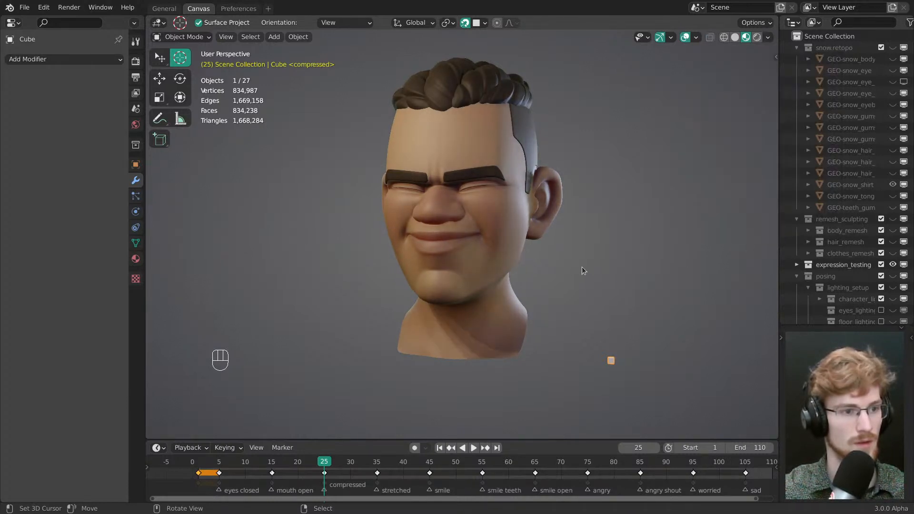
- Step through the smile, smile teeth and smile open expressions and examine the open smile from the other side
key(Up)
key(Up)
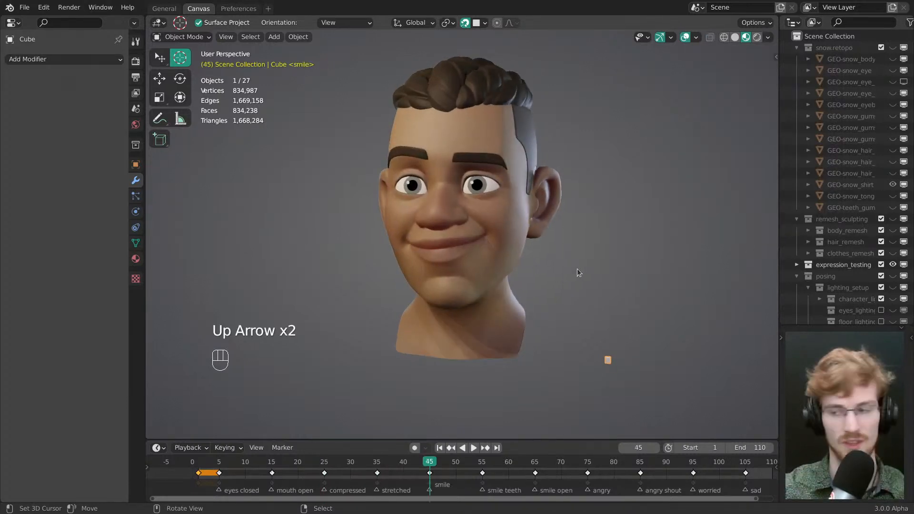
key(Up)
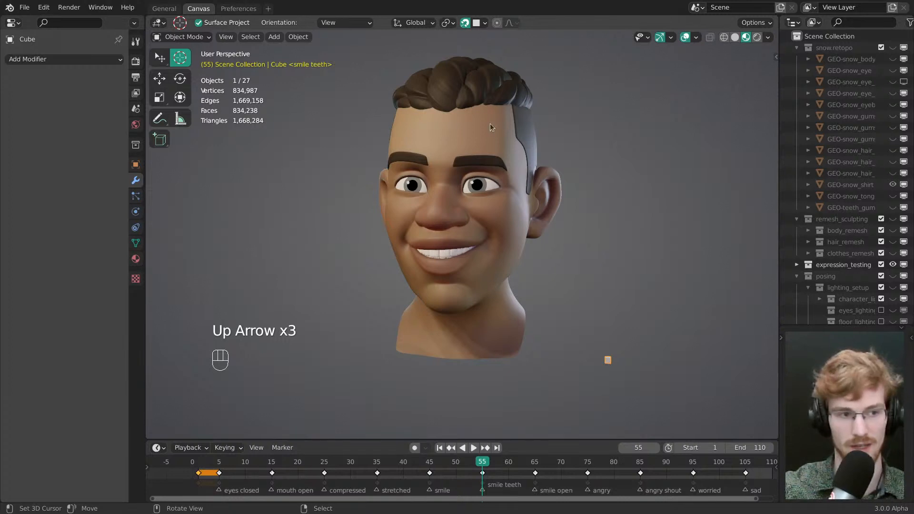
middle_drag(581, 244, 585, 243)
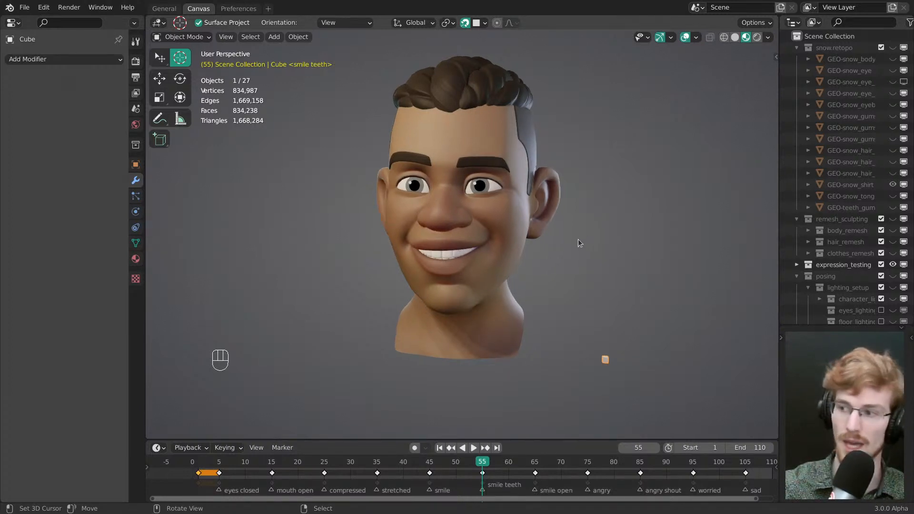
key(Up)
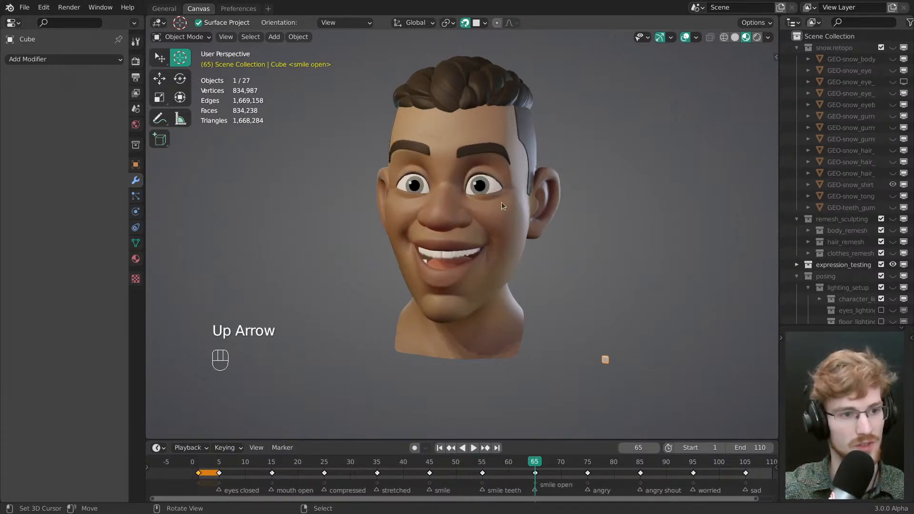
middle_drag(501, 202, 461, 178)
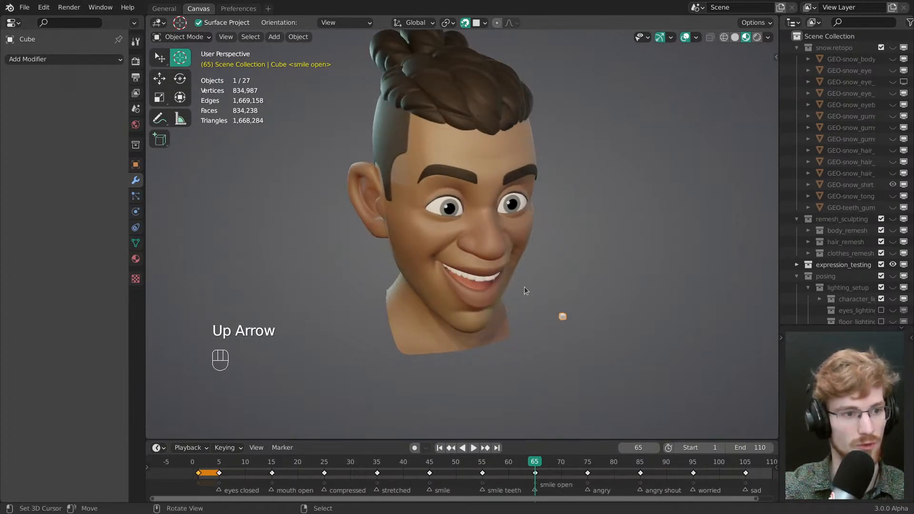
- Step through the facial expression markers from smile open to sad and back to worried, viewing the head from several angles
middle_drag(525, 287, 511, 262)
key(Up)
key(Up)
key(Up)
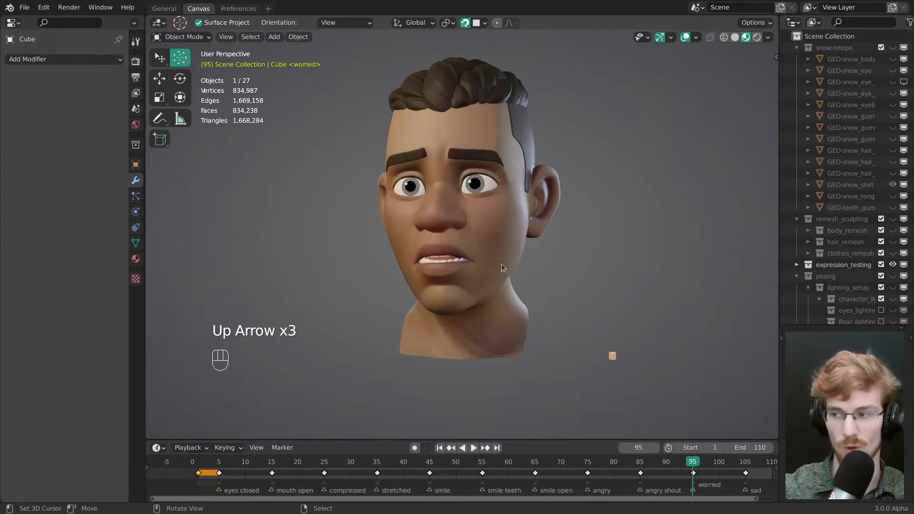
middle_drag(502, 267, 439, 242)
key(Up)
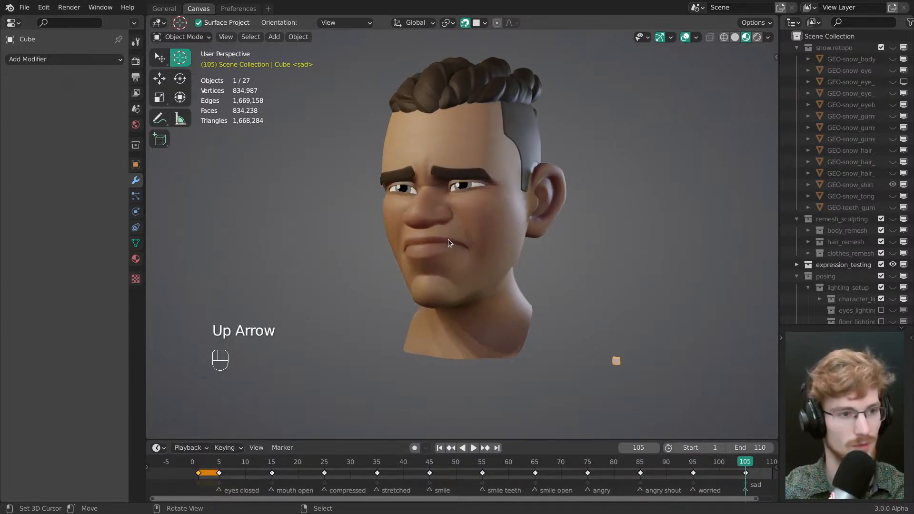
key(Down)
middle_drag(498, 256, 511, 254)
key(alt+a)
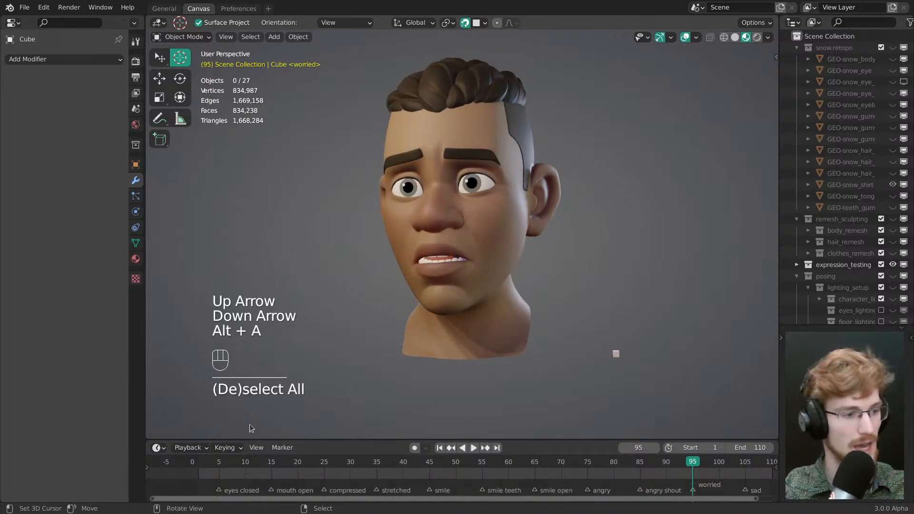
- Go to frame 1 and examine the character's neutral face from the side and front
click(198, 466)
middle_drag(377, 286, 454, 183)
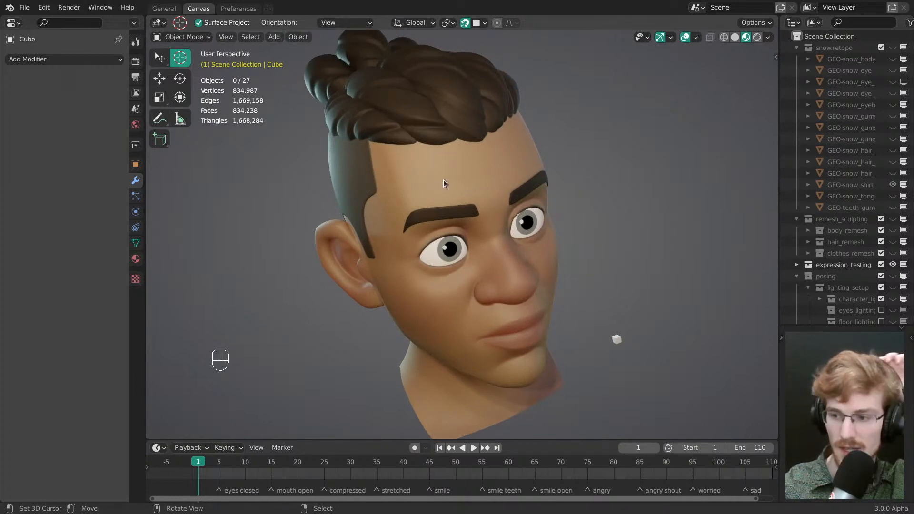
middle_drag(519, 378, 444, 358)
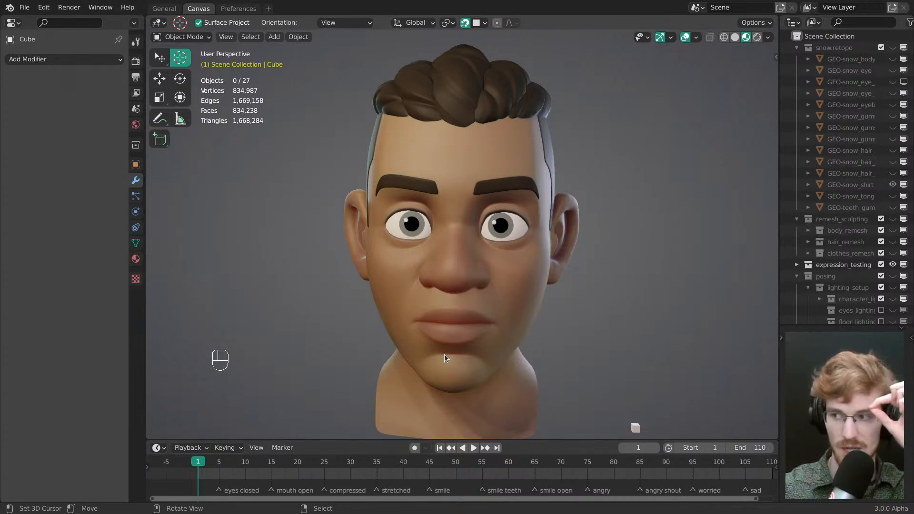
shift+middle_drag(545, 303, 547, 250)
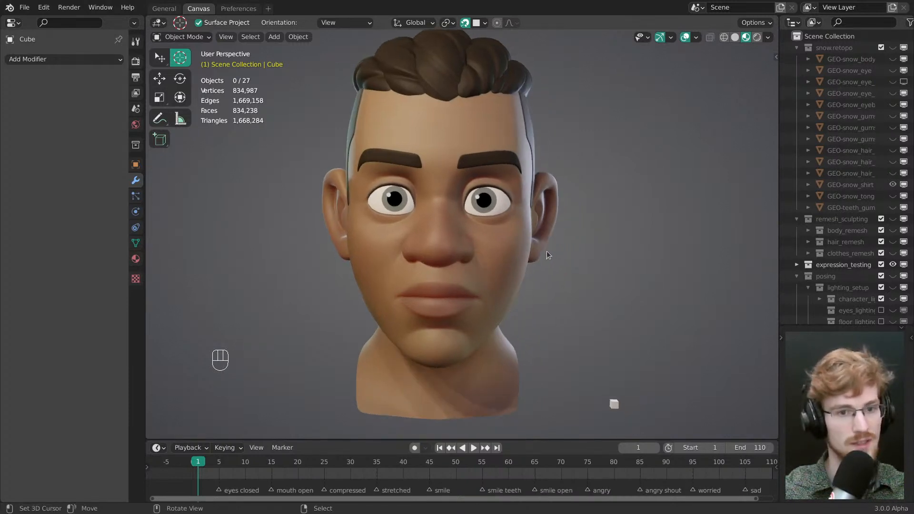
- Revert the file to its last saved version
key(1)
click(25, 7)
click(57, 55)
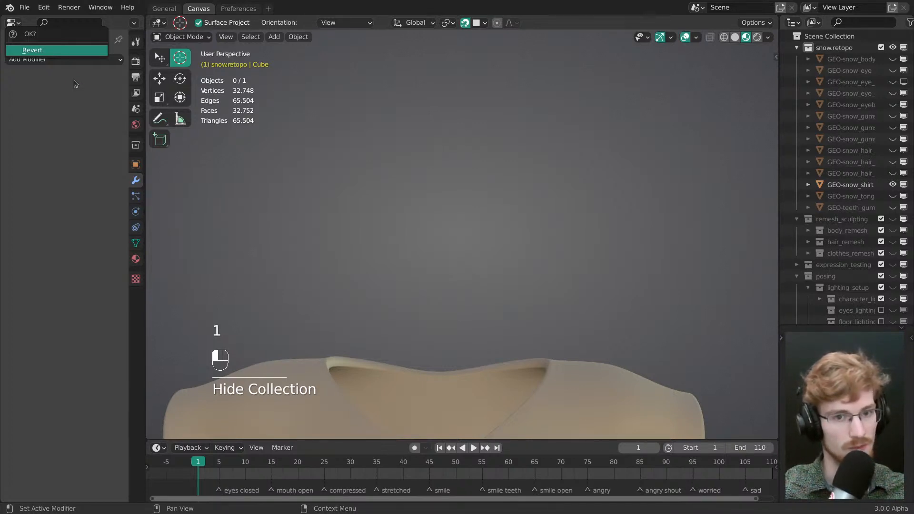
key(Return)
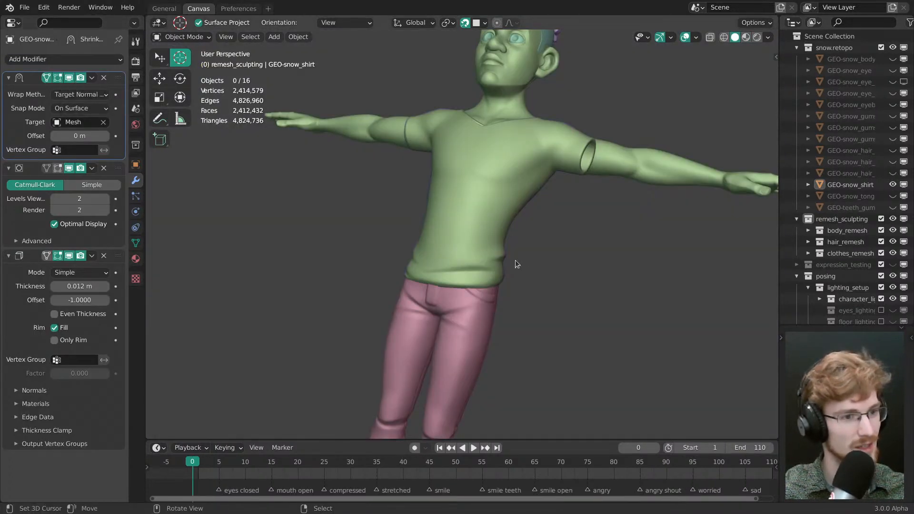
- Open GEO-snow_shirt in Edit Mode and check the wireframe of the character's head and shirt
right_click(492, 246)
mouse_move(494, 247)
ctrl+middle_down()
mouse_move(475, 279)
mouse_move(547, 299)
mouse_move(521, 81)
mouse_move(488, 314)
mouse_move(492, 258)
ctrl+middle_up()
key(Tab)
key(alt+w)
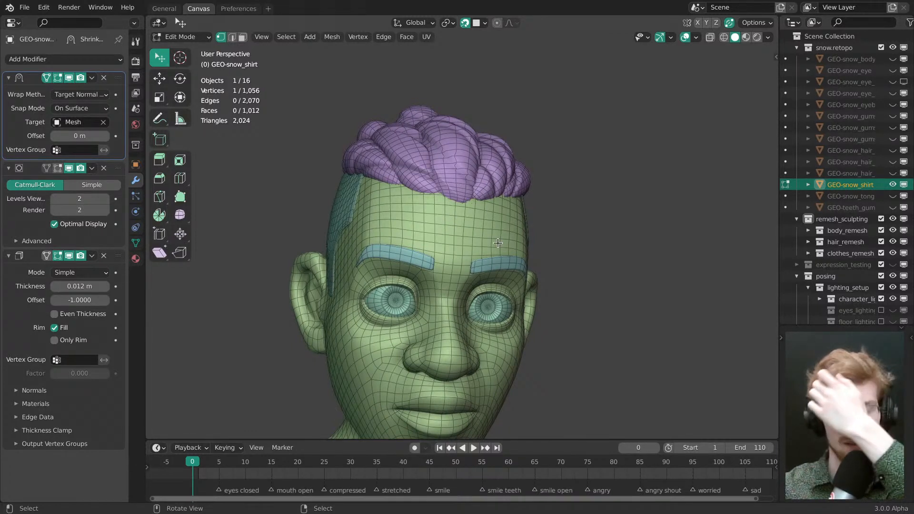
middle_drag(499, 263, 410, 258)
shift+middle_drag(504, 405, 496, 266)
scroll(496, 266, down, 2)
shift+middle_drag(496, 357, 467, 148)
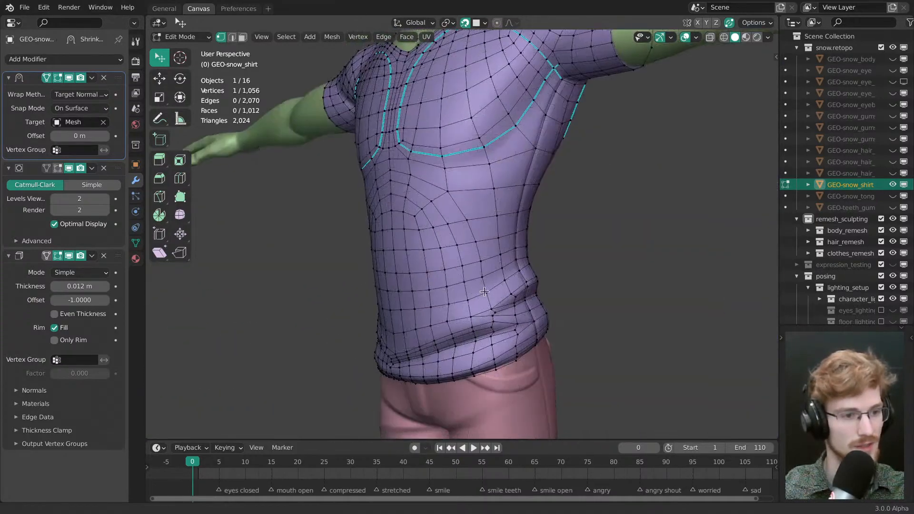
- Move a vertex just above the shirt's hem at the hip and check the smoothed shape in Object Mode
scroll(469, 276, up, 2)
middle_drag(476, 281, 456, 278)
key(ctrl+Tab)
click(405, 268)
key(Tab)
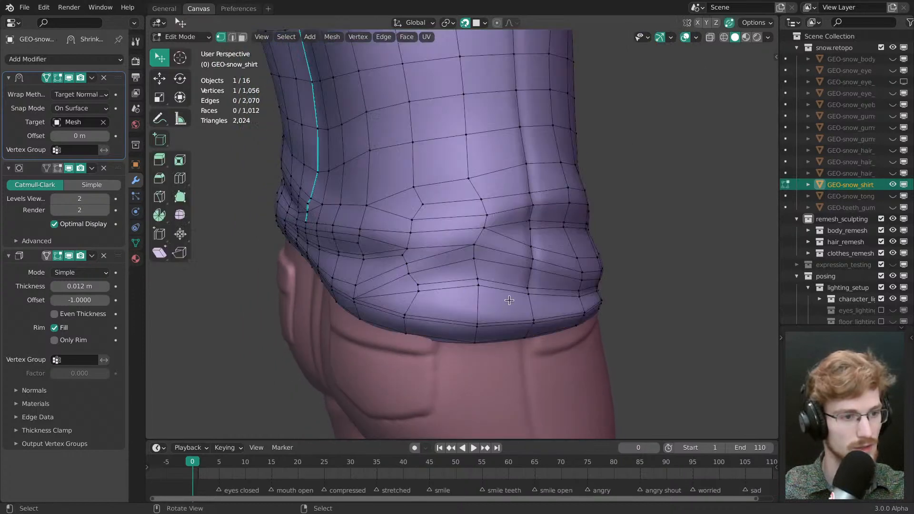
click(439, 284)
key(g)
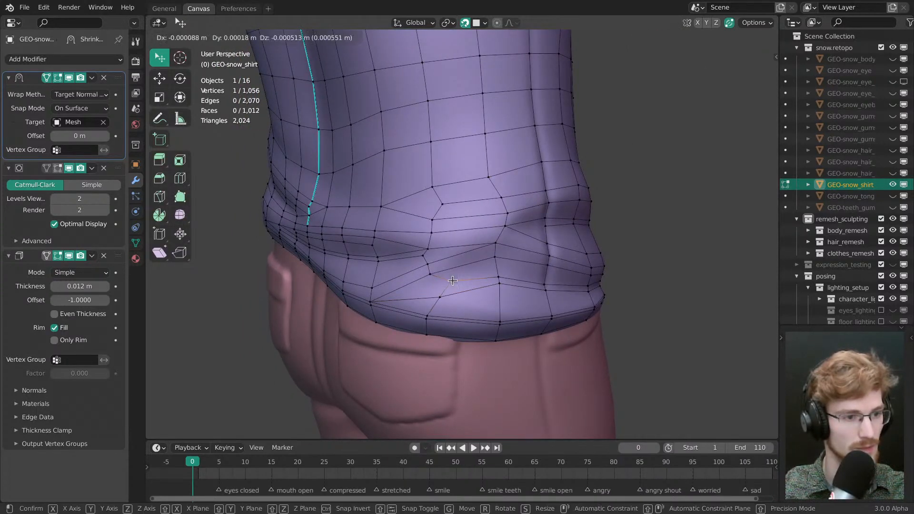
click(496, 285)
key(ctrl+Tab)
click(452, 288)
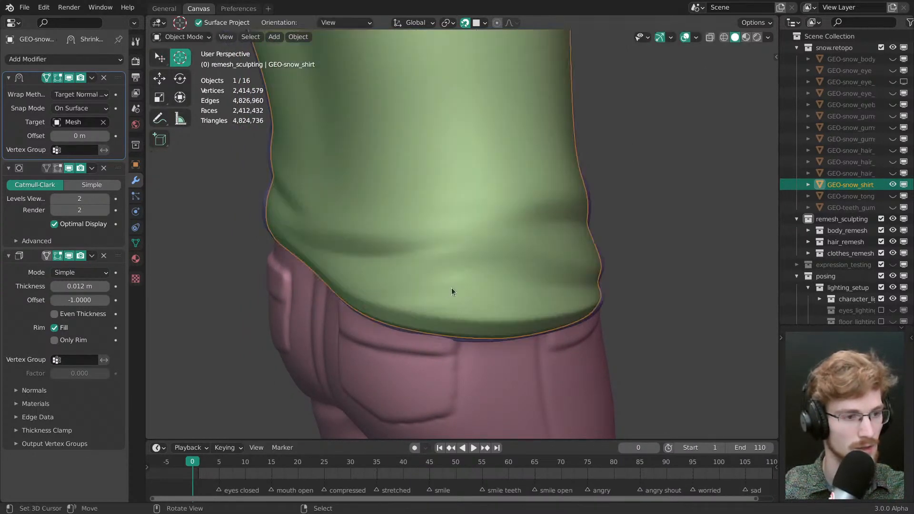
key(Tab)
- Nudge a vertex above the front hem where the fold's edges converge
middle_drag(457, 288, 447, 209)
key(2)
key(1)
ctrl+middle_drag(469, 305, 489, 275)
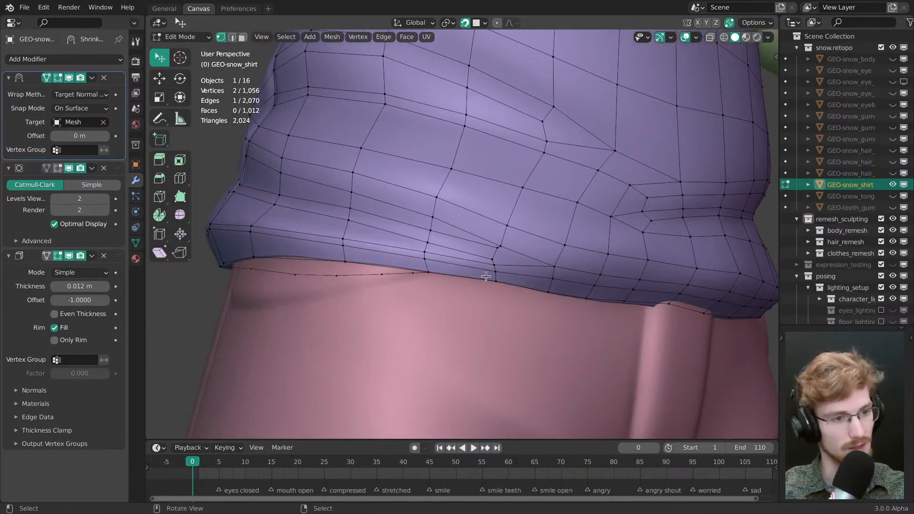
drag(510, 253, 491, 251)
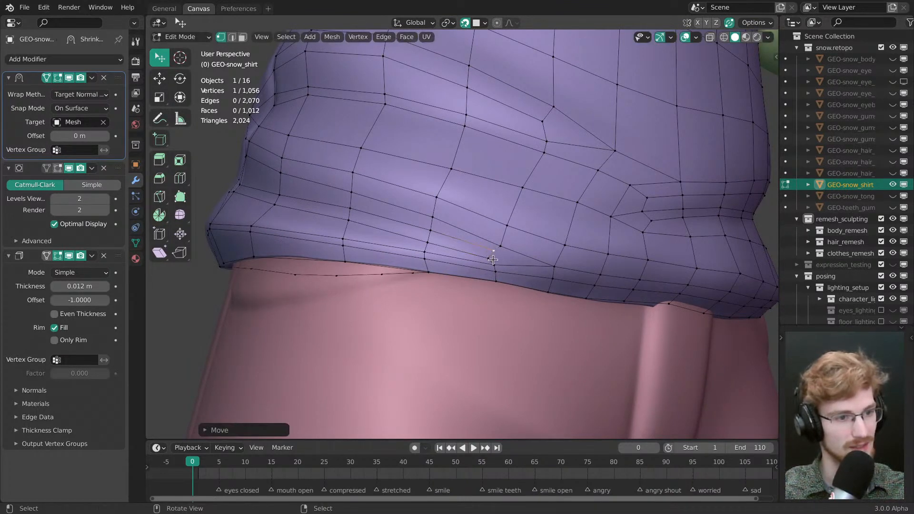
key(ctrl+z)
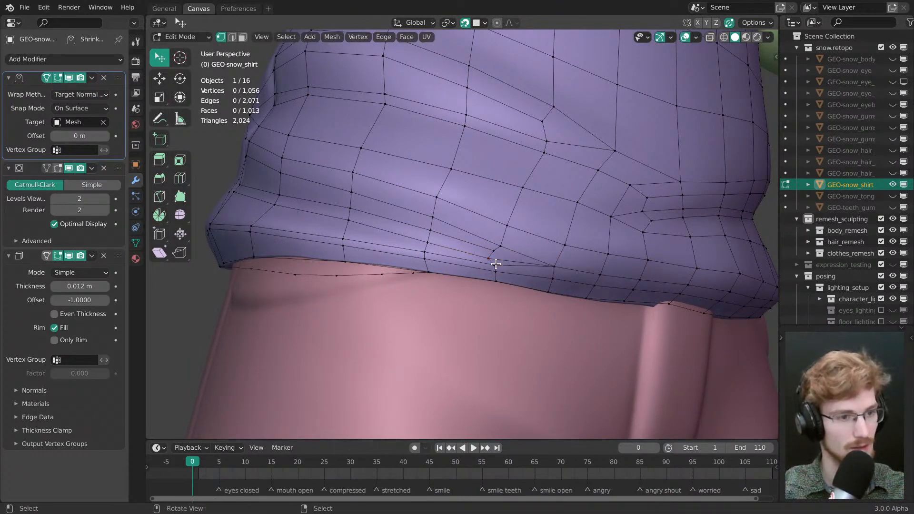
- Select the vertex path along the side hem and edge-slide it fully onto the neighbouring hem edge loop
middle_drag(492, 264, 600, 264)
ctrl+click(486, 262)
key(g)
key(g)
key(g)
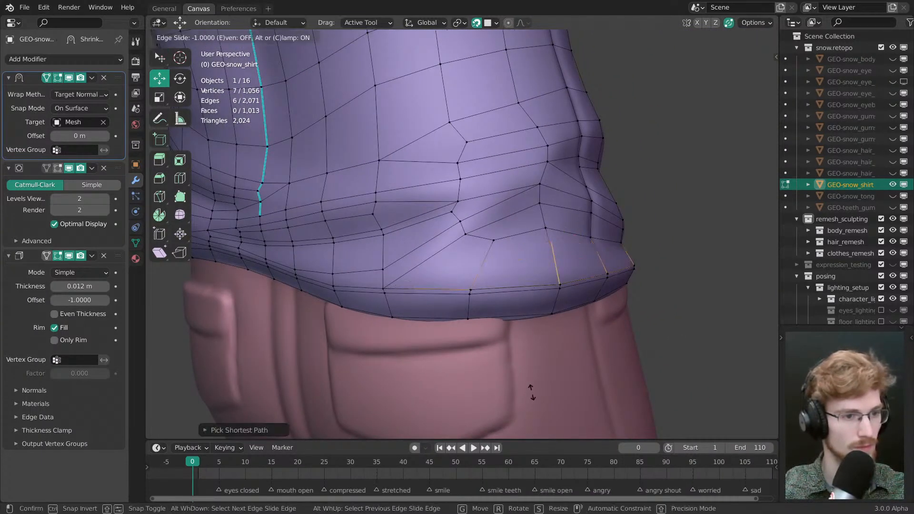
click(527, 394)
middle_drag(563, 262, 432, 263)
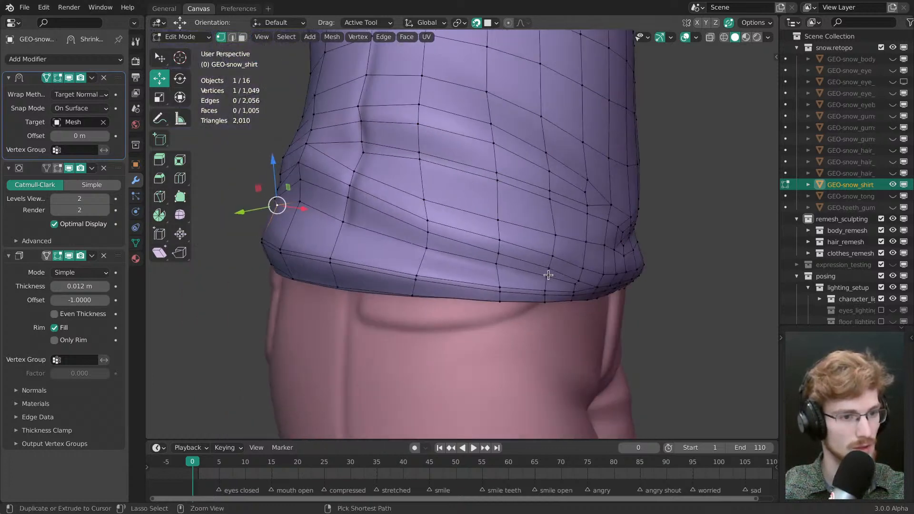
- Pick the vertex path running above the side hem to the front and edge-slide it for more even spacing
ctrl+right_click(572, 285)
key(g)
key(g)
click(573, 310)
key(alt+a)
- Reposition the hem loop's vertices one by one from the back pocket around the hip to the front
middle_drag(561, 296, 465, 285)
key(w)
middle_drag(403, 260, 487, 269)
click(497, 272)
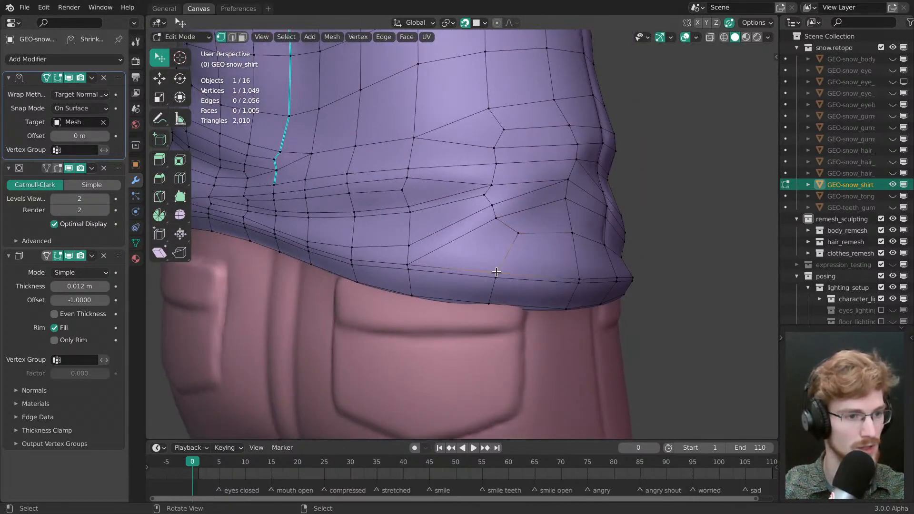
key(g)
click(500, 265)
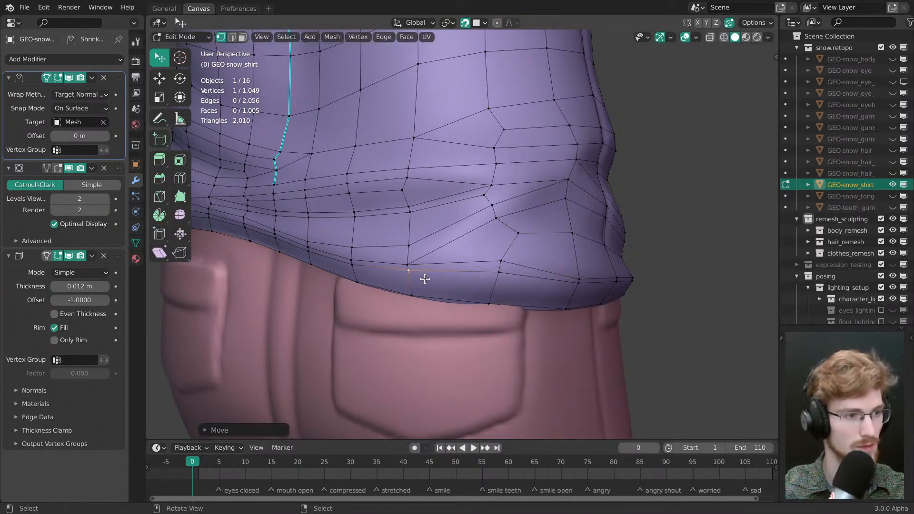
middle_drag(425, 279, 497, 256)
key(g)
click(393, 262)
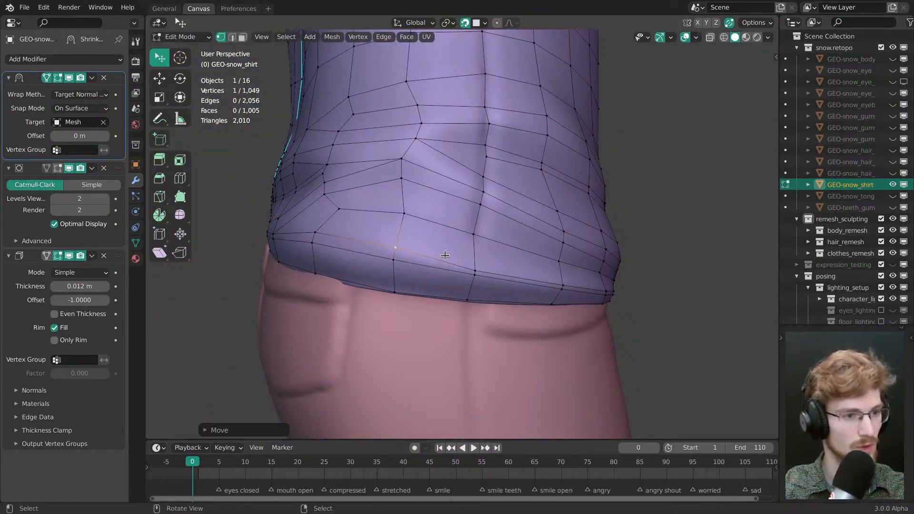
middle_drag(474, 262, 433, 262)
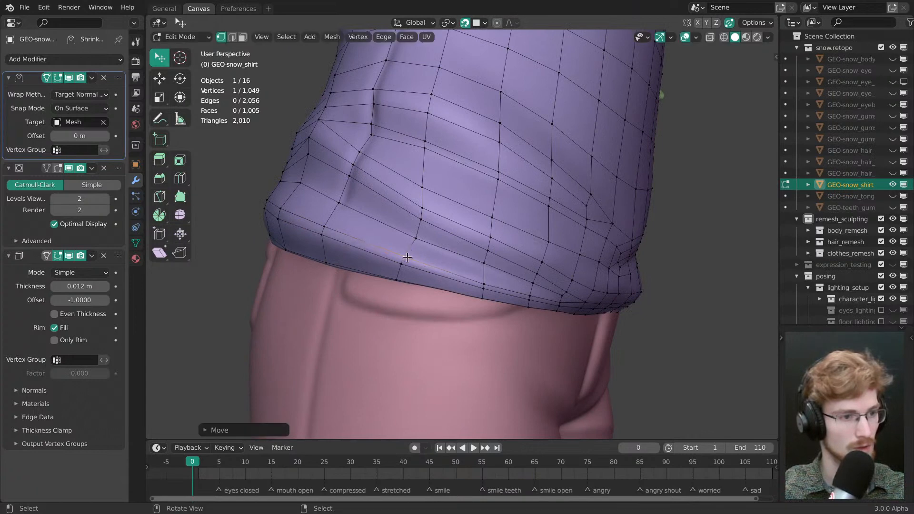
key(g)
click(462, 291)
drag(530, 301, 534, 301)
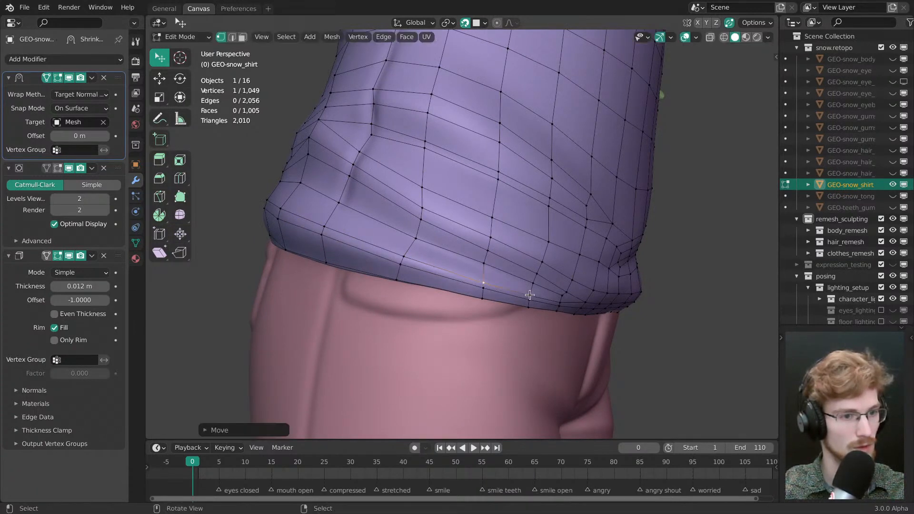
- Select the vertex path above the hem and examine the subdivided topology around the waist in Sculpt Mode with wireframe
middle_drag(533, 301, 435, 250)
key(alt+a)
ctrl+right_click(406, 253)
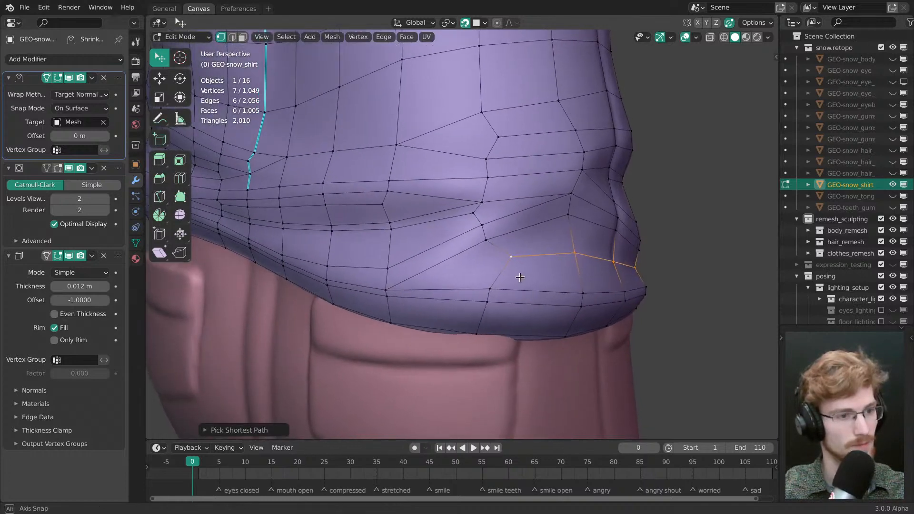
mouse_move(548, 267)
middle_down()
mouse_move(409, 265)
mouse_move(513, 260)
mouse_move(476, 248)
mouse_move(616, 284)
mouse_move(541, 214)
middle_up()
key(ctrl+Tab)
click(494, 227)
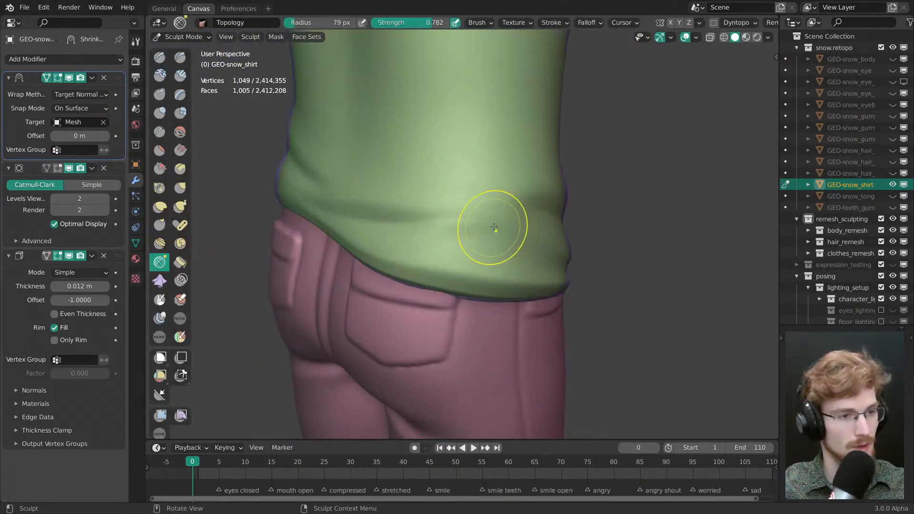
key(alt+w)
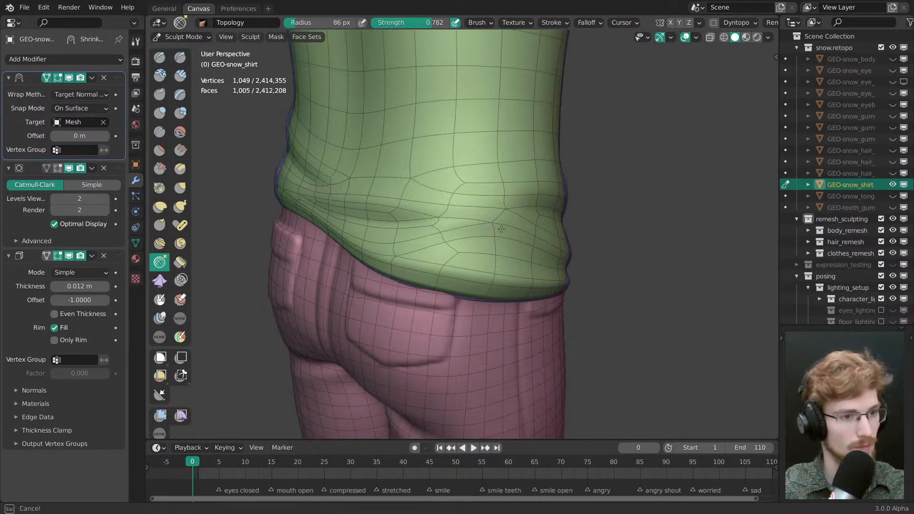
middle_drag(564, 259, 466, 224)
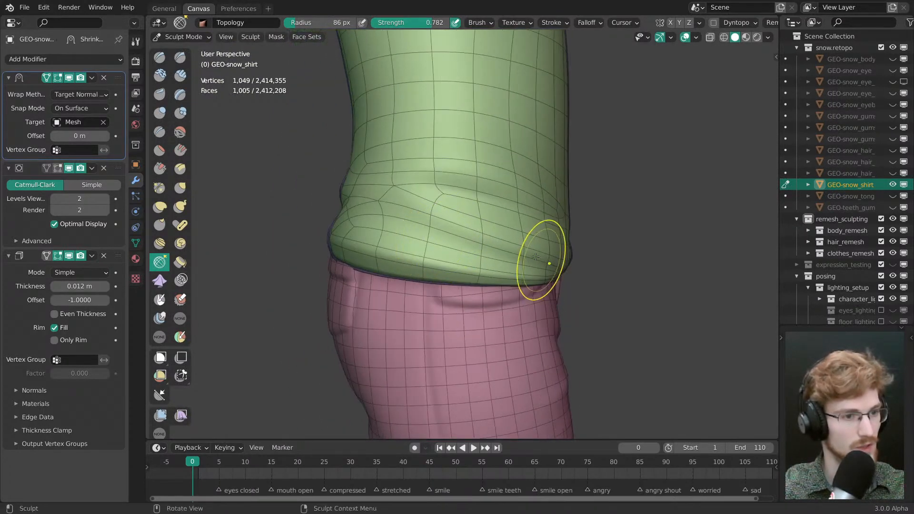
mouse_move(535, 251)
middle_down()
mouse_move(501, 260)
mouse_move(547, 290)
mouse_move(535, 259)
mouse_move(500, 259)
mouse_move(573, 282)
mouse_move(574, 292)
mouse_move(408, 273)
middle_up()
- Return to Edit Mode and connect the selected vertices across the faces above the hem
key(Tab)
middle_drag(540, 283, 601, 300)
key(j)
key(alt+a)
- Pick the vertex path above the hem from the front to the back hip and bevel it into two narrow rows
click(535, 315)
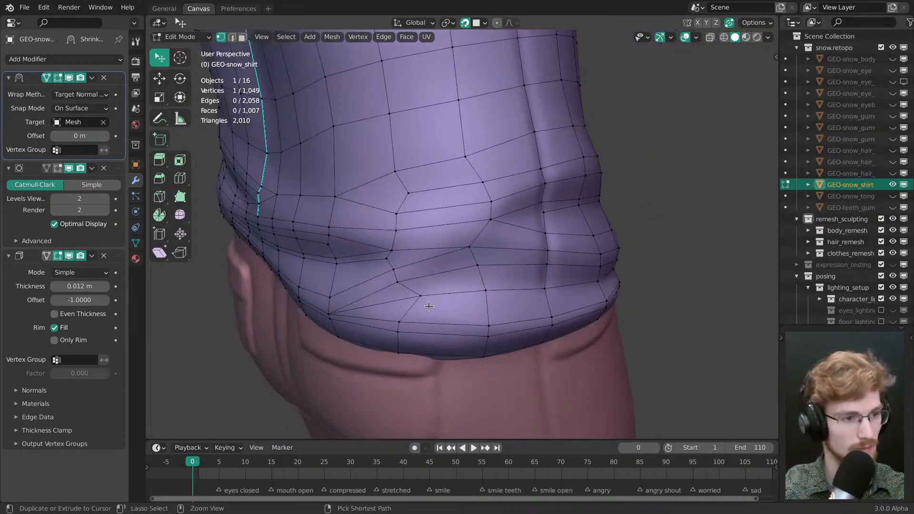
ctrl+click(427, 305)
middle_drag(552, 331, 527, 313)
key(ctrl+b)
drag(527, 312, 527, 318)
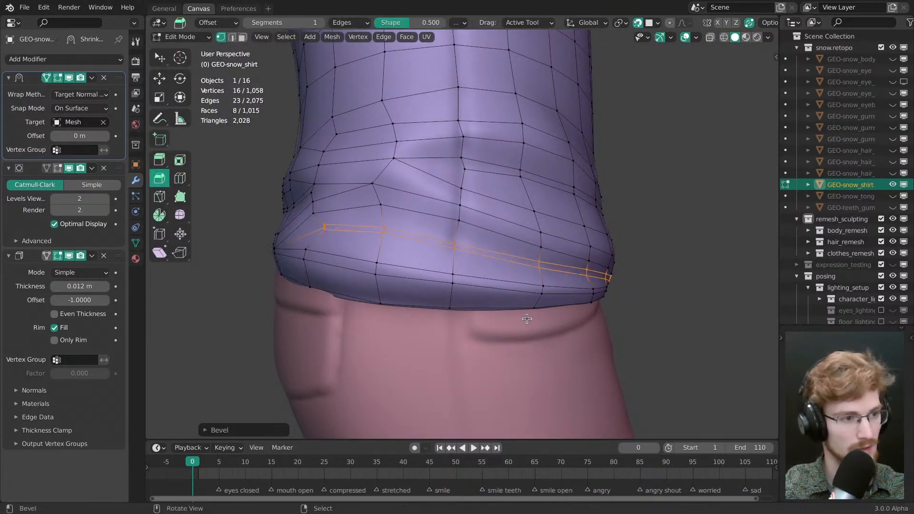
- Pick a second vertex path around the side of the shirt and bevel it as well
right_click(324, 214)
middle_drag(559, 262, 655, 310)
ctrl+right_click(519, 265)
key(ctrl+b)
click(561, 312)
- Try to vertex-slide the vertex above the back pocket down onto the hem corner
right_click(477, 281)
key(w)
key(g)
key(g)
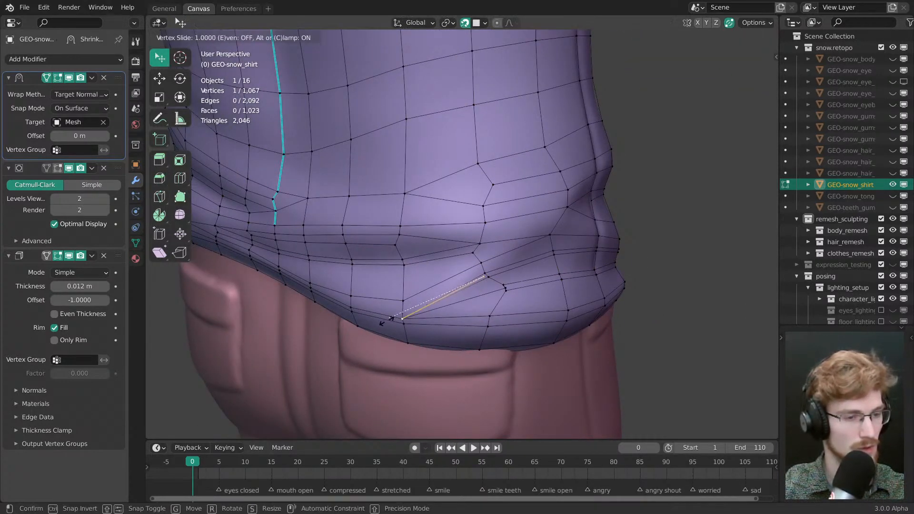
click(390, 317)
middle_drag(457, 318, 370, 246)
key(ctrl+z)
key(ctrl+z)
- Dissolve the extra edge loop at the hem and bevel a path of hem edges from the back around to the front
alt+click(498, 258)
key(ctrl+x)
click(342, 248)
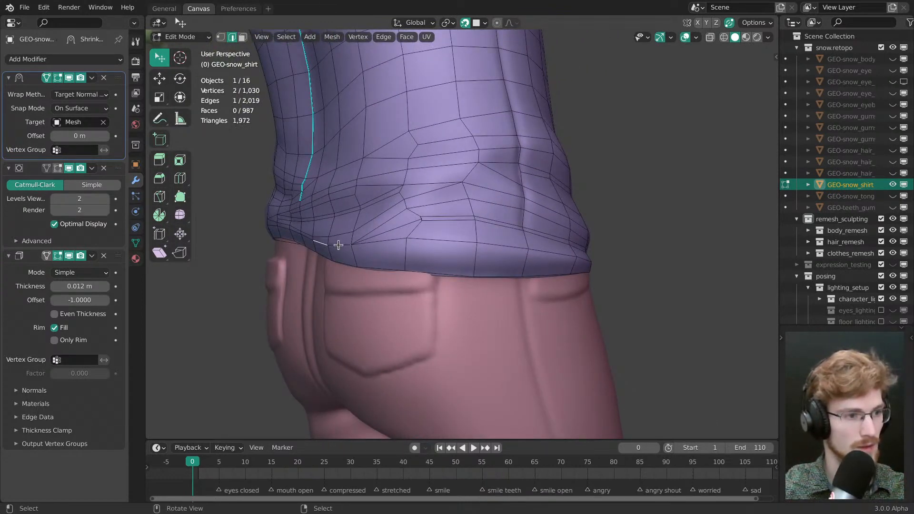
middle_drag(504, 257, 412, 264)
ctrl+click(479, 262)
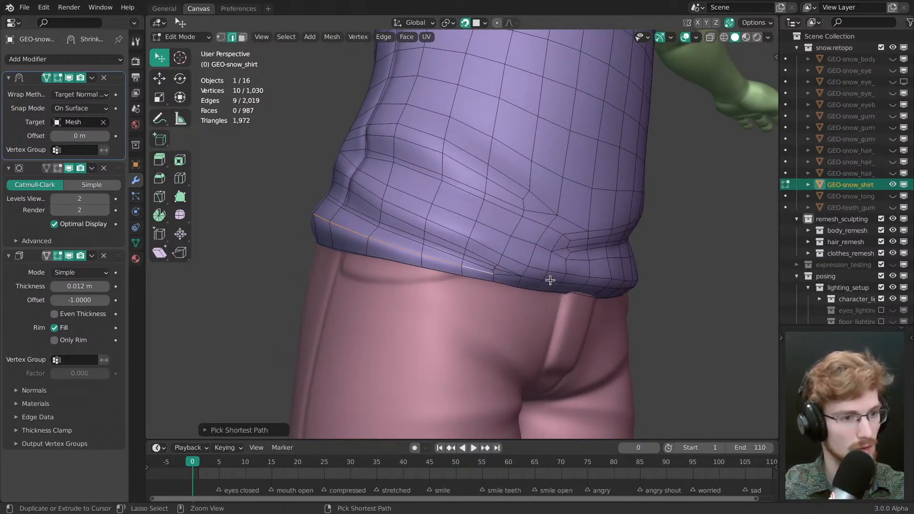
key(ctrl+z)
middle_drag(475, 267, 458, 274)
key(ctrl+b)
drag(514, 297, 522, 297)
key(alt+a)
- Vertex-slide the vertices at the front end of the beveled hem path, merging the loose end into its neighbouring vertex
scroll(502, 288, up, 2)
key(1)
key(w)
drag(463, 298, 553, 318)
key(g)
key(g)
click(525, 301)
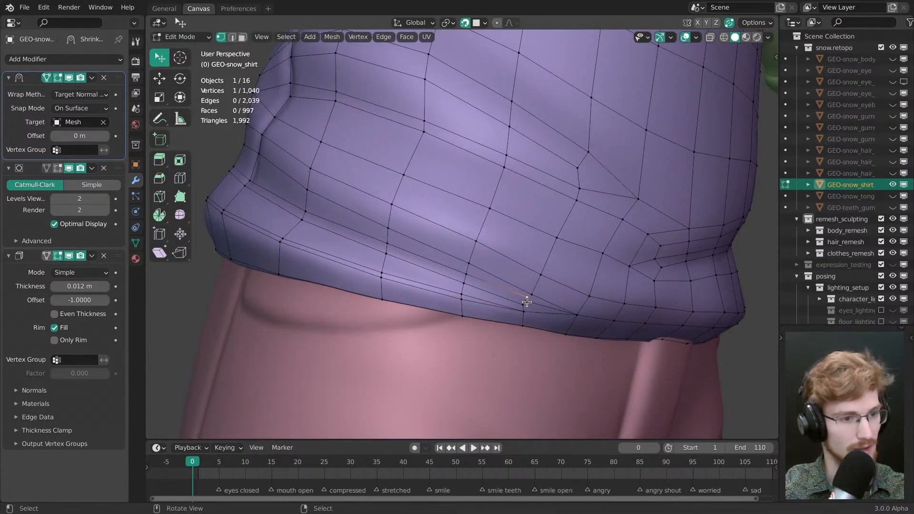
key(g)
key(g)
click(606, 347)
- Vertex-slide the back end of the beveled hem path above the pocket into the adjacent hem vertex
middle_drag(469, 304, 569, 248)
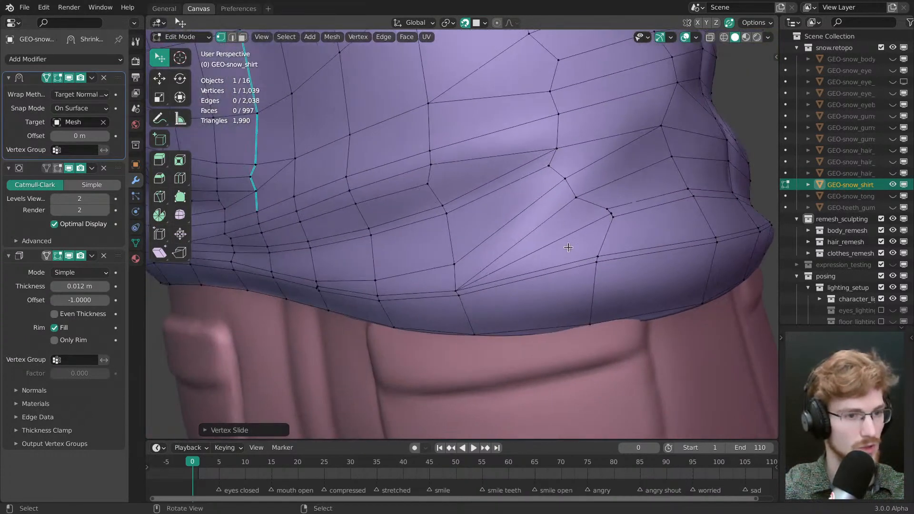
key(g)
key(g)
click(392, 317)
middle_drag(550, 285, 448, 272)
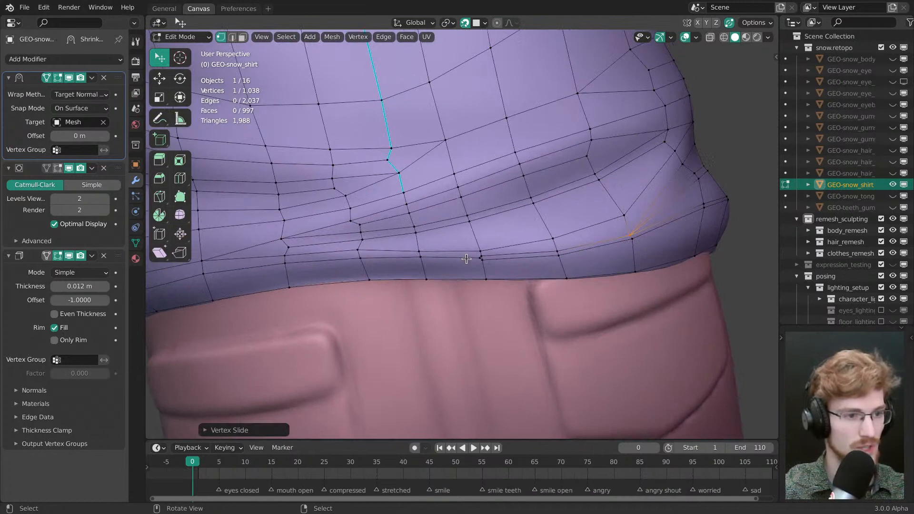
- Dissolve the extra vertex and the surplus diagonal edges fanning out from the hem vertex above the back pocket
key(ctrl+x)
middle_drag(498, 271, 554, 228)
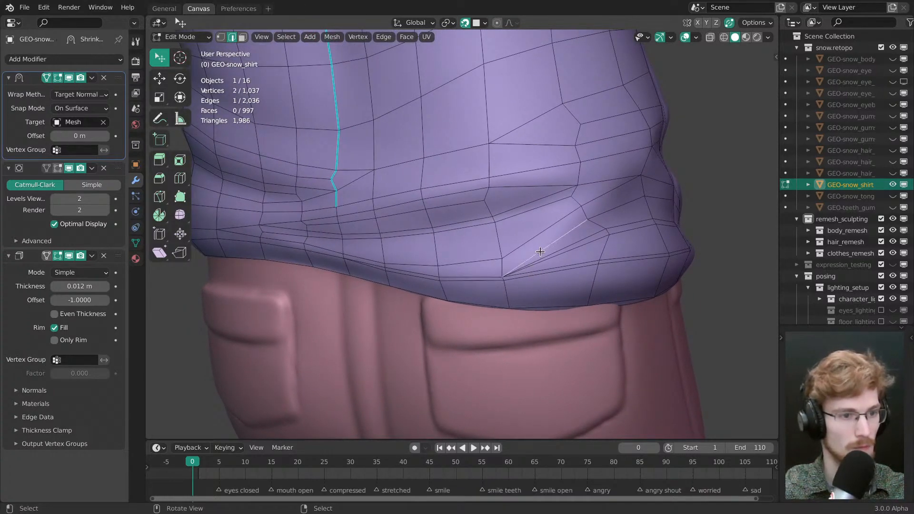
key(alt+a)
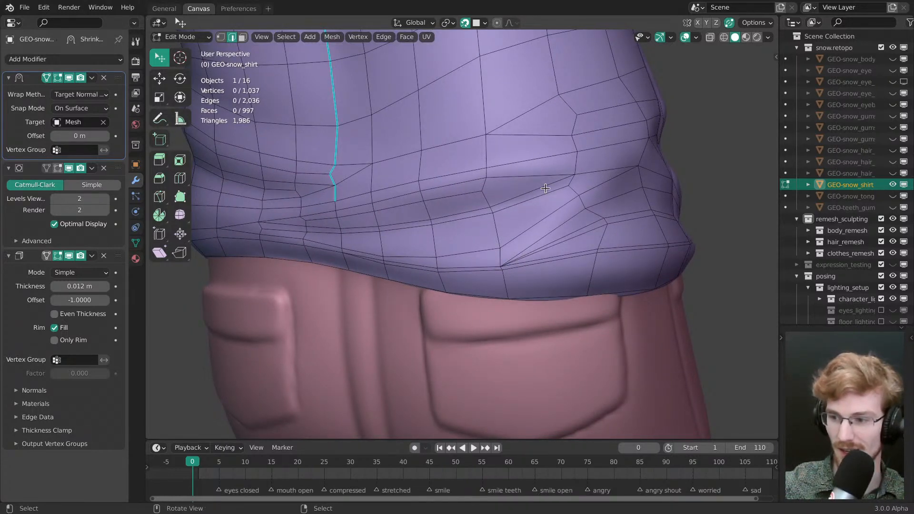
middle_drag(475, 277, 496, 266)
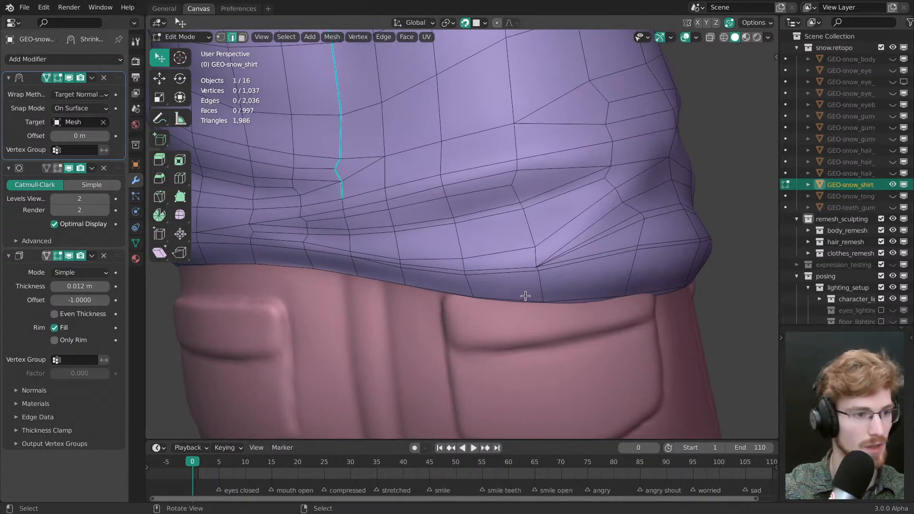
middle_drag(527, 299, 534, 280)
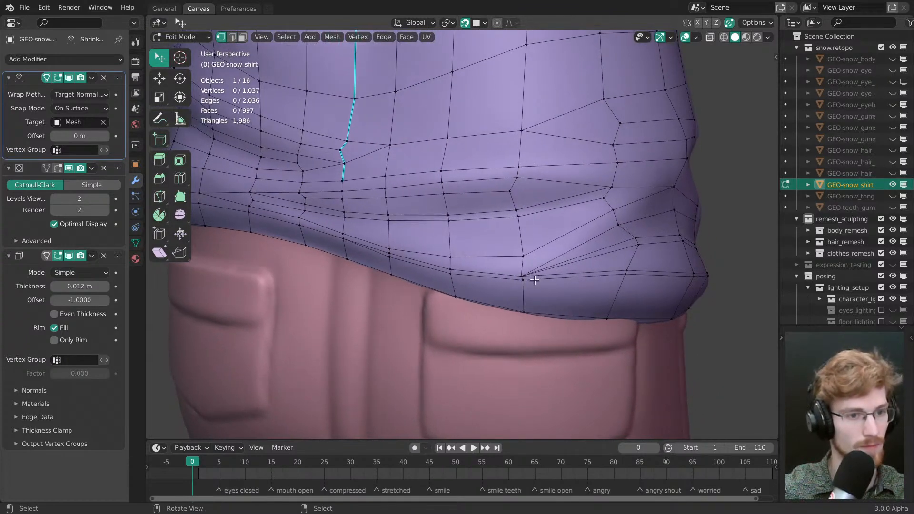
key(ctrl+x)
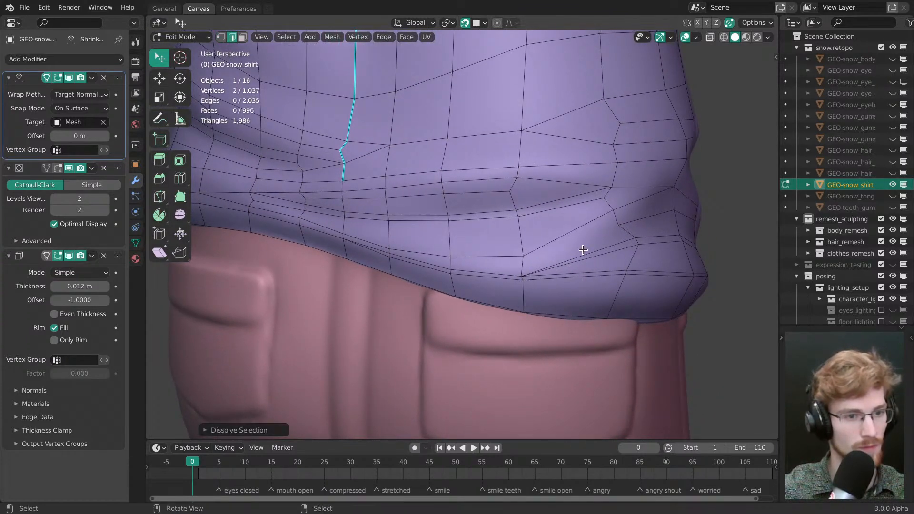
right_click(583, 253)
key(ctrl+x)
key(alt+a)
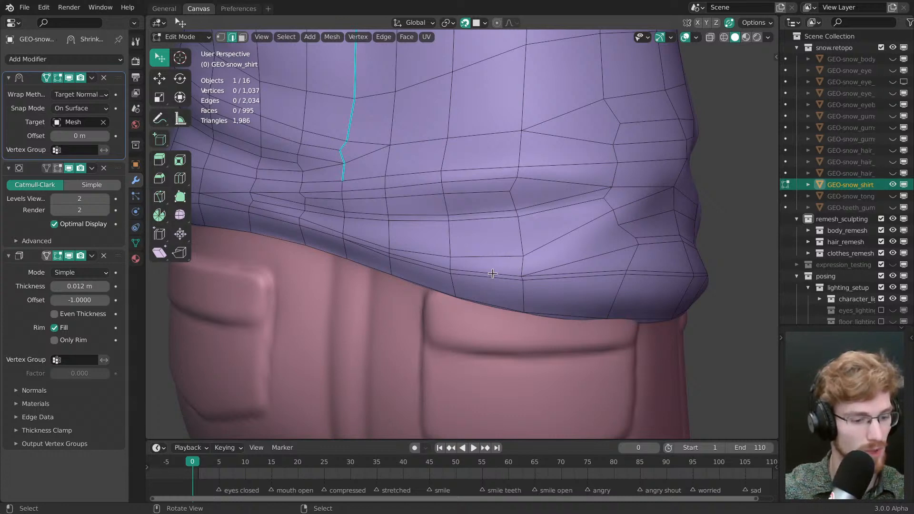
key(k)
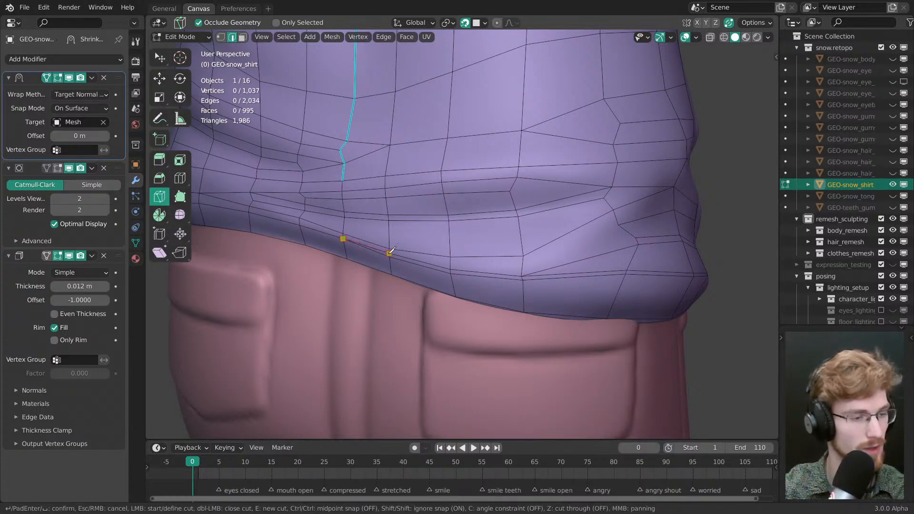
scroll(392, 252, up, 3)
key(Escape)
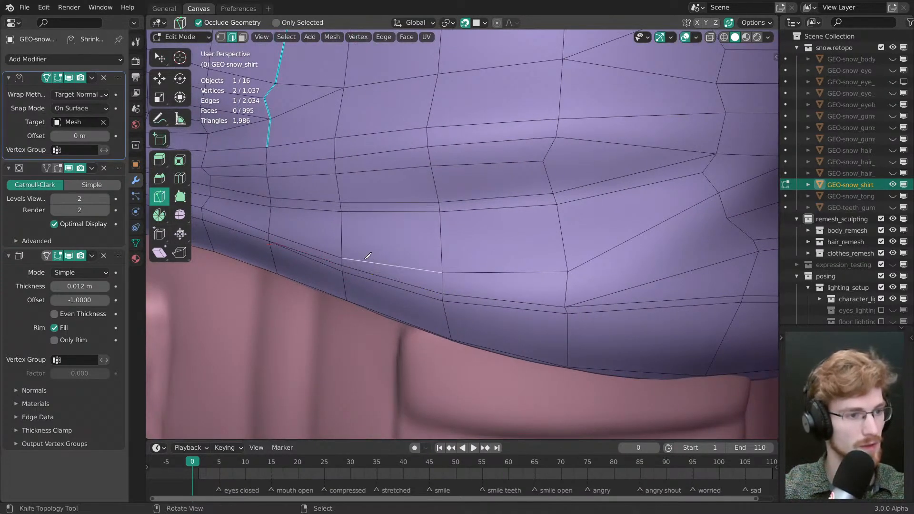
- Edge-slide the short edge row above the hem upward, away from the hem edges
middle_drag(368, 257, 541, 261)
key(g)
key(g)
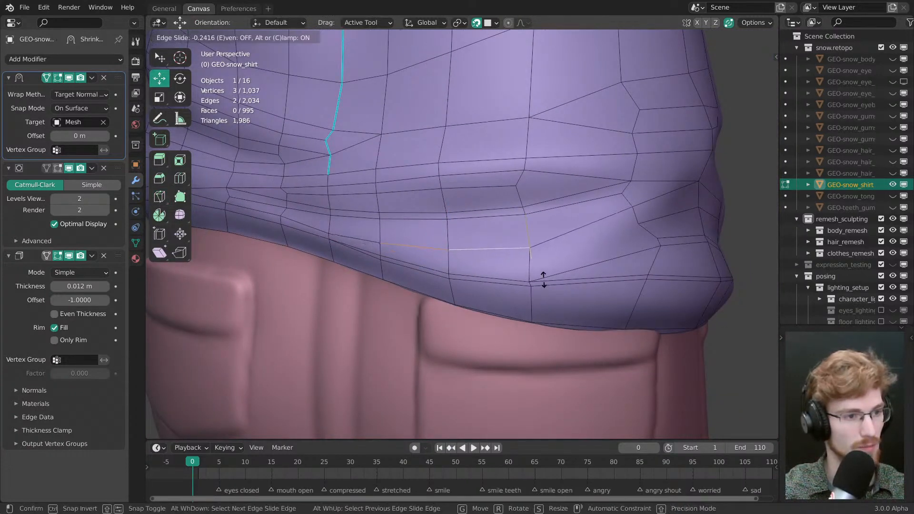
click(543, 279)
key(alt+a)
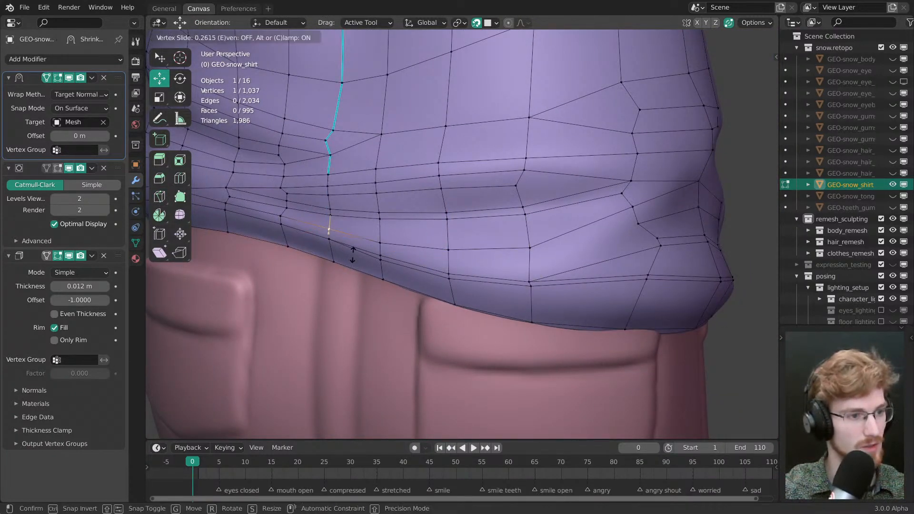
- Vertex-slide the front vertex of the row above the hem and nudge its other vertices to even the spacing
key(g)
right_drag(382, 239, 383, 240)
key(alt+a)
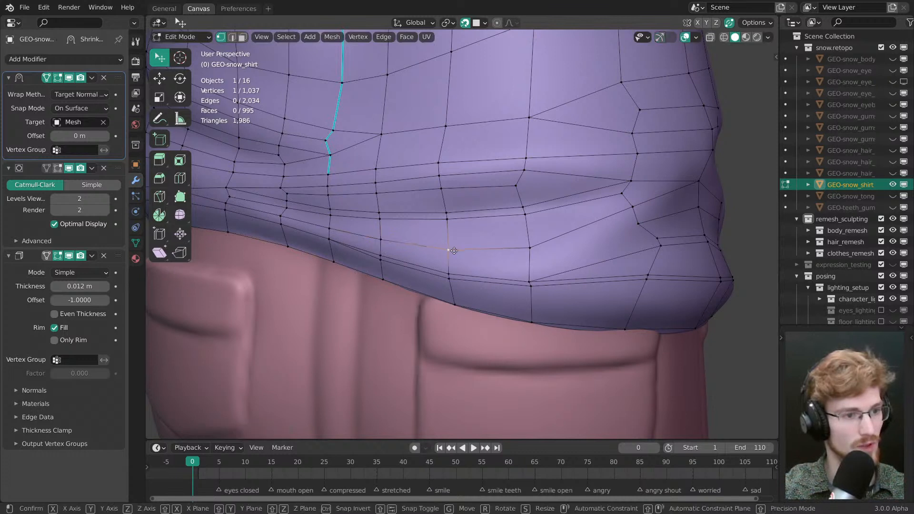
right_drag(454, 251, 453, 247)
right_drag(536, 249, 537, 246)
key(alt+a)
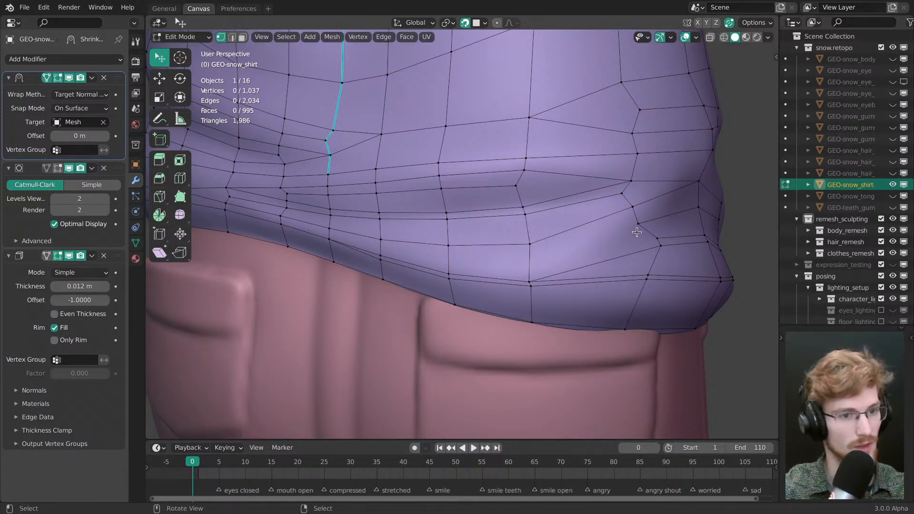
key(k)
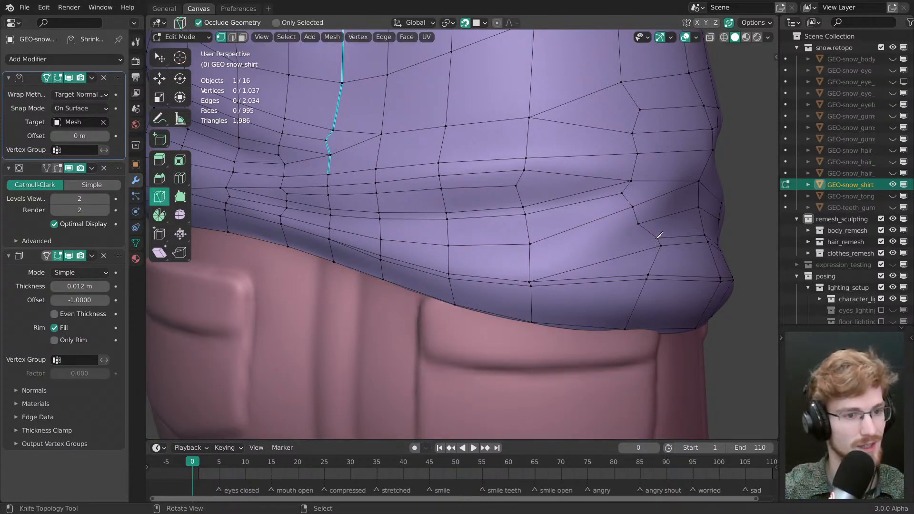
click(658, 237)
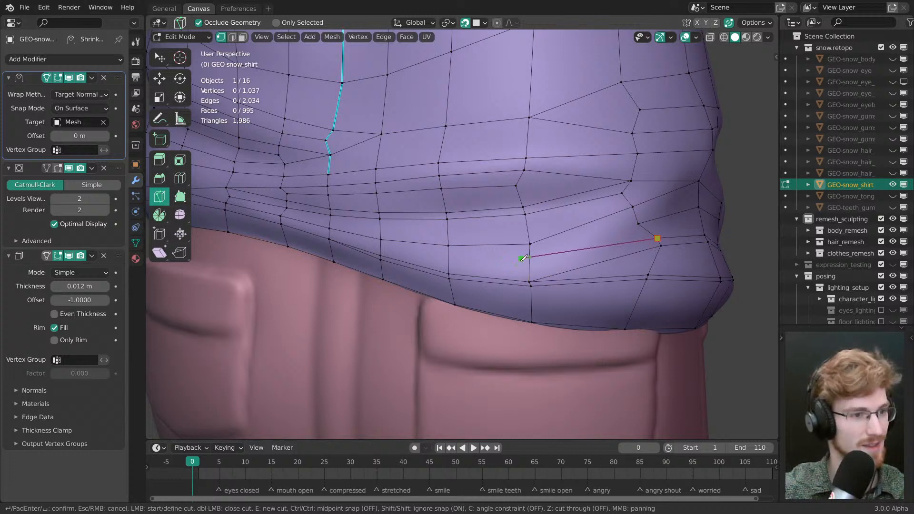
key(Escape)
- Vertex-slide the doubled hem vertex in front of the back pocket into its neighbour to merge them
right_click(379, 257)
key(g)
key(shift+v)
click(380, 257)
right_click(446, 281)
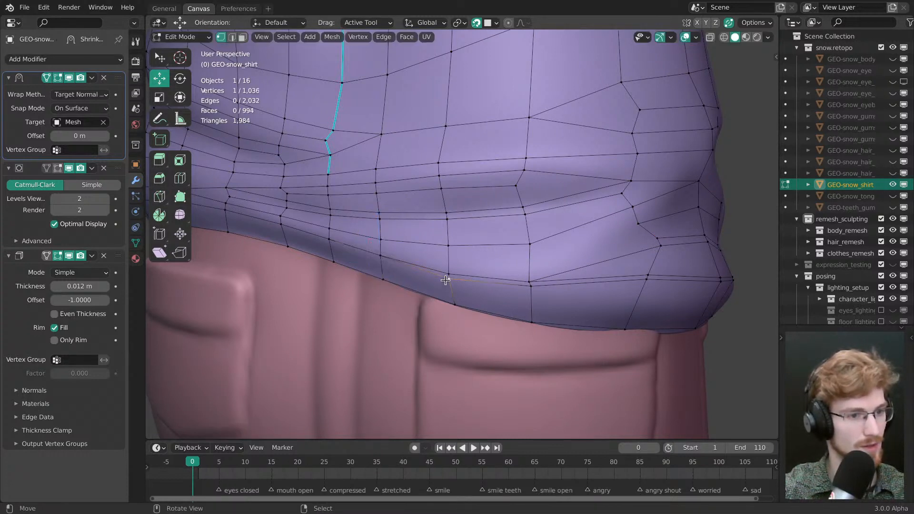
- Try knife-cutting two extra edge rows from the side fold across the faces above the hem
key(k)
click(638, 224)
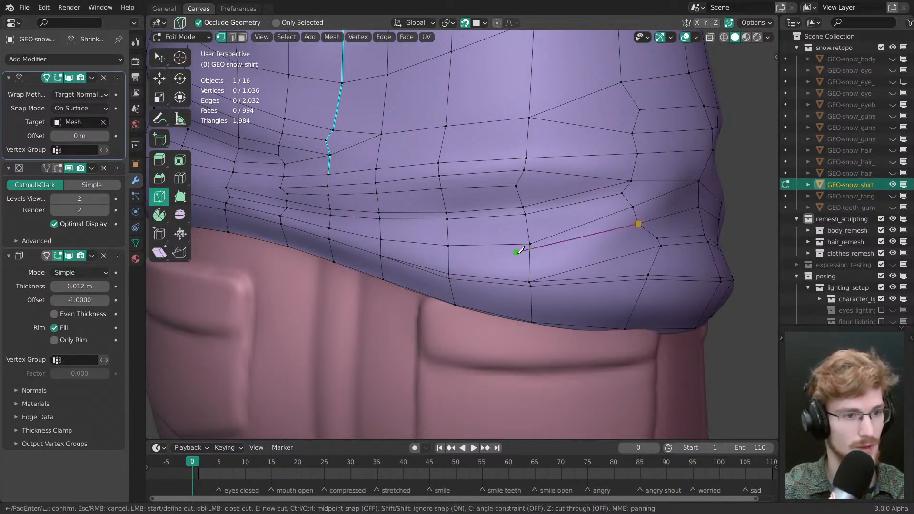
click(380, 256)
key(Return)
click(659, 237)
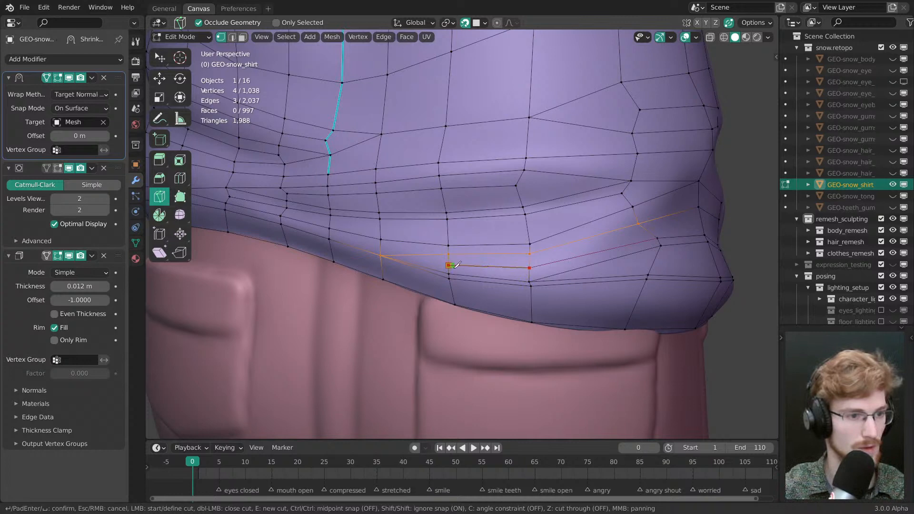
click(455, 266)
key(Return)
key(alt+a)
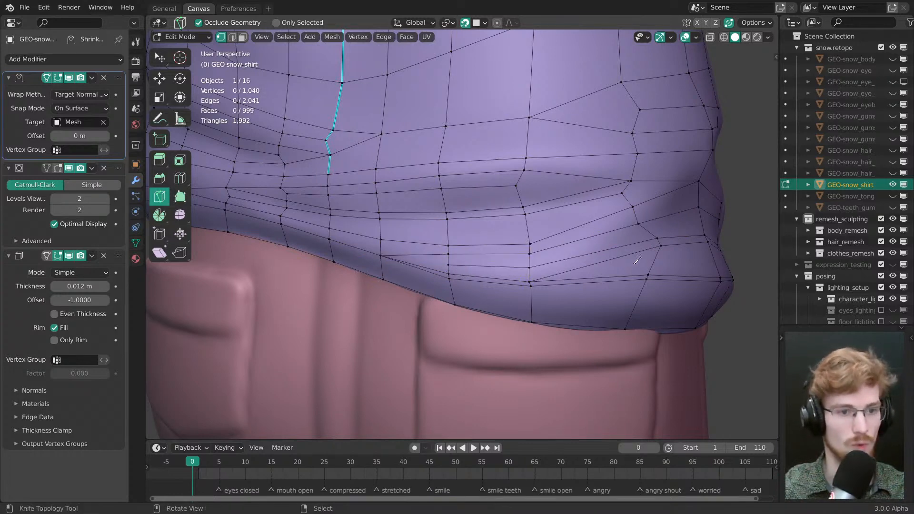
- Remove the two knife-cut edge rows and connect the side-fold vertex to the hem vertex above the pocket
middle_drag(637, 261, 505, 270)
key(w)
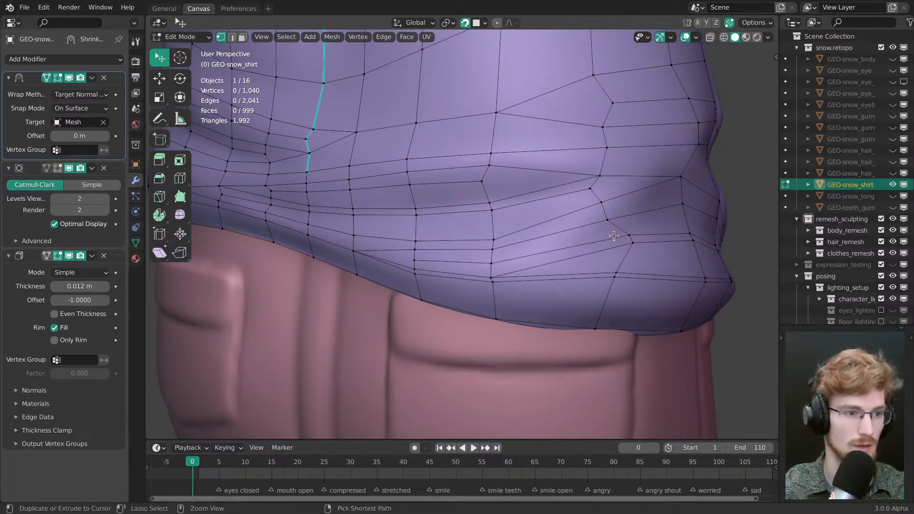
alt+click(622, 241)
key(ctrl+x)
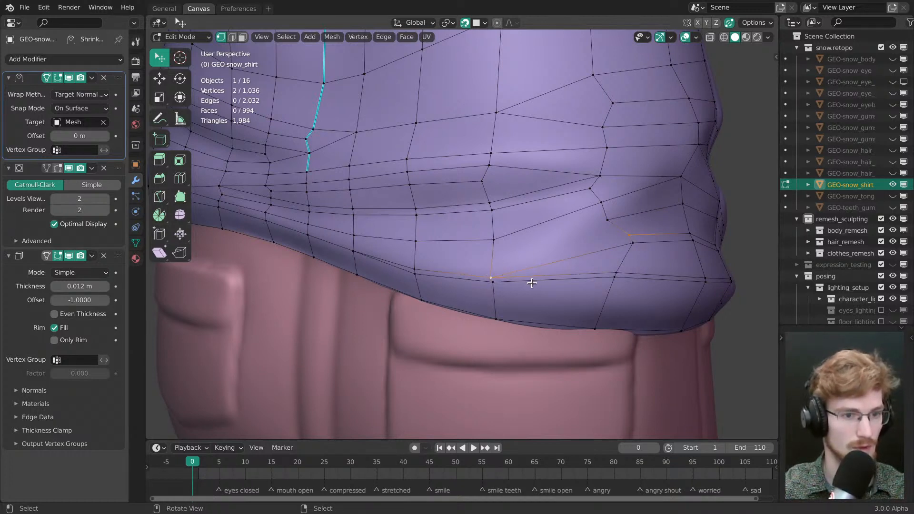
key(j)
key(alt+a)
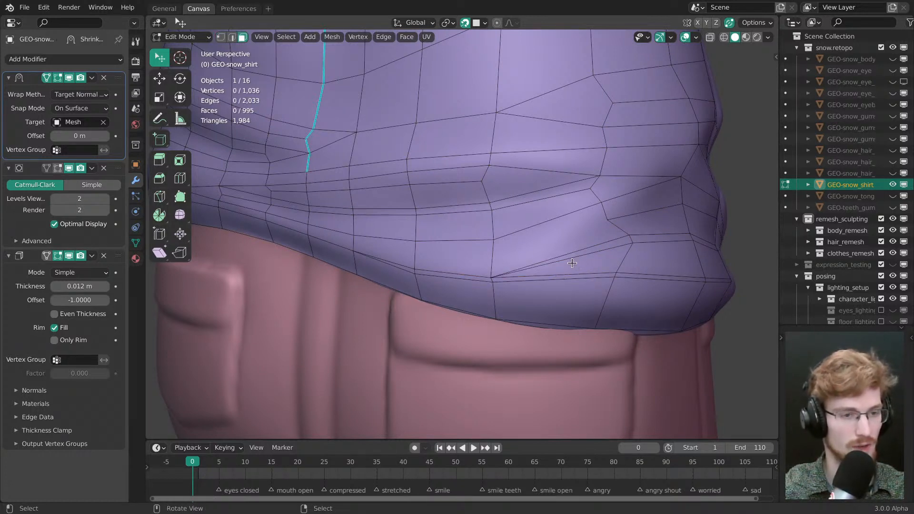
- Dissolve the lower diagonal edge above the pocket and move the vertex at its side-fold end clear of the neighbouring vertex
shift+middle_drag(586, 256, 580, 262)
key(l)
click(581, 263)
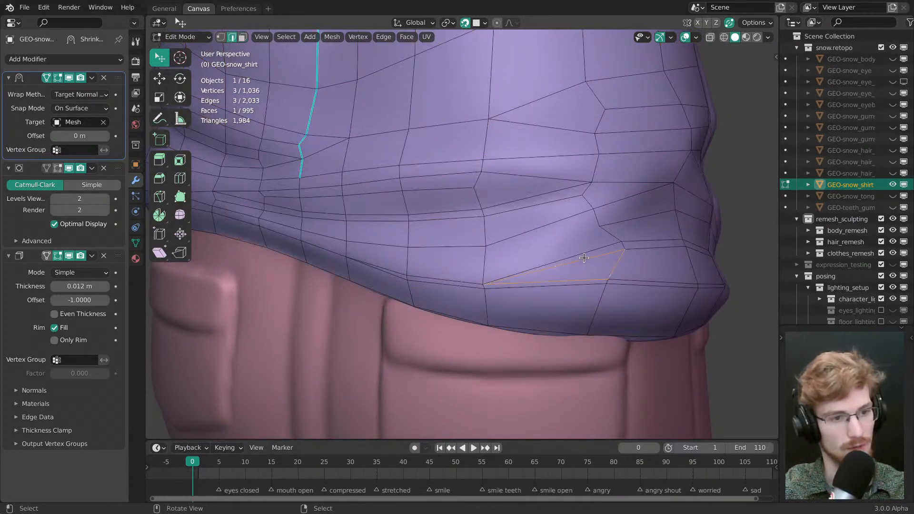
click(584, 258)
key(ctrl+x)
key(alt+a)
key(1)
drag(623, 247, 632, 255)
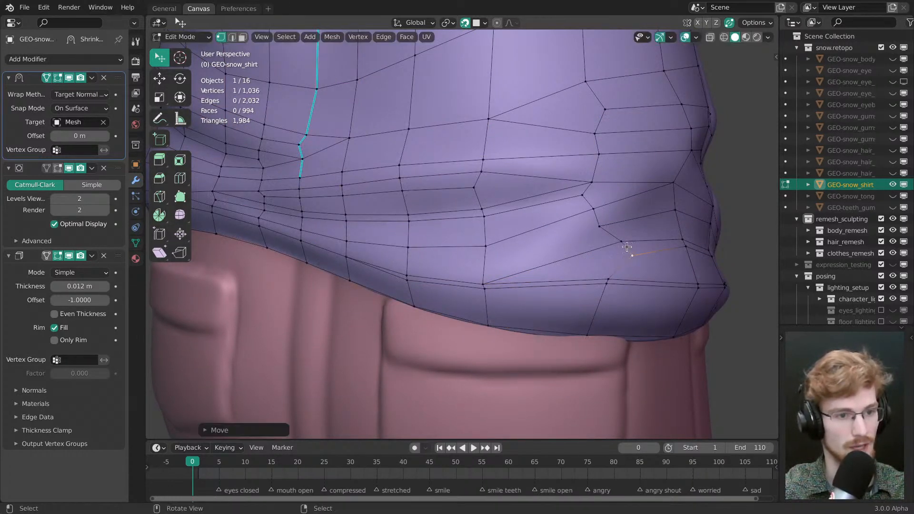
- Knife a new edge row from the side fold forward to the hem vertex and dissolve the surplus edge beneath it
middle_drag(617, 253, 638, 235)
key(alt+a)
key(k)
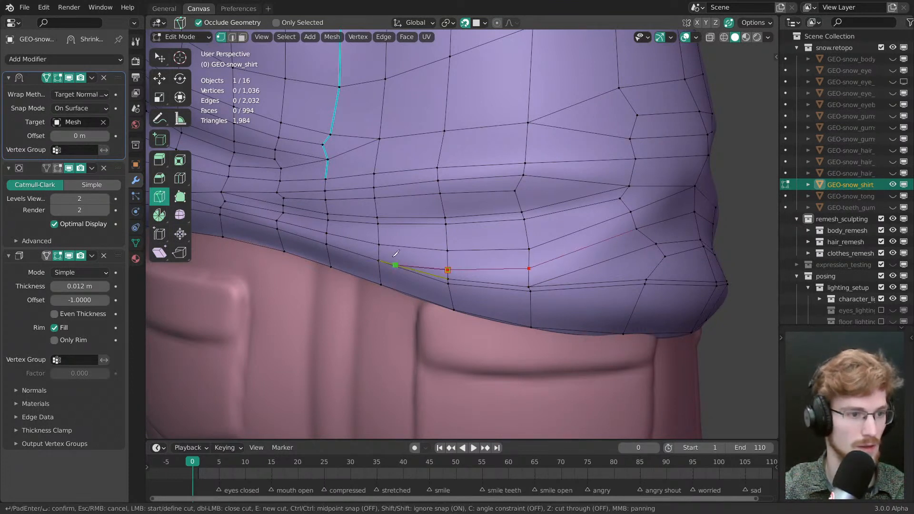
key(Return)
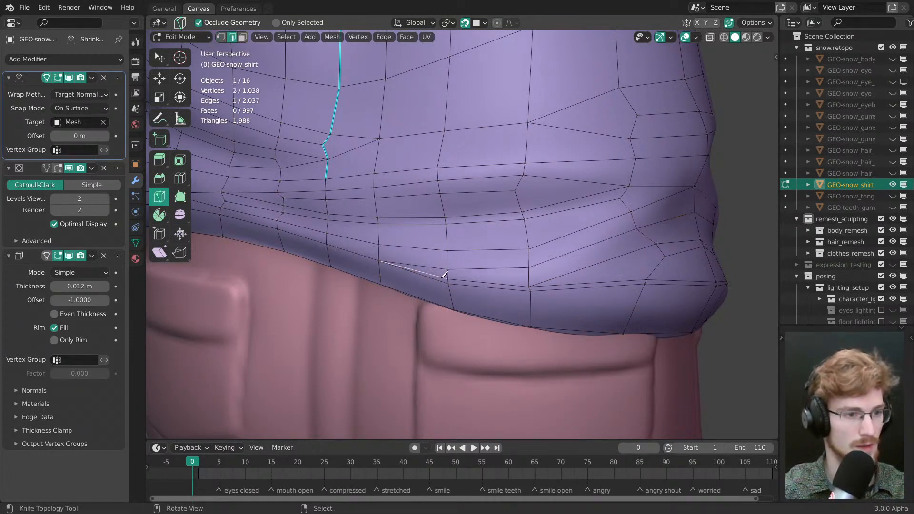
key(ctrl+x)
key(1)
key(w)
- Nudge the vertices of the new edge row and the hem row upward above the back pocket
right_drag(448, 278, 456, 276)
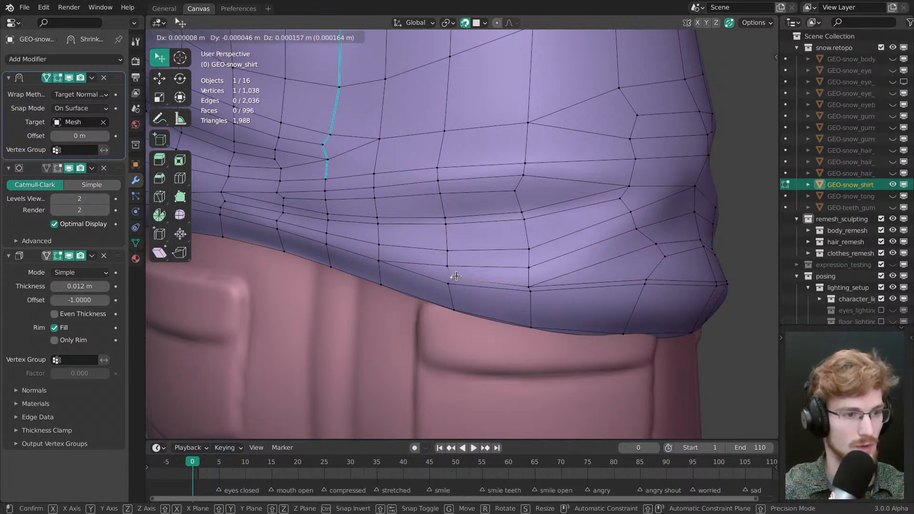
right_drag(529, 287, 530, 280)
right_click(530, 269)
middle_drag(476, 280, 469, 281)
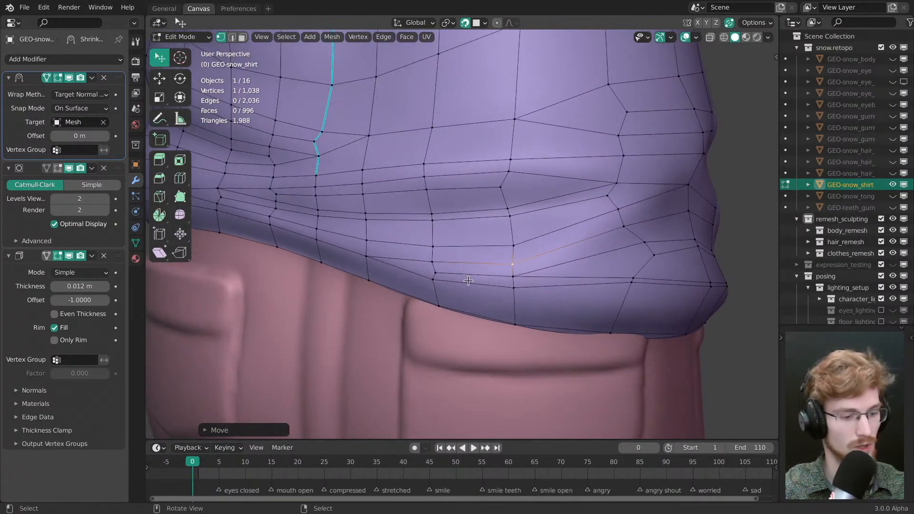
- Turn on the Screencast Keys overlay and save the file
key(n)
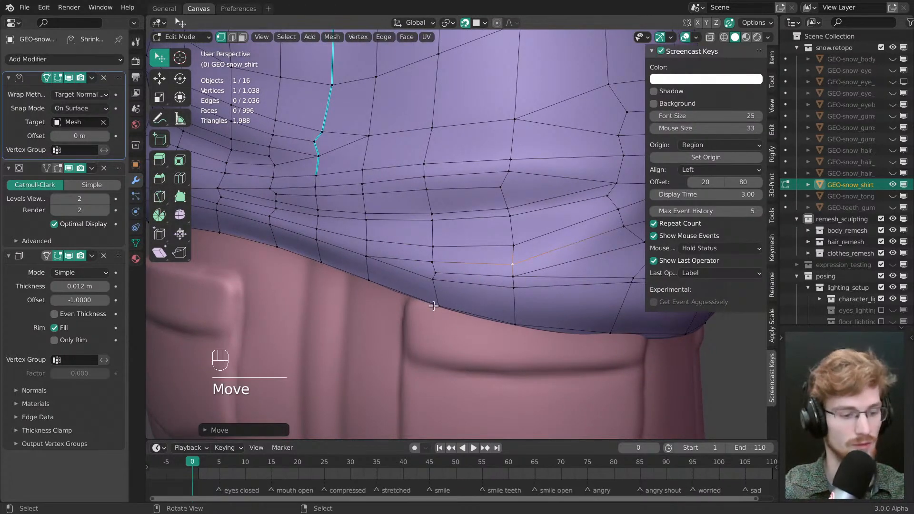
key(n)
key(ctrl+s)
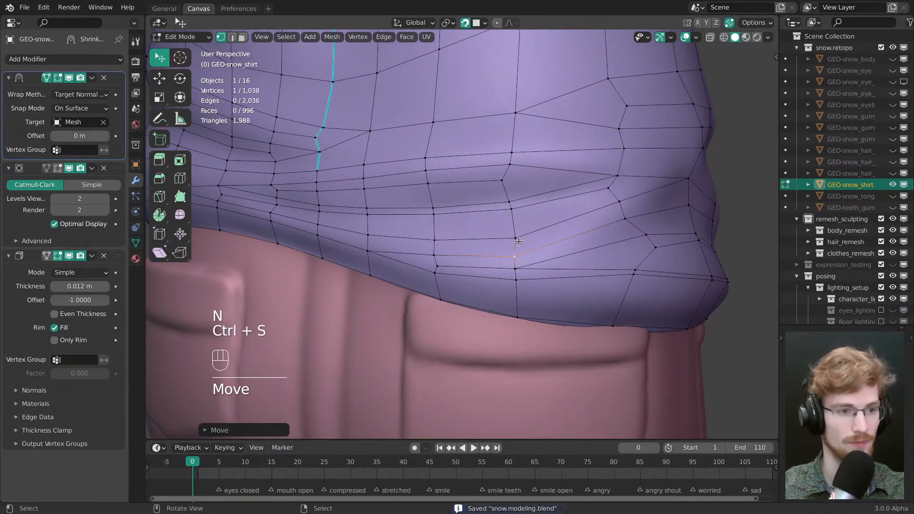
- Move the vertices above the back pocket and at the side of the hem to spread the edge rows apart
key(w)
drag(519, 241, 518, 234)
middle_drag(601, 250, 495, 264)
key(alt+a)
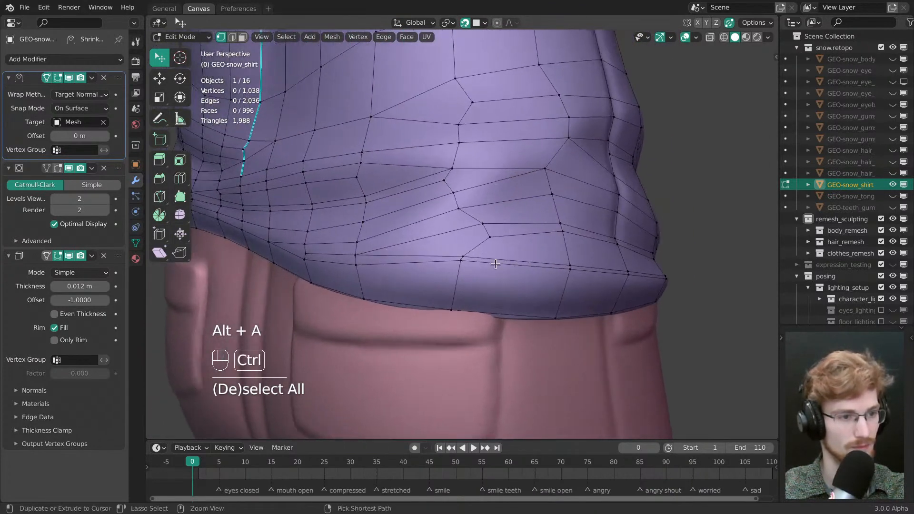
drag(461, 261, 462, 270)
drag(463, 257, 465, 252)
middle_drag(543, 259, 486, 272)
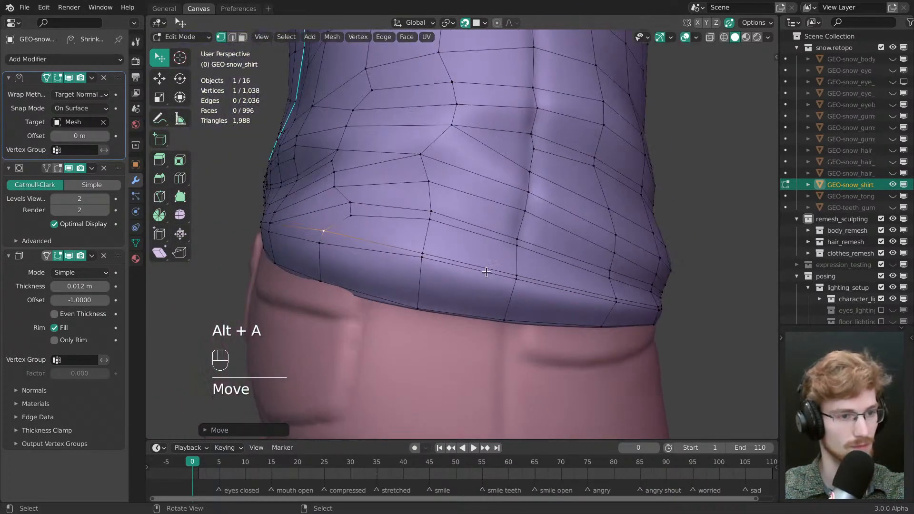
- Select a path of lower hem edges around the side and edge-slide it down toward the shirt's border
click(424, 267)
middle_drag(423, 266, 543, 321)
ctrl+click(543, 320)
key(g)
key(g)
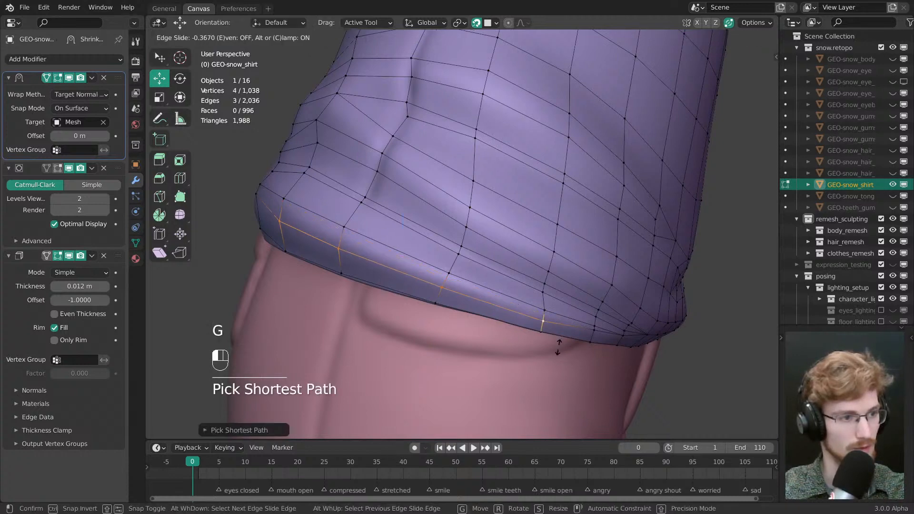
click(556, 357)
key(alt+a)
- Move one vertex near the end of the hem's edge rows slightly downward
middle_drag(561, 342, 469, 278)
scroll(457, 262, up, 3)
key(w)
drag(441, 244, 441, 249)
middle_drag(456, 258, 498, 261)
shift+middle_drag(498, 261, 498, 233)
key(alt+a)
- Dissolve the short edge where the hem rows converge and move the adjoining vertex away from the upper row
key(2)
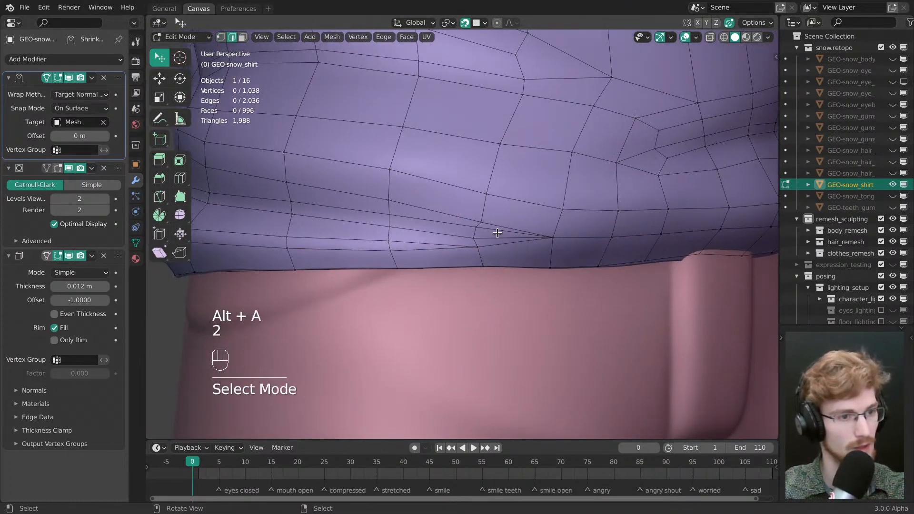
mouse_move(516, 280)
middle_down()
mouse_move(506, 273)
mouse_move(514, 278)
middle_up()
key(ctrl+x)
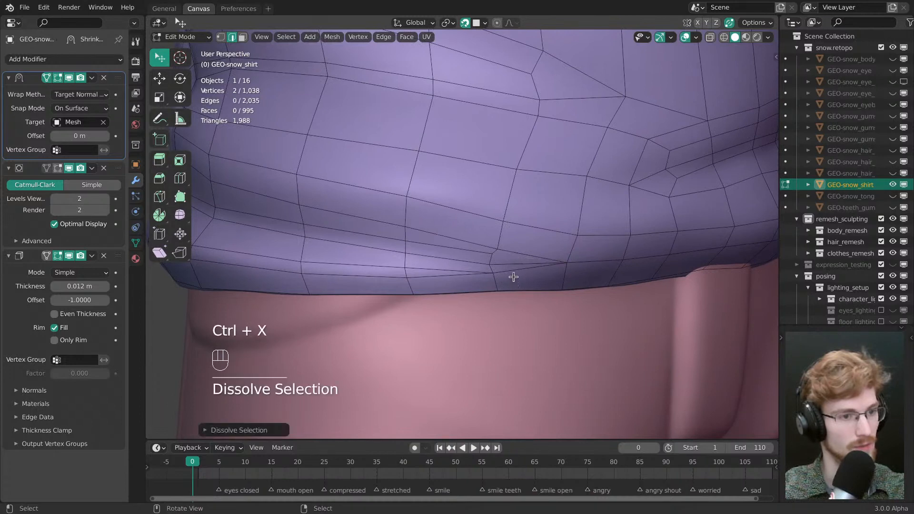
key(1)
key(w)
click(496, 255)
drag(496, 255, 492, 247)
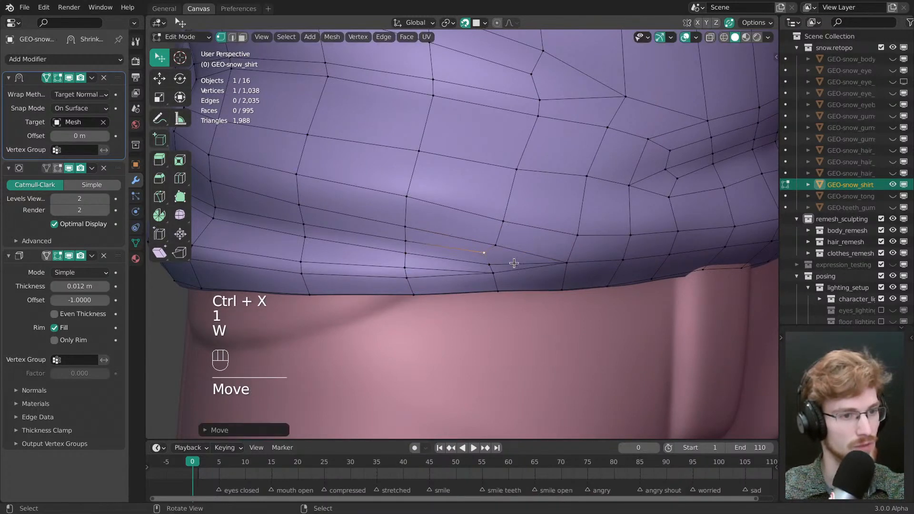
- Knife-cut a new edge row along the lower hem, just above the shirt's border, ending at the vertex where the next edge row meets
middle_drag(514, 264, 471, 240)
key(alt+a)
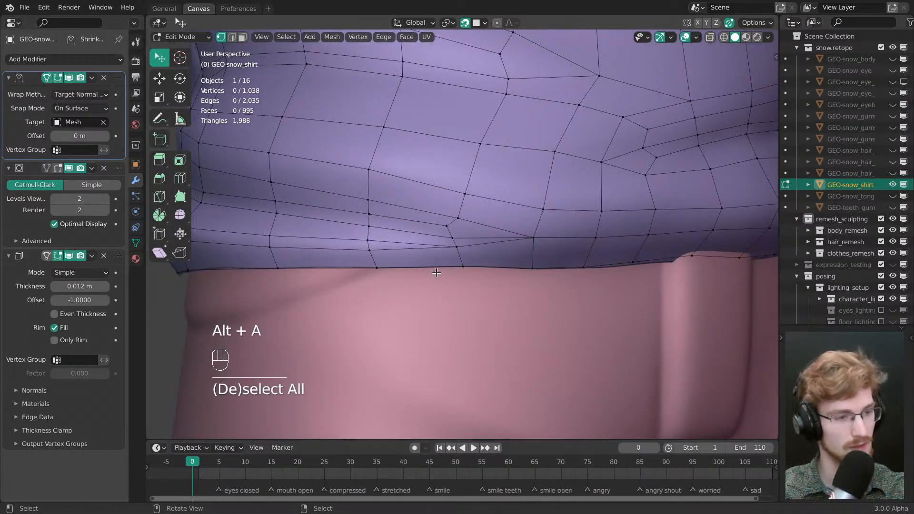
key(k)
click(369, 250)
click(460, 254)
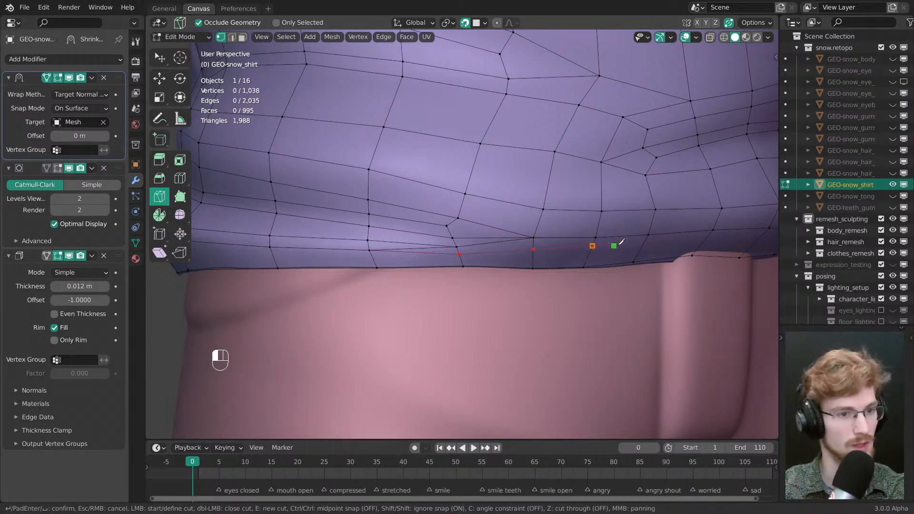
click(649, 234)
key(Return)
key(alt+a)
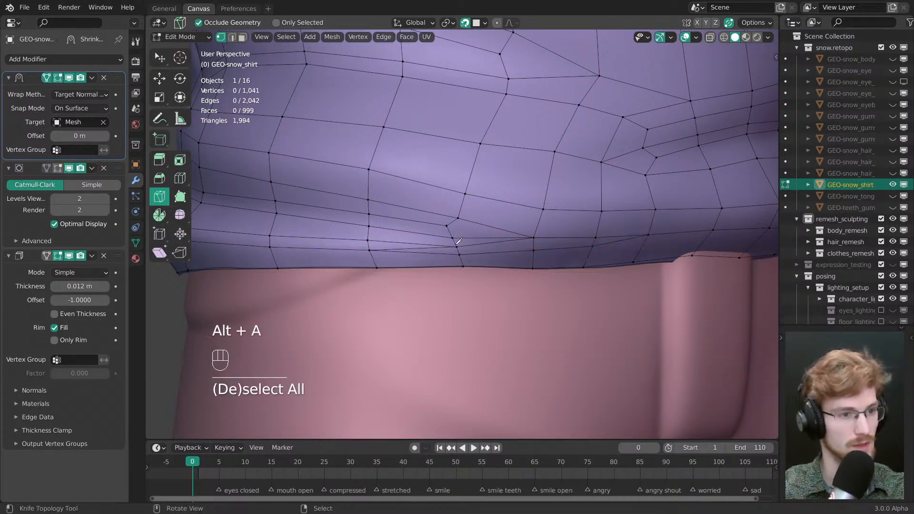
- Knife-cut a second short edge row from the hem's convergence vertex across the two adjoining faces
click(457, 246)
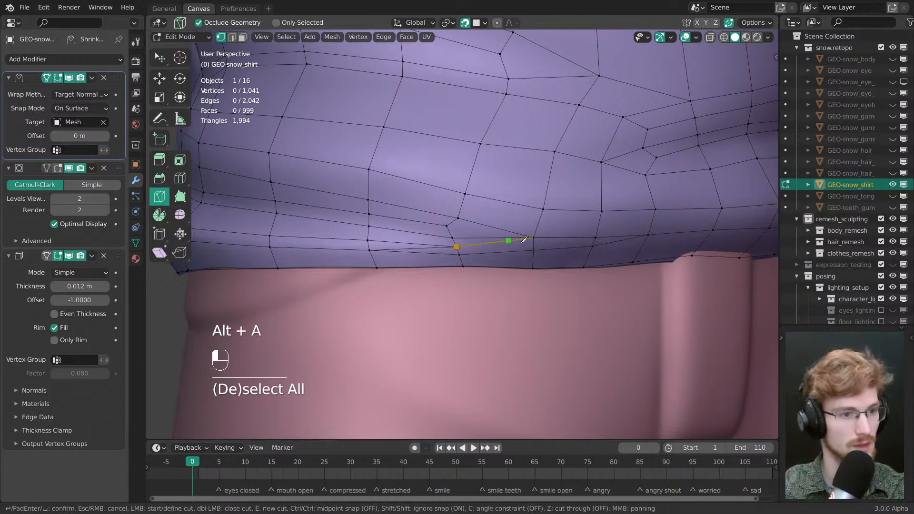
click(595, 242)
key(Return)
key(alt+a)
key(w)
drag(594, 241, 539, 254)
key(2)
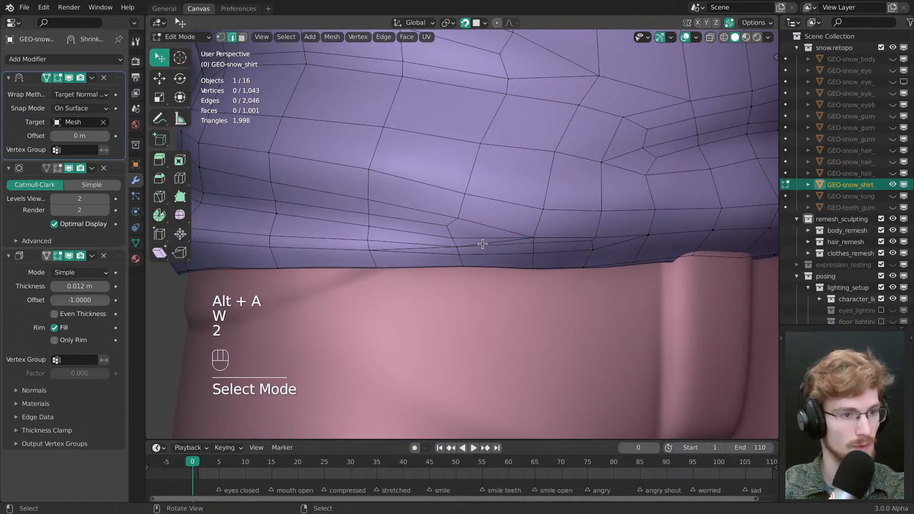
- Dissolve the leftover diagonal edge at the hem's convergence point and nudge the adjoining vertices to separate the rows
click(480, 240)
key(ctrl+x)
key(1)
key(w)
drag(453, 236, 454, 233)
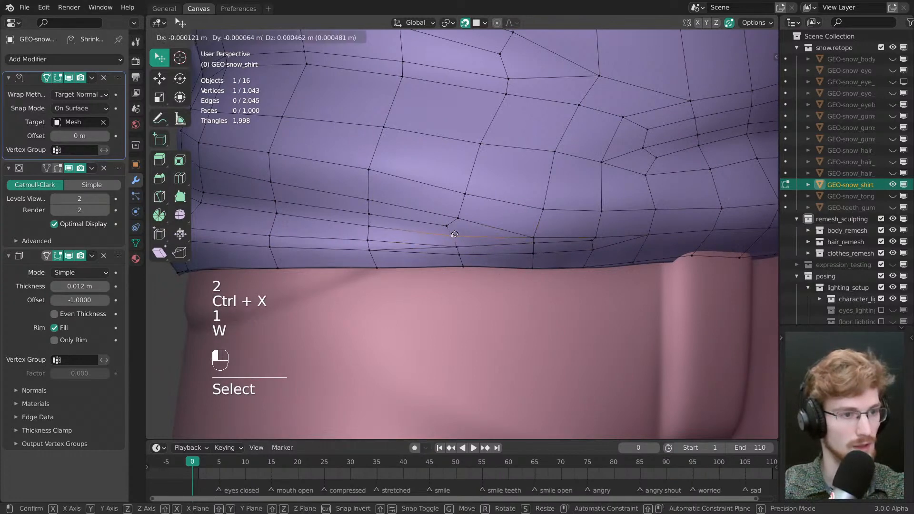
drag(455, 248, 454, 248)
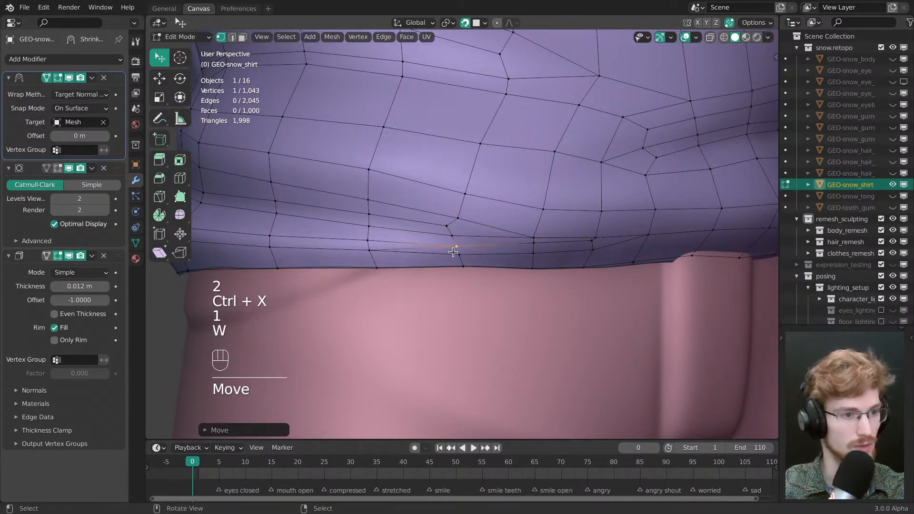
- Dissolve the extra edge between the lower hem rows and move the vertices farther along the row slightly upward
key(2)
click(424, 248)
key(ctrl+x)
key(1)
key(w)
middle_drag(562, 257, 560, 212)
drag(527, 213, 524, 208)
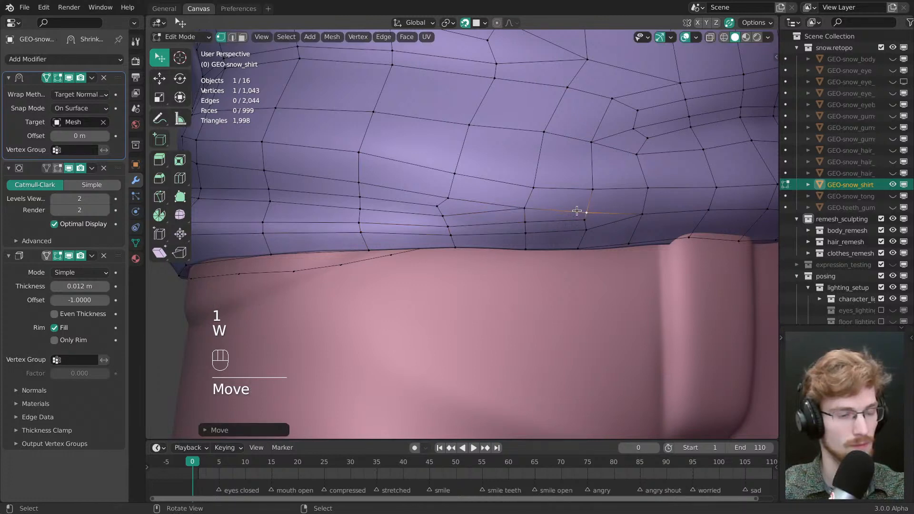
- Switch to Sculpt Mode with the wireframe overlay shown and set the brush radius to 100 px
ctrl+middle_drag(576, 208, 548, 217)
key(Tab)
key(f)
key(shift+z)
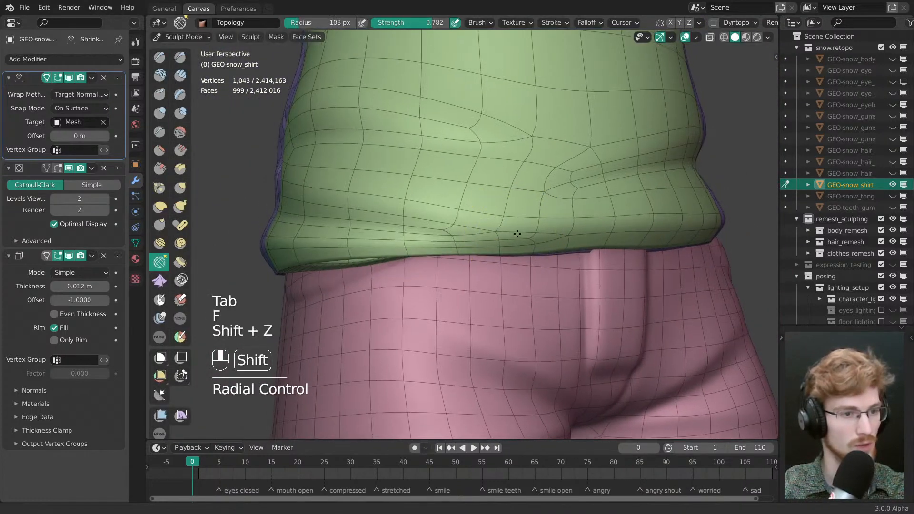
key(f)
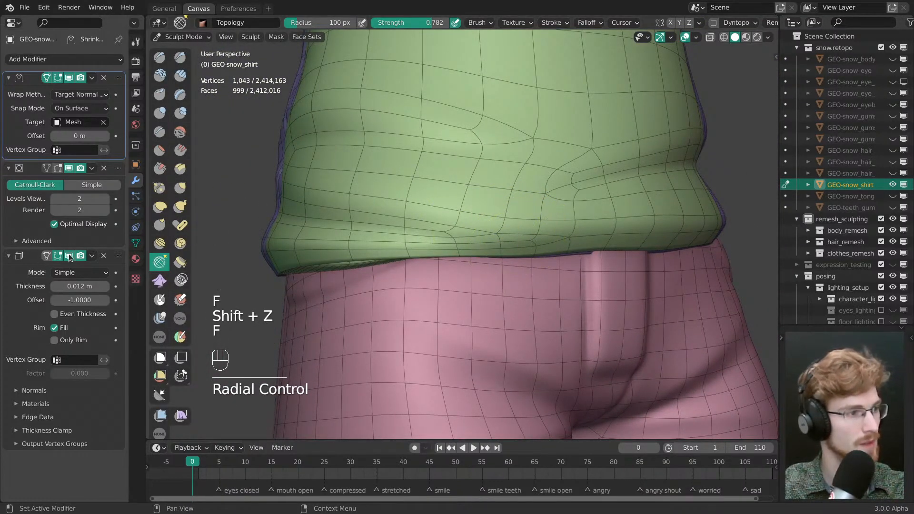
- Hide the subdivision modifier in the viewport and smooth the topology along the rerouted hem rows with the Topology brush
click(69, 168)
ctrl+middle_drag(548, 219, 548, 239)
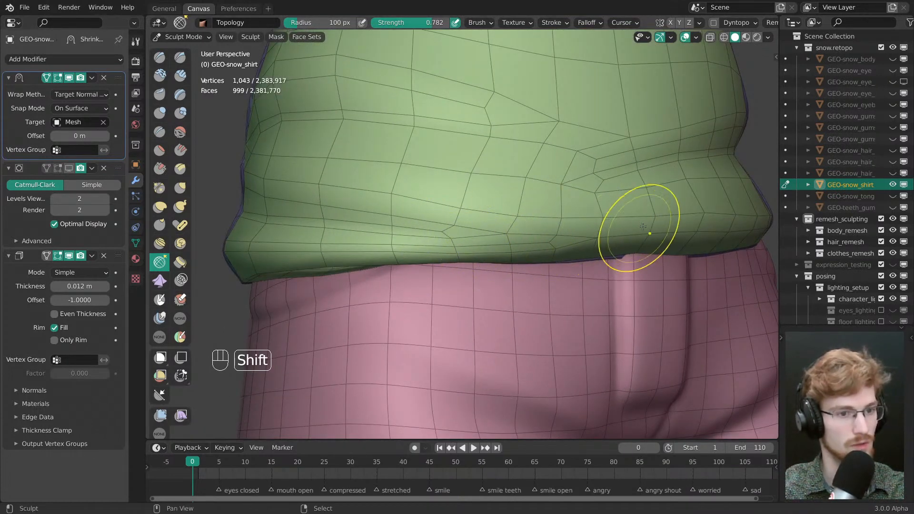
middle_drag(579, 230, 555, 228)
key(f)
click(667, 225)
mouse_move(667, 225)
shift+mouse_down()
mouse_move(693, 225)
mouse_move(713, 202)
shift+mouse_up()
- Enlarge the Topology brush to 129 px and smooth the edge flow over the folds on the shirt's side
middle_drag(519, 215, 571, 251)
key(f)
click(571, 251)
shift+drag(570, 251, 560, 228)
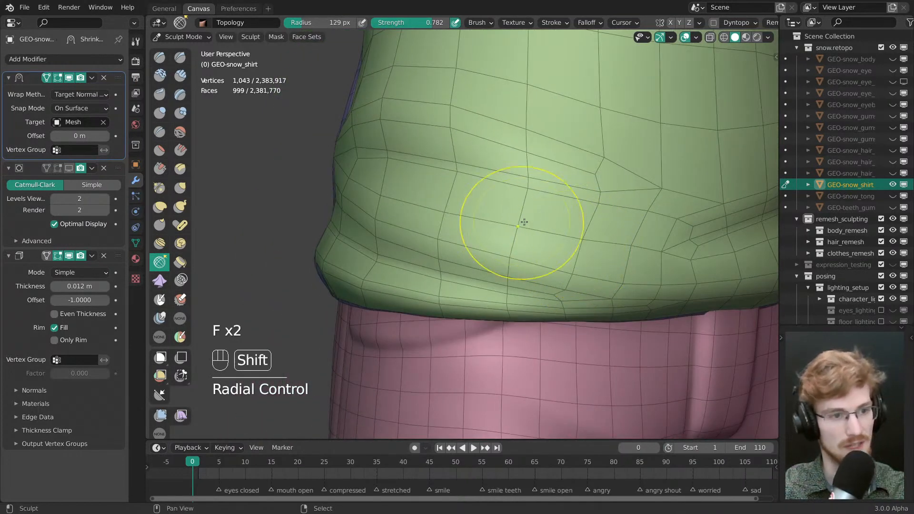
mouse_move(500, 243)
ctrl+middle_down()
mouse_move(564, 300)
mouse_move(508, 288)
mouse_move(505, 266)
ctrl+middle_up()
mouse_move(538, 253)
middle_down()
mouse_move(500, 243)
mouse_move(509, 288)
middle_up()
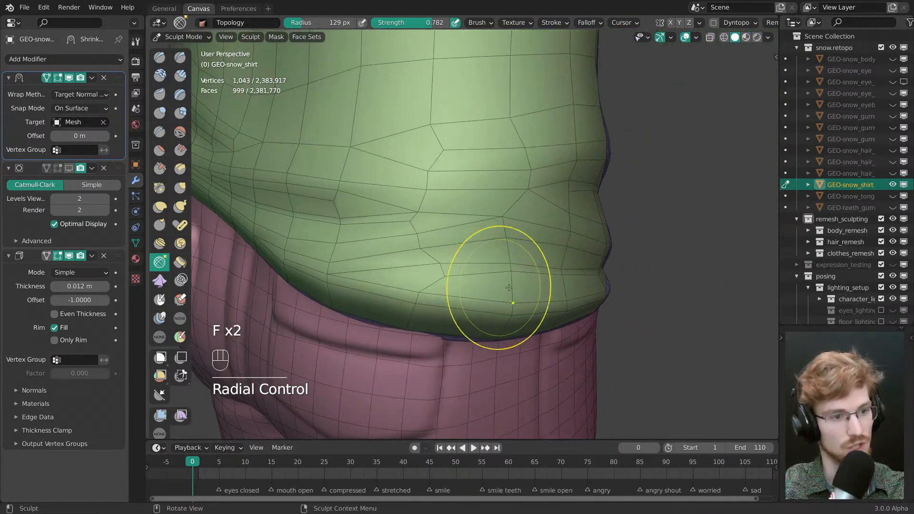
- Smooth the shirt's topology around the side hem and folds above the back pocket, resizing the brush as needed
key(f)
click(504, 284)
shift+drag(504, 284, 488, 279)
mouse_move(488, 279)
middle_down()
mouse_move(565, 298)
mouse_move(500, 282)
middle_up()
shift+drag(499, 281, 497, 272)
key(f)
click(490, 270)
shift+drag(437, 267, 466, 234)
- Smooth the converging edge loops on the shirt's lower back with a smaller Topology brush
mouse_move(477, 245)
middle_down()
mouse_move(492, 292)
mouse_move(450, 212)
middle_up()
mouse_move(450, 212)
ctrl+middle_down()
mouse_move(435, 243)
mouse_move(451, 244)
ctrl+middle_up()
shift+middle_drag(452, 245, 534, 269)
ctrl+middle_drag(534, 269, 562, 263)
key(f)
click(540, 263)
shift+drag(487, 244, 518, 245)
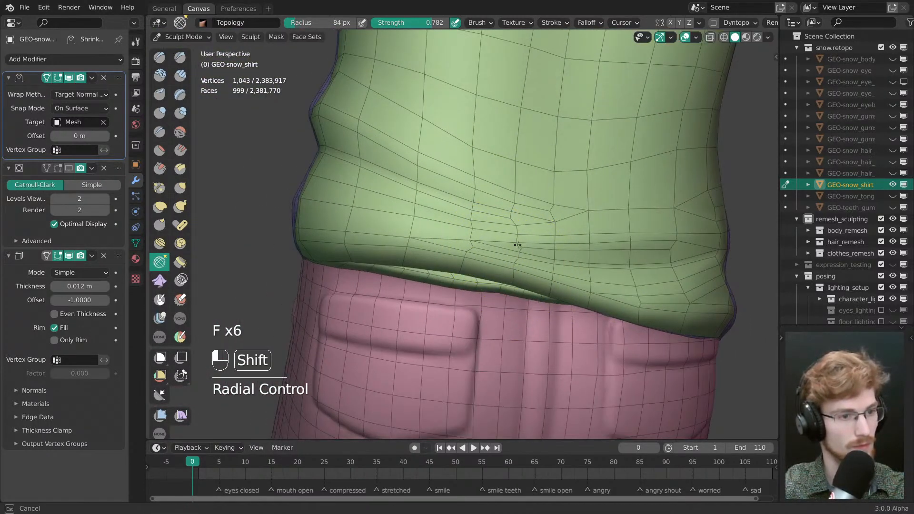
shift+middle_drag(462, 210, 567, 288)
key(f)
click(578, 284)
mouse_move(506, 253)
shift+mouse_down()
mouse_move(484, 226)
mouse_move(529, 252)
shift+mouse_up()
- Return the shirt to Edit Mode with the wireframe overlay off and nothing selected
key(Tab)
key(alt+a)
key(w)
key(shift+z)
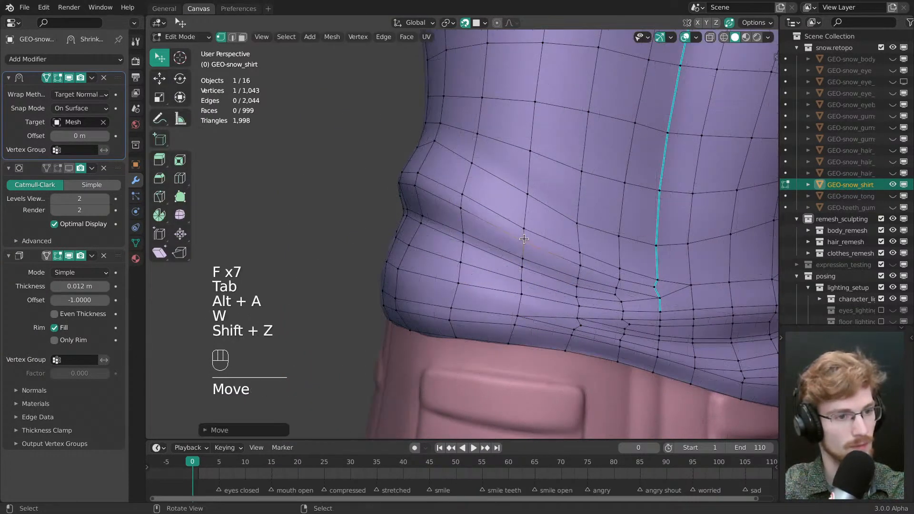
key(Tab)
key(alt+a)
middle_drag(493, 241, 495, 211)
ctrl+middle_drag(497, 251, 551, 285)
key(ctrl+Tab)
click(564, 253)
key(alt+a)
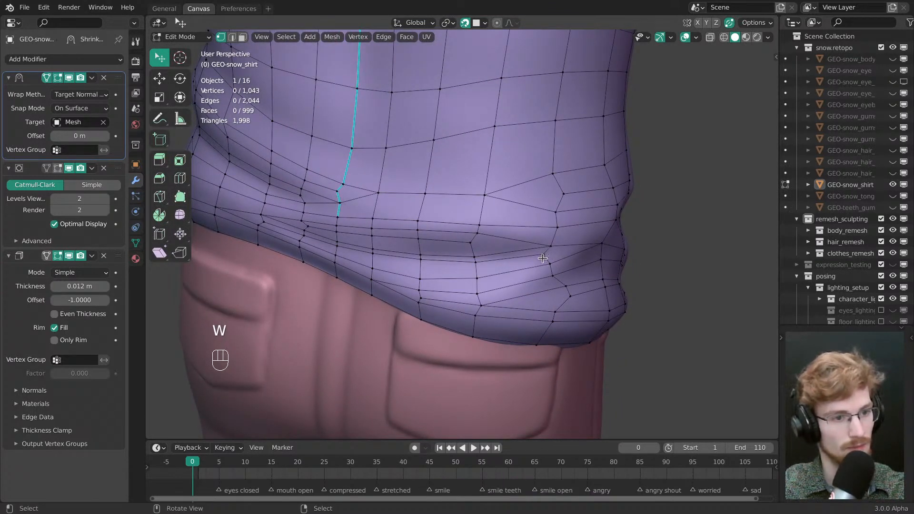
- Move and merge the vertices of the diamond-shaped faces in the fold above the back pocket
key(g)
mouse_move(545, 257)
mouse_down()
mouse_move(549, 236)
mouse_move(552, 254)
mouse_up()
key(g)
middle_drag(524, 261, 501, 244)
key(g)
drag(493, 238, 493, 248)
key(g)
drag(496, 251, 498, 250)
key(alt+a)
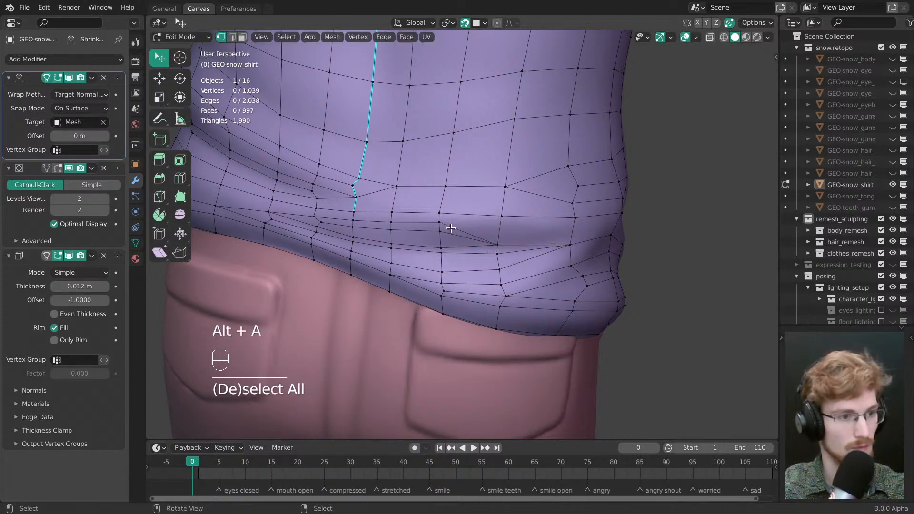
- Dissolve two surplus edges in the fold above the back pocket and shift the vertex between them along the crease
key(2)
click(449, 234)
key(ctrl+x)
click(518, 256)
key(ctrl+x)
key(alt+a)
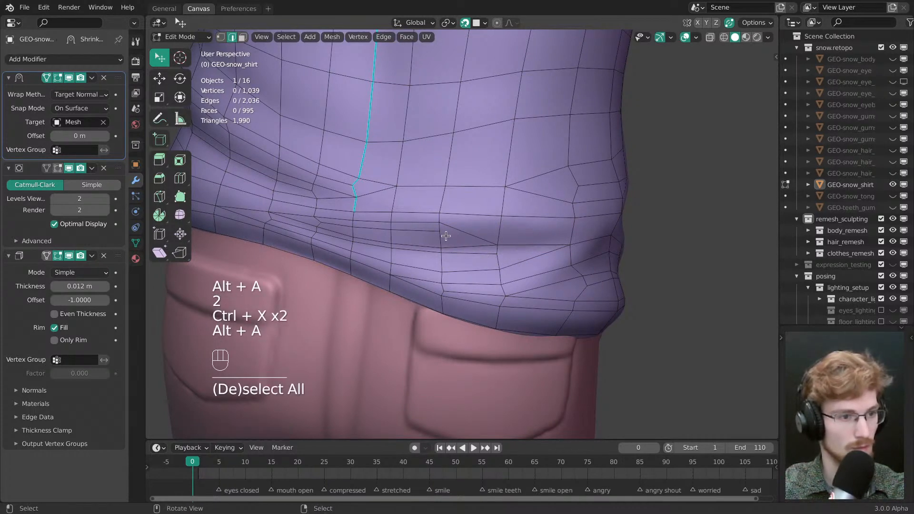
key(1)
click(486, 257)
drag(486, 257, 495, 247)
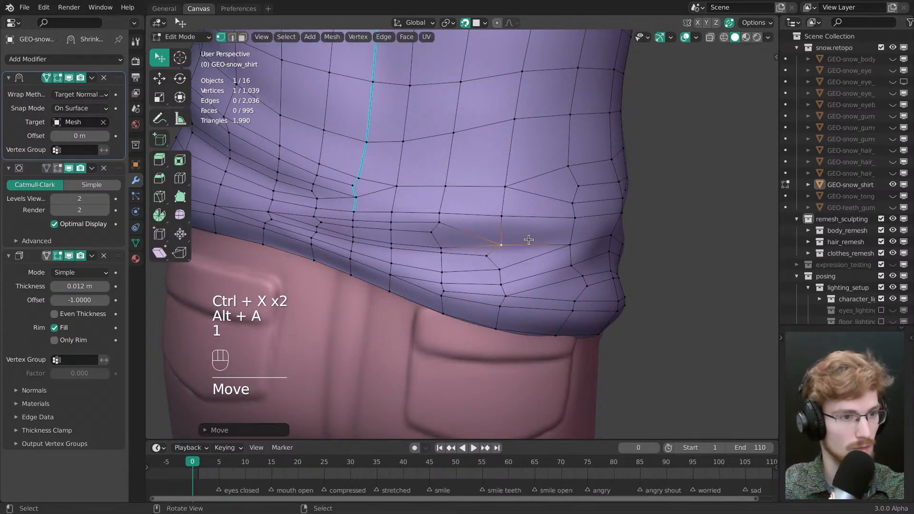
- Nudge the vertices at the inner end of the fold above the back pocket to even out the converging rows
key(Tab)
middle_drag(504, 258, 404, 255)
scroll(494, 275, down, 4)
middle_drag(494, 275, 533, 267)
ctrl+middle_drag(533, 267, 590, 278)
key(Tab)
middle_drag(482, 254, 504, 261)
ctrl+middle_drag(503, 261, 544, 274)
drag(497, 239, 500, 237)
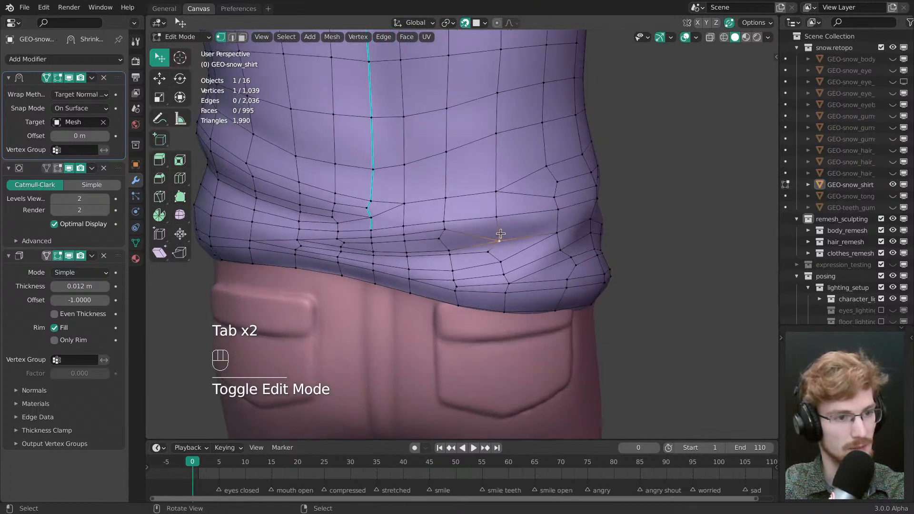
drag(440, 240, 437, 243)
drag(446, 231, 445, 232)
drag(445, 222, 444, 223)
- Move the outer vertices of the fold above the back pocket to align the edge row with the crease
drag(501, 219, 496, 235)
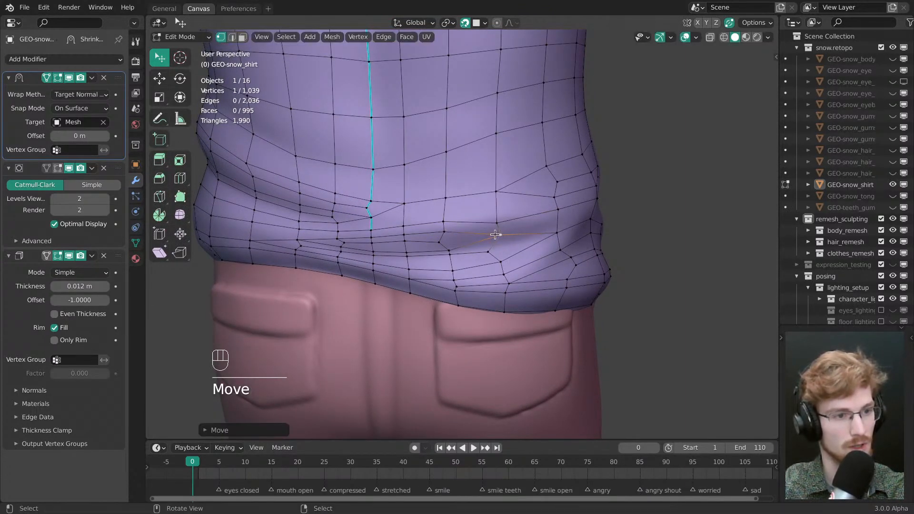
click(557, 213)
drag(557, 233, 557, 231)
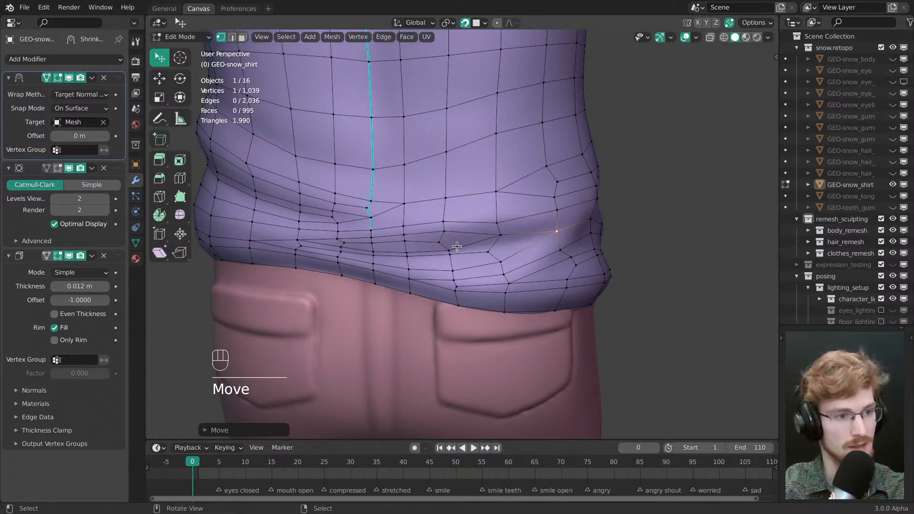
drag(449, 250, 414, 244)
click(412, 245)
- Move the vertex above the side folds downward to even the spacing below the upper edge row
key(Tab)
scroll(416, 302, down, 4)
middle_drag(415, 302, 538, 281)
key(Tab)
ctrl+middle_drag(459, 267, 448, 274)
key(w)
drag(407, 222, 402, 233)
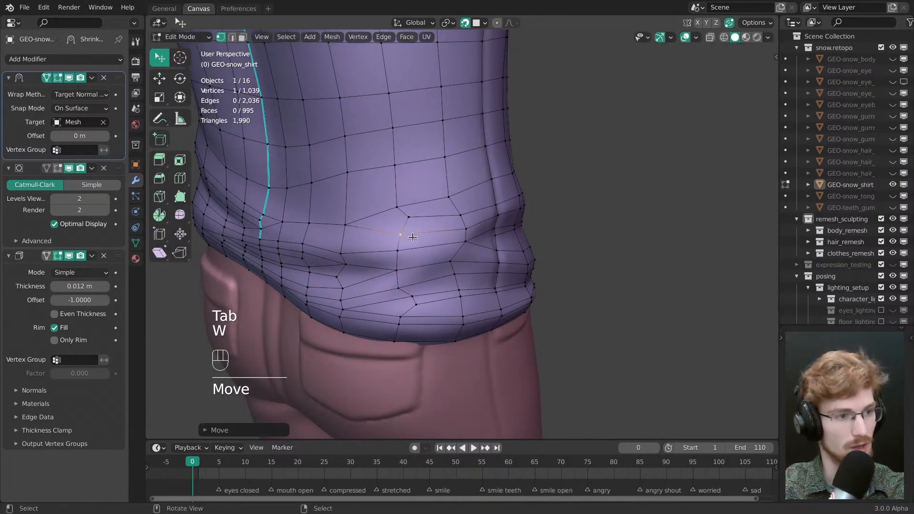
- Move the neighboring vertex on the same side edge row slightly upward
middle_drag(482, 324, 480, 251)
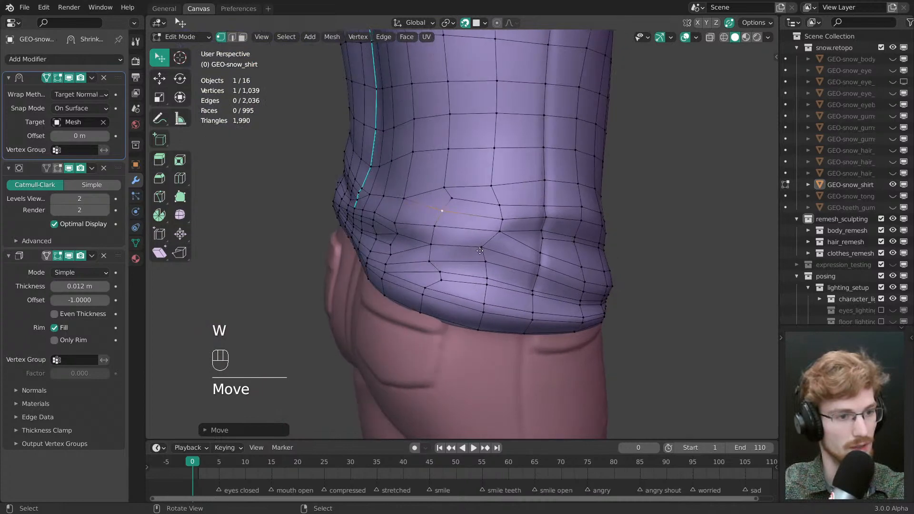
click(491, 217)
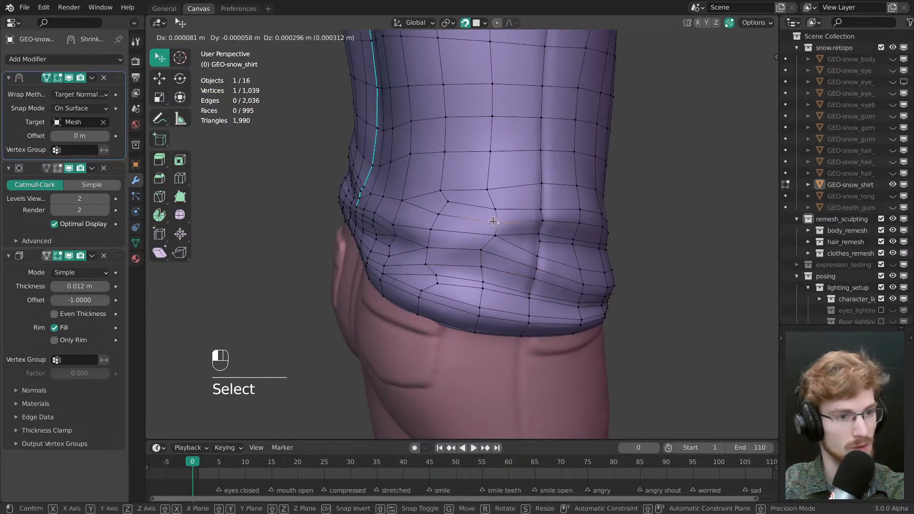
key(Tab)
key(Tab)
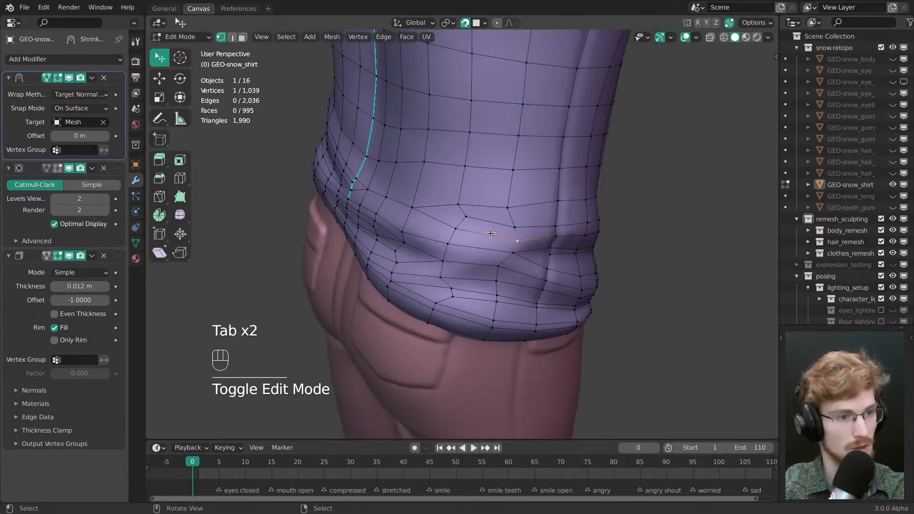
- Smooth the side and lower-back folds in Sculpt Mode with the Topology brush, enlarging it to about 149 px
scroll(478, 224, down, 3)
key(Tab)
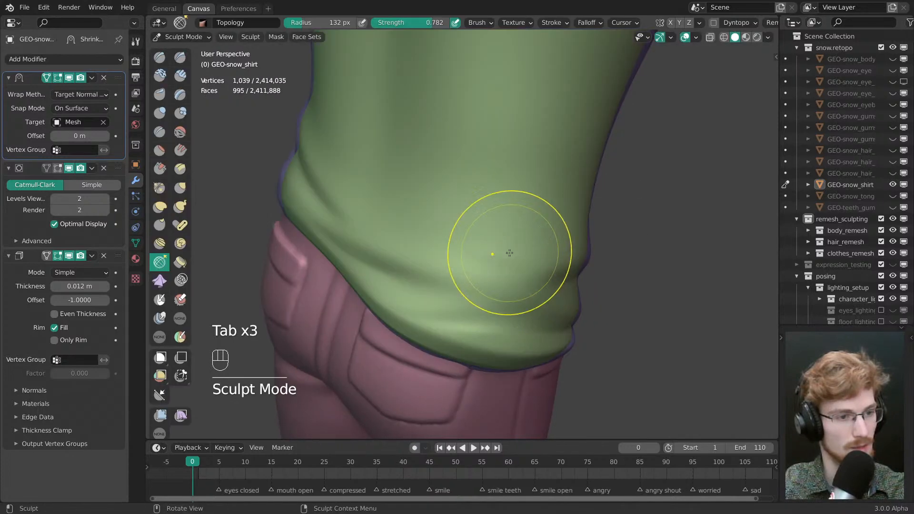
key(f)
shift+drag(507, 251, 522, 258)
middle_drag(522, 259, 509, 249)
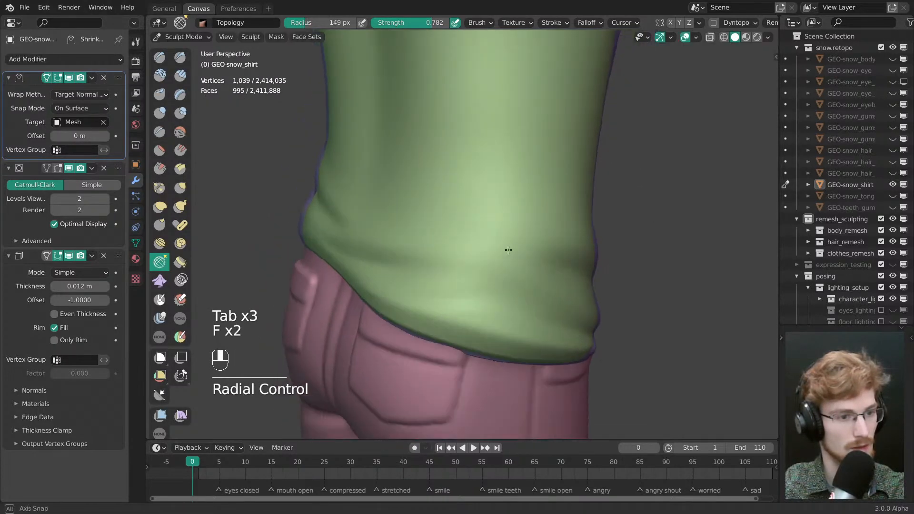
key(f)
click(528, 294)
key(f)
click(479, 315)
mouse_move(479, 314)
middle_down()
mouse_move(479, 296)
mouse_move(459, 286)
mouse_move(478, 270)
mouse_move(381, 233)
middle_up()
key(f)
click(478, 289)
- Back in Edit Mode, move two vertices of the hem's lowest inner edge row above the back pocket
key(Tab)
key(alt+a)
scroll(381, 233, up, 2)
key(w)
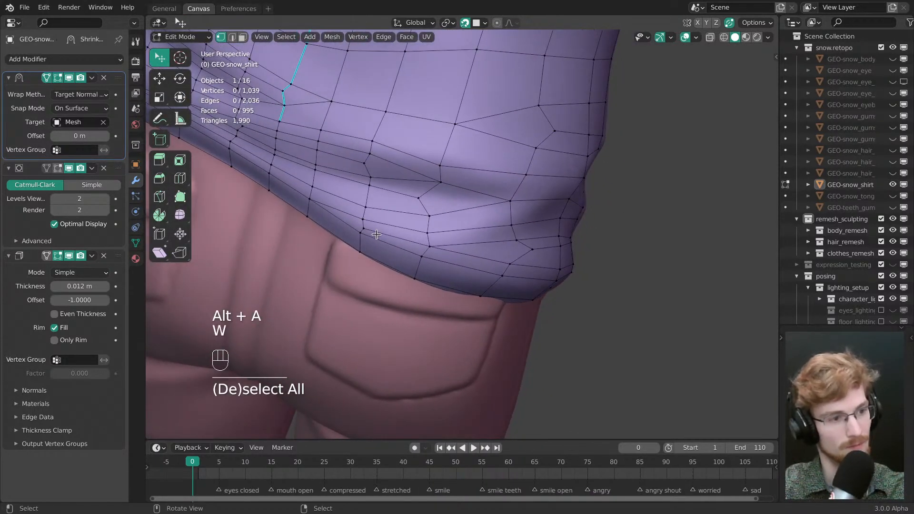
drag(365, 226, 371, 230)
key(Tab)
shift+middle_drag(398, 254, 438, 303)
key(Tab)
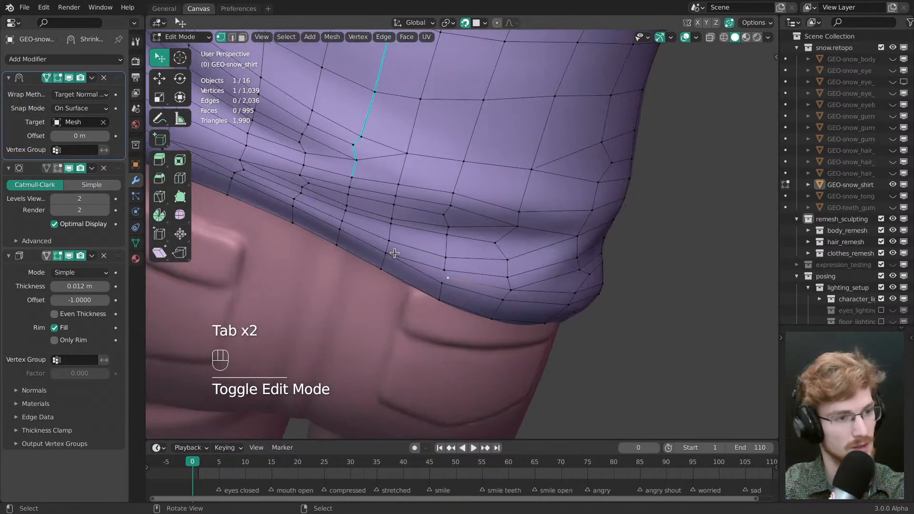
drag(388, 258, 386, 255)
- Adjust the vertex where the edge rows turn above the side of the hem, near the pocket's outer corner
key(Tab)
middle_drag(401, 244, 460, 267)
key(Tab)
click(510, 271)
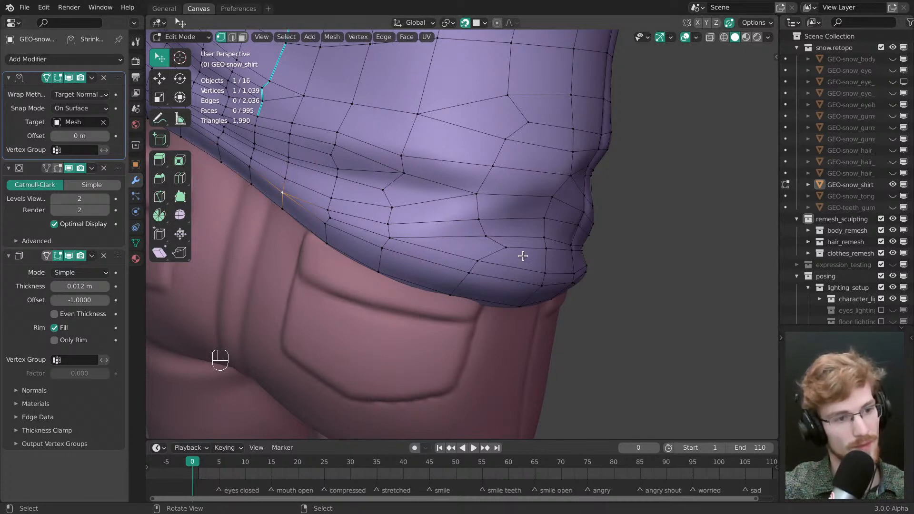
middle_drag(530, 260, 503, 266)
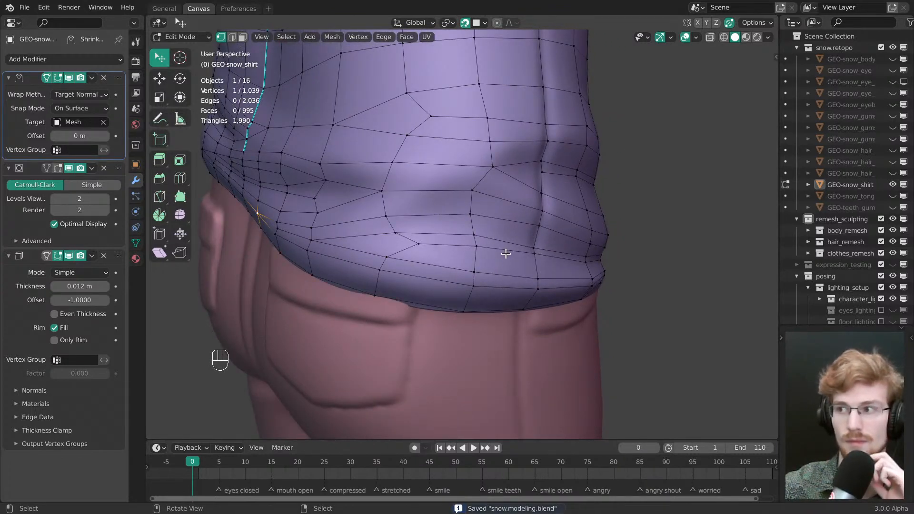
middle_drag(507, 259, 415, 250)
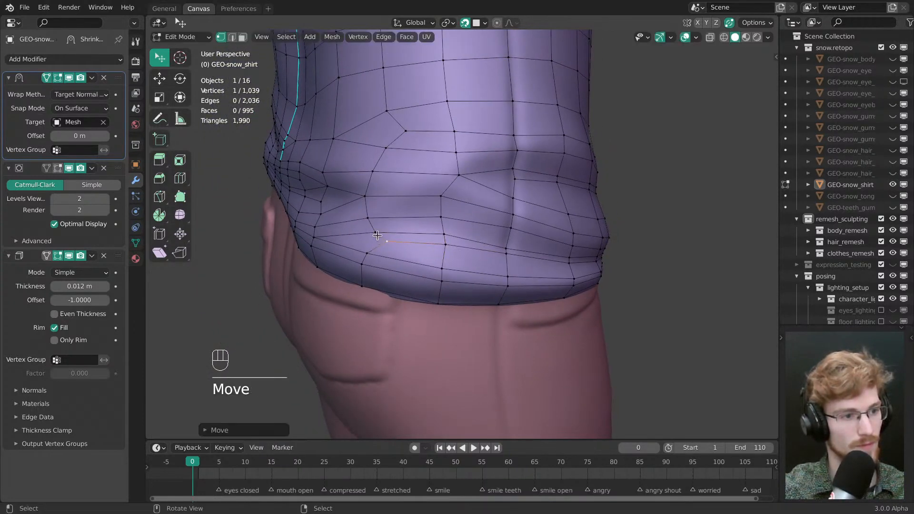
drag(387, 243, 385, 243)
- Move the turning vertex of the side hem rows and the vertex just below it to smooth the edge flow
key(alt+a)
middle_drag(386, 243, 412, 269)
drag(412, 269, 411, 272)
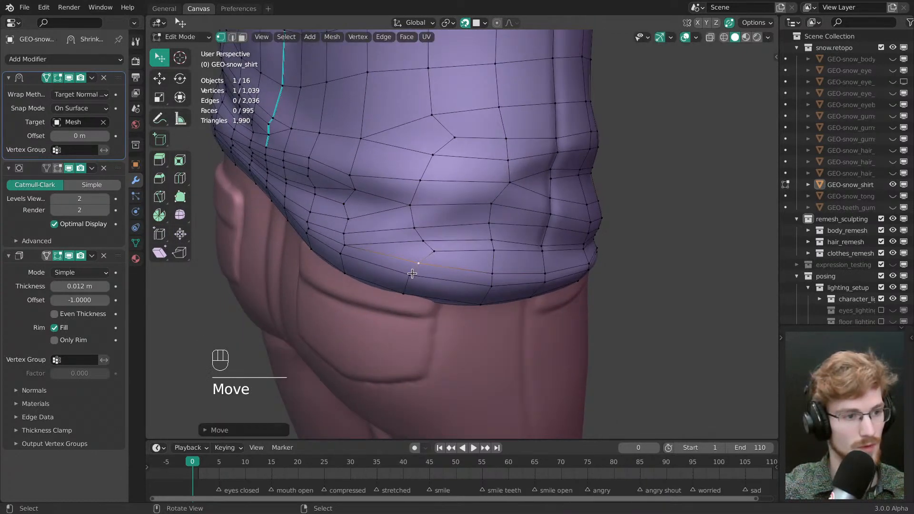
key(Tab)
middle_drag(484, 264, 435, 252)
key(Tab)
drag(427, 249, 414, 236)
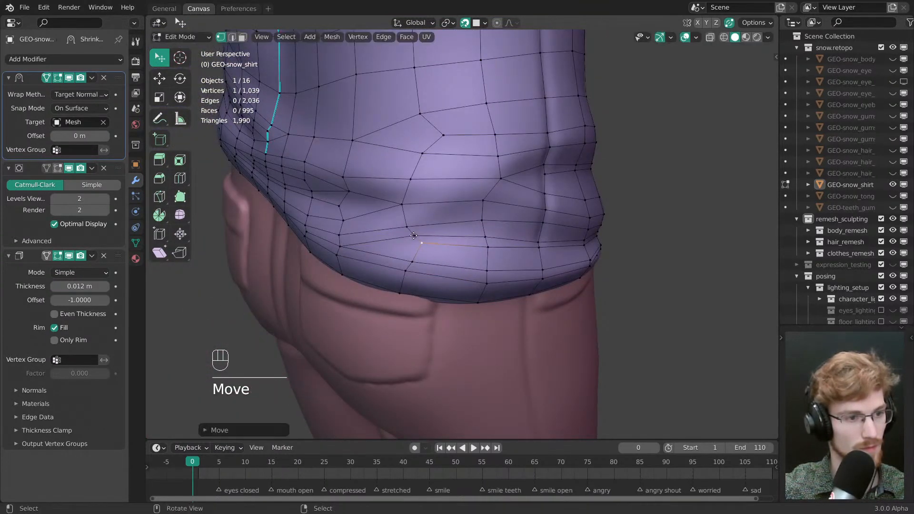
- Reposition vertices of the hem's edge rows above the back pocket, comparing them with the smooth sculpted surface in Object Mode
key(Tab)
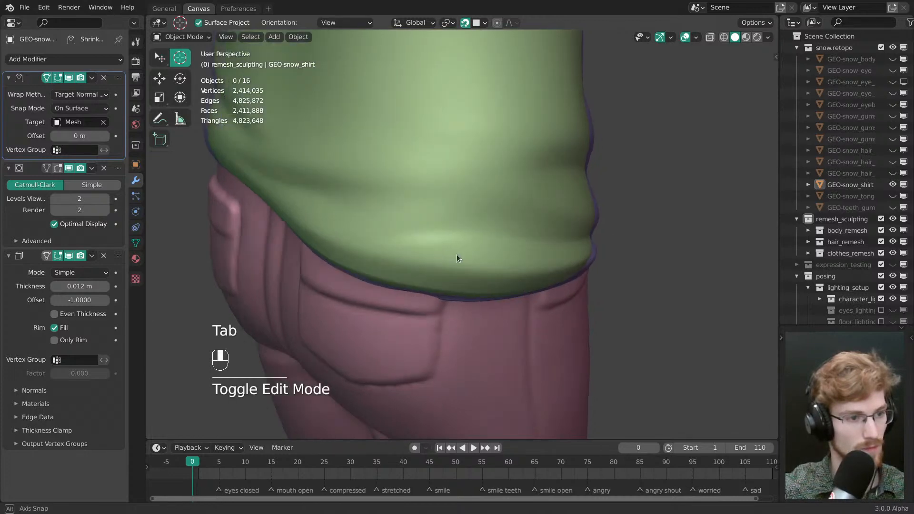
key(Tab)
drag(479, 262, 459, 279)
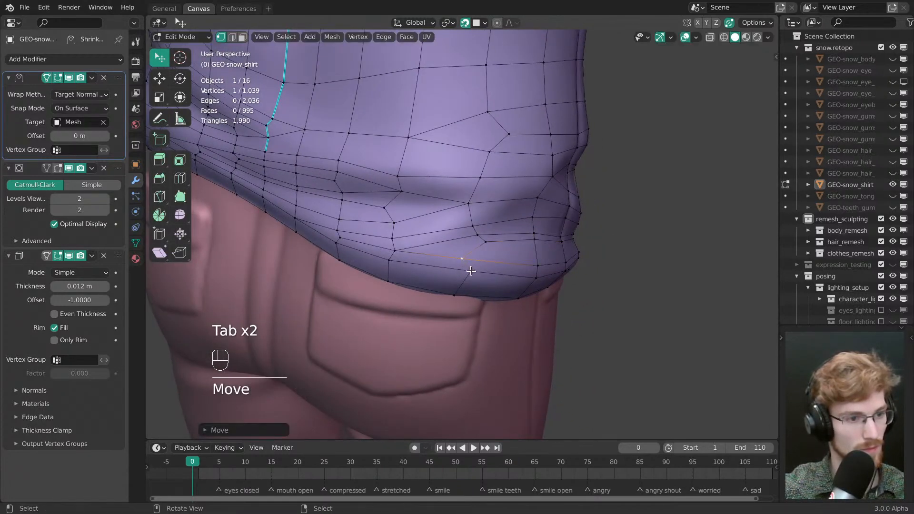
key(Tab)
middle_drag(467, 271, 441, 290)
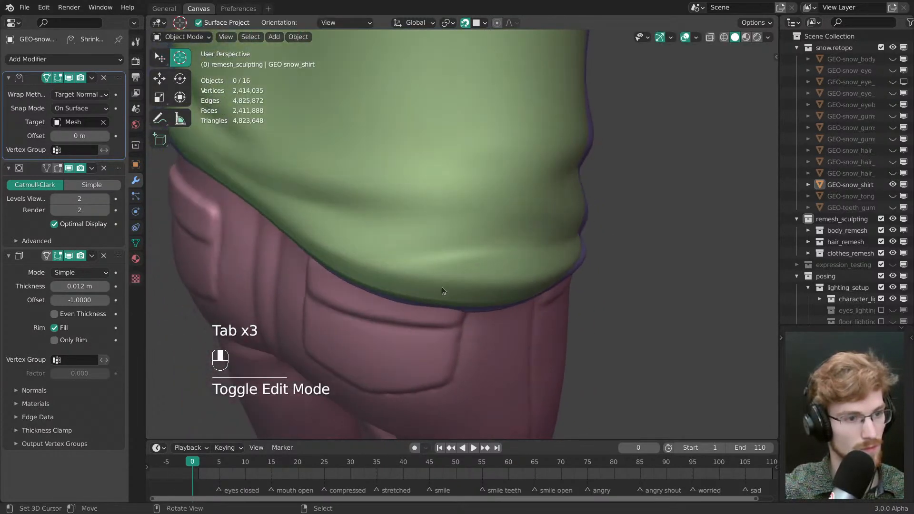
key(Tab)
mouse_move(445, 268)
mouse_down()
mouse_move(449, 286)
mouse_move(457, 274)
mouse_up()
- Examine the side hem and folds from several angles, alternating between Object Mode and the Edit Mode wireframe
key(Tab)
click(427, 278)
middle_drag(482, 261, 441, 289)
key(Tab)
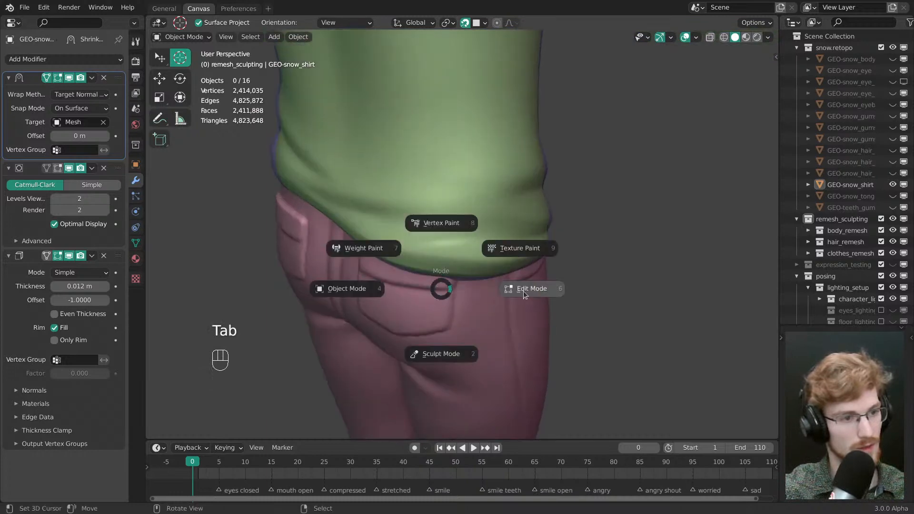
click(524, 292)
middle_drag(461, 180, 454, 289)
key(Tab)
click(391, 282)
middle_drag(391, 281, 361, 256)
key(Tab)
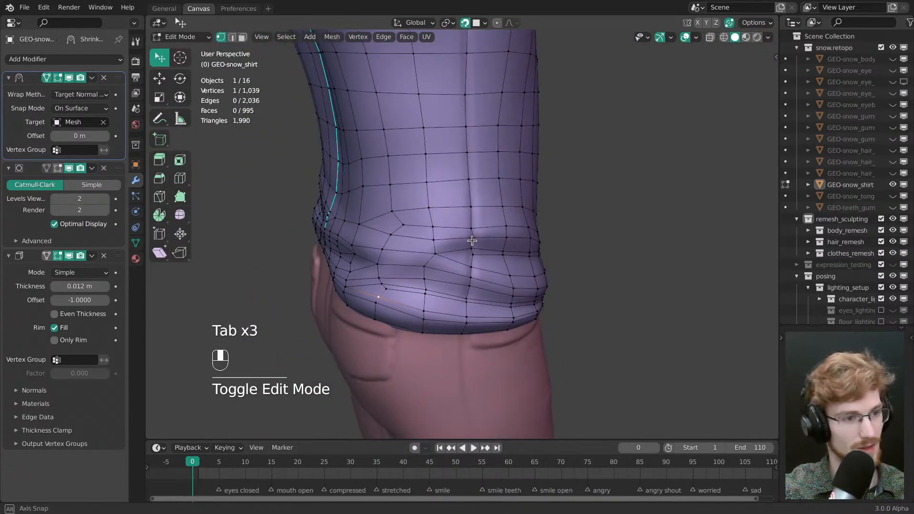
- Move the vertex below the loop turning point above the side folds, leave Edit Mode and save the file
middle_drag(472, 241, 458, 215)
middle_drag(443, 253, 454, 252)
drag(452, 246, 454, 253)
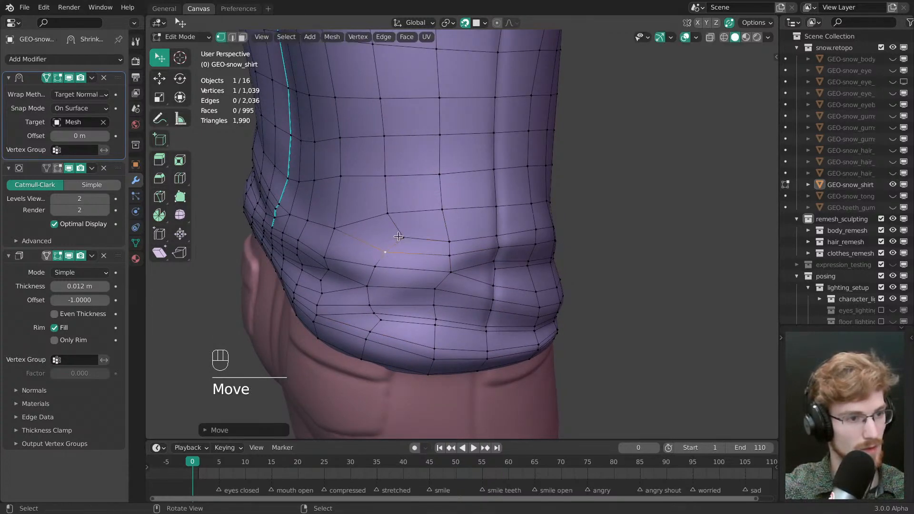
mouse_move(399, 239)
middle_down()
mouse_move(446, 248)
mouse_move(406, 268)
mouse_move(417, 262)
mouse_move(364, 252)
mouse_move(438, 244)
middle_up()
key(Tab)
key(ctrl+s)
- Try to move the vertex beneath the inner corner of the chest loop with X mirroring, checking the mirror options
mouse_move(476, 306)
ctrl+middle_down()
mouse_move(425, 269)
mouse_move(533, 322)
mouse_move(478, 304)
ctrl+middle_up()
middle_drag(419, 247, 529, 262)
ctrl+middle_drag(529, 262, 476, 260)
shift+middle_drag(476, 260, 490, 281)
ctrl+middle_drag(491, 281, 448, 238)
ctrl+middle_drag(448, 239, 477, 182)
key(Tab)
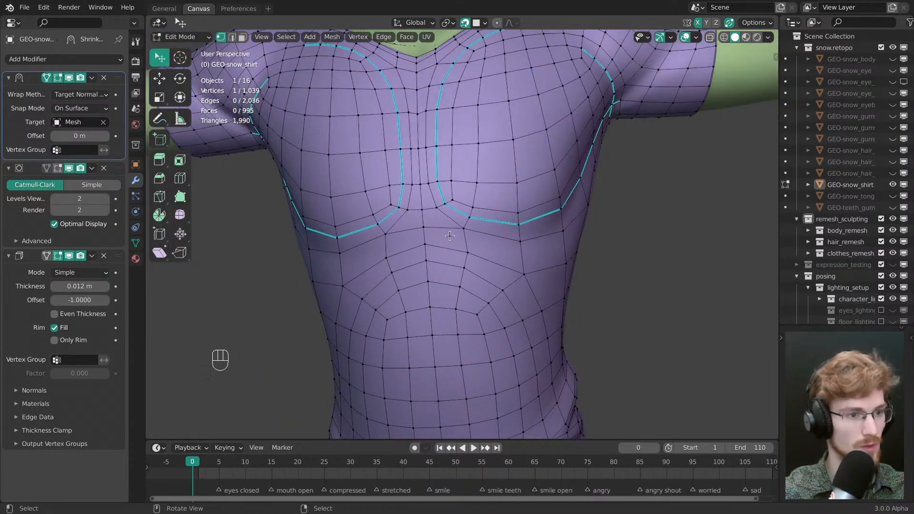
drag(464, 231, 463, 237)
key(ctrl+z)
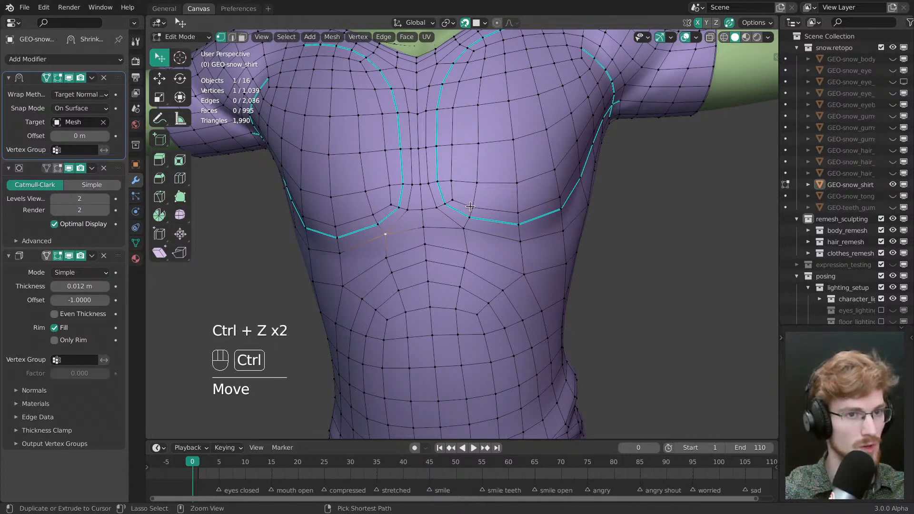
click(754, 24)
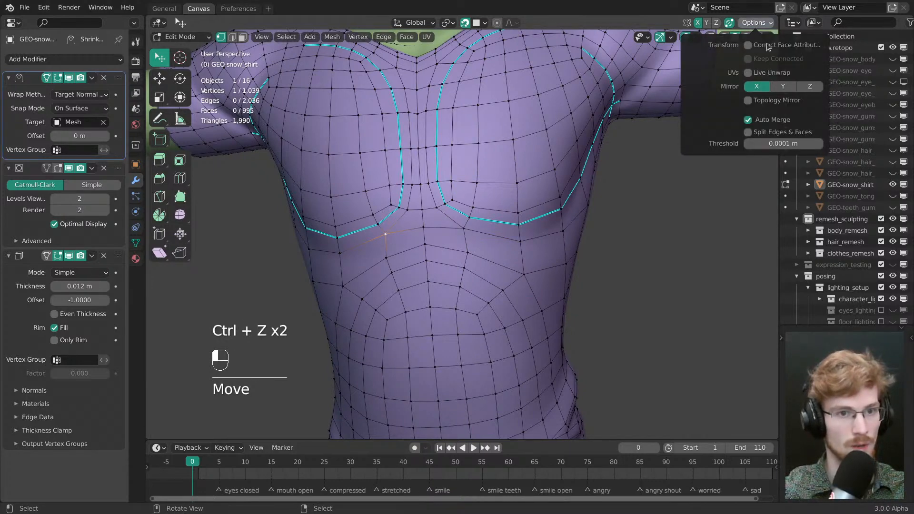
drag(466, 231, 468, 234)
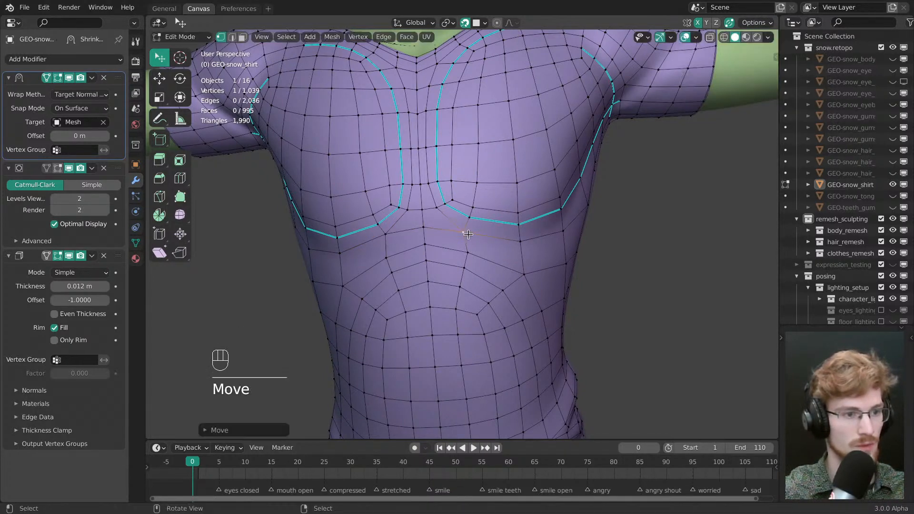
click(754, 23)
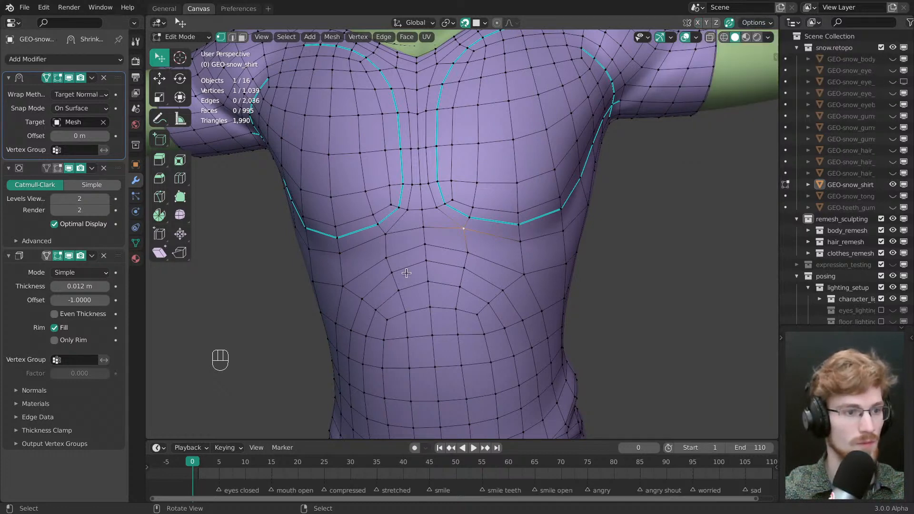
- Move the matching pair of vertices beneath the chest loops' inner corners together, plus the pair one row below
shift+click(389, 234)
key(g)
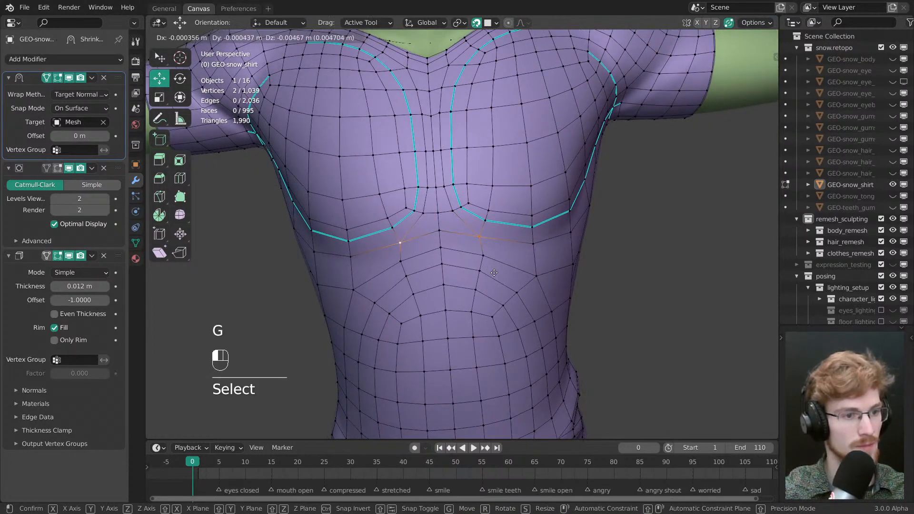
click(496, 275)
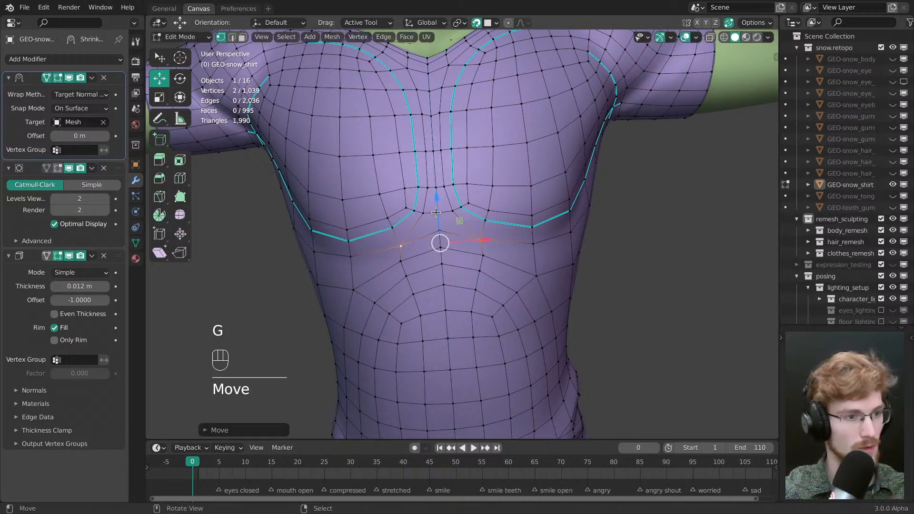
drag(439, 230, 446, 239)
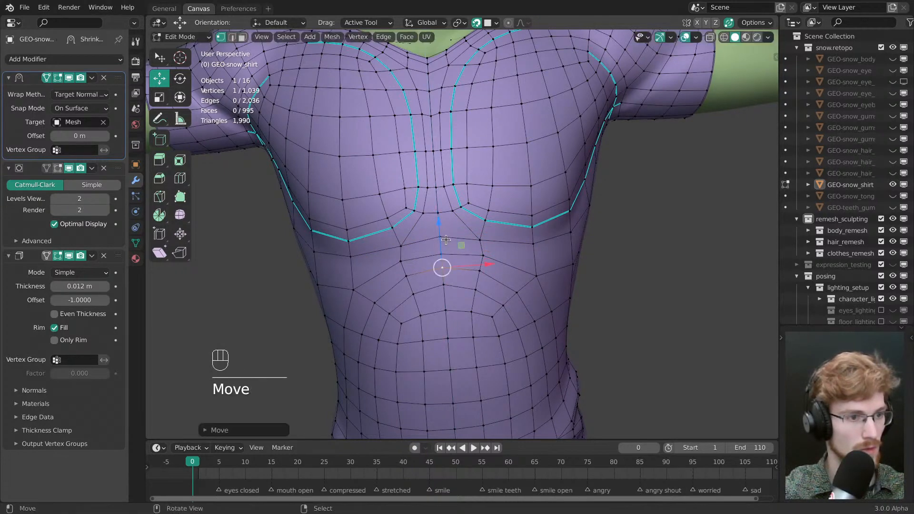
- Adjust the edge row crossing the breastbone between the chest loops and the matching vertices on the loops' lower edges
drag(440, 183, 440, 188)
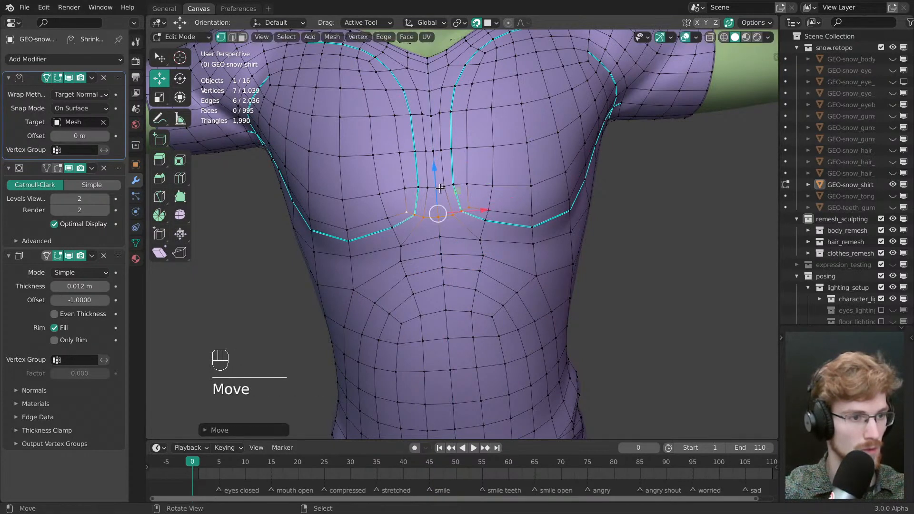
middle_drag(469, 241, 438, 225)
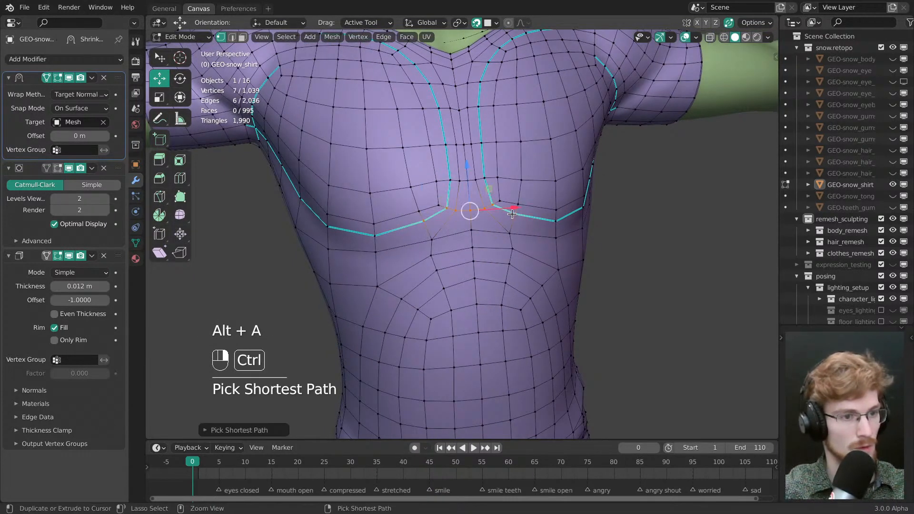
drag(477, 177, 477, 187)
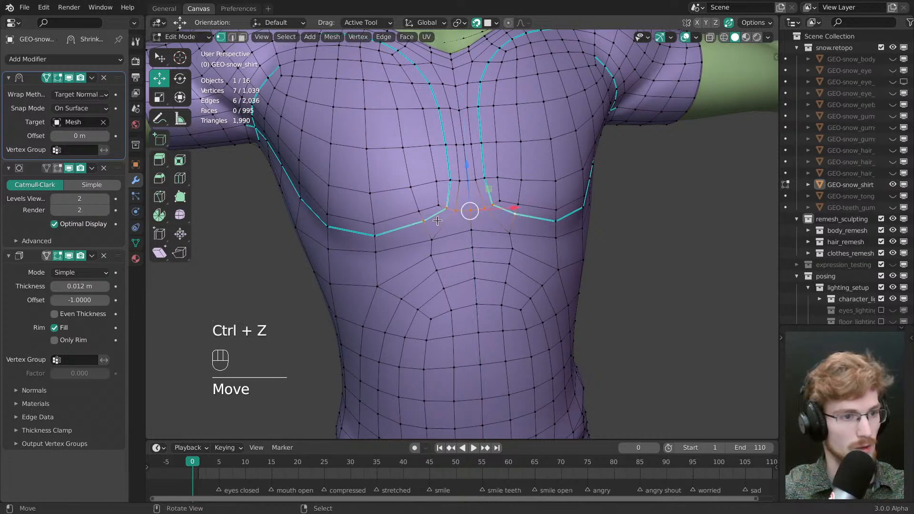
key(Tab)
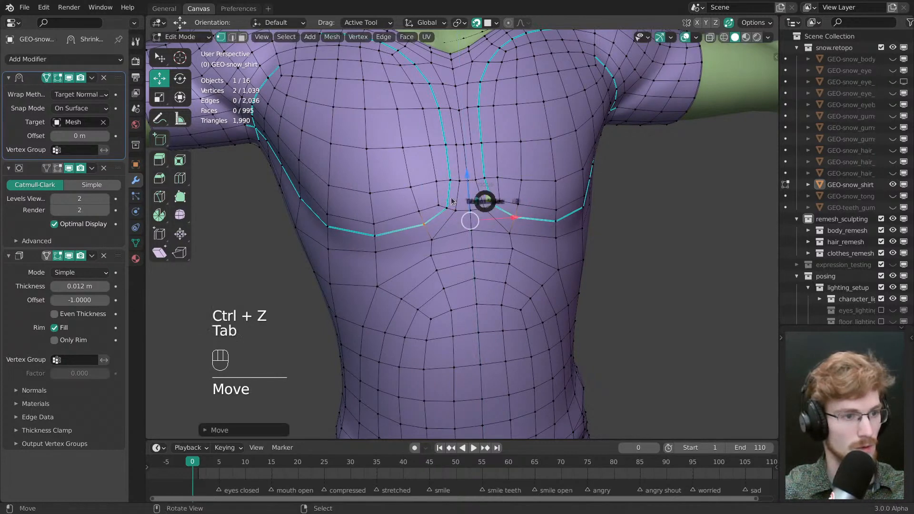
- Move vertices around the underarm sleeve seam with the select tool to even out the spacing of the edge rows
middle_drag(525, 223, 493, 286)
key(Tab)
middle_drag(493, 286, 495, 238)
scroll(478, 254, up, 3)
shift+middle_drag(495, 239, 455, 176)
key(w)
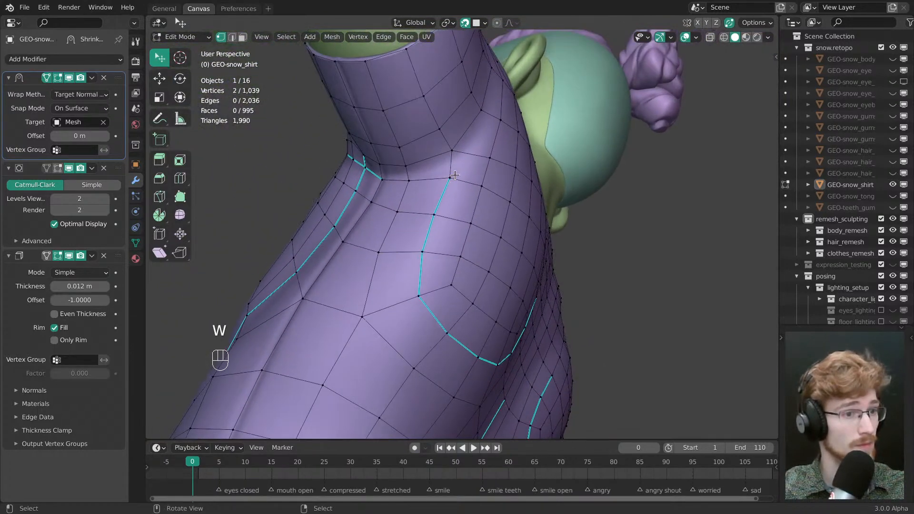
drag(452, 151, 453, 158)
middle_drag(453, 157, 526, 197)
drag(528, 213, 533, 219)
drag(493, 209, 492, 216)
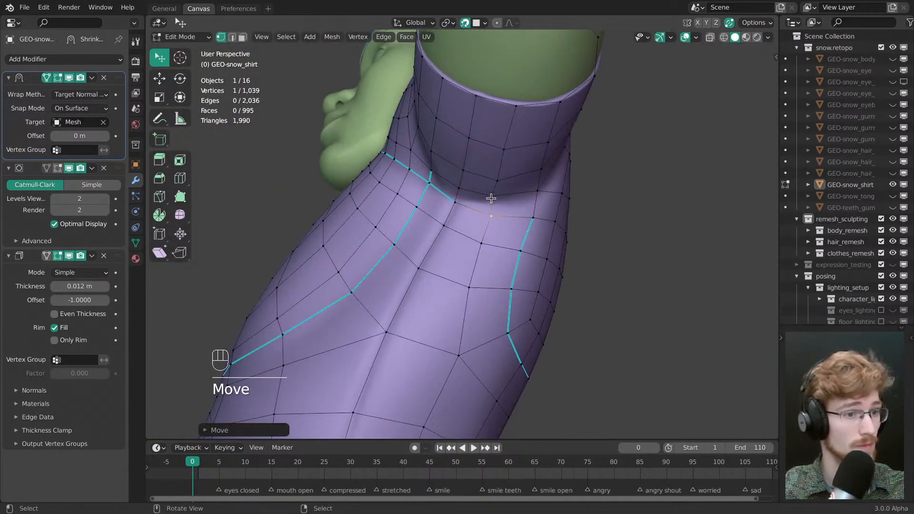
middle_drag(492, 198, 619, 302)
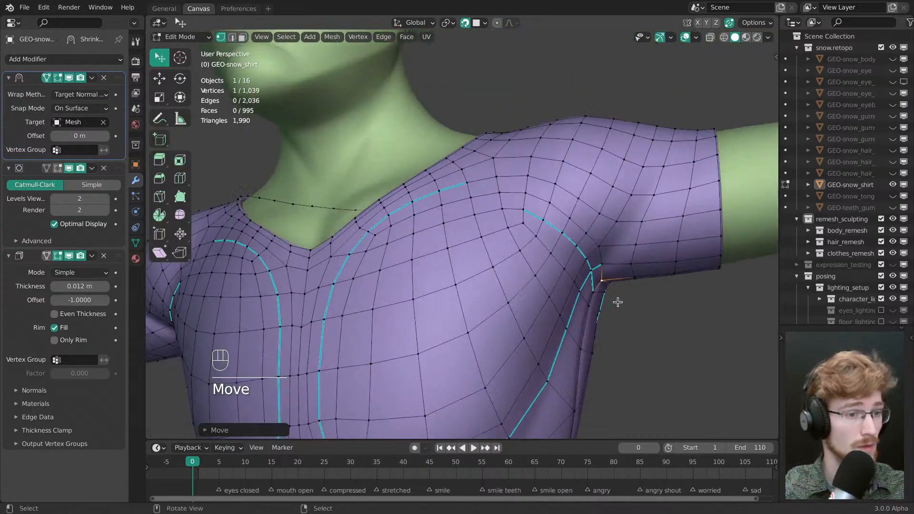
- Isolate the shirt above the horizontal belly edge loop and separate that selection into its own object
scroll(619, 302, down, 7)
middle_drag(481, 304, 451, 319)
shift+middle_drag(451, 320, 649, 245)
scroll(451, 259, up, 2)
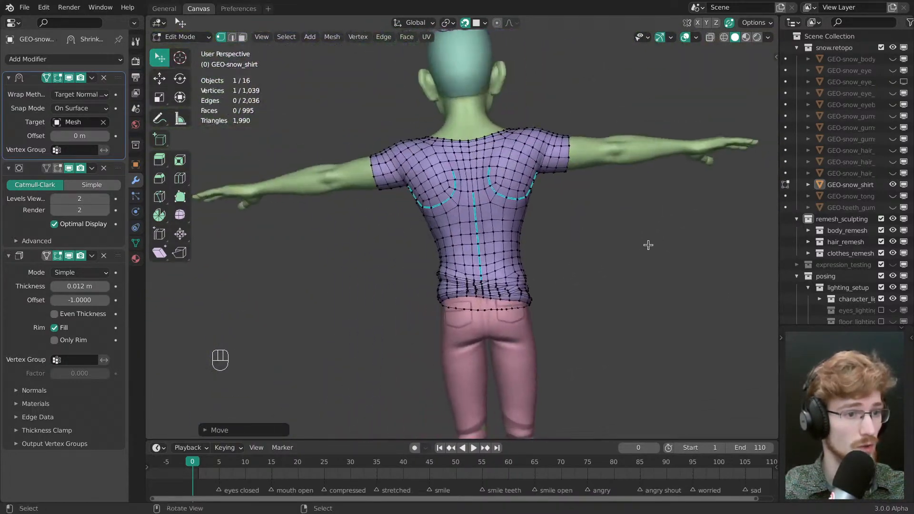
scroll(517, 234, up, 5)
middle_drag(600, 231, 451, 285)
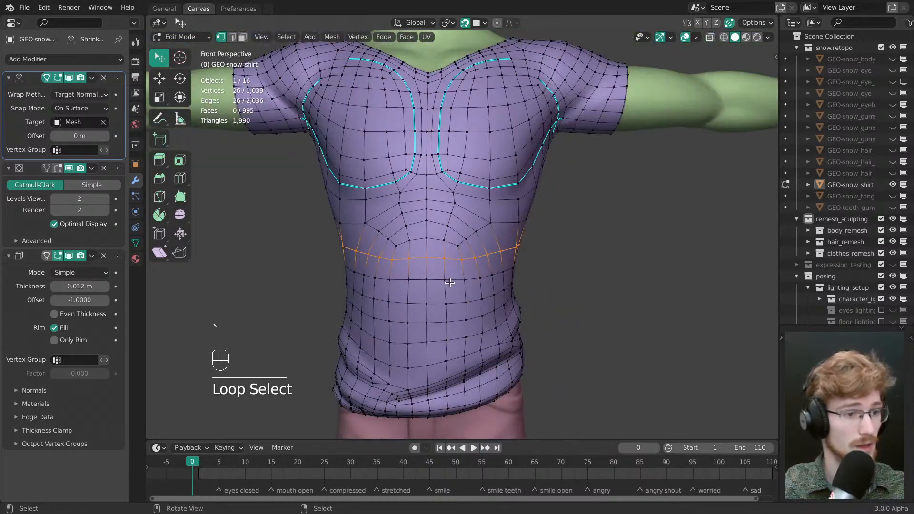
scroll(451, 285, down, 4)
scroll(461, 266, up, 6)
key(x)
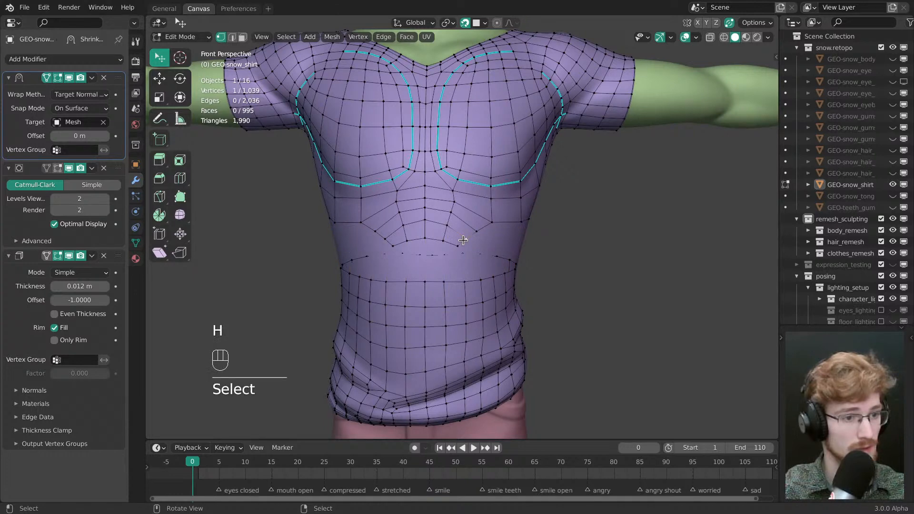
key(alt+h)
key(p)
click(469, 247)
- In the separated upper shirt piece, delete the character's right half up to the centre line and reveal the hidden geometry
key(Tab)
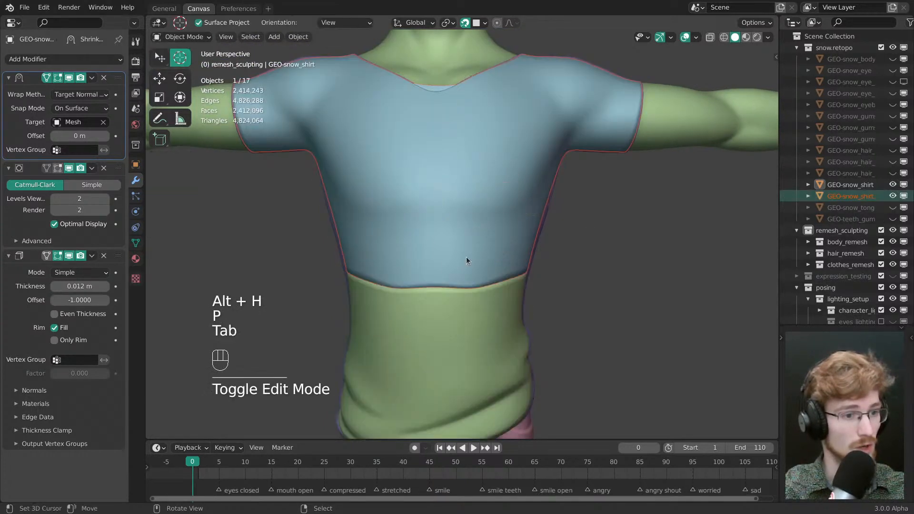
click(466, 260)
key(Tab)
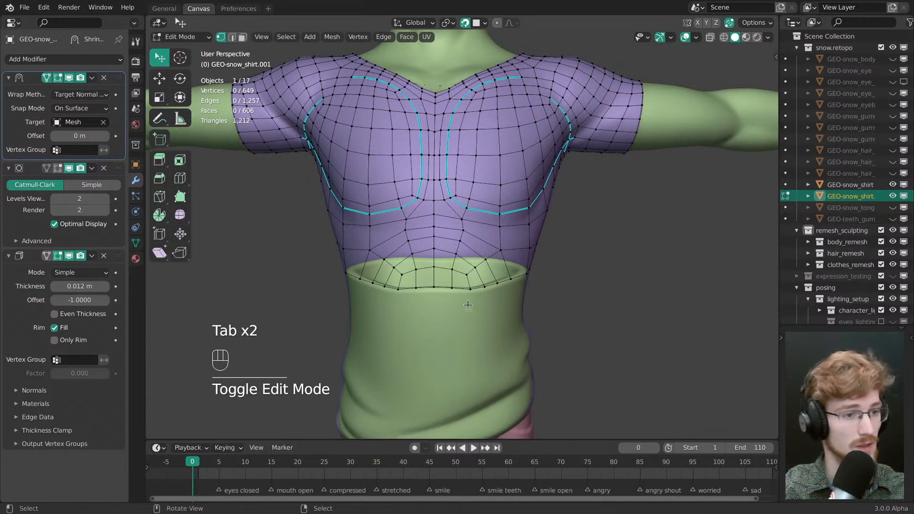
shift+middle_drag(395, 233, 449, 260)
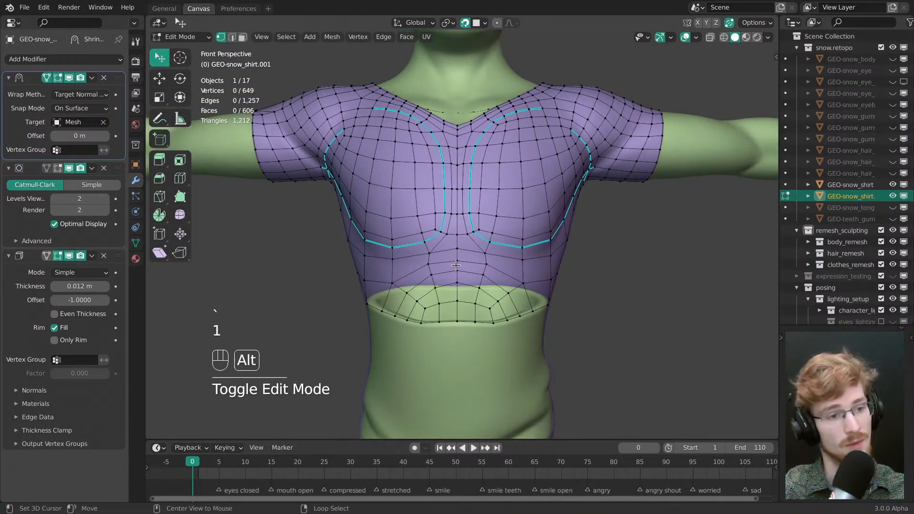
key(z)
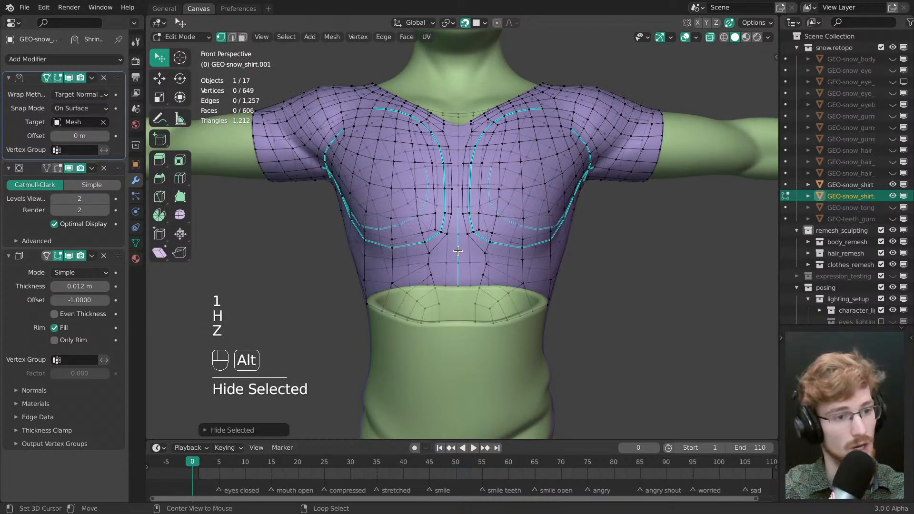
key(ctrl+l)
key(x)
click(437, 230)
shift+middle_drag(494, 248, 286, 214)
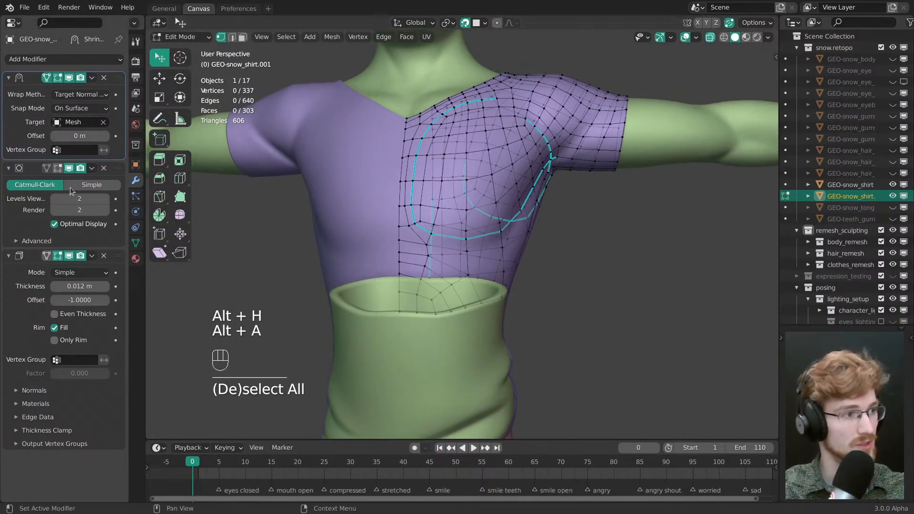
- Add an X-axis Mirror modifier to the upper shirt piece and move it to the top of the stack
click(69, 59)
click(134, 189)
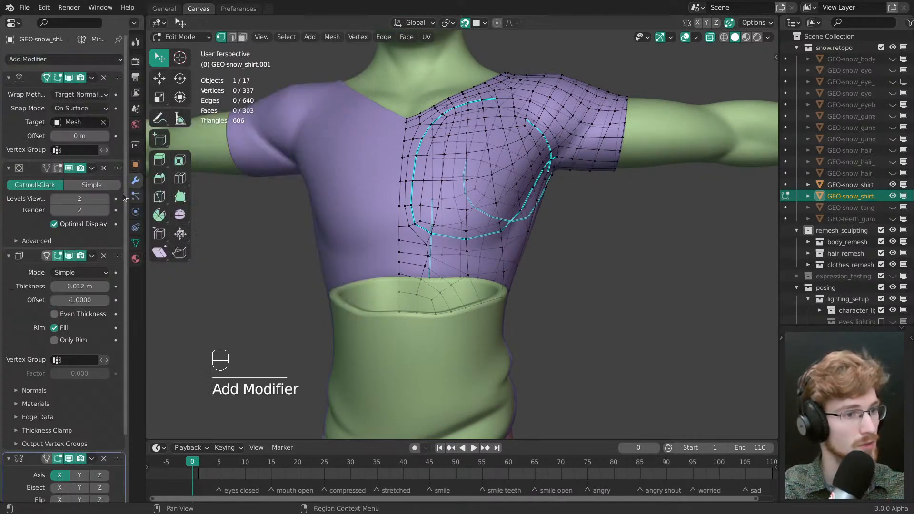
drag(121, 457, 84, 144)
middle_drag(334, 262, 436, 303)
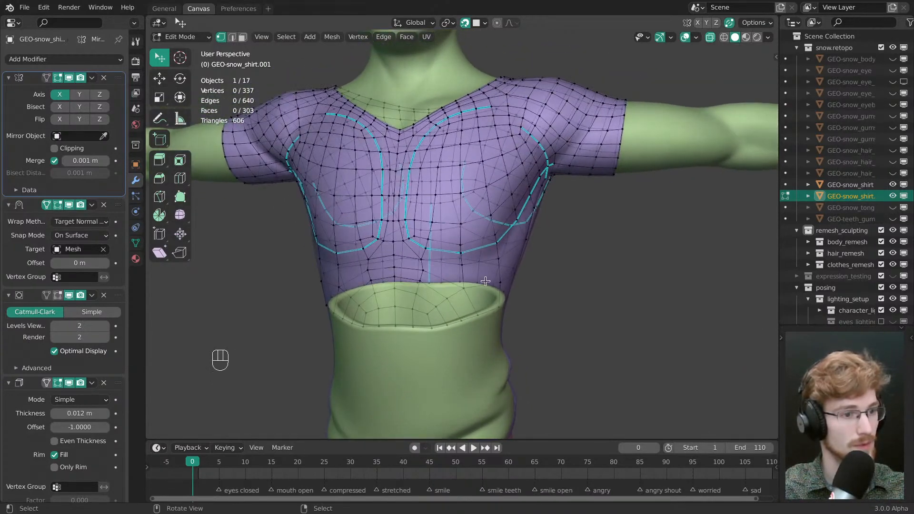
- Edit both shirt pieces together and delete the lower piece's edge loop where it meets the upper piece
key(Tab)
shift+click(441, 341)
key(Tab)
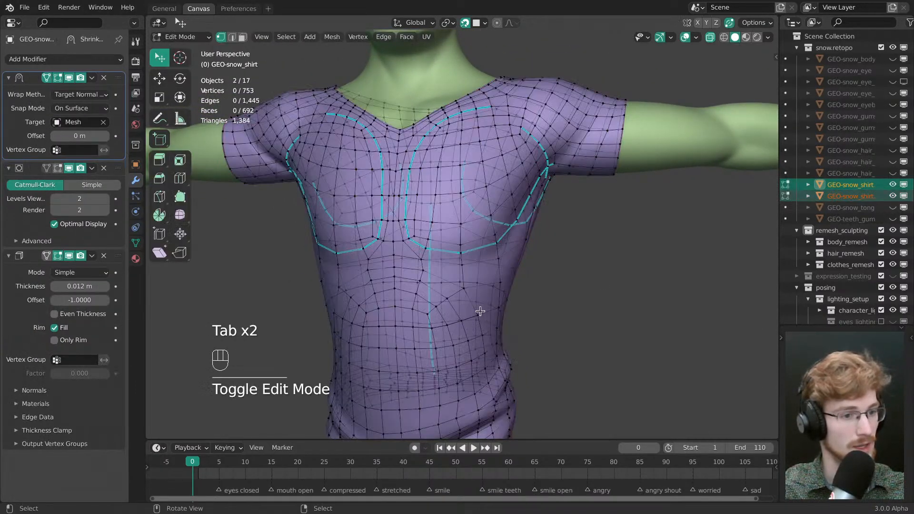
key(alt+a)
middle_drag(458, 272, 452, 307)
key(x)
click(431, 285)
- Nudge individual vertices on the front of the shirt pieces with the Move tool, inspecting the chest and belly
right_click(449, 242)
key(ctrl+l)
shift+middle_drag(449, 242, 488, 215)
key(alt+a)
right_click(477, 217)
key(g)
drag(489, 214, 491, 212)
shift+middle_drag(491, 212, 488, 118)
right_click(467, 271)
right_click(467, 270)
drag(468, 270, 469, 273)
shift+middle_drag(478, 278, 471, 329)
middle_drag(471, 329, 460, 326)
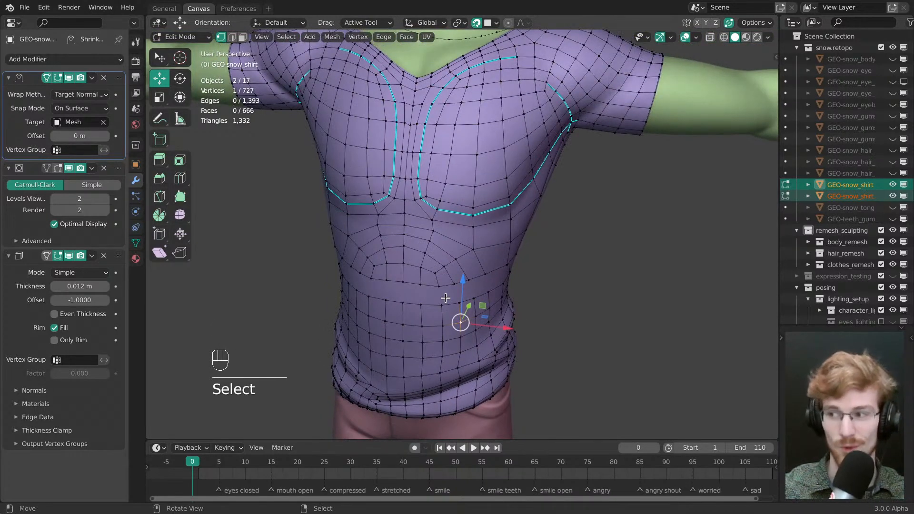
- Adjust vertices at the armpit and underarm sleeve seam of the mirrored upper piece with the select tool
middle_drag(514, 155, 506, 147)
alt+middle_click(553, 116)
mouse_move(446, 202)
middle_down()
mouse_move(463, 201)
mouse_move(450, 194)
mouse_move(494, 249)
mouse_move(447, 191)
middle_up()
scroll(460, 200, up, 3)
key(w)
drag(448, 192, 447, 191)
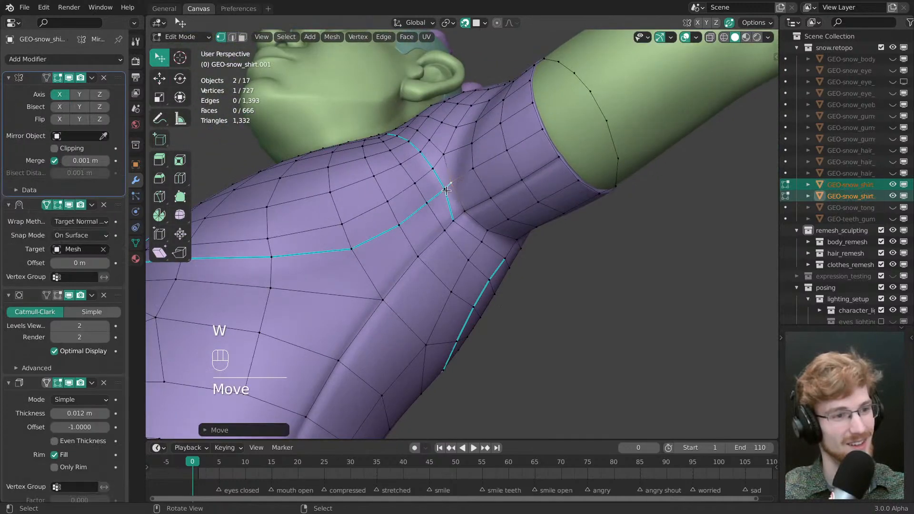
middle_drag(473, 236, 527, 232)
drag(526, 233, 529, 230)
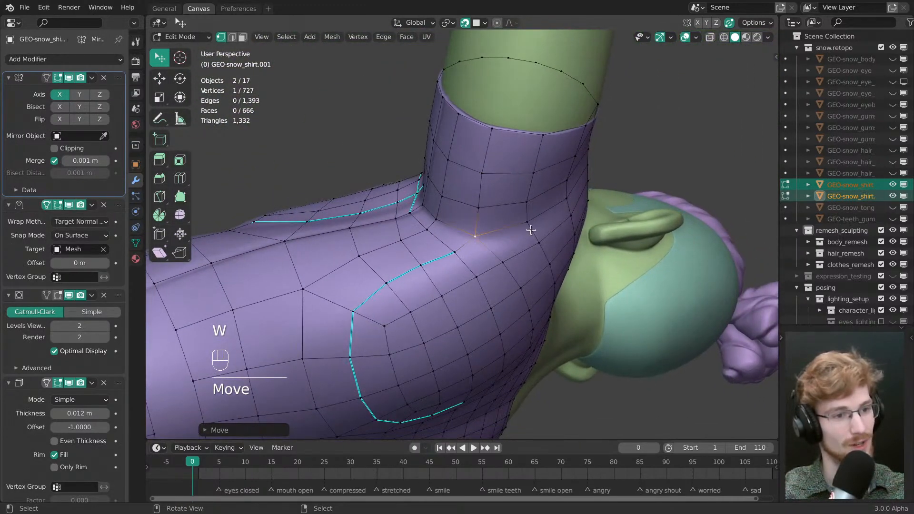
- Nudge vertices around the back and front of the armpit to even out the edge flow into the sleeve
middle_drag(531, 231, 502, 206)
drag(499, 204, 502, 201)
drag(544, 174, 546, 176)
middle_drag(546, 176, 420, 238)
shift+middle_drag(420, 238, 405, 223)
middle_drag(404, 224, 460, 243)
middle_drag(460, 287, 472, 267)
drag(471, 263, 474, 260)
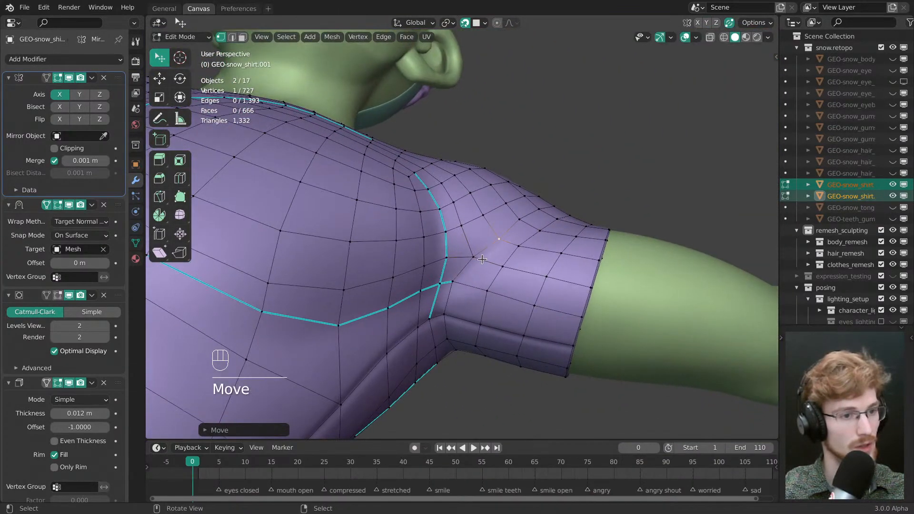
- Reposition vertices across the front of the shoulder and sleeve for more evenly spaced quads
middle_drag(476, 248, 481, 272)
drag(482, 269, 486, 266)
drag(513, 245, 535, 257)
drag(511, 276, 498, 301)
middle_drag(500, 300, 499, 318)
drag(547, 253, 549, 255)
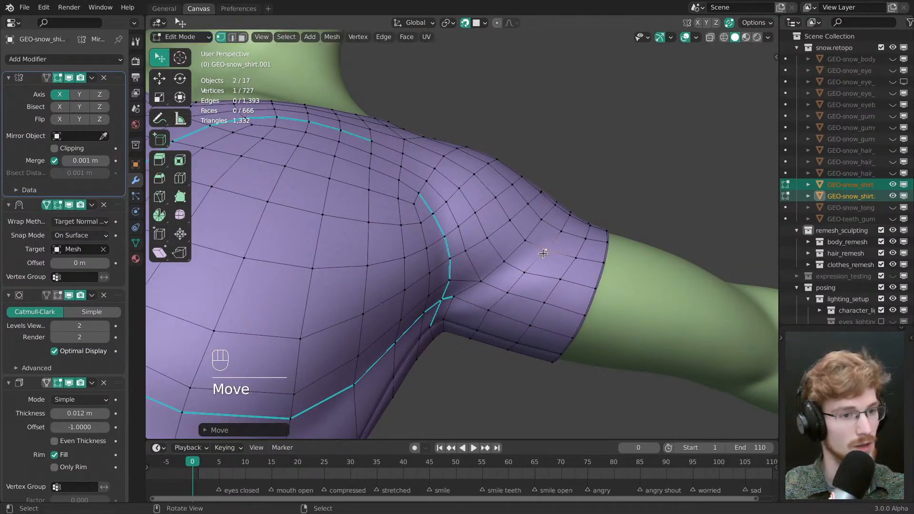
middle_drag(462, 284, 446, 255)
drag(446, 256, 415, 249)
drag(432, 249, 434, 253)
drag(438, 292, 440, 287)
- Bevel the sleeve seam edges running under the armpit with 2 segments
middle_drag(440, 287, 506, 276)
alt+shift+click(506, 210)
shift+click(511, 192)
shift+click(496, 301)
shift+click(464, 224)
key(ctrl+b)
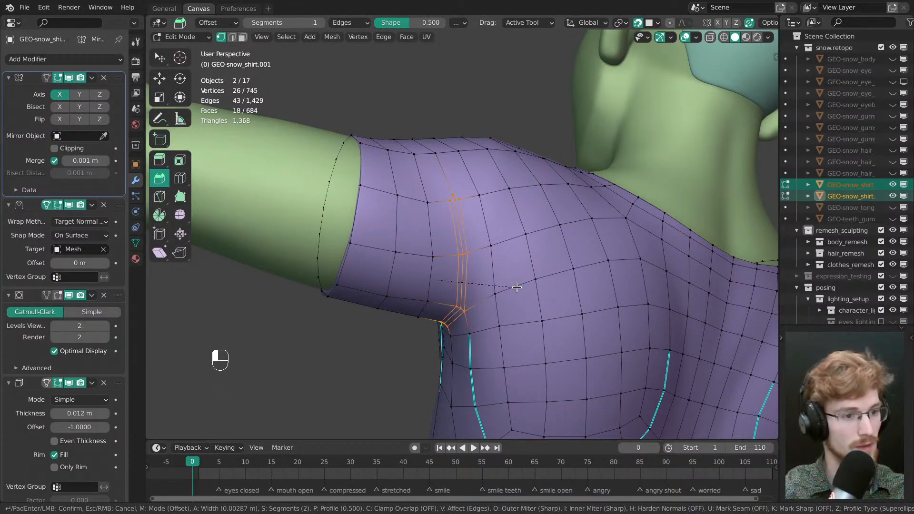
click(517, 287)
key(alt+a)
- Merge the bevel's surplus end vertices into the neighbouring seam vertices on the back and front of the sleeve
key(1)
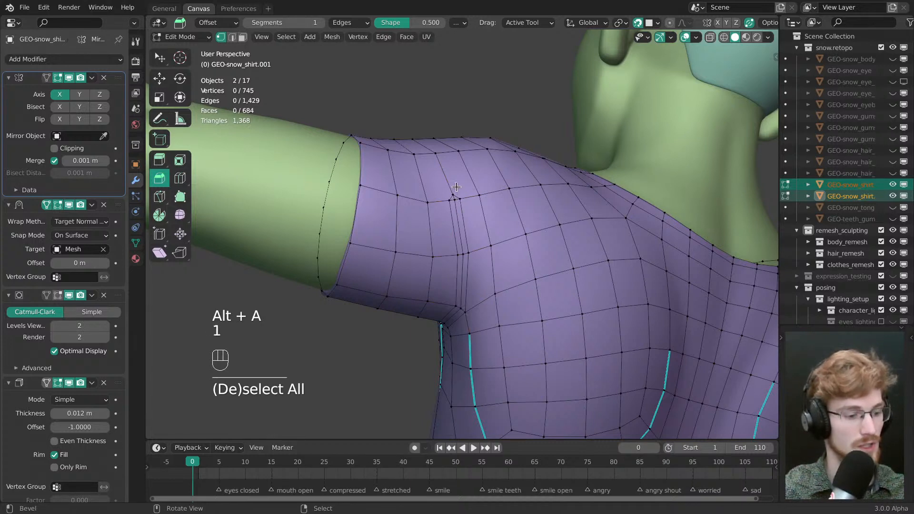
key(w)
middle_drag(456, 187, 455, 210)
drag(459, 214, 440, 164)
middle_drag(400, 246, 469, 242)
drag(489, 255, 485, 229)
- Dissolve the two leftover edges at the bevel's ends on the front and back of the sleeve
scroll(496, 261, up, 2)
key(2)
click(485, 229)
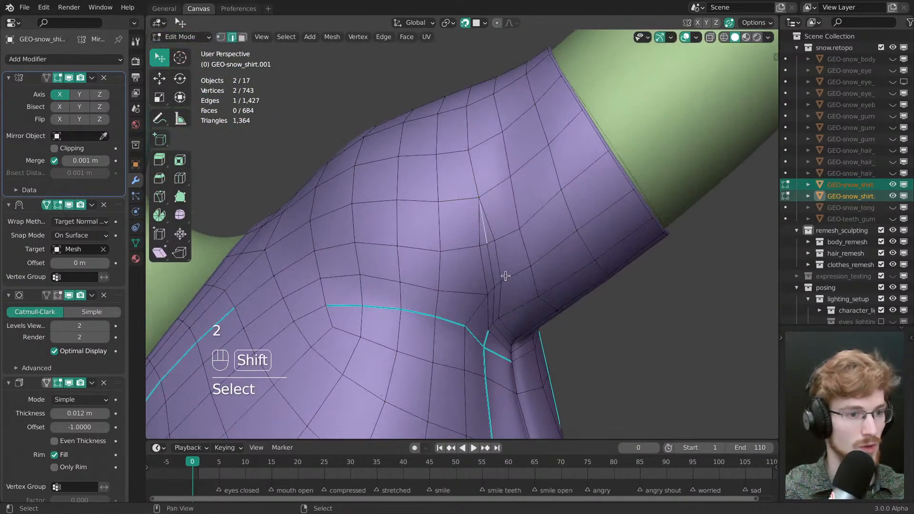
middle_drag(506, 276, 463, 170)
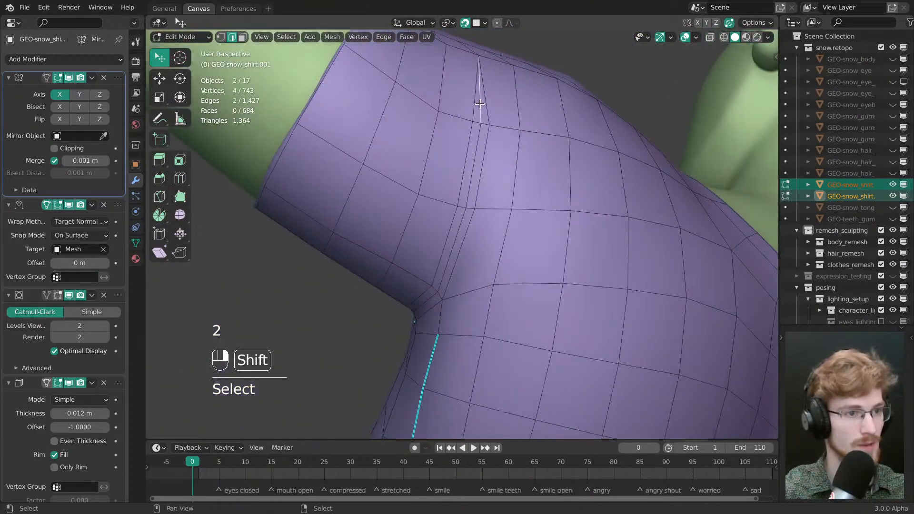
middle_drag(480, 103, 489, 254)
key(ctrl+x)
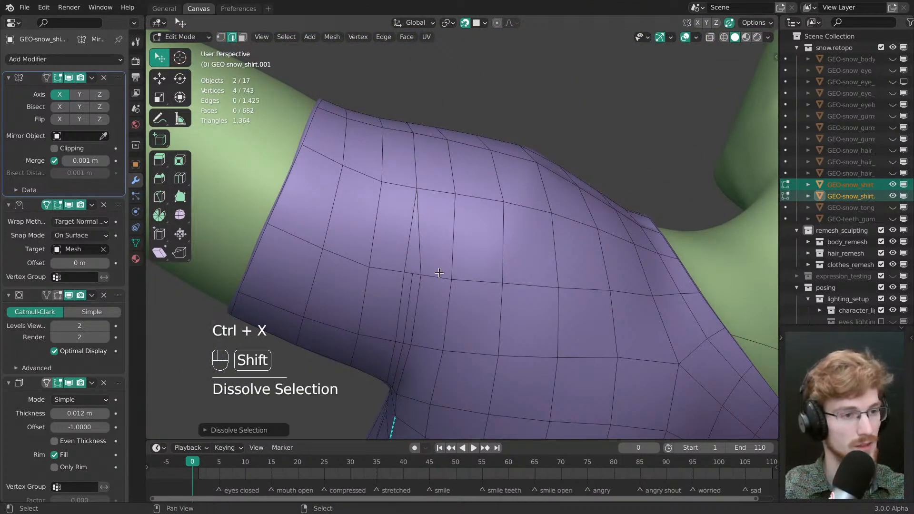
- Move and slide the vertices at the bevel's upper end on the back of the sleeve
key(1)
key(w)
drag(462, 257, 475, 254)
drag(455, 254, 451, 253)
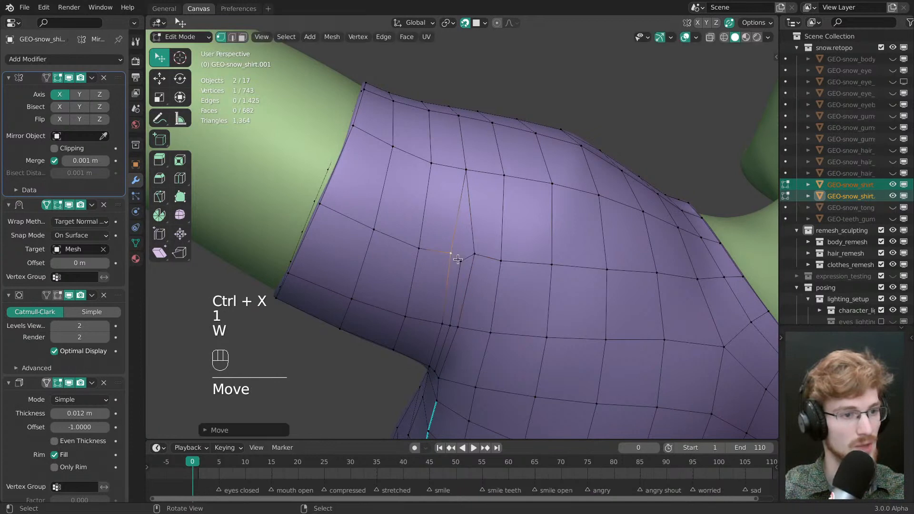
shift+middle_drag(458, 259, 416, 210)
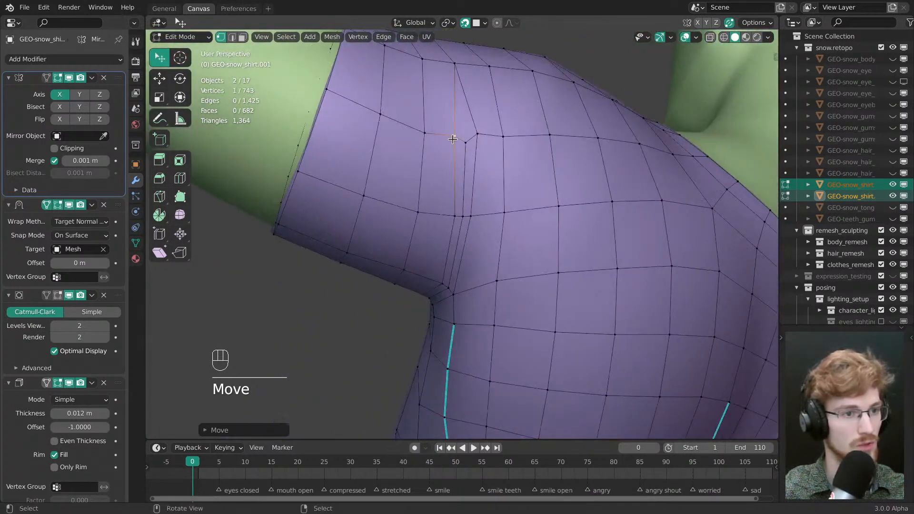
middle_drag(453, 139, 465, 216)
key(g)
key(g)
drag(441, 176, 439, 196)
key(w)
- Dissolve another surplus bevel edge on the back of the sleeve and reposition the vertex below it
middle_drag(439, 196, 461, 208)
key(alt+a)
key(2)
click(459, 207)
key(ctrl+x)
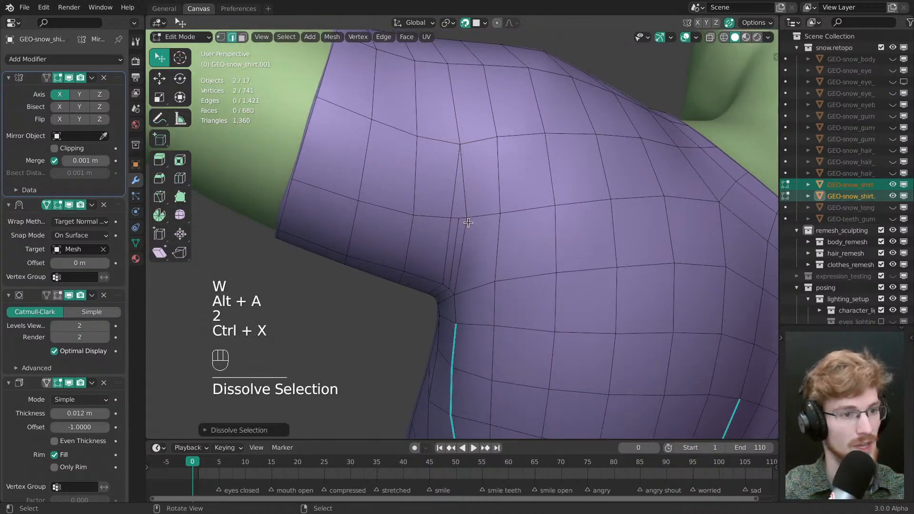
key(1)
key(w)
drag(459, 217, 446, 218)
mouse_move(460, 234)
middle_down()
mouse_move(549, 154)
mouse_move(570, 215)
mouse_move(453, 229)
mouse_move(546, 248)
mouse_move(496, 215)
mouse_move(501, 228)
mouse_move(506, 200)
middle_up()
- Check the shirt in Object Mode and adjust a vertex on the back sleeve seam in Edit Mode
key(alt+a)
key(Tab)
click(481, 272)
key(f)
click(479, 210)
key(Tab)
key(alt+a)
key(w)
drag(505, 195, 509, 197)
middle_drag(509, 197, 480, 203)
- Reposition the narrow loop's vertices along the sleeve seam just behind the armpit
key(g)
drag(471, 189, 486, 212)
key(g)
middle_drag(455, 292, 480, 303)
mouse_move(476, 296)
mouse_down()
mouse_move(483, 304)
mouse_move(465, 300)
mouse_up()
drag(461, 283, 466, 277)
- Dissolve the diagonal edge behind the armpit and move the adjacent vertex into the seam
key(3)
click(472, 276)
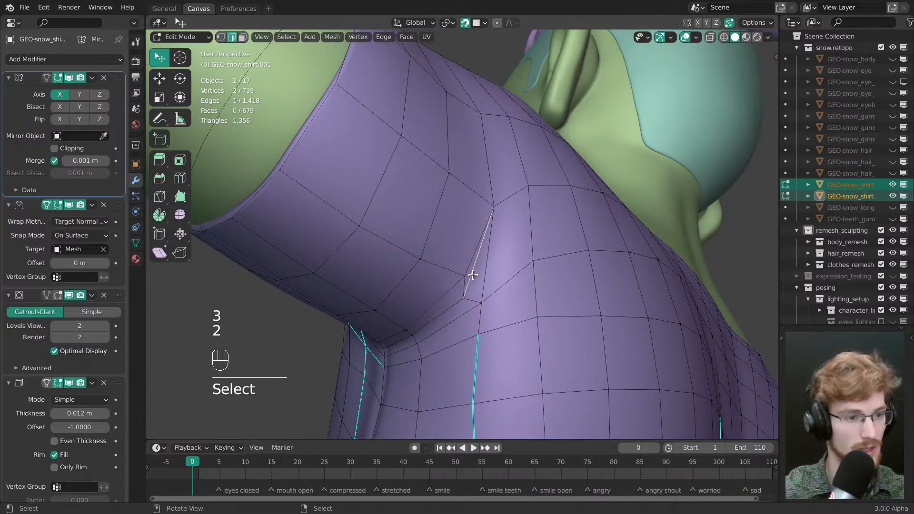
key(ctrl+x)
key(1)
key(w)
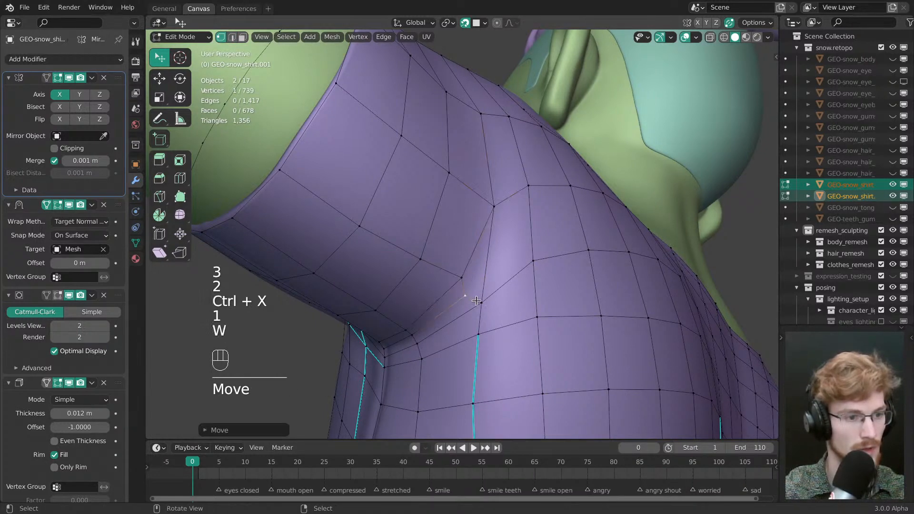
drag(478, 302, 488, 293)
- Inspect the armpit in Object Mode and nudge the seam vertices around it in Edit Mode
key(Tab)
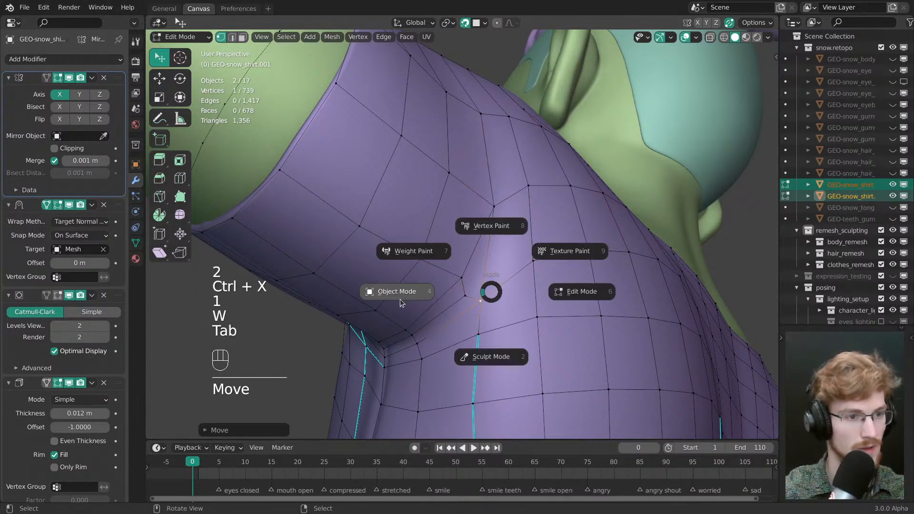
click(400, 299)
mouse_move(458, 200)
ctrl+middle_down()
mouse_move(469, 307)
mouse_move(478, 224)
mouse_move(467, 210)
ctrl+middle_up()
key(Tab)
click(532, 229)
drag(467, 236, 464, 224)
drag(465, 220, 465, 217)
middle_drag(408, 237, 419, 240)
mouse_move(420, 240)
mouse_down()
mouse_move(421, 226)
mouse_move(420, 256)
mouse_up()
- Even out the vertex spacing from the underarm up the front of the sleeve seam
middle_drag(421, 253, 468, 263)
drag(484, 260, 481, 267)
shift+middle_drag(472, 280, 500, 248)
drag(500, 248, 497, 245)
drag(458, 234, 458, 213)
middle_drag(459, 213, 472, 190)
drag(451, 169, 452, 164)
middle_drag(455, 132, 460, 110)
drag(470, 106, 472, 110)
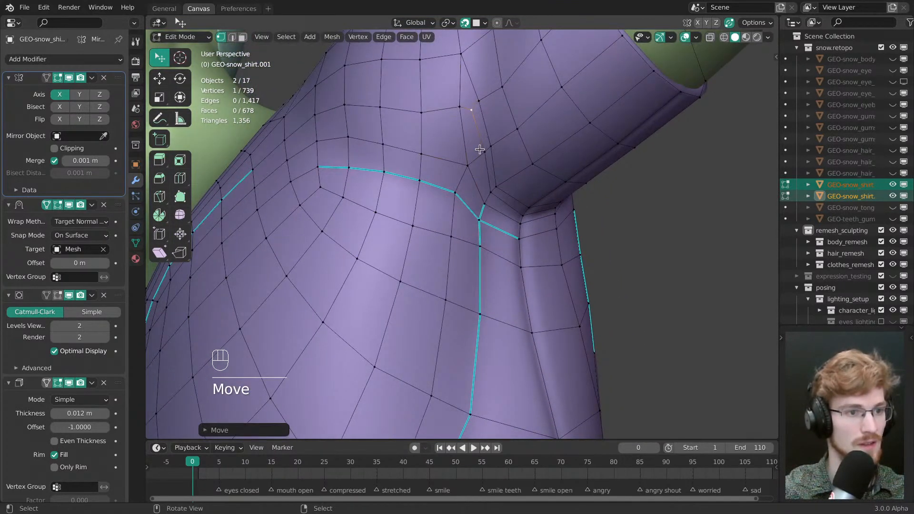
- Fine-tune vertices between the front sleeve seam and the creased chest outline
mouse_move(484, 154)
mouse_down()
mouse_move(499, 184)
mouse_move(490, 190)
mouse_move(480, 155)
mouse_up()
middle_drag(476, 135, 482, 152)
drag(482, 152, 481, 149)
drag(447, 162, 449, 158)
ctrl+middle_drag(452, 157, 502, 163)
- Slide a connected path of four vertices on the outer chest beside the armpit along its edges
key(Tab)
ctrl+middle_drag(419, 190, 431, 216)
key(Tab)
ctrl+click(399, 188)
key(g)
key(g)
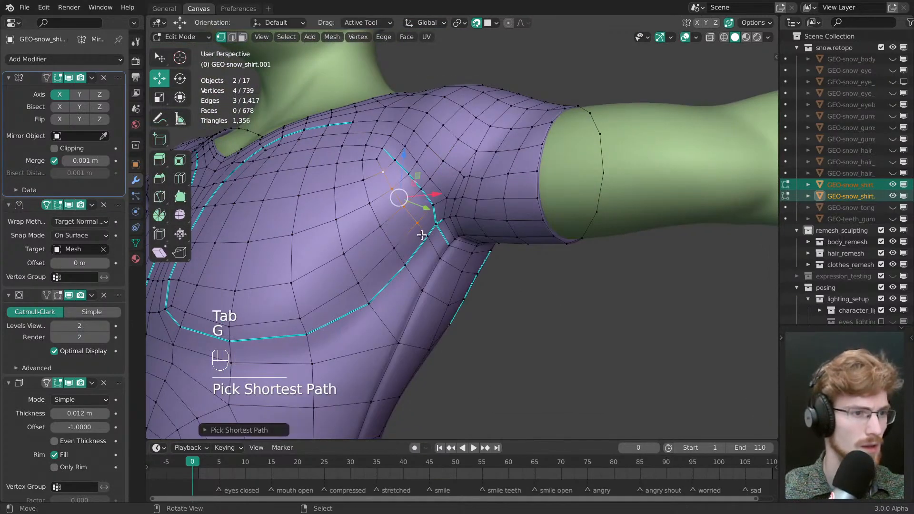
click(432, 231)
key(alt+a)
- Nudge vertices at the outer upper corner of the chest outline and check the shape in Object Mode
key(w)
drag(408, 201, 410, 200)
click(399, 188)
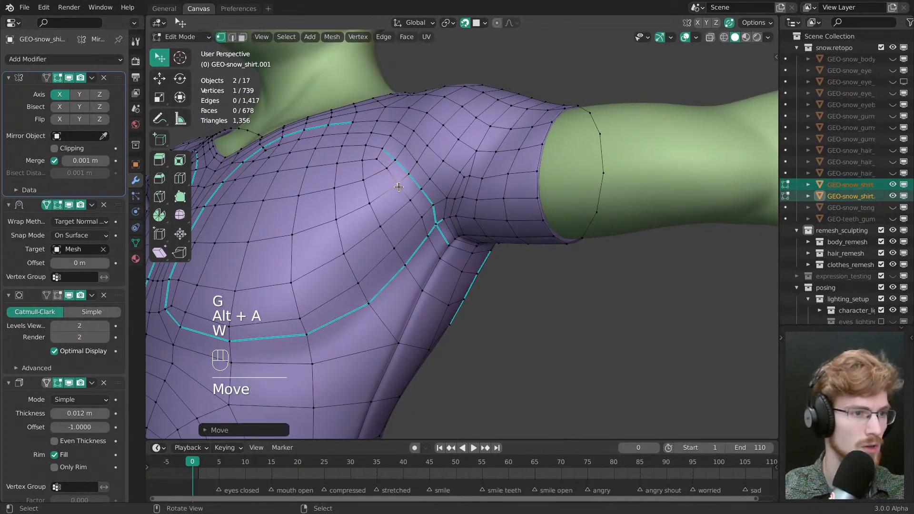
key(Tab)
middle_drag(431, 202, 467, 222)
key(Tab)
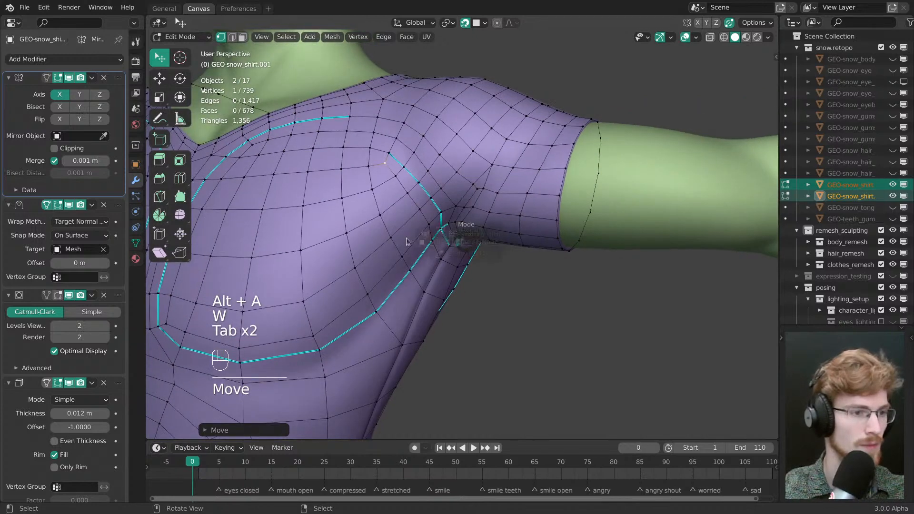
shift+middle_drag(431, 257, 505, 259)
key(Tab)
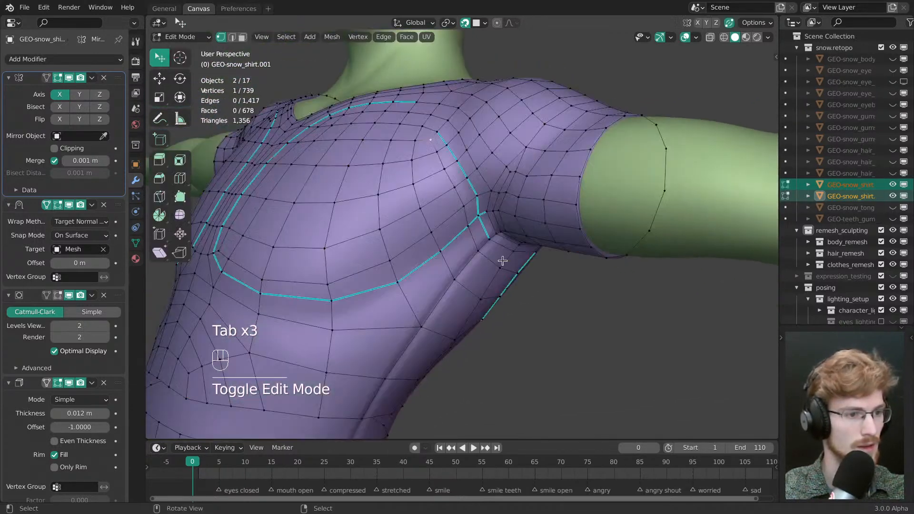
- Move a vertex on the lower outer curve of the creased chest outline
shift+middle_drag(443, 281, 453, 200)
shift+middle_drag(452, 200, 443, 240)
key(w)
drag(447, 244, 444, 251)
middle_drag(444, 251, 474, 185)
ctrl+middle_drag(474, 186, 472, 205)
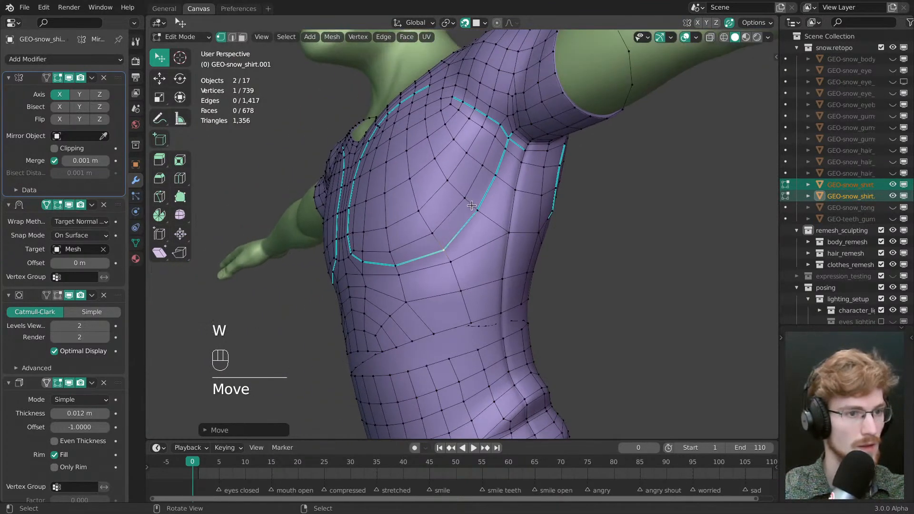
- Slide the vertex path just inside the chest outline, from the armpit to the lower inner chest
click(496, 141)
middle_drag(495, 141, 545, 146)
ctrl+click(371, 234)
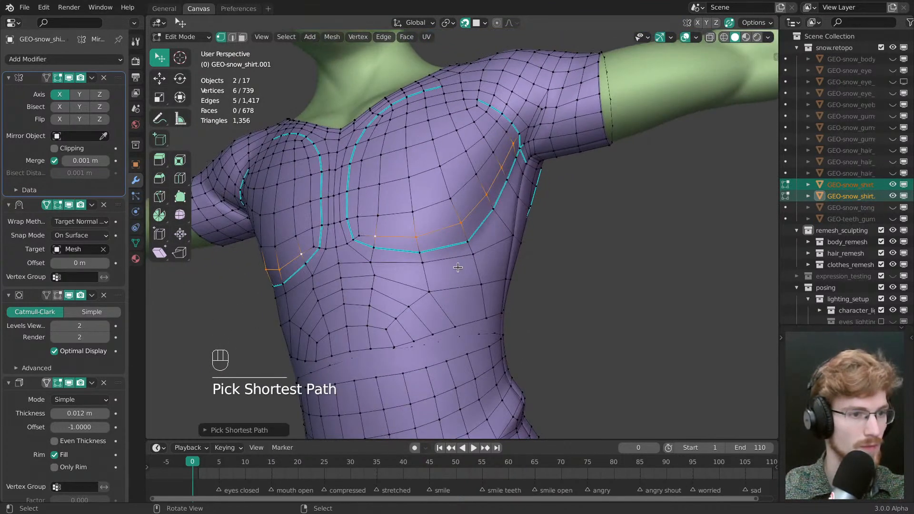
key(g)
key(g)
drag(473, 273, 476, 281)
click(478, 286)
key(alt+a)
click(507, 132)
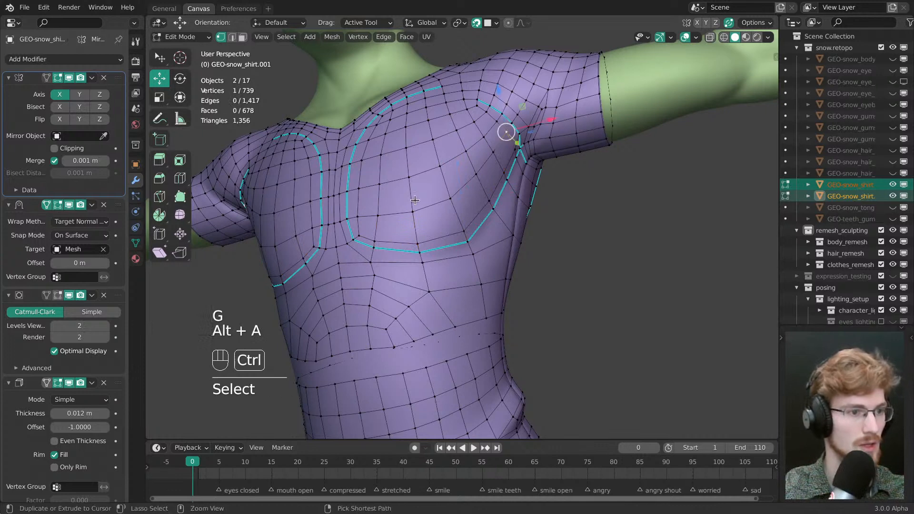
ctrl+click(380, 216)
key(alt+a)
- Review the side of the torso in Object Mode and nudge a vertex on the lower chest in Edit Mode
shift+middle_drag(437, 264, 503, 230)
key(w)
key(alt+a)
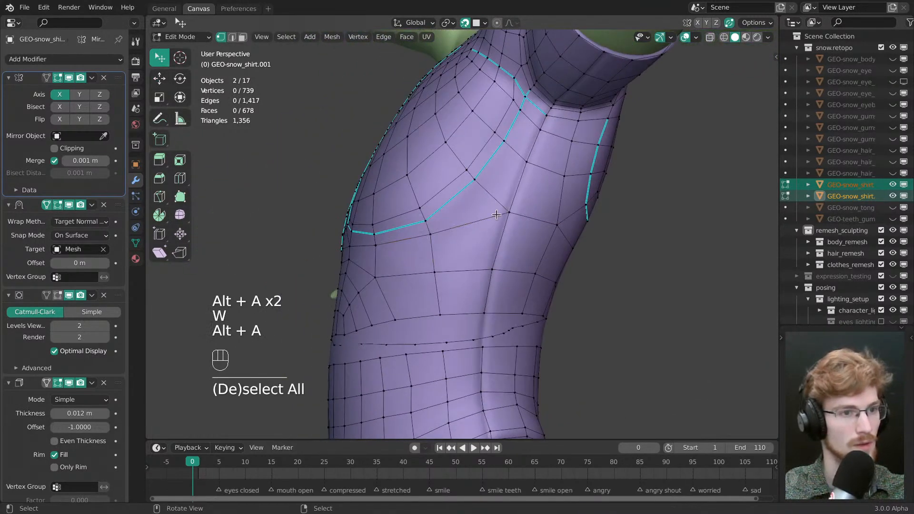
key(Tab)
click(417, 241)
middle_drag(462, 256, 500, 209)
key(Tab)
middle_drag(500, 219, 536, 239)
drag(404, 245, 397, 244)
- Shift vertices along the creased chest outline near the armpit and on the front of the sleeve
middle_drag(379, 243, 465, 228)
middle_drag(533, 218, 429, 243)
middle_drag(500, 258, 473, 203)
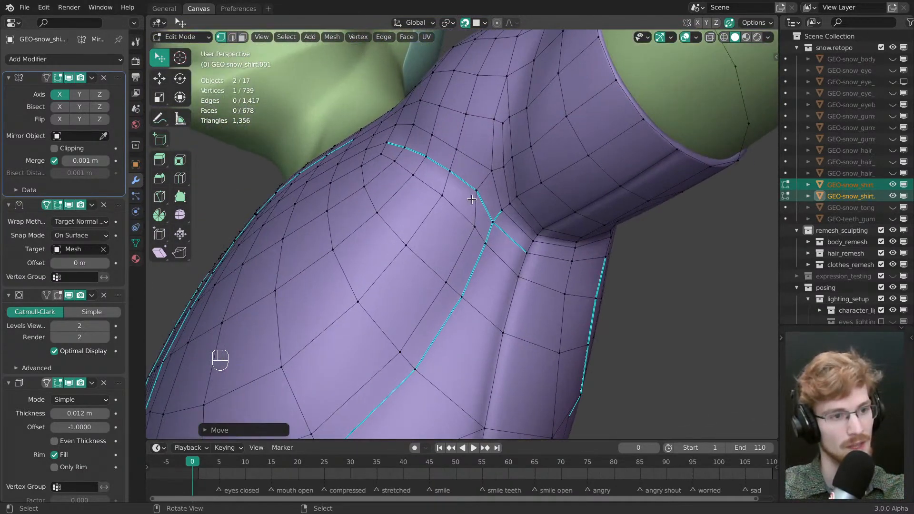
drag(477, 193, 481, 200)
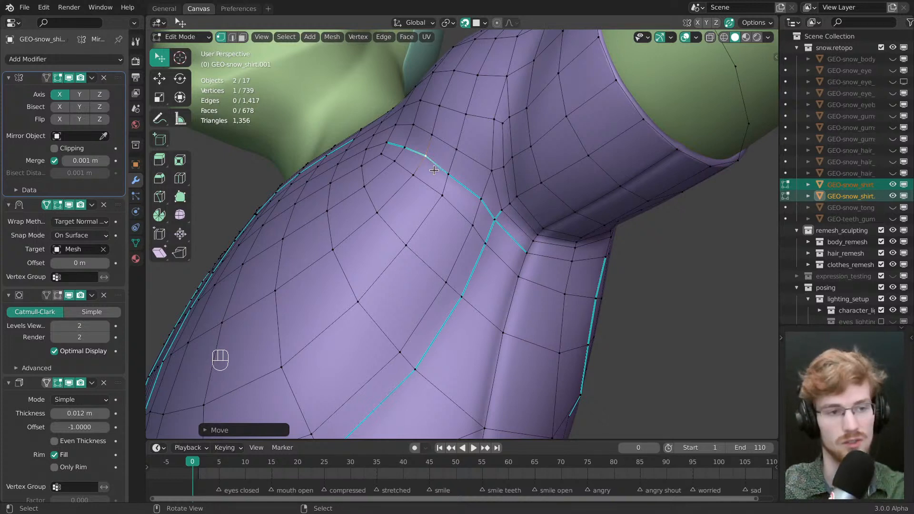
click(499, 167)
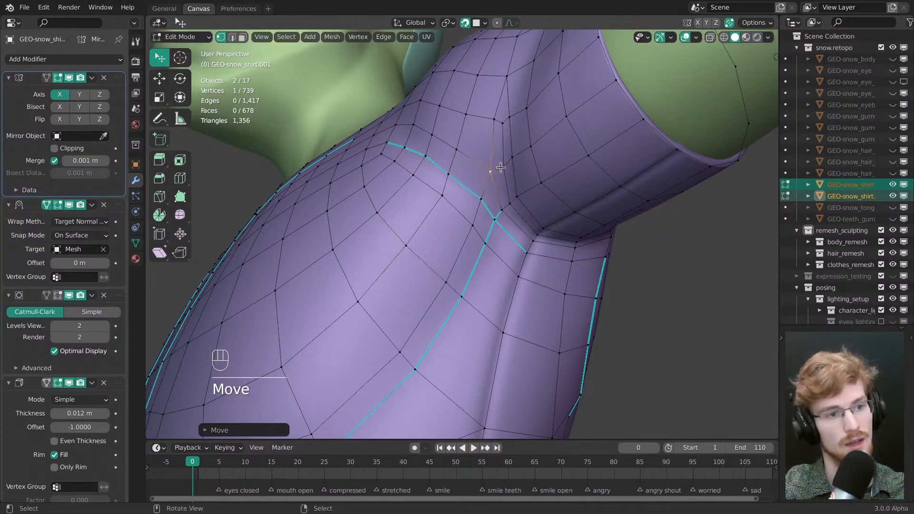
middle_drag(512, 160, 548, 170)
drag(548, 169, 557, 166)
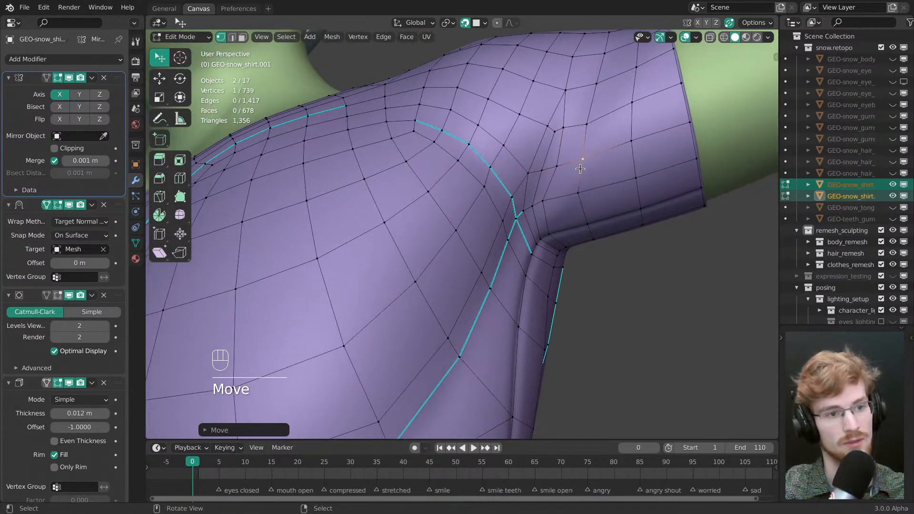
- Adjust vertices at the underarm where the creased outline meets the side of the torso
middle_drag(581, 168, 512, 144)
drag(497, 143, 490, 154)
shift+middle_drag(491, 155, 469, 143)
key(alt+a)
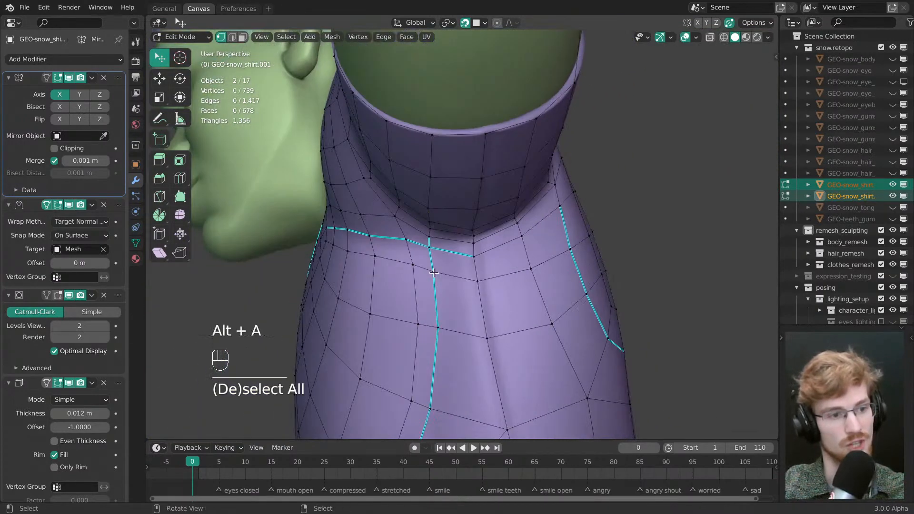
middle_drag(478, 186, 498, 209)
ctrl+middle_drag(497, 228, 510, 210)
drag(531, 196, 537, 199)
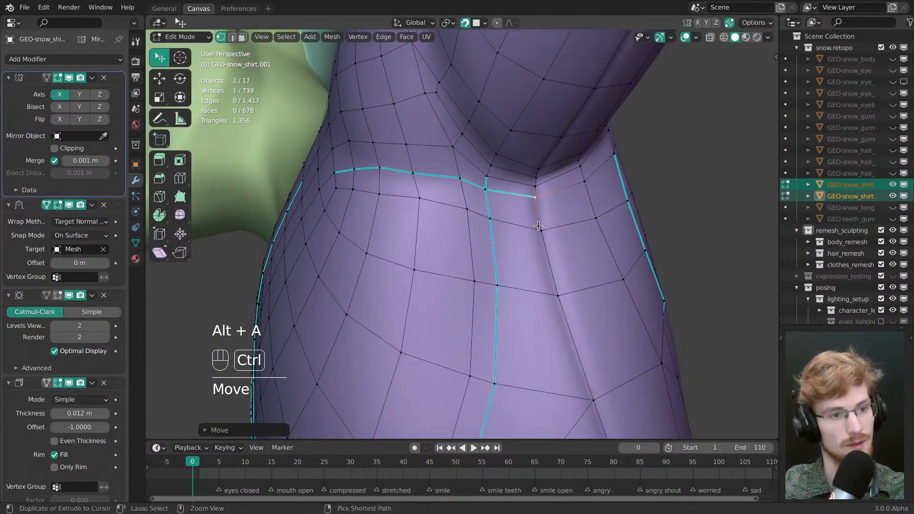
- Bevel the edge loop running from the sleeve through the armpit down the side of the upper shirt, using two segments
ctrl+middle_drag(536, 209, 526, 243)
middle_drag(527, 243, 498, 210)
key(alt+a)
middle_drag(498, 229, 466, 254)
alt+right_click(504, 270)
ctrl+middle_drag(466, 254, 485, 240)
key(2)
alt+shift+right_click(450, 196)
key(ctrl+b)
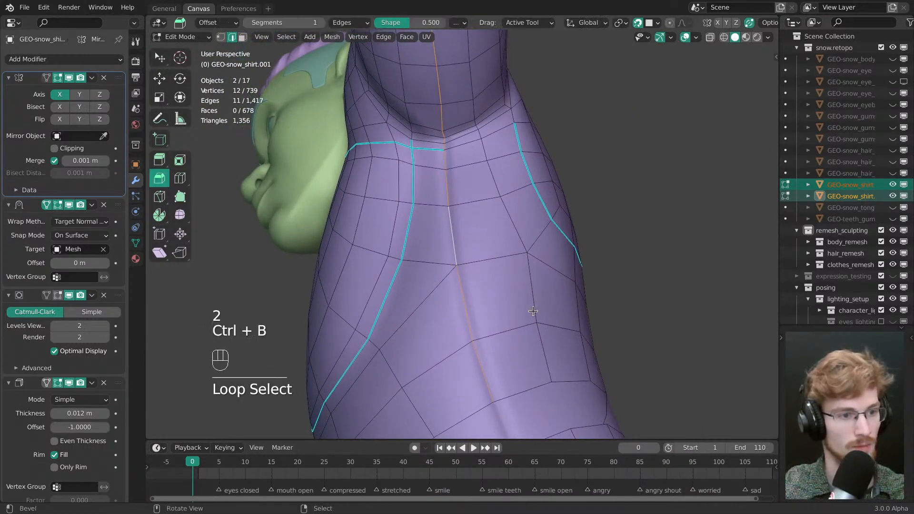
shift+middle_drag(535, 310, 516, 255)
drag(516, 255, 528, 257)
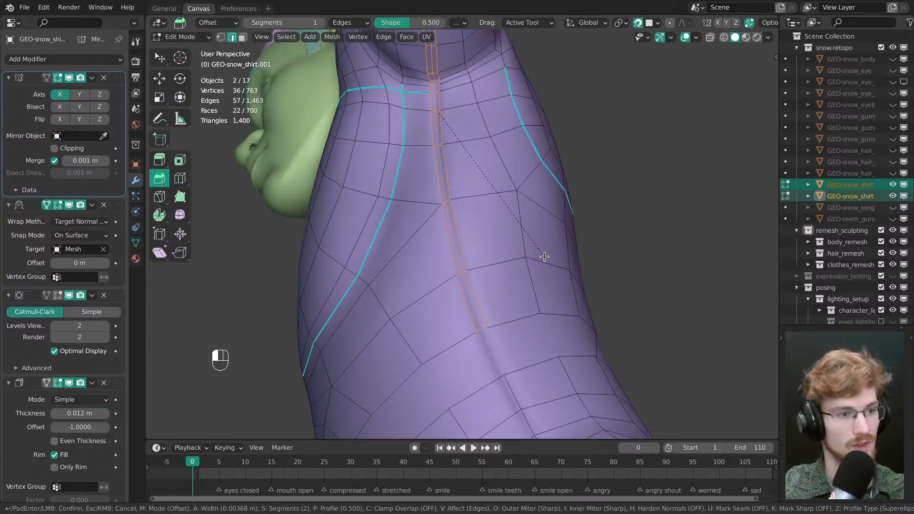
click(525, 249)
key(alt+a)
shift+middle_drag(524, 250, 526, 286)
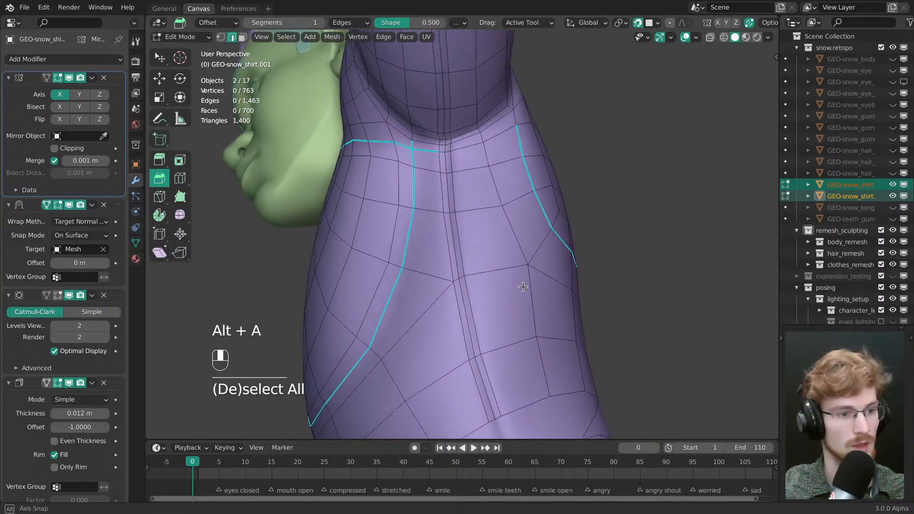
- Slide the rear loop of the beveled side seam outward, away from the central seam loop
alt+click(461, 287)
shift+middle_drag(484, 307, 479, 281)
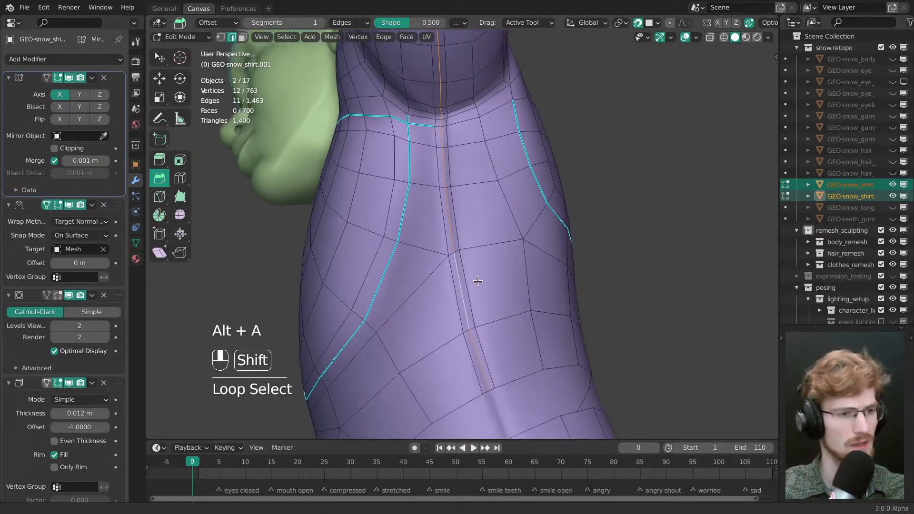
alt+click(466, 282)
key(g)
key(g)
click(504, 296)
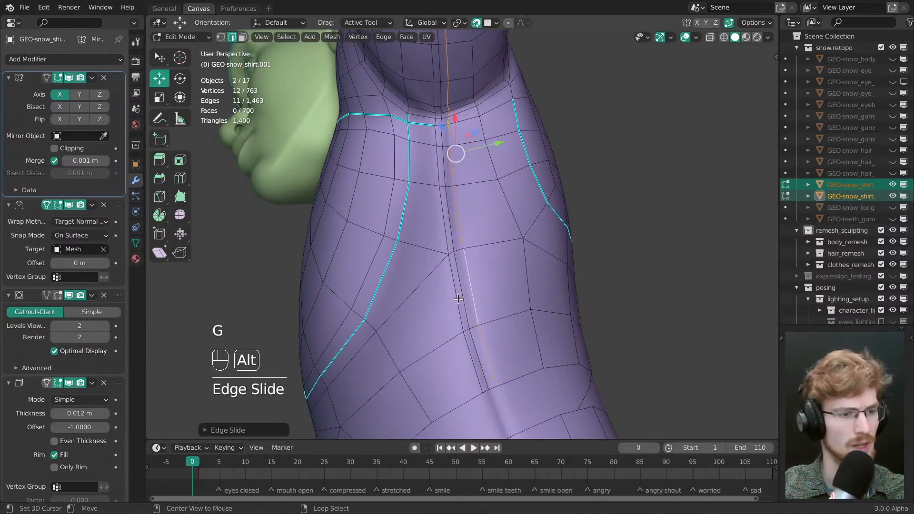
- Slide the front loop of the beveled side seam slightly along its neighbouring faces
alt+click(452, 296)
alt+click(446, 240)
shift+middle_drag(453, 226, 468, 287)
ctrl+middle_drag(468, 288, 490, 292)
drag(490, 293, 492, 300)
key(g)
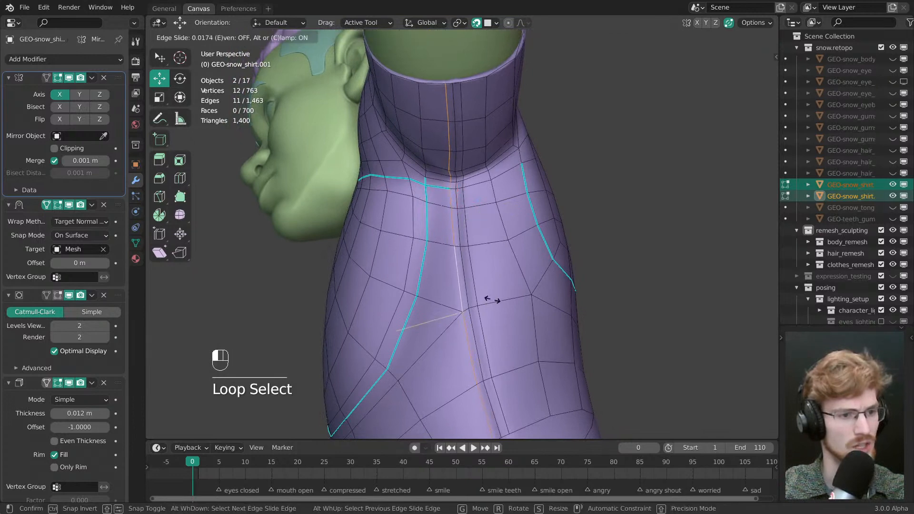
click(492, 303)
key(alt+a)
shift+middle_drag(494, 326, 461, 269)
alt+click(474, 268)
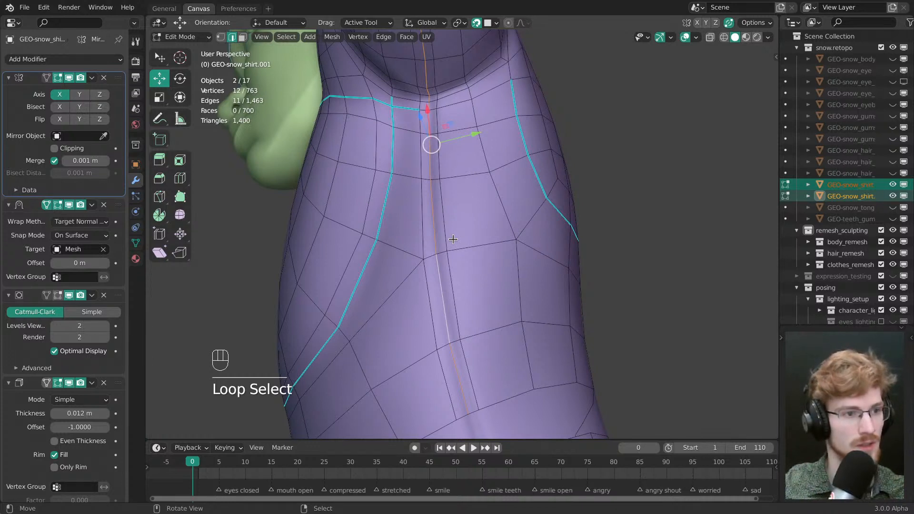
drag(510, 191, 511, 202)
right_click(511, 202)
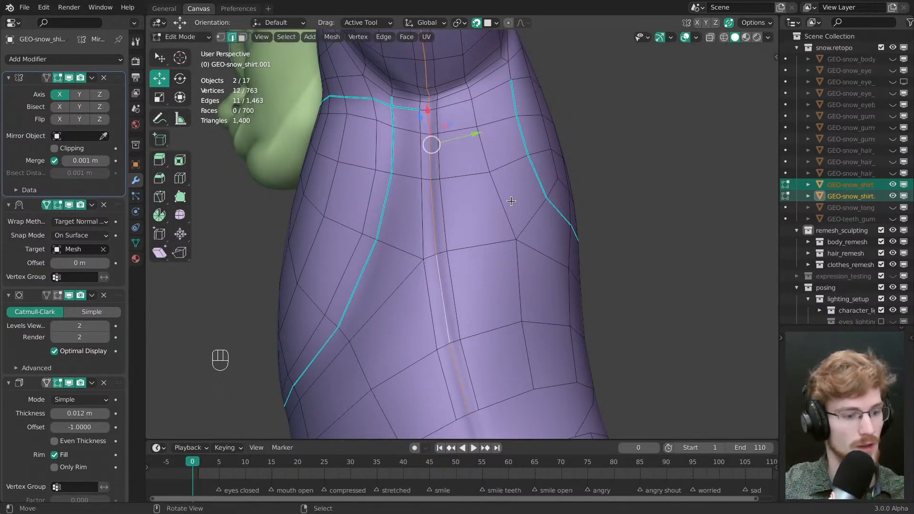
key(ctrl+b)
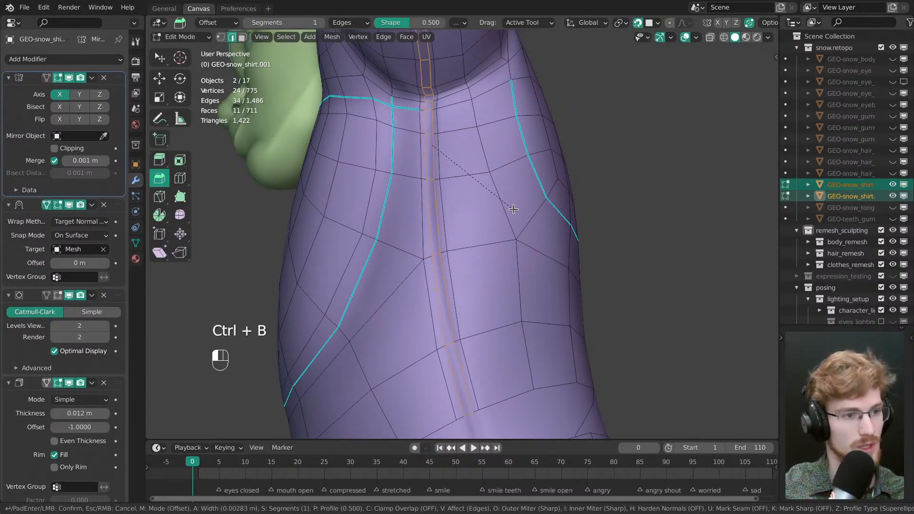
right_click(512, 210)
middle_drag(512, 210, 511, 211)
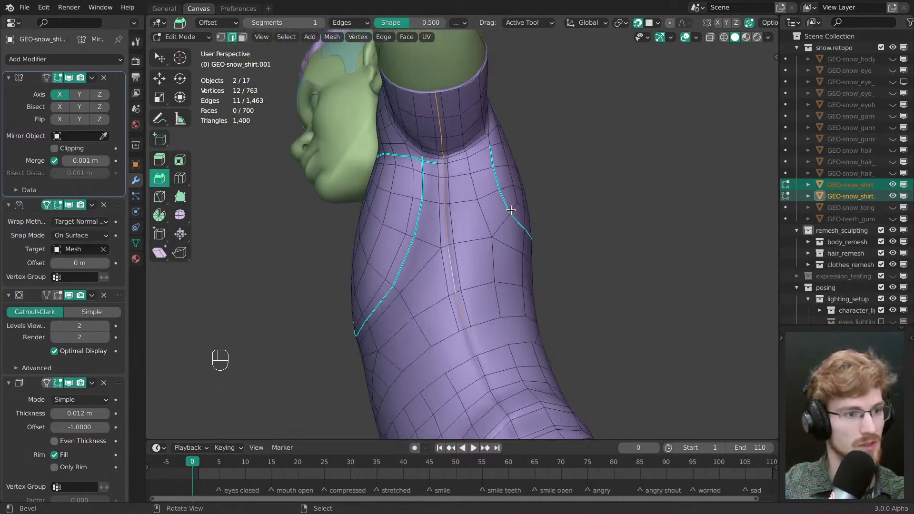
scroll(457, 213, up, 2)
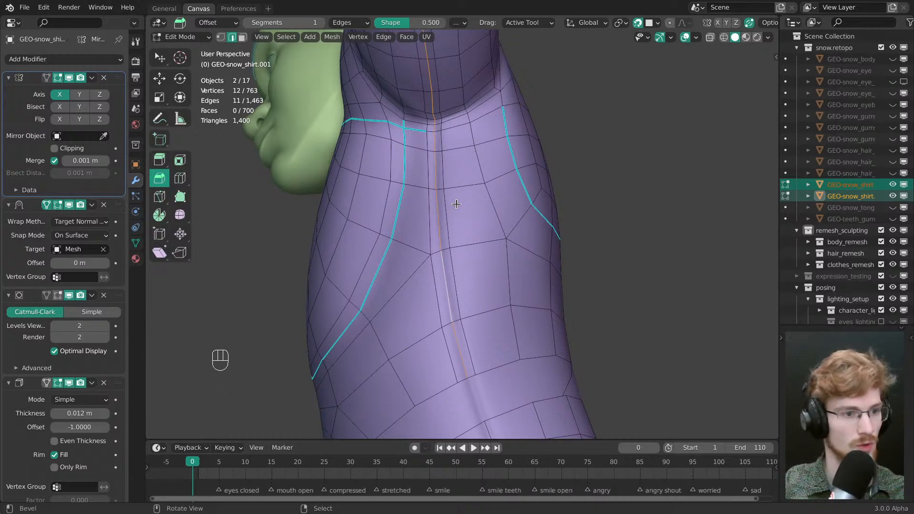
middle_drag(460, 207, 476, 225)
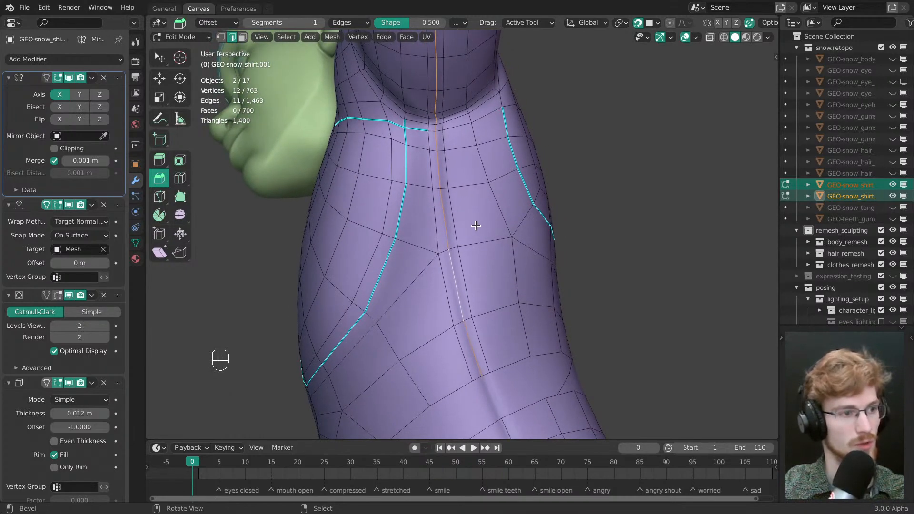
key(ctrl+b)
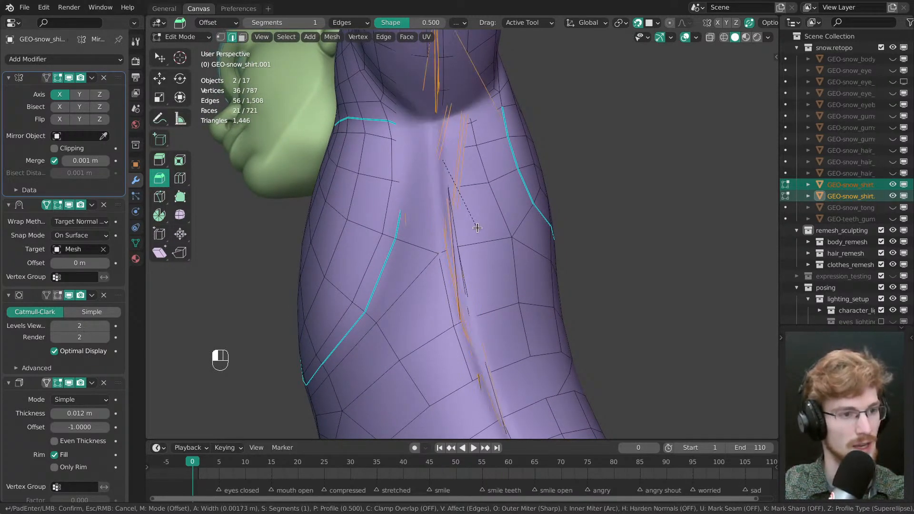
right_click(479, 229)
key(ctrl+b)
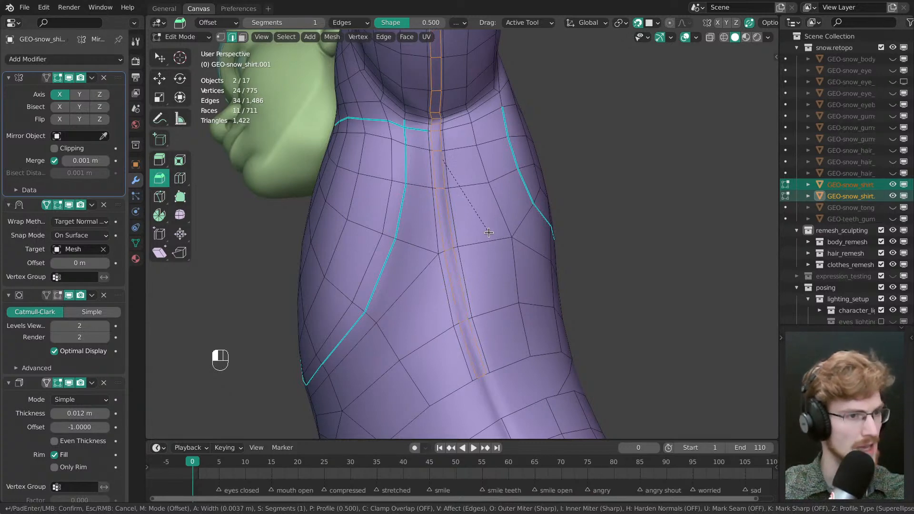
right_click(486, 232)
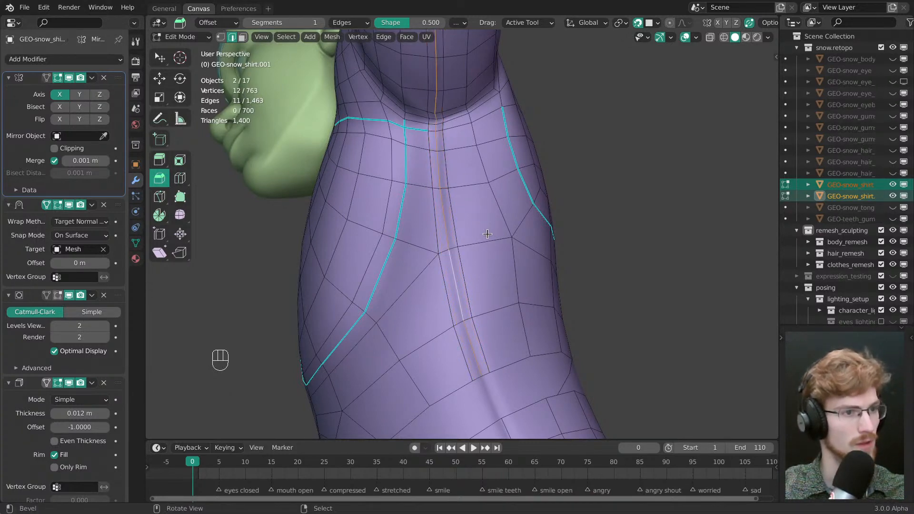
shift+scroll(469, 231, up, 5)
key(alt+a)
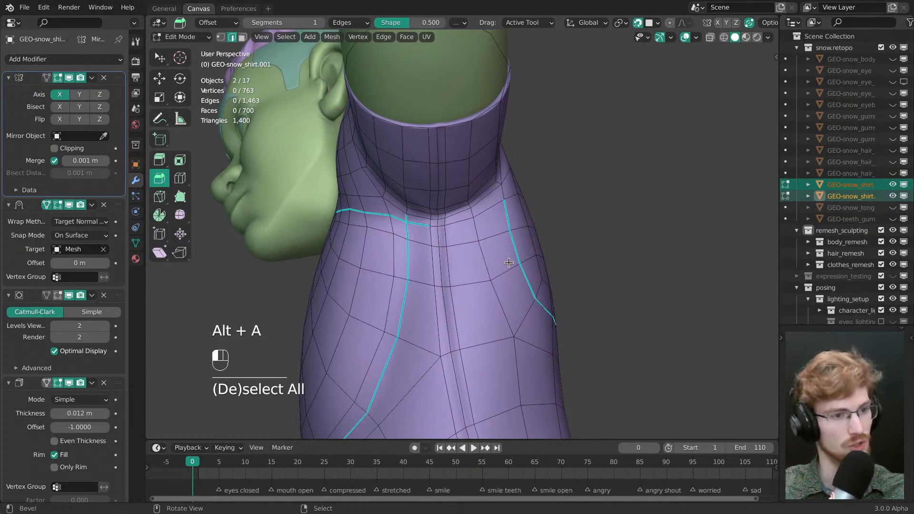
shift+scroll(475, 292, down, 3)
alt+click(450, 286)
key(ctrl+b)
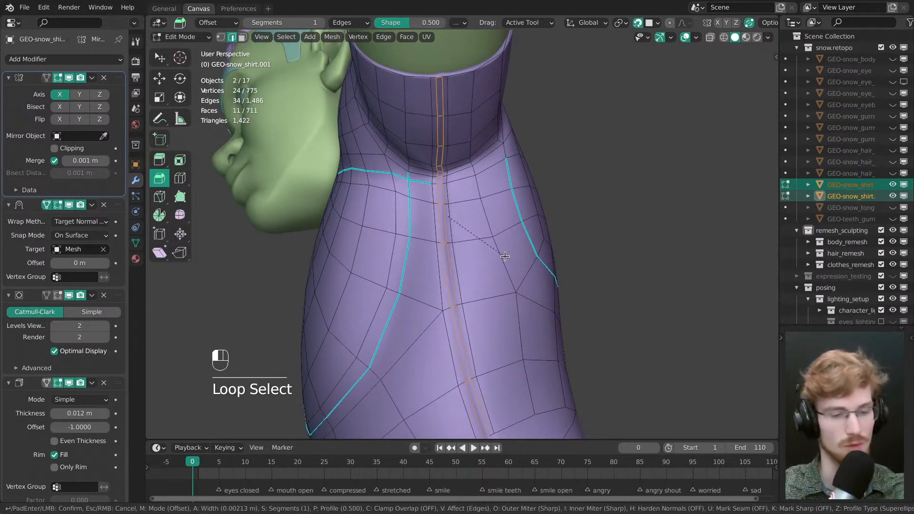
right_click(506, 256)
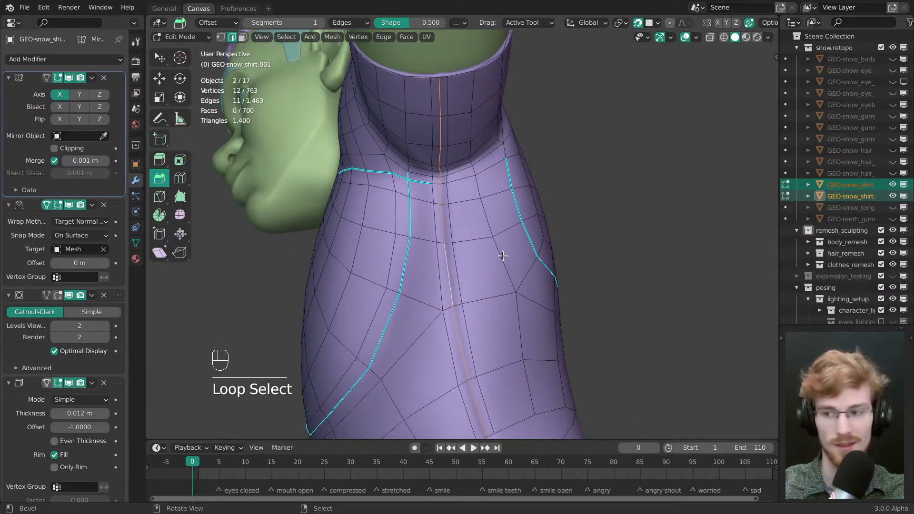
shift+scroll(476, 215, up, 2)
key(alt+a)
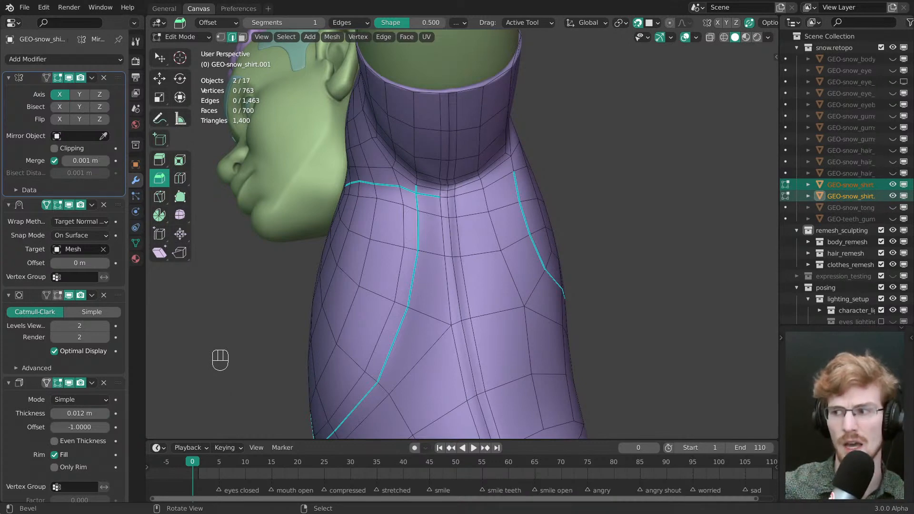
- Nudge a vertex where the beveled side seam crosses the underarm crease
middle_drag(348, 255, 445, 196)
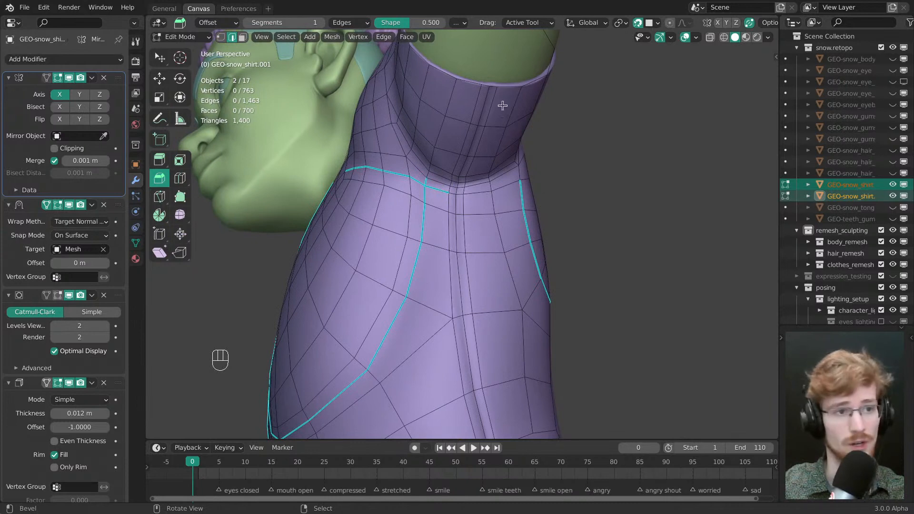
middle_drag(517, 110, 460, 196)
shift+middle_drag(459, 196, 443, 266)
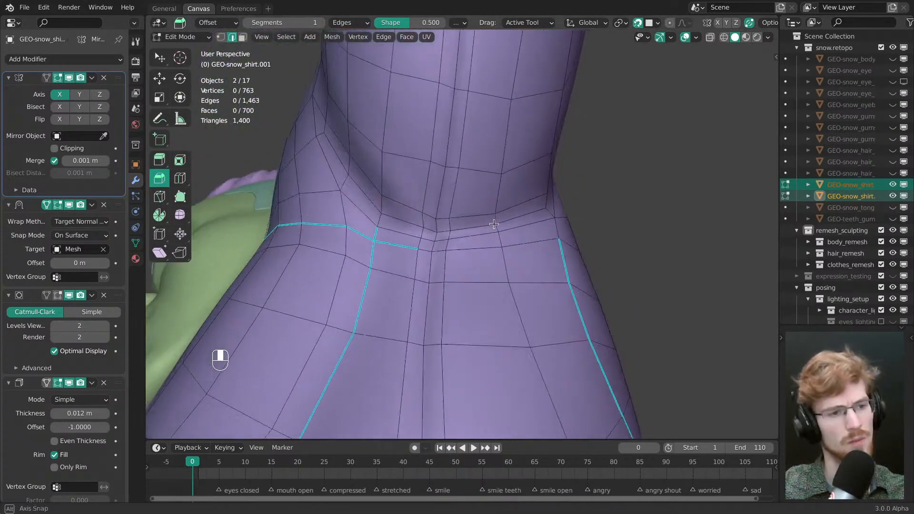
middle_drag(442, 233, 442, 224)
key(1)
key(w)
drag(441, 226, 442, 223)
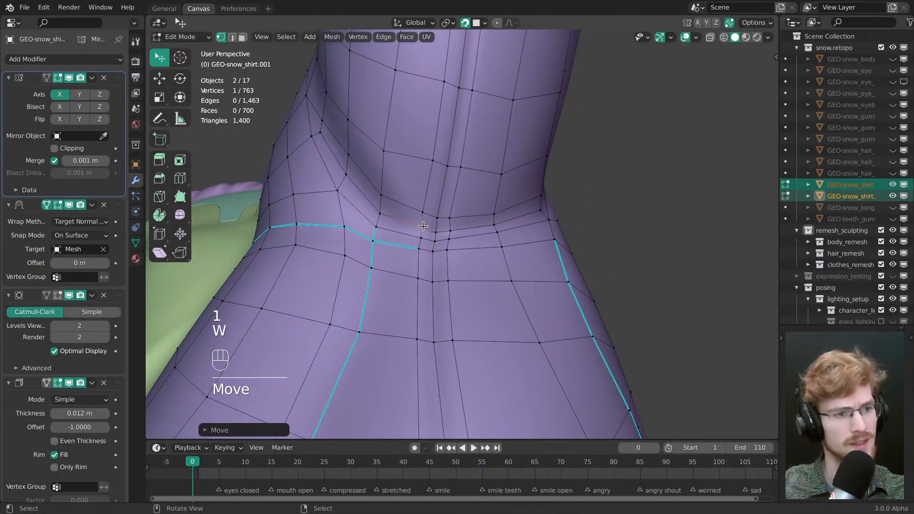
- Reposition the neighbouring side seam vertices along the underarm crease so the three seam loops run evenly
middle_drag(459, 230, 451, 231)
drag(451, 231, 451, 232)
drag(449, 218, 453, 216)
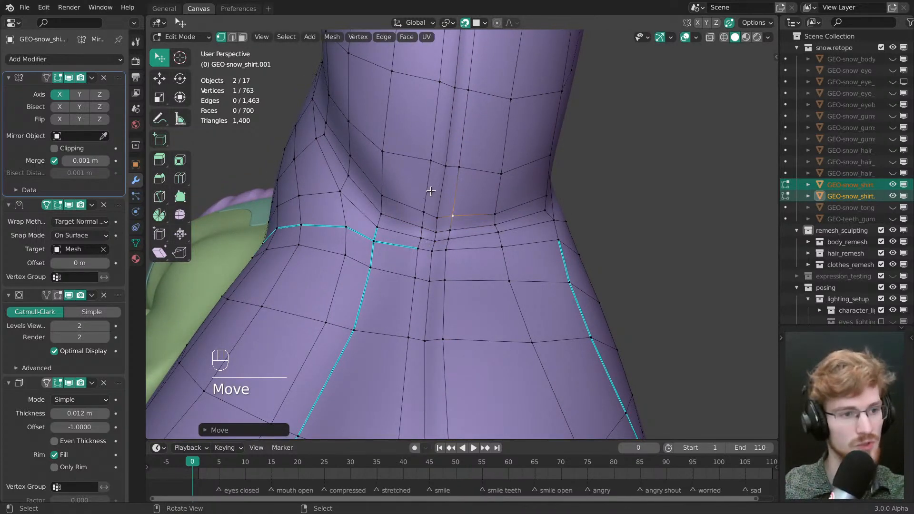
middle_drag(431, 191, 439, 218)
drag(452, 217, 440, 217)
middle_drag(437, 237, 435, 267)
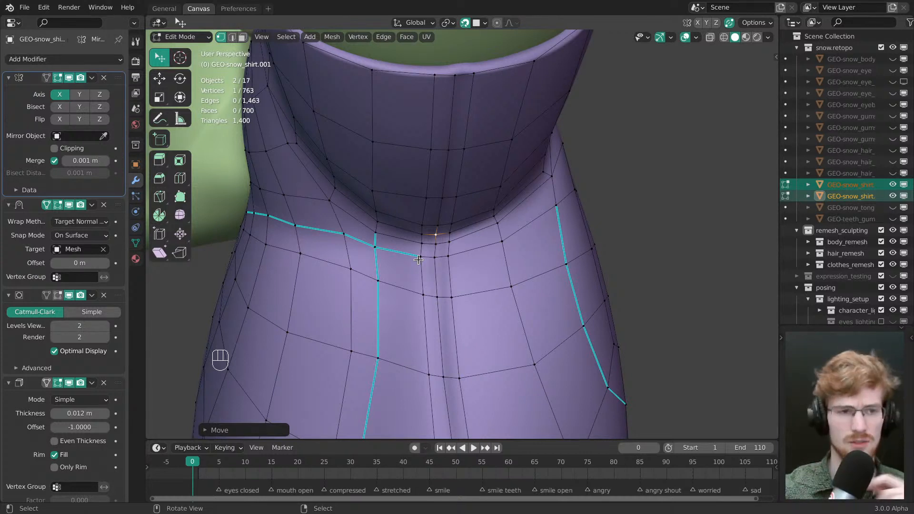
click(449, 237)
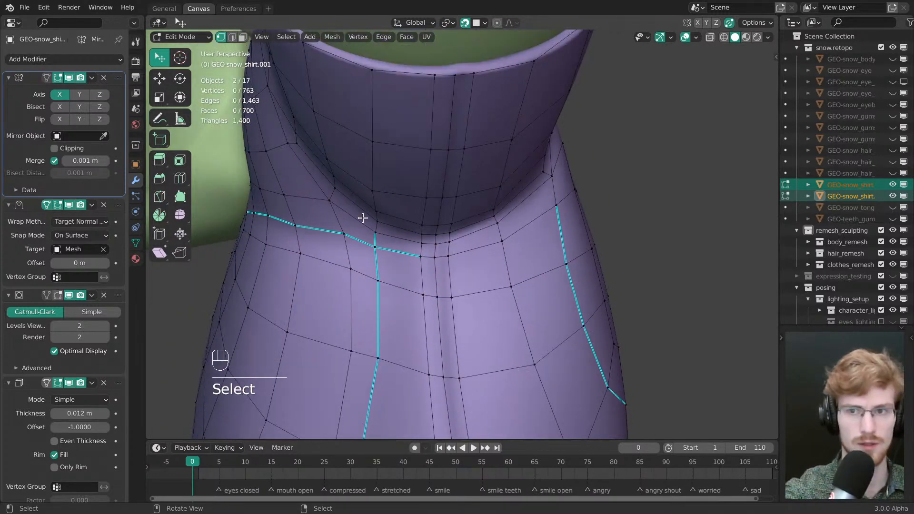
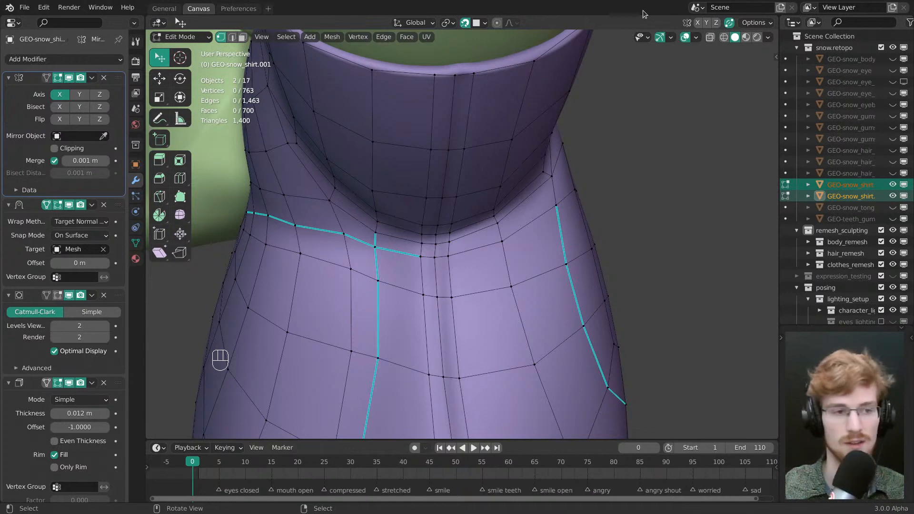
- Adjust the vertices beside the end of the creased chest outline at the armpit and one along its upper front edge
middle_drag(408, 297, 436, 251)
click(420, 254)
key(w)
click(428, 257)
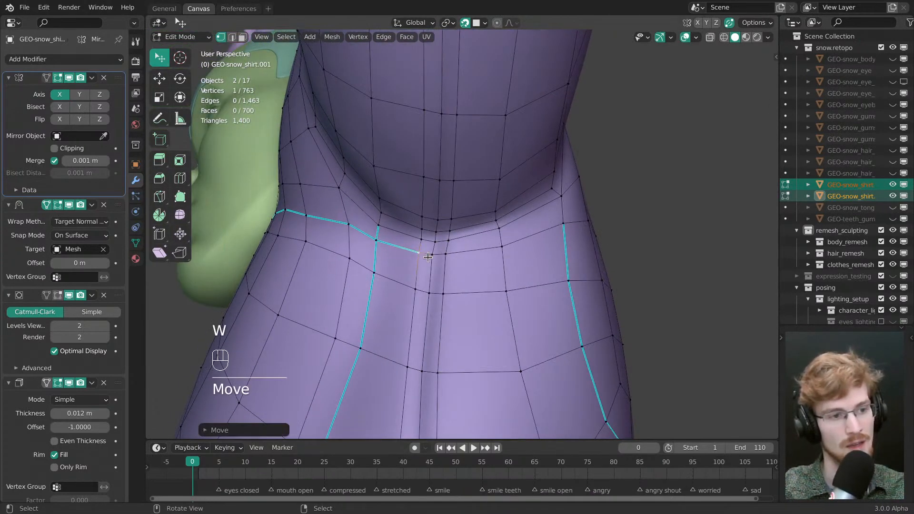
drag(427, 258, 443, 259)
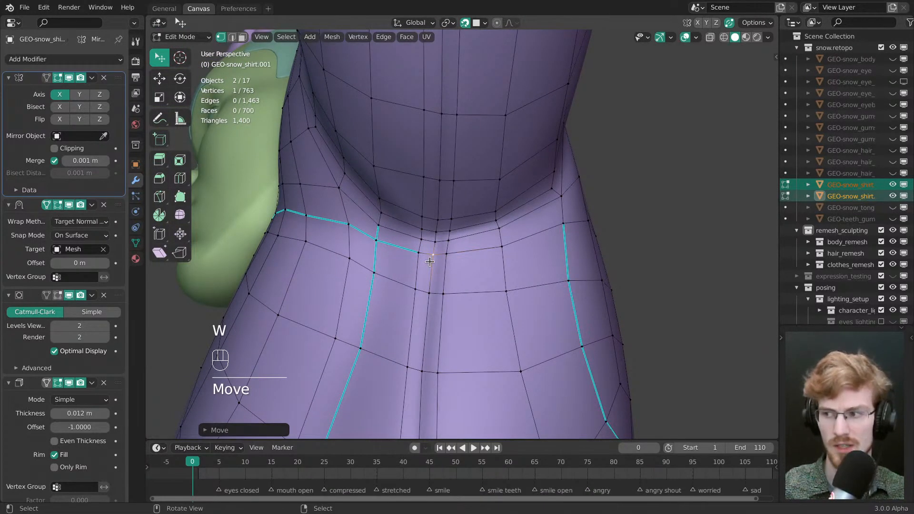
middle_drag(431, 262, 455, 239)
drag(410, 204, 380, 176)
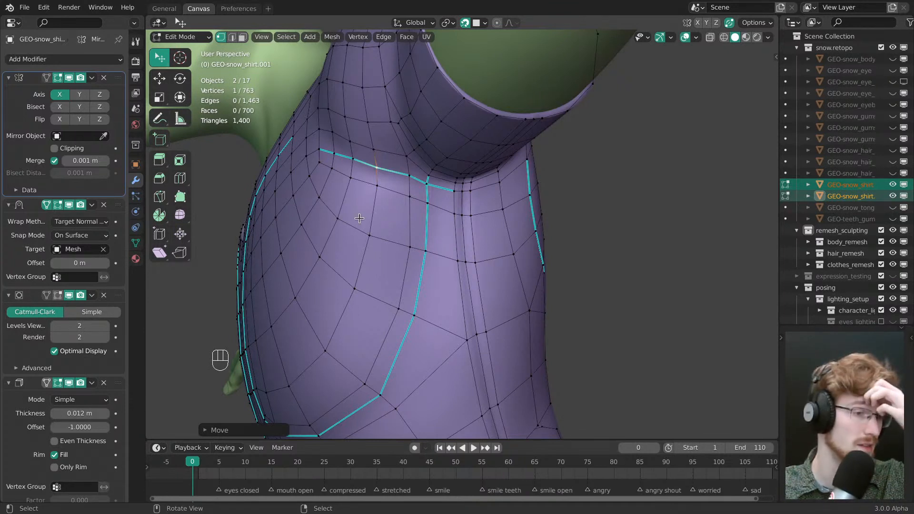
- Nudge a vertex at the back of the shoulder where the sleeve joins the torso
middle_drag(390, 206, 491, 193)
shift+middle_drag(490, 193, 511, 188)
ctrl+middle_drag(510, 188, 469, 276)
shift+middle_drag(465, 279, 502, 287)
key(grave)
ctrl+middle_drag(483, 216, 462, 228)
shift+middle_drag(462, 229, 441, 260)
middle_drag(441, 259, 424, 226)
key(w)
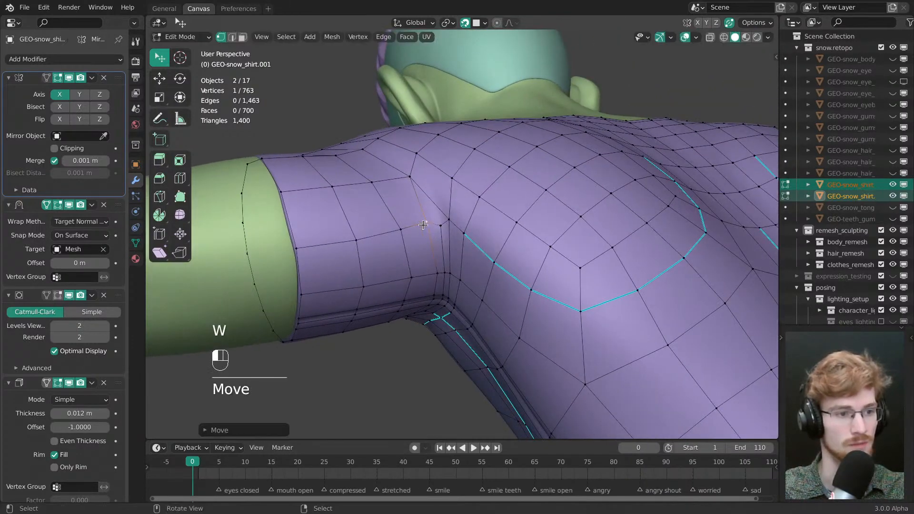
- Bevel the vertical side seam loop of the lower shirt down to the hem, using two segments
middle_drag(472, 255, 451, 237)
shift+middle_drag(452, 237, 465, 329)
key(alt+a)
shift+middle_drag(469, 267, 419, 267)
middle_drag(419, 267, 543, 266)
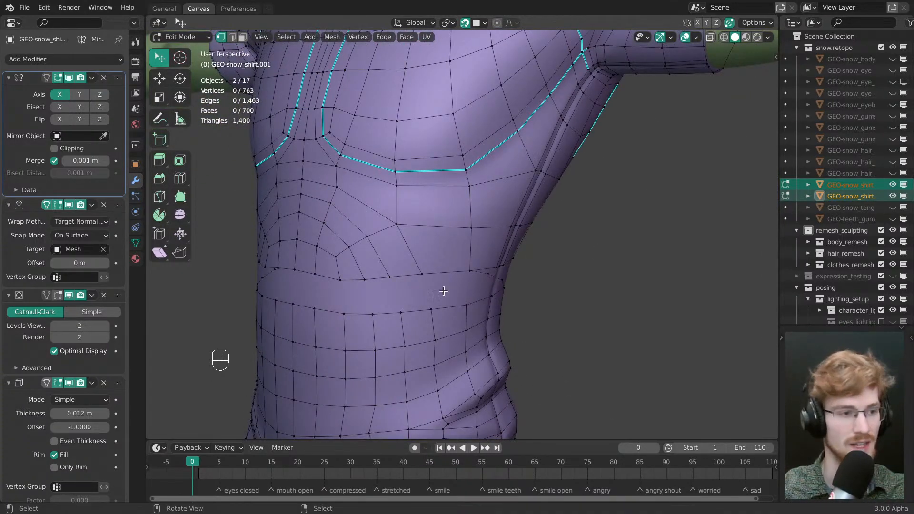
middle_drag(444, 291, 400, 286)
ctrl+middle_drag(401, 286, 405, 312)
shift+middle_drag(434, 309, 452, 282)
alt+click(419, 217)
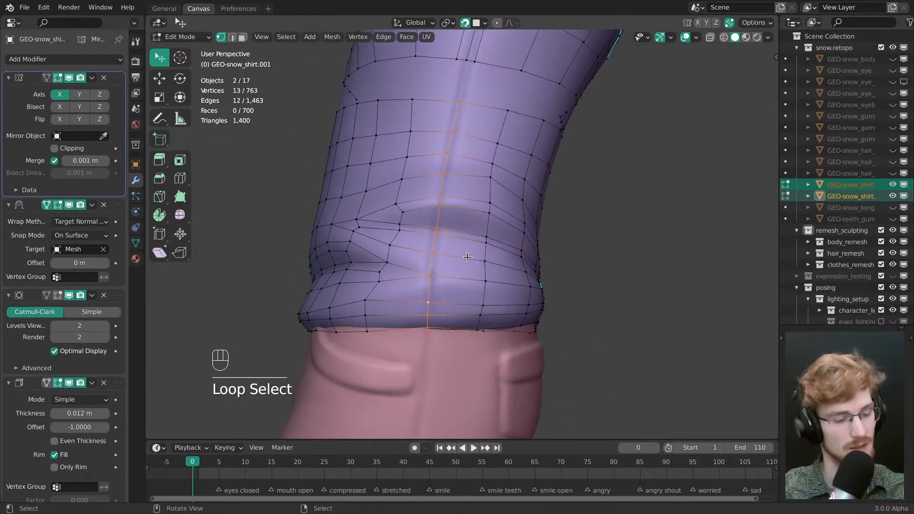
key(ctrl+b)
click(491, 264)
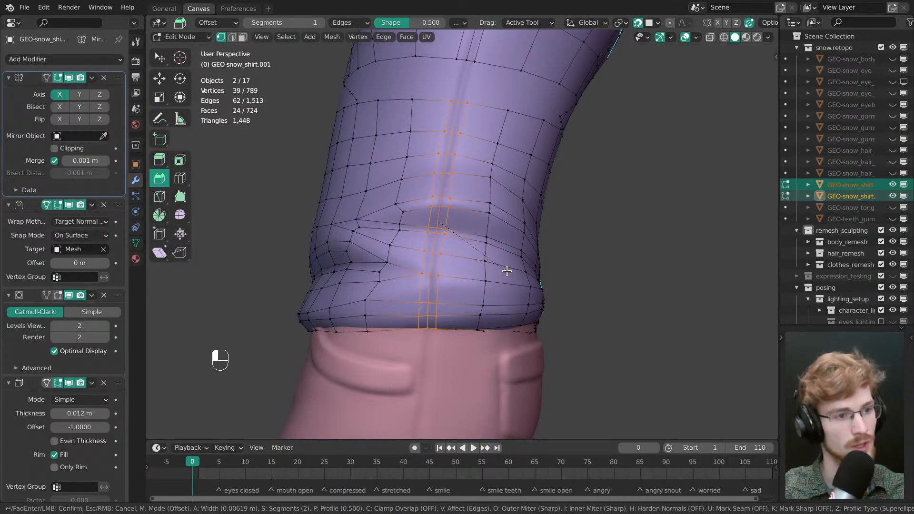
click(507, 271)
- Move a vertex of the beveled side seam just above the fold near the lower shirt's hem
key(alt+a)
key(w)
middle_drag(506, 271, 458, 219)
click(458, 219)
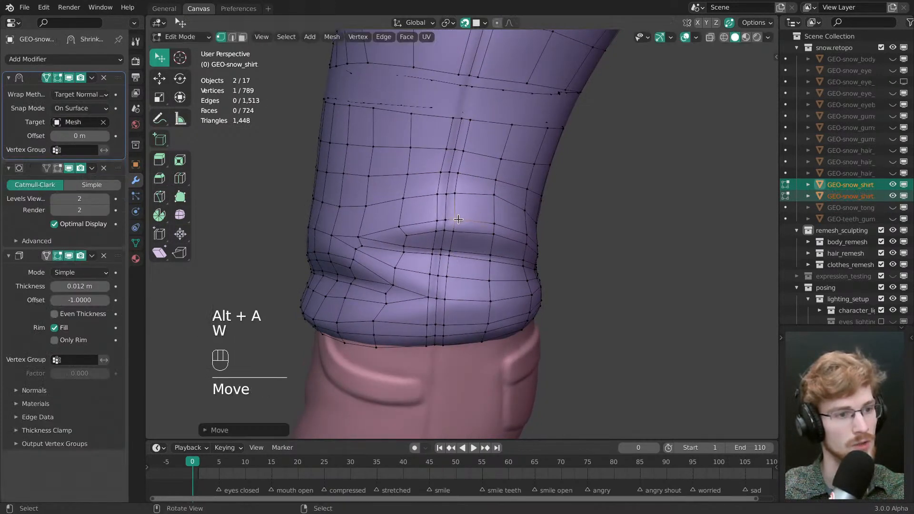
- Select the whole vertical side seam loop on the other side of the lower shirt
middle_drag(474, 262, 508, 209)
ctrl+middle_drag(509, 209, 540, 235)
alt+shift+click(544, 260)
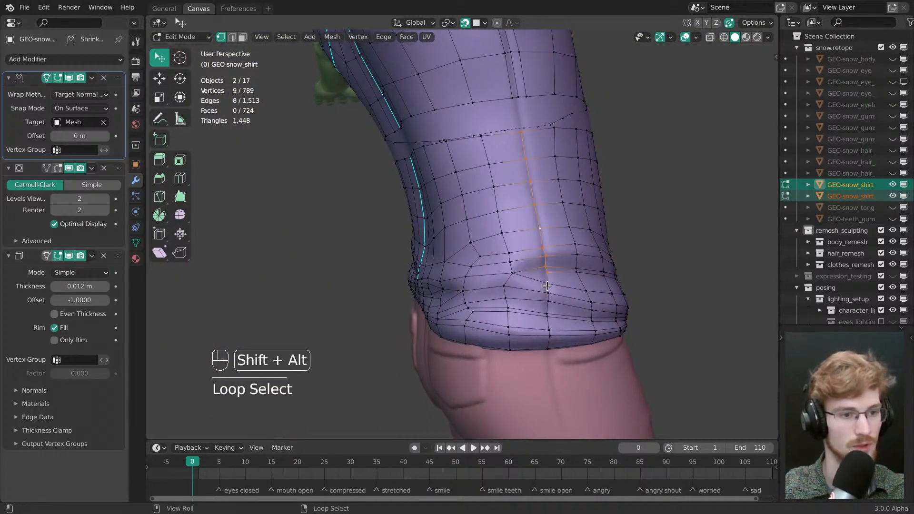
middle_drag(548, 291, 491, 296)
key(ctrl+b)
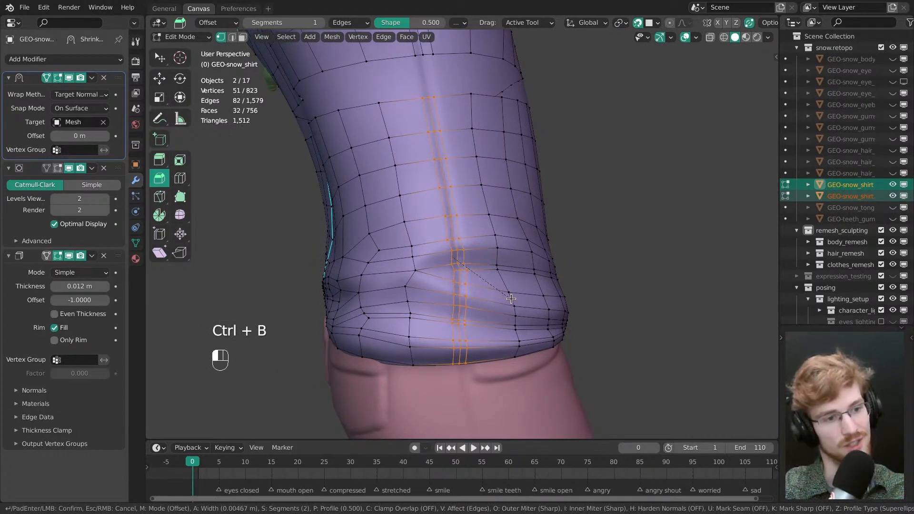
click(511, 299)
key(alt+a)
middle_drag(511, 298, 486, 298)
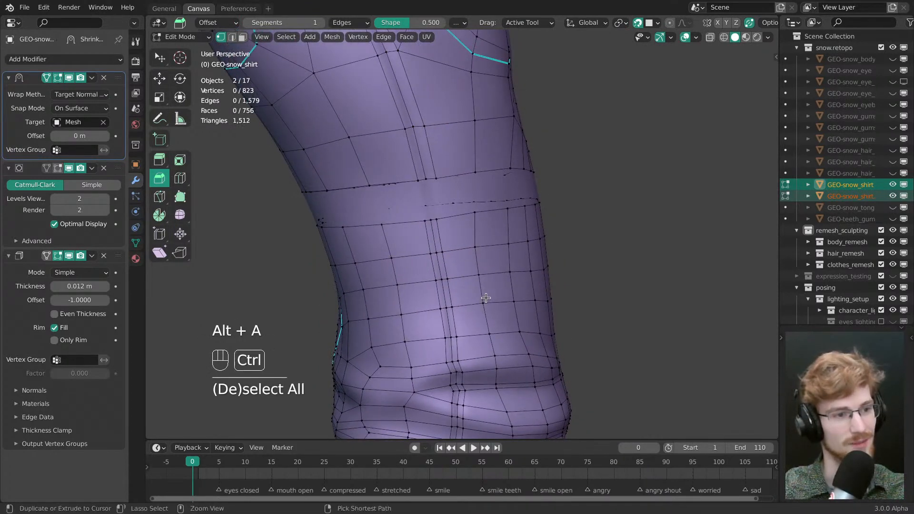
key(ctrl+z)
key(ctrl+z)
- Bevel the selected side seam loop of the lower shirt using two segments
key(ctrl+b)
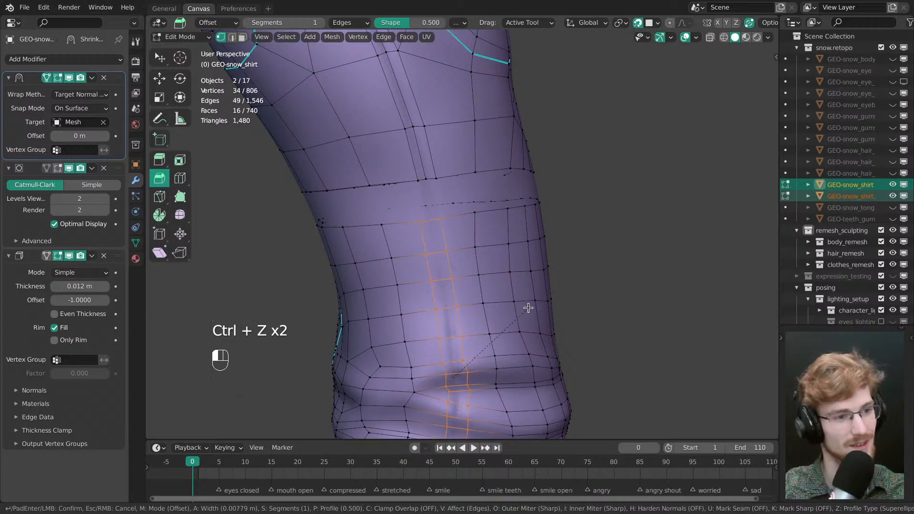
drag(538, 310, 538, 310)
key(alt+a)
- Move a vertex of the newly beveled side seam just above the lower shirt's hem
shift+middle_drag(491, 325, 477, 239)
alt+click(443, 260)
key(alt+a)
shift+middle_drag(480, 300, 476, 223)
key(w)
drag(449, 249, 470, 250)
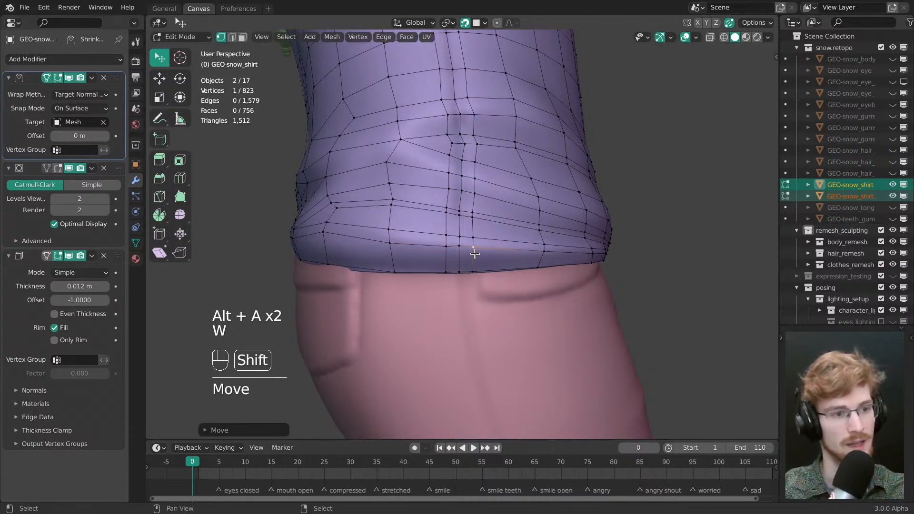
- Examine the shirt's shape and edge flow from the hem folds up to the chest, neckline, shoulder and sleeve, with and without the edit mesh
middle_drag(475, 254, 427, 339)
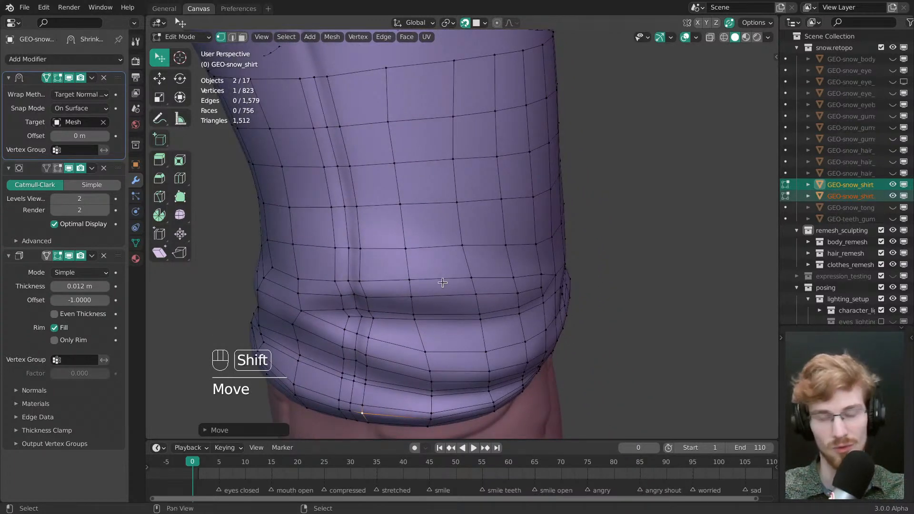
shift+middle_drag(442, 283, 444, 242)
key(Tab)
key(Tab)
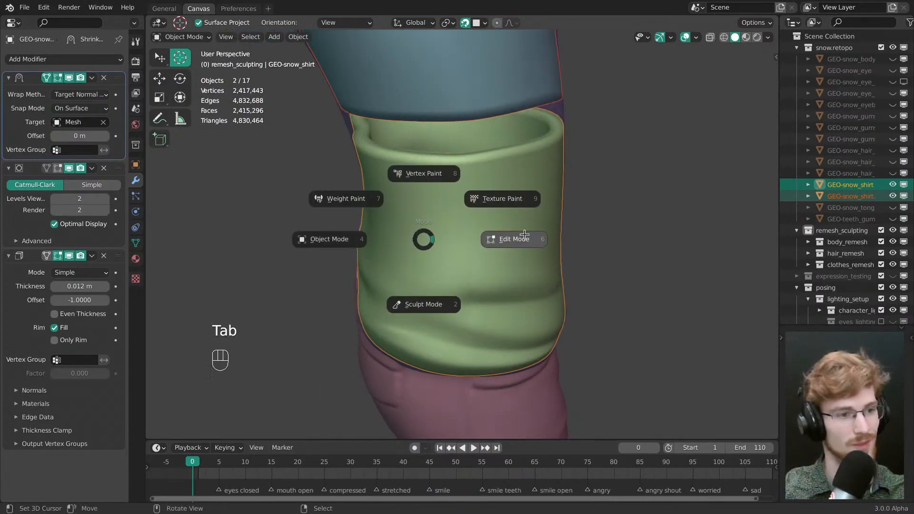
middle_drag(512, 238, 474, 255)
shift+middle_drag(472, 224, 366, 255)
scroll(407, 242, down, 5)
shift+middle_drag(420, 219, 518, 322)
scroll(467, 305, up, 3)
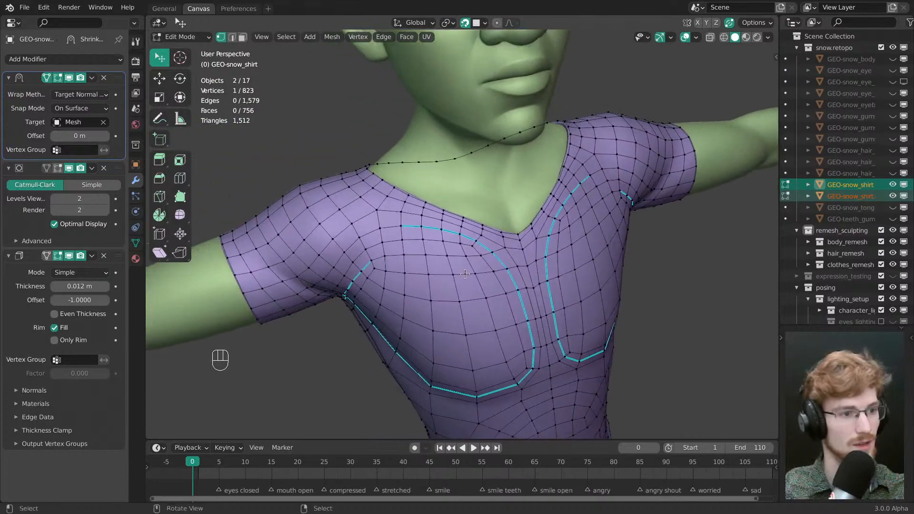
middle_drag(462, 283, 494, 302)
key(Tab)
middle_drag(405, 314, 520, 323)
key(Tab)
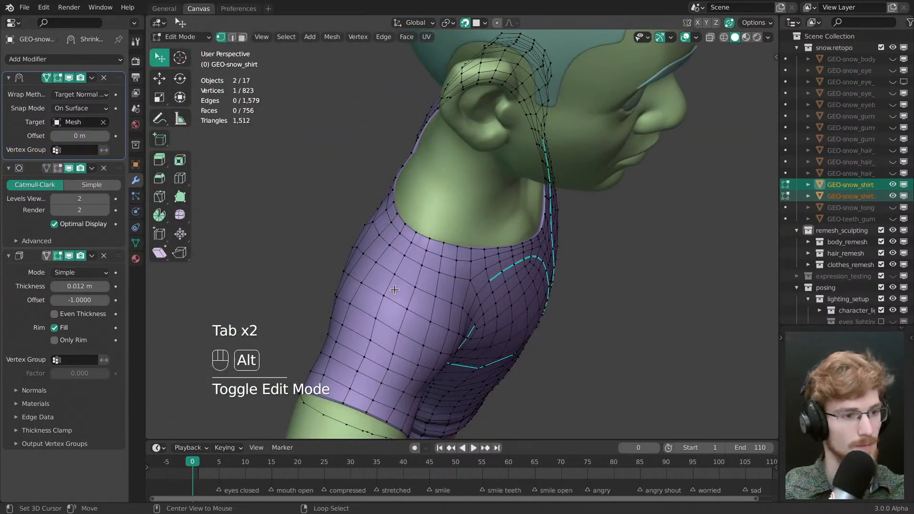
middle_drag(394, 290, 534, 273)
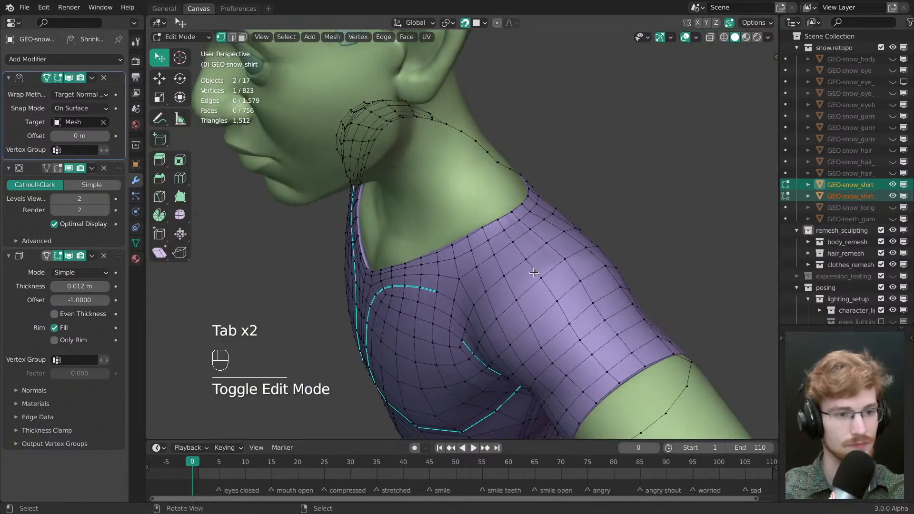
middle_drag(589, 289, 573, 303)
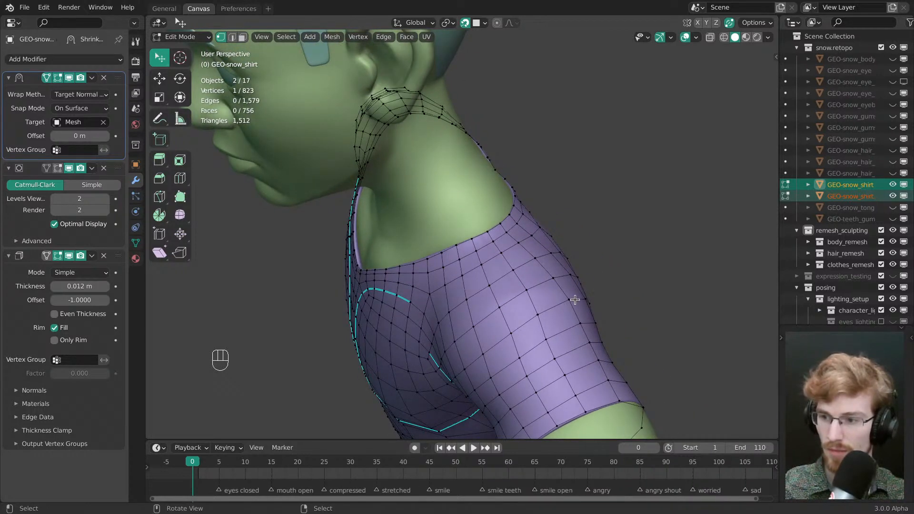
middle_drag(576, 300, 563, 316)
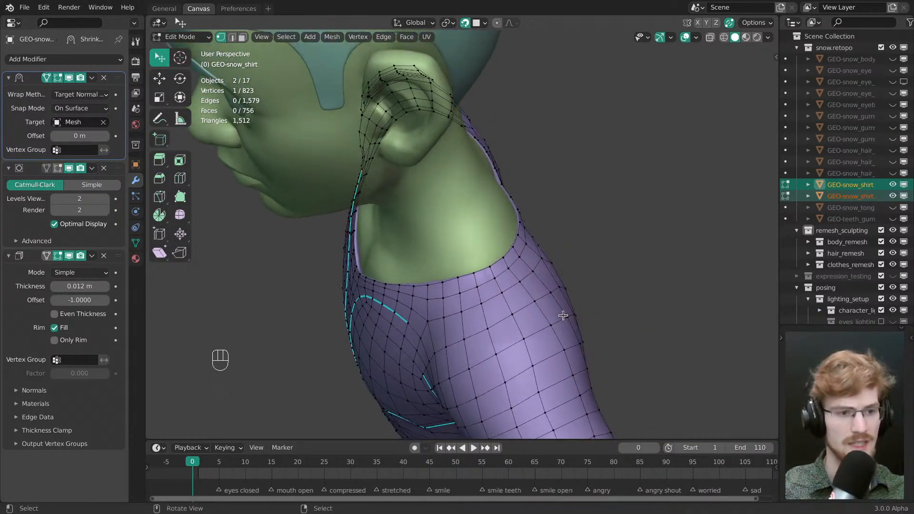
middle_drag(514, 343, 485, 308)
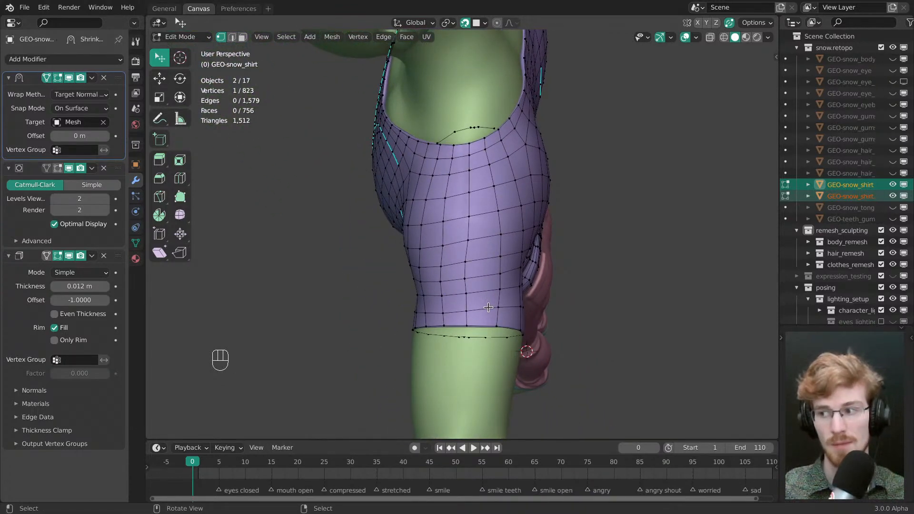
- Edge-slide the lengthwise loop running from the neckline over the shoulder top to the sleeve opening
mouse_move(493, 250)
middle_down()
mouse_move(517, 257)
mouse_move(492, 236)
mouse_move(502, 239)
middle_up()
alt+right_click(474, 230)
key(g)
drag(506, 238, 490, 239)
key(g)
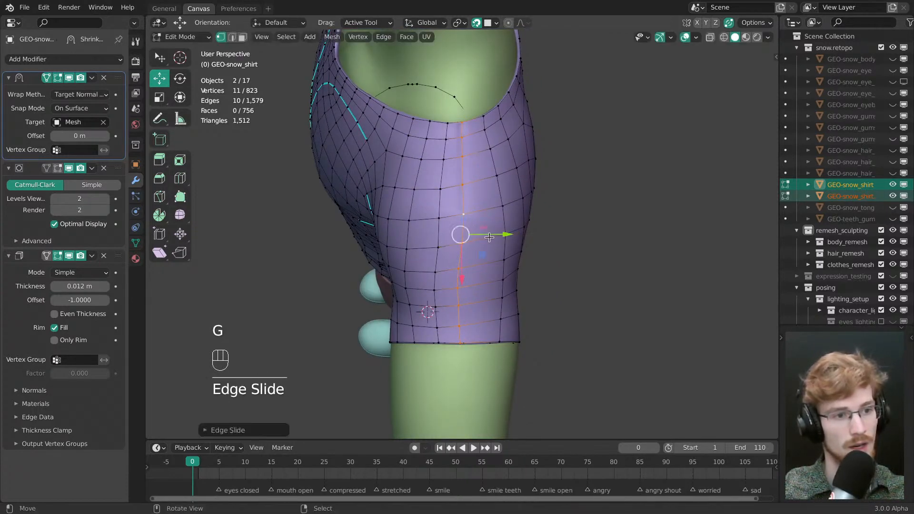
- Edge-slide the neighbouring lengthwise loops over the shoulder, from the neckline down to the sleeve opening
middle_drag(489, 239, 438, 243)
alt+right_click(511, 266)
key(g)
key(g)
click(511, 264)
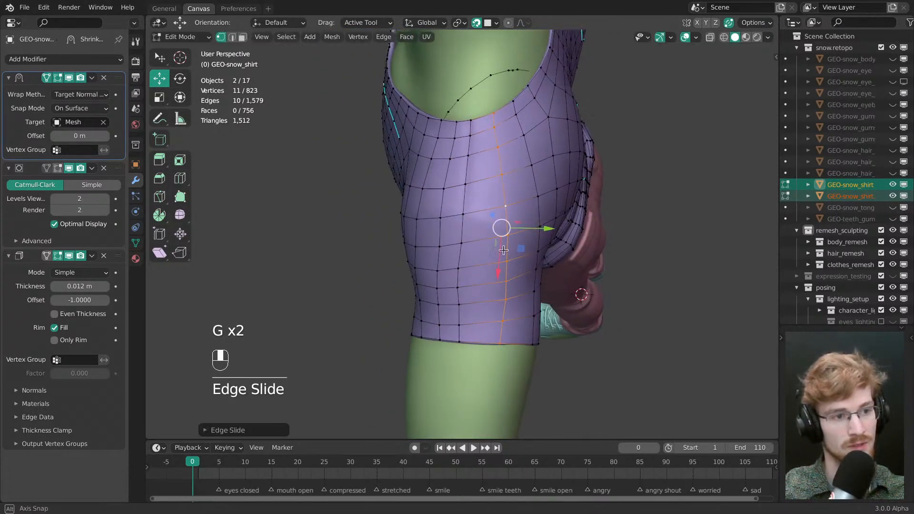
middle_drag(511, 264, 568, 247)
alt+right_click(450, 236)
key(g)
key(g)
click(500, 263)
key(alt+a)
- Nudge individual vertices on the front of the shoulder and the short sleeve
middle_drag(492, 247, 567, 202)
middle_drag(501, 295, 524, 231)
key(w)
drag(518, 224, 516, 226)
drag(514, 249, 514, 252)
middle_drag(516, 261, 512, 241)
drag(512, 250, 513, 249)
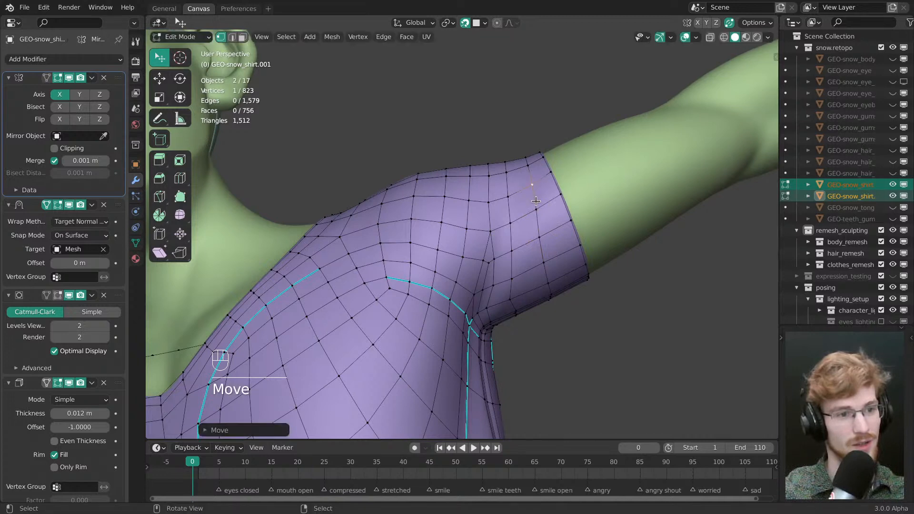
middle_drag(533, 194, 491, 91)
key(alt+a)
alt+click(488, 247)
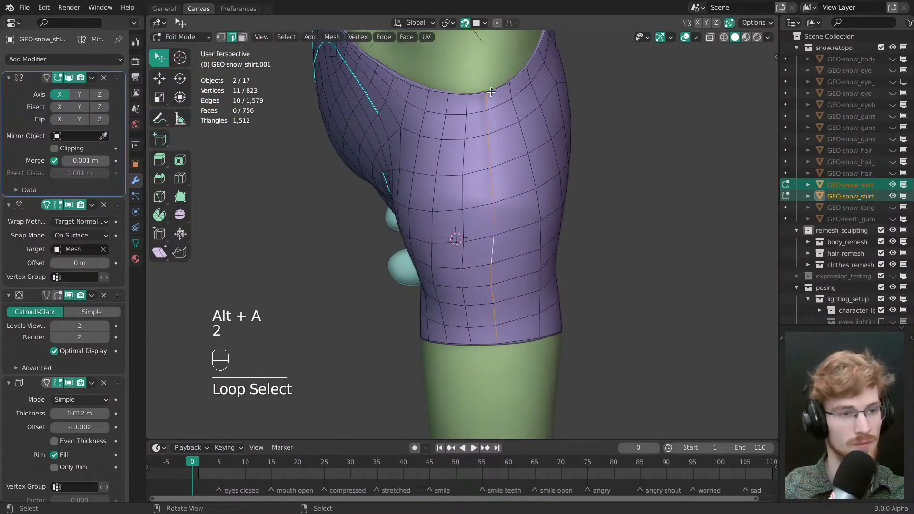
middle_drag(489, 276, 486, 257)
key(ctrl+b)
middle_drag(517, 285, 475, 268)
key(alt+a)
- Edge-slide an edge along the top of the shoulder and sleeve in edge select mode
right_click(456, 267)
key(g)
key(g)
drag(476, 281, 482, 281)
key(alt+a)
middle_drag(469, 300, 494, 286)
key(shift+s)
click(377, 287)
alt+click(462, 234)
key(ctrl+b)
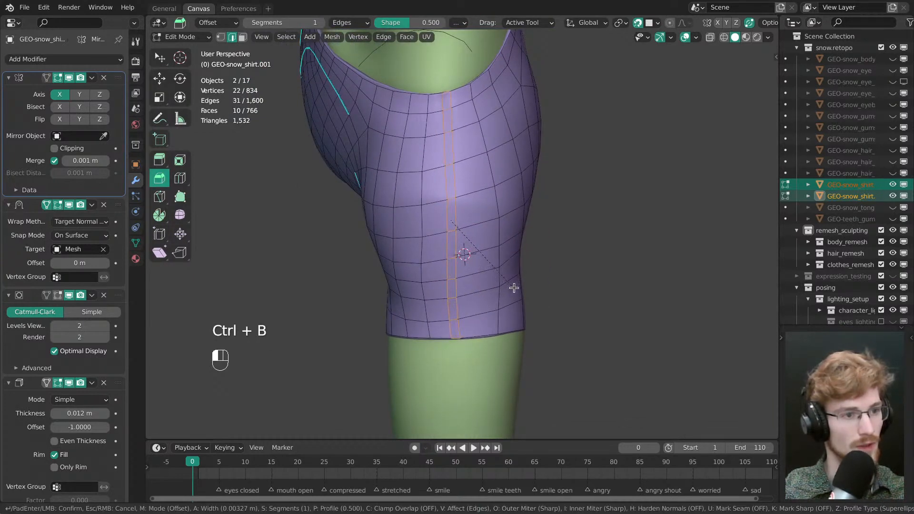
click(518, 289)
key(alt+a)
middle_drag(502, 300, 631, 257)
key(ctrl+z)
key(ctrl+z)
key(alt+a)
mouse_move(547, 243)
middle_down()
mouse_move(523, 227)
mouse_move(547, 238)
mouse_move(476, 329)
middle_up()
key(Tab)
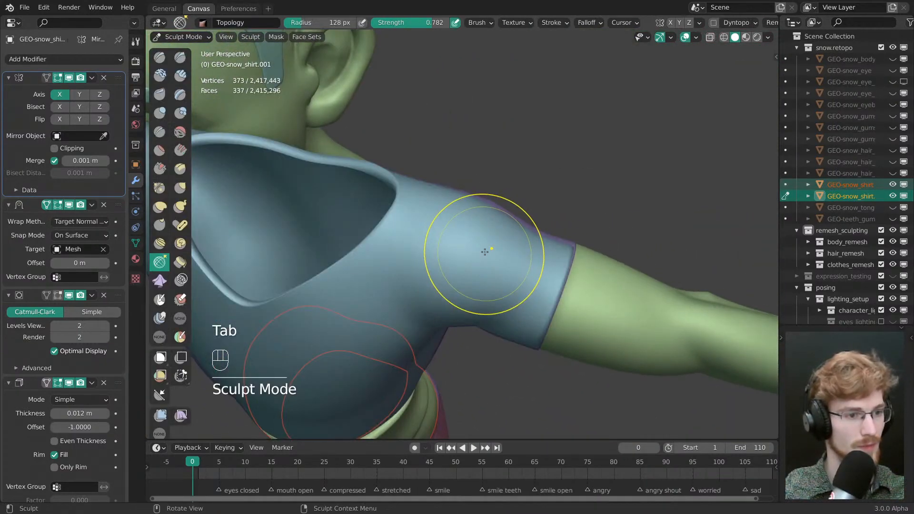
key(f)
key(Tab)
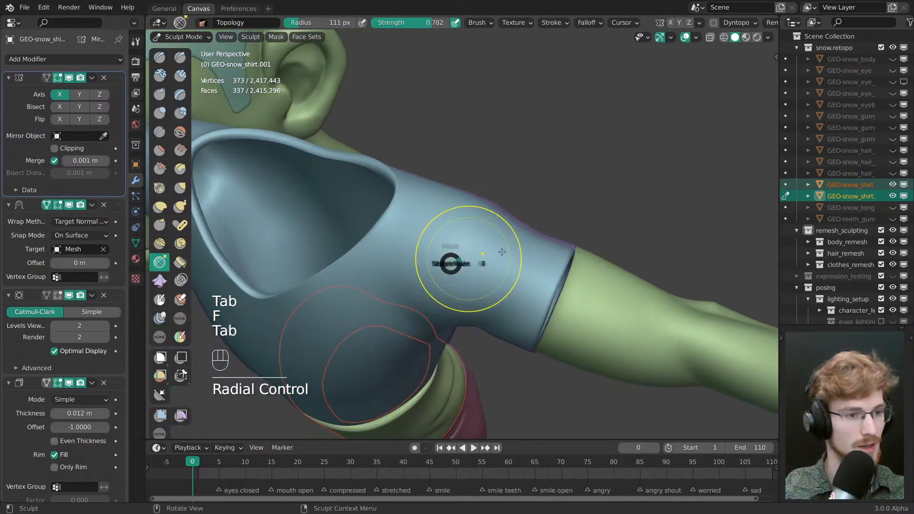
- Move single vertices along the top of the shoulder, working in vertex select mode
middle_drag(502, 252, 506, 144)
key(alt+a)
key(q)
key(w)
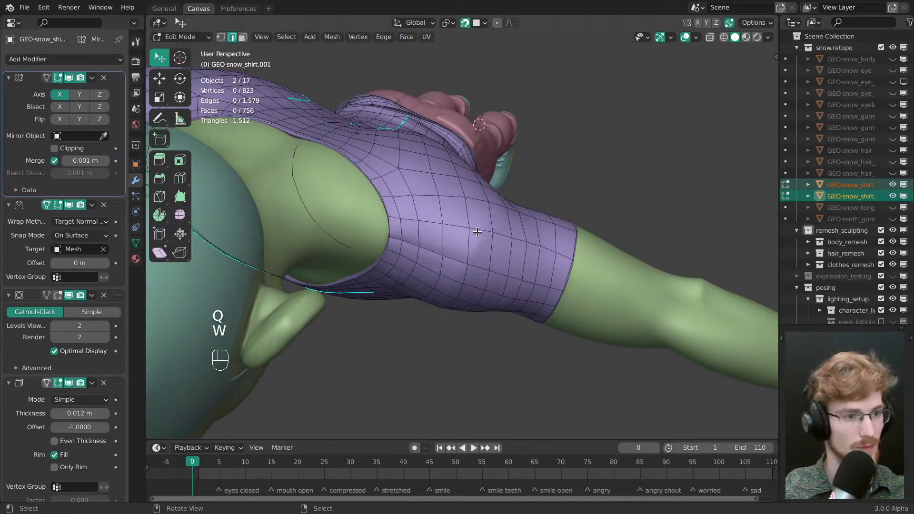
key(1)
drag(470, 229, 473, 233)
drag(468, 264, 473, 260)
- Adjust vertices from the top of the shoulder down across the shoulder blade to even out the mesh
middle_drag(472, 260, 456, 207)
mouse_move(462, 222)
mouse_down()
mouse_move(483, 213)
mouse_move(474, 212)
mouse_up()
middle_drag(472, 224, 478, 217)
drag(481, 242, 473, 242)
drag(498, 230, 488, 241)
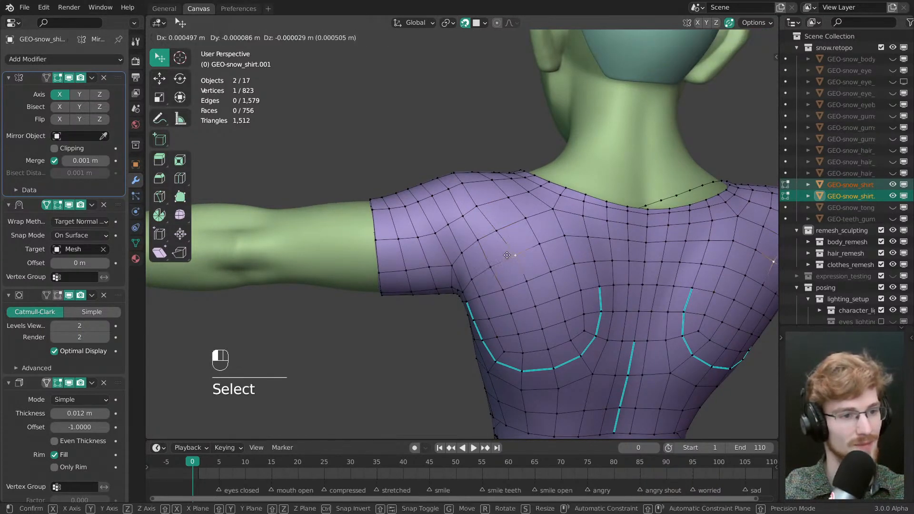
drag(476, 266, 475, 265)
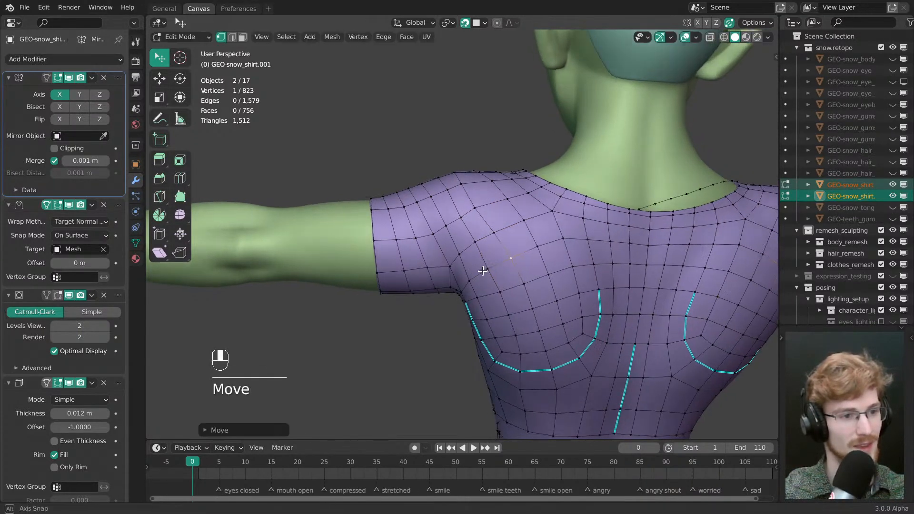
- Nudge another vertex on the back of the shoulder and one on top of the sleeve
key(alt+a)
ctrl+middle_drag(461, 231, 467, 290)
ctrl+middle_drag(467, 291, 486, 239)
drag(486, 238, 487, 240)
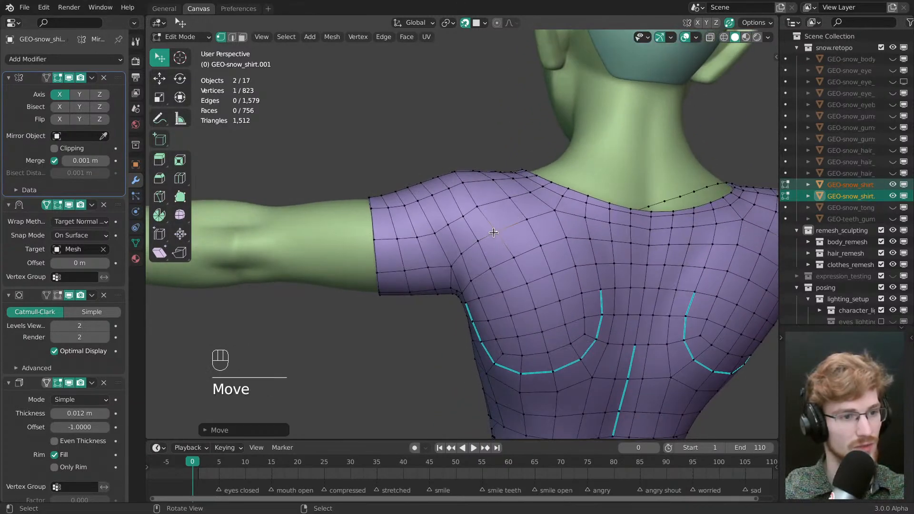
middle_drag(488, 240, 441, 207)
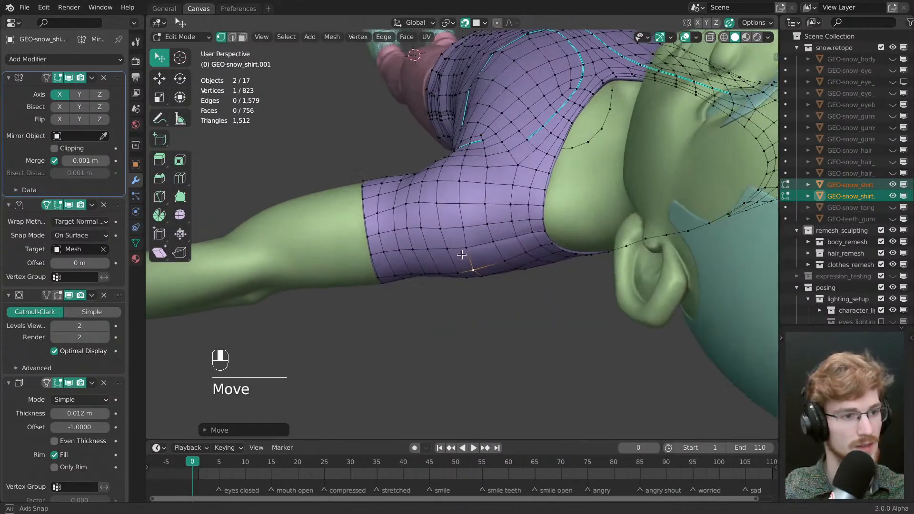
drag(439, 206, 439, 206)
- Select the shortest vertex path from the front armpit up to the shoulder top and edge-slide it by about 0.35
middle_drag(439, 206, 465, 267)
click(468, 279)
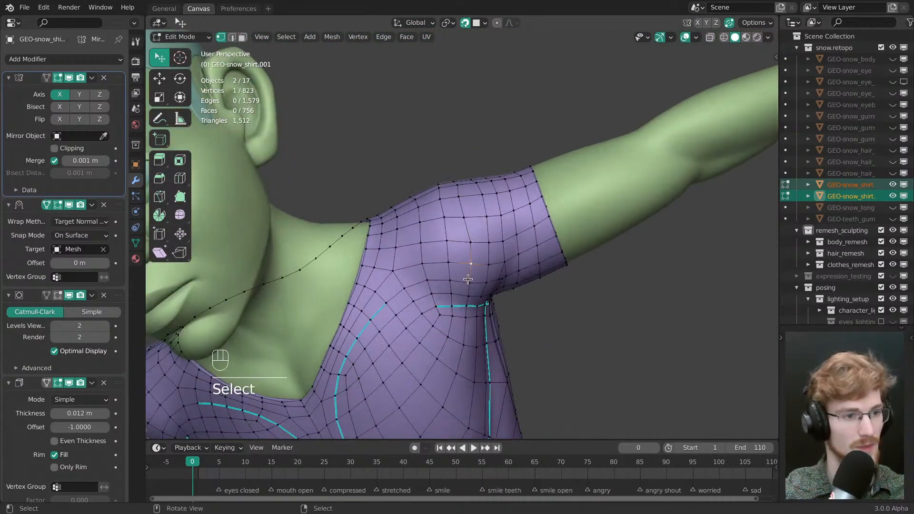
ctrl+click(460, 195)
middle_drag(460, 195, 482, 280)
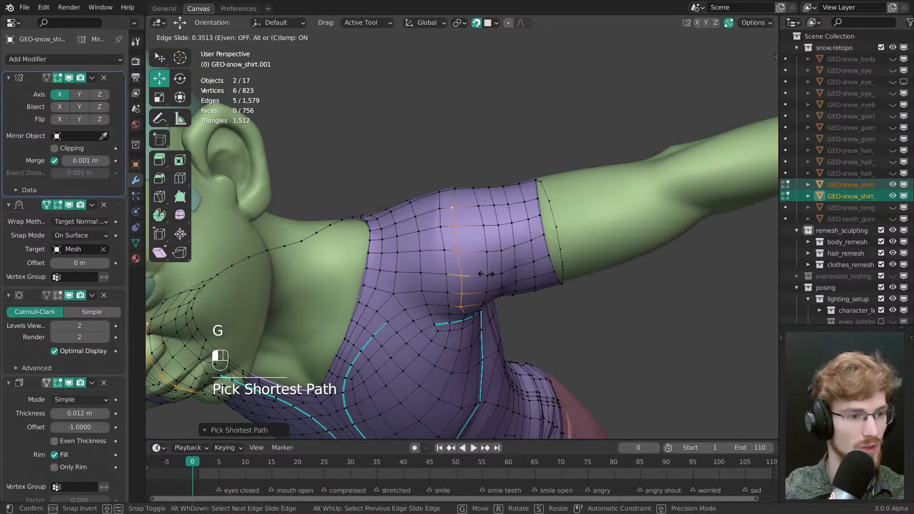
click(486, 274)
key(alt+a)
- Fine-tune single vertices around the front, top and back of the shoulder near the start of the sleeve
key(w)
drag(461, 272, 462, 278)
middle_drag(461, 277, 465, 309)
click(457, 205)
middle_drag(459, 209, 464, 274)
ctrl+click(463, 275)
click(463, 274)
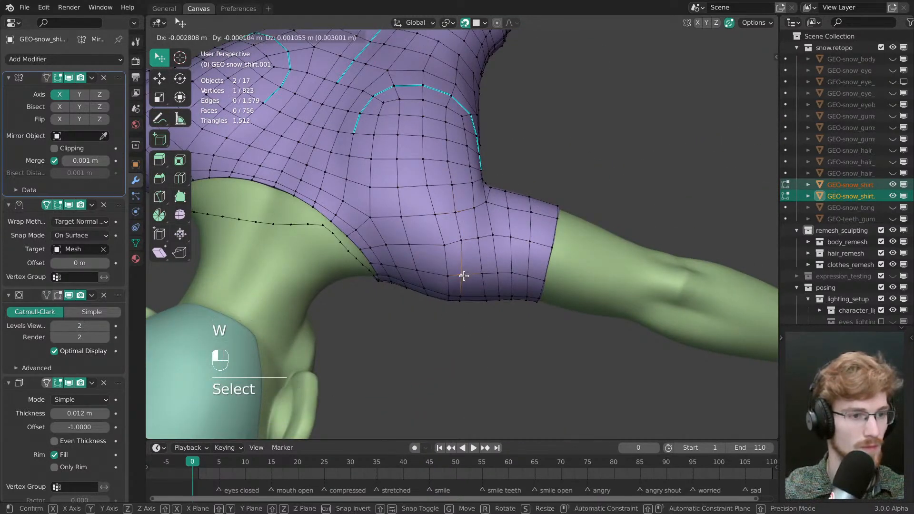
drag(462, 241, 457, 217)
click(455, 215)
- Switch the upper shirt to Sculpt Mode with wireframes shown and disable its Subdivision modifier in the viewport
key(Tab)
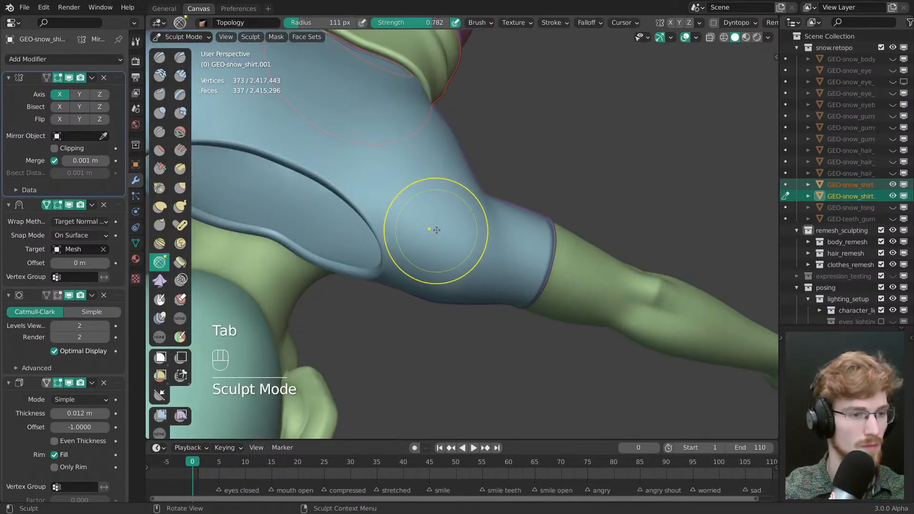
key(shift+z)
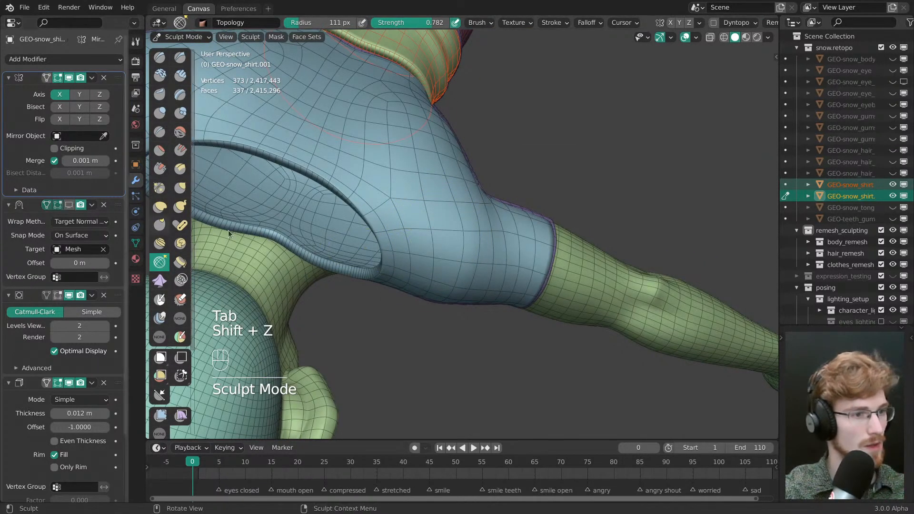
key(f)
click(429, 218)
click(69, 204)
click(72, 296)
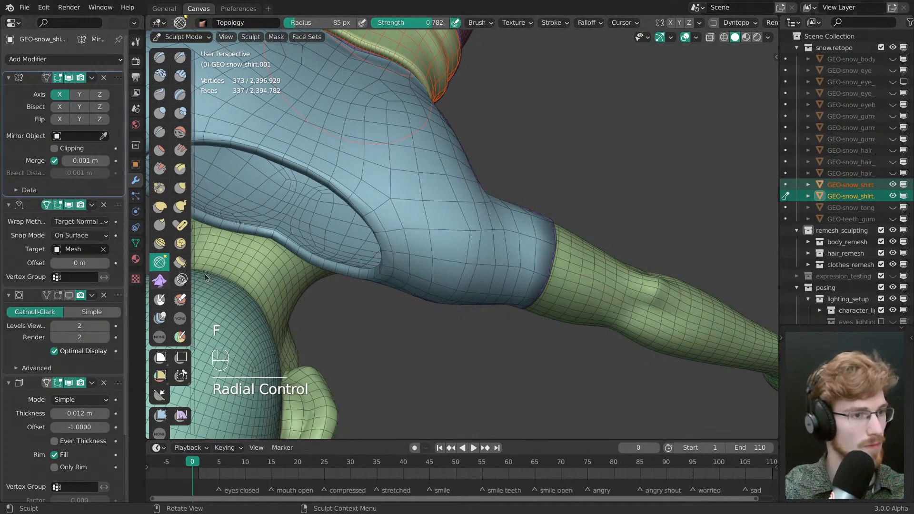
- Smooth the topology on the back of the shoulder using the Topology brush, reducing its radius to 68 px
key(f)
click(414, 219)
mouse_move(437, 262)
middle_down()
mouse_move(435, 235)
mouse_move(398, 238)
middle_up()
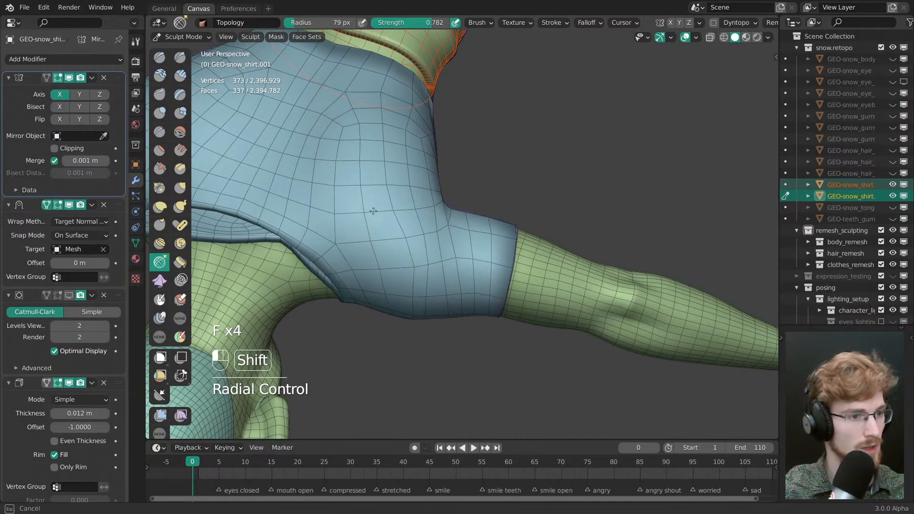
shift+drag(388, 244, 390, 232)
key(f)
click(392, 232)
key(f)
click(392, 234)
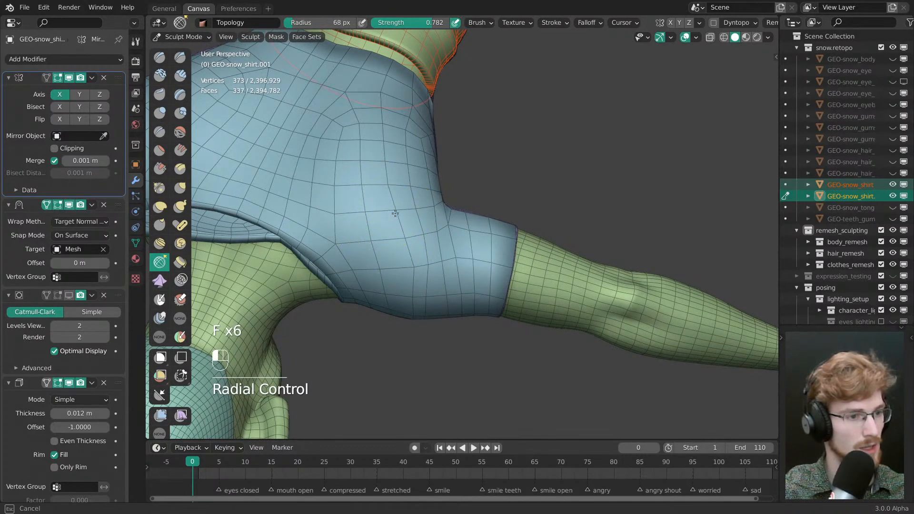
- Smooth the topology around the back of the shoulder with the Topology brush, enlarging its radius to 155 px
middle_drag(405, 239, 474, 223)
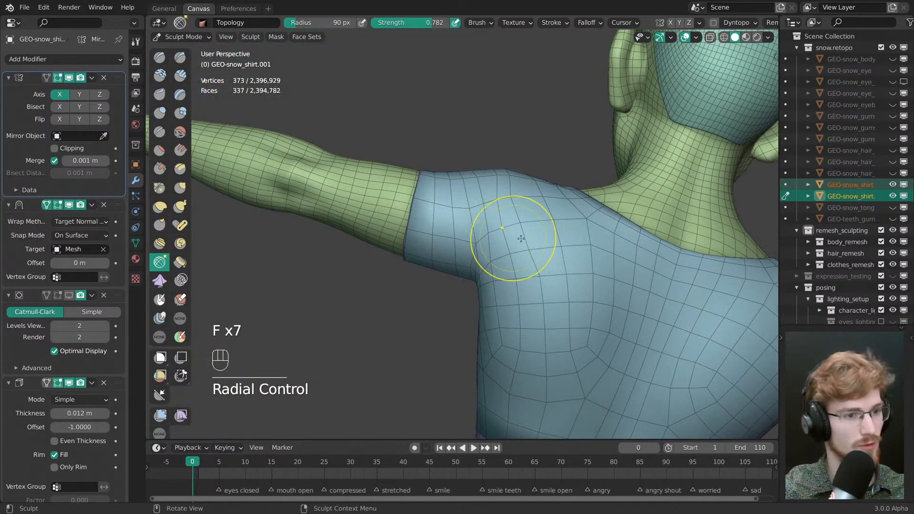
key(f)
click(593, 279)
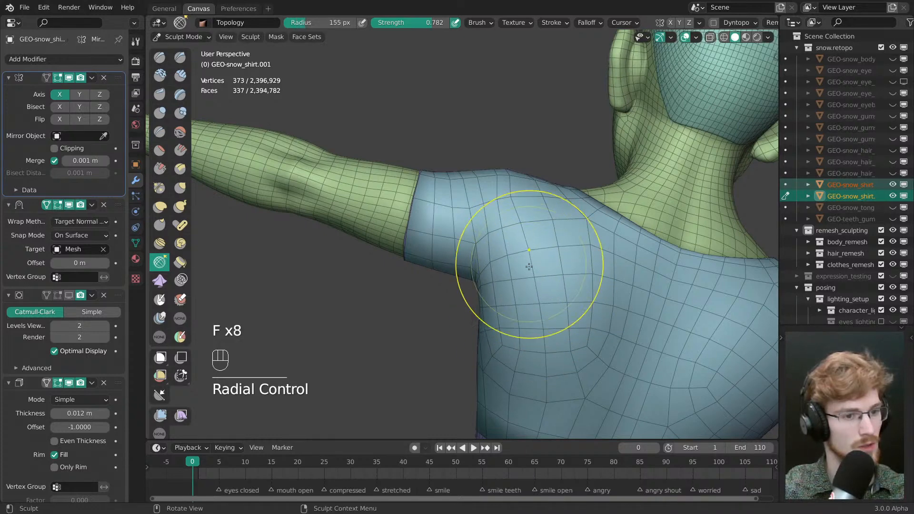
middle_drag(540, 299, 554, 302)
mouse_move(555, 302)
shift+mouse_down()
mouse_move(582, 300)
mouse_move(563, 272)
shift+mouse_up()
middle_drag(560, 277, 520, 278)
- Even out the edge flow over the top of the shoulder using the Topology brush at about 95 px radius
key(f)
click(520, 230)
key(f)
click(486, 204)
middle_drag(492, 200, 498, 243)
key(f)
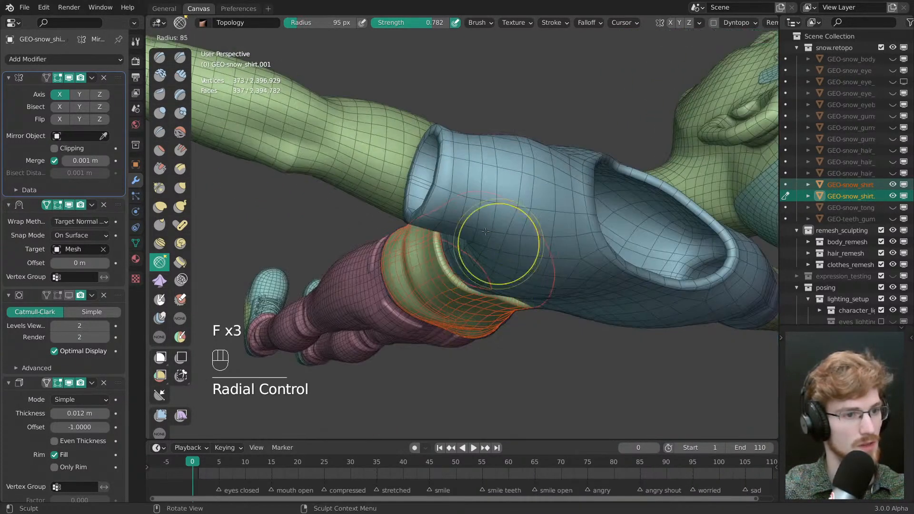
click(485, 232)
- Smooth the edges on the front of the shoulder and start of the sleeve with the Topology brush at 73 to 79 px radius
mouse_move(502, 141)
middle_down()
mouse_move(496, 248)
mouse_move(490, 226)
mouse_move(478, 268)
mouse_move(487, 241)
middle_up()
key(f)
click(473, 269)
key(f)
middle_drag(517, 270, 478, 284)
key(f)
click(484, 249)
key(f)
click(478, 285)
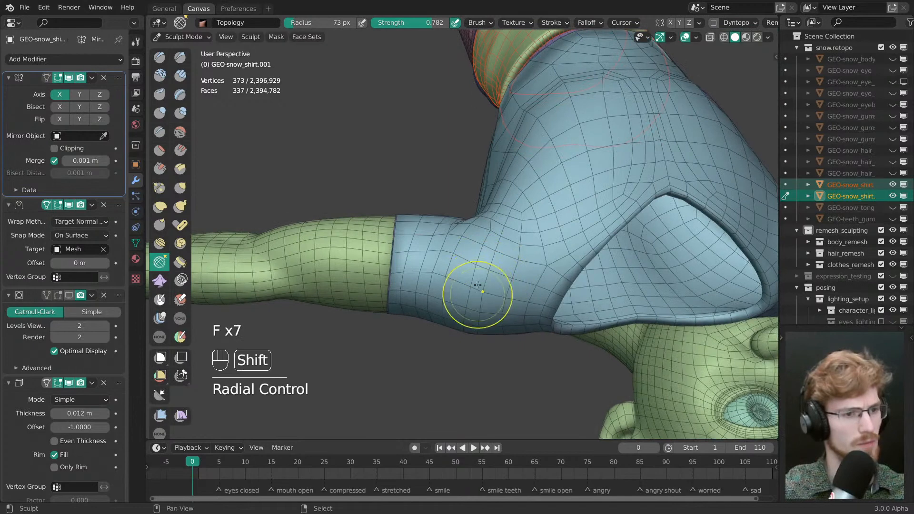
key(f)
click(434, 261)
middle_drag(433, 259, 410, 245)
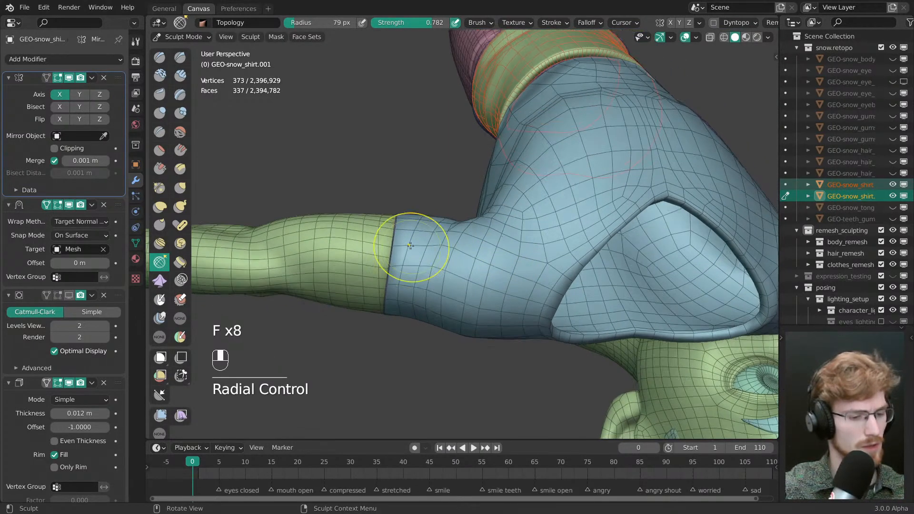
- Work over the shoulder and sleeve edges with the Pinch/Magnify brush, raising its radius to 107 px
click(180, 169)
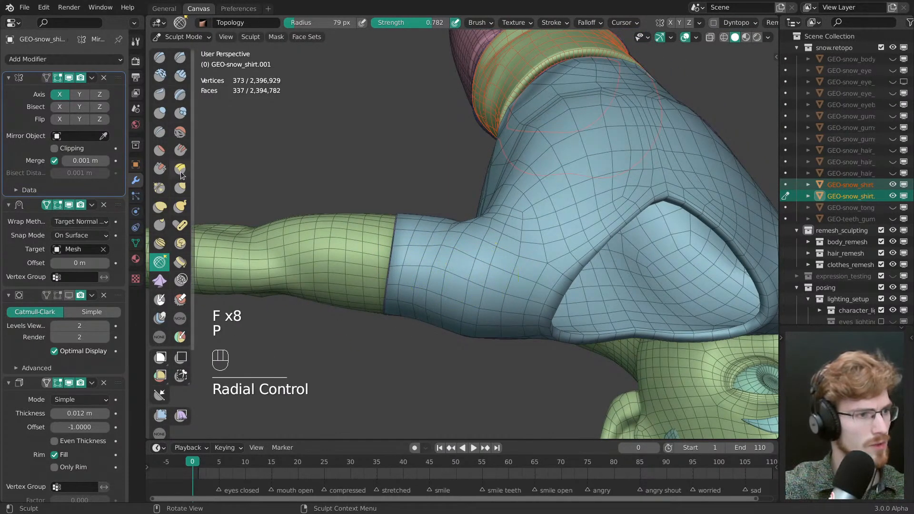
click(159, 188)
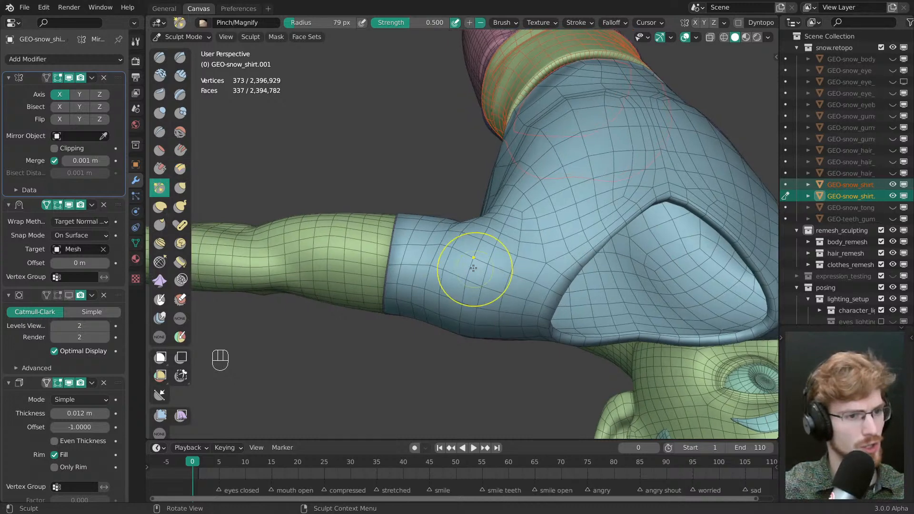
middle_drag(491, 225, 490, 247)
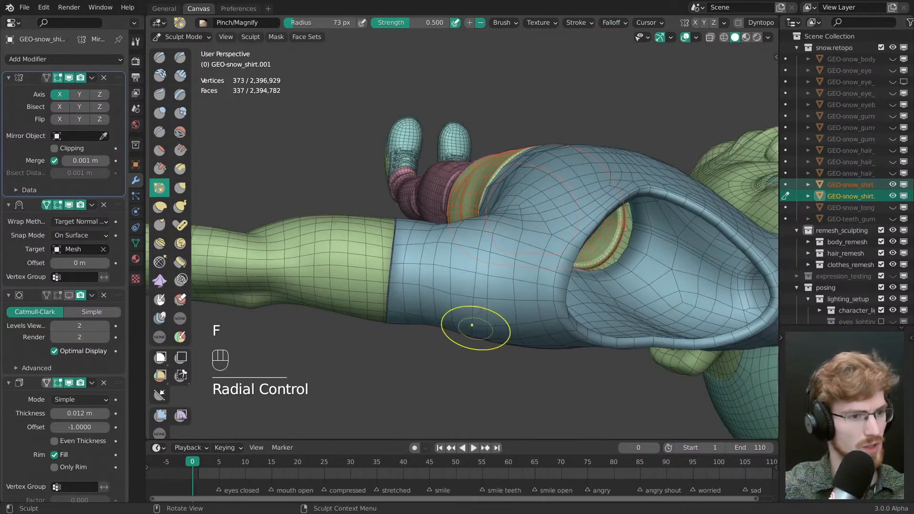
key(f)
mouse_move(482, 311)
middle_down()
mouse_move(490, 230)
mouse_move(488, 243)
middle_up()
middle_drag(505, 333, 497, 276)
key(f)
click(509, 275)
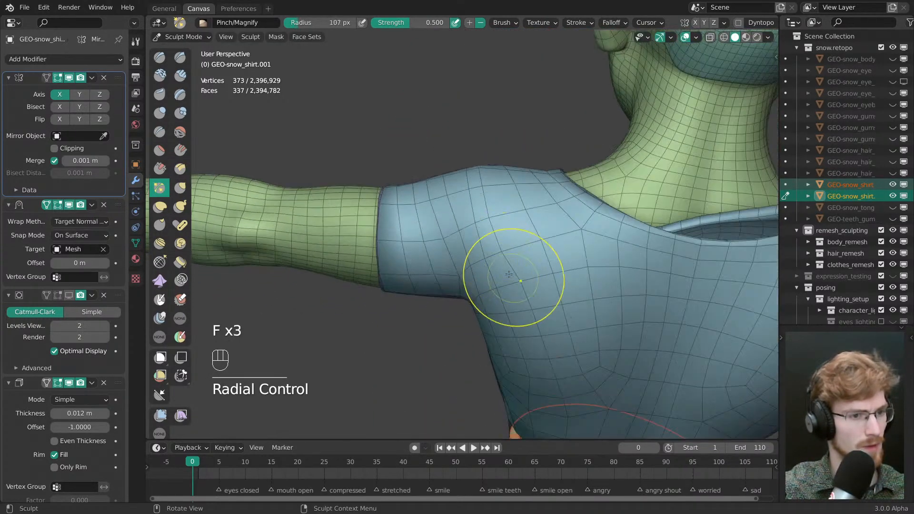
key(shift)
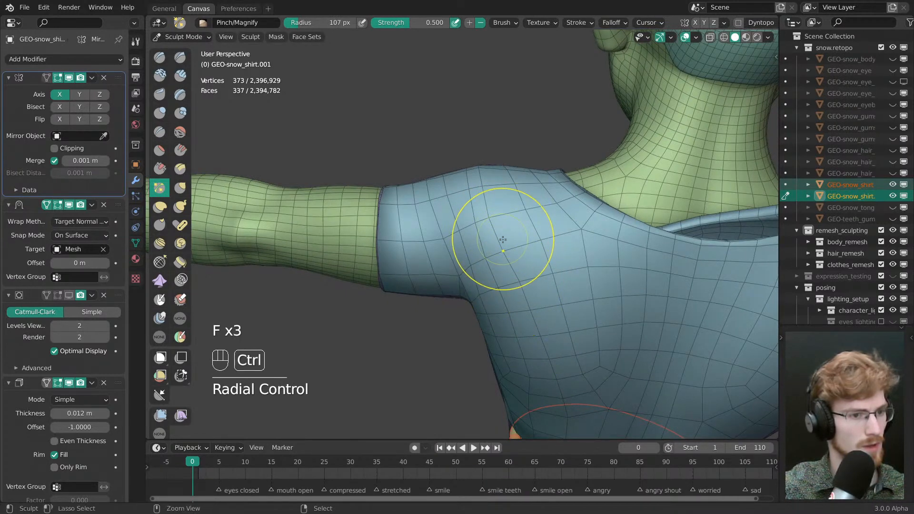
- Undo the last two strokes and smooth the front of the shoulder with the Topology brush at 105 px radius
click(160, 262)
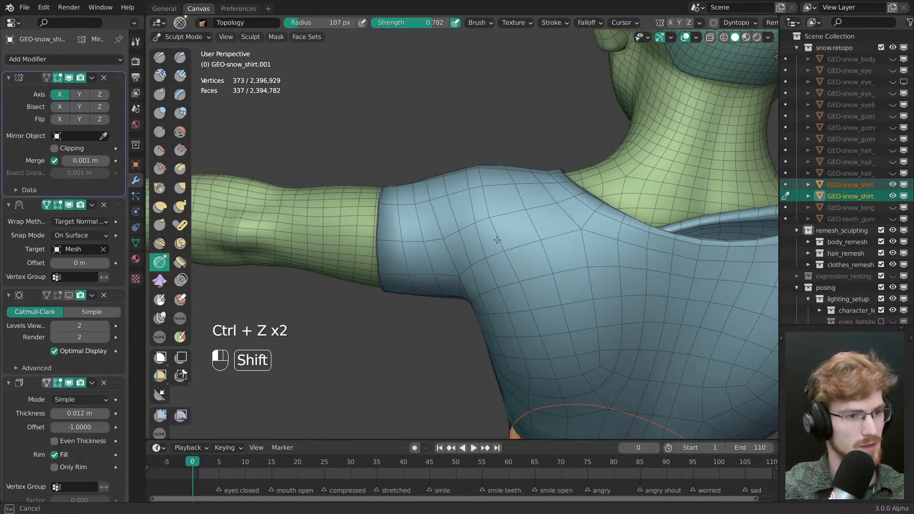
key(g)
key(f)
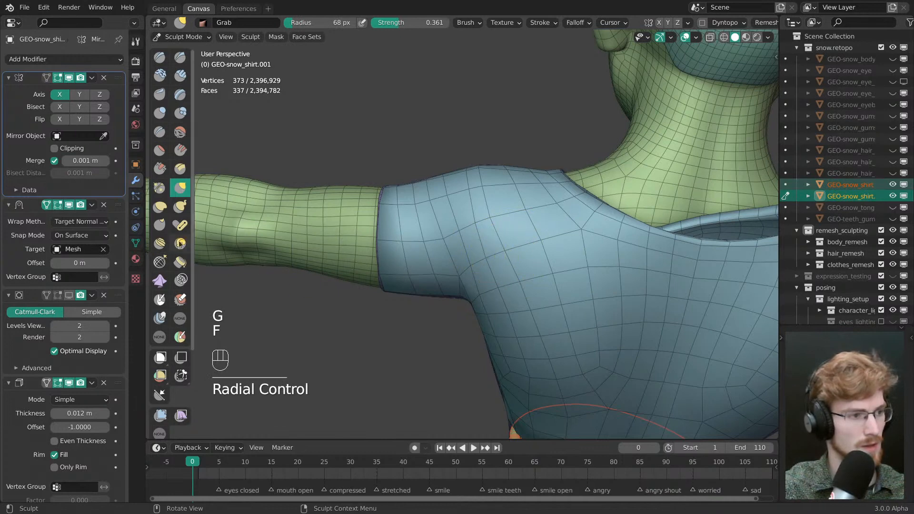
click(160, 262)
key(f)
- Return to Edit Mode with wireframes hidden and nudge single vertices at the front of the shoulder near the armpit
key(Tab)
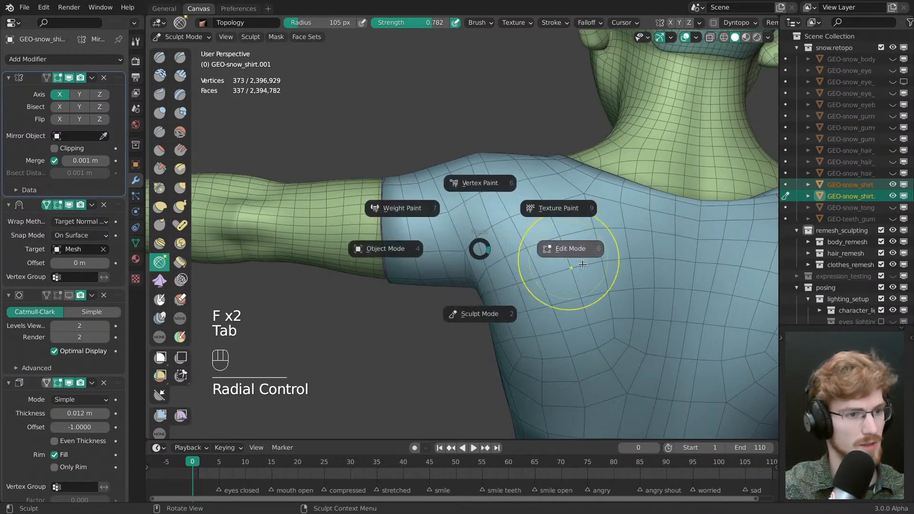
key(alt+a)
key(shift+z)
middle_drag(470, 328, 506, 272)
key(w)
drag(500, 278, 504, 275)
middle_drag(504, 275, 481, 260)
drag(466, 247, 462, 242)
drag(472, 234, 471, 233)
key(Tab)
key(Tab)
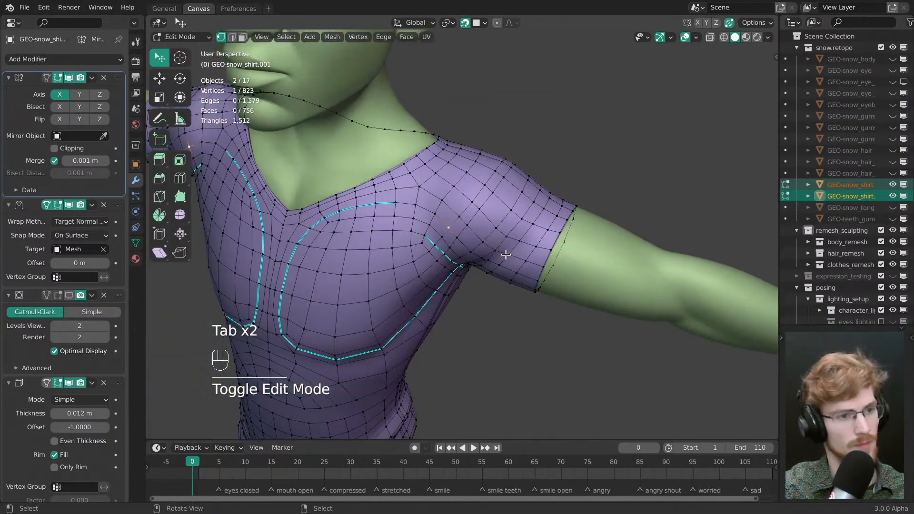
- Bevel the edge loop running from the neckline over the shoulder to the sleeve opening, with 2 segments and about 0.007 m width
middle_drag(412, 305, 551, 317)
key(2)
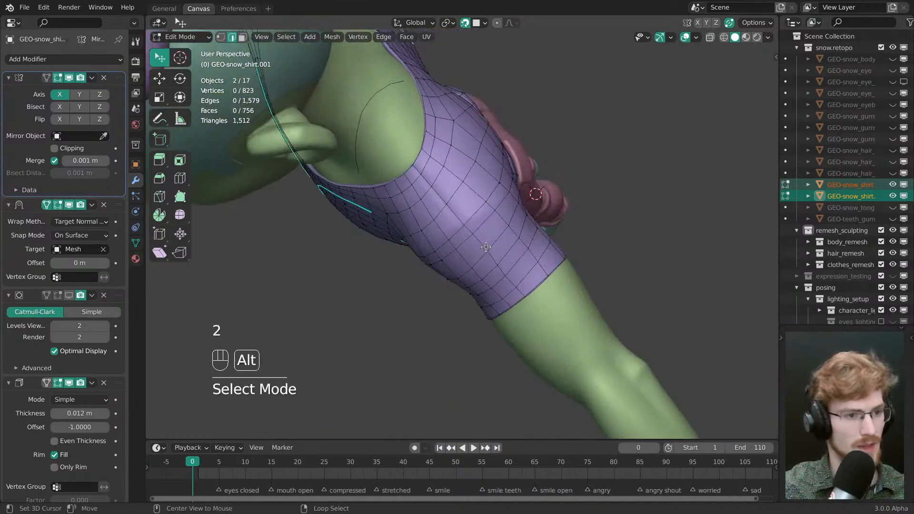
alt+click(529, 295)
key(ctrl+b)
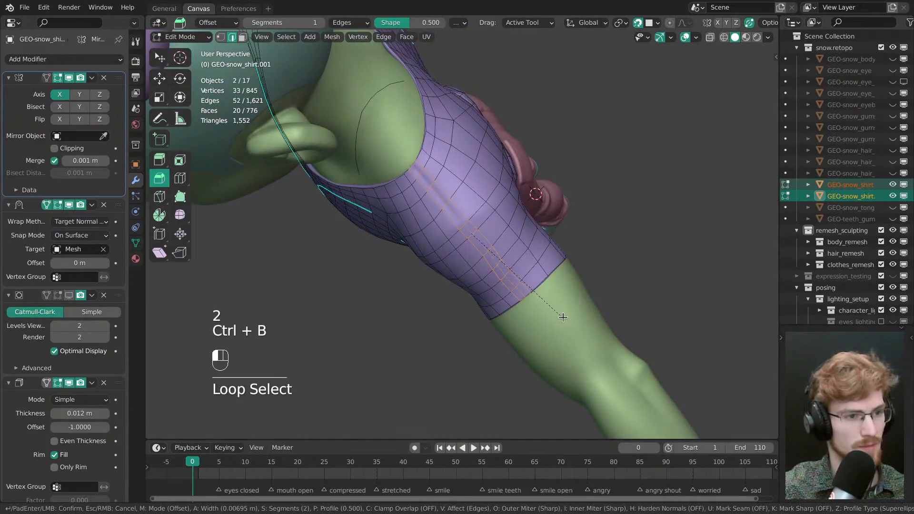
click(565, 318)
key(alt+a)
- Select the edge path along the beveled shoulder seam and adjust its height with Shrink/Fatten
middle_drag(565, 318, 415, 206)
alt+middle_click(401, 133)
ctrl+middle_drag(402, 133, 458, 243)
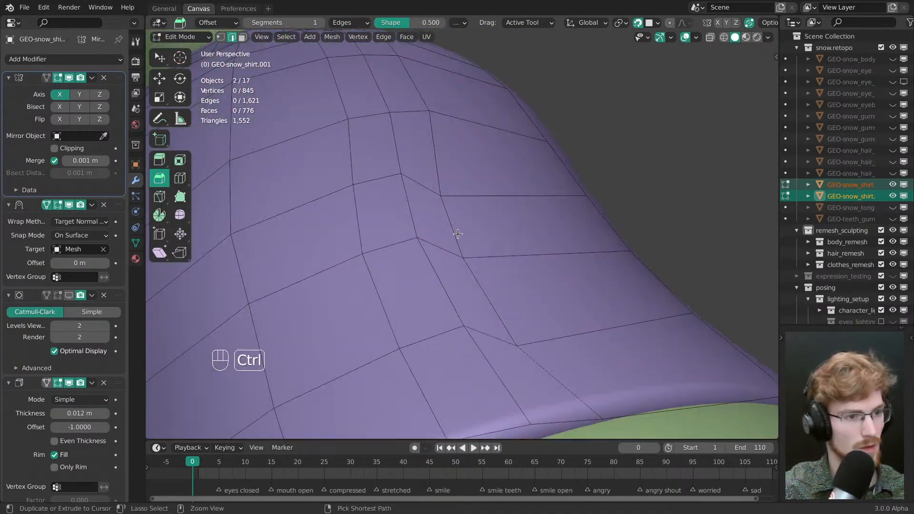
right_click(457, 232)
ctrl+middle_drag(503, 343, 479, 248)
ctrl+right_click(482, 275)
key(alt+s)
drag(510, 296, 512, 284)
ctrl+middle_drag(512, 283, 581, 305)
key(alt+a)
- Examine the shirt's edge flow across the back, chest and belly
shift+middle_drag(581, 305, 578, 351)
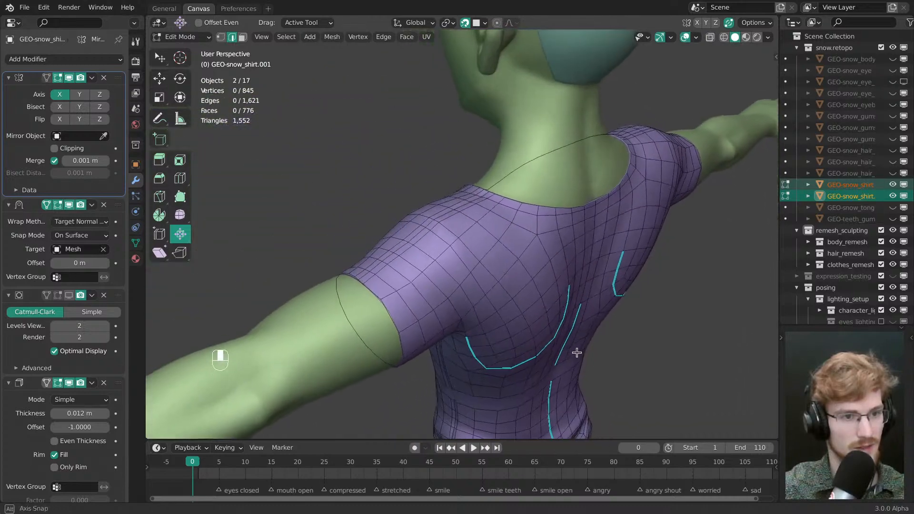
middle_drag(544, 377, 578, 300)
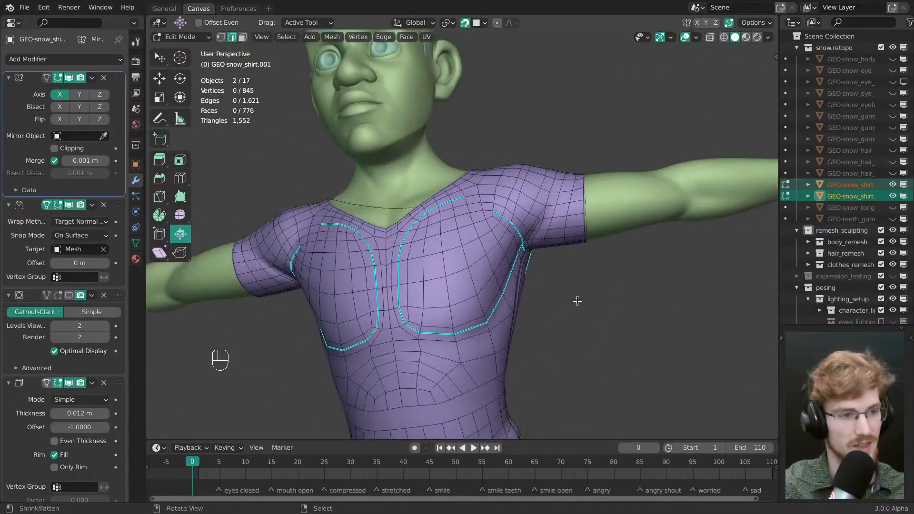
scroll(521, 294, up, 2)
key(grave)
shift+middle_drag(521, 293, 487, 258)
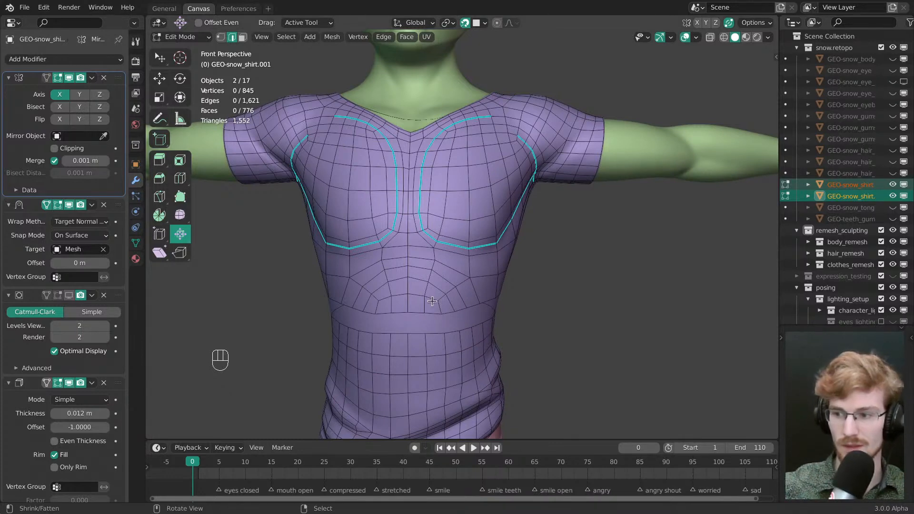
middle_drag(432, 301, 418, 315)
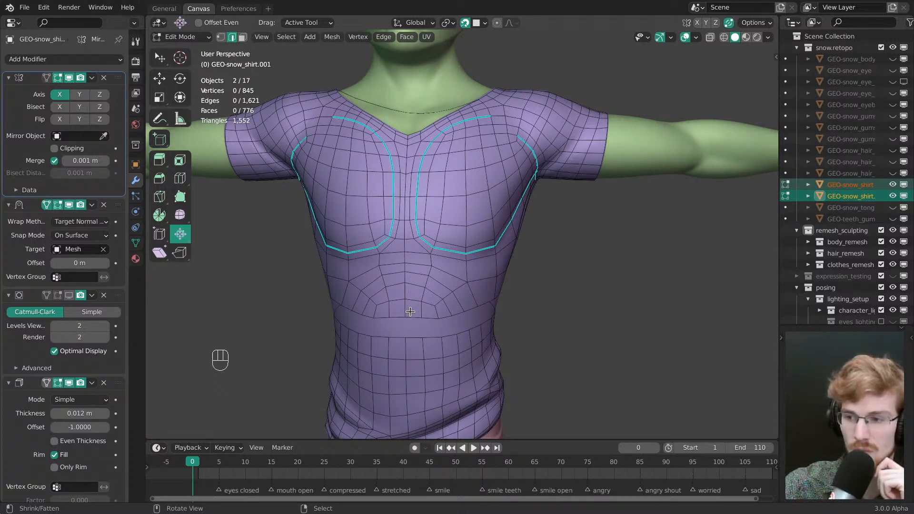
middle_drag(397, 261, 377, 265)
shift+middle_drag(429, 352, 443, 237)
scroll(460, 311, down, 3)
key(grave)
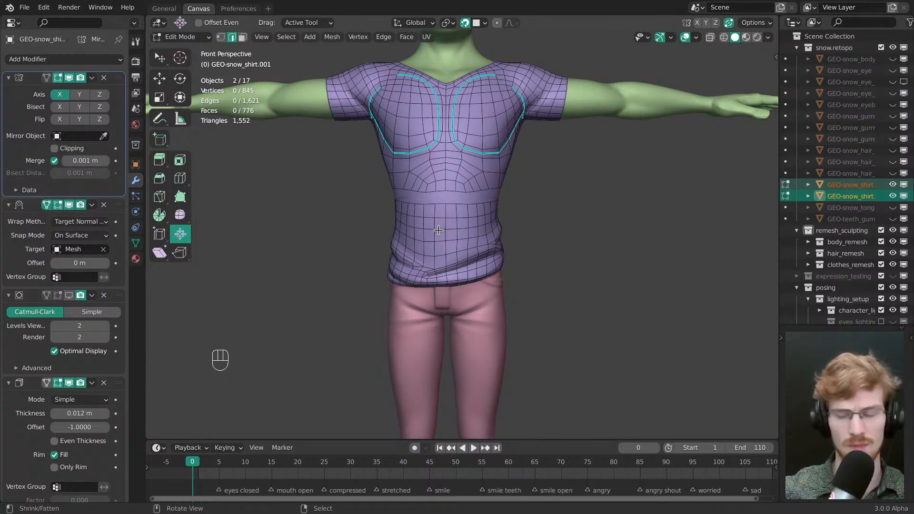
- Nudge single vertices along the fabric folds near the shirt's hem
middle_drag(371, 296, 471, 228)
key(1)
key(w)
drag(472, 227, 471, 224)
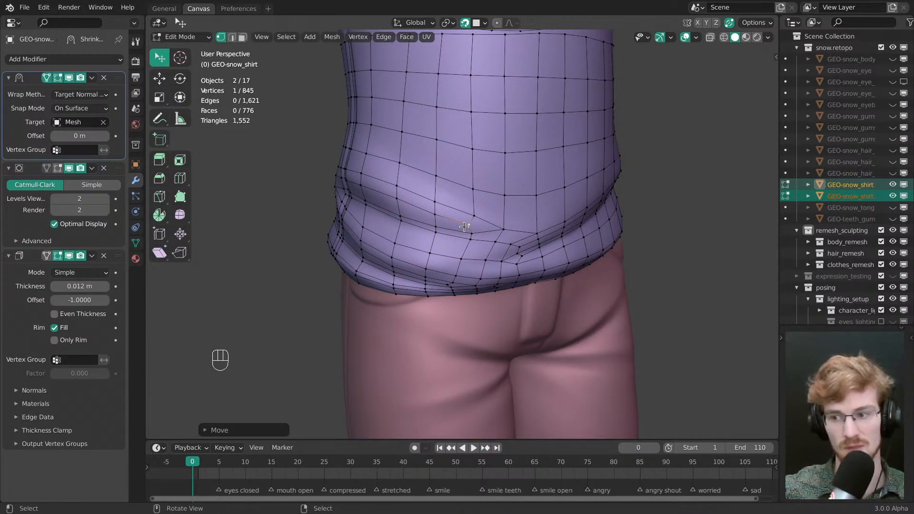
middle_drag(464, 228, 489, 229)
drag(470, 227, 469, 230)
- Examine the whole shirt's topology from the front, sides and back, including the shoulder blades
middle_drag(469, 229, 459, 268)
key(grave)
scroll(493, 233, down, 5)
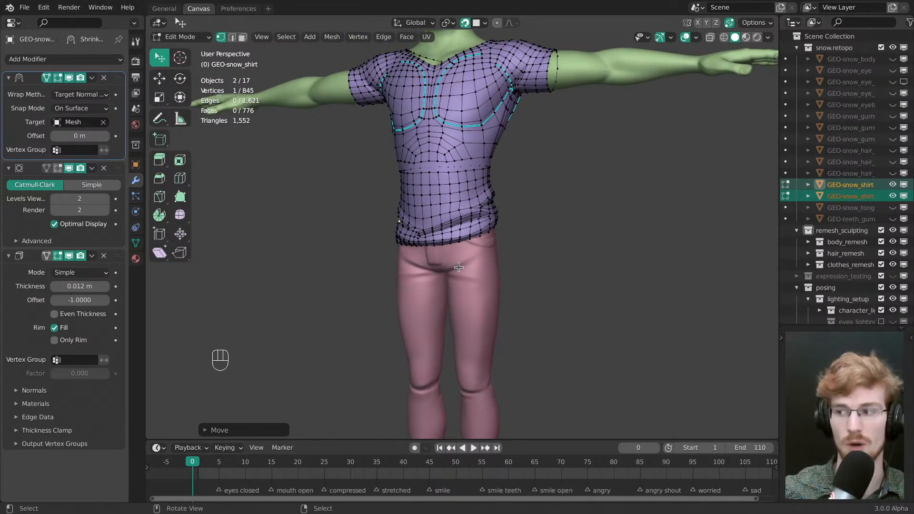
shift+middle_drag(459, 268, 457, 148)
middle_drag(457, 147, 538, 271)
middle_drag(442, 350, 496, 291)
shift+middle_drag(469, 129, 496, 386)
key(grave)
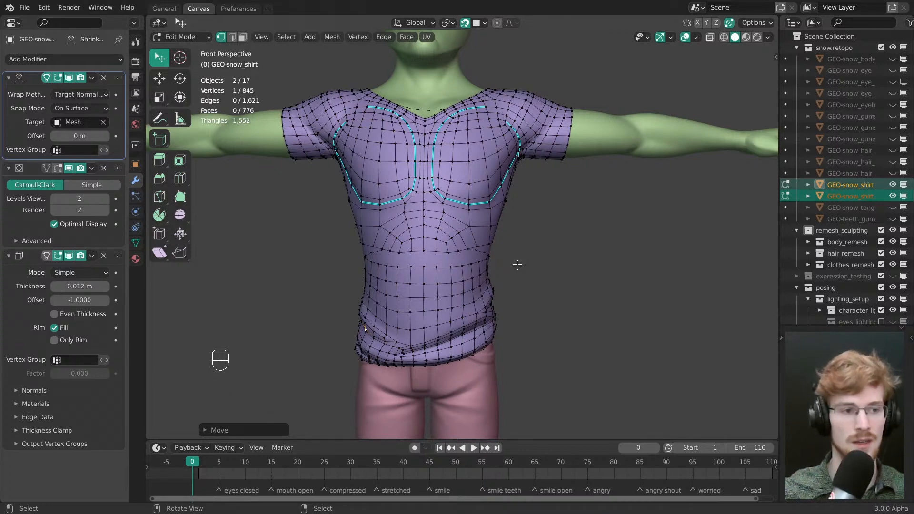
middle_drag(517, 266, 490, 281)
middle_drag(490, 281, 467, 305)
ctrl+middle_drag(453, 419, 424, 357)
shift+middle_drag(436, 247, 538, 376)
shift+middle_drag(496, 314, 586, 318)
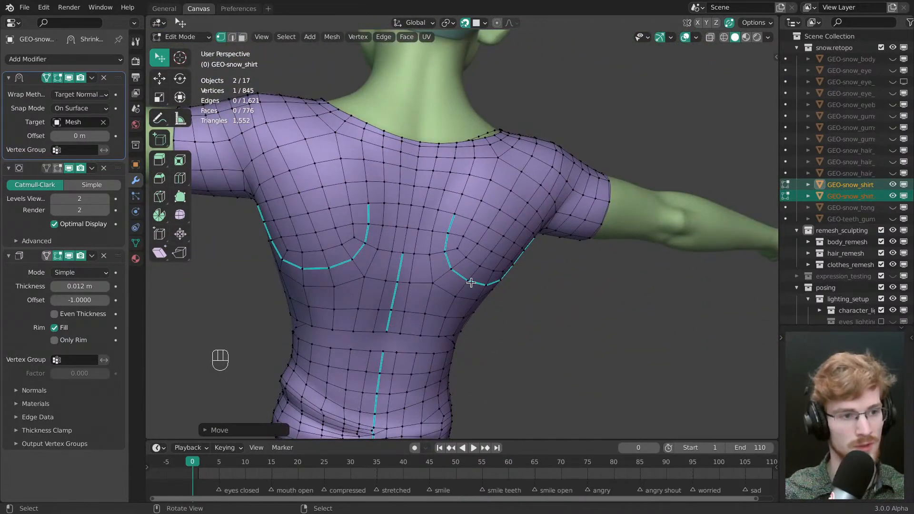
- Select only the upper shirt object and switch it to Sculpt Mode with wireframes shown
mouse_move(471, 282)
middle_down()
mouse_move(462, 276)
mouse_move(483, 293)
middle_up()
mouse_move(483, 293)
middle_down()
mouse_move(443, 259)
mouse_move(487, 276)
mouse_move(476, 257)
mouse_move(486, 255)
middle_up()
key(Tab)
click(455, 303)
key(f)
click(460, 254)
key(Tab)
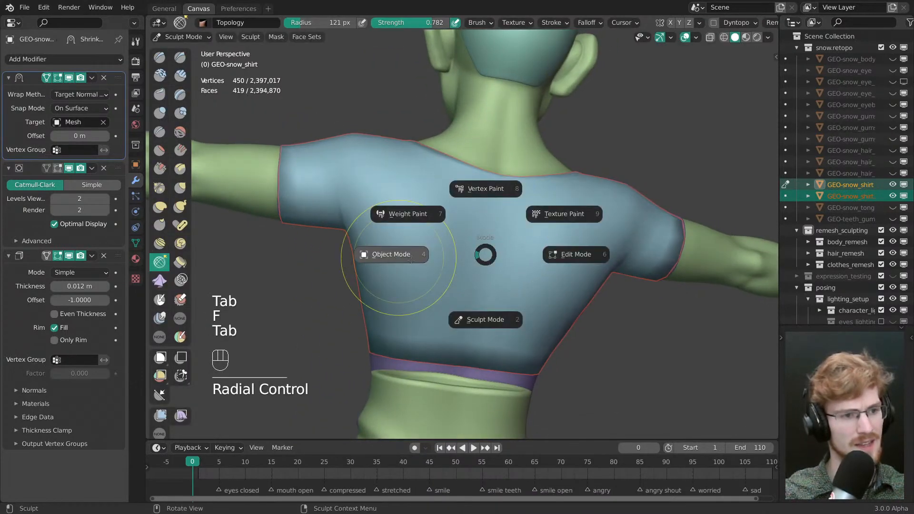
click(410, 260)
click(444, 261)
key(Tab)
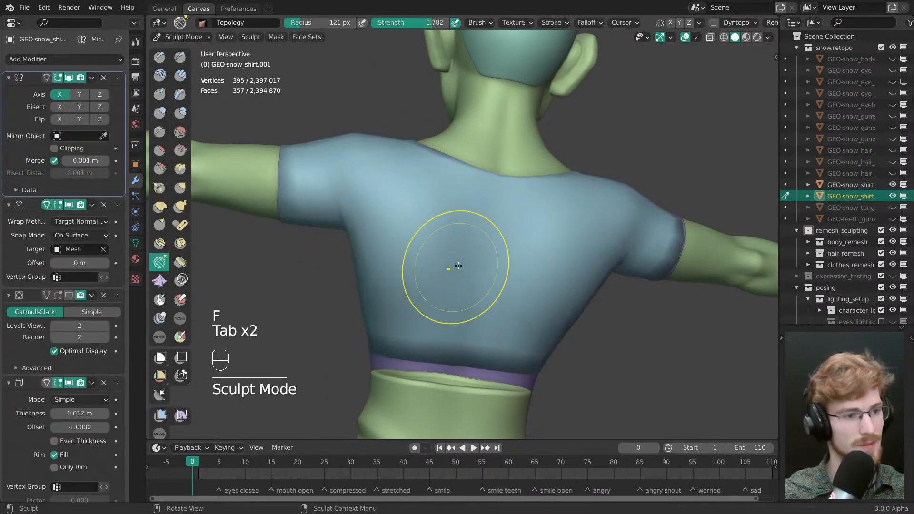
key(shift+z)
- Smooth the topology of the upper back below the neckline with the Topology brush, reducing its radius to 101 px
middle_drag(473, 251, 457, 250)
key(f)
key(f)
click(447, 251)
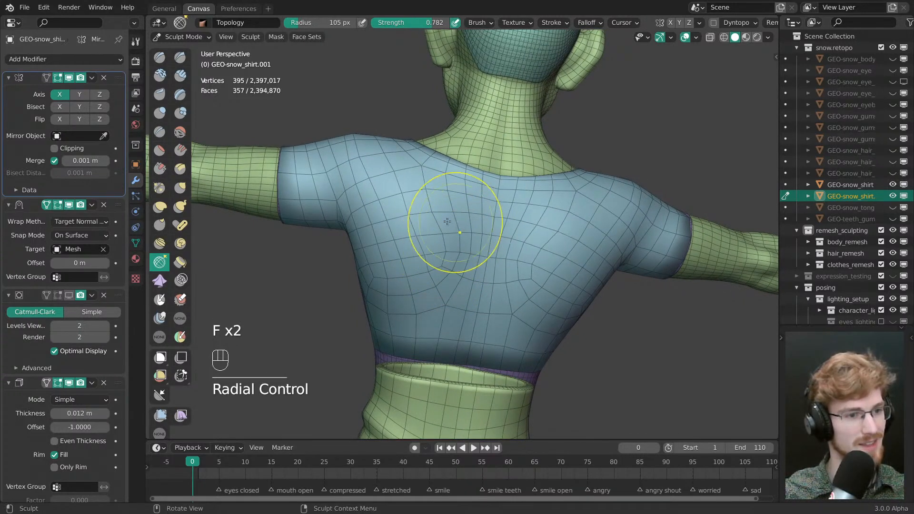
key(f)
shift+click(433, 218)
key(f)
click(431, 224)
click(437, 206)
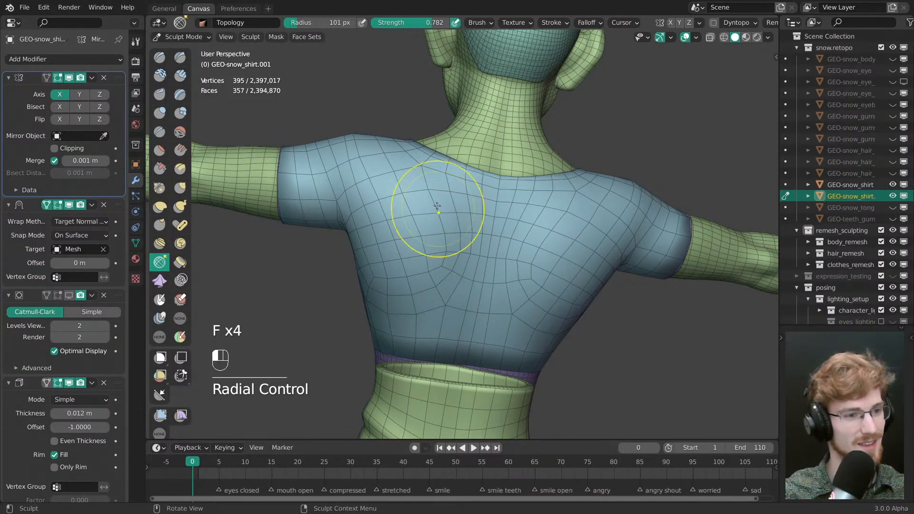
- Even out the edge flow on the middle of the back beneath the shoulder blade, using a 114 px Topology brush
key(f)
click(429, 293)
key(f)
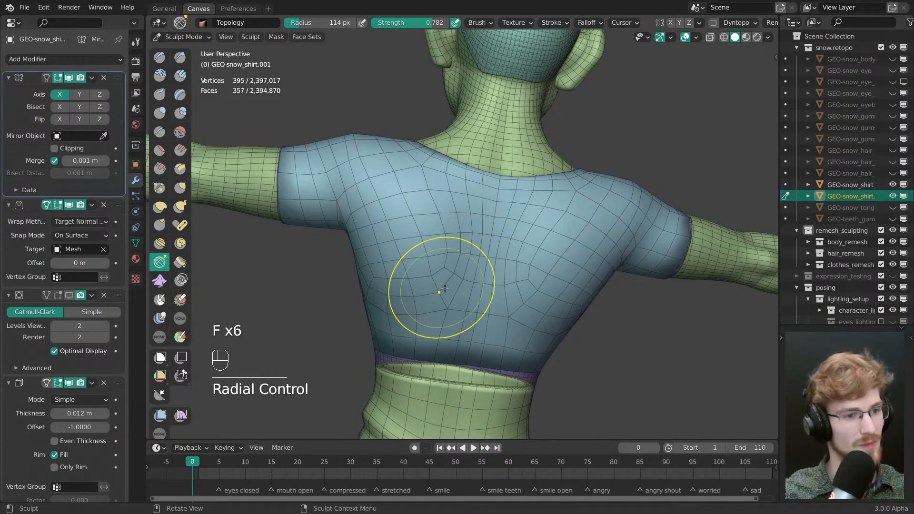
mouse_move(445, 289)
mouse_down()
mouse_move(478, 276)
mouse_move(462, 284)
mouse_up()
key(f)
click(451, 284)
key(f)
click(485, 282)
- Refine the edges beside the spine with the Topology brush, varying its radius between 36 and 109 px
key(f)
click(448, 281)
key(f)
click(473, 287)
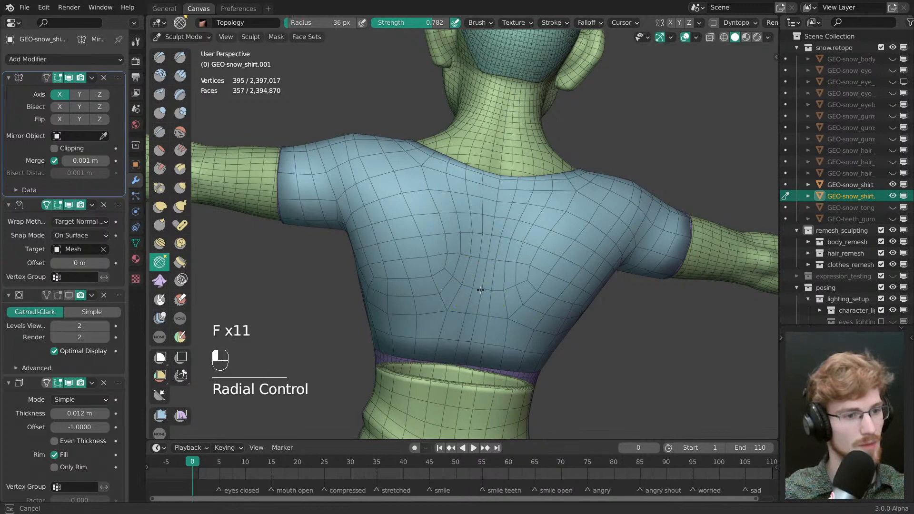
key(f)
click(481, 290)
key(f)
click(446, 297)
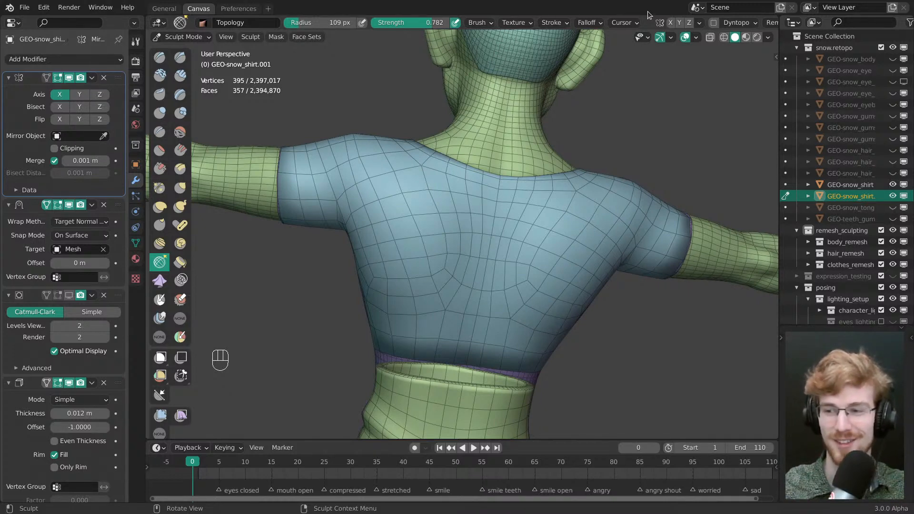
- Try to smooth the shoulder blade area with a 120 px Topology brush and undo the last stroke
middle_drag(465, 231, 439, 244)
key(f)
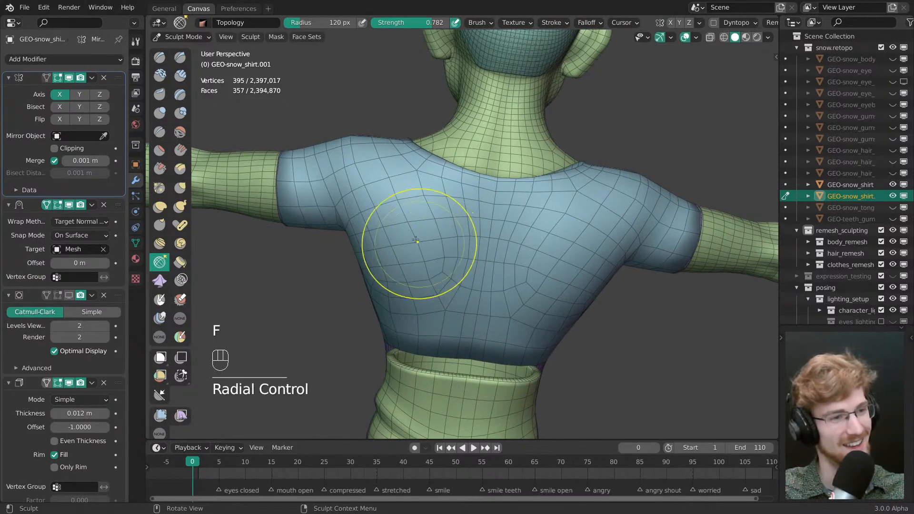
key(f)
key(ctrl+z)
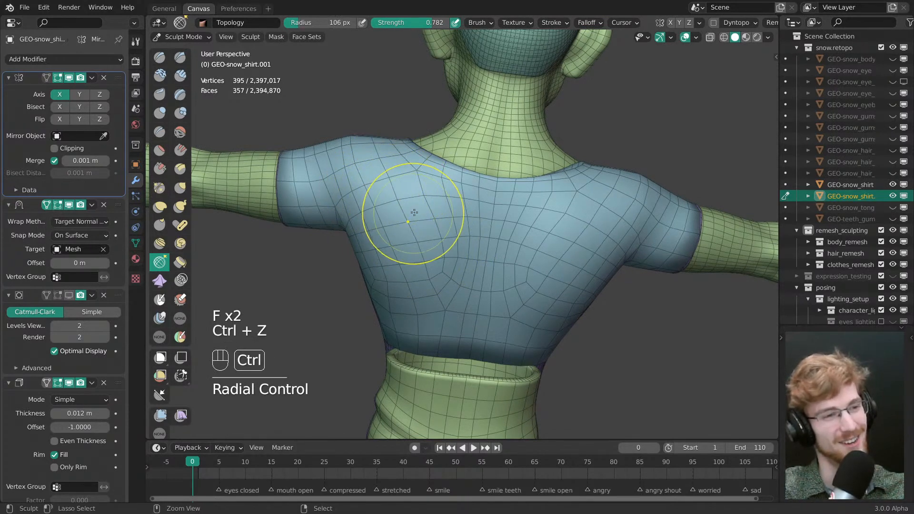
- Smooth the edge flow between the shoulder blade and spine with the Topology brush, reducing its radius in stages to 53 px
key(f)
key(f)
key(f)
key(f)
key(f)
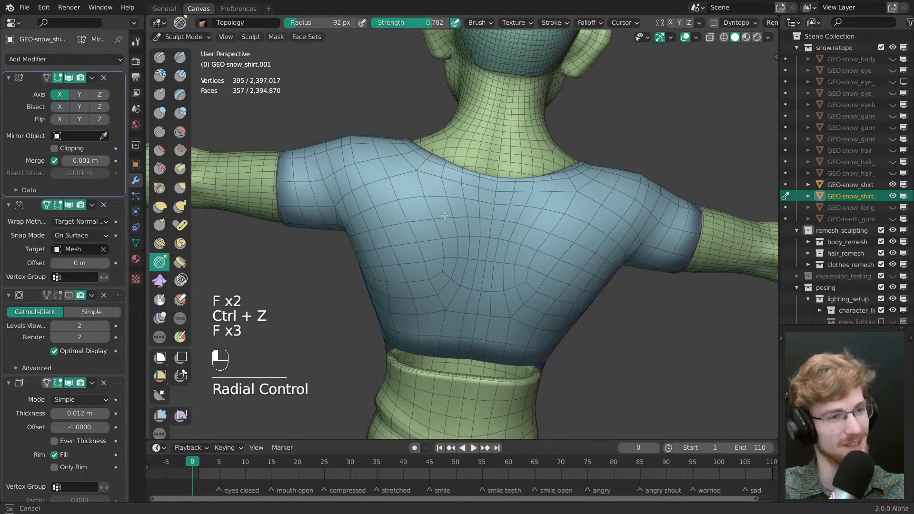
key(f)
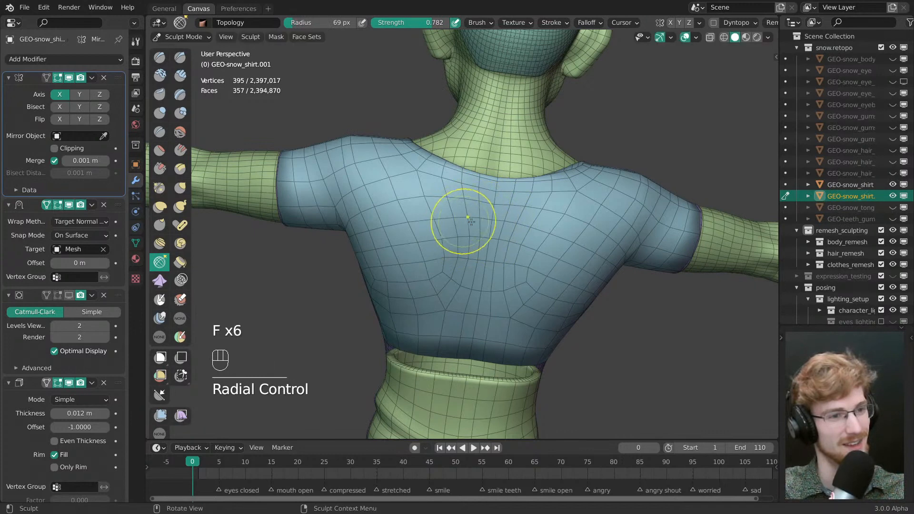
key(f)
click(491, 206)
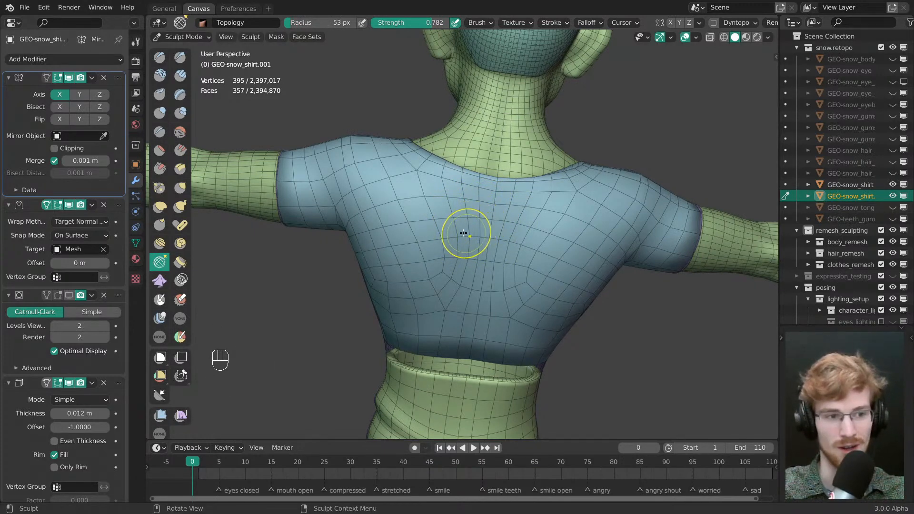
- Even out the edges beside the lower spine with the Topology brush at 74 px and 101 px
key(f)
click(467, 249)
key(f)
click(446, 268)
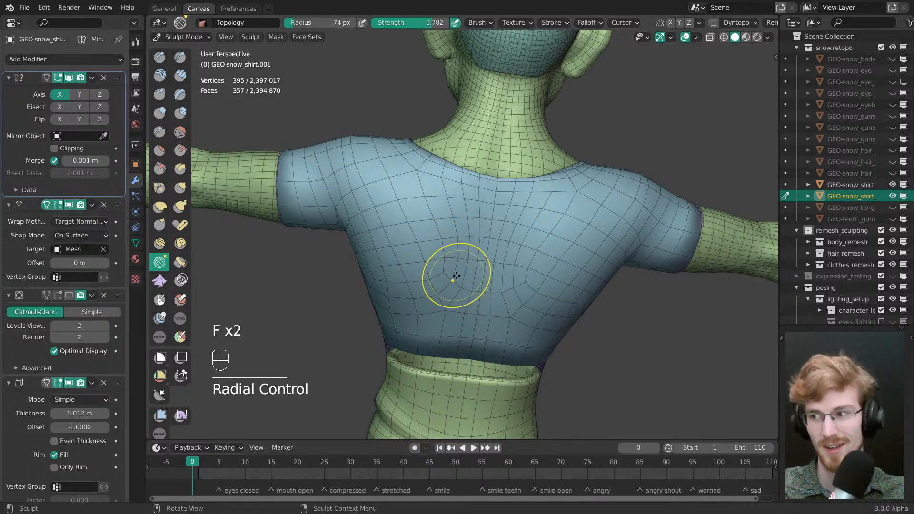
mouse_move(457, 275)
middle_down()
mouse_move(457, 253)
mouse_move(445, 259)
middle_up()
key(f)
click(444, 260)
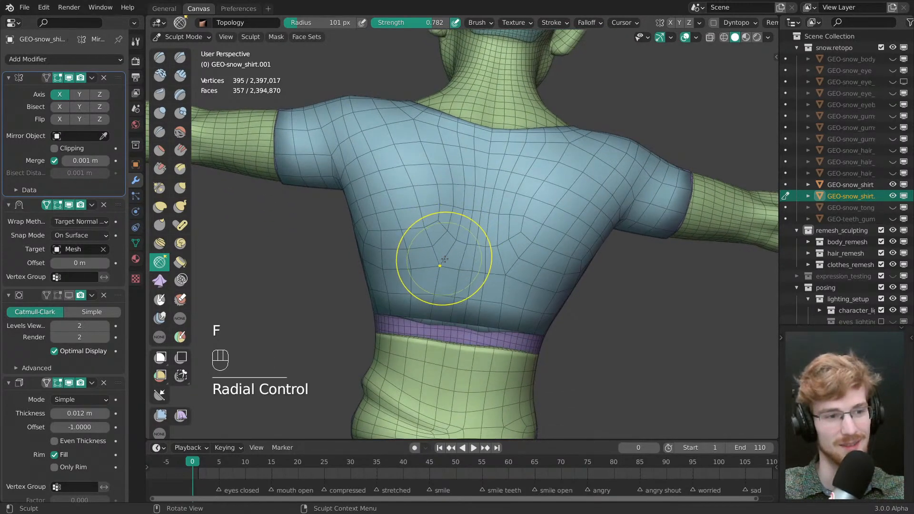
- Refine the edges around the pole beside the mid spine with the Topology brush, varying its radius between 45 and 81 px
key(f)
key(f)
click(475, 252)
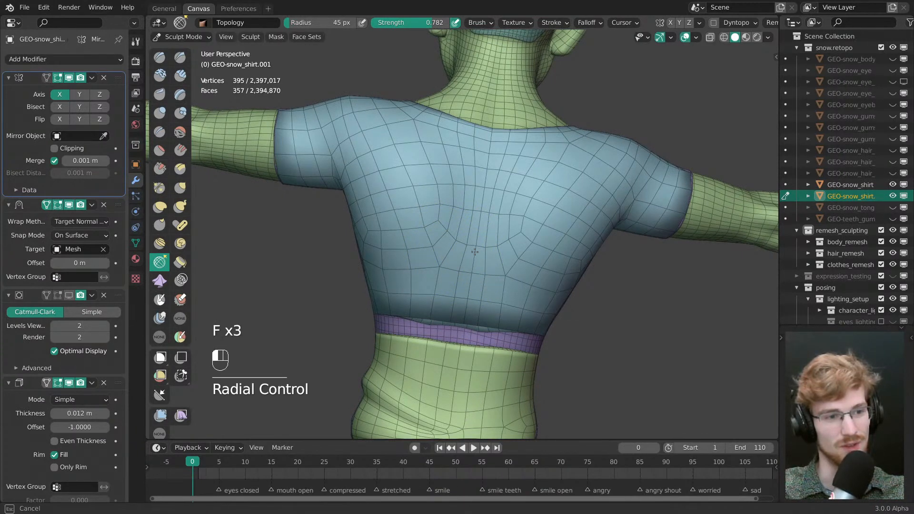
key(f)
click(445, 231)
key(f)
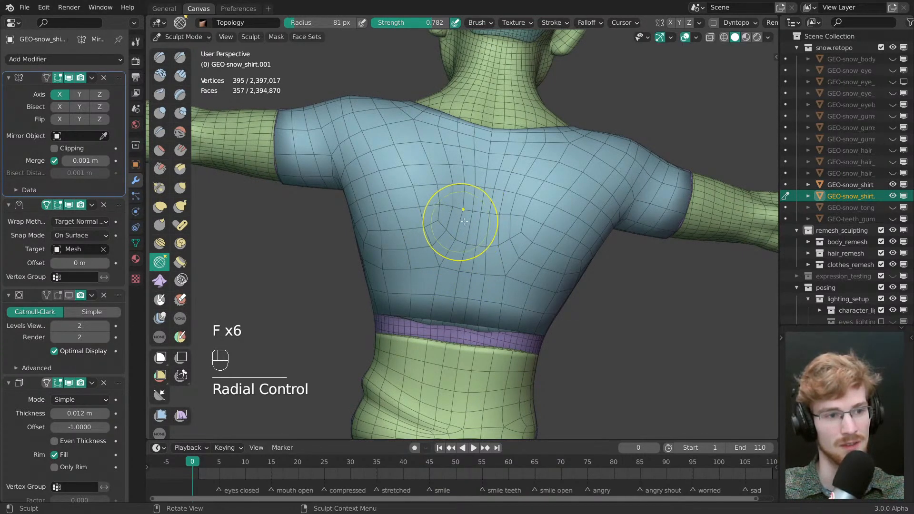
key(f)
key(f)
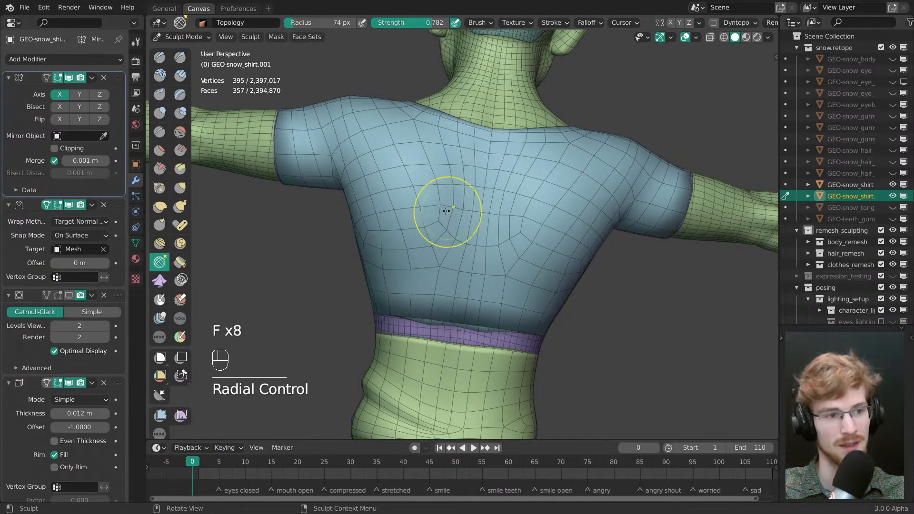
- Smooth the upper back up to the neckline with the Topology brush, stepping its radius through 100, 77 and 43 px
middle_drag(449, 208, 465, 210)
key(f)
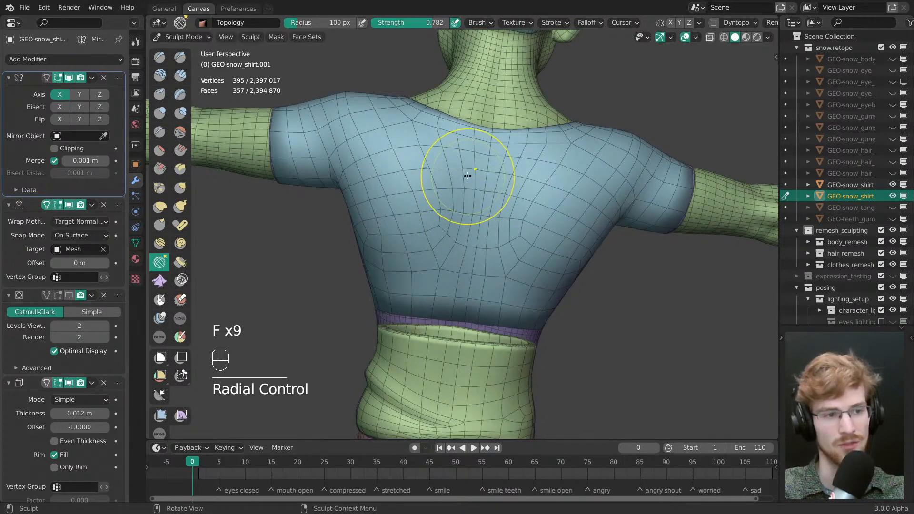
key(f)
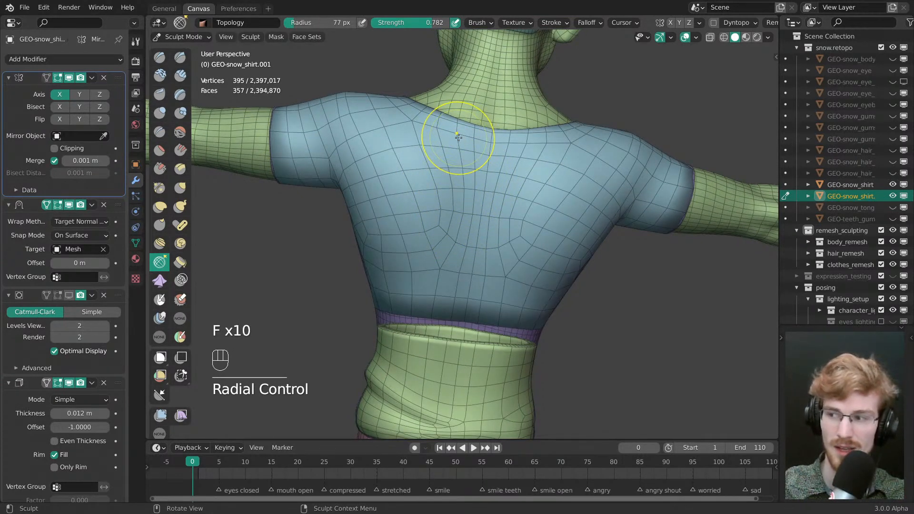
middle_drag(458, 137, 491, 193)
key(f)
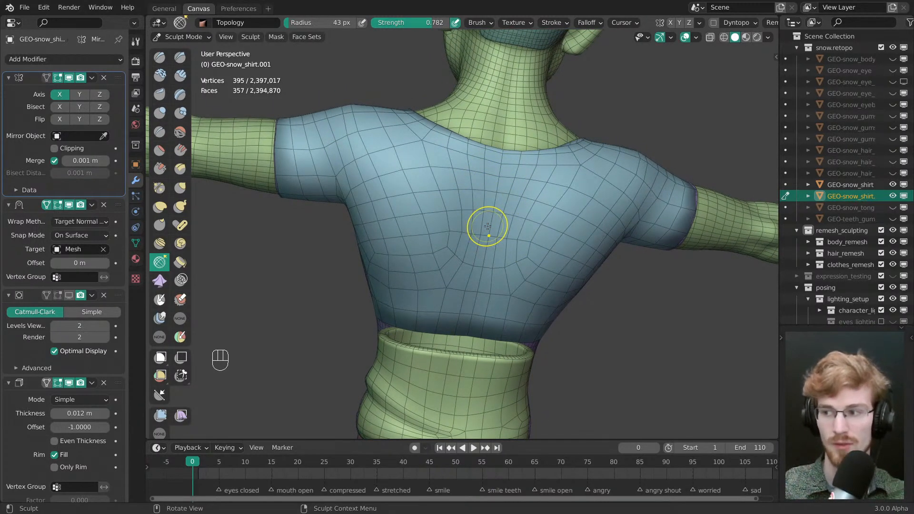
- Relax the edges across the lower back above the hem with the Topology brush at 88 px and 49 px
mouse_move(420, 233)
middle_down()
mouse_move(435, 192)
mouse_move(448, 286)
middle_up()
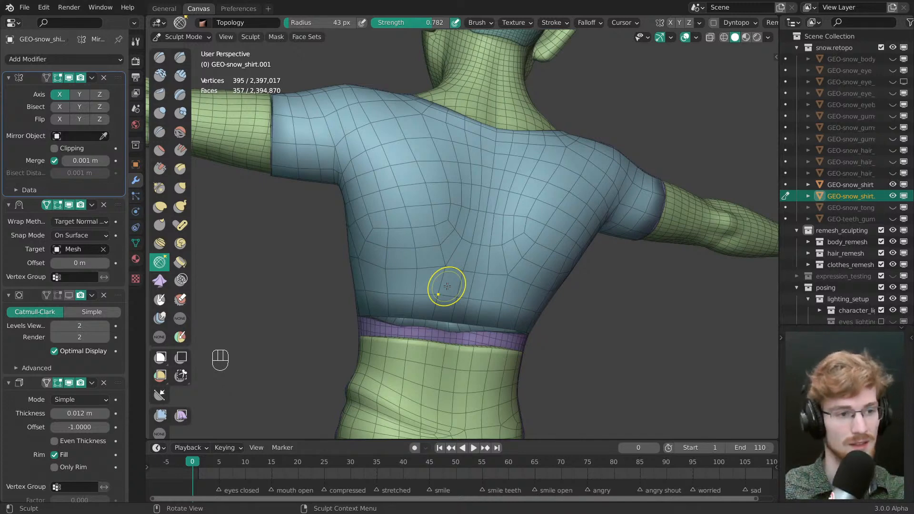
middle_drag(448, 286, 398, 241)
key(f)
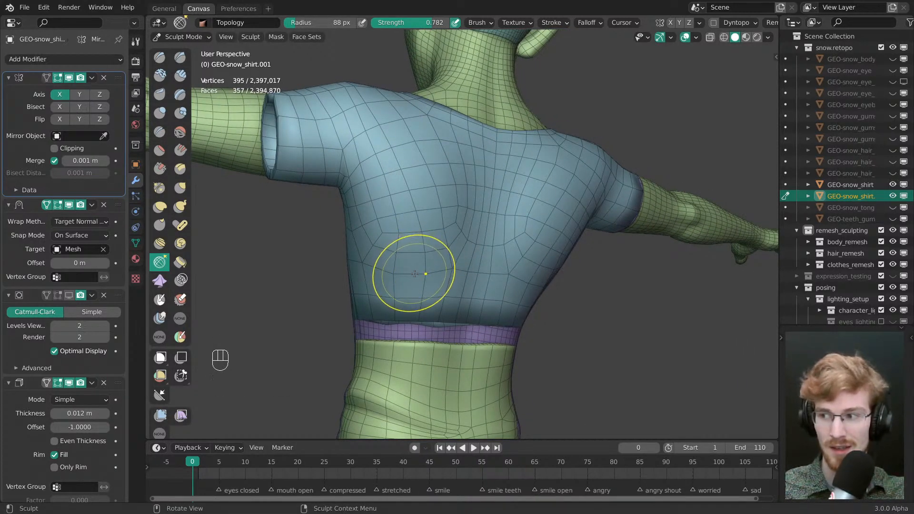
mouse_move(415, 275)
middle_down()
mouse_move(404, 270)
mouse_move(431, 239)
mouse_move(430, 217)
middle_up()
key(f)
key(f)
click(502, 243)
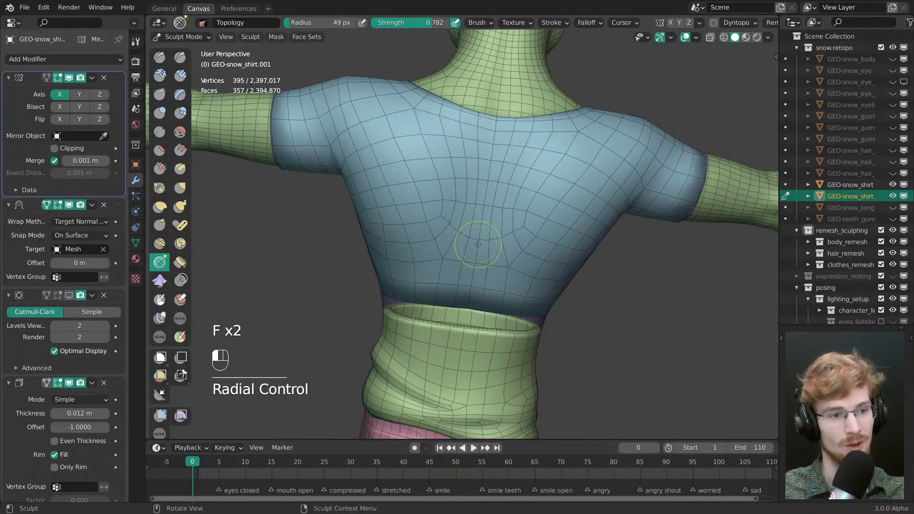
- Try to even out the edges beside the spine with a 59 px Topology brush and undo the strokes
key(f)
drag(476, 238, 442, 241)
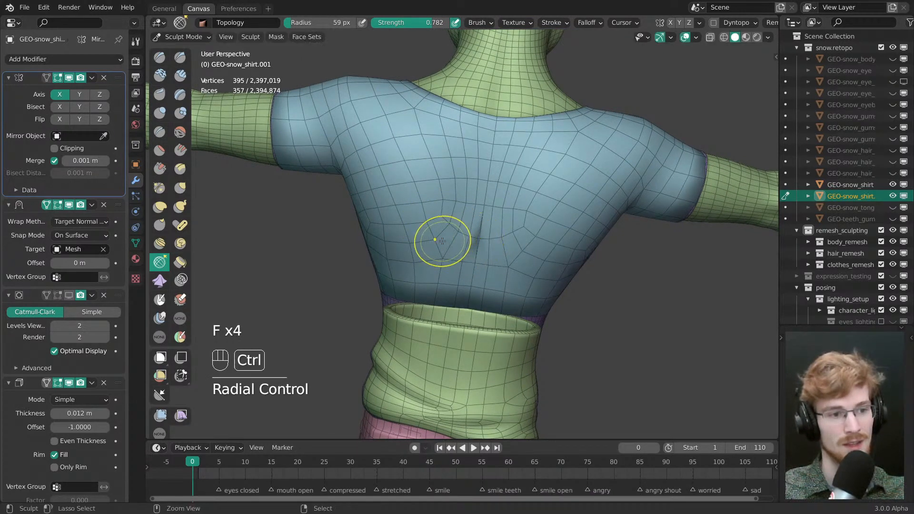
key(ctrl+z)
key(ctrl+z)
- Smooth the topology of the middle of the back beside the spine with a 79 px Topology brush
mouse_move(460, 242)
middle_down()
mouse_move(474, 241)
mouse_move(456, 231)
middle_up()
key(f)
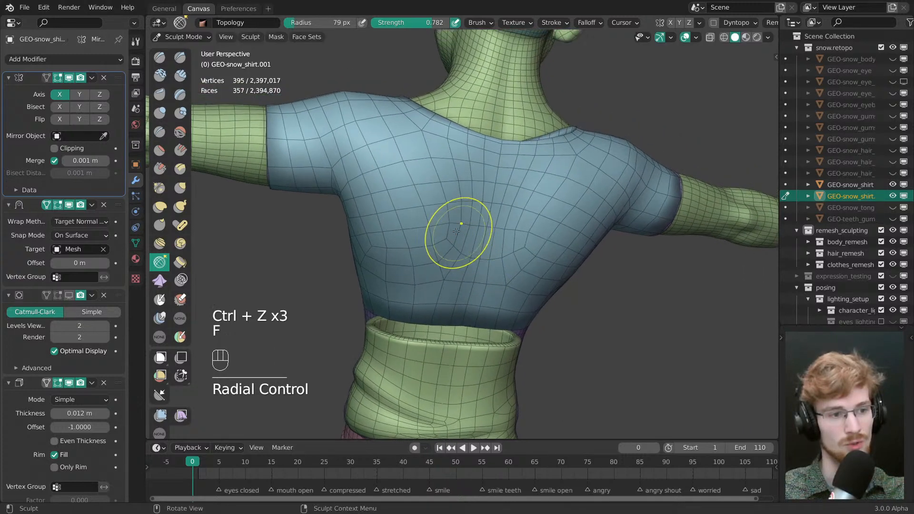
key(shift)
key(f)
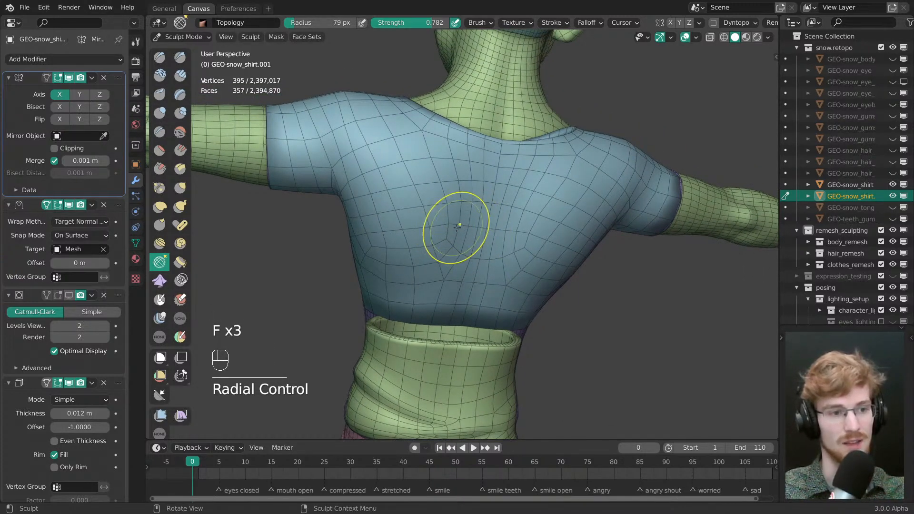
- Smooth the edge flow on the front of the chest with the Topology brush at 86 px and 80 px
middle_drag(446, 226, 511, 263)
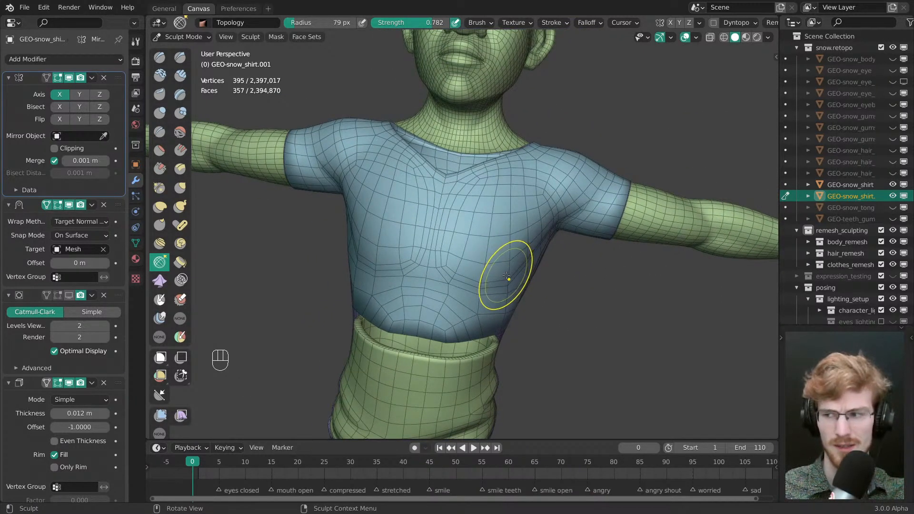
mouse_move(505, 277)
middle_down()
mouse_move(493, 248)
mouse_move(419, 224)
middle_up()
key(f)
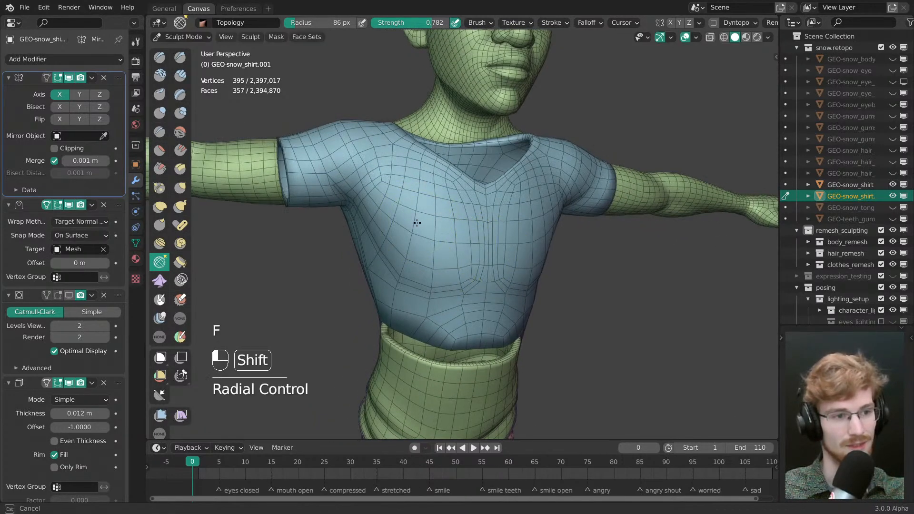
shift+drag(417, 222, 423, 226)
mouse_move(538, 224)
middle_down()
mouse_move(509, 219)
mouse_move(517, 219)
middle_up()
key(f)
click(506, 219)
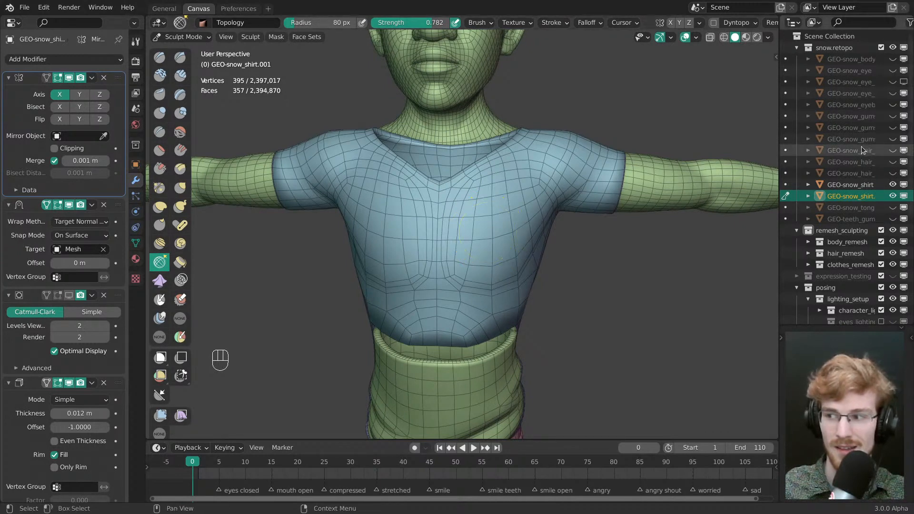
- Even out the front of the shoulder above the armpit with the Topology brush at 47 px and 71 px
mouse_move(469, 179)
middle_down()
mouse_move(476, 196)
mouse_move(462, 219)
middle_up()
mouse_move(462, 219)
ctrl+middle_down()
mouse_move(498, 219)
mouse_move(494, 238)
ctrl+middle_up()
key(f)
click(499, 223)
ctrl+middle_drag(494, 239, 492, 225)
key(f)
click(490, 226)
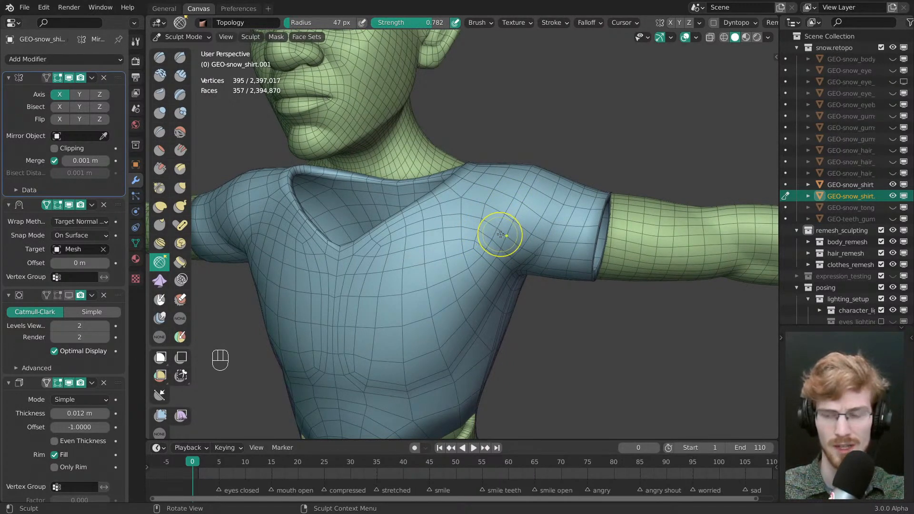
shift+middle_drag(501, 234, 507, 241)
key(f)
click(481, 246)
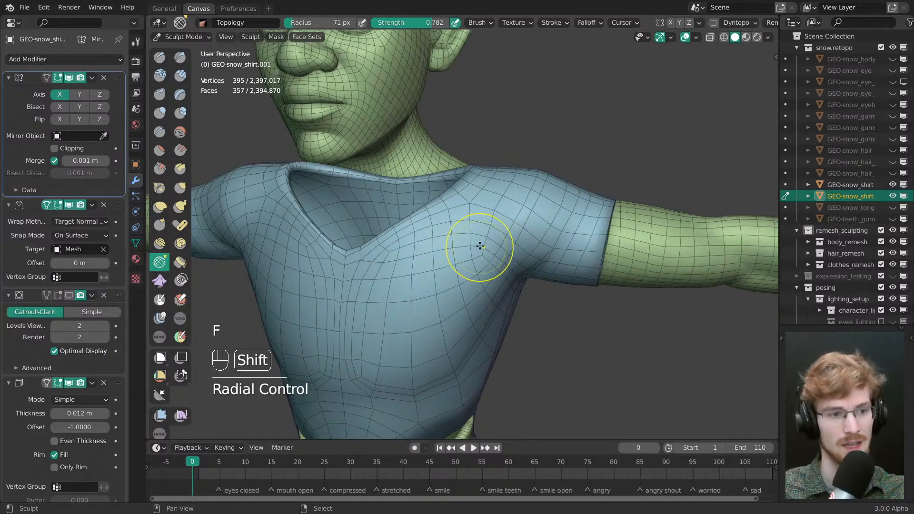
- Smooth the edges from the armpit onto the front of the sleeve, reducing the Topology brush radius from 82 to 47 px
mouse_move(463, 248)
middle_down()
mouse_move(496, 265)
mouse_move(461, 245)
mouse_move(513, 235)
mouse_move(521, 246)
middle_up()
key(f)
click(519, 235)
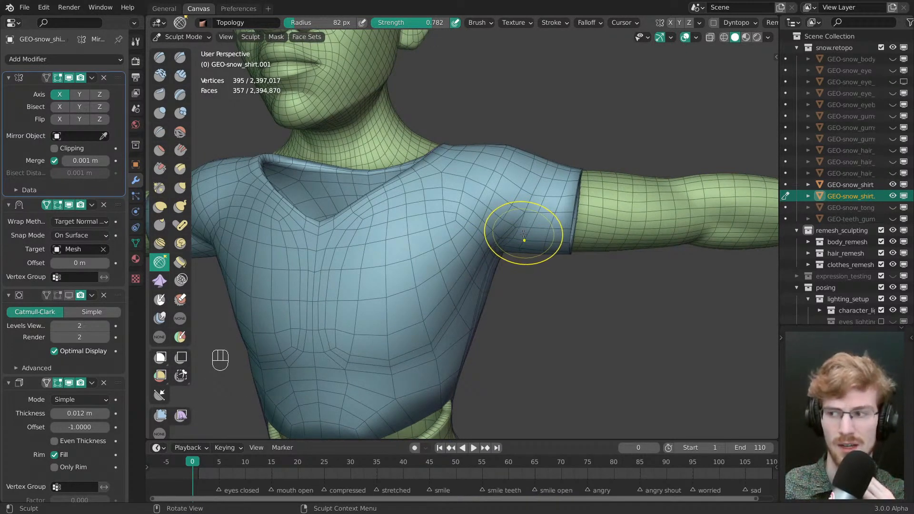
mouse_move(524, 235)
middle_down()
mouse_move(511, 198)
mouse_move(499, 249)
middle_up()
key(f)
click(501, 239)
key(f)
click(516, 236)
key(f)
click(516, 231)
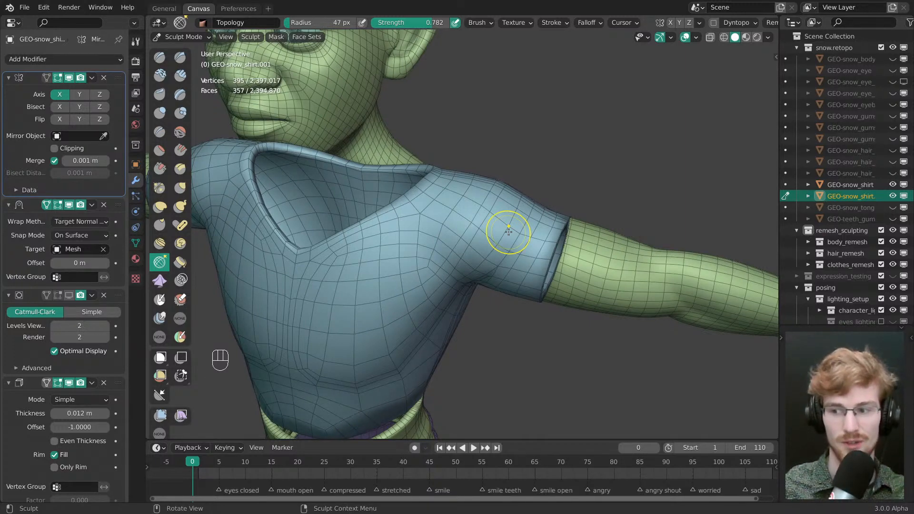
- Relax the edges between the neckline and the front of the shoulder with a 56 px Topology brush
middle_drag(438, 224, 426, 265)
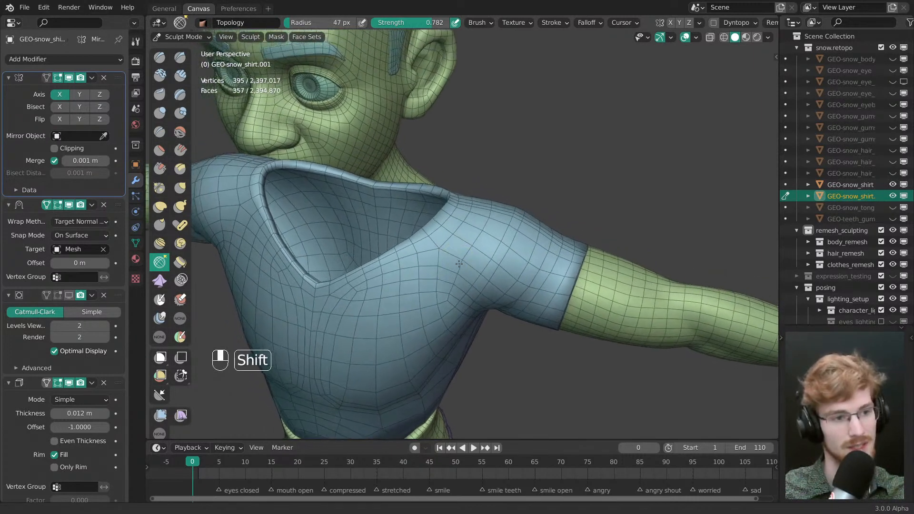
key(f)
key(f)
click(419, 268)
shift+drag(419, 268, 409, 273)
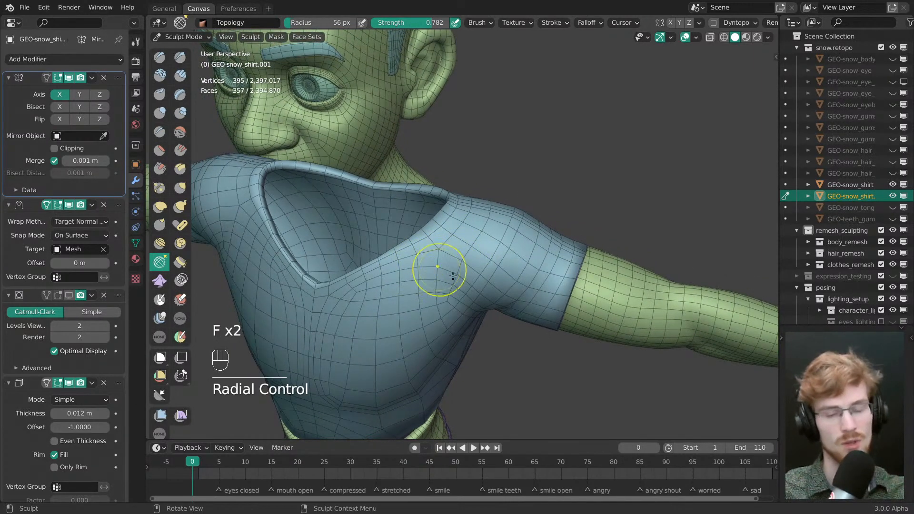
- Inspect the sleeve and shoulder surface with the wireframe overlay hidden, and turn the overlay back on
middle_drag(440, 271, 424, 266)
shift+middle_drag(424, 267, 456, 224)
middle_drag(525, 325, 495, 275)
key(Tab)
mouse_move(470, 249)
middle_down()
mouse_move(550, 263)
mouse_move(457, 225)
middle_up()
key(shift+z)
key(Tab)
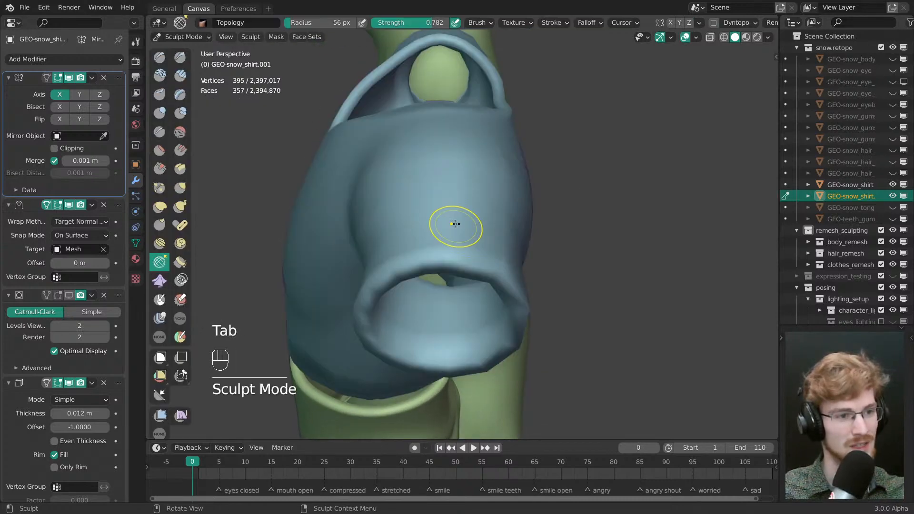
key(f)
key(shift+z)
- Try to smooth the top of the sleeve with the Topology brush at 130 px and 108 px, and undo the strokes
key(f)
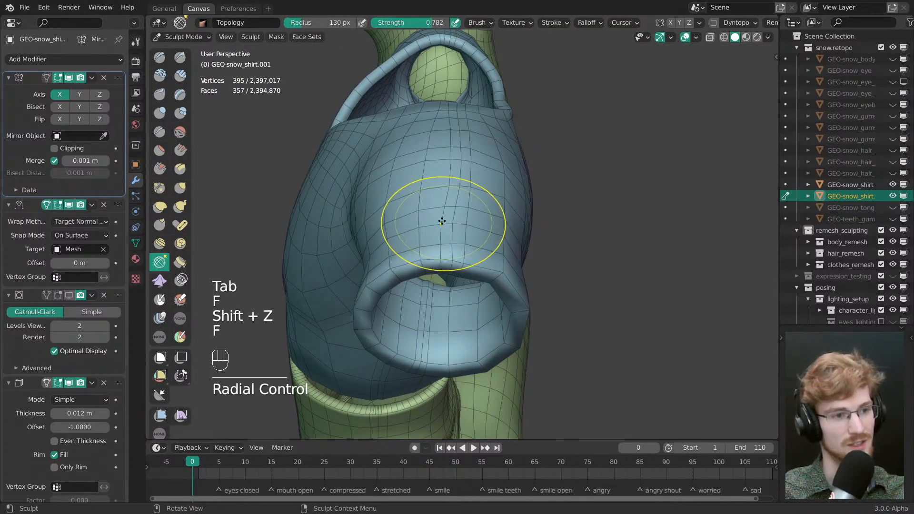
key(f)
click(461, 167)
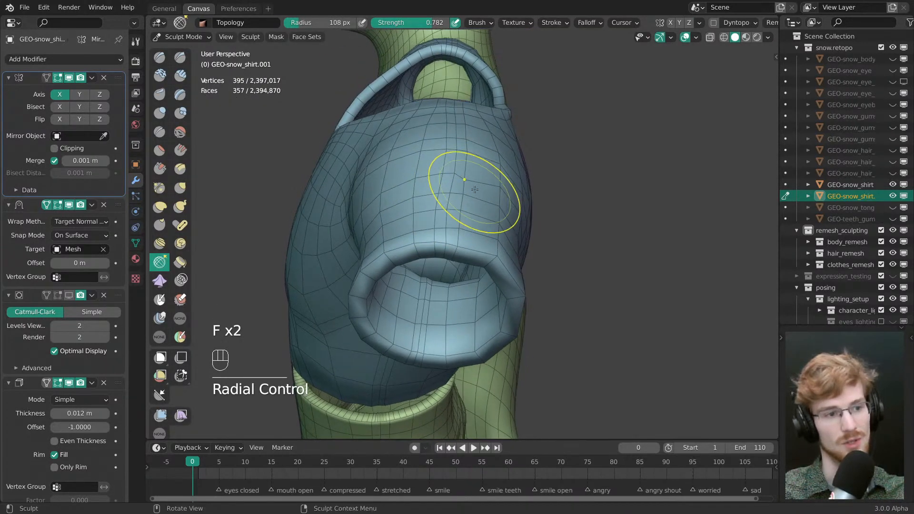
key(ctrl+z)
key(ctrl+z)
- Adjust the edges on the top of the sleeve with the Grab brush, reducing its radius from 104 to 78 px
key(g)
key(f)
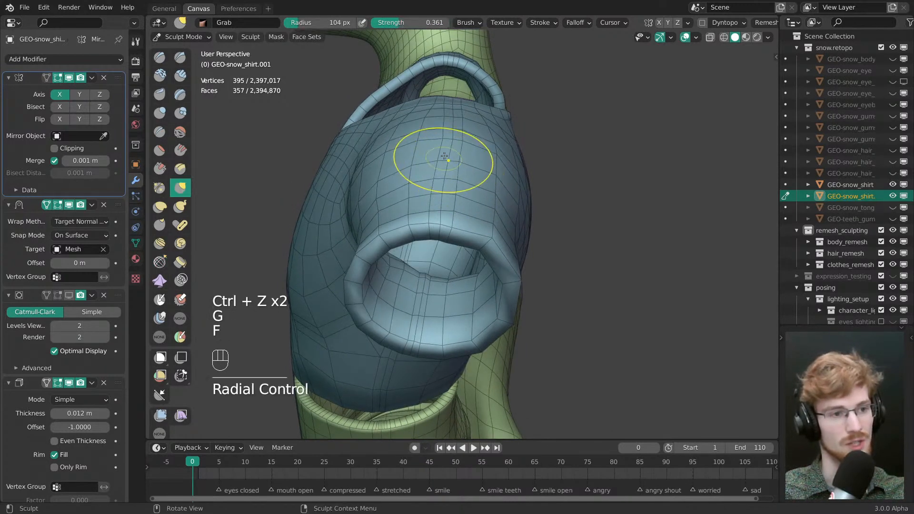
middle_drag(461, 168, 478, 153)
key(f)
drag(474, 156, 472, 153)
key(f)
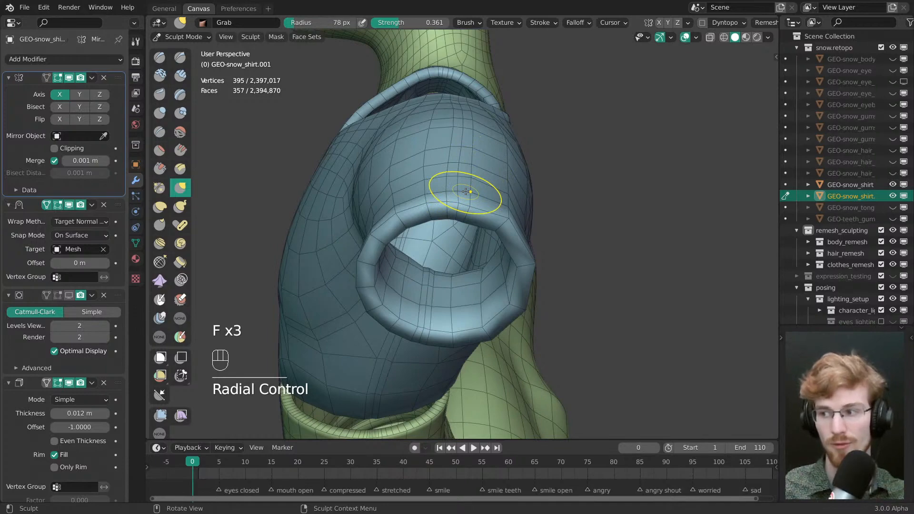
- Switch the shirt to Edit Mode, hide the wireframe overlay and examine the mesh around the sleeve and side
middle_drag(406, 274, 443, 247)
key(Tab)
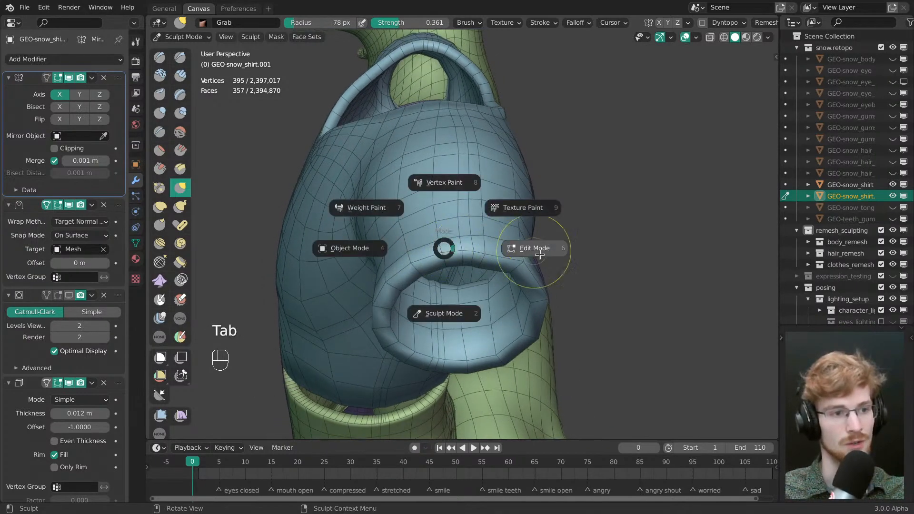
click(539, 253)
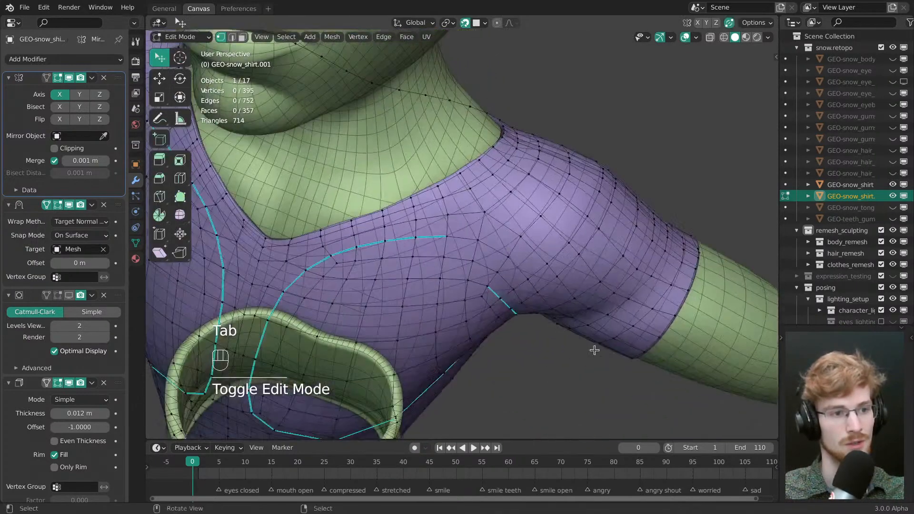
scroll(595, 350, down, 4)
key(shift+z)
middle_drag(595, 351, 691, 322)
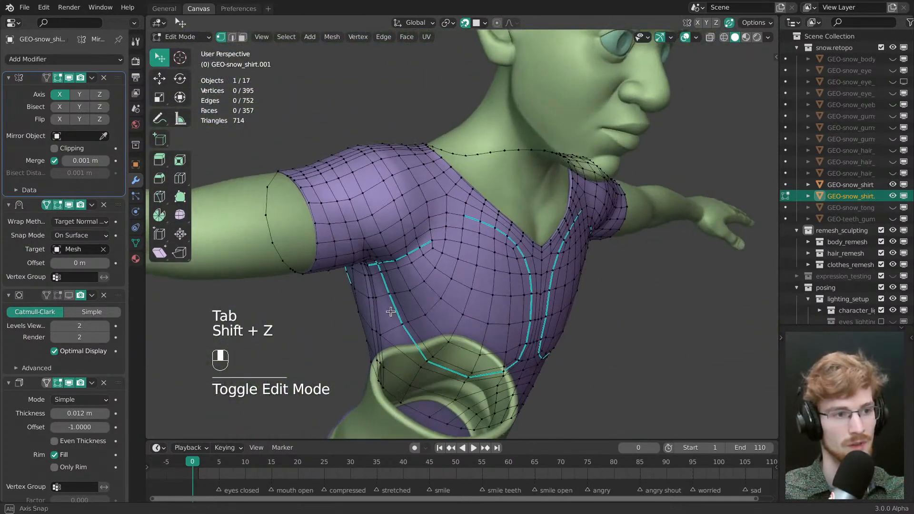
middle_drag(334, 352, 403, 374)
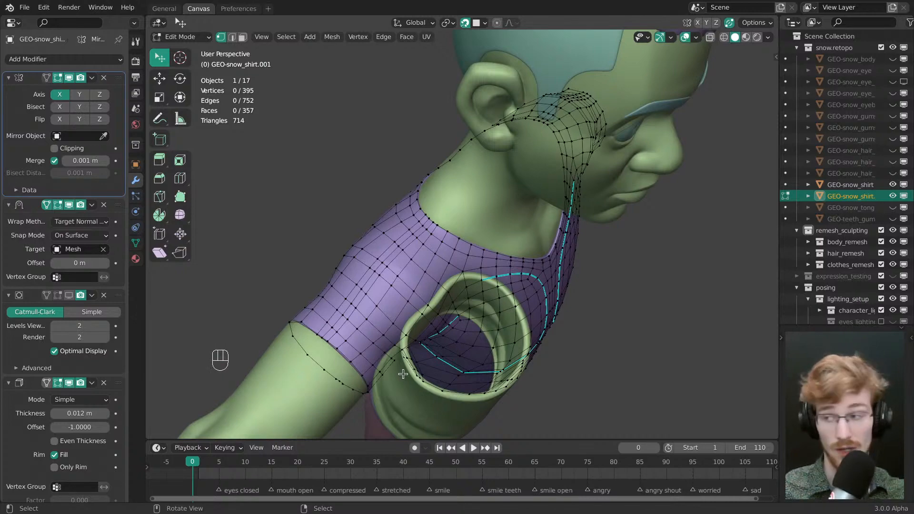
- Return the upper shirt piece to Object Mode, save the file and apply the piece's Mirror modifier
mouse_move(403, 374)
middle_down()
mouse_move(461, 227)
mouse_move(536, 241)
mouse_move(589, 209)
mouse_move(616, 238)
mouse_move(598, 235)
mouse_move(572, 264)
middle_up()
key(shift+z)
key(shift+z)
key(Tab)
click(454, 283)
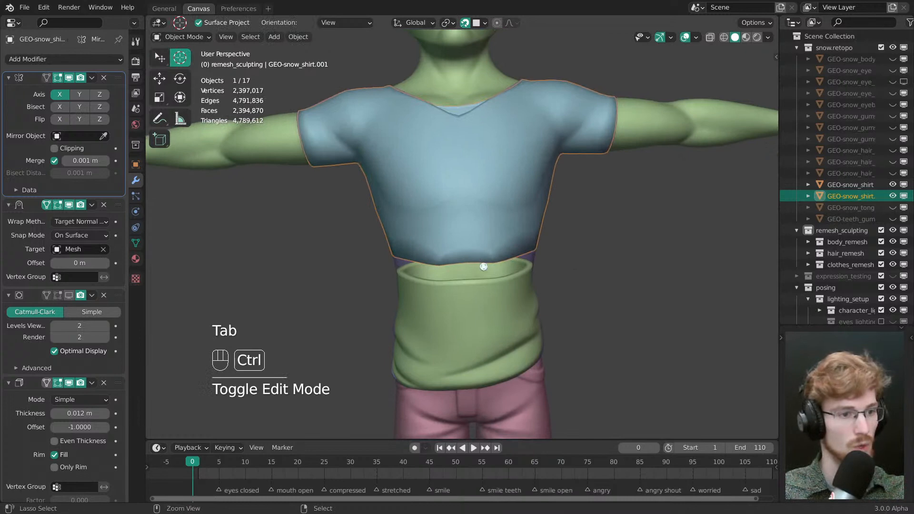
key(ctrl+s)
ctrl+click(35, 139)
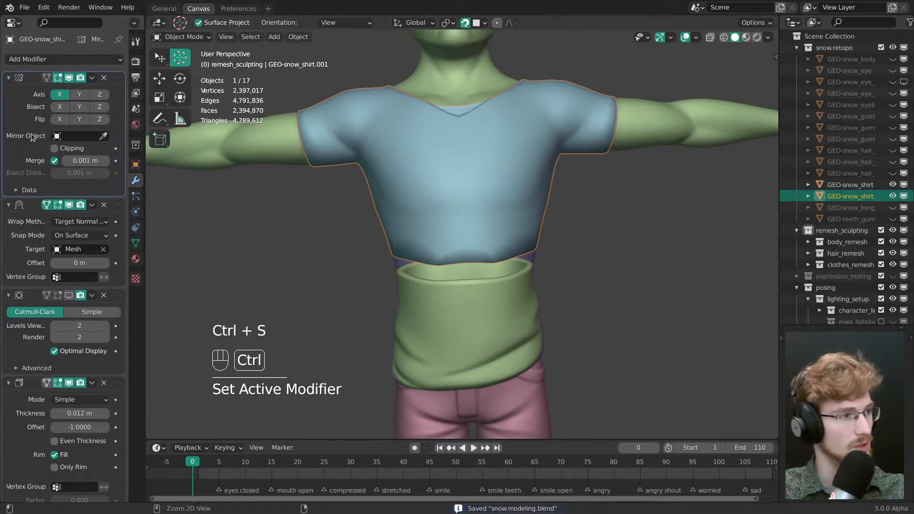
key(ctrl+a)
- Select the upper and lower shirt pieces and join them into the lower shirt object GEO-snow_shirt
right_click(484, 255)
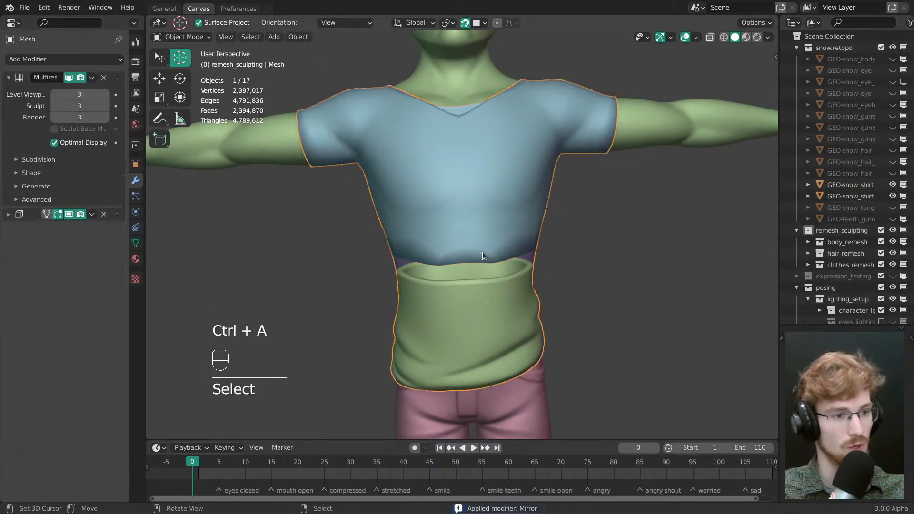
right_click(484, 254)
shift+right_click(496, 301)
key(ctrl+j)
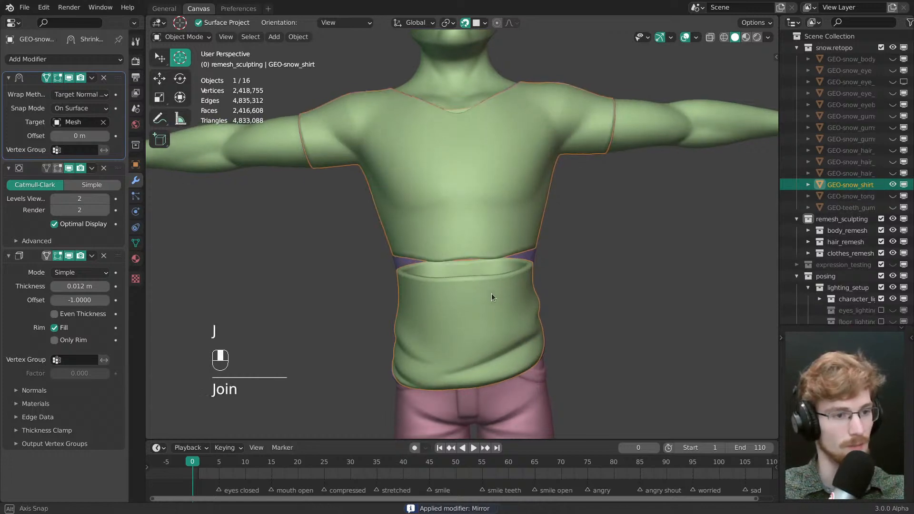
- Select both open edge loops around the torso between the upper and lower shirt in Edit Mode and bridge them
key(Tab)
scroll(475, 268, up, 3)
key(2)
alt+right_click(477, 270)
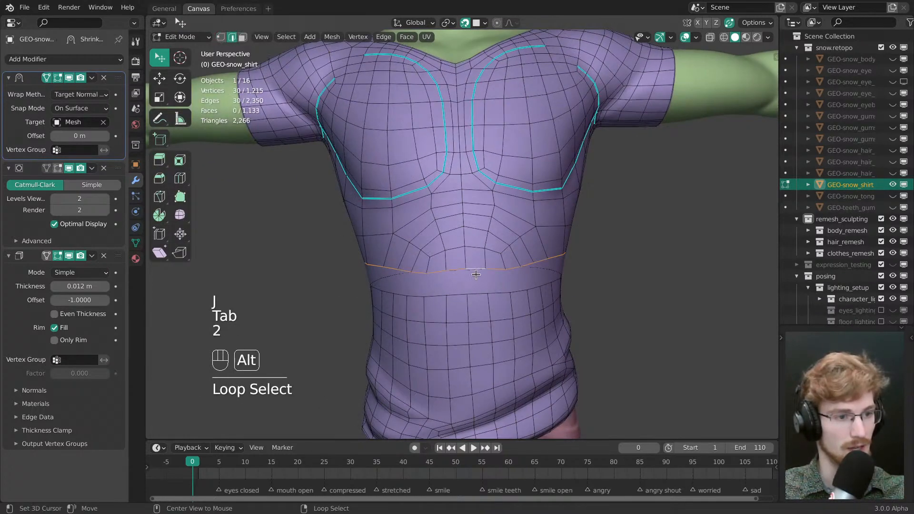
alt+shift+right_click(479, 293)
shift+middle_drag(480, 294, 477, 246)
scroll(477, 247, up, 1)
middle_drag(477, 262, 490, 274)
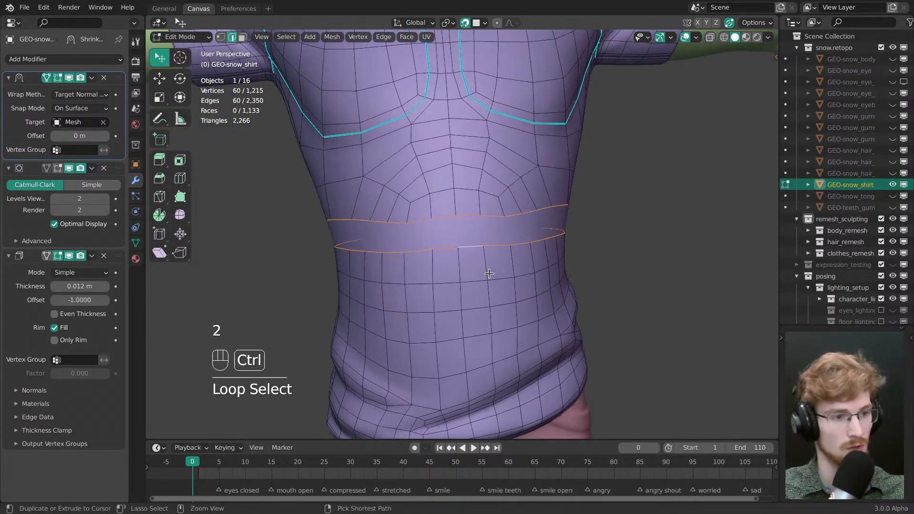
key(ctrl+e)
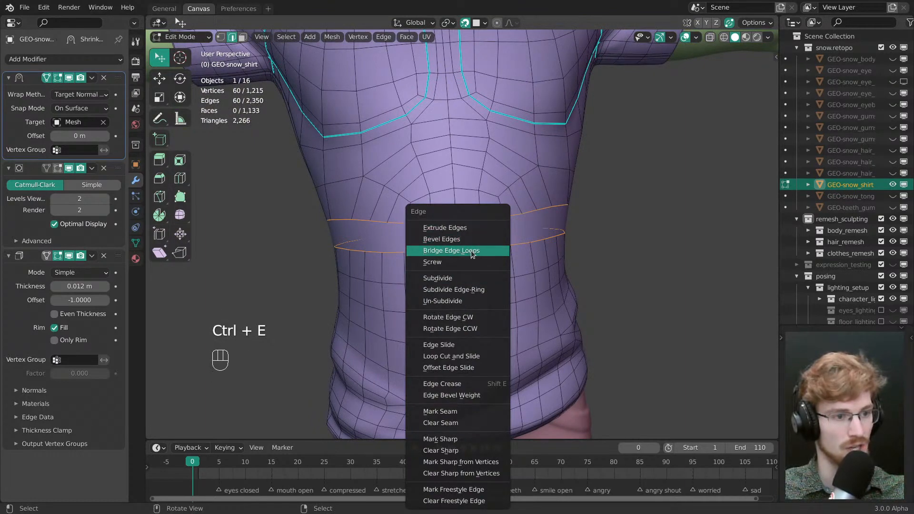
click(471, 251)
key(alt+a)
- Examine the bridged torso from the side in Sculpt Mode with the wireframe shown and the Grab brush radius set to 75 px
middle_drag(524, 281, 512, 233)
ctrl+middle_drag(512, 234, 462, 262)
key(a)
mouse_move(462, 262)
ctrl+middle_down()
mouse_move(508, 235)
mouse_move(482, 206)
ctrl+middle_up()
key(alt+a)
key(Tab)
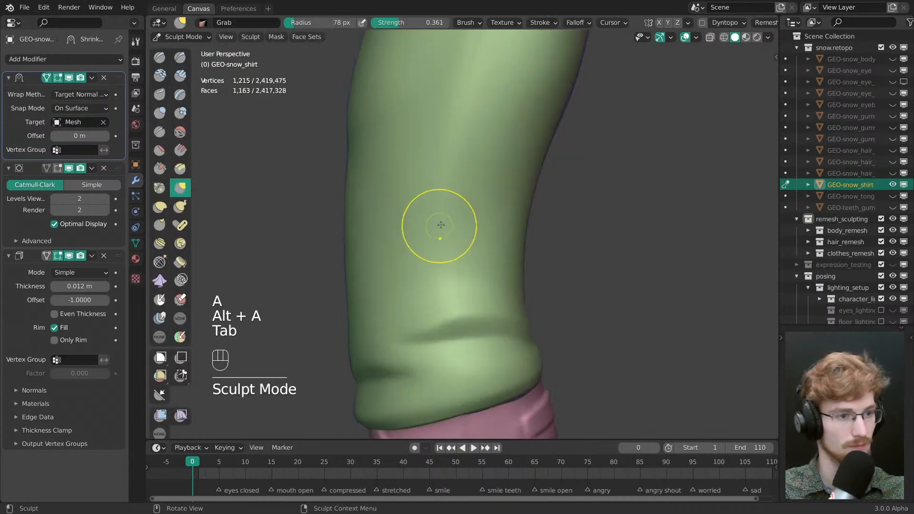
key(f)
click(440, 208)
key(shift+z)
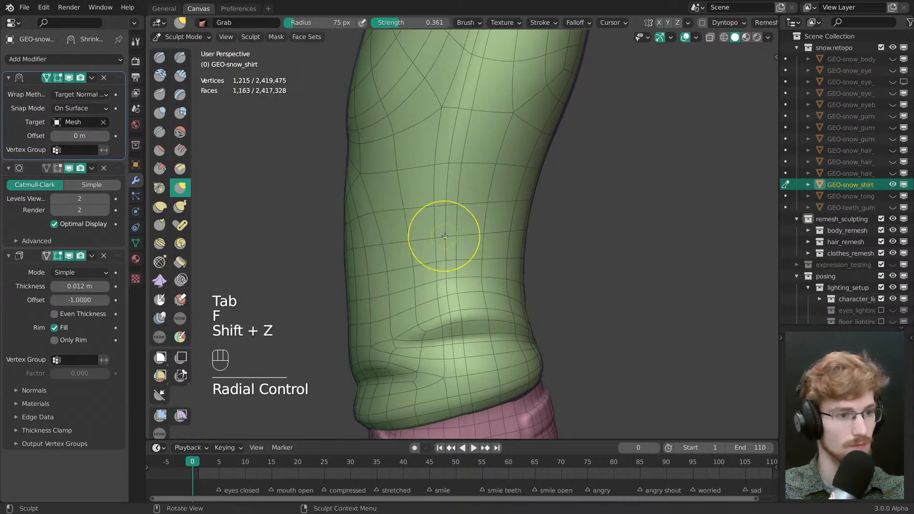
- Leave Sculpt Mode, hide the wireframe overlay and save the file
key(Tab)
key(Tab)
key(shift+z)
mouse_move(471, 244)
ctrl+middle_down()
mouse_move(476, 210)
mouse_move(507, 236)
ctrl+middle_up()
key(ctrl+s)
key(alt+a)
shift+middle_drag(507, 236, 487, 264)
- Select the joined shirt with the wireframe shown, duplicate its Shrinkwrap modifier and apply one of the two copies
right_click(498, 272)
key(shift+z)
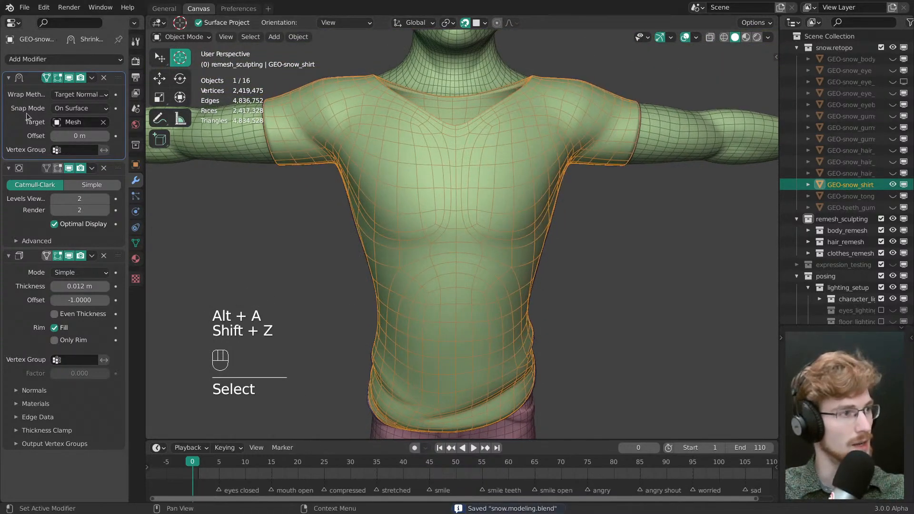
click(27, 119)
key(ctrl+d)
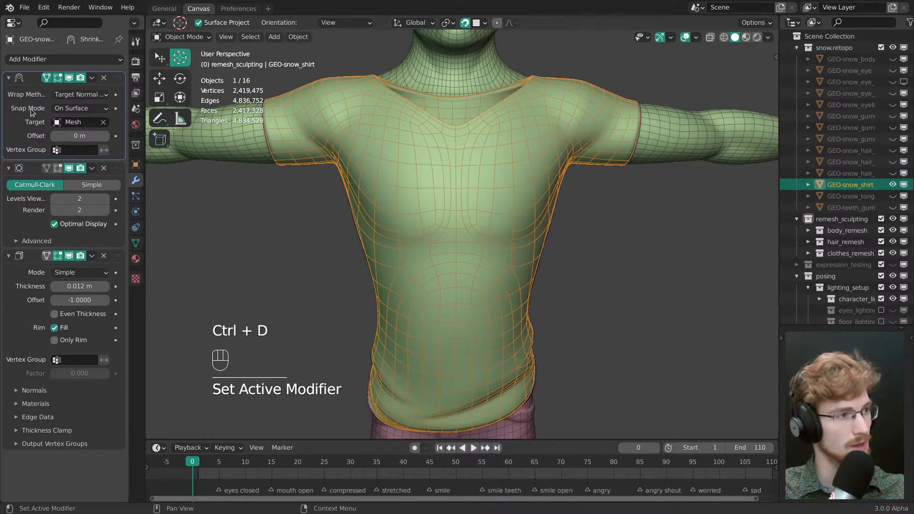
key(shift+d)
click(33, 112)
key(ctrl+a)
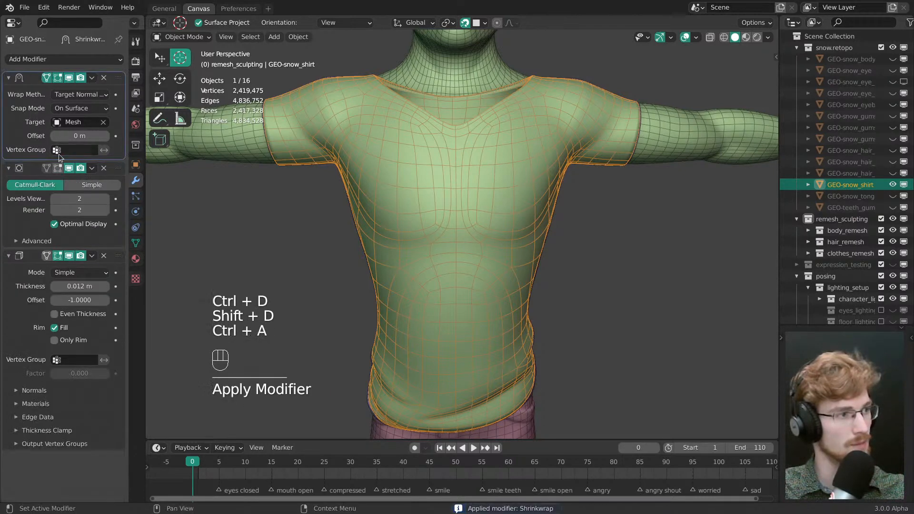
- Disable the shirt's Subdivision and Solidify modifiers in the viewport and collapse their settings
click(71, 169)
click(69, 256)
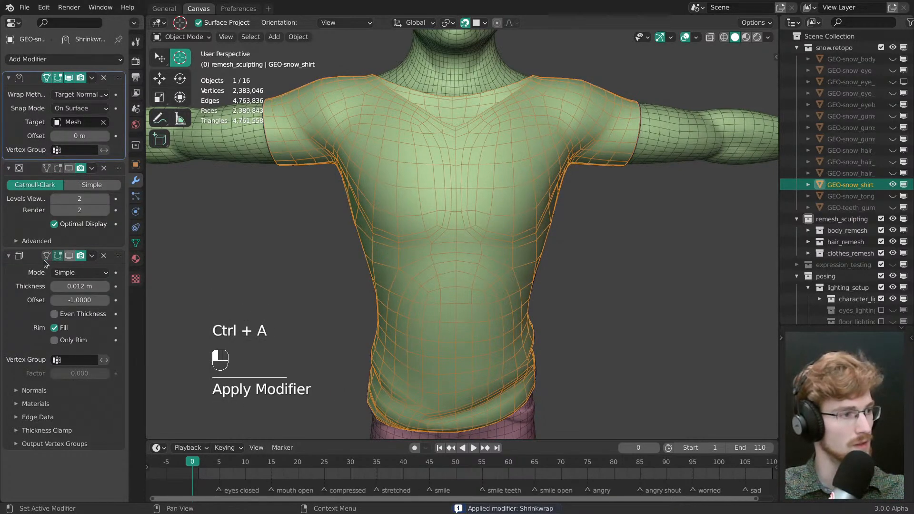
click(31, 256)
click(32, 168)
- Add a Multiresolution modifier at the start of the shirt's modifier stack and subdivide it to level 3
click(57, 60)
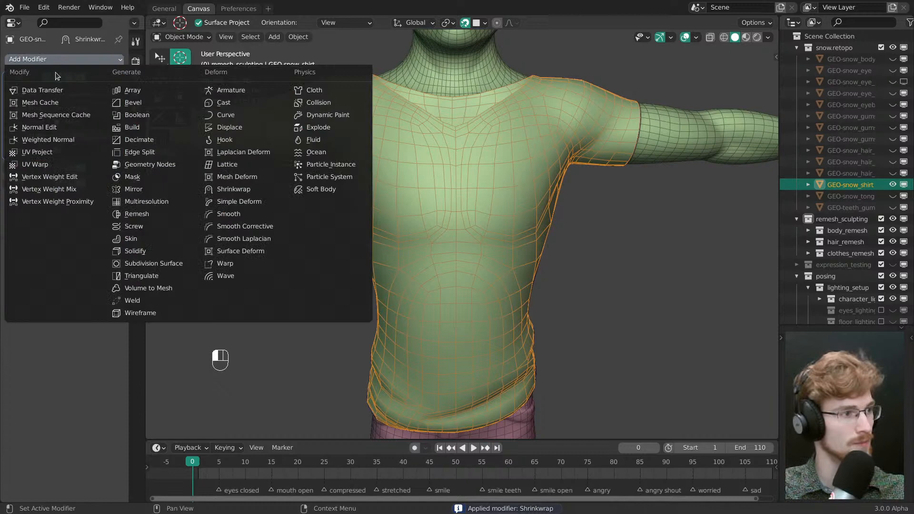
click(138, 201)
drag(118, 161, 119, 77)
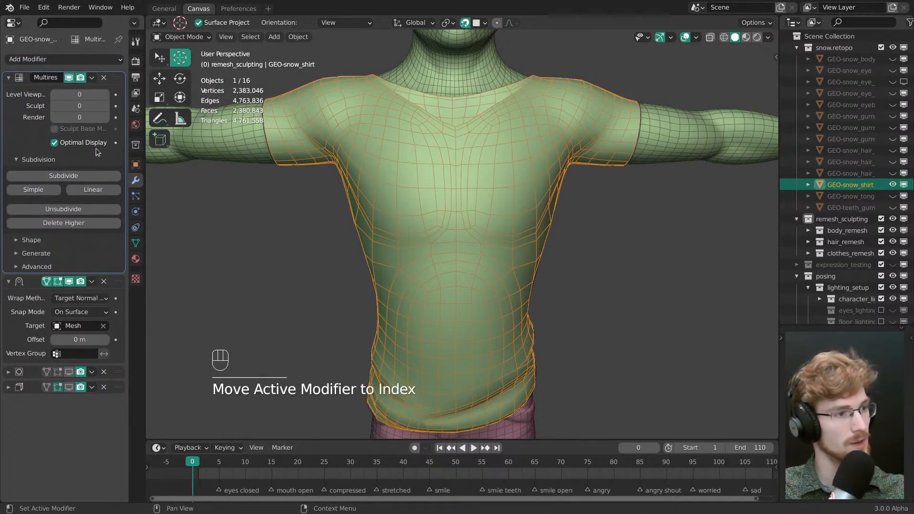
click(74, 177)
click(74, 176)
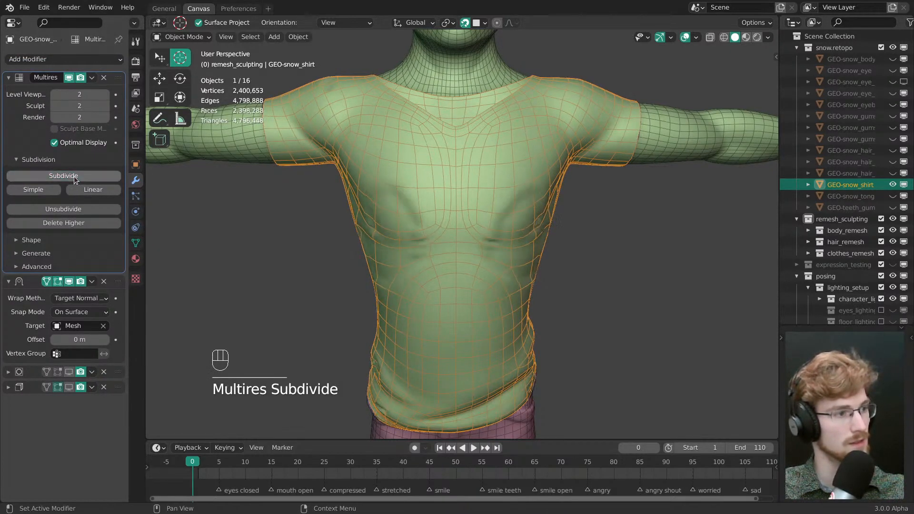
click(81, 179)
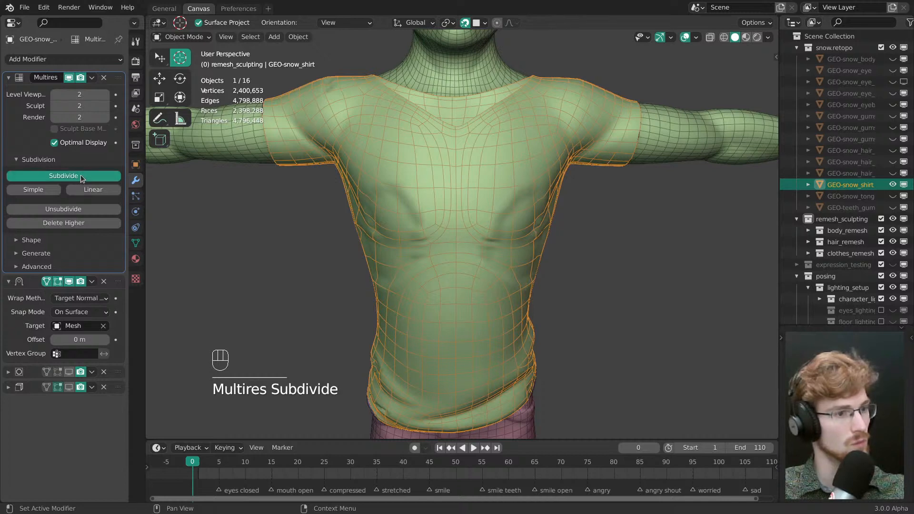
scroll(496, 228, up, 2)
key(alt+a)
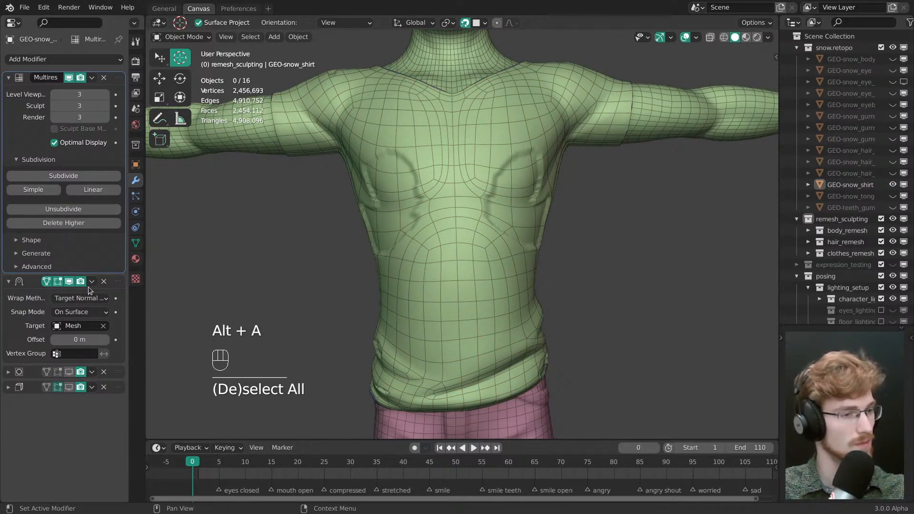
- Set the Shrinkwrap snap mode to Above Surface, try an offset of 0.012 m and return the offset to 0 m
scroll(474, 219, up, 1)
shift+middle_drag(473, 218, 487, 200)
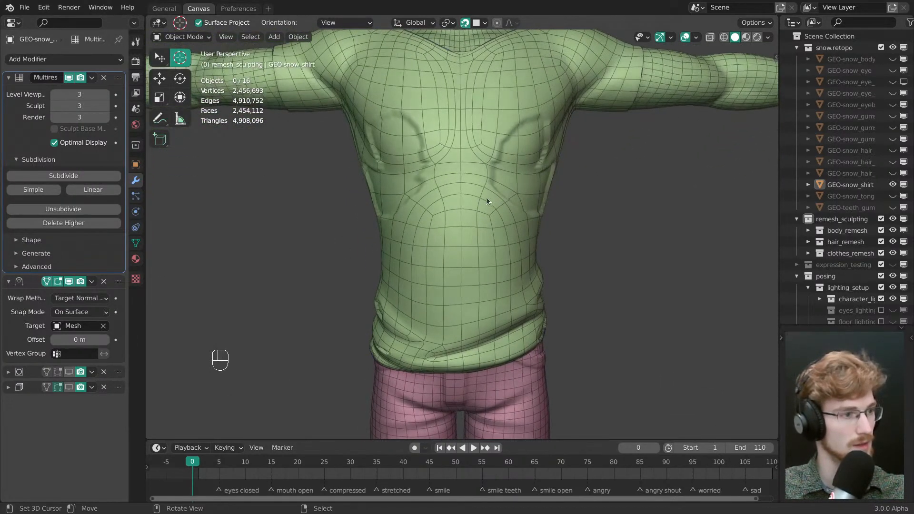
click(74, 317)
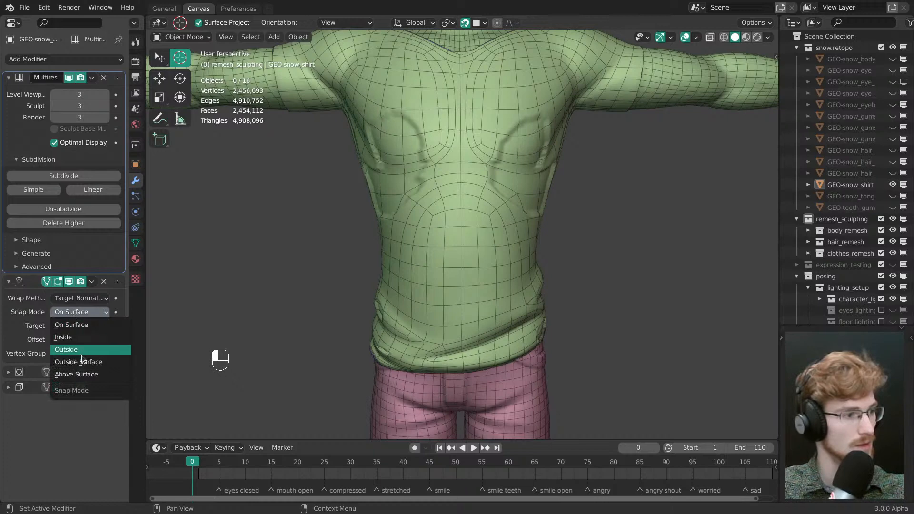
click(88, 374)
shift+drag(89, 339, 93, 341)
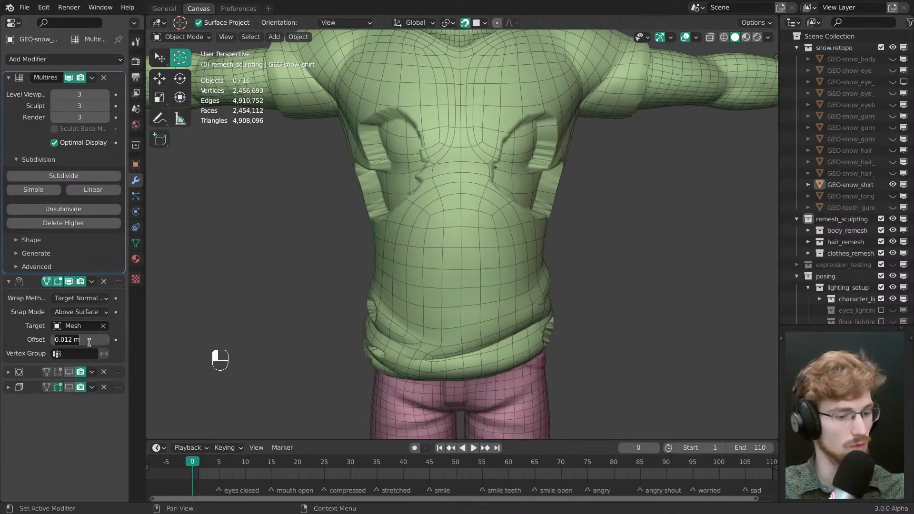
key(Return)
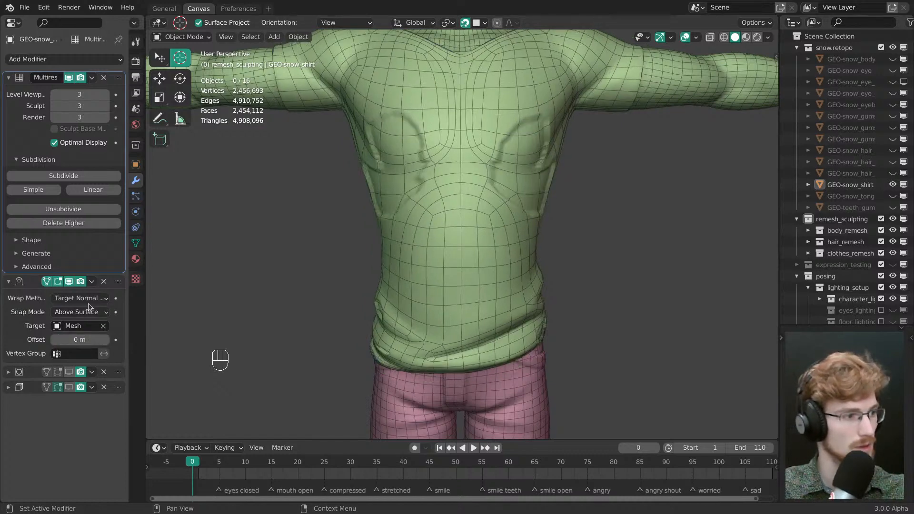
- Disable the Solidify modifier of the Shrinkwrap target Mesh in the viewport and check the shirt surface with and without wireframe
middle_drag(267, 229, 427, 234)
click(461, 166)
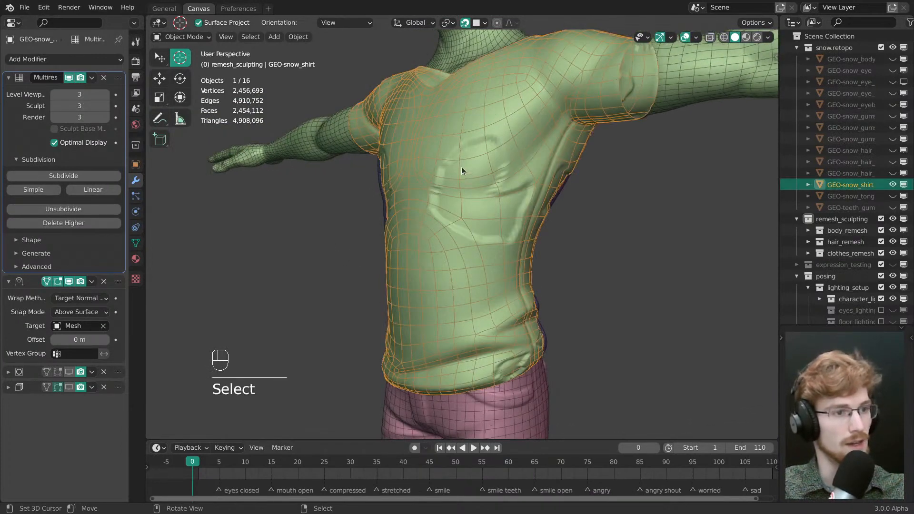
middle_drag(470, 212, 452, 199)
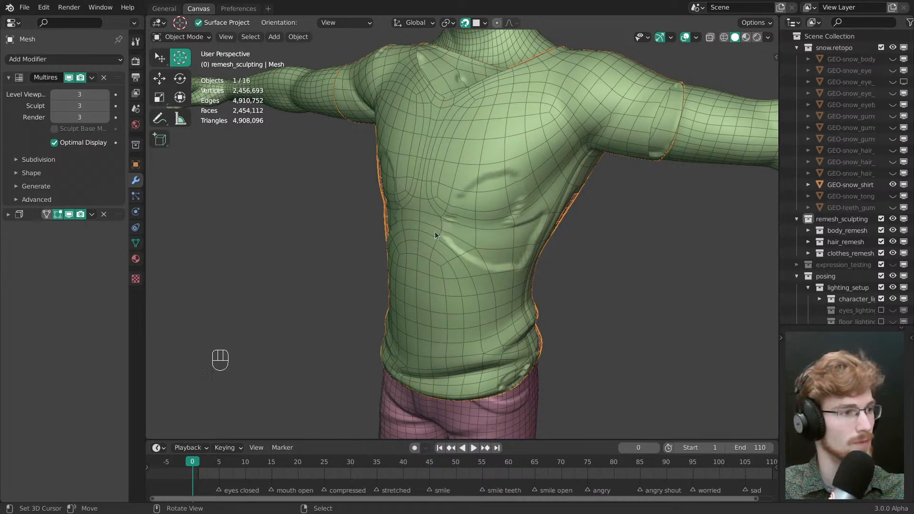
click(70, 214)
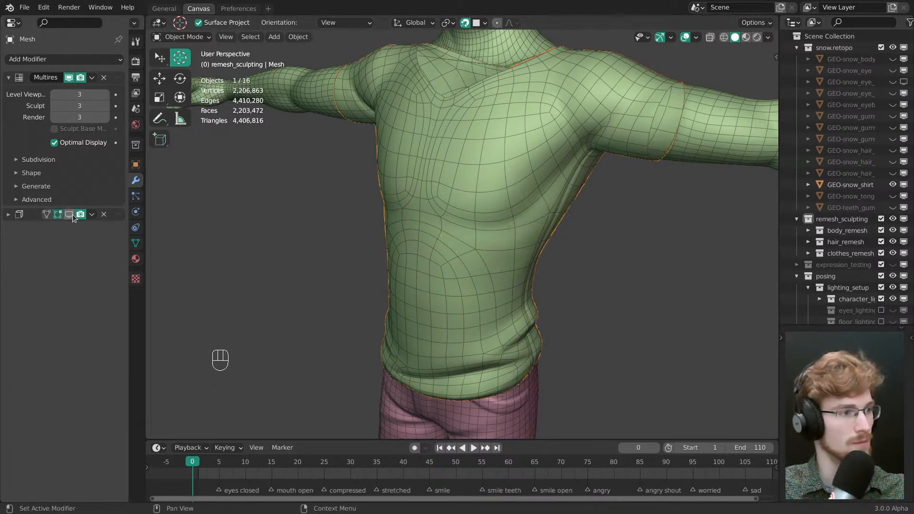
mouse_move(238, 266)
middle_down()
mouse_move(509, 216)
mouse_move(533, 226)
mouse_move(416, 178)
middle_up()
key(alt+a)
key(shift+z)
key(shift+z)
- Apply the shirt's remaining Shrinkwrap modifier and check the projected surface with the wireframe hidden
click(509, 216)
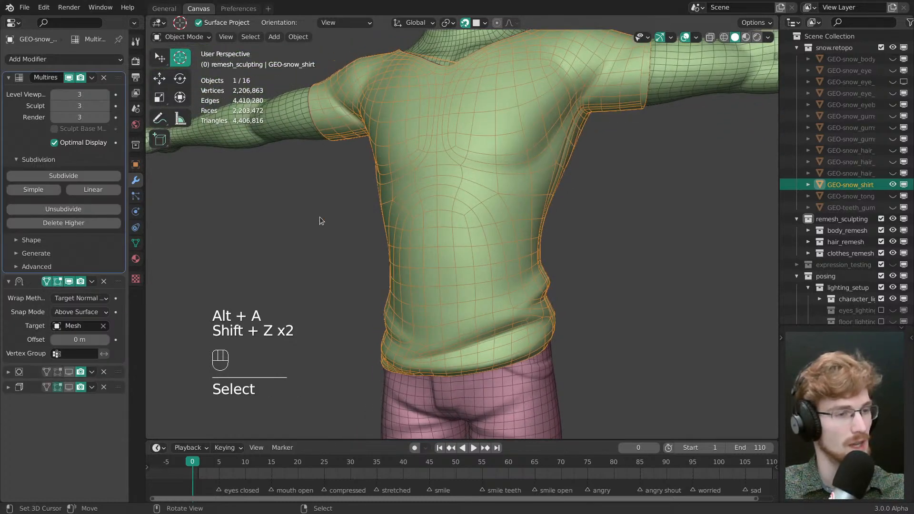
click(170, 212)
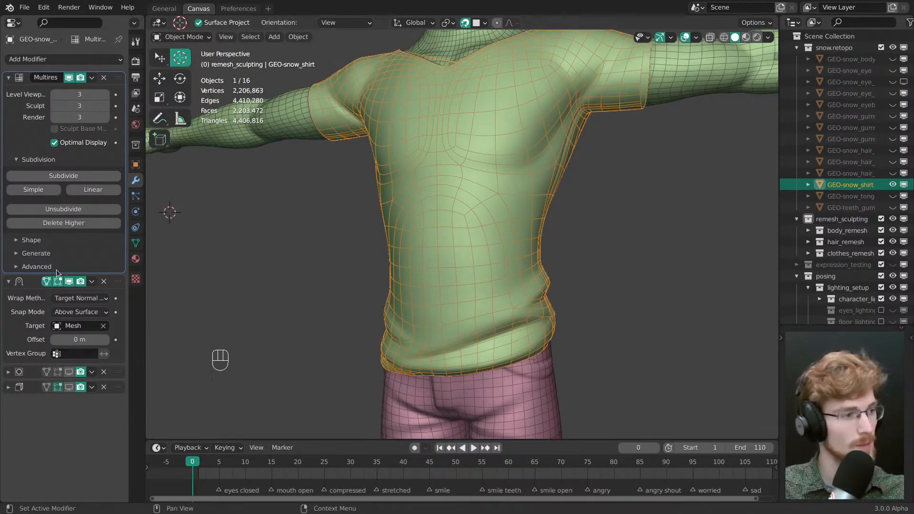
click(30, 294)
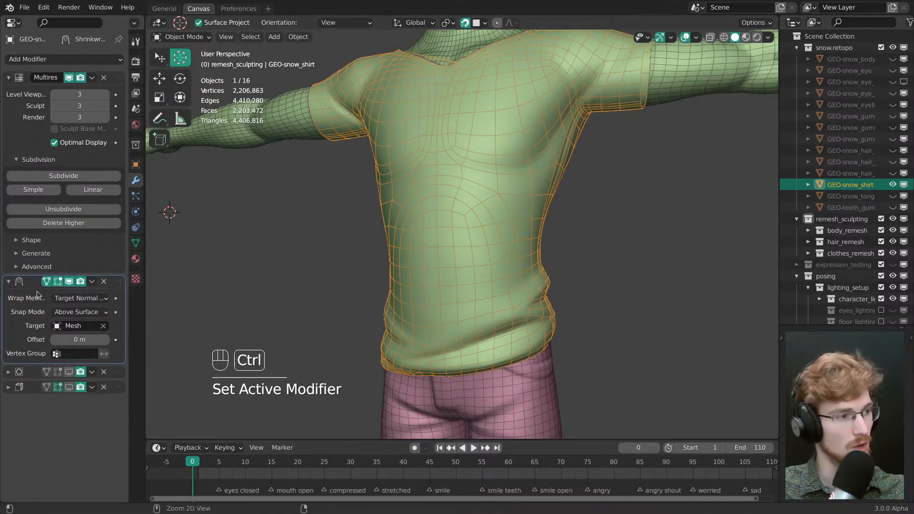
key(ctrl+a)
middle_drag(464, 233, 541, 249)
key(shift+z)
scroll(542, 239, down, 4)
key(alt+a)
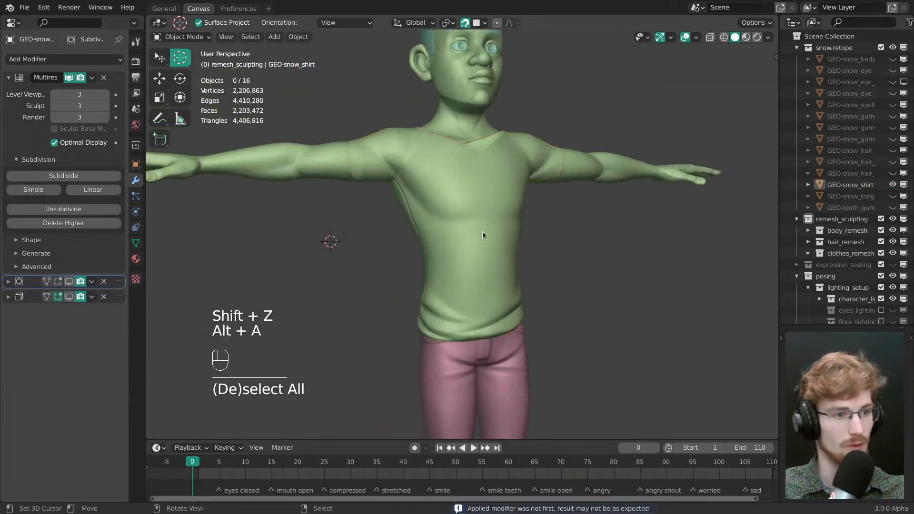
- Show the wireframe overlay again and turn off Optimal Display in the shirt's Multiresolution modifier
click(508, 241)
scroll(508, 241, up, 1)
scroll(427, 248, up, 3)
key(shift+z)
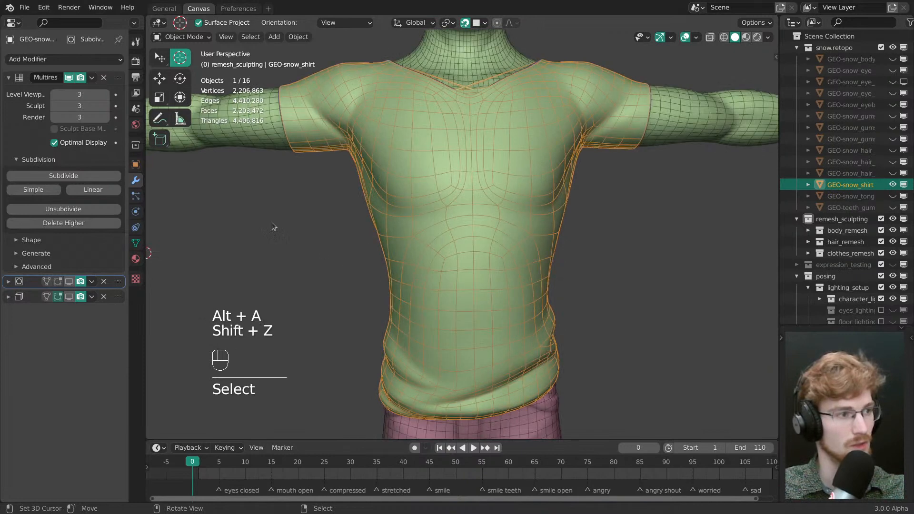
click(68, 145)
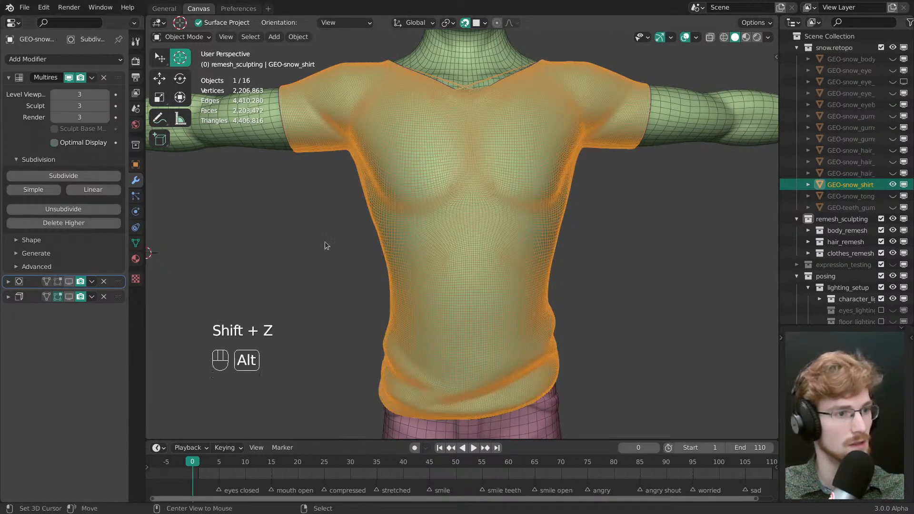
key(alt+a)
- Compare the shirt's Multiresolution viewport levels by lowering to 0, raising them again and lowering to 1
click(55, 94)
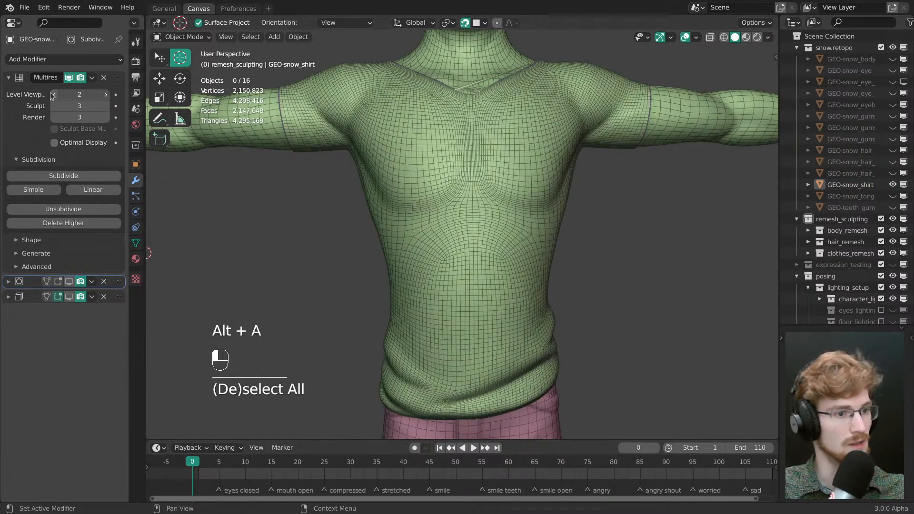
click(54, 95)
click(55, 94)
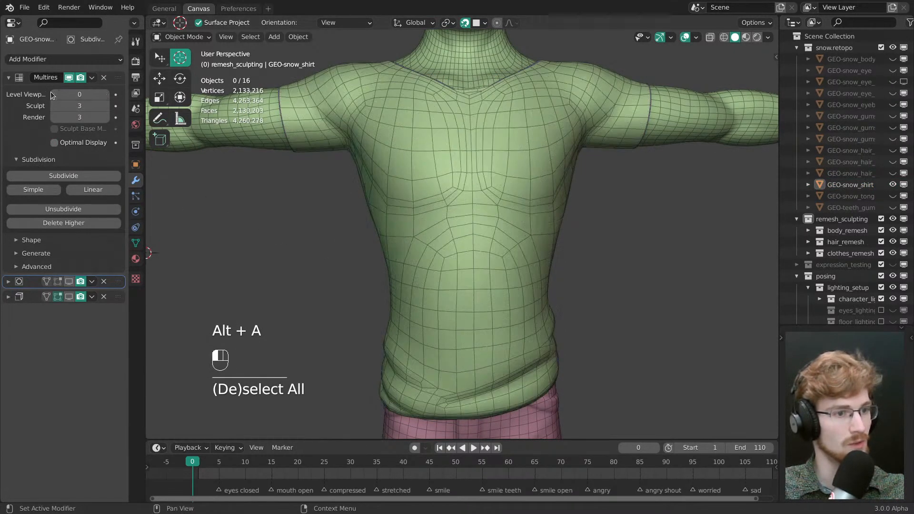
click(103, 95)
click(102, 95)
click(100, 95)
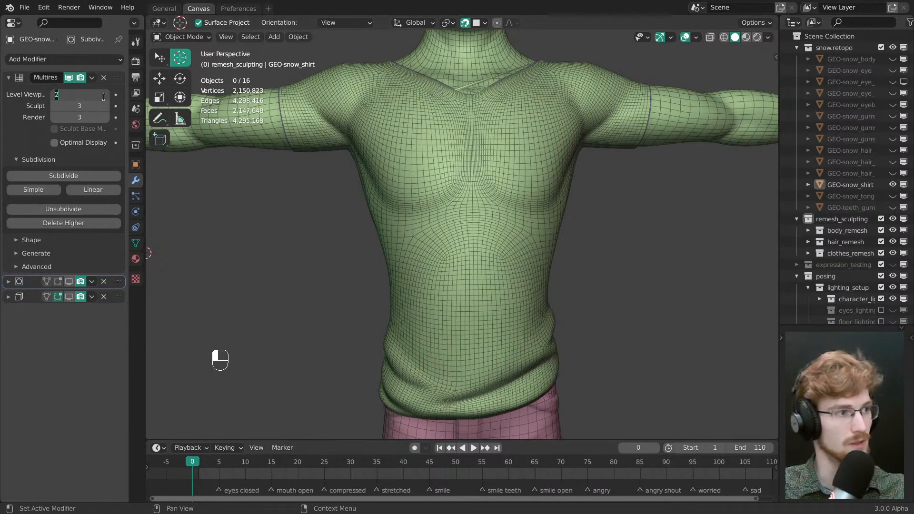
click(110, 91)
click(105, 97)
click(55, 98)
click(54, 97)
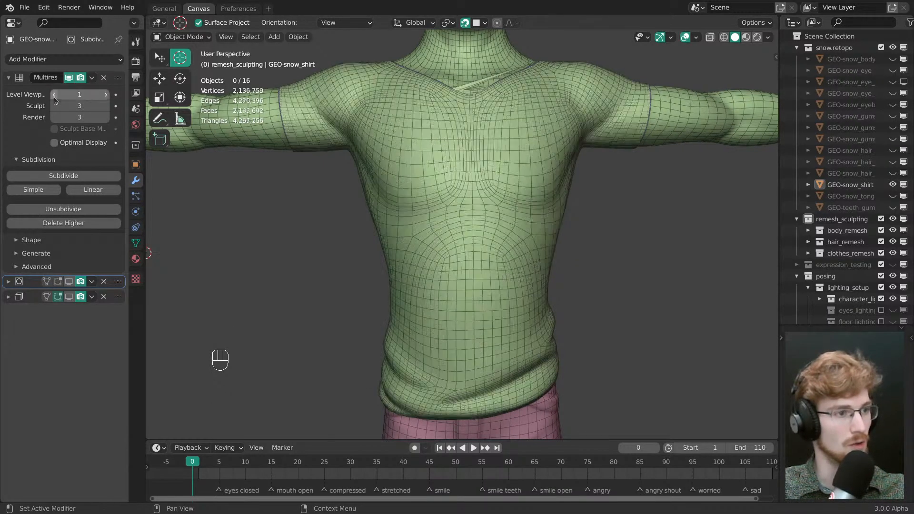
- Lower the shirt's Multiresolution viewport level to 0, run Apply Base and inspect the resulting base mesh
click(54, 97)
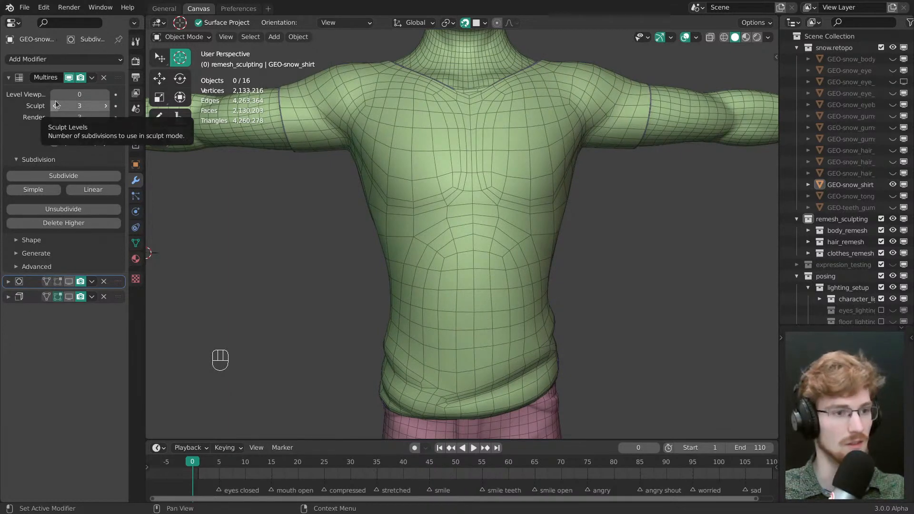
click(62, 241)
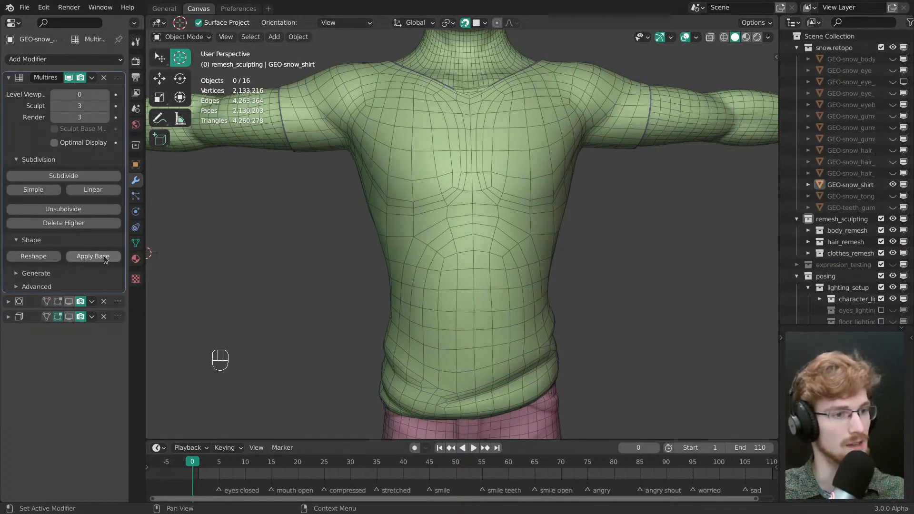
click(93, 256)
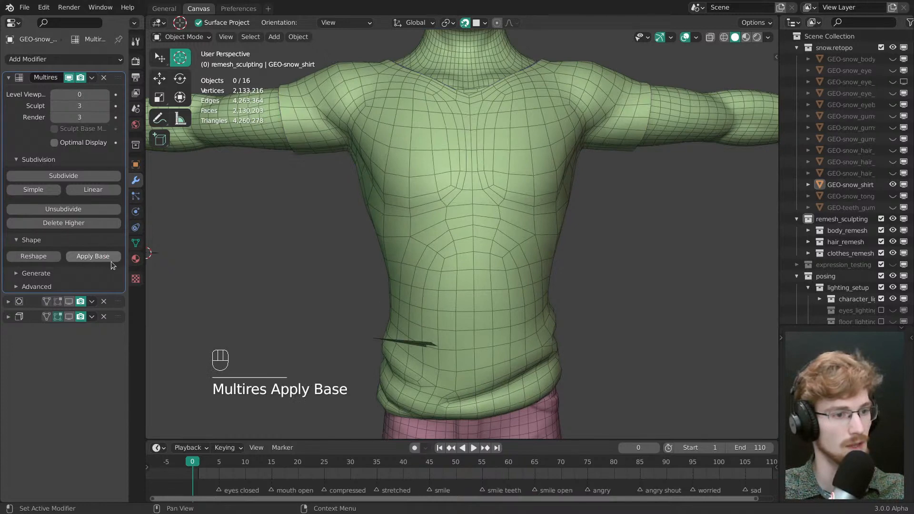
middle_drag(490, 274, 433, 252)
ctrl+middle_drag(433, 252, 494, 245)
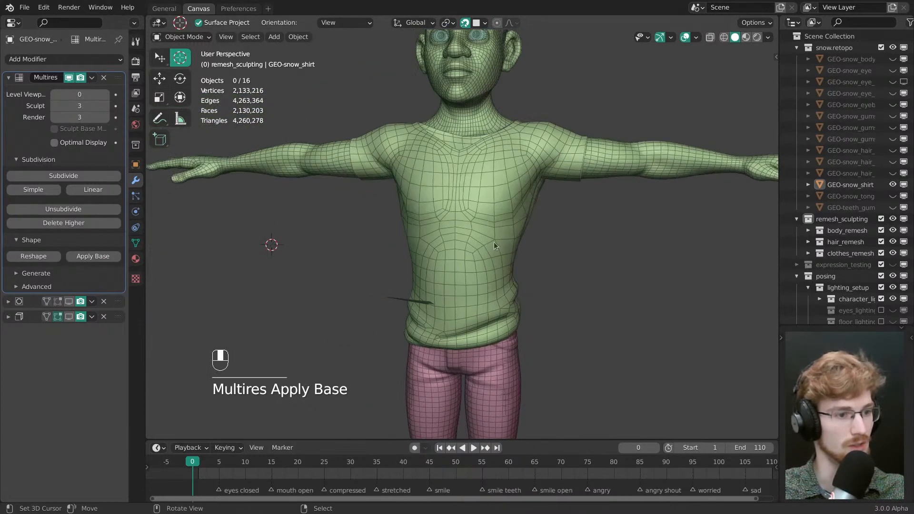
- Move the stray spike vertex at the shirt's waist back toward the rear hem in Edit Mode
shift+click(470, 250)
scroll(429, 254, up, 3)
key(Tab)
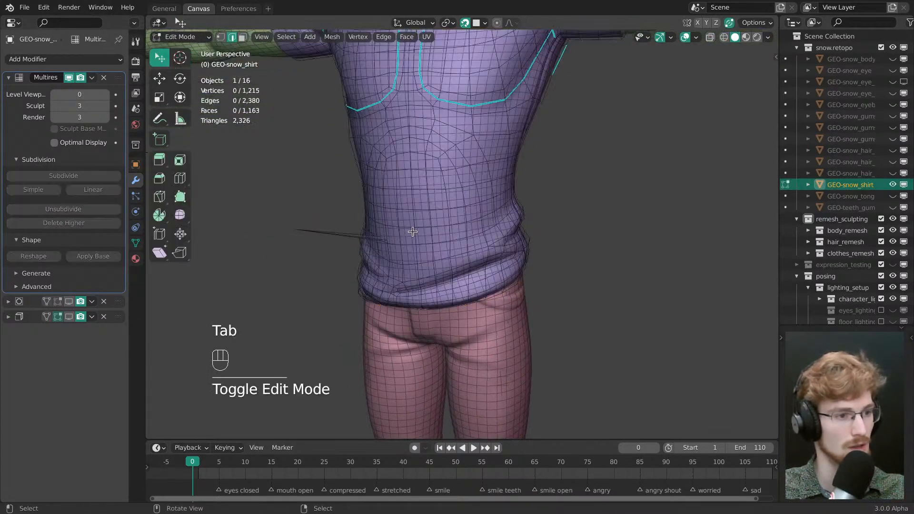
key(1)
click(295, 231)
mouse_move(295, 231)
middle_down()
mouse_move(479, 267)
mouse_move(457, 275)
mouse_move(493, 303)
mouse_move(461, 258)
mouse_move(463, 231)
mouse_move(473, 296)
mouse_move(477, 283)
middle_up()
key(z)
key(z)
click(549, 273)
mouse_move(549, 274)
middle_down()
mouse_move(559, 288)
mouse_move(534, 252)
middle_up()
key(g)
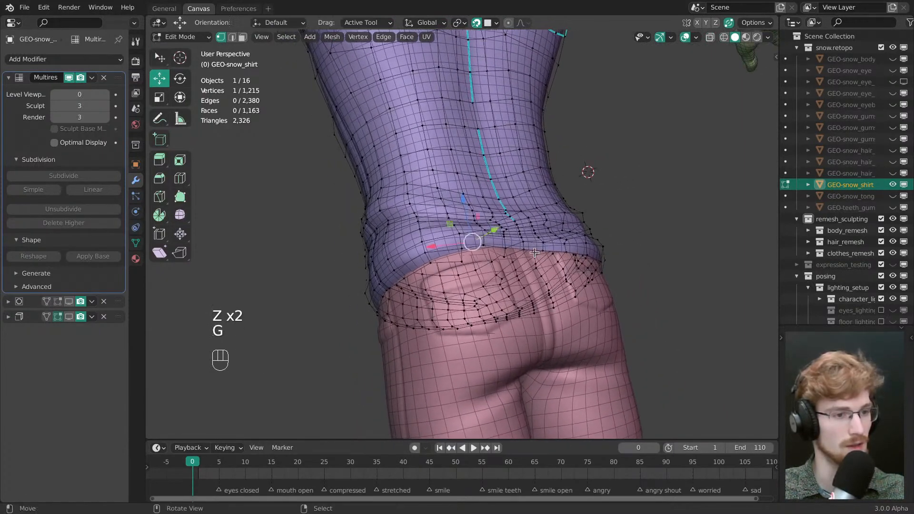
click(529, 270)
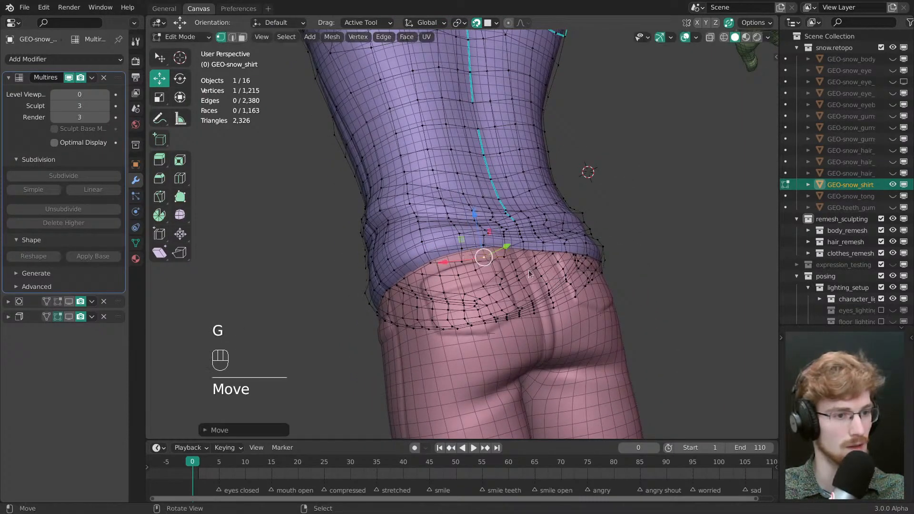
- Return to Object Mode, deselect everything and raise the shirt's Multiresolution viewport level to 2 to check the hem
key(Tab)
scroll(494, 257, down, 4)
key(alt+a)
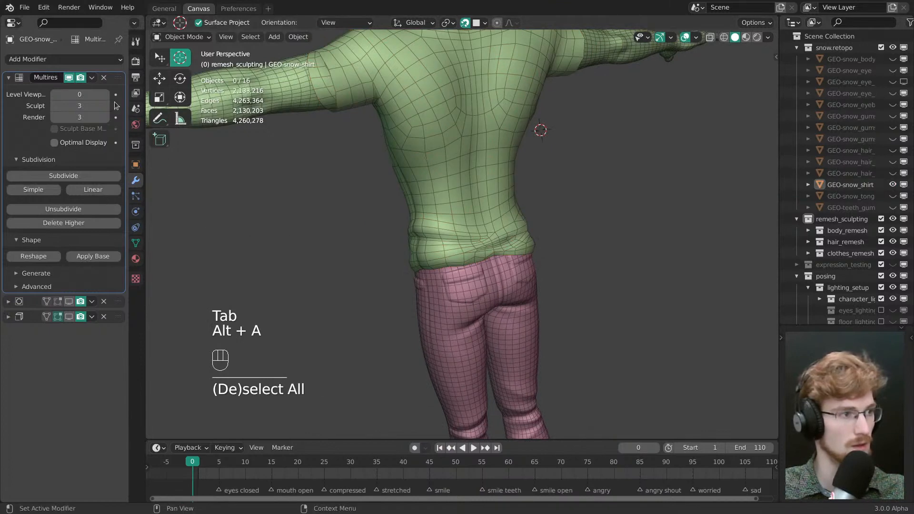
click(106, 96)
click(106, 95)
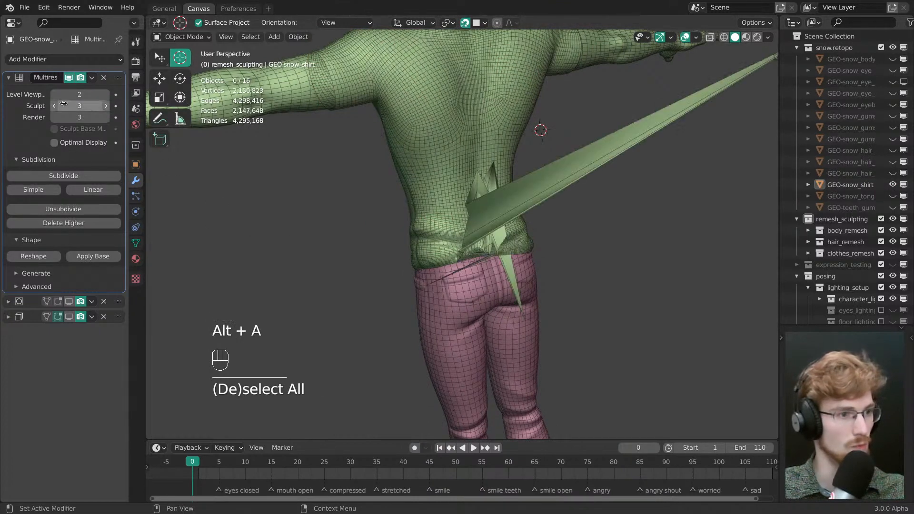
- Undo the level changes, the vertex move and the Multires Apply Base on the shirt
key(ctrl+z)
key(ctrl+z)
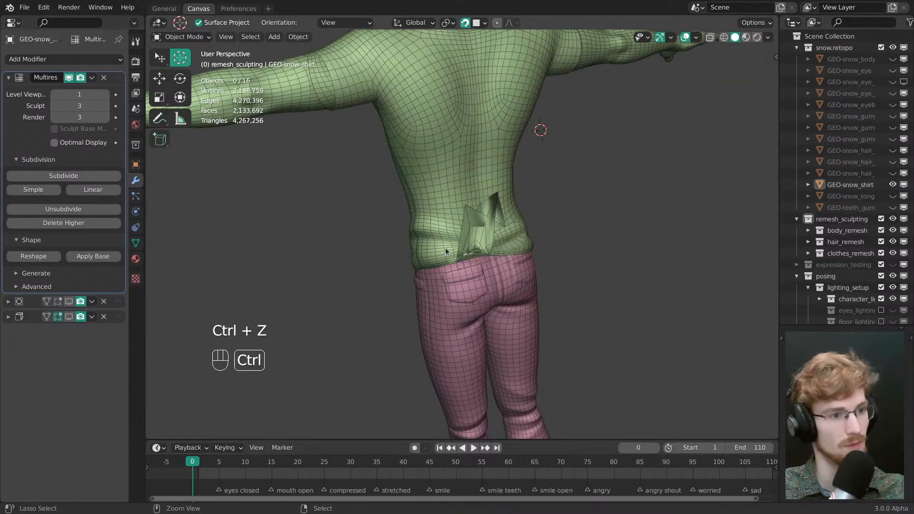
key(ctrl+z)
key(ctrl+z)
key(ctrl+z)
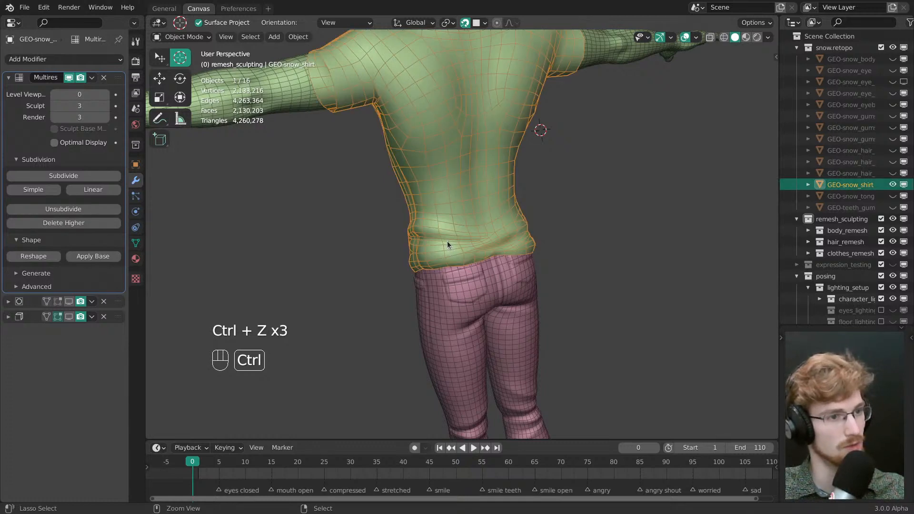
key(ctrl+z)
key(ctrl+z)
key(ctrl+z)
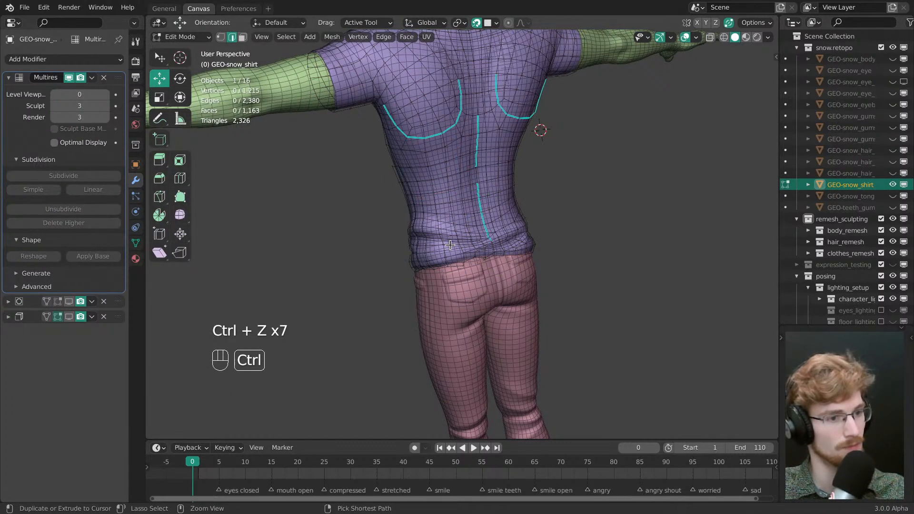
key(ctrl+z)
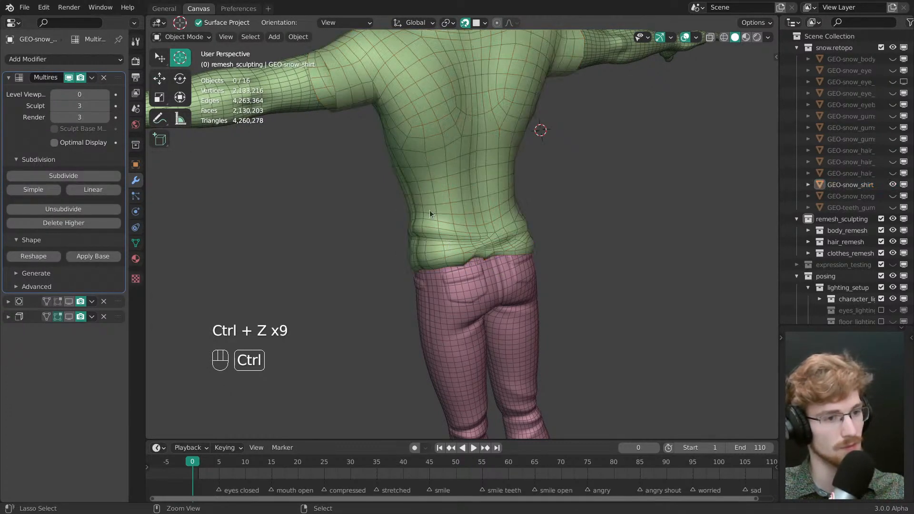
key(ctrl+z)
ctrl+middle_drag(438, 233, 438, 255)
middle_drag(438, 254, 434, 205)
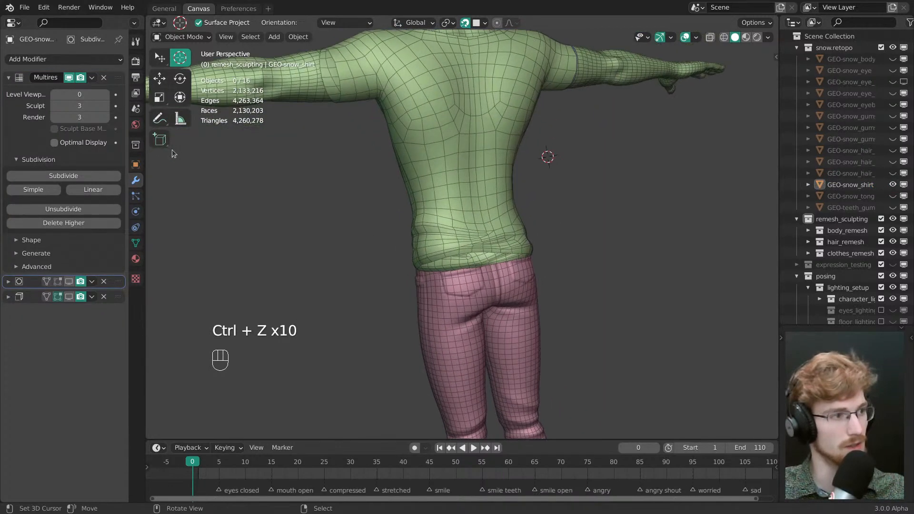
- Raise the shirt's Multiresolution viewport level to 3 and examine the inside of the back hem for stray geometry
click(106, 96)
click(107, 96)
click(106, 96)
scroll(486, 268, up, 2)
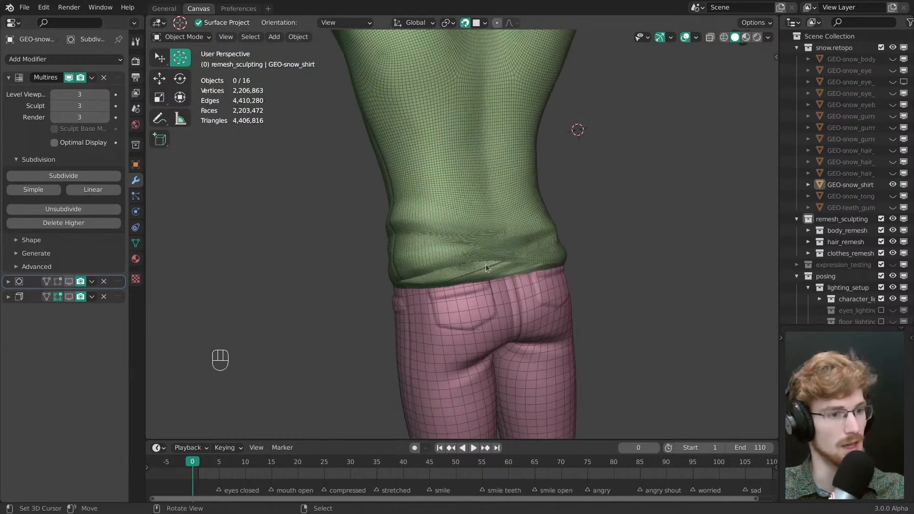
scroll(485, 267, up, 2)
middle_drag(486, 268, 482, 229)
click(480, 227)
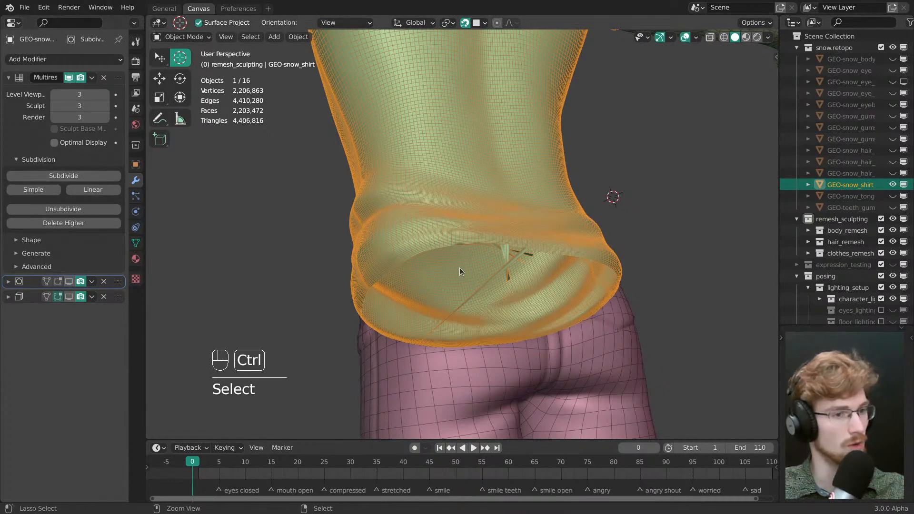
key(ctrl+z)
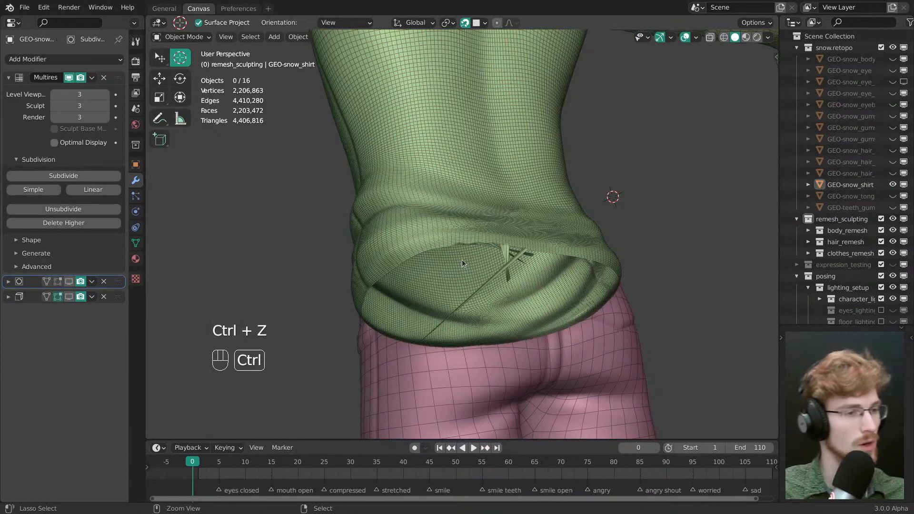
- Revert through the undo history to before the shirt's Shrinkwrap was applied and inspect the inner back hem
key(ctrl+alt+z)
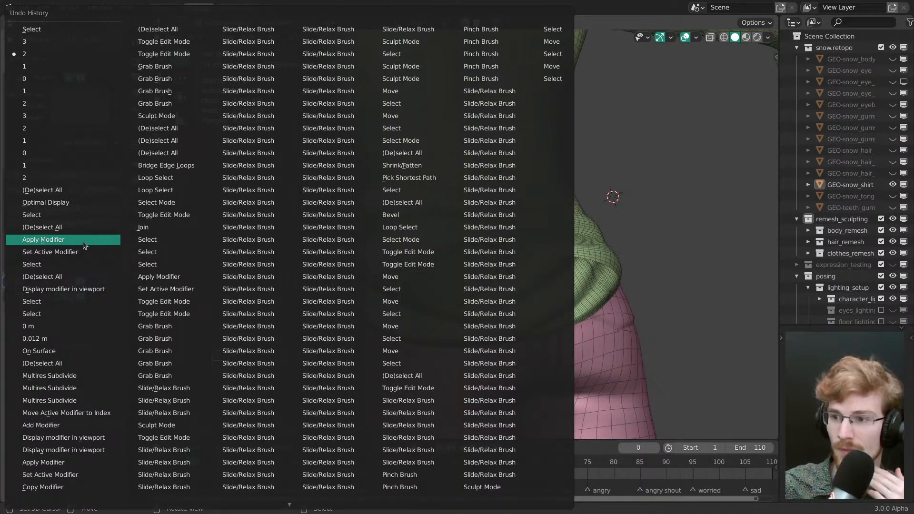
click(83, 242)
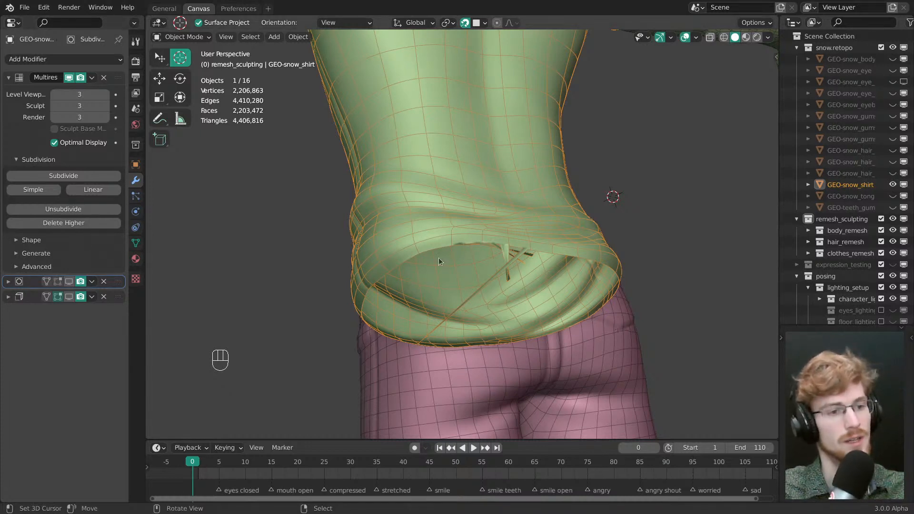
middle_drag(438, 244, 405, 248)
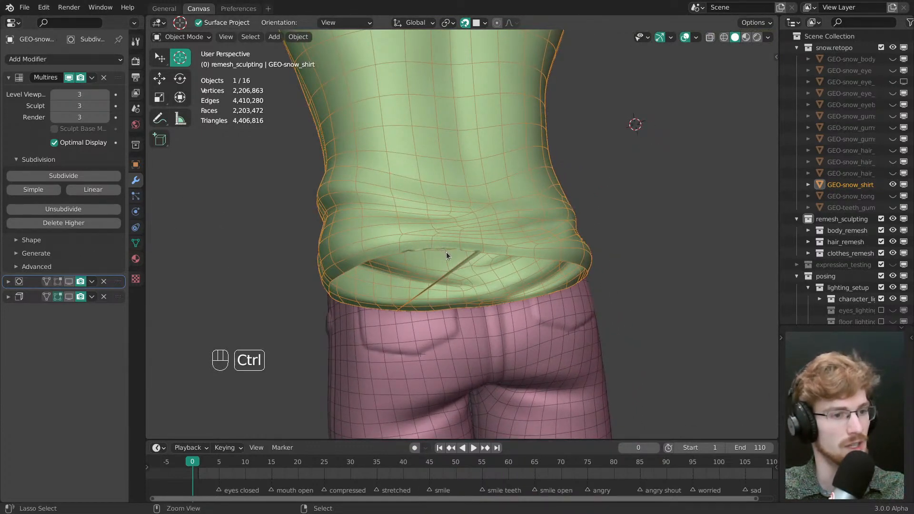
key(ctrl+z)
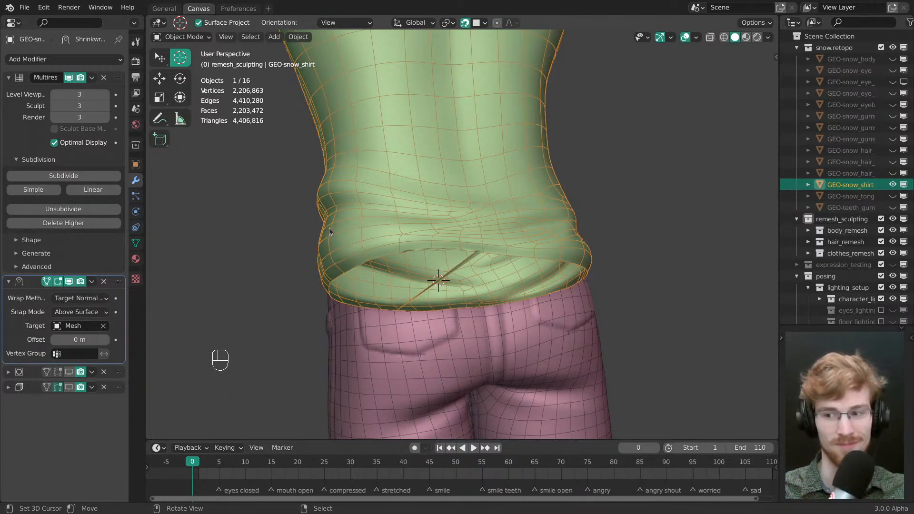
middle_drag(330, 227, 494, 268)
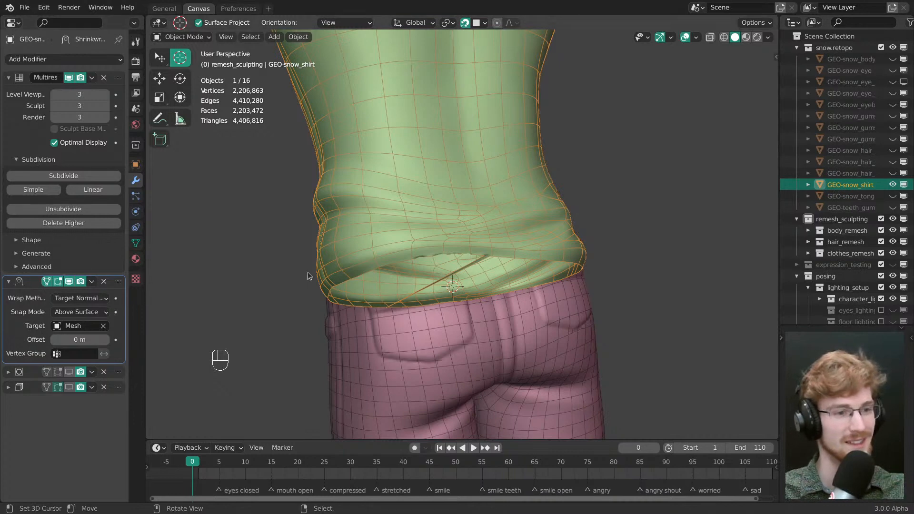
middle_drag(308, 272, 417, 252)
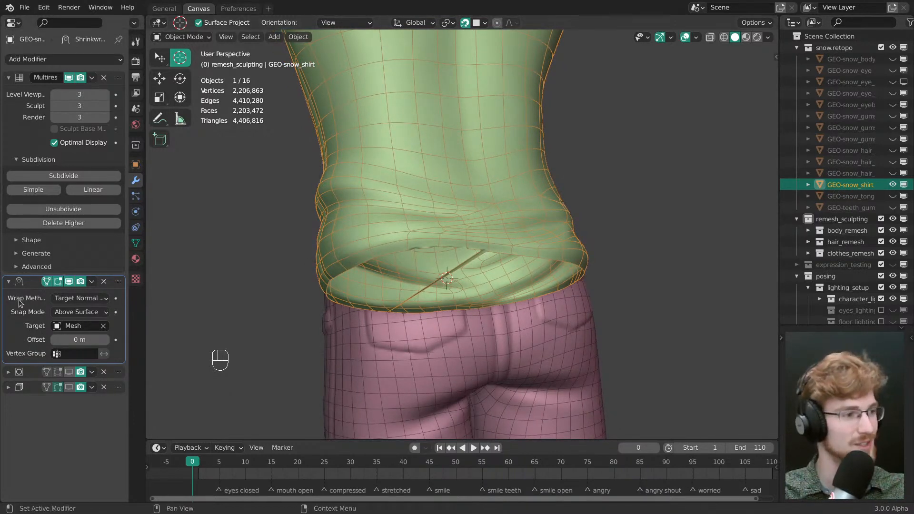
middle_drag(31, 299, 34, 293)
middle_drag(333, 250, 360, 275)
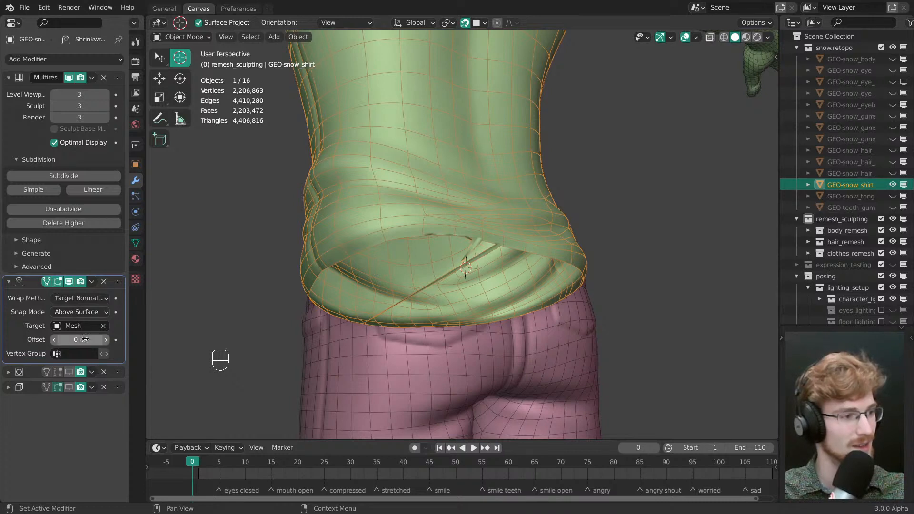
- Set the shirt's Shrinkwrap to Project with Negative enabled, Above Surface snapping and a 0.022 m limit
click(82, 299)
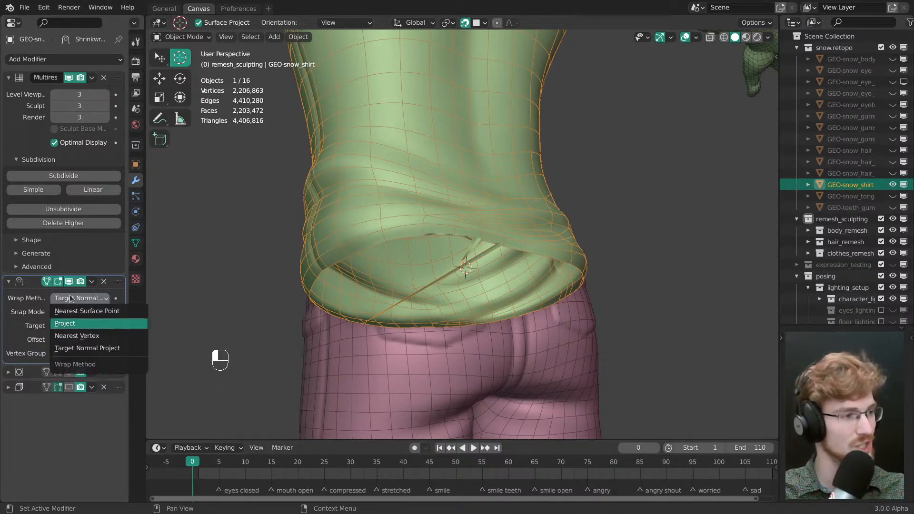
click(85, 322)
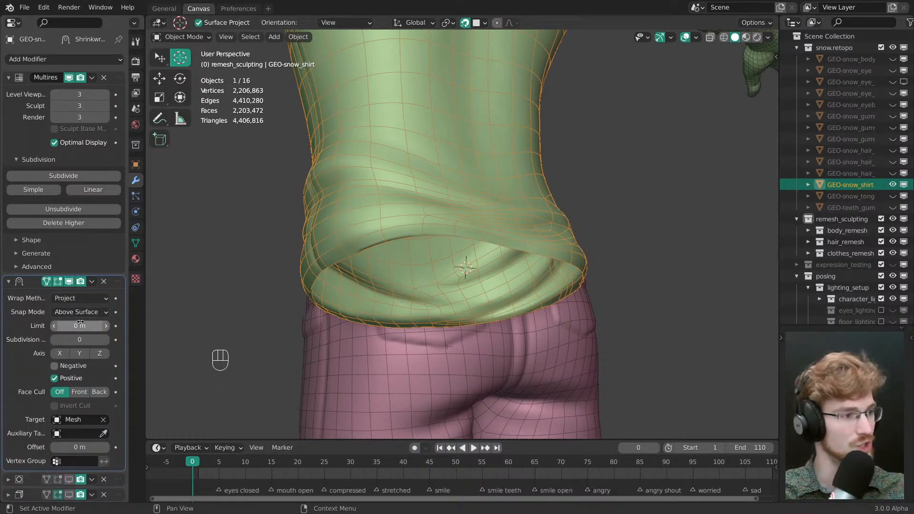
click(68, 367)
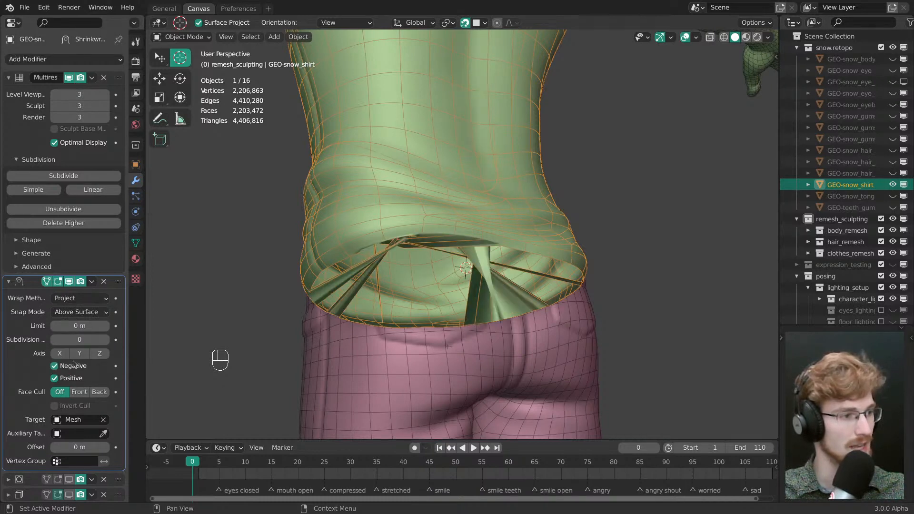
click(79, 314)
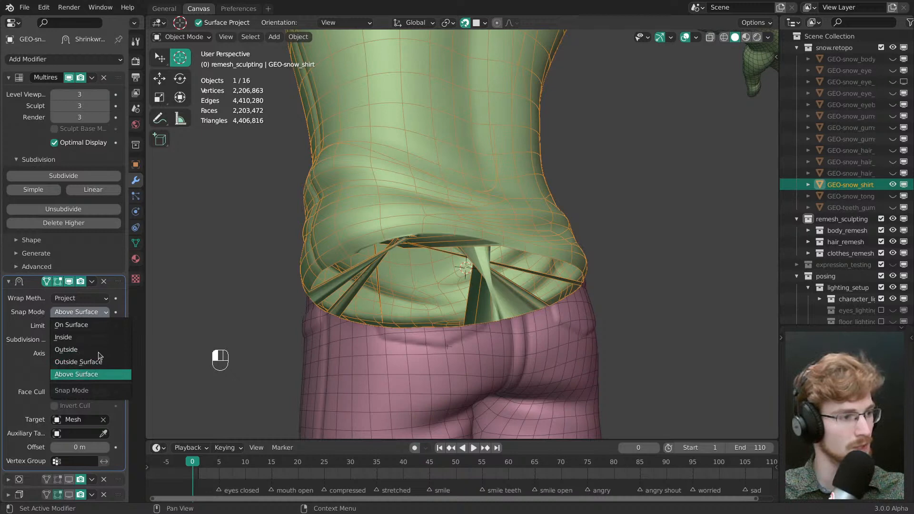
click(97, 373)
shift+drag(86, 327, 93, 327)
middle_drag(330, 280, 393, 266)
key(alt+a)
- Apply the shirt's Shrinkwrap modifier and run Apply Base on its Multiresolution modifier
click(34, 315)
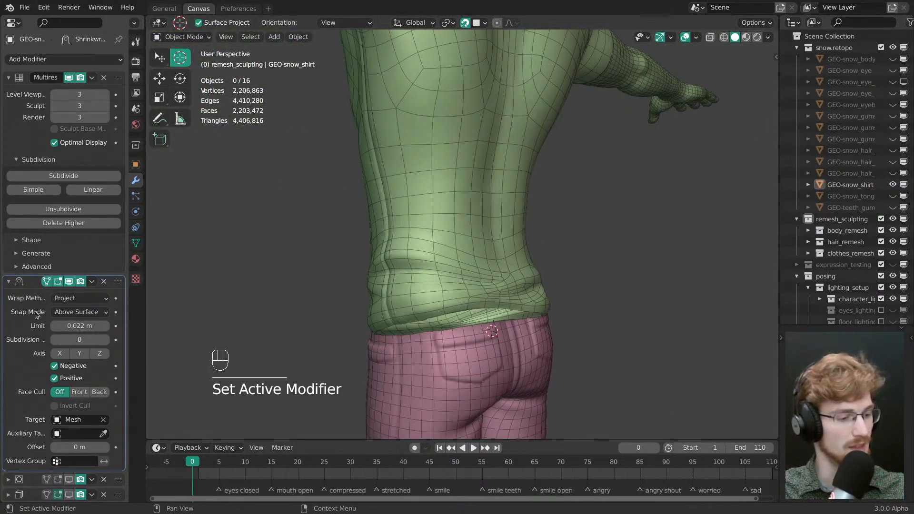
key(ctrl+a)
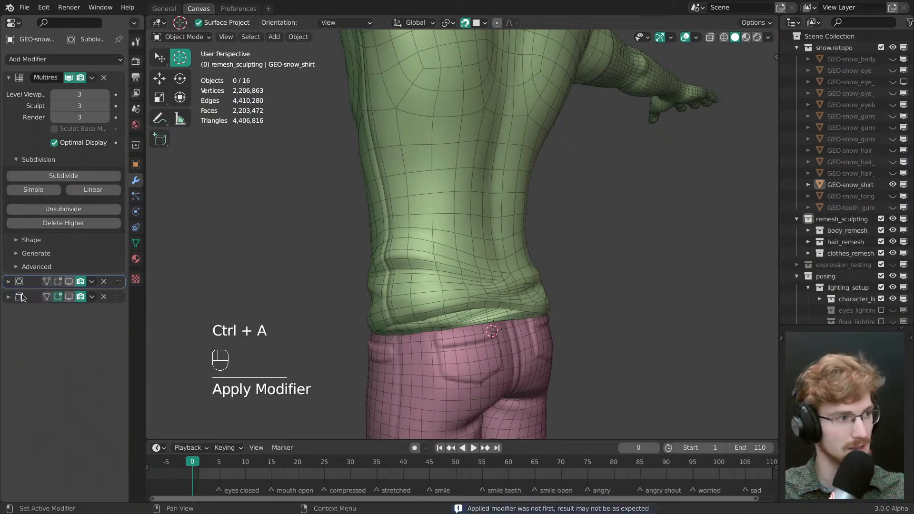
click(67, 159)
click(61, 163)
click(65, 241)
click(49, 162)
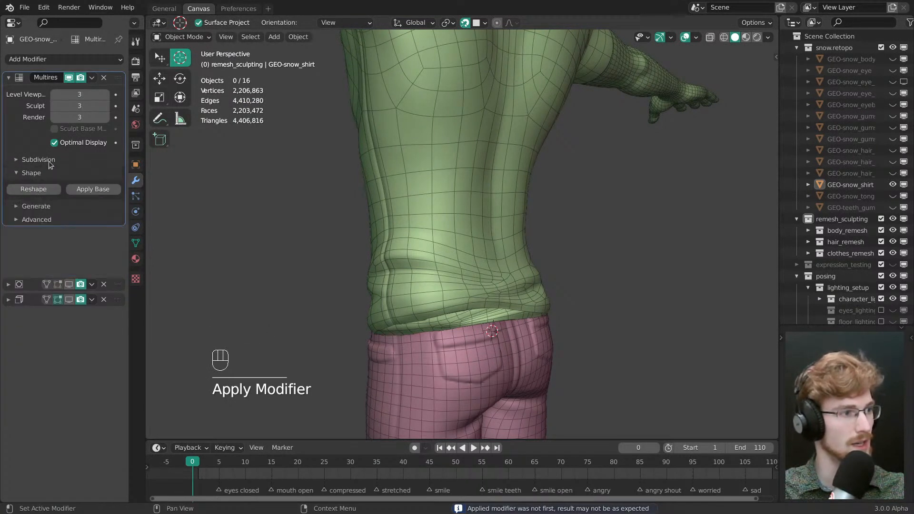
click(94, 189)
- Set the shirt's Multiresolution viewport level to 0 and check the base mesh from the front with nothing selected
middle_drag(376, 267, 562, 253)
right_click(433, 259)
scroll(476, 214, down, 2)
drag(85, 96, 54, 116)
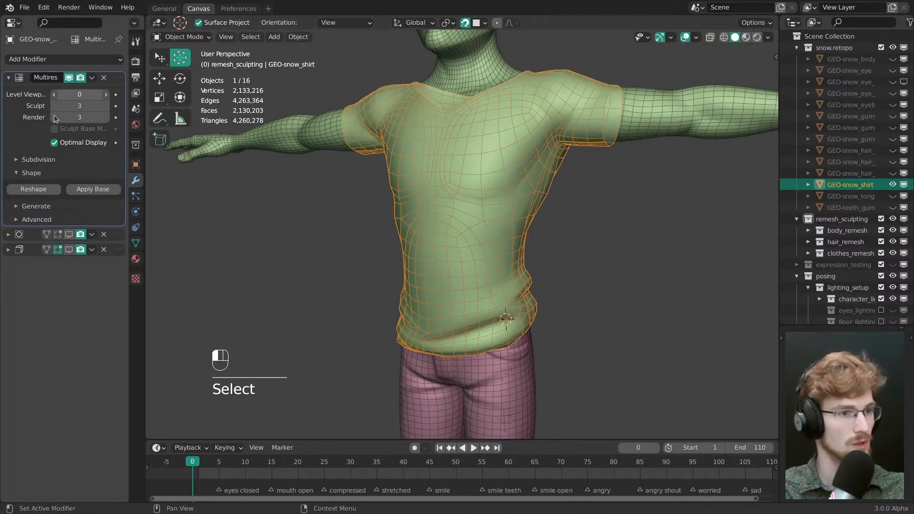
middle_drag(381, 224, 447, 226)
key(alt+a)
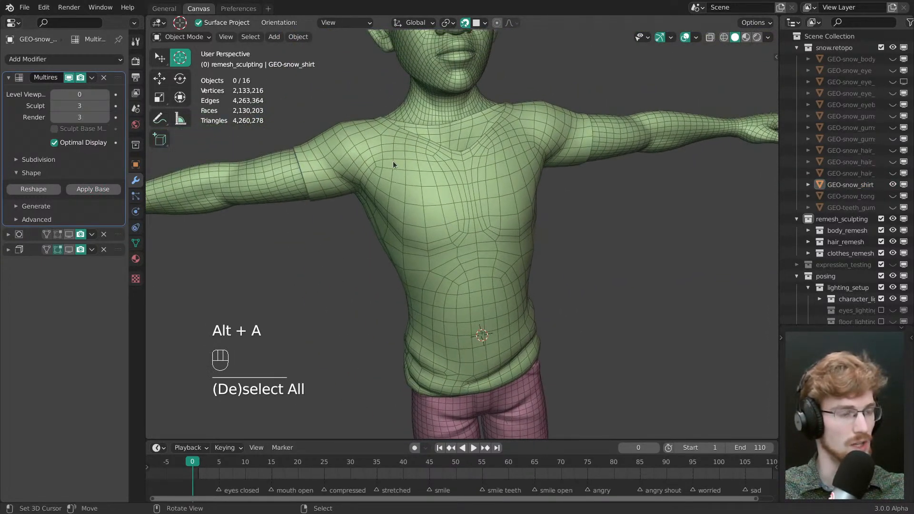
- Collapse the Multiresolution settings, disable that modifier in the viewport and display the Subdivision modifier instead
middle_drag(393, 161, 379, 164)
drag(91, 95, 54, 105)
click(9, 77)
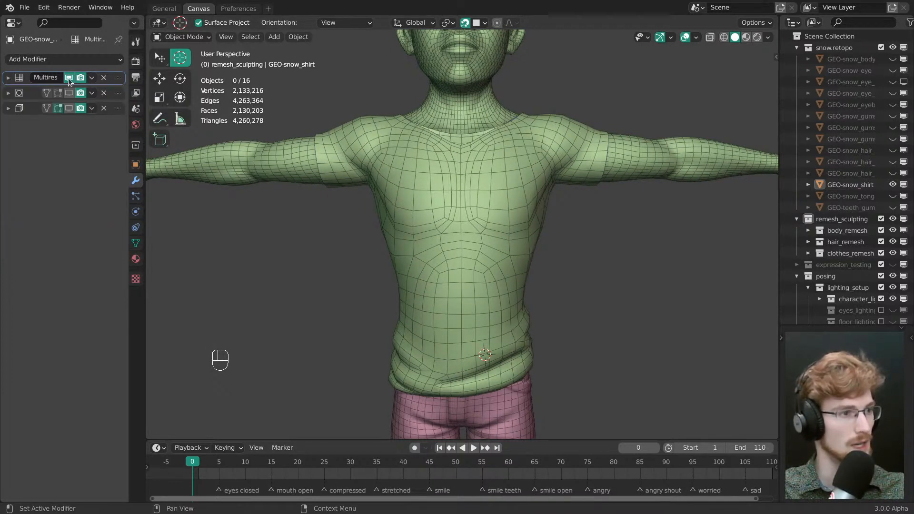
key(alt+a)
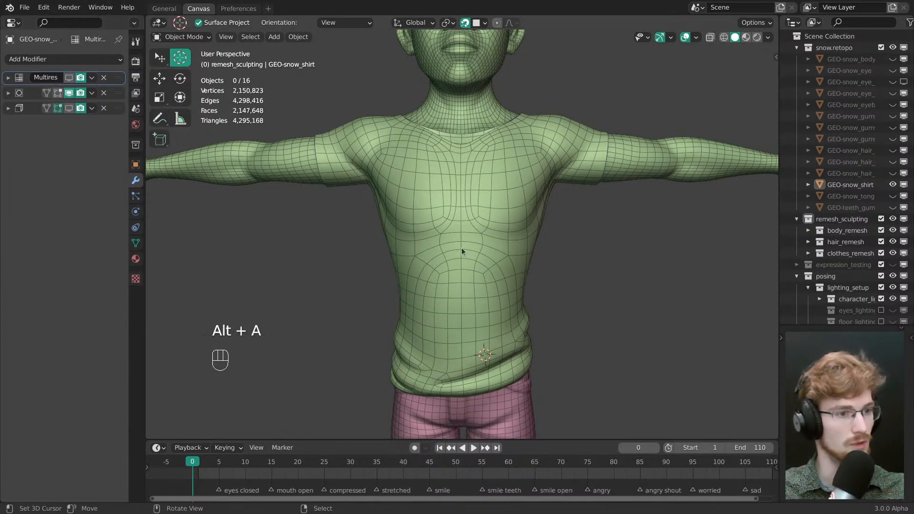
- Hide the wireframe overlay, remove the shirt's Multiresolution modifier and display its Solidify modifier in the viewport
key(shift+z)
middle_drag(496, 247, 567, 262)
click(104, 78)
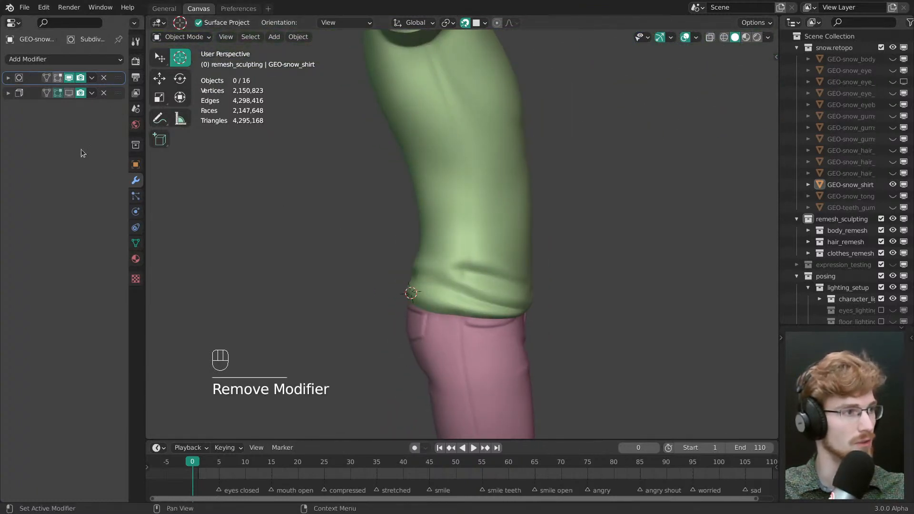
click(69, 93)
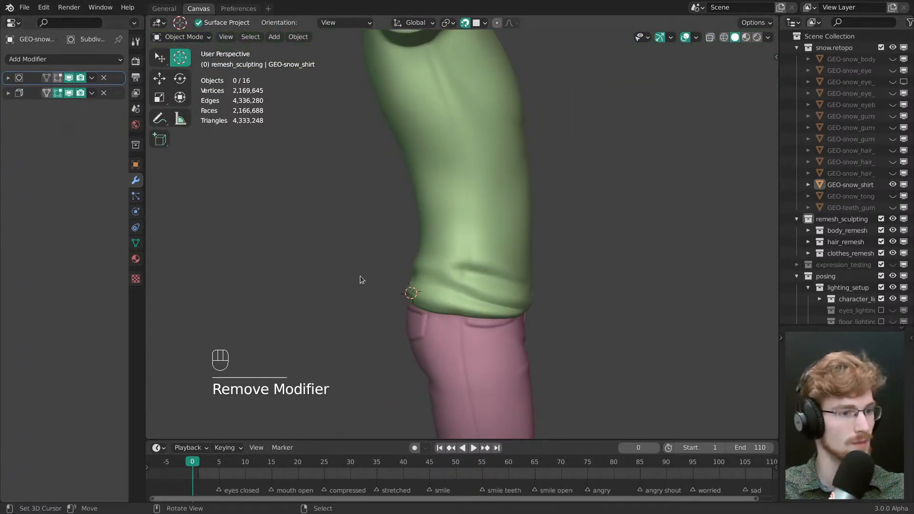
- Reorder the shirt's modifiers so Solidify sits above Subdivision, and view the result from the front with nothing selected
middle_drag(360, 280, 481, 248)
drag(118, 94, 118, 78)
middle_drag(475, 202, 533, 227)
key(alt+a)
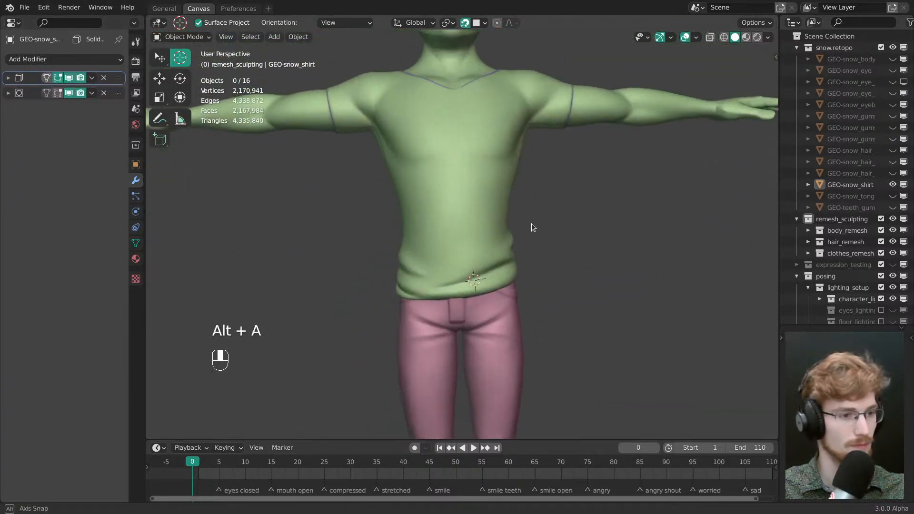
- Examine the shirt's edge flow around the hem folds and side in Edit Mode, then return to Object Mode
scroll(433, 277, up, 3)
key(Tab)
middle_drag(471, 279, 514, 259)
shift+middle_drag(514, 260, 566, 280)
key(w)
alt+click(377, 216)
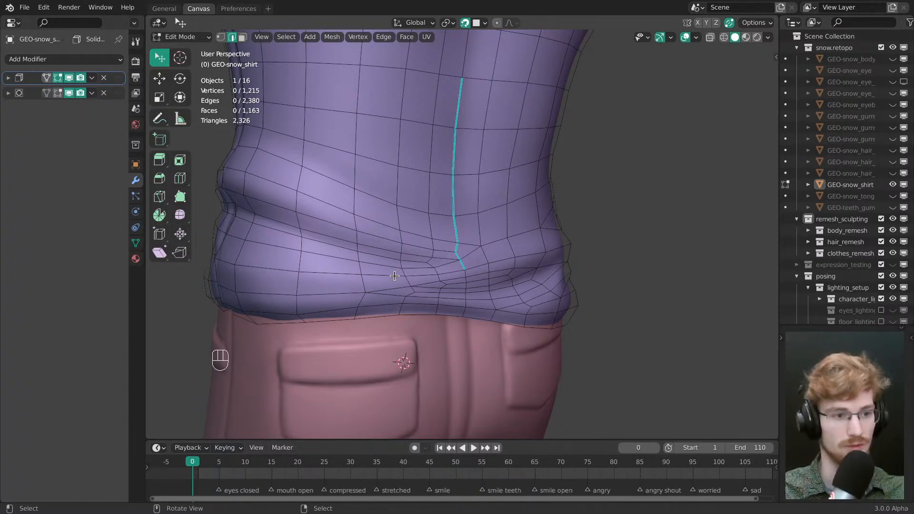
middle_drag(394, 276, 510, 198)
scroll(548, 228, up, 4)
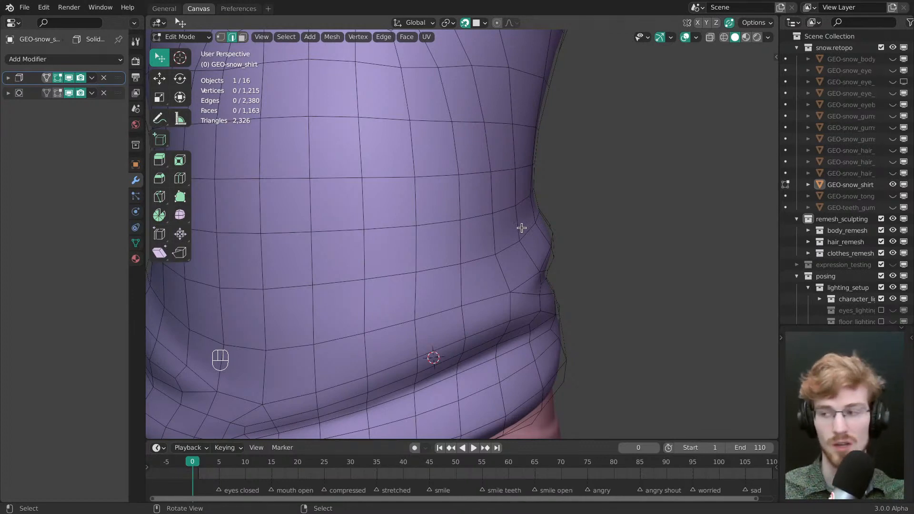
scroll(521, 237, down, 3)
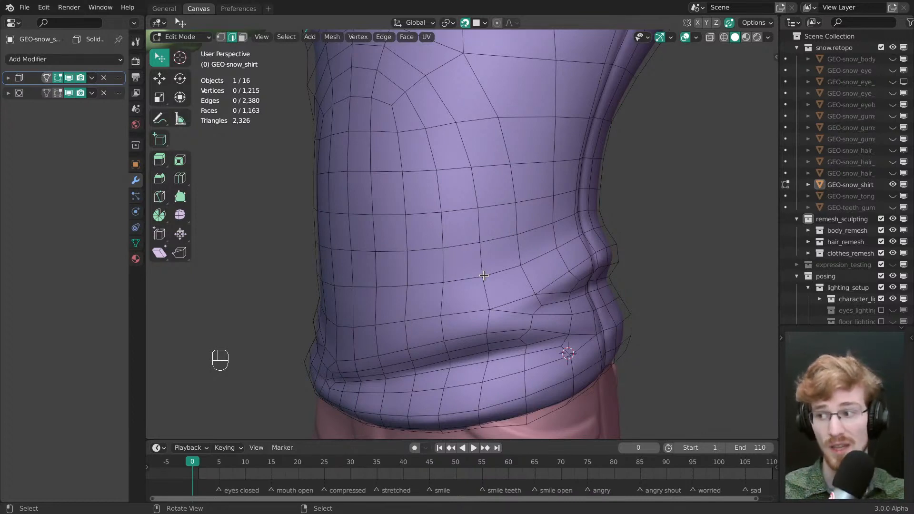
mouse_move(484, 275)
middle_down()
mouse_move(557, 305)
mouse_move(564, 261)
middle_up()
scroll(534, 290, down, 2)
key(Tab)
scroll(502, 313, up, 2)
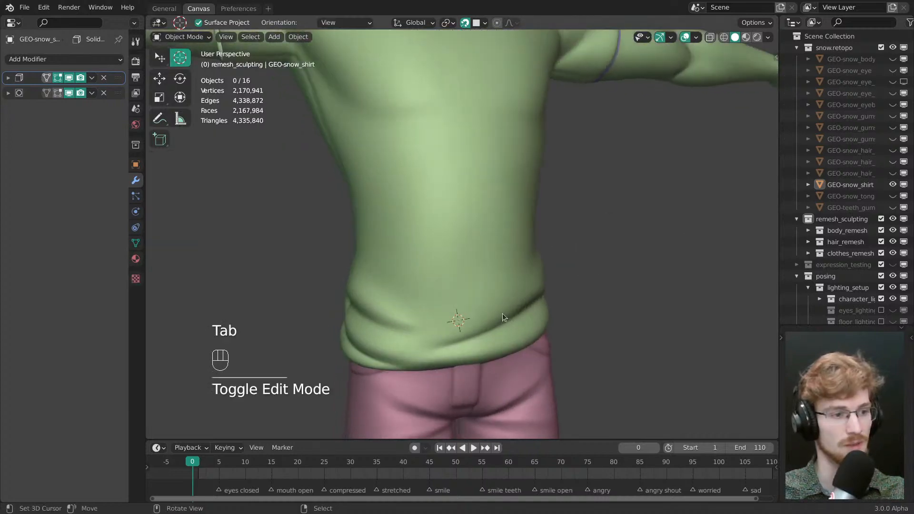
- Select the original sculpted shirt mesh in the front view and hide it
scroll(502, 321, down, 3)
shift+middle_drag(465, 248, 464, 327)
scroll(464, 328, up, 1)
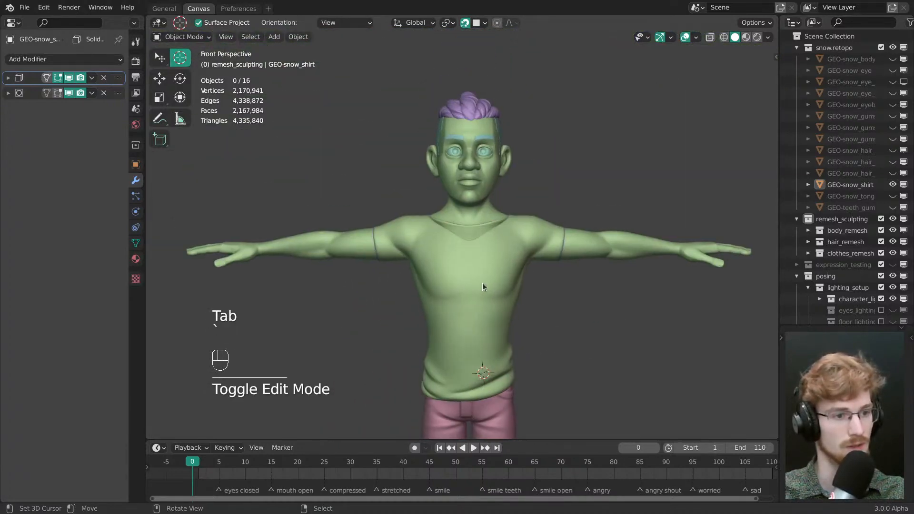
click(483, 285)
click(509, 285)
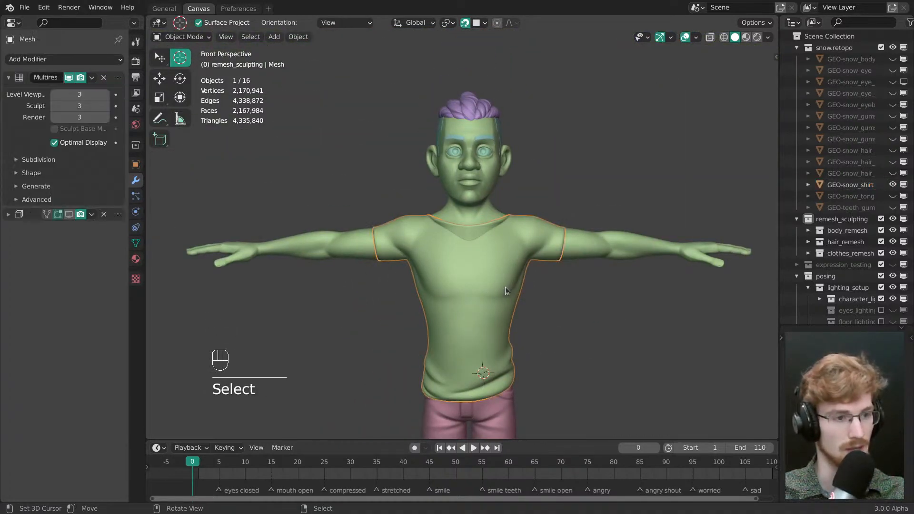
key(h)
- Select the retopologized shirt GEO-snow_shirt and inspect its sleeve opening in Edit Mode and Object Mode
scroll(506, 288, up, 2)
shift+click(526, 243)
scroll(542, 315, up, 3)
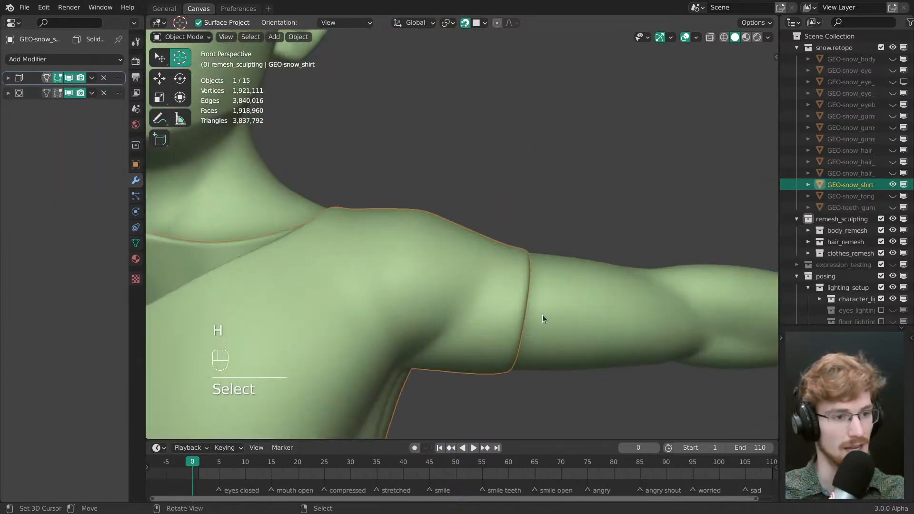
key(Tab)
middle_drag(542, 315, 534, 246)
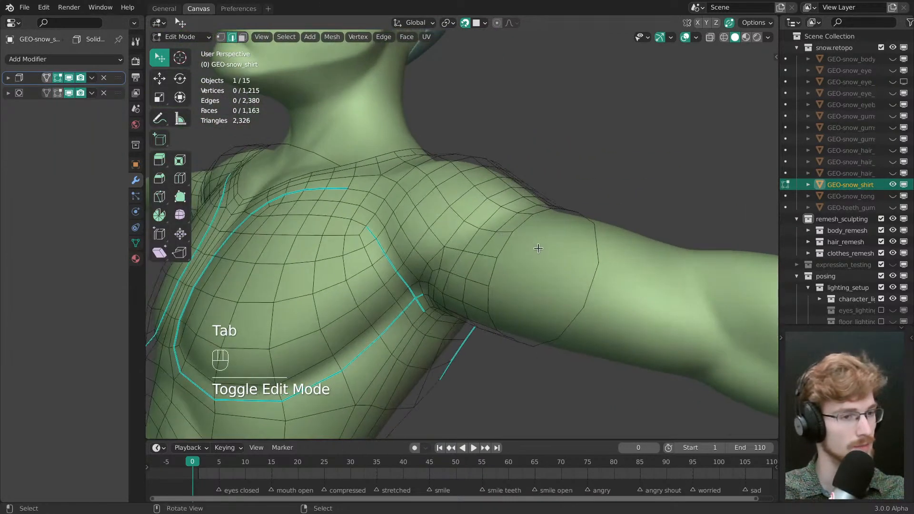
key(Tab)
- Try applying the shirt's Solidify modifier and undo the application
click(8, 78)
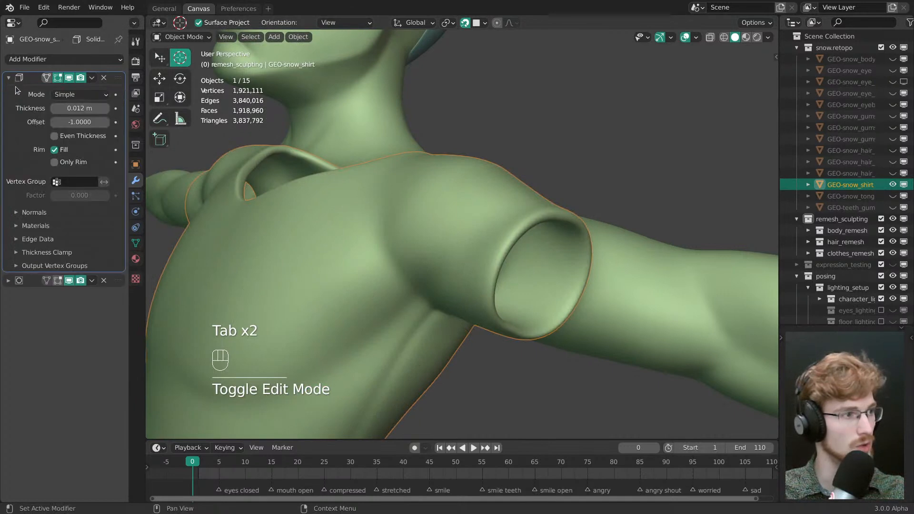
key(ctrl+a)
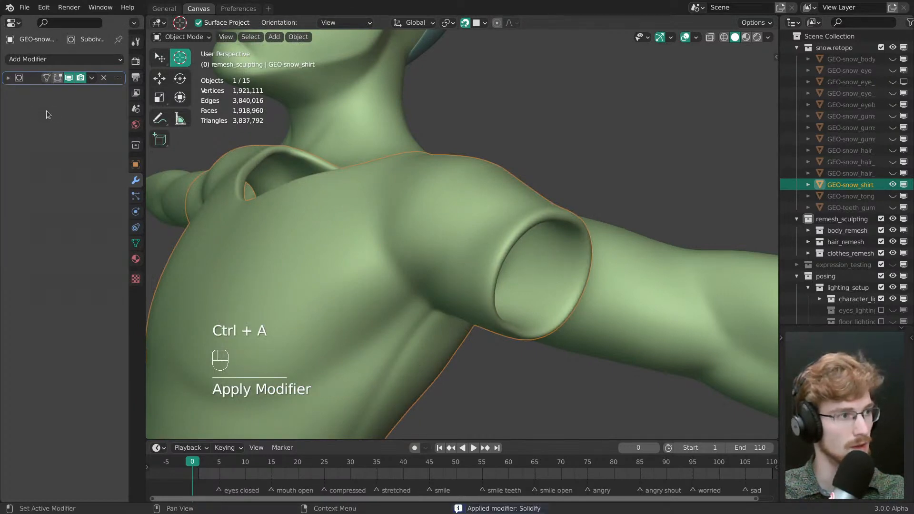
key(ctrl+z)
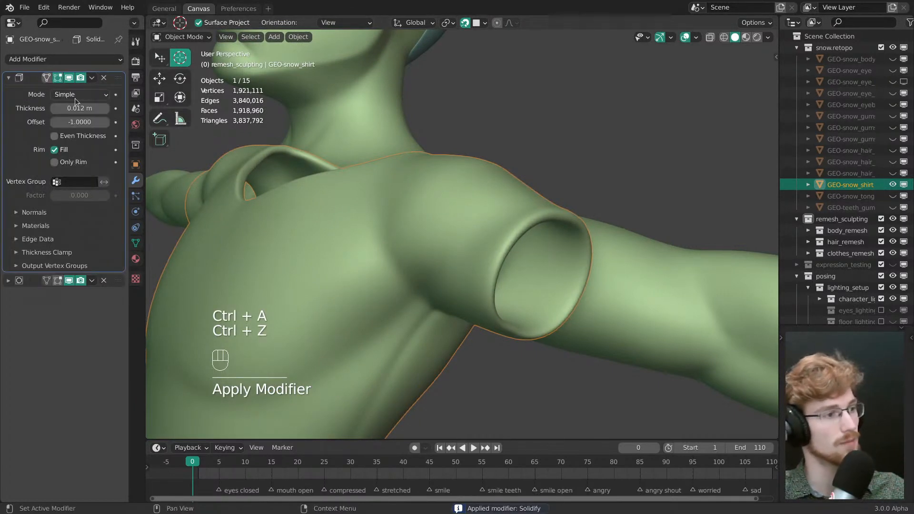
- Disable the shirt's Subdivision modifier in the viewport, show the wireframe overlay at the sleeve opening and open the shading presets
click(69, 281)
middle_drag(476, 214, 496, 222)
key(shift+z)
key(alt+z)
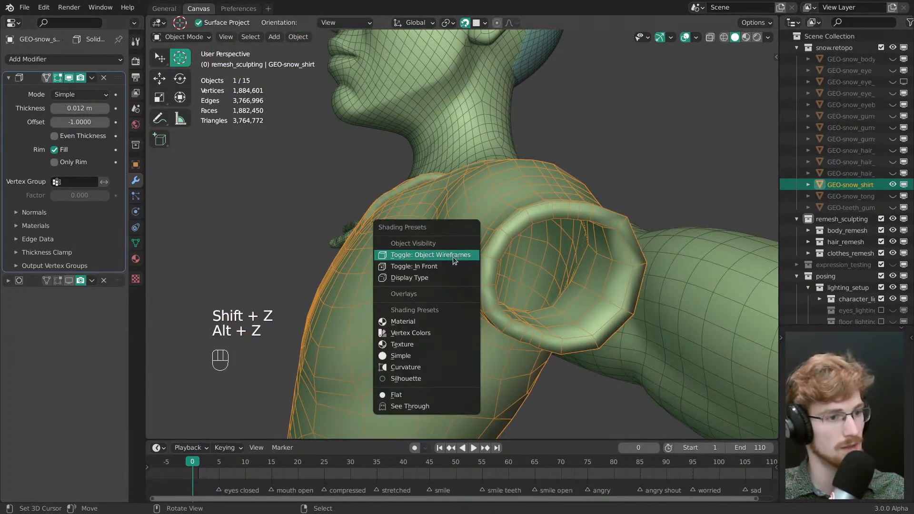
- Turn off the shirt's In Front display and set its Solidify thickness to 0.005 m
click(452, 265)
middle_drag(453, 264, 457, 267)
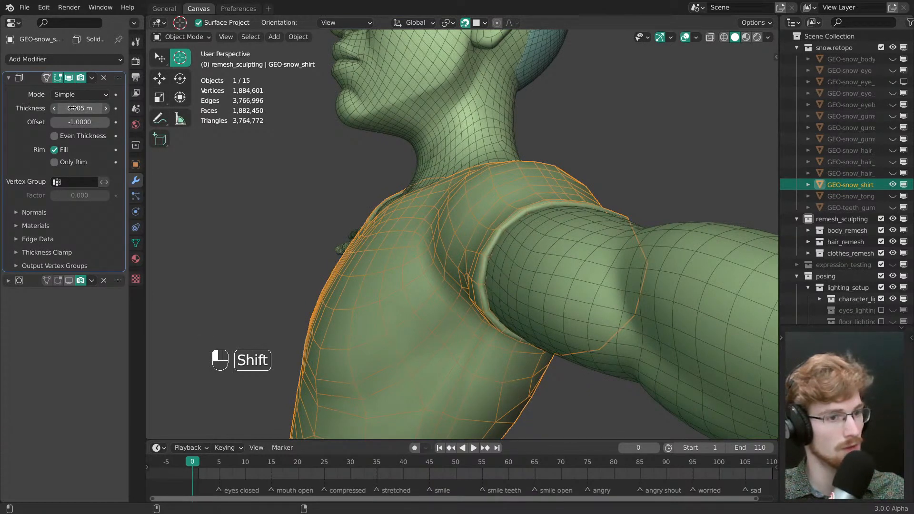
click(38, 125)
- Apply the shirt's Solidify modifier and enter Edit Mode on its mesh
middle_drag(295, 281, 393, 235)
key(ctrl+a)
key(Tab)
mouse_move(620, 238)
middle_down()
mouse_move(500, 231)
mouse_move(453, 214)
mouse_move(430, 230)
middle_up()
key(shift+z)
- Enable X-ray, select one of the edge loops on the shirt's hem rim and move it slightly down
ctrl+middle_drag(442, 281, 543, 53)
alt+shift+click(490, 167)
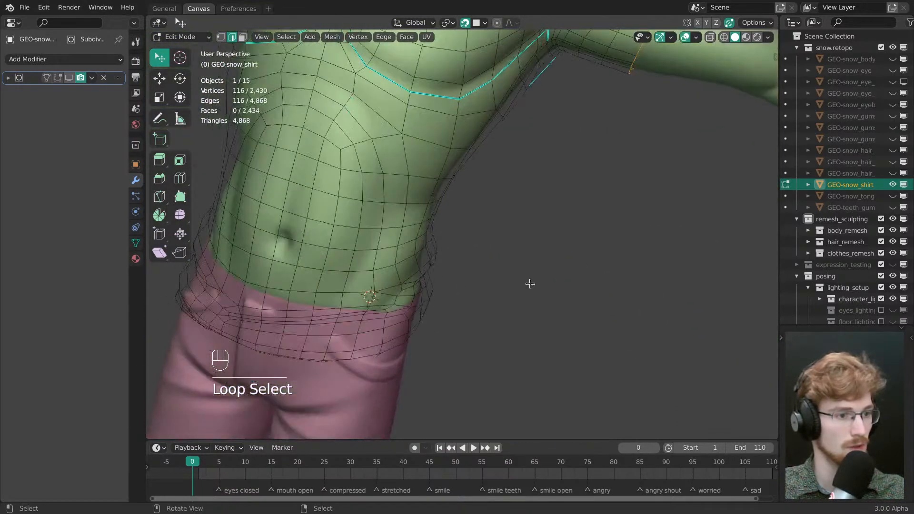
shift+middle_drag(438, 303, 535, 132)
middle_drag(476, 257, 473, 238)
key(z)
click(486, 326)
middle_drag(486, 325, 405, 314)
ctrl+middle_drag(405, 315, 399, 238)
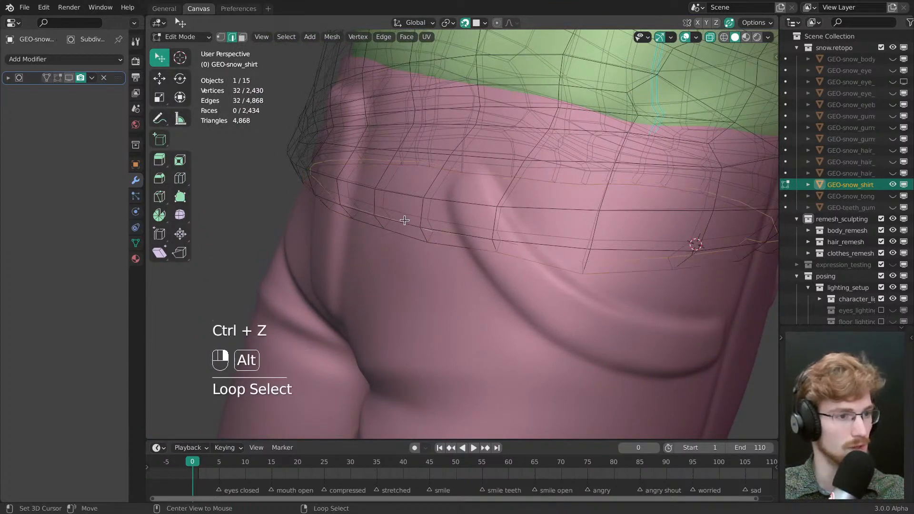
middle_drag(523, 253, 402, 218)
key(g)
drag(364, 194, 363, 205)
middle_drag(467, 227, 404, 235)
middle_drag(519, 241, 468, 255)
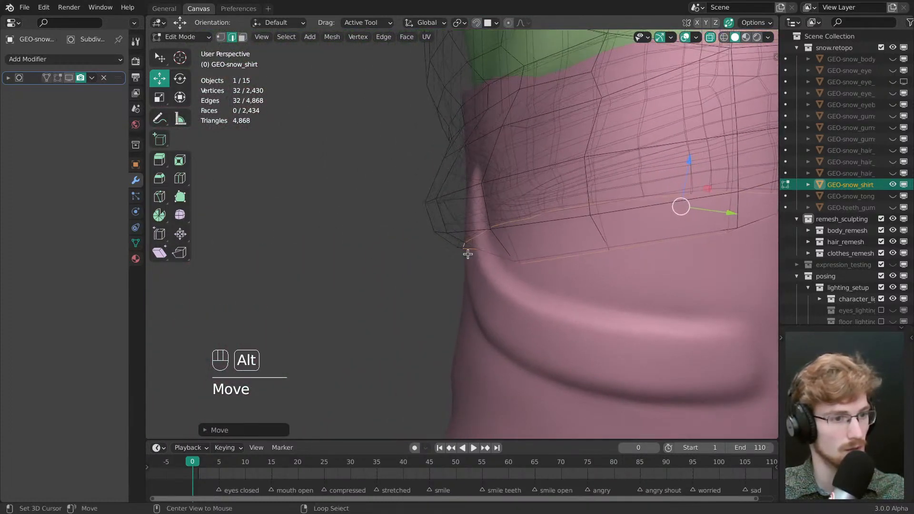
- Scale the selected hem edge loop slightly outward
key(alt+s)
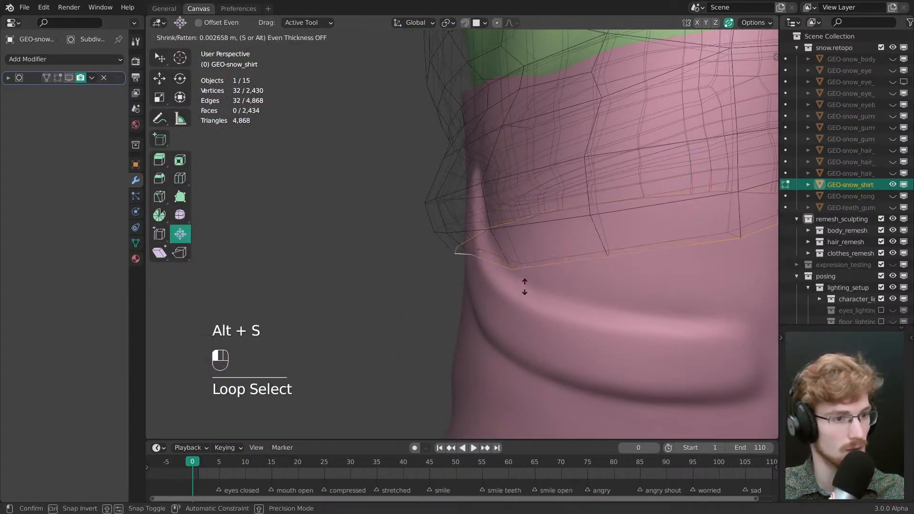
click(525, 287)
key(ctrl+z)
key(s)
click(533, 300)
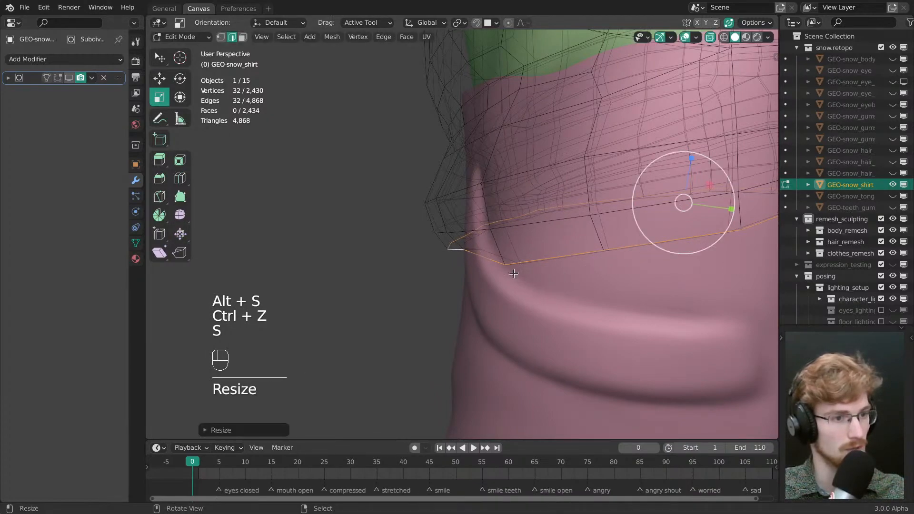
- Select both edge loops of the shirt's hem rim and hide them
middle_drag(527, 290, 567, 295)
ctrl+middle_drag(567, 296, 562, 353)
middle_drag(476, 352, 492, 365)
ctrl+middle_drag(492, 364, 482, 348)
key(2)
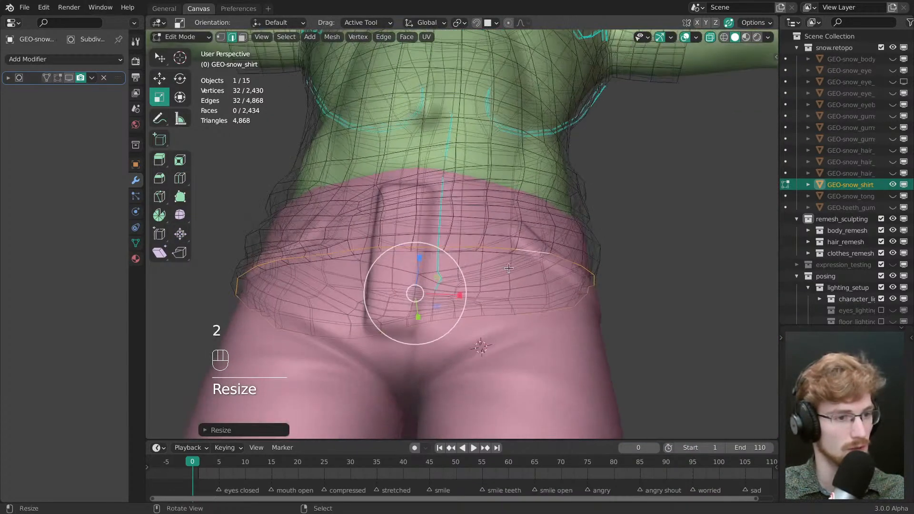
ctrl+middle_drag(483, 419, 505, 334)
middle_drag(512, 262, 517, 280)
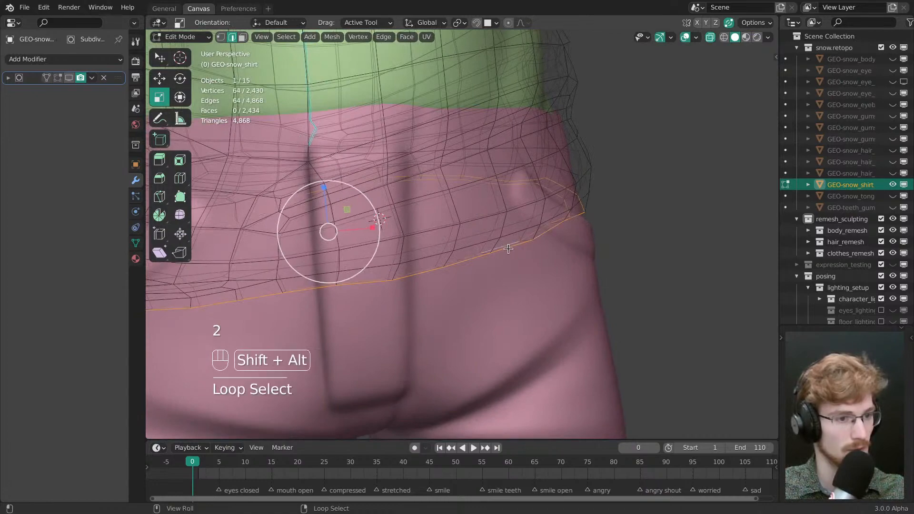
scroll(508, 241, down, 3)
key(1)
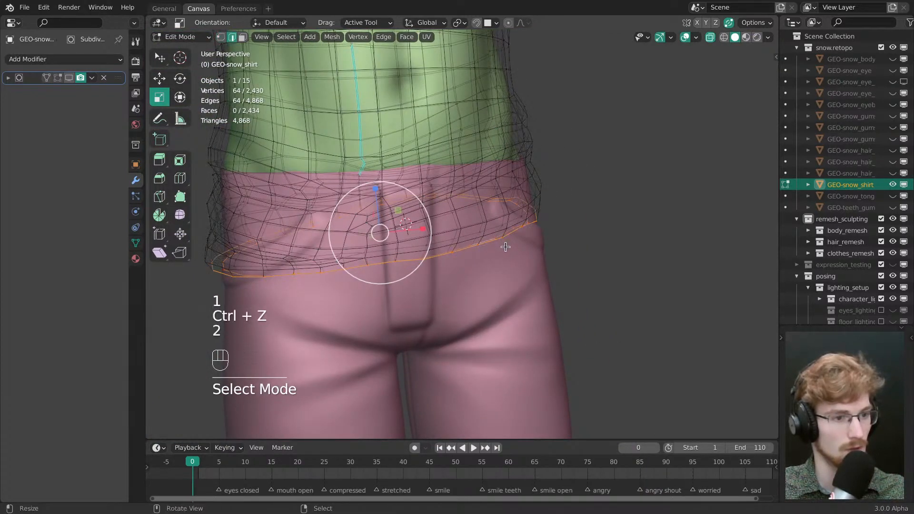
key(h)
- Select the rim edge loops of the sleeve openings and hide them
shift+middle_drag(505, 248, 424, 90)
shift+middle_drag(424, 91, 445, 181)
alt+shift+right_click(470, 244)
ctrl+middle_drag(469, 240, 457, 295)
key(h)
- Select the rim edge loops of the neckline and hide them
middle_drag(356, 235, 440, 205)
middle_drag(429, 266, 450, 193)
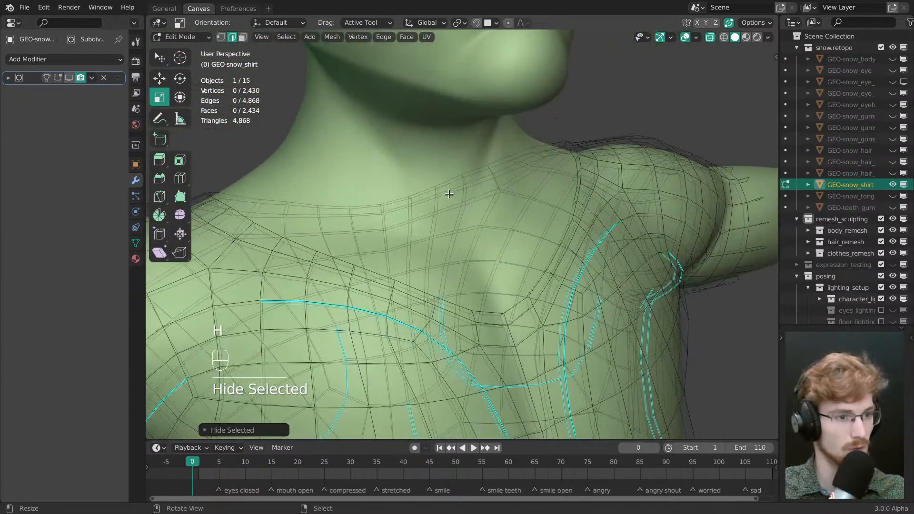
key(h)
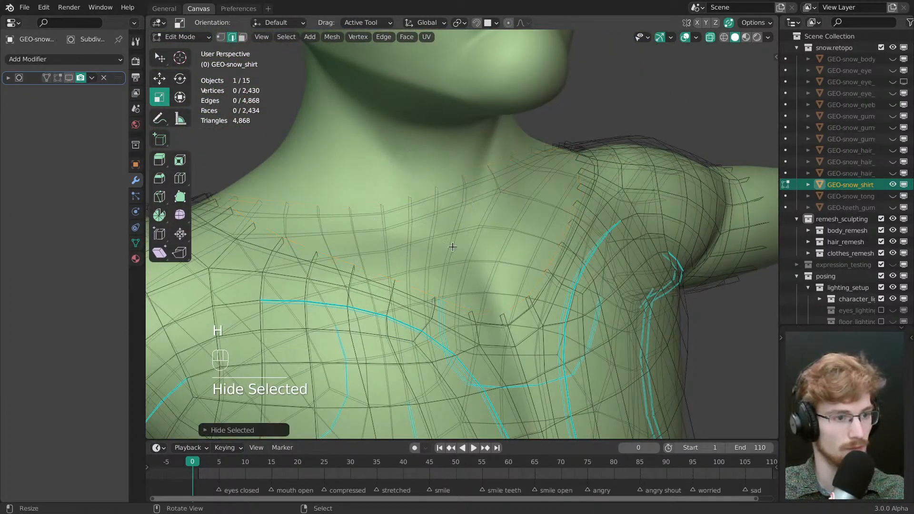
- Reveal the hidden hem, sleeve and neckline rim loops and bevel them with a width of about 0.001 m
middle_drag(450, 277, 534, 291)
key(alt+h)
key(ctrl+b)
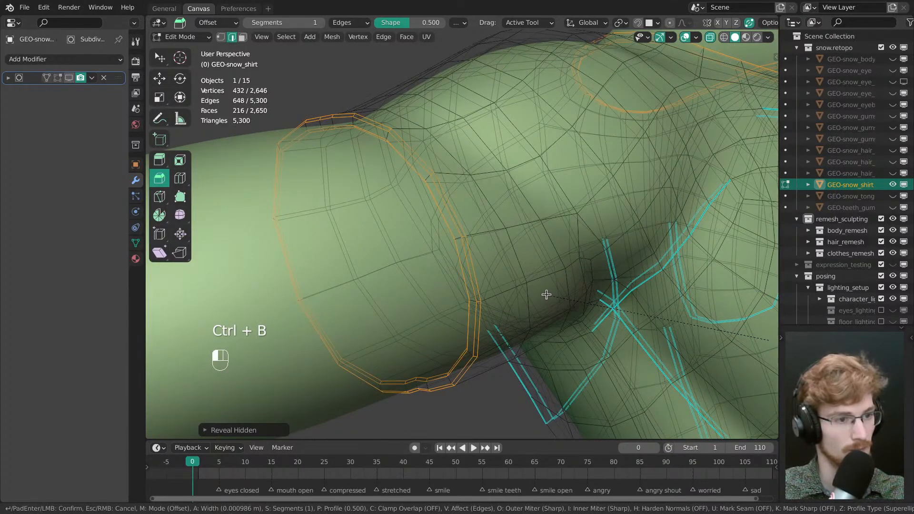
key(shift)
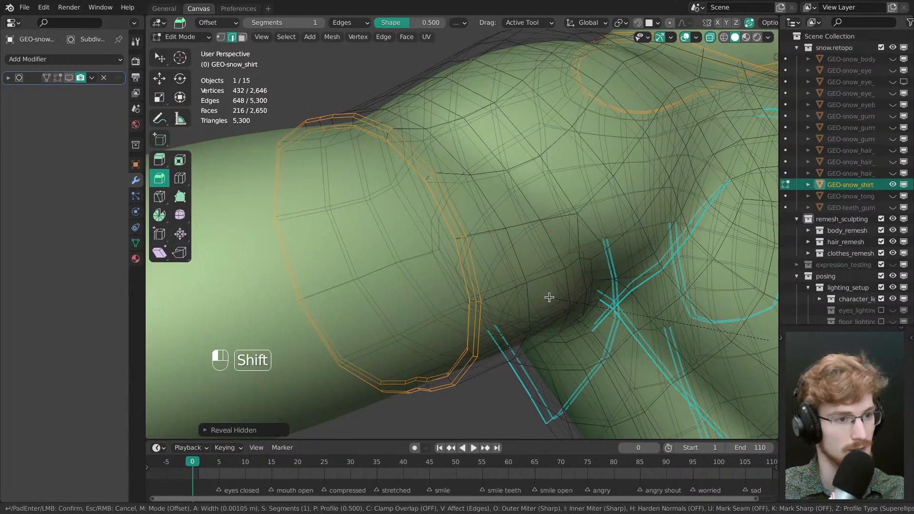
- Return to Object Mode, deselect everything and show the shirt's Subdivision modifier in the viewport
scroll(553, 319, down, 4)
key(Tab)
key(alt+a)
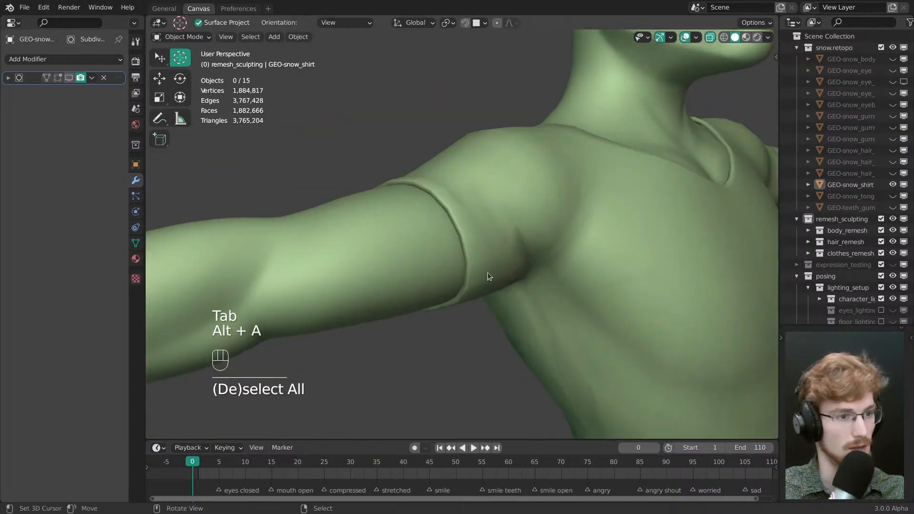
middle_drag(487, 273, 426, 261)
click(69, 78)
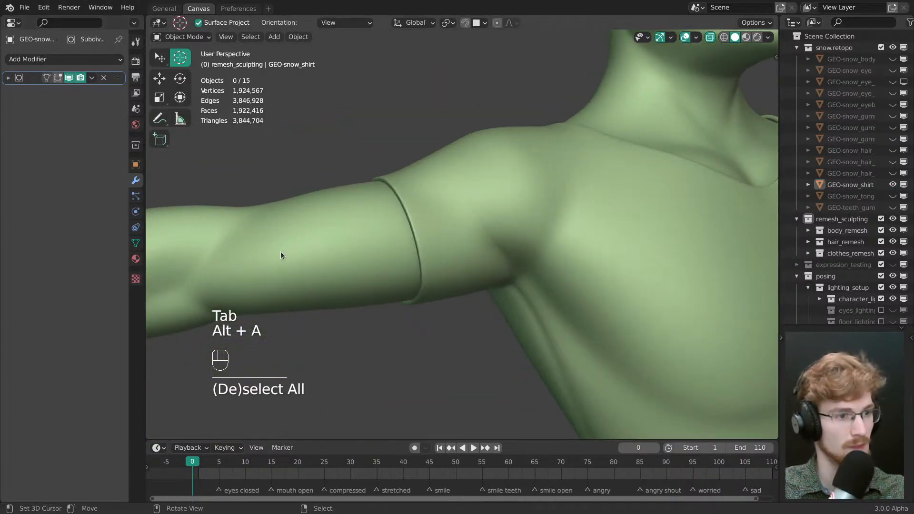
- Turn off X-ray in Edit Mode and bevel the edge loop running over the shoulder to the sleeve opening as a seam
middle_drag(281, 251, 539, 328)
middle_drag(538, 328, 427, 329)
alt+middle_click(388, 284)
key(Tab)
middle_drag(568, 308, 466, 220)
key(z)
key(alt+a)
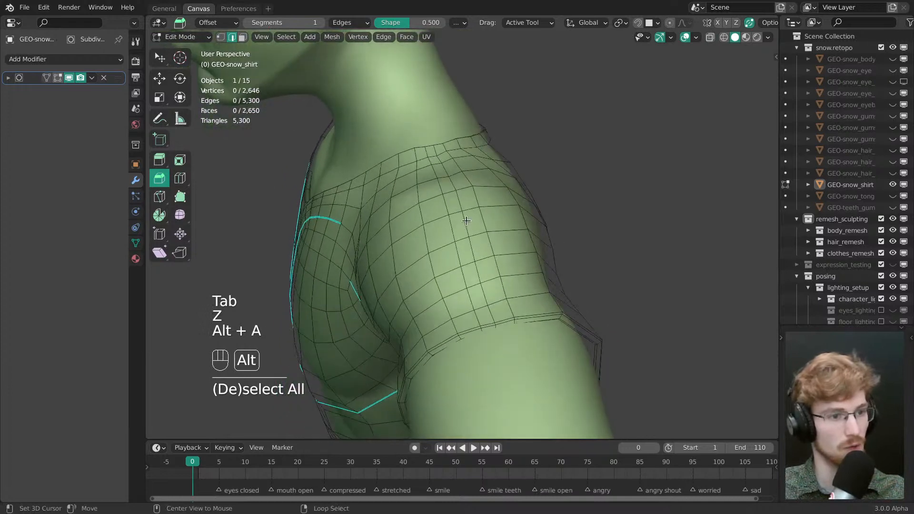
ctrl+middle_drag(491, 317, 554, 329)
key(ctrl+b)
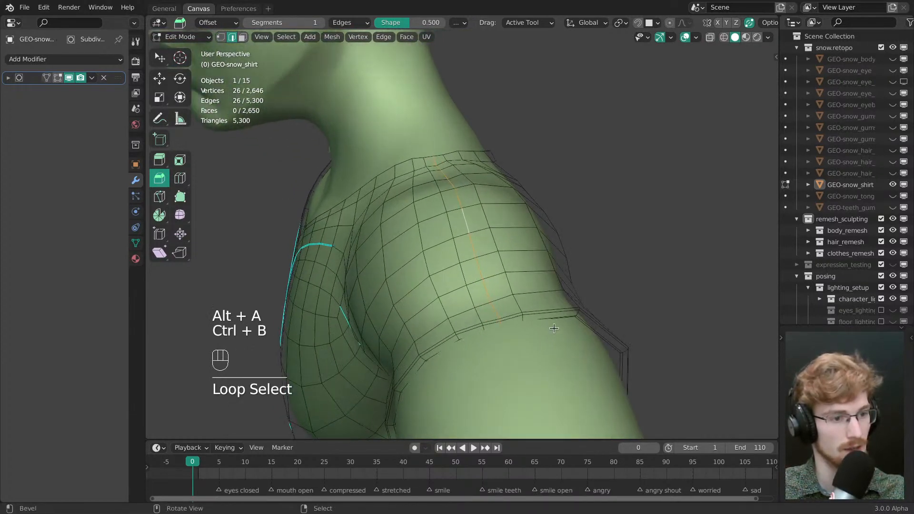
- Check the shoulder seam in Object Mode, then slide the edge loop on one side of it in Edit Mode
key(Tab)
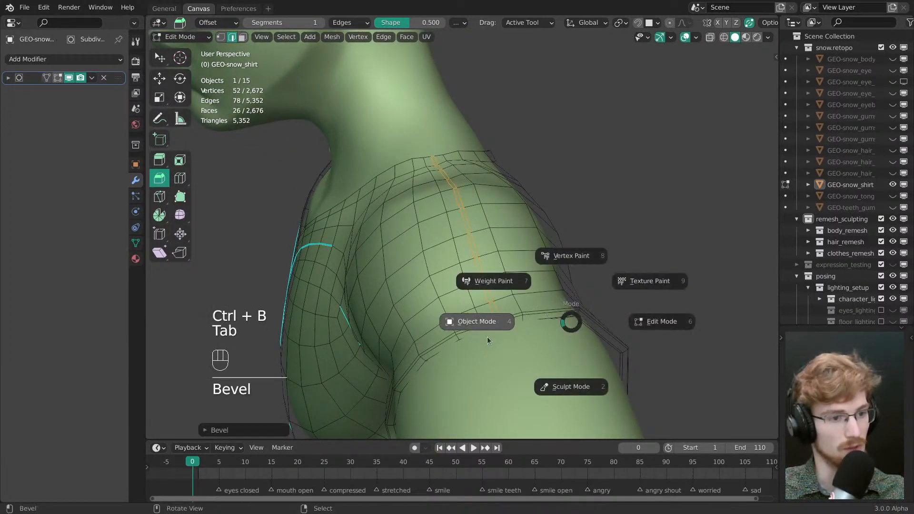
ctrl+middle_drag(489, 337, 498, 272)
scroll(468, 328, up, 5)
key(Tab)
ctrl+middle_drag(467, 328, 500, 261)
alt+right_click(493, 255)
key(g)
key(g)
mouse_move(533, 292)
mouse_down()
mouse_move(465, 280)
mouse_move(521, 295)
mouse_up()
key(alt+a)
- Move the edge loop on the other side of the shoulder seam to shape the raised fabric
middle_drag(519, 302, 493, 377)
alt+right_click(481, 252)
key(g)
click(469, 268)
drag(493, 376, 494, 387)
middle_drag(495, 387, 506, 290)
key(ctrl+z)
drag(508, 287, 500, 271)
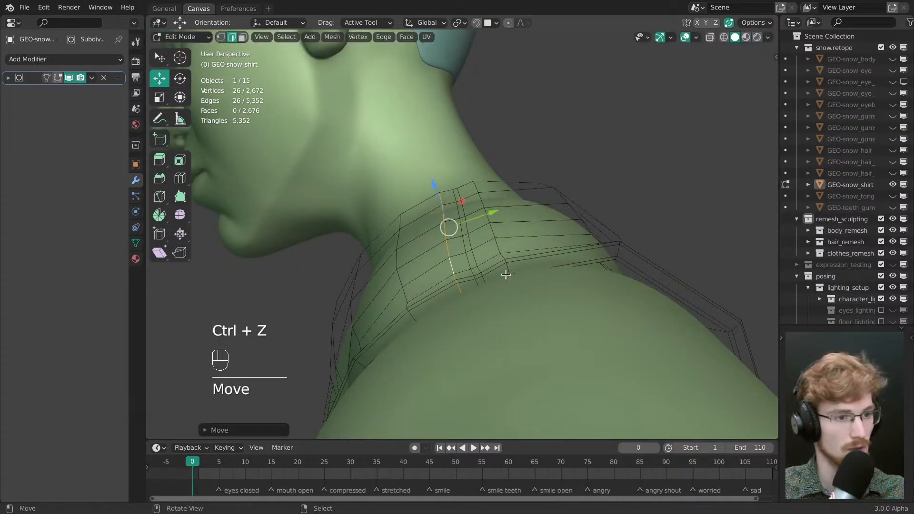
- Bevel the matching edge loop over the opposite shoulder into a narrow seam
key(Tab)
middle_drag(481, 272, 513, 276)
alt+middle_click(349, 242)
key(Tab)
ctrl+middle_drag(513, 276, 476, 214)
alt+right_click(506, 234)
key(ctrl+b)
drag(526, 261, 532, 265)
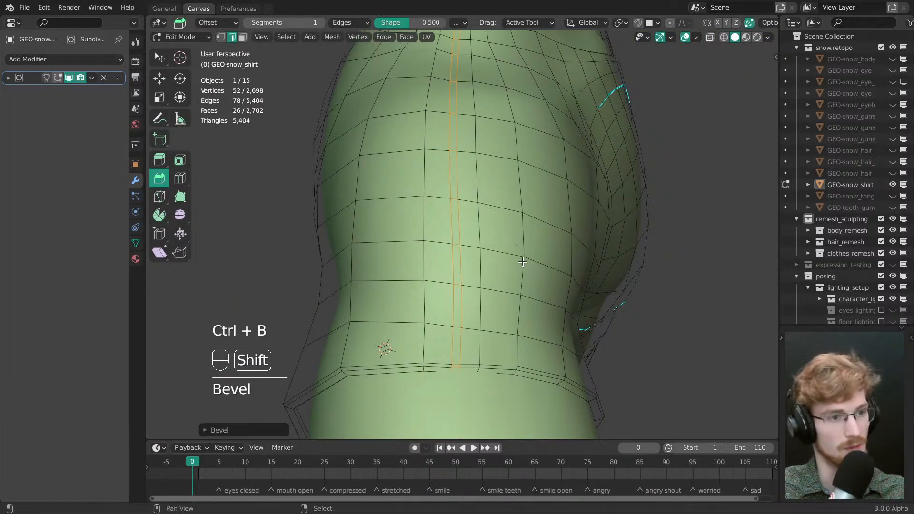
- Move the edge loops beside the opposite shoulder's seam to raise the fabric around it
alt+right_click(480, 183)
middle_drag(494, 256, 508, 213)
key(g)
drag(508, 213, 505, 210)
click(505, 210)
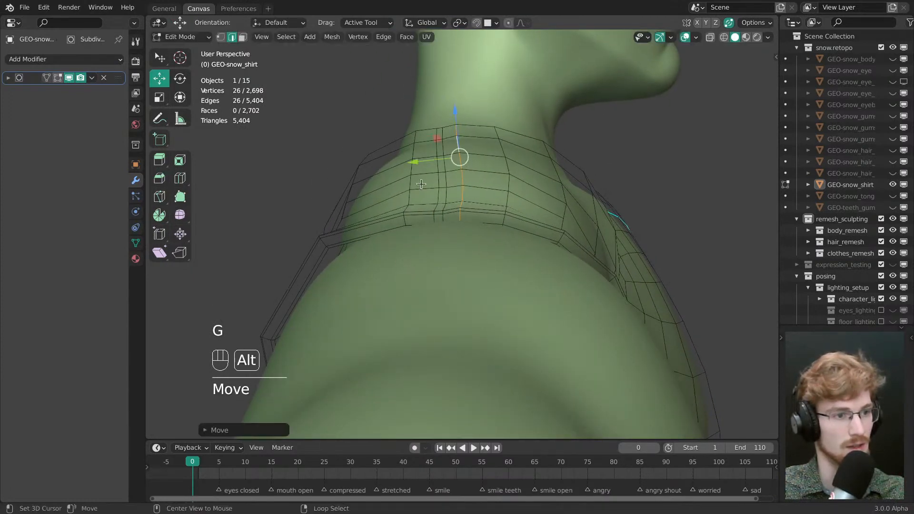
drag(449, 200, 453, 194)
- Select the vertical edge loops on both sides of the torso and bevel them into narrow side seams
key(Tab)
ctrl+middle_drag(455, 193, 460, 213)
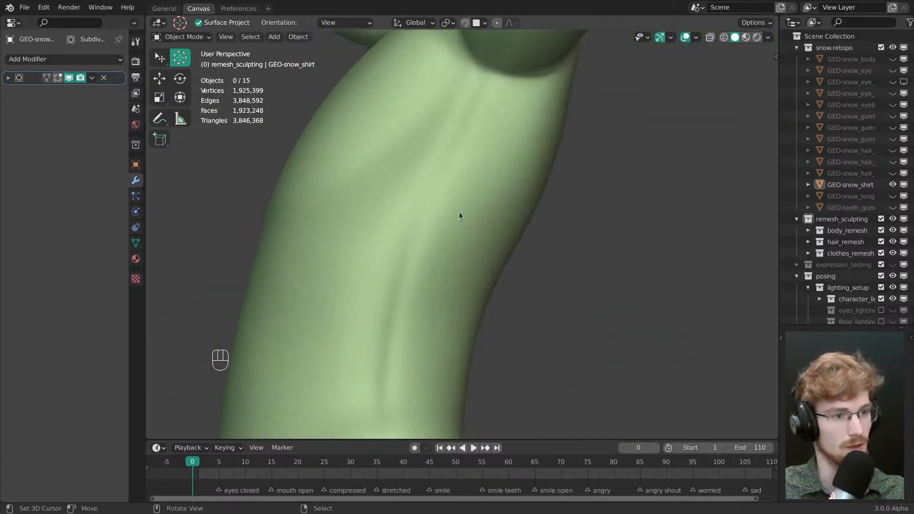
key(Tab)
middle_drag(537, 249, 567, 251)
alt+shift+right_click(484, 220)
middle_drag(488, 223, 674, 215)
shift+middle_drag(462, 178, 506, 223)
ctrl+middle_drag(530, 269, 400, 169)
scroll(543, 288, up, 3)
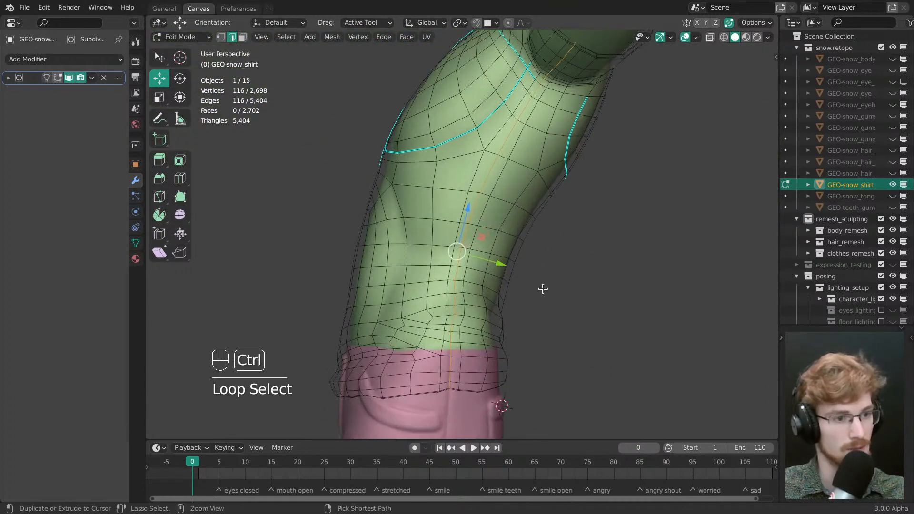
key(ctrl+b)
scroll(551, 295, up, 2)
shift+click(564, 294)
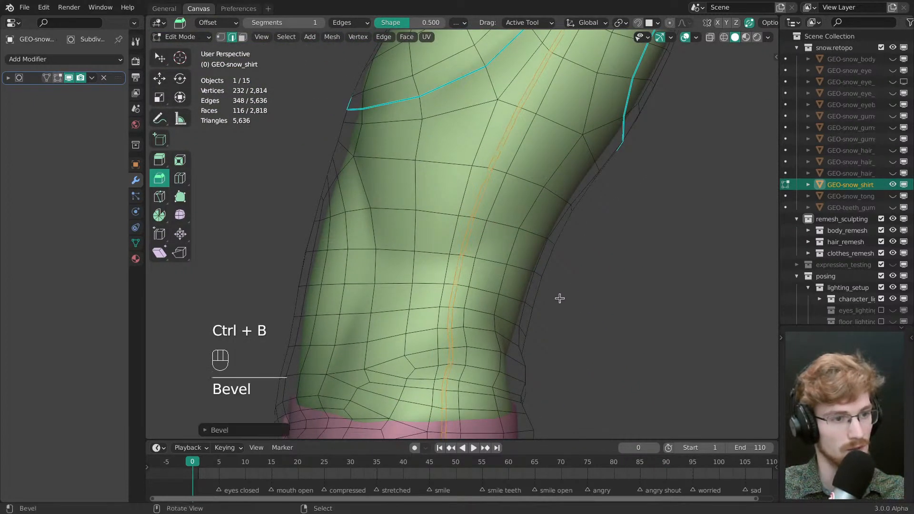
- Slide the edge loop behind the first side seam and fatten it along its normals
key(alt+a)
middle_drag(559, 298, 523, 234)
alt+click(483, 165)
middle_drag(483, 166, 512, 232)
key(g)
key(g)
drag(512, 232, 508, 234)
key(alt+s)
middle_drag(508, 233, 522, 193)
drag(522, 192, 522, 196)
- Try to slide part of the edge loop in front of the first side seam
alt+click(494, 199)
key(g)
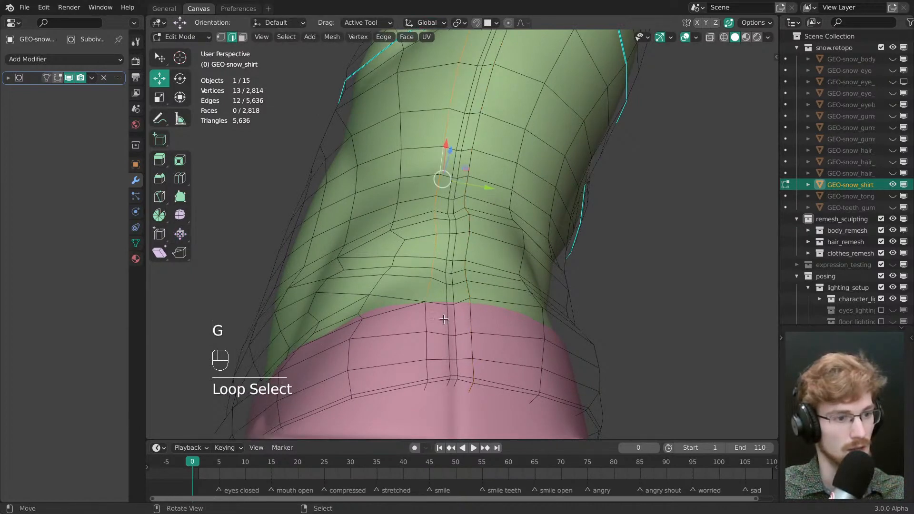
key(g)
drag(512, 234, 516, 232)
shift+middle_drag(494, 129, 501, 263)
key(ctrl+z)
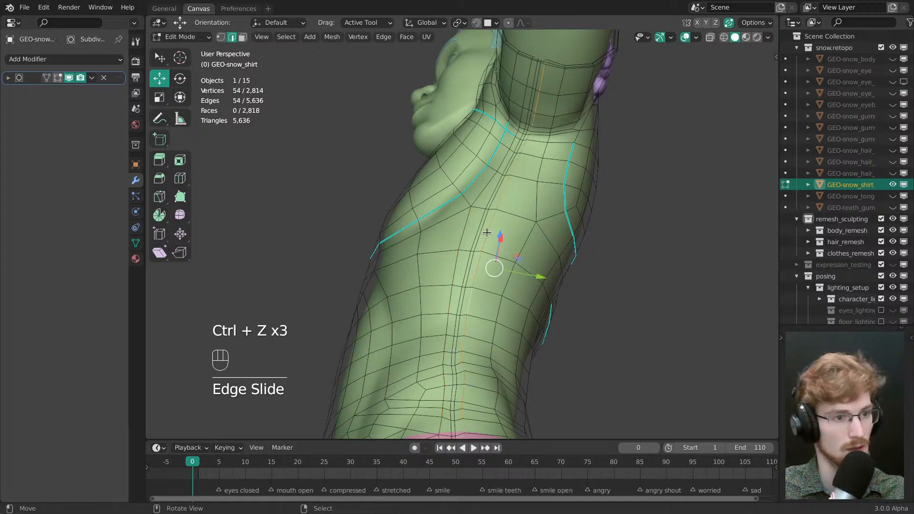
- Select the edge loop in front of the first side seam, slide it and fatten it along its normals
shift+middle_drag(484, 280, 492, 312)
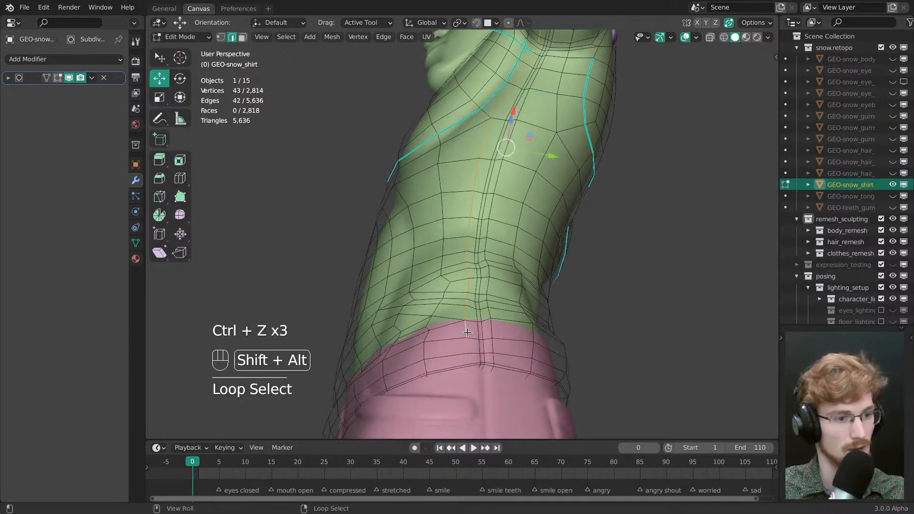
scroll(467, 332, up, 1)
key(g)
key(g)
click(552, 229)
key(alt+s)
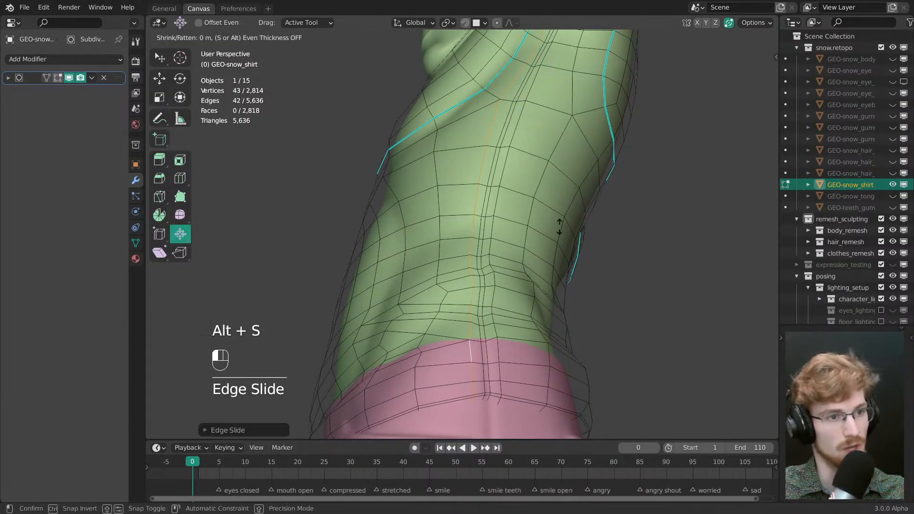
click(560, 226)
- Slide the edge loop behind the opposite side seam and fatten it along its normals
middle_drag(560, 225, 507, 292)
key(alt+a)
ctrl+middle_drag(507, 291, 481, 309)
ctrl+middle_drag(481, 309, 476, 286)
alt+shift+click(472, 285)
scroll(472, 285, up, 1)
key(g)
key(g)
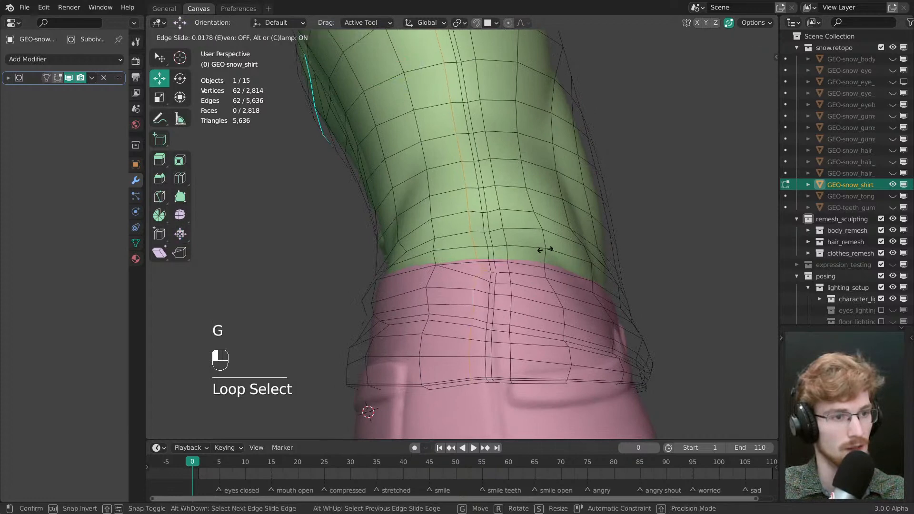
click(552, 249)
middle_drag(551, 249, 542, 424)
key(alt+s)
click(540, 202)
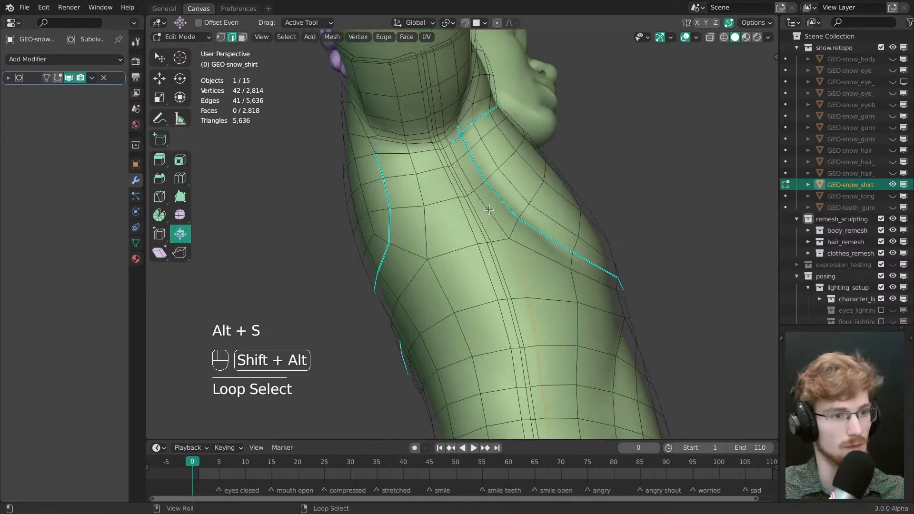
- Slide the edge loop in front of the opposite side seam and fatten it along its normals
alt+shift+right_click(493, 210)
ctrl+middle_drag(496, 217, 505, 267)
key(g)
key(g)
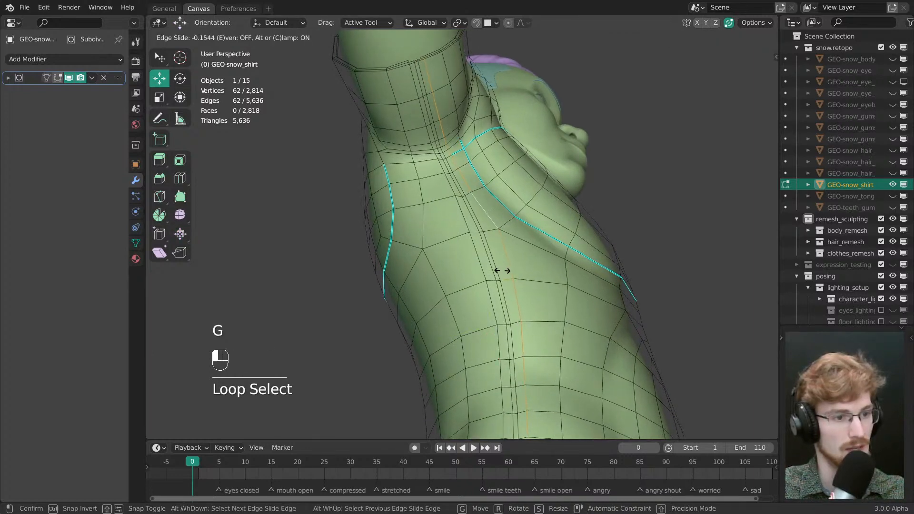
click(504, 266)
key(alt+s)
click(503, 251)
- Examine the subdivided shirt and its side seams in Object Mode, and return to the mesh at the chest
key(Tab)
ctrl+middle_drag(498, 234, 455, 179)
key(alt+a)
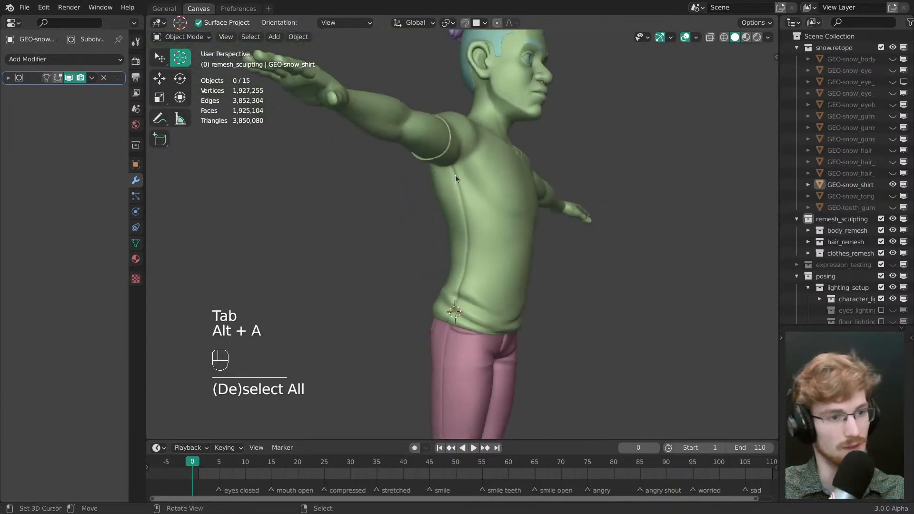
middle_drag(522, 237, 514, 212)
middle_drag(504, 239, 476, 232)
key(ctrl+z)
key(ctrl+z)
key(ctrl+z)
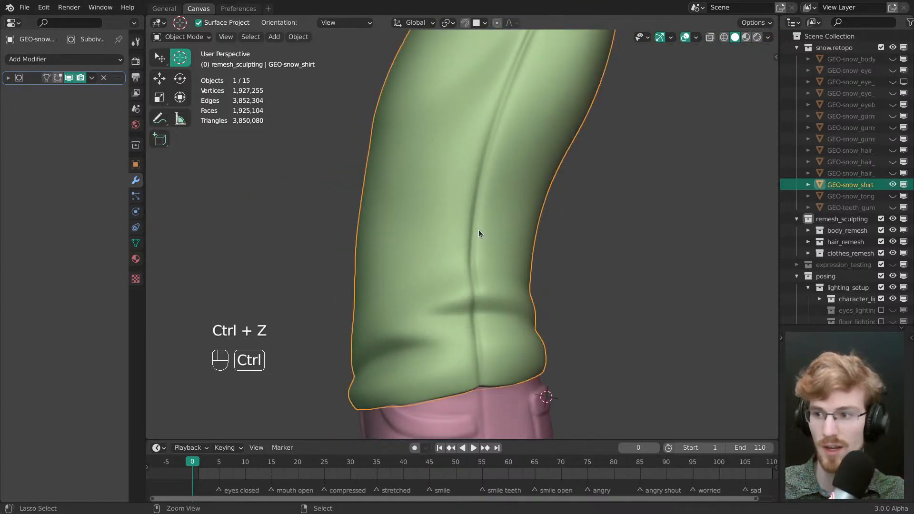
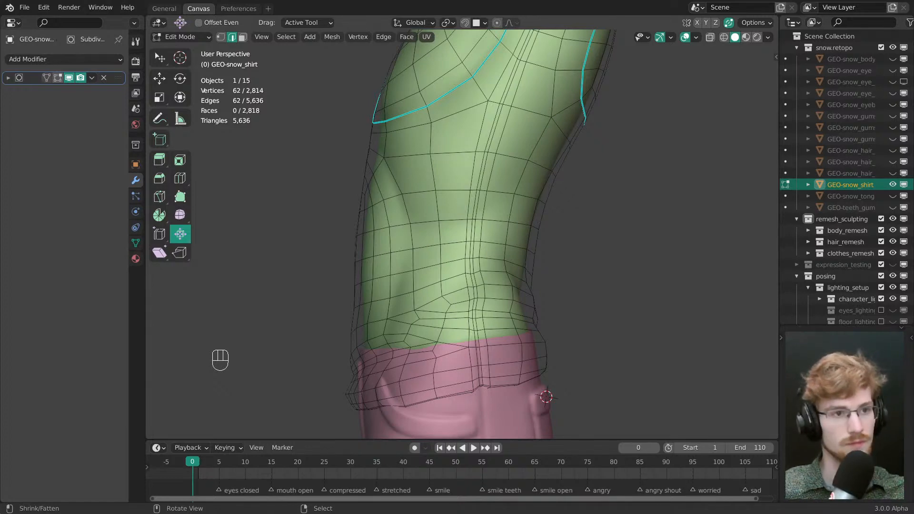
middle_drag(405, 223, 505, 229)
shift+middle_drag(469, 210, 465, 320)
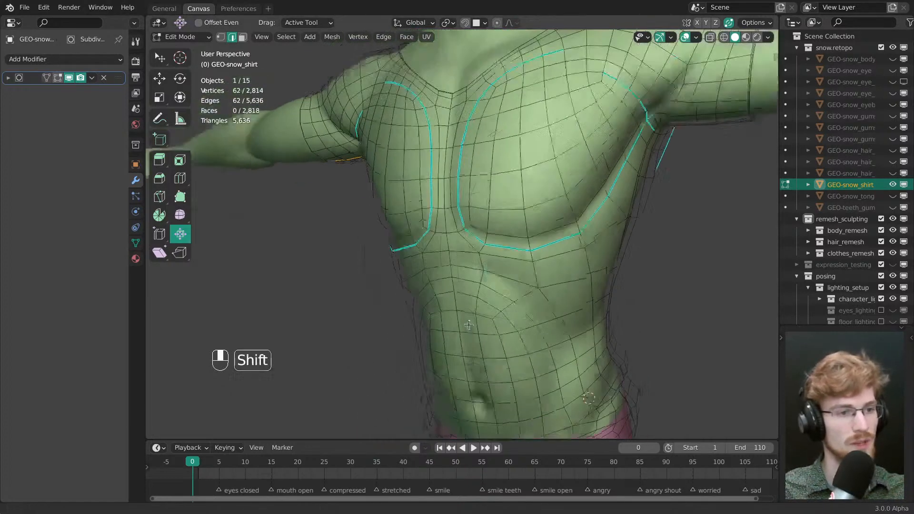
- Deselect everything and examine the seam edge loops around the shirt's chest, armpit and side
ctrl+middle_drag(465, 257, 469, 343)
middle_drag(562, 264, 676, 274)
ctrl+middle_drag(419, 281, 414, 219)
scroll(414, 219, down, 3)
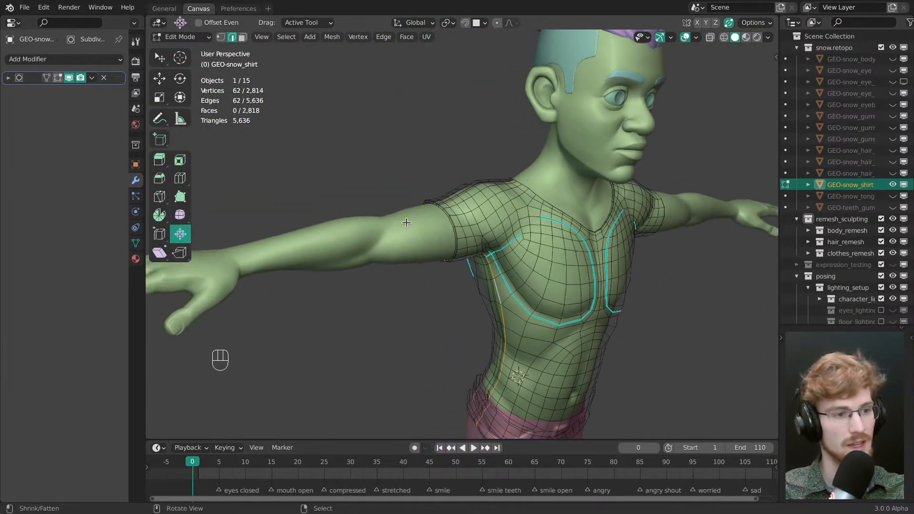
scroll(476, 239, up, 6)
key(alt+a)
ctrl+middle_drag(524, 266, 514, 238)
shift+middle_drag(476, 215, 476, 142)
scroll(473, 270, up, 4)
shift+middle_drag(469, 38, 484, 194)
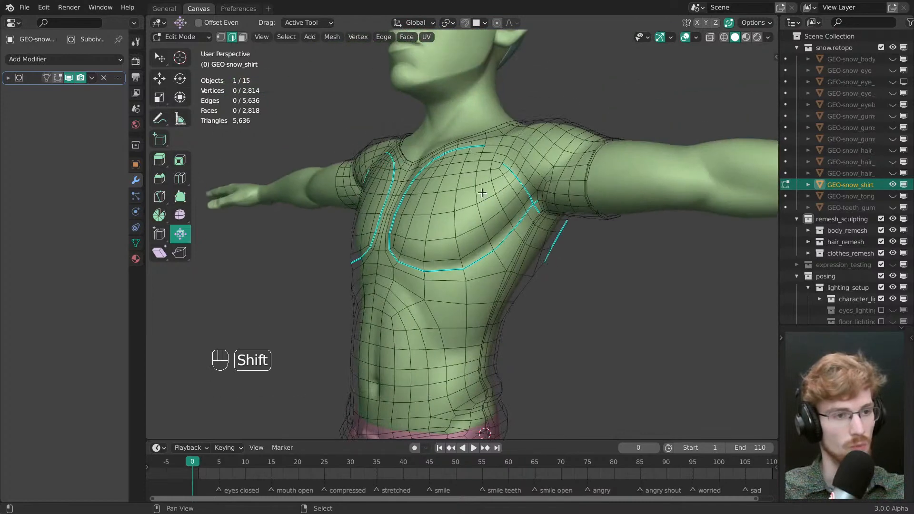
middle_drag(572, 195, 539, 192)
shift+middle_drag(516, 269, 513, 193)
middle_drag(534, 229, 496, 233)
ctrl+middle_drag(493, 271, 485, 202)
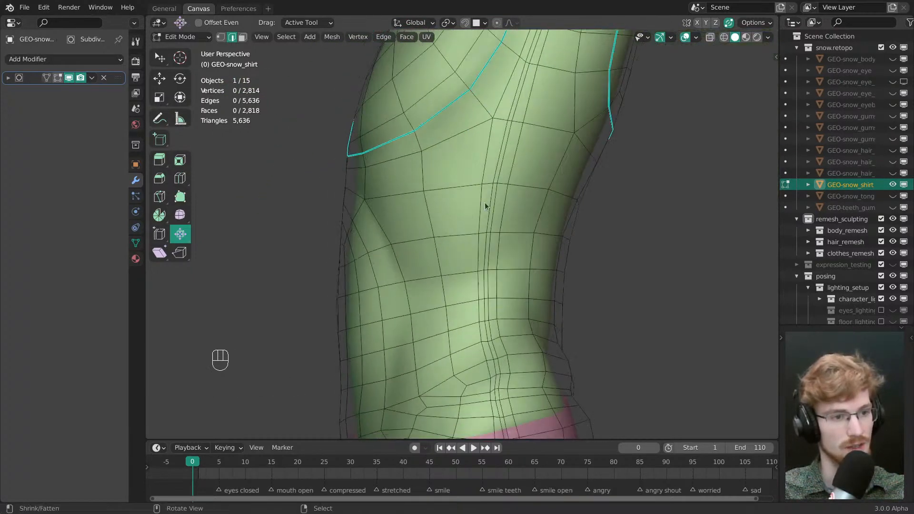
- Try the Topology brush at a radius of 87 px along the side seam in Sculpt Mode and undo the strokes
key(Tab)
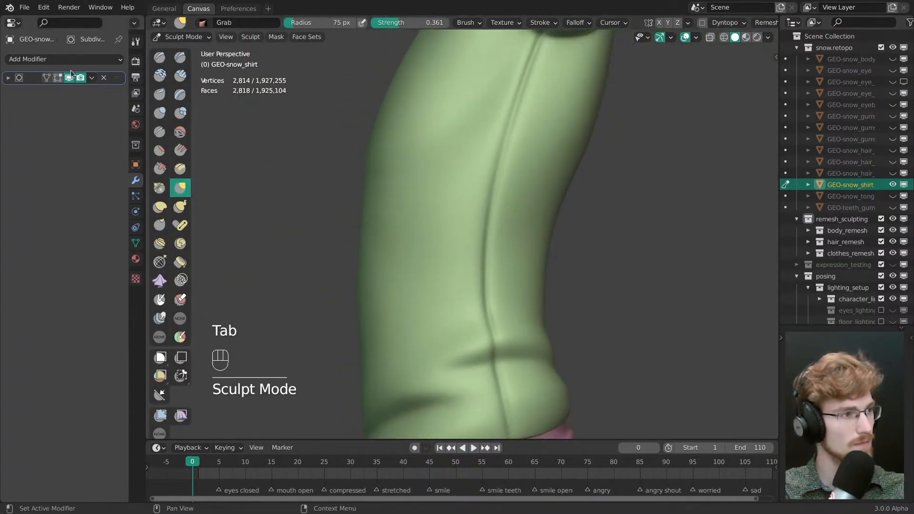
click(9, 78)
click(159, 262)
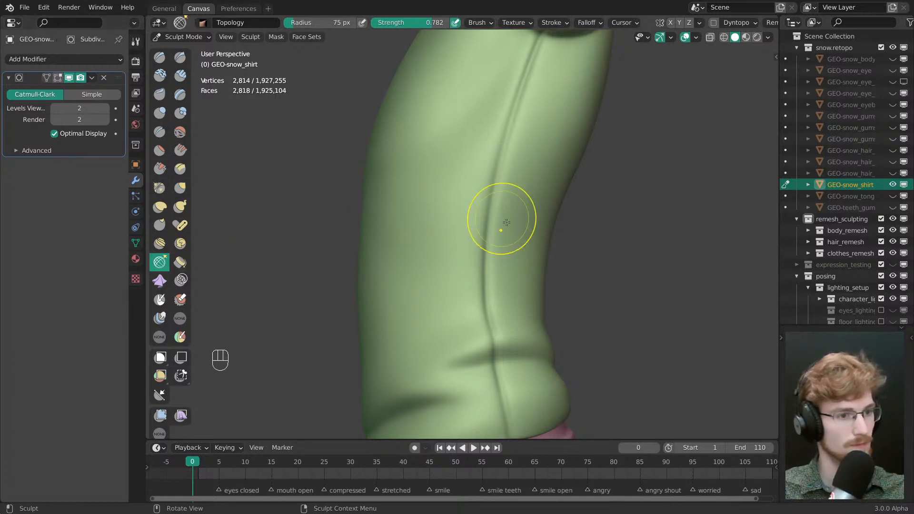
middle_drag(511, 145, 531, 204)
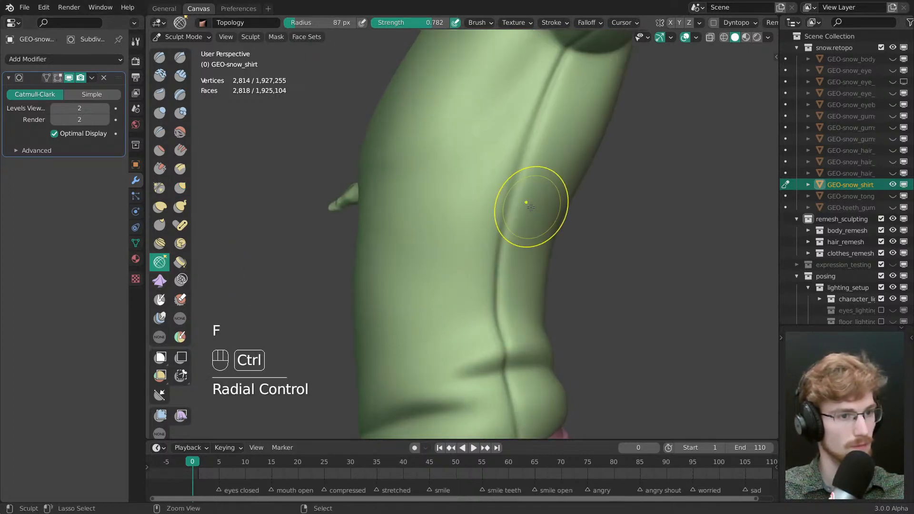
key(ctrl+z)
- Return to Edit Mode and select the narrow face loop running along the side seam, using face selection
key(Tab)
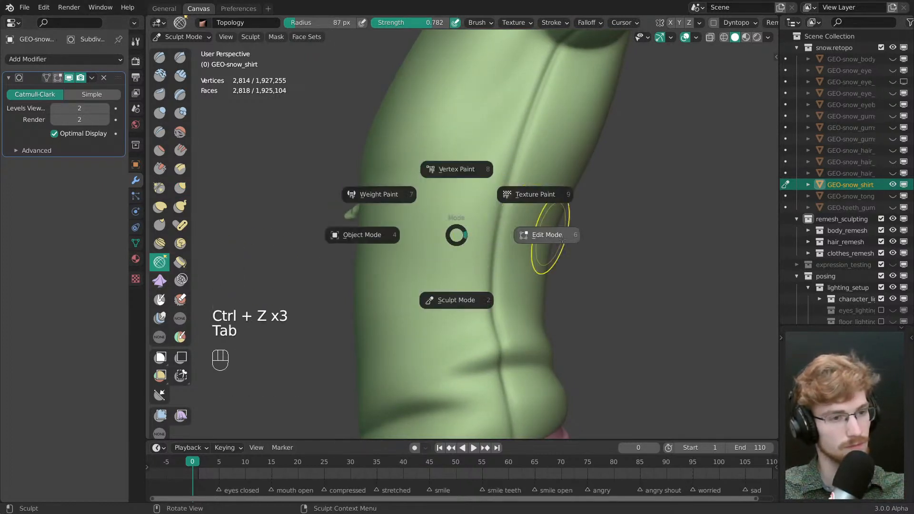
click(520, 227)
key(2)
key(3)
alt+click(506, 228)
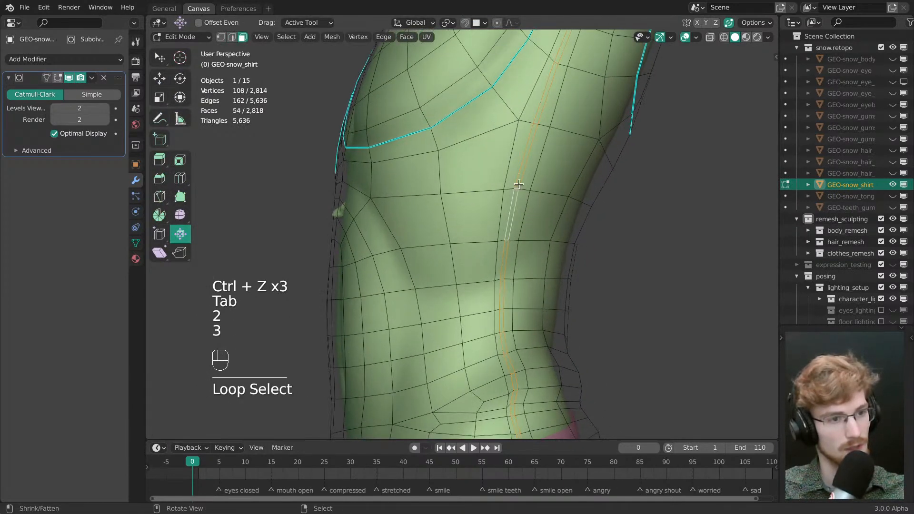
- Add the narrow face loops of the shoulder seams and the opposite side seam to the selection
middle_drag(506, 229, 450, 290)
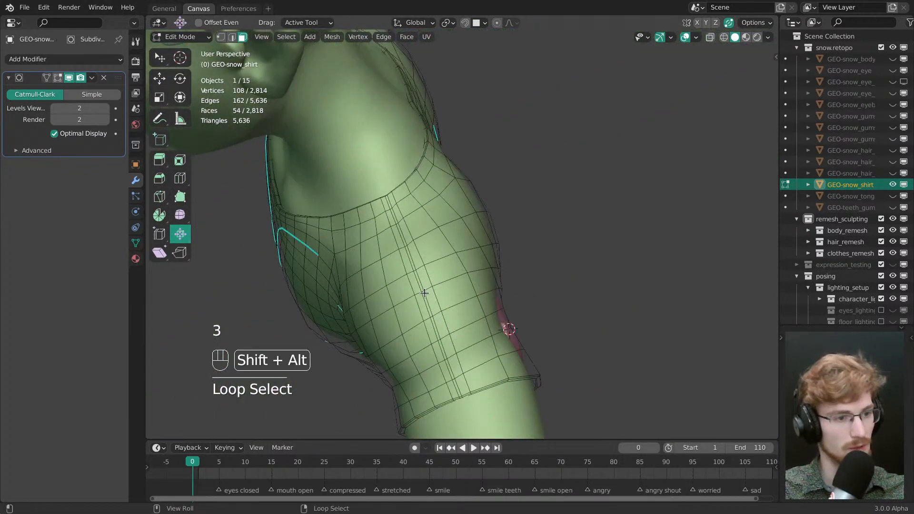
key(ctrl+z)
scroll(399, 327, up, 2)
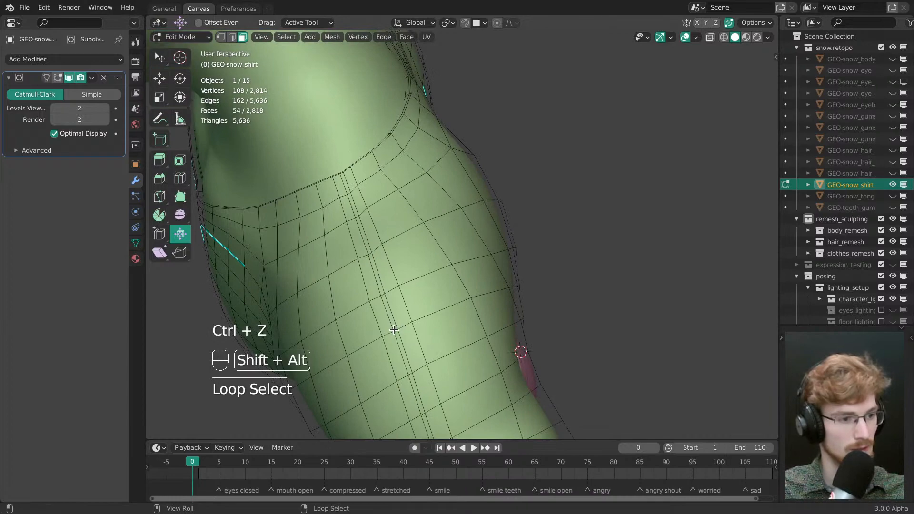
ctrl+middle_drag(418, 388, 422, 309)
middle_drag(422, 310, 571, 239)
ctrl+middle_drag(572, 238, 478, 202)
alt+shift+click(566, 215)
- Switch to Sculpt Mode and create a face set from the seam faces selected in Edit Mode
key(Tab)
click(429, 282)
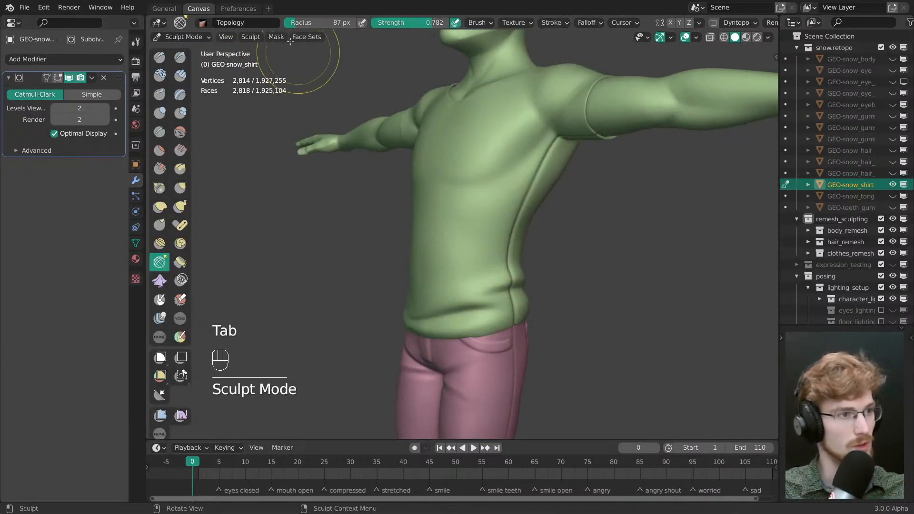
click(306, 36)
mouse_move(344, 90)
click(345, 73)
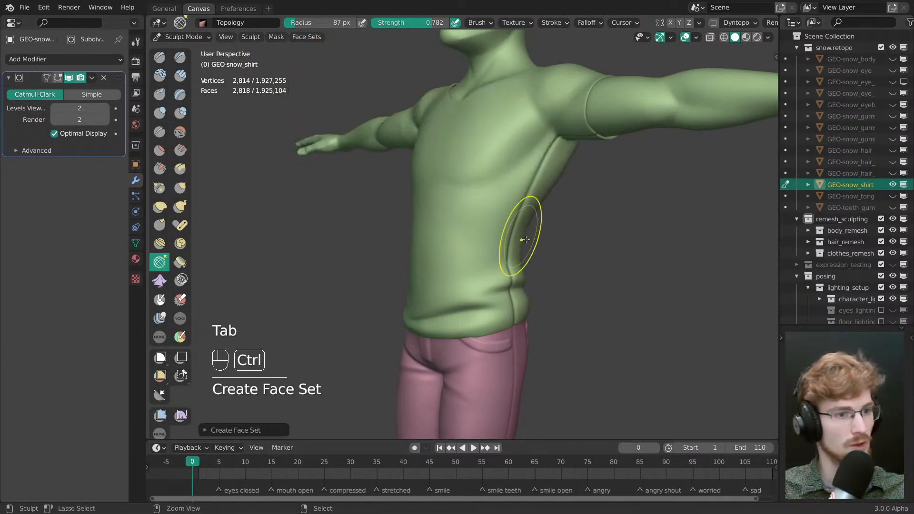
- Show the face sets overlay, and replace the shirt's old face sets with one made from the Edit Mode seam selection
middle_drag(521, 235, 602, 149)
click(697, 37)
click(627, 304)
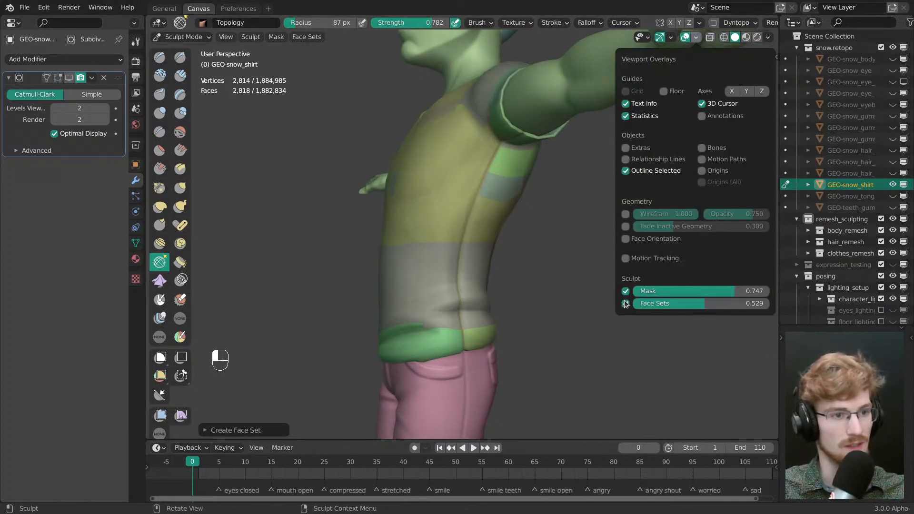
middle_drag(471, 212, 499, 254)
key(w)
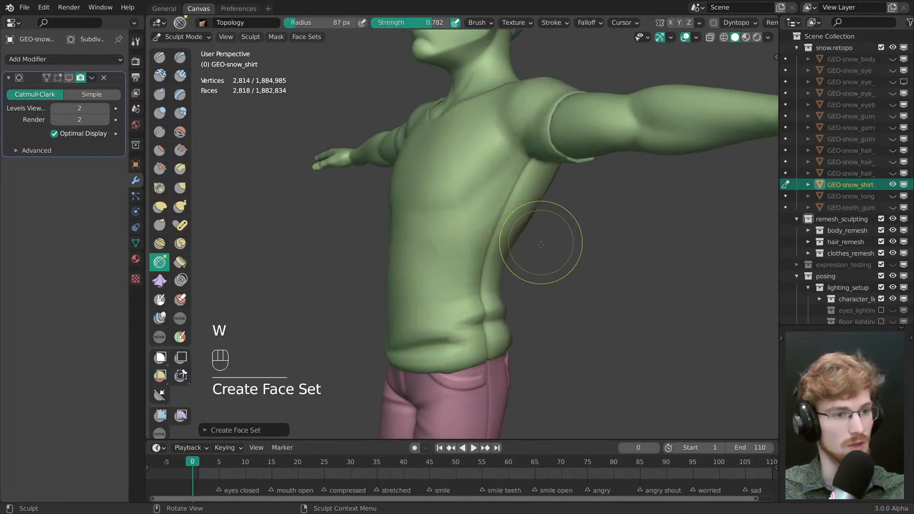
click(296, 37)
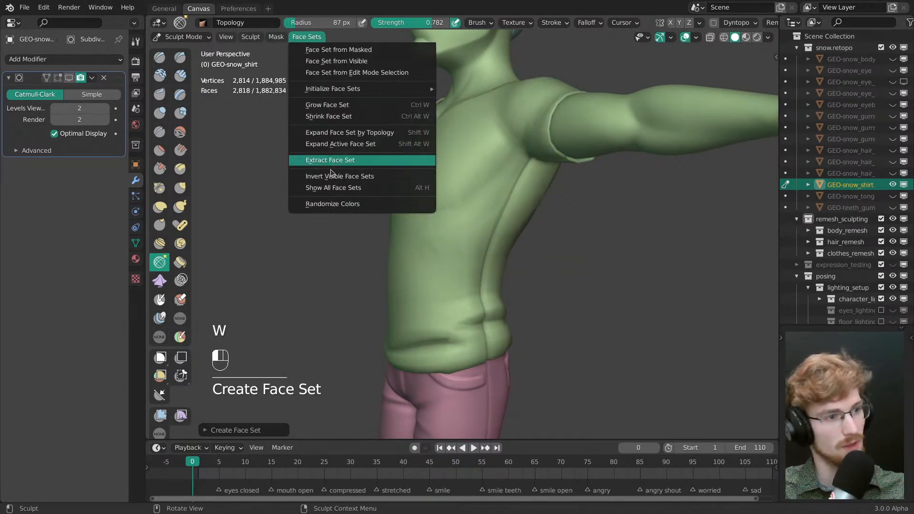
click(324, 73)
- Return to Edit Mode, clear the selection and select the rim face loops of both sleeve openings
mouse_move(544, 266)
ctrl+middle_down()
mouse_move(545, 235)
mouse_move(459, 184)
mouse_move(504, 250)
mouse_move(499, 228)
ctrl+middle_up()
key(Tab)
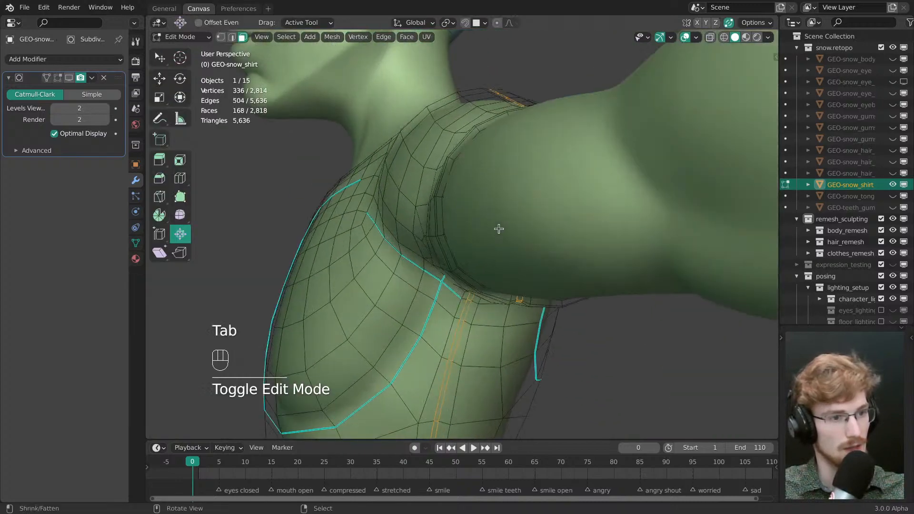
key(alt+a)
alt+right_click(466, 148)
shift+middle_drag(476, 176, 605, 186)
shift+middle_drag(435, 204, 381, 221)
middle_drag(381, 222, 447, 231)
alt+shift+right_click(435, 223)
- Add the rim face loops of the neckline and the bottom hem to the selection
shift+middle_drag(448, 231, 400, 219)
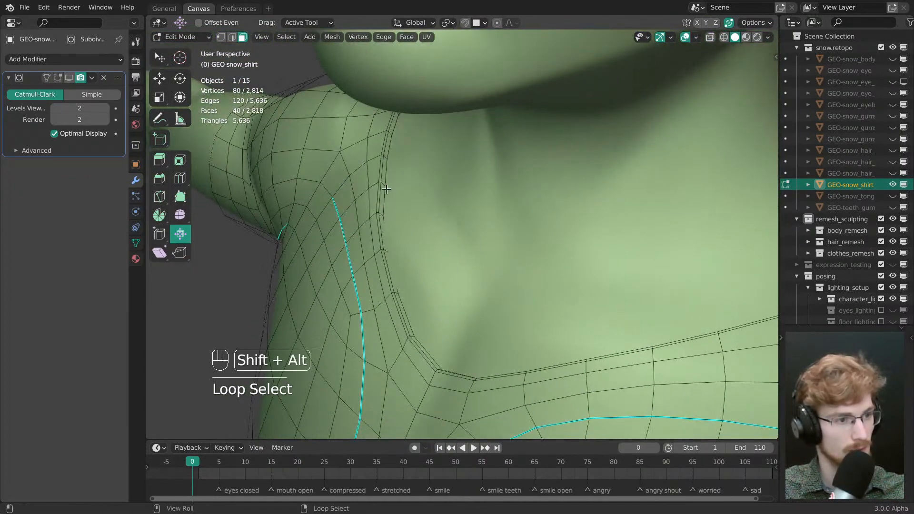
alt+shift+right_click(384, 176)
ctrl+middle_drag(384, 177, 496, 181)
middle_drag(495, 181, 558, 100)
ctrl+middle_drag(558, 100, 548, 57)
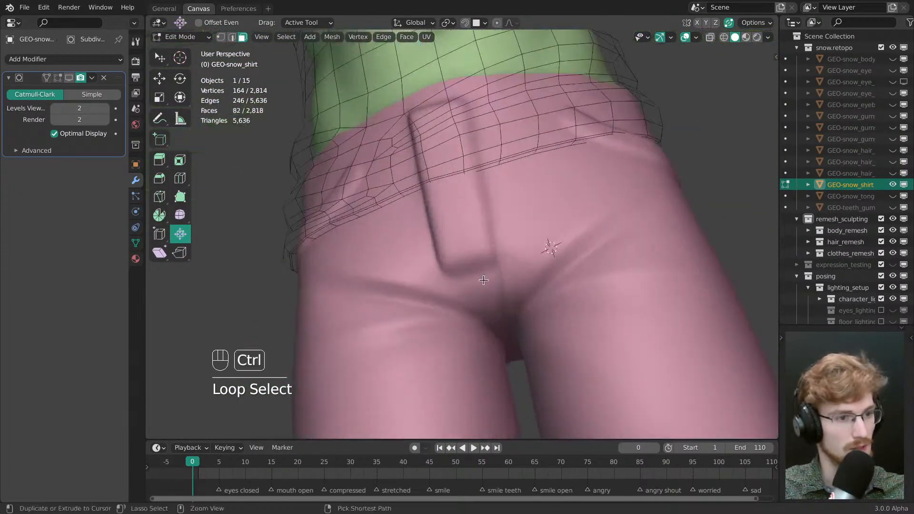
middle_drag(467, 215, 438, 250)
alt+shift+right_click(392, 160)
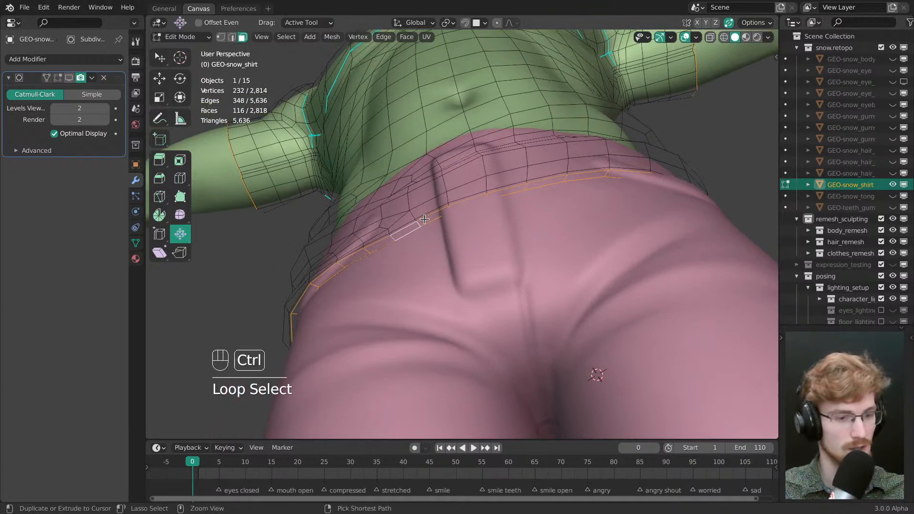
- Expand the selected rim face loops by one ring of faces with Select More
key(ctrl+equal)
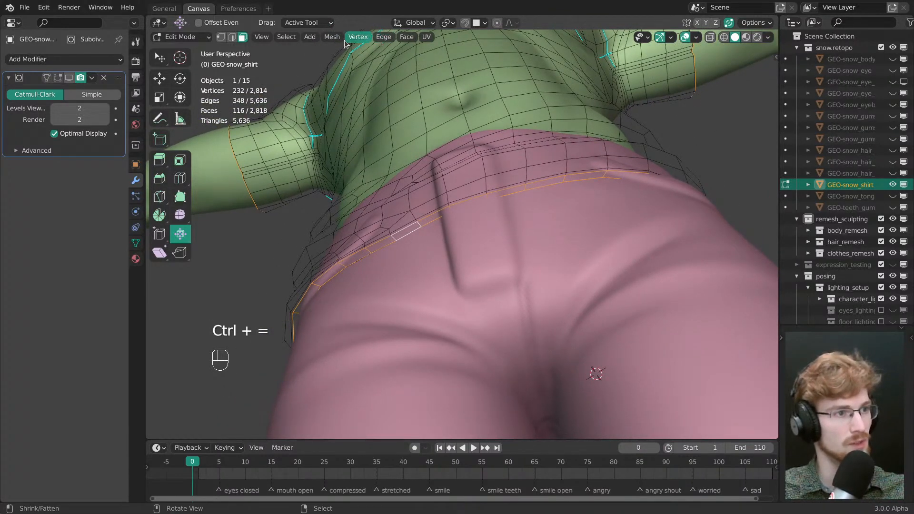
key(F3)
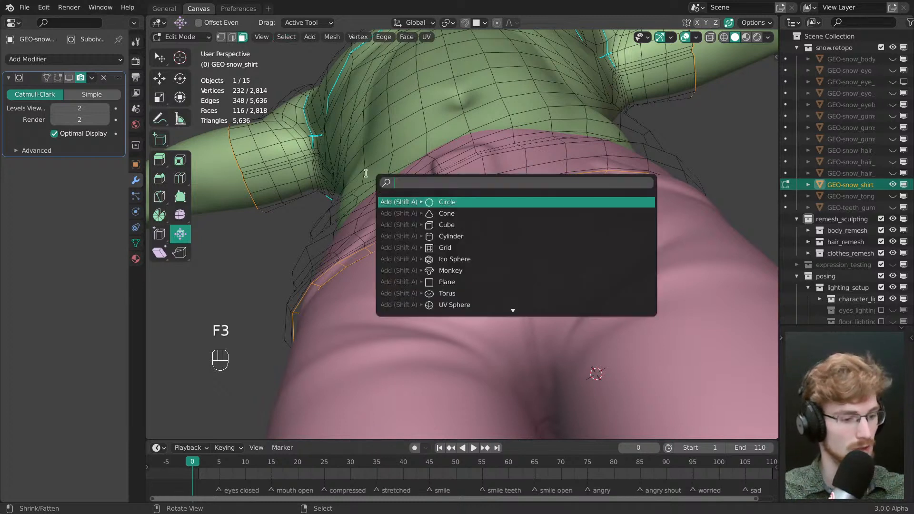
text(grow sele)
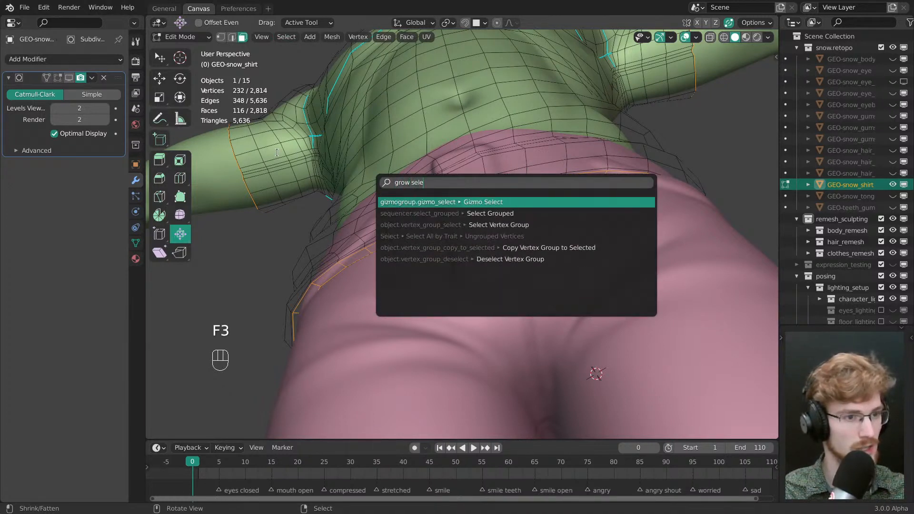
key(ctrl+BackSpace)
key(ctrl+BackSpace)
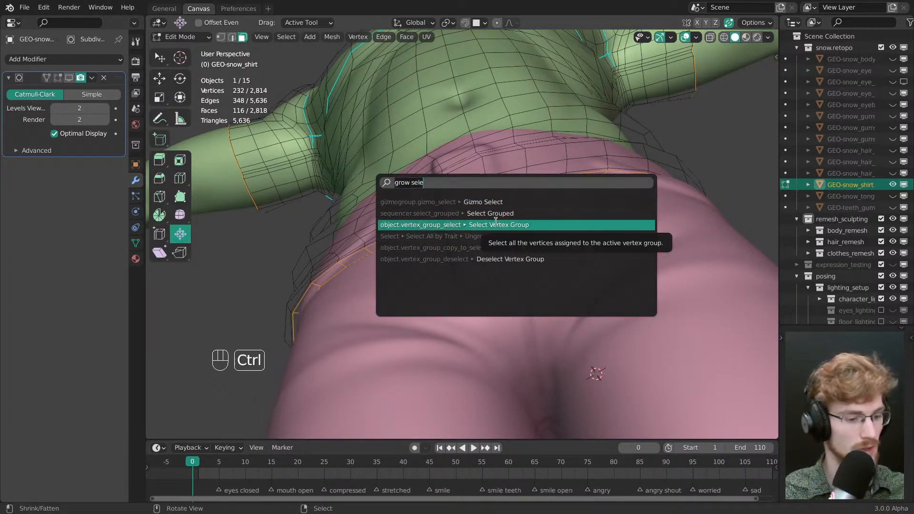
text(select more)
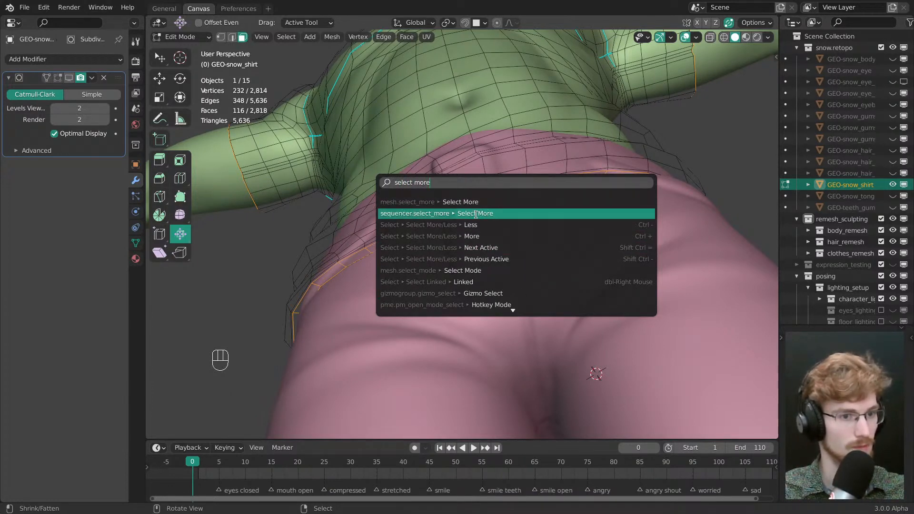
click(484, 237)
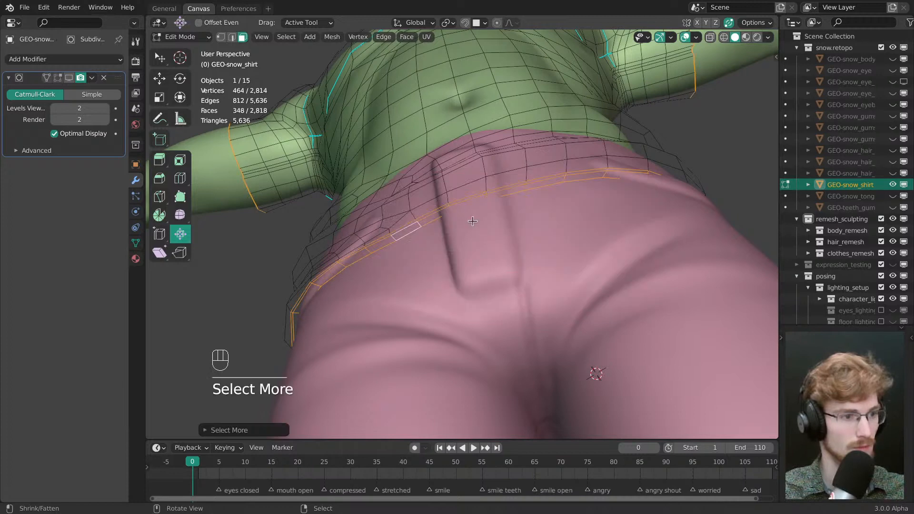
- Switch to Sculpt Mode and create a face set from the rim faces selected in Edit Mode
middle_drag(471, 221, 479, 267)
ctrl+middle_drag(479, 238, 479, 286)
key(Tab)
shift+middle_drag(447, 173, 447, 292)
click(307, 37)
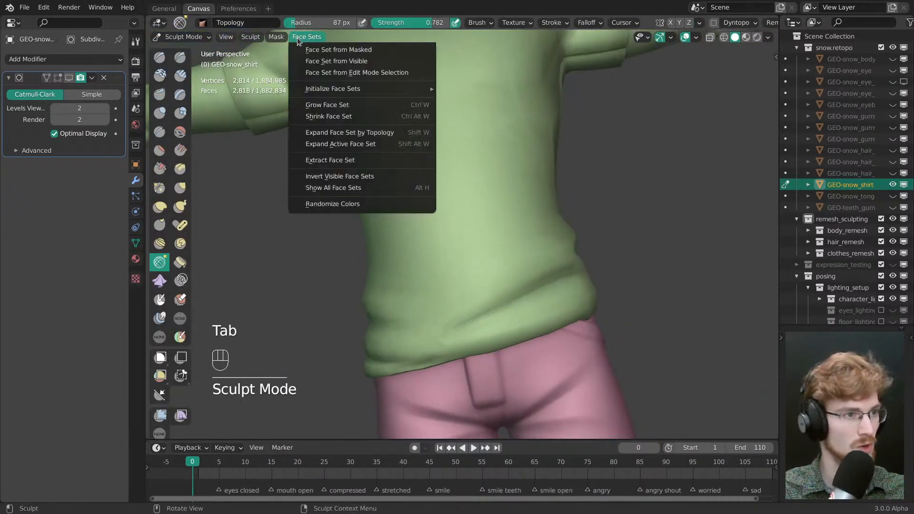
click(346, 73)
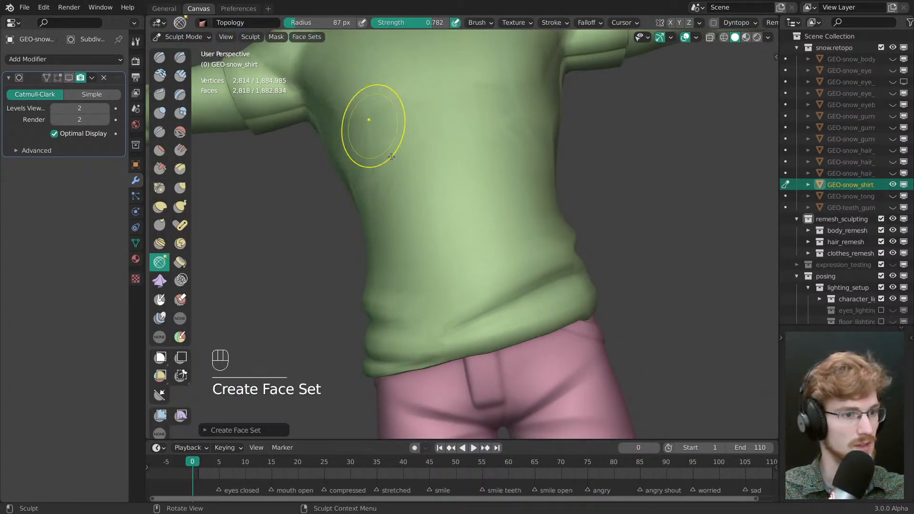
- Turn on the wireframe display over the sculpt and check the topology beside the side seam
middle_drag(367, 122, 376, 305)
shift+middle_drag(376, 305, 407, 285)
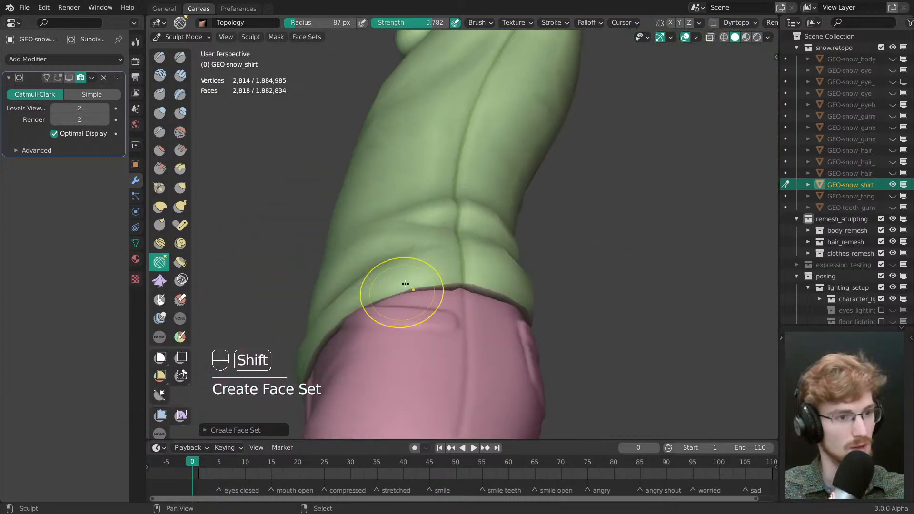
ctrl+middle_drag(440, 153, 447, 219)
key(shift+z)
key(alt+a)
key(alt+a)
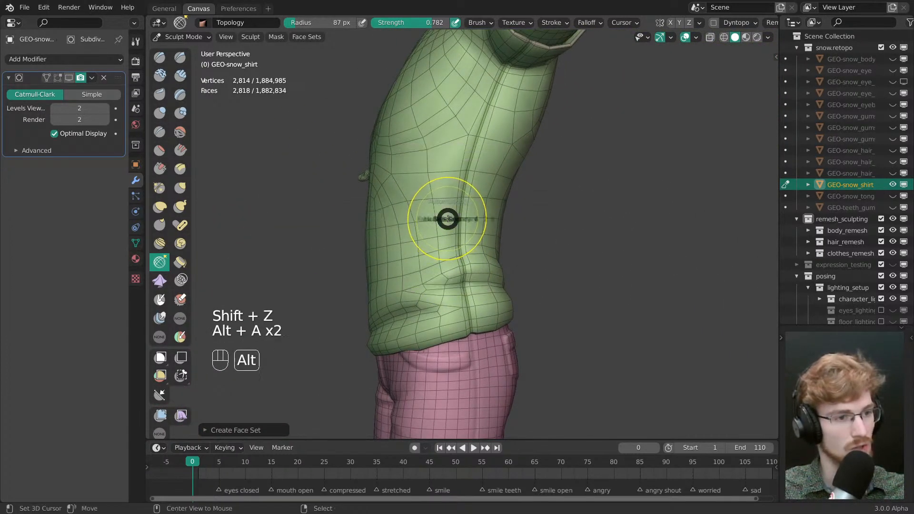
click(498, 220)
key(alt+a)
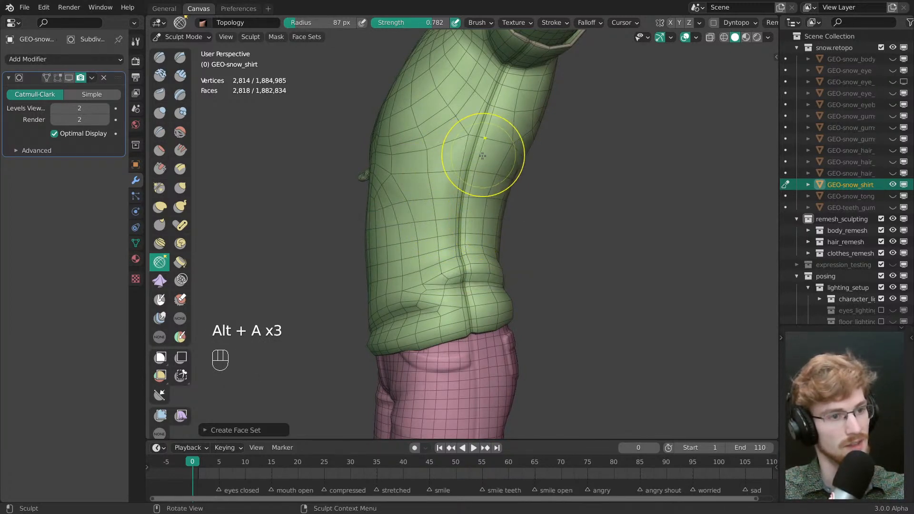
- Set the Topology brush radius to 137 px and relax the mesh around the lower side seam
mouse_move(482, 156)
ctrl+middle_down()
mouse_move(459, 200)
mouse_move(454, 257)
ctrl+middle_up()
ctrl+middle_drag(453, 229, 449, 249)
key(f)
click(480, 276)
middle_drag(484, 281, 495, 234)
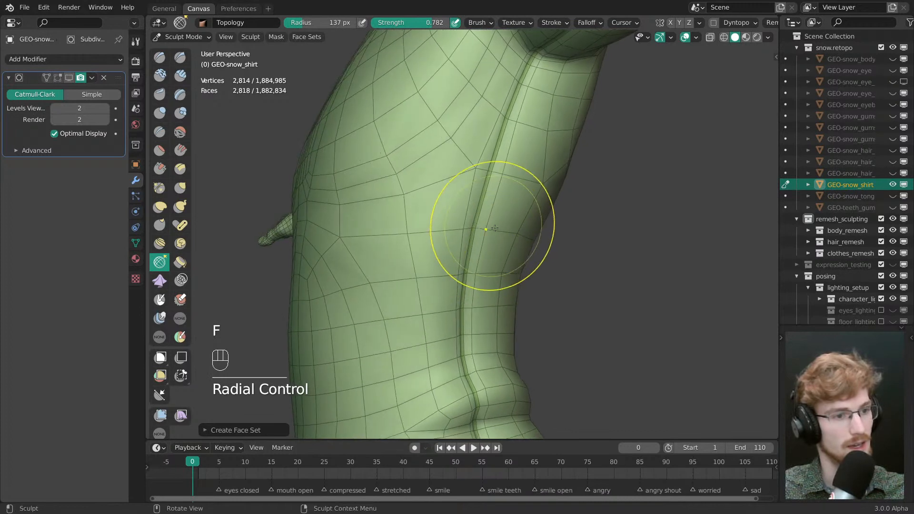
mouse_move(447, 295)
shift+middle_down()
mouse_move(445, 239)
mouse_move(454, 300)
shift+middle_up()
shift+middle_drag(486, 378, 484, 371)
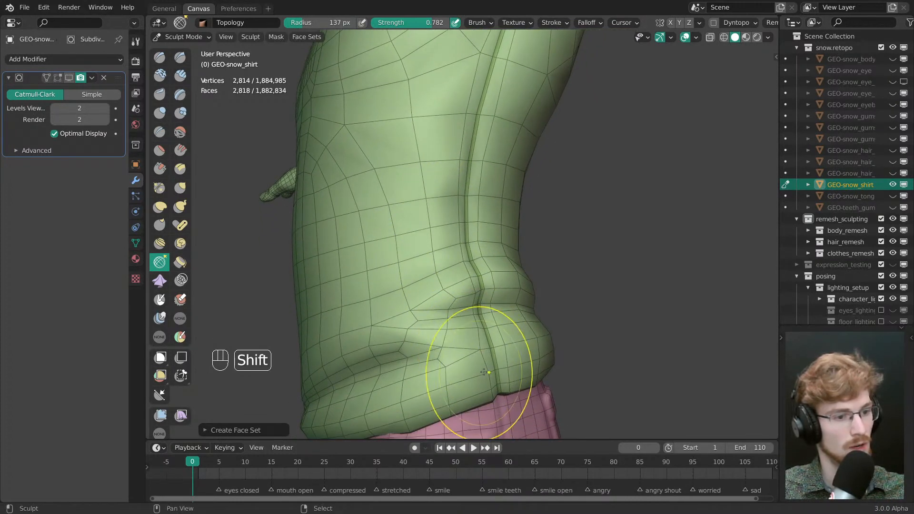
- Reduce the brush radius to 105 px and relax the mesh from the upper side seam to the underarm and sleeve
key(f)
click(469, 370)
shift+middle_drag(474, 155, 471, 272)
key(f)
click(483, 226)
shift+drag(491, 184, 498, 160)
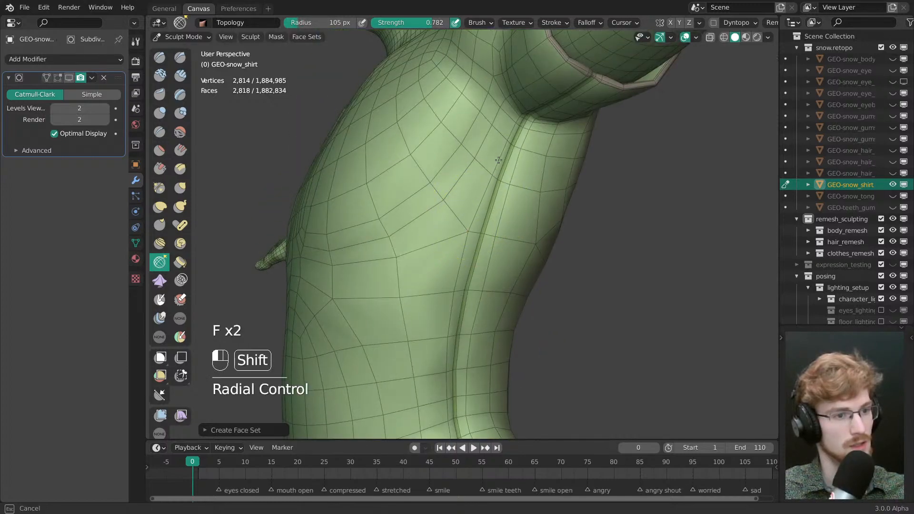
middle_drag(487, 169, 527, 154)
mouse_move(527, 153)
shift+mouse_down()
mouse_move(533, 160)
mouse_move(531, 141)
shift+mouse_up()
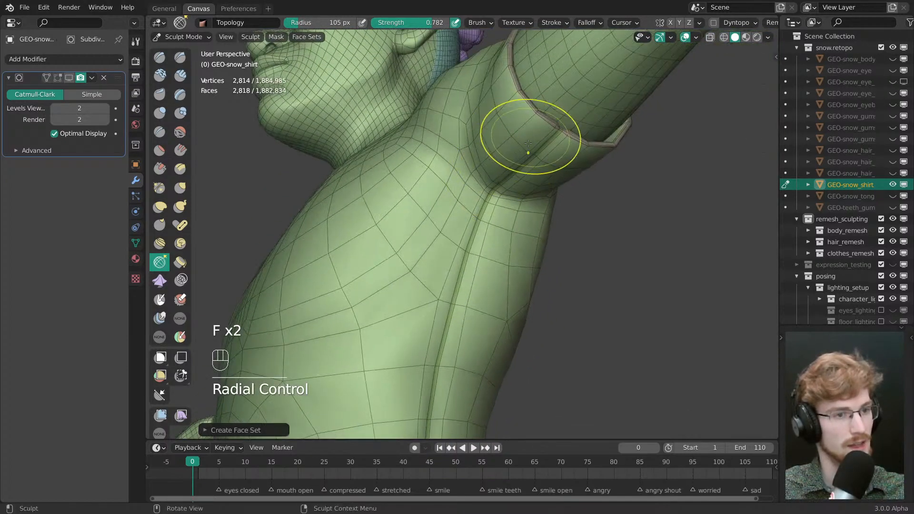
mouse_move(533, 141)
middle_down()
mouse_move(642, 209)
mouse_move(572, 174)
mouse_move(433, 185)
middle_up()
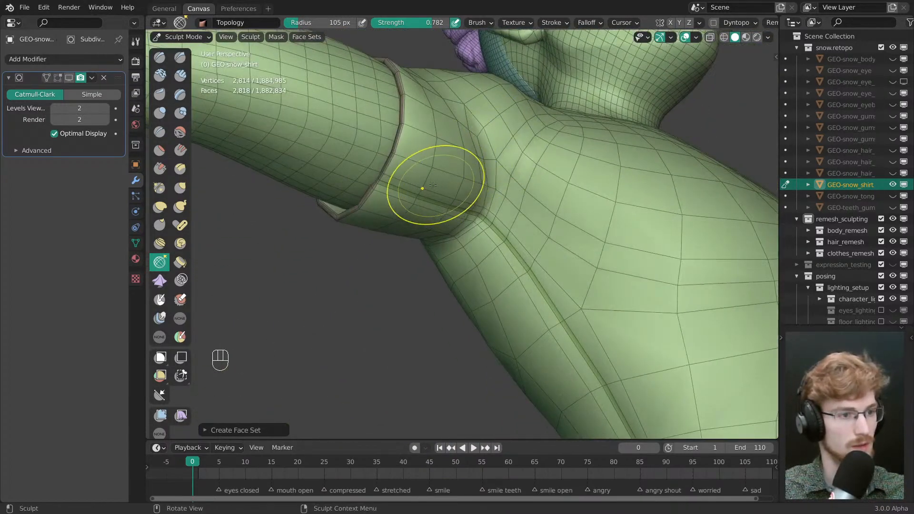
- Relax the mesh along the side seam from the underarm down to the lower shirt with the Topology brush
mouse_move(455, 195)
shift+mouse_down()
mouse_move(485, 194)
mouse_move(609, 347)
shift+mouse_up()
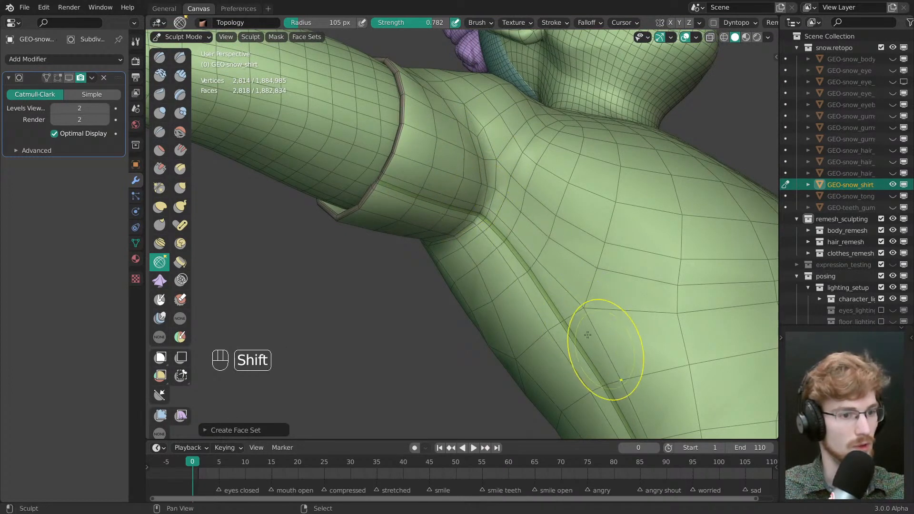
middle_drag(608, 347, 529, 248)
key(f)
shift+middle_drag(592, 356, 538, 233)
shift+drag(537, 233, 548, 288)
mouse_move(547, 289)
ctrl+middle_down()
mouse_move(529, 253)
mouse_move(531, 296)
ctrl+middle_up()
shift+middle_drag(536, 373, 532, 274)
mouse_move(532, 274)
ctrl+middle_down()
mouse_move(535, 247)
mouse_move(562, 272)
ctrl+middle_up()
- Set the brush radius to 102 px and relax the mesh around the seam at the hem folds
key(f)
click(581, 270)
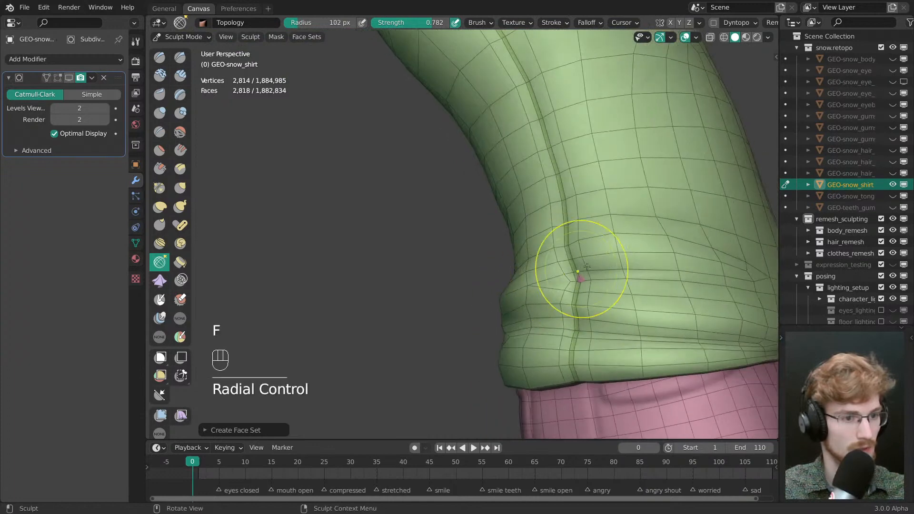
shift+drag(582, 270, 591, 302)
shift+drag(586, 362, 551, 347)
mouse_move(551, 347)
middle_down()
mouse_move(484, 256)
mouse_move(563, 286)
mouse_move(552, 165)
mouse_move(560, 212)
middle_up()
mouse_move(561, 212)
middle_down()
mouse_move(493, 222)
mouse_move(513, 232)
mouse_move(574, 331)
mouse_move(566, 390)
middle_up()
- Return to Object Mode, hide the wireframe, and preview the shirt with its subdivision enabled in the viewport
key(f)
click(497, 232)
shift+middle_drag(515, 204, 501, 328)
mouse_move(500, 328)
middle_down()
mouse_move(481, 286)
mouse_move(447, 259)
mouse_move(410, 300)
mouse_move(535, 241)
mouse_move(465, 219)
middle_up()
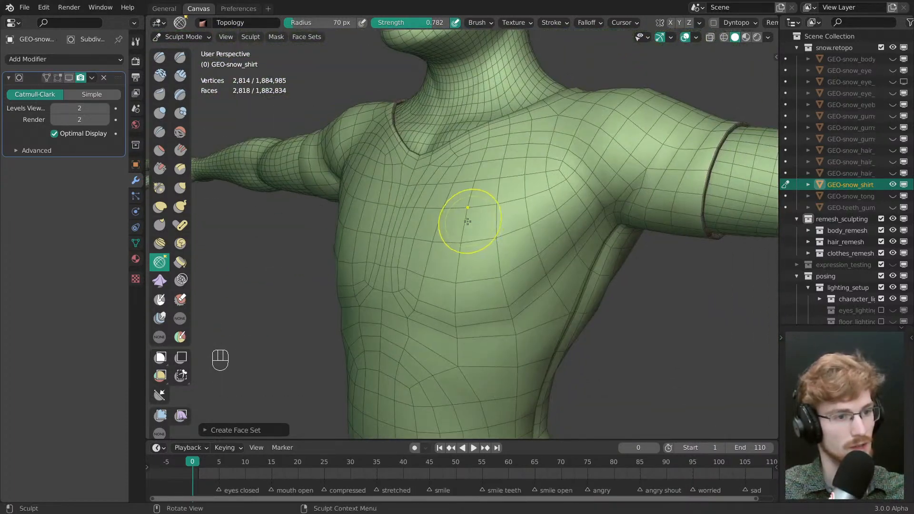
key(alt+a)
key(alt+a)
mouse_move(534, 199)
shift+middle_down()
mouse_move(496, 218)
mouse_move(348, 194)
mouse_move(505, 219)
mouse_move(485, 153)
mouse_move(478, 225)
mouse_move(616, 212)
shift+middle_up()
key(Tab)
key(alt+a)
key(shift+z)
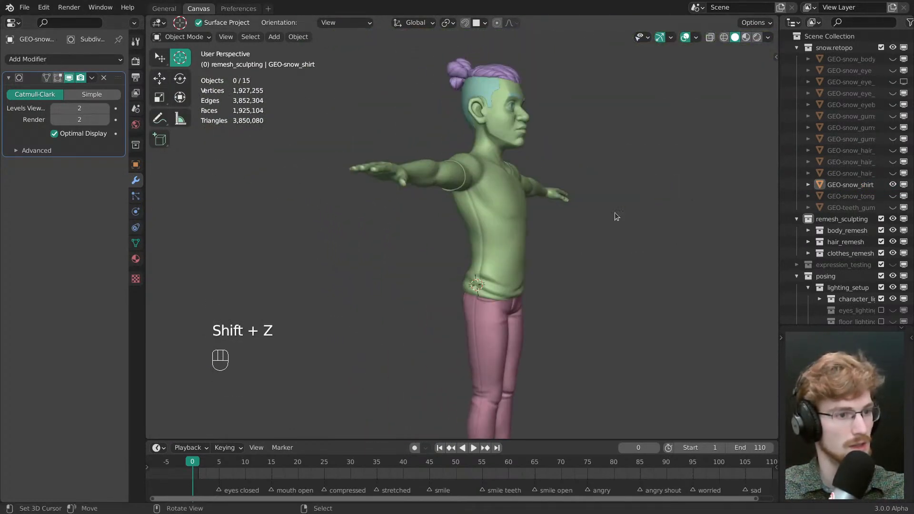
scroll(573, 242, up, 5)
mouse_move(572, 242)
middle_down()
mouse_move(397, 189)
mouse_move(437, 187)
middle_up()
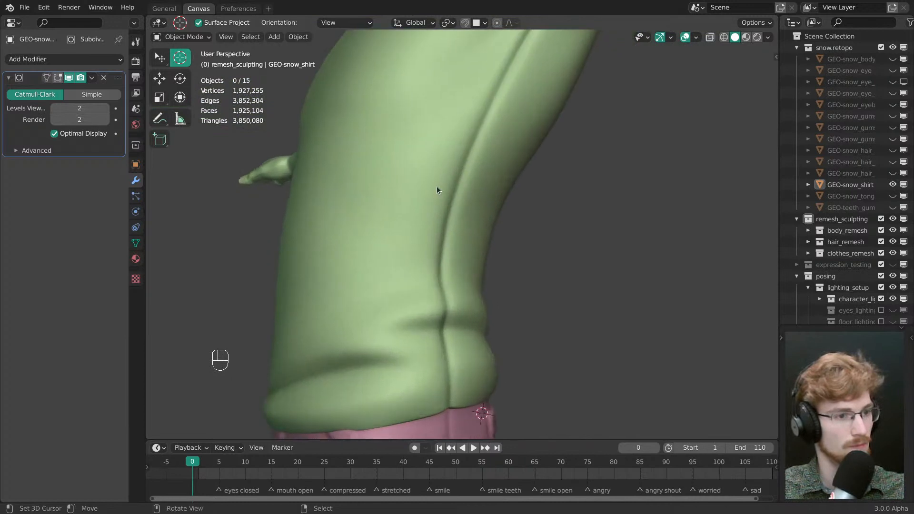
- Enter Sculpt Mode on the shirt and choose the Smooth brush with a radius of 88 px
key(Tab)
key(alt+a)
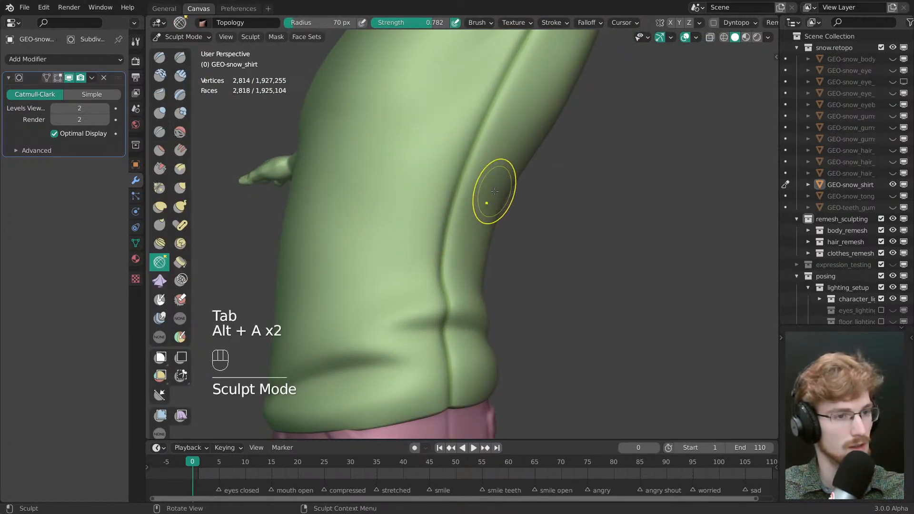
key(alt+a)
middle_drag(494, 192, 418, 191)
key(s)
key(f)
click(404, 204)
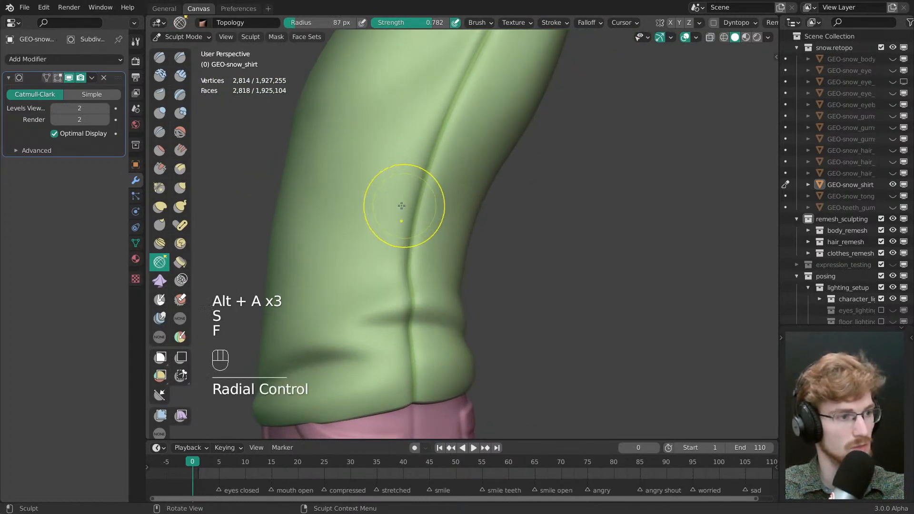
click(180, 131)
key(f)
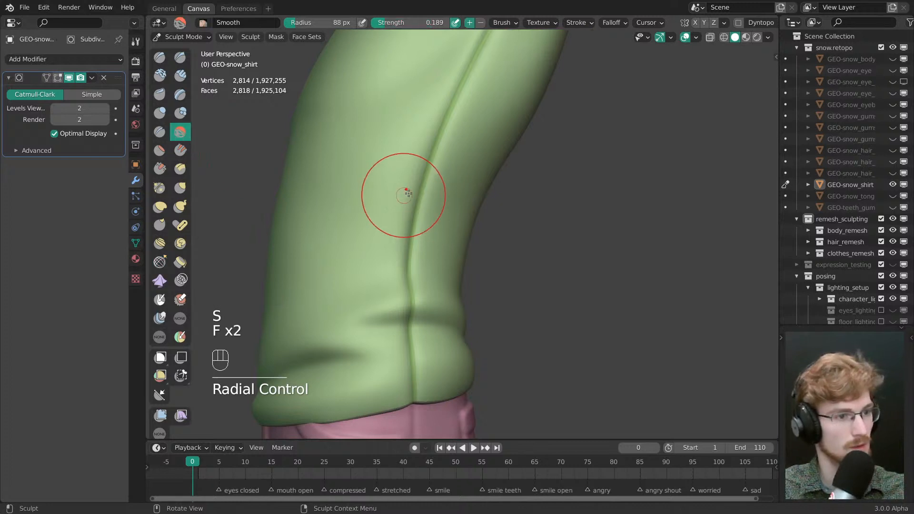
click(414, 197)
- Hide the overlays, set the Smooth brush radius to 83 px, and smooth the shirt beside the lower side seam
key(shift+z)
key(f)
click(407, 197)
key(shift+z)
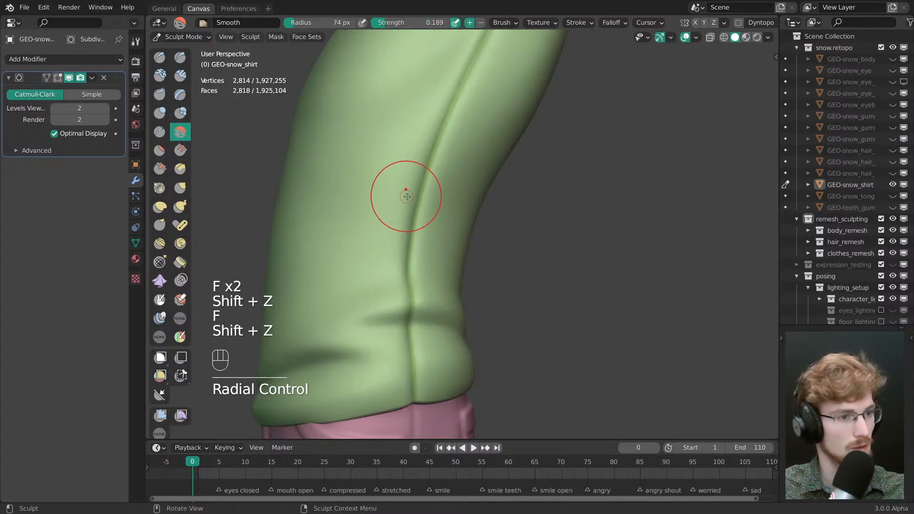
middle_drag(394, 251, 415, 271)
key(z)
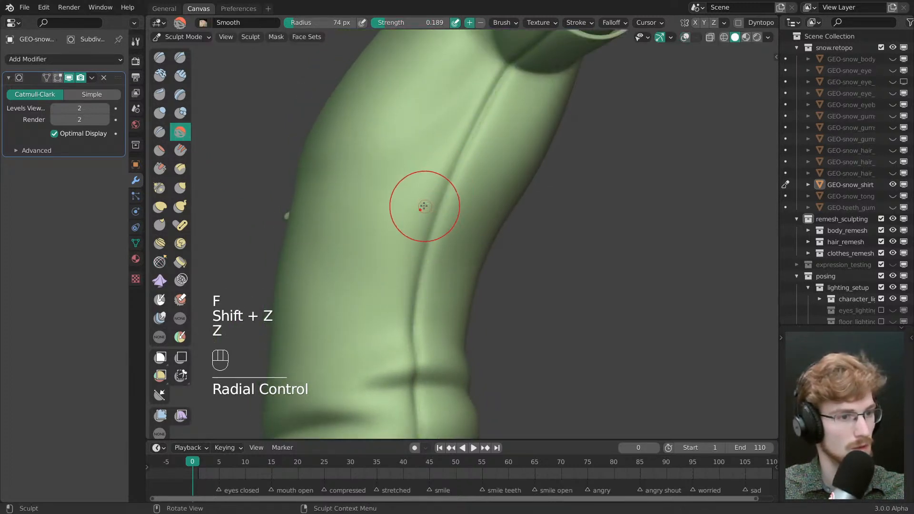
key(f)
click(467, 116)
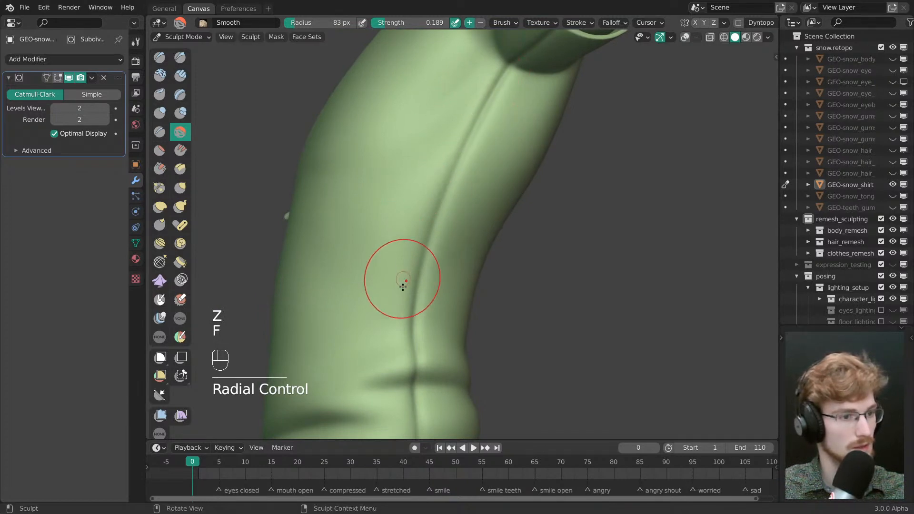
mouse_move(403, 286)
mouse_down()
mouse_move(400, 350)
mouse_move(409, 286)
mouse_up()
- Readjust the Smooth brush radius and smooth the upper side seam towards the underarm
shift+scroll(399, 278, down, 5)
mouse_move(414, 166)
shift+middle_down()
mouse_move(404, 355)
mouse_move(431, 285)
shift+middle_up()
key(f)
click(473, 206)
drag(471, 206, 506, 175)
middle_drag(506, 176, 540, 158)
drag(544, 98, 553, 88)
mouse_move(514, 190)
middle_down()
mouse_move(669, 224)
mouse_move(517, 250)
mouse_move(517, 352)
mouse_move(481, 329)
mouse_move(416, 207)
middle_up()
- Return to Object Mode and check the smoothed shirt on the whole character from the back and front
key(Tab)
key(alt+a)
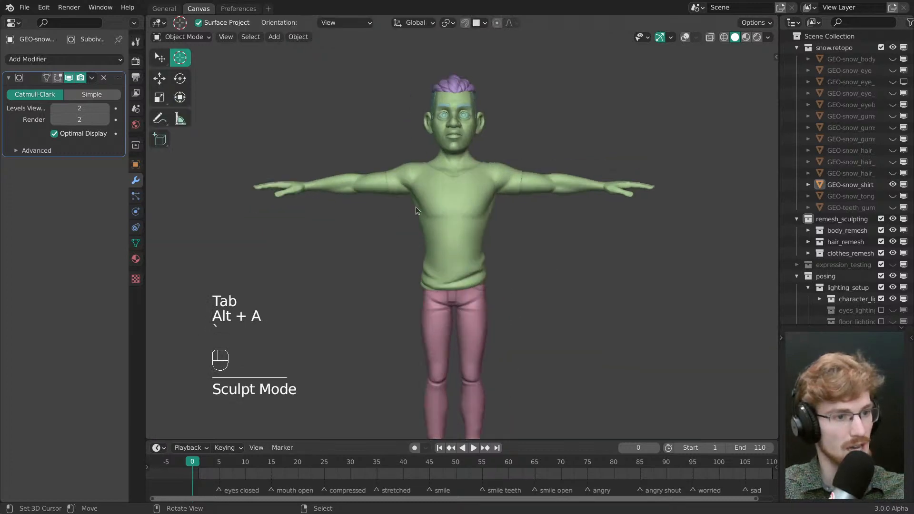
scroll(448, 248, up, 5)
mouse_move(478, 292)
middle_down()
mouse_move(541, 324)
mouse_move(367, 245)
middle_up()
shift+middle_drag(370, 247, 663, 218)
scroll(405, 285, down, 4)
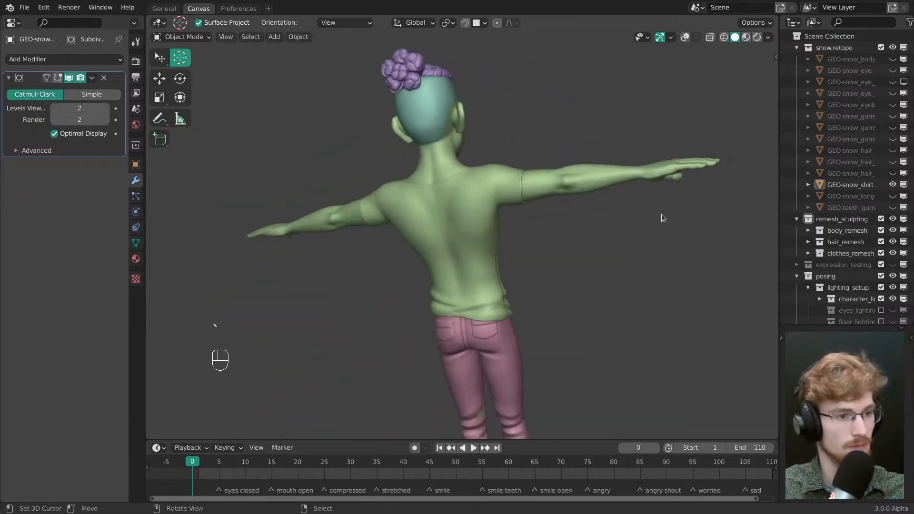
right_click(461, 198)
ctrl+middle_drag(461, 199, 573, 312)
key(grave)
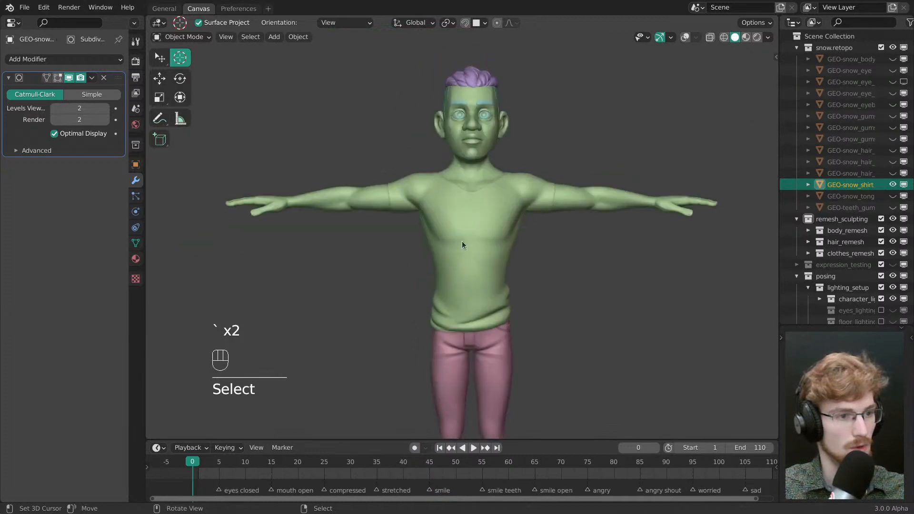
- Switch the viewport to Material Preview, select the shirt, and display its material settings with overlays turned back on
key(alt+a)
key(z)
click(450, 232)
scroll(449, 232, up, 2)
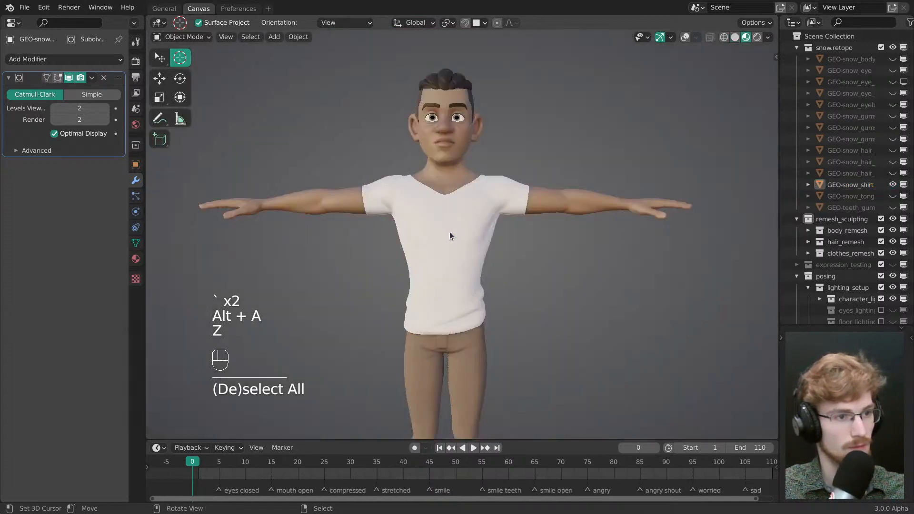
click(472, 259)
click(136, 259)
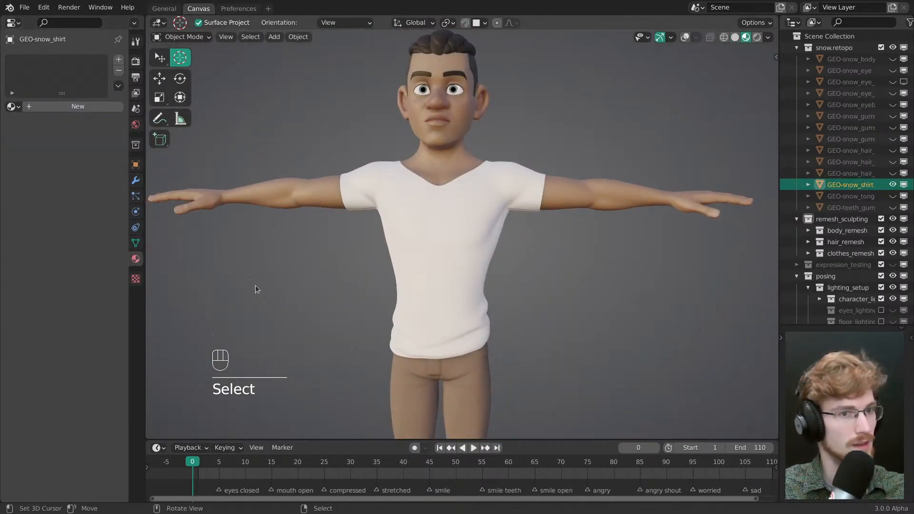
key(z)
click(19, 108)
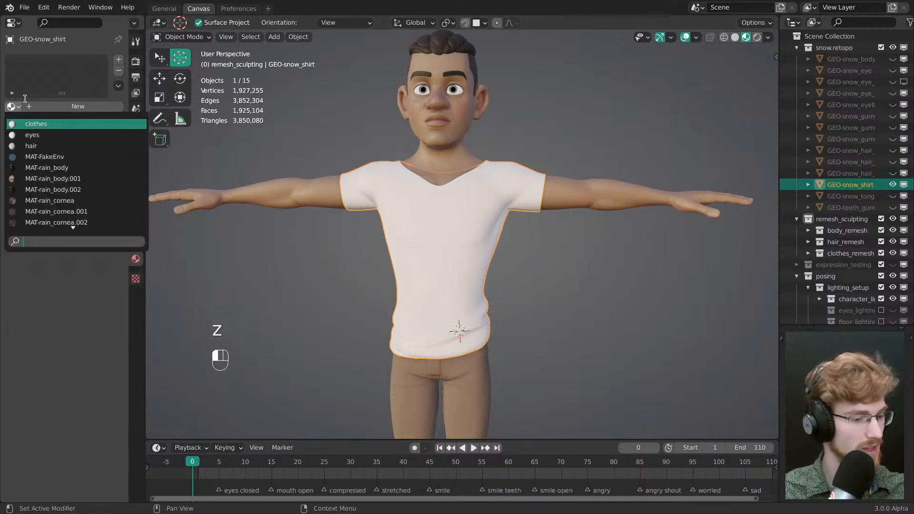
text(shirt)
key(BackSpace)
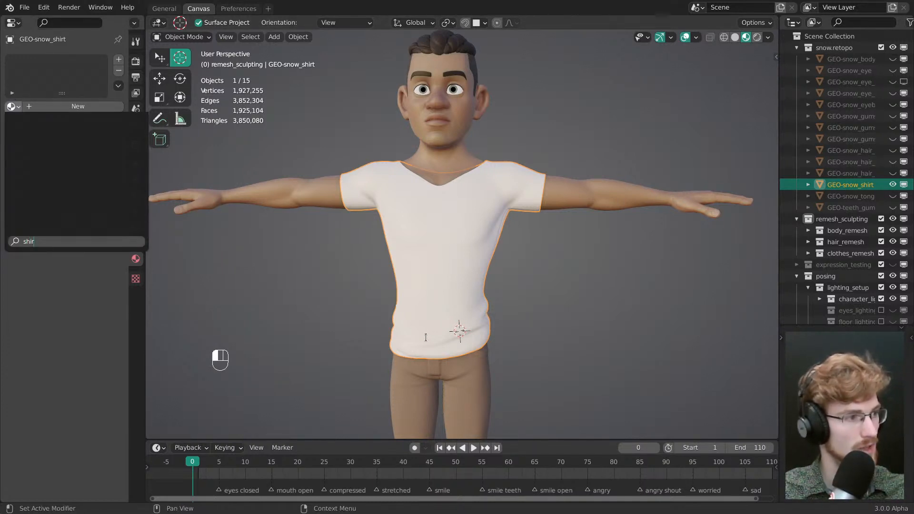
key(BackSpace)
key(BackSpace)
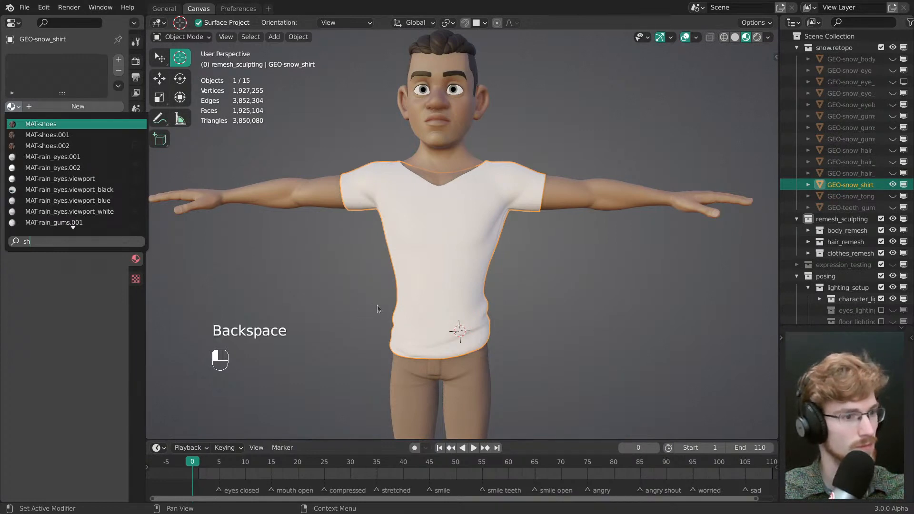
click(368, 302)
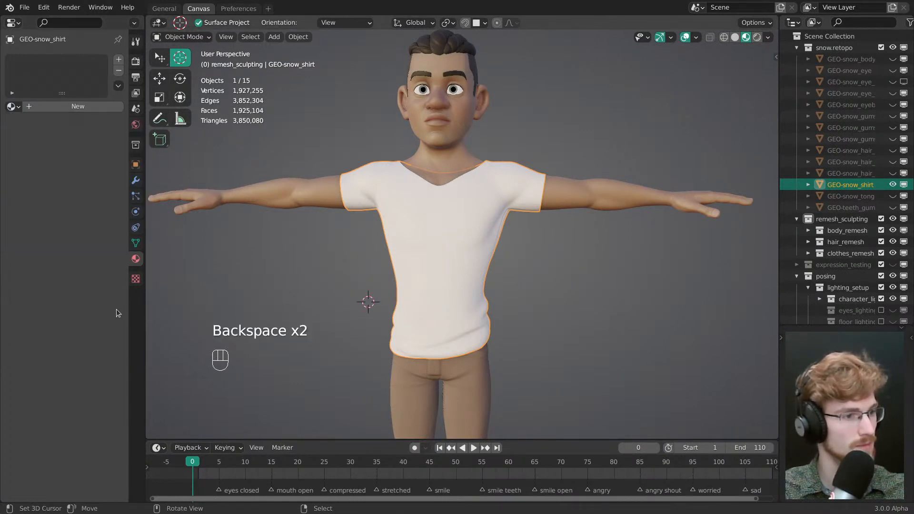
key(BackSpace)
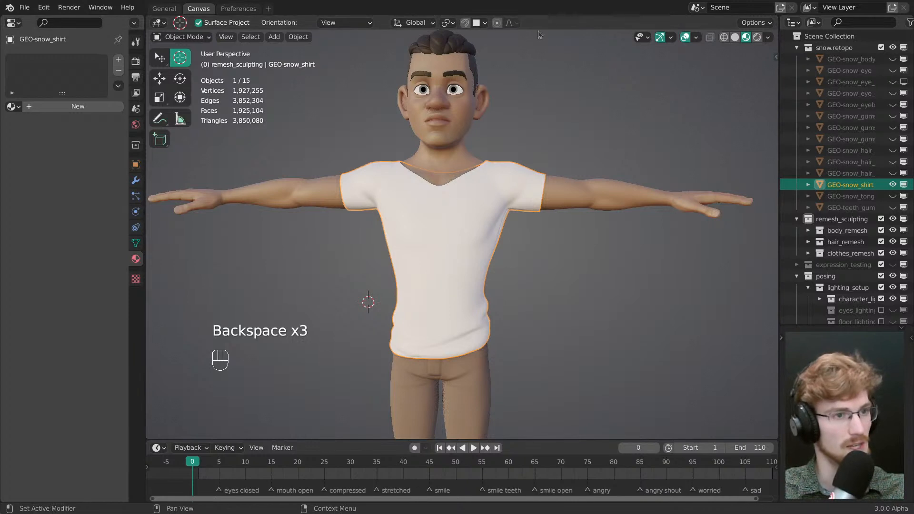
key(Escape)
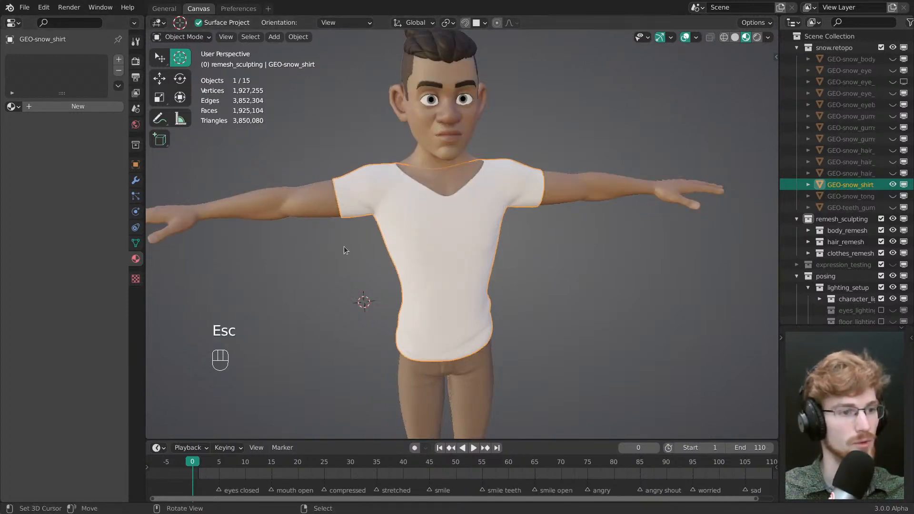
key(Escape)
key(Escape)
key(Escape)
key(Escape)
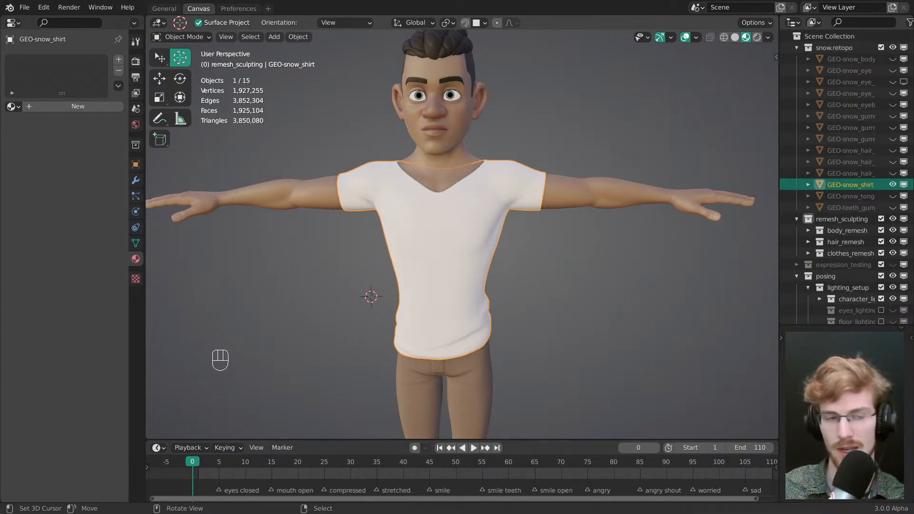
middle_drag(680, 300, 565, 298)
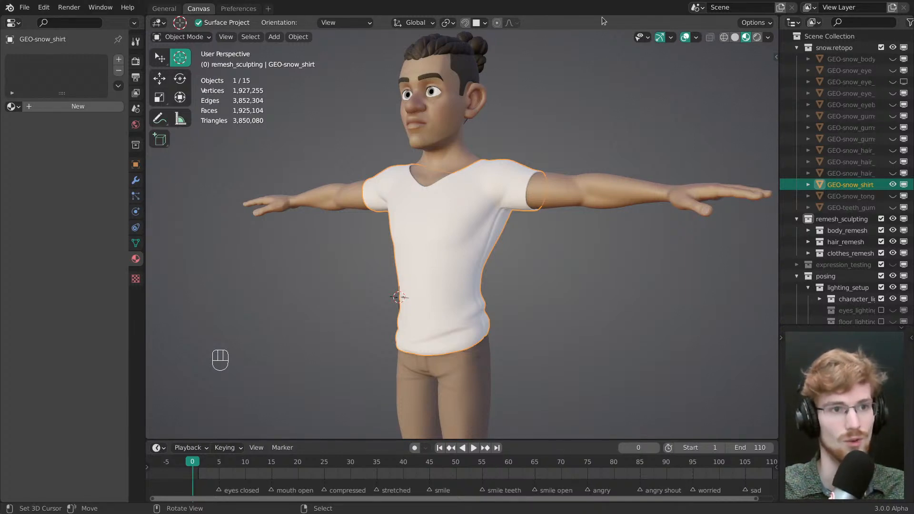
mouse_move(452, 250)
middle_down()
mouse_move(477, 250)
mouse_move(469, 254)
middle_up()
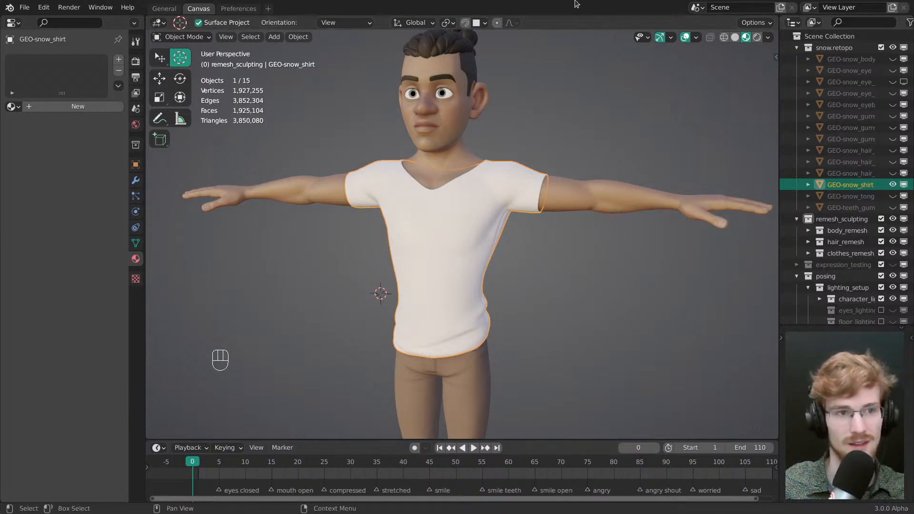
middle_drag(424, 247, 499, 149)
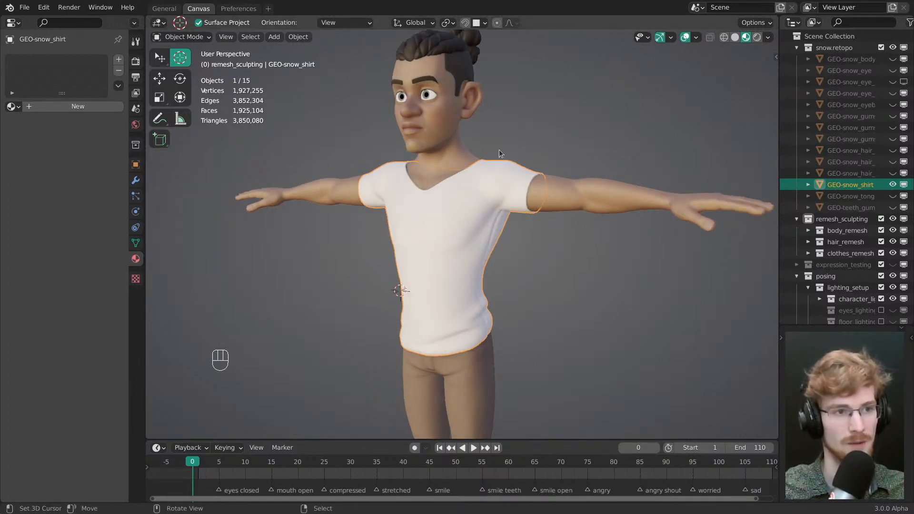
middle_drag(447, 132, 428, 235)
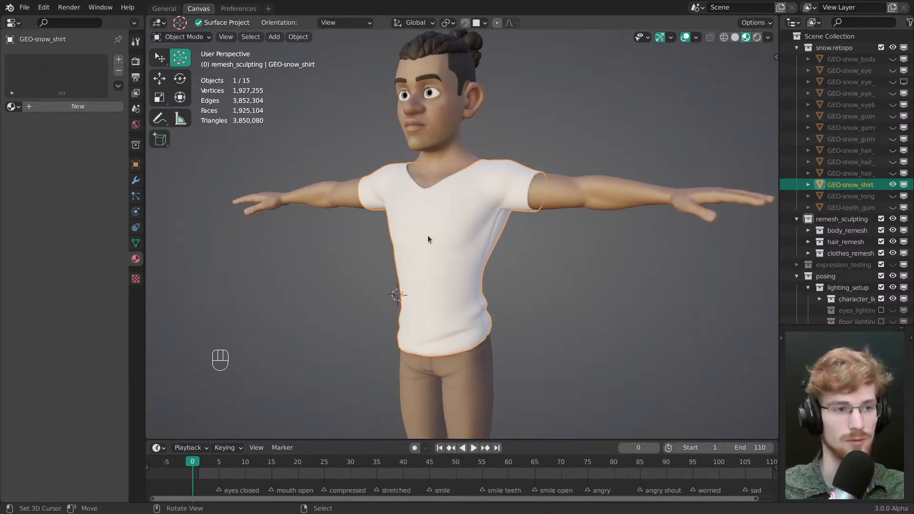
- Switch the viewport back to Solid shading, frame the character's full outfit, and deselect all objects
key(z)
click(445, 235)
scroll(477, 238, up, 2)
middle_drag(492, 256, 534, 272)
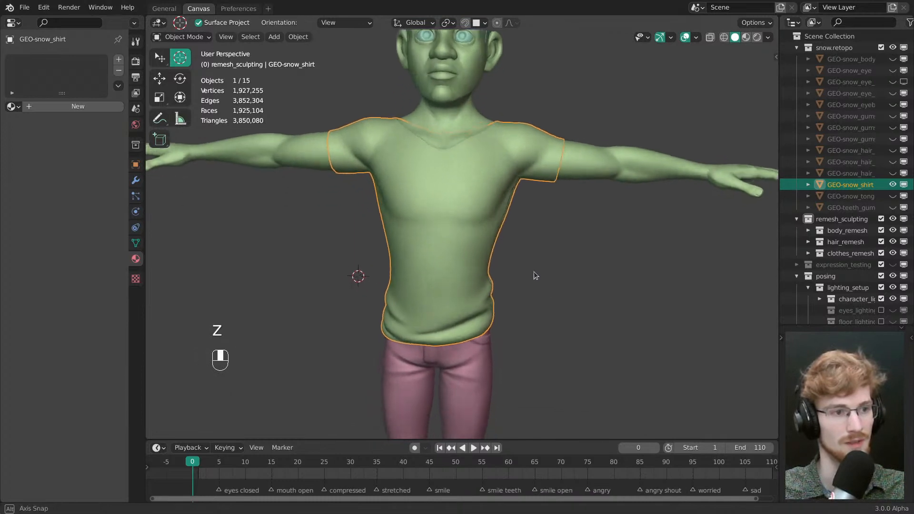
key(grave)
click(467, 187)
shift+middle_drag(485, 394, 475, 167)
right_click(476, 241)
shift+middle_drag(474, 166, 472, 245)
key(alt+a)
alt+right_click(473, 234)
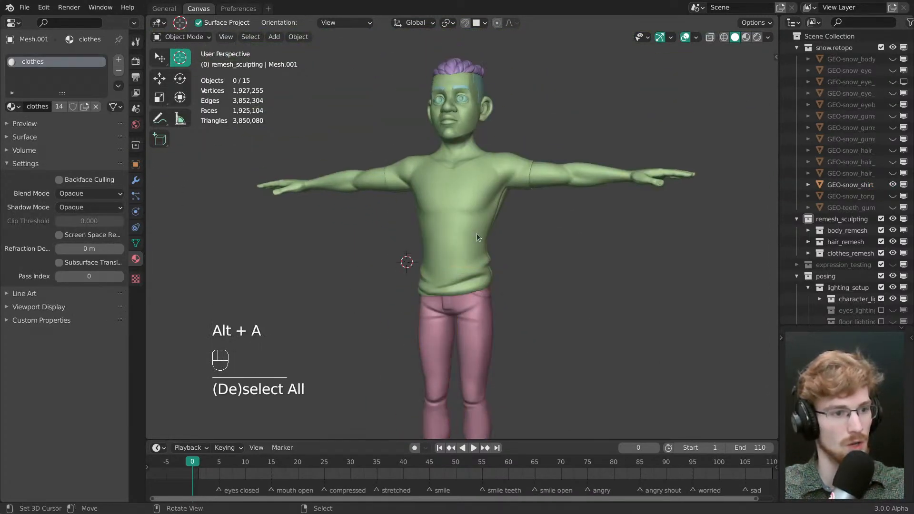
right_click(476, 235)
shift+middle_drag(488, 311, 481, 241)
ctrl+middle_drag(480, 241, 479, 212)
key(h)
key(ctrl+z)
- Hide the shirt in the front view to expose the trousers' waist, and save the file
key(grave)
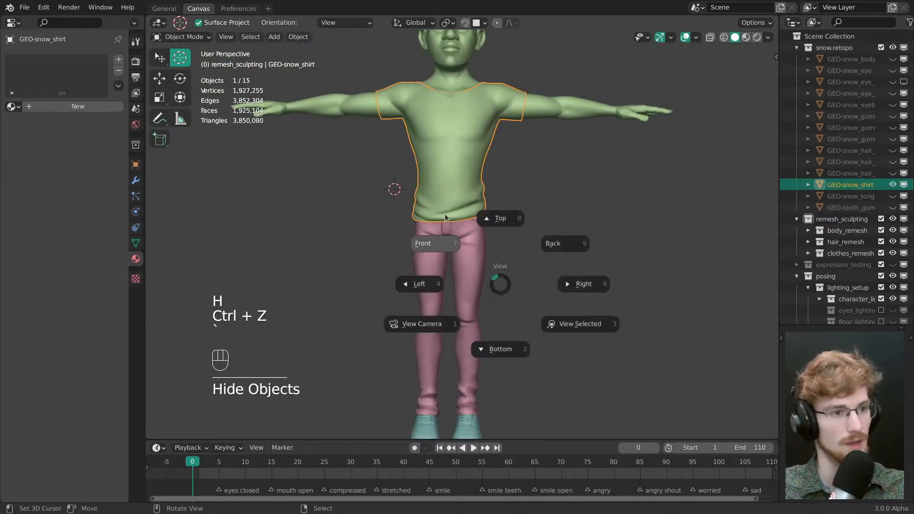
click(479, 249)
key(alt+a)
right_click(464, 208)
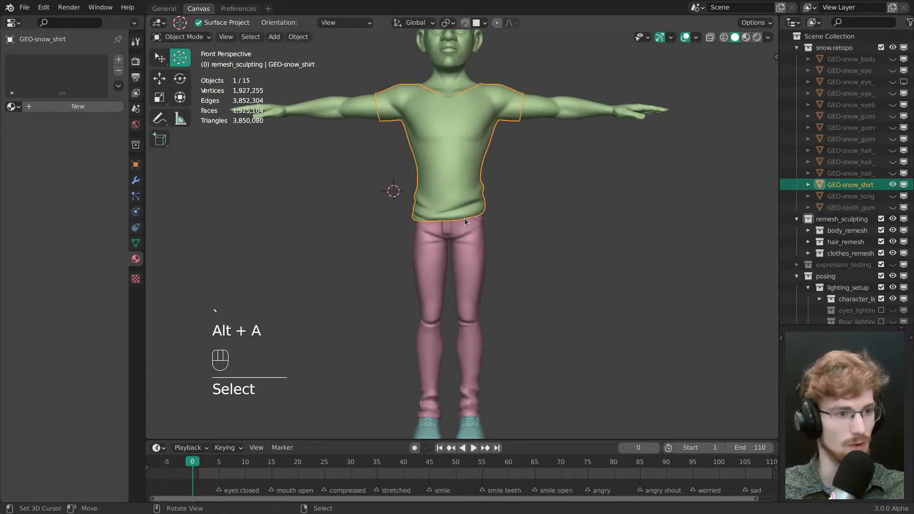
key(h)
ctrl+middle_drag(465, 218, 488, 230)
key(ctrl+s)
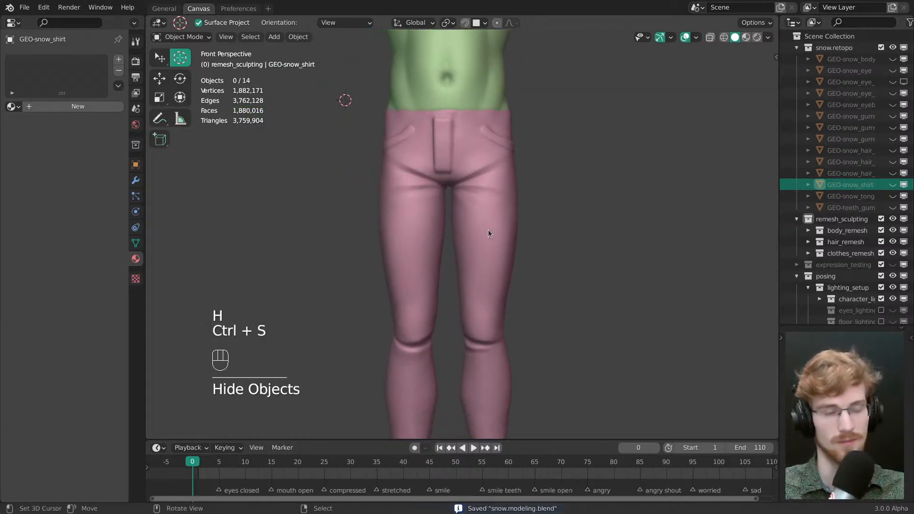
- Unhide all objects in the scene and clear the selection
click(482, 211)
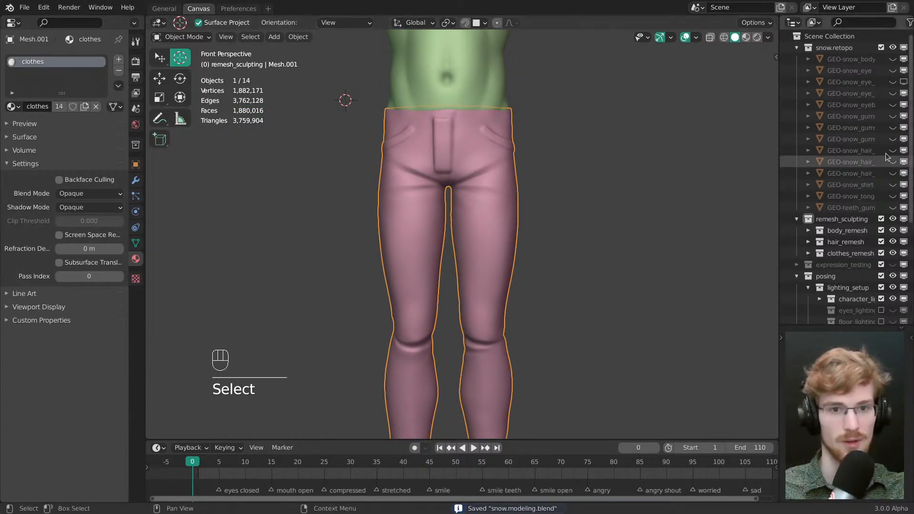
key(alt+h)
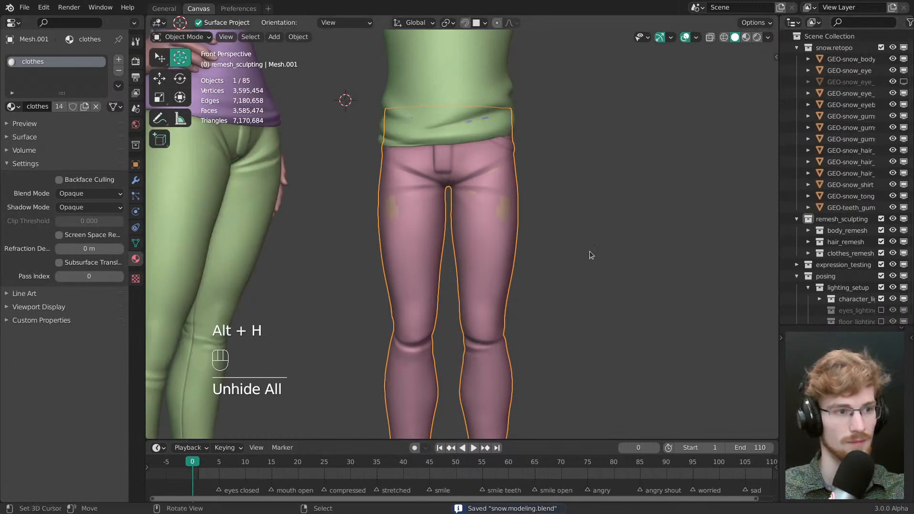
shift+middle_drag(589, 250, 575, 310)
key(alt+a)
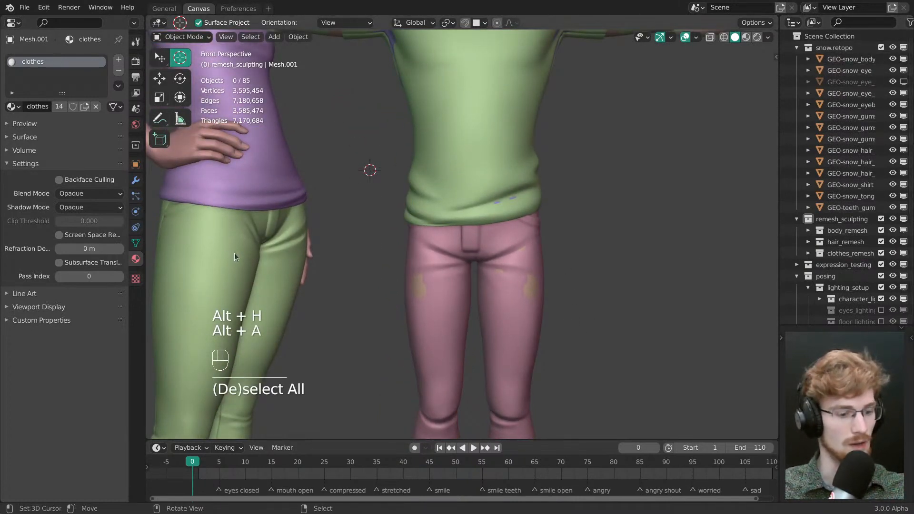
- Undo the last unhide and deselection, and reveal the hidden objects again with nothing selected
key(ctrl+z)
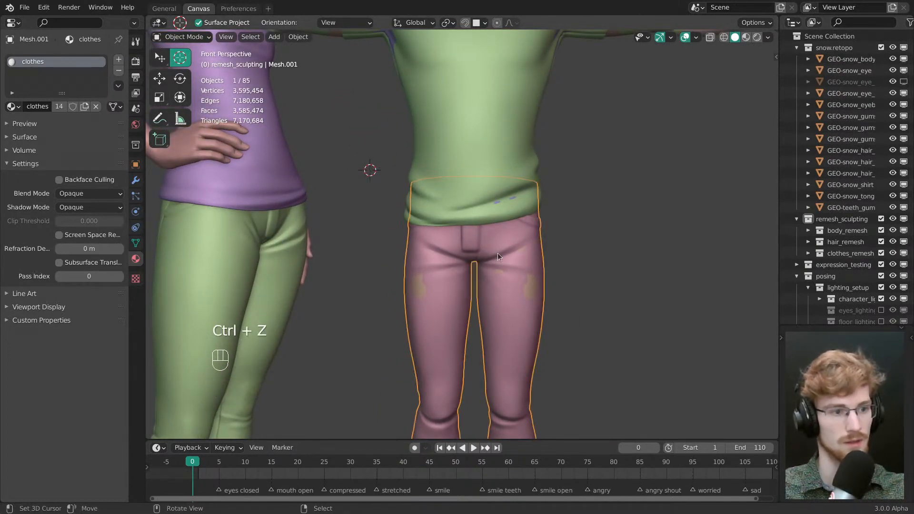
key(ctrl+z)
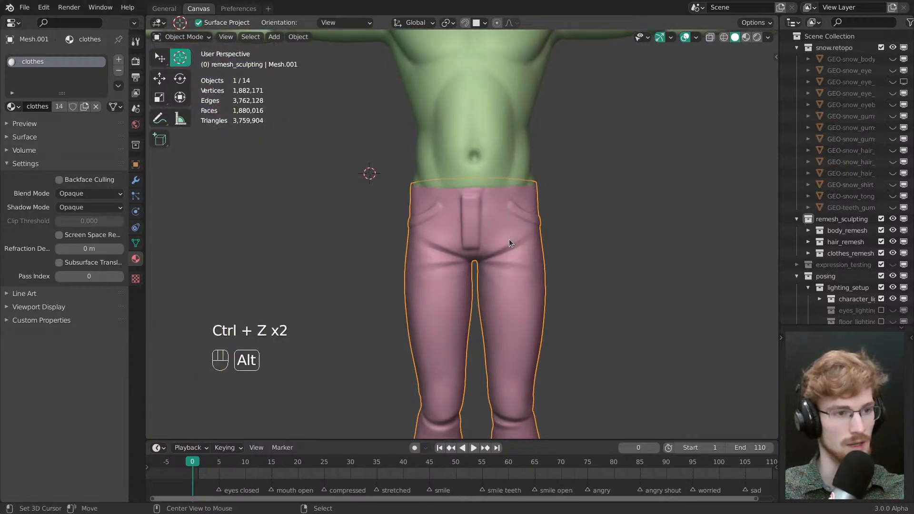
key(alt+h)
key(alt+a)
scroll(519, 247, down, 5)
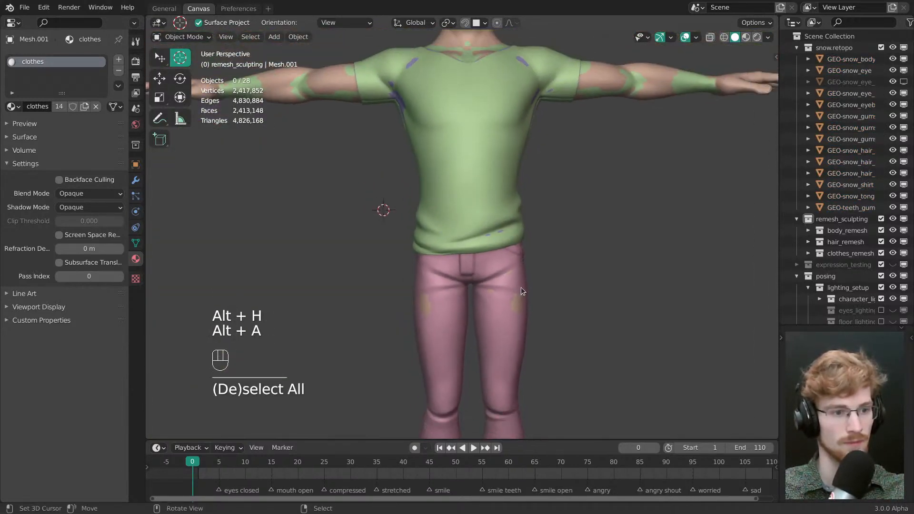
- Hide both the retopologised and the sculpted shirt to expose the torso and the trousers' waist
middle_drag(521, 287, 491, 244)
click(525, 284)
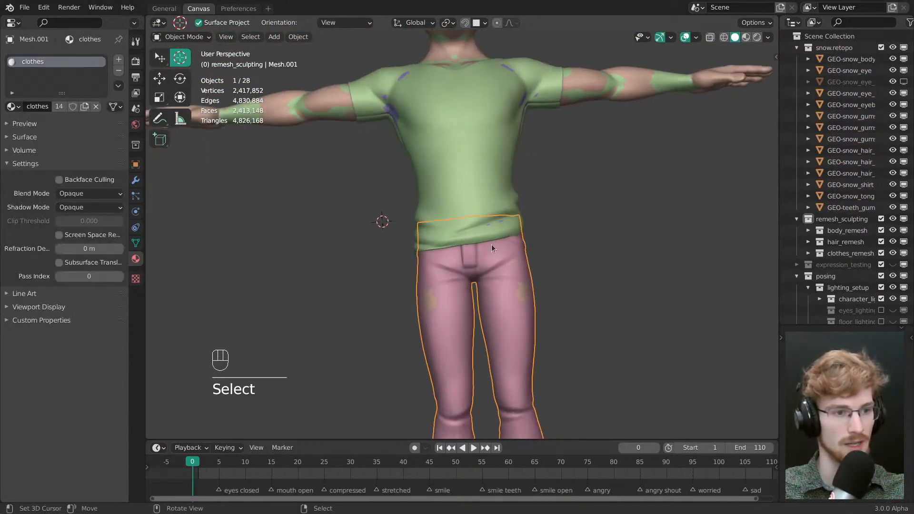
click(492, 192)
key(h)
key(h)
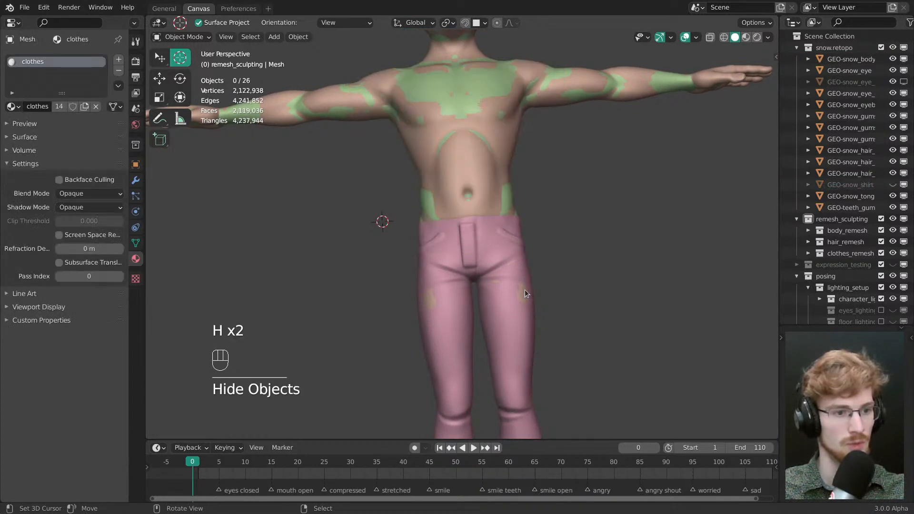
- Exclude the body_remesh and hair_remesh collections from the view layer, leaving clothes_remesh enabled
click(523, 291)
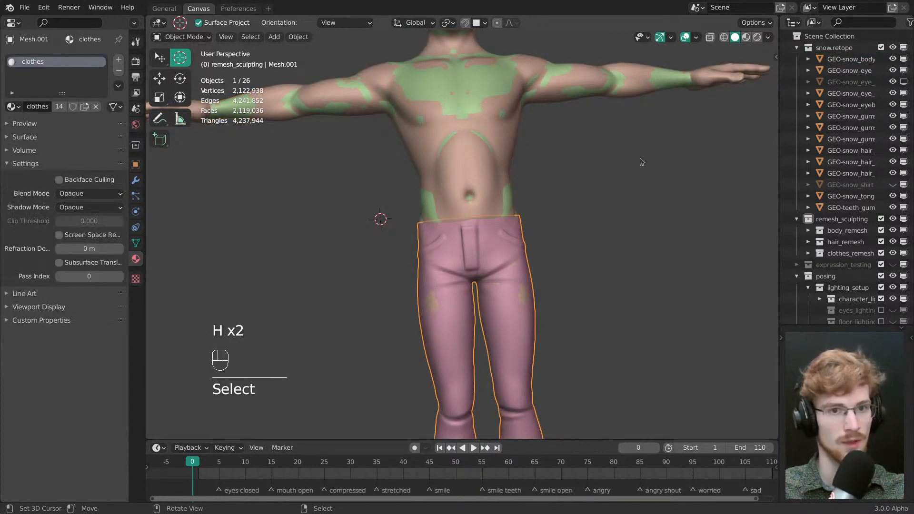
click(485, 190)
scroll(849, 190, down, 3)
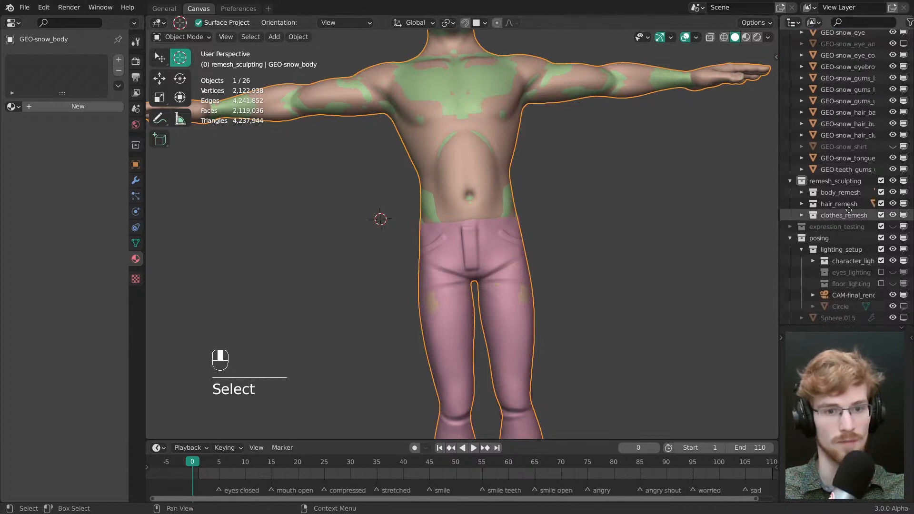
middle_drag(849, 210, 845, 203)
click(882, 185)
click(882, 197)
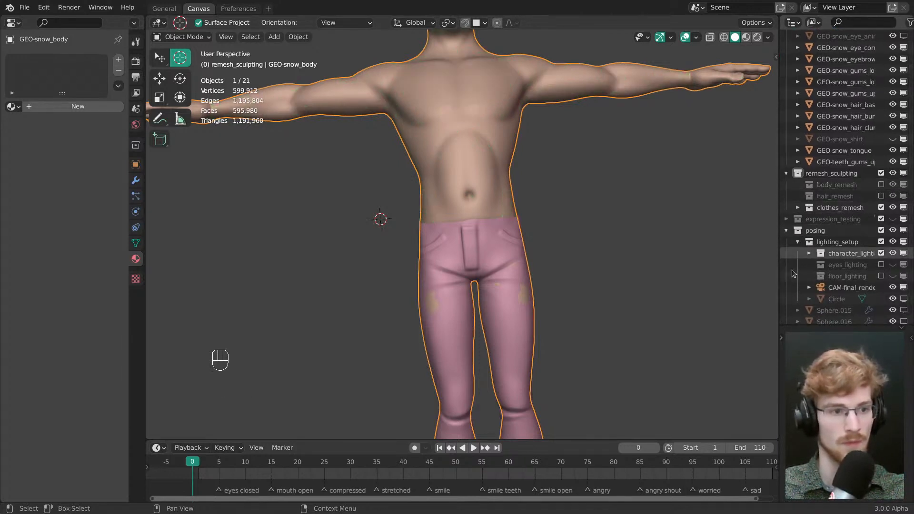
- Select the retopologised body in the front view and enter Edit Mode with nothing selected
key(alt+a)
click(499, 202)
middle_drag(533, 295, 511, 274)
key(grave)
ctrl+middle_drag(511, 275, 471, 233)
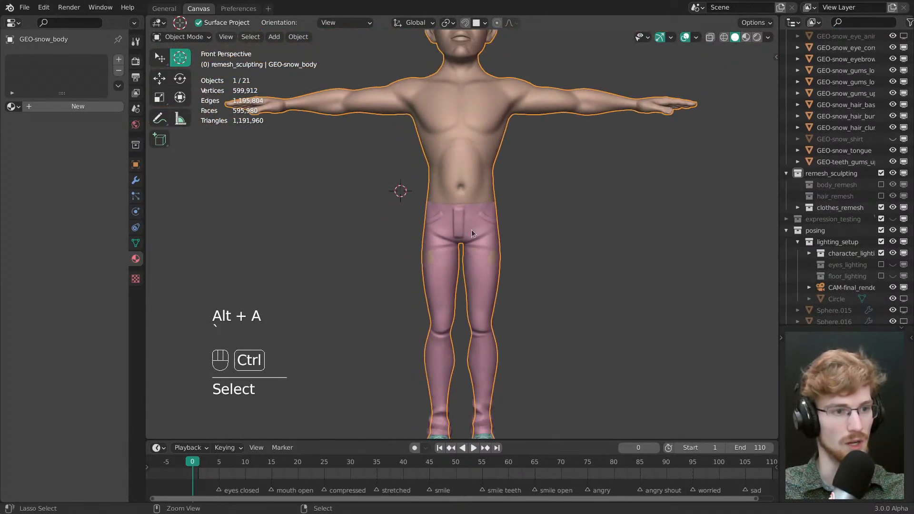
key(Tab)
click(536, 252)
key(alt+a)
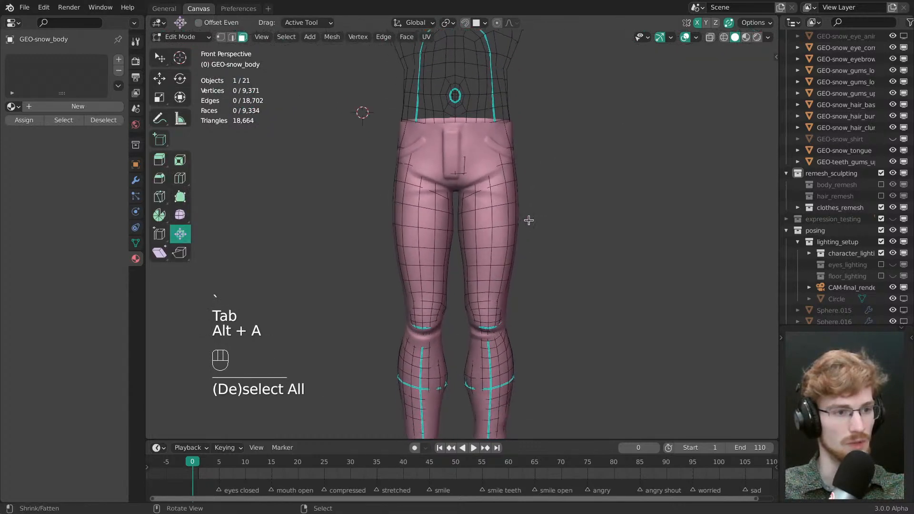
- Select the face loop around the body's waist, at the trousers' upper edge, and hide it
mouse_move(529, 220)
middle_down()
mouse_move(486, 239)
mouse_move(444, 276)
mouse_move(558, 261)
mouse_move(518, 247)
mouse_move(543, 236)
middle_up()
key(alt+z)
scroll(522, 250, up, 1)
key(3)
alt+click(496, 169)
middle_drag(524, 204, 614, 214)
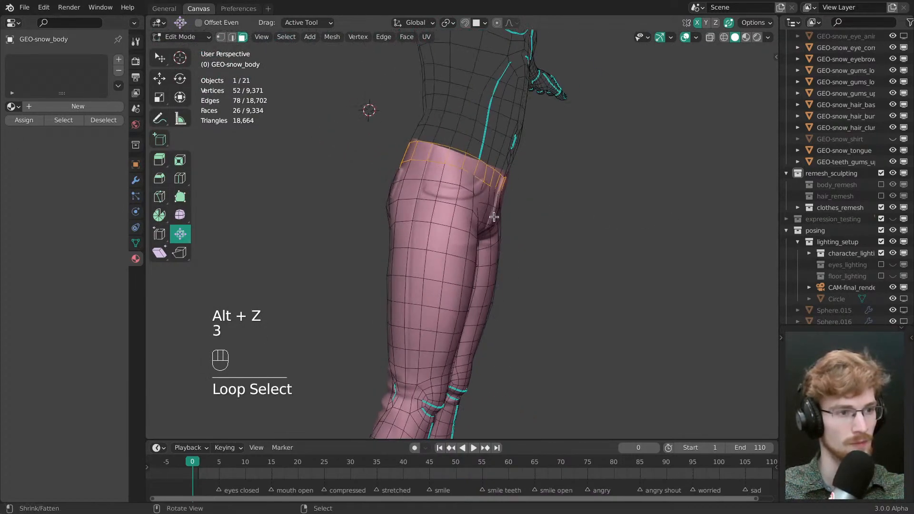
middle_drag(494, 217, 572, 259)
key(h)
- Select the face loops just above both ankles and hide them
middle_drag(524, 220, 491, 239)
ctrl+middle_drag(490, 333, 482, 238)
middle_drag(482, 238, 519, 259)
alt+click(466, 227)
alt+shift+click(514, 221)
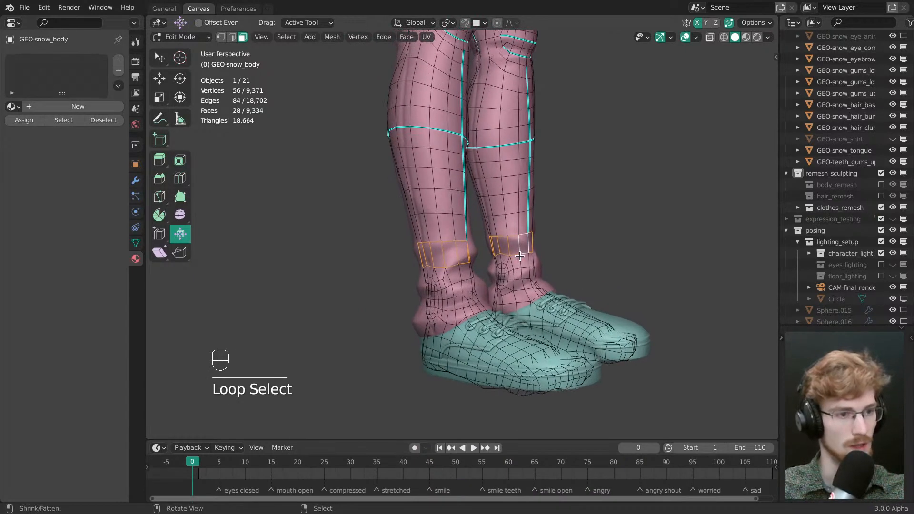
key(h)
- Select all linked leg geometry between the hidden waist loop and the hidden ankle loops
key(1)
key(ctrl+l)
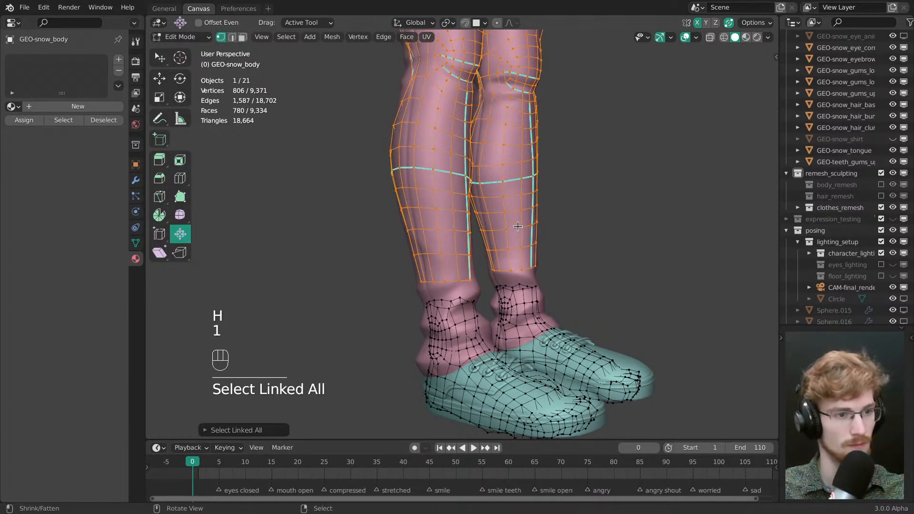
ctrl+middle_drag(518, 227, 510, 276)
shift+middle_drag(504, 139, 515, 229)
key(alt+h)
ctrl+middle_drag(513, 283, 510, 258)
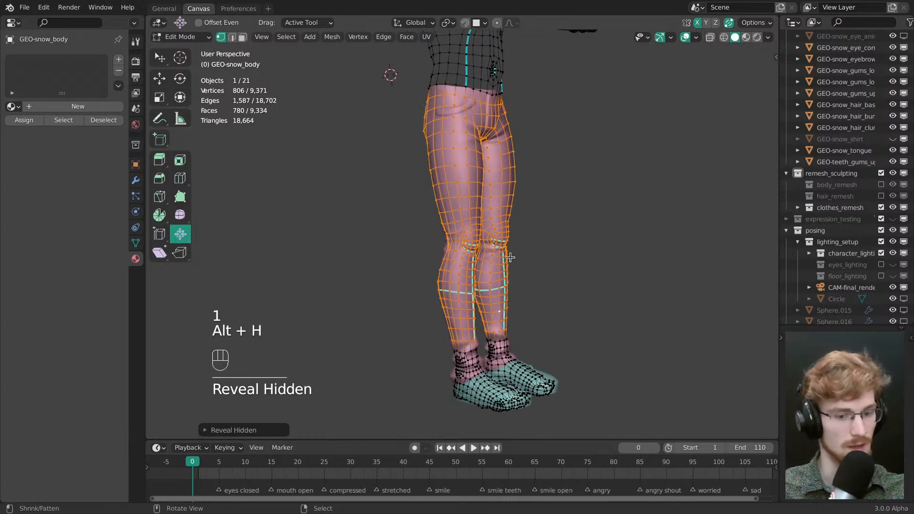
key(ctrl+z)
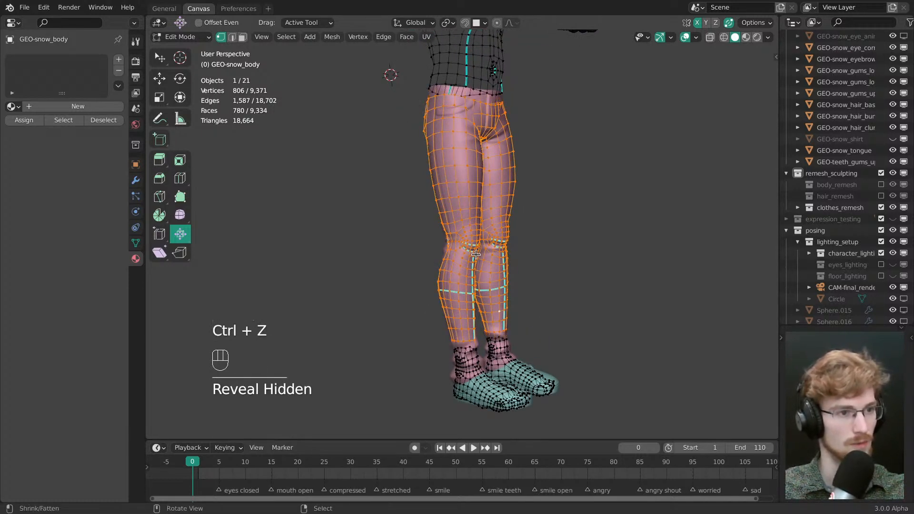
key(3)
key(1)
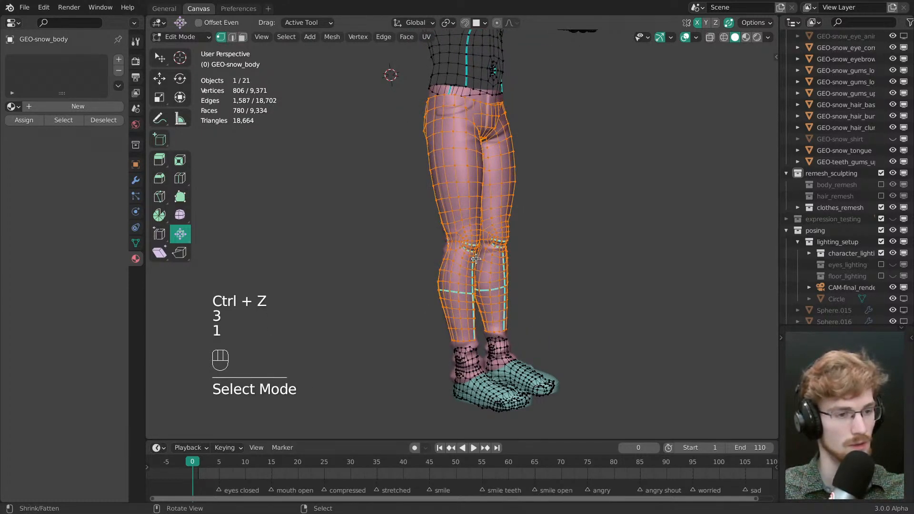
key(alt+h)
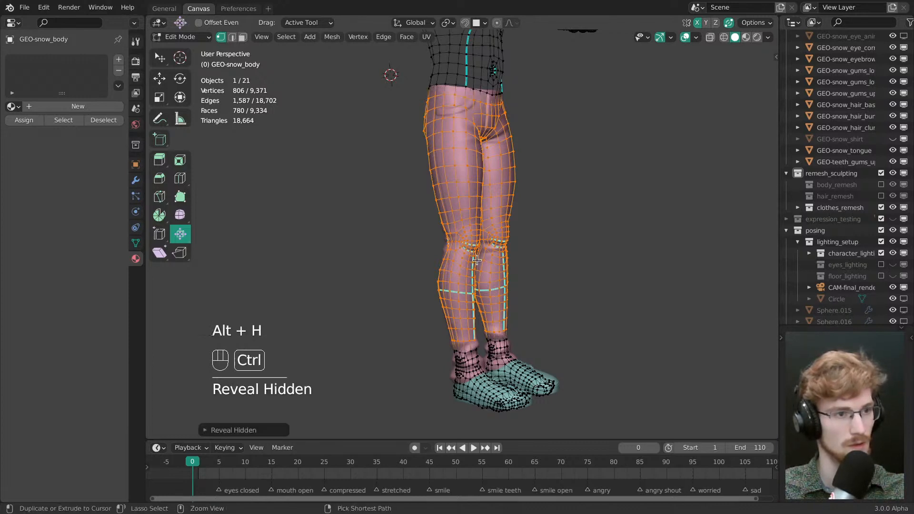
key(ctrl+z)
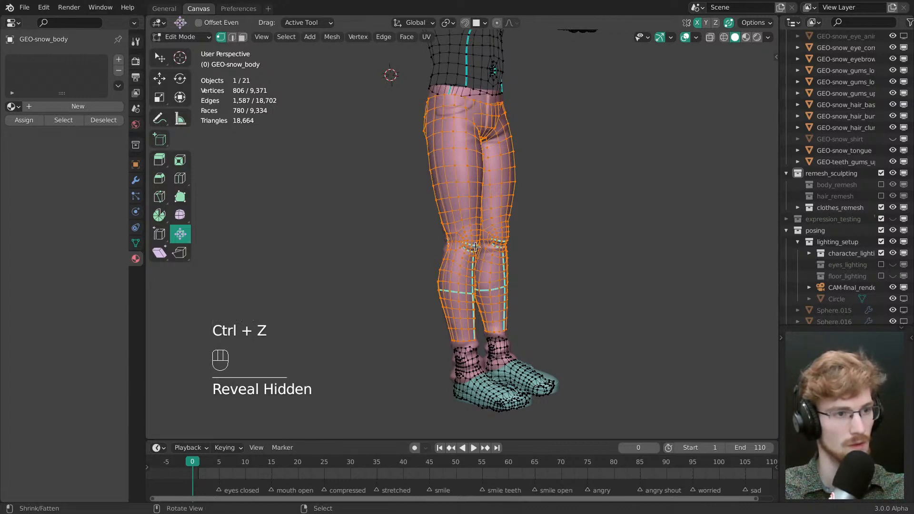
- Reveal the hidden face loops and add the waist loop to the leg selection
shift+middle_drag(476, 247, 468, 335)
key(alt+h)
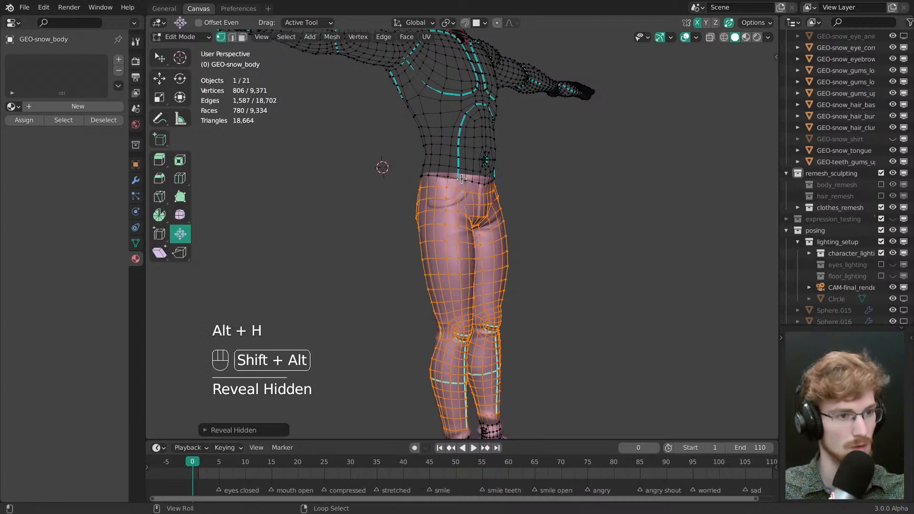
alt+shift+right_click(461, 179)
shift+middle_drag(461, 179, 462, 60)
scroll(457, 319, up, 1)
shift+middle_drag(456, 318, 438, 213)
scroll(437, 213, up, 3)
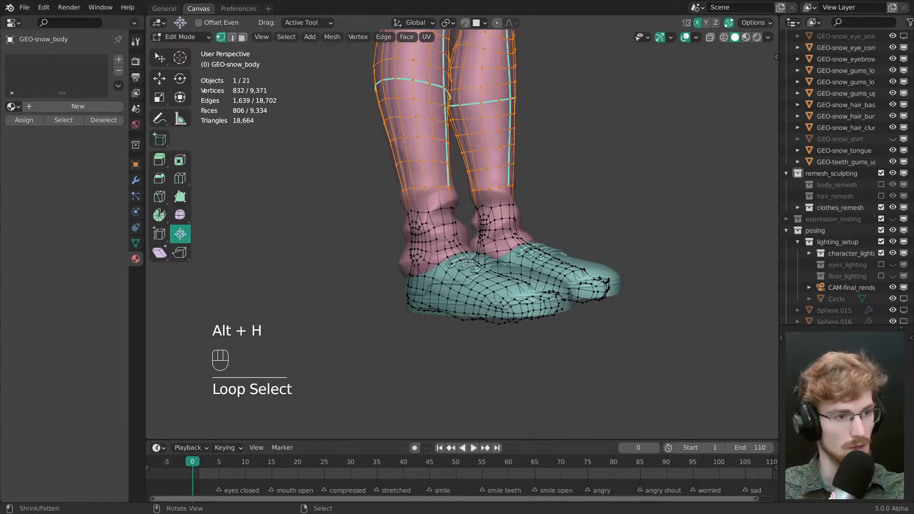
- Try to extend the selection with loops at the ankle, and undo these additions
alt+shift+right_click(435, 211)
alt+shift+right_click(414, 212)
middle_drag(572, 224, 729, 236)
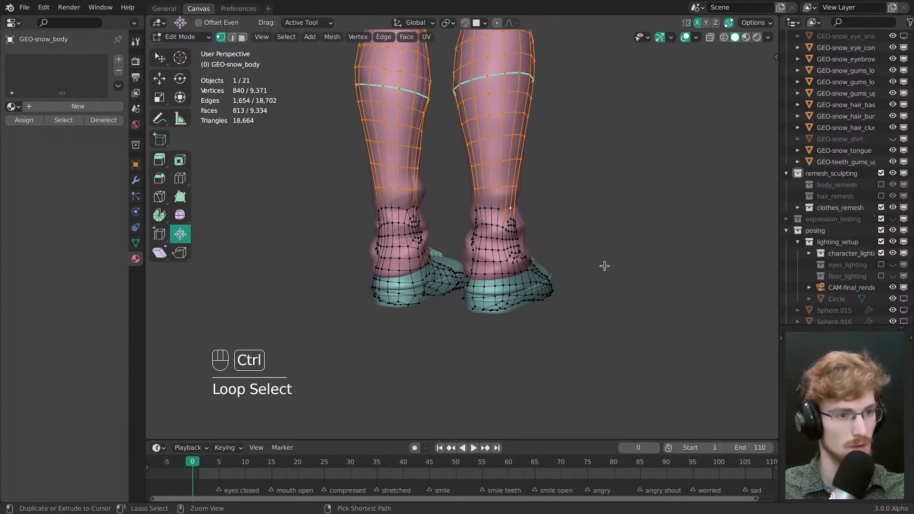
key(ctrl+z)
key(ctrl+z)
middle_drag(653, 247, 396, 212)
shift+middle_drag(395, 212, 496, 289)
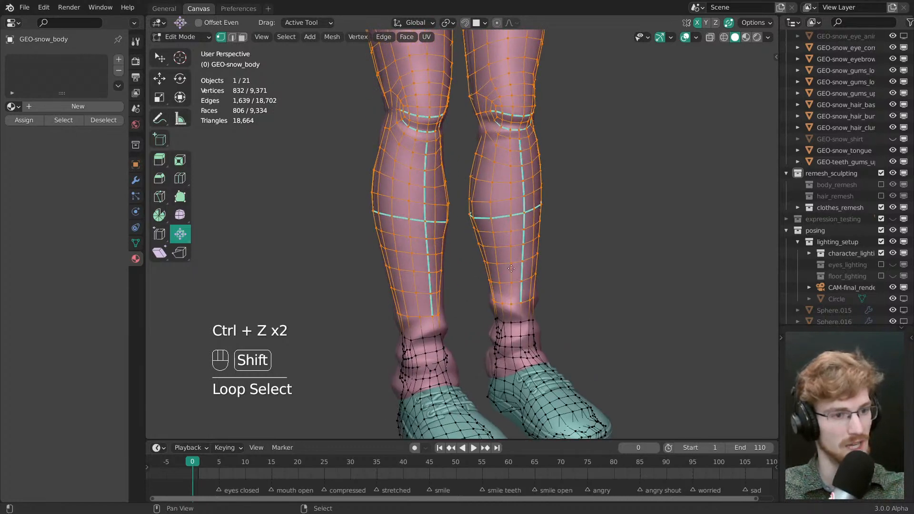
- Duplicate the selected leg geometry in place, separate it into its own object, and return to Object Mode with nothing selected
key(shift+d)
right_click(500, 265)
key(p)
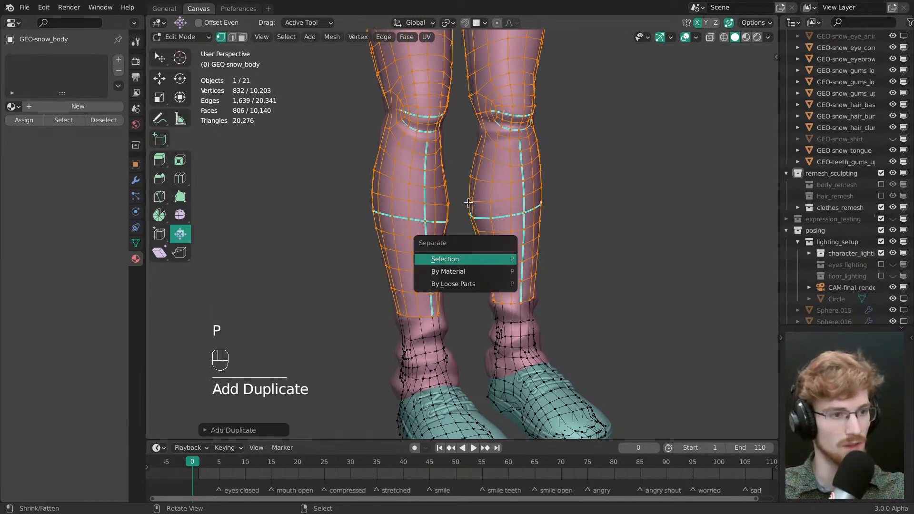
click(445, 259)
scroll(524, 265, down, 3)
key(Tab)
key(alt+a)
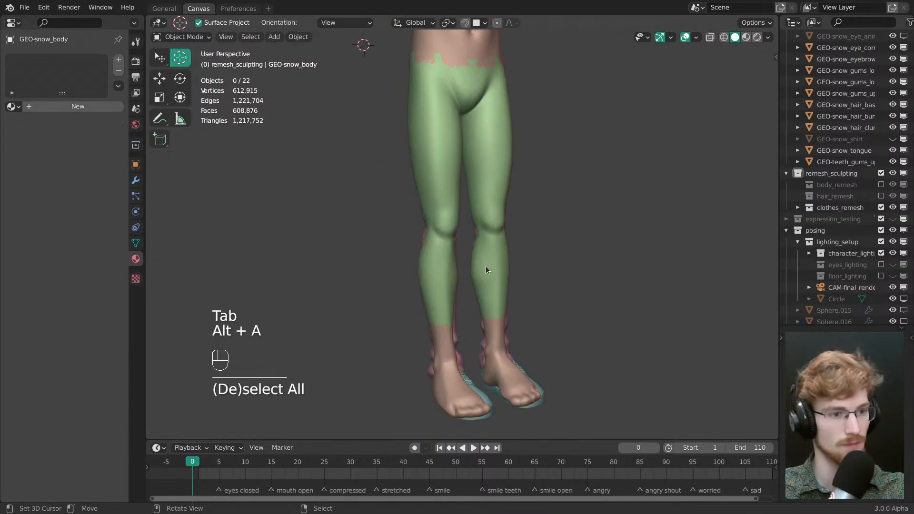
- Select the separated leg mesh and move it to the snow.retopo collection
right_click(486, 267)
middle_drag(499, 282, 486, 258)
mouse_move(478, 154)
shift+middle_down()
mouse_move(477, 329)
mouse_move(491, 241)
shift+middle_up()
key(alt+z)
right_click(491, 241)
key(m)
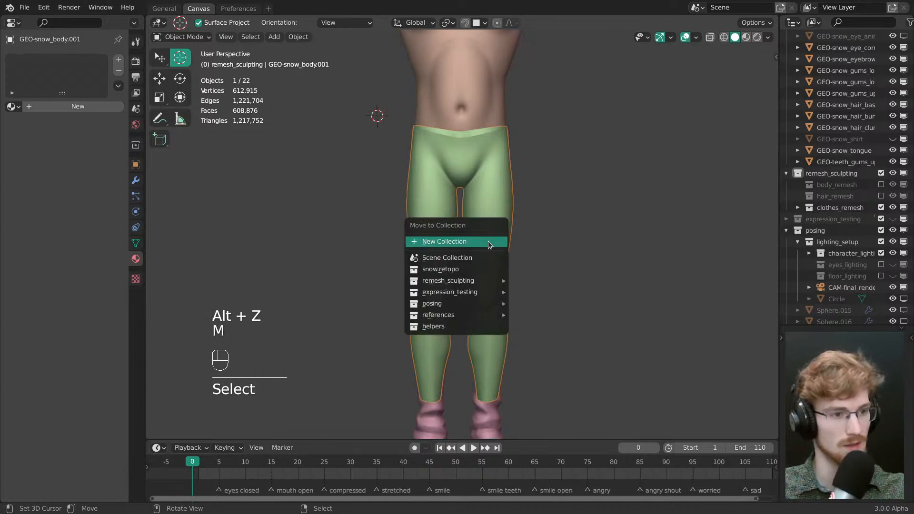
click(491, 269)
- Rename the separated leg object to GEO-snow_pants
scroll(842, 96, up, 3)
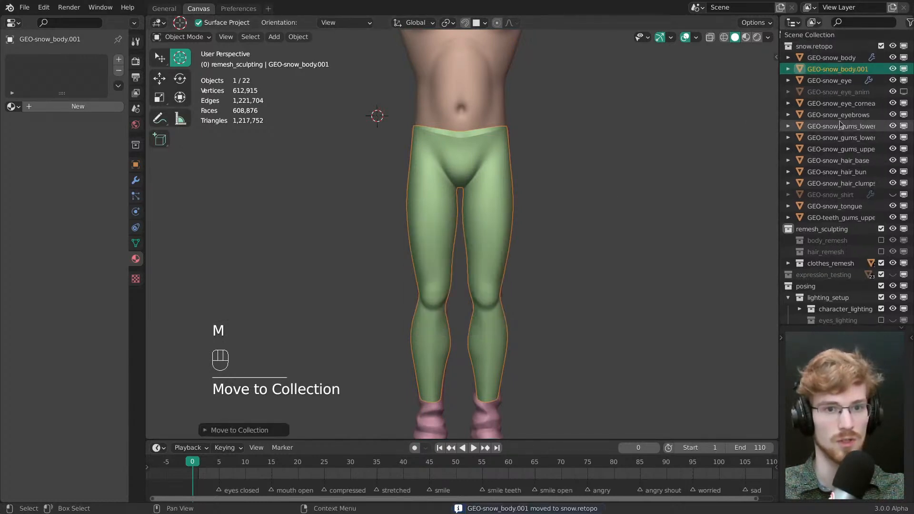
double_click(843, 70)
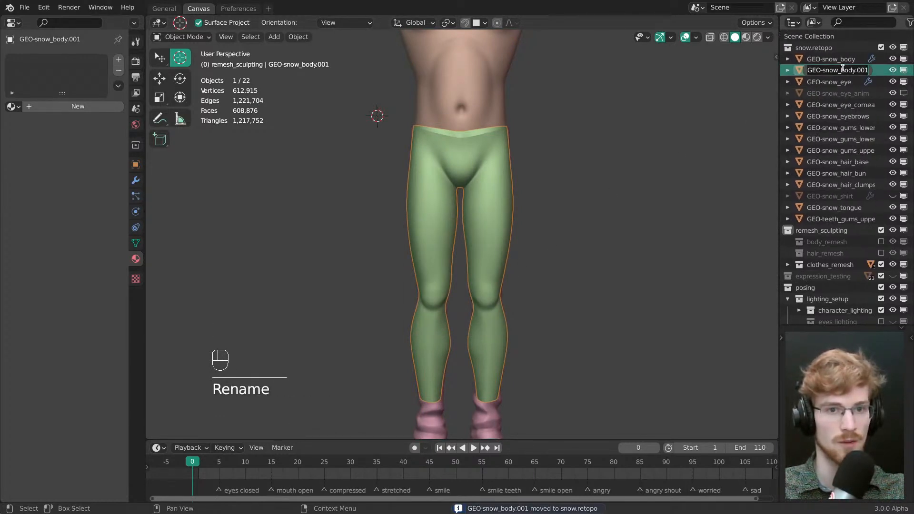
key(BackSpace)
key(BackSpace)
key(BackSpace)
key(BackSpace)
key(BackSpace)
key(BackSpace)
key(BackSpace)
key(BackSpace)
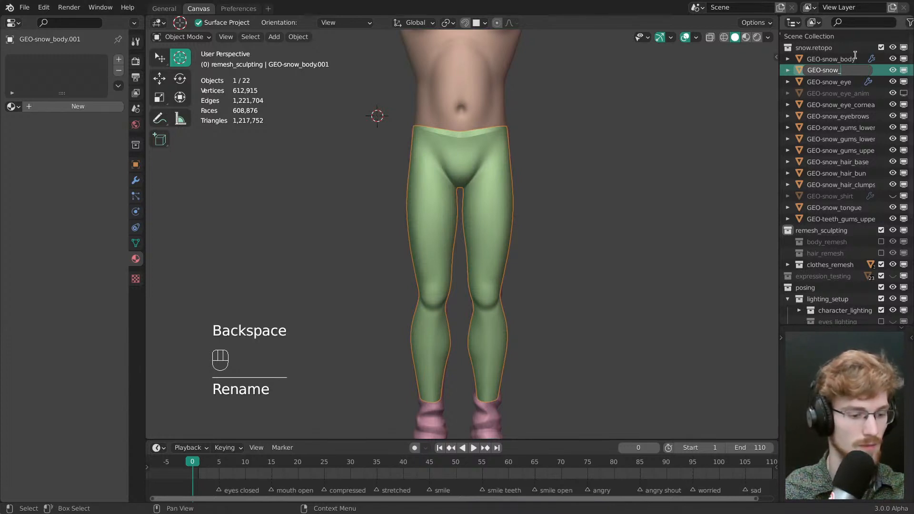
text(pants)
key(Return)
- Isolate GEO-snow_pants together with the sculpted trousers in local view and clear the selection
shift+middle_drag(488, 296, 489, 372)
shift+right_click(492, 304)
ctrl+middle_drag(489, 372, 485, 281)
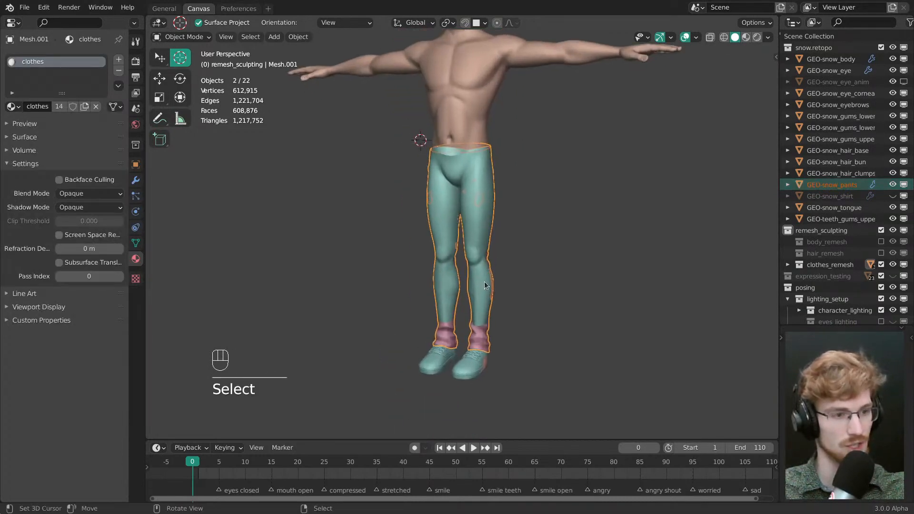
key(slash)
key(alt+a)
- Select GEO-snow_pants and enter Edit Mode with no vertices selected
shift+right_click(483, 255)
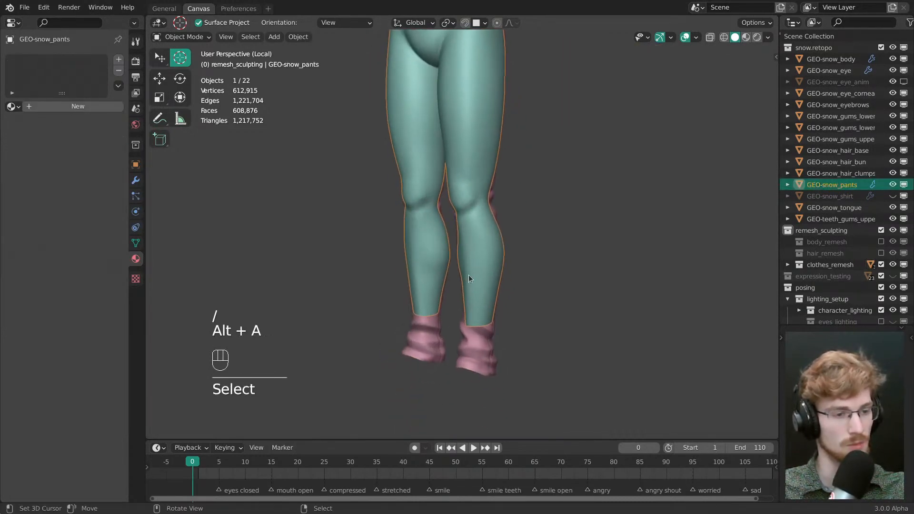
key(Tab)
click(516, 274)
ctrl+middle_drag(505, 275, 495, 252)
middle_drag(495, 253, 440, 350)
middle_drag(441, 350, 594, 288)
- Add a Shrinkwrap modifier to GEO-snow_pants and place it above the Subdivision modifier
click(136, 180)
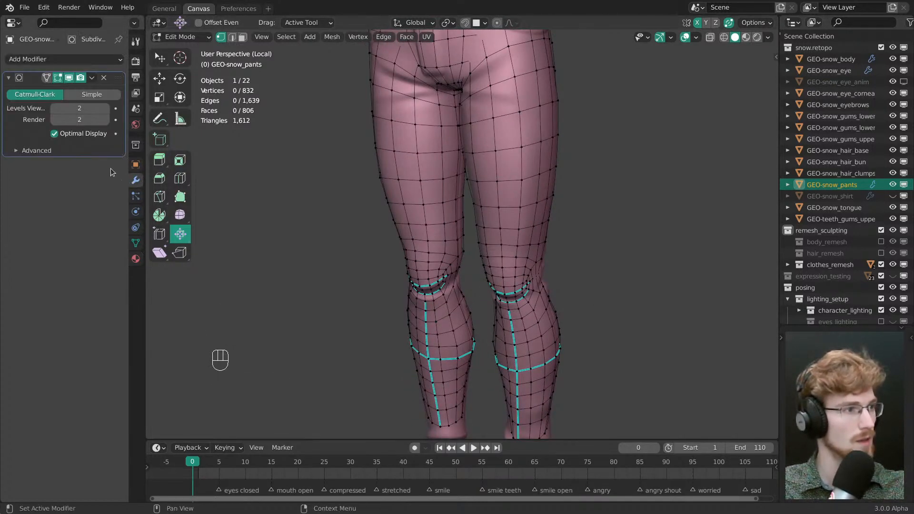
click(62, 59)
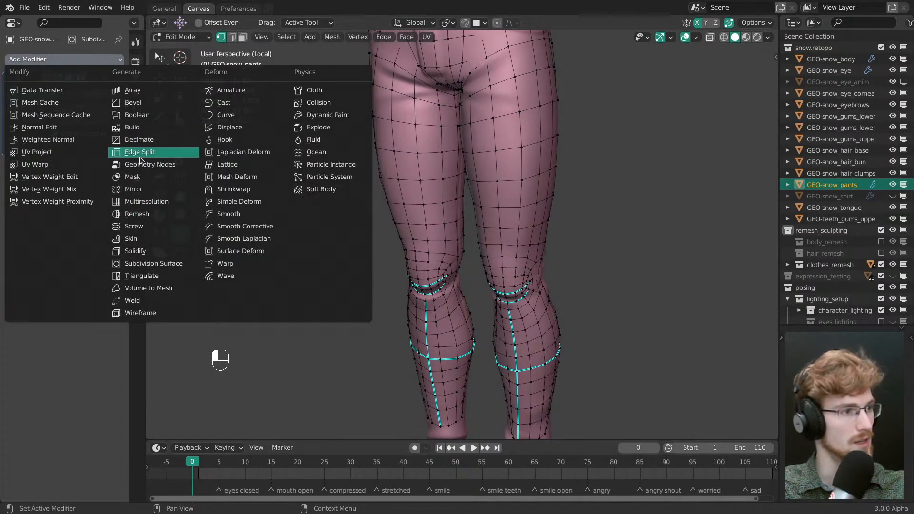
click(223, 191)
drag(118, 164, 117, 70)
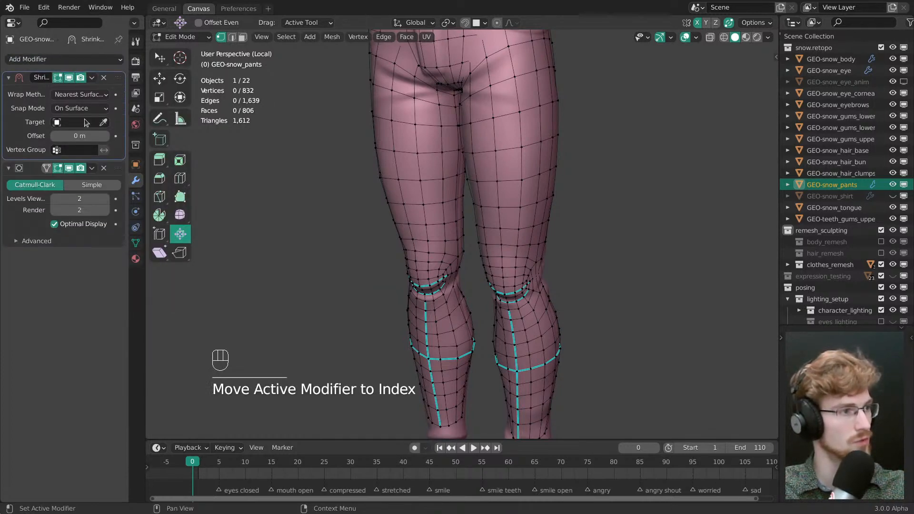
- Set the Shrinkwrap modifier to the Project wrap method with Above Surface snapping and target the sculpted trousers, Mesh.001
click(80, 95)
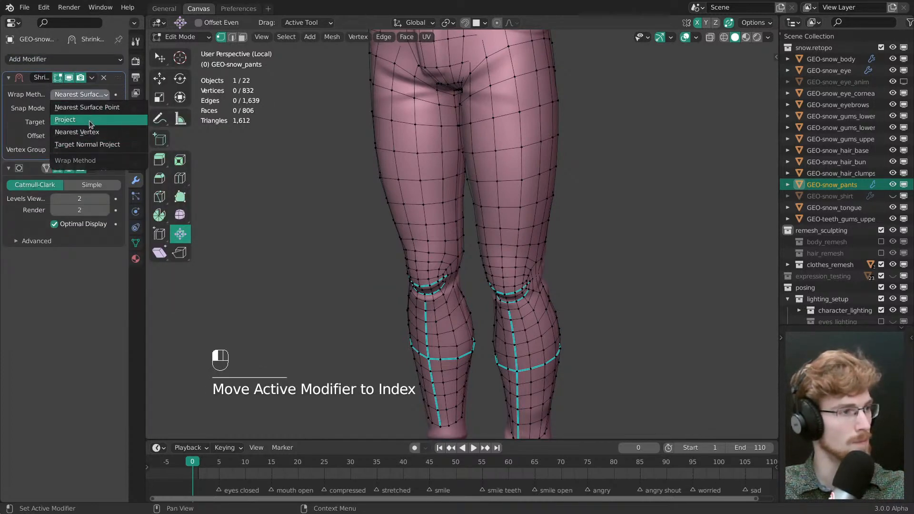
click(90, 120)
click(80, 108)
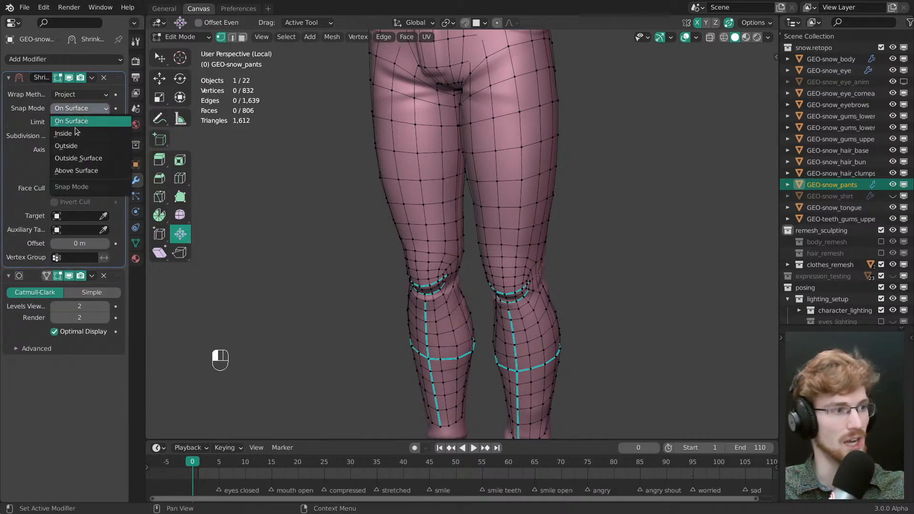
click(90, 171)
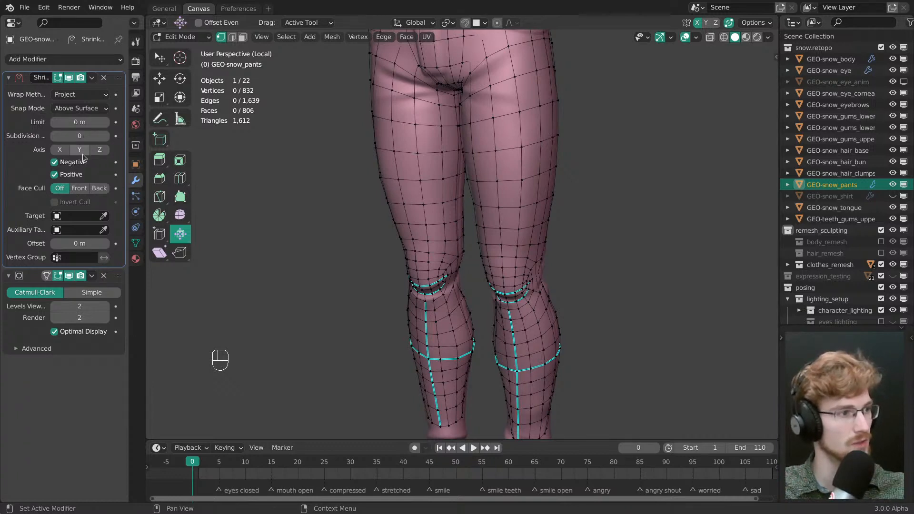
click(84, 115)
click(88, 115)
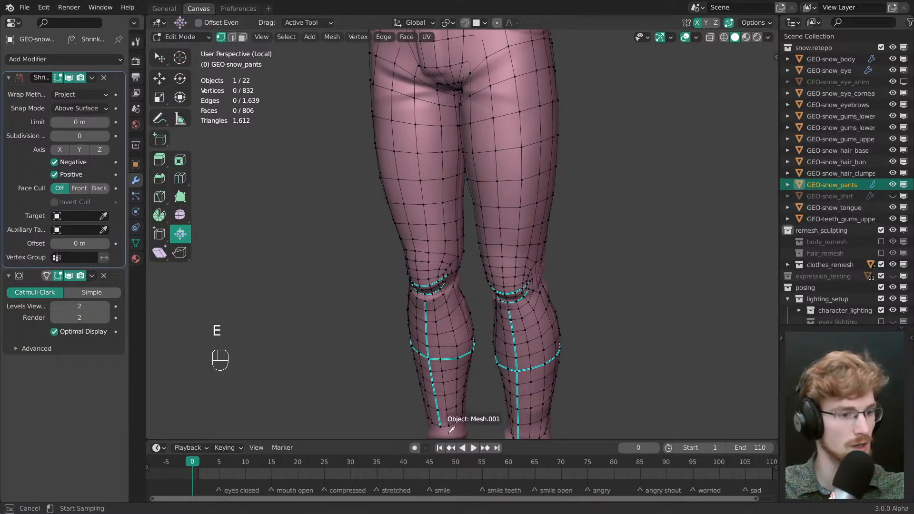
click(452, 436)
scroll(519, 299, down, 5)
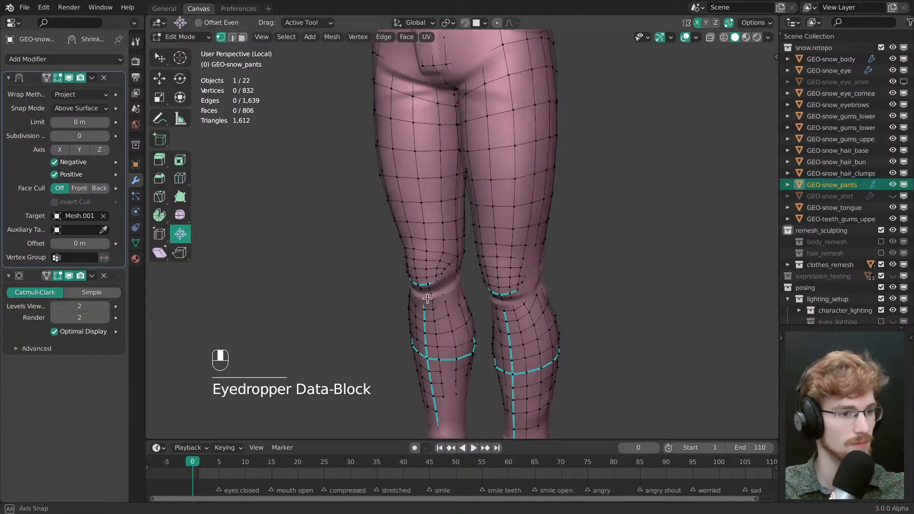
- Show the Shrinkwrap result on the edit cage and set the modifier's projection limit to about 0.083 m
middle_drag(565, 230, 218, 235)
scroll(414, 247, up, 3)
mouse_move(77, 123)
shift+mouse_down()
mouse_move(90, 123)
mouse_move(78, 123)
shift+mouse_up()
middle_drag(251, 200, 174, 175)
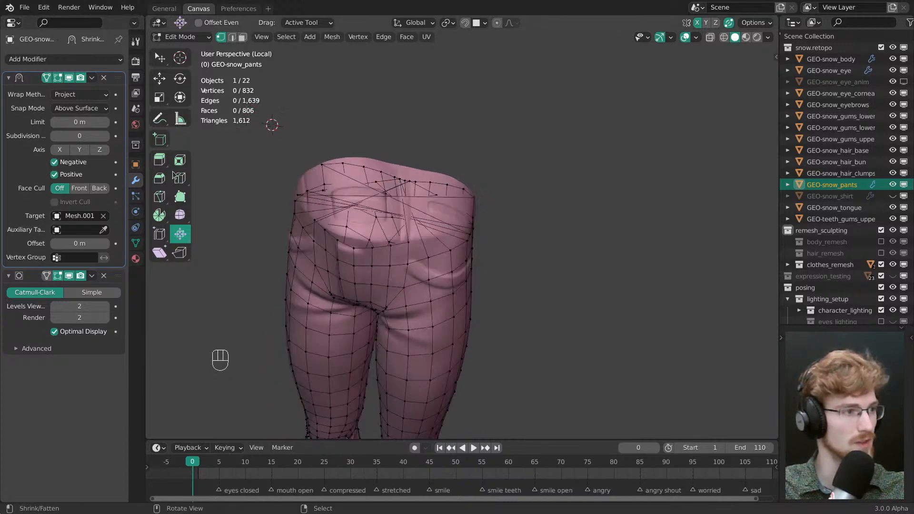
shift+drag(79, 122, 79, 122)
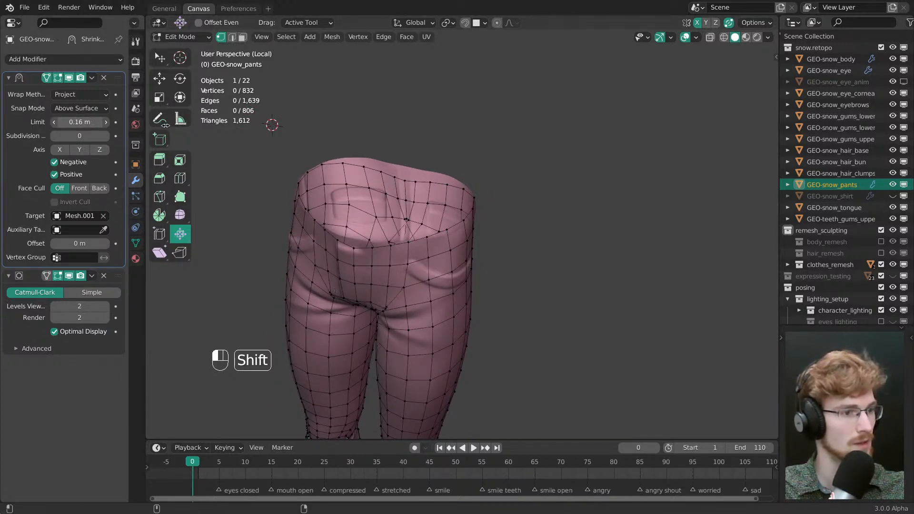
shift+drag(124, 135, 122, 136)
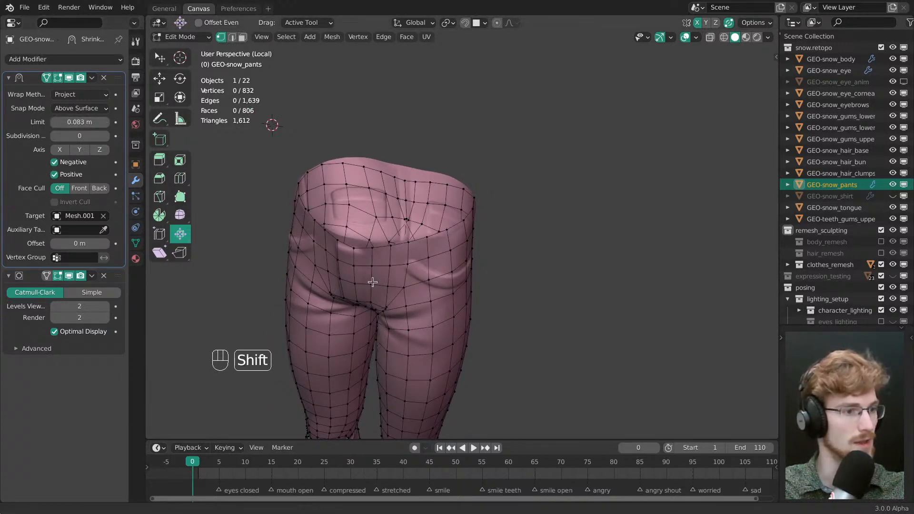
- Examine how the projected mesh follows the sculpted trousers along the legs, knees, hips and crotch, comparing with the cage display off and on
middle_drag(373, 276, 493, 247)
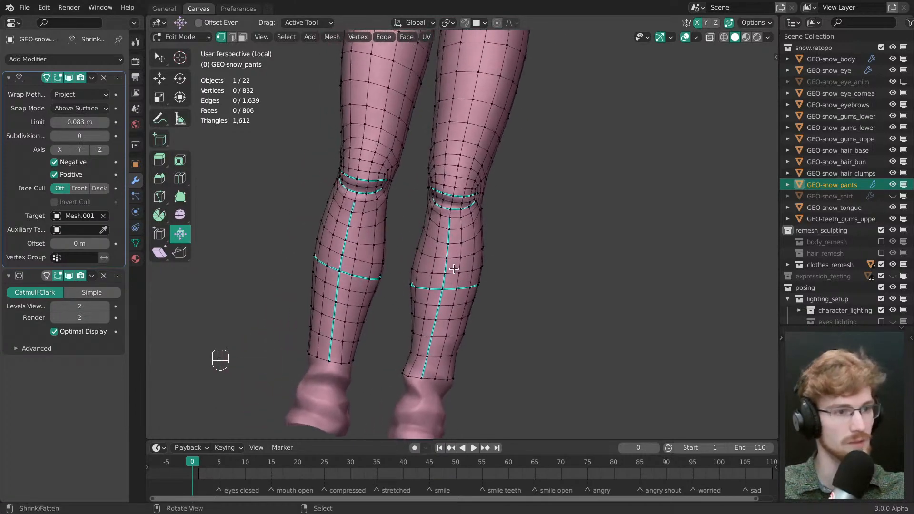
ctrl+middle_drag(495, 319, 508, 209)
ctrl+middle_drag(508, 210, 510, 248)
middle_drag(509, 247, 462, 286)
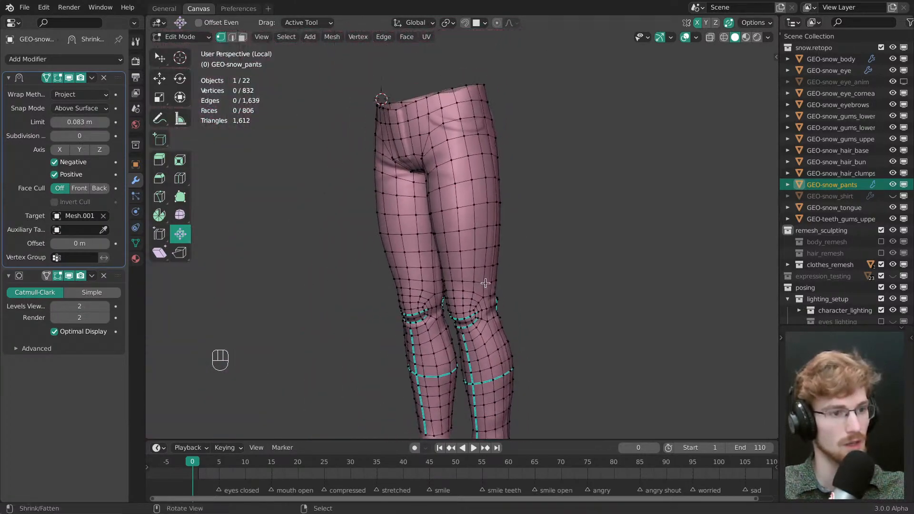
middle_drag(517, 314, 531, 224)
shift+middle_drag(522, 162, 492, 302)
middle_drag(519, 249, 455, 196)
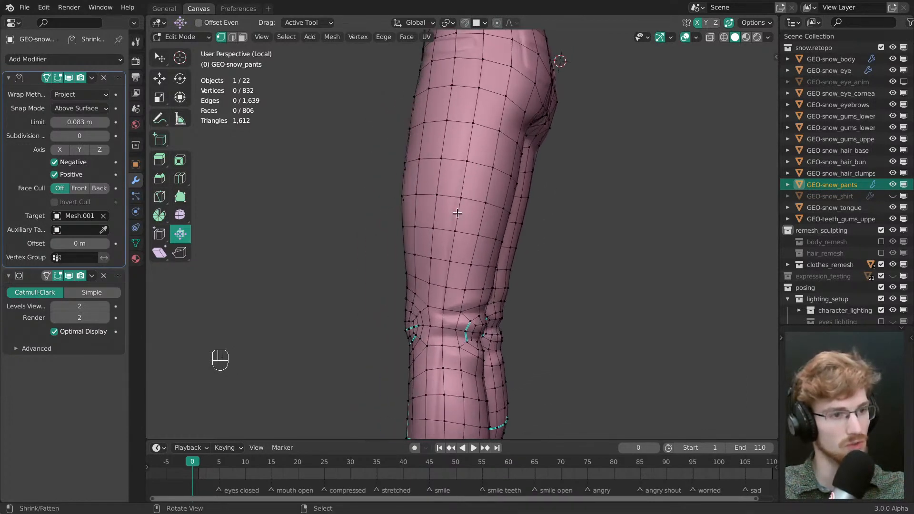
middle_drag(510, 224, 619, 295)
key(grave)
ctrl+middle_drag(434, 210, 534, 220)
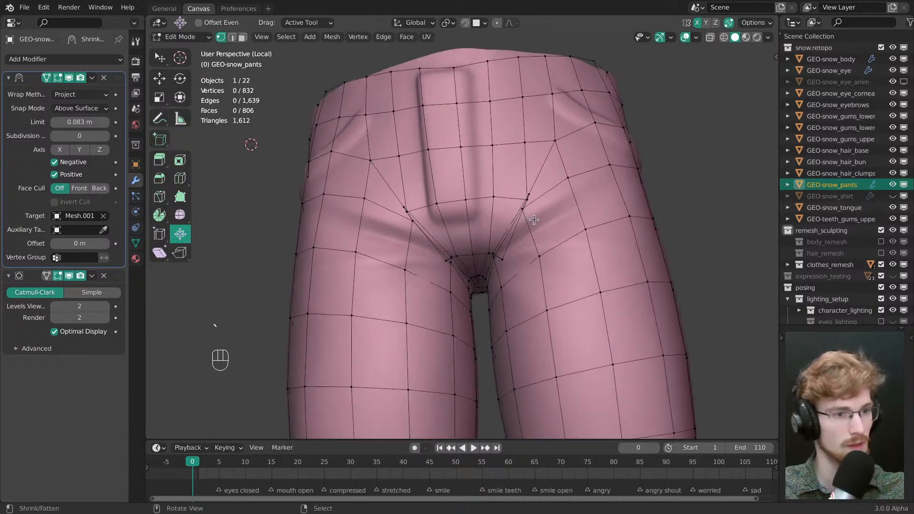
click(47, 78)
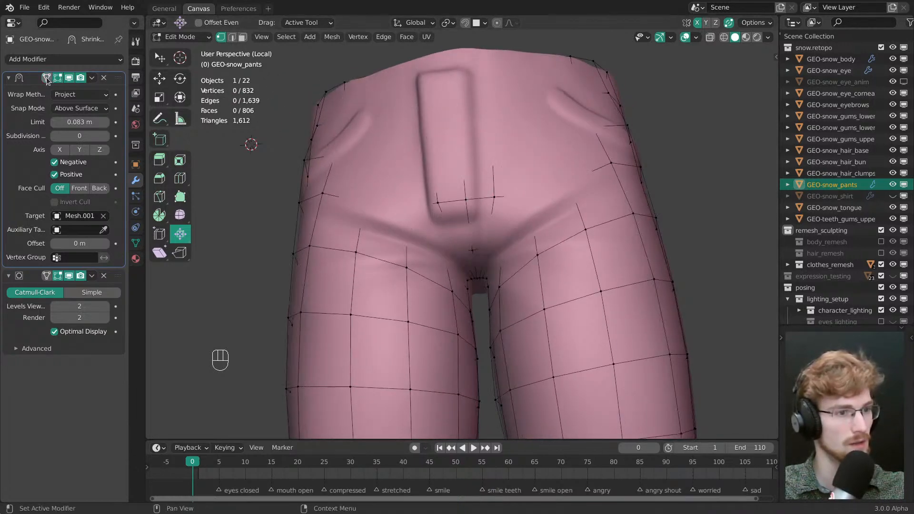
click(47, 78)
- Try to fatten all vertices of GEO-snow_pants slightly with Shrink/Fatten, and undo the attempts
shift+middle_drag(391, 239, 428, 286)
key(a)
ctrl+middle_drag(582, 357, 528, 196)
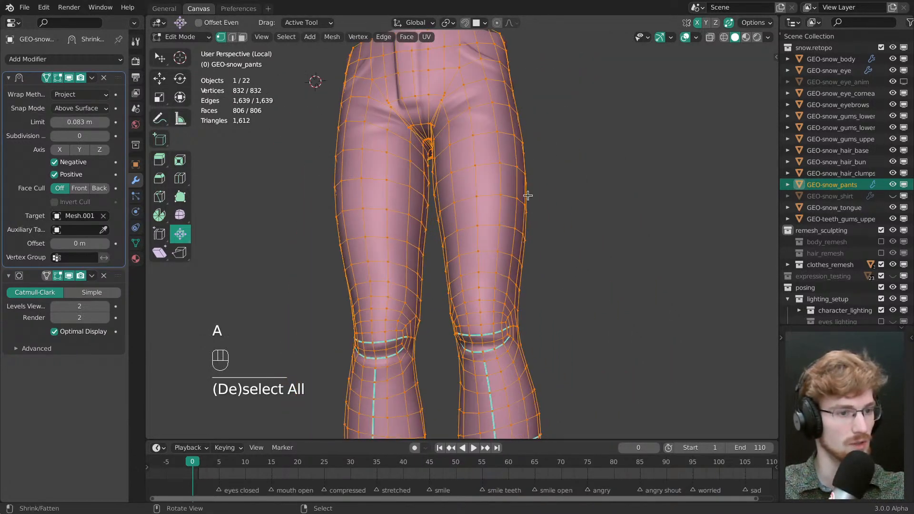
ctrl+middle_drag(560, 291, 547, 238)
key(alt+s)
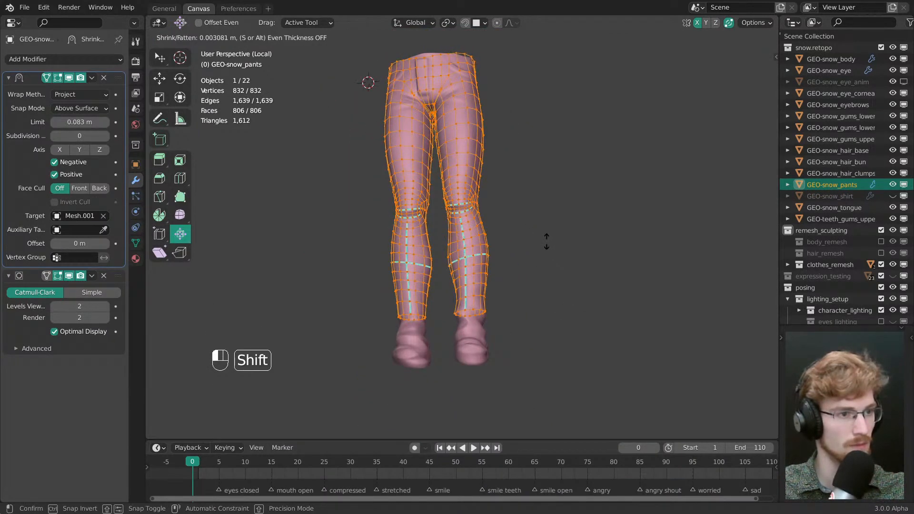
shift+drag(547, 242, 546, 240)
shift+middle_drag(505, 127, 548, 362)
key(ctrl+z)
shift+middle_drag(551, 255, 530, 241)
ctrl+middle_drag(530, 241, 544, 258)
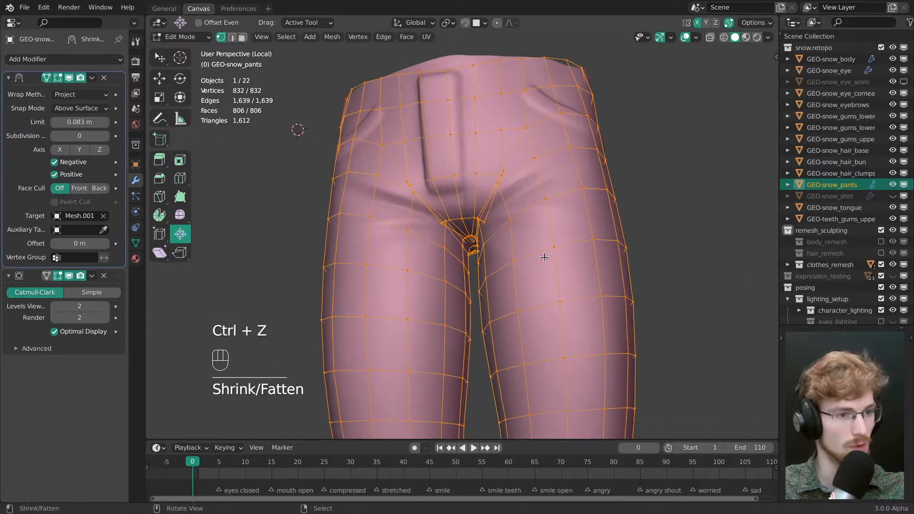
key(alt+s)
click(546, 250)
key(ctrl+z)
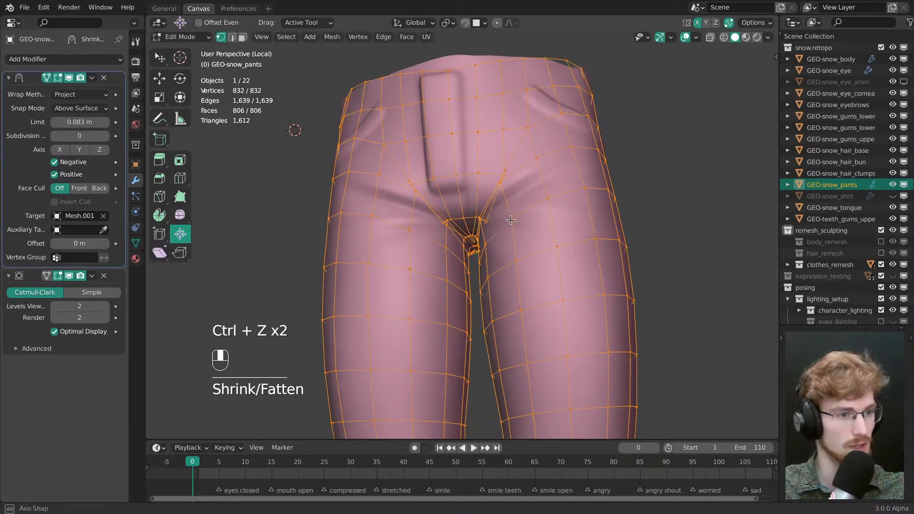
- Clear the selection, switch to Object Mode, duplicate the Shrinkwrap modifier and apply one of the two copies
scroll(500, 259, up, 5)
key(alt+a)
key(Tab)
click(34, 158)
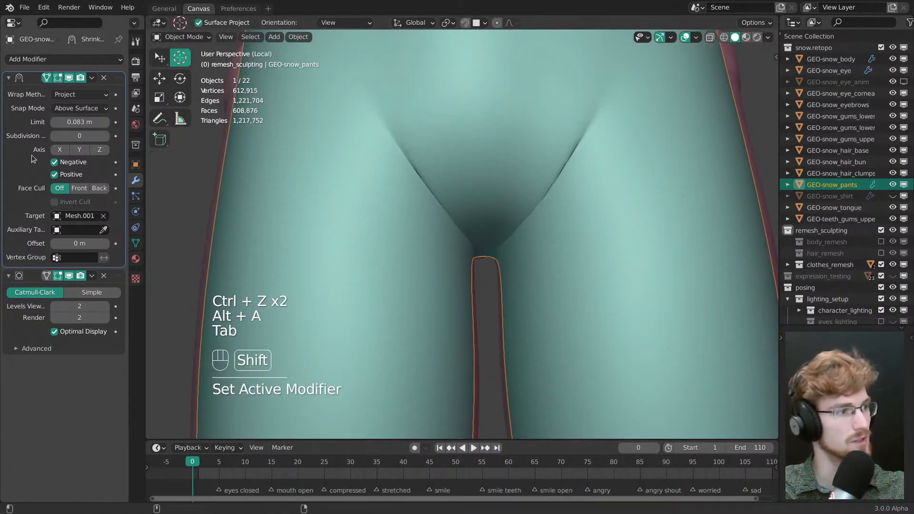
key(shift+d)
key(ctrl+a)
- Enter Sculpt Mode on GEO-snow_pants, create a single face set from the visible faces and show the wireframe
key(Tab)
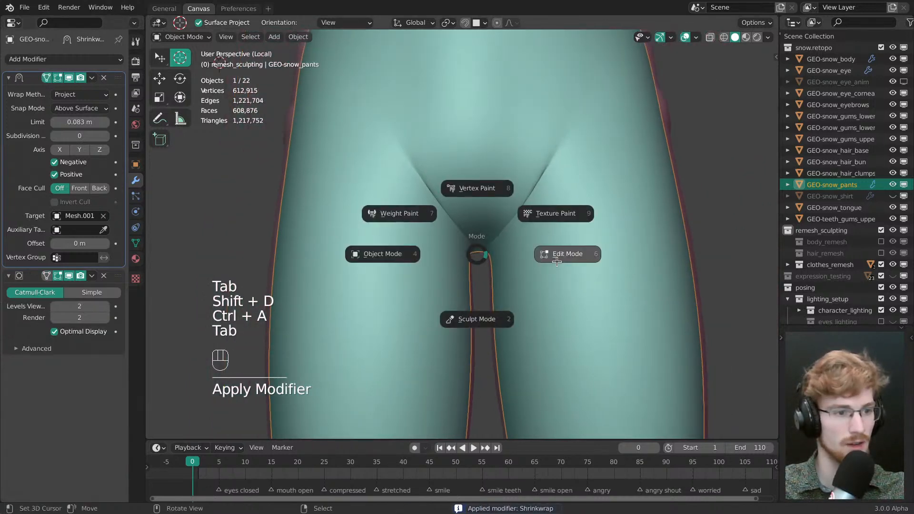
key(Tab)
scroll(505, 244, down, 3)
key(w)
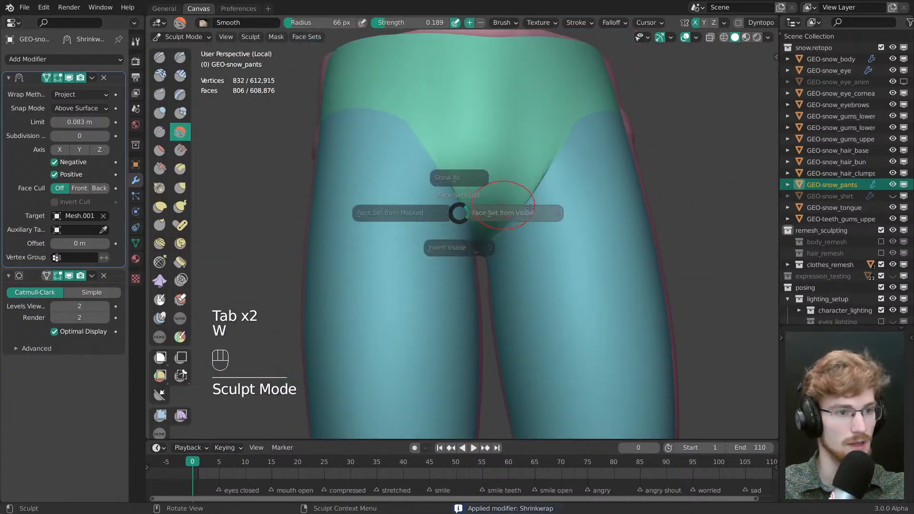
click(524, 207)
key(shift+z)
- Relax the mesh around the crotch with the Topology brush at a 105 px radius, undoing the last stroke at the back
key(f)
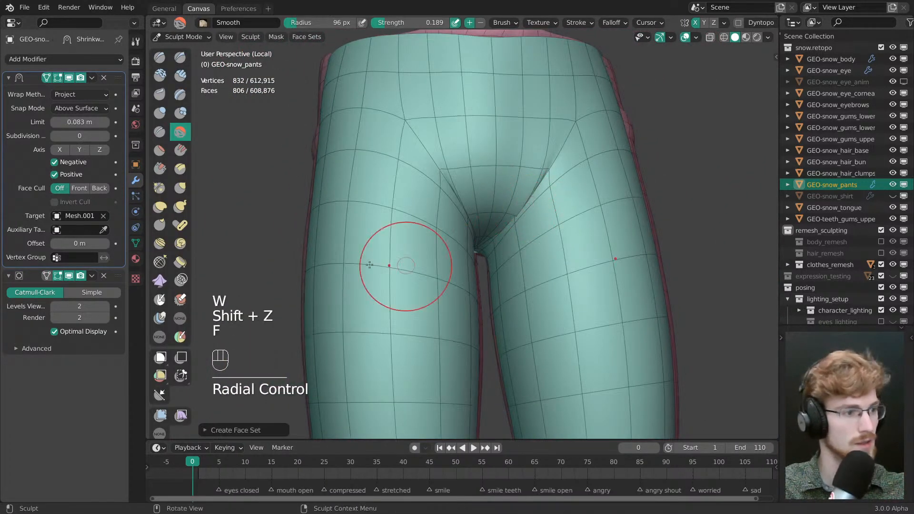
click(160, 262)
key(f)
click(525, 216)
shift+drag(523, 215, 517, 217)
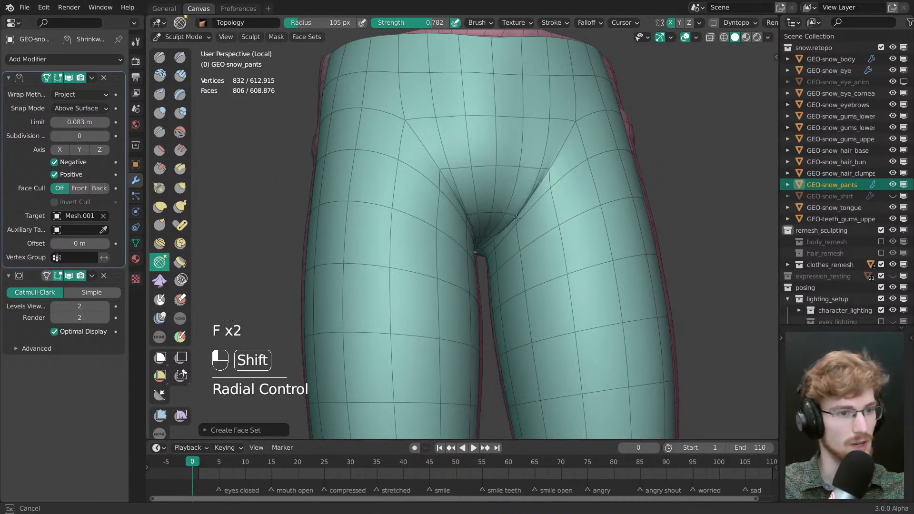
middle_drag(500, 257, 486, 276)
shift+drag(518, 175, 514, 183)
mouse_move(515, 183)
middle_down()
mouse_move(678, 228)
mouse_move(496, 224)
mouse_move(419, 248)
middle_up()
scroll(678, 227, down, 2)
shift+drag(506, 207, 504, 208)
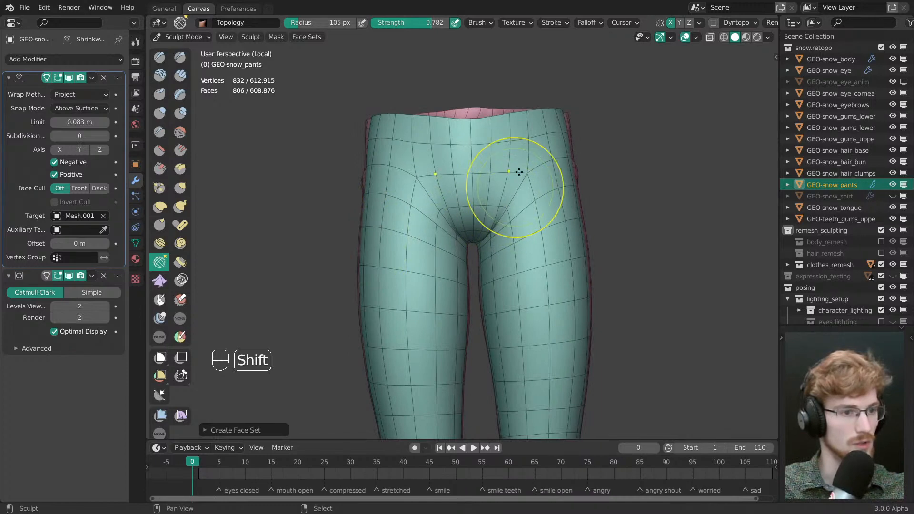
middle_drag(555, 192, 276, 244)
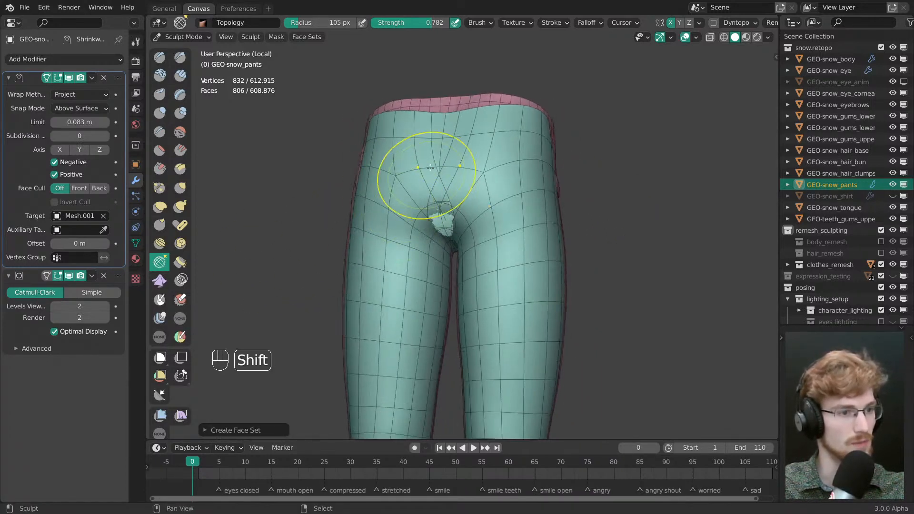
key(ctrl+z)
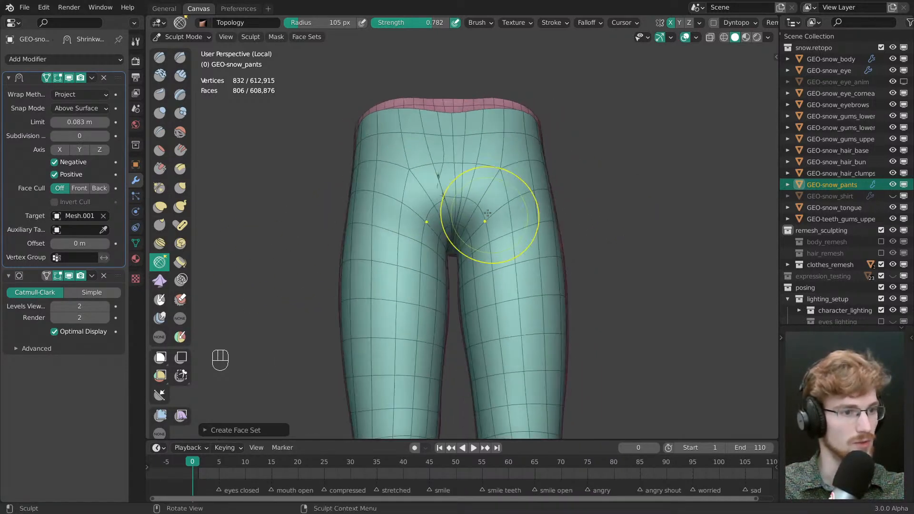
- Select the centre edge loop of GEO-snow_pants in Edit Mode, with the wireframe overlay hidden and the front view active
key(Tab)
key(alt+a)
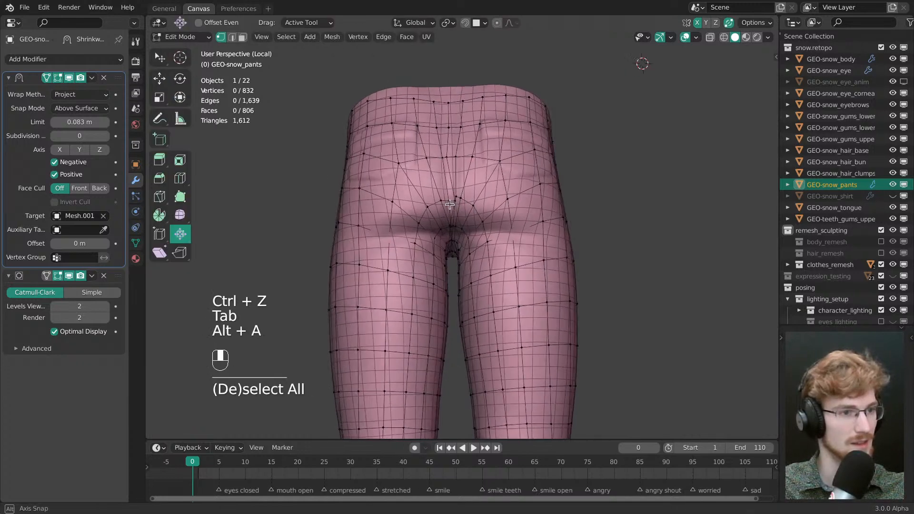
key(1)
alt+click(472, 220)
middle_drag(537, 226, 743, 243)
key(shift+z)
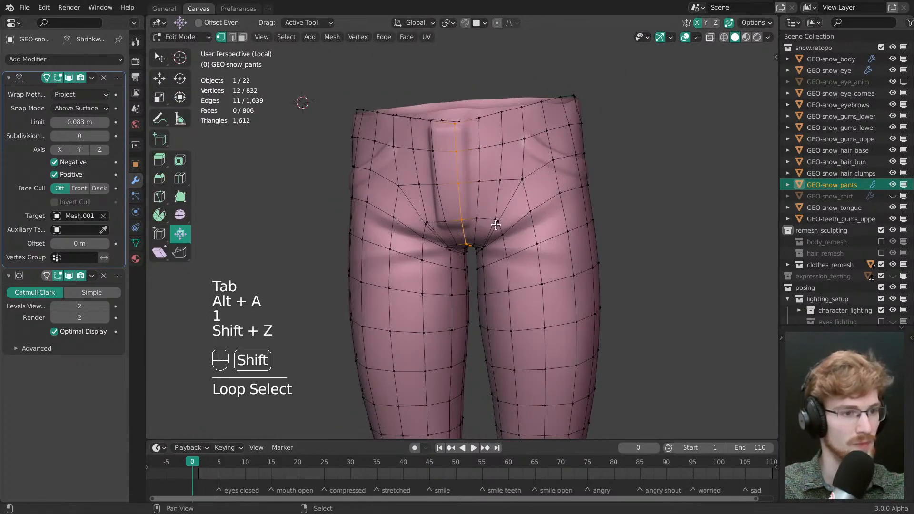
middle_drag(496, 260, 511, 270)
key(grave)
click(423, 155)
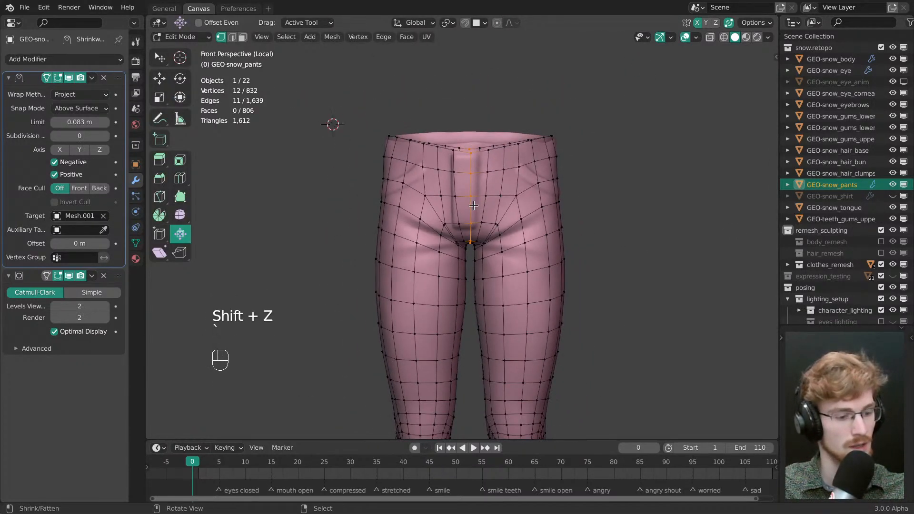
- Delete the vertices of the character's right half of the trousers, hiding the centre loop meanwhile and revealing it again
key(ctrl+l)
key(x)
click(432, 207)
key(alt+h)
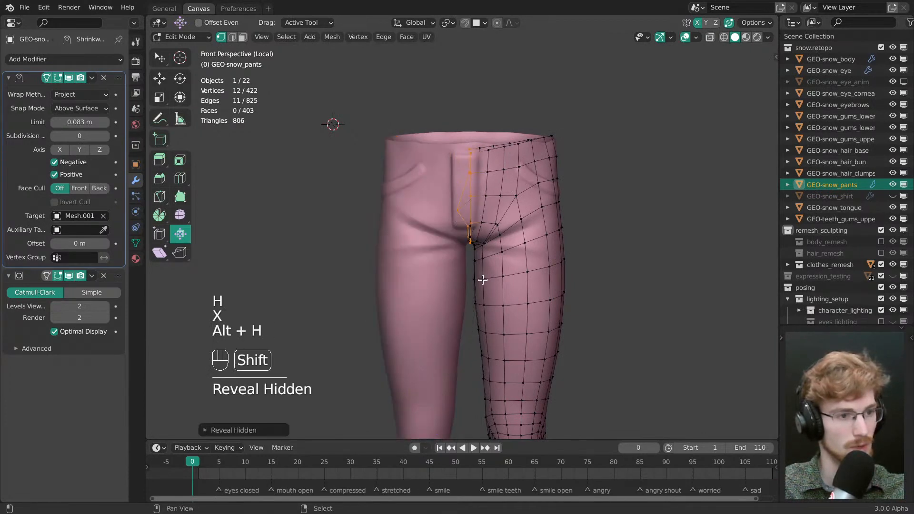
key(alt+a)
- Add a Mirror modifier on the X axis to GEO-snow_pants and place it above the Shrinkwrap modifier
scroll(468, 226, up, 3)
scroll(468, 226, down, 2)
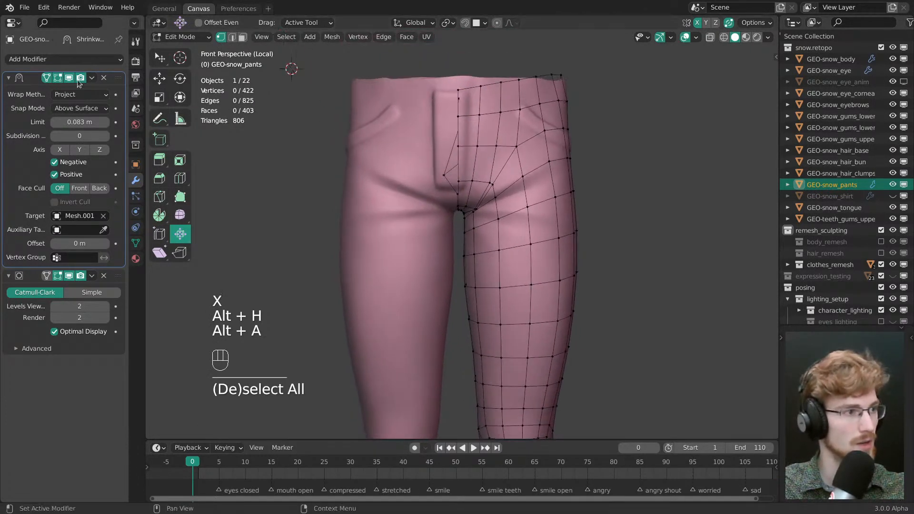
click(65, 59)
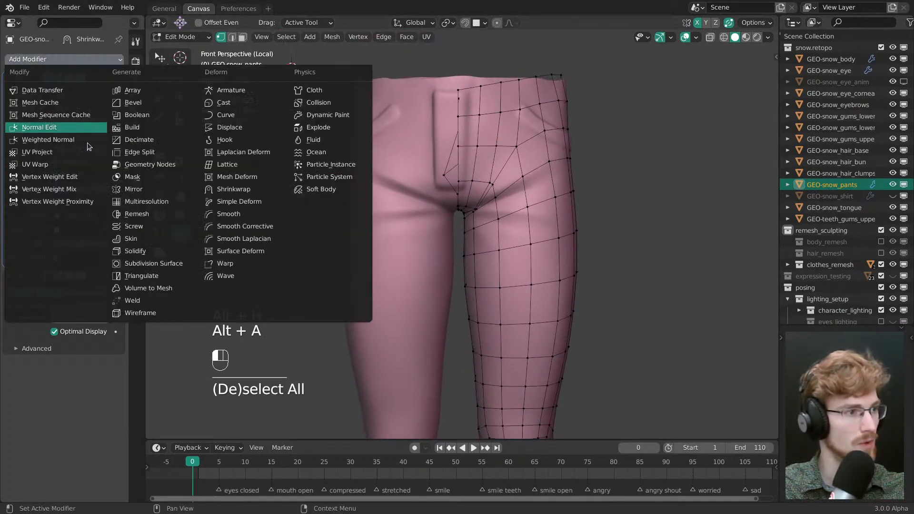
click(142, 191)
drag(125, 364, 121, 78)
- Enable Clipping on the Mirror modifier and move the centre edge loop sideways to snap it to the mirror plane
alt+click(456, 205)
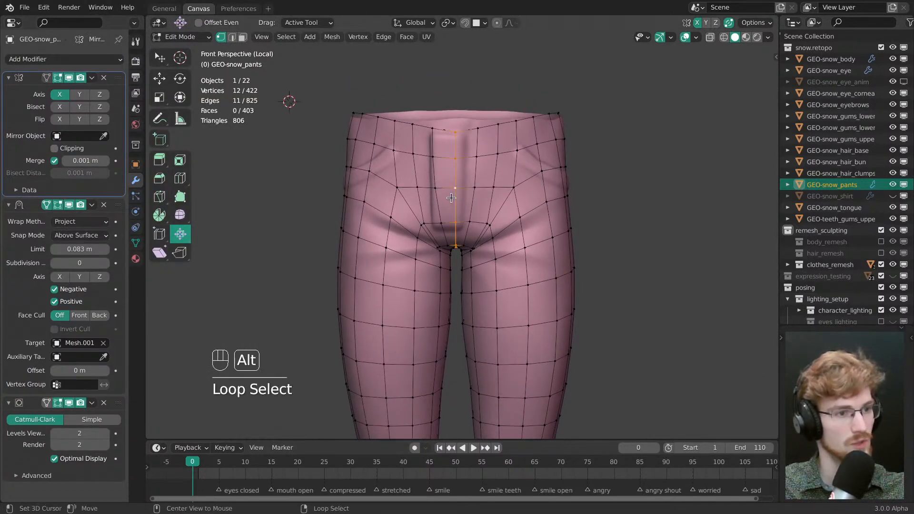
scroll(377, 229, up, 5)
middle_drag(378, 229, 596, 229)
key(g)
scroll(450, 200, down, 3)
middle_drag(450, 200, 417, 192)
mouse_move(417, 192)
mouse_down()
mouse_move(446, 192)
mouse_move(367, 184)
mouse_move(415, 195)
mouse_up()
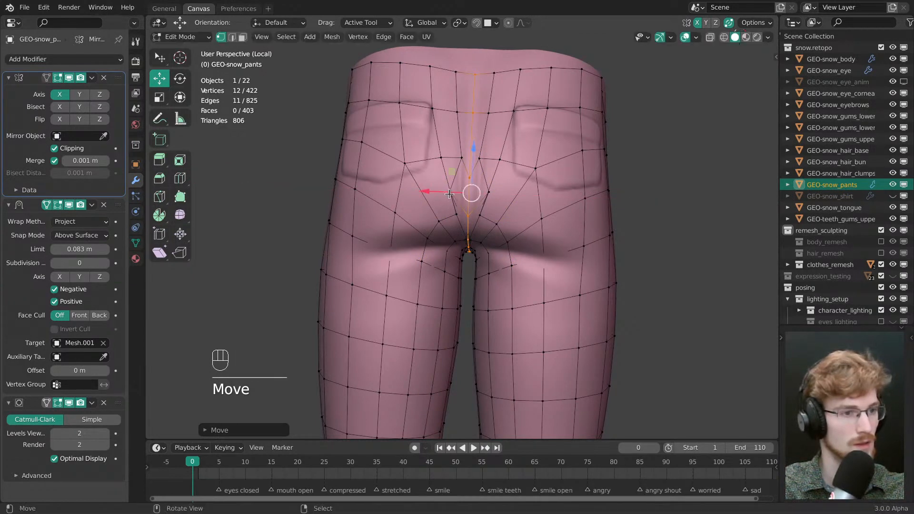
- Try smoothing the topology around the seat of the trousers in Sculpt Mode, and undo the result
key(Tab)
key(f)
click(450, 193)
shift+drag(450, 193, 458, 232)
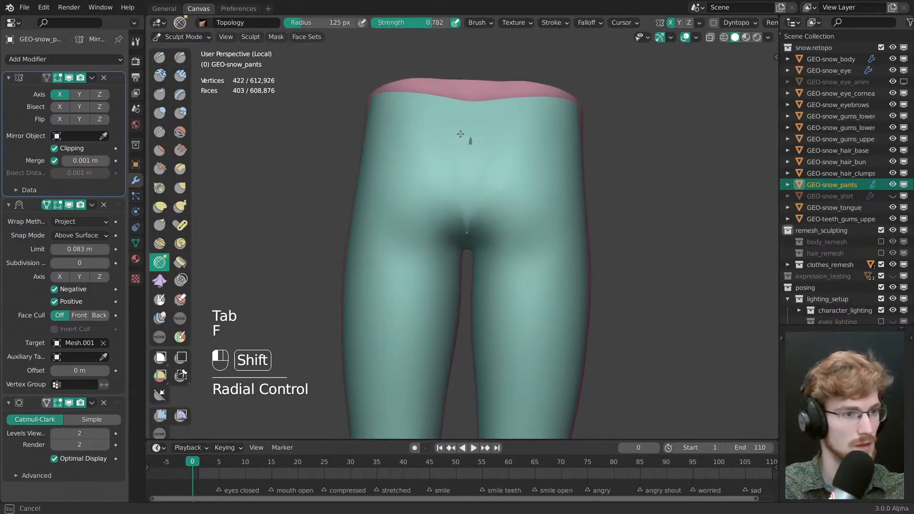
key(Tab)
key(ctrl+z)
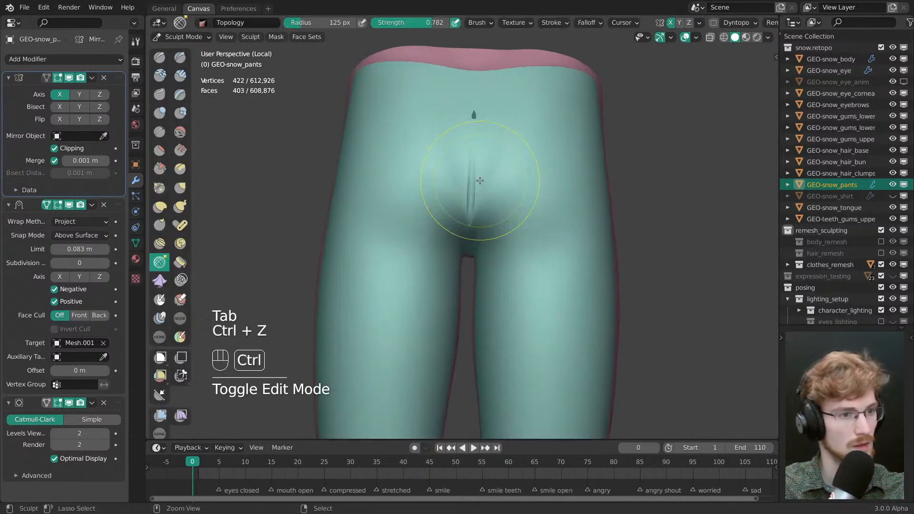
key(ctrl+z)
- Duplicate the Shrinkwrap modifier on GEO-snow_pants, apply one copy in Object Mode, and return to Edit Mode
key(Tab)
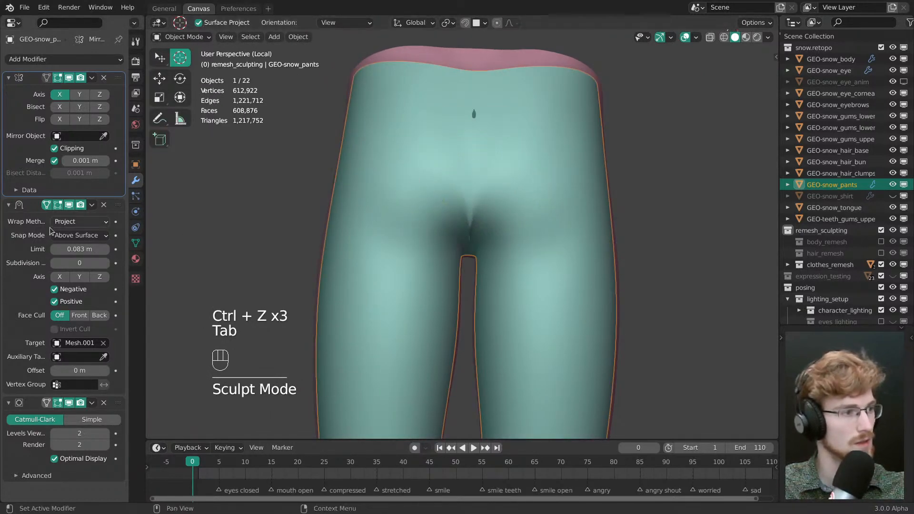
click(24, 237)
key(shift+d)
key(ctrl+a)
key(Tab)
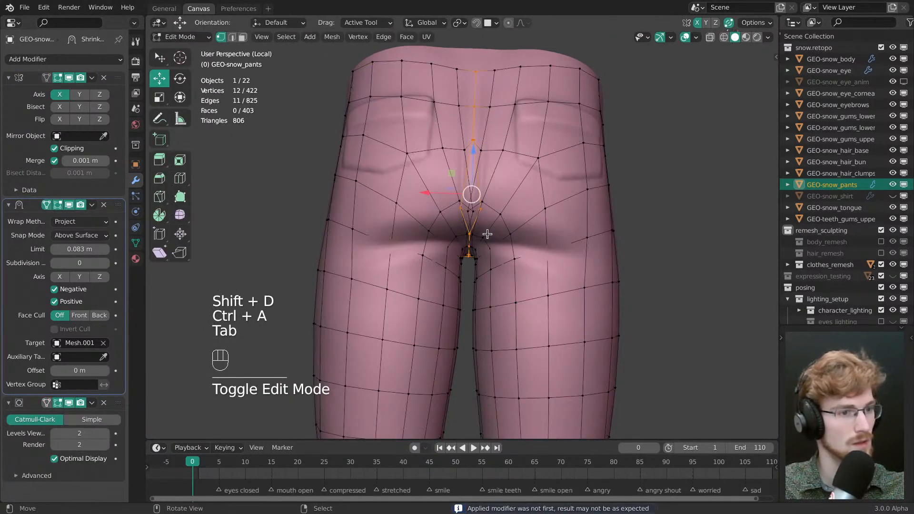
- Disable Clipping on the Mirror modifier and move the edge loop beside the centre seam outward along X
alt+click(469, 208)
key(alt+a)
alt+click(468, 197)
key(g)
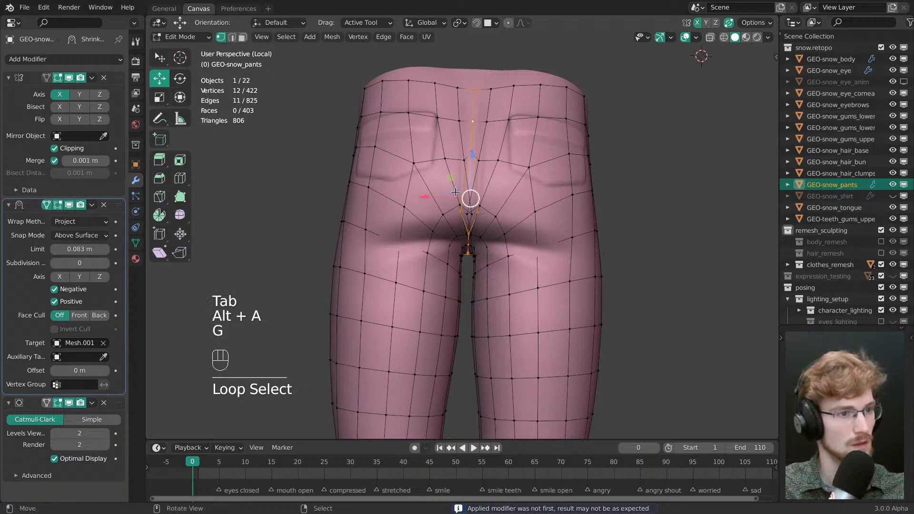
click(465, 198)
alt+click(465, 167)
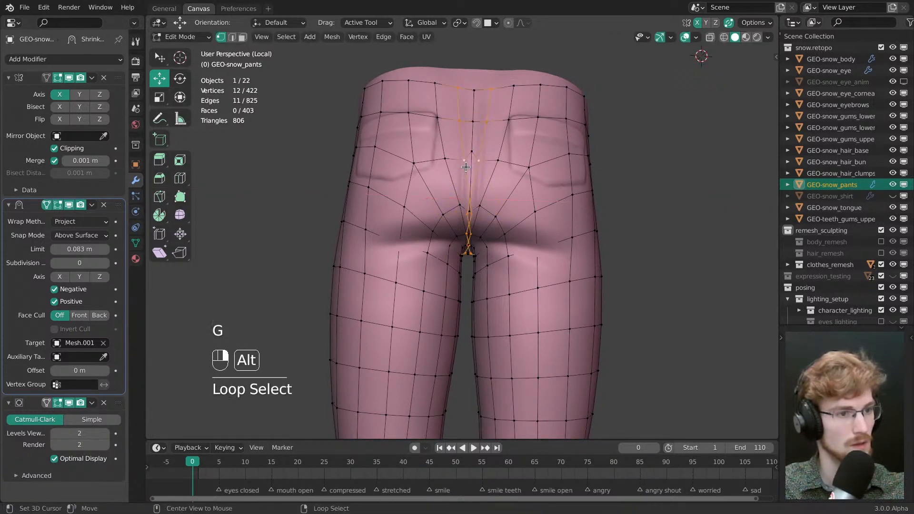
click(55, 149)
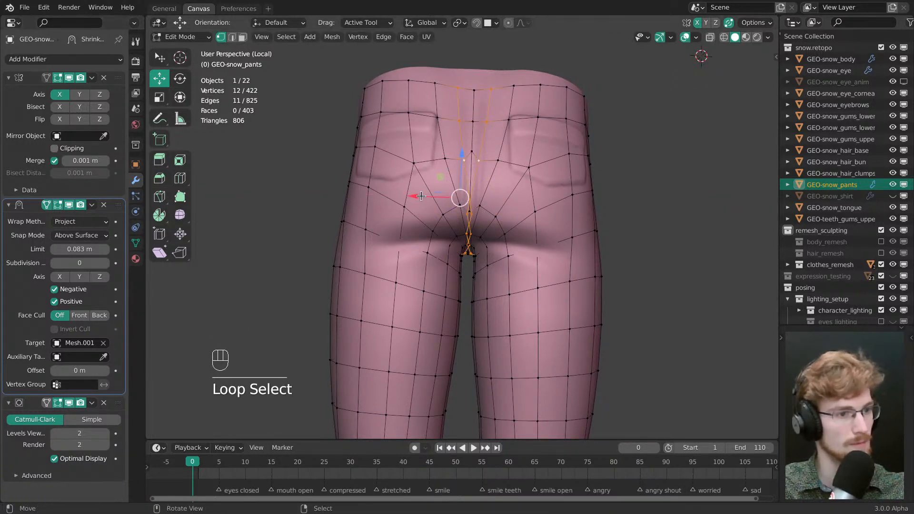
drag(421, 196, 417, 194)
ctrl+middle_drag(463, 226, 465, 210)
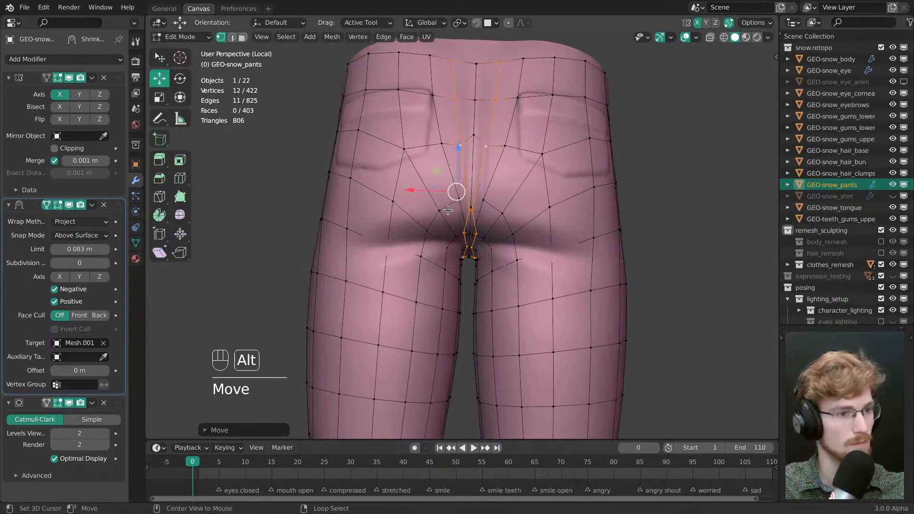
- Move single vertices beside the centre seam away from it underneath the crotch, and save the file
key(alt+a)
key(w)
drag(463, 211, 461, 208)
middle_drag(459, 227, 459, 183)
drag(459, 183, 456, 171)
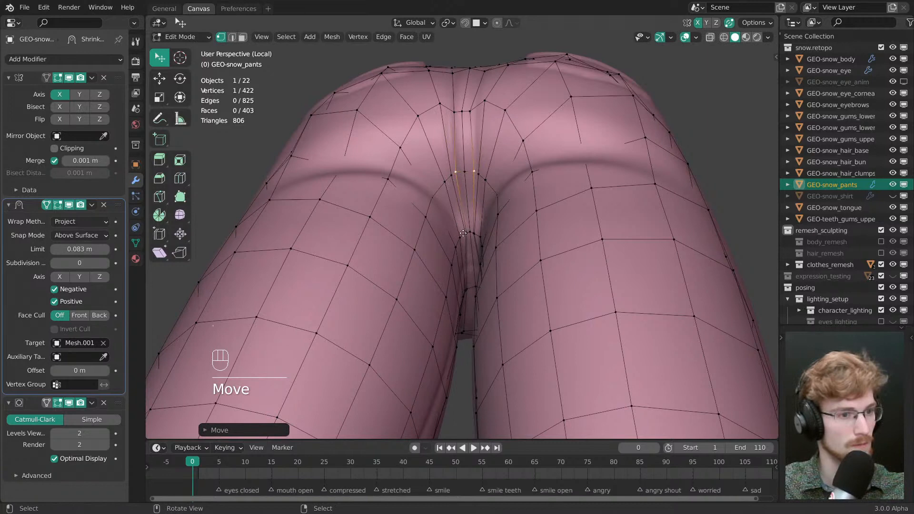
drag(464, 232, 467, 236)
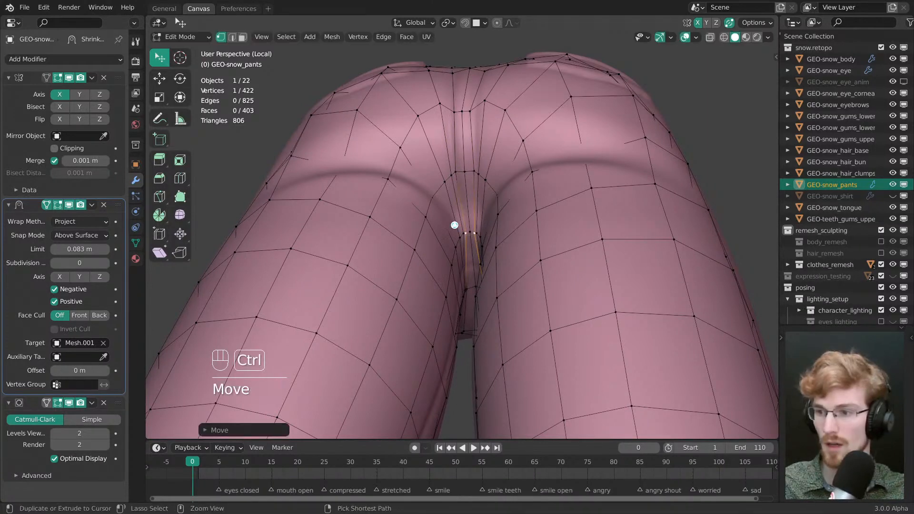
key(ctrl+s)
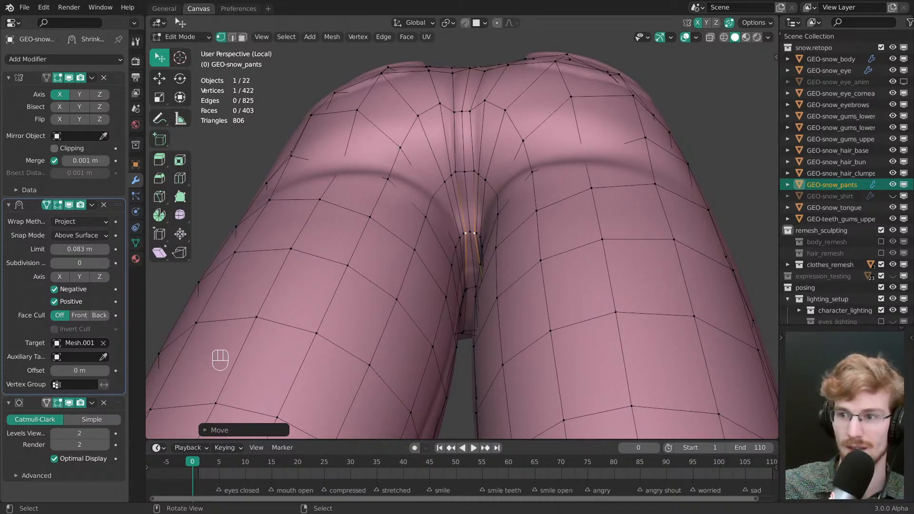
- Even out the spacing of the vertices beside the back centre seam, from the seat up to the waistband
middle_drag(431, 191, 388, 327)
drag(438, 209, 432, 212)
ctrl+middle_drag(432, 212, 434, 153)
drag(438, 153, 440, 161)
drag(430, 165, 431, 164)
middle_drag(434, 164, 464, 194)
drag(447, 145, 449, 147)
drag(463, 141, 463, 140)
middle_drag(463, 140, 427, 100)
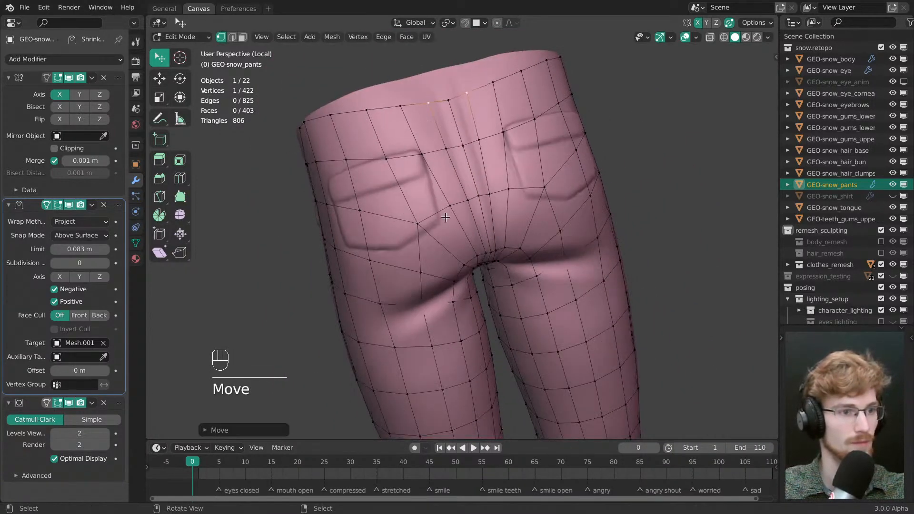
- Adjust the vertices along the front waistband edge to follow the rim of the sculpted trousers
shift+middle_drag(448, 215, 708, 204)
middle_drag(505, 245, 641, 254)
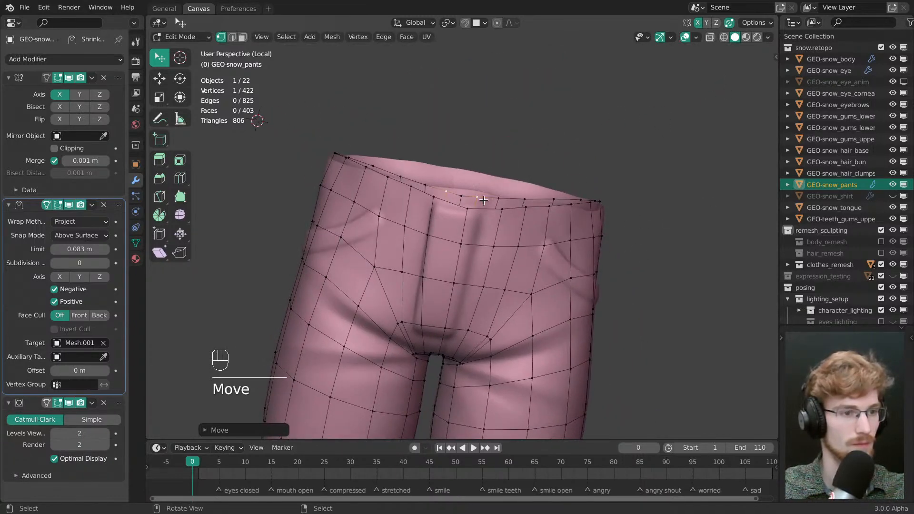
middle_drag(484, 200, 476, 207)
drag(456, 215, 458, 217)
mouse_move(458, 217)
middle_down()
mouse_move(474, 220)
mouse_move(456, 217)
middle_up()
drag(443, 200, 444, 206)
drag(475, 197, 480, 202)
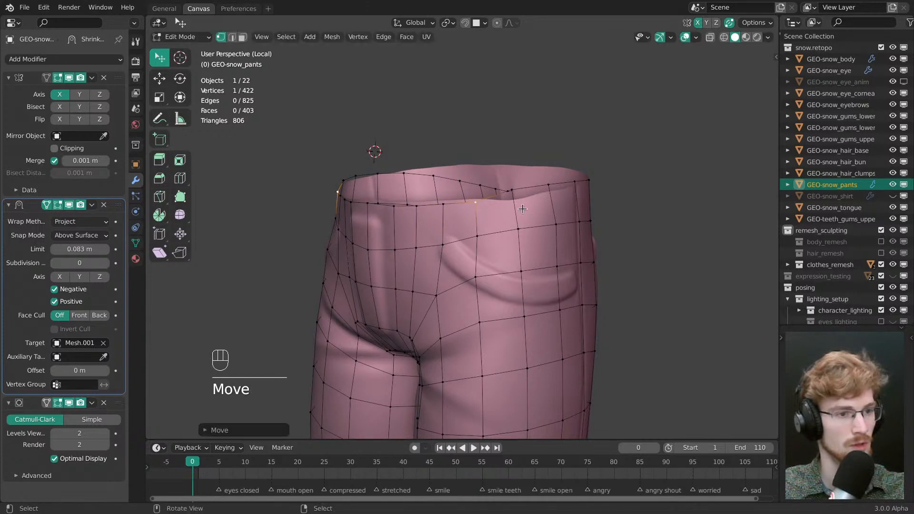
- Align the waistband edge vertices above the front pocket and around the hip with the sculpted rim
middle_drag(522, 207, 513, 206)
drag(501, 190, 505, 196)
middle_drag(509, 199, 528, 222)
key(ctrl+z)
drag(529, 220, 531, 214)
middle_drag(569, 221, 480, 217)
drag(470, 219, 470, 225)
drag(511, 202, 513, 210)
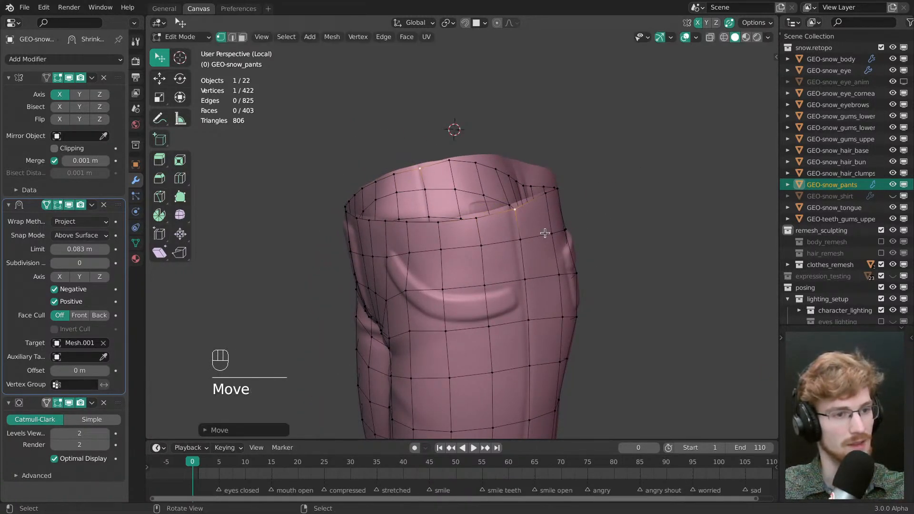
- Align the remaining waistband edge vertices from the side seam round to the back centre with the sculpted rim
middle_drag(545, 233, 432, 212)
drag(421, 209, 422, 214)
middle_drag(467, 226, 429, 214)
drag(422, 213, 422, 210)
middle_drag(465, 224, 422, 215)
drag(416, 214, 416, 209)
alt+shift+middle_drag(451, 270, 425, 264)
middle_drag(469, 238, 439, 230)
drag(394, 194, 393, 190)
middle_drag(386, 188, 405, 192)
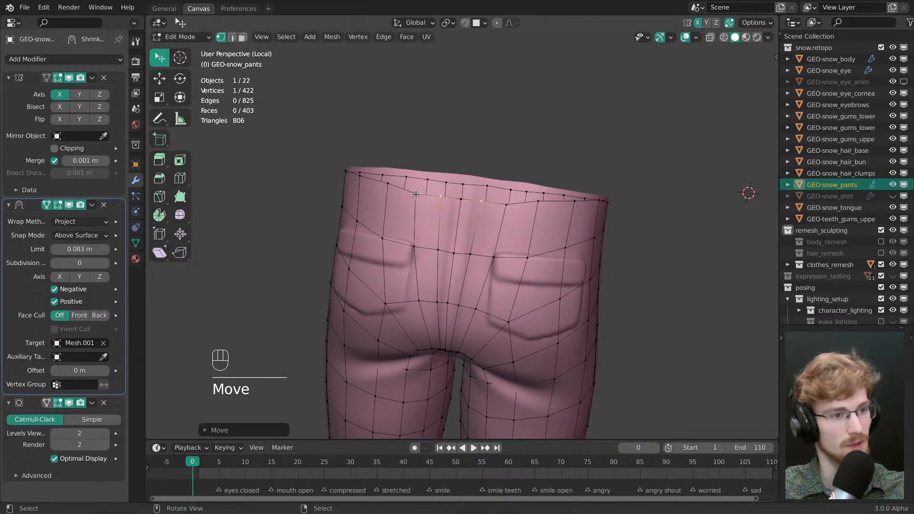
- Examine the topology of the whole trousers mesh from the front and back
middle_drag(457, 205, 579, 183)
ctrl+middle_drag(578, 184, 543, 230)
key(grave)
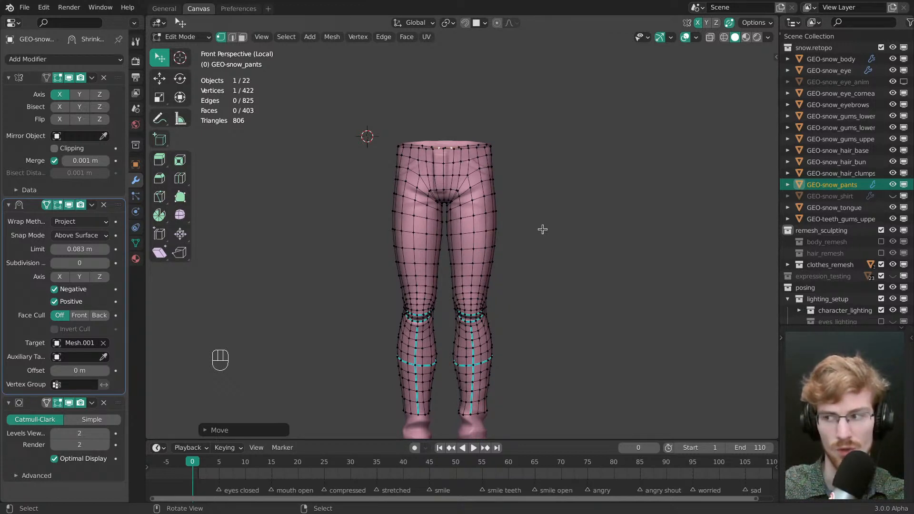
middle_drag(630, 214, 573, 181)
scroll(552, 284, up, 4)
key(grave)
shift+middle_drag(483, 289, 477, 185)
middle_drag(477, 185, 481, 230)
middle_drag(481, 229, 511, 315)
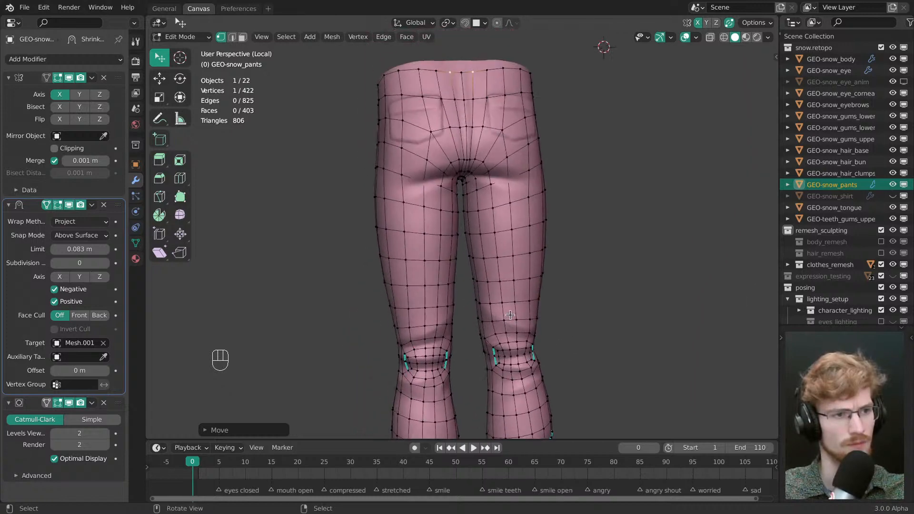
- Reposition vertices on the front waistband and around the fly to even out the front topology
key(grave)
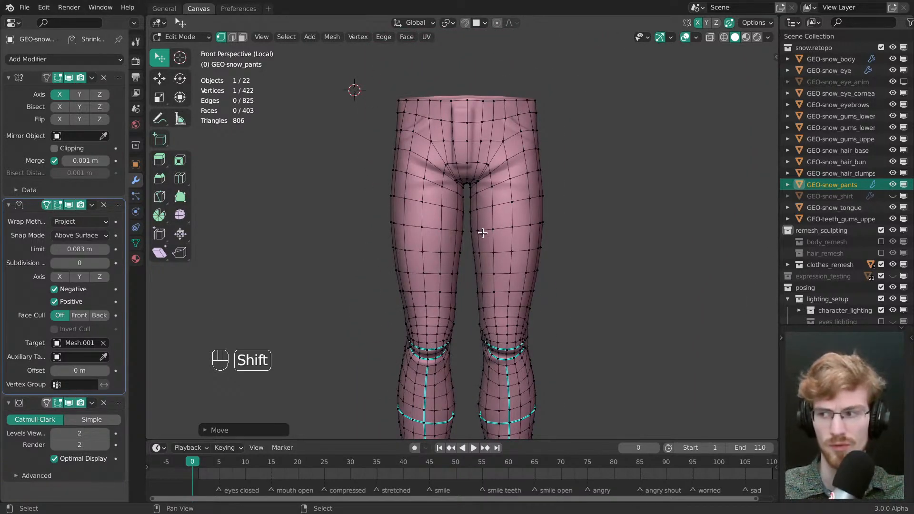
shift+middle_drag(483, 233, 484, 322)
scroll(485, 296, up, 3)
middle_drag(482, 238, 469, 183)
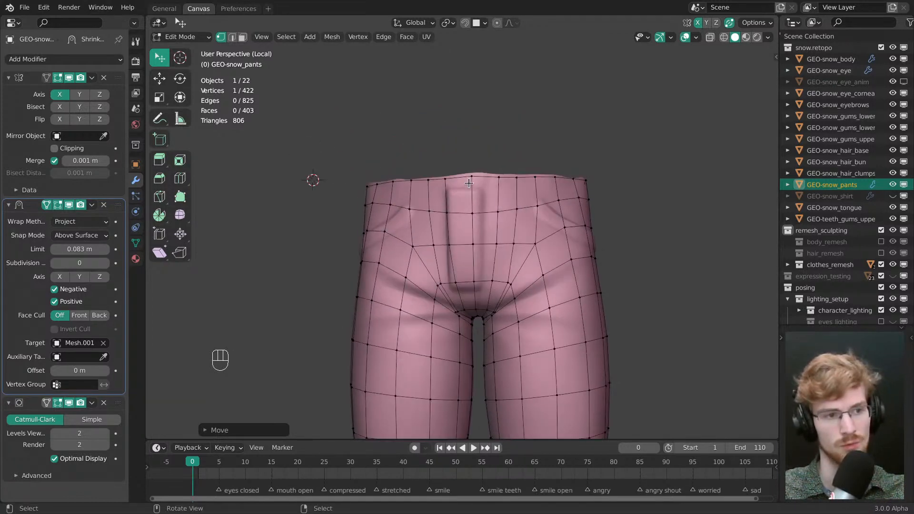
drag(469, 183, 488, 253)
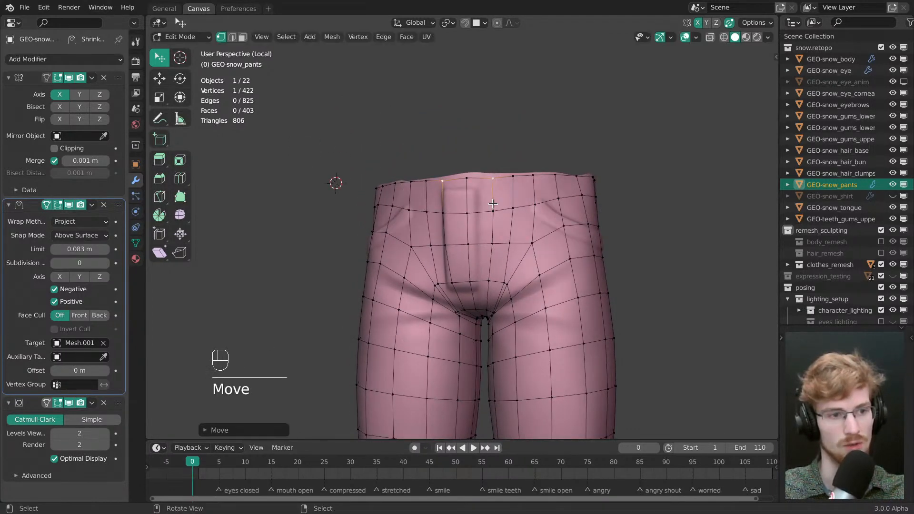
middle_drag(488, 252, 504, 240)
scroll(490, 229, up, 1)
drag(507, 243, 511, 244)
middle_drag(512, 244, 494, 223)
drag(492, 209, 490, 207)
drag(512, 165, 494, 161)
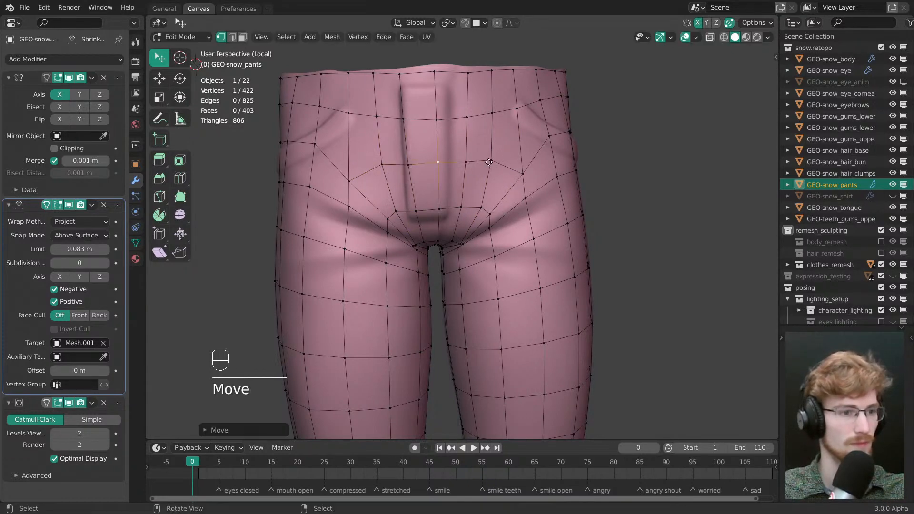
- Adjust vertices on the front hip around the pocket, and dissolve the edge loop around the upper thighs
middle_drag(489, 162, 543, 179)
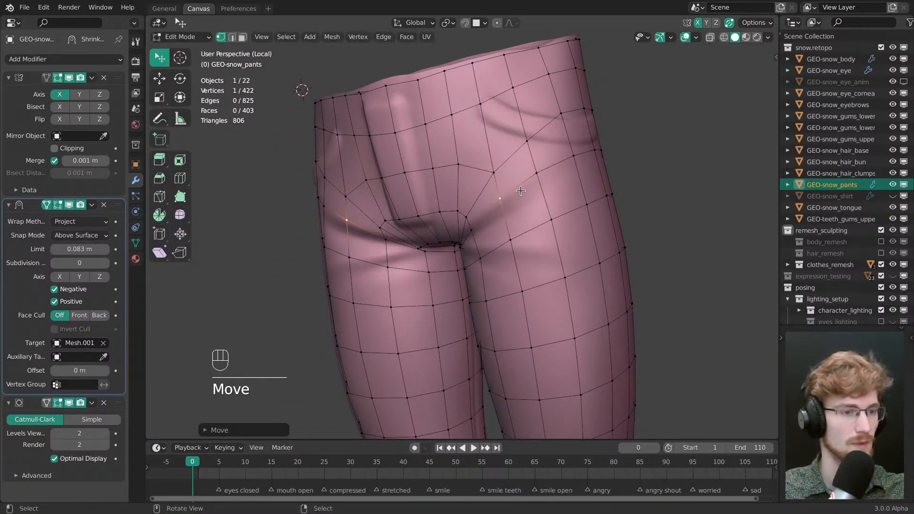
scroll(521, 191, down, 3)
key(alt+a)
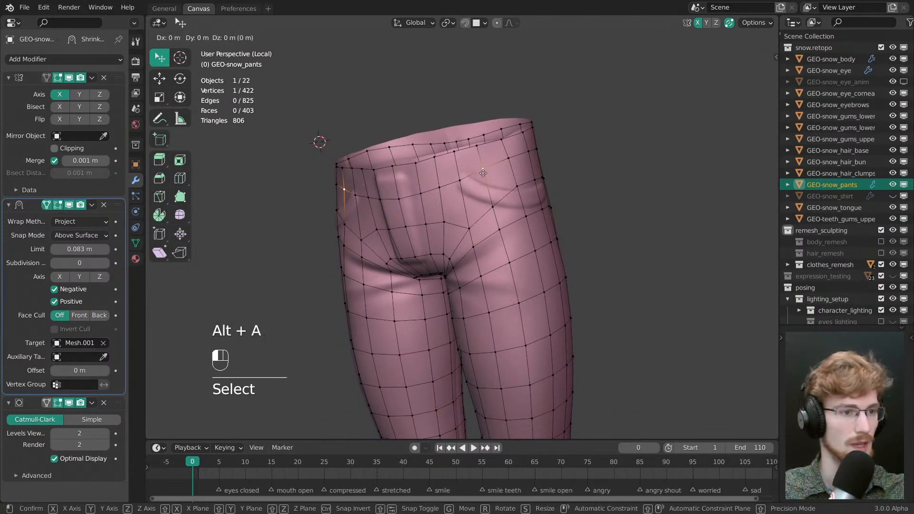
drag(486, 177, 503, 163)
middle_drag(502, 163, 473, 155)
drag(476, 203, 470, 207)
middle_drag(477, 223, 453, 252)
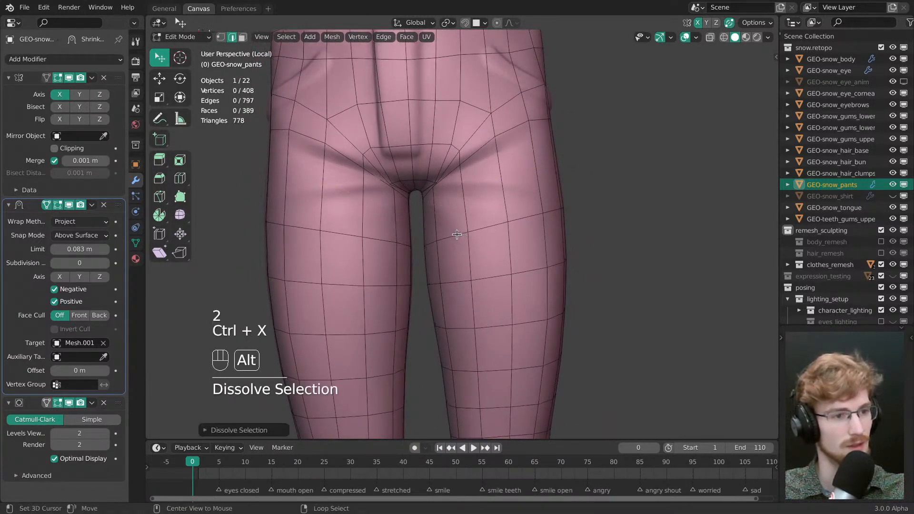
- Flatten the topmost remaining thigh edge loop vertically in front view and raise it towards the crotch
alt+click(457, 234)
key(grave)
key(s)
drag(494, 186, 495, 193)
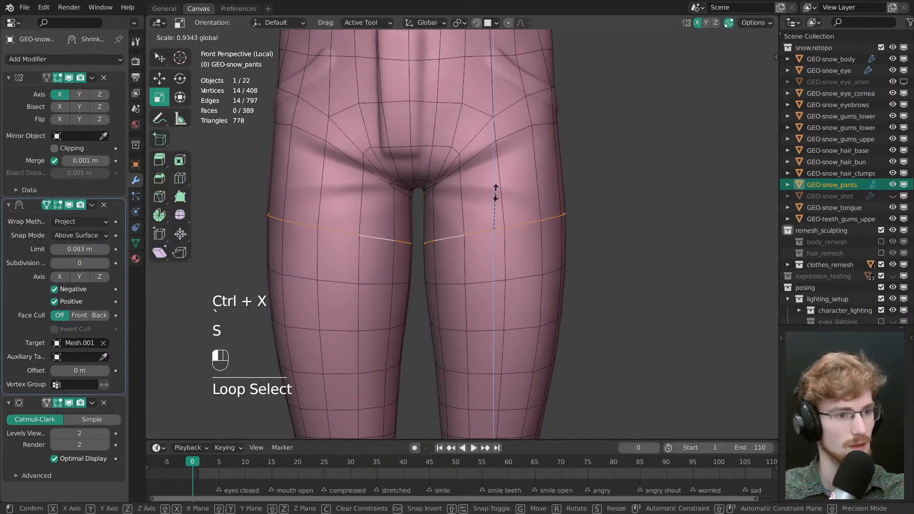
click(493, 218)
key(g)
click(496, 200)
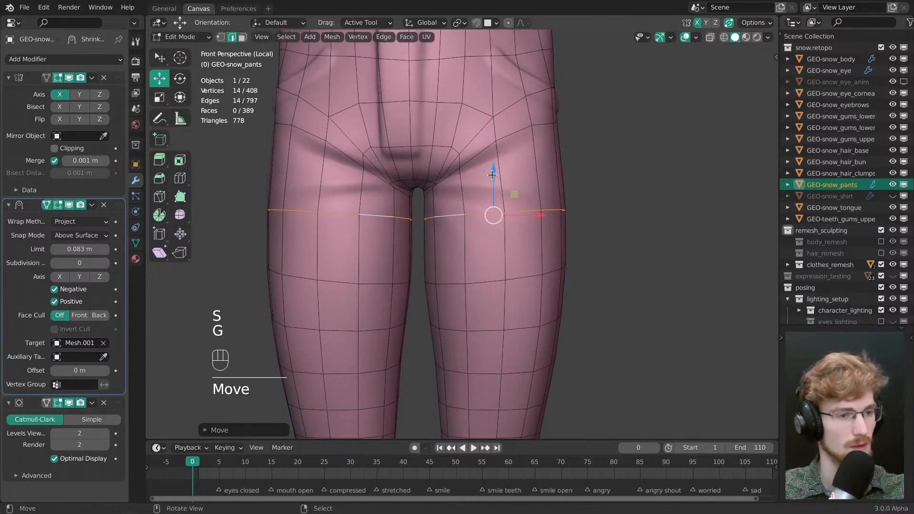
key(s)
click(496, 181)
key(g)
click(478, 275)
- Flatten the next two edge loops down the thighs vertically and raise them to even the spacing
alt+click(478, 276)
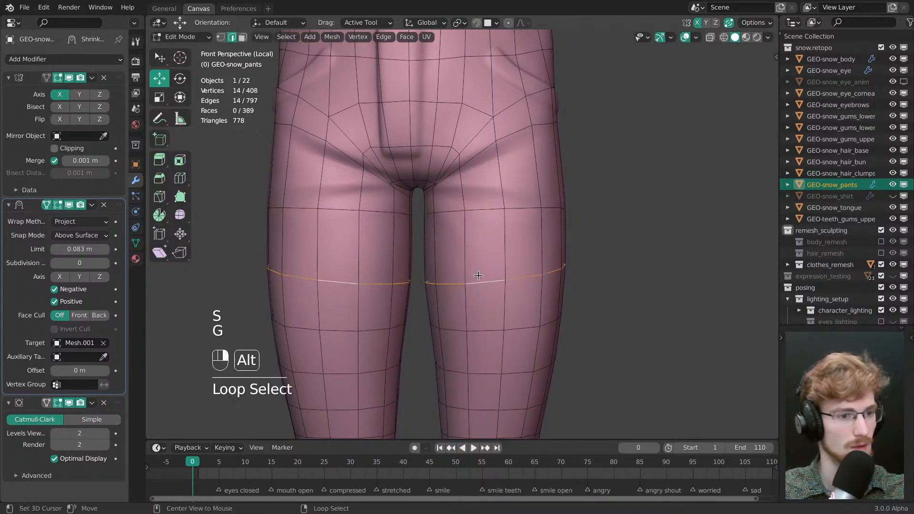
mouse_move(495, 229)
mouse_down()
mouse_move(495, 262)
mouse_move(495, 228)
mouse_up()
key(g)
shift+middle_drag(489, 283, 481, 184)
alt+right_click(484, 227)
key(s)
click(488, 195)
key(g)
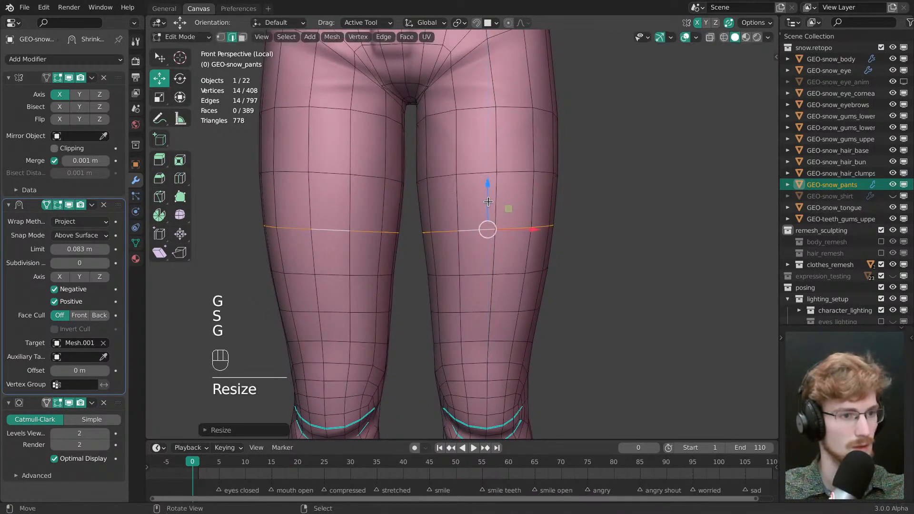
click(488, 229)
key(alt+a)
- Insert a single loop cut around the upper thigh just below the crotch
scroll(483, 280, down, 4)
middle_drag(482, 280, 436, 347)
ctrl+middle_drag(436, 347, 434, 303)
middle_drag(434, 303, 522, 214)
ctrl+middle_drag(521, 214, 519, 186)
key(alt+a)
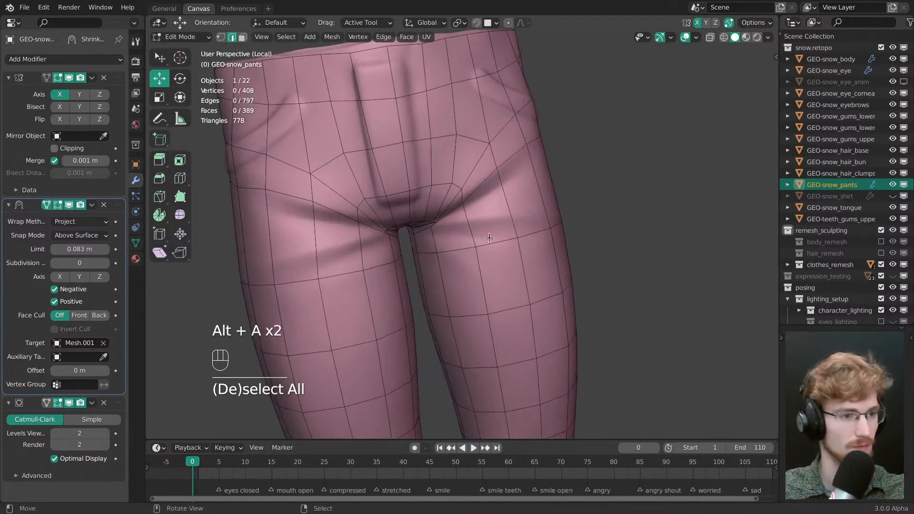
key(ctrl+r)
middle_drag(489, 237, 488, 266)
key(alt+a)
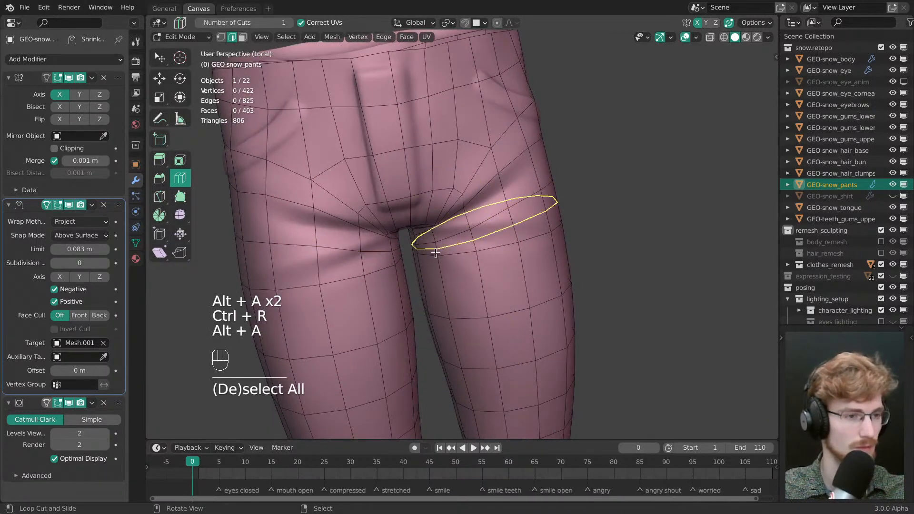
- Move individual vertices of the new upper-thigh loop and its neighbours to space them evenly below the crotch crease
middle_drag(435, 253, 434, 209)
key(1)
drag(433, 209, 447, 204)
mouse_move(447, 204)
shift+middle_down()
mouse_move(489, 271)
mouse_move(450, 214)
shift+middle_up()
drag(449, 214, 456, 218)
middle_drag(458, 217, 472, 238)
drag(515, 219, 518, 228)
middle_drag(517, 201, 497, 238)
drag(506, 234, 512, 261)
drag(556, 220, 549, 247)
middle_drag(481, 255, 484, 213)
middle_drag(484, 214, 518, 215)
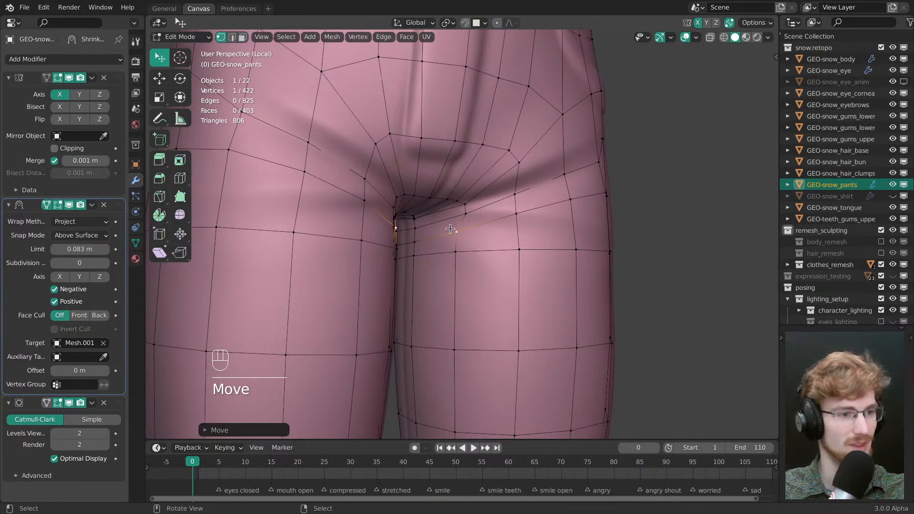
- Select a path of three vertices on the new loop at the inner thigh and slide them up into the crotch loop
middle_drag(451, 229, 406, 250)
key(g)
key(g)
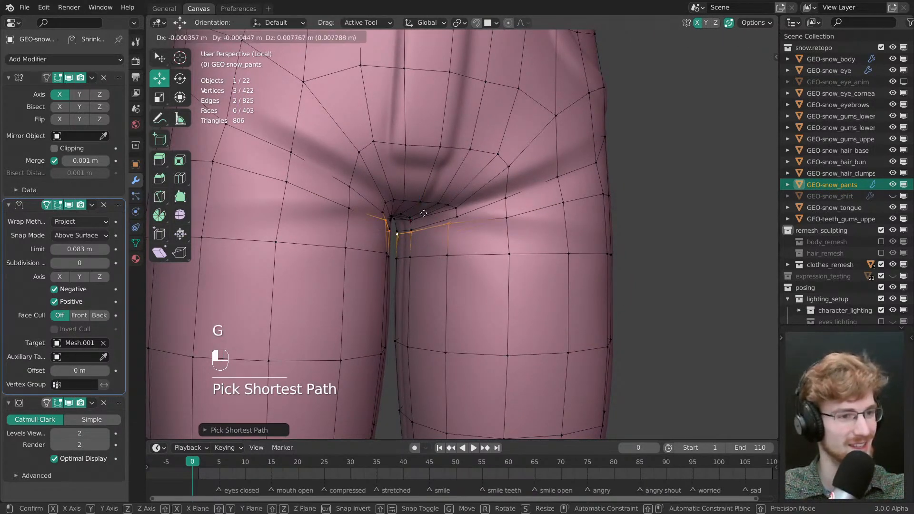
click(435, 217)
key(ctrl+z)
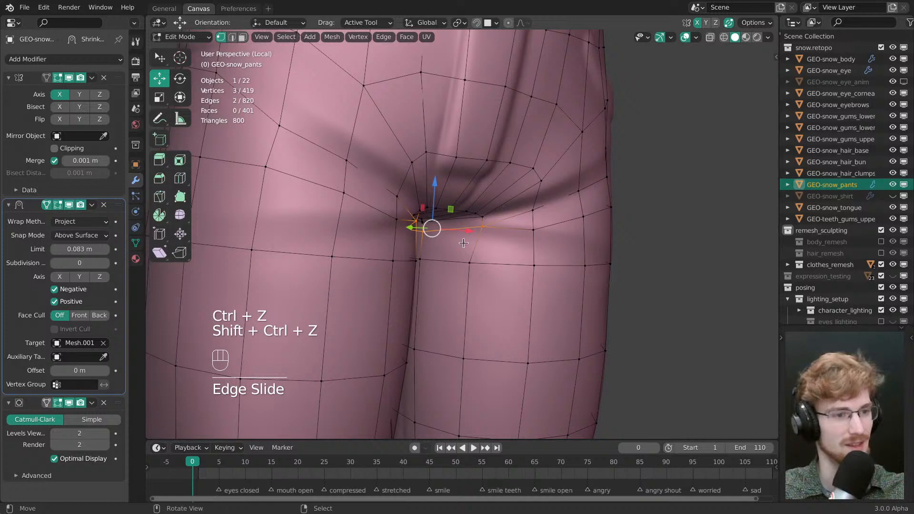
- Move a vertex of the new loop at the back of the inner thigh onto its neighbour to merge them
middle_drag(463, 243, 566, 246)
key(alt+a)
key(w)
drag(499, 217, 449, 207)
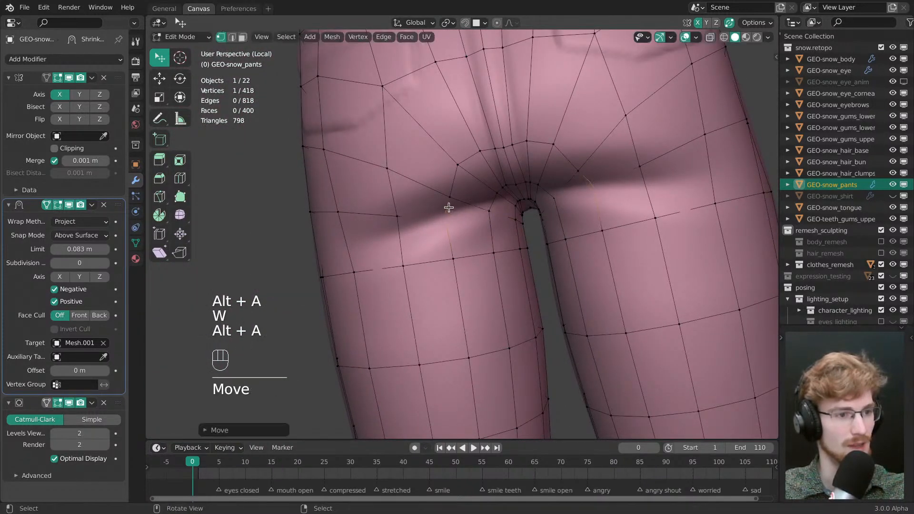
- Move individual vertices at the back of the thigh below the buttock crease to even out their spacing
middle_drag(449, 206, 449, 235)
drag(419, 234, 413, 244)
middle_drag(414, 244, 476, 204)
key(alt+a)
drag(431, 215, 431, 220)
middle_drag(431, 220, 572, 229)
drag(496, 214, 498, 217)
middle_drag(499, 217, 474, 237)
- Move vertices of the vertical edge line on the outer hip up to the waistband to straighten it
middle_drag(472, 177, 490, 165)
shift+middle_drag(491, 165, 497, 201)
drag(490, 180, 489, 178)
drag(487, 140, 486, 138)
drag(485, 103, 473, 74)
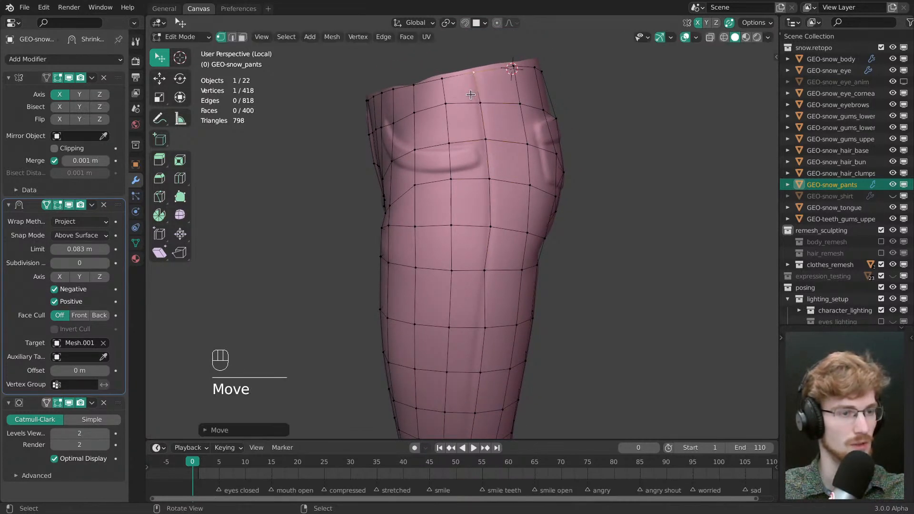
- Move the vertices of the outer vertical edge line along the thigh down to just above the knee to straighten it
shift+middle_drag(482, 231, 473, 74)
drag(476, 172, 468, 172)
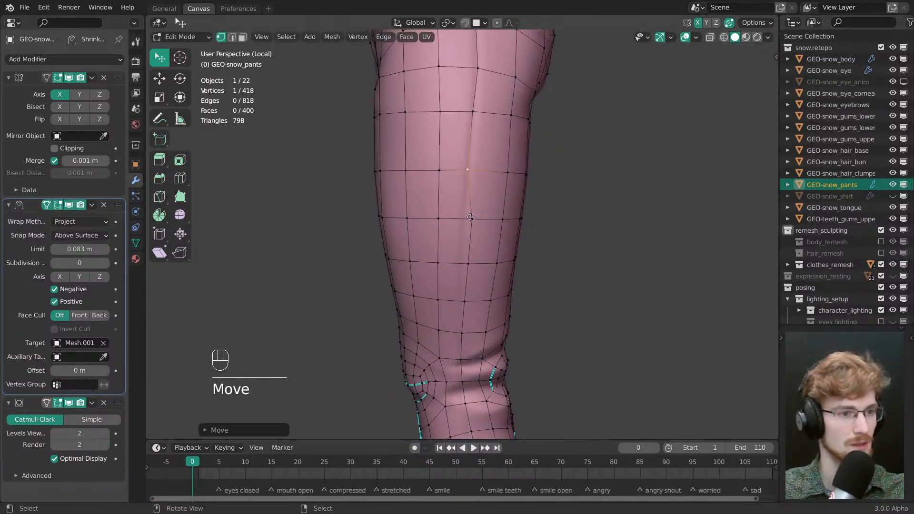
drag(471, 222, 463, 223)
drag(467, 265, 460, 265)
shift+middle_drag(460, 296, 464, 176)
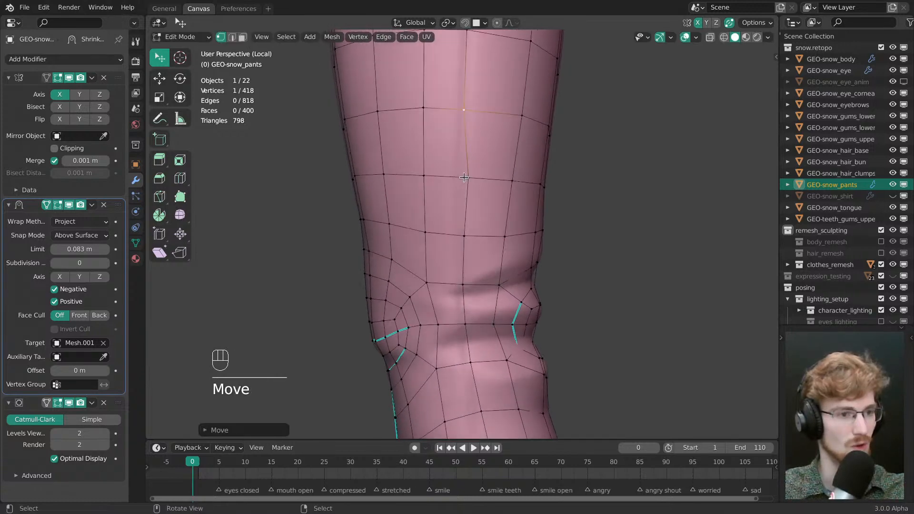
drag(462, 179, 455, 179)
drag(465, 236, 458, 235)
- Move the vertices of the outer edge line across the knee folds and upper calf to straighten it
shift+middle_drag(464, 295, 451, 198)
drag(454, 226, 450, 225)
drag(459, 262, 456, 262)
shift+middle_drag(470, 334, 460, 218)
drag(458, 192, 448, 192)
drag(468, 244, 455, 246)
drag(479, 299, 460, 297)
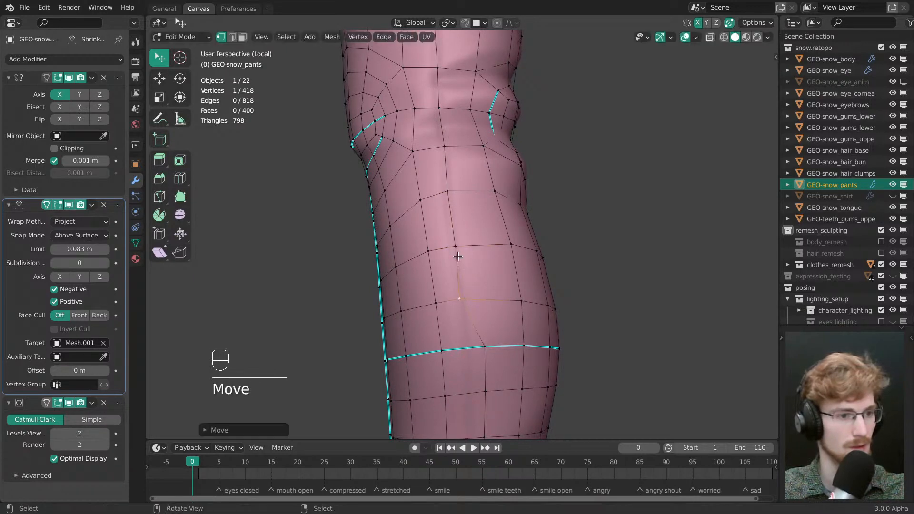
drag(457, 247, 455, 245)
- Reposition the outer edge line on the lower leg and slide its last four vertices down to the hem into line
shift+middle_drag(467, 273, 456, 93)
drag(472, 165, 453, 169)
drag(475, 209, 457, 210)
shift+middle_drag(466, 215, 464, 162)
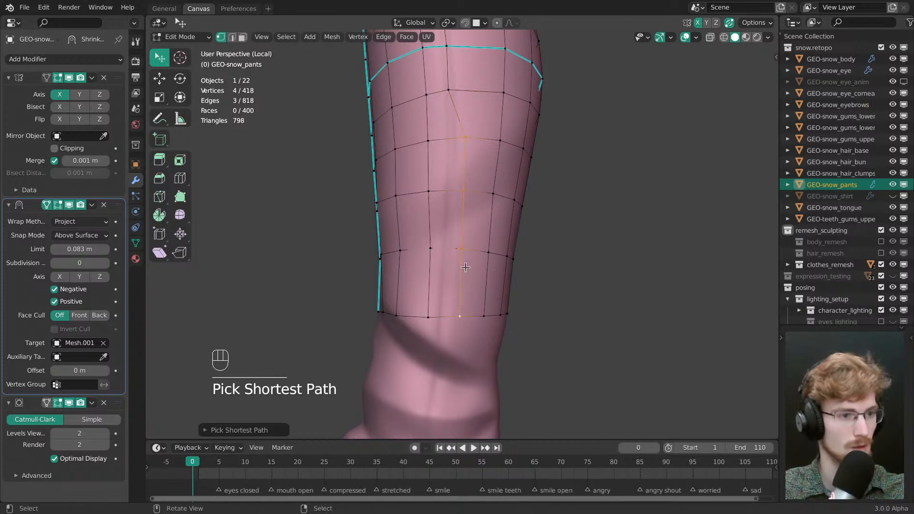
click(447, 233)
key(g)
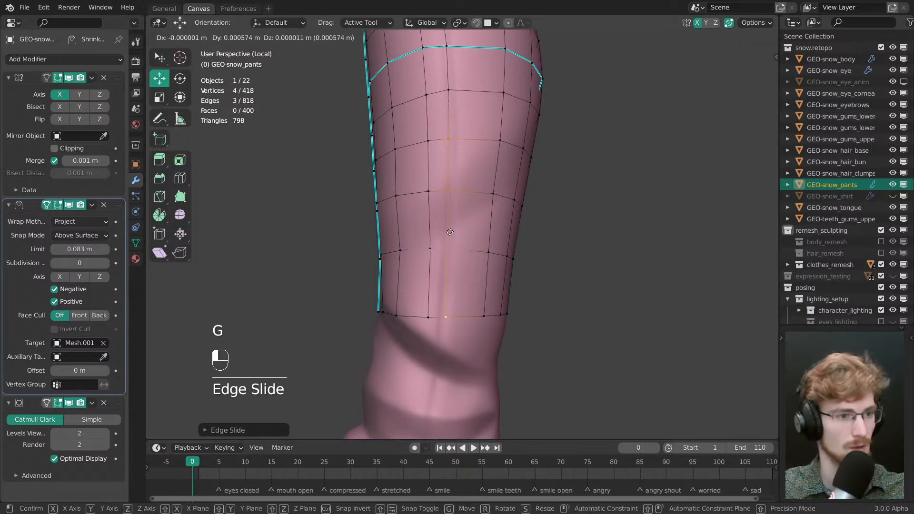
click(451, 234)
- Insert a single lengthwise loop cut along the inner side of the leg
middle_drag(457, 243, 513, 252)
key(alt+a)
middle_drag(414, 217, 512, 310)
shift+middle_drag(458, 200, 484, 162)
shift+middle_drag(447, 86, 514, 167)
shift+middle_drag(514, 167, 546, 214)
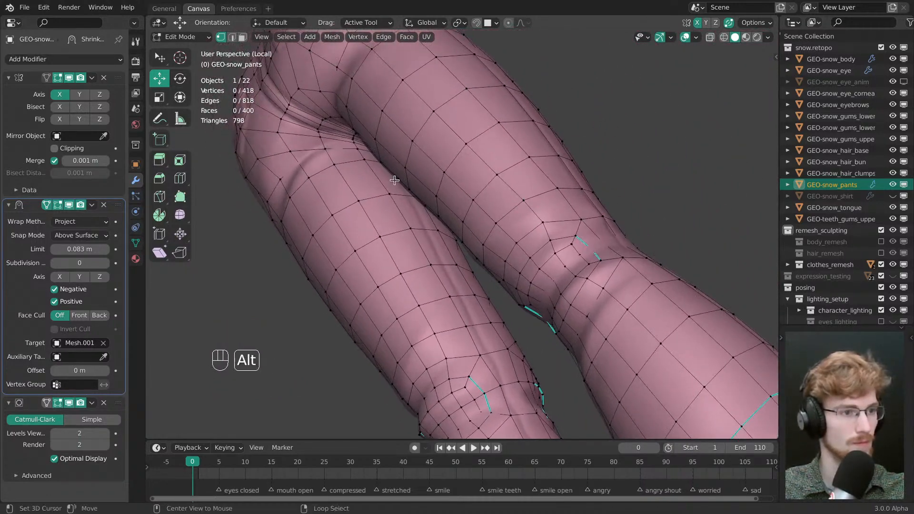
alt+middle_click(394, 180)
ctrl+middle_drag(400, 186, 450, 209)
click(476, 248)
key(alt+a)
mouse_move(451, 210)
middle_down()
mouse_move(419, 248)
mouse_move(443, 219)
middle_up()
ctrl+middle_drag(443, 219, 505, 265)
middle_drag(504, 264, 461, 233)
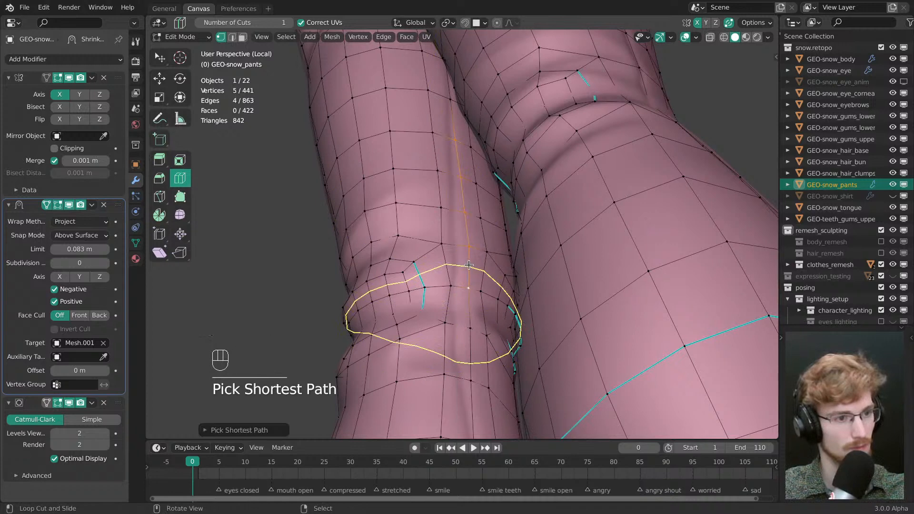
- Slide the path of five vertices on the new lengthwise loop above the knee to even its spacing
click(453, 212)
key(alt+a)
key(w)
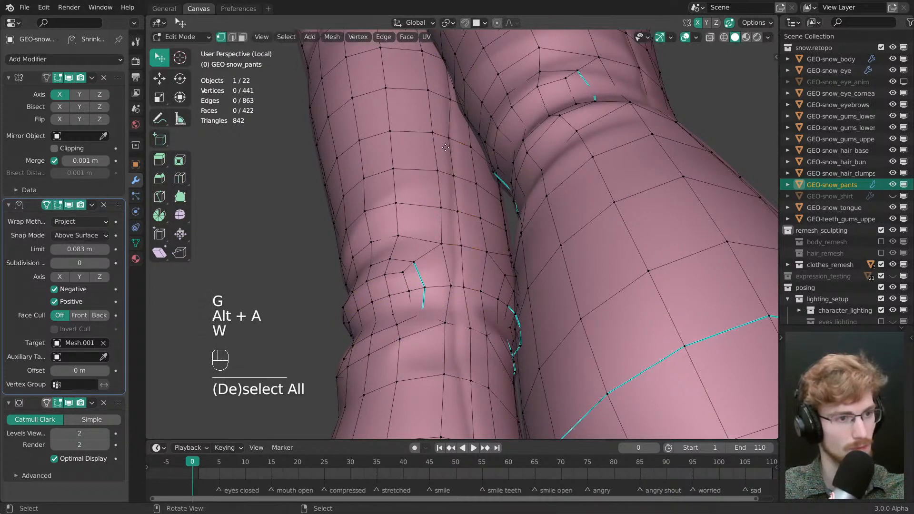
- Move individual vertices of the new lengthwise loop on the lower thigh to smooth its line towards the knee
drag(448, 138, 450, 138)
drag(450, 99, 450, 97)
drag(448, 138, 451, 138)
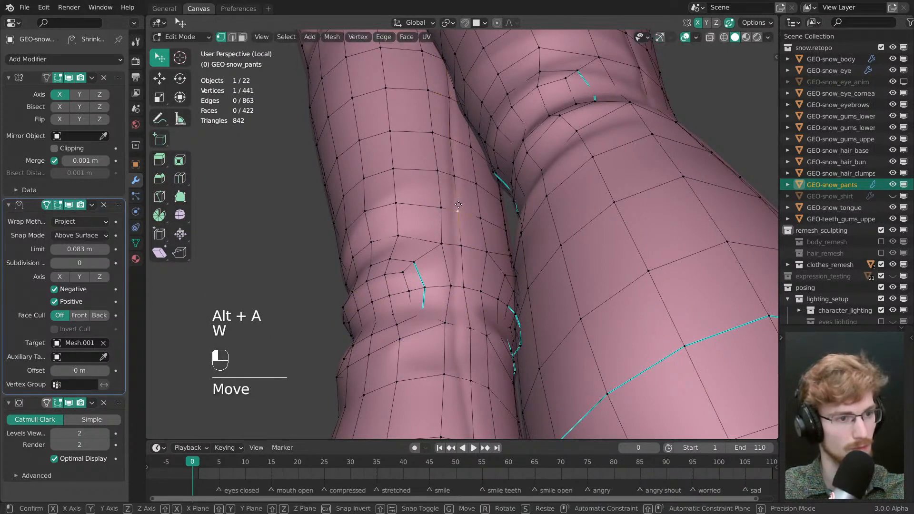
drag(459, 205, 457, 206)
drag(461, 245, 459, 245)
shift+middle_drag(459, 245, 456, 155)
middle_drag(456, 155, 443, 160)
- Move vertices of the new lengthwise loop and its neighbours across the knee folds to space them evenly
drag(458, 193, 455, 192)
drag(443, 191, 441, 190)
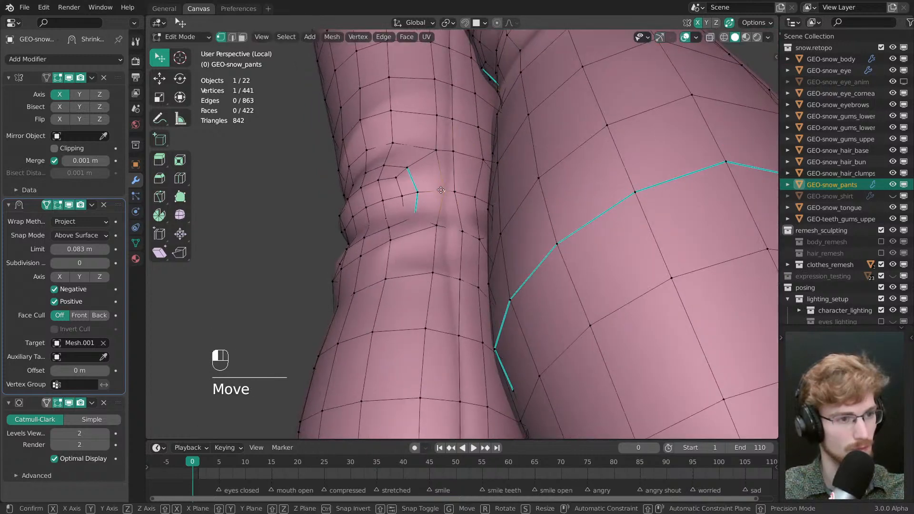
drag(436, 153, 432, 153)
drag(455, 192, 451, 191)
drag(463, 231, 451, 229)
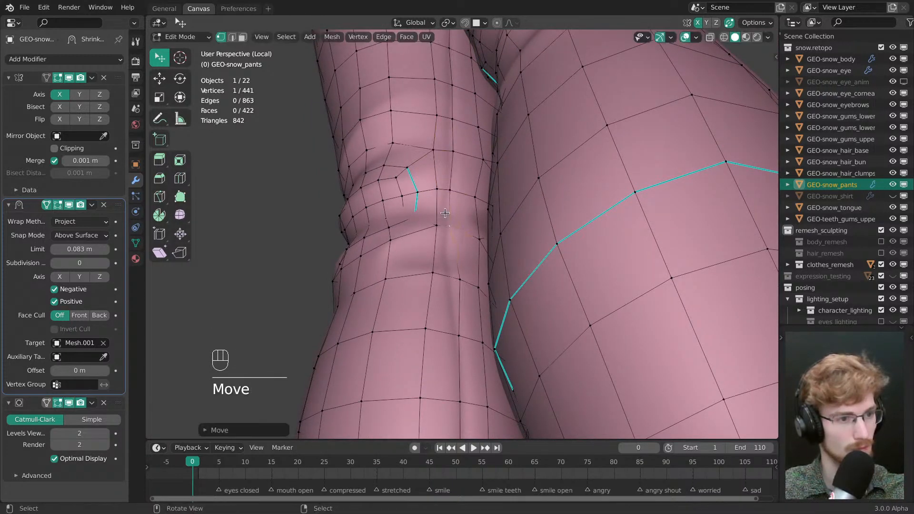
drag(452, 191, 448, 189)
drag(452, 227, 448, 227)
- Move vertices of the new lengthwise loop and its neighbours along the calf down to the hem to even the spacing
shift+middle_drag(474, 279, 476, 212)
scroll(476, 212, down, 4)
middle_drag(476, 212, 462, 226)
drag(460, 230, 457, 229)
drag(457, 257, 459, 257)
shift+middle_drag(474, 324, 465, 197)
drag(449, 184, 446, 184)
drag(450, 215, 450, 216)
drag(454, 247, 451, 248)
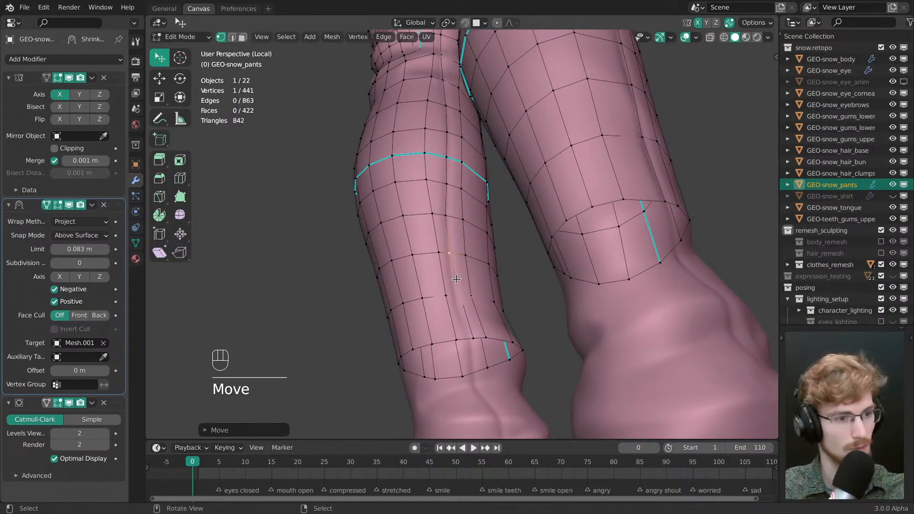
drag(459, 292, 457, 293)
drag(474, 338, 472, 338)
drag(446, 295, 445, 296)
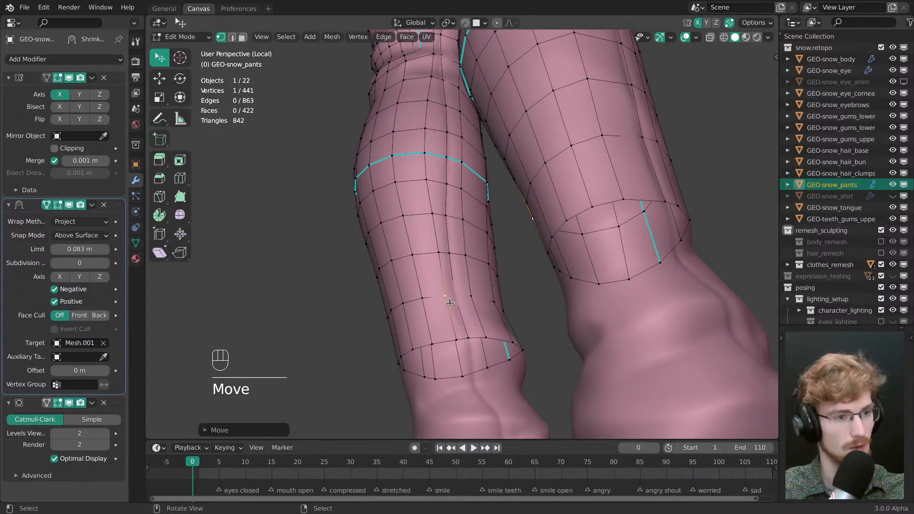
- Switch to the front view and move the vertex on the front inner thigh just below the crotch crease
middle_drag(469, 224, 417, 203)
ctrl+middle_drag(417, 202, 416, 238)
shift+middle_drag(415, 238, 605, 235)
shift+middle_drag(505, 155, 573, 228)
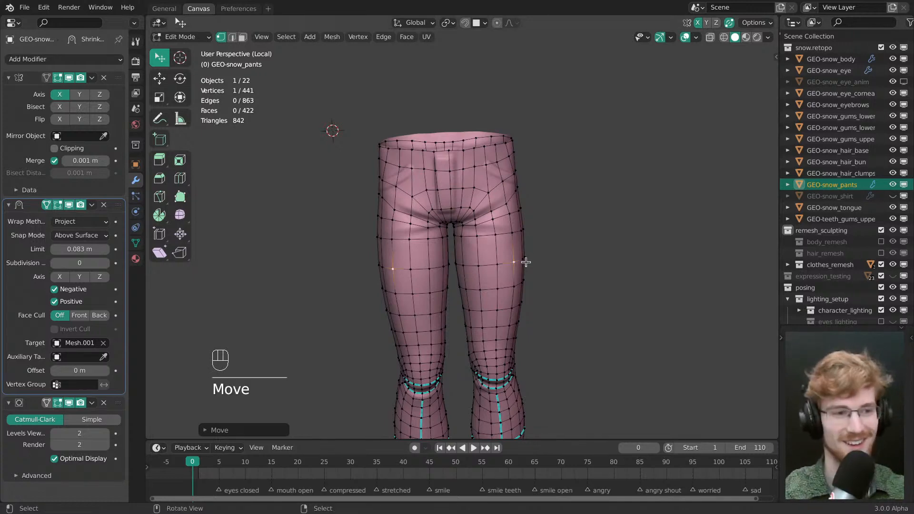
middle_drag(459, 246, 479, 278)
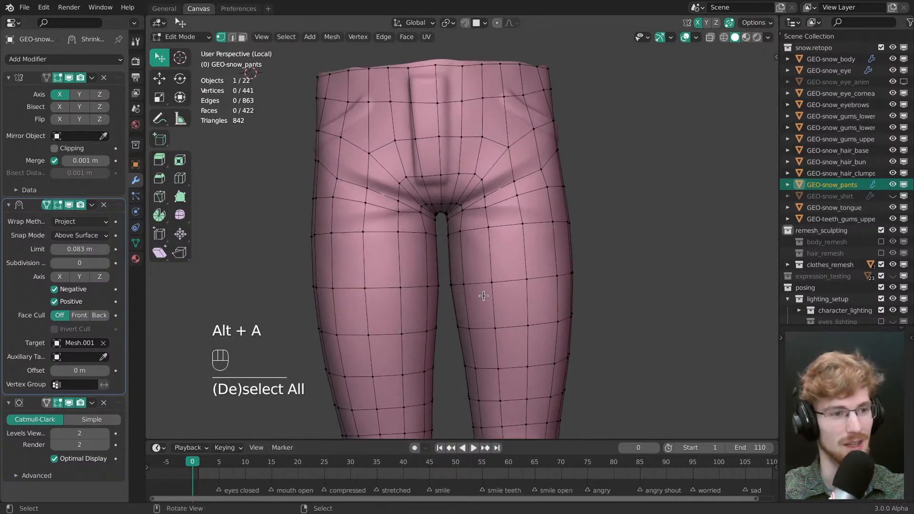
key(grave)
shift+middle_drag(453, 229, 443, 267)
ctrl+middle_drag(444, 266, 457, 302)
key(w)
drag(470, 272, 474, 270)
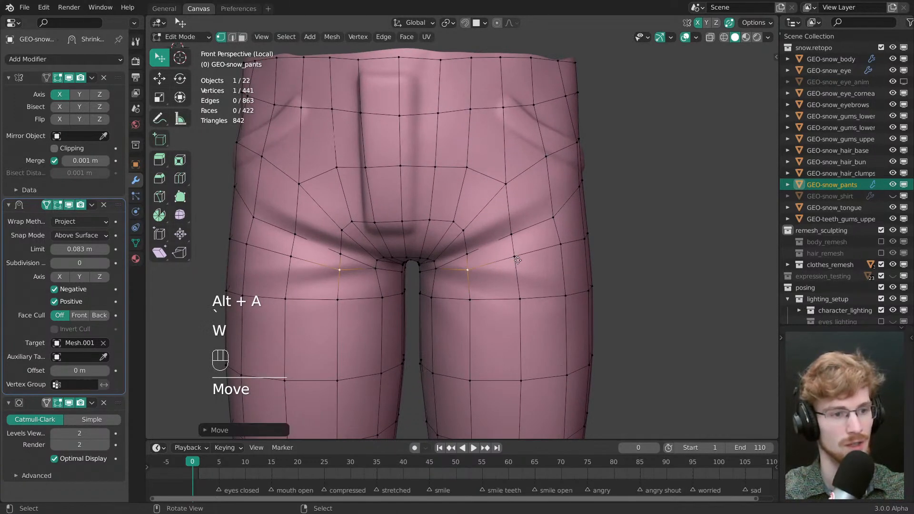
- Move vertices on the front of the hip above the thigh crease to smooth the edge flow towards the side
middle_drag(544, 244, 522, 189)
drag(522, 188, 523, 190)
drag(478, 213, 477, 212)
drag(523, 188, 552, 184)
middle_drag(526, 214, 477, 203)
key(alt+a)
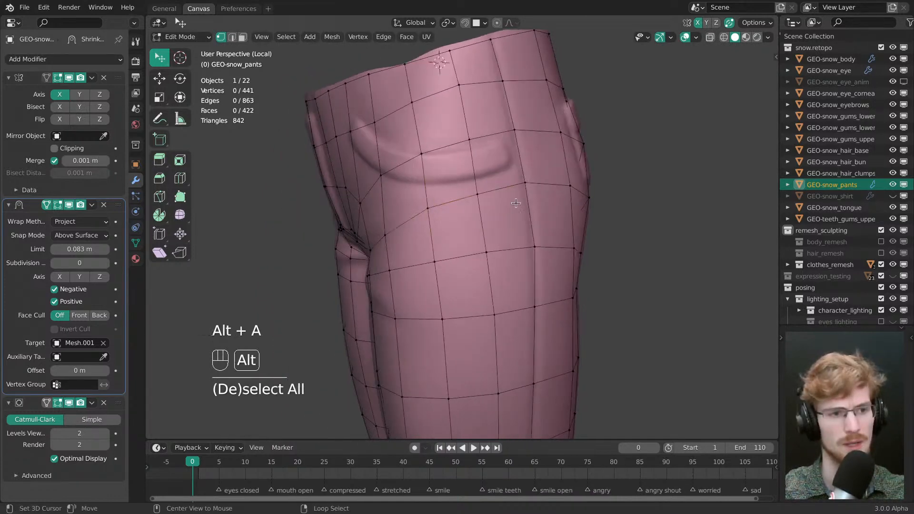
- Move vertices on the outer hip below the pocket to even the edge flow towards the back
drag(526, 183, 528, 188)
middle_drag(528, 191, 448, 234)
drag(499, 191, 502, 193)
middle_drag(508, 196, 487, 262)
key(alt+a)
middle_drag(486, 262, 486, 241)
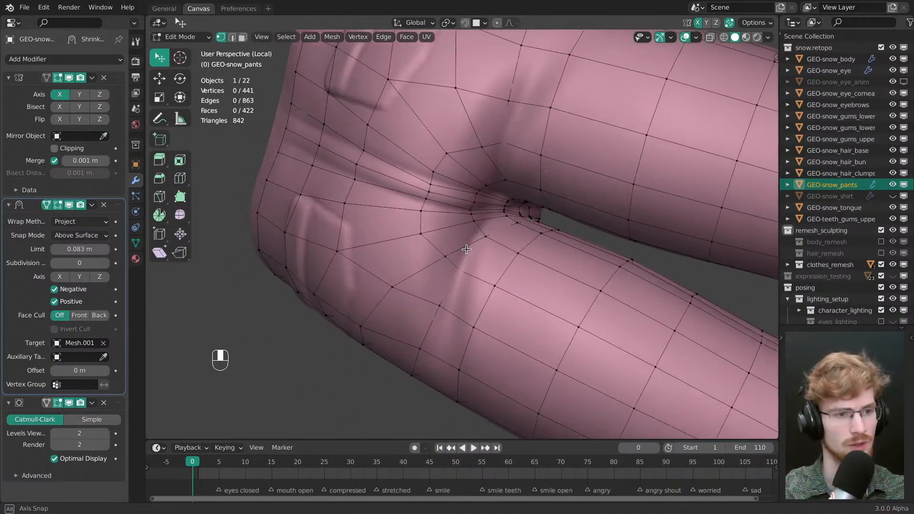
- Move the vertex at the back inner thigh and knife a new edge path around the back of the crotch
drag(481, 237, 478, 243)
mouse_move(479, 242)
middle_down()
mouse_move(492, 271)
mouse_move(501, 251)
mouse_move(492, 243)
middle_up()
key(alt+a)
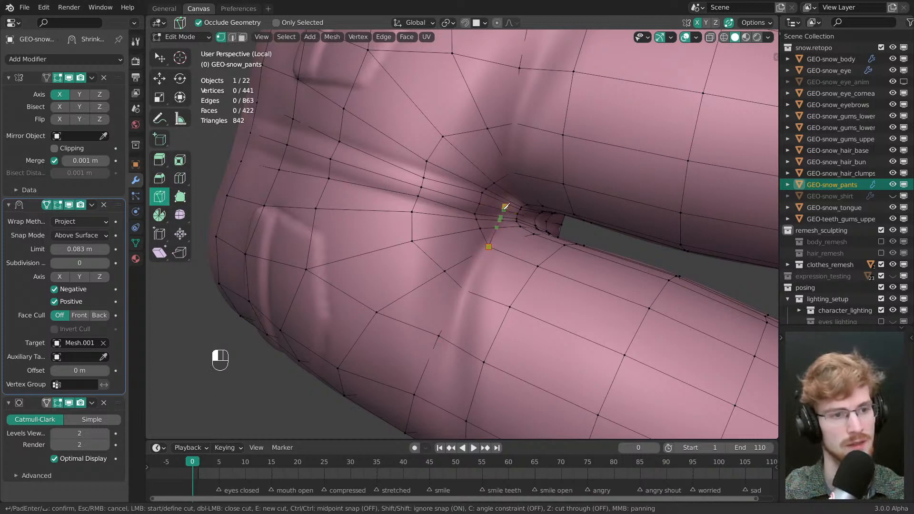
middle_drag(507, 205, 506, 271)
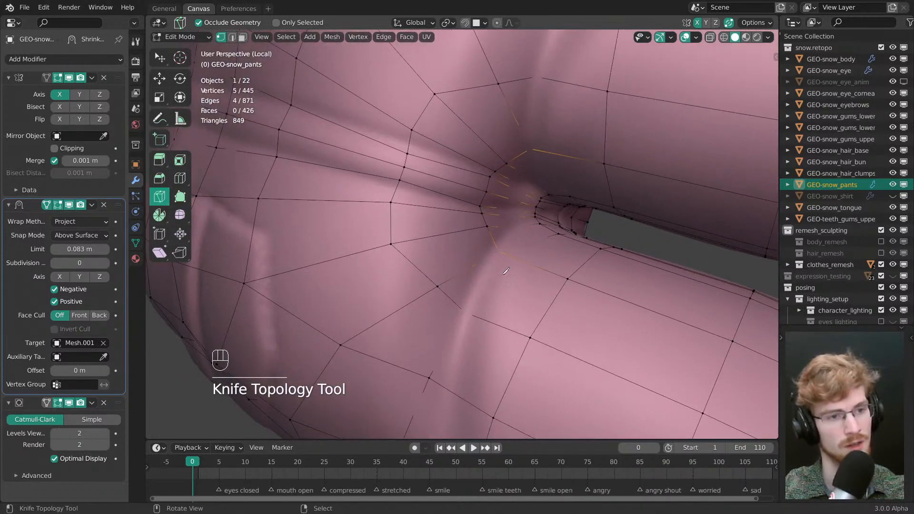
- Move the newly cut edge path behind the crotch and turn on snapping
drag(514, 233, 522, 239)
key(shift+Tab)
shift+middle_drag(523, 239, 492, 234)
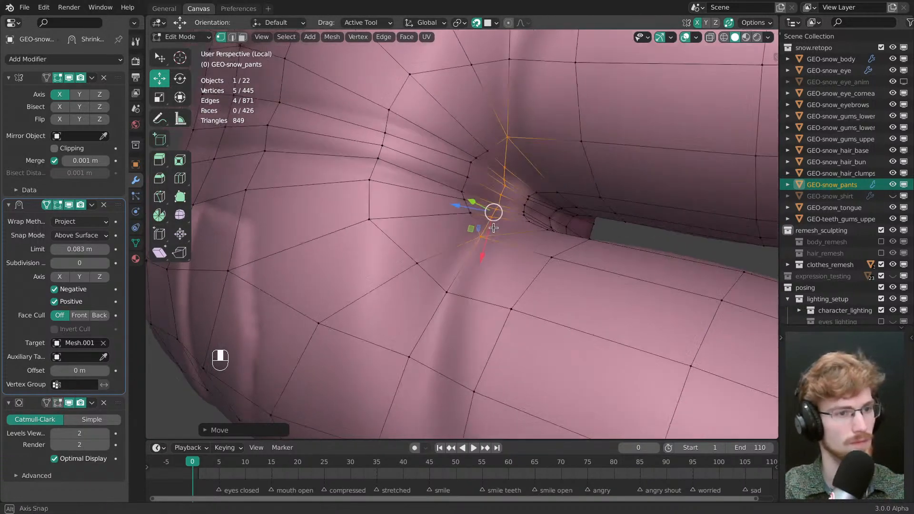
- Select the neighbouring vertex path behind the crotch and slide it onto the adjacent edge path to merge them
key(alt+a)
scroll(487, 188, down, 3)
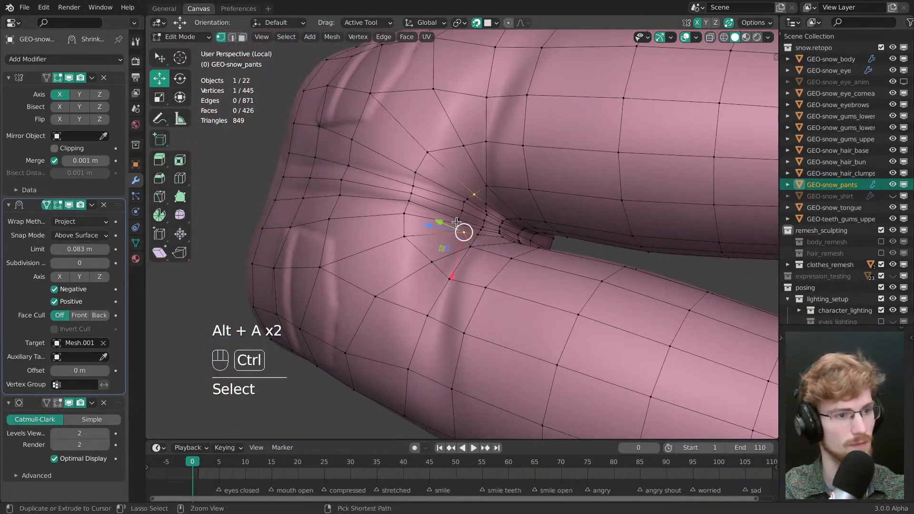
key(g)
key(g)
click(545, 277)
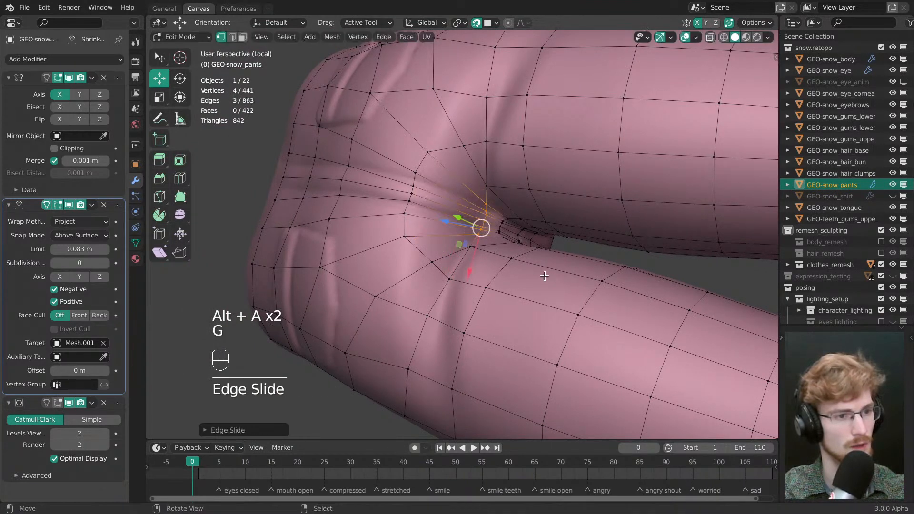
key(alt+a)
- Move individual vertices of the edge path behind the crotch and at the back inner thigh to even their spacing
ctrl+middle_drag(501, 234, 507, 213)
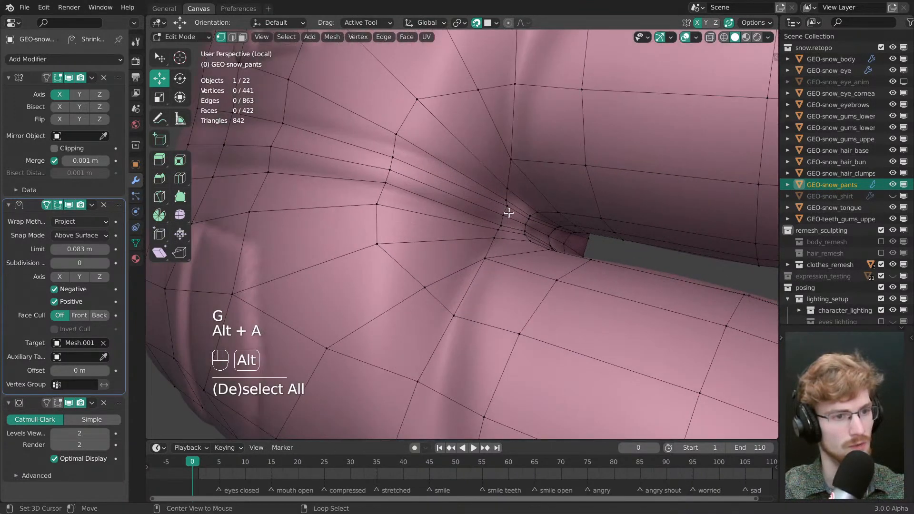
key(alt+a)
key(w)
drag(508, 212, 498, 235)
middle_drag(495, 241, 504, 233)
key(alt+a)
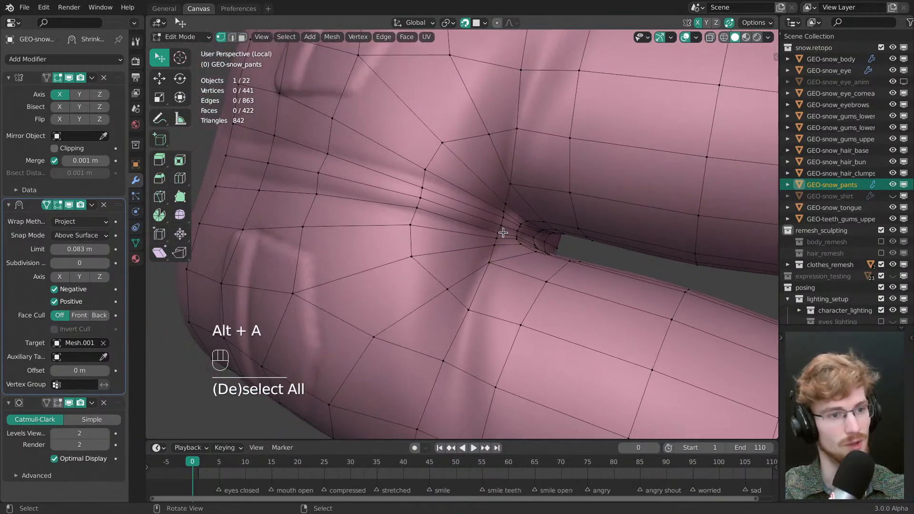
drag(496, 244, 494, 244)
middle_drag(495, 245, 490, 252)
drag(483, 268, 482, 270)
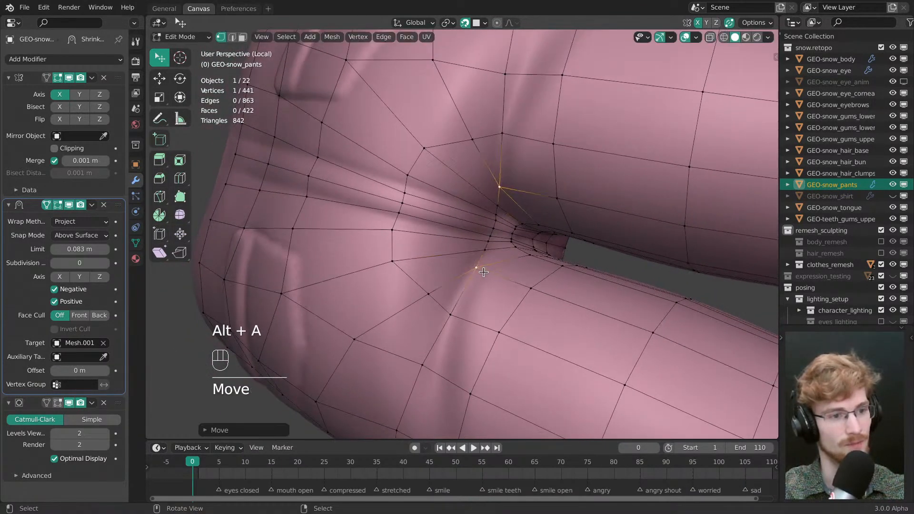
- Insert a single loop cut across the converging edges behind the crotch
middle_drag(493, 274, 458, 242)
key(alt+a)
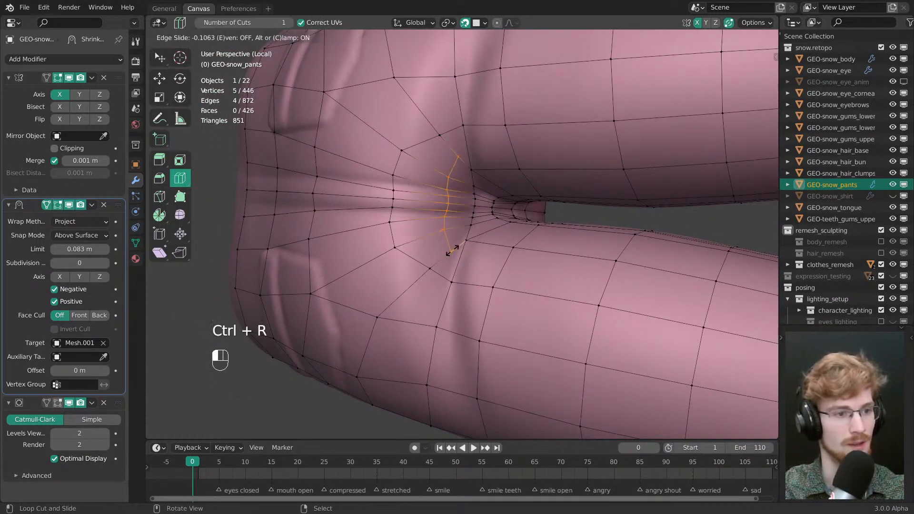
middle_drag(472, 282, 478, 284)
- Move vertices of the new loop behind the crotch and along the buttock crease towards the thigh
key(w)
drag(465, 253, 461, 230)
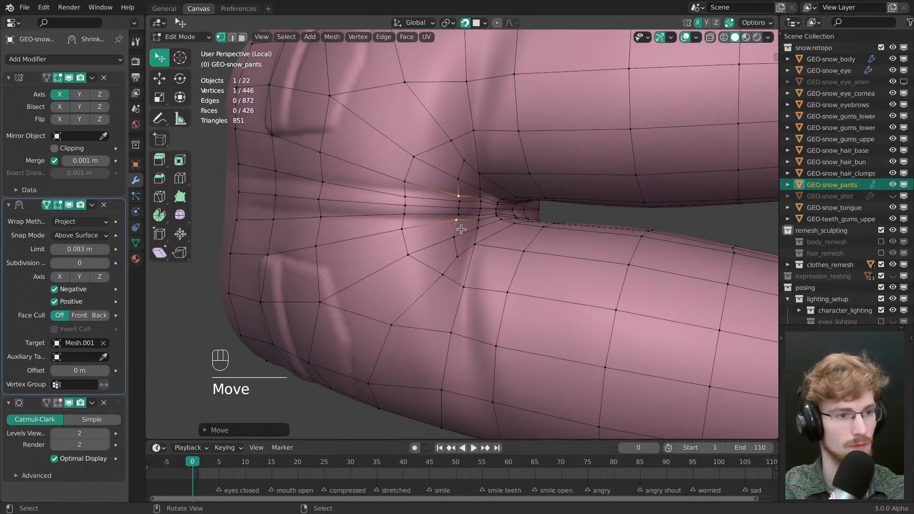
middle_drag(474, 191, 471, 224)
key(alt+a)
key(w)
drag(467, 265, 478, 265)
drag(461, 309, 484, 309)
ctrl+middle_drag(483, 305, 479, 350)
middle_drag(478, 266, 479, 286)
drag(484, 158, 494, 135)
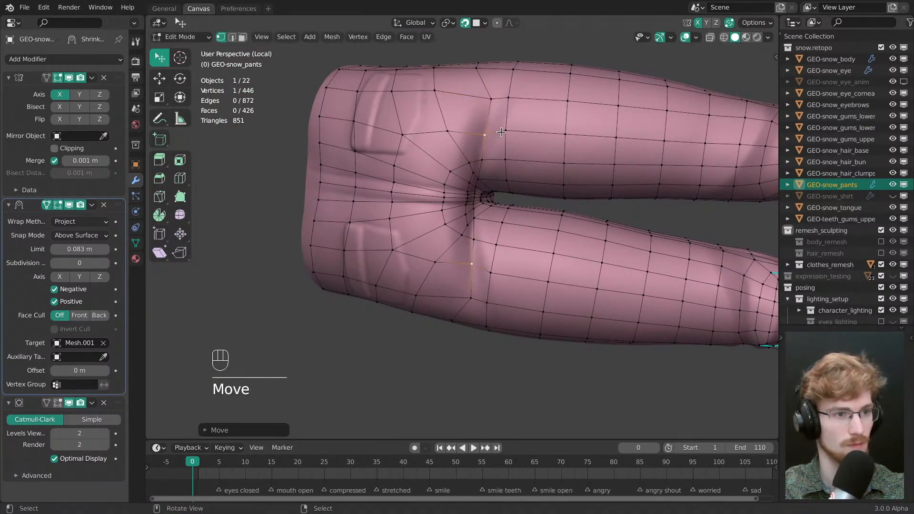
- Adjust vertices at the outer end of the buttock crease, undoing one of the moves
middle_drag(497, 134, 500, 238)
drag(498, 160, 513, 150)
key(ctrl+z)
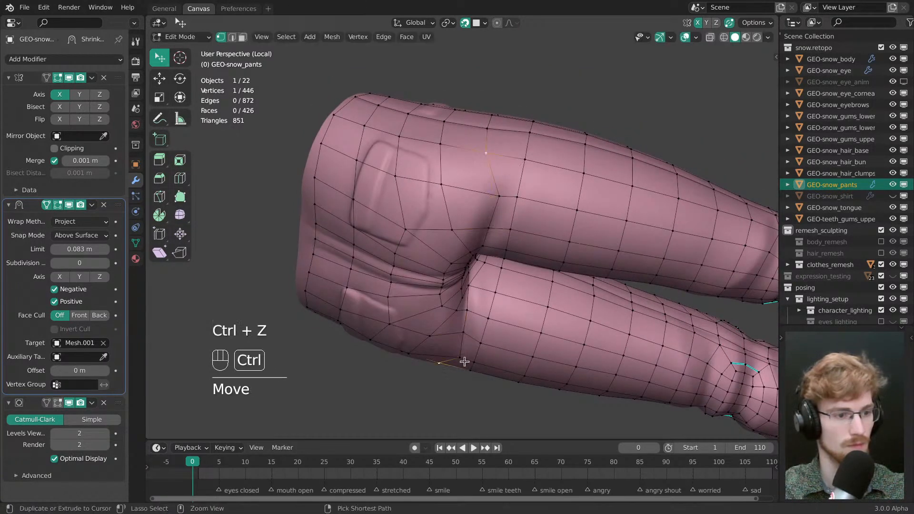
middle_drag(465, 359, 484, 291)
drag(484, 291, 491, 291)
key(alt+a)
- Move vertices below the back pocket towards the buttock crease to even out the surrounding faces
middle_drag(492, 292, 512, 321)
middle_drag(537, 351, 510, 224)
drag(511, 210, 509, 208)
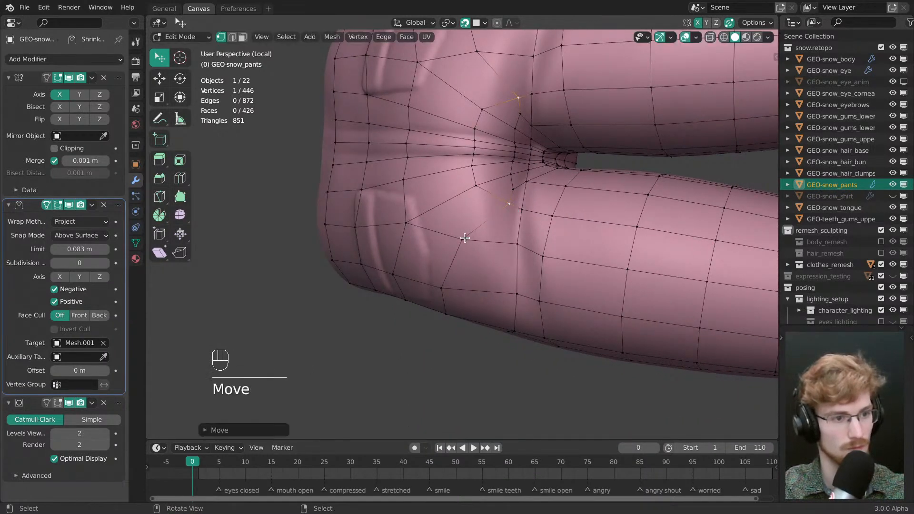
drag(462, 240, 471, 235)
middle_drag(472, 234, 495, 267)
drag(520, 267, 527, 270)
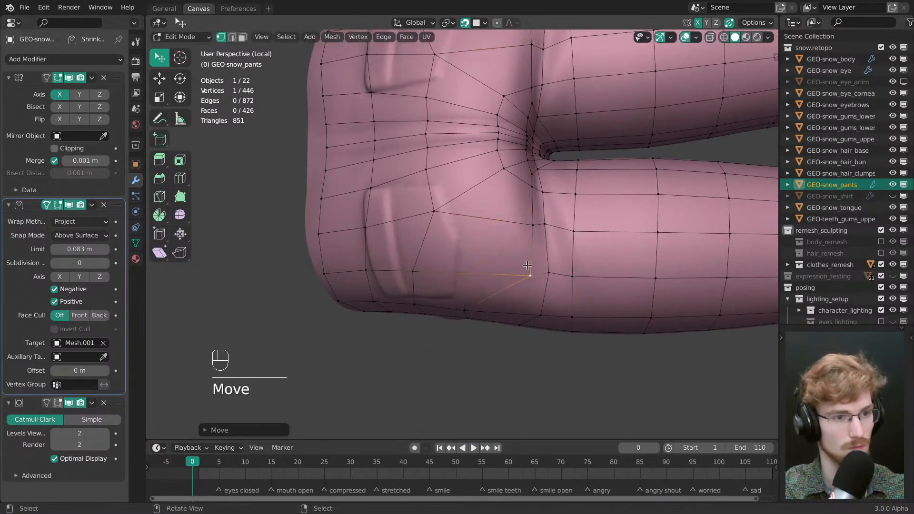
- Move vertices along the buttock crease towards the back pocket to widen the spacing from the thigh loop
middle_drag(529, 270, 517, 262)
drag(515, 229, 516, 226)
middle_drag(516, 226, 490, 231)
drag(491, 231, 491, 231)
middle_drag(491, 231, 517, 217)
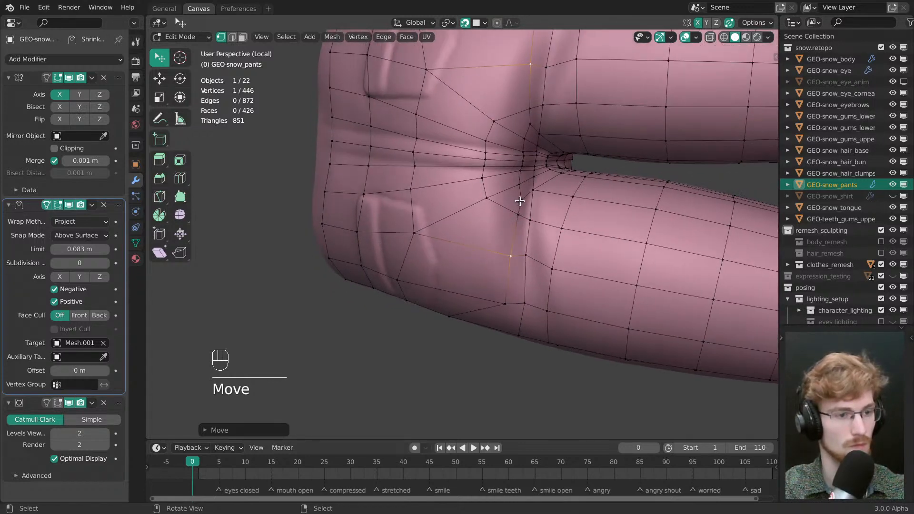
drag(519, 215, 496, 215)
drag(510, 256, 503, 255)
shift+middle_drag(508, 211, 502, 231)
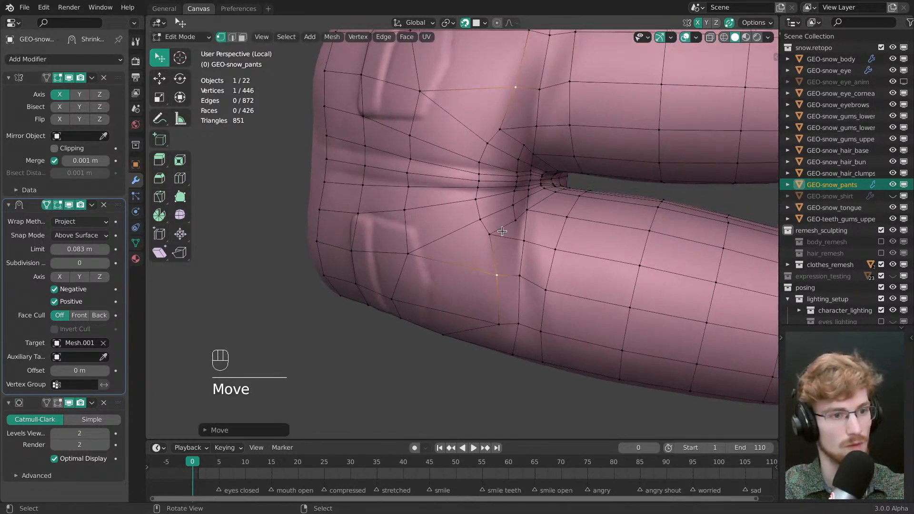
- Move a vertex beside the crotch and slide the short row of vertices behind the crotch along its edges
drag(503, 232, 511, 214)
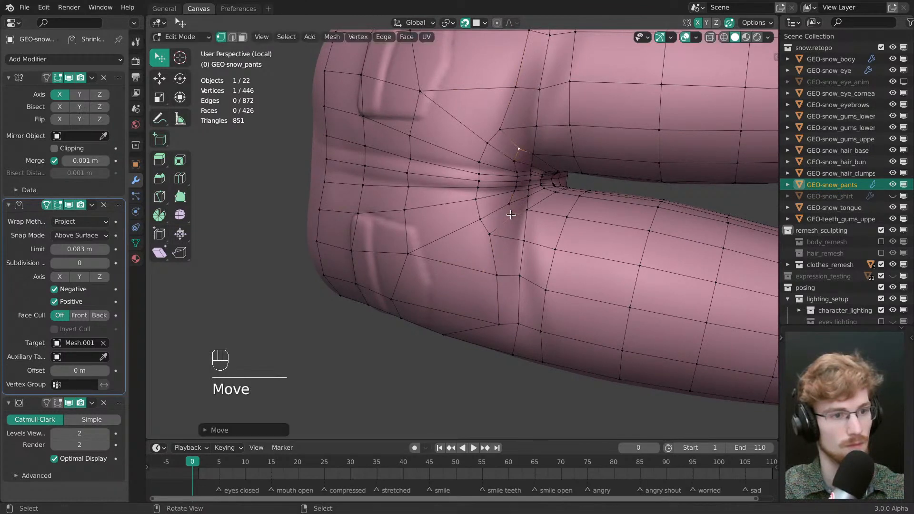
middle_drag(509, 204, 506, 183)
ctrl+click(507, 183)
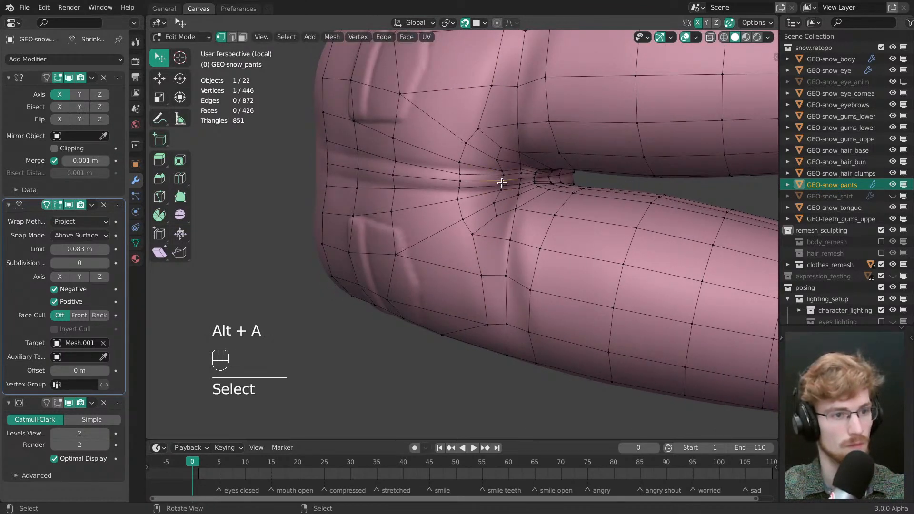
shift+click(505, 184)
key(g)
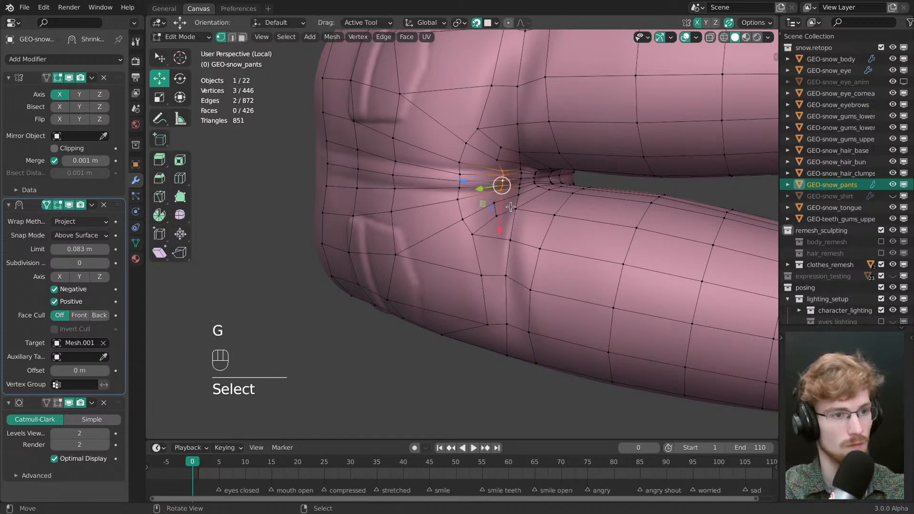
key(g)
click(505, 207)
key(alt+a)
mouse_move(504, 208)
middle_down()
mouse_move(451, 217)
mouse_move(497, 220)
middle_up()
- Knife-cut an edge at the outer end of the buttock crease and a new edge row below the back pocket to the centre seam
key(alt+a)
key(w)
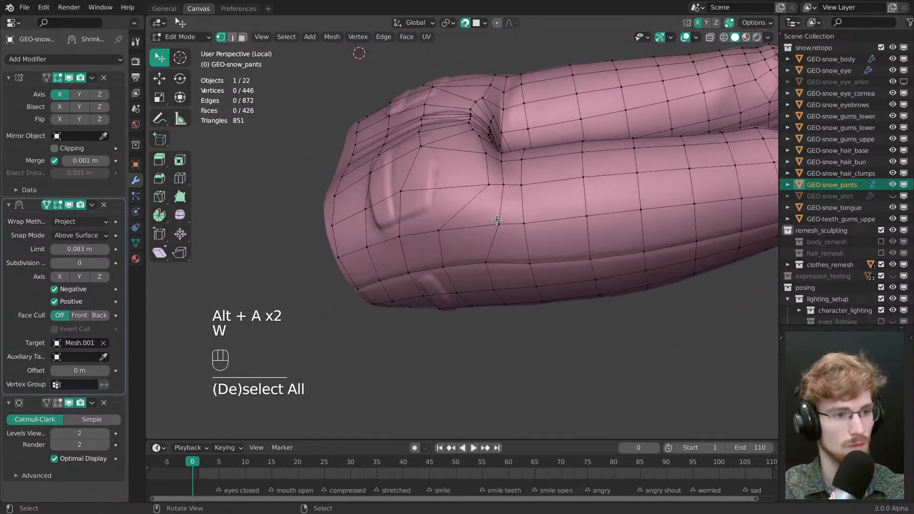
click(493, 182)
key(Return)
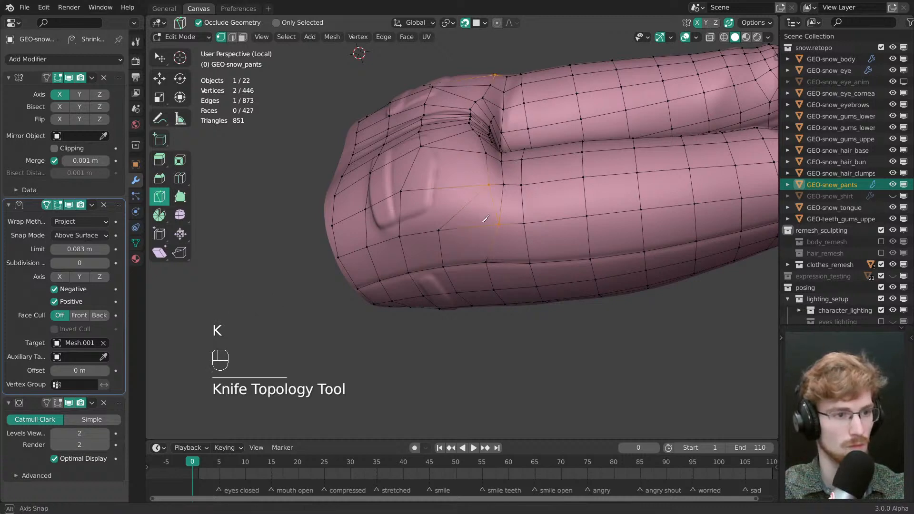
key(alt+a)
alt+drag(498, 216, 450, 257)
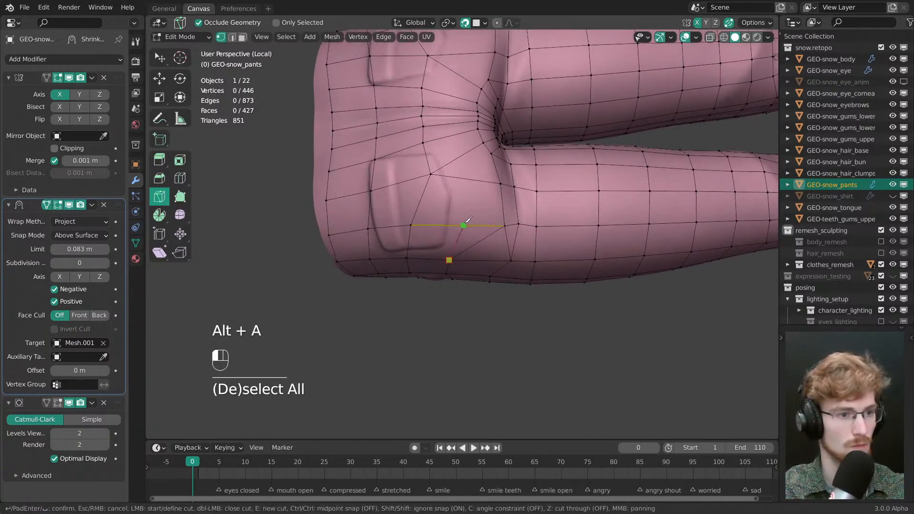
ctrl+click(458, 226)
middle_drag(458, 226, 464, 127)
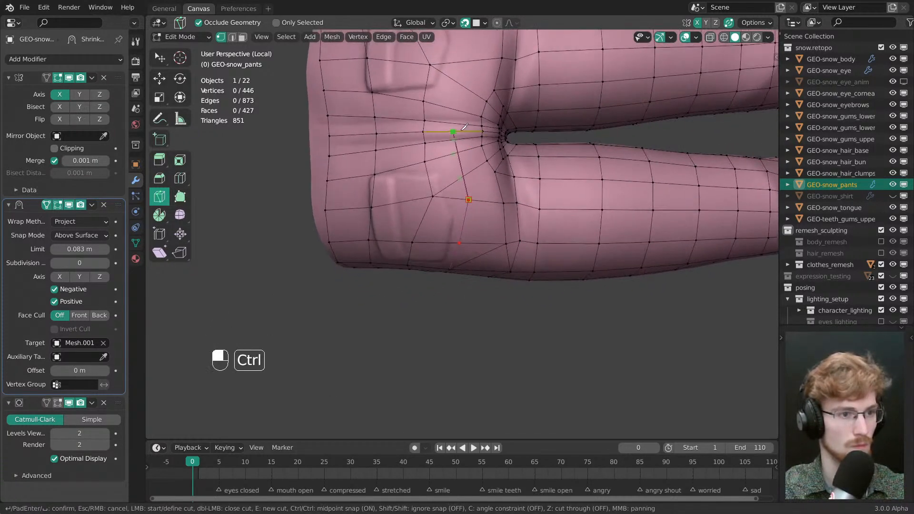
key(Return)
- Merge the stray vertex of the new cut into its neighbour and adjust the vertices between back pocket and buttock crease
key(alt+a)
key(w)
drag(460, 179, 468, 176)
drag(468, 200, 470, 196)
middle_drag(470, 197, 466, 196)
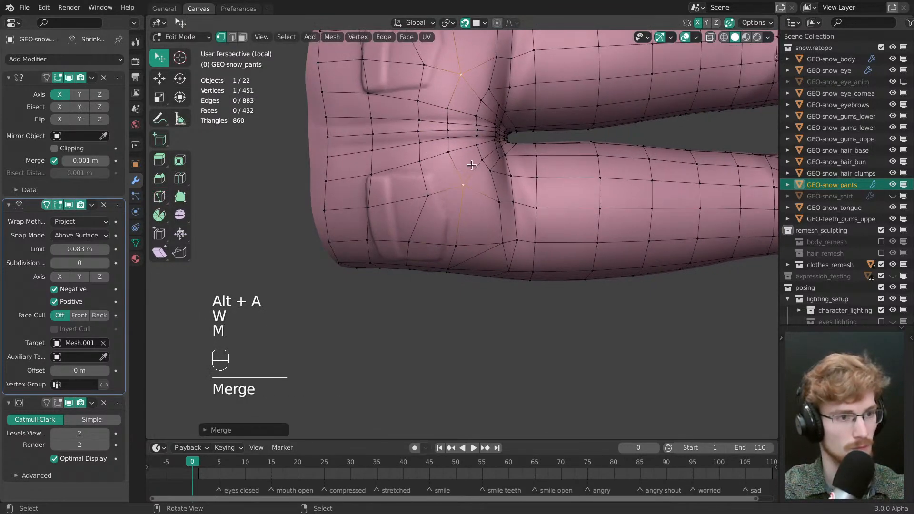
key(alt+a)
key(w)
right_drag(465, 184, 470, 181)
middle_drag(470, 182, 469, 138)
- Dissolve the diagonal edge below the back pocket and move the vertex beside it to straighten the new edge row
right_click(459, 194)
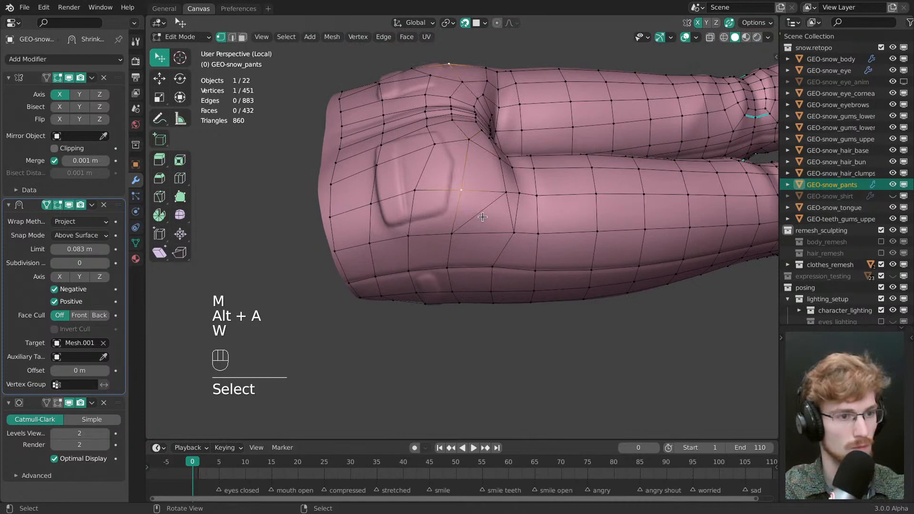
key(ctrl+x)
key(1)
key(w)
drag(456, 234, 465, 233)
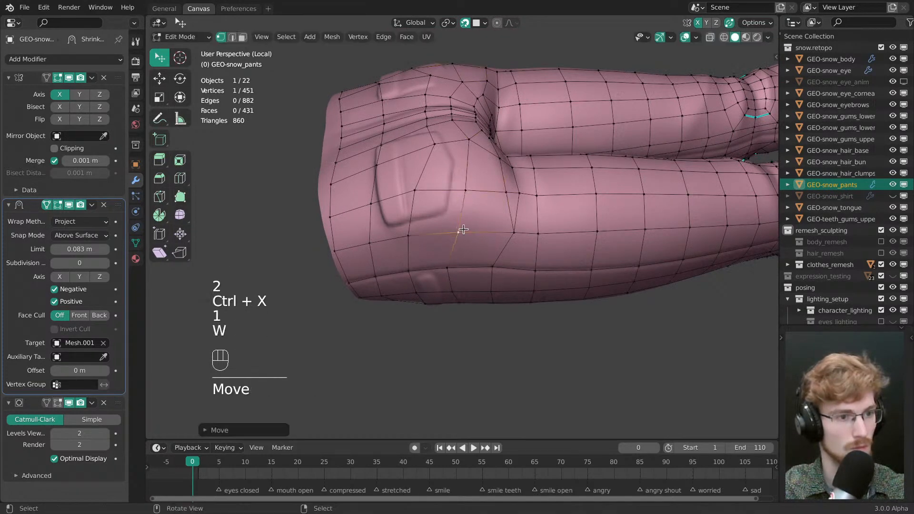
- Move the vertices of the column beside the rear centre seam, from the buttocks up to the waistband
middle_drag(465, 233, 477, 214)
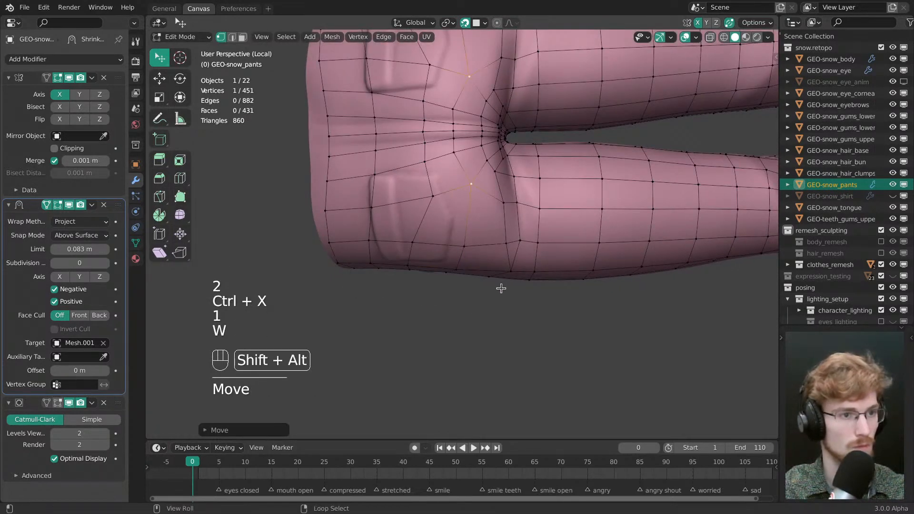
middle_drag(501, 288, 523, 245)
drag(497, 209, 502, 208)
drag(486, 209, 485, 210)
mouse_move(485, 210)
middle_down()
mouse_move(480, 255)
mouse_move(501, 216)
middle_up()
drag(501, 218, 495, 218)
drag(499, 181, 500, 182)
drag(499, 120, 502, 121)
drag(501, 67, 509, 70)
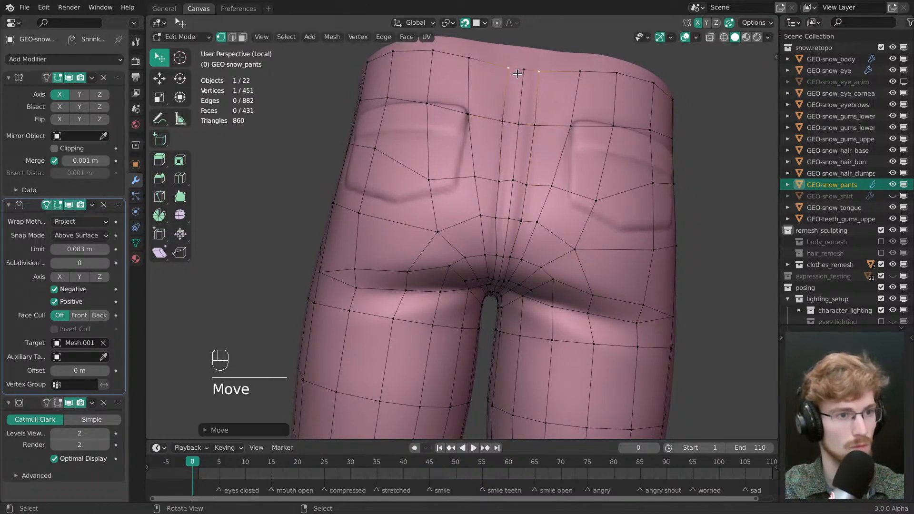
- Even out the vertices near the back pocket's inner edge up to the waistband and those on the pocket's outer half
middle_drag(518, 73, 512, 90)
drag(464, 127, 471, 128)
drag(465, 64, 480, 66)
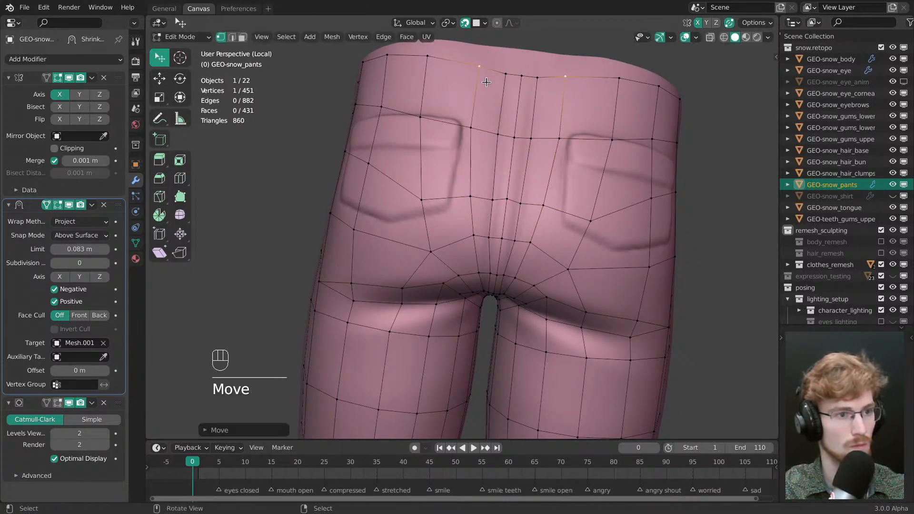
middle_drag(460, 184, 479, 186)
drag(437, 212, 443, 208)
middle_drag(443, 208, 466, 205)
drag(431, 202, 435, 221)
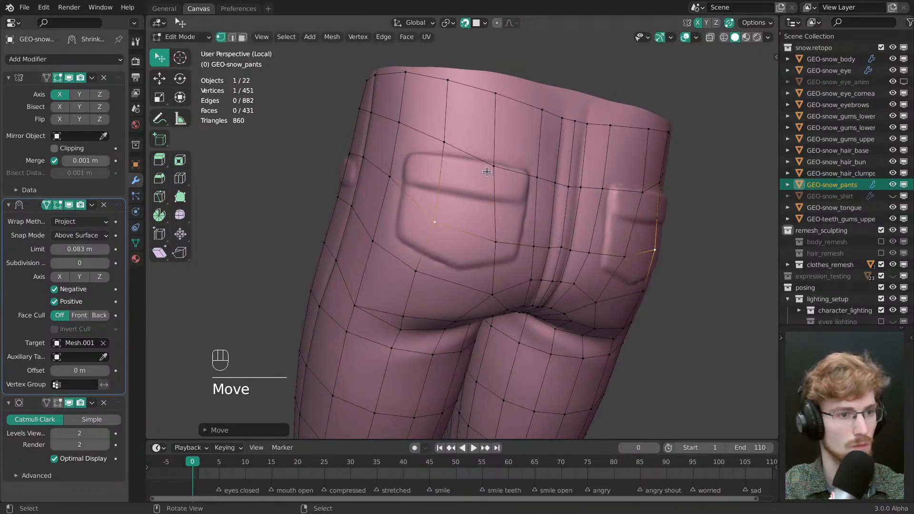
- Slide the row of vertices across the rear centre seam at the height of the pocket tops
ctrl+click(575, 185)
key(g)
key(g)
click(570, 211)
key(alt+a)
key(w)
- Adjust the vertices along the upper edge of the back pocket, undoing two of the changes
drag(494, 164, 494, 163)
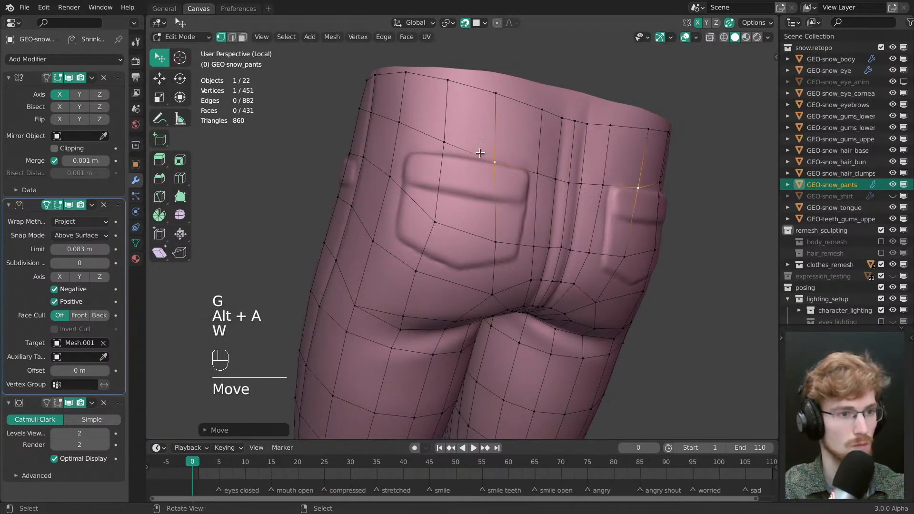
drag(450, 141, 454, 153)
middle_drag(454, 153, 498, 191)
drag(451, 152, 458, 183)
middle_drag(459, 183, 444, 186)
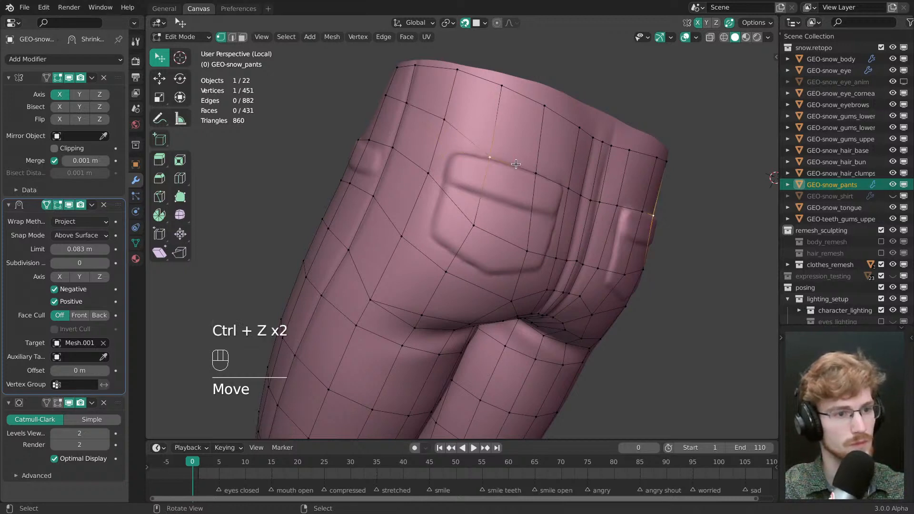
- Slide the vertices between the back pocket and the rear centre seam along their edges to level the row
ctrl+right_click(590, 204)
middle_drag(589, 204, 528, 230)
key(g)
key(g)
drag(529, 229, 538, 210)
key(alt+a)
middle_drag(528, 209, 476, 202)
key(w)
- Move the vertex on the back pocket's outer half and slide the vertices across the centre seam at mid-pocket height
drag(436, 197, 443, 201)
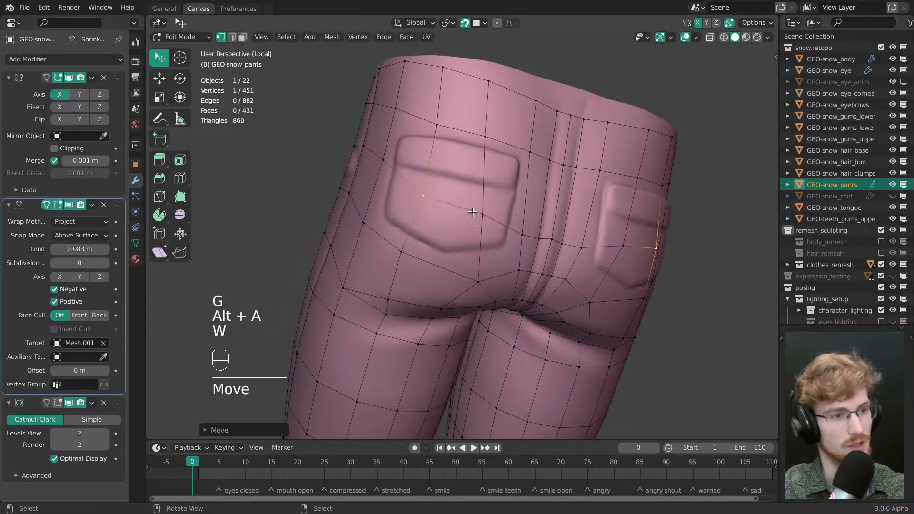
middle_drag(443, 200, 462, 199)
ctrl+right_click(530, 225)
key(g)
drag(540, 238, 541, 230)
key(g)
key(alt+a)
shift+middle_drag(524, 228, 547, 197)
middle_drag(477, 200, 428, 202)
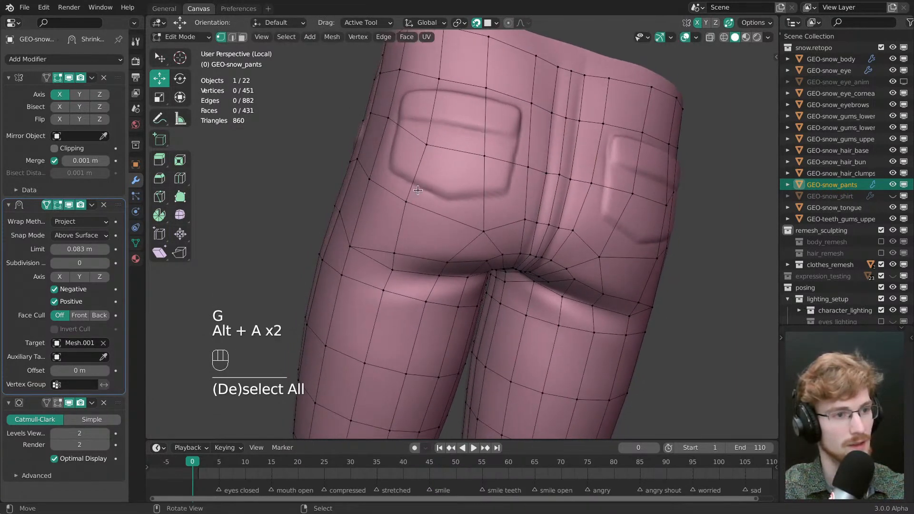
- Move the vertices below, inside and on the outer side of the back pocket so the surrounding faces frame it evenly
middle_drag(423, 148, 445, 160)
key(w)
drag(430, 223, 432, 217)
drag(432, 162, 443, 165)
middle_drag(420, 171, 450, 177)
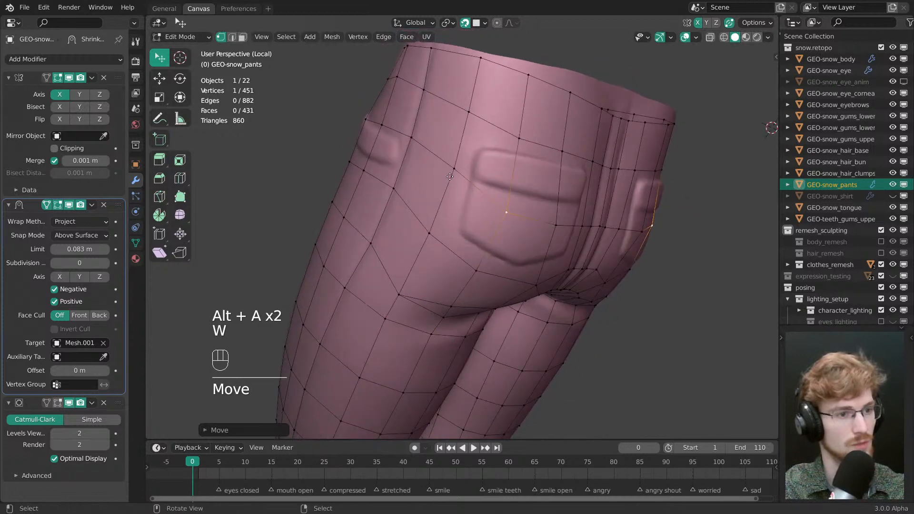
drag(451, 174, 447, 176)
drag(431, 231, 426, 234)
middle_drag(443, 224, 427, 223)
drag(546, 218, 552, 220)
middle_drag(551, 220, 495, 200)
drag(491, 197, 494, 190)
- Inset the six faces covering the back pocket to create a loop around it
key(3)
ctrl+shift+click(396, 204)
key(i)
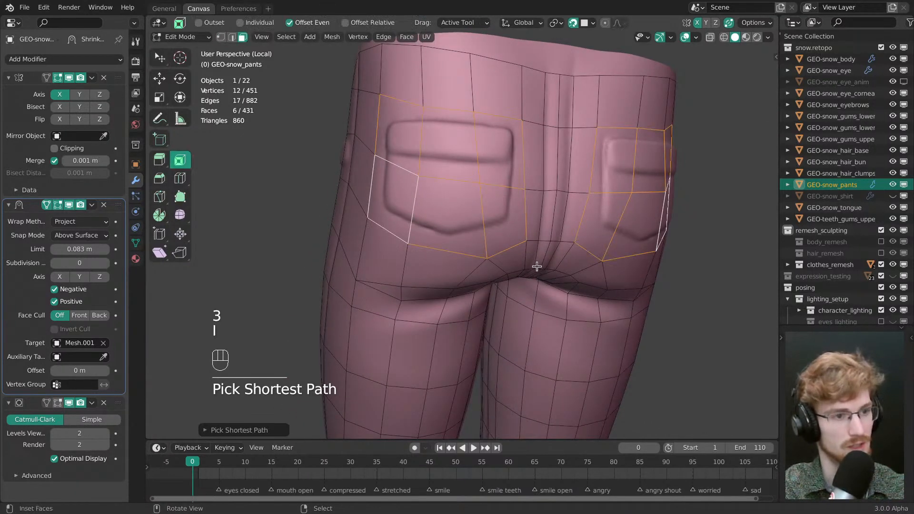
drag(537, 262, 525, 259)
key(alt+a)
- Move the vertices above the back pocket and at its upper corners so the inset loop follows the pocket's top edge
middle_drag(495, 224, 527, 233)
key(1)
key(w)
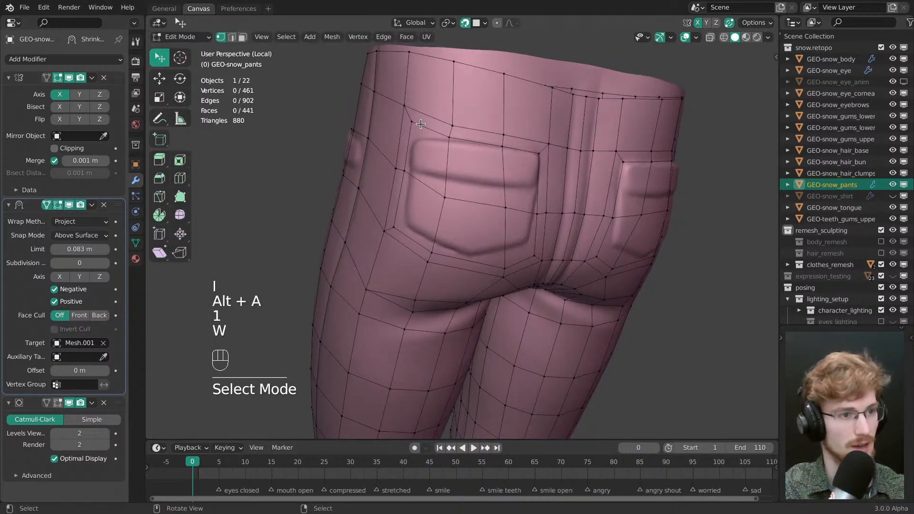
drag(418, 123, 454, 117)
click(439, 135)
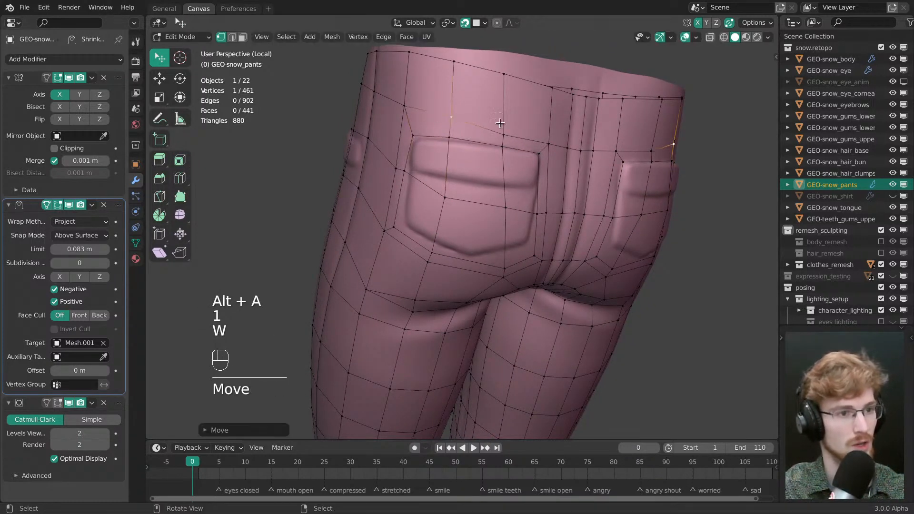
drag(504, 134, 452, 113)
middle_drag(511, 134, 497, 180)
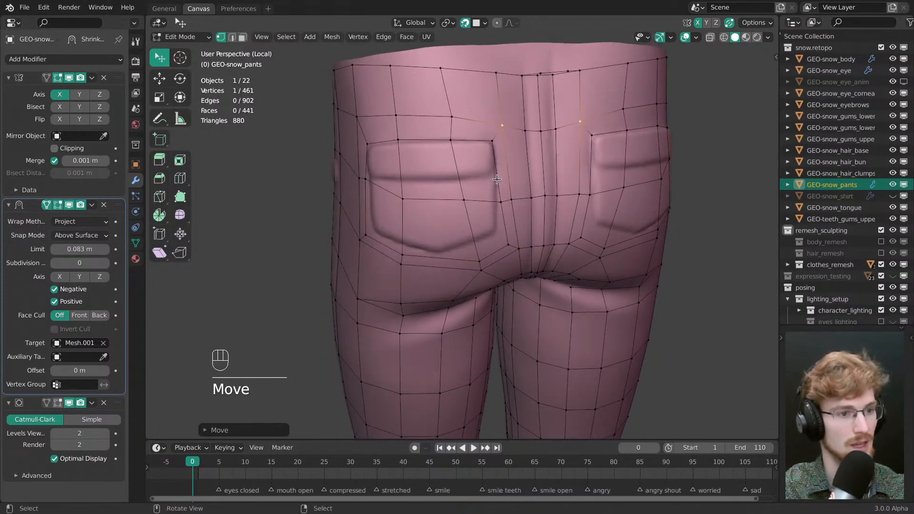
- Move the loop vertices along the inner side of the back pocket to fit its edge and lower corner
drag(513, 200, 515, 202)
drag(506, 242, 496, 232)
middle_drag(512, 251, 501, 202)
drag(502, 202, 463, 218)
- Fit the loop vertices to the back pocket's outer edge and upper outer corner
middle_drag(462, 217, 512, 203)
drag(442, 201, 449, 196)
drag(444, 219, 427, 186)
middle_drag(428, 186, 447, 208)
drag(439, 167, 458, 168)
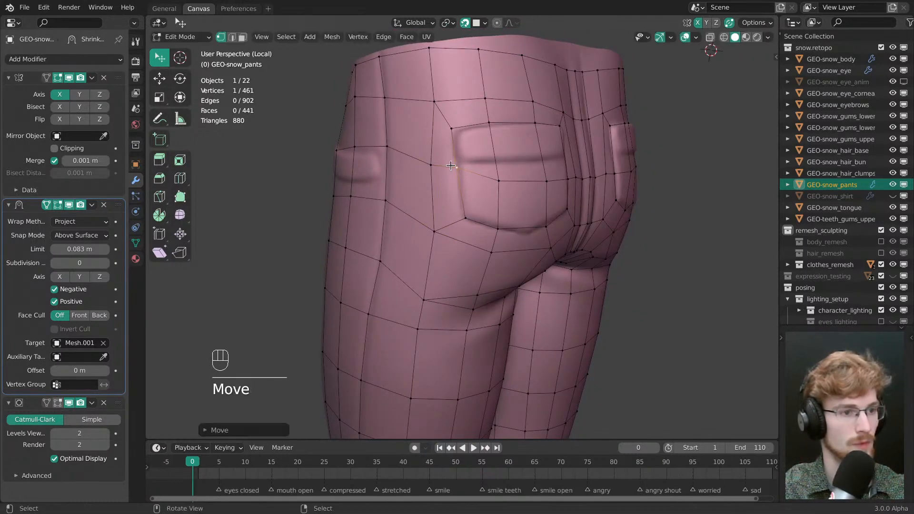
drag(451, 128, 454, 132)
drag(434, 101, 433, 101)
- Slide the vertex rows beside the back pocket and across the rear centre seam along their edges
middle_drag(462, 141, 405, 203)
key(g)
key(g)
drag(439, 200, 453, 207)
key(alt+a)
middle_drag(453, 207, 488, 196)
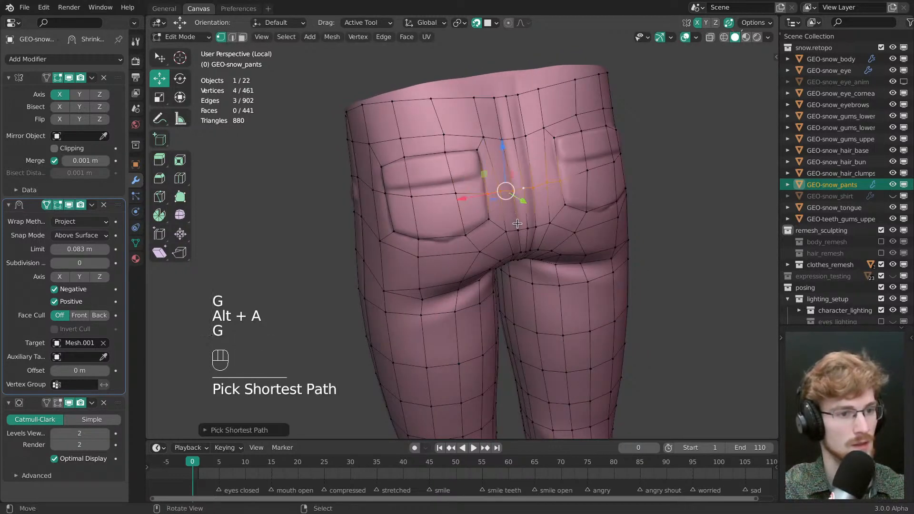
key(alt+a)
middle_drag(517, 223, 526, 196)
middle_drag(526, 195, 491, 186)
- Adjust the vertex above the back pocket's upper inner corner and slide the row towards the centre seam
ctrl+middle_drag(490, 185, 505, 167)
key(w)
mouse_move(485, 155)
mouse_down()
mouse_move(512, 155)
mouse_move(485, 158)
mouse_up()
ctrl+right_click(513, 156)
key(g)
key(g)
key(alt+a)
key(w)
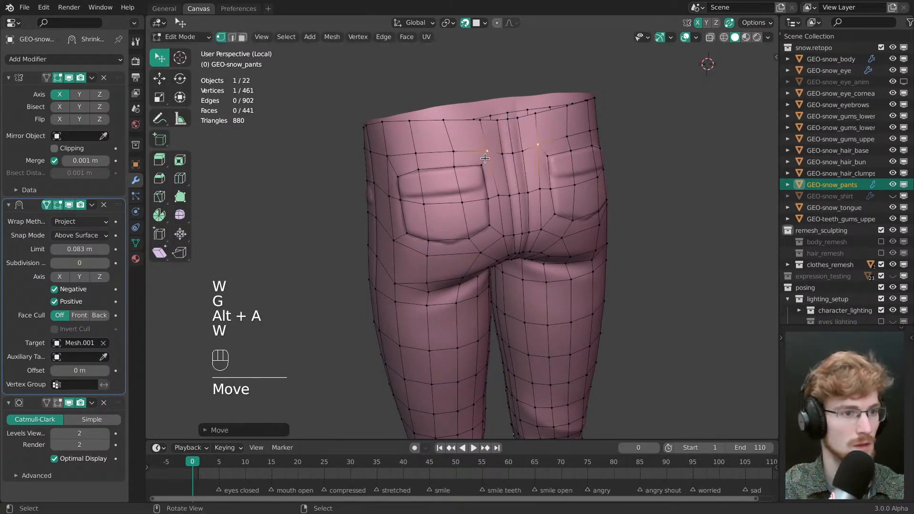
- Adjust one more vertex along the back pocket's top edge and save the file
middle_drag(485, 158, 500, 174)
key(alt+a)
drag(469, 167, 468, 170)
key(alt+a)
mouse_move(409, 191)
middle_down()
mouse_move(443, 210)
mouse_move(462, 235)
mouse_move(490, 240)
mouse_move(426, 197)
middle_up()
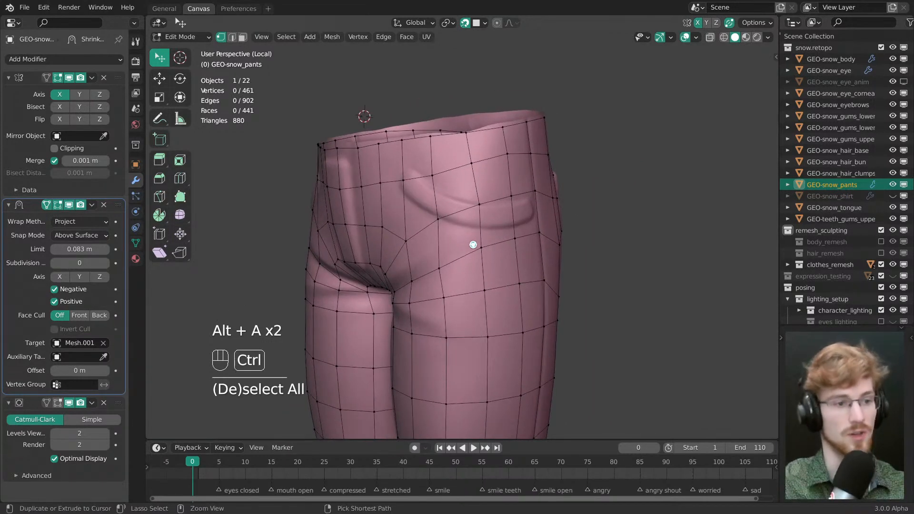
key(ctrl+s)
middle_drag(473, 244, 460, 210)
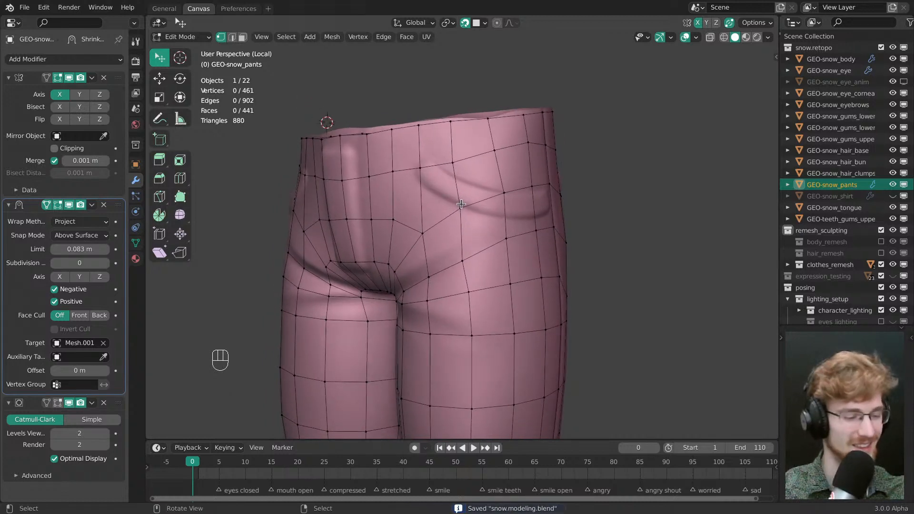
- Try to merge the selected faces over the front pocket into a single face
key(3)
middle_drag(500, 239, 474, 239)
ctrl+shift+click(519, 219)
key(f)
key(alt+a)
key(ctrl+z)
key(ctrl+z)
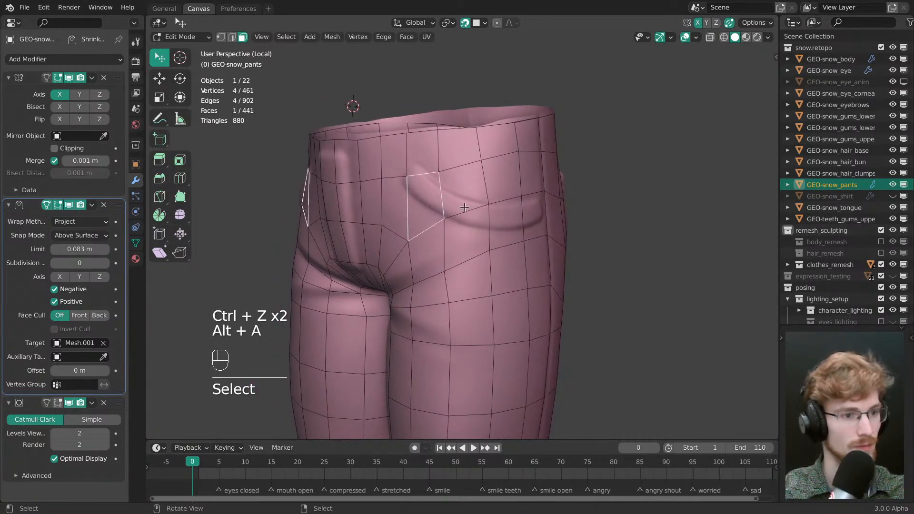
- Merge the block of faces covering the front pocket, including the one at its outer end, into a single face
ctrl+shift+right_click(520, 232)
shift+right_click(530, 225)
key(f)
mouse_move(514, 205)
middle_down()
mouse_move(527, 202)
mouse_move(523, 215)
middle_up()
key(alt+a)
- Move the vertices of the row across the lower fly to even out the faces above the crotch
key(1)
key(w)
drag(494, 229, 496, 232)
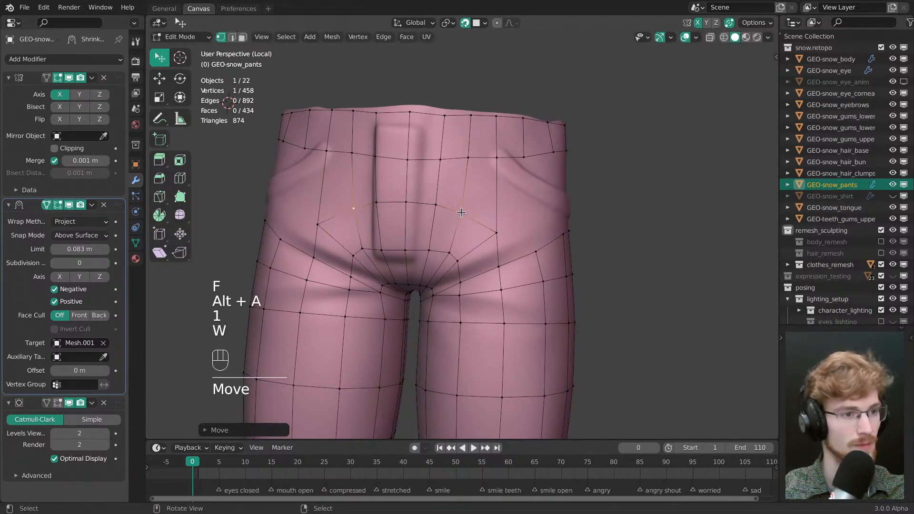
middle_drag(481, 224, 428, 227)
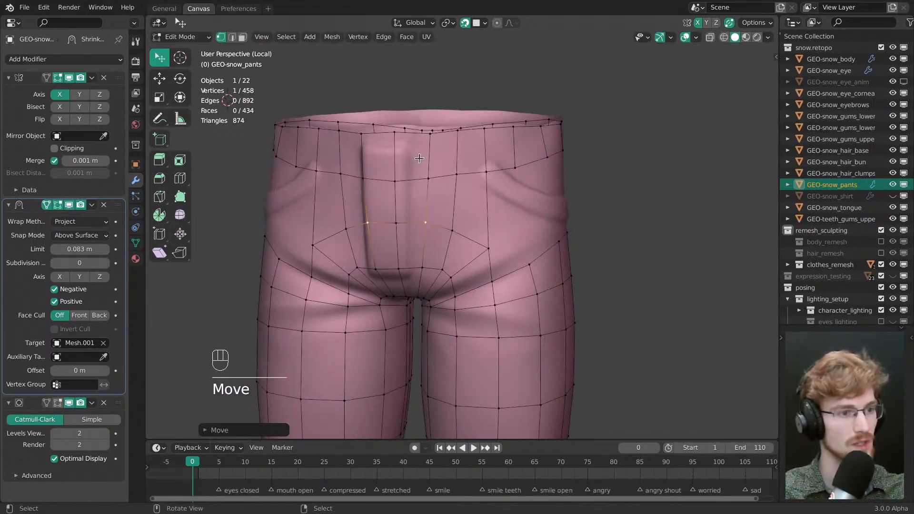
- Save the file and adjust the vertex at the edge of the fly above the crotch
middle_drag(419, 158, 532, 285)
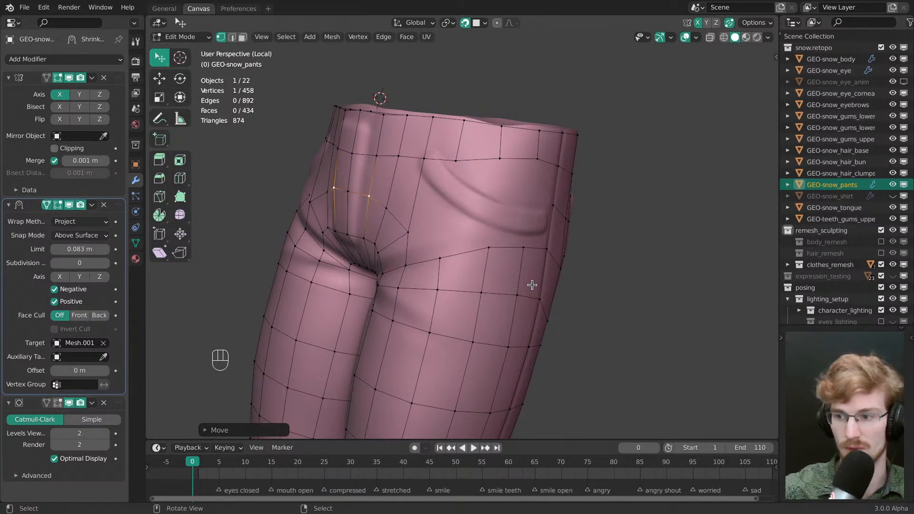
middle_drag(533, 285, 487, 236)
middle_drag(422, 228, 501, 281)
middle_drag(505, 267, 534, 250)
key(alt+a)
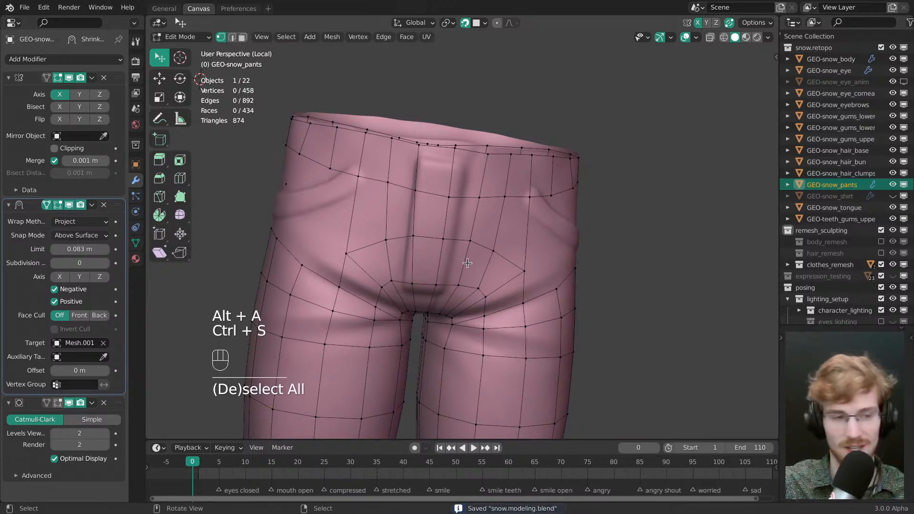
middle_drag(467, 263, 472, 243)
drag(473, 241, 476, 243)
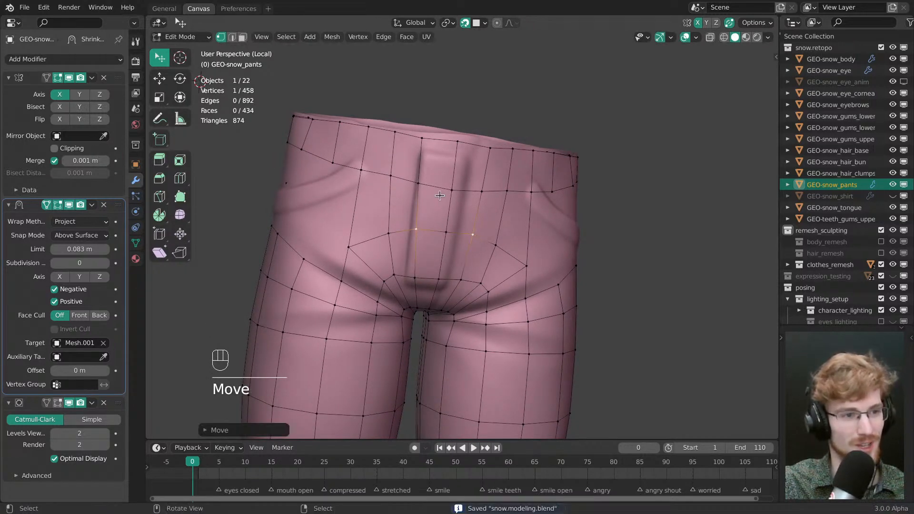
- Move the vertices beside the fly in the waistband row and the row below to even out their spacing
drag(452, 192, 482, 191)
middle_drag(469, 206, 447, 196)
drag(463, 188, 461, 188)
drag(464, 142, 461, 140)
drag(459, 184, 458, 184)
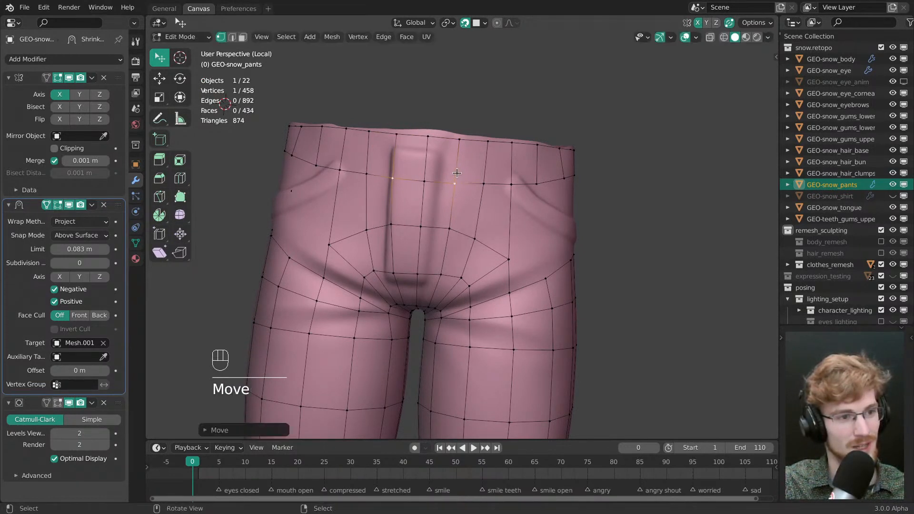
drag(461, 142, 460, 144)
- Adjust the corner vertex beside the lower fly, just above the thigh crease
middle_drag(479, 186, 458, 240)
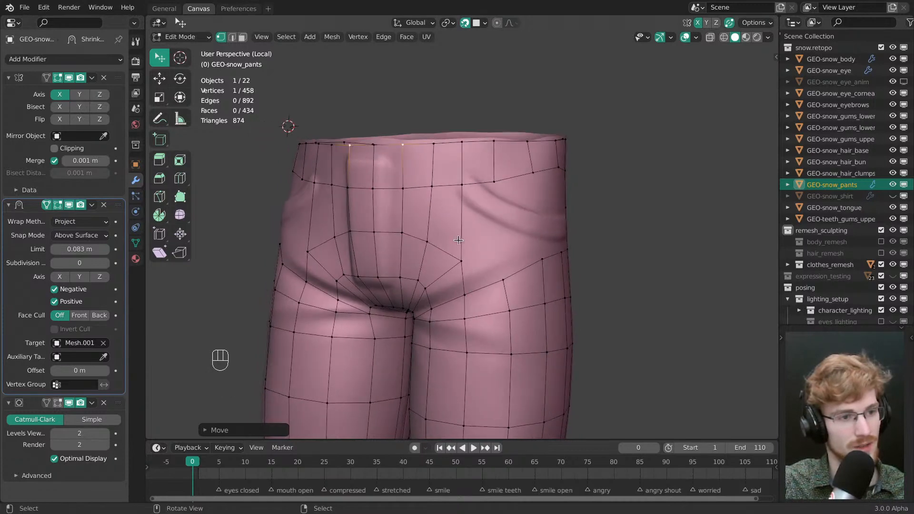
drag(461, 257, 458, 253)
middle_drag(459, 252, 491, 239)
shift+middle_drag(491, 238, 474, 186)
drag(466, 207, 470, 209)
- Move the vertices around the crotch to even out the edges converging between the legs
ctrl+middle_drag(476, 230, 450, 248)
drag(449, 251, 436, 260)
middle_drag(434, 261, 370, 261)
shift+middle_drag(371, 261, 413, 273)
drag(444, 282, 446, 285)
middle_drag(465, 292, 507, 274)
shift+middle_drag(508, 274, 443, 257)
drag(417, 257, 412, 261)
- Edge-slide the short row of edges across the front of the crotch to even its spacing
ctrl+middle_drag(457, 259, 397, 208)
click(467, 267)
key(g)
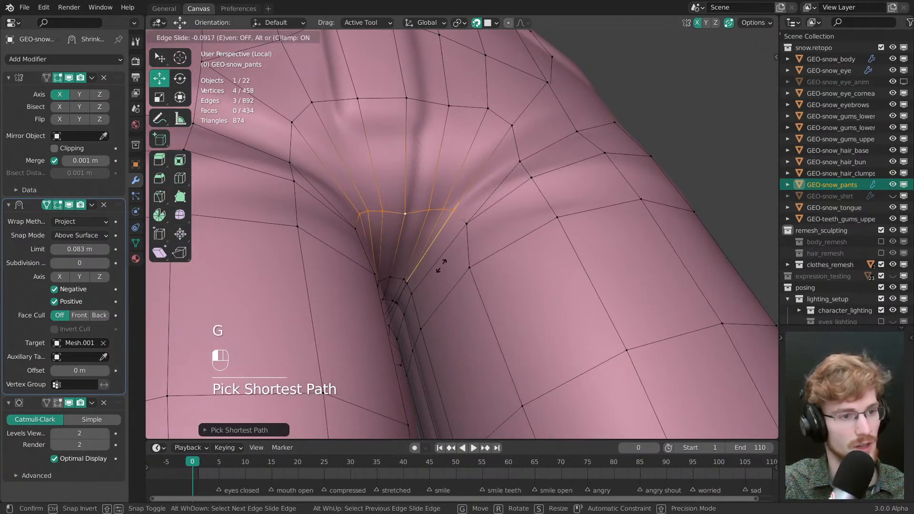
click(440, 266)
- Move the vertex beside the inner thigh and reroute the edge there by connecting vertices and dissolving the old edge
key(alt+a)
key(w)
drag(469, 266, 477, 273)
middle_drag(476, 273, 391, 344)
middle_drag(391, 344, 521, 244)
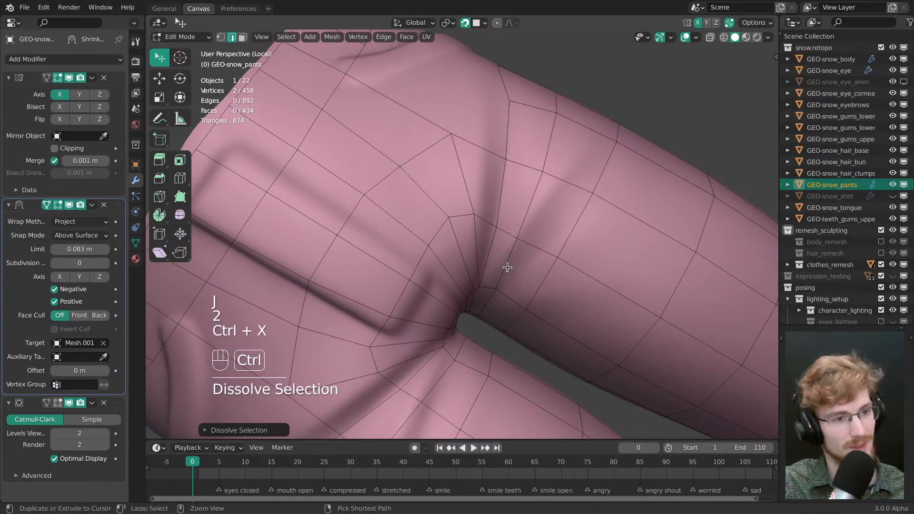
- Move the vertices on the inner and front upper thigh to smooth the faces below the crotch
key(w)
drag(496, 290, 490, 287)
drag(518, 240, 523, 248)
middle_drag(523, 247, 462, 291)
drag(512, 217, 514, 222)
alt+middle_drag(514, 222, 517, 254)
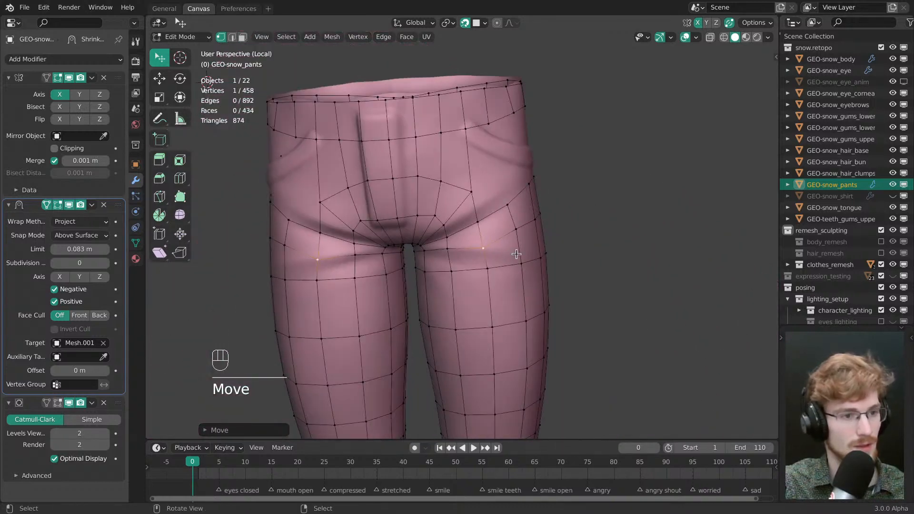
- Connect the front-thigh vertex below the crease to the outer-thigh vertex with a new edge
key(ctrl+z)
key(j)
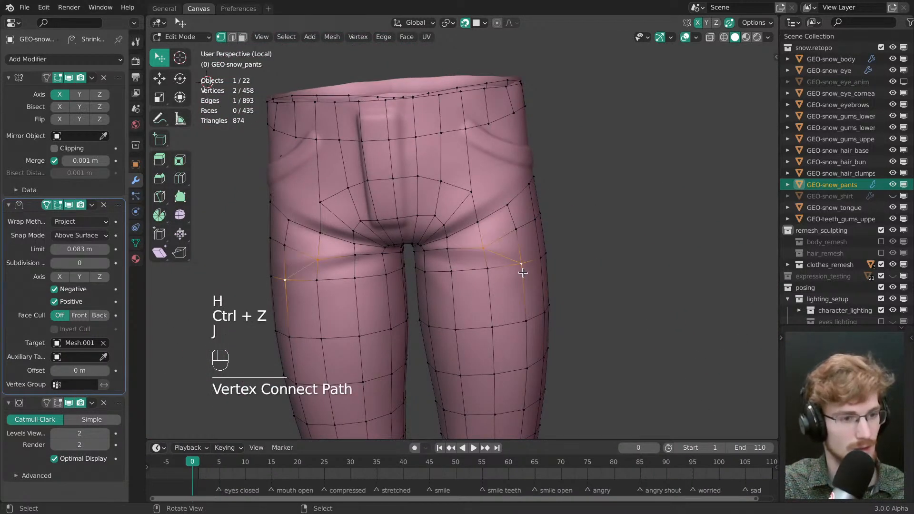
middle_drag(523, 281, 508, 275)
key(2)
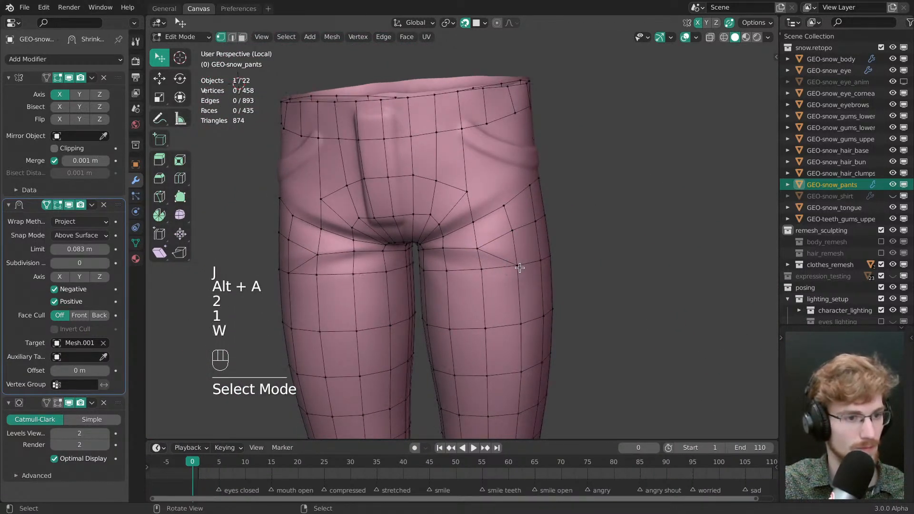
- Move the outer-thigh vertices upward to even out the faces around the new edge
drag(520, 268, 519, 261)
middle_drag(520, 260, 539, 251)
drag(521, 237, 518, 240)
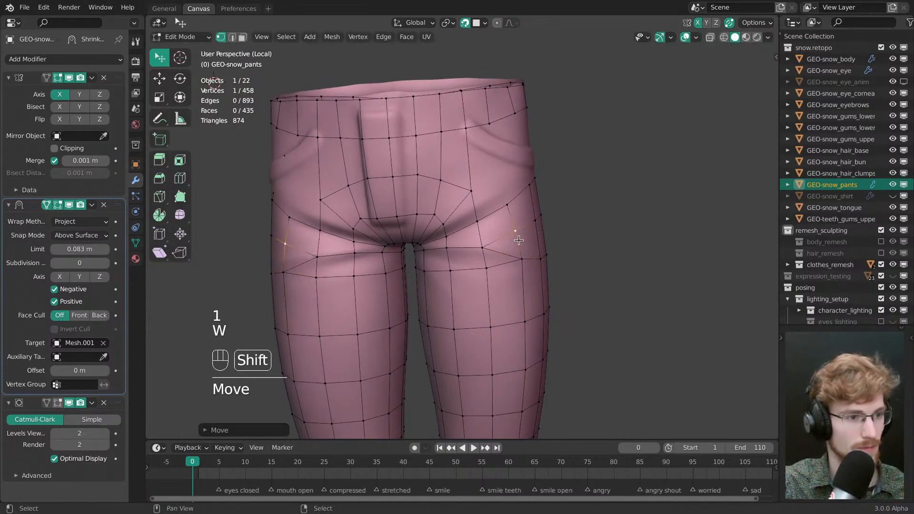
- Lower the corner vertex above the thigh crease and adjust the vertex beside the crotch
middle_drag(519, 240, 509, 242)
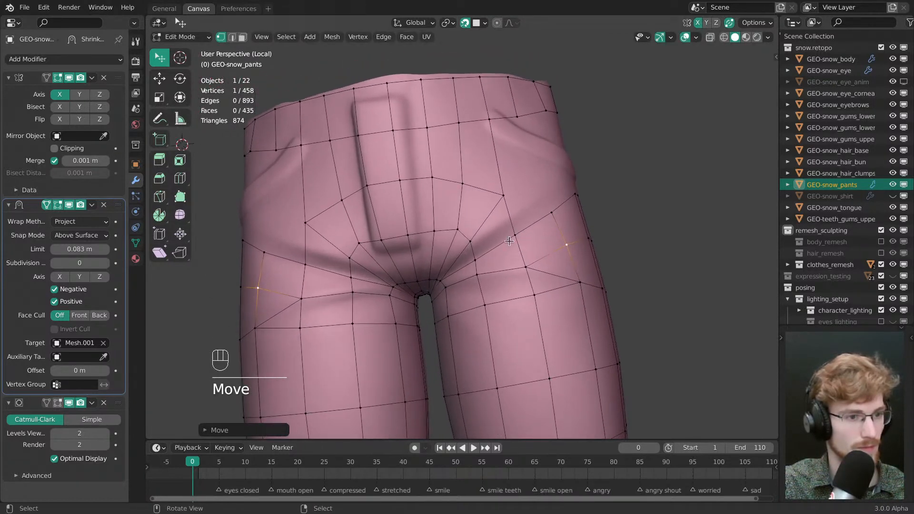
drag(505, 195, 510, 216)
drag(471, 242, 471, 244)
scroll(474, 190, down, 1)
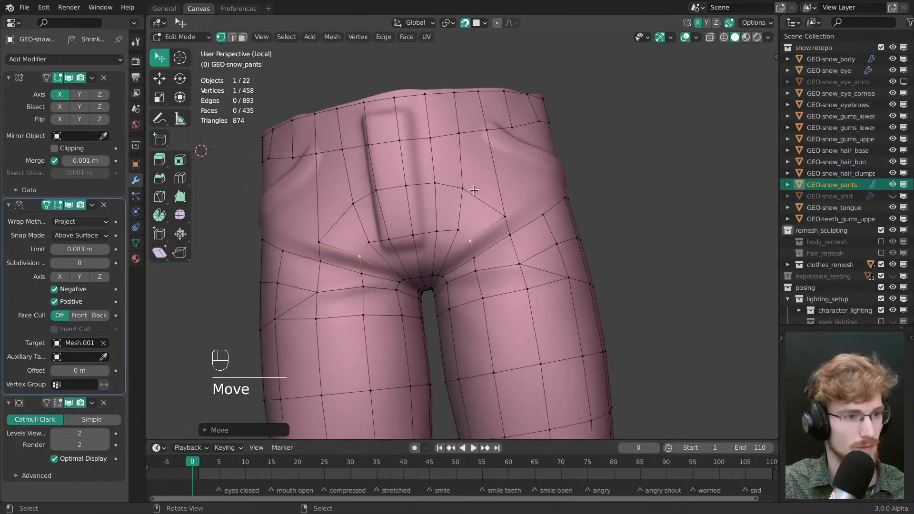
- Move the vertices on the side of the hip, at the outer end of the front pocket
key(alt+a)
middle_drag(474, 191, 481, 254)
drag(520, 198, 520, 201)
drag(516, 141, 471, 155)
drag(517, 187, 516, 184)
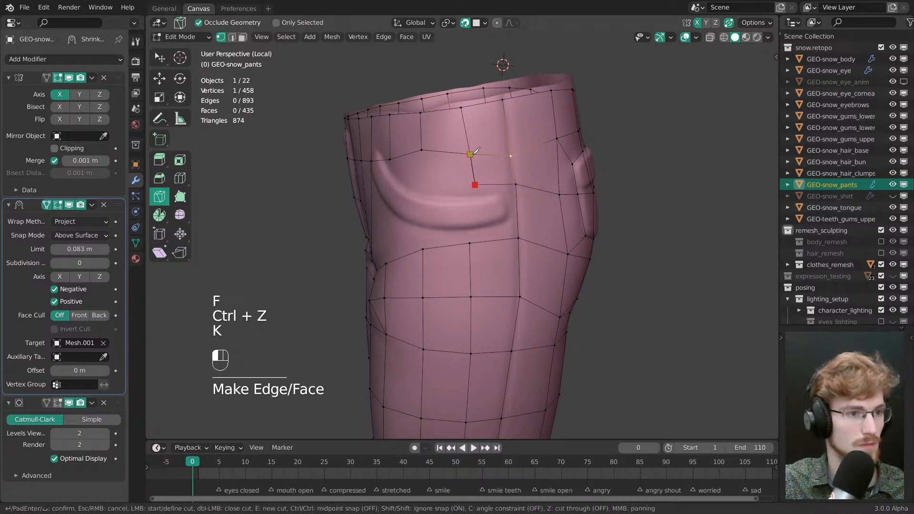
- Delete the large face covering the front pocket
key(space)
middle_drag(474, 154, 523, 185)
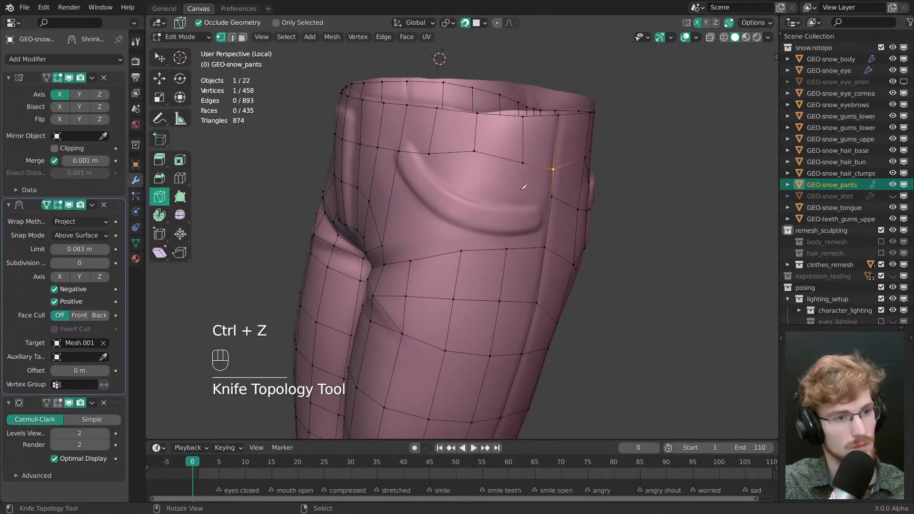
click(503, 195)
key(x)
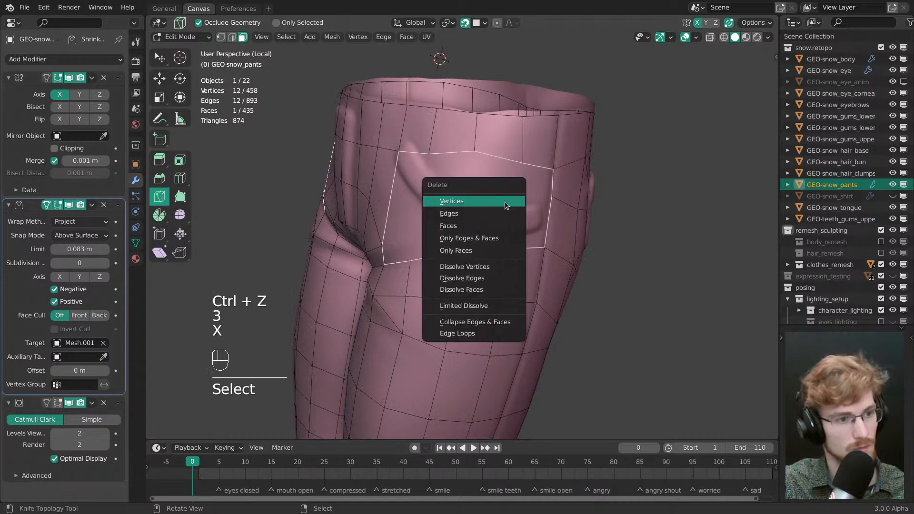
click(490, 226)
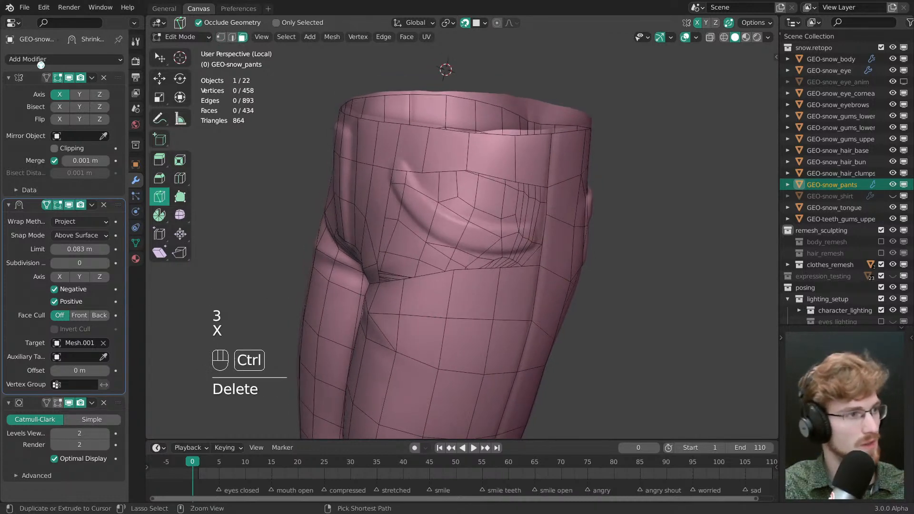
- Save the file and add a Solidify modifier to the trousers
key(ctrl+s)
click(50, 60)
click(141, 257)
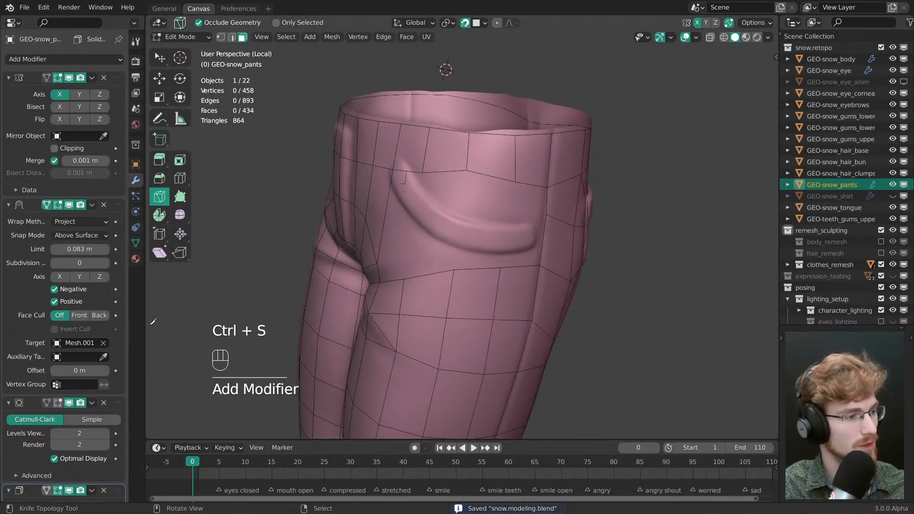
scroll(70, 300, down, 8)
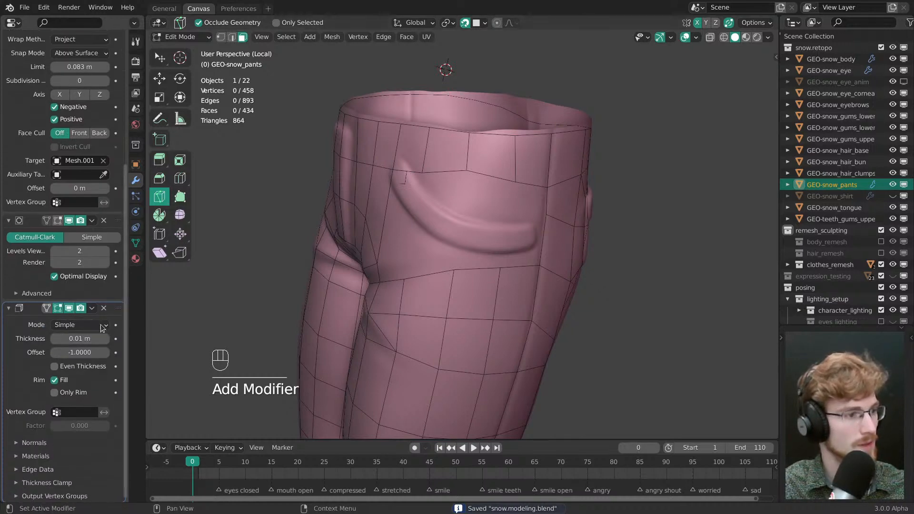
- Turn off the Hidden Wire overlay and set the Solidify thickness to 0.007 m
middle_drag(360, 252, 305, 294)
click(696, 38)
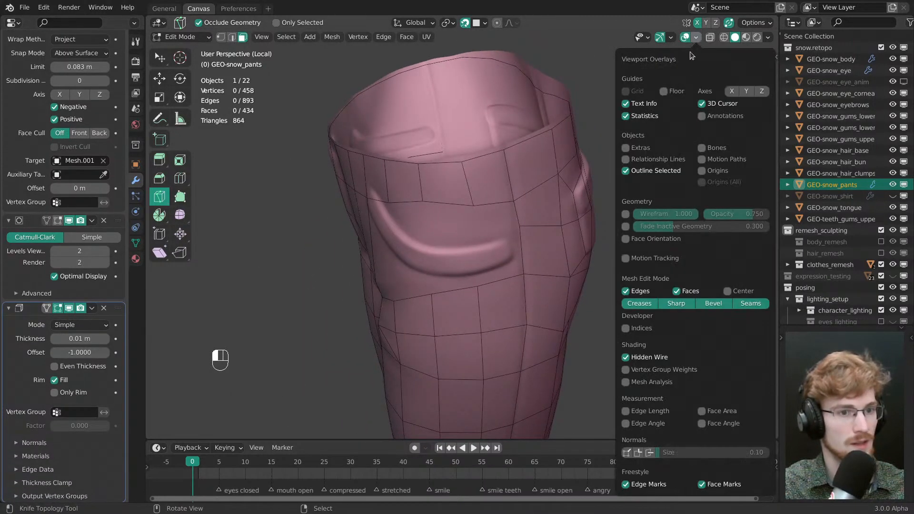
click(627, 357)
middle_drag(476, 309, 420, 300)
shift+drag(72, 339, 71, 339)
- Turn the Hidden Wire overlay back on
click(696, 37)
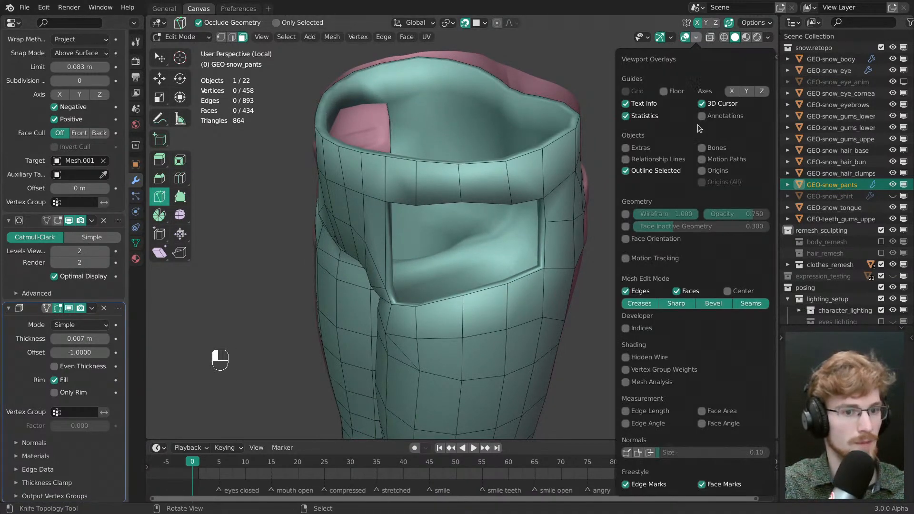
click(638, 357)
middle_drag(548, 266, 499, 214)
- Fill a new face in the upper outer corner of the pocket opening, starting from its side vertex
key(alt+a)
key(1)
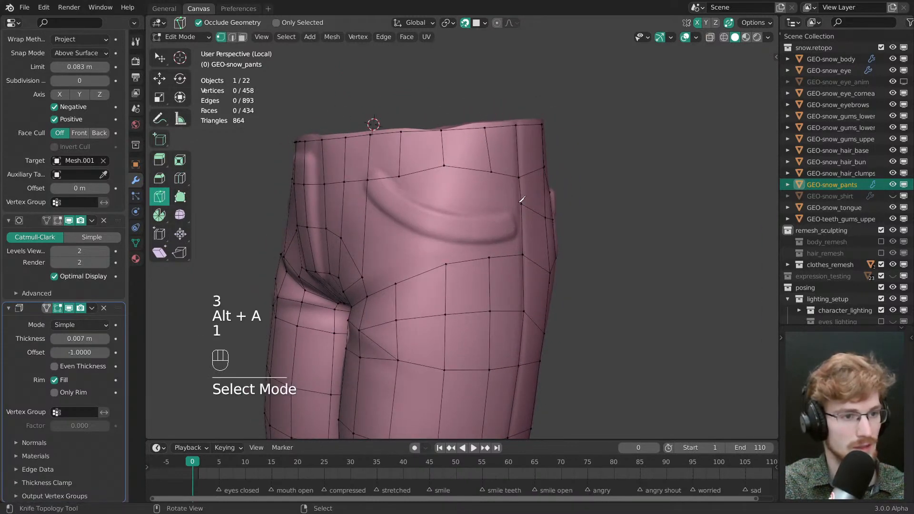
click(522, 204)
key(k)
click(523, 204)
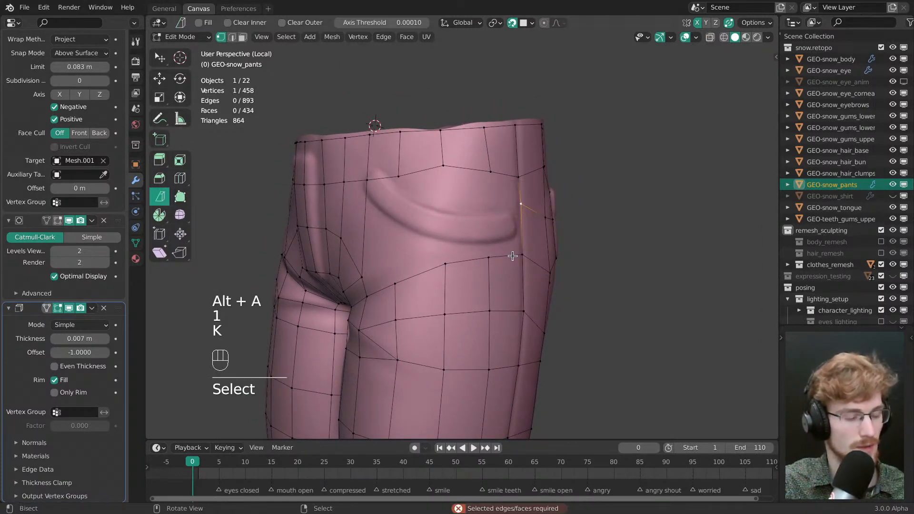
middle_drag(512, 224, 495, 205)
key(f)
key(w)
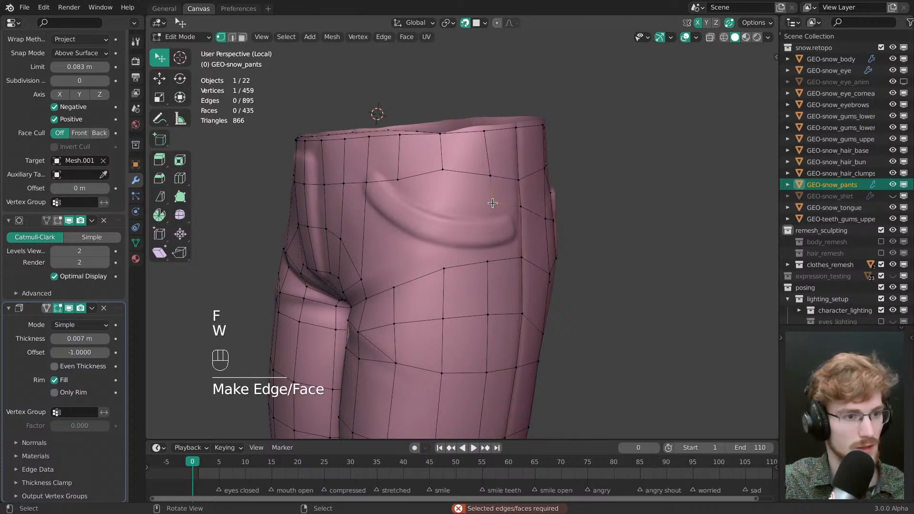
- Fill two more faces along the upper edge of the pocket opening, continuing toward the fly
click(490, 175)
click(489, 175)
key(f)
click(433, 200)
click(442, 165)
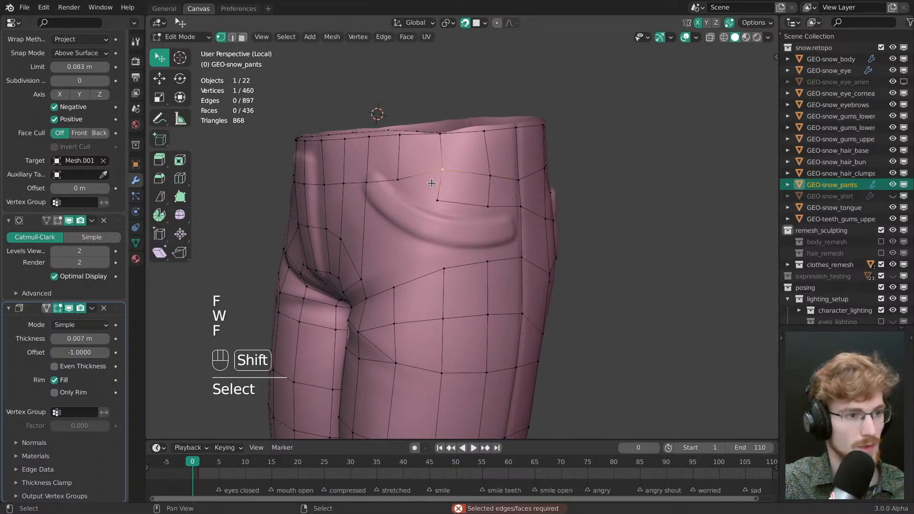
shift+middle_drag(433, 183, 440, 202)
middle_drag(440, 203, 456, 208)
key(f)
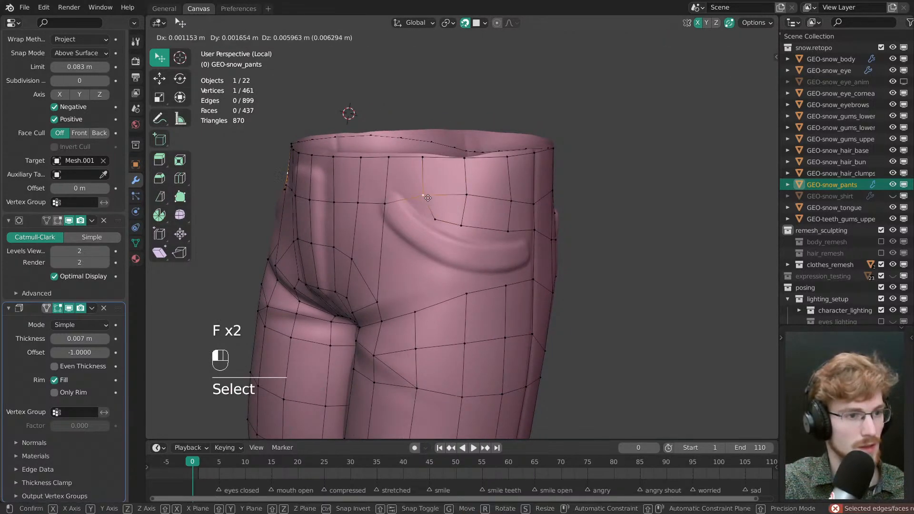
- Move the vertices at the upper inner corner of the pocket opening to follow the sculpted pocket seam
click(464, 197)
middle_drag(465, 197, 466, 196)
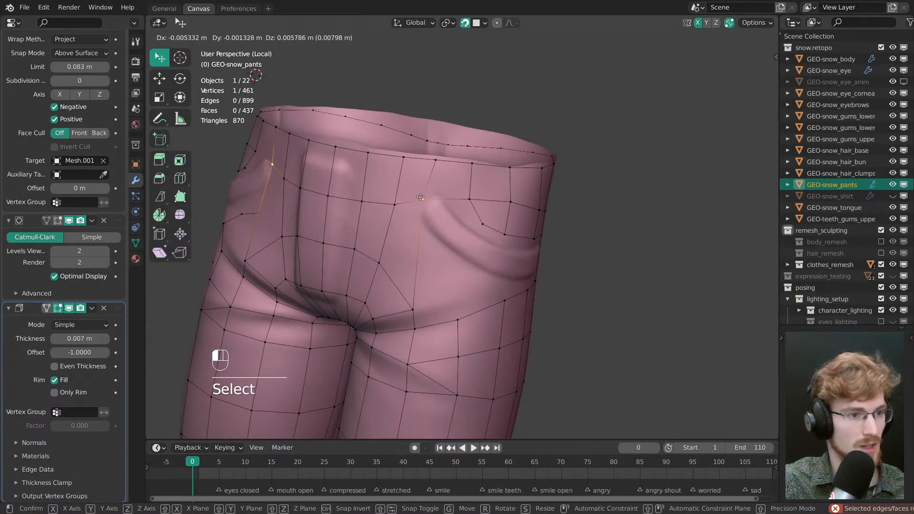
drag(465, 196, 420, 188)
middle_drag(440, 200, 420, 187)
drag(446, 200, 437, 194)
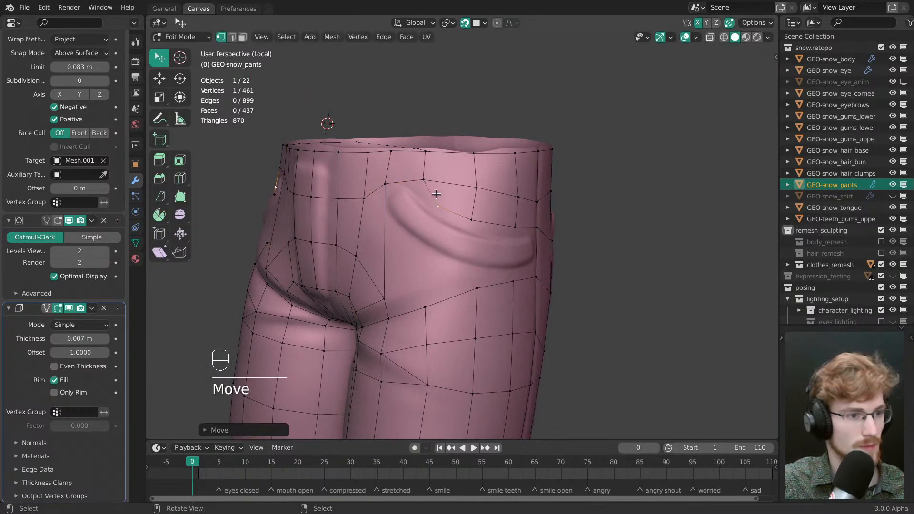
- Add a horizontal loop cut between the pocket opening and the fly, and adjust the vertex at the opening's inner edge
middle_drag(443, 201, 472, 223)
key(ctrl+r)
click(420, 231)
key(alt+a)
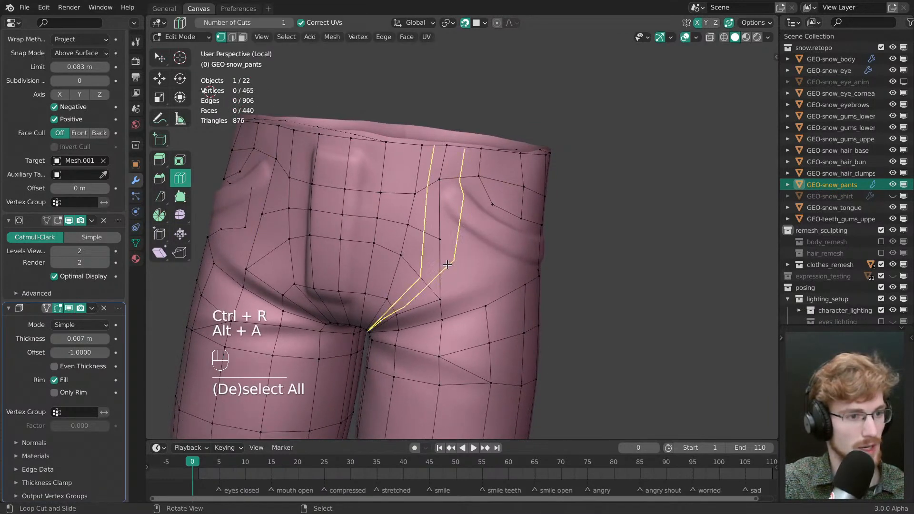
key(w)
mouse_move(439, 237)
mouse_down()
mouse_move(400, 222)
mouse_move(432, 226)
mouse_move(433, 238)
mouse_up()
- Edge-slide the upper row of edges running from the pocket across the fly
click(414, 194)
ctrl+click(346, 191)
key(g)
key(g)
click(400, 222)
key(alt+a)
- Edge-slide the middle row of edges across the fly to space it evenly
key(w)
click(343, 213)
ctrl+click(411, 221)
key(g)
key(g)
key(alt+a)
- Edge-slide the lowest row of edges across the fly downward, toward the crotch
click(400, 252)
ctrl+right_click(341, 240)
key(g)
drag(401, 266, 400, 286)
key(alt+a)
key(alt+a)
- Knife-cut an edge from the lower fly row to the pocket opening's inner edge, and raise the starting vertex
middle_drag(425, 287, 443, 278)
key(k)
key(k)
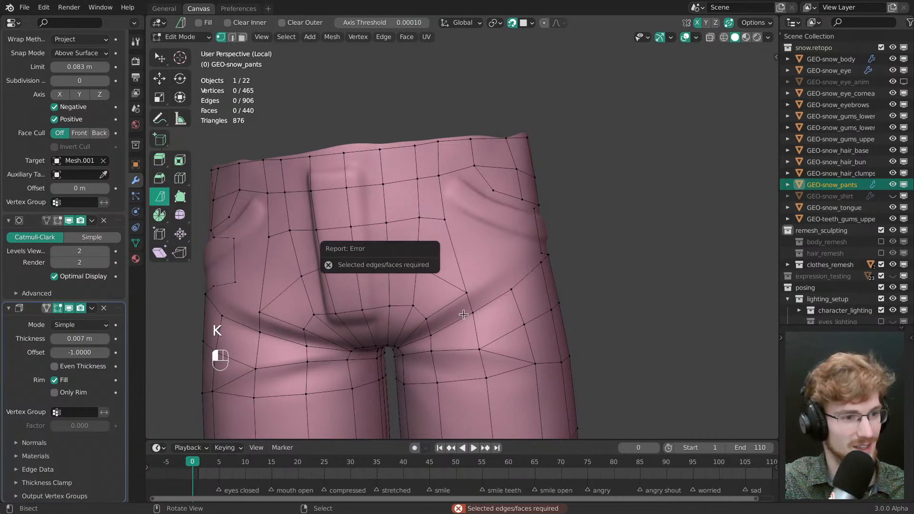
click(425, 268)
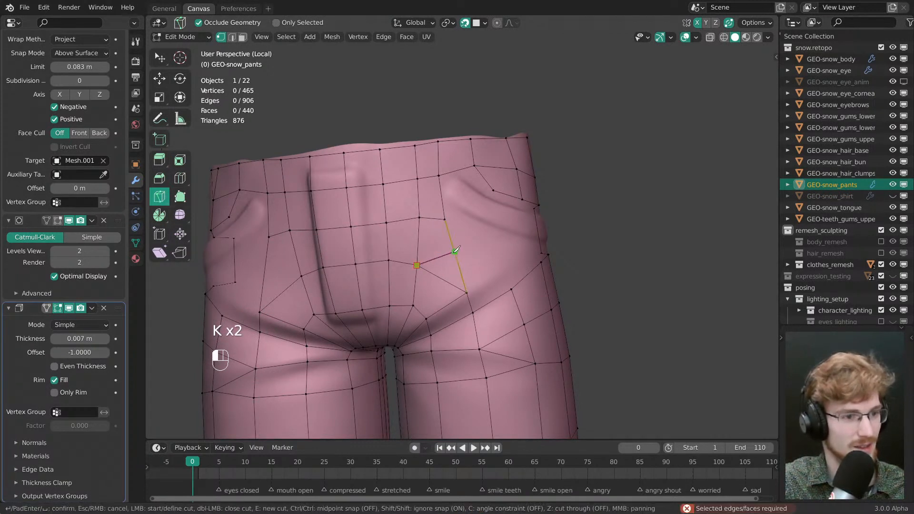
click(456, 252)
key(space)
key(alt+a)
key(w)
drag(417, 265, 419, 253)
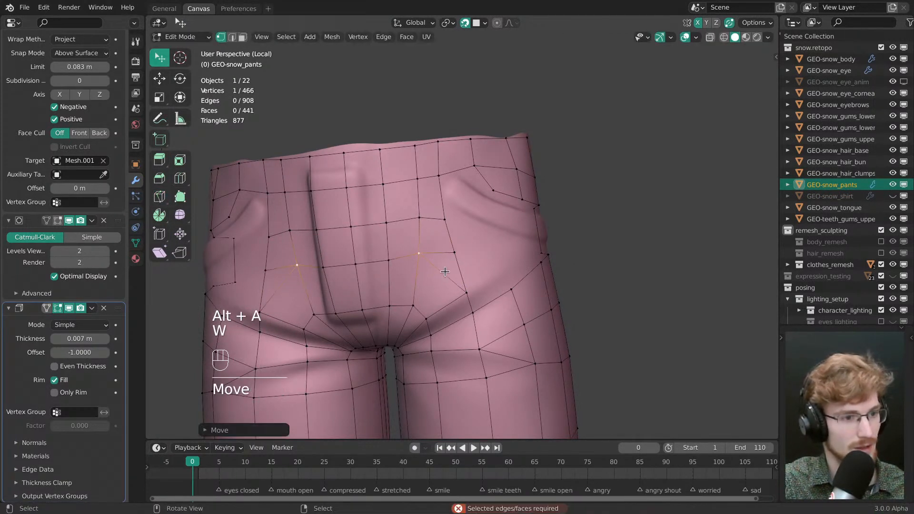
- Knife-cut an edge from the vertex above the crotch to the inner edge of the pocket opening
key(alt+a)
key(k)
click(413, 305)
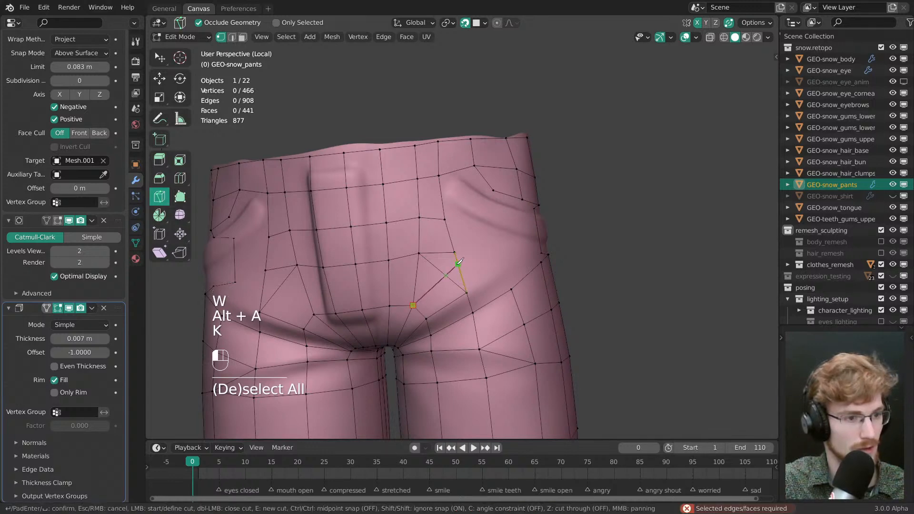
click(459, 262)
key(space)
- Slide the end vertex of the first cut along the inner edge of the pocket opening to space the cuts
key(alt+a)
key(w)
mouse_move(455, 252)
mouse_down()
mouse_move(452, 239)
mouse_move(448, 279)
mouse_move(458, 263)
mouse_up()
key(g)
key(g)
- Dissolve the old diagonal edge crossing the new cuts beside the lower fly
key(alt+a)
key(2)
click(448, 263)
key(ctrl+x)
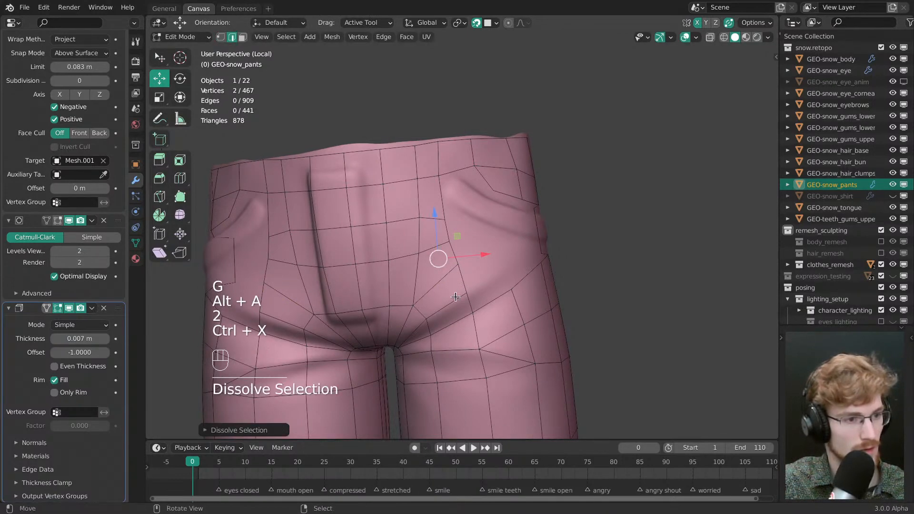
key(alt+a)
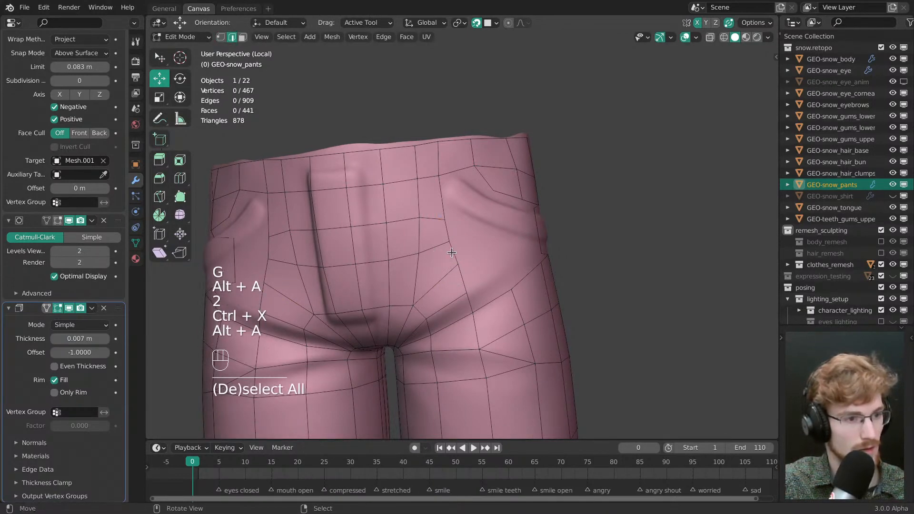
- Adjust the vertex where the middle fly row meets the inner edge of the pocket opening
key(1)
key(w)
drag(446, 223, 445, 220)
key(alt+a)
- Fill a row of faces along the inner edge of the pocket opening, from the thigh crease upward, and adjust the last vertex
middle_drag(454, 242, 435, 289)
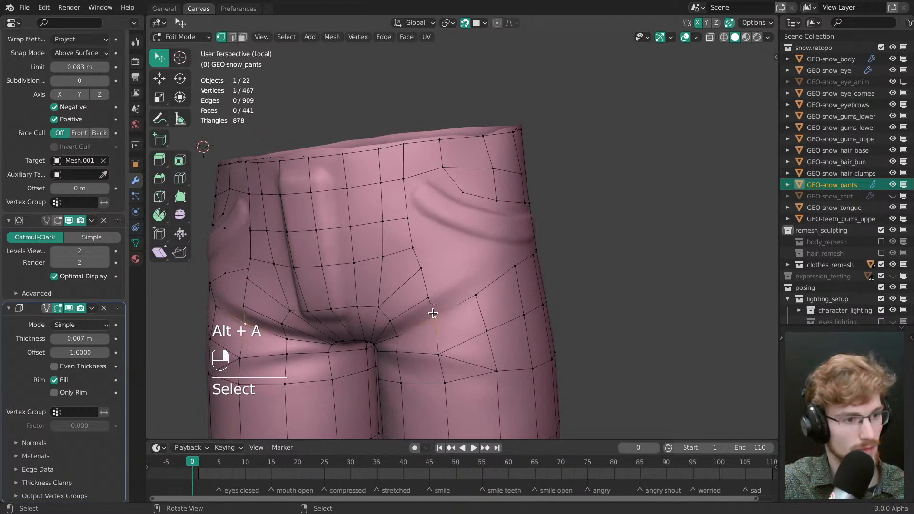
key(f)
drag(471, 277, 427, 229)
click(429, 297)
key(f)
click(423, 268)
key(f)
key(f)
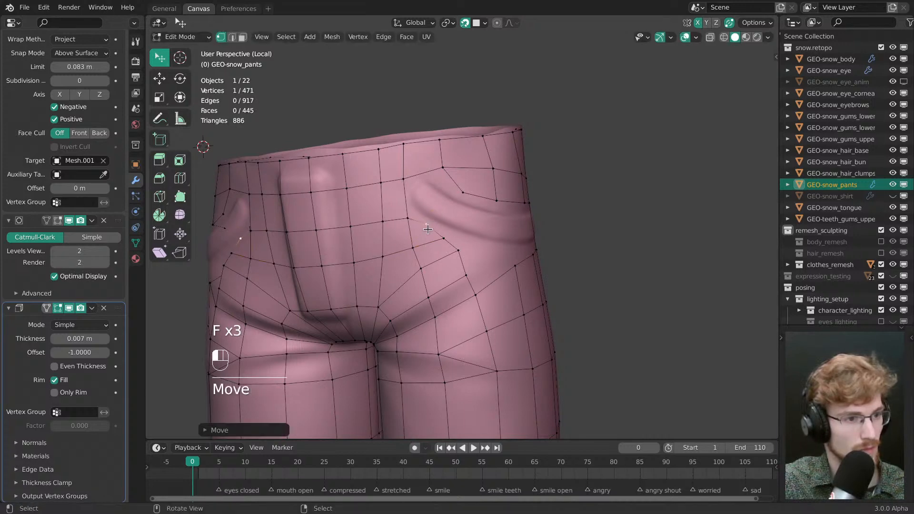
key(ctrl+z)
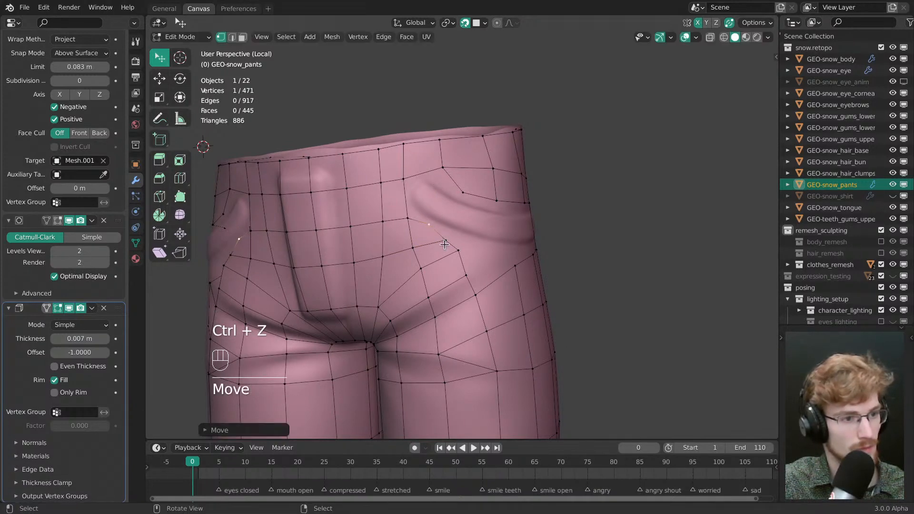
- Continue the row of faces along the lower inner edge of the pocket opening out toward the hip, adjusting its vertices
drag(460, 251, 462, 250)
middle_drag(461, 257, 422, 269)
click(418, 270)
key(f)
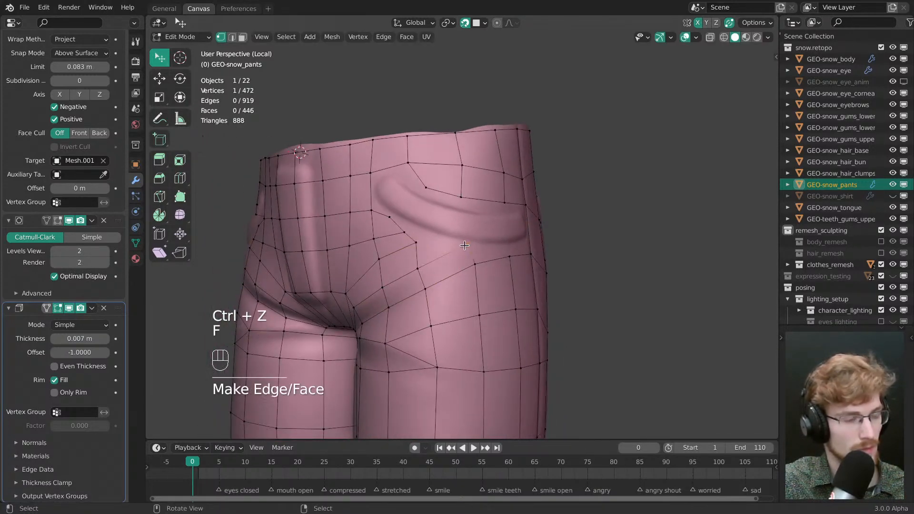
drag(466, 245, 430, 251)
click(453, 236)
mouse_move(459, 258)
middle_down()
mouse_move(449, 271)
mouse_move(469, 266)
middle_up()
- Select the boundary loop around the front pocket opening and fill it with a single face
alt+click(300, 240)
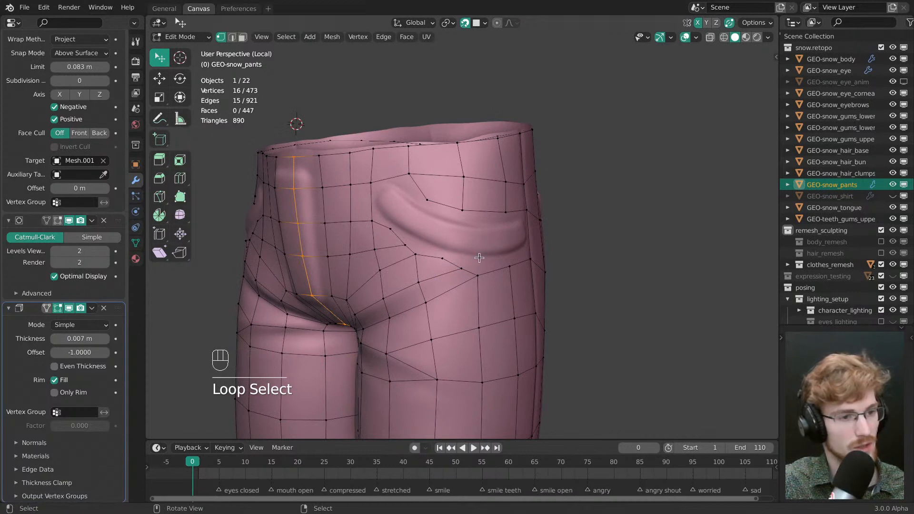
key(alt+a)
alt+click(453, 266)
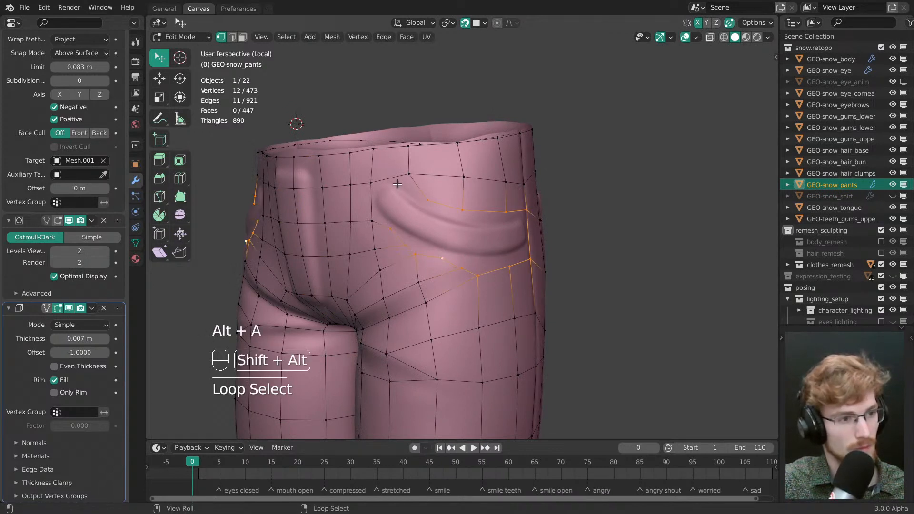
key(f)
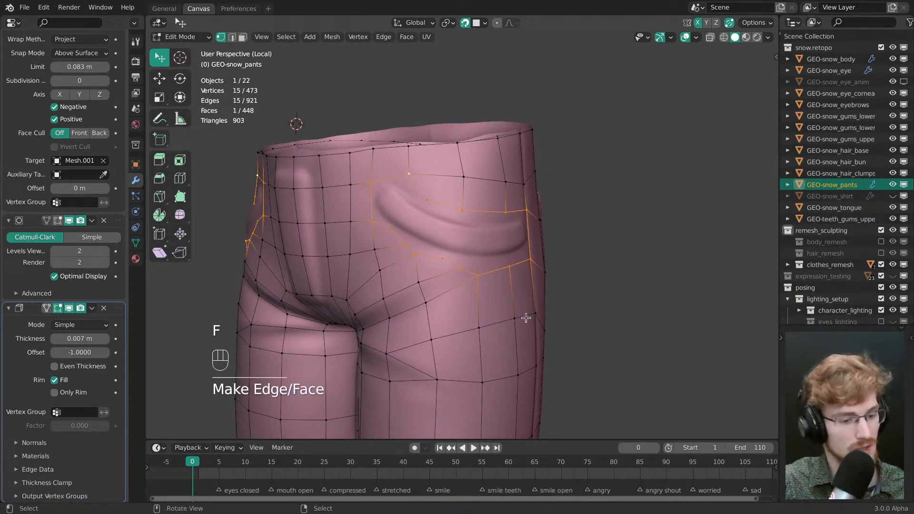
- Inset the filled pocket face slightly to form a narrow ring of faces around the opening
key(i)
drag(526, 317, 526, 306)
key(alt+a)
- Fit the vertices of the inset ring to the sculpted pocket along its outer end and lower edge
key(w)
middle_drag(535, 273, 488, 246)
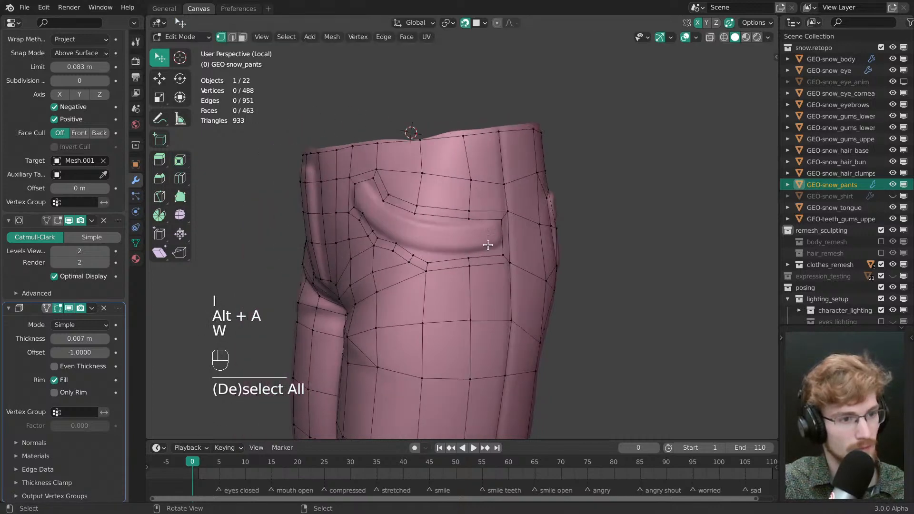
drag(499, 221, 494, 223)
click(502, 246)
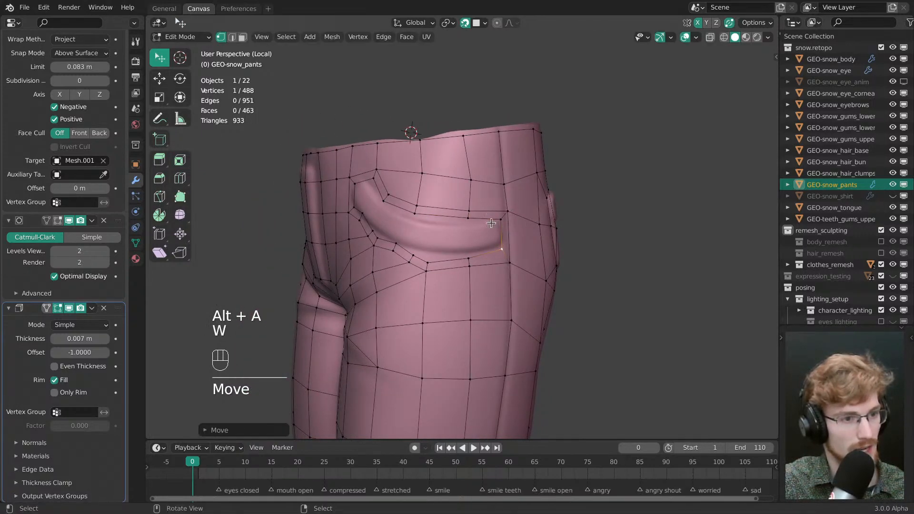
drag(466, 256, 466, 253)
drag(427, 261, 425, 257)
middle_drag(418, 250, 444, 265)
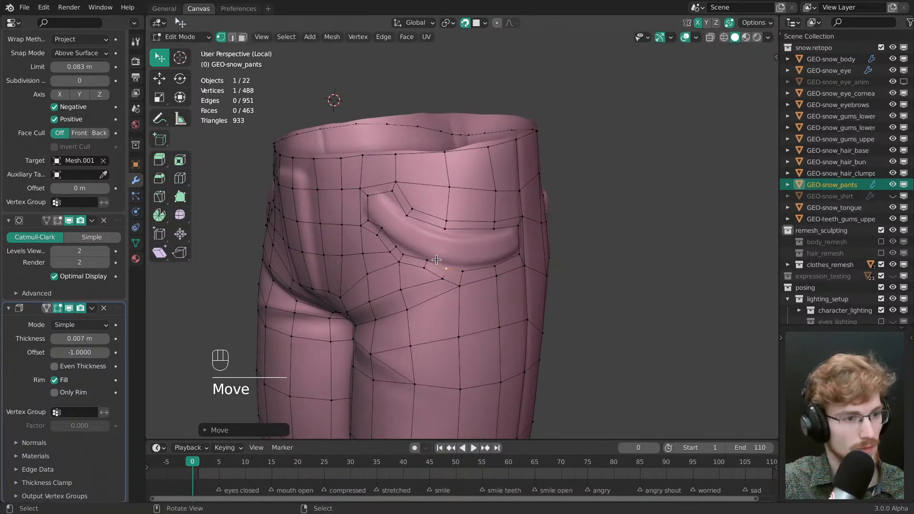
drag(427, 259, 426, 258)
middle_drag(413, 252, 428, 258)
drag(408, 253, 409, 252)
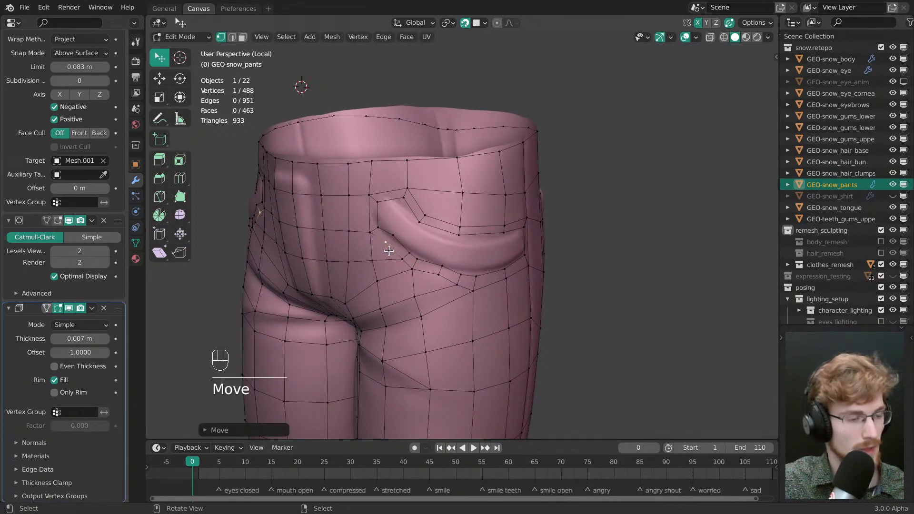
- Save the file and inspect the inset ring around the front pocket from several angles
key(ctrl+s)
mouse_move(403, 252)
middle_down()
mouse_move(450, 233)
mouse_move(414, 248)
mouse_move(429, 280)
mouse_move(402, 333)
mouse_move(425, 316)
mouse_move(409, 265)
mouse_move(458, 278)
mouse_move(464, 233)
middle_up()
key(alt+Tab)
click(429, 279)
scroll(410, 263, down, 2)
middle_drag(449, 276, 401, 230)
key(alt+Tab)
key(alt+a)
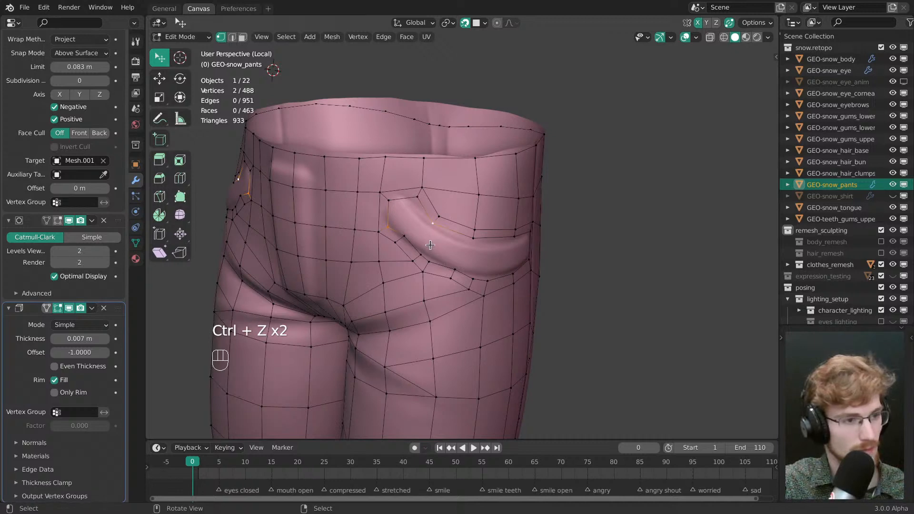
- Try to connect opposite vertices of the inset ring with edges across the pocket face
key(j)
shift+click(435, 230)
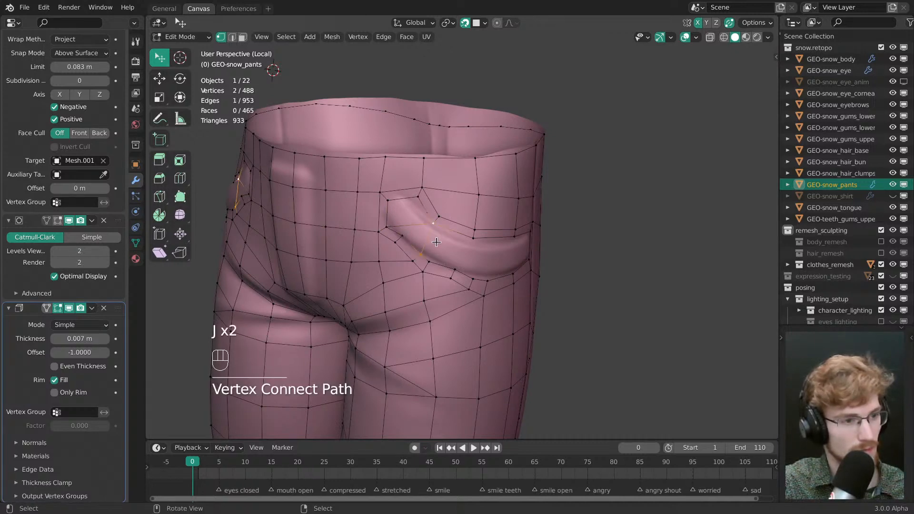
key(alt+a)
key(ctrl+z)
middle_drag(436, 242, 511, 292)
key(alt+a)
key(ctrl+z)
key(ctrl+z)
key(alt+a)
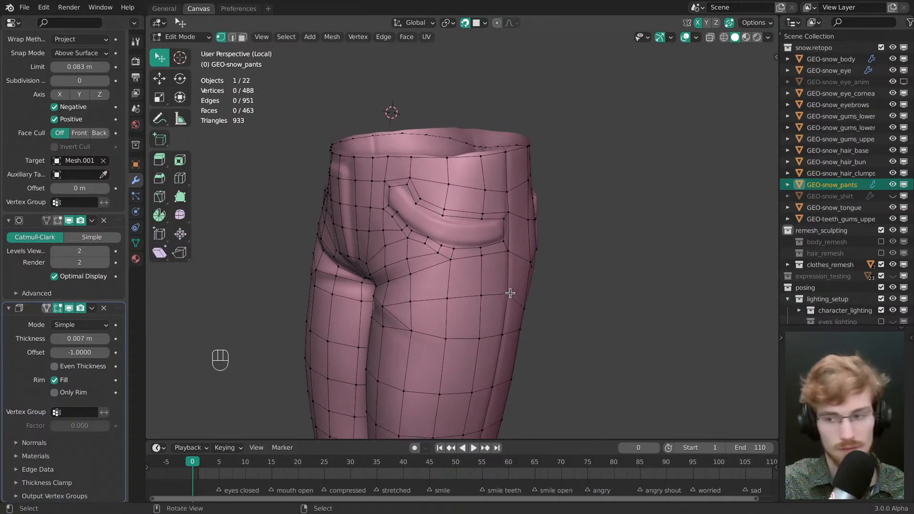
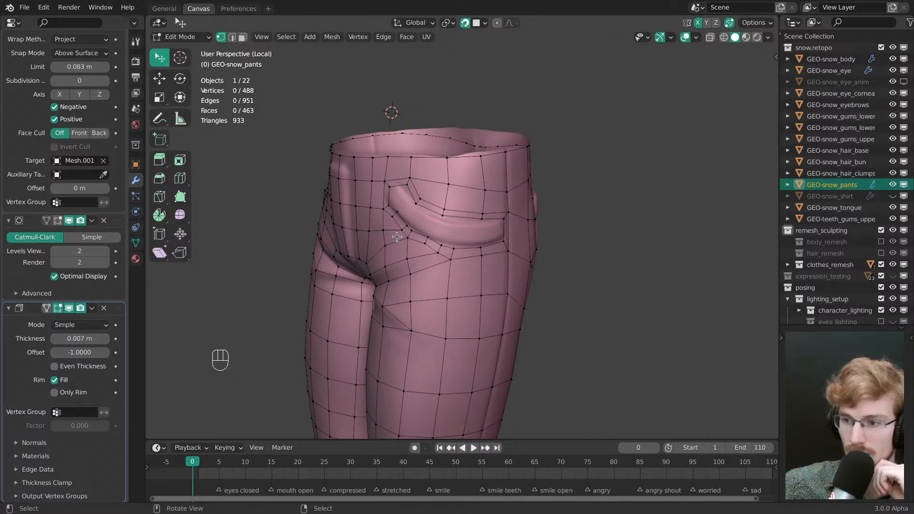
- Delete the filled pocket face together with its inset ring to reopen the pocket
middle_drag(495, 238, 443, 243)
alt+right_click(423, 244)
middle_drag(443, 243, 481, 251)
key(x)
click(477, 213)
key(alt+a)
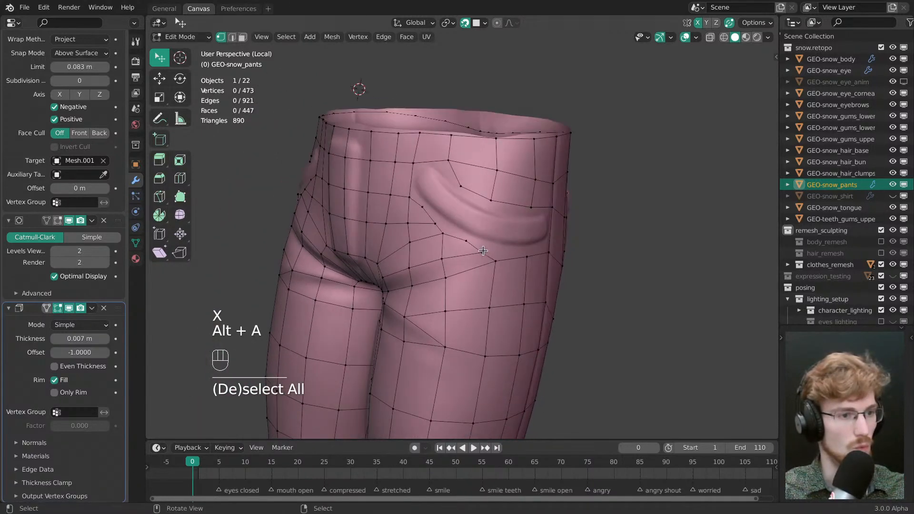
- Delete the chain of vertices along the lower inner edge of the pocket opening
right_click(482, 253)
ctrl+right_click(427, 210)
key(x)
click(433, 216)
middle_drag(433, 216, 423, 207)
key(alt+a)
- Reposition the vertex above the thigh crease and fill new faces from it toward the pocket opening
middle_drag(436, 243, 426, 253)
key(w)
drag(426, 260, 430, 239)
click(398, 262)
key(f)
click(418, 260)
shift+click(431, 272)
key(f)
- Adjust a vertex beside the lower fly and fill the remaining gap along the pocket opening's inner edge
drag(399, 238, 399, 237)
middle_drag(411, 239, 429, 234)
shift+click(419, 233)
key(f)
key(alt+a)
key(w)
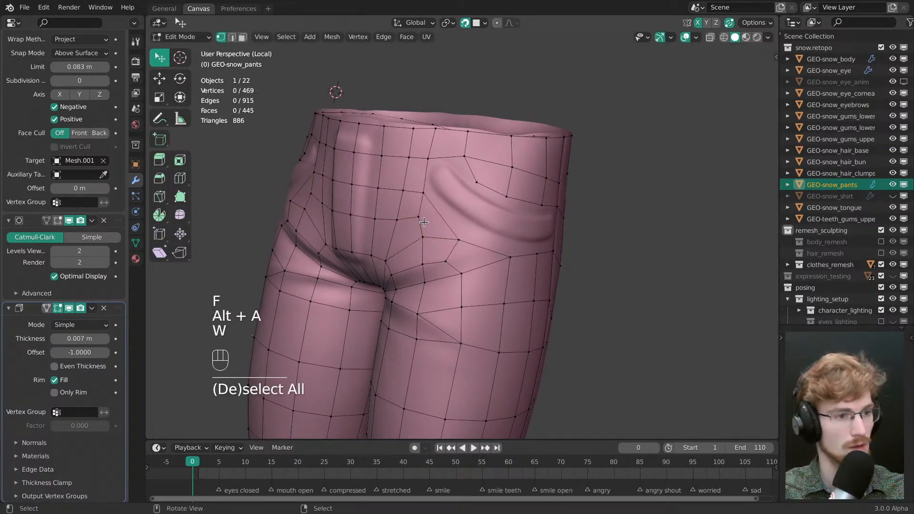
- Reposition the vertices between the lower fly and the inner edge of the pocket opening to even out the faces
right_drag(422, 236, 418, 219)
middle_drag(469, 257, 436, 247)
key(alt+a)
drag(432, 247, 429, 242)
middle_drag(467, 257, 584, 256)
key(alt+a)
- Move the vertex beside the upper inner corner of the pocket closer to the fly
middle_drag(543, 276, 519, 266)
ctrl+middle_drag(519, 266, 493, 215)
key(w)
drag(459, 157, 441, 177)
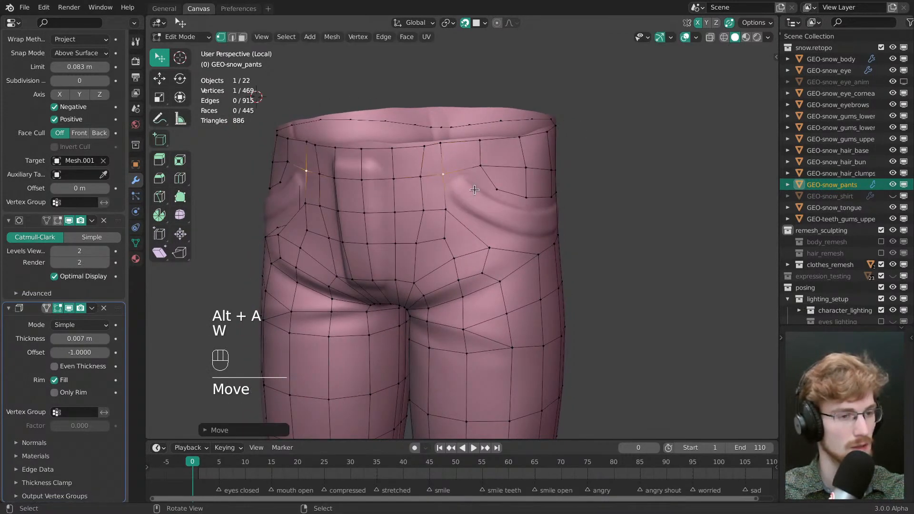
- Fill faces across the pocket opening from its inner corner toward the hip, bridging the upper and lower edges
ctrl+middle_drag(450, 159, 508, 261)
key(alt+a)
key(f)
key(f)
key(f)
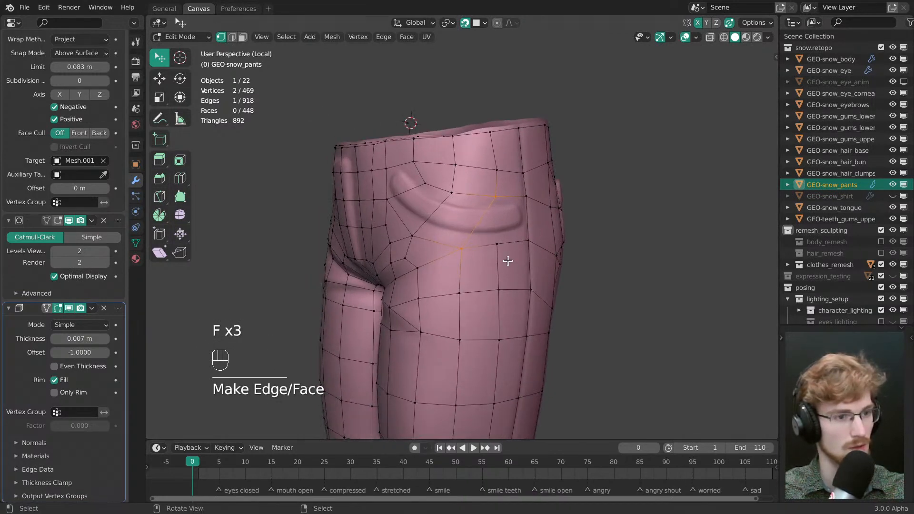
- Add a vertical loop cut from the waistband to the pocket's upper edge and fill the remaining faces across the opening
key(ctrl+r)
click(479, 191)
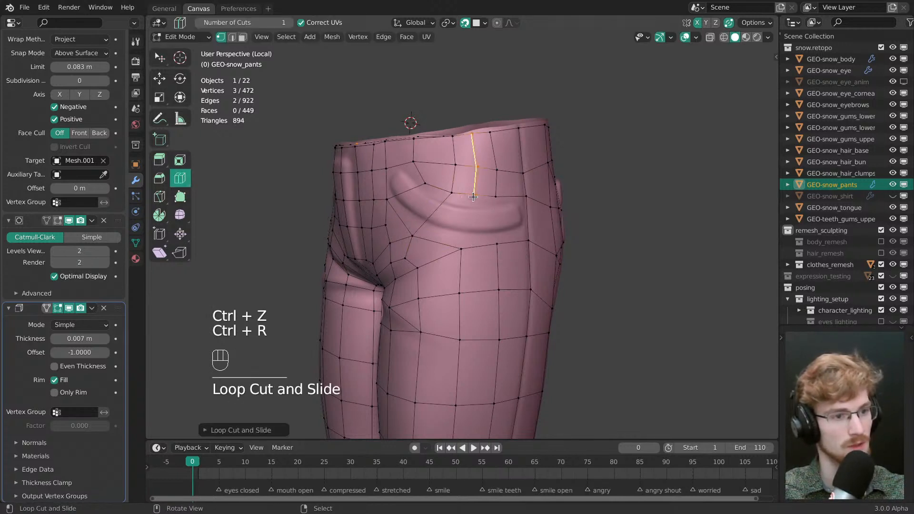
key(alt+a)
right_click(453, 194)
shift+right_click(554, 254)
key(f)
key(ctrl+z)
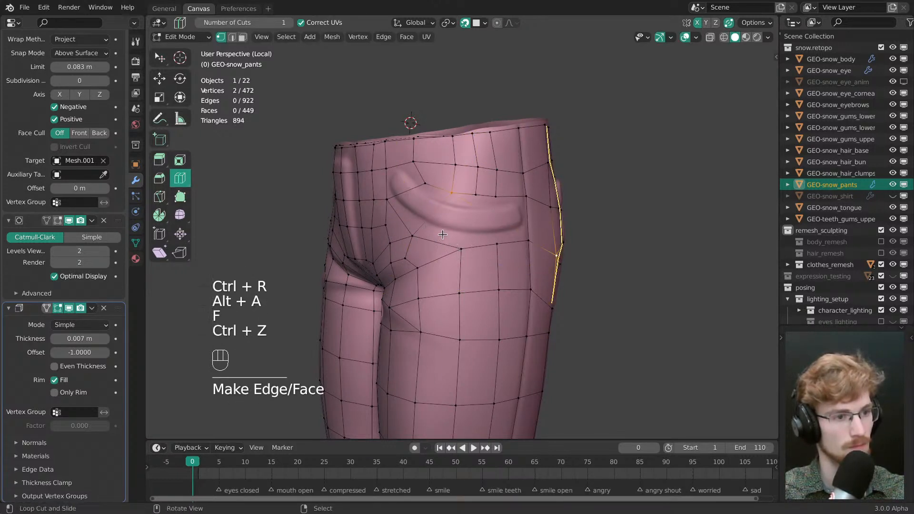
key(Escape)
key(f)
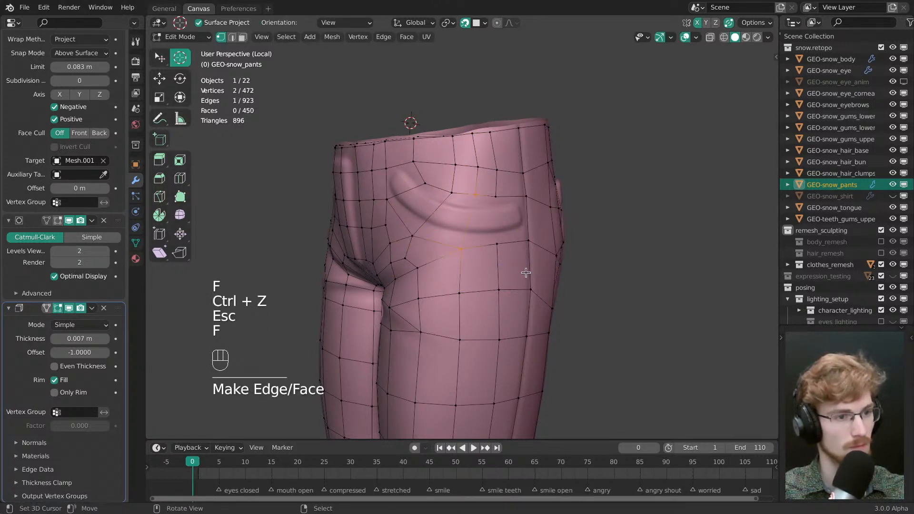
key(alt+a)
- Reposition the waistband vertices above the pocket and a vertex beside the fly to even the spacing
middle_drag(481, 243, 428, 181)
key(w)
click(383, 160)
drag(382, 160, 384, 166)
middle_drag(384, 166, 396, 187)
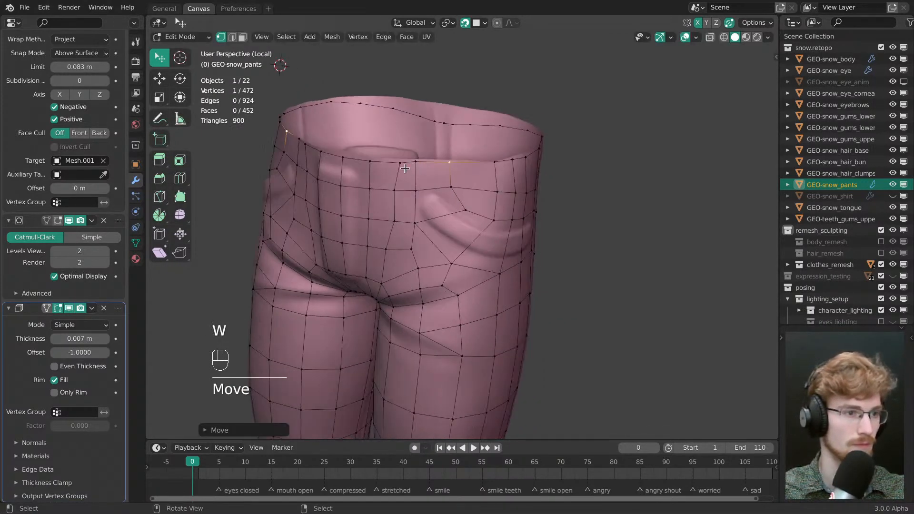
drag(393, 220, 385, 220)
- Inspect the retopologised trousers in Object Mode and return to editing the mesh
key(Tab)
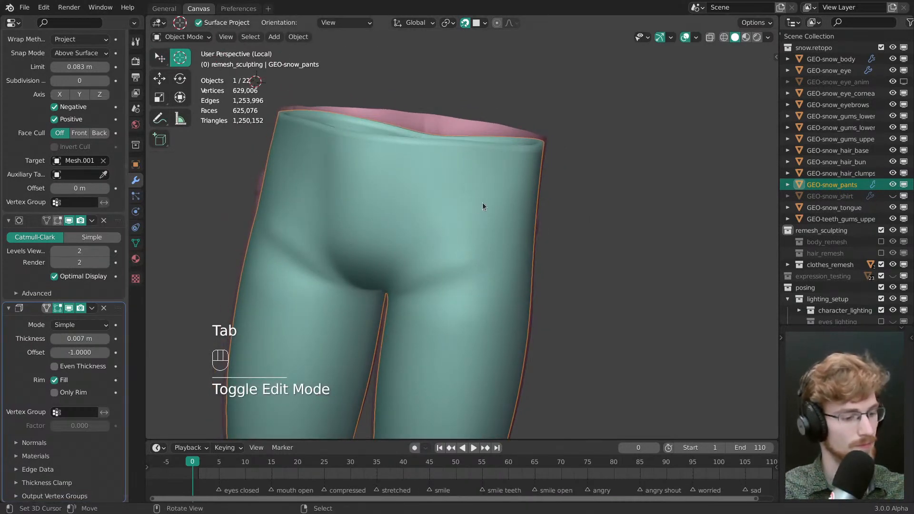
key(alt+z)
key(alt+z)
key(alt+z)
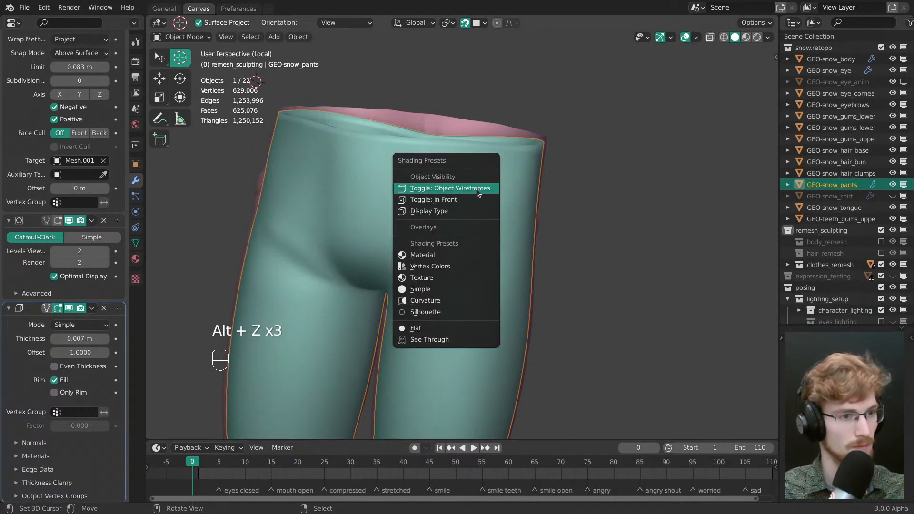
key(alt+a)
scroll(466, 251, down, 3)
middle_drag(466, 251, 415, 231)
key(Tab)
scroll(492, 237, up, 3)
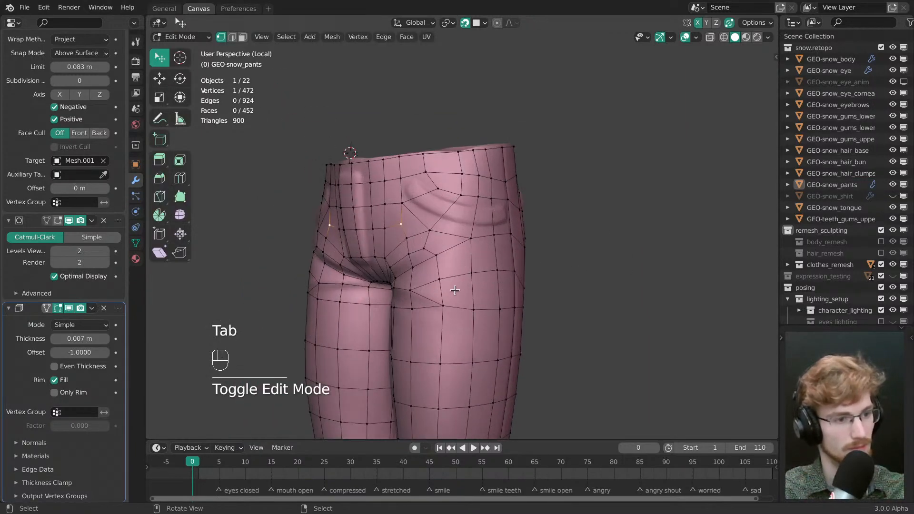
- Edge-slide the vertical edge column running from the waistband to the inner part of the pocket
key(2)
shift+middle_drag(527, 271, 417, 153)
key(1)
ctrl+click(406, 104)
key(g)
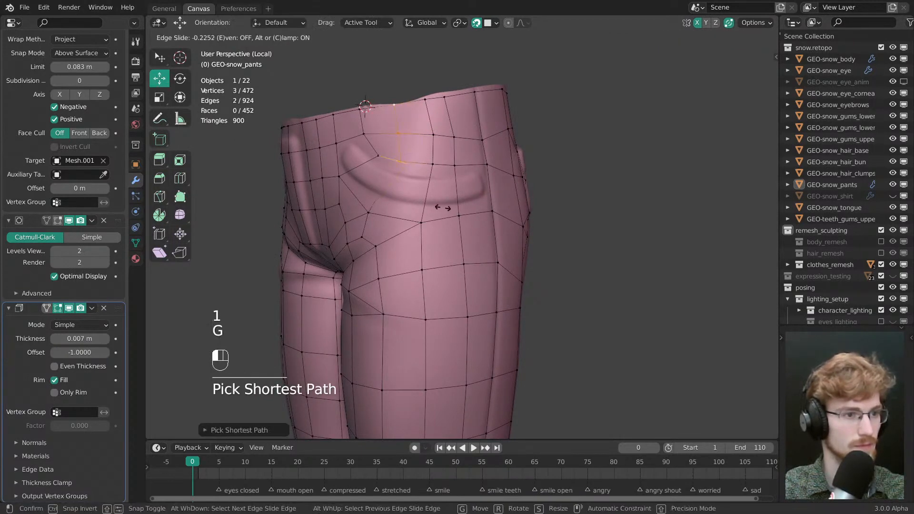
click(443, 208)
- Slide the neighbouring edge column above the pocket and shift a waistband vertex toward the fly to match
key(alt+a)
ctrl+click(446, 95)
middle_drag(446, 95, 415, 99)
key(g)
drag(452, 197, 458, 195)
key(alt+a)
key(w)
drag(419, 104, 398, 109)
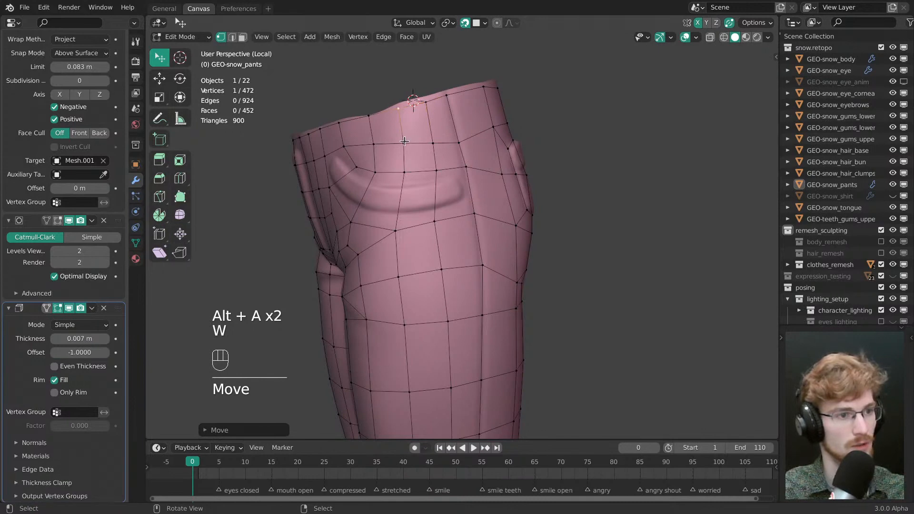
- Select the strip of five faces covering the pocket and inset it by about 0.005 m
key(alt+a)
middle_drag(427, 147, 405, 173)
key(3)
click(405, 174)
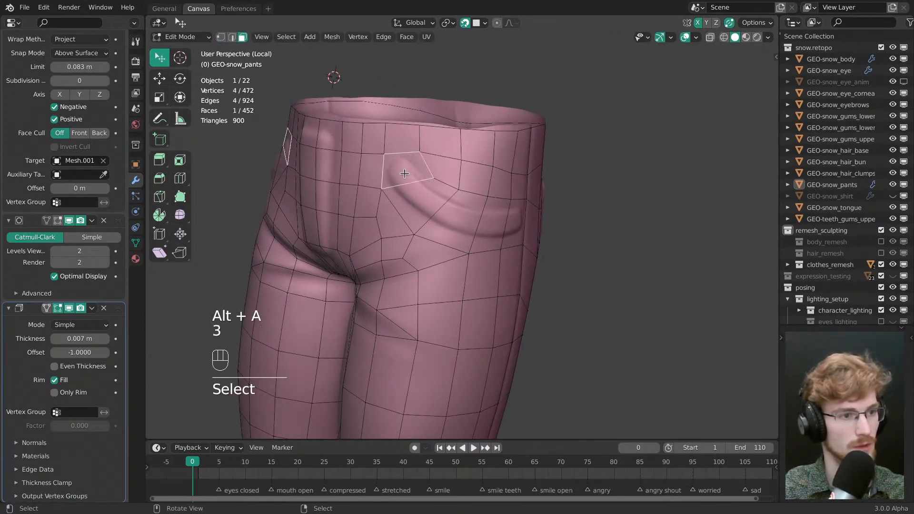
ctrl+click(511, 227)
key(i)
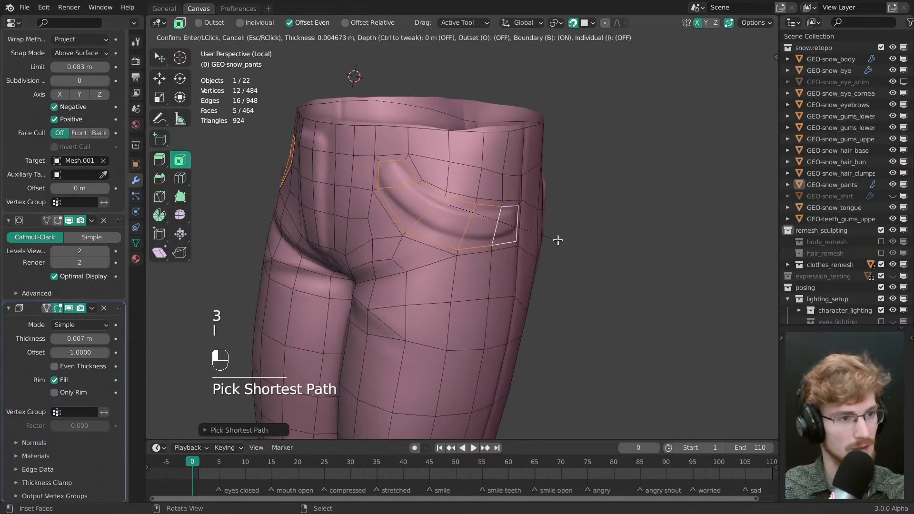
click(555, 240)
key(alt+a)
- Adjust the vertex at the pocket's upper inner corner and the waistband vertex above it
middle_drag(505, 186, 528, 174)
key(1)
key(w)
mouse_move(424, 143)
mouse_down()
mouse_move(426, 170)
mouse_move(425, 149)
mouse_up()
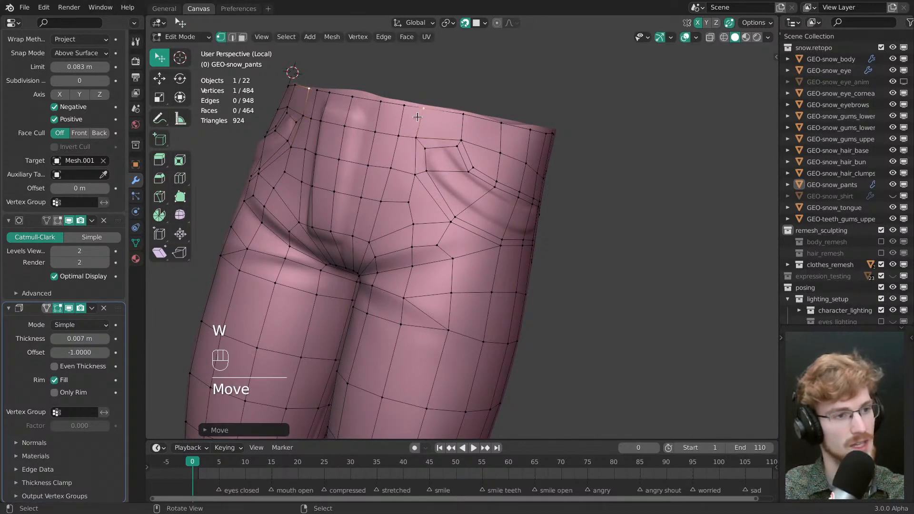
drag(424, 109, 421, 109)
middle_drag(420, 109, 433, 130)
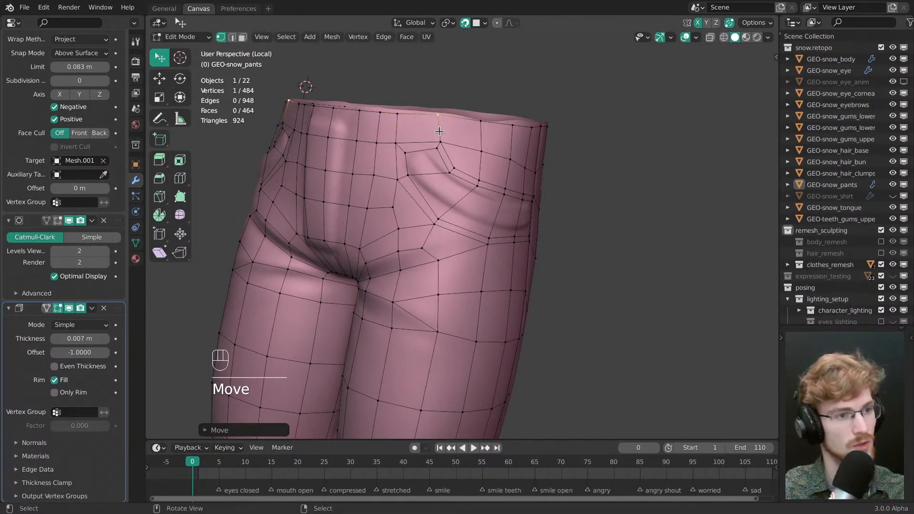
- Move the vertices of the inset ring and surrounding mesh to follow the inner curve of the pocket
mouse_move(437, 147)
mouse_down()
mouse_move(427, 147)
mouse_move(432, 135)
mouse_up()
drag(400, 139, 399, 136)
drag(448, 172, 413, 177)
drag(439, 219, 449, 206)
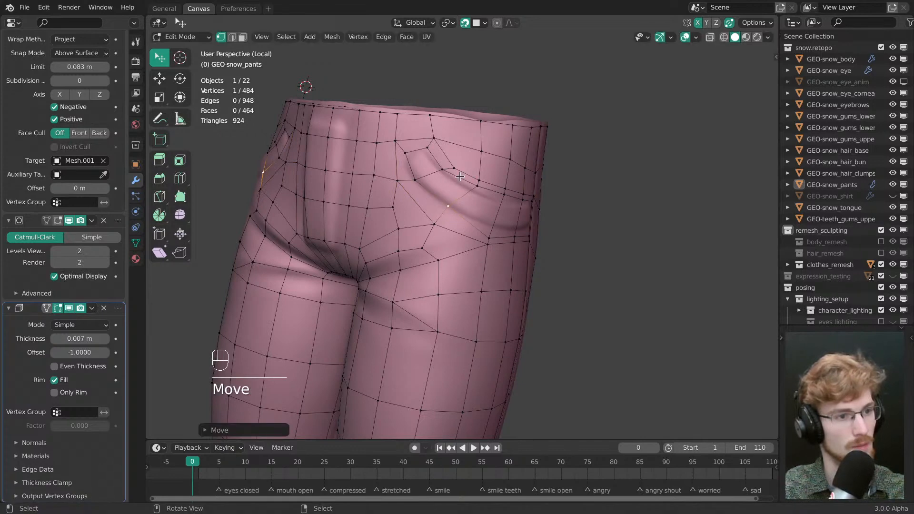
drag(455, 169, 452, 161)
drag(443, 170, 443, 171)
- Align the upper and lower vertices of the inset ring with the middle of the sculpted pocket
middle_drag(462, 170, 426, 153)
drag(430, 143, 464, 142)
click(430, 176)
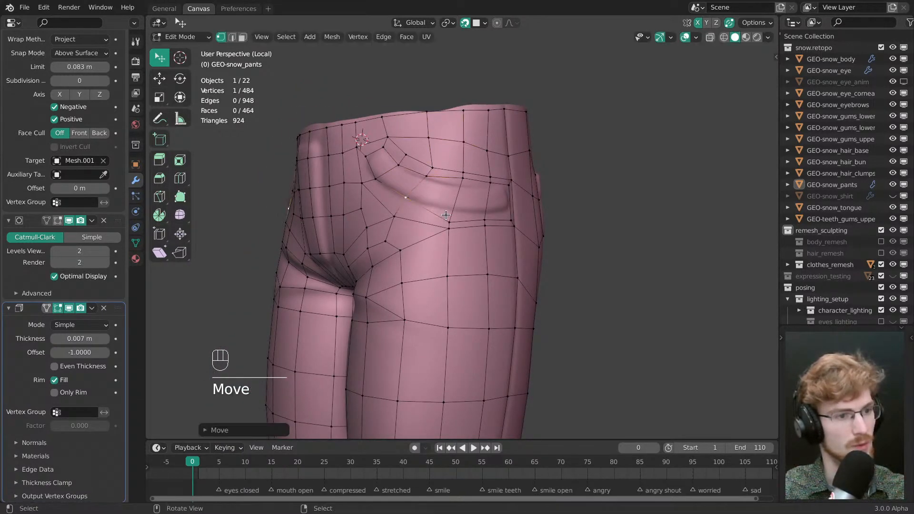
drag(446, 216, 458, 185)
middle_drag(460, 188, 425, 196)
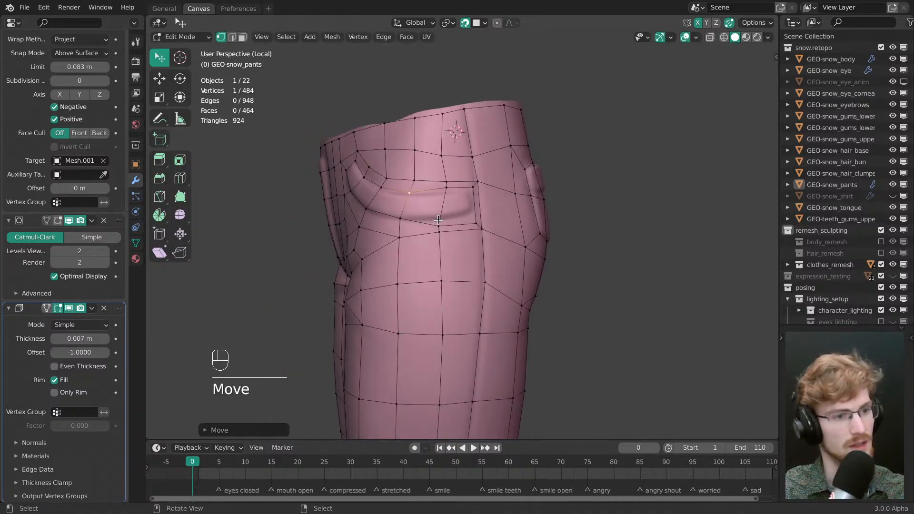
- Fit the corner vertices of the inset ring to the outer end of the pocket near the side seam
drag(438, 219, 471, 214)
drag(473, 188, 468, 192)
middle_drag(468, 193, 458, 197)
drag(469, 187, 467, 185)
middle_drag(440, 189, 441, 191)
- Slide the horizontal row of edges between the waistband and the pocket's upper edge to even its spacing
drag(440, 190, 463, 160)
key(g)
key(g)
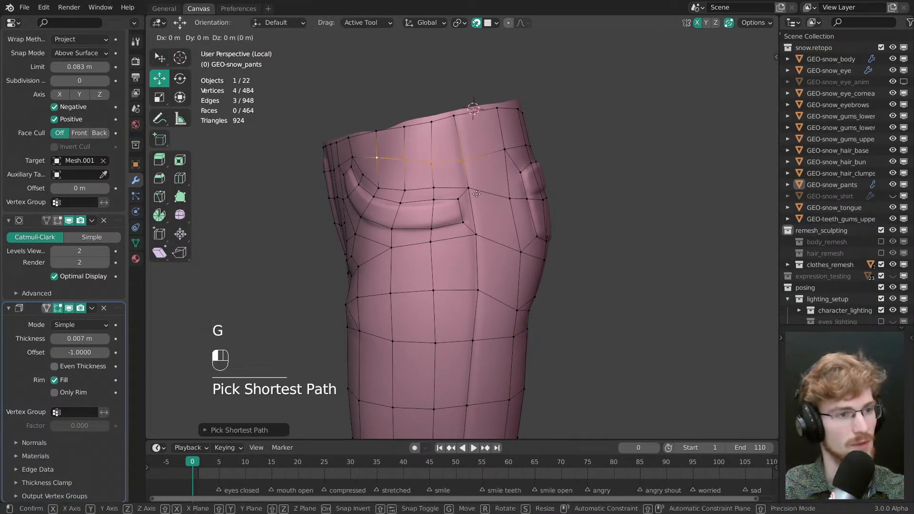
click(403, 164)
- Slide the edges between the waistband and the front pocket, and nudge neighbouring vertices in that row to even its spacing
key(alt+a)
key(g)
key(g)
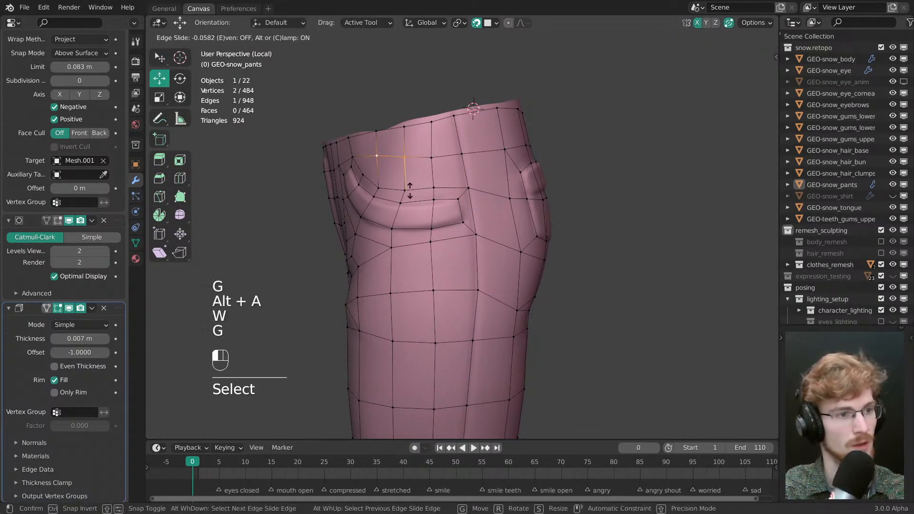
click(408, 186)
key(alt+a)
key(w)
drag(434, 157, 434, 156)
drag(436, 125, 432, 126)
middle_drag(446, 121, 414, 244)
- Slide the horizontal row of edges just below the front pocket to even out the faces on the hip
key(alt+a)
ctrl+click(412, 239)
ctrl+click(494, 236)
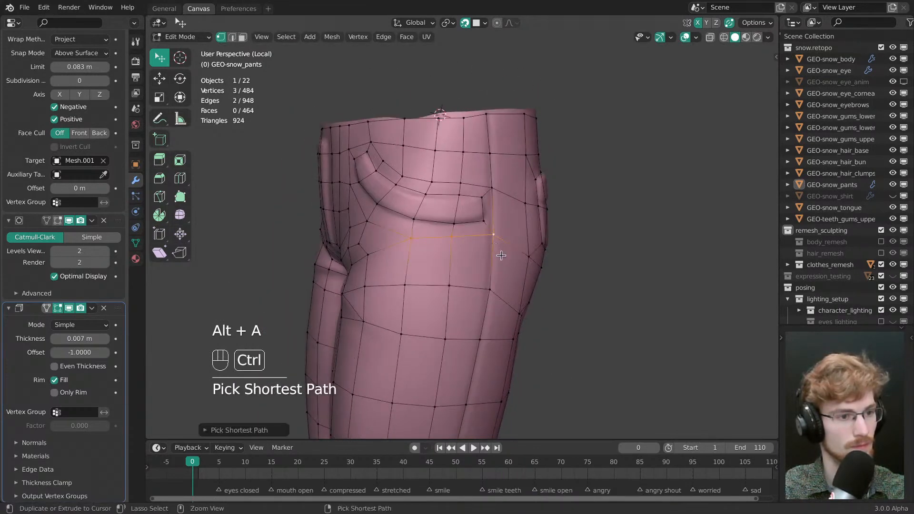
key(g)
key(g)
click(506, 276)
key(alt+a)
- Reposition a vertex near the pocket and slide the run of edges on the front panel between the fly and the pocket
middle_drag(500, 257, 477, 250)
key(w)
drag(467, 197, 430, 200)
middle_drag(430, 200, 518, 154)
key(alt+a)
ctrl+click(495, 198)
key(g)
key(g)
click(461, 183)
key(alt+a)
- Nudge individual vertices on the front panel beside the pocket to relax the surrounding faces
key(w)
key(alt+a)
key(w)
drag(502, 213, 499, 214)
drag(478, 184, 477, 185)
key(alt+a)
middle_drag(493, 227, 501, 219)
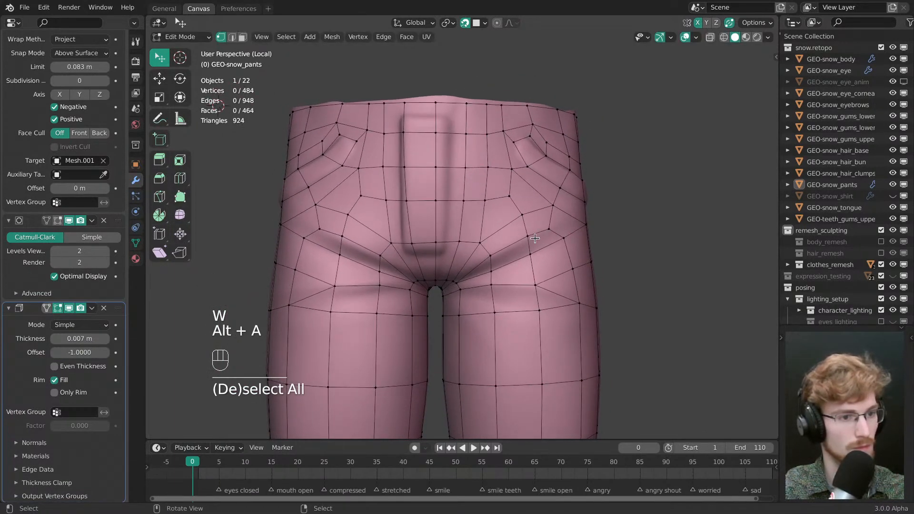
- Align the vertices along the front crotch crease with the sculpted fold and save the file
drag(531, 238, 531, 239)
drag(491, 255, 490, 256)
shift+middle_drag(530, 245, 490, 244)
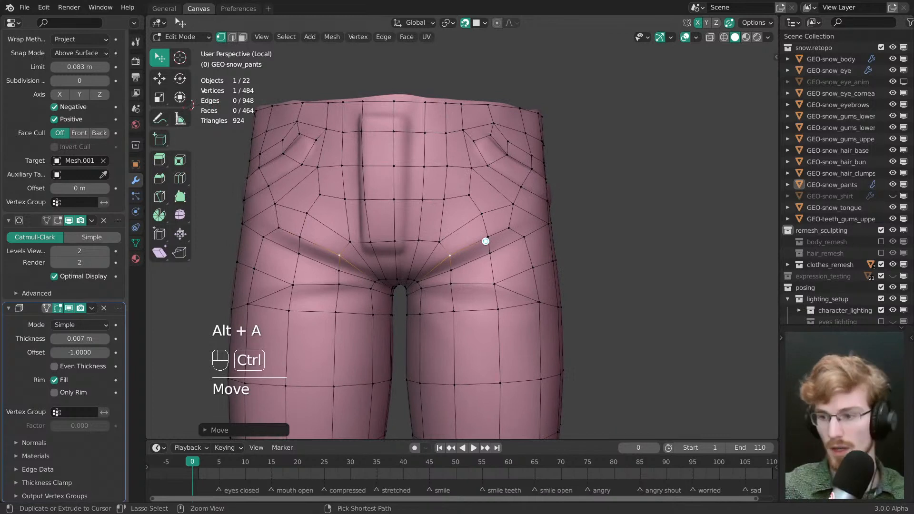
key(ctrl+s)
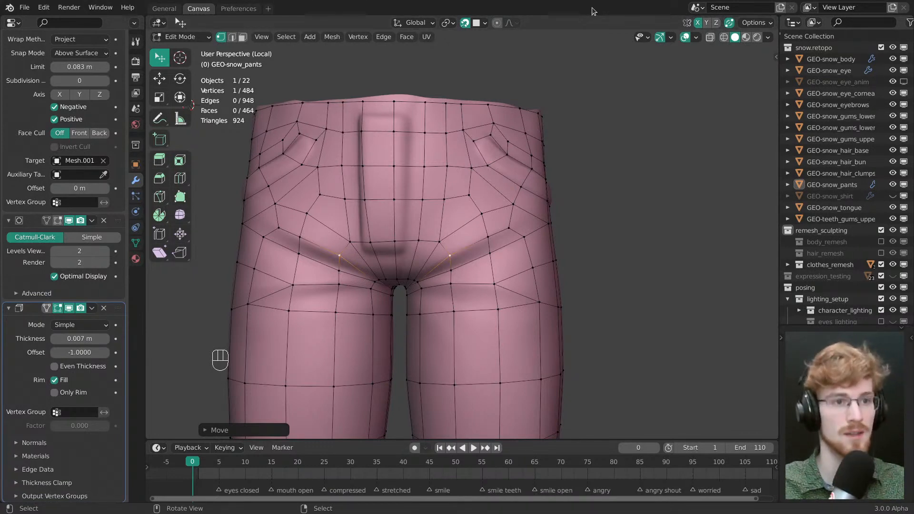
- Move the vertices between the front pocket and the crotch crease to smooth the edge flow over the upper thigh
middle_drag(431, 258, 444, 245)
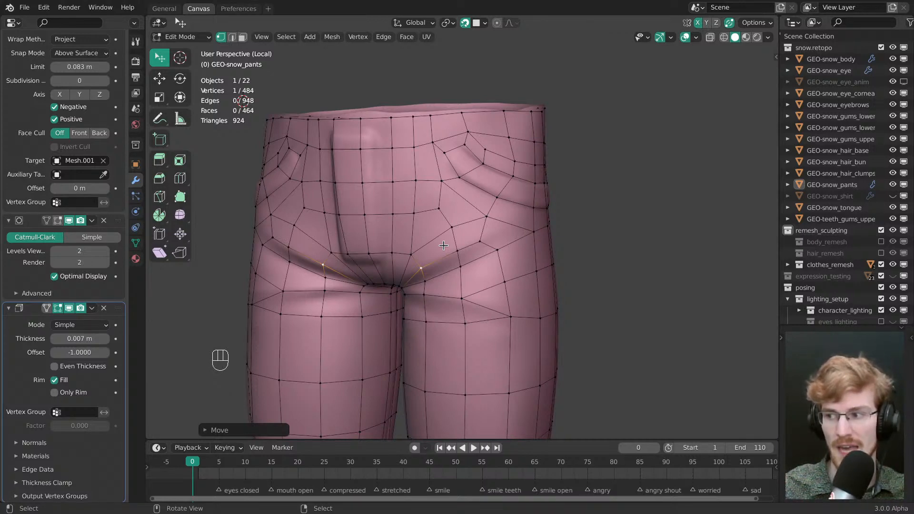
middle_drag(443, 245, 589, 237)
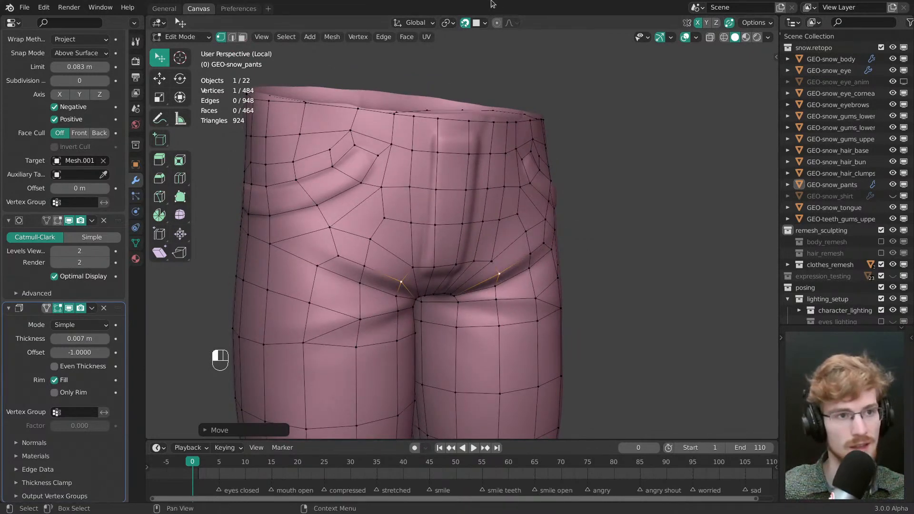
mouse_move(512, 243)
middle_down()
mouse_move(550, 247)
mouse_move(515, 229)
middle_up()
scroll(515, 229, up, 2)
middle_drag(603, 265, 481, 270)
key(alt+a)
key(w)
drag(459, 223, 453, 219)
click(461, 204)
middle_drag(465, 208, 459, 226)
click(498, 253)
mouse_move(440, 313)
ctrl+middle_down()
mouse_move(441, 324)
mouse_move(472, 319)
mouse_move(457, 312)
ctrl+middle_up()
key(alt+a)
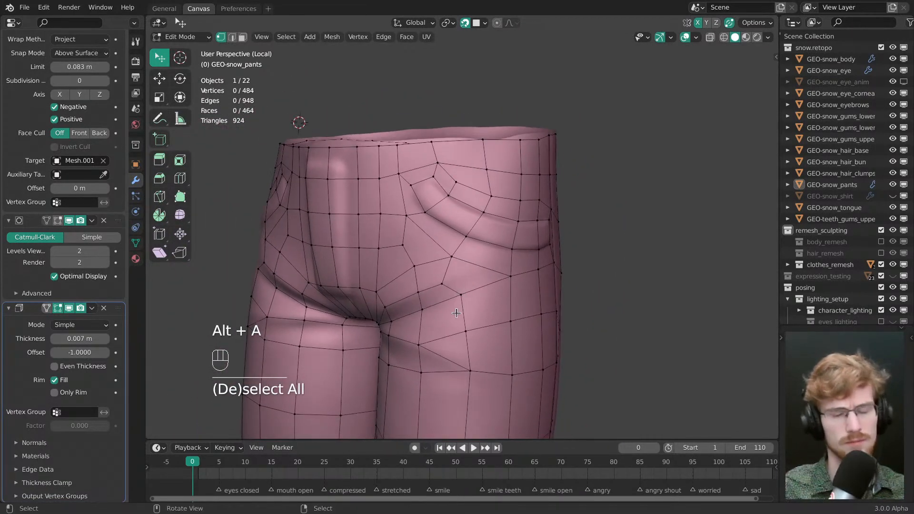
- Fit the vertices around the inner tip of the front pocket to the sculpted shape and the mesh beside it
middle_drag(505, 260, 521, 276)
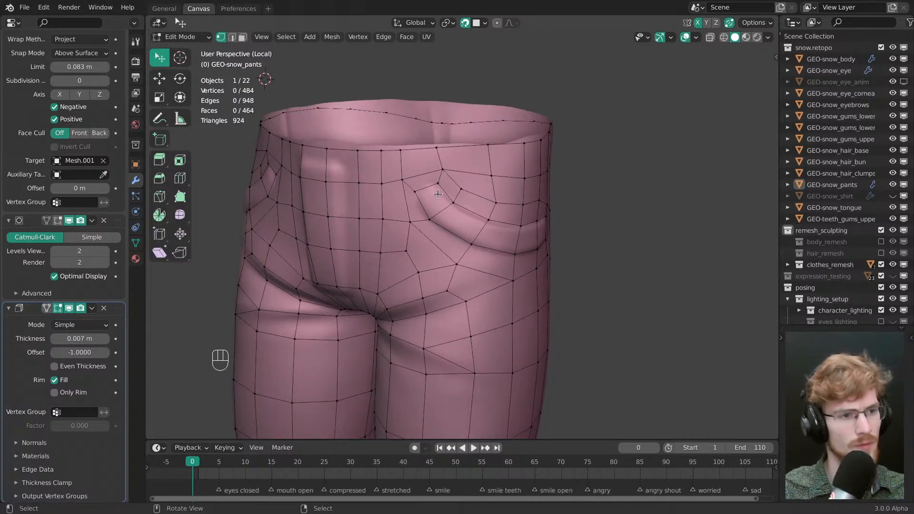
drag(436, 189, 418, 191)
middle_drag(418, 191, 430, 196)
drag(419, 183, 417, 183)
drag(393, 182, 413, 176)
drag(451, 148, 451, 148)
middle_drag(452, 147, 416, 137)
key(alt+a)
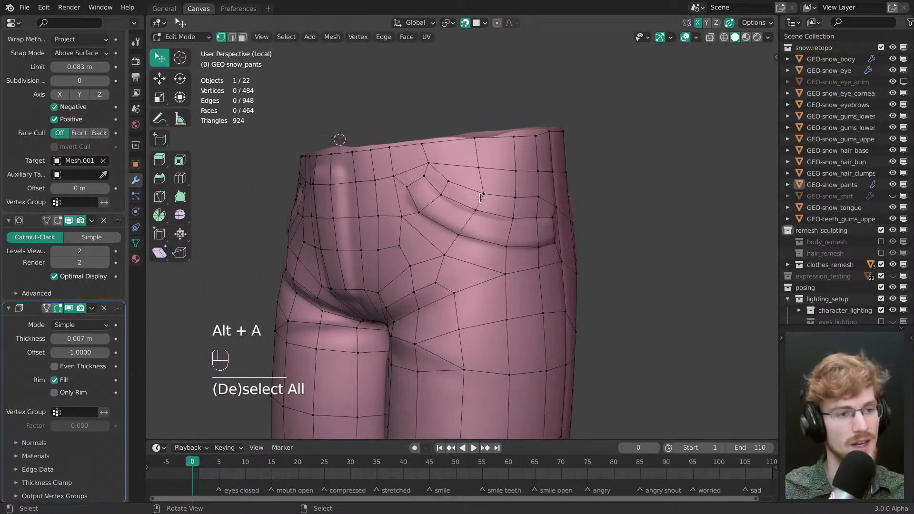
- Adjust the vertices along the pocket's upper edge and in the row above it to space the faces evenly
middle_drag(477, 193, 458, 201)
shift+middle_drag(459, 200, 431, 207)
drag(443, 205, 442, 204)
drag(434, 152, 435, 154)
drag(440, 204, 438, 203)
drag(441, 176, 439, 175)
key(g)
drag(493, 213, 491, 215)
key(alt+a)
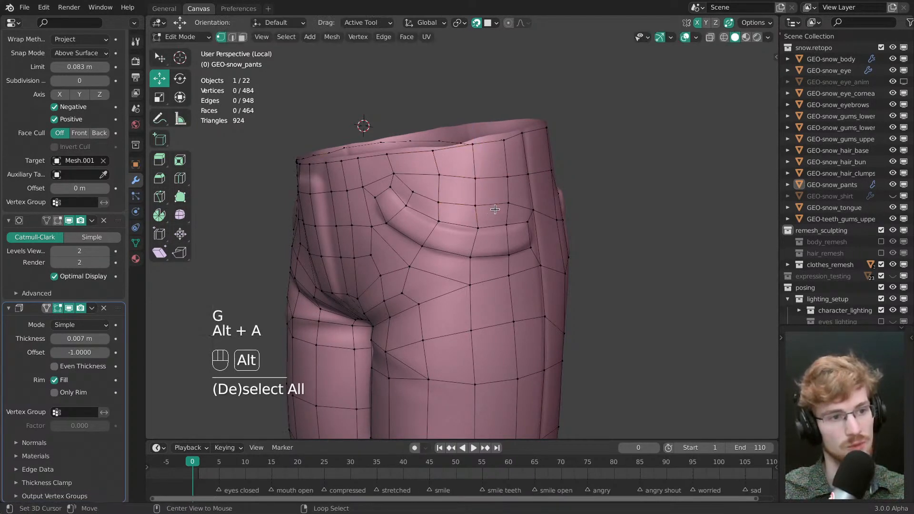
- Reposition the waistband vertex and the vertices above the outer half of the pocket to straighten the vertical edges
key(w)
drag(479, 144, 476, 145)
middle_drag(478, 184, 442, 191)
drag(490, 175, 489, 172)
click(493, 201)
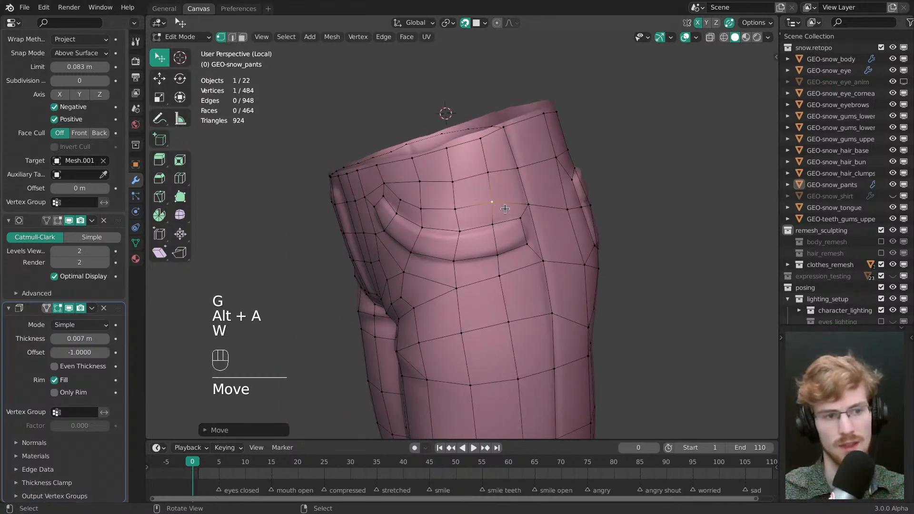
middle_drag(551, 198, 511, 189)
key(alt+a)
- Fine-tune two vertices in the edge row between the waistband and the pocket as seen from the side
middle_drag(510, 188, 485, 181)
drag(434, 155, 431, 156)
drag(490, 175, 488, 173)
middle_drag(488, 174, 500, 241)
key(alt+a)
mouse_move(500, 241)
ctrl+middle_down()
mouse_move(467, 235)
mouse_move(485, 234)
ctrl+middle_up()
shift+middle_drag(485, 234, 473, 258)
- Select the front pocket's strip of faces and examine the pocket and the trousers in and out of Edit Mode
key(Tab)
key(Tab)
key(w)
key(alt+a)
key(alt+a)
middle_drag(562, 259, 378, 286)
ctrl+middle_drag(379, 286, 426, 273)
ctrl+right_click(511, 253)
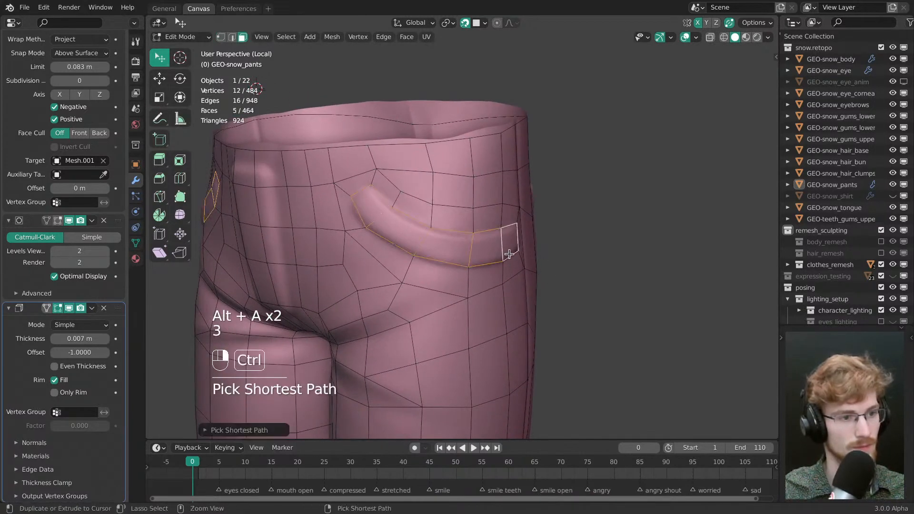
shift+middle_drag(523, 237, 553, 233)
key(Tab)
click(453, 239)
ctrl+middle_drag(501, 152, 515, 176)
middle_drag(514, 177, 329, 276)
key(Tab)
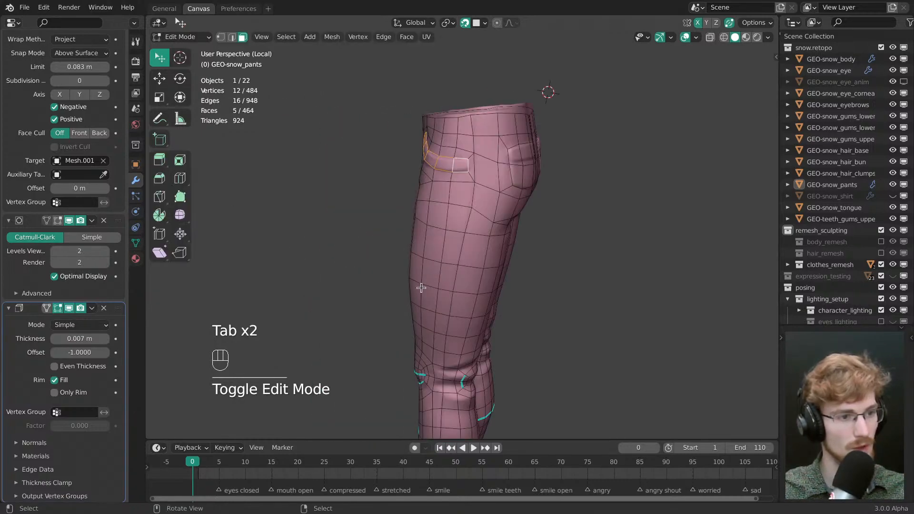
middle_drag(421, 290, 486, 212)
middle_drag(485, 212, 504, 205)
ctrl+middle_drag(505, 281, 357, 228)
key(alt+a)
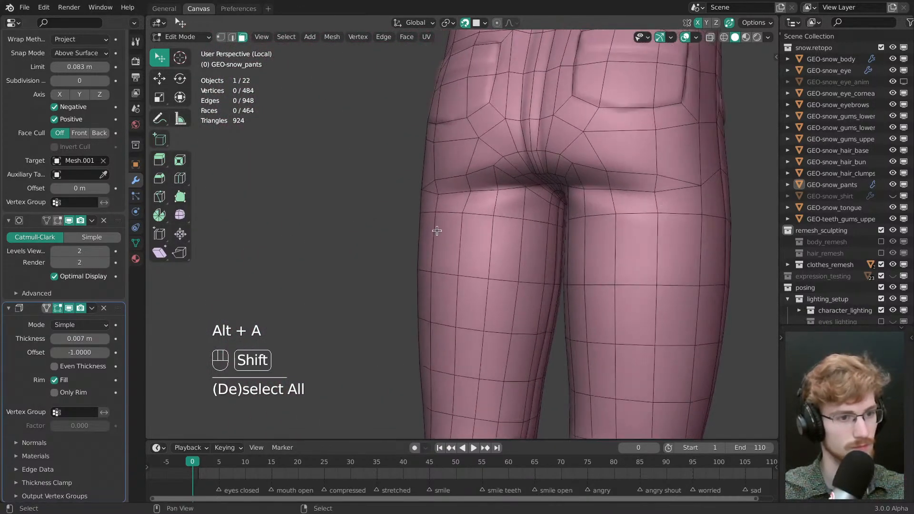
- Move the vertices at the top of the inner thigh below the seat crease upward at the back
shift+middle_drag(435, 230, 384, 238)
ctrl+middle_drag(383, 238, 386, 205)
key(1)
middle_drag(441, 233, 459, 233)
key(w)
drag(460, 233, 463, 219)
drag(498, 237, 499, 221)
shift+middle_drag(499, 221, 482, 242)
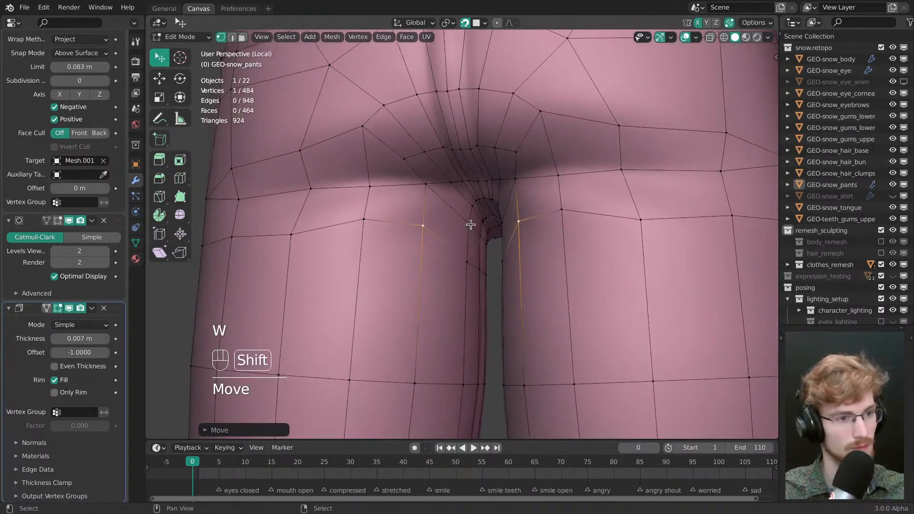
- Adjust the inner thigh vertex beside the crotch and connect it to its neighbour with a new edge
drag(473, 223, 427, 217)
shift+click(433, 230)
key(j)
key(alt+a)
middle_drag(461, 217, 487, 204)
drag(480, 201, 475, 204)
middle_drag(476, 203, 471, 217)
key(ctrl+z)
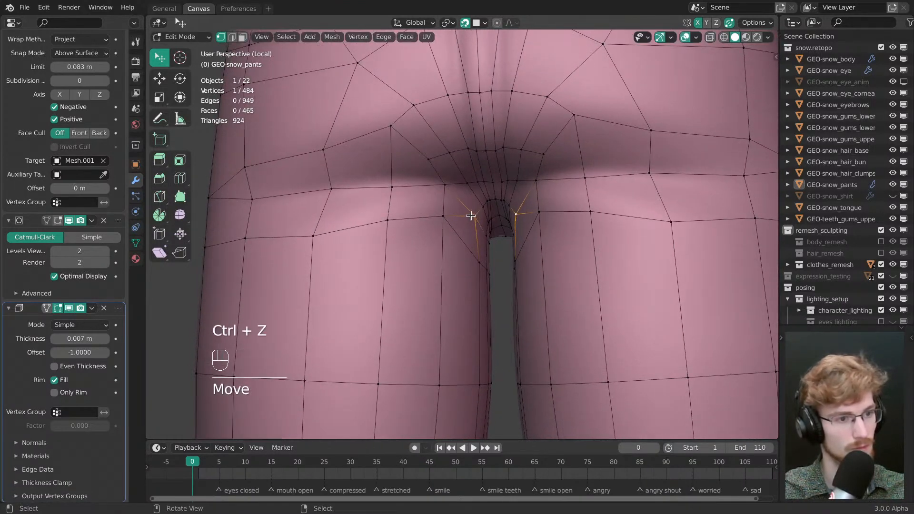
- Knife a new row of edges through the edge midpoints across the underside of the crotch between the legs
key(k)
ctrl+click(462, 203)
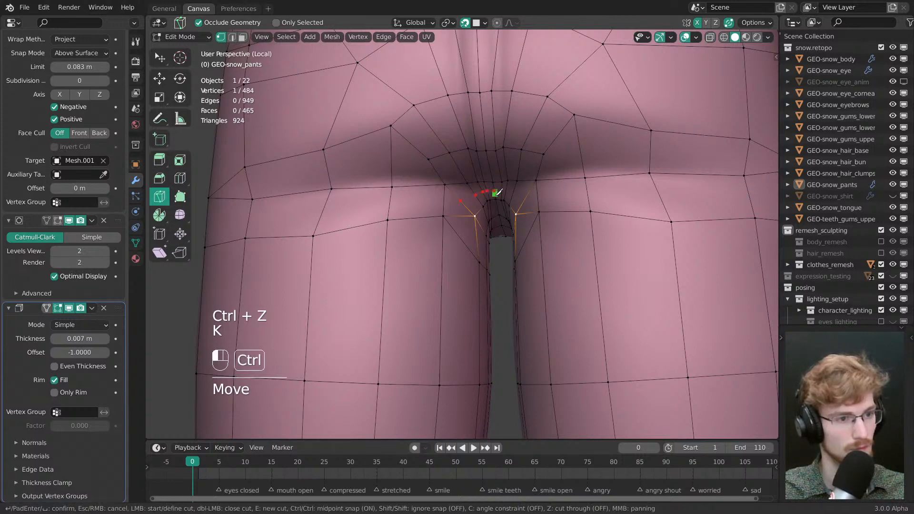
key(Return)
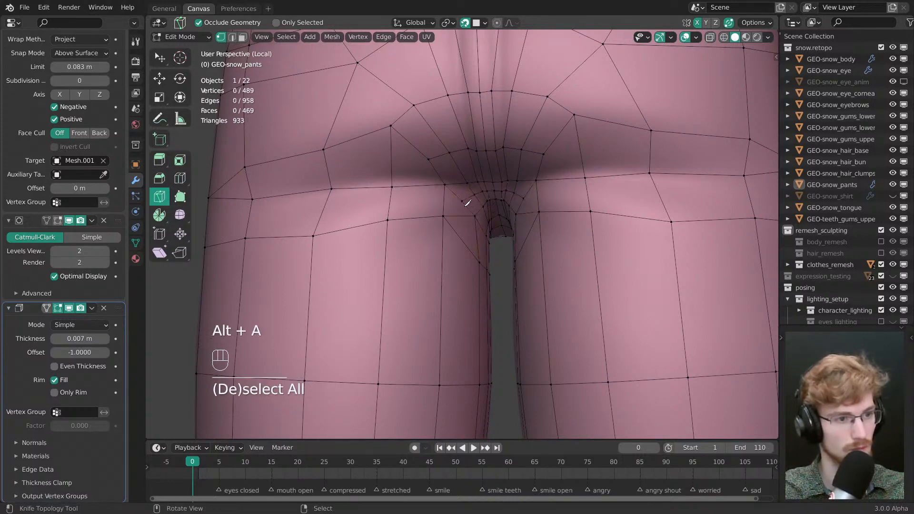
- Reposition the vertices of the new crotch cut and the rows around it to even the faces, and save the file
key(w)
drag(462, 201, 466, 196)
drag(474, 215, 469, 213)
middle_drag(469, 214, 470, 190)
drag(469, 190, 473, 188)
middle_drag(474, 187, 481, 139)
drag(481, 139, 480, 142)
middle_drag(479, 143, 504, 237)
key(ctrl+s)
- Nudge the remaining vertices under the crotch to tidy the transition into the inner thigh
drag(497, 217, 481, 193)
drag(487, 192, 487, 194)
scroll(505, 252, down, 5)
key(alt+a)
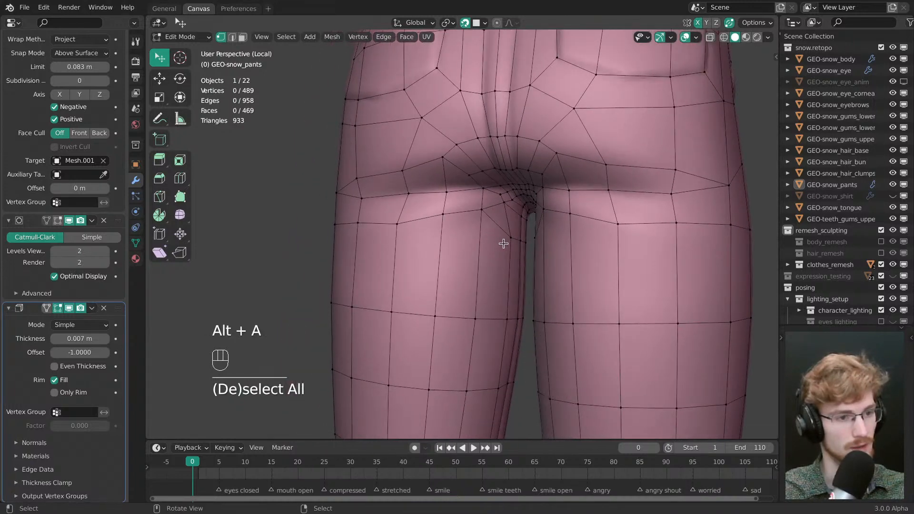
- Knife a new edge row through the edge midpoints around the upper thigh, starting from the inner thigh vertex
middle_drag(504, 244, 515, 241)
key(k)
click(515, 236)
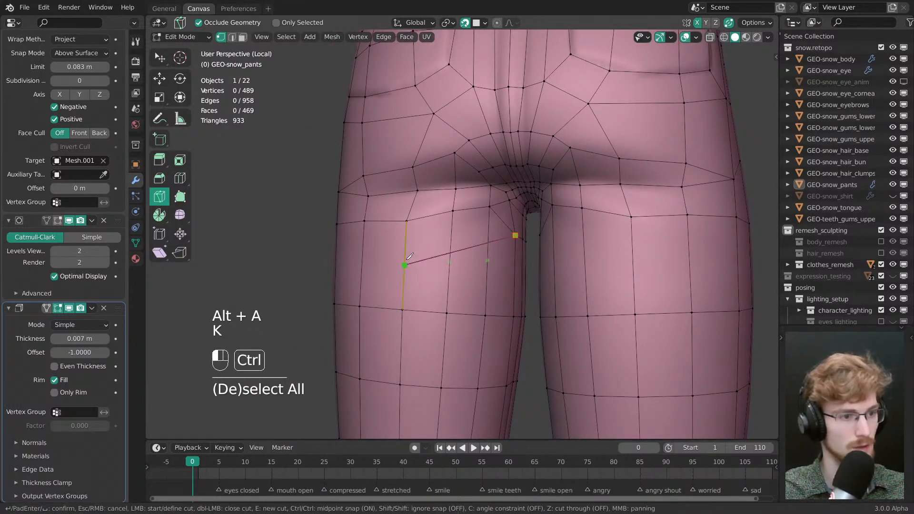
middle_drag(412, 265, 457, 257)
key(Return)
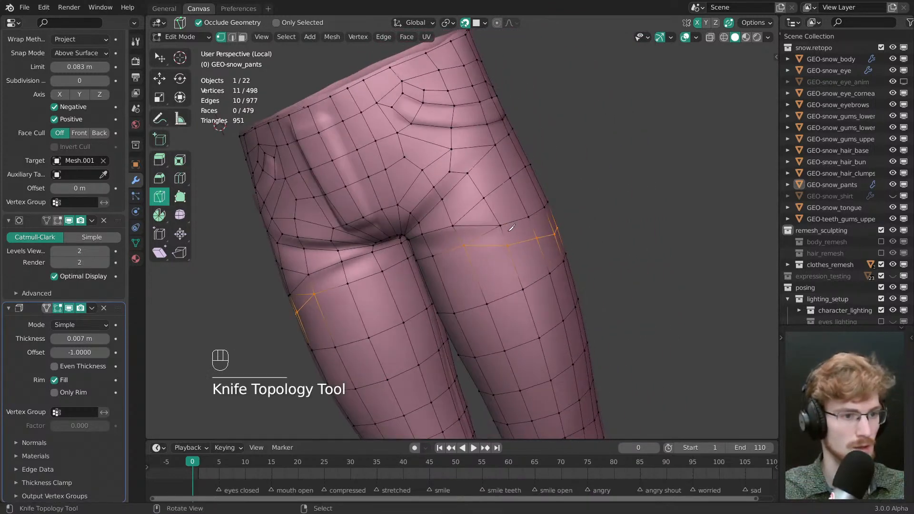
- Move the vertices of the new thigh row near the crotch on the front of the inner thigh
key(alt+a)
key(w)
drag(365, 281, 367, 282)
middle_drag(472, 241, 487, 238)
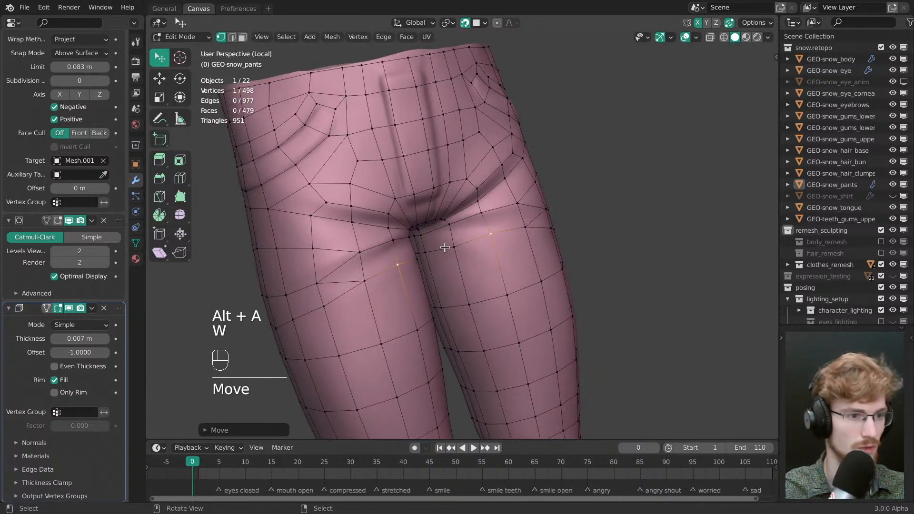
drag(454, 247, 451, 234)
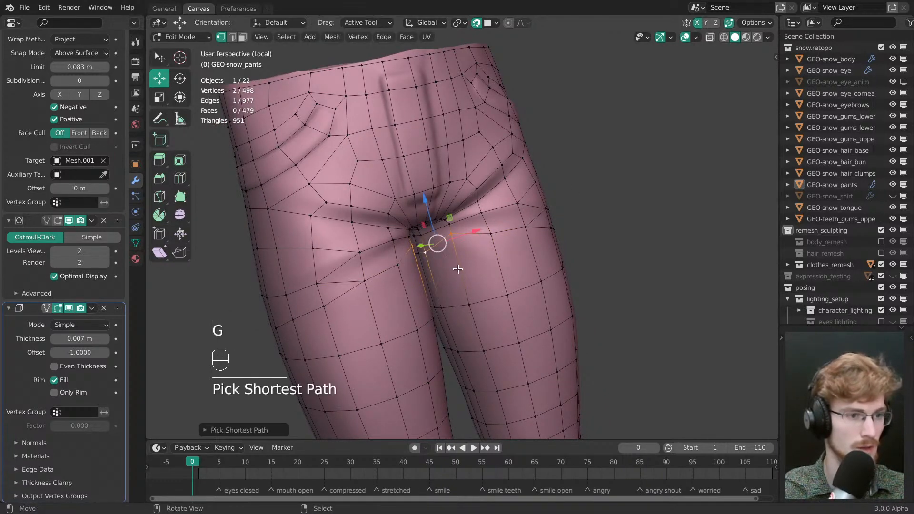
key(g)
click(458, 238)
key(alt+a)
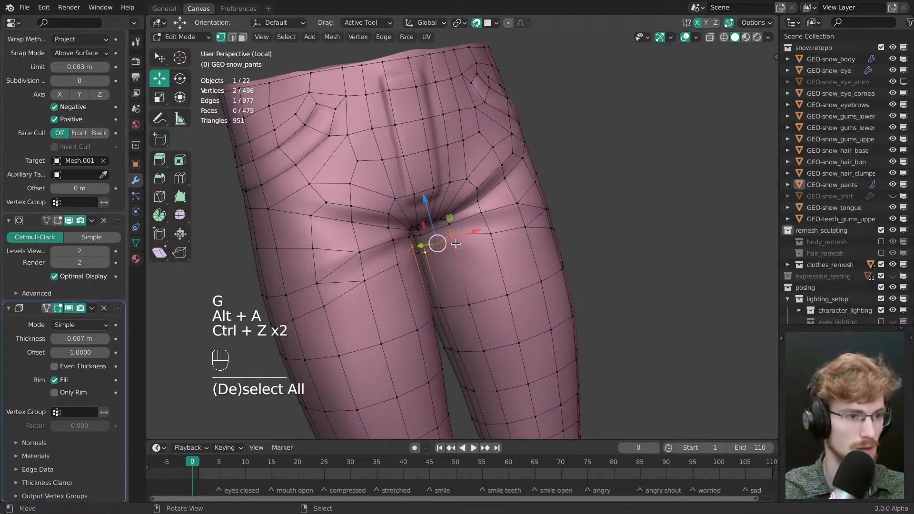
- Slide the surplus inner thigh vertices of the new row onto the vertices above so they merge
key(w)
mouse_move(437, 244)
mouse_down()
mouse_move(427, 256)
mouse_move(431, 231)
mouse_up()
key(g)
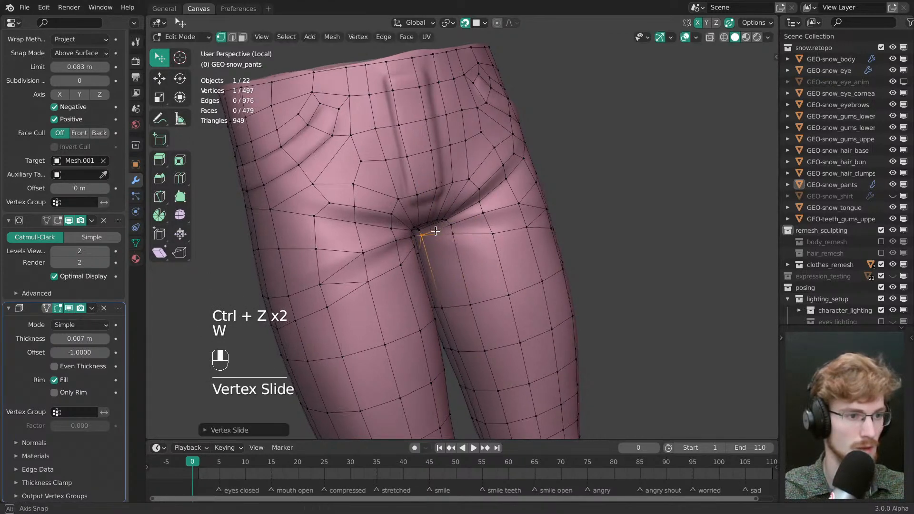
middle_drag(431, 232, 516, 264)
key(g)
drag(515, 254, 509, 233)
click(509, 236)
key(alt+a)
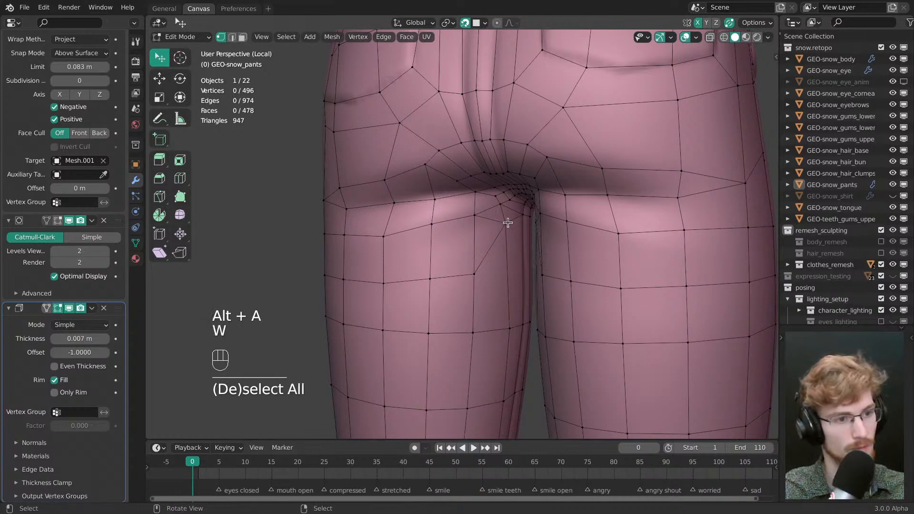
- Dissolve the leftover edges at the top of the inner thigh below the crotch
key(ctrl+x)
middle_drag(482, 229, 459, 243)
right_click(542, 214)
key(ctrl+x)
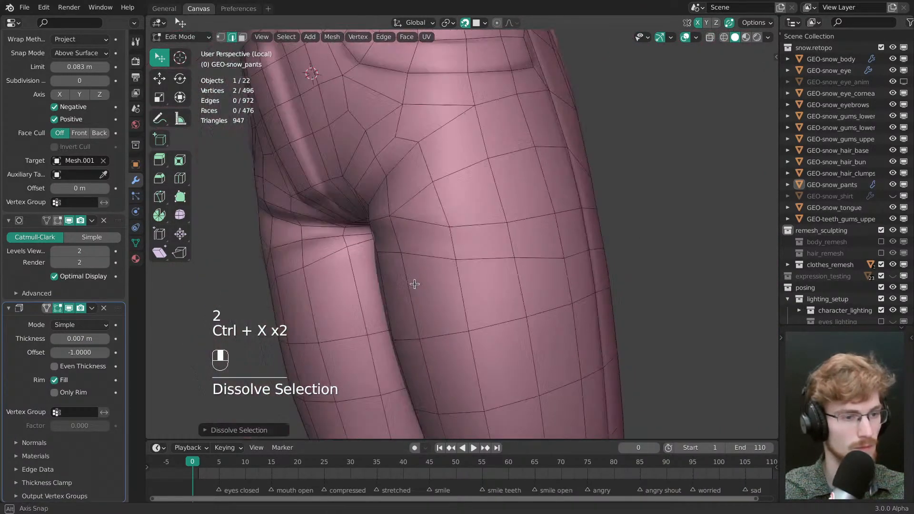
- Even out the upper thigh rows by moving individual vertices on the inner thigh and across the back of the leg
key(1)
key(w)
drag(415, 249, 416, 238)
middle_drag(469, 253, 435, 243)
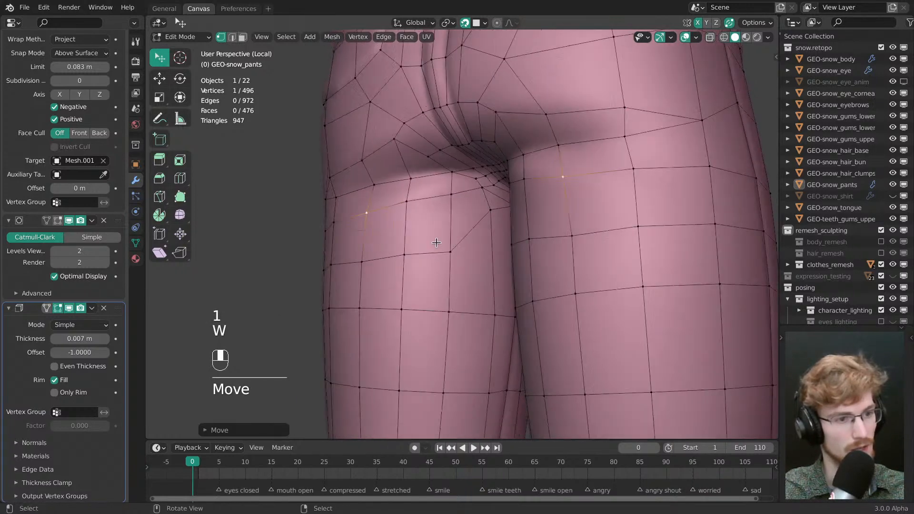
drag(446, 242, 456, 229)
drag(409, 255, 410, 246)
middle_drag(414, 248, 460, 250)
ctrl+middle_drag(460, 250, 462, 258)
drag(491, 247, 490, 243)
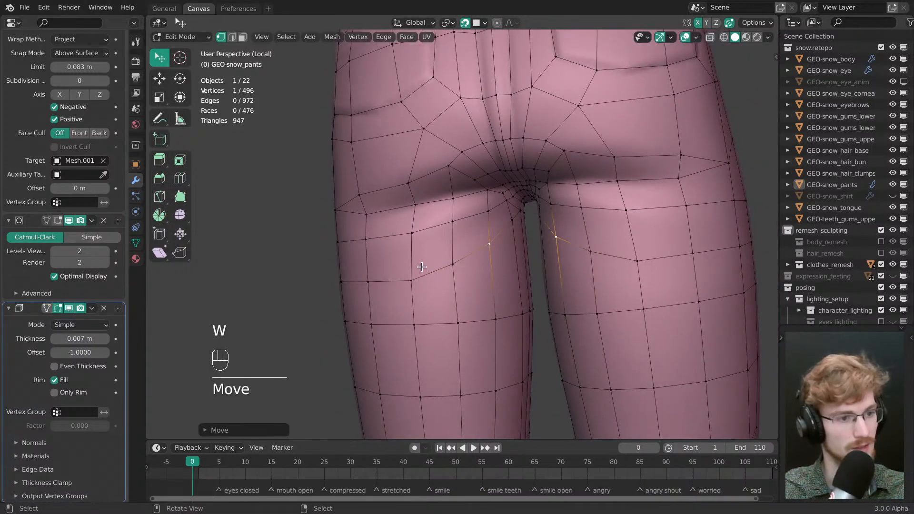
middle_drag(476, 247, 517, 262)
drag(447, 280, 445, 286)
- Adjust the vertices on the lower buttock and underside next to the crotch
ctrl+middle_drag(418, 289, 432, 142)
key(alt+a)
drag(432, 143, 430, 141)
click(368, 164)
click(469, 159)
middle_drag(469, 157, 499, 239)
click(488, 217)
key(alt+a)
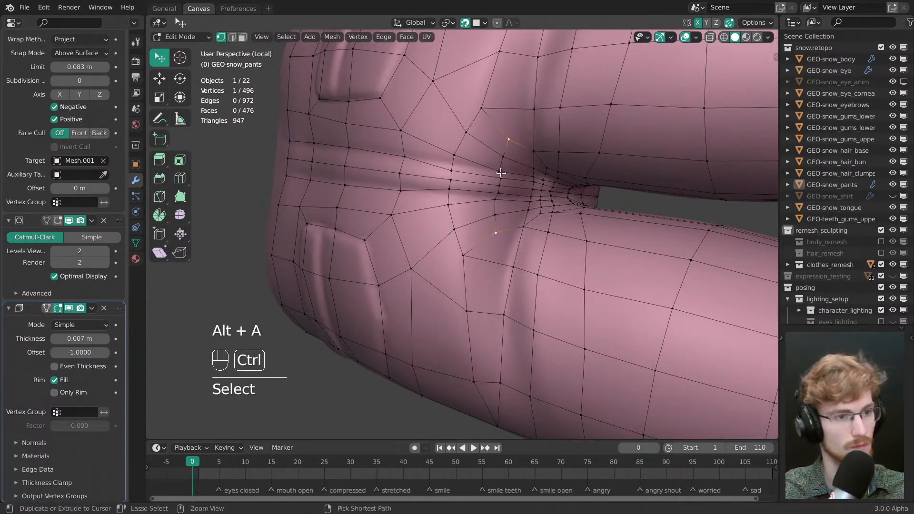
drag(450, 209, 480, 207)
key(g)
key(alt+a)
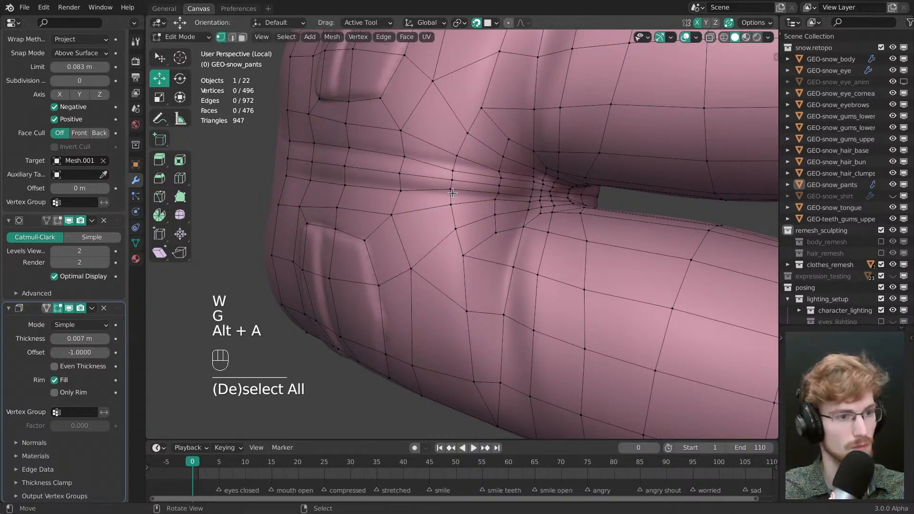
- Space out the vertices beside the back centre seam and in the buttock crease near the crotch
key(w)
drag(452, 171, 454, 166)
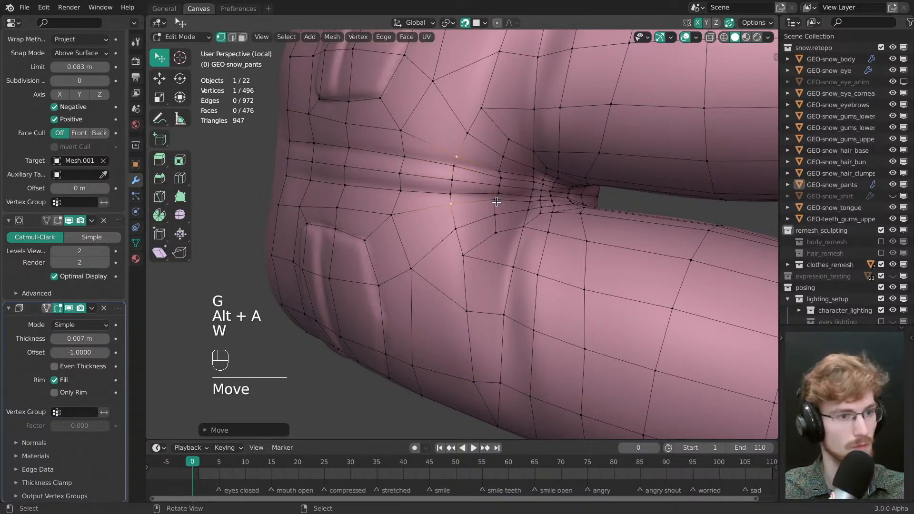
mouse_move(499, 185)
mouse_down()
mouse_move(498, 178)
mouse_move(503, 196)
mouse_up()
middle_drag(503, 195, 509, 247)
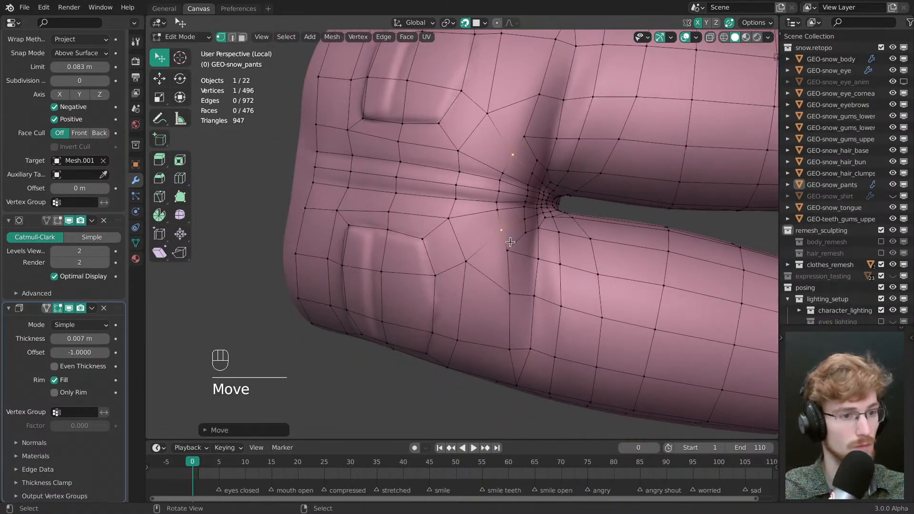
drag(509, 247, 512, 250)
middle_drag(512, 250, 498, 307)
key(alt+a)
scroll(498, 262, down, 2)
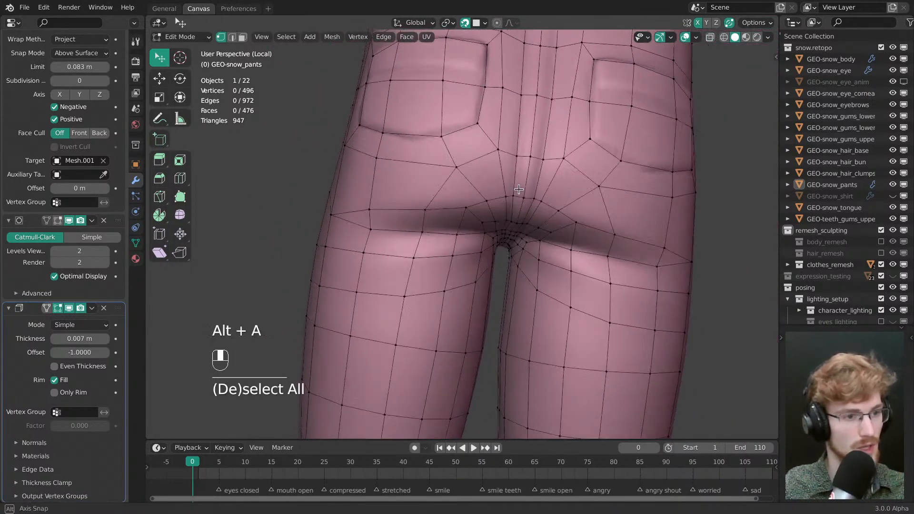
- Try to reposition the buttock vertex above the crease beside the crotch
shift+middle_drag(499, 220, 500, 259)
scroll(519, 204, down, 3)
middle_drag(520, 204, 491, 114)
drag(441, 184, 442, 177)
middle_drag(442, 177, 482, 230)
key(g)
key(alt+a)
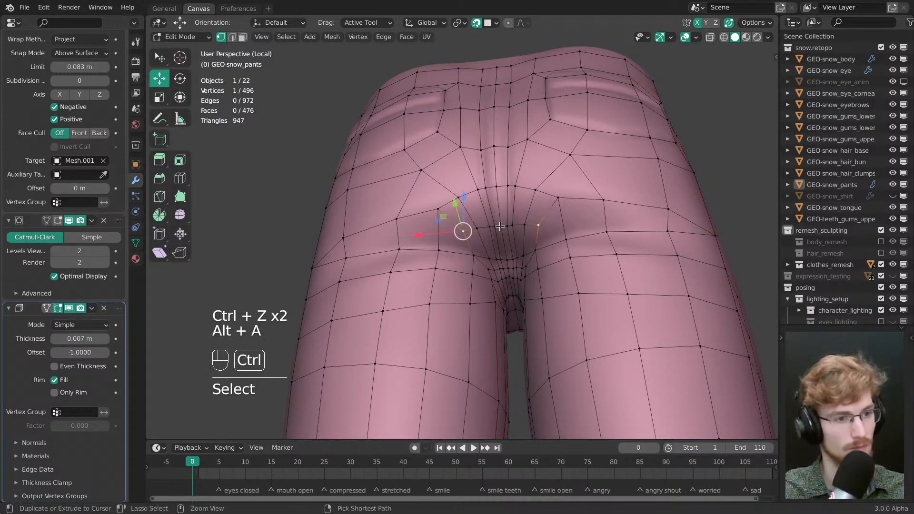
- Remove the surplus buttock row beside the crotch and join the leftover triangle with its neighbouring face
key(g)
click(499, 184)
key(alt+a)
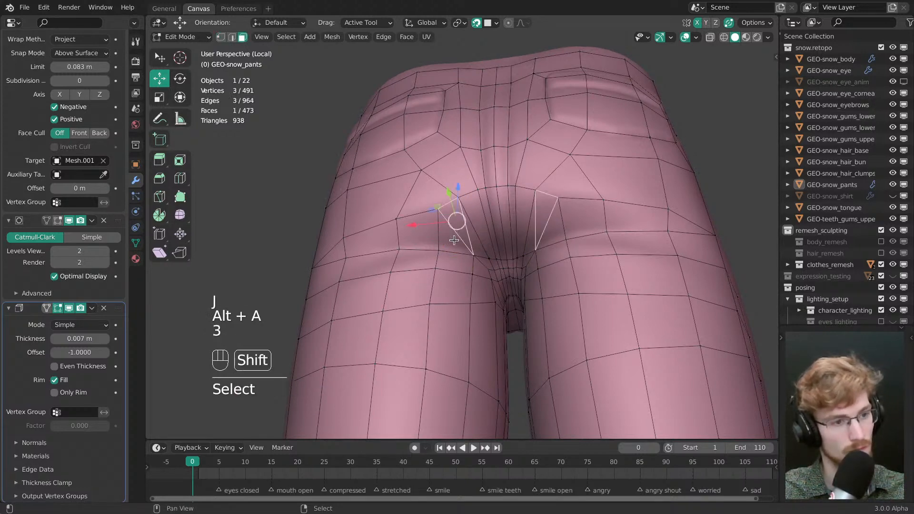
mouse_move(491, 258)
middle_down()
mouse_move(512, 244)
mouse_move(500, 231)
mouse_move(480, 271)
middle_up()
right_click(490, 232)
key(alt+a)
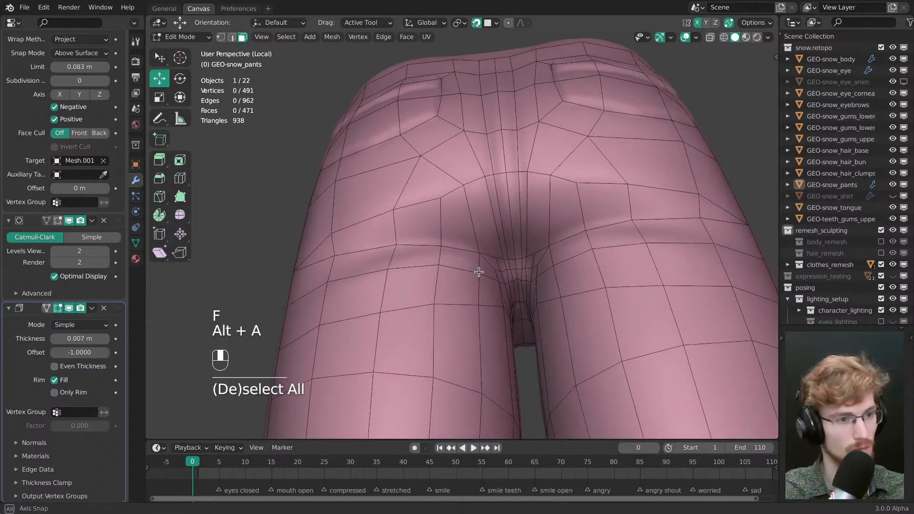
- Slide the lower buttock vertex beside the back seam along its edge towards the crotch
scroll(479, 272, down, 4)
scroll(493, 263, up, 4)
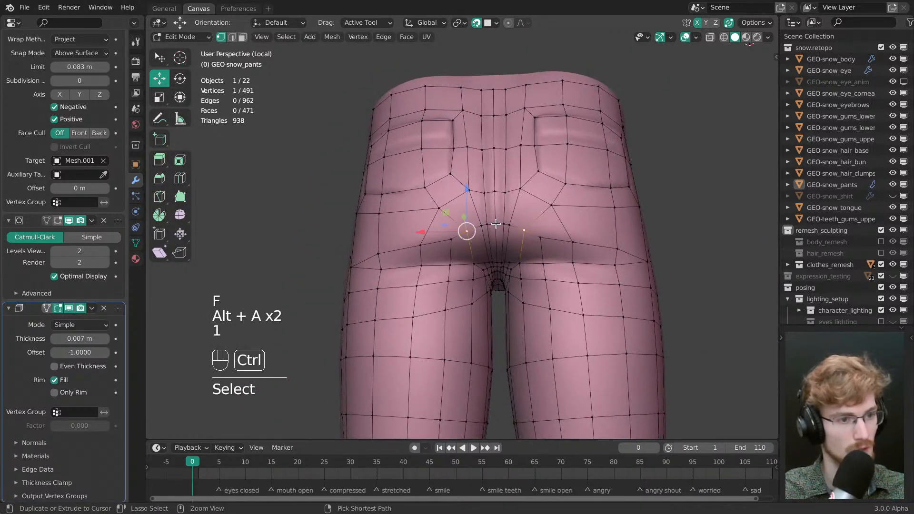
ctrl+right_click(497, 223)
key(g)
key(g)
click(486, 237)
key(alt+a)
scroll(477, 237, up, 1)
key(w)
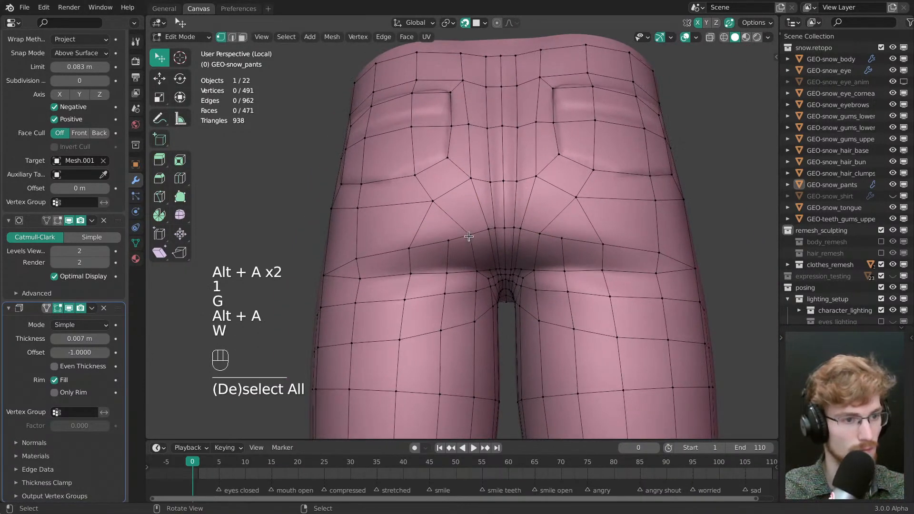
- Move the vertices on the lower buttock, along the crease and at the outer hip to smooth the row
key(alt+a)
scroll(455, 247, down, 5)
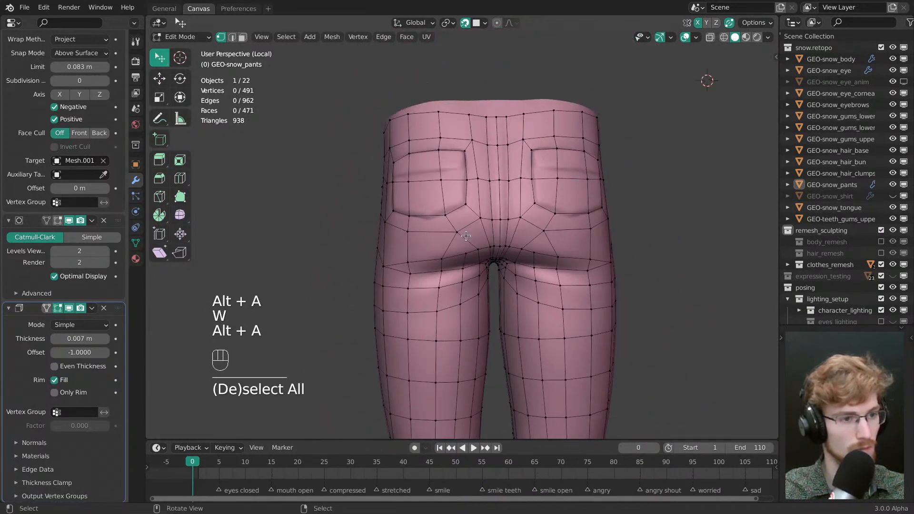
drag(459, 232, 461, 230)
drag(442, 258, 466, 253)
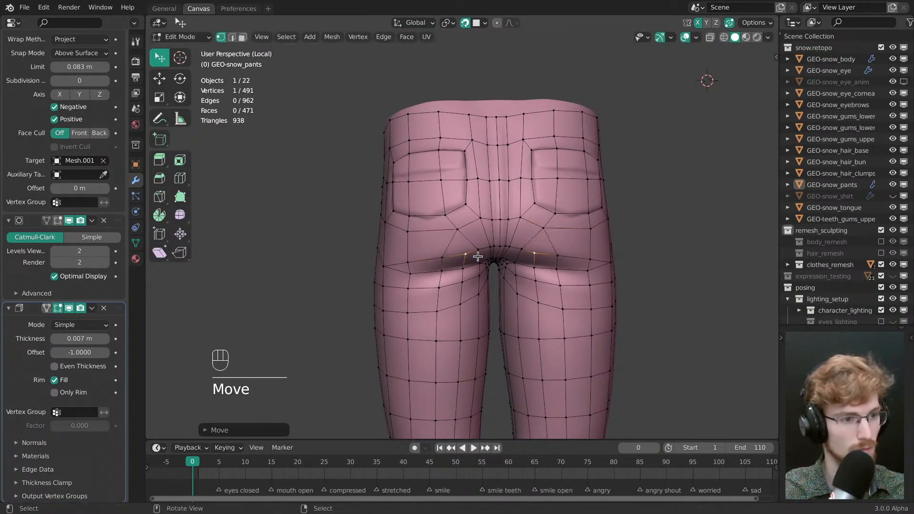
ctrl+middle_drag(478, 258, 569, 233)
key(alt+a)
drag(480, 248, 482, 249)
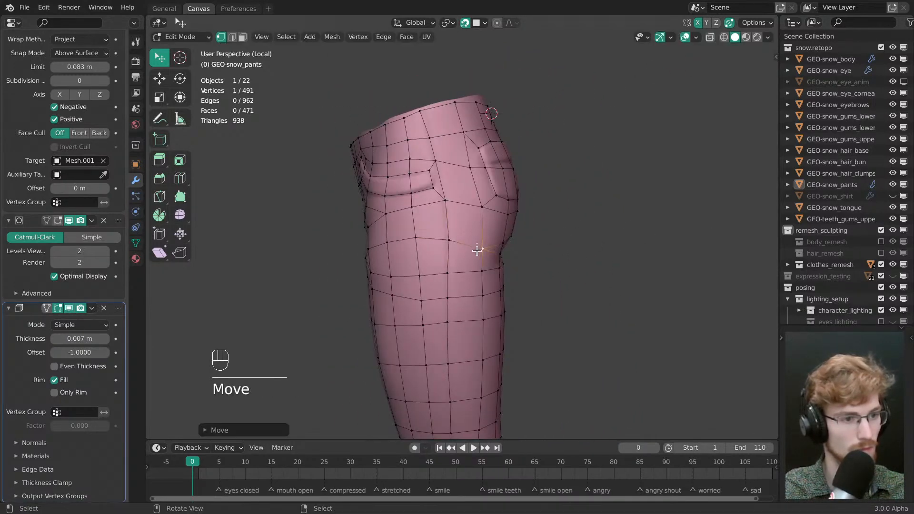
- Slide the edge on the outer hip below the front pocket along the leg
middle_drag(431, 244, 483, 241)
key(g)
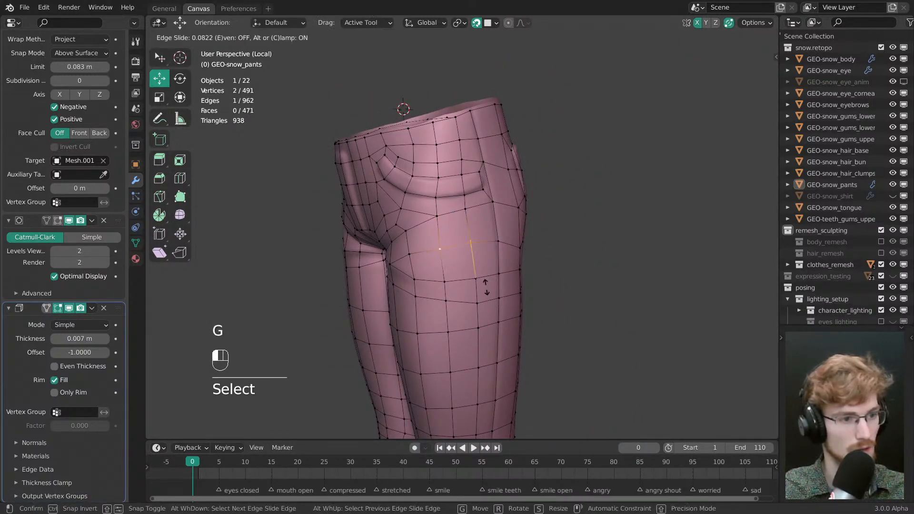
key(alt+a)
- Move the surrounding vertices on the front and side of the upper thigh to even out the hip rows
middle_drag(482, 275, 475, 266)
key(w)
drag(464, 263, 427, 277)
middle_drag(431, 275, 569, 244)
drag(507, 277, 510, 277)
drag(470, 283, 469, 279)
shift+middle_drag(466, 267, 469, 238)
drag(465, 237, 462, 240)
middle_drag(462, 239, 508, 241)
- Save the file
key(alt+a)
shift+middle_drag(508, 233, 536, 248)
key(ctrl+s)
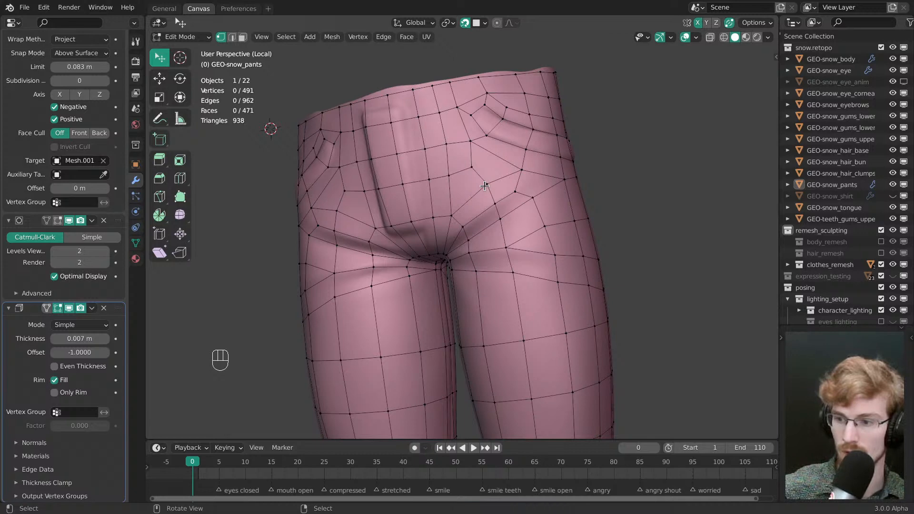
middle_drag(424, 231, 479, 172)
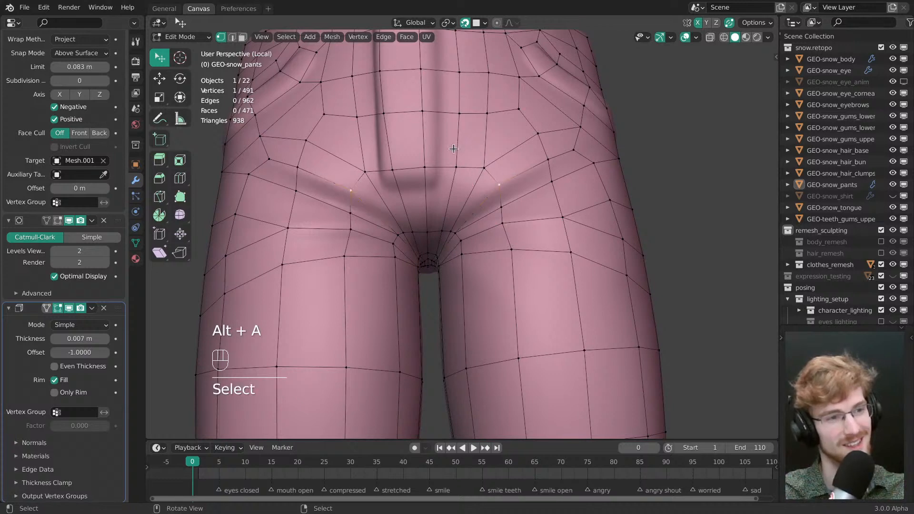
- Reposition the vertices on the groin creases beside the lower end of the fly to even out the edge flow
ctrl+click(500, 185)
key(g)
key(alt+a)
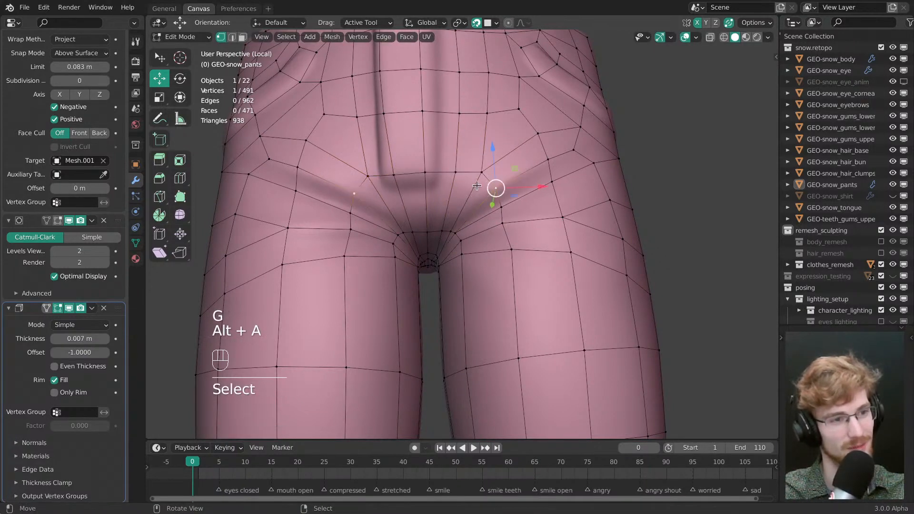
ctrl+click(477, 187)
key(alt+a)
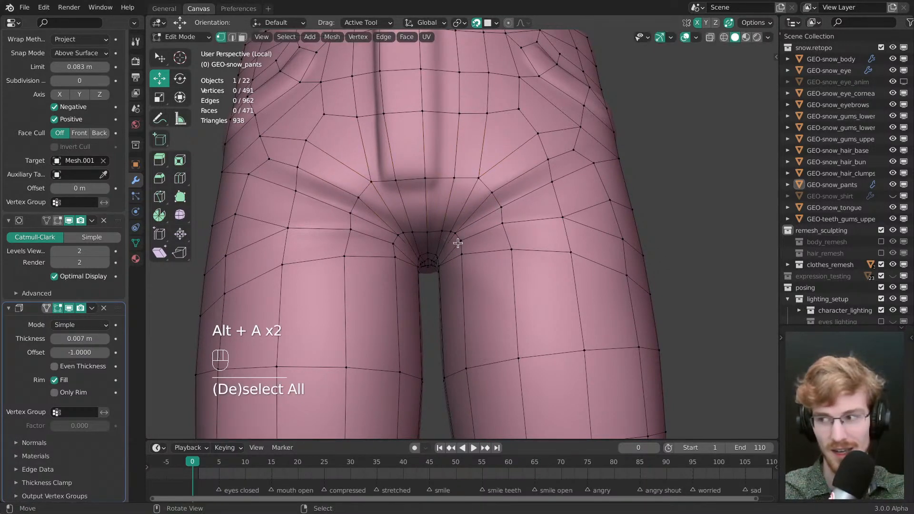
- Try to nudge the hip vertex above the groin crease beside the fly, and undo it
middle_drag(476, 207, 466, 229)
shift+middle_drag(450, 189, 516, 238)
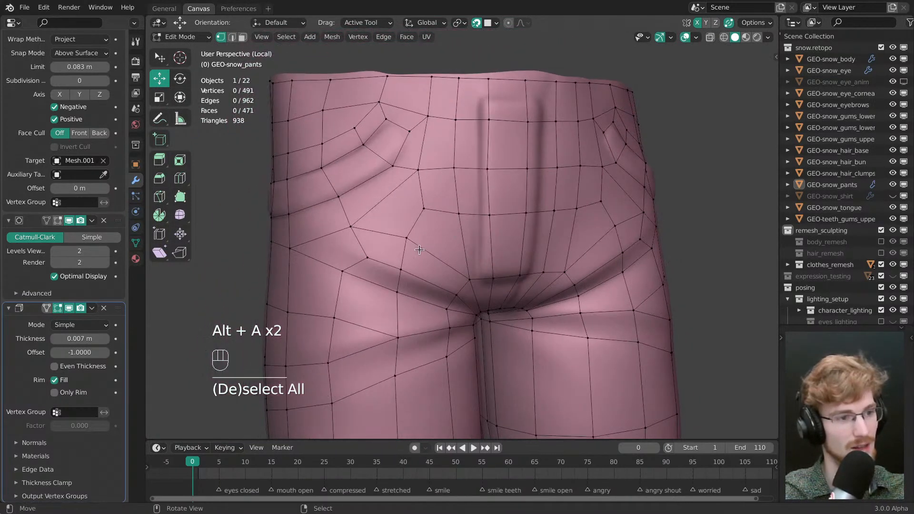
key(w)
drag(410, 245, 415, 250)
key(ctrl+z)
- Nudge the vertices between the fly and the hip, along the groin crease and on the upper thigh into evenly spaced rows
middle_drag(511, 260, 473, 256)
drag(540, 226, 536, 237)
drag(527, 207, 524, 213)
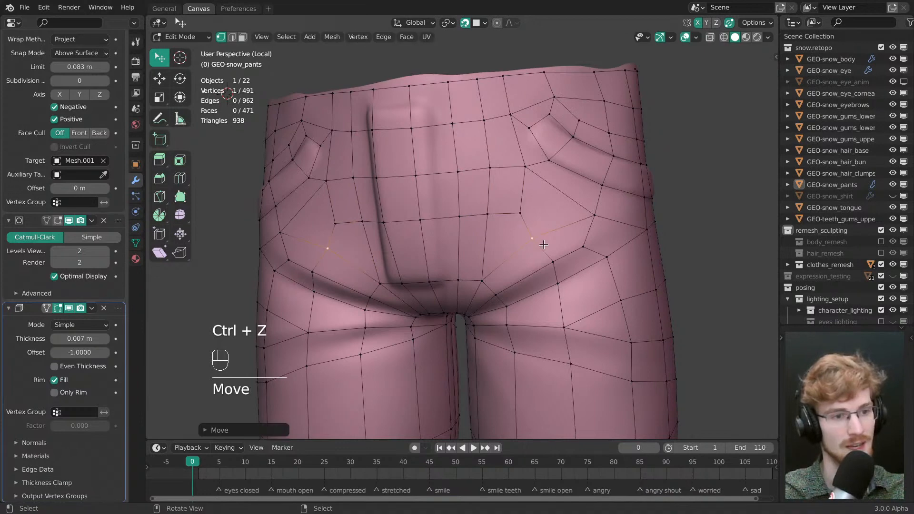
drag(557, 268, 546, 271)
drag(560, 289, 558, 292)
shift+middle_drag(559, 298, 522, 231)
drag(522, 230, 525, 257)
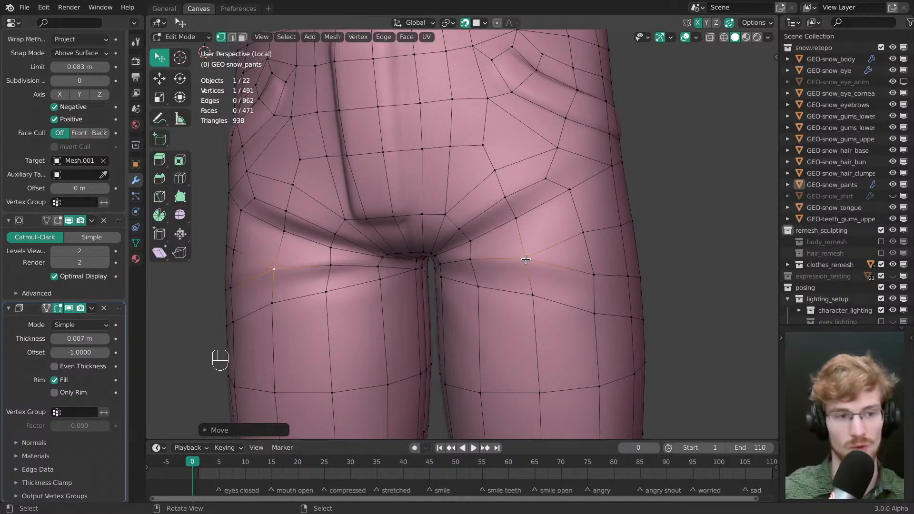
- Reposition the vertices flanking the lower end of the fly so their edges run smoothly toward the crotch
middle_drag(504, 285, 513, 256)
scroll(506, 281, down, 1)
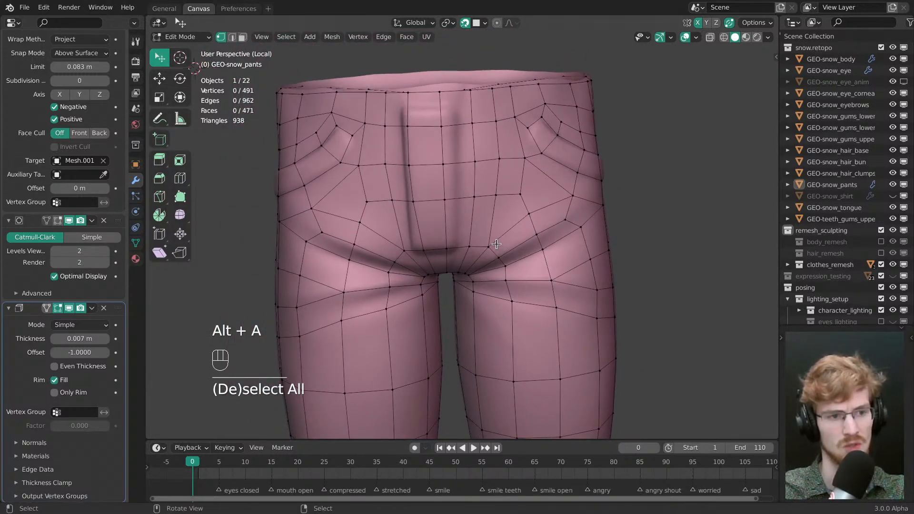
drag(496, 244, 469, 244)
drag(491, 241, 491, 238)
middle_drag(507, 203, 505, 199)
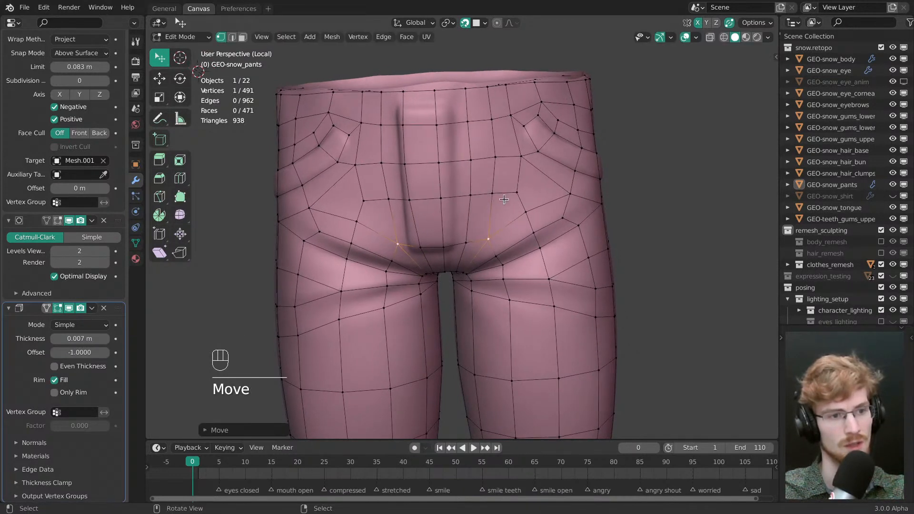
shift+click(441, 203)
key(g)
drag(482, 239, 483, 248)
key(alt+a)
- Even out the vertices on the front of the hip between the fly and the front pocket
key(w)
drag(518, 196, 517, 194)
middle_drag(517, 193, 479, 215)
drag(467, 173, 445, 176)
drag(464, 174, 466, 176)
key(alt+a)
- Adjust the vertices on the outer hip behind the front pocket and along the outer edge of the back pocket
middle_drag(483, 243, 458, 188)
drag(491, 151, 457, 147)
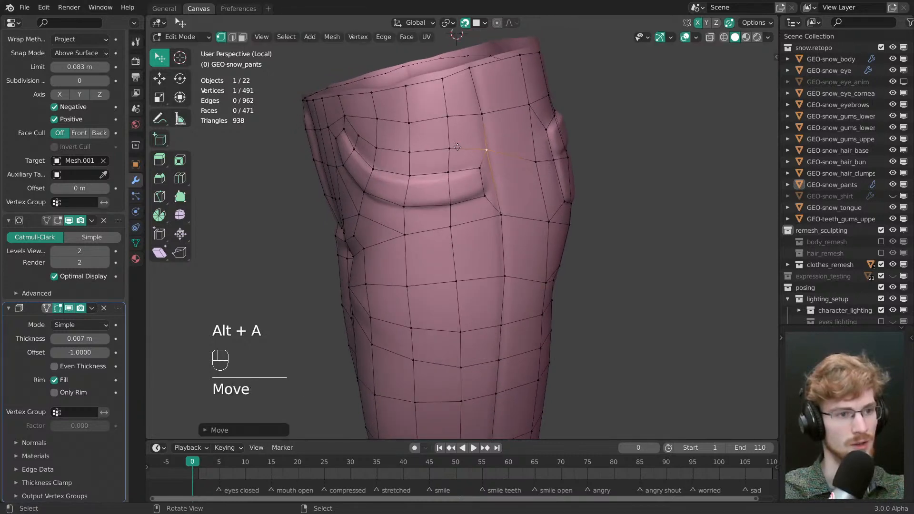
middle_drag(488, 153, 401, 202)
drag(390, 194, 393, 198)
middle_drag(393, 198, 406, 207)
drag(407, 207, 403, 206)
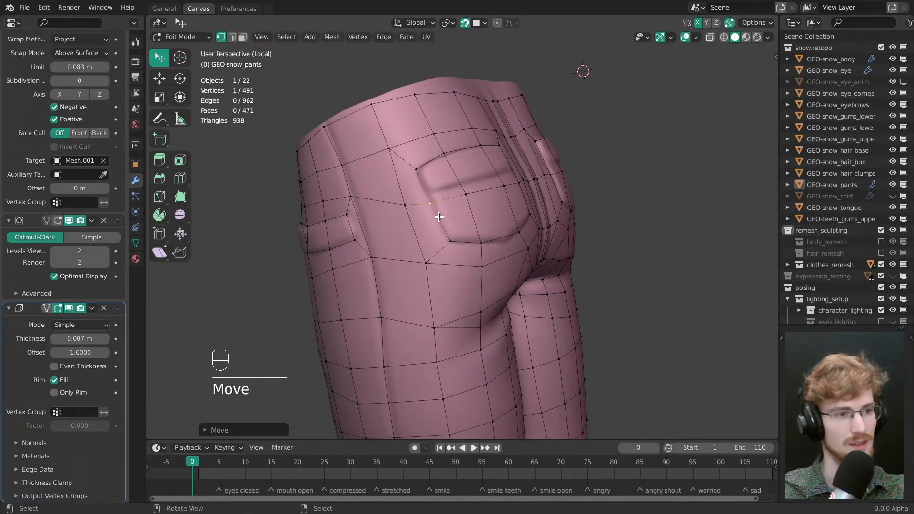
- Reposition the seat vertices near the back pocket to balance the surrounding quads
middle_drag(403, 207, 408, 266)
shift+middle_drag(408, 267, 434, 295)
click(472, 237)
middle_drag(472, 235, 476, 187)
click(524, 202)
key(g)
click(474, 212)
key(alt+a)
- Nudge the vertices below the back pocket and beside the rear centre seam into a smoother flow
key(w)
drag(477, 187, 478, 190)
click(492, 208)
middle_drag(493, 208, 466, 202)
drag(457, 196, 448, 202)
shift+middle_drag(469, 225, 475, 190)
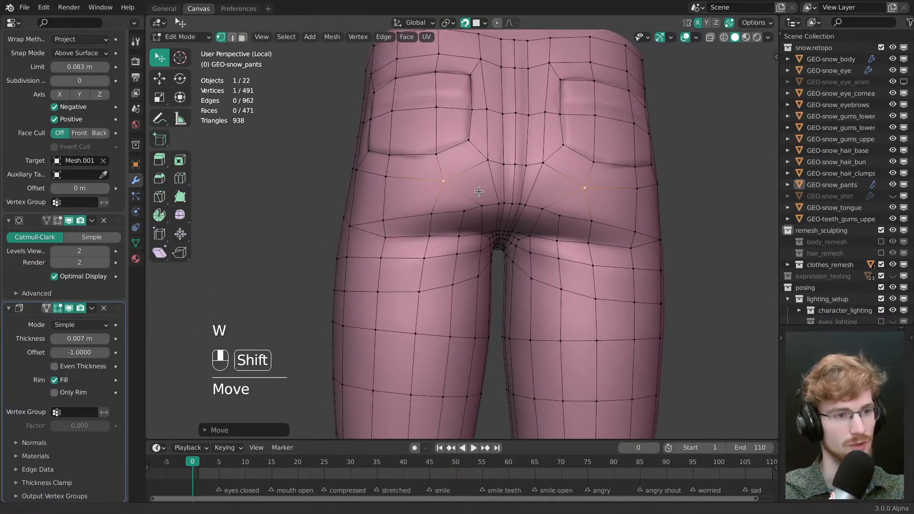
click(480, 186)
key(alt+a)
drag(471, 184, 475, 185)
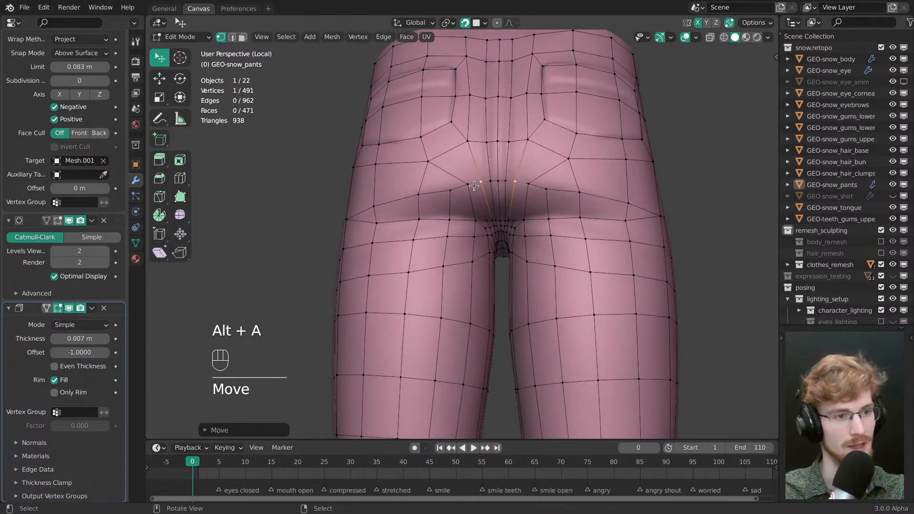
- Add a new row of edges across the seat just above the crotch
mouse_move(475, 185)
middle_down()
mouse_move(464, 185)
mouse_move(469, 195)
mouse_move(472, 164)
mouse_move(473, 194)
mouse_move(483, 191)
middle_up()
scroll(484, 204, up, 3)
key(ctrl+r)
click(486, 188)
click(513, 182)
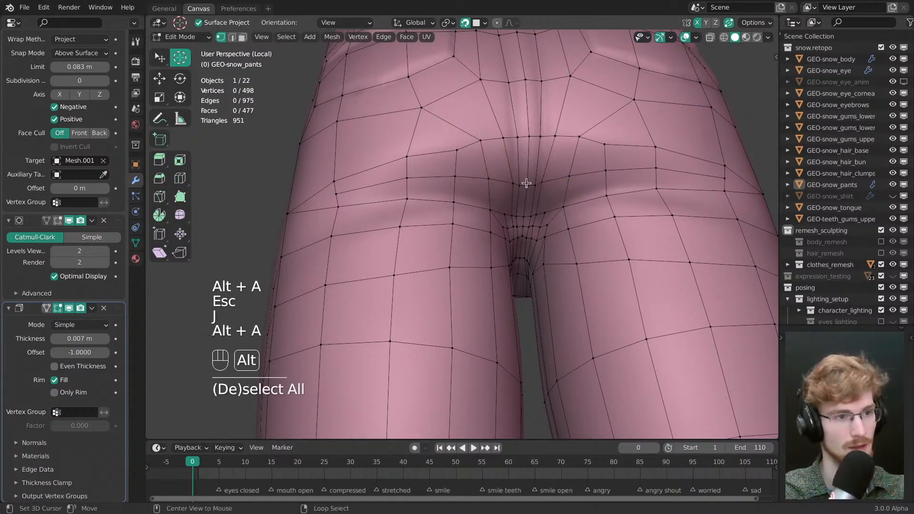
- Edge-slide the central part of the new seat row across the rear centre seam
key(g)
key(g)
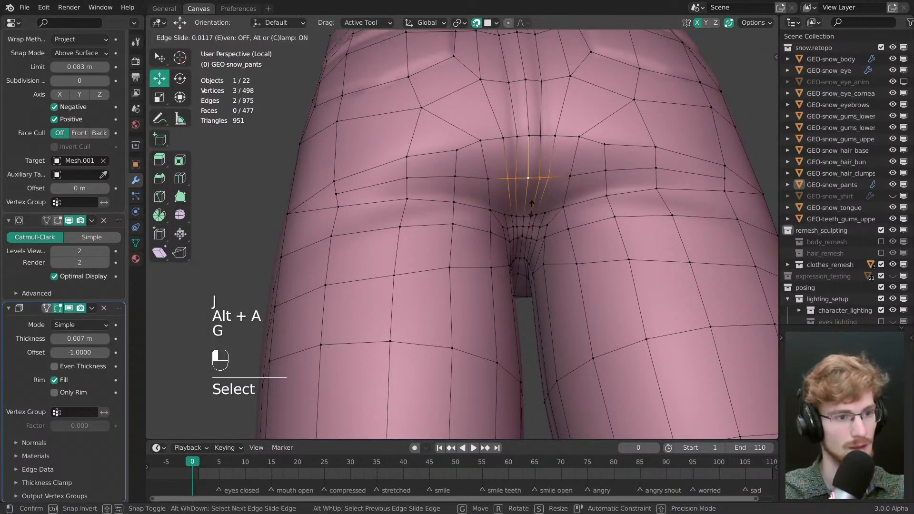
click(492, 184)
key(alt+a)
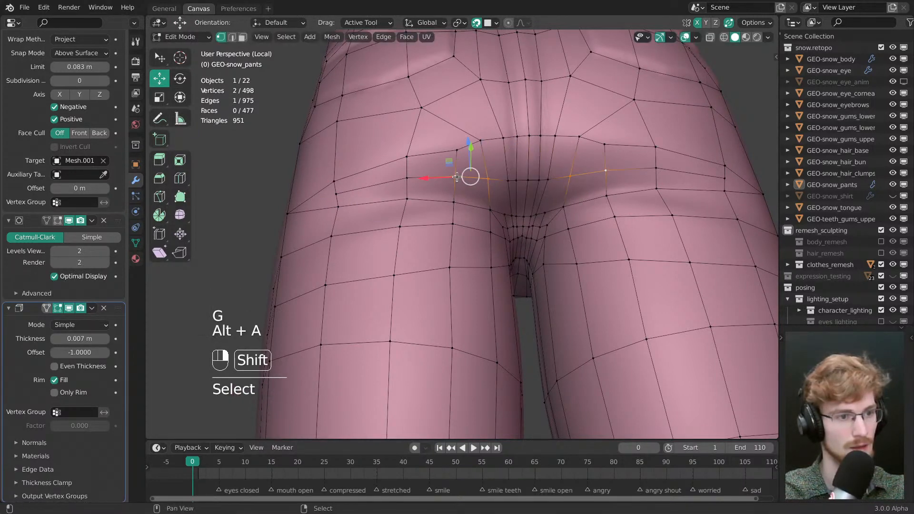
- Even out the vertices along the under-seat fold out to the outer thigh, and save the file
key(g)
click(458, 153)
key(alt+a)
key(w)
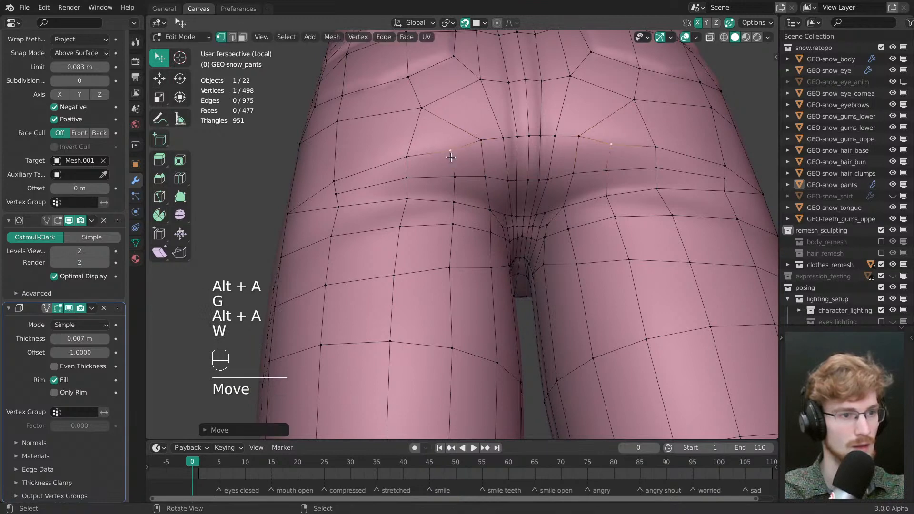
click(439, 180)
drag(324, 192, 332, 194)
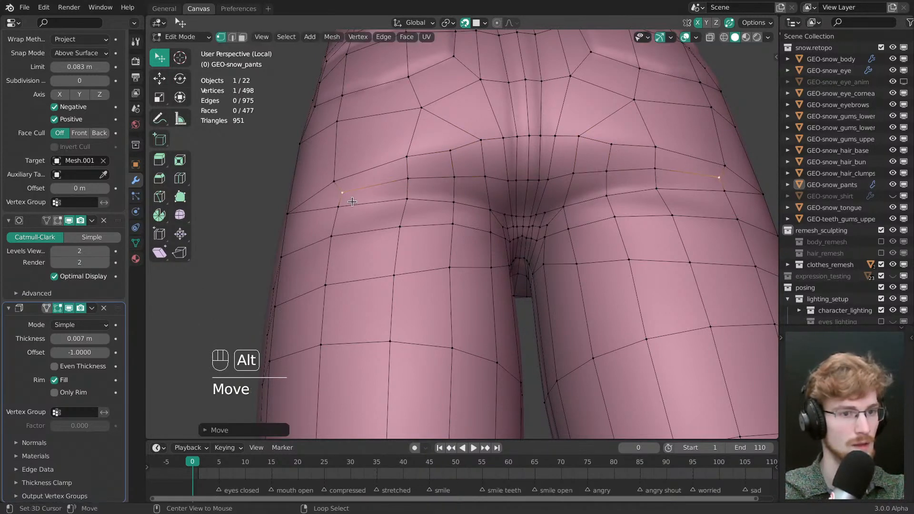
key(alt+a)
middle_drag(367, 193, 436, 175)
key(ctrl+s)
- Move the inner-thigh vertex beside the crotch to even out the tight edge spacing there
scroll(447, 224, up, 8)
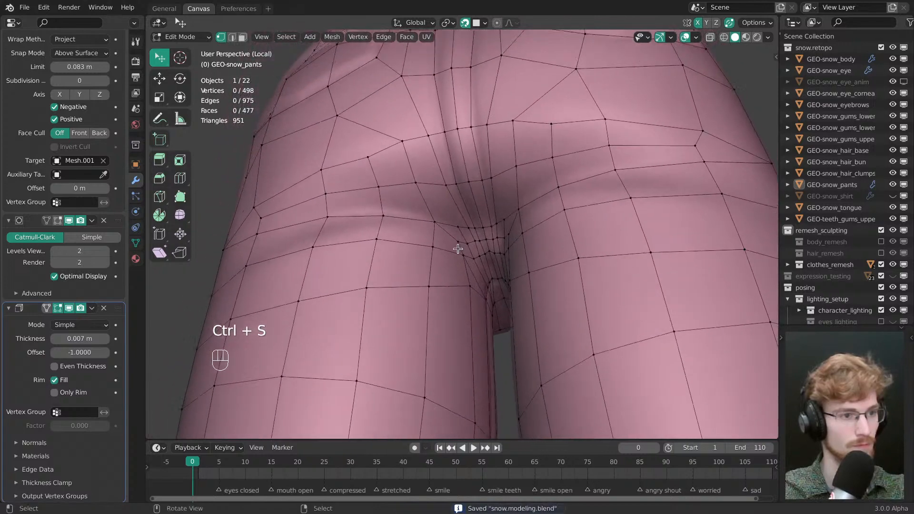
middle_drag(458, 249, 502, 267)
click(497, 265)
key(g)
drag(500, 267, 488, 270)
scroll(491, 282, down, 8)
middle_drag(491, 282, 538, 363)
scroll(453, 234, down, 4)
key(alt+a)
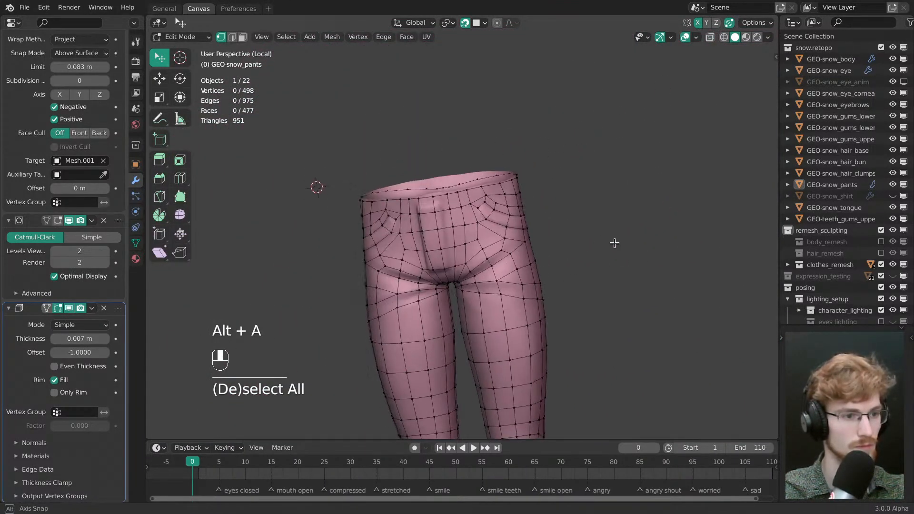
- Reposition the vertices around the end of the knee fold to tidy the loops beside the sharp-marked edges
middle_drag(615, 243, 590, 164)
shift+middle_drag(539, 381, 556, 286)
shift+middle_drag(555, 325, 717, 216)
key(grave)
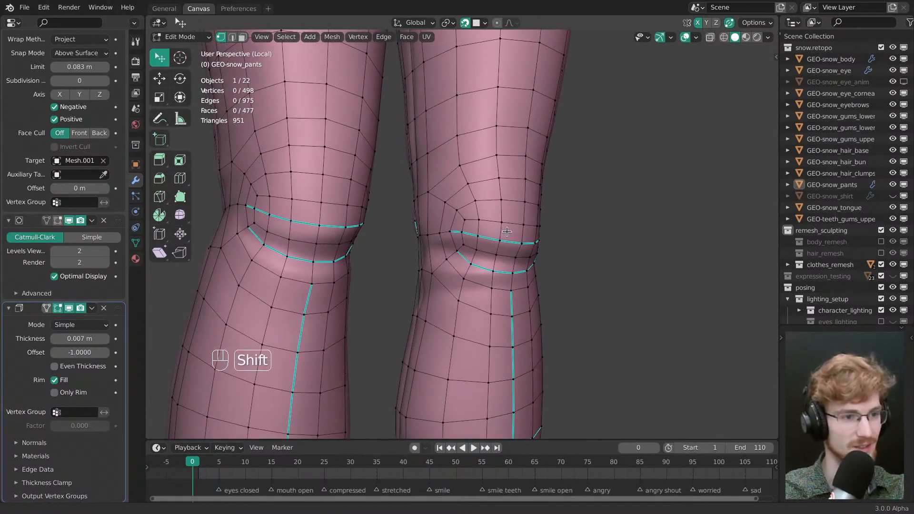
shift+middle_drag(426, 234, 455, 204)
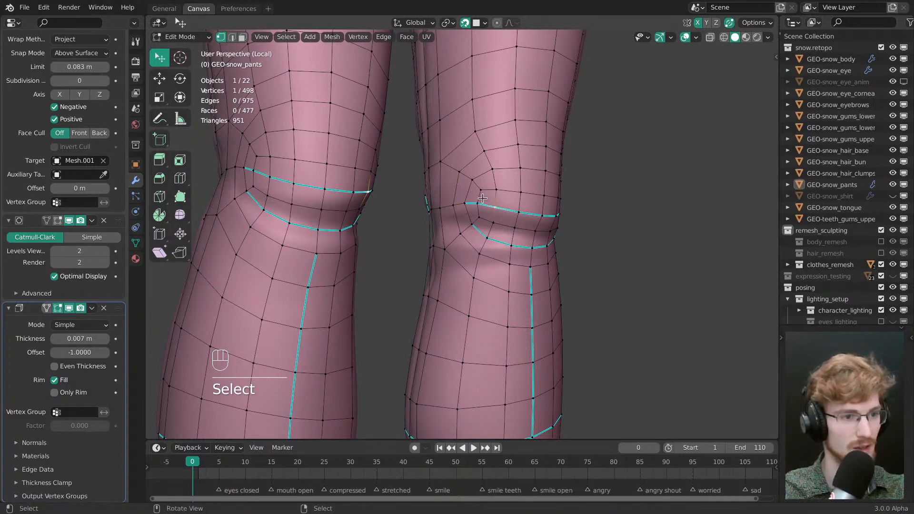
ctrl+click(441, 206)
key(g)
click(482, 243)
key(alt+a)
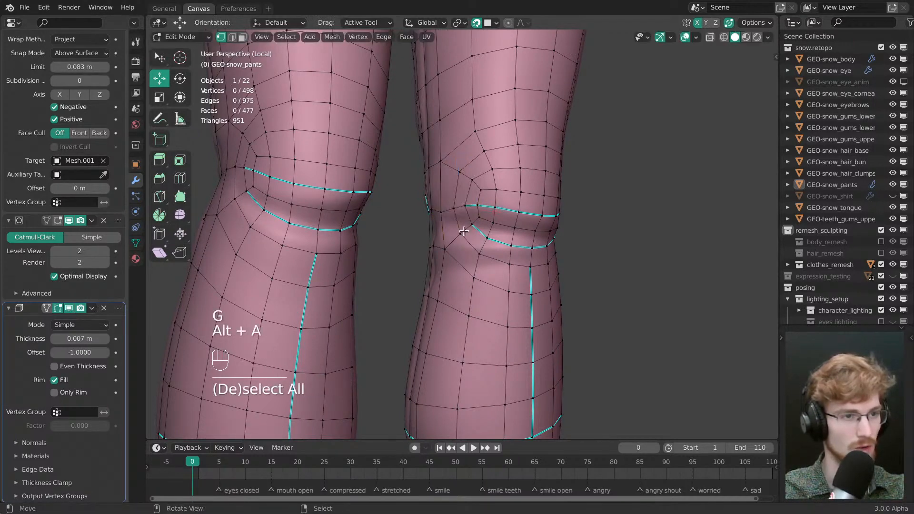
middle_drag(473, 230, 464, 206)
drag(443, 215, 452, 228)
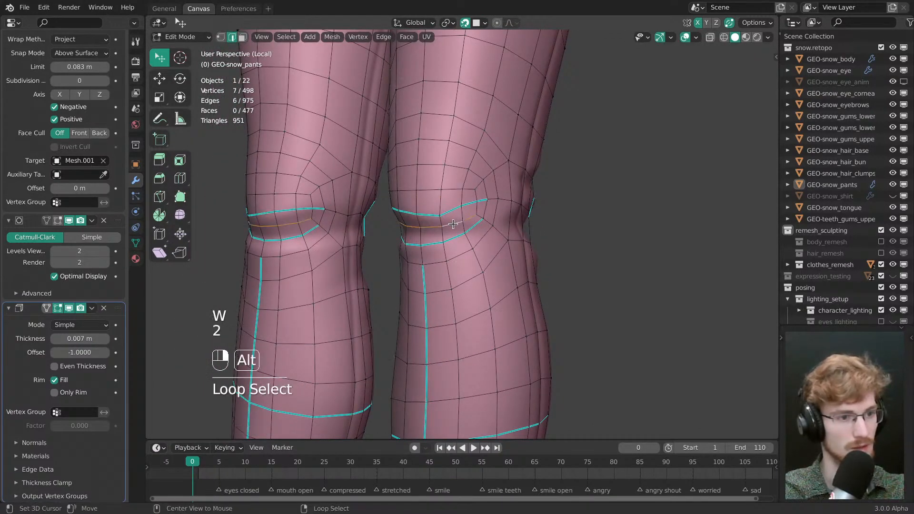
- Dissolve the edge loop running between the two sharp-marked edges of the knee fold
middle_drag(453, 224, 479, 206)
key(ctrl+x)
key(1)
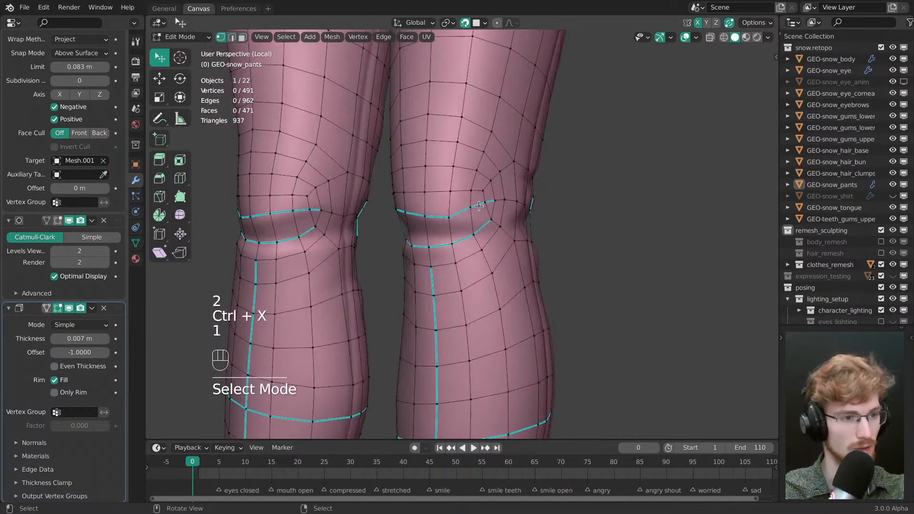
- Dissolve a surplus vertex at the side of the knee fold and reposition the vertices around it
key(w)
drag(476, 207, 476, 217)
middle_drag(477, 217, 453, 213)
drag(453, 213, 459, 252)
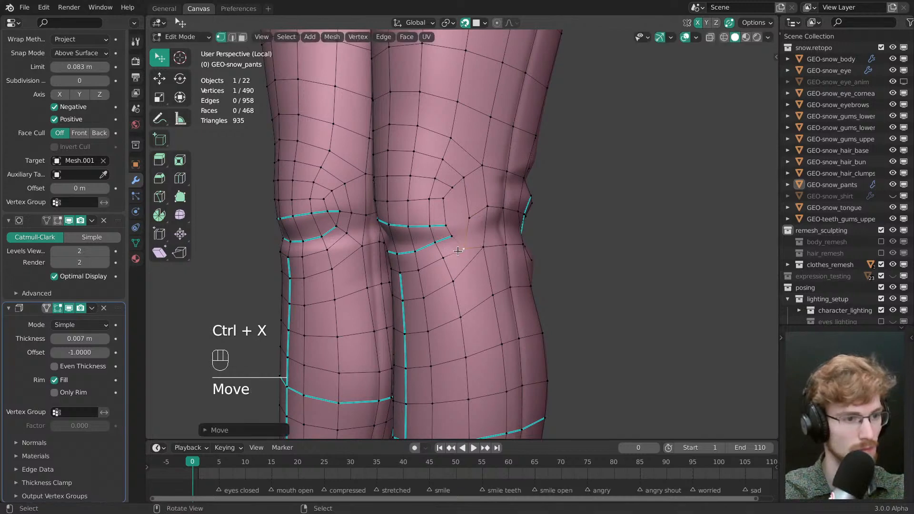
- Shift the vertices along the lower edge of the knee fold into an even, smooth line
middle_drag(458, 251, 480, 257)
drag(480, 257, 482, 253)
middle_drag(482, 253, 500, 250)
drag(487, 247, 460, 239)
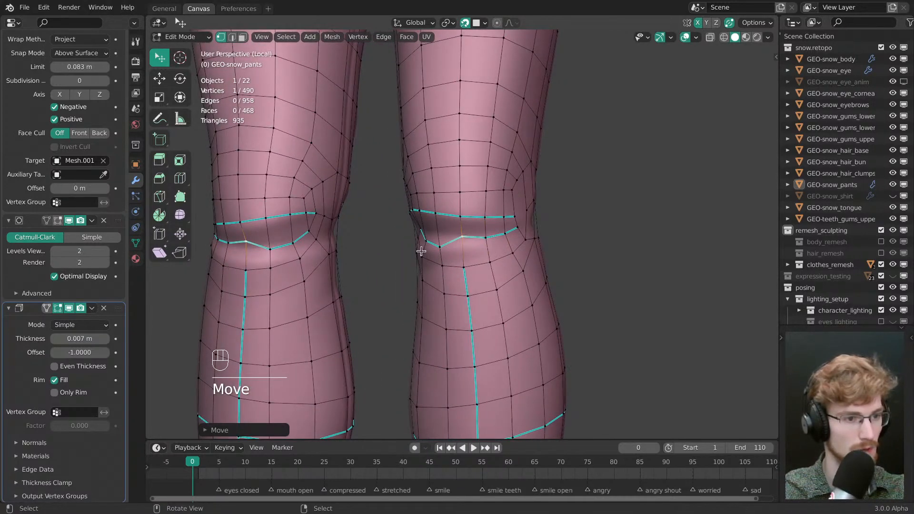
middle_drag(421, 251, 469, 248)
drag(487, 242, 488, 232)
drag(471, 236, 472, 230)
- Clear the sharp marks from all edges of the pants mesh
key(a)
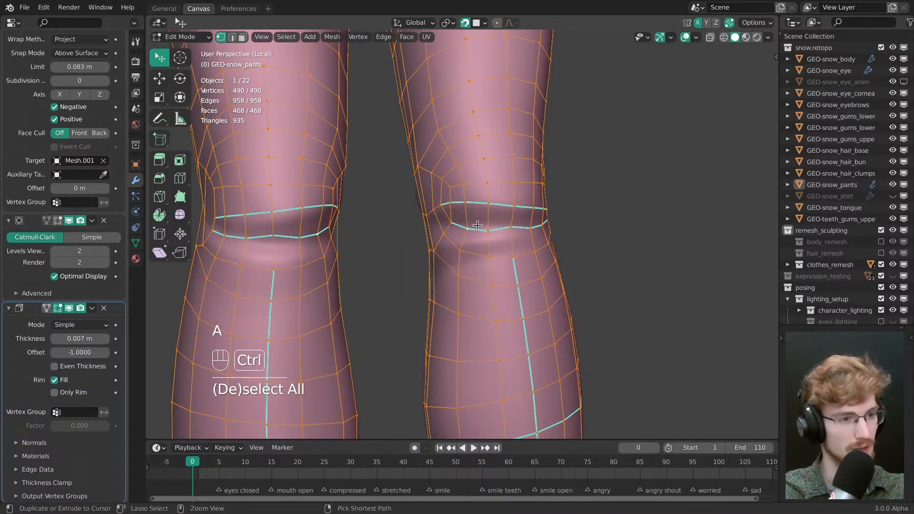
key(ctrl+e)
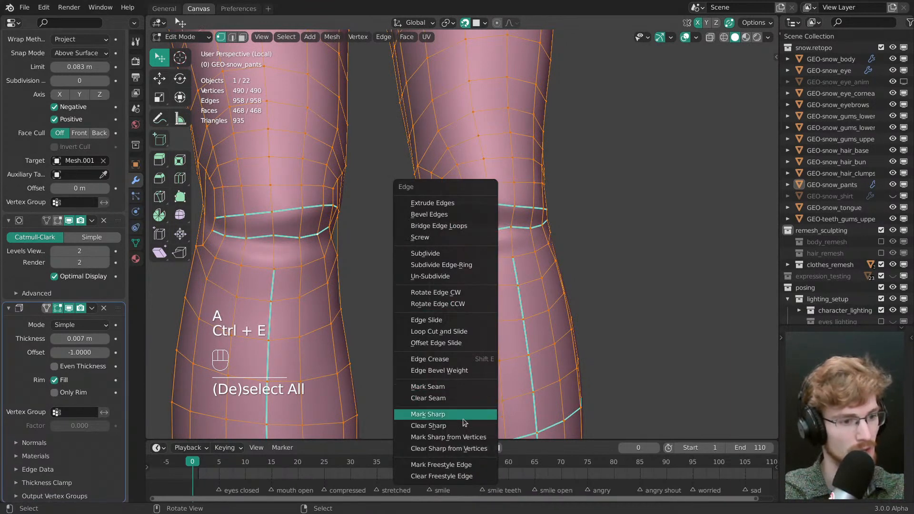
click(428, 414)
key(alt+a)
- Nudge the vertices at the end of the knee fold and connect two of them with a new edge
drag(481, 227, 481, 227)
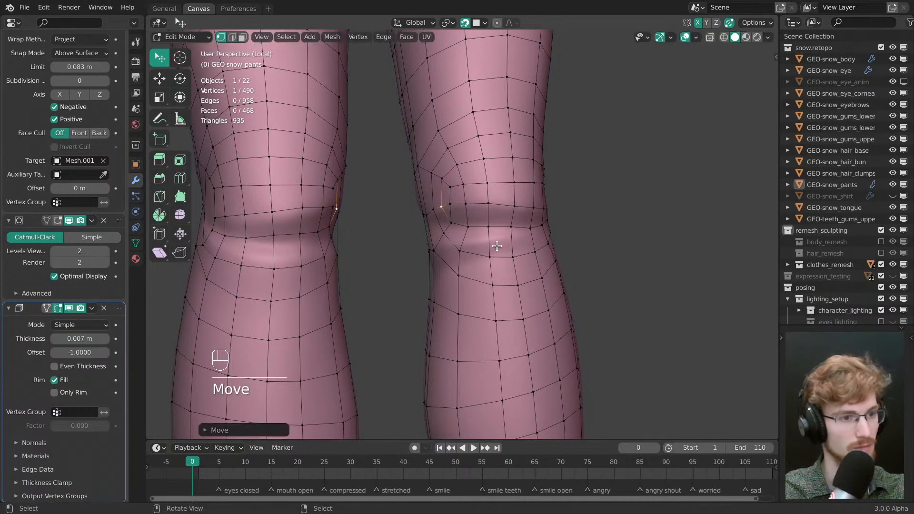
middle_drag(497, 245, 456, 220)
drag(456, 220, 456, 221)
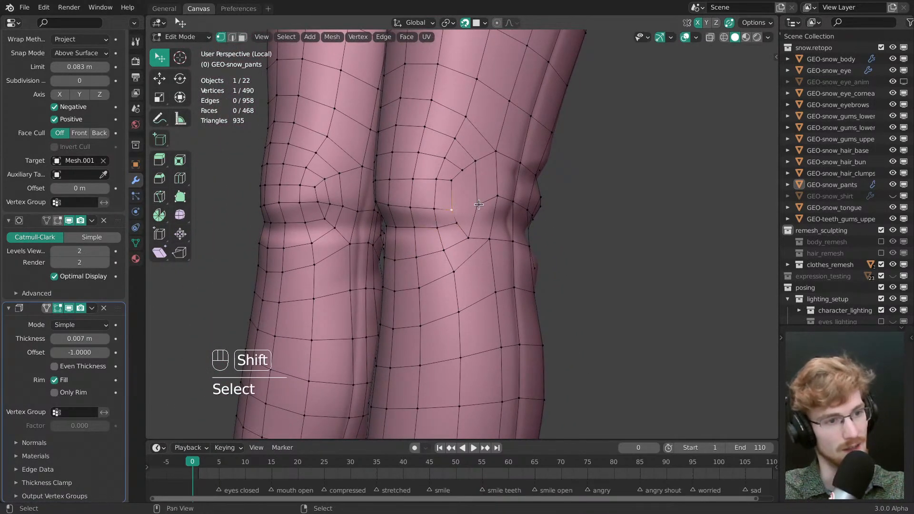
key(j)
key(alt+a)
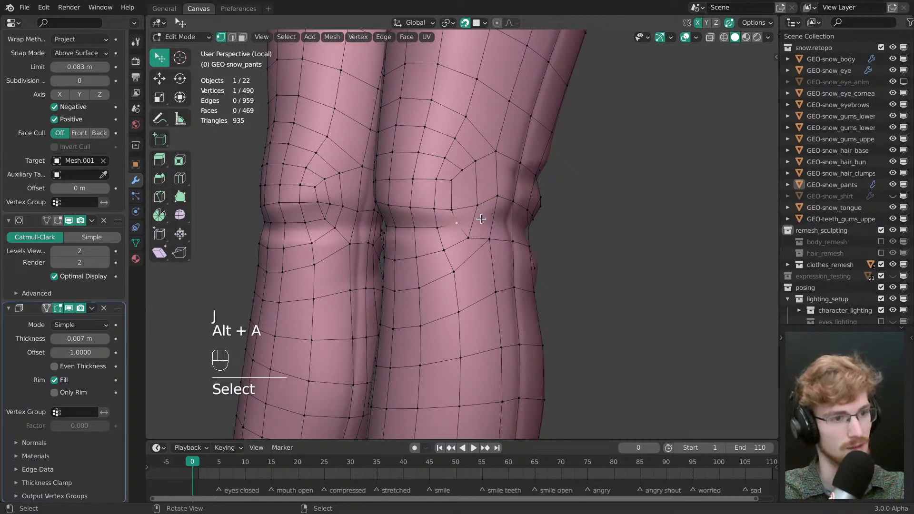
- Delete the single selected face at the side of the knee fold
middle_drag(481, 219, 420, 238)
key(ctrl+r)
key(Escape)
click(403, 230)
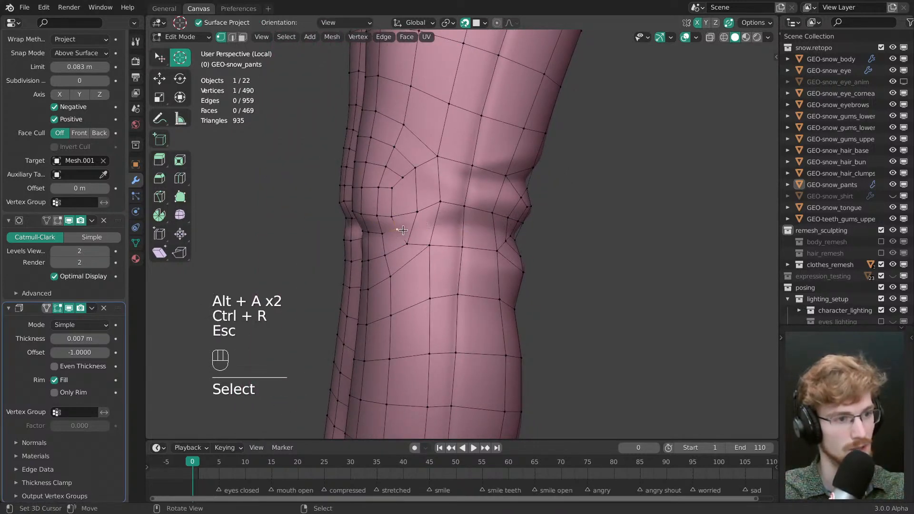
key(3)
key(x)
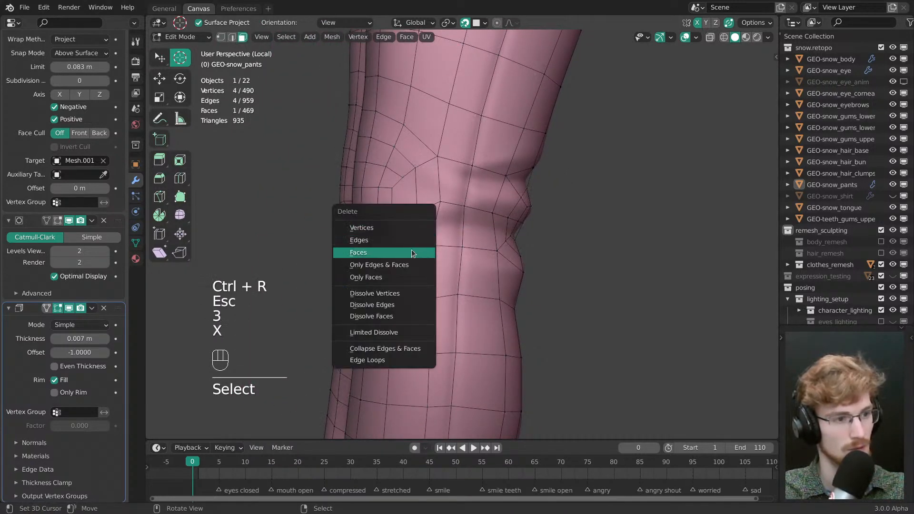
click(382, 253)
key(ctrl+r)
key(Escape)
- Adjust the vertices on the side of the knee so the loops around the fold are evenly spaced
middle_drag(480, 247, 479, 210)
key(alt+a)
key(w)
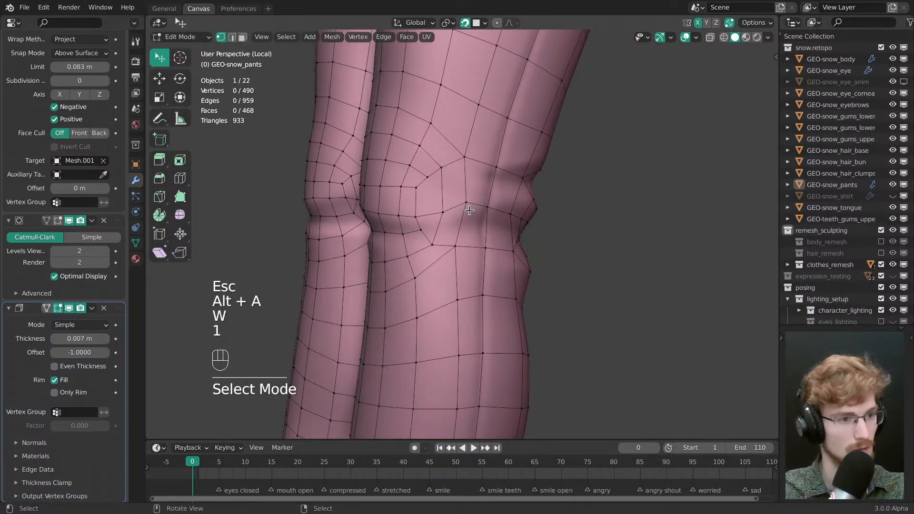
key(w)
drag(469, 210, 467, 213)
middle_drag(467, 212, 471, 213)
drag(471, 213, 466, 208)
drag(448, 209, 451, 205)
- Dissolve one more vertex in the folds at the side of the knee and move its neighbours to relax the quads
middle_drag(469, 207, 445, 204)
drag(444, 206, 457, 196)
key(ctrl+x)
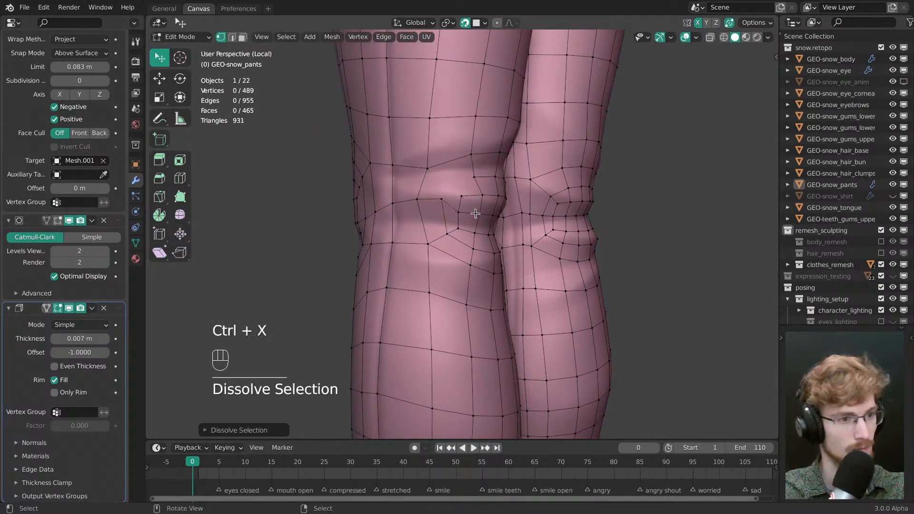
middle_drag(463, 192, 457, 203)
click(458, 202)
drag(457, 202, 458, 201)
middle_drag(458, 201, 415, 207)
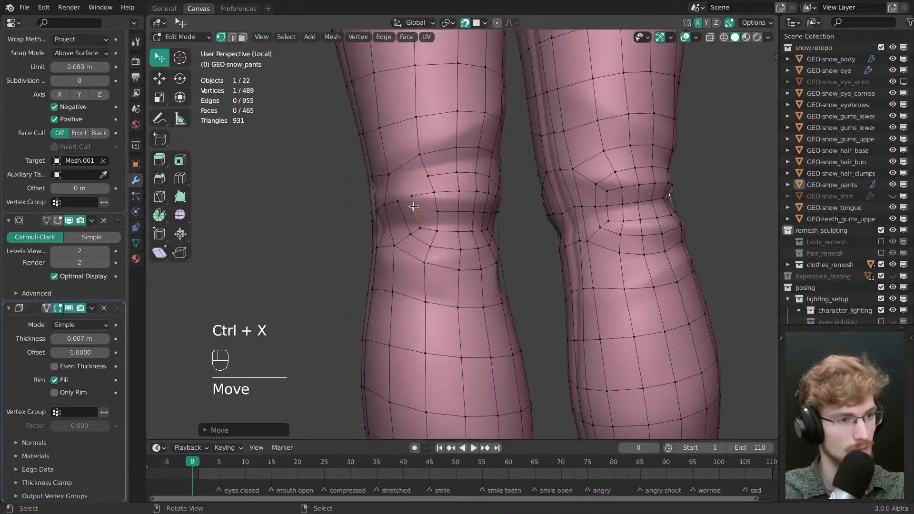
- Reposition a vertex at the end of the back knee fold, then dissolve the path of vertices running across the fold
drag(414, 206, 458, 200)
click(411, 189)
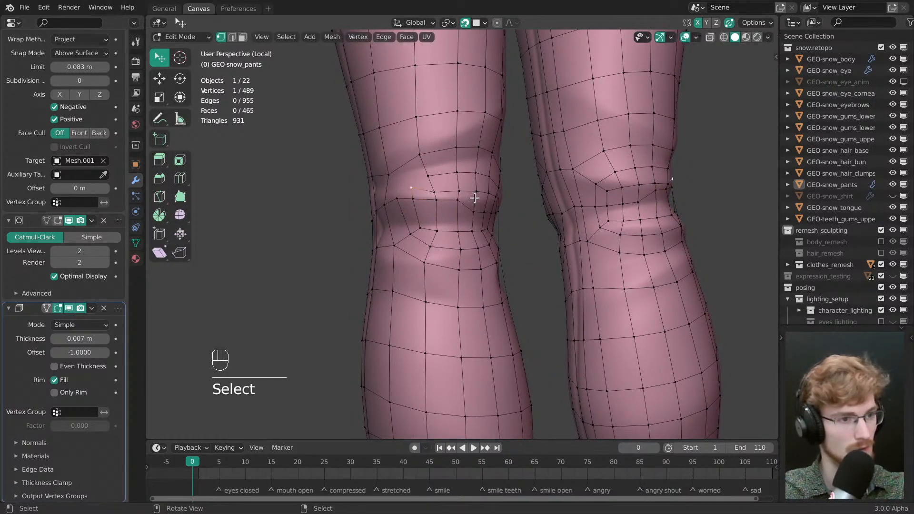
middle_drag(475, 198, 480, 192)
ctrl+click(480, 192)
key(ctrl+x)
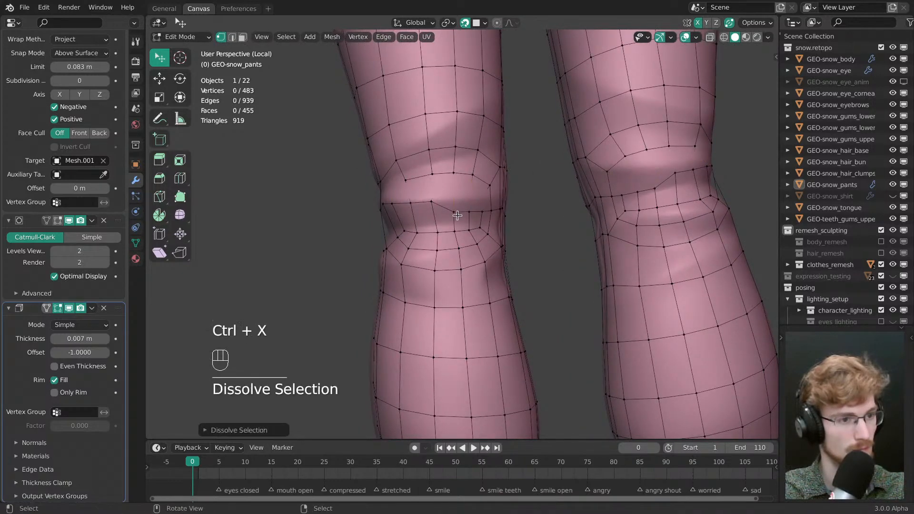
- Move the vertices along the fold behind the knee and around its side to even out the remaining loop
drag(482, 210, 486, 194)
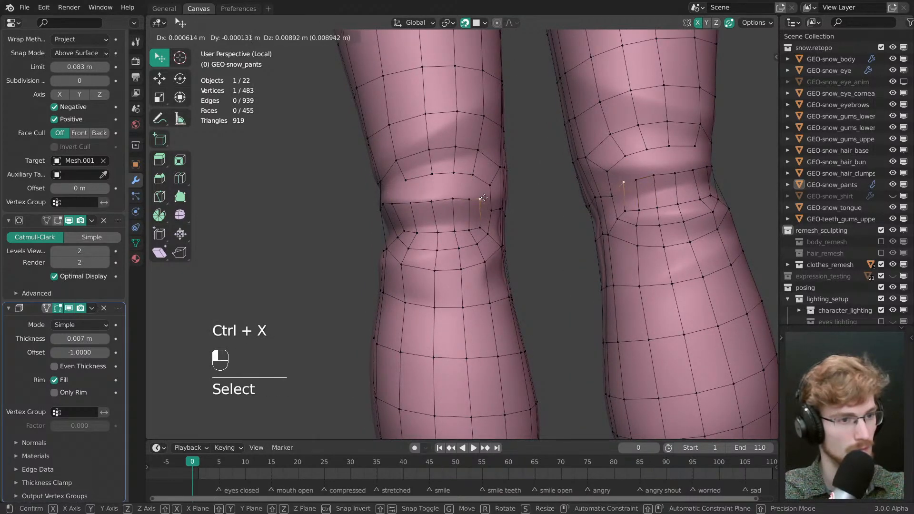
mouse_move(486, 194)
middle_down()
mouse_move(405, 222)
mouse_move(418, 208)
mouse_move(473, 202)
middle_up()
drag(474, 202, 474, 201)
drag(487, 200, 489, 191)
middle_drag(489, 192, 508, 188)
drag(480, 199, 480, 198)
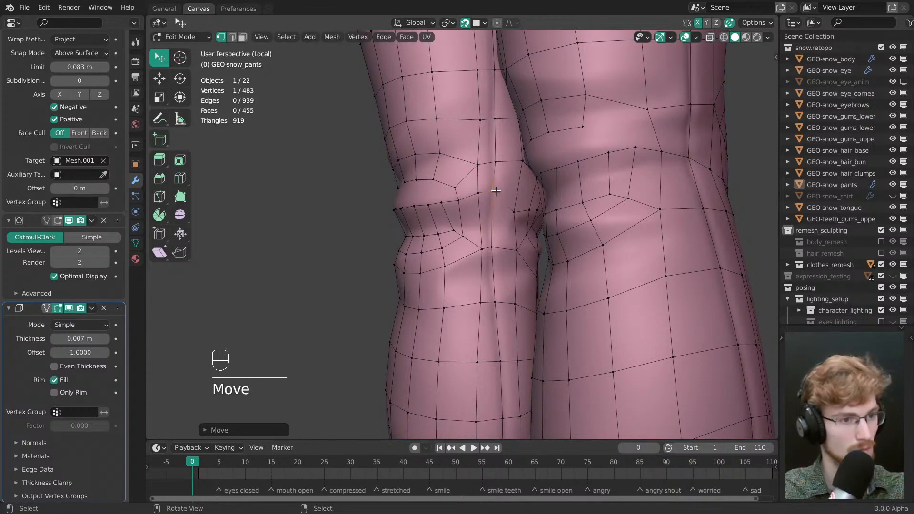
middle_drag(480, 198, 482, 195)
drag(483, 194, 497, 197)
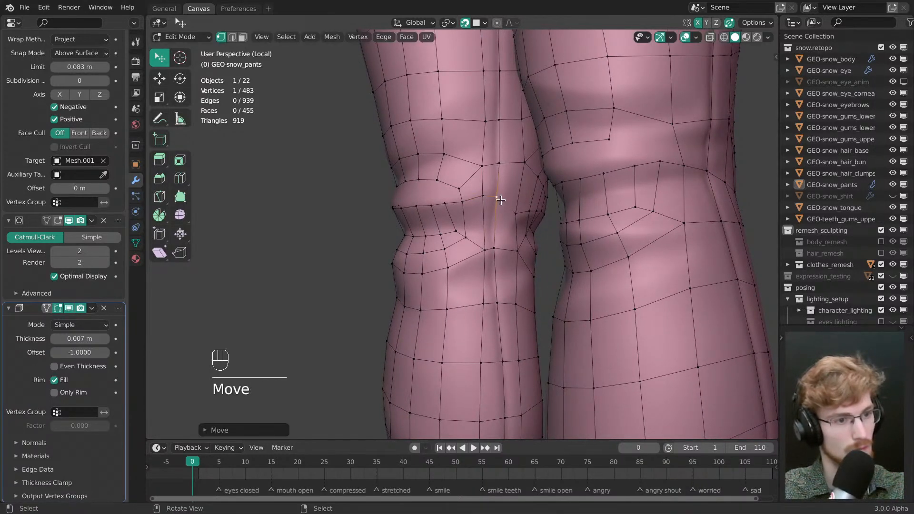
- Connect vertices across the side of the knee fold with a new edge path and slide it into place
middle_drag(490, 252, 456, 246)
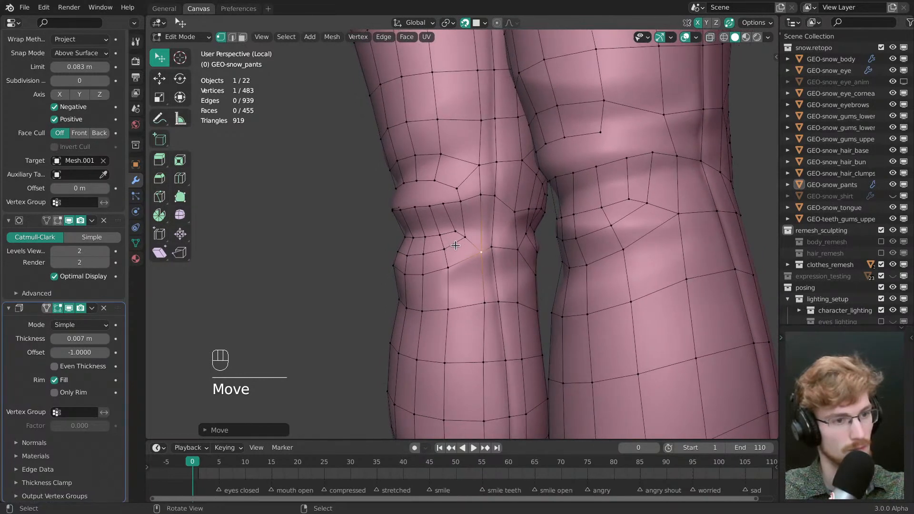
ctrl+click(517, 234)
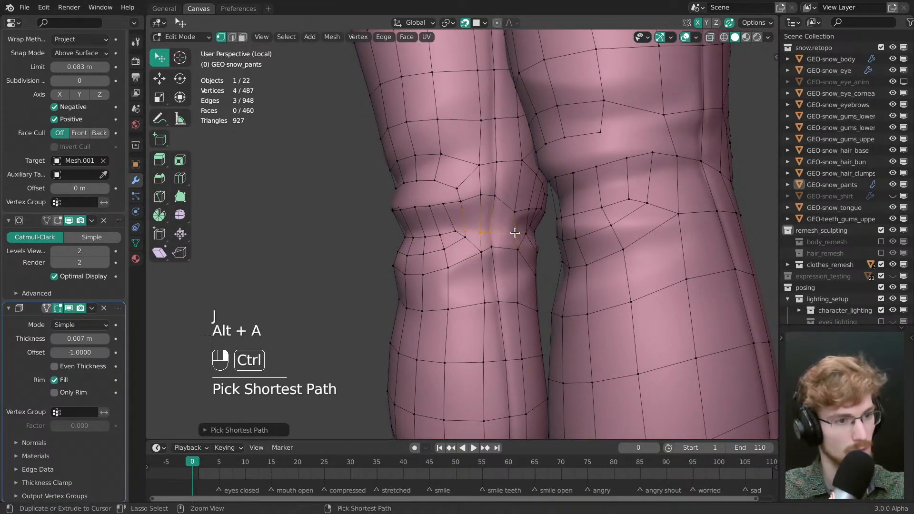
key(g)
key(g)
click(509, 261)
- Reposition a vertex next to the new edge path and dissolve the surplus vertex at the side of the knee
key(alt+a)
key(w)
drag(464, 223, 467, 243)
middle_drag(467, 244, 395, 218)
key(ctrl+x)
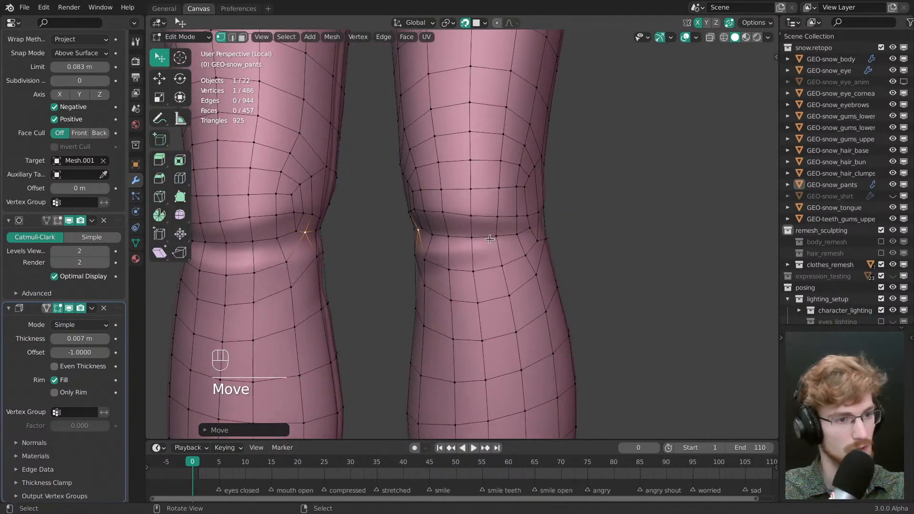
- Dissolve the single edge at the inner end of the crease below the kneecap
alt+click(514, 240)
middle_drag(548, 243, 610, 242)
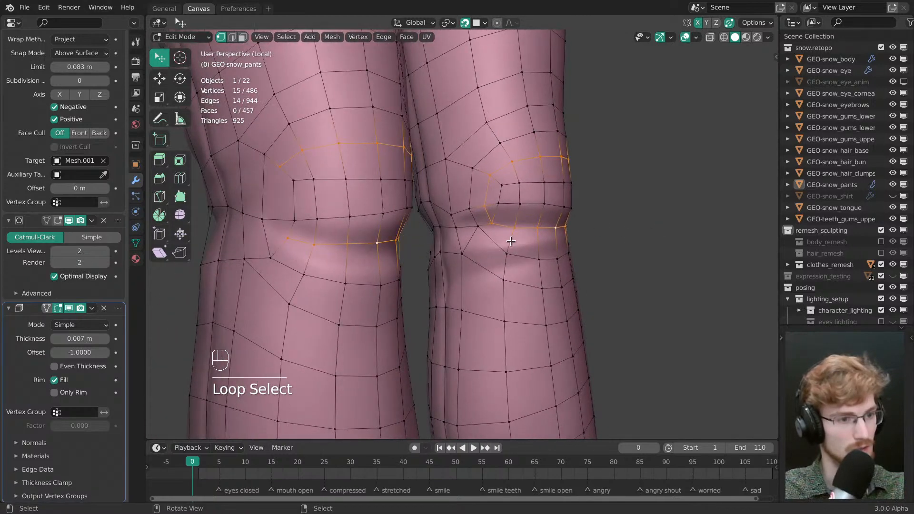
key(alt+a)
alt+click(509, 230)
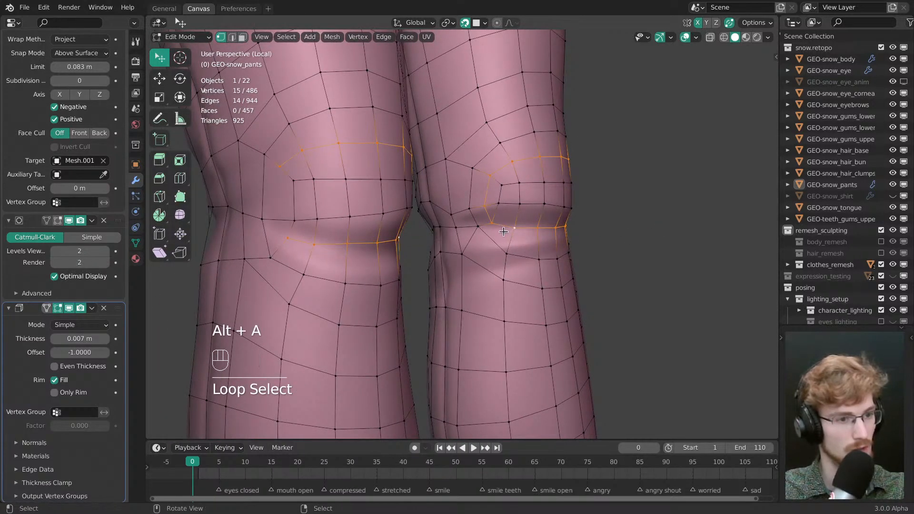
shift+middle_drag(505, 234, 499, 249)
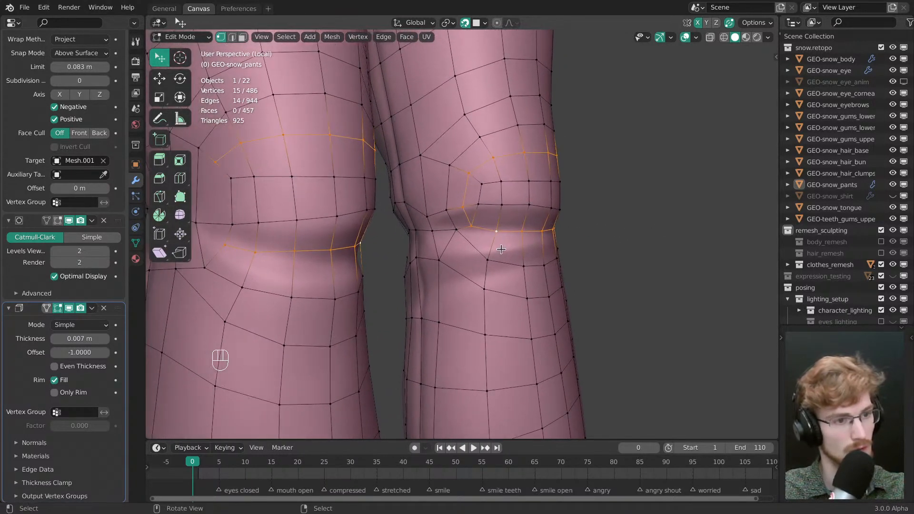
click(473, 220)
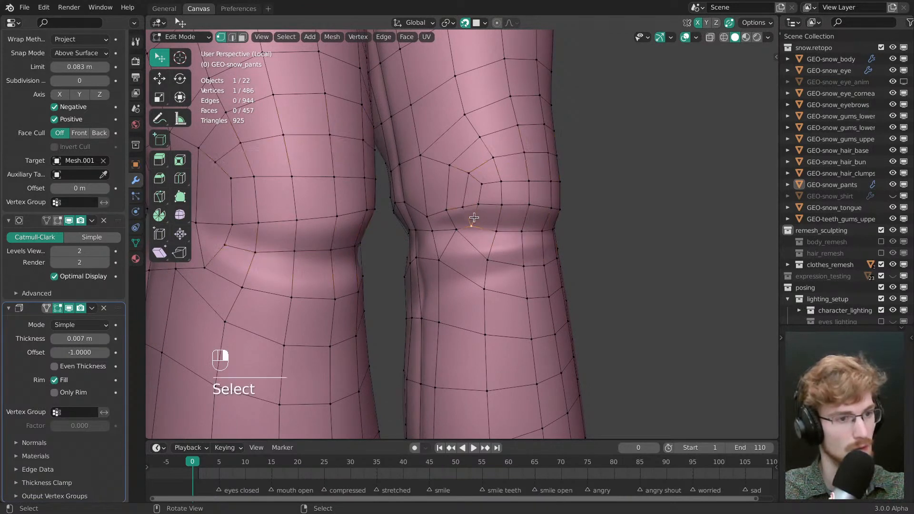
click(494, 234)
key(ctrl+x)
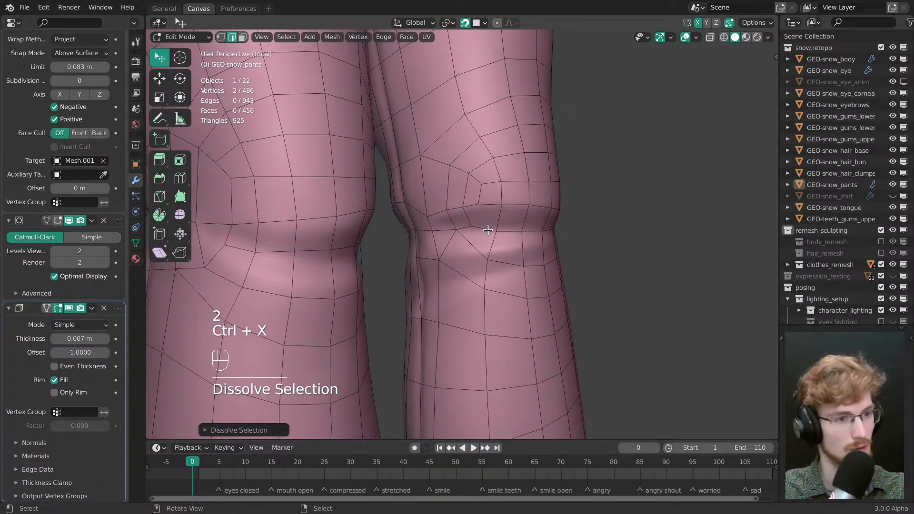
- Nudge the vertices at the inner end of the kneecap crease to smooth its line
key(1)
alt+click(486, 231)
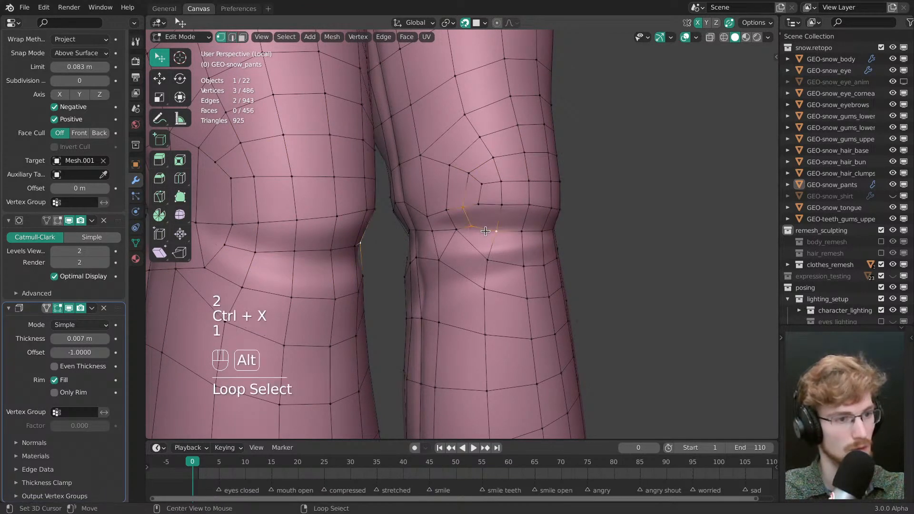
key(alt+a)
key(w)
drag(456, 229, 451, 227)
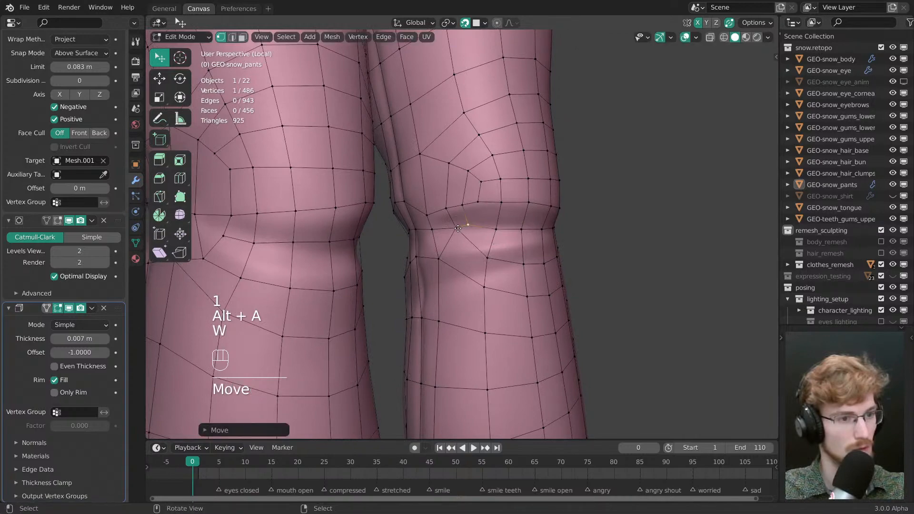
- Try to connect the vertices on both ends of the knee's side with a straight edge path, then undo it
middle_drag(486, 246, 462, 243)
alt+click(505, 231)
middle_drag(535, 247, 477, 231)
middle_drag(526, 247, 504, 238)
key(alt+a)
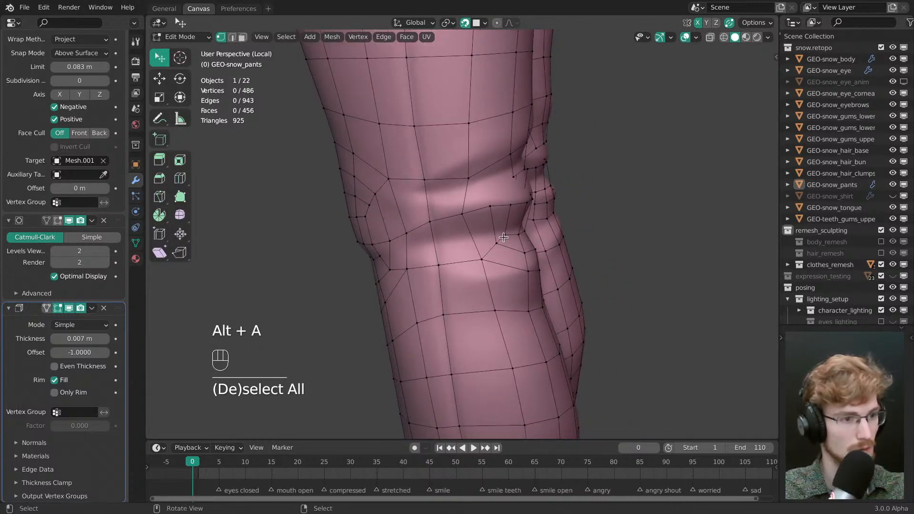
key(j)
key(alt+a)
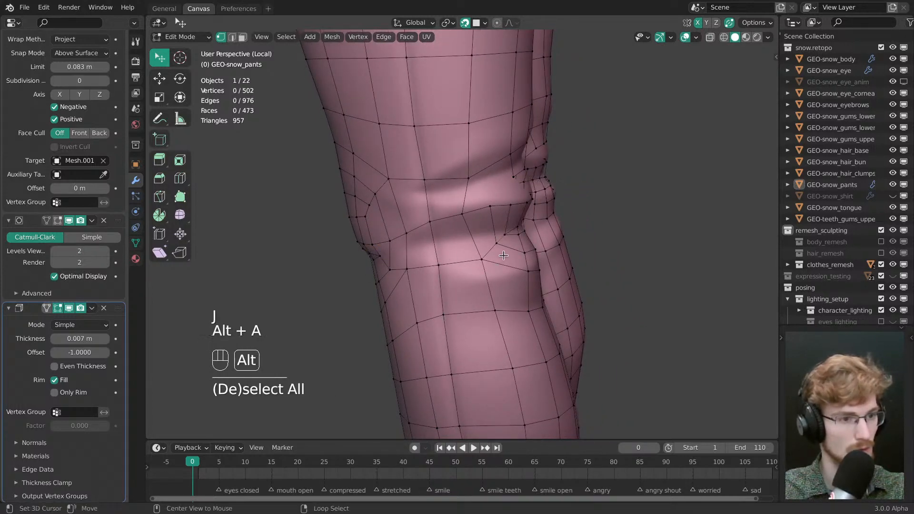
key(ctrl+z)
key(ctrl+z)
- Cut a new edge line with the Knife from the back knee fold around the side to the front crease
key(k)
click(506, 234)
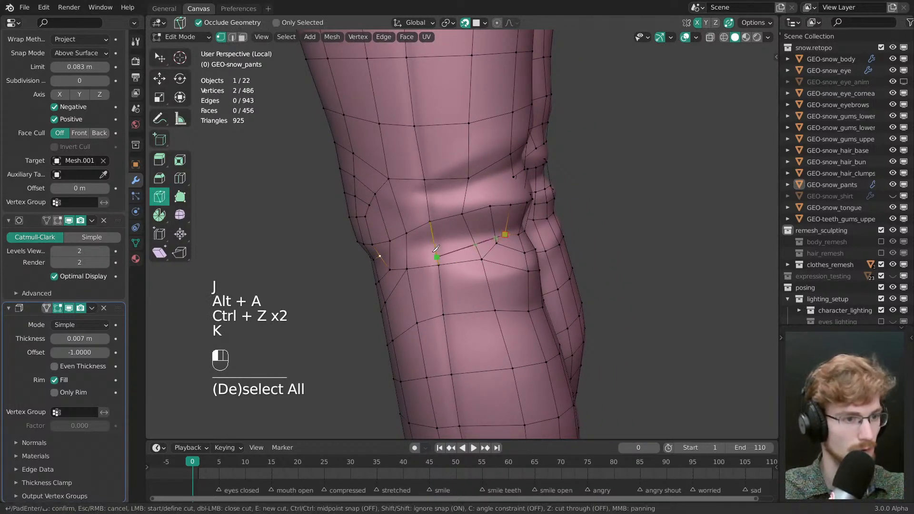
click(380, 255)
key(Return)
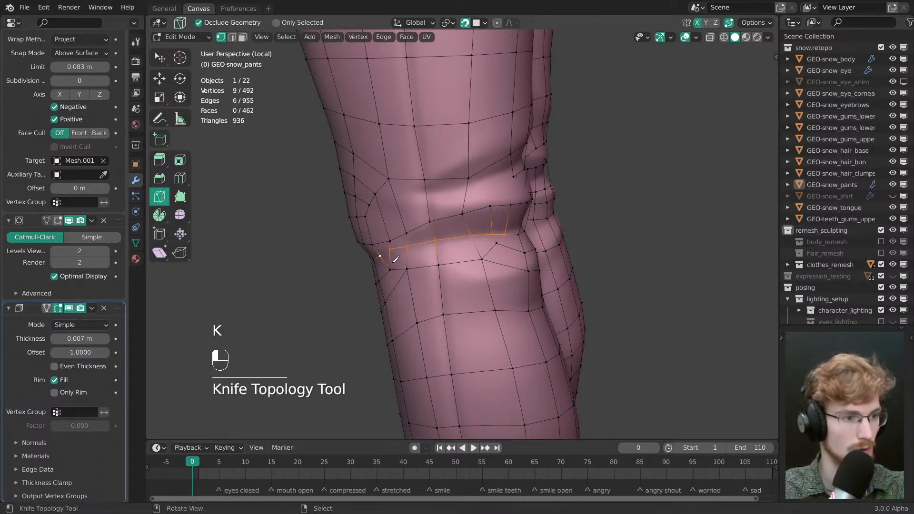
- Try to connect two vertices near the front end of the knife cut, then undo the connection
middle_drag(382, 256, 401, 253)
key(alt+a)
right_click(400, 253)
key(j)
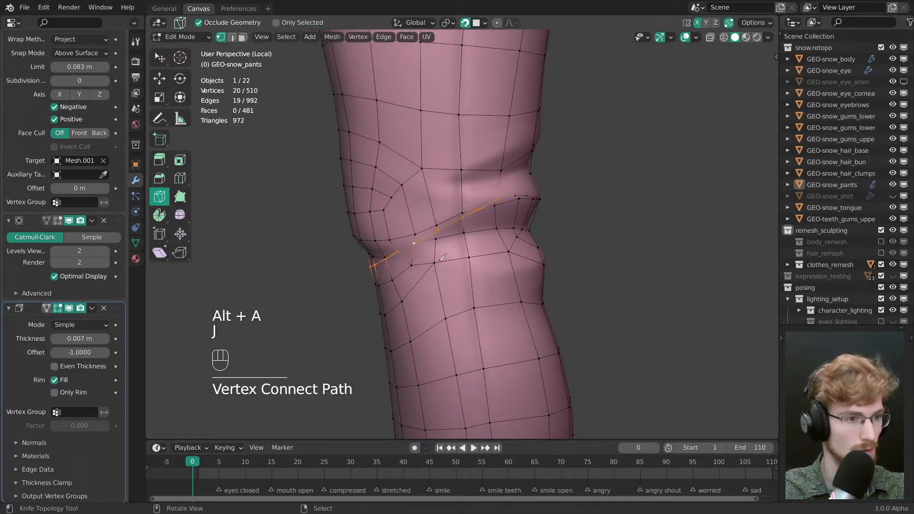
key(ctrl+z)
- Fill new faces between the vertices at the front end of the cut on the side of the knee
key(3)
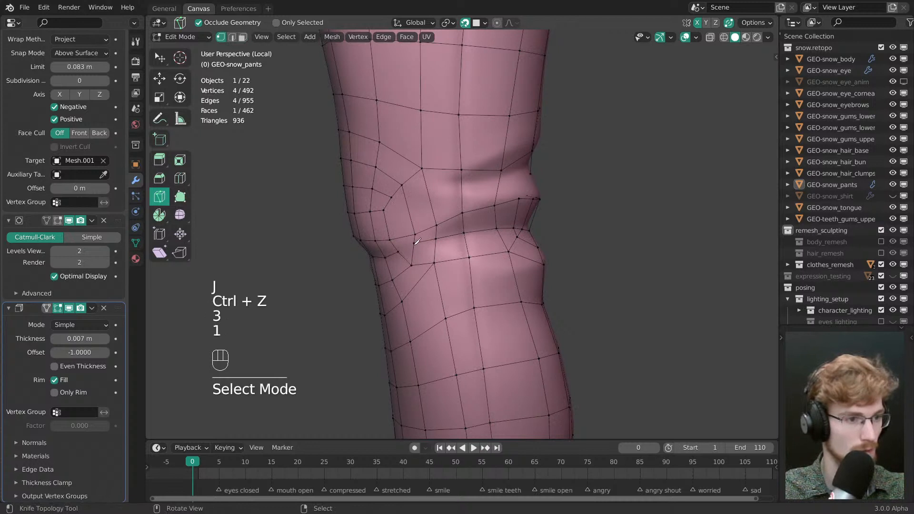
key(f)
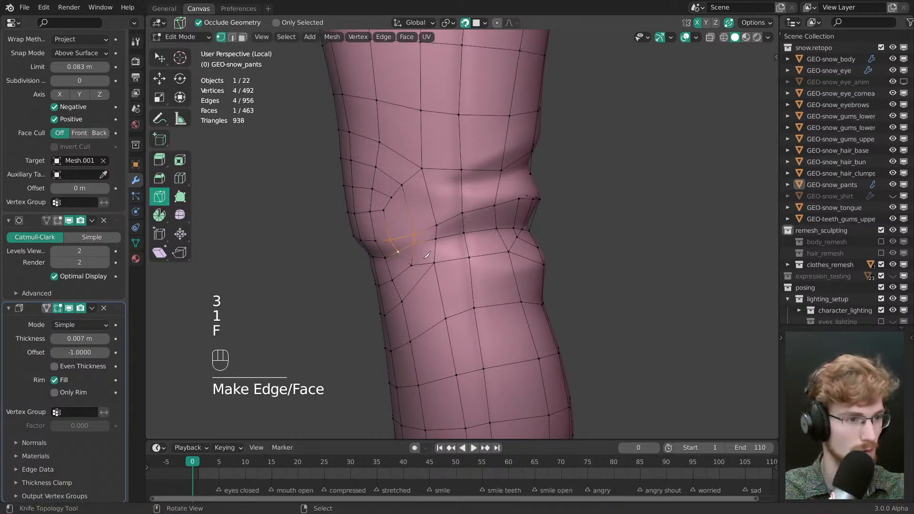
key(alt+a)
key(f)
key(alt+a)
- Move the vertices along the new cut to even out the quads at the side of the knee, and save the file
key(w)
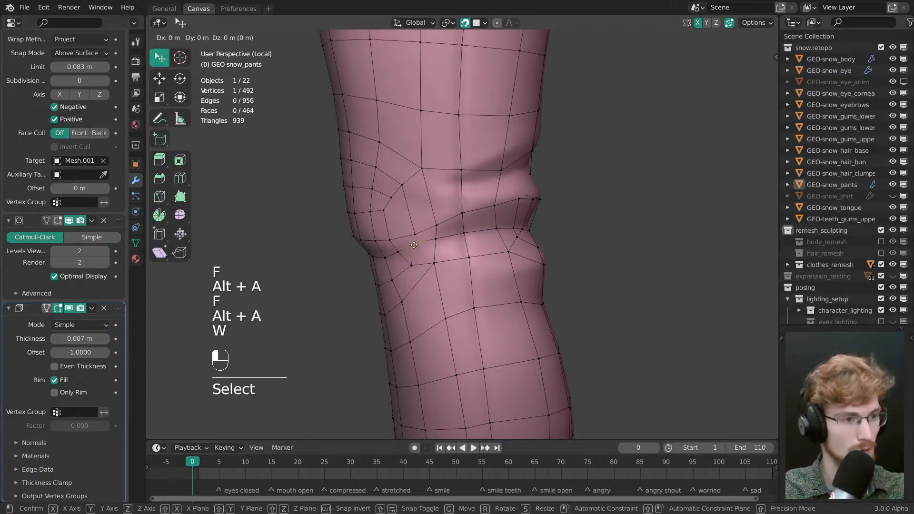
drag(415, 242, 437, 238)
middle_drag(438, 237, 449, 222)
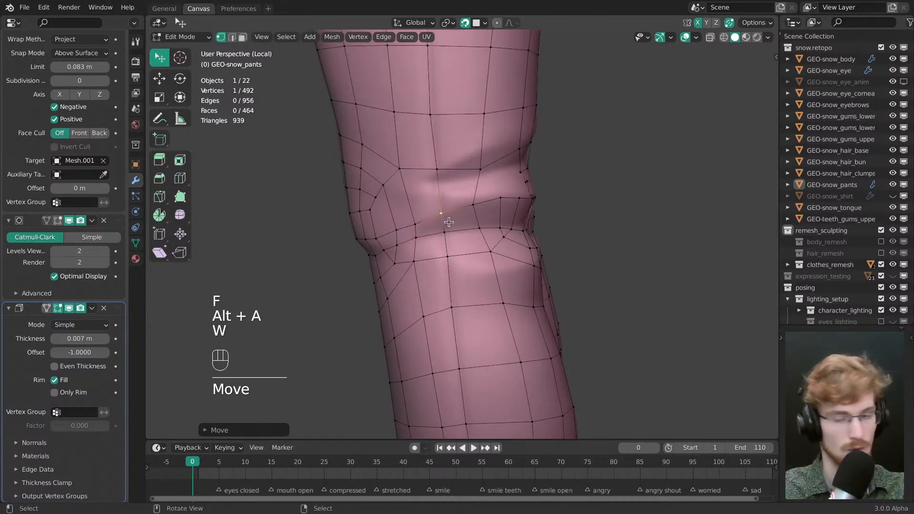
key(ctrl+s)
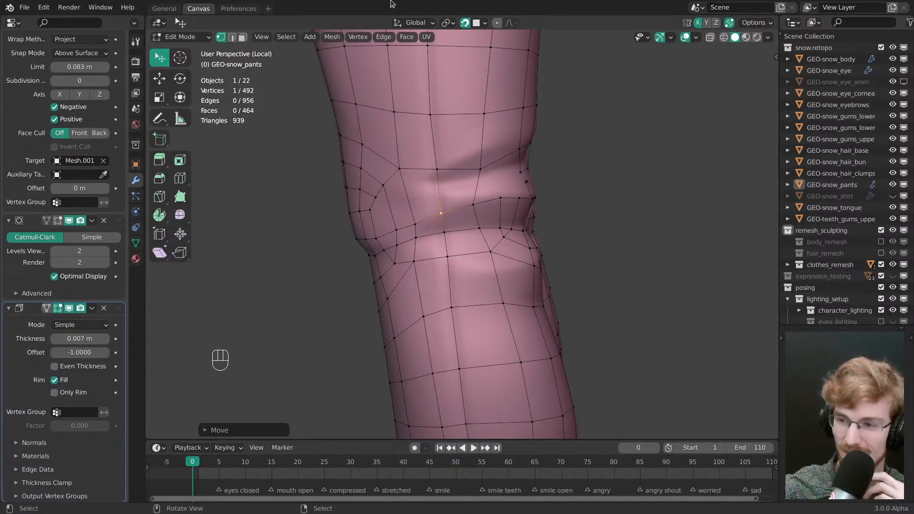
- Shift a vertex near the crease below the kneecap to improve the spacing of the edge loop
middle_drag(476, 229, 593, 222)
key(g)
key(alt+a)
drag(469, 226, 493, 232)
- Dissolve the surplus vertex just under the front knee crease, undoing any excess dissolves
middle_drag(467, 237, 560, 236)
click(480, 253)
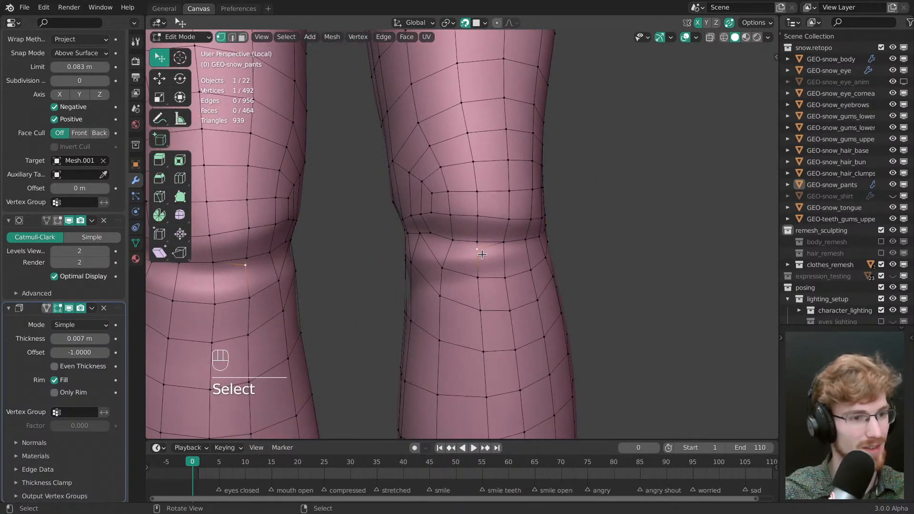
key(ctrl+x)
key(ctrl+x)
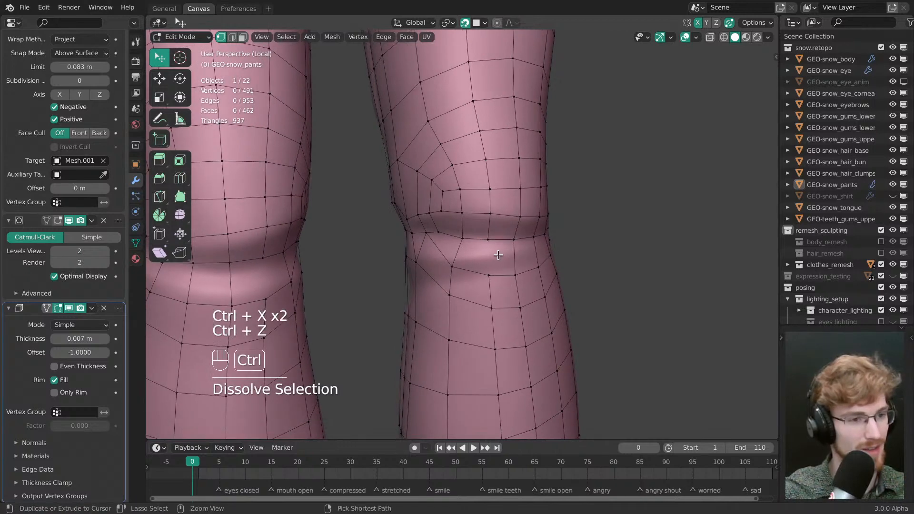
key(g)
drag(488, 246, 488, 240)
key(alt+a)
middle_drag(467, 255, 486, 256)
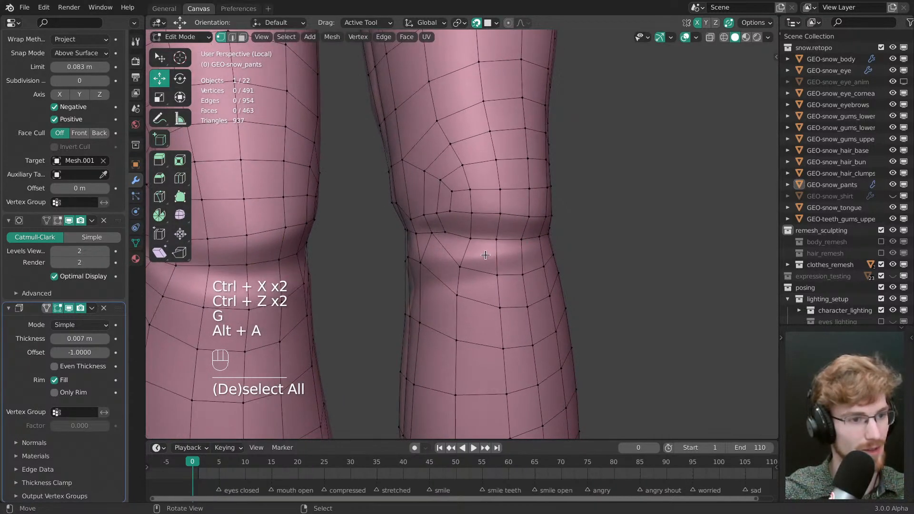
- Dissolve two surplus edges in the band directly below the front knee crease
key(w)
key(2)
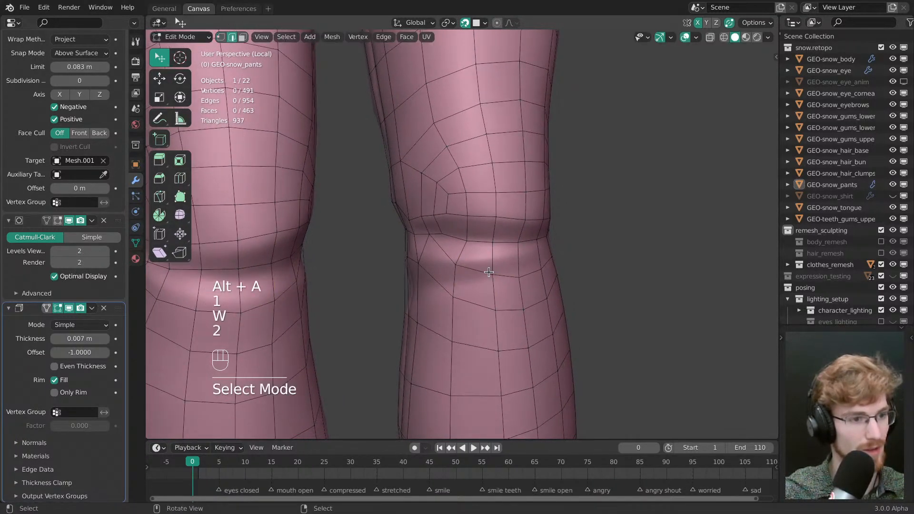
alt+click(484, 270)
middle_drag(469, 271, 527, 265)
scroll(514, 271, up, 3)
key(ctrl+x)
key(ctrl+x)
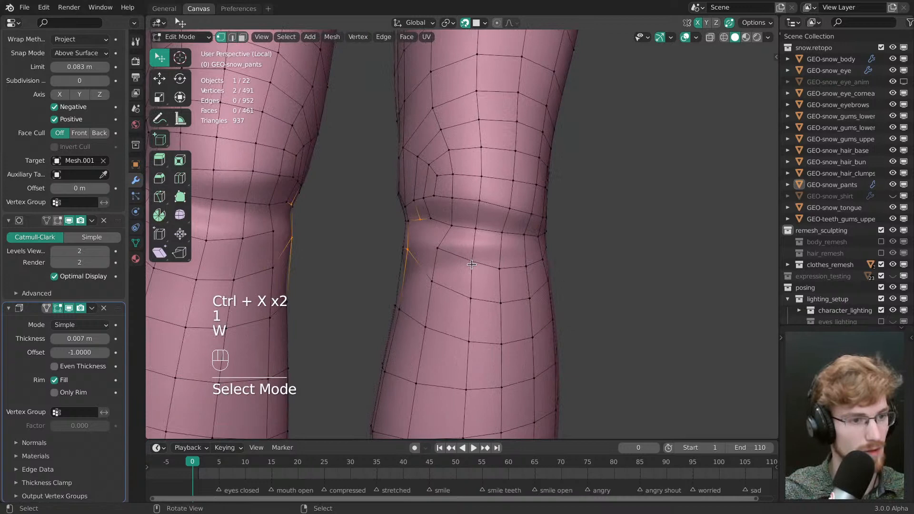
- Move the vertices of the loop under the front knee crease upward to relax the surrounding quads
drag(500, 269, 473, 248)
middle_drag(505, 261, 467, 261)
drag(486, 278, 485, 263)
scroll(472, 262, down, 2)
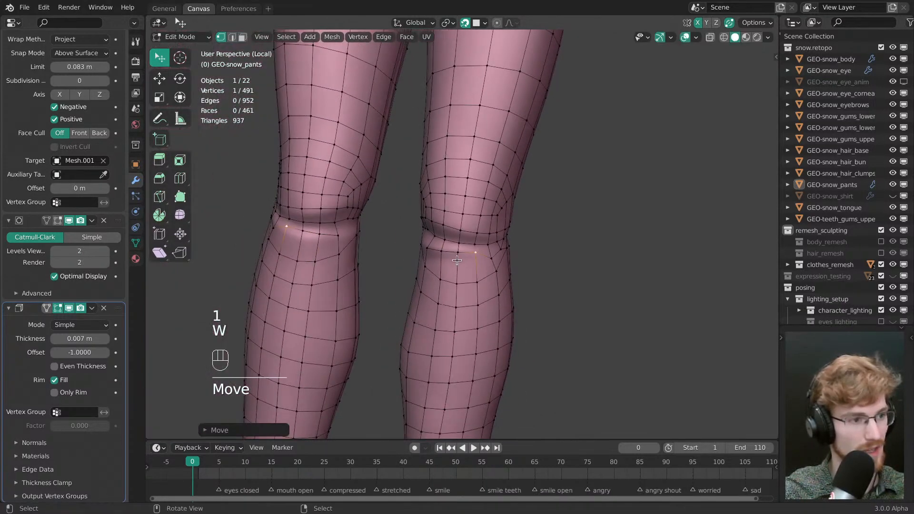
scroll(362, 232, up, 2)
- Connect two vertices below the knee crease with a new edge and adjust the vertex at its inner end
middle_drag(362, 231, 333, 232)
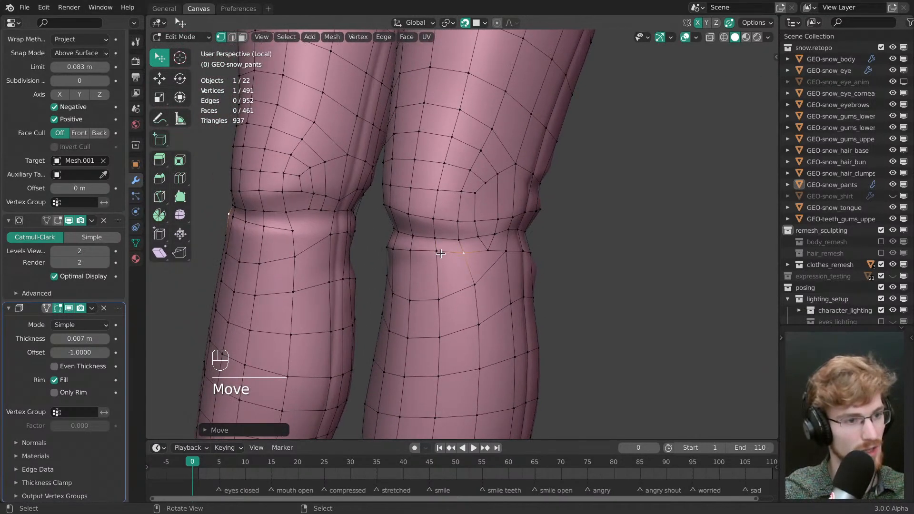
middle_drag(536, 253, 657, 240)
click(487, 235)
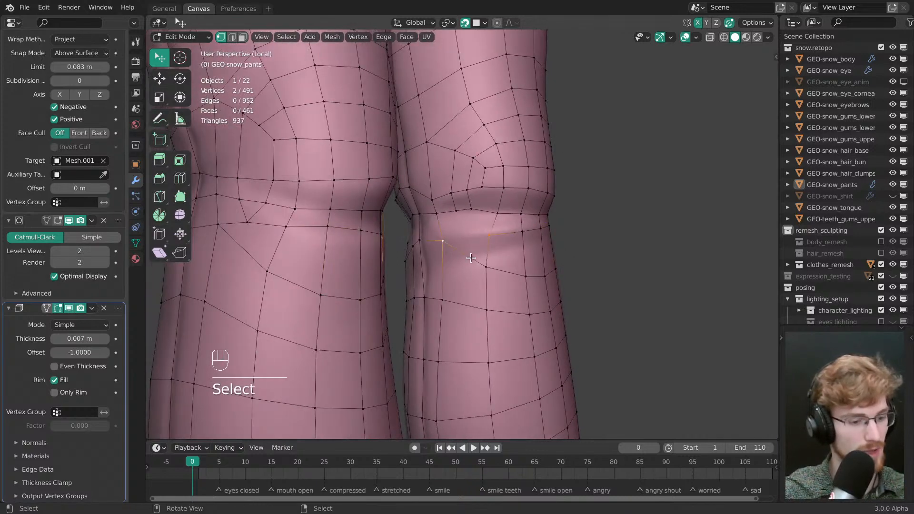
drag(443, 241, 442, 242)
mouse_move(442, 241)
middle_down()
mouse_move(500, 243)
mouse_move(443, 258)
middle_up()
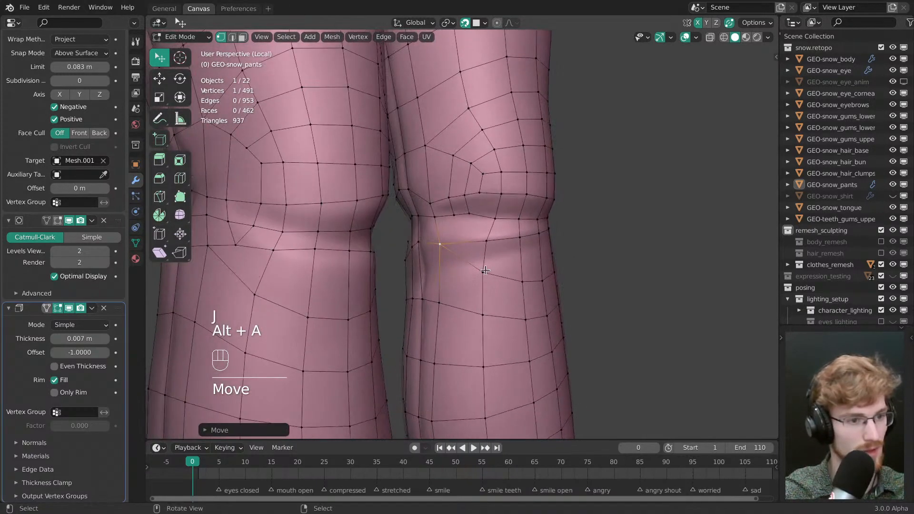
middle_drag(493, 275, 446, 282)
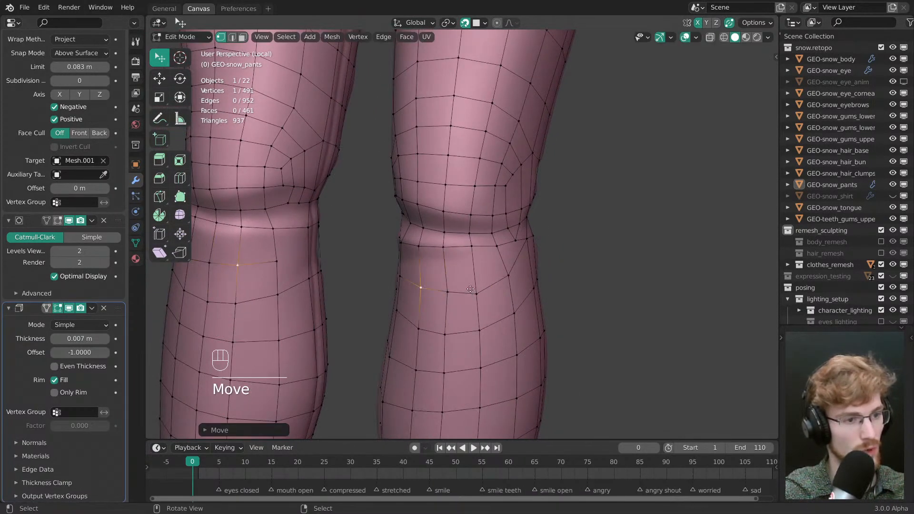
- Move two vertices of the row below the front knee crease to even out the quads
drag(475, 290, 478, 289)
middle_drag(481, 286, 455, 282)
drag(455, 282, 453, 278)
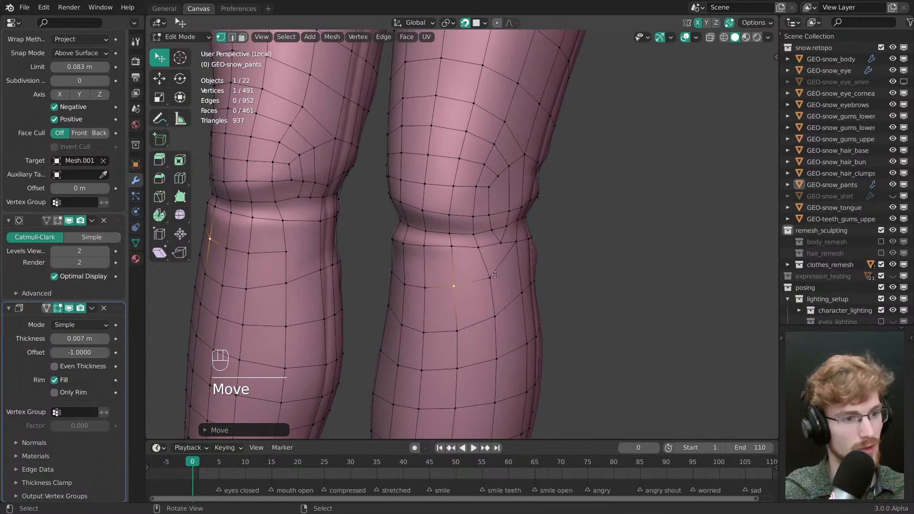
- Dissolve a surplus edge in the band below the front knee crease
middle_drag(450, 277, 498, 250)
key(2)
click(442, 255)
key(ctrl+x)
key(1)
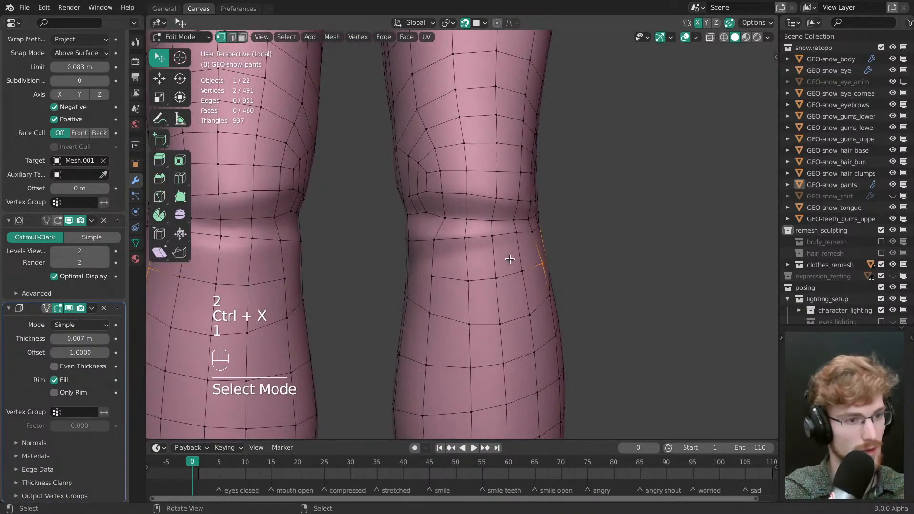
- Add a loop cut through the band below the front knee crease and adjust the position of one of its vertices
key(ctrl+r)
click(498, 248)
click(498, 248)
key(alt+a)
key(w)
drag(523, 248, 524, 246)
key(alt+a)
- Show the whole pants from the front and save the file
middle_drag(536, 242, 428, 233)
shift+middle_drag(429, 233, 491, 321)
scroll(496, 320, down, 5)
key(grave)
click(475, 286)
key(ctrl+s)
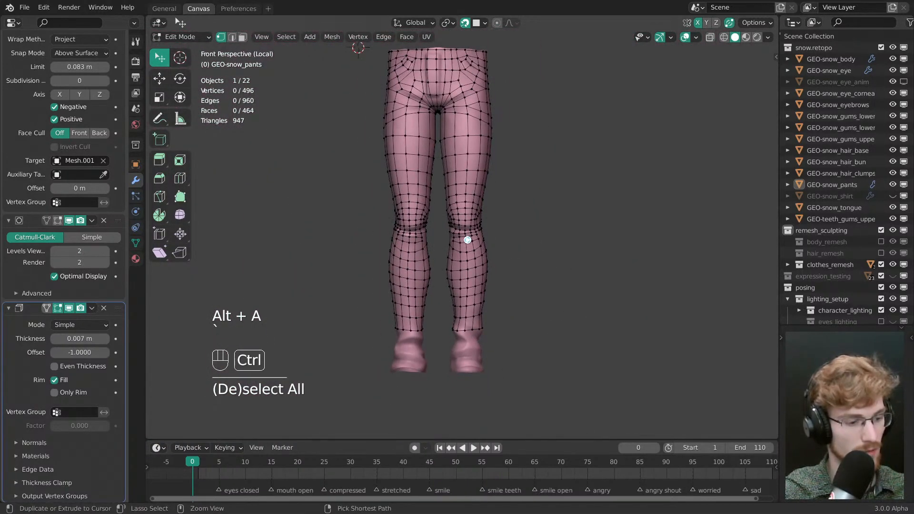
- Limit the viewport to a single pants leg with a clipping region
scroll(476, 272, up, 2)
scroll(455, 324, down, 2)
key(alt+grave)
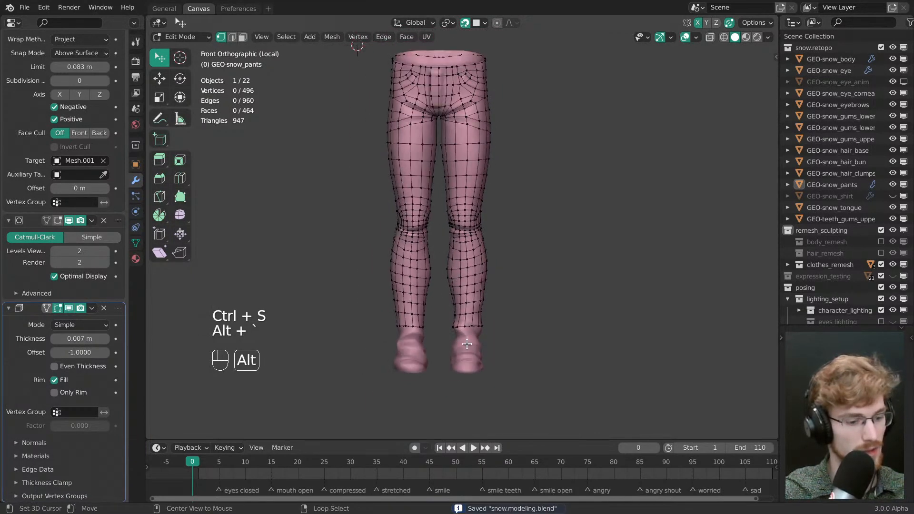
key(alt+b)
drag(438, 389, 556, 119)
- Examine the edge flow of the isolated leg around the front, side and back of the knee
ctrl+middle_drag(543, 169, 529, 255)
ctrl+middle_drag(534, 253, 536, 171)
key(alt+grave)
ctrl+middle_drag(449, 245, 474, 242)
key(alt+a)
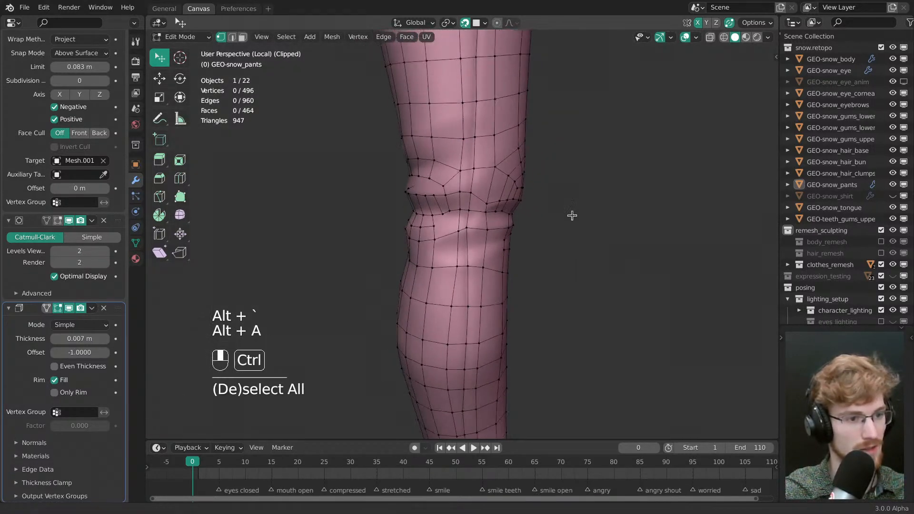
ctrl+middle_drag(572, 214, 510, 287)
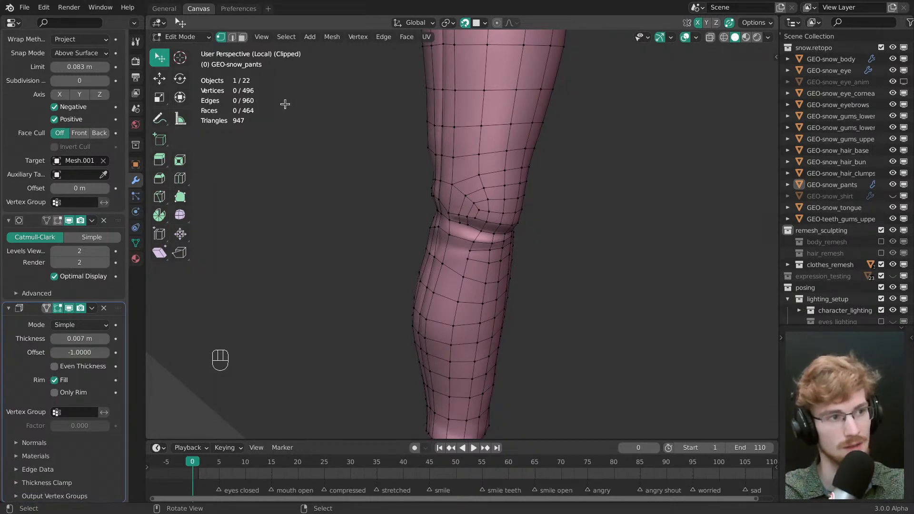
mouse_move(458, 233)
middle_down()
mouse_move(539, 251)
mouse_move(465, 248)
middle_up()
key(grave)
click(452, 198)
ctrl+middle_drag(455, 205, 504, 314)
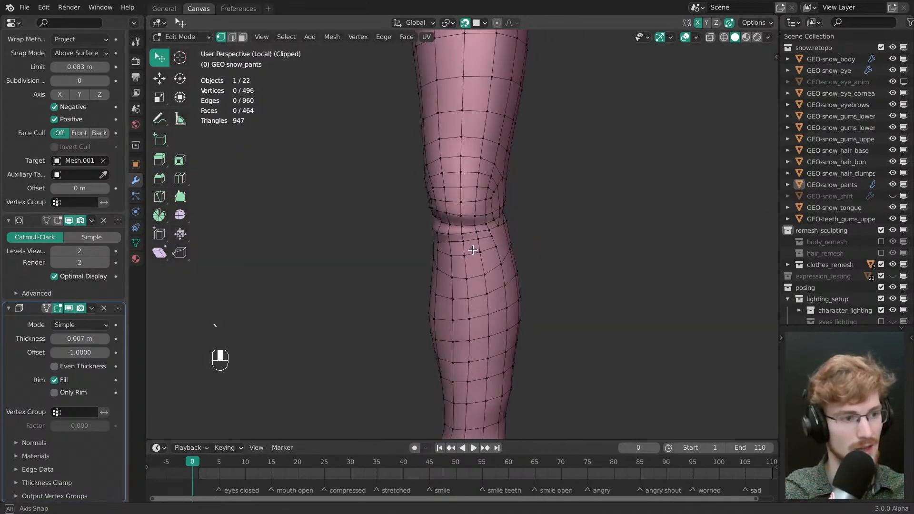
ctrl+middle_drag(505, 353, 516, 286)
key(grave)
middle_drag(517, 286, 535, 237)
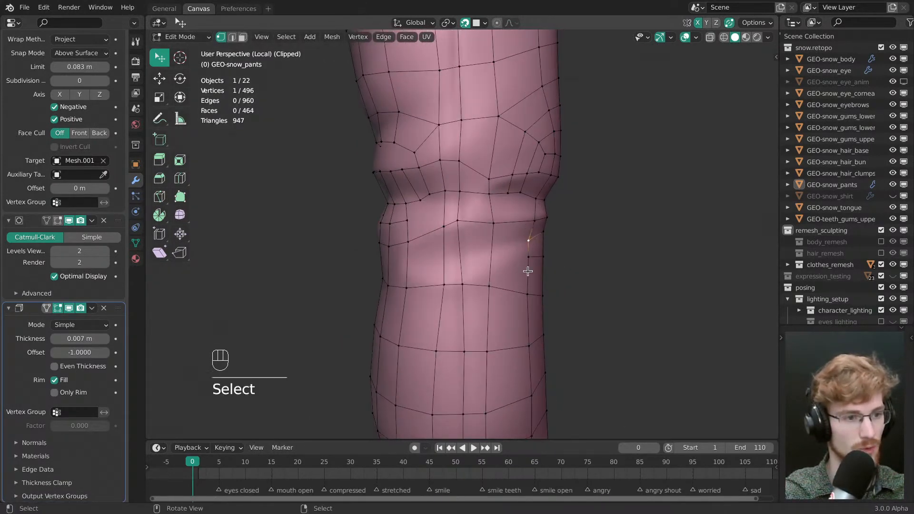
- Knife a new edge row across the side of the leg in the band below the knee crease
middle_drag(528, 271, 549, 255)
key(k)
click(530, 239)
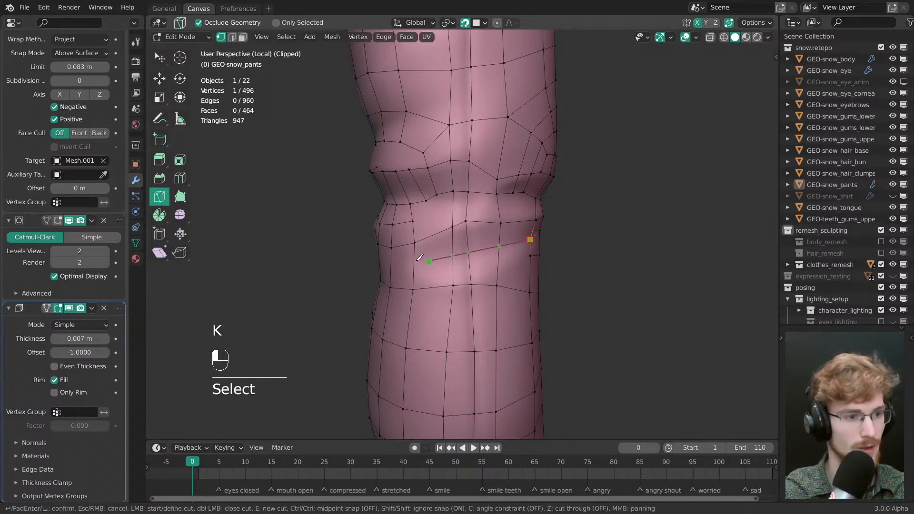
click(414, 264)
key(space)
key(g)
drag(529, 243, 529, 242)
key(alt+a)
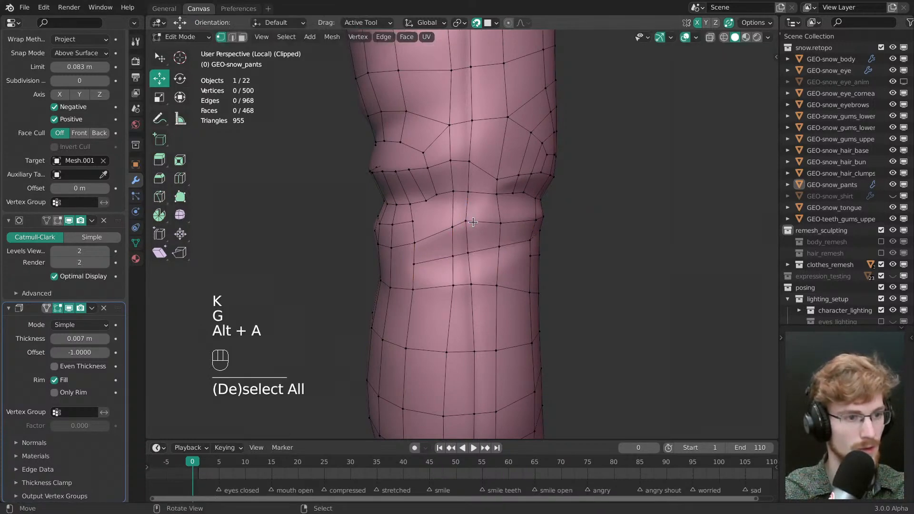
- Move the side vertex above the new cut slightly downward to smooth the row below the knee crease
key(w)
drag(466, 221, 465, 224)
middle_drag(485, 240, 401, 250)
key(alt+a)
- Dissolve a surplus edge and its leftover vertex just under the back knee fold
middle_drag(490, 261, 584, 275)
alt+click(517, 220)
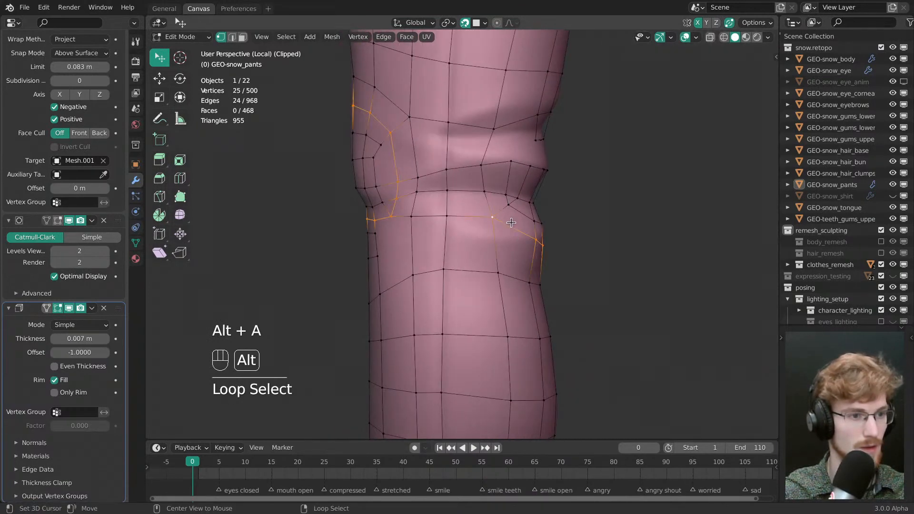
key(3)
middle_drag(520, 217, 499, 261)
key(ctrl+x)
key(1)
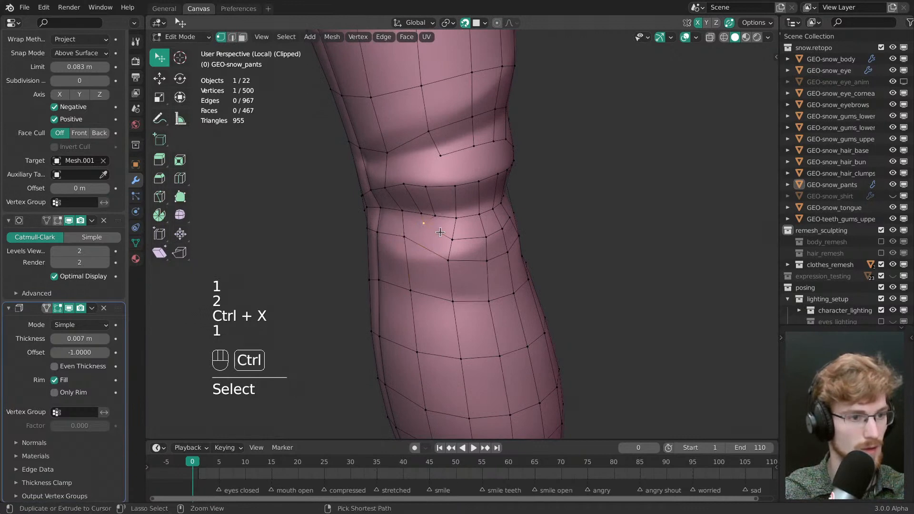
key(ctrl+x)
- Shift the vertices under the side and back knee fold into an even row and dissolve a surplus vertex
drag(481, 256, 482, 261)
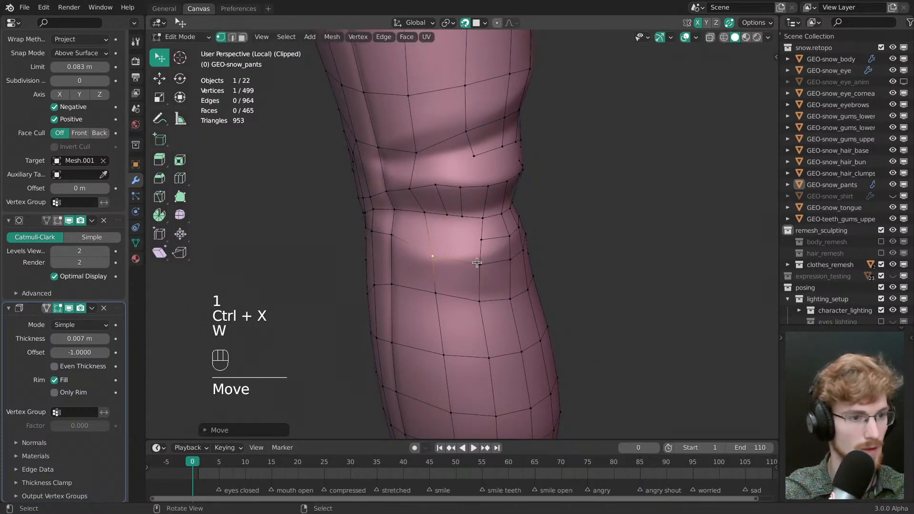
middle_drag(482, 261, 433, 270)
drag(433, 270, 434, 264)
middle_drag(434, 265, 461, 253)
drag(447, 251, 444, 255)
key(ctrl+x)
- Knife connecting edges across the open face under the side knee fold and dissolve the surplus geometry
middle_drag(510, 265, 450, 242)
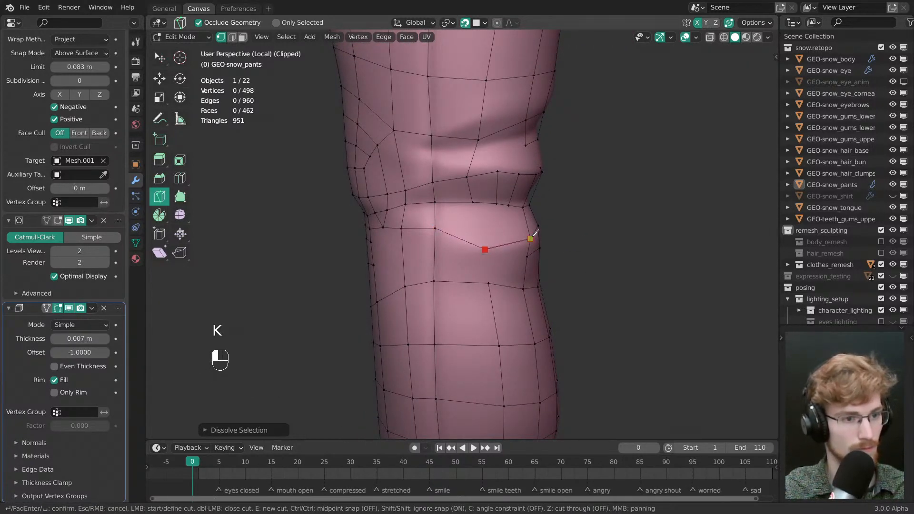
key(Return)
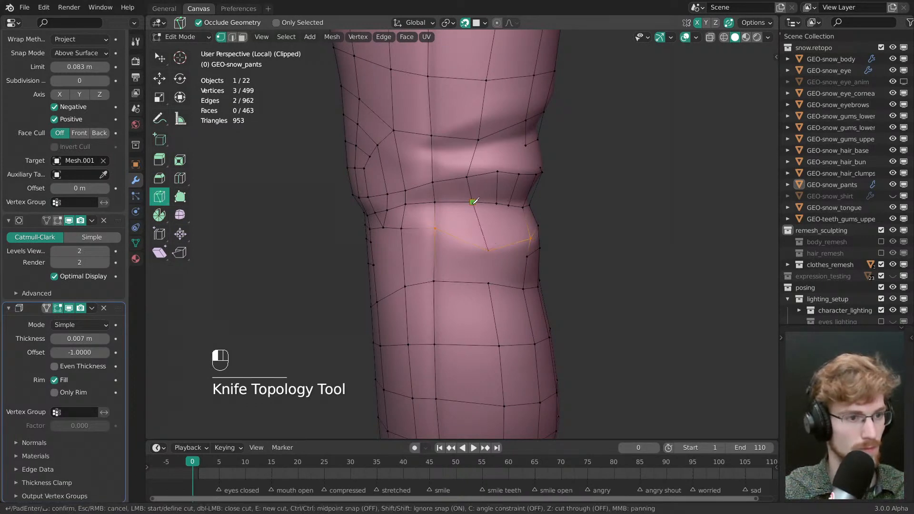
middle_drag(501, 233, 524, 215)
key(Return)
key(alt+a)
key(ctrl+x)
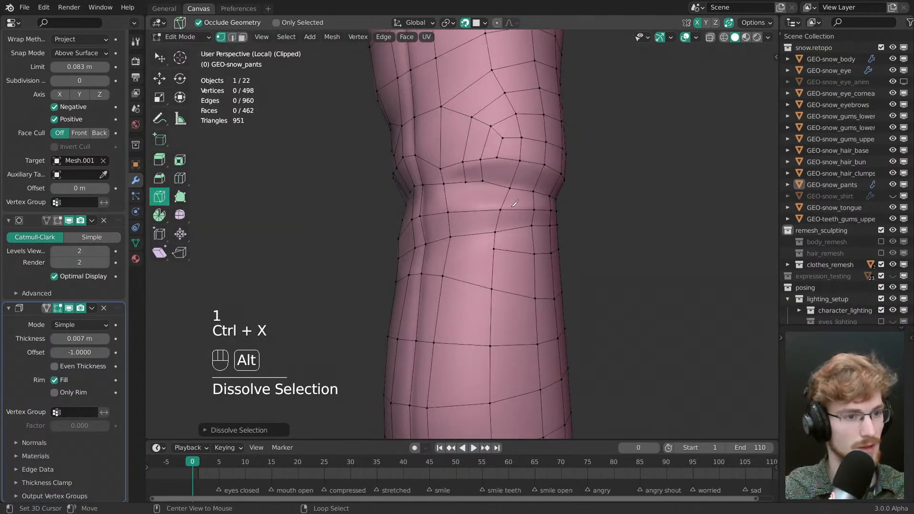
- Knife the lower edge row onward across the side of the leg below the knee fold
alt+click(522, 217)
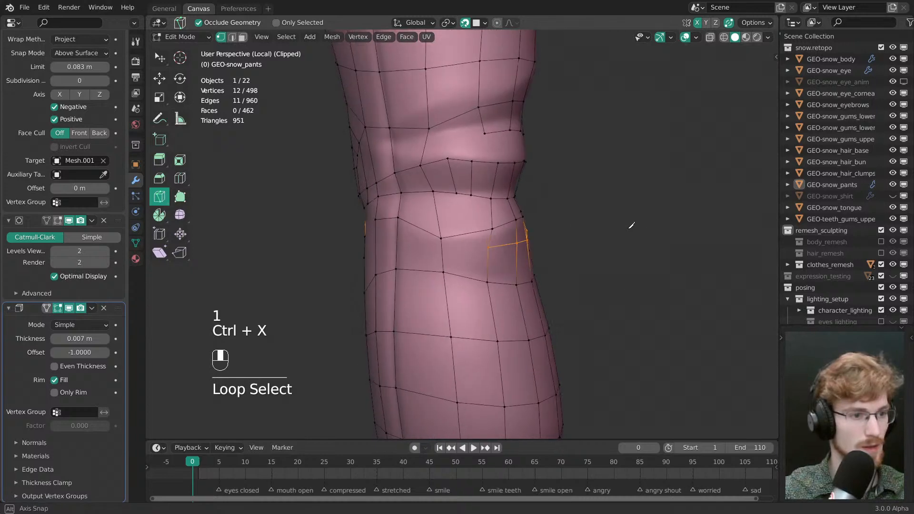
middle_drag(632, 226, 531, 237)
middle_drag(376, 212, 384, 214)
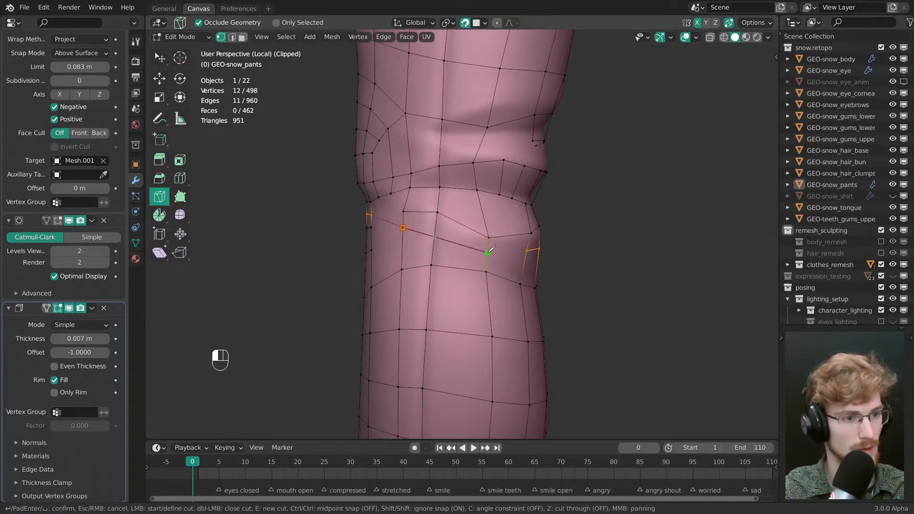
key(Return)
alt+right_click(477, 242)
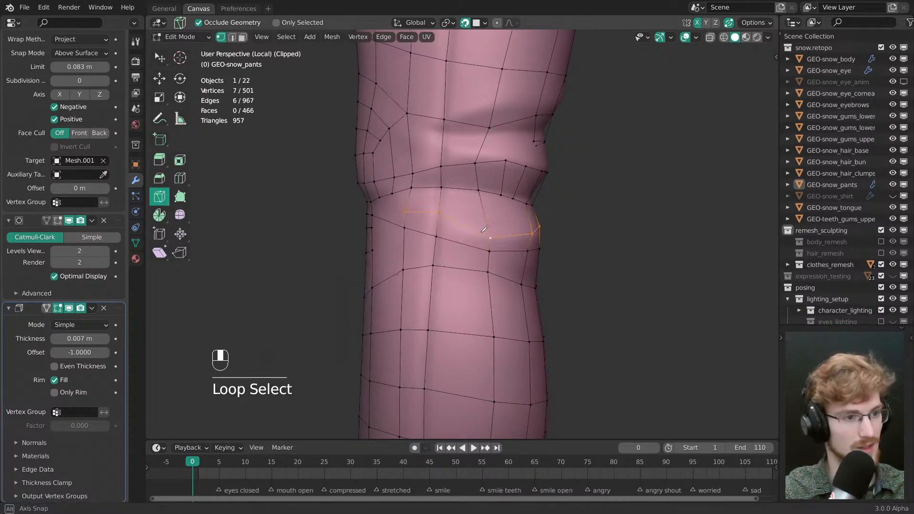
- Knife another edge row around the back of the leg through the midpoints of the vertical edges below the fold
middle_drag(478, 241, 527, 216)
alt+click(535, 233)
alt+click(476, 197)
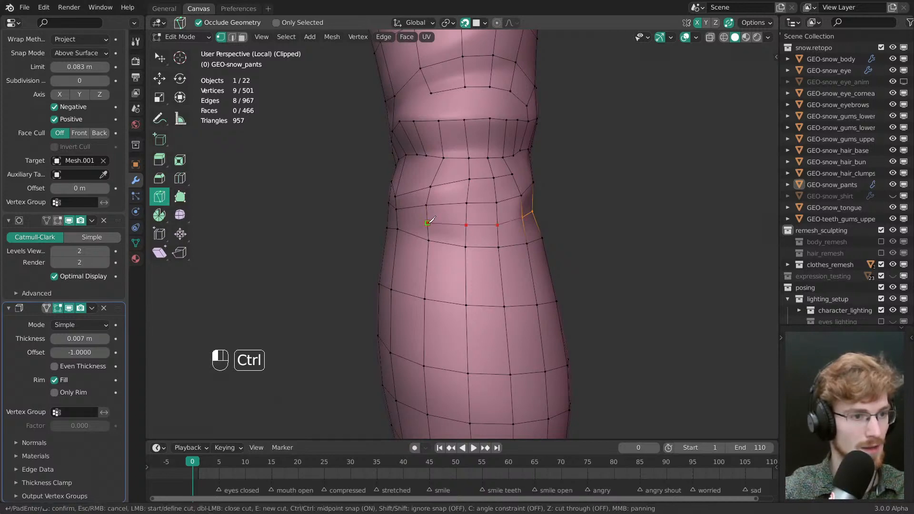
middle_drag(430, 220, 559, 233)
middle_drag(428, 207, 442, 217)
key(Return)
- Reposition vertices of the newly cut row on the side of the leg
key(alt+a)
key(w)
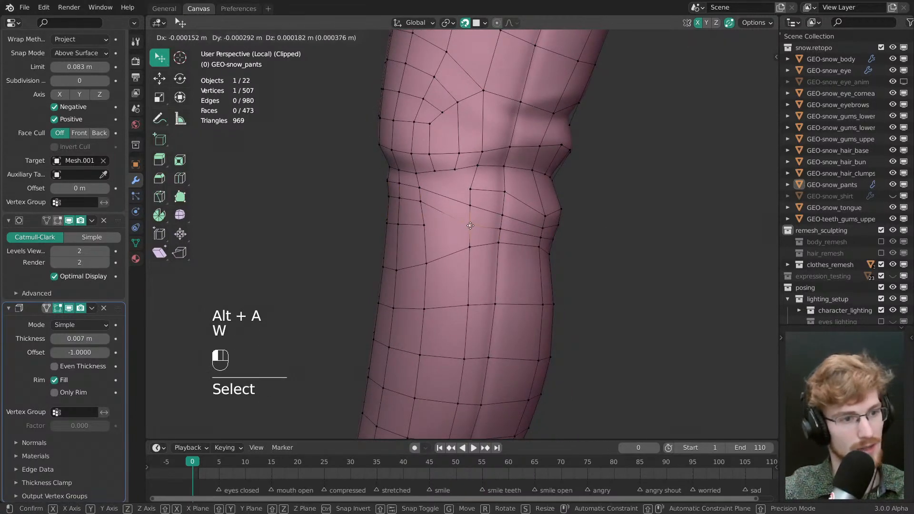
drag(387, 217, 354, 242)
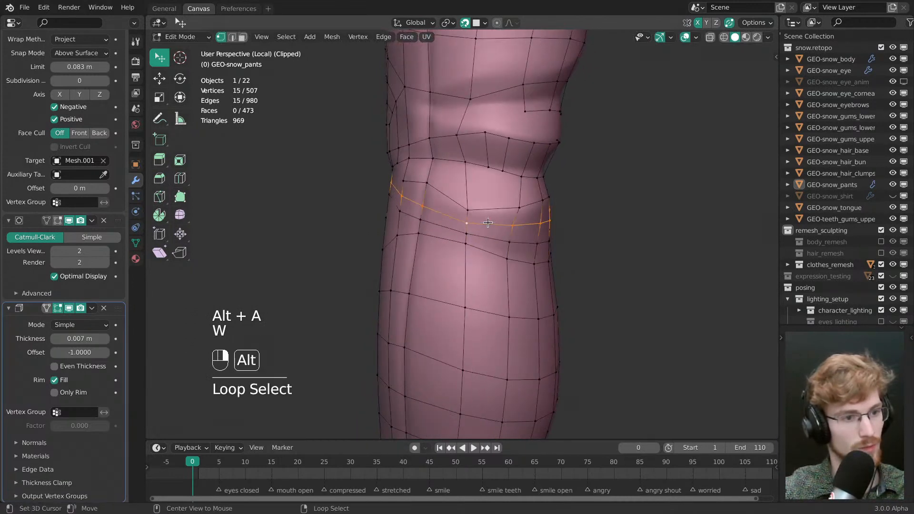
- Check how the edge loops below the knee fold run around the leg by selecting them
middle_drag(488, 223, 590, 187)
key(alt+a)
alt+shift+click(484, 255)
alt+click(482, 246)
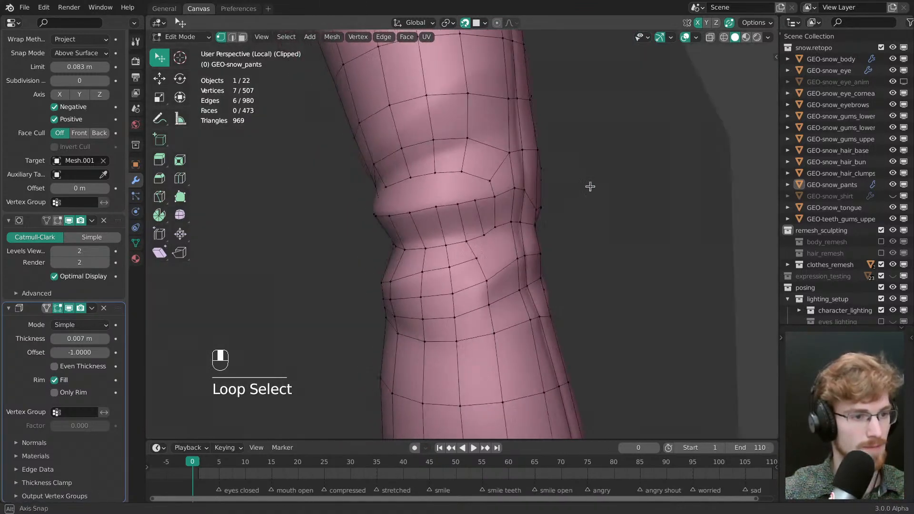
alt+shift+click(484, 235)
middle_drag(484, 235, 652, 231)
mouse_move(491, 203)
middle_down()
mouse_move(599, 239)
mouse_move(498, 210)
middle_up()
- Move the vertices above the side knee crease to even out the spacing
key(alt+a)
key(w)
drag(477, 196, 478, 196)
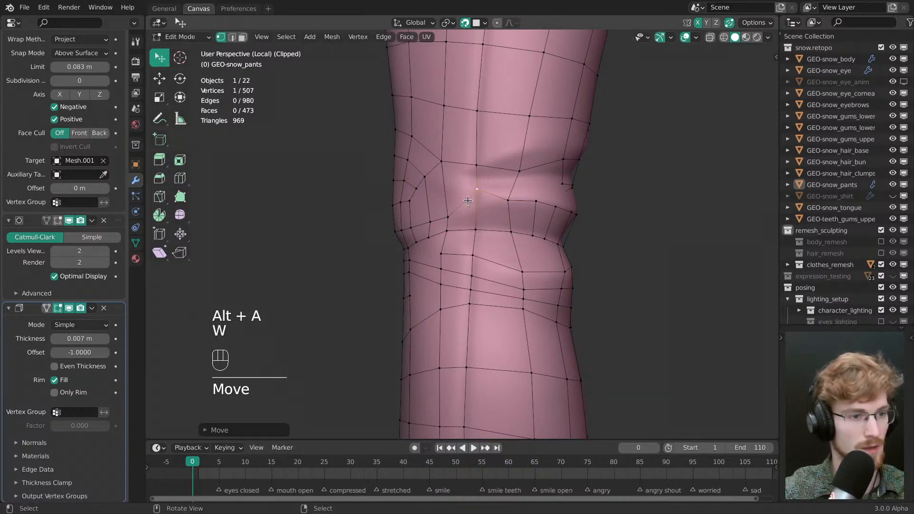
middle_drag(477, 196, 521, 218)
drag(520, 219, 535, 215)
middle_drag(535, 215, 475, 236)
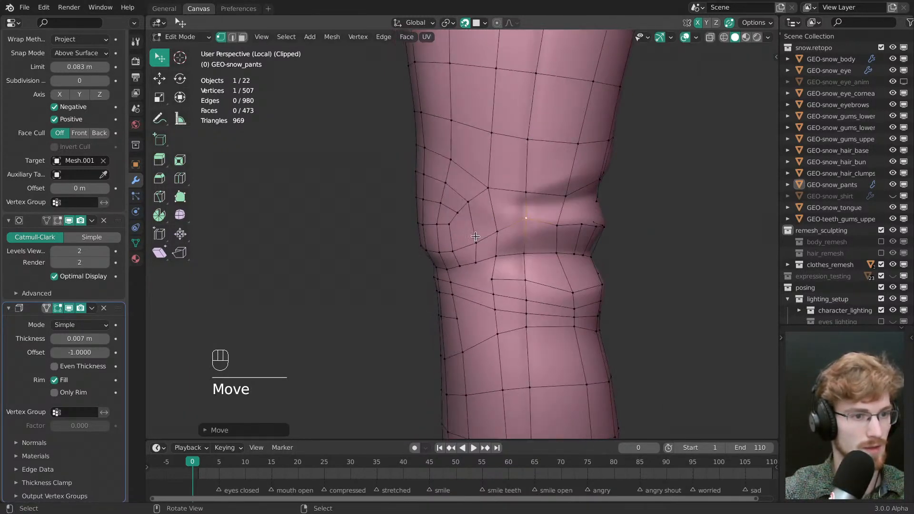
drag(497, 193, 494, 194)
middle_drag(495, 195, 497, 230)
- Dissolve surplus vertices above the back and side knee fold, moving the adjacent side vertex upward
key(2)
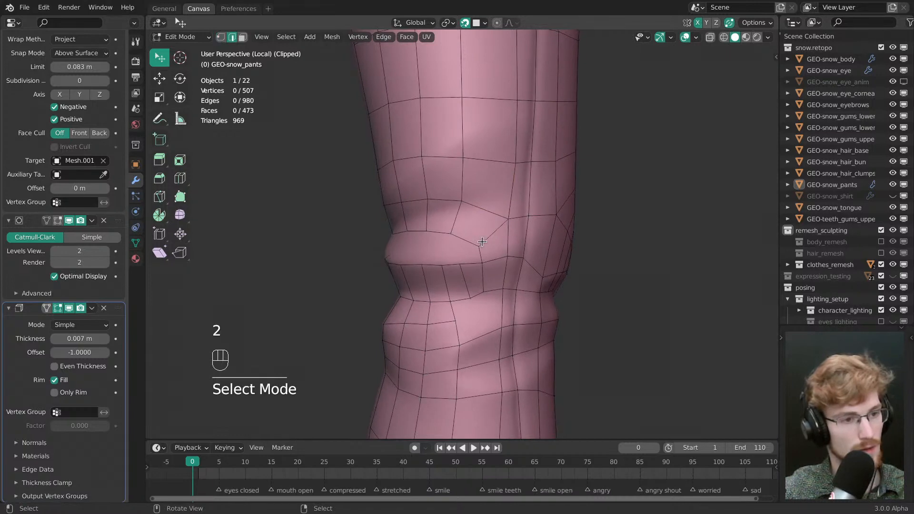
key(ctrl+x)
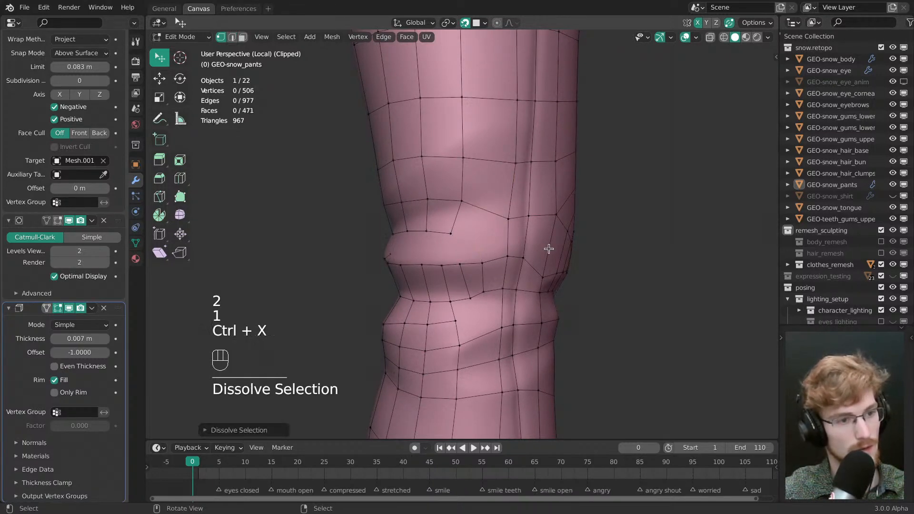
middle_drag(547, 249, 450, 213)
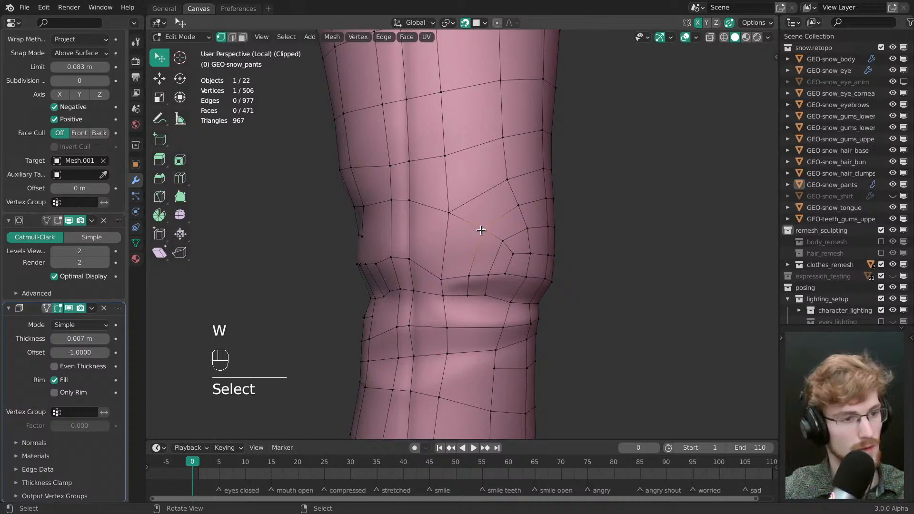
key(ctrl+x)
drag(445, 211, 441, 194)
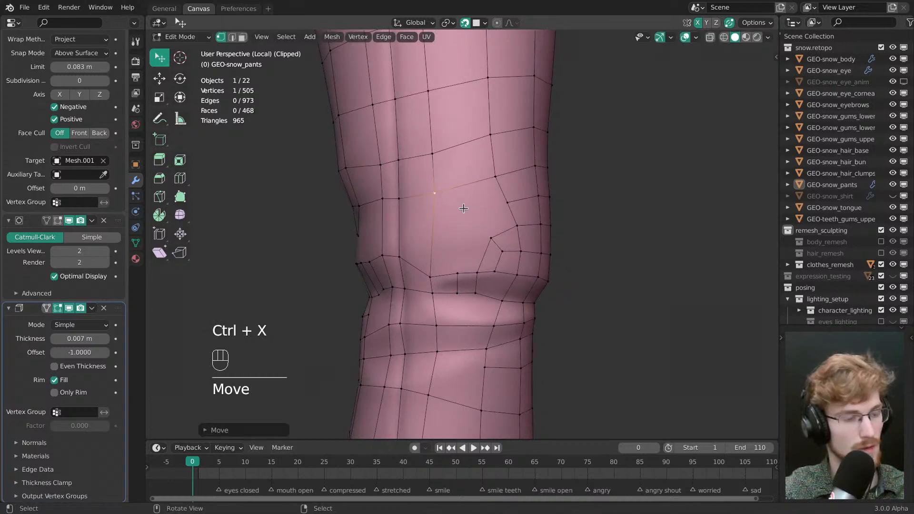
middle_drag(463, 209, 493, 272)
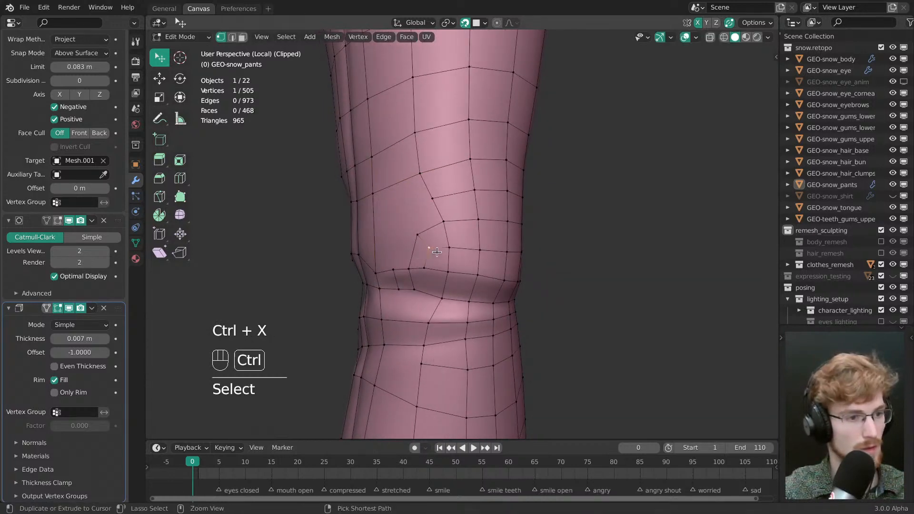
key(ctrl+x)
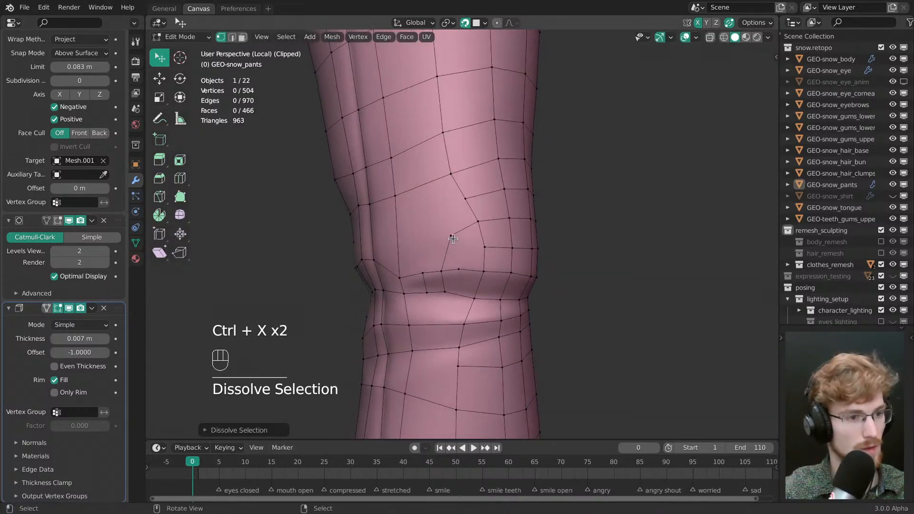
- Dissolve the remaining corner vertex above the side knee crease, undoing the excess dissolve
click(453, 239)
key(ctrl+x)
middle_drag(453, 239, 465, 271)
key(ctrl+z)
key(ctrl+x)
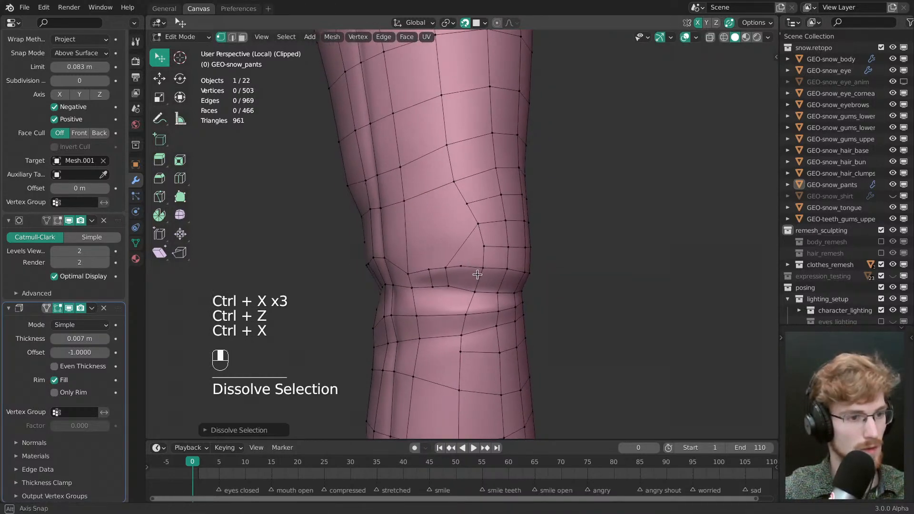
- Merge two adjacent faces above the side knee crease into one and dissolve a leftover vertex
key(3)
click(472, 258)
key(alt+a)
key(1)
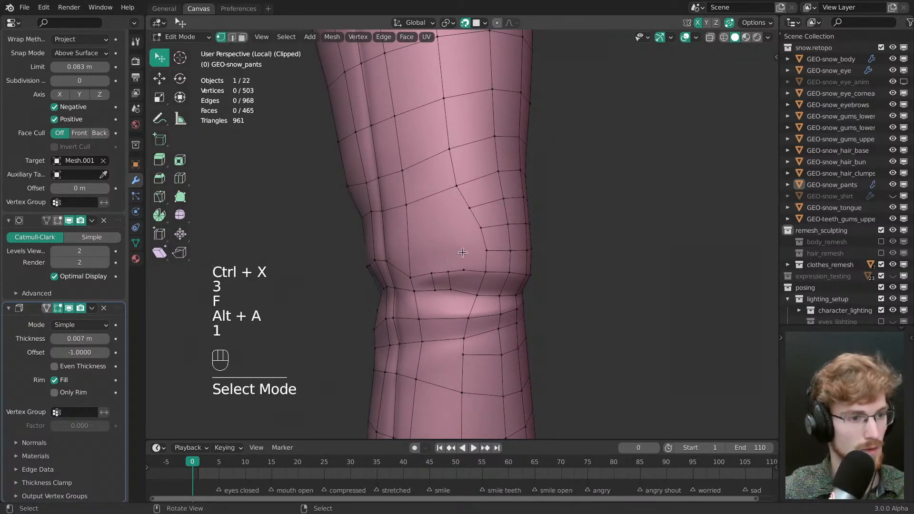
middle_drag(465, 251, 438, 247)
click(515, 295)
key(ctrl+x)
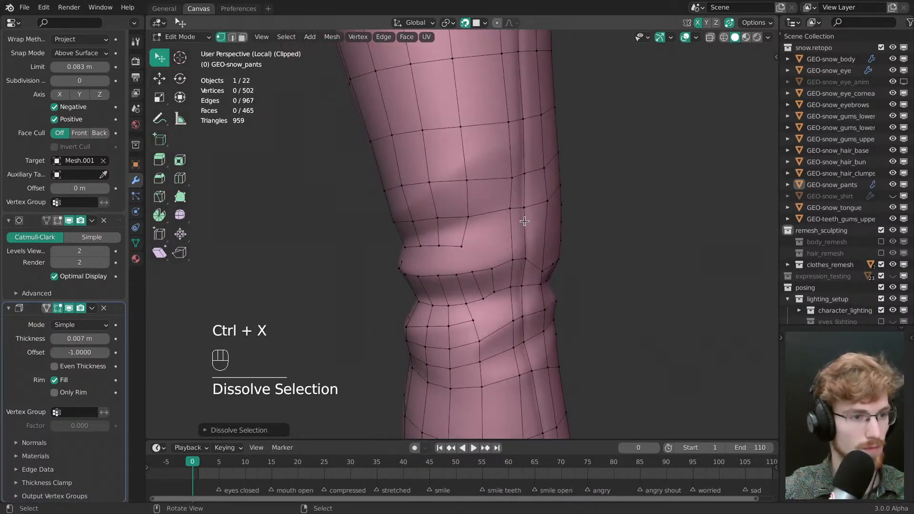
- Dissolve the surplus edges and vertices between the front knee patch and the back fold on the side of the knee
alt+click(451, 246)
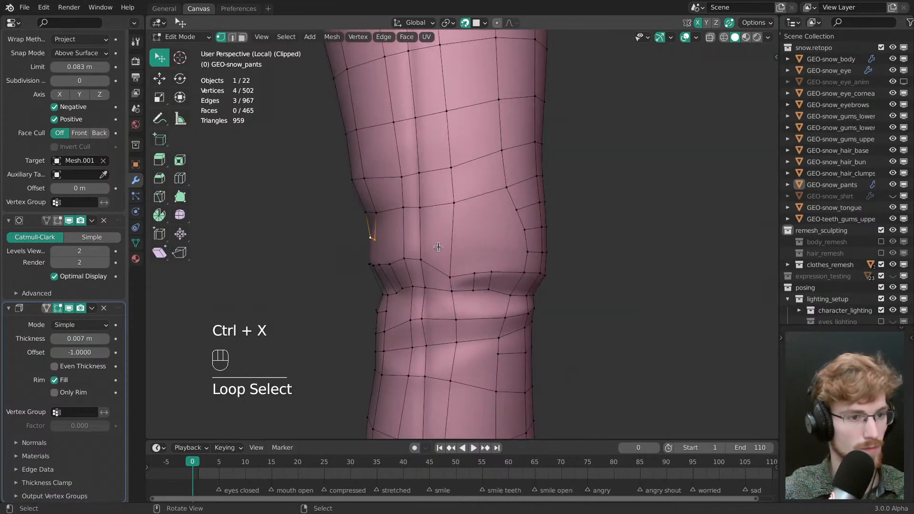
middle_drag(538, 212, 435, 258)
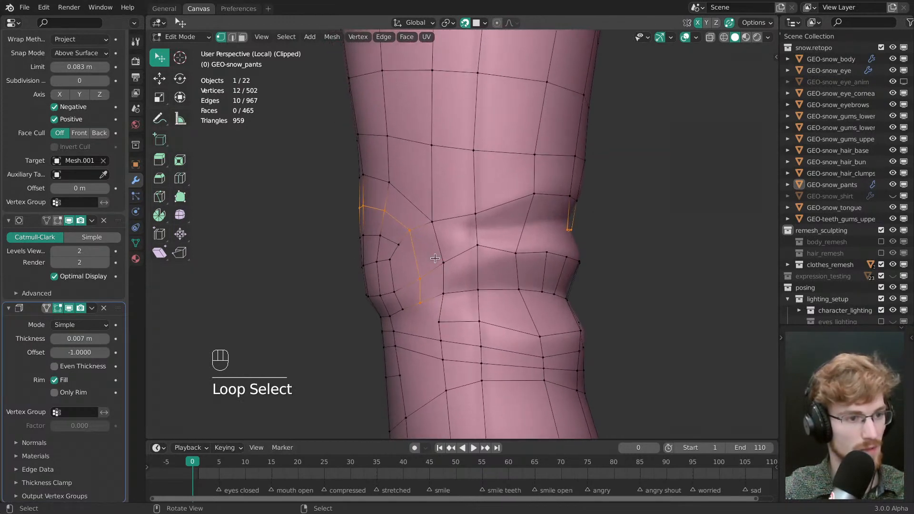
middle_drag(434, 219, 465, 242)
key(ctrl+x)
right_click(416, 246)
key(ctrl+x)
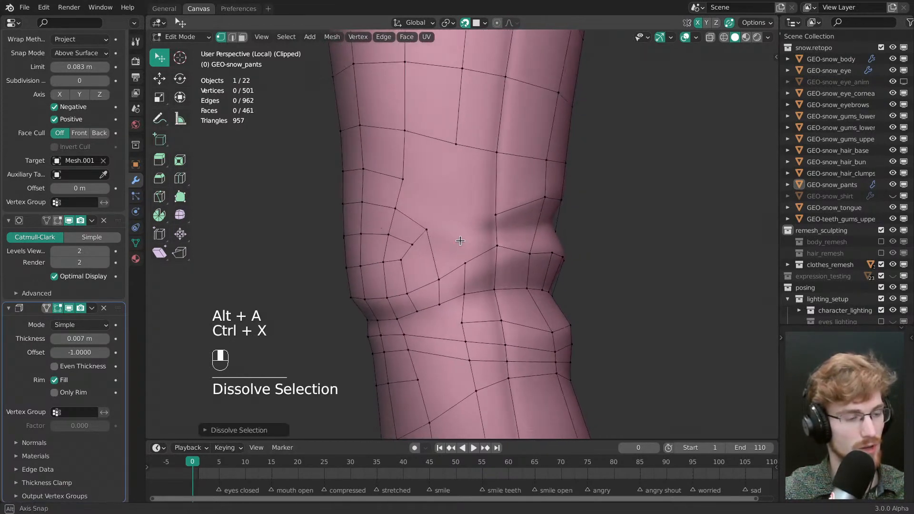
middle_drag(458, 284, 433, 243)
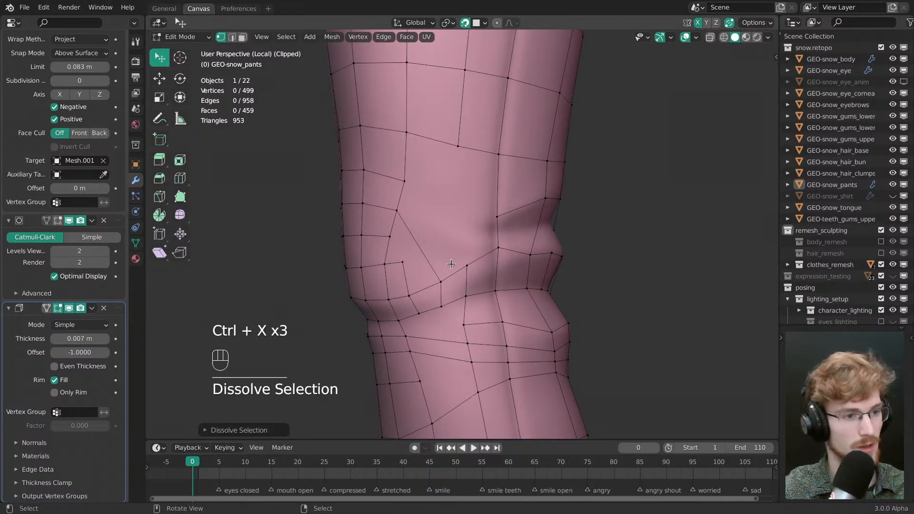
- Merge the faces above the side knee crease into one and connect two opposite vertices across it with a new edge
key(3)
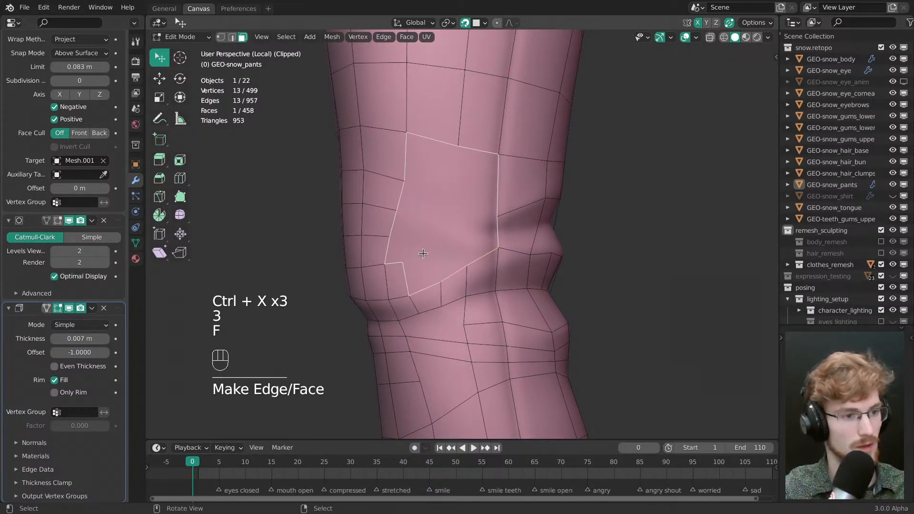
key(alt+a)
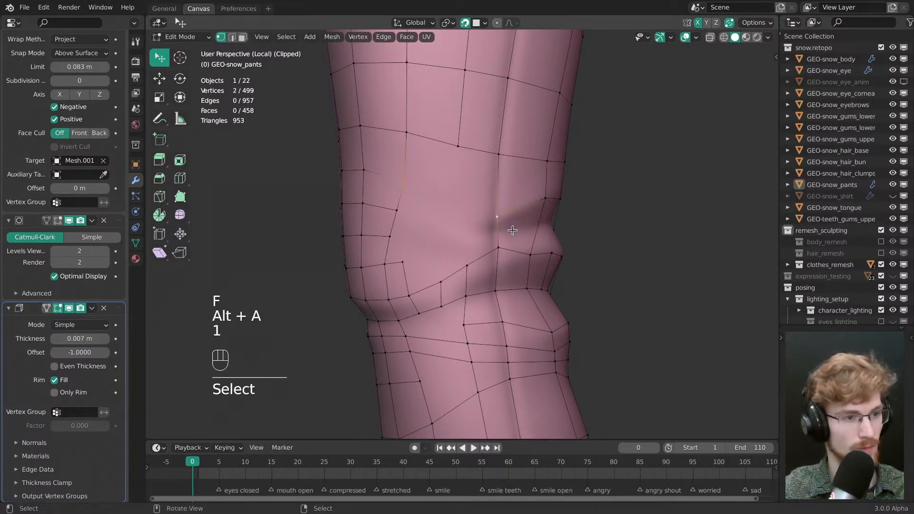
key(w)
drag(497, 216, 496, 216)
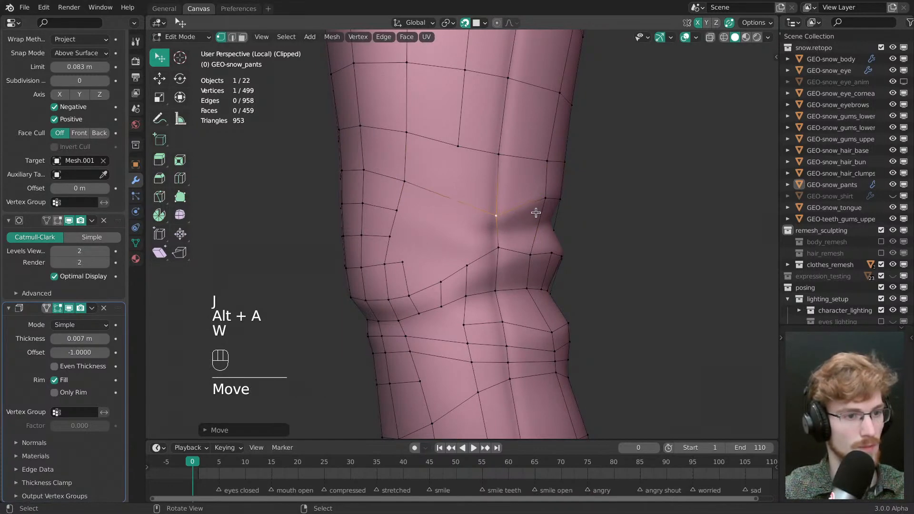
- Move individual vertices along the side and back knee folds to even out the edge spacing
drag(544, 199, 546, 200)
middle_drag(482, 226, 532, 208)
key(alt+a)
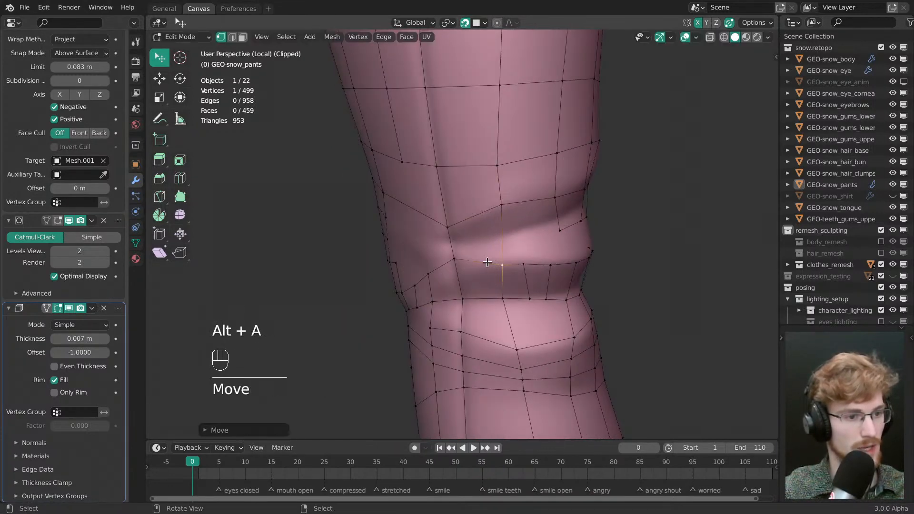
drag(455, 260, 457, 267)
middle_drag(457, 268, 495, 255)
drag(467, 256, 470, 260)
drag(438, 271, 439, 273)
middle_drag(439, 274, 567, 197)
key(alt+a)
- Dissolve the surplus horizontal edge loop above the front of the knee
middle_drag(453, 241, 630, 231)
alt+click(471, 178)
middle_drag(471, 178, 443, 174)
key(2)
key(ctrl+x)
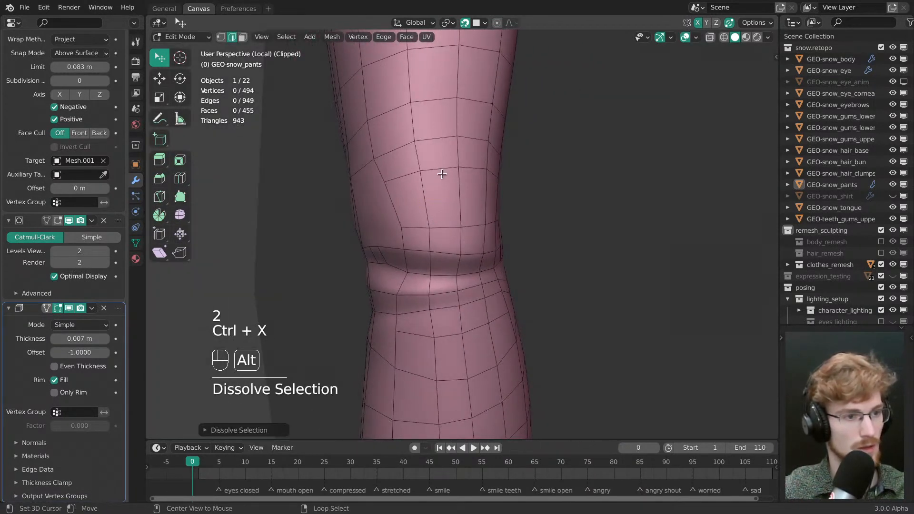
- Slide the next horizontal edge loop above the front knee downward to even the spacing
alt+right_click(443, 173)
key(g)
drag(443, 174, 446, 188)
key(g)
alt+right_click(446, 228)
key(g)
drag(446, 228, 449, 228)
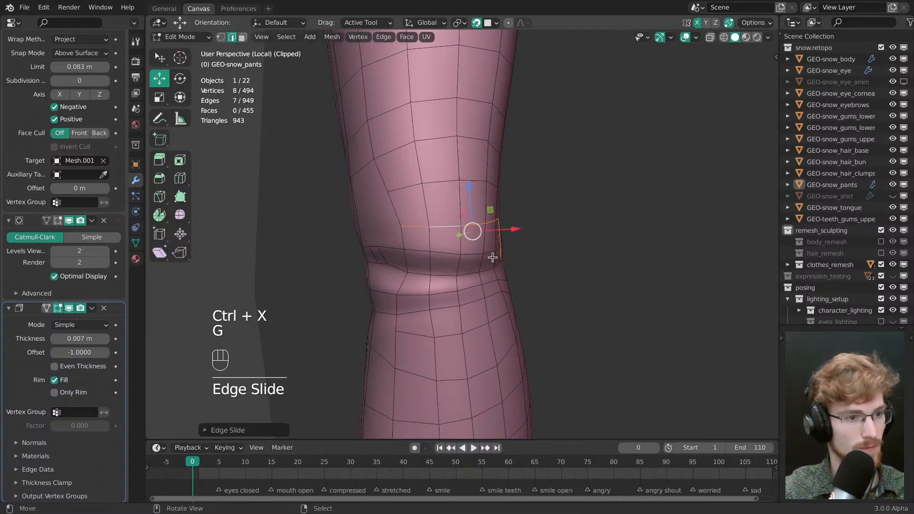
key(ctrl+z)
- Edge-slide the front section of the loop just above the knee crease slightly to even the spacing
middle_drag(493, 257, 471, 251)
key(1)
click(450, 223)
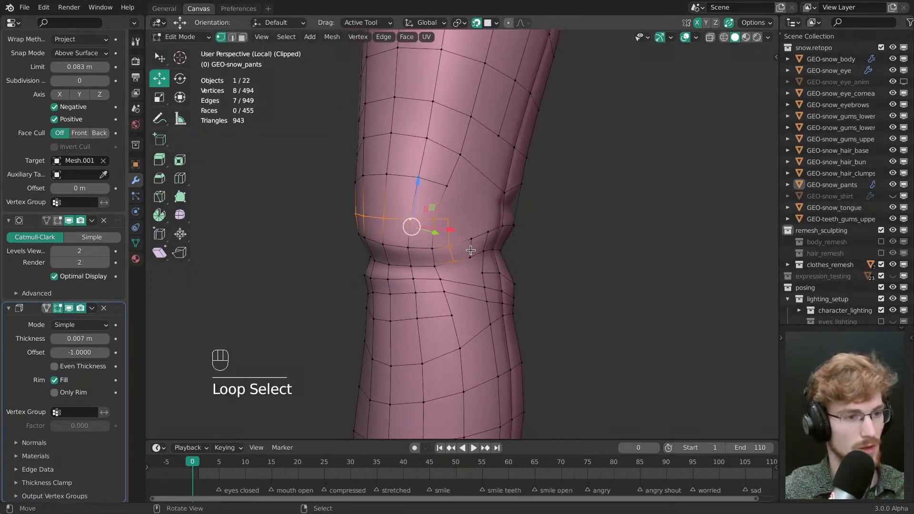
key(g)
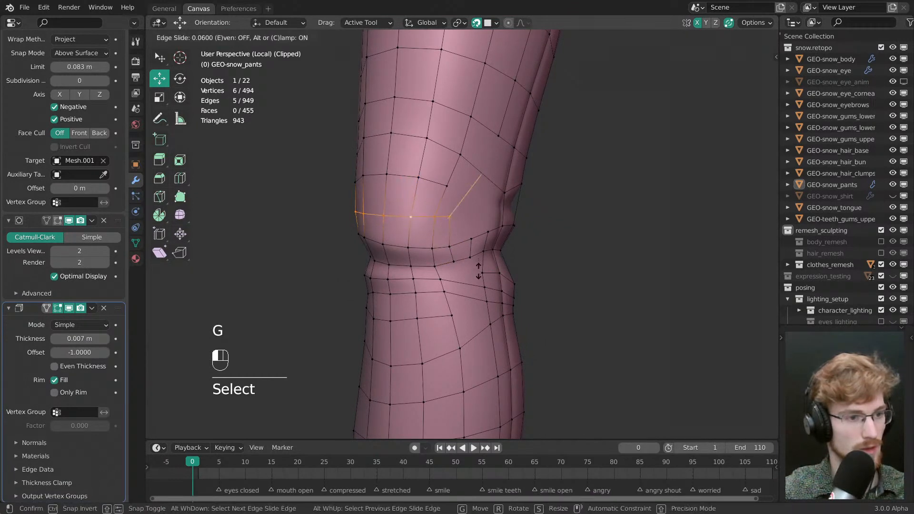
click(478, 271)
key(alt+a)
key(alt+a)
- Add a loop cut across the faces between the side knee folds and adjust its position
middle_drag(481, 267, 400, 228)
key(ctrl+r)
drag(460, 215, 460, 206)
middle_drag(462, 208, 525, 219)
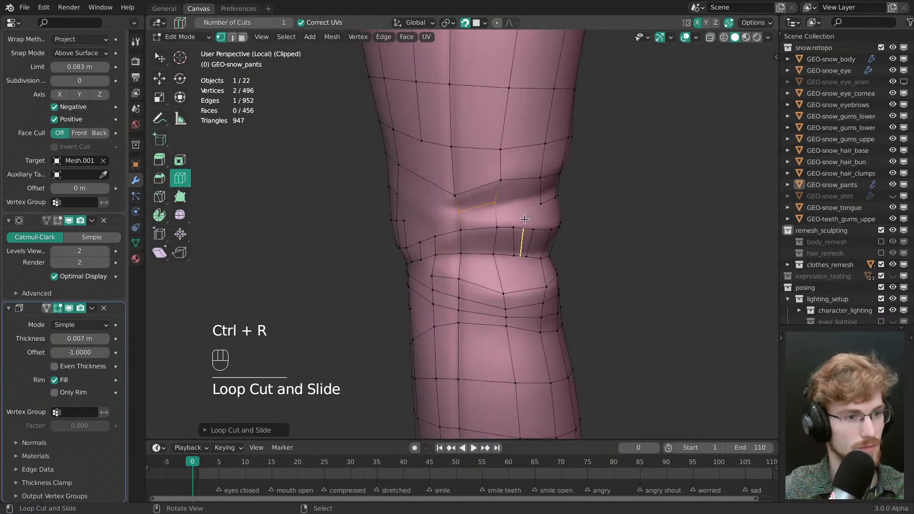
key(g)
drag(525, 219, 523, 218)
key(g)
key(alt+a)
- Move single vertices above the back and side knee folds slightly upward
middle_drag(522, 217, 470, 216)
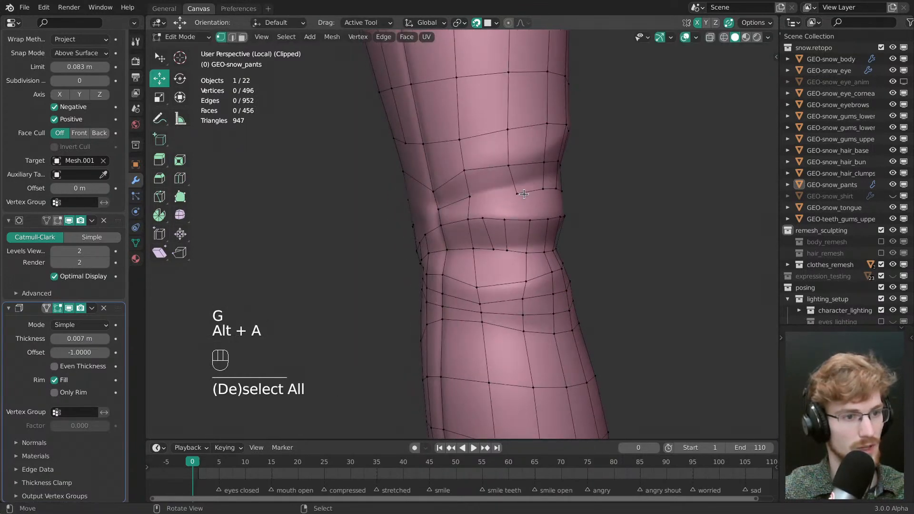
key(w)
drag(508, 167, 510, 161)
middle_drag(535, 196, 424, 215)
alt+shift+middle_drag(499, 273, 483, 217)
drag(440, 173, 479, 172)
ctrl+middle_drag(546, 151, 483, 200)
alt+right_click(486, 221)
click(484, 181)
drag(485, 181, 487, 178)
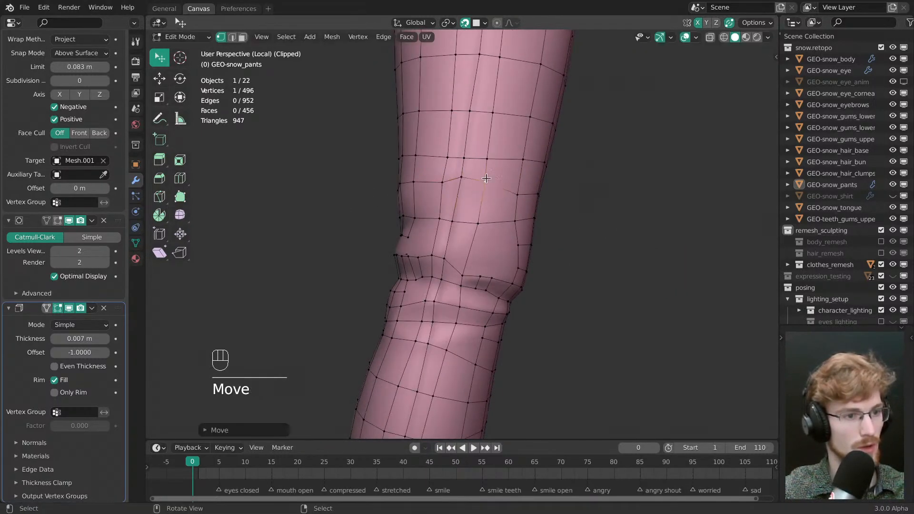
- Nudge the vertices in the row above the back knee fold to smooth the edge flow
middle_drag(459, 179, 512, 196)
drag(456, 196, 458, 192)
middle_drag(457, 192, 491, 221)
click(486, 219)
drag(486, 218, 486, 217)
middle_drag(487, 216, 456, 196)
drag(457, 195, 458, 194)
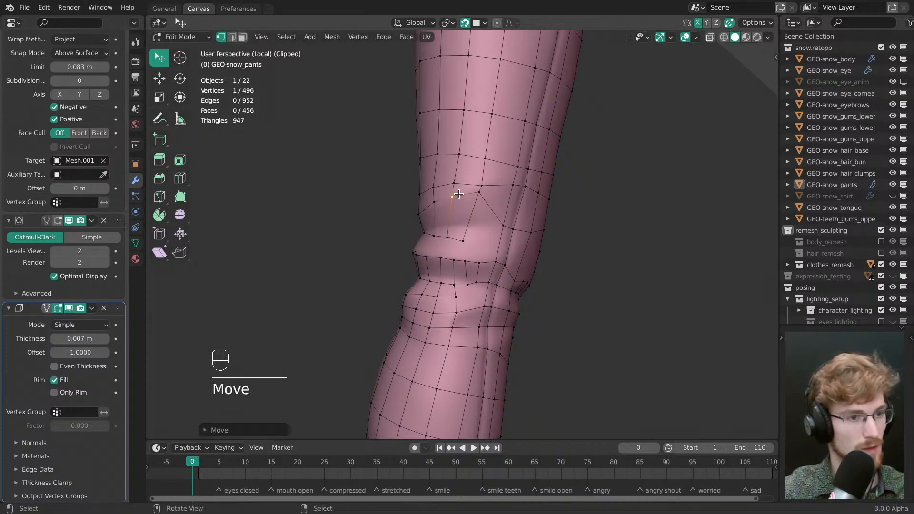
- Raise the vertices of the lower row above the side and back knee fold toward the row above
middle_drag(458, 194, 421, 200)
drag(467, 220, 461, 191)
drag(478, 223, 474, 196)
middle_drag(479, 204, 527, 210)
drag(490, 236, 490, 229)
- Connect two vertices above the side knee fold with a new edge and save the file
click(473, 224)
middle_drag(466, 231, 419, 221)
key(alt+a)
drag(423, 222, 423, 222)
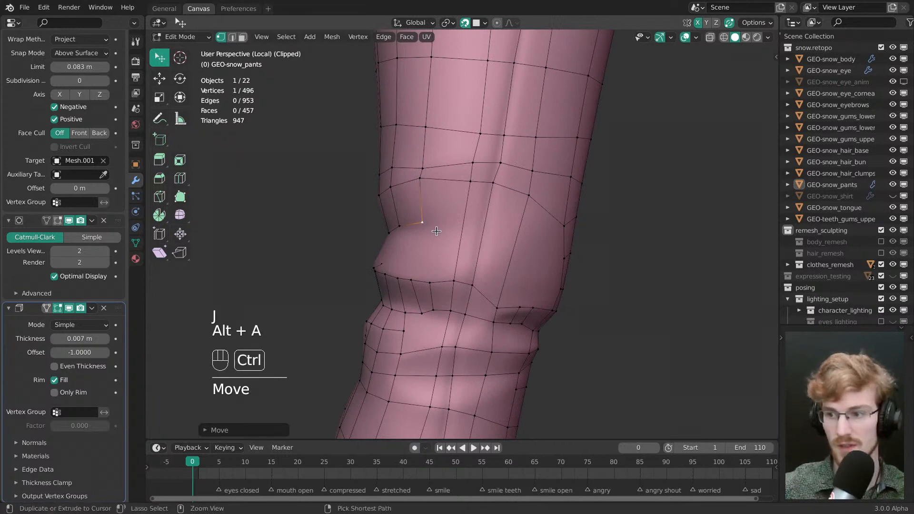
key(ctrl+s)
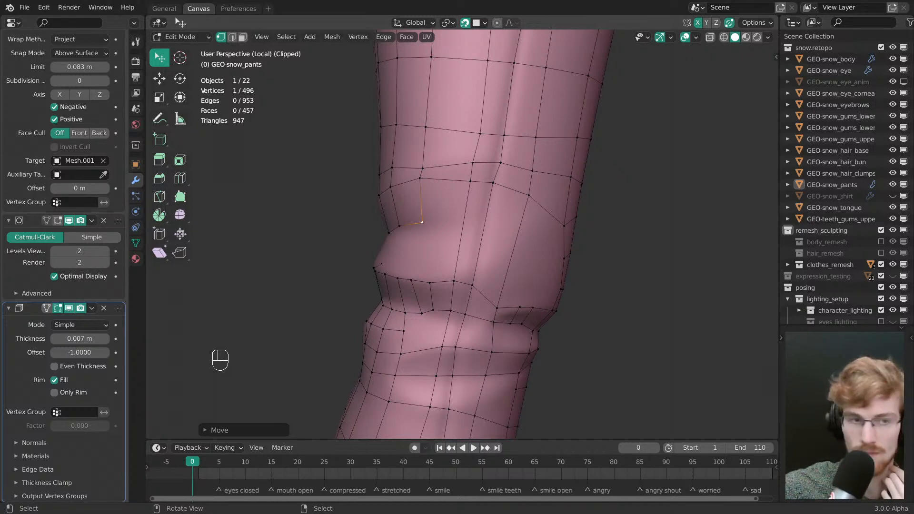
- Reposition the vertices in the row just above the back knee fold to even out the spacing
middle_drag(593, 228, 316, 237)
alt+click(542, 228)
middle_drag(496, 235, 413, 233)
click(492, 223)
key(w)
click(493, 218)
click(451, 222)
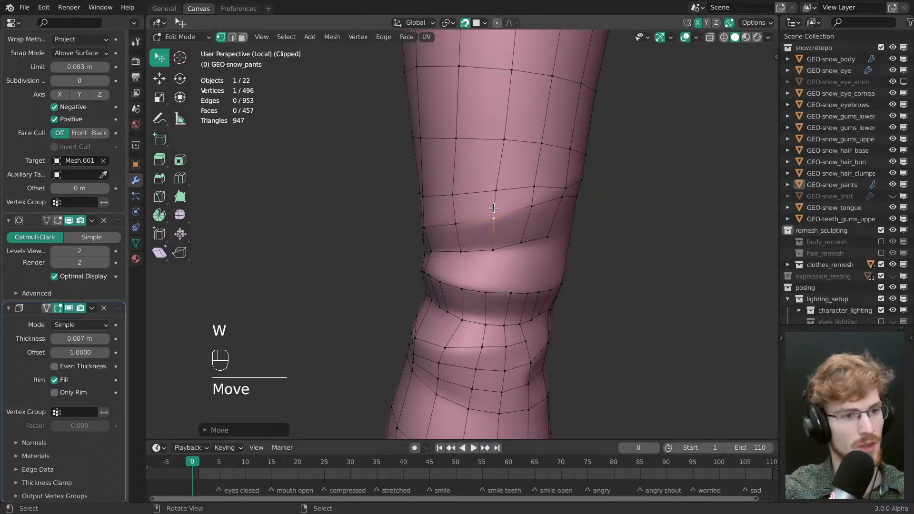
drag(531, 207, 528, 212)
- Extend the edge row above the back knee fold around the side by connecting vertices across the large faces
middle_drag(531, 224, 606, 237)
alt+click(489, 229)
middle_drag(483, 230, 464, 242)
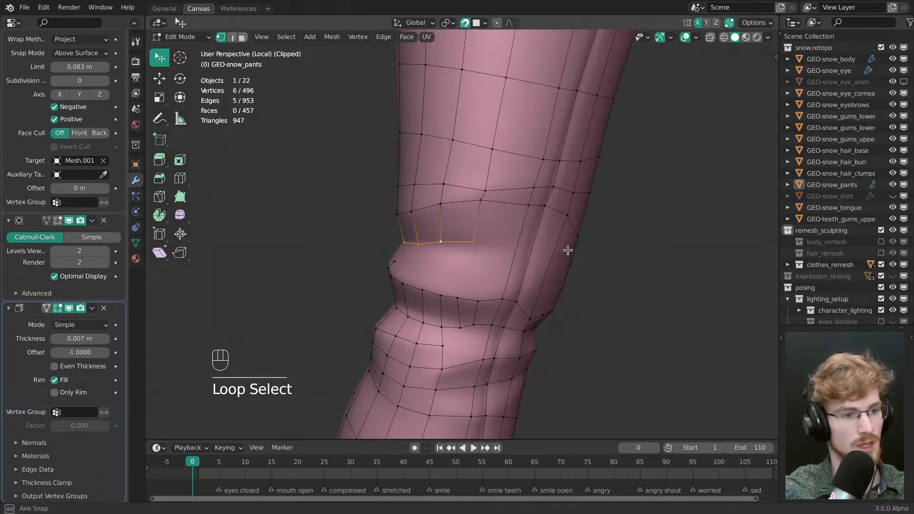
middle_drag(568, 250, 559, 222)
alt+shift+click(441, 215)
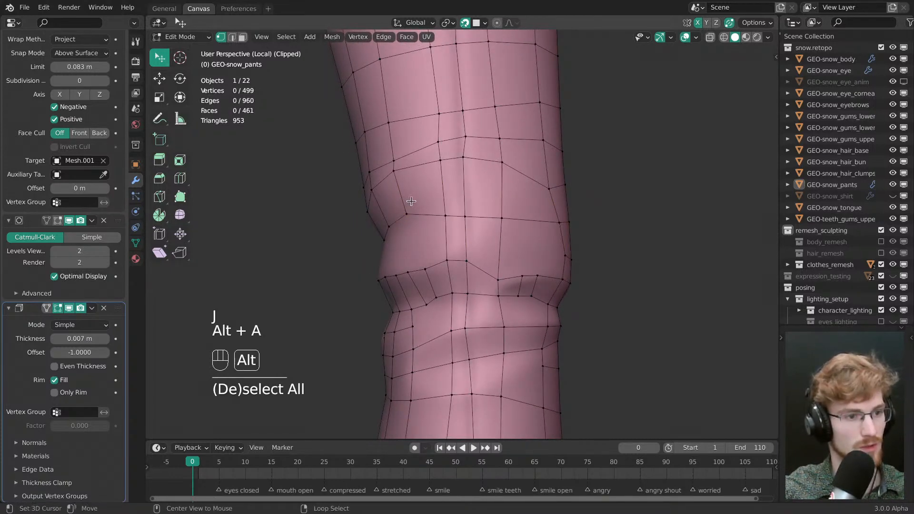
middle_drag(411, 202, 521, 252)
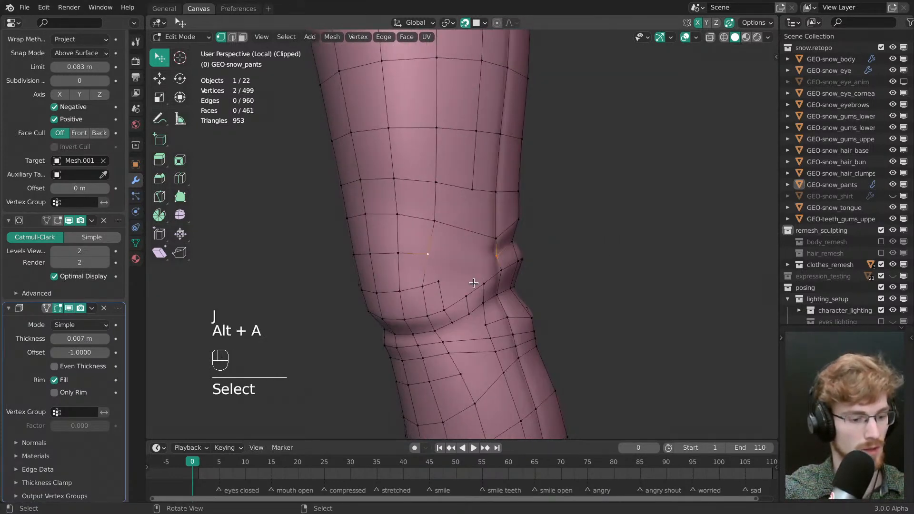
key(j)
key(alt+a)
- Knife-cut a small corner of new edges into the large face beside the front knee patch
middle_drag(473, 284, 532, 240)
alt+click(481, 196)
key(alt+a)
middle_drag(518, 201, 451, 237)
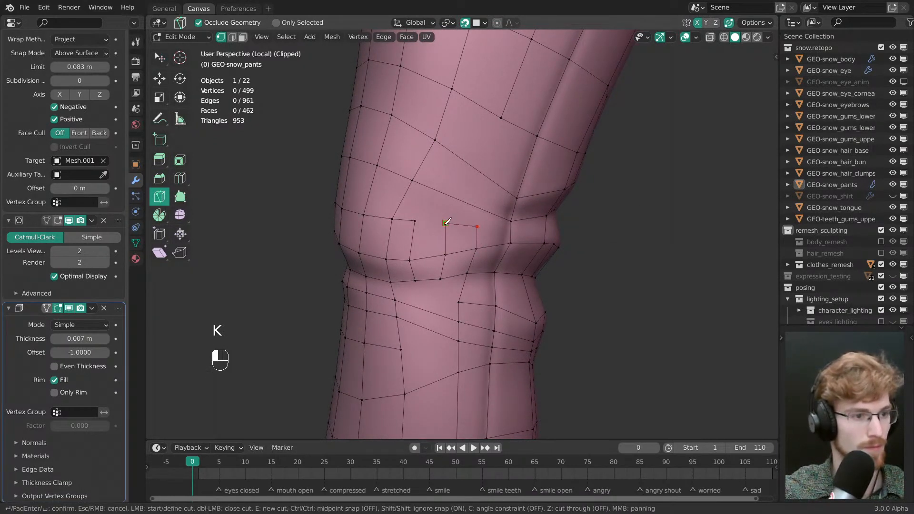
click(476, 248)
key(Return)
key(alt+a)
middle_drag(471, 228, 466, 239)
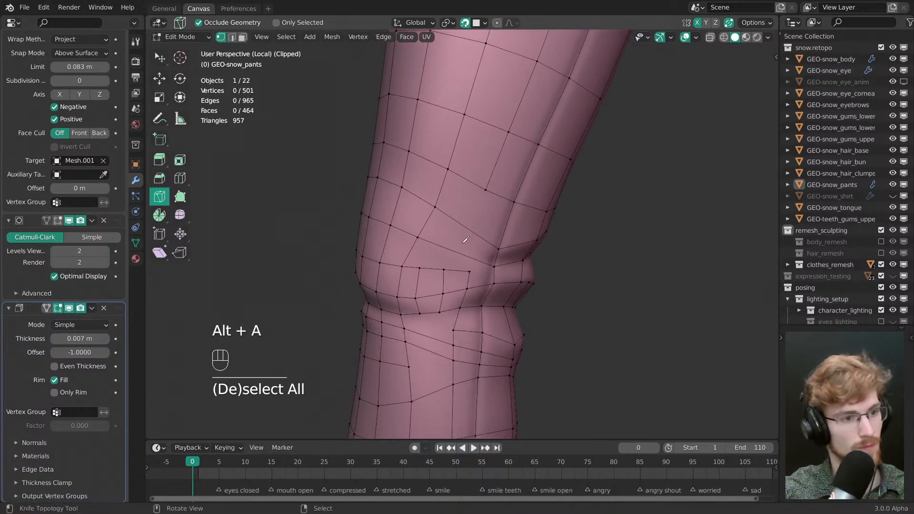
- Knife-cut an edge from the dangling vertex above the side knee crease down across the faces below it
key(Escape)
click(487, 190)
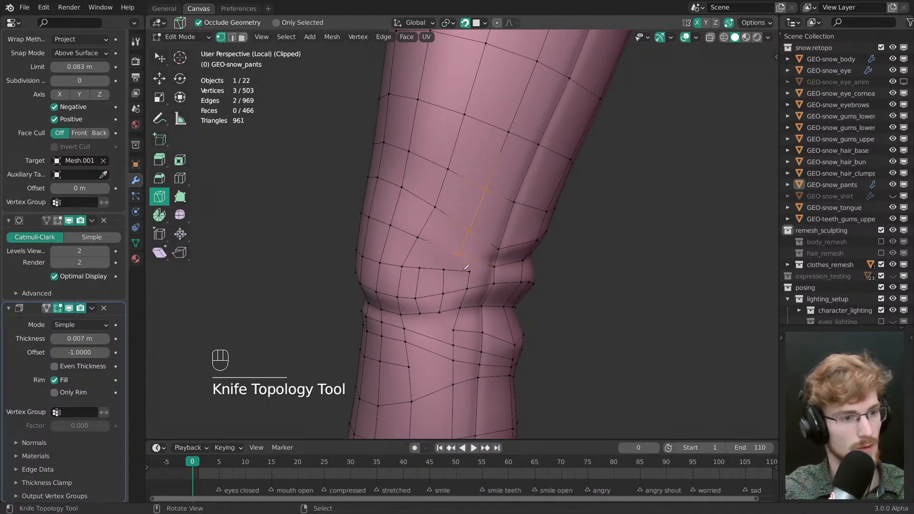
middle_drag(467, 266, 449, 224)
- Dissolve the surplus short edges beside the front knee patch and slide the remaining vertical edge sideways
key(alt+a)
key(2)
alt+click(452, 226)
key(ctrl+x)
alt+click(473, 222)
key(g)
drag(469, 254, 472, 254)
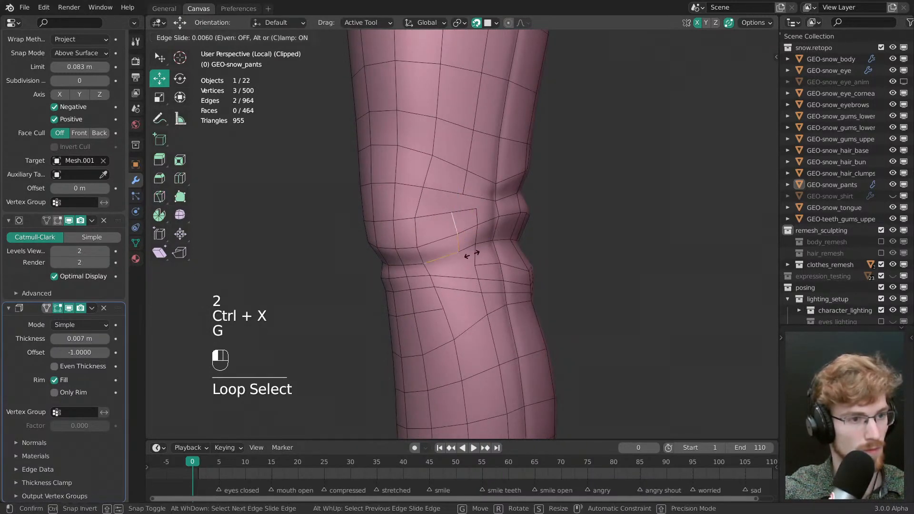
click(471, 255)
key(ctrl+x)
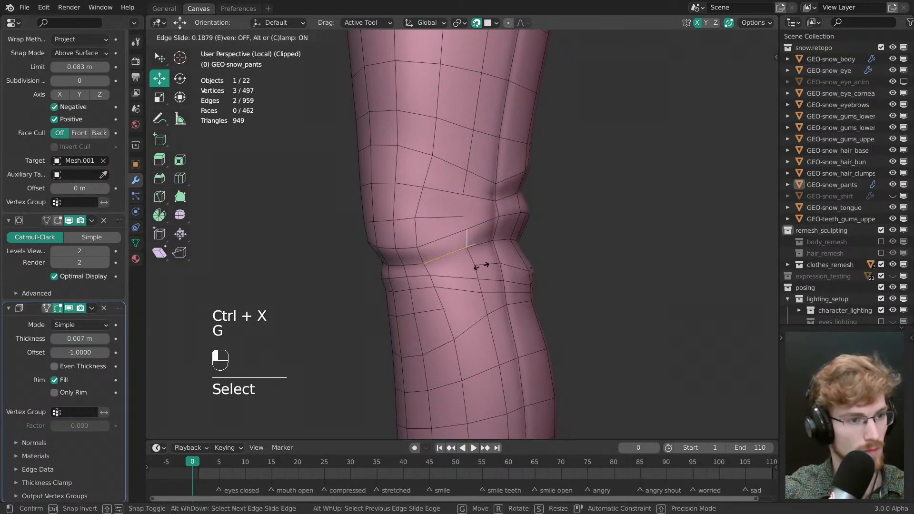
- Connect the loose edge end beside the front knee patch to its neighbouring vertex and move the junction vertex downward
key(alt+a)
key(j)
key(alt+a)
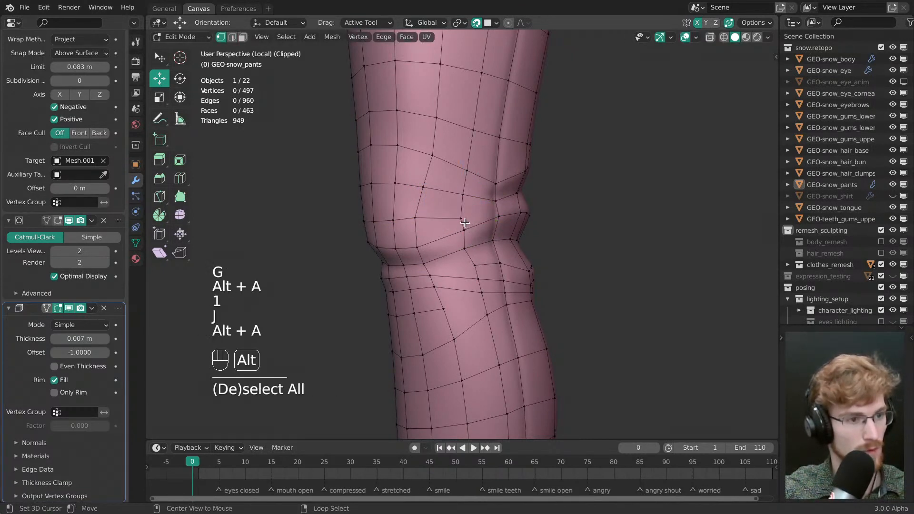
key(w)
drag(462, 219, 465, 228)
middle_drag(465, 229, 495, 230)
- Select the three-vertex vertical path crossing the front-side knee crease and slide it sideways
right_click(460, 224)
ctrl+right_click(461, 265)
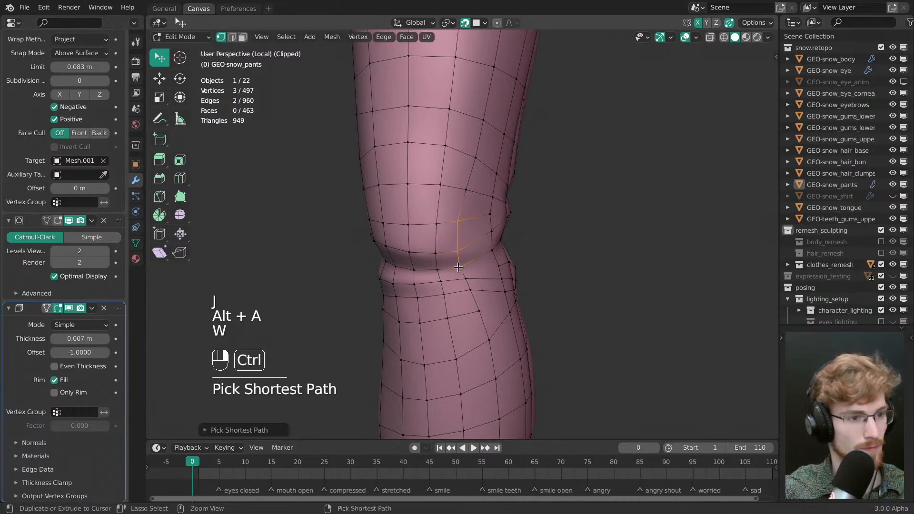
middle_drag(461, 265, 451, 264)
key(g)
drag(465, 265, 475, 264)
- Move the vertices above and below the front-side knee crease sideways to straighten the vertical edge line
key(alt+a)
key(w)
drag(458, 192, 462, 191)
drag(458, 279, 461, 281)
middle_drag(460, 281, 424, 287)
- Dissolve a surplus cross edge in the fold band behind the knee and connect two vertices to redirect the edge flow
shift+middle_drag(424, 286, 461, 213)
key(alt+a)
middle_drag(509, 229, 476, 226)
shift+middle_drag(476, 226, 425, 259)
key(2)
alt+right_click(423, 219)
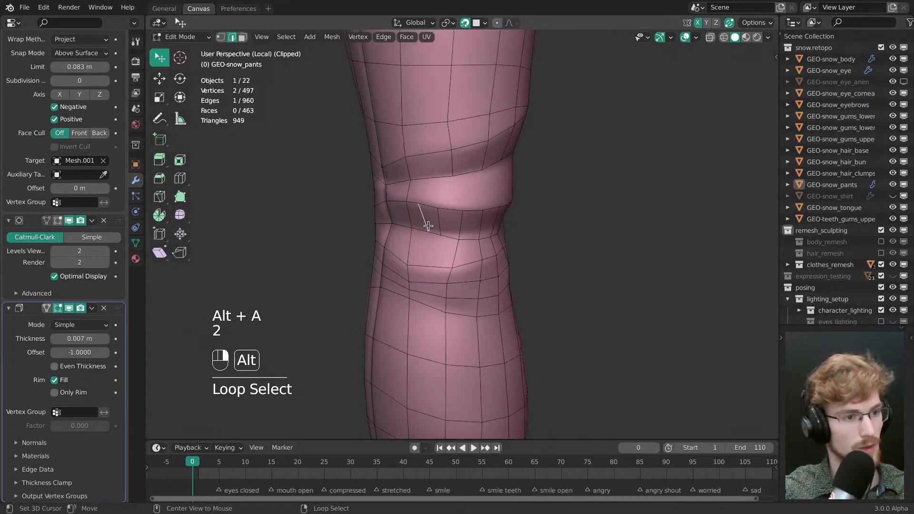
key(ctrl+x)
alt+right_click(439, 221)
middle_drag(485, 231, 436, 226)
key(alt+a)
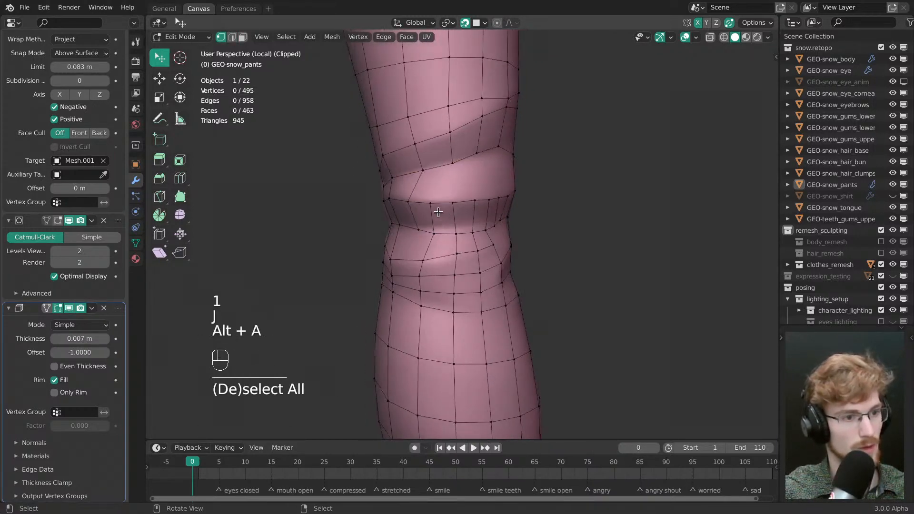
- Dissolve another surplus cross edge in the back fold band and connect the vertices above and below it with a new edge
key(g)
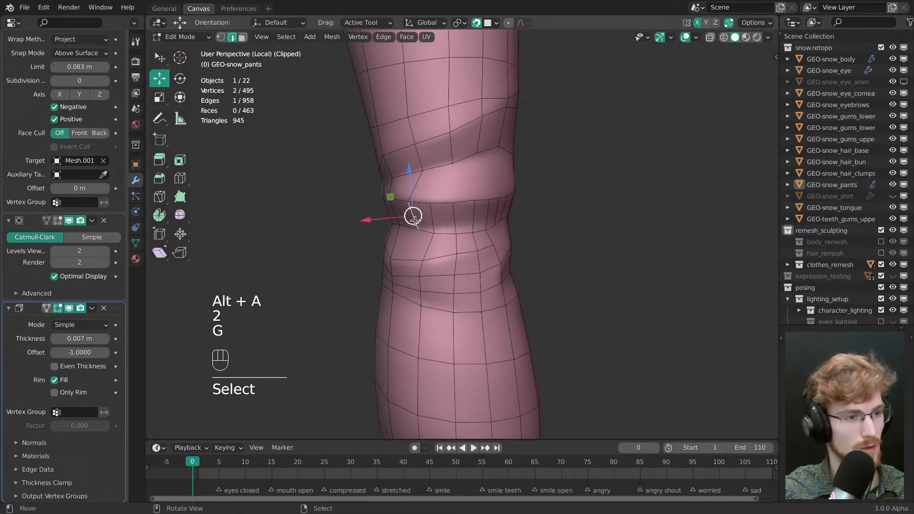
key(g)
key(alt+a)
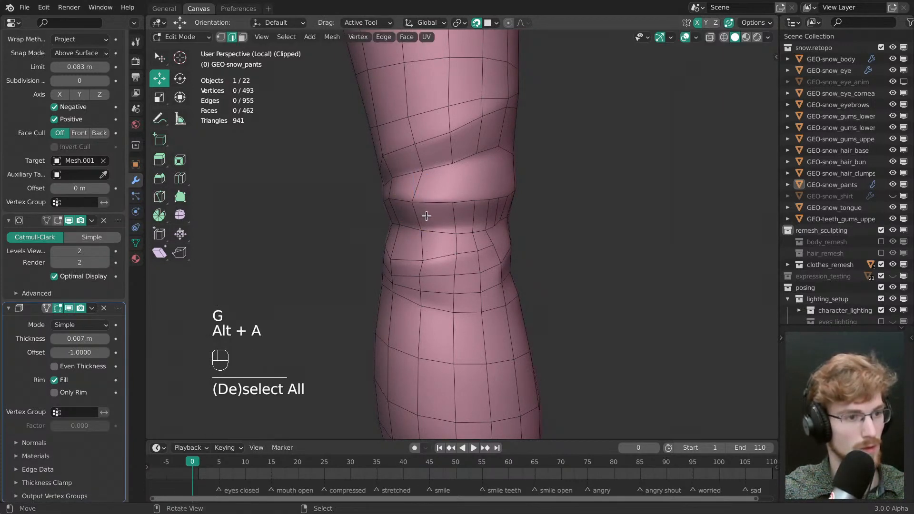
key(alt+a)
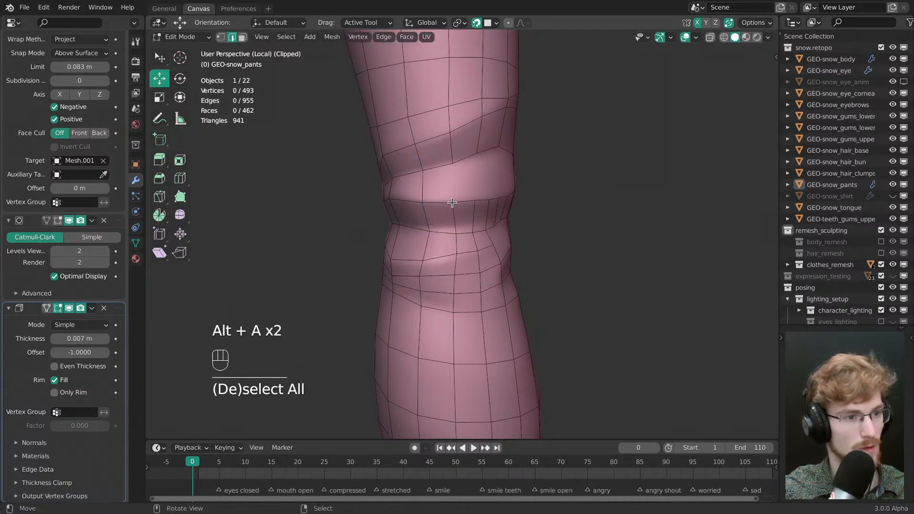
shift+click(422, 217)
key(j)
key(alt+a)
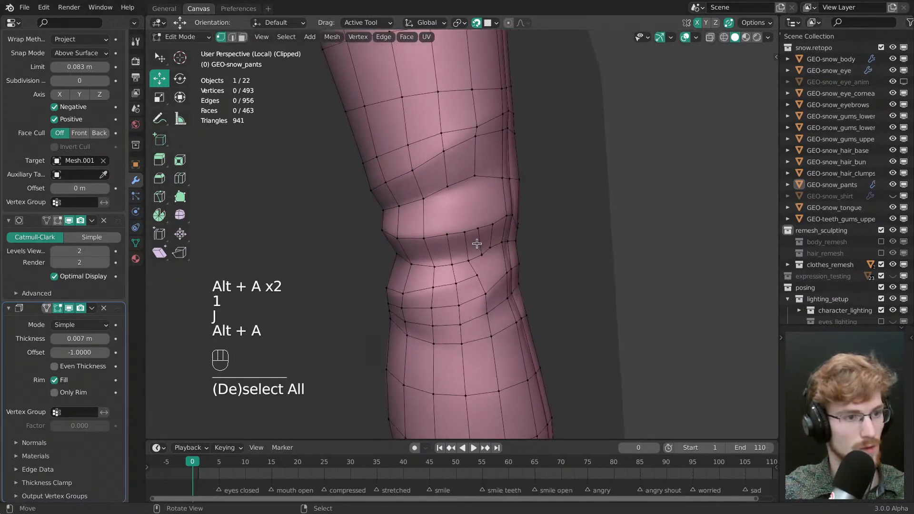
- Connect two vertices across the fold band behind the knee with a new edge and select the edge line through it
click(439, 237)
middle_drag(476, 241, 445, 259)
alt+click(445, 259)
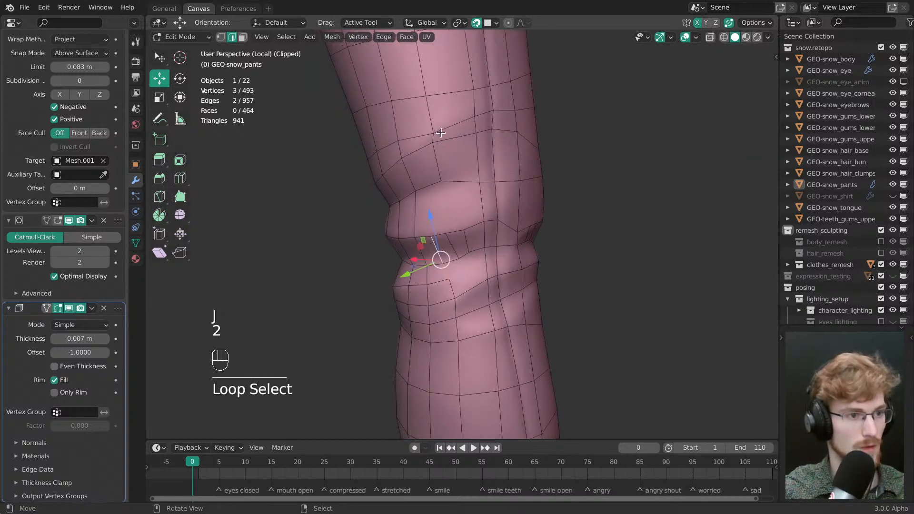
- Adjust a vertex on the back of the thigh, then slide a row of vertices above the knee along their edges
key(1)
key(w)
drag(475, 116, 479, 131)
shift+middle_drag(479, 131, 470, 238)
click(410, 195)
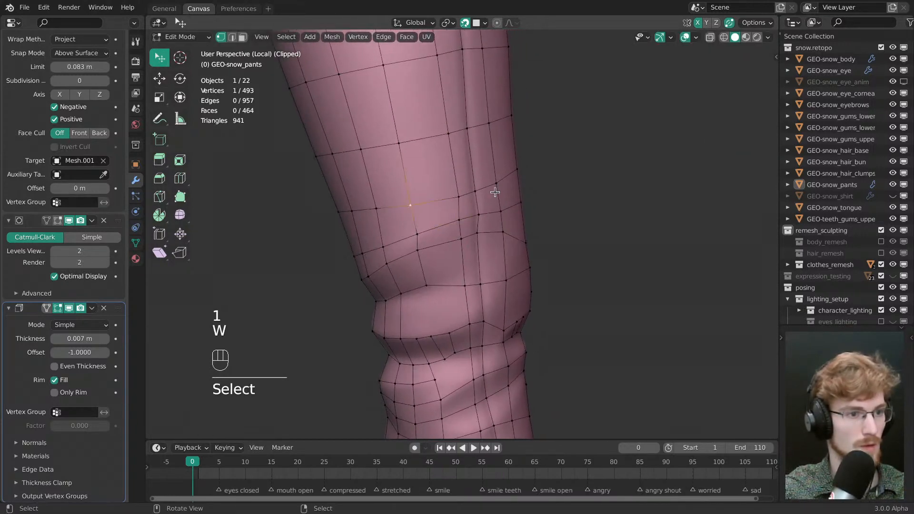
ctrl+click(496, 173)
key(g)
key(g)
click(510, 202)
- Reposition single vertices on the lower thigh above the knee folds to even out the horizontal edge line
key(alt+a)
key(w)
drag(469, 143, 464, 153)
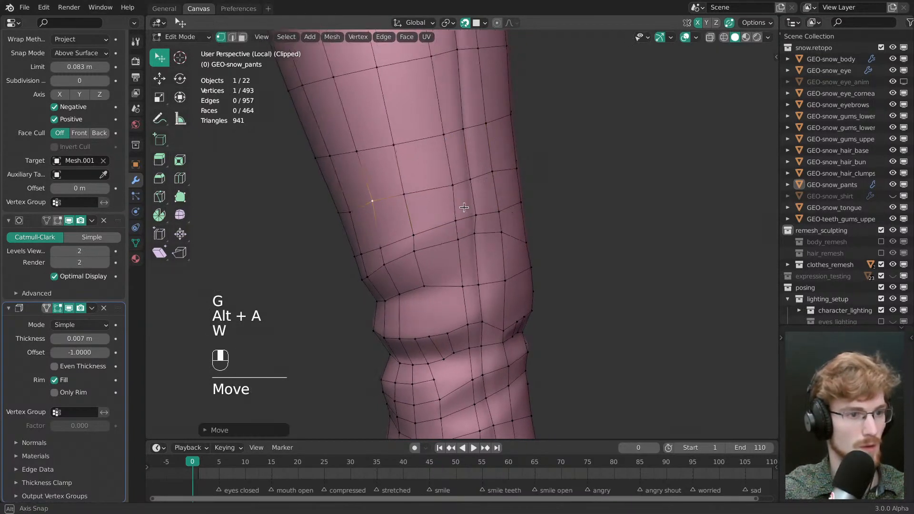
middle_drag(465, 152, 465, 203)
key(alt+a)
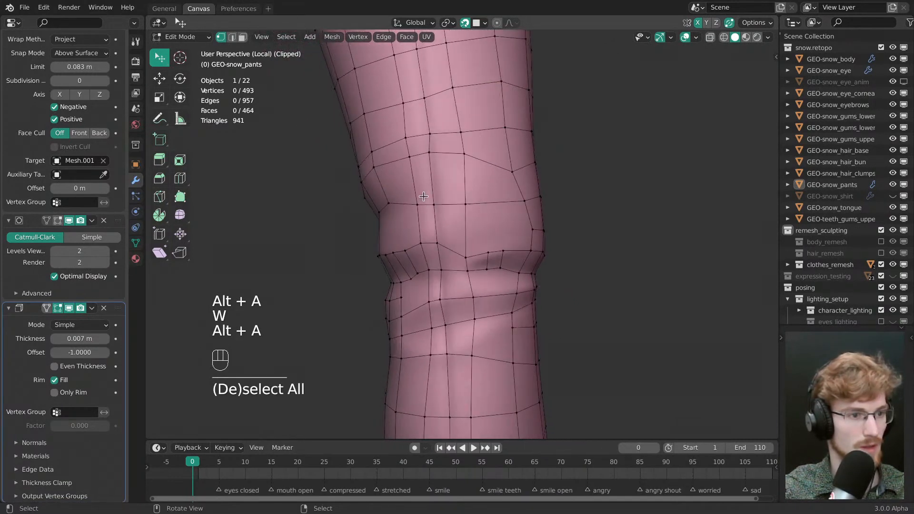
- Move individual vertices around the side of the knee and in the crease to even out the quad spacing
drag(465, 203, 463, 194)
middle_drag(463, 194, 479, 238)
drag(480, 246, 479, 241)
shift+middle_drag(479, 241, 475, 208)
drag(456, 198, 460, 202)
middle_drag(460, 203, 477, 194)
drag(423, 222, 455, 217)
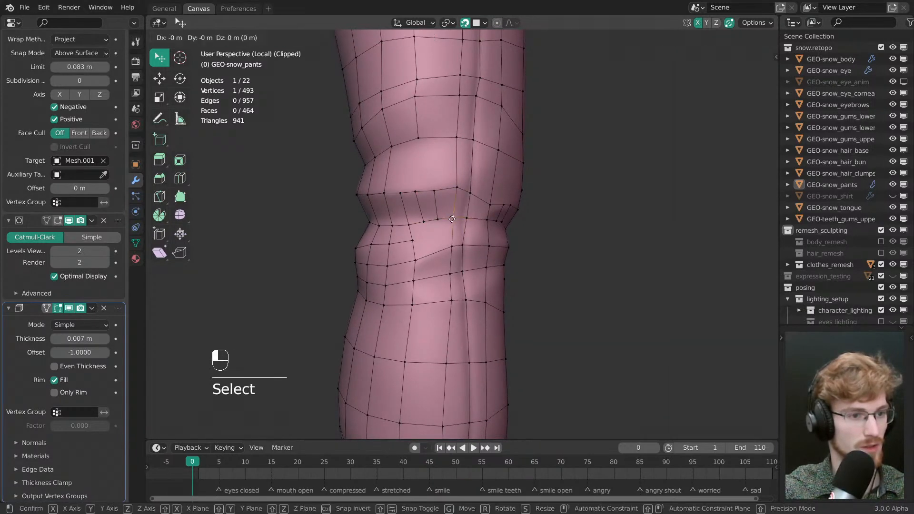
- Select the face loops around the knee crease and the band below it to examine how they run around the leg
middle_drag(461, 214, 444, 235)
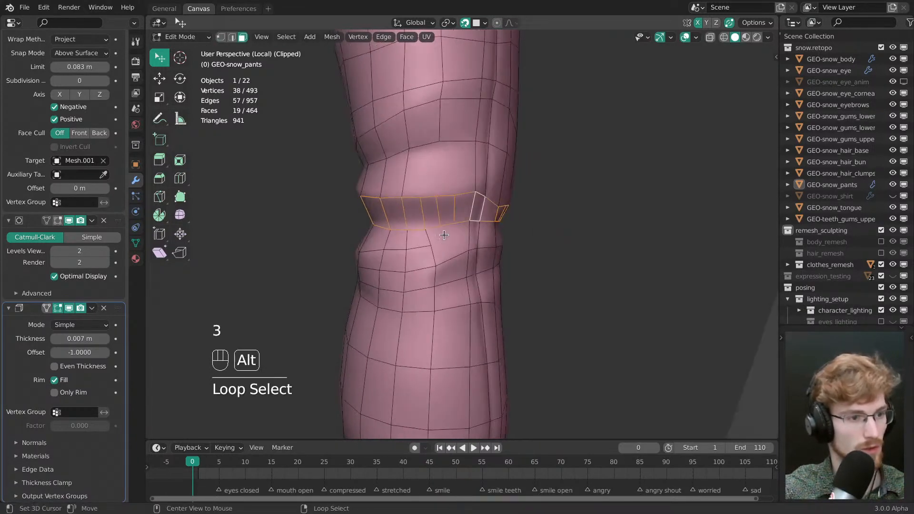
middle_drag(399, 286, 667, 239)
alt+right_click(490, 261)
alt+right_click(460, 282)
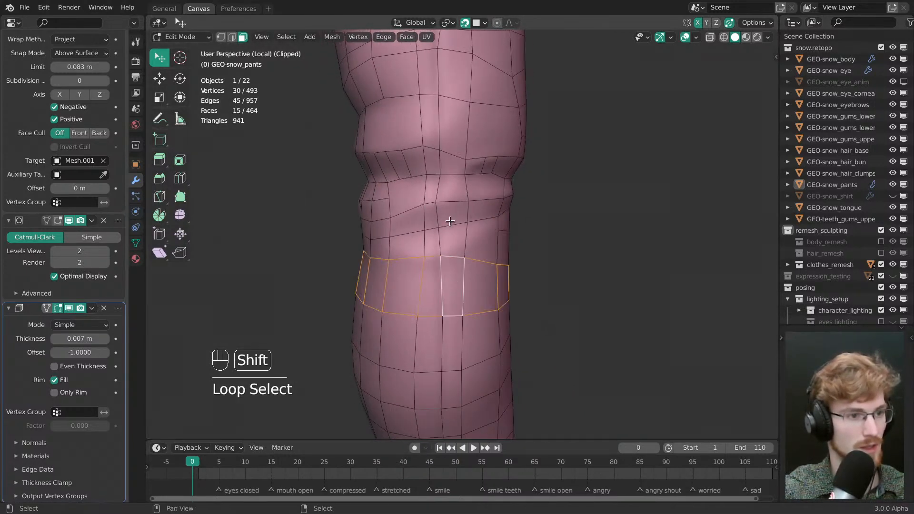
shift+middle_drag(453, 223, 454, 341)
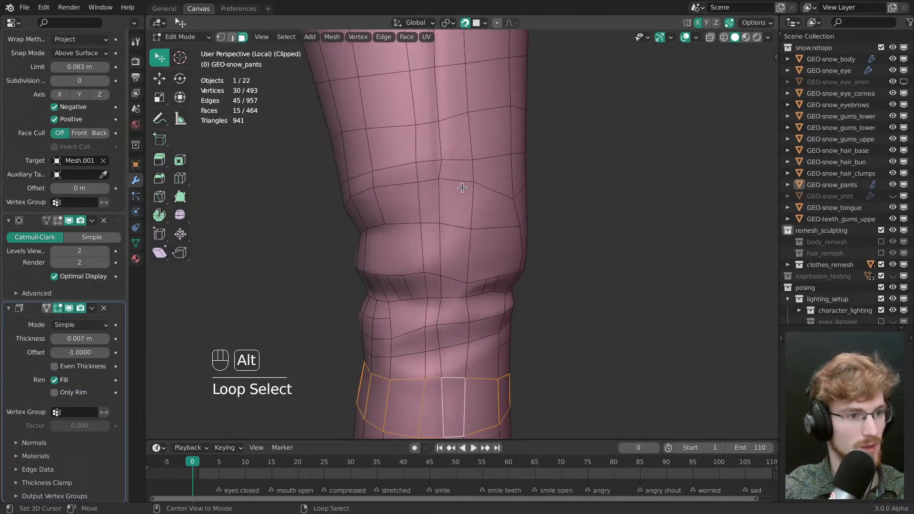
- Nudge vertices on the lower thigh above the knee to smooth the vertical edge flow
click(444, 157)
middle_drag(419, 159, 429, 191)
drag(463, 183, 464, 184)
shift+middle_drag(464, 184, 356, 197)
key(alt+a)
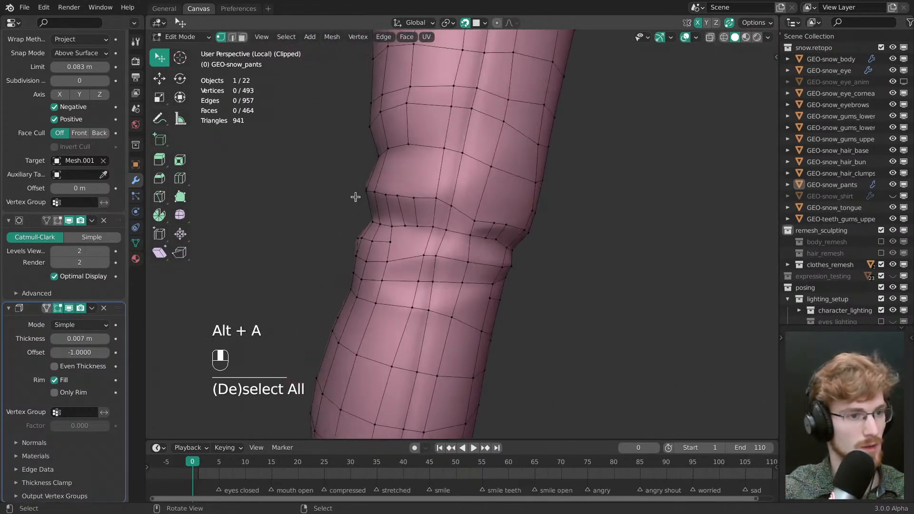
- Add a partial loop cut through the band above the side knee crease and connect its end vertex to the adjacent edge line
key(ctrl+r)
click(481, 193)
middle_drag(481, 194, 459, 195)
key(alt+a)
key(Escape)
right_click(447, 191)
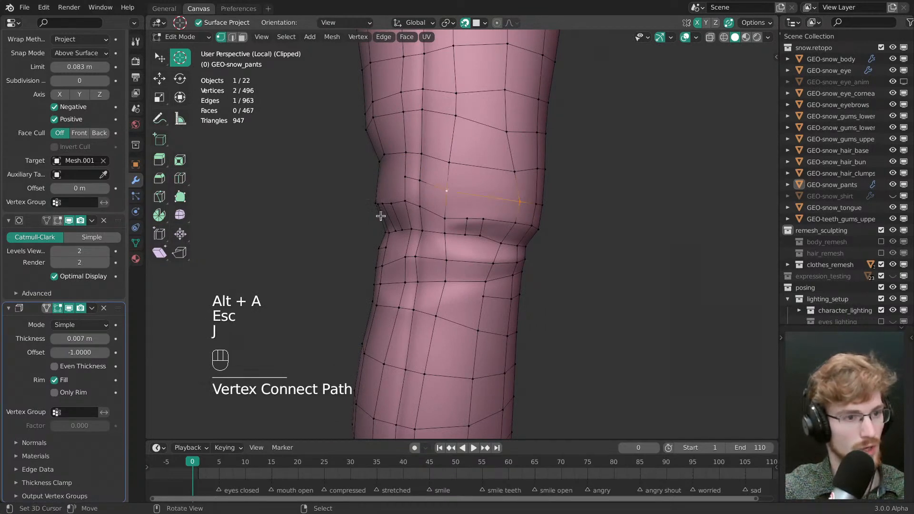
- Add a loop cut through the knee fold on the other side of the leg and join its end to the neighbouring vertex
middle_drag(381, 216, 491, 195)
key(ctrl+r)
click(492, 255)
key(Escape)
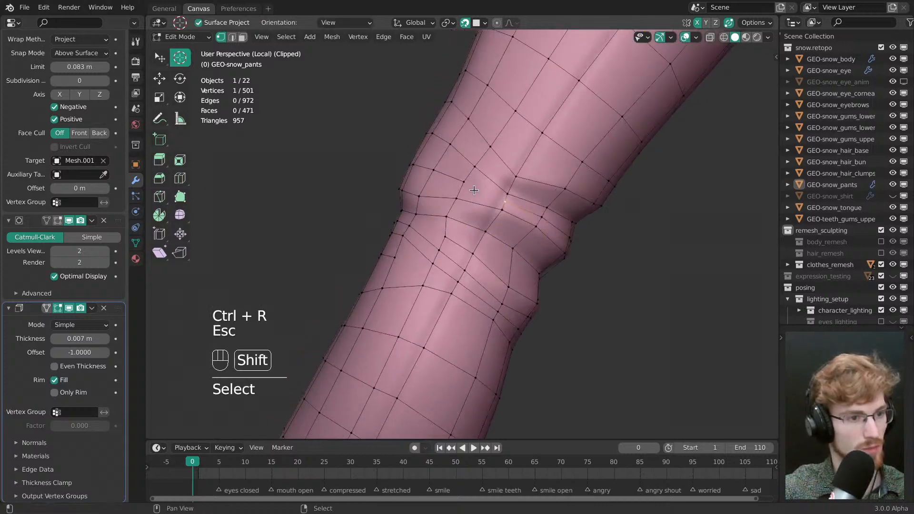
key(j)
- Connect the open end of the new edge loop behind the knee to the vertex across the gap
middle_drag(570, 236, 430, 180)
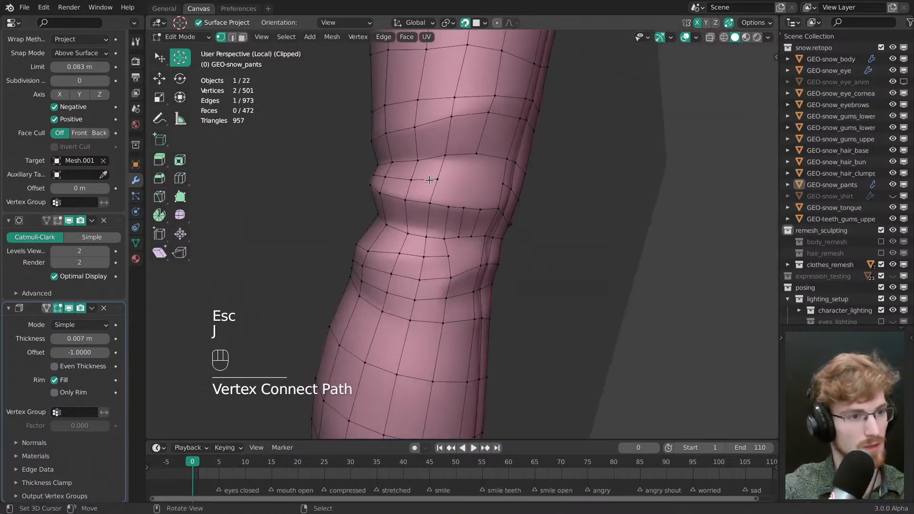
shift+right_click(502, 191)
middle_drag(502, 191, 641, 231)
key(j)
key(alt+a)
- Select the short vertex path in the side knee fold, then rotate and scale it to even out the spacing
ctrl+middle_drag(580, 245, 534, 261)
right_click(457, 232)
ctrl+right_click(459, 247)
key(r)
mouse_move(533, 261)
mouse_down()
mouse_move(531, 271)
mouse_move(546, 273)
mouse_up()
key(s)
click(548, 277)
key(alt+a)
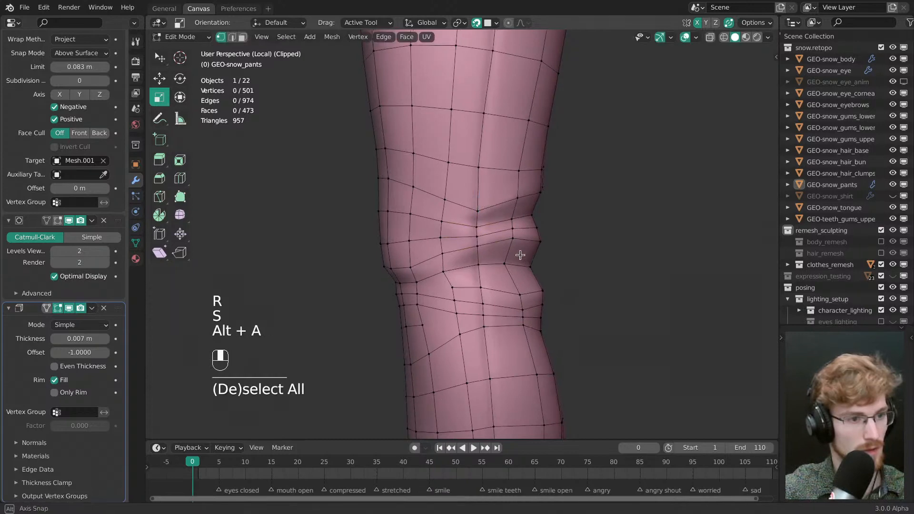
- Dissolve the surplus vertical edges in the fold band behind the knee and shift the remaining edge to rebalance the spacing
middle_drag(548, 276, 468, 254)
key(alt+a)
key(ctrl+x)
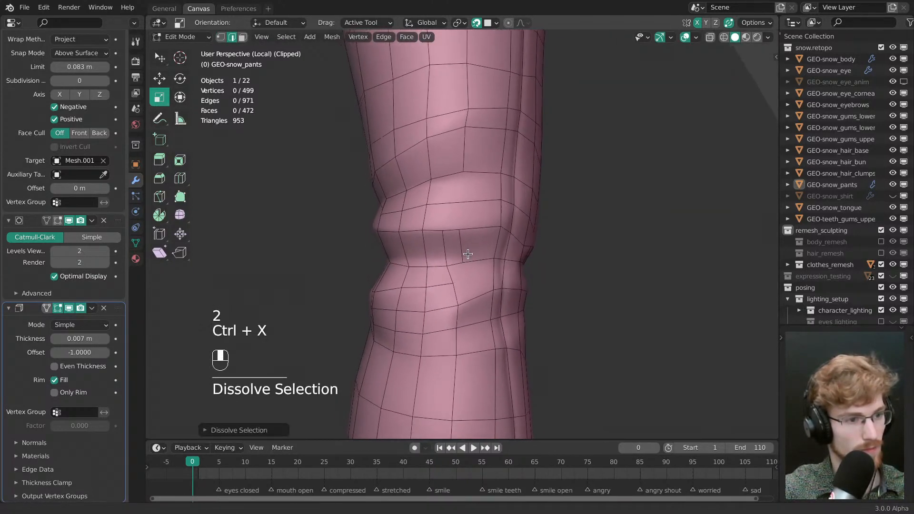
key(g)
click(470, 239)
key(alt+a)
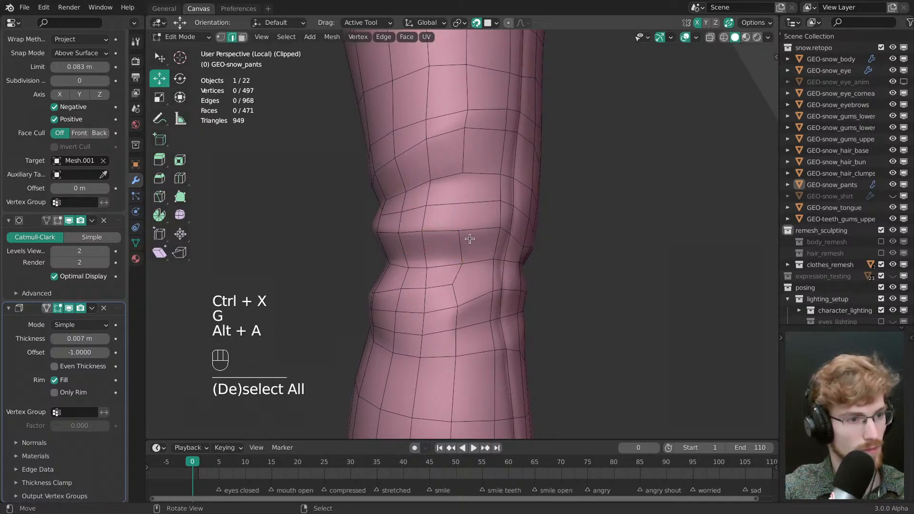
- Connect vertices in the back fold band and move the vertices along the new vertical line to straighten it
key(alt+a)
key(w)
drag(460, 232, 465, 245)
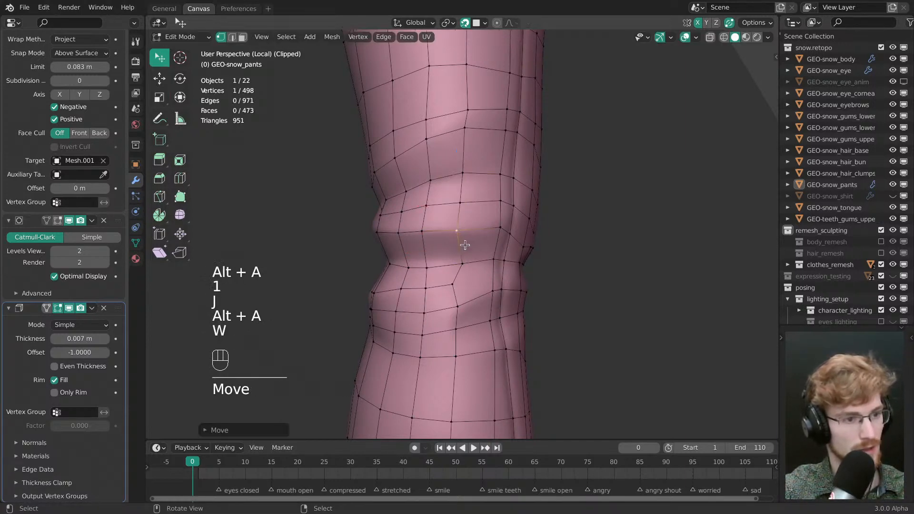
drag(453, 285, 454, 279)
middle_drag(454, 279, 547, 267)
- Add loop cuts through the narrow band below the knee crease and connect their ends into a continuous edge line
key(alt+a)
key(ctrl+r)
click(481, 293)
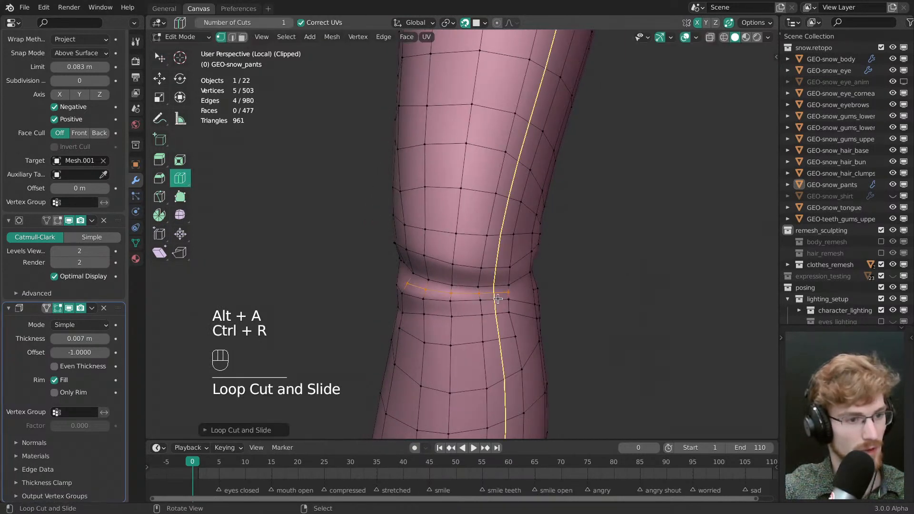
key(alt+a)
middle_drag(503, 289, 597, 270)
key(Escape)
click(499, 292)
middle_drag(499, 292, 402, 286)
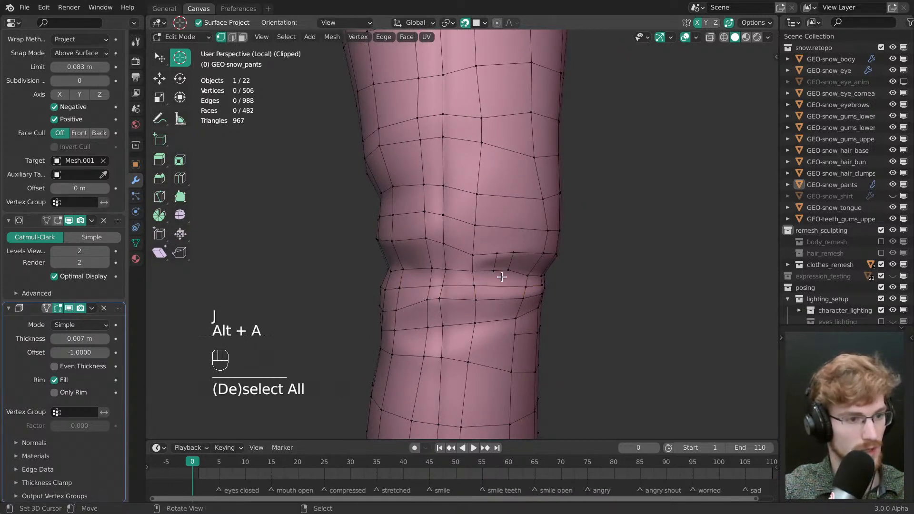
- Dissolve the surplus edges in the front knee crease and slide the adjoining horizontal edge to even out the spacing
middle_drag(501, 277, 483, 208)
key(ctrl+x)
key(ctrl+x)
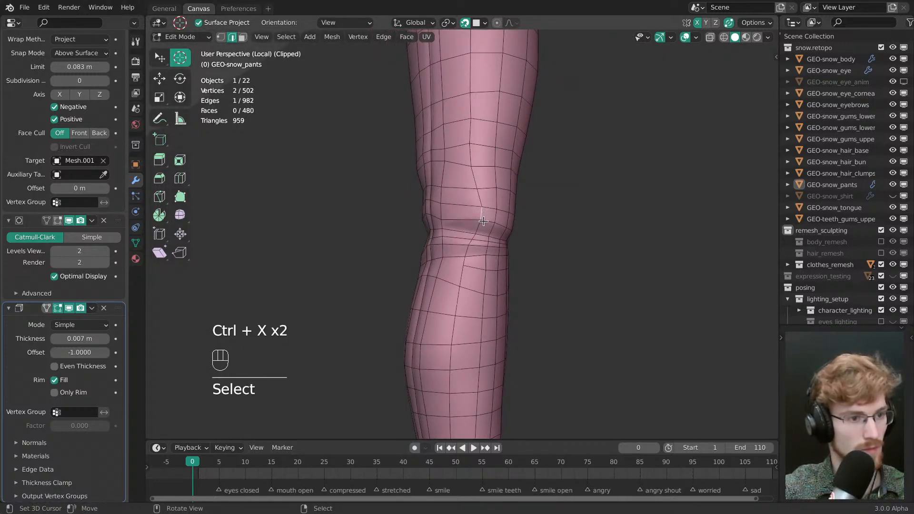
key(g)
key(g)
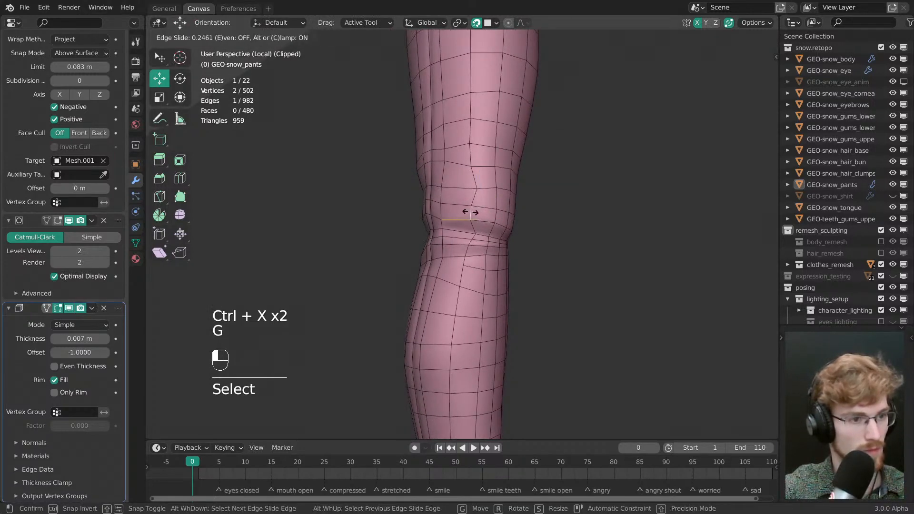
click(470, 213)
- Move single vertices in the knee crease and on the thigh above it to straighten the vertical edge lines
key(alt+a)
key(1)
key(w)
drag(477, 232, 465, 238)
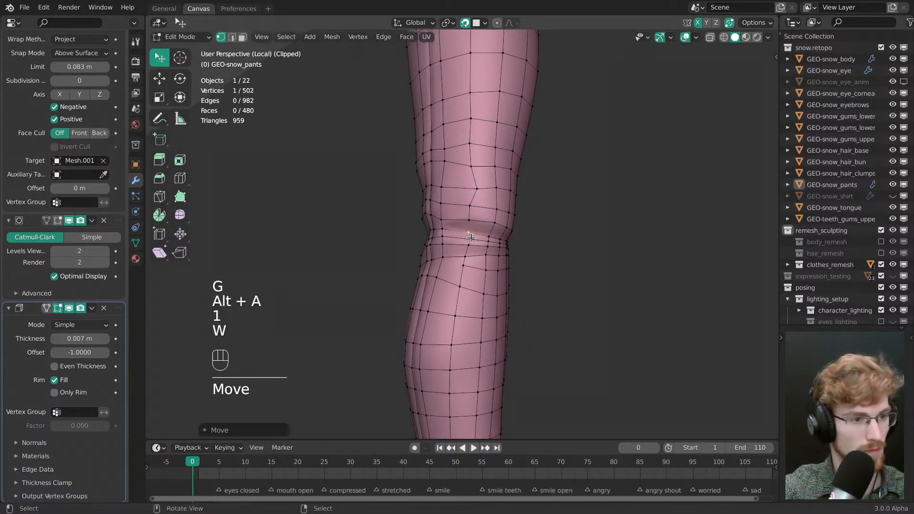
middle_drag(469, 193, 490, 183)
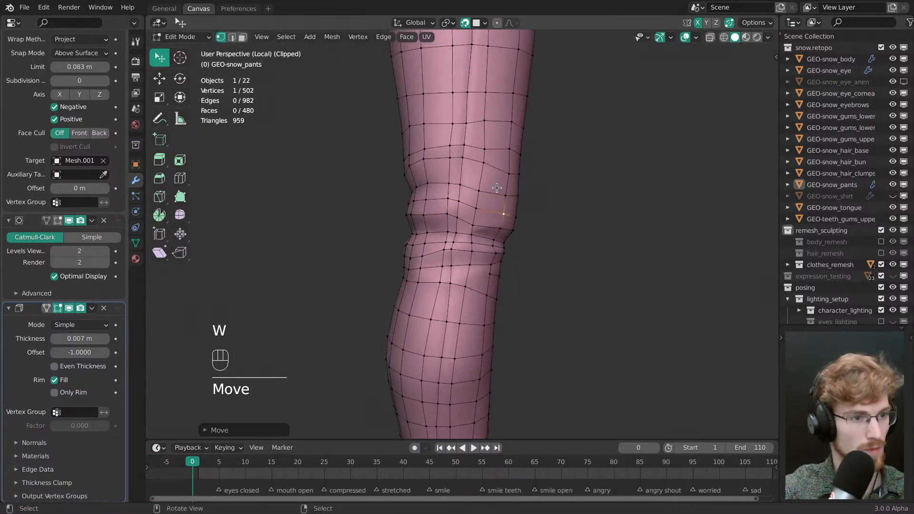
drag(506, 147, 514, 159)
- Enter Sculpt Mode with the subdivision modifier hidden in the viewport and the Topology brush radius set to 99 px
key(Tab)
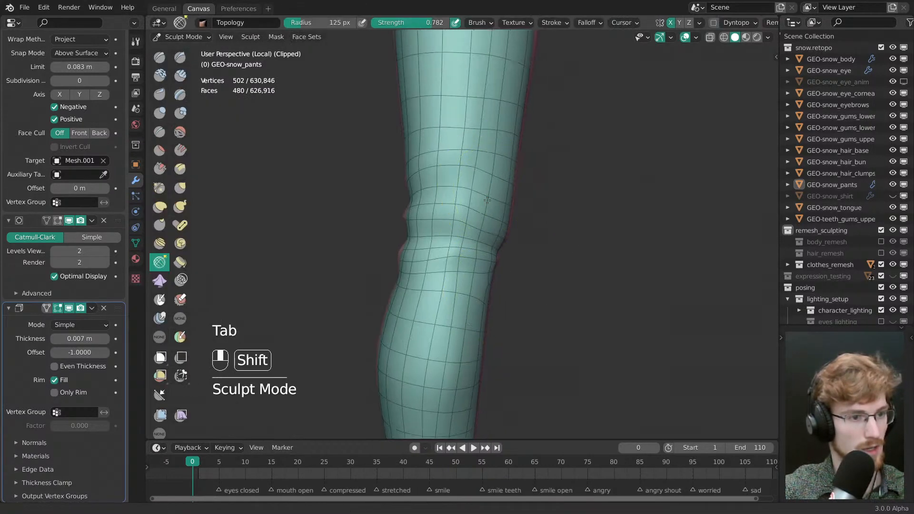
click(70, 221)
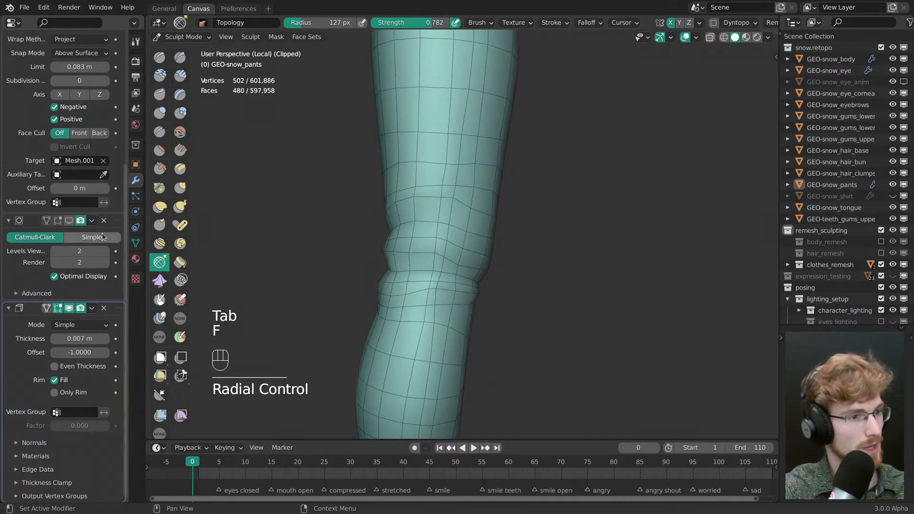
key(f)
click(467, 199)
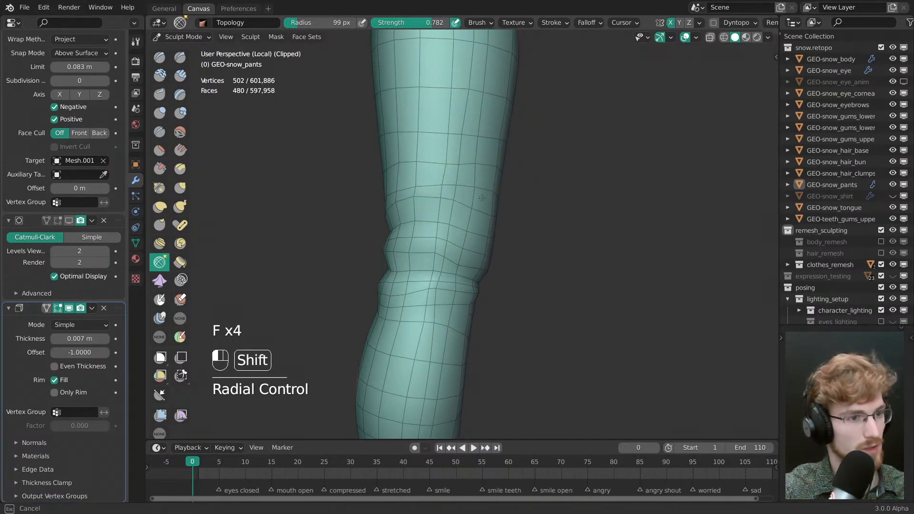
- Smooth the mesh topology with brush strokes along the thigh and around the knee
click(428, 127)
middle_drag(428, 127, 501, 172)
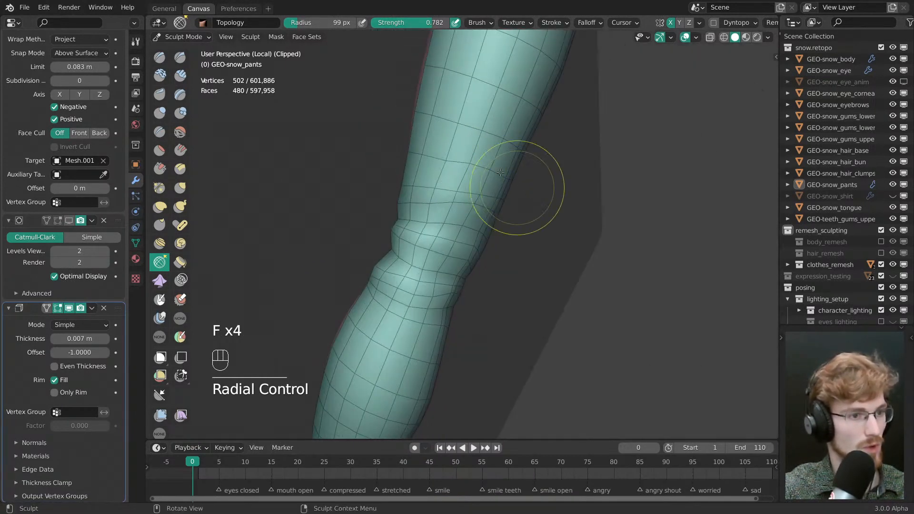
mouse_move(432, 140)
middle_down()
mouse_move(487, 182)
mouse_move(471, 203)
mouse_move(545, 239)
middle_up()
middle_drag(471, 312, 474, 288)
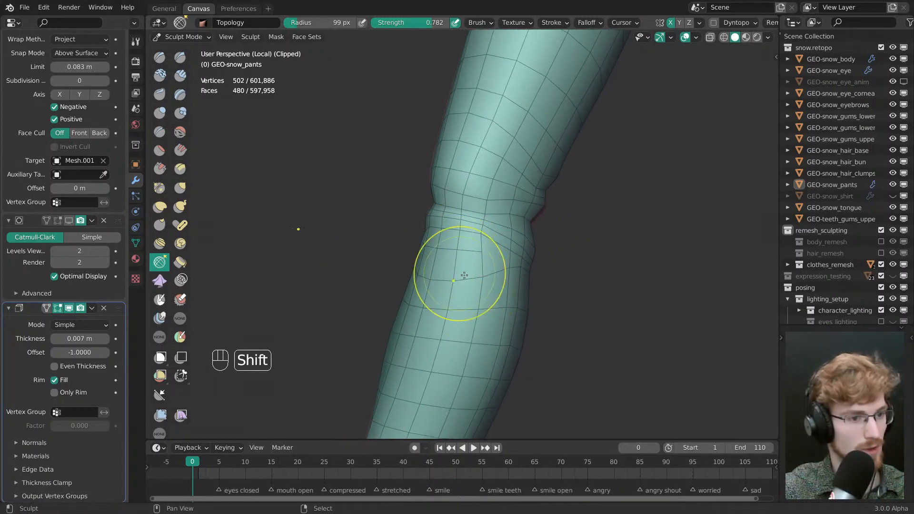
- Try a smoothing stroke across the leg just below the knee and undo it
middle_drag(557, 285, 398, 243)
shift+drag(405, 250, 519, 305)
mouse_move(538, 308)
middle_down()
mouse_move(421, 292)
mouse_move(515, 292)
mouse_move(602, 262)
mouse_move(418, 236)
mouse_move(488, 214)
mouse_move(505, 235)
middle_up()
key(ctrl+z)
- Return to Edit Mode, select a path of vertices on the side of the knee and move it sideways
key(Tab)
ctrl+right_click(524, 152)
shift+middle_drag(526, 152, 513, 169)
scroll(519, 190, up, 2)
key(g)
drag(543, 266, 534, 264)
key(alt+a)
- Move the vertex above the knee crease sideways to straighten the bent vertical edge line
shift+middle_drag(529, 194, 529, 294)
key(w)
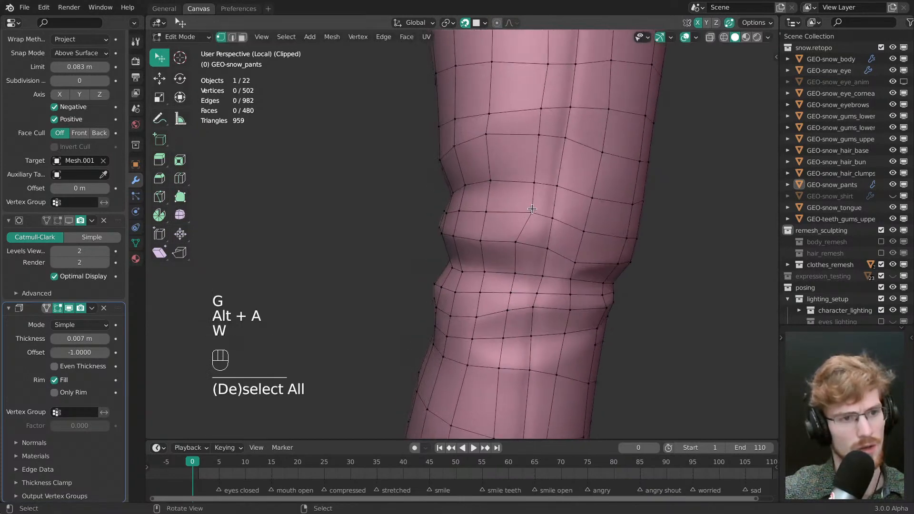
drag(532, 212, 519, 211)
click(542, 135)
- Shift vertices on the lower thigh above the folds slightly sideways to continue the straightened vertical edge line
ctrl+middle_drag(541, 137, 537, 166)
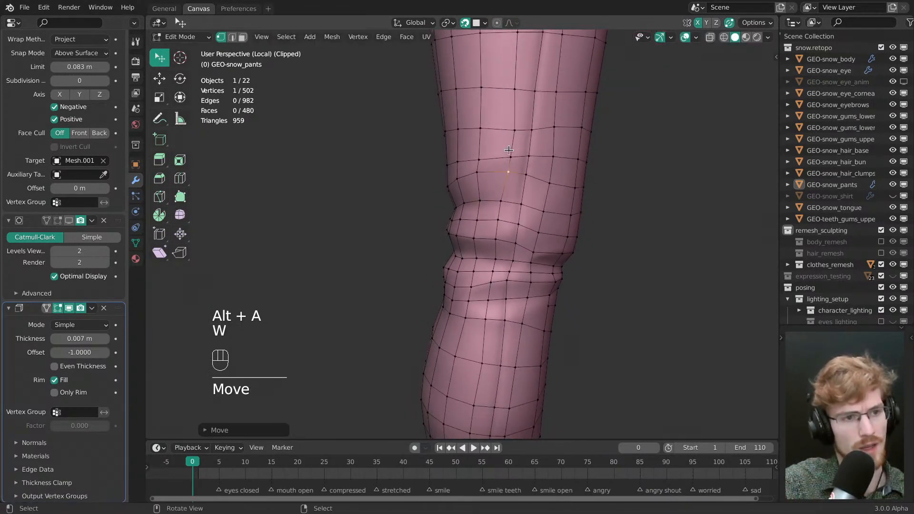
drag(511, 172, 506, 170)
drag(512, 156, 508, 154)
middle_drag(508, 155, 510, 176)
drag(508, 180, 503, 176)
middle_drag(514, 162, 489, 238)
key(alt+a)
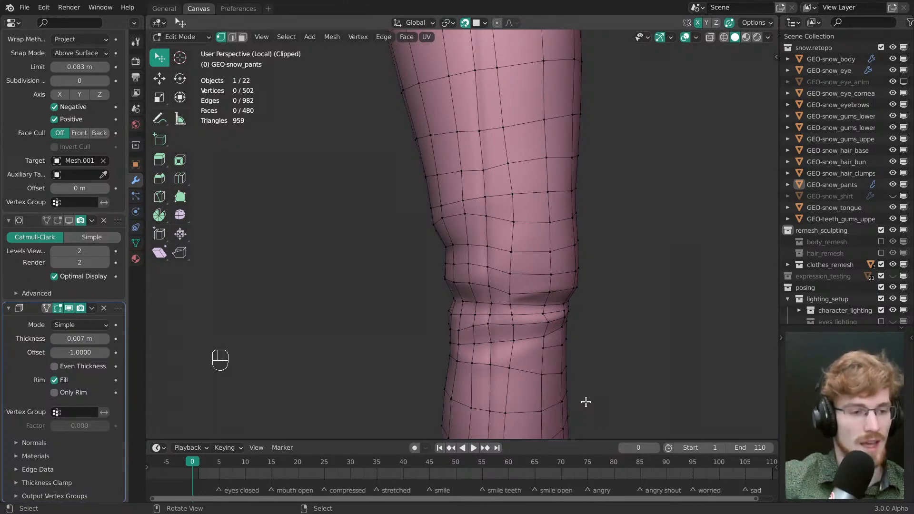
- Nudge the vertices above and below the knee crease vertically to even out the height of the fold rows
middle_drag(587, 403, 548, 343)
ctrl+middle_drag(548, 343, 484, 280)
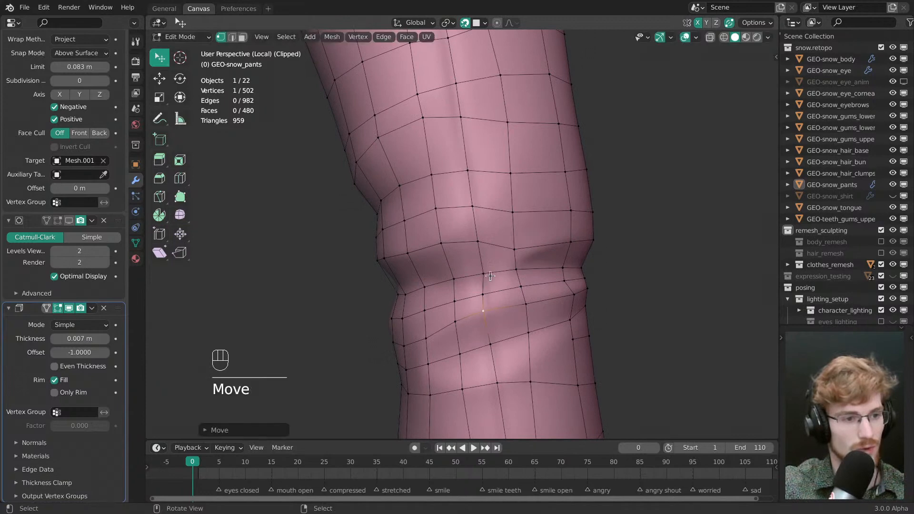
drag(485, 275, 485, 281)
drag(484, 312, 485, 309)
middle_drag(529, 317, 504, 324)
key(alt+a)
- Add an edge loop around the leg just below the knee folds
middle_drag(504, 324, 460, 248)
middle_drag(460, 248, 310, 283)
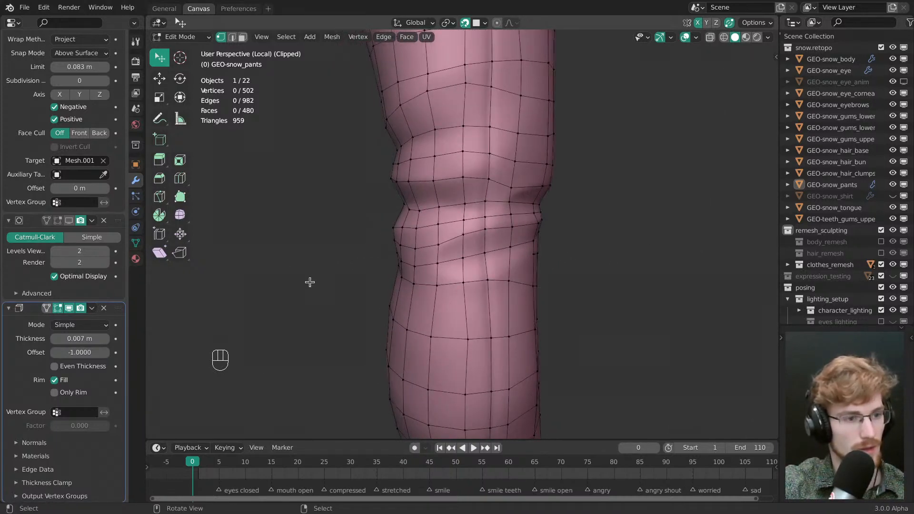
middle_drag(426, 299, 471, 262)
key(ctrl+r)
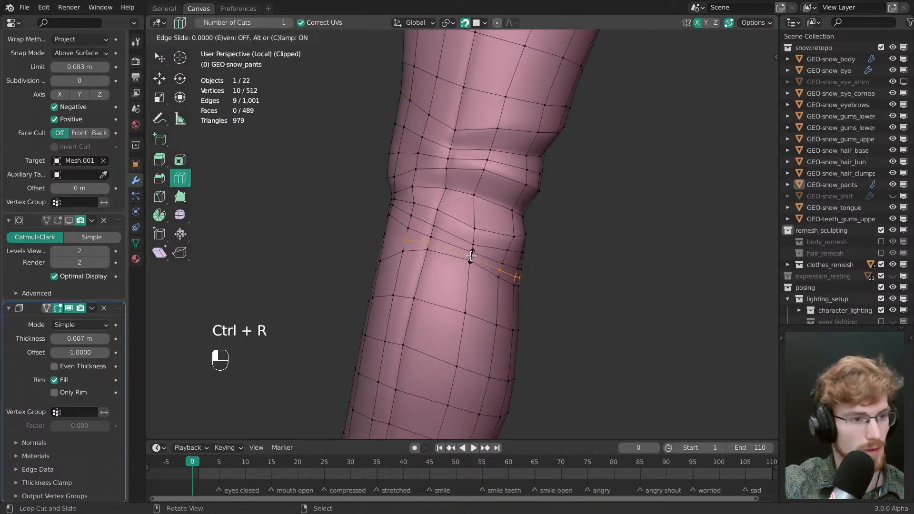
click(479, 269)
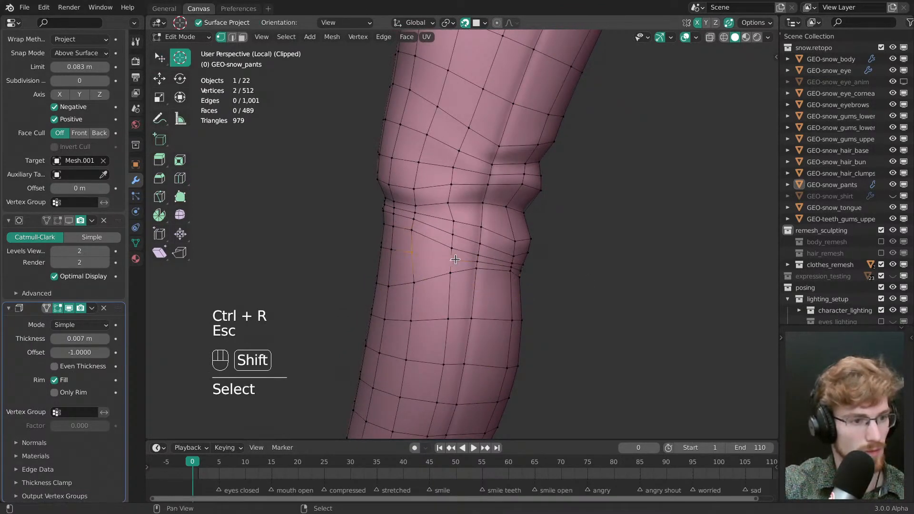
- Connect vertices across the open faces below the knee to extend the new loop, and nudge the neighbouring fold vertices
key(j)
middle_drag(597, 278, 495, 264)
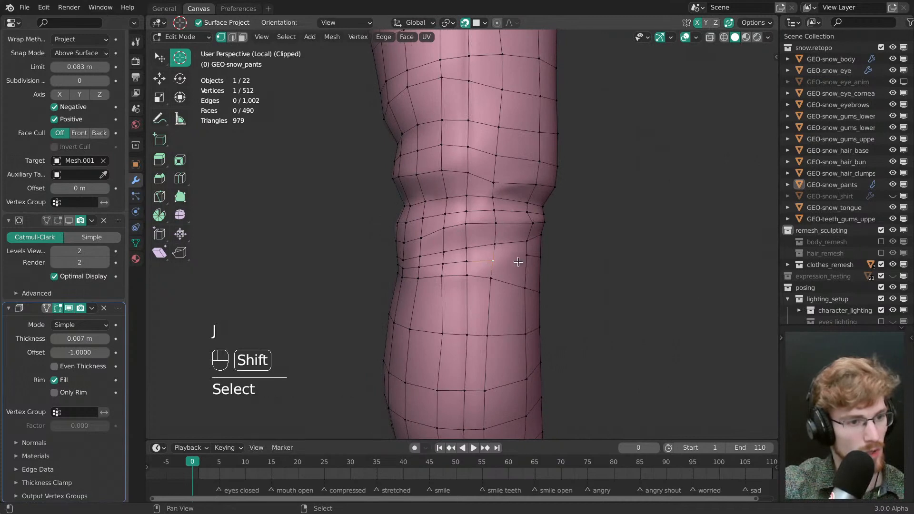
drag(503, 242, 506, 240)
drag(510, 223, 504, 225)
drag(504, 212, 505, 214)
key(alt+a)
- Shift the vertex at the side of the knee fold slightly to smooth the edge flow there
middle_drag(504, 216, 548, 252)
ctrl+middle_drag(554, 352, 561, 296)
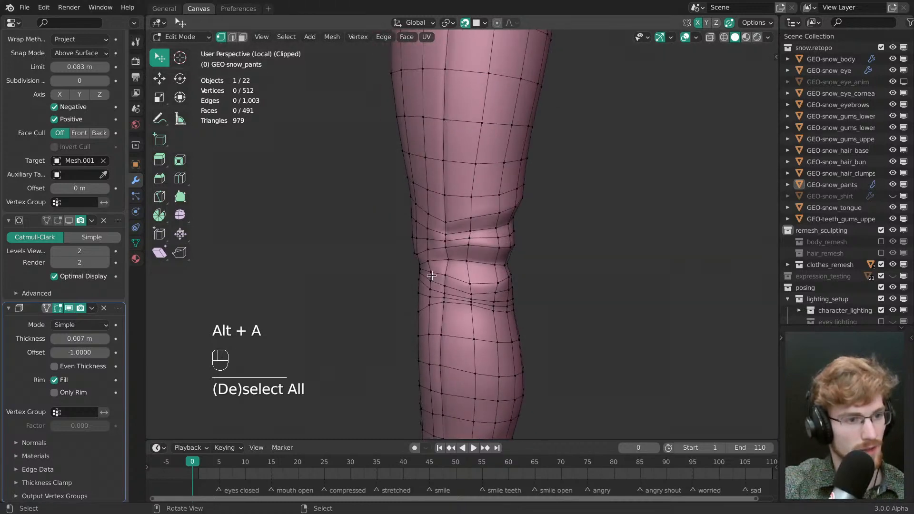
middle_drag(632, 265, 610, 216)
ctrl+middle_drag(547, 285, 543, 229)
key(alt+a)
drag(499, 211, 506, 213)
middle_drag(484, 217, 560, 232)
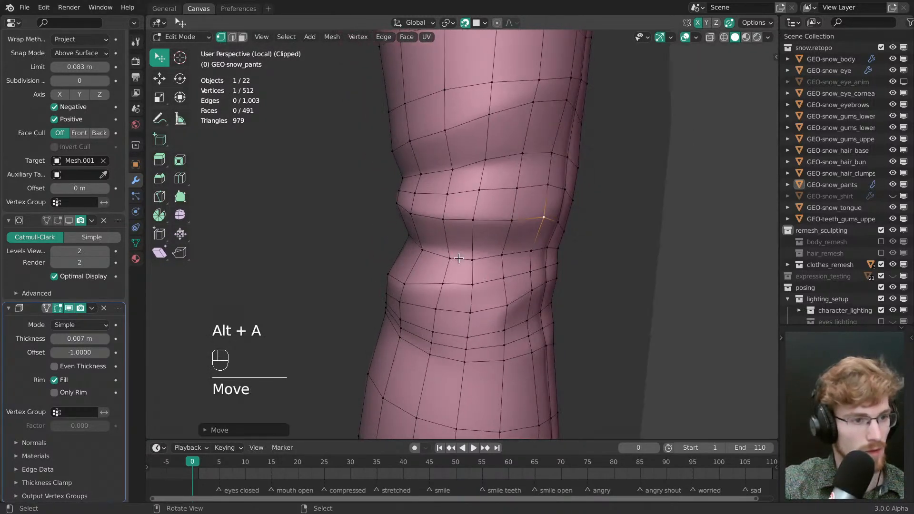
- Nudge the vertices along the deep crease of the knee to even out the row
mouse_move(457, 258)
mouse_down()
mouse_move(449, 252)
mouse_move(469, 255)
mouse_up()
middle_drag(447, 253, 482, 253)
drag(472, 248, 474, 253)
middle_drag(474, 257, 498, 285)
key(alt+a)
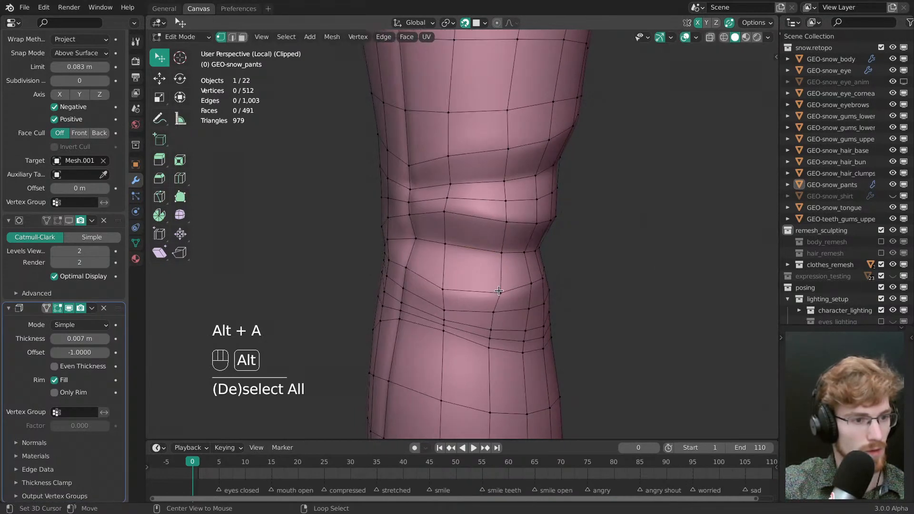
- Select a path of four edges in the crowded rows below the knee and slide it onto the adjacent row to merge them
middle_drag(442, 292, 628, 257)
key(2)
alt+right_click(493, 251)
middle_drag(495, 251, 715, 239)
middle_drag(494, 242, 414, 246)
key(alt+a)
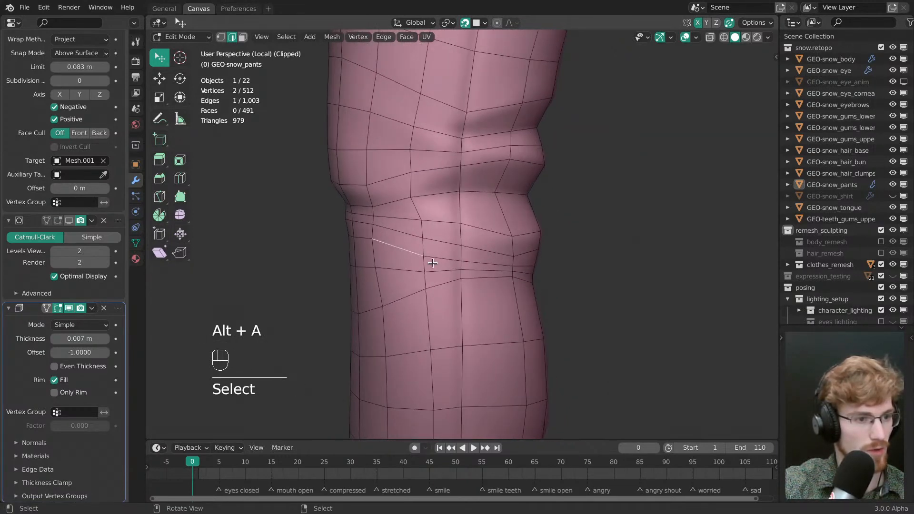
middle_drag(472, 266, 468, 274)
key(g)
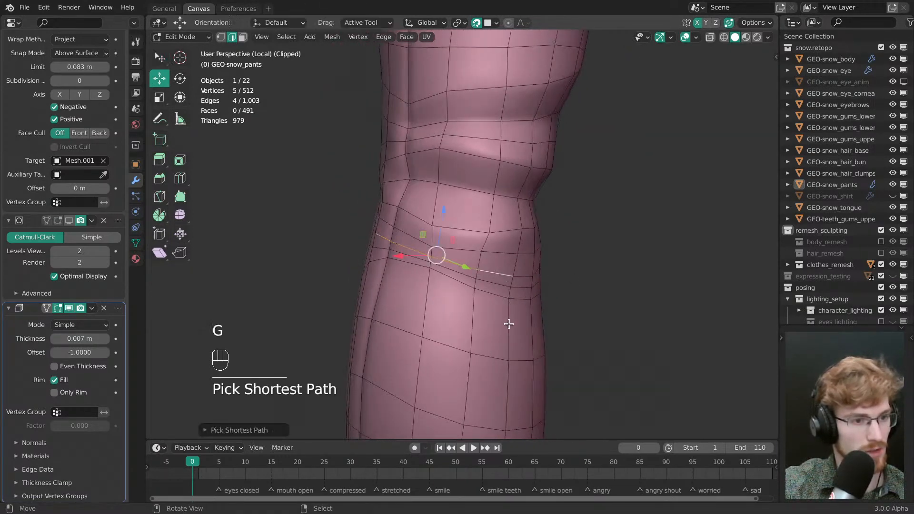
drag(509, 324, 527, 241)
key(alt+a)
middle_drag(526, 241, 408, 246)
- Slide leftover vertices of the crowded rows onto their neighbours to merge them, and nudge the surrounding vertices into place
key(w)
drag(477, 281, 479, 263)
middle_drag(479, 263, 447, 255)
drag(450, 259, 456, 228)
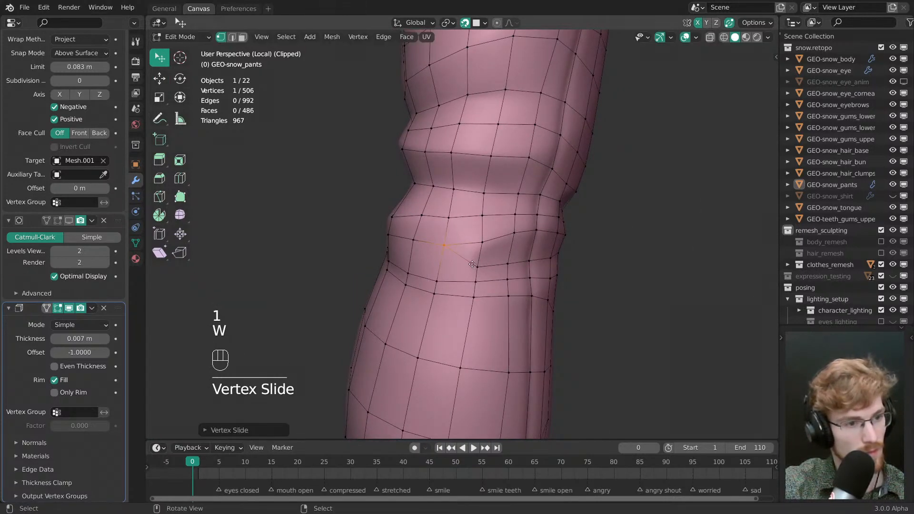
mouse_move(478, 267)
mouse_down()
mouse_move(479, 236)
mouse_move(476, 260)
mouse_move(446, 254)
mouse_move(479, 261)
mouse_up()
middle_drag(480, 275, 431, 277)
drag(451, 273, 453, 268)
middle_drag(455, 271, 498, 289)
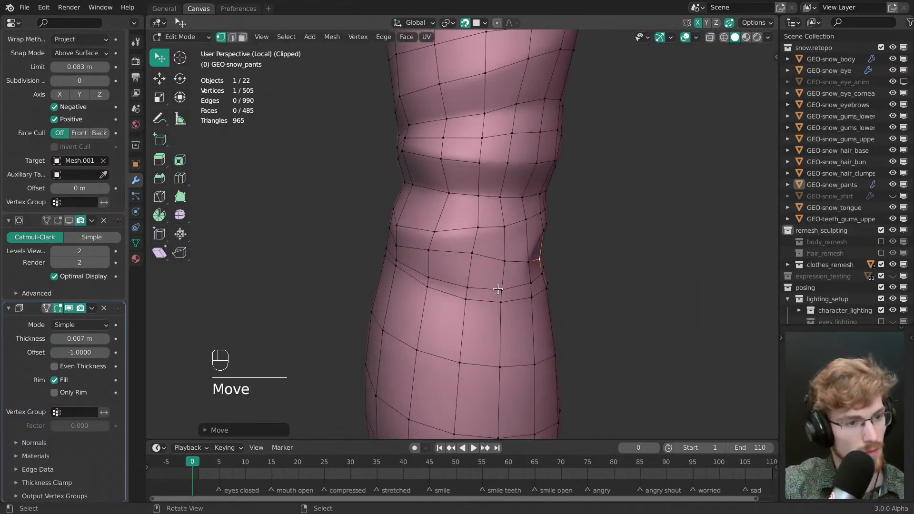
- Select a path of vertices in the row below the lower knee fold and edge-slide it to merge with the adjacent row
ctrl+right_click(398, 262)
key(g)
drag(478, 329, 478, 297)
key(g)
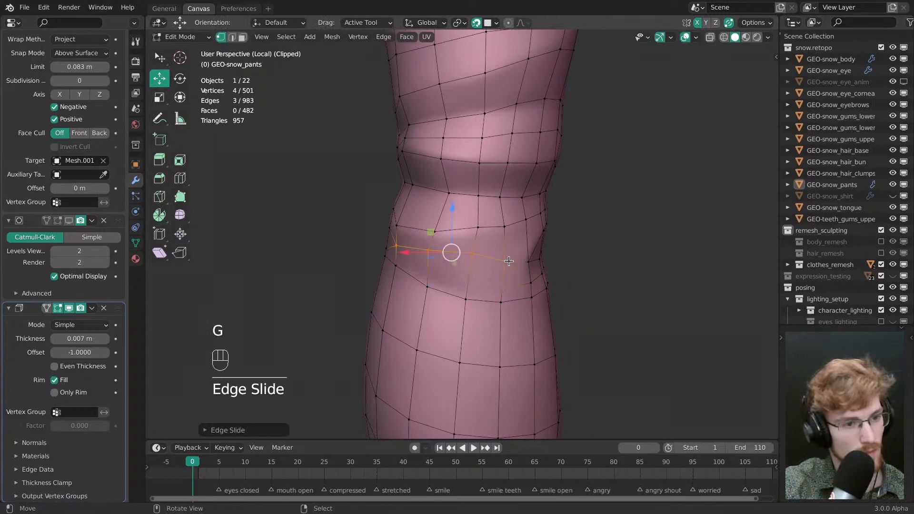
middle_drag(479, 296, 431, 288)
key(alt+a)
- Reposition the vertices at the end of the merged row to clear the remaining surplus vertex
key(w)
drag(478, 280, 482, 248)
key(g)
drag(509, 278, 504, 278)
- Nudge individual vertices around the side of the leg below the knee to even out the row spacing
middle_drag(503, 277, 428, 280)
click(398, 292)
drag(408, 283, 406, 288)
drag(432, 287, 435, 290)
middle_drag(490, 297, 486, 299)
drag(489, 298, 486, 302)
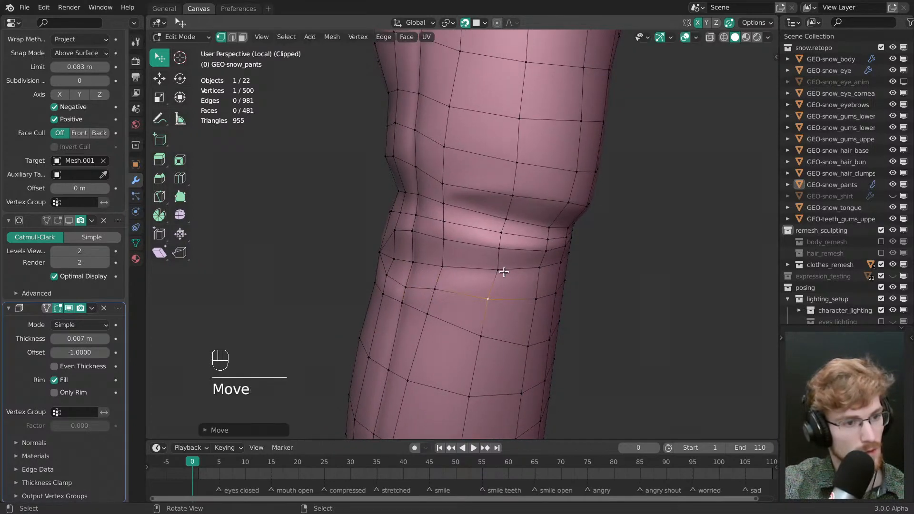
- Slide the last vertices of the surplus row below the knee onto the neighbouring row to merge them, and nudge the vertex beneath
click(499, 269)
middle_drag(498, 267, 447, 278)
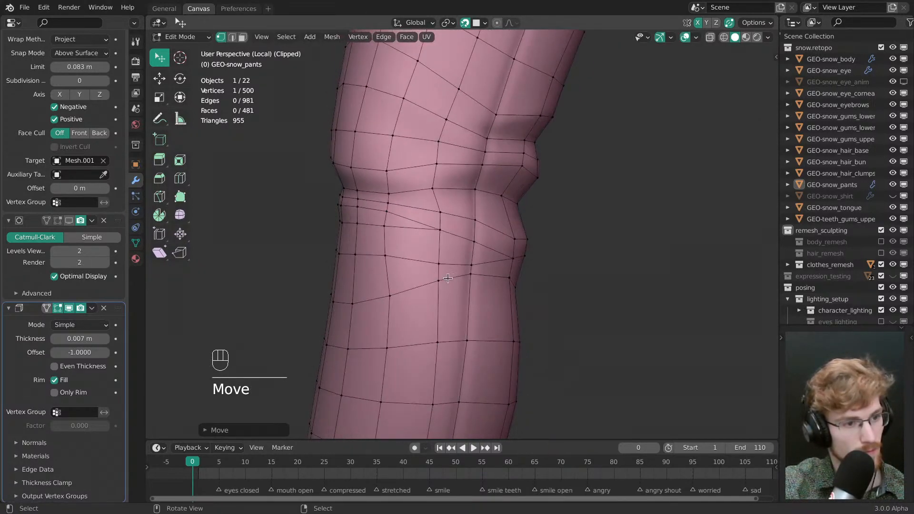
key(g)
key(g)
click(462, 268)
key(alt+a)
key(w)
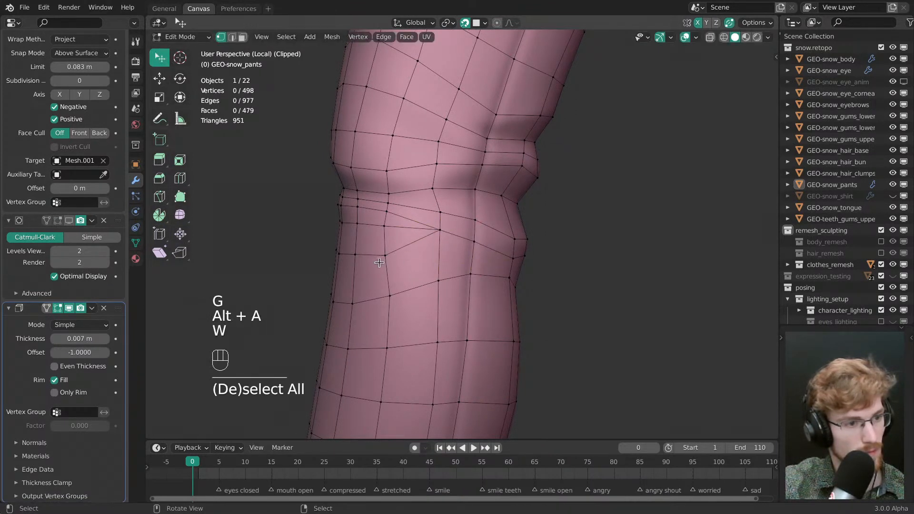
drag(391, 296, 392, 299)
- Try dissolving an edge beside the merged rows below the knee
middle_drag(442, 286, 460, 294)
key(ctrl+x)
mouse_move(429, 250)
middle_down()
mouse_move(474, 259)
mouse_move(430, 269)
middle_up()
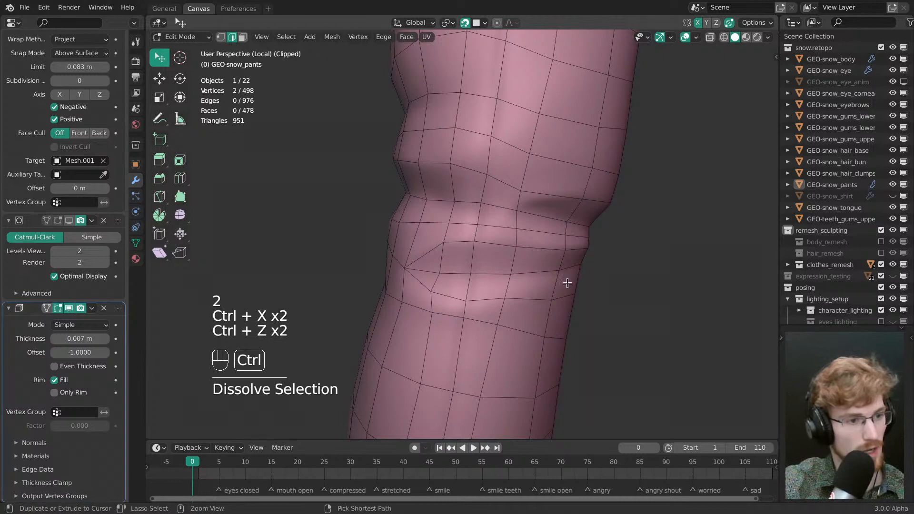
middle_drag(567, 284, 488, 251)
key(ctrl+z)
key(alt+a)
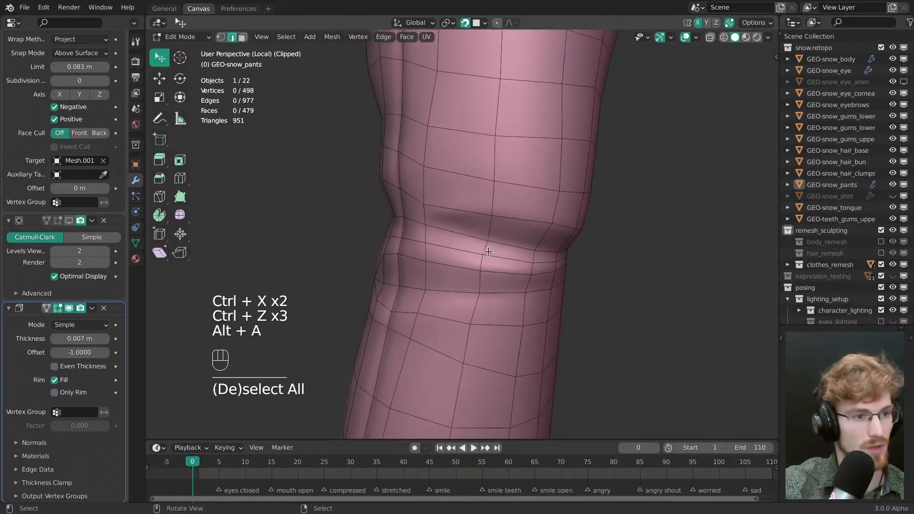
- Merge the surplus vertex above the knee crease into its neighbour and nudge the adjacent vertex slightly
key(1)
click(556, 210)
middle_drag(555, 210, 569, 230)
key(g)
key(alt+a)
key(w)
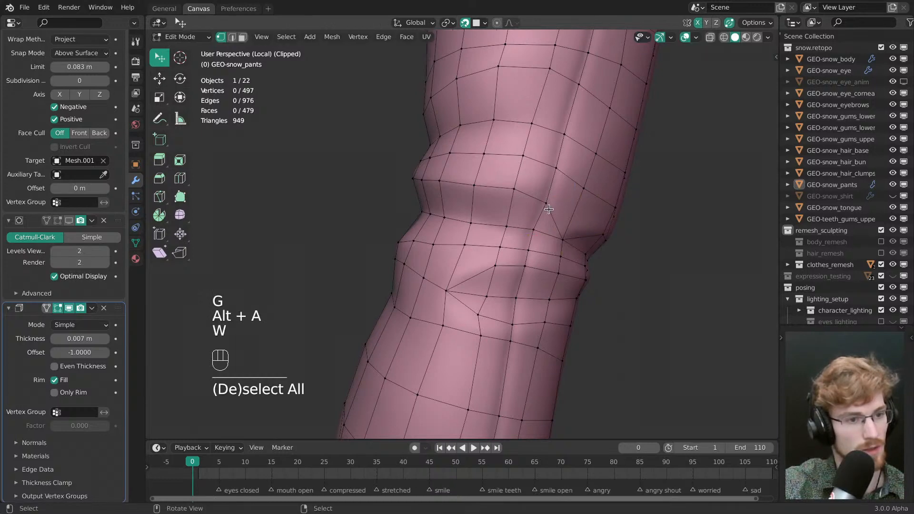
drag(546, 203, 551, 201)
middle_drag(551, 201, 508, 210)
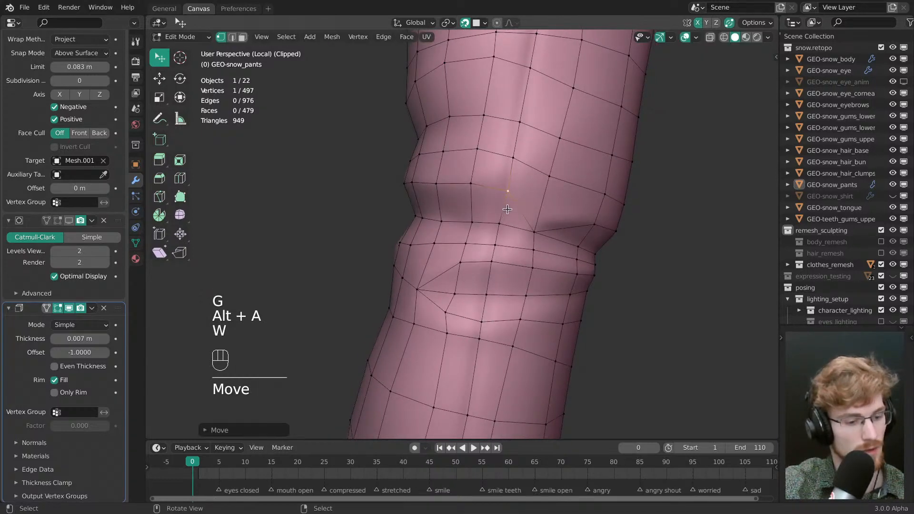
- Try a Knife cut joining the two neighbouring vertices above the crease, and dissolve that edge again
click(550, 177)
key(Return)
key(w)
drag(550, 176, 548, 186)
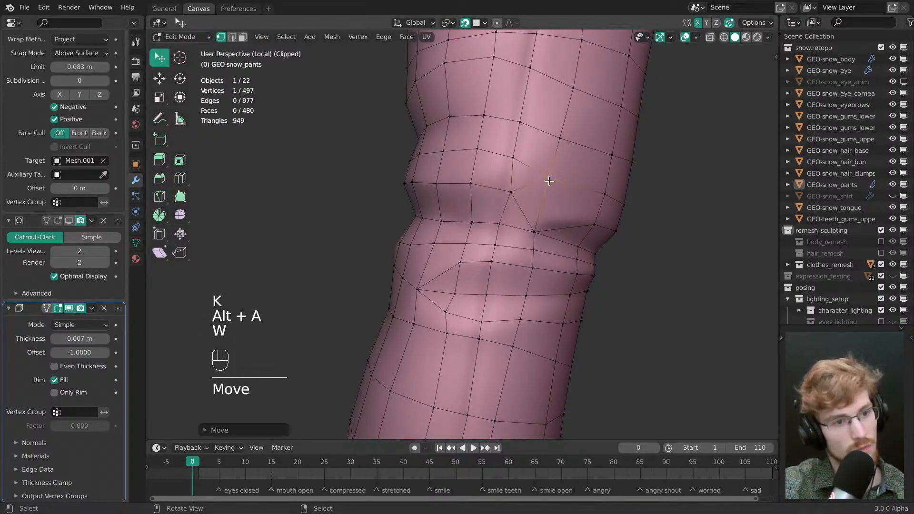
middle_drag(547, 185, 516, 208)
key(1)
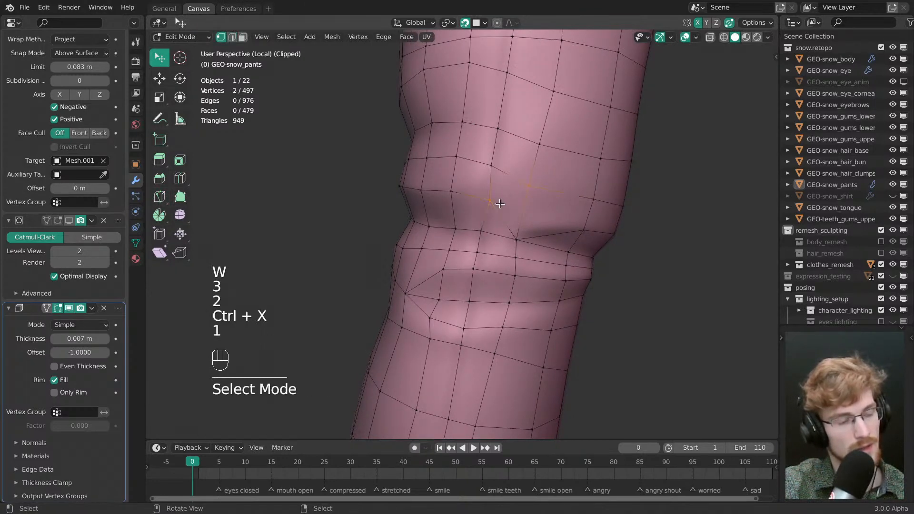
- Move the vertices bordering the large face above the knee crease to balance its shape
key(w)
drag(492, 201, 490, 193)
shift+middle_drag(490, 193, 547, 230)
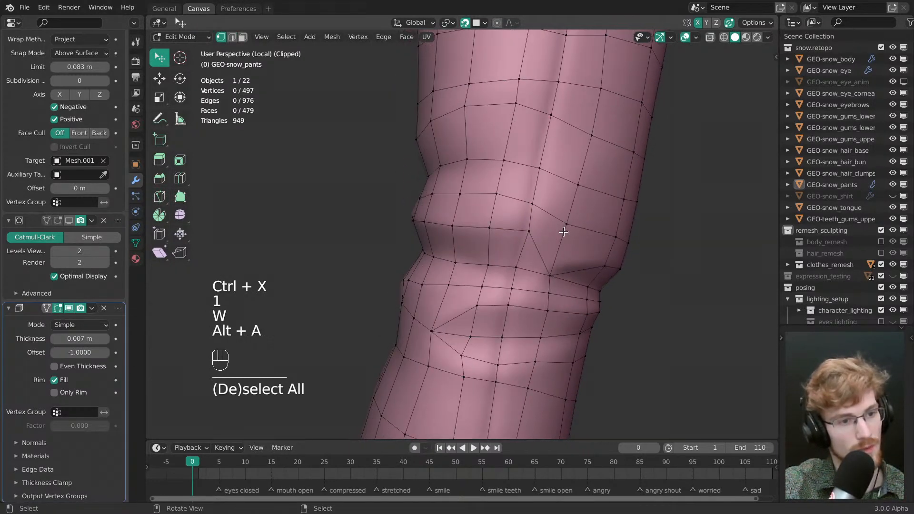
key(ctrl+r)
key(Escape)
key(alt+a)
alt+drag(562, 231, 583, 228)
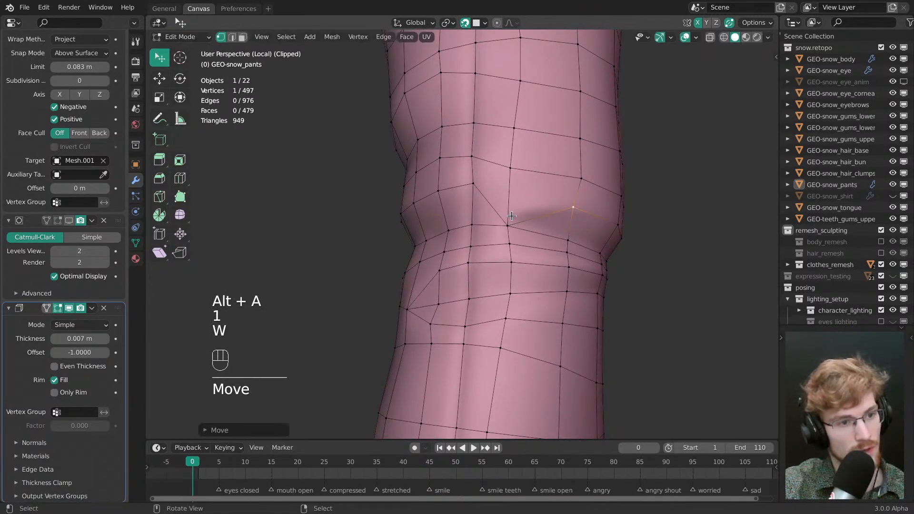
- Adjust the corner vertices where the edges converge at the knee crease and nudge two vertices in the adjoining fold
click(510, 221)
middle_drag(513, 220, 582, 235)
click(524, 203)
click(496, 202)
middle_drag(519, 204, 505, 233)
shift+middle_drag(524, 226, 588, 217)
key(w)
drag(444, 243, 445, 248)
middle_drag(447, 247, 476, 253)
drag(433, 265, 434, 267)
middle_drag(470, 260, 500, 201)
- Select a path of vertices in the row above the upper knee fold, raise it, and refine its middle vertices individually
key(alt+a)
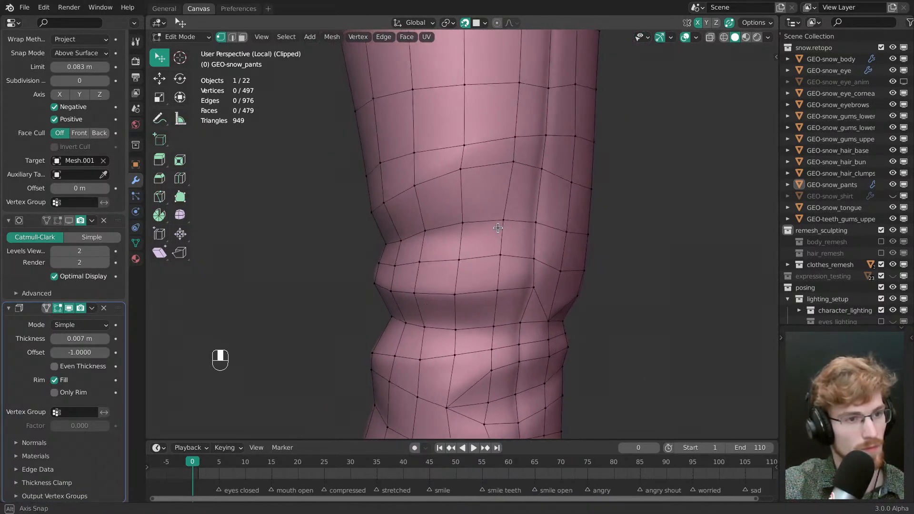
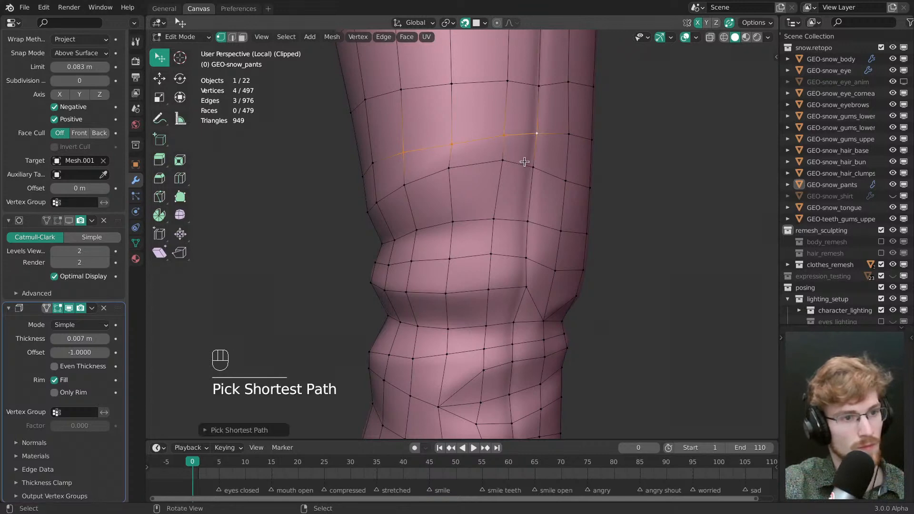
key(g)
key(alt+a)
key(g)
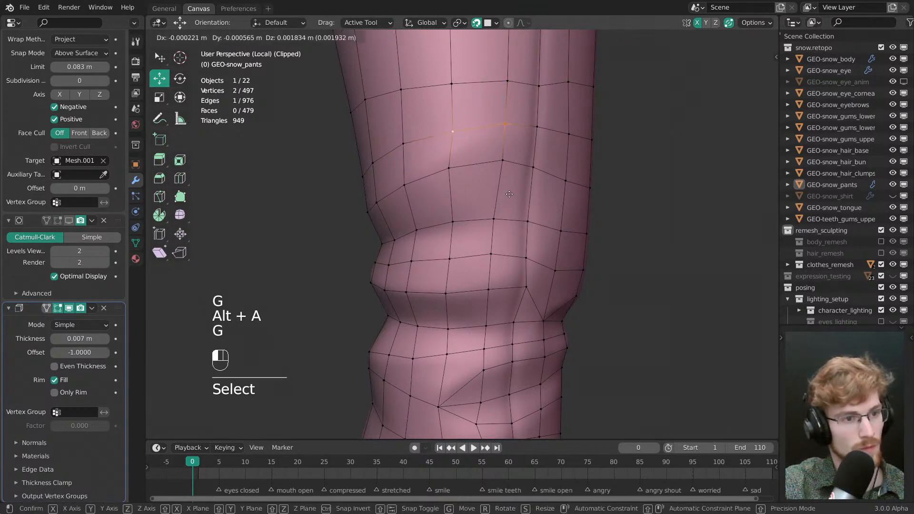
key(alt+a)
key(w)
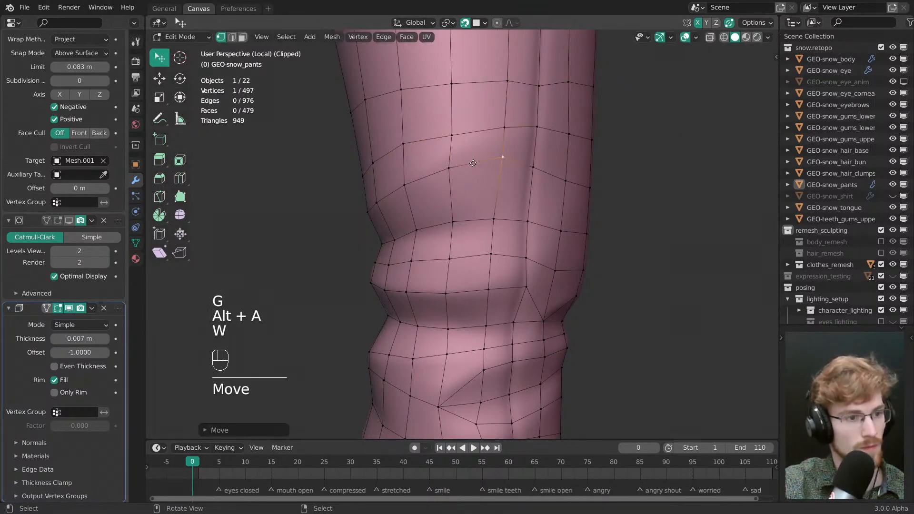
- Select the edge loop along the upper knee fold to check its flow, deselect it and save the file
alt+middle_drag(504, 167, 471, 245)
key(alt+a)
alt+click(529, 227)
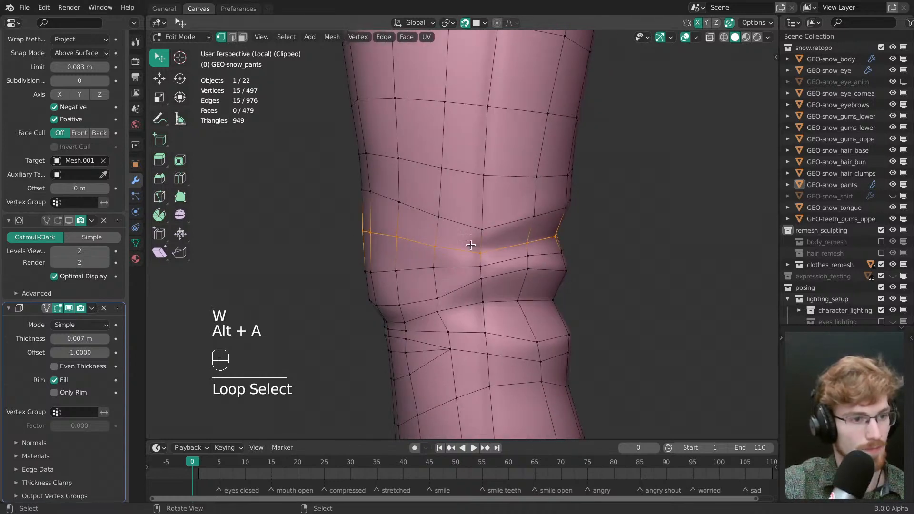
middle_drag(532, 267, 286, 246)
ctrl+click(573, 239)
middle_drag(574, 238, 484, 236)
key(alt+a)
scroll(505, 236, down, 4)
scroll(485, 333, up, 3)
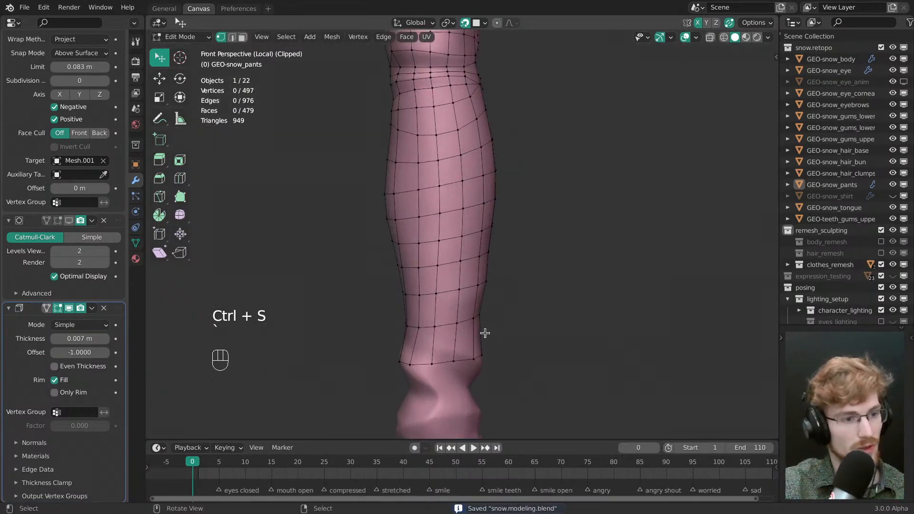
- Inspect the whole leg, leave Edit Mode and clear the viewport clipping region
ctrl+middle_drag(485, 333, 618, 265)
scroll(491, 312, up, 3)
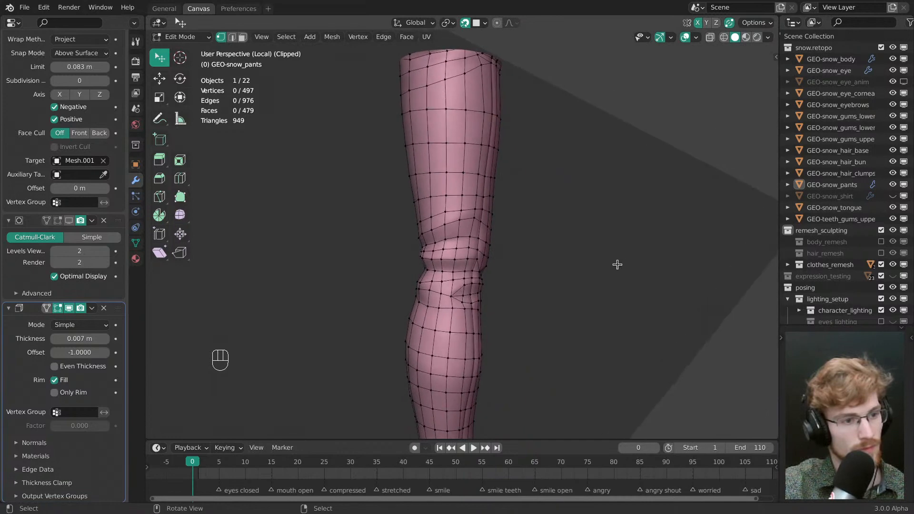
middle_drag(559, 234, 506, 240)
key(Tab)
key(alt+a)
ctrl+middle_drag(460, 276, 476, 304)
key(alt+b)
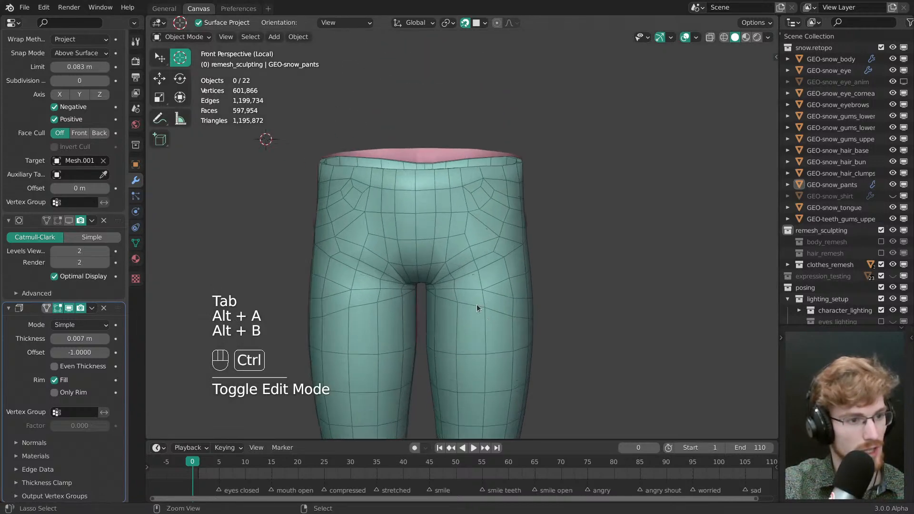
- Select the GEO-snow_pants object, save the file and enter Edit Mode facing the back of the pants
click(476, 290)
key(Tab)
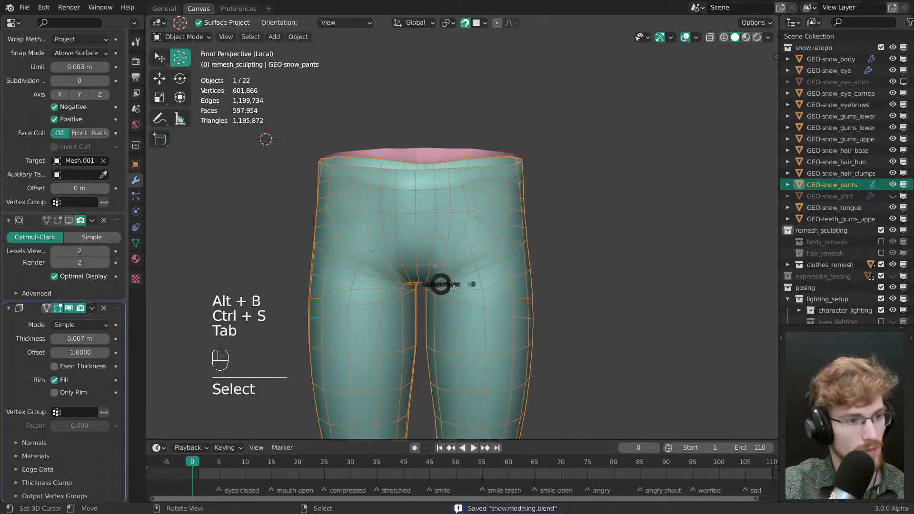
middle_drag(433, 285, 464, 323)
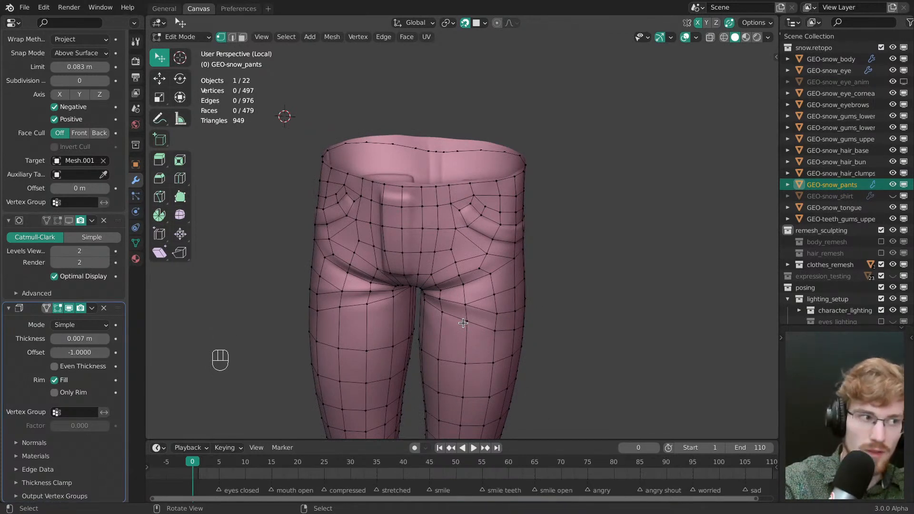
middle_drag(357, 215, 502, 231)
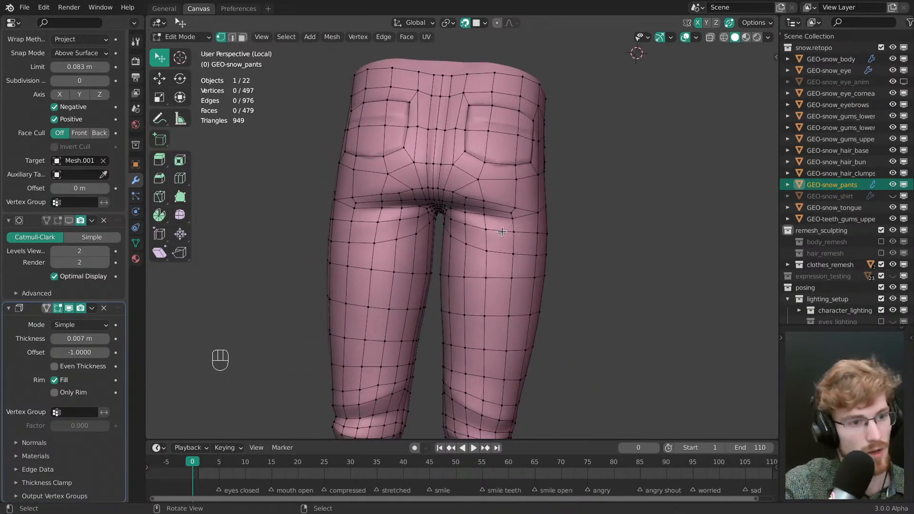
- Separate the hips and upper thighs, down to the face loop around the upper thigh, into their own object
alt+click(496, 258)
key(3)
alt+click(502, 238)
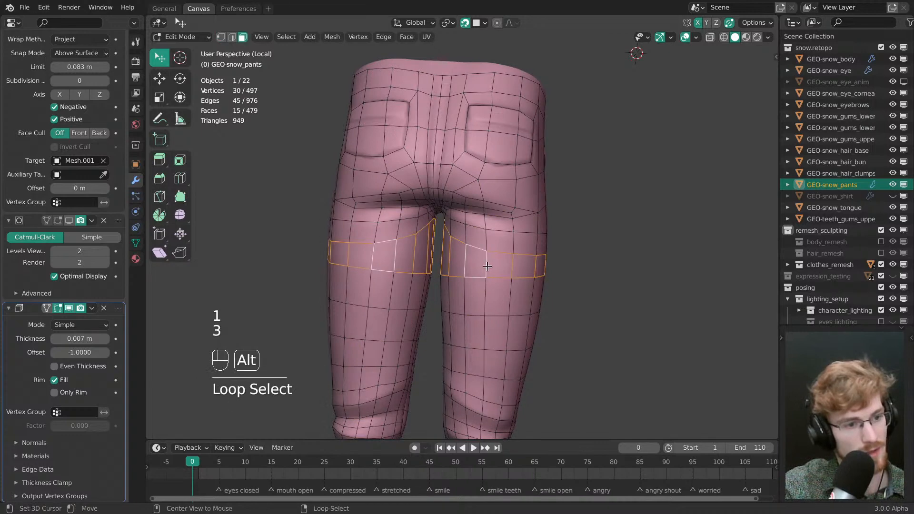
key(ctrl+l)
key(alt+h)
key(p)
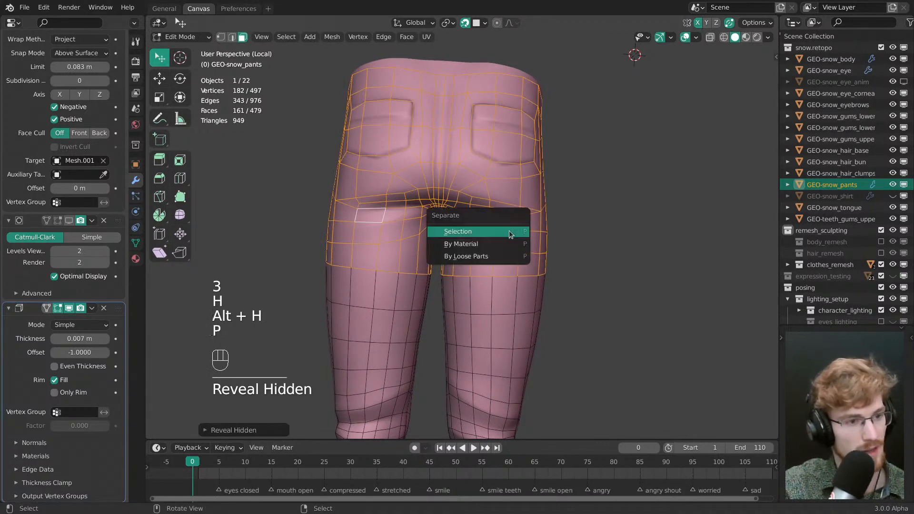
click(504, 231)
- Leave Edit Mode, select the separated upper pants, and collapse their modifier settings except Mirror and Shrinkwrap
key(Tab)
click(444, 235)
key(alt+a)
click(487, 242)
middle_drag(487, 243, 643, 240)
click(180, 57)
scroll(12, 156, up, 7)
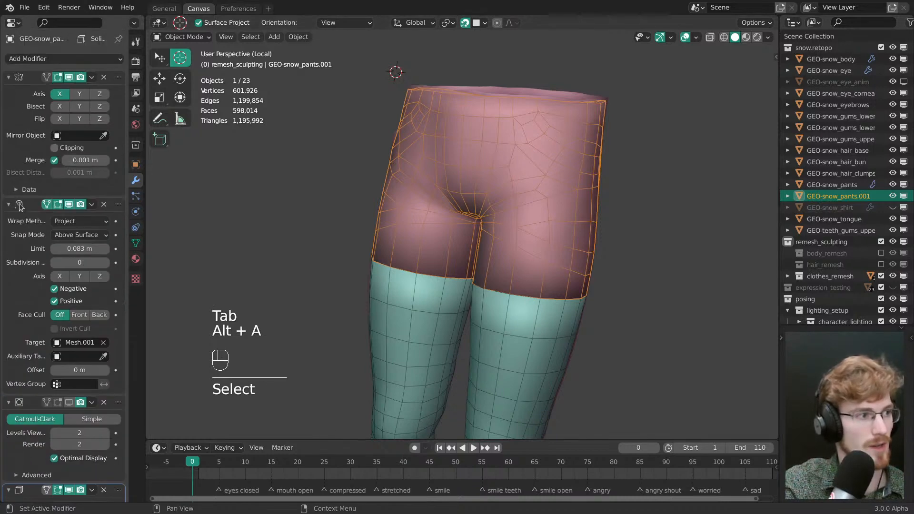
drag(8, 77, 8, 227)
click(8, 77)
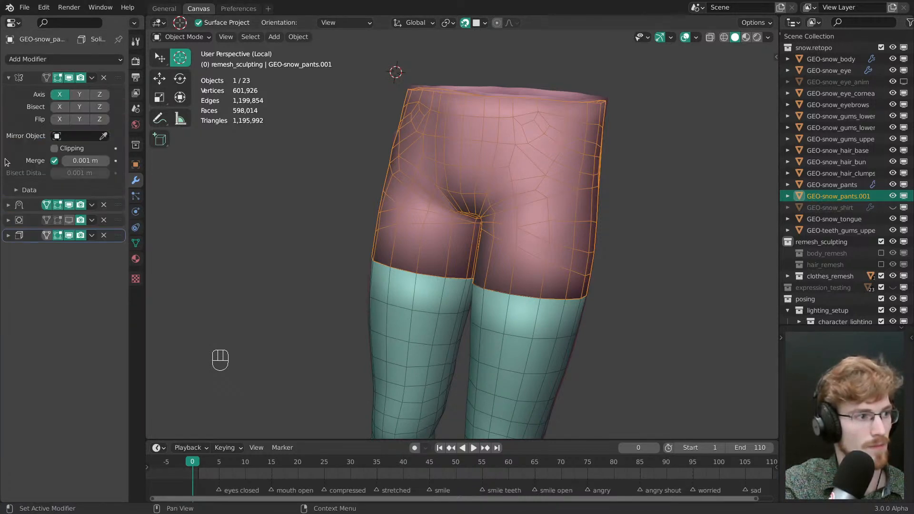
click(8, 205)
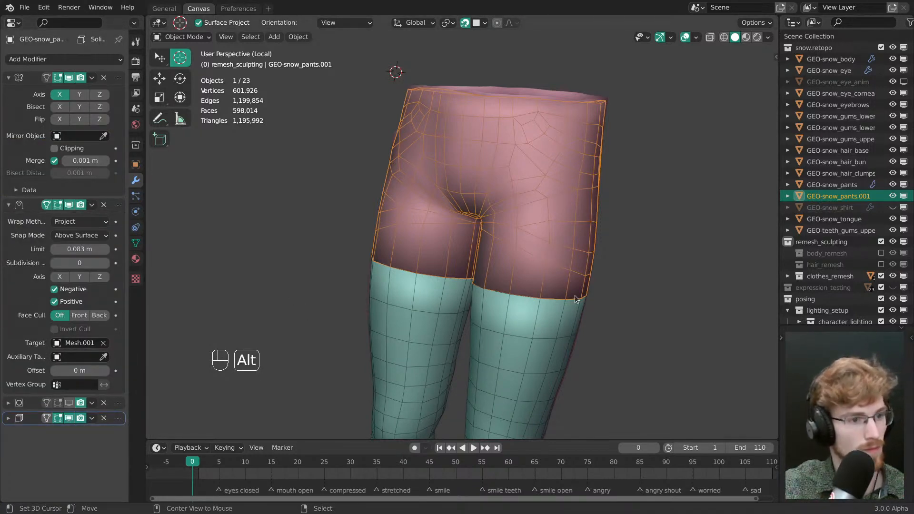
- Select the lower legs object, apply its Mirror modifier and enter Edit Mode facing the front
key(alt+a)
shift+middle_drag(541, 352, 582, 274)
right_click(545, 271)
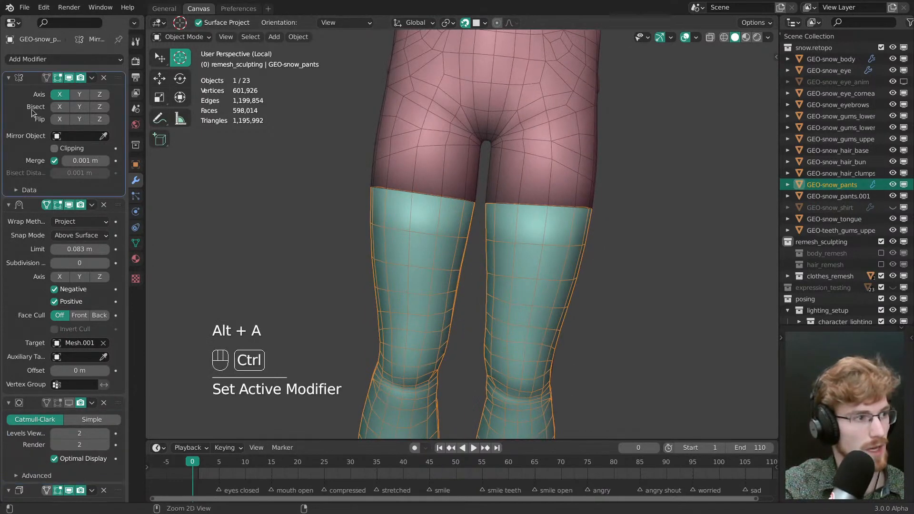
key(ctrl+a)
key(grave)
key(Tab)
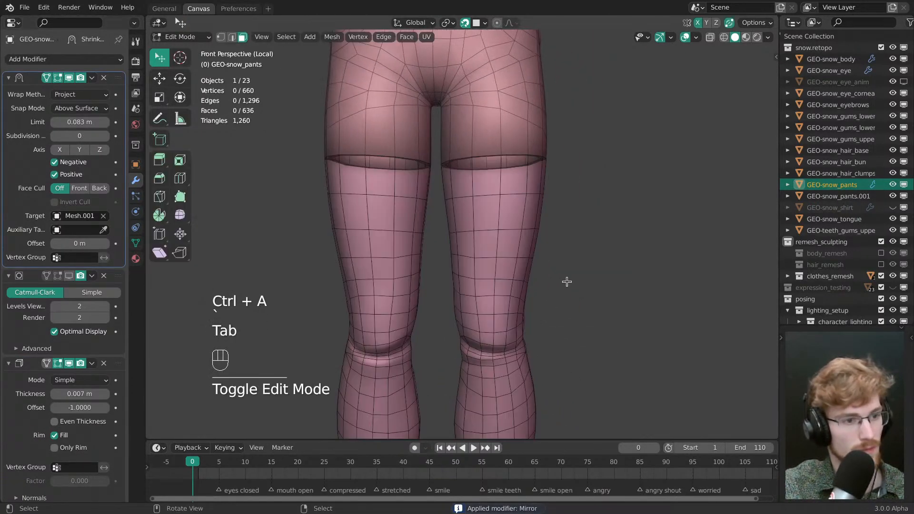
- Select all linked faces of one leg to check its geometry, then deselect everything
key(alt+a)
shift+middle_drag(520, 281, 552, 170)
ctrl+middle_drag(496, 257, 449, 249)
double_click(450, 249)
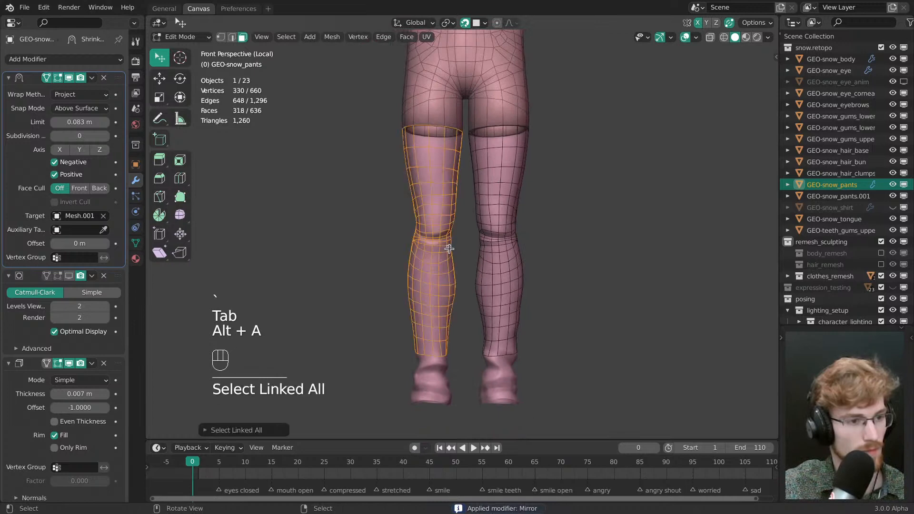
shift+middle_drag(482, 278, 495, 260)
middle_drag(495, 259, 526, 352)
key(alt+a)
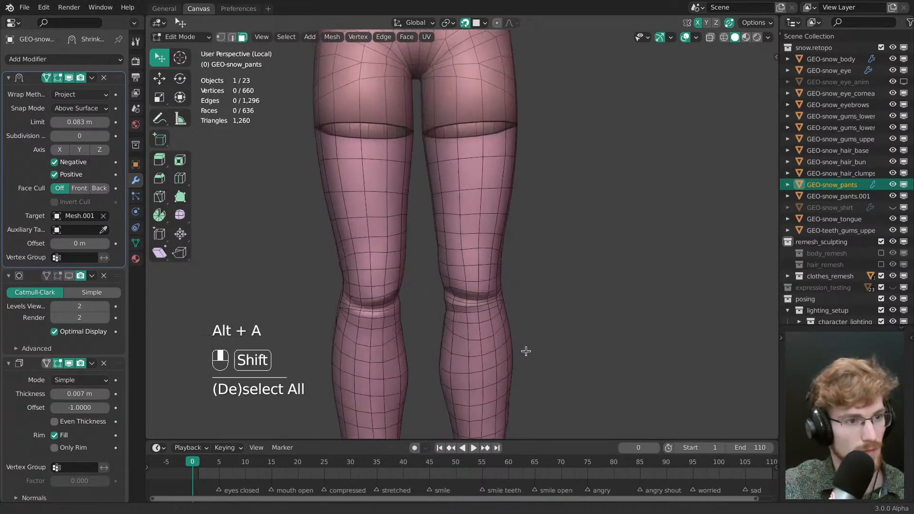
- Select the upper pants and lower legs objects together and enter Edit Mode with the legs active
key(Tab)
shift+click(487, 162)
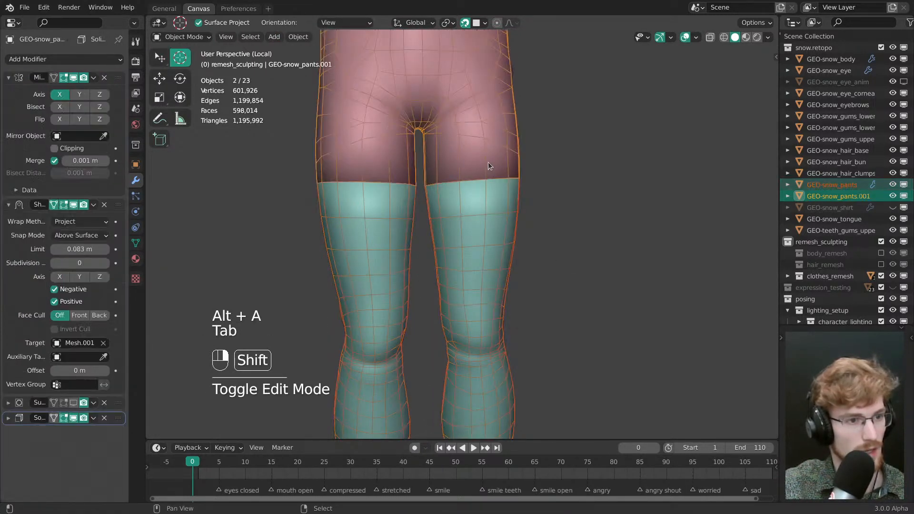
shift+click(483, 231)
key(Tab)
key(alt+a)
- Delete the topmost face loop on each lower leg, just below the upper thigh seam
shift+middle_drag(540, 327, 502, 240)
key(1)
key(3)
key(x)
click(494, 229)
alt+click(419, 219)
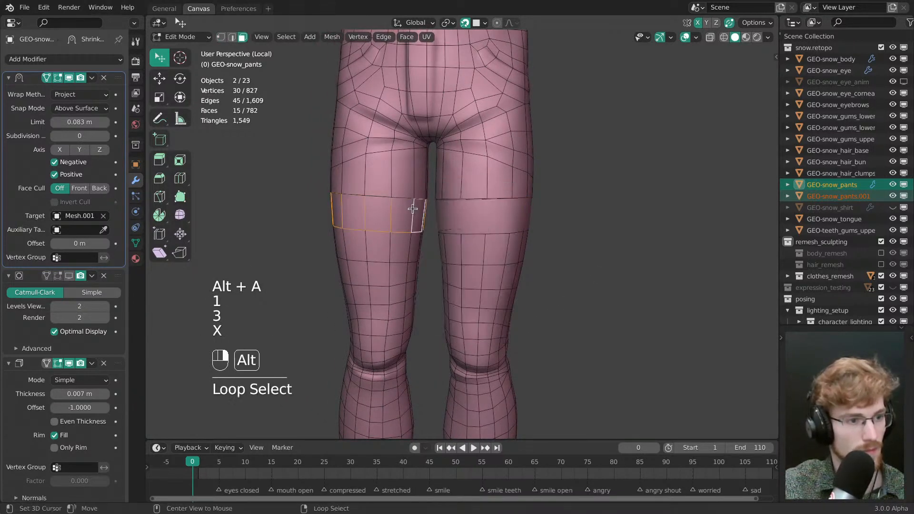
key(x)
click(427, 220)
key(alt+a)
- Switch the legs to Sculpt Mode and smooth the calf topology, resizing the Topology brush as needed
mouse_move(427, 220)
shift+middle_down()
mouse_move(483, 230)
mouse_move(486, 291)
mouse_move(484, 204)
shift+middle_up()
key(1)
key(Tab)
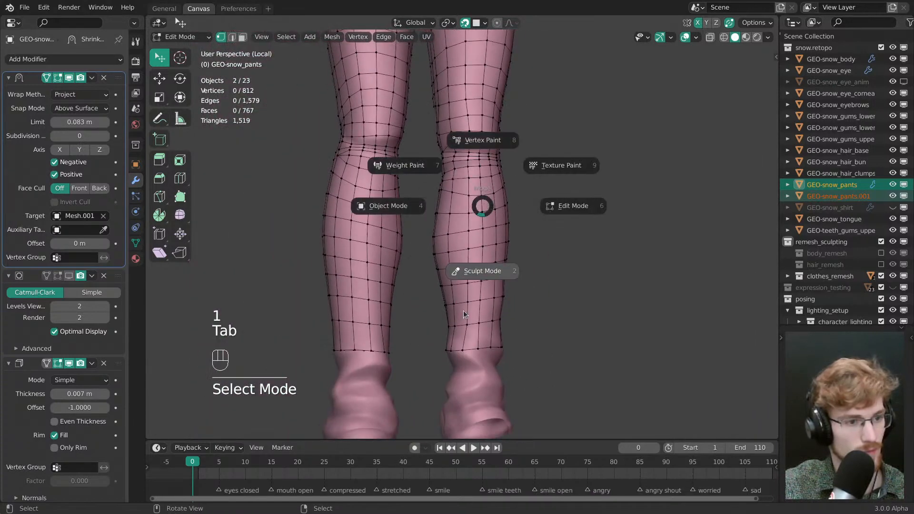
click(484, 247)
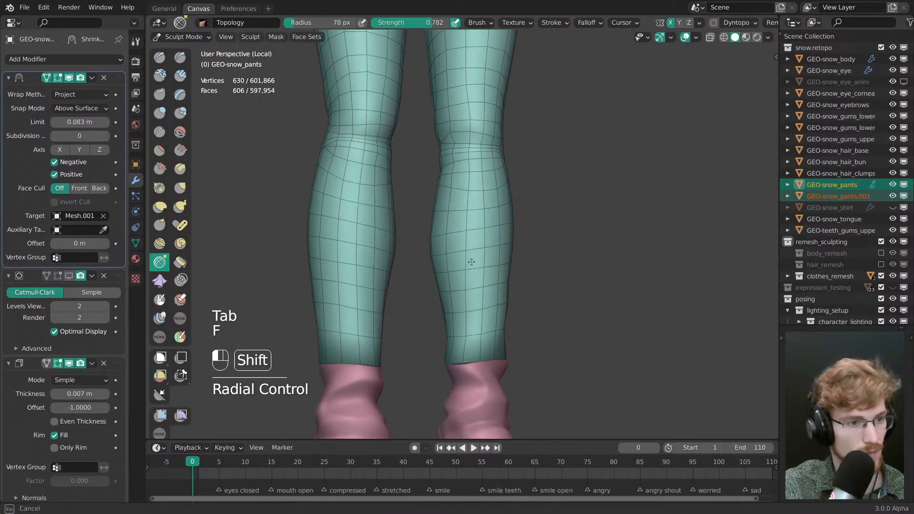
mouse_move(458, 239)
middle_down()
mouse_move(691, 247)
mouse_move(485, 249)
mouse_move(439, 239)
mouse_move(544, 266)
mouse_move(527, 202)
mouse_move(463, 246)
middle_up()
key(Tab)
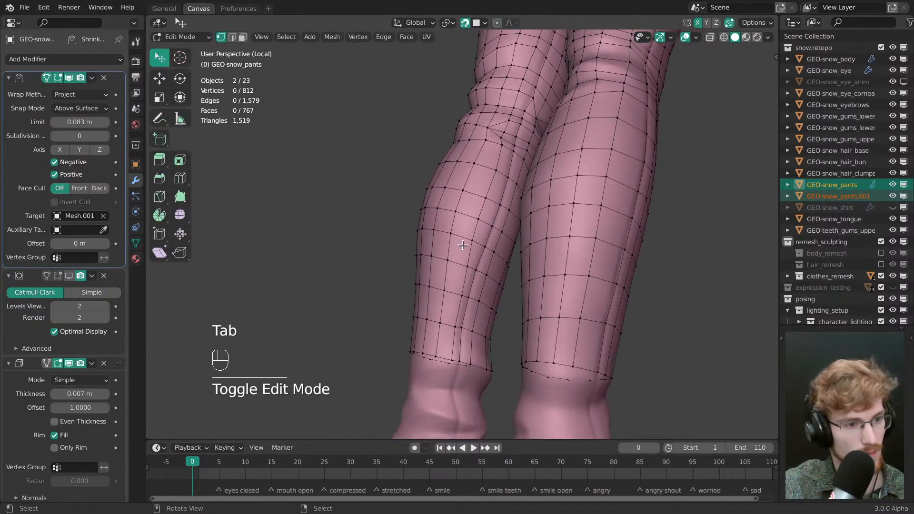
key(Tab)
click(469, 254)
key(f)
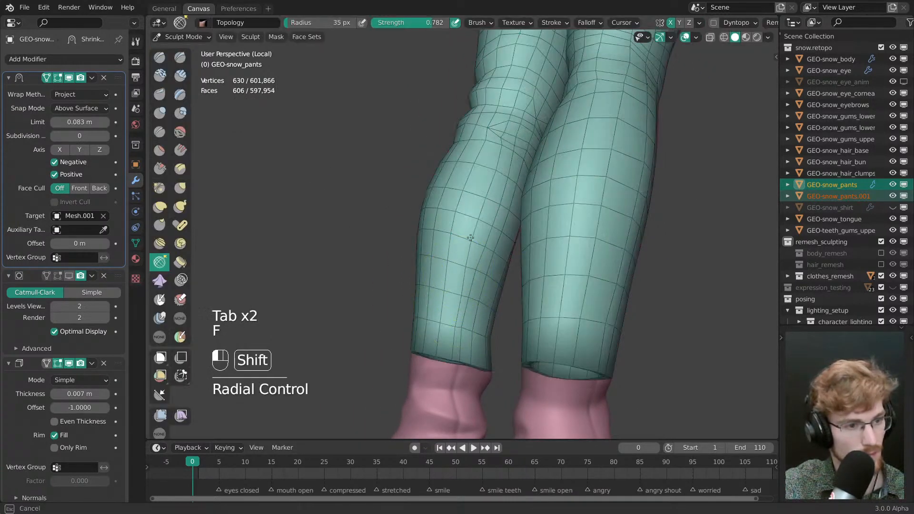
key(f)
shift+drag(453, 254, 452, 254)
- Enlarge the Topology brush to a 134 px radius and relax the edge flow around the calves
click(473, 258)
middle_drag(434, 254, 490, 262)
middle_drag(492, 209, 535, 266)
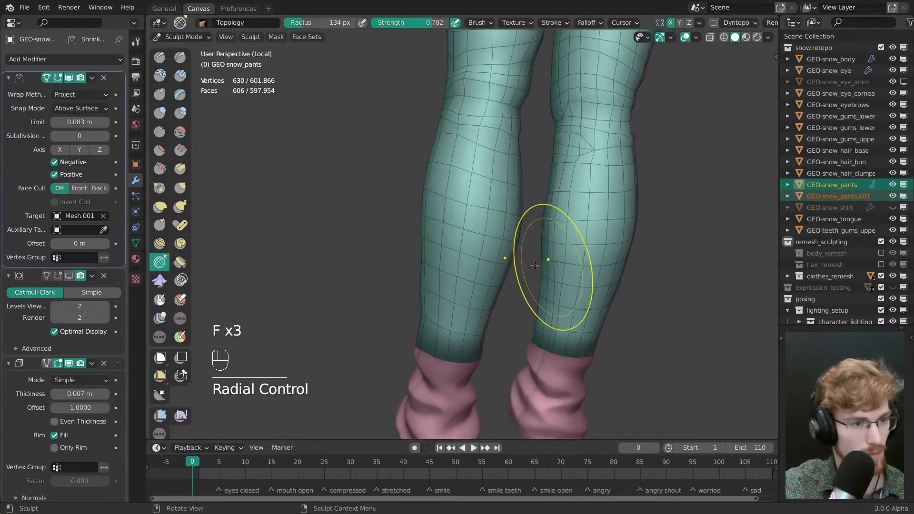
shift+drag(459, 274, 460, 270)
middle_drag(460, 267, 563, 244)
key(f)
click(555, 243)
shift+drag(490, 267, 484, 279)
middle_drag(490, 281, 595, 292)
- Adjust a single vertex on the side of the calf in Edit Mode and return to Sculpt Mode
key(Tab)
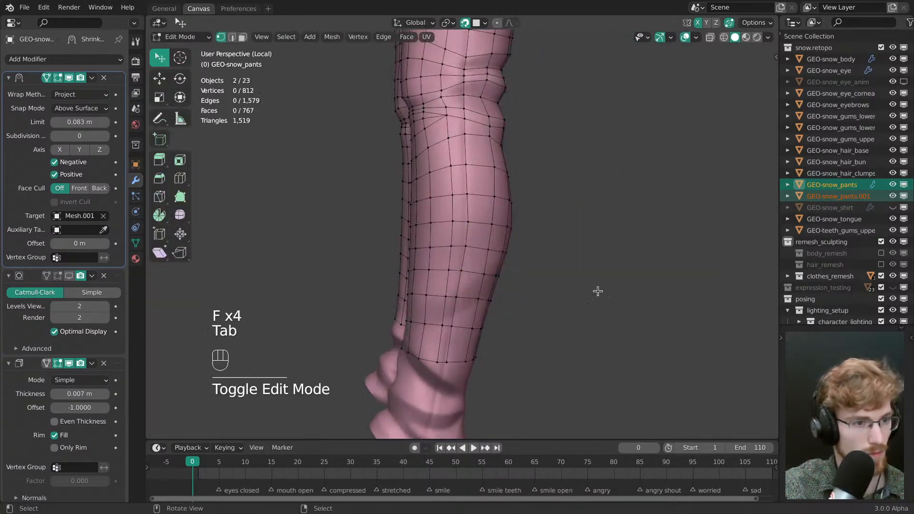
key(w)
drag(475, 240, 469, 241)
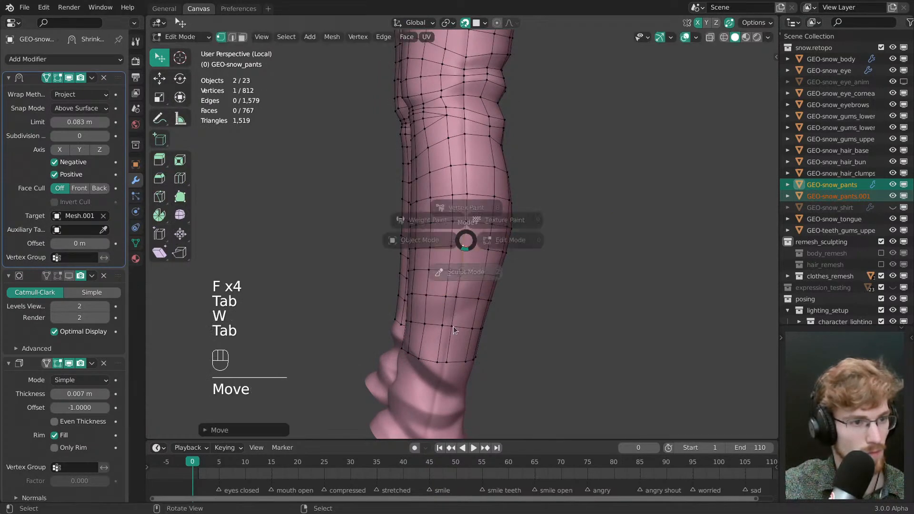
click(454, 330)
- Relax the side and front of the calf with the Topology brush, using 46 px and 70 px radii
key(f)
key(f)
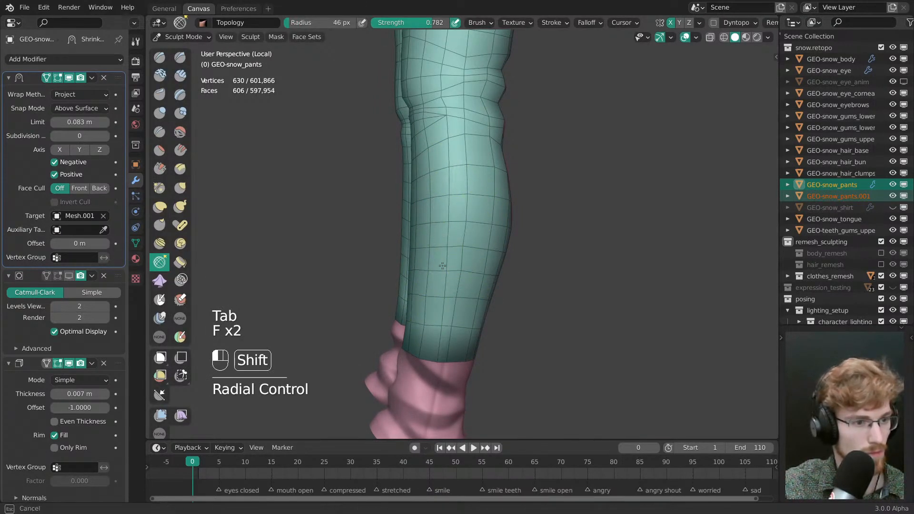
shift+drag(453, 194, 456, 223)
key(f)
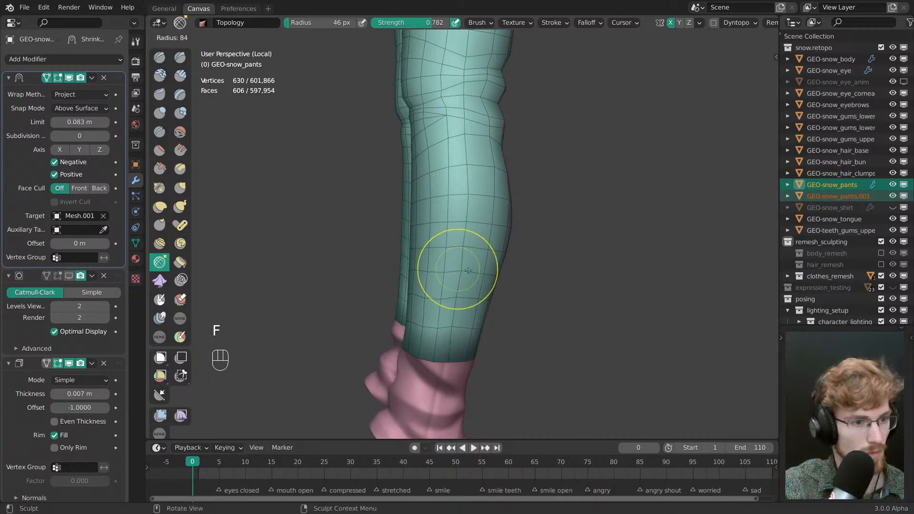
click(494, 270)
middle_drag(470, 270, 566, 283)
key(f)
click(481, 305)
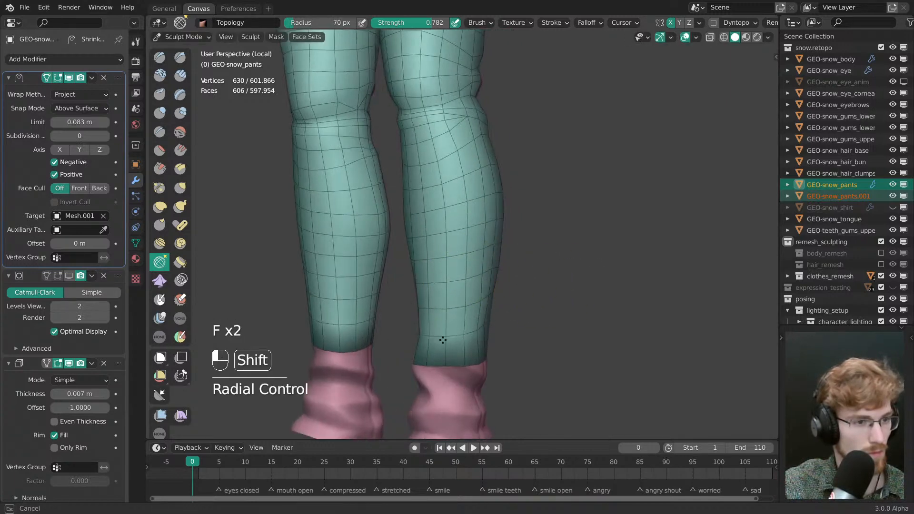
middle_drag(432, 165, 453, 246)
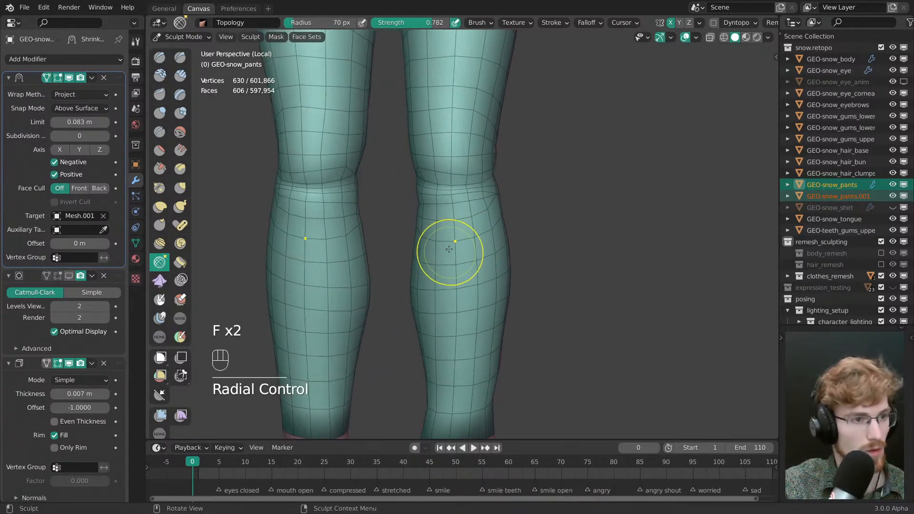
- Return to Edit Mode and check the topology of both legs around the knees from the front
key(Tab)
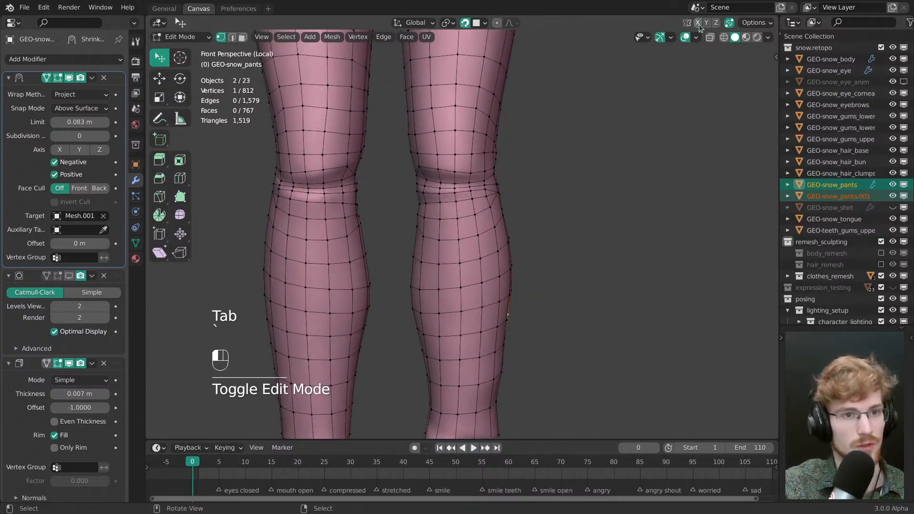
shift+middle_drag(471, 155, 497, 292)
key(Tab)
middle_drag(509, 161, 506, 364)
key(grave)
ctrl+middle_drag(480, 316, 571, 264)
key(Tab)
- Dissolve the surplus diagonal edges above the knee fold on one leg, then clear the selection
shift+middle_drag(506, 323, 442, 175)
key(alt+a)
scroll(499, 205, up, 2)
shift+click(442, 175)
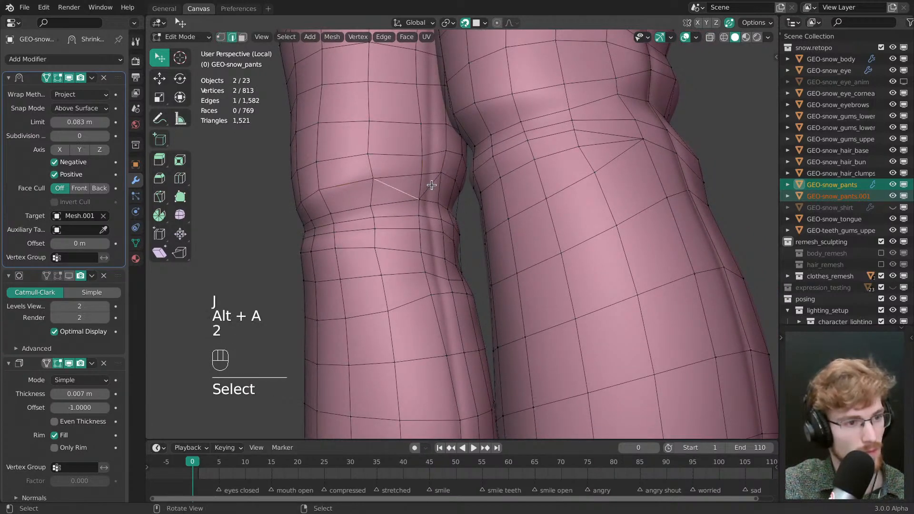
key(ctrl+x)
key(alt+a)
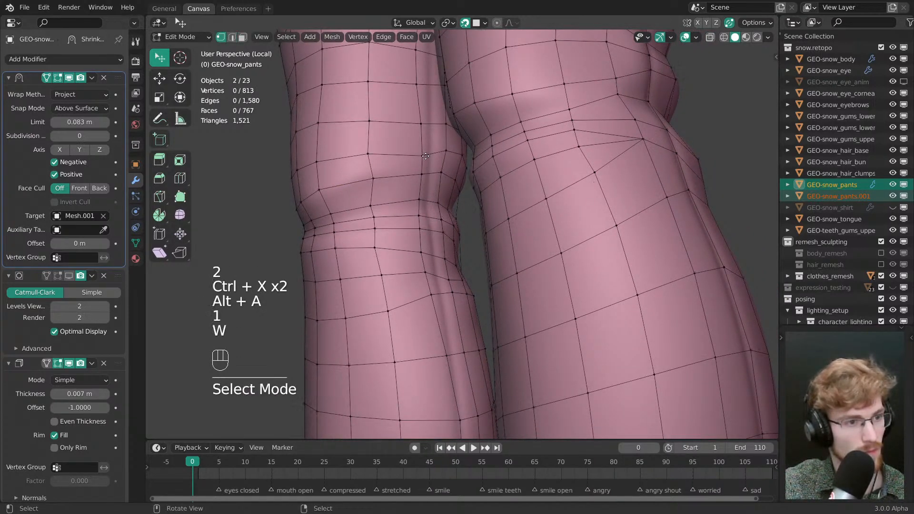
- Face the front of the legs and clip the viewport to a single leg
middle_drag(390, 149, 508, 206)
key(grave)
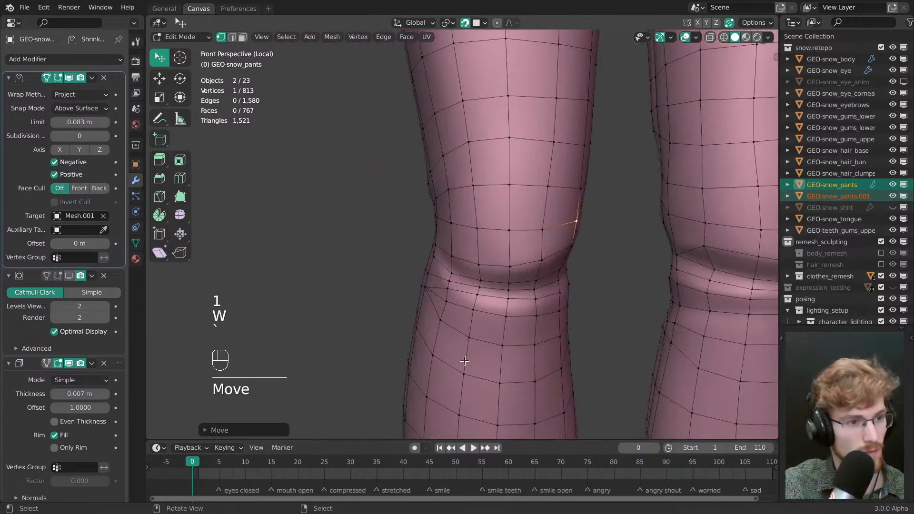
scroll(478, 261, down, 8)
key(alt+grave)
drag(419, 400, 494, 145)
ctrl+middle_drag(461, 236, 458, 181)
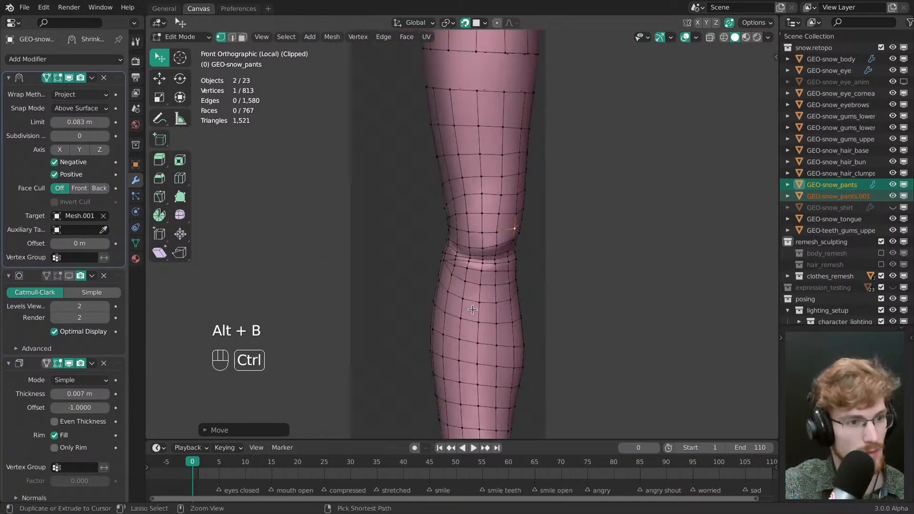
- Reposition individual vertices on the side of the knee above the fold to even out the edge flow
key(alt+a)
shift+middle_drag(440, 280, 562, 263)
key(alt+a)
shift+middle_drag(526, 233, 478, 186)
alt+middle_click(512, 216)
middle_drag(461, 228, 513, 241)
drag(468, 268, 467, 264)
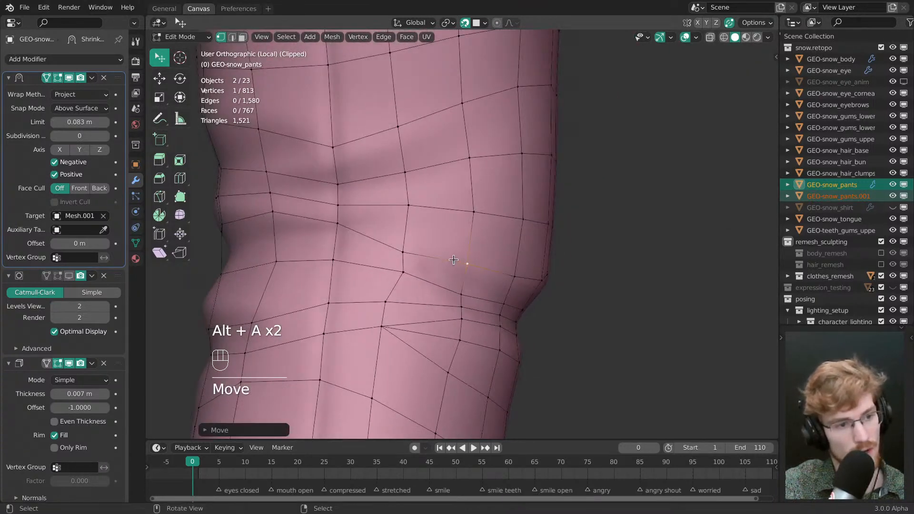
drag(404, 253, 403, 249)
shift+middle_drag(422, 291, 431, 235)
drag(430, 192, 438, 172)
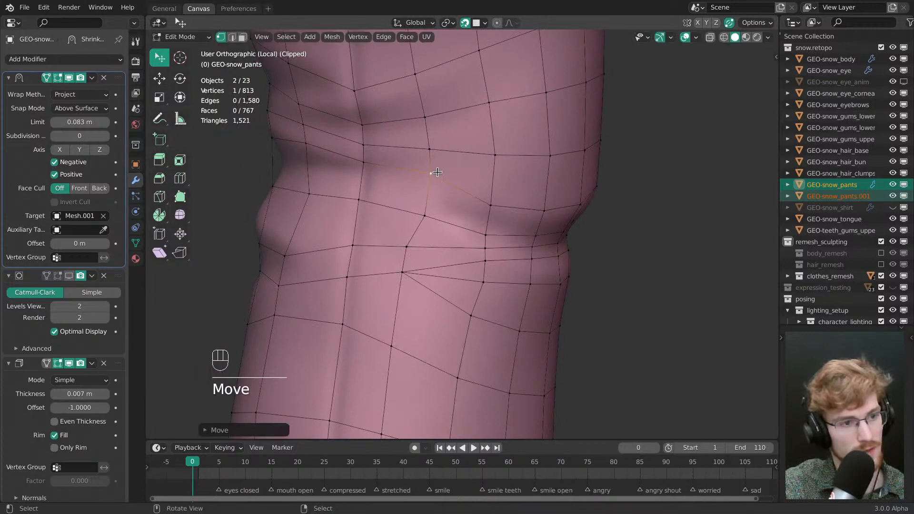
- Nudge the vertices along the knee fold to even the spacing of its tight edge rows
middle_drag(484, 226, 476, 188)
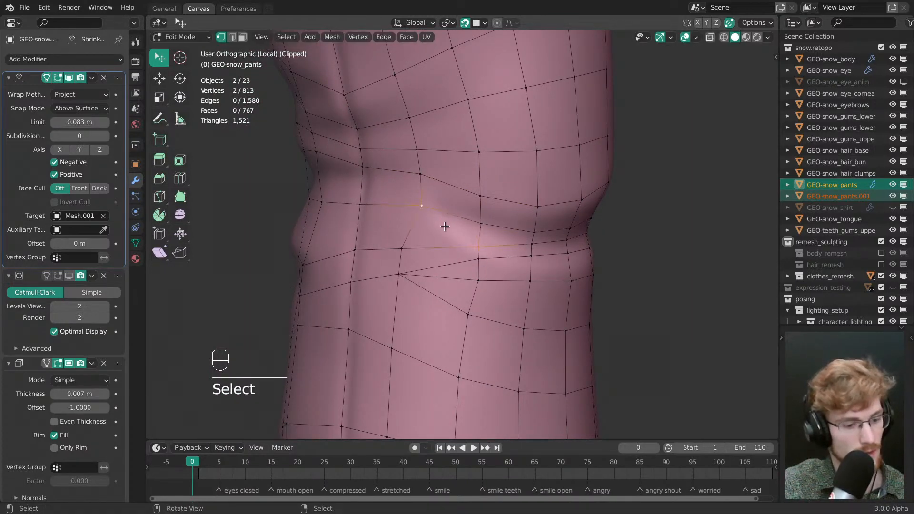
key(w)
drag(477, 248, 477, 249)
drag(477, 259, 478, 260)
ctrl+middle_drag(478, 257, 477, 286)
drag(477, 271, 468, 260)
- Dissolve the surplus run of edges just below the knee fold and clear the selection
middle_drag(470, 256, 363, 258)
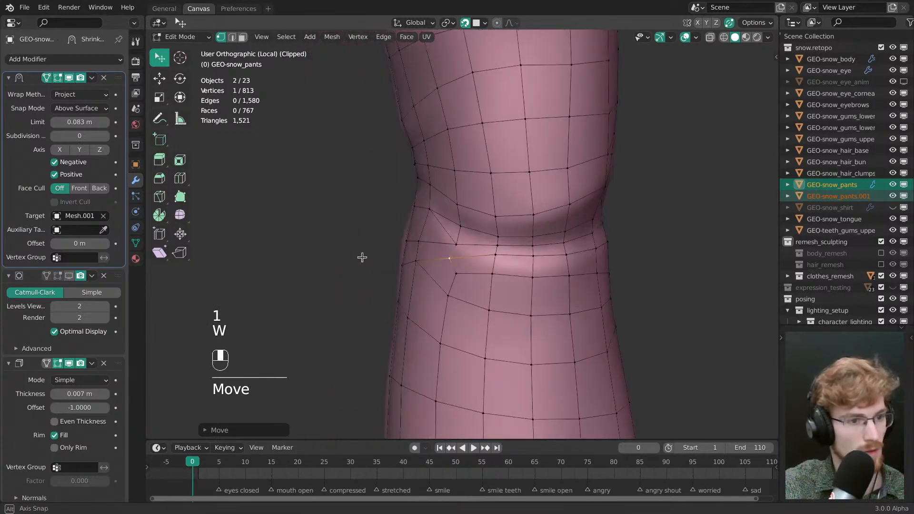
middle_drag(476, 274, 459, 253)
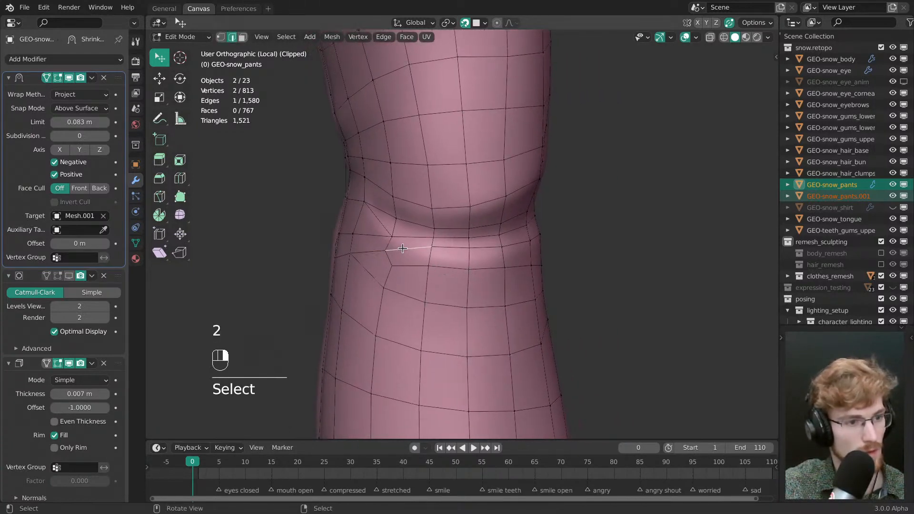
middle_drag(403, 248, 439, 263)
middle_drag(552, 260, 704, 270)
ctrl+middle_drag(484, 290, 490, 272)
middle_drag(548, 290, 605, 266)
shift+middle_drag(476, 227, 482, 275)
key(alt+a)
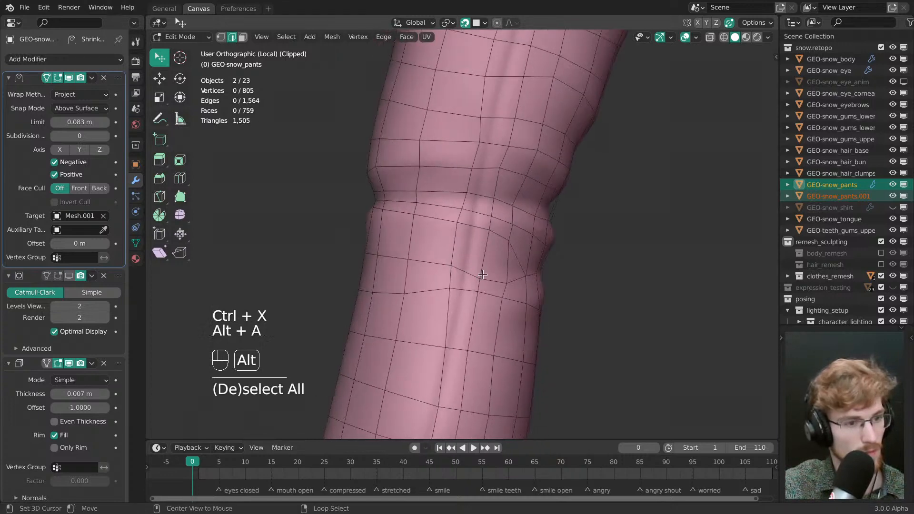
- Slide the short edge on the side of the knee upward to straighten the row below the fold
key(g)
key(g)
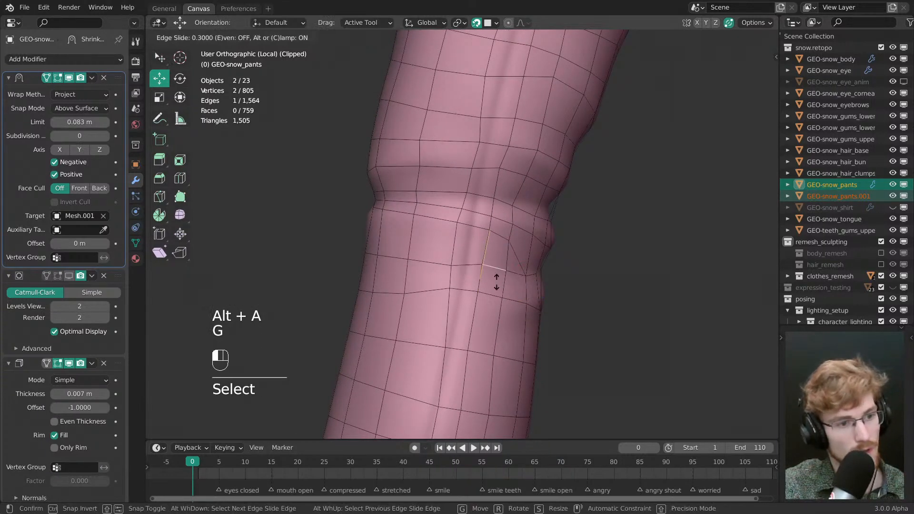
key(alt+a)
key(w)
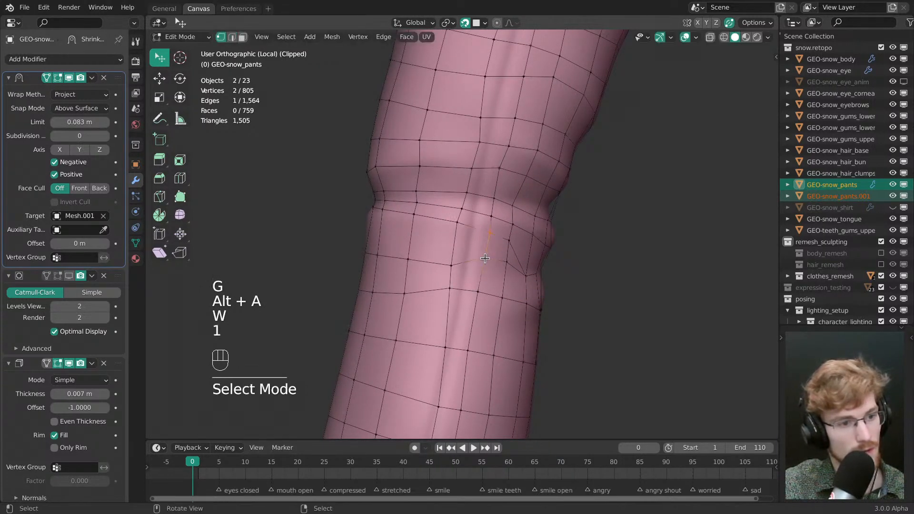
- Reposition single vertices just below the knee fold to smooth the rows beside the dissolved edges
key(w)
drag(485, 258, 503, 264)
middle_drag(502, 263, 402, 259)
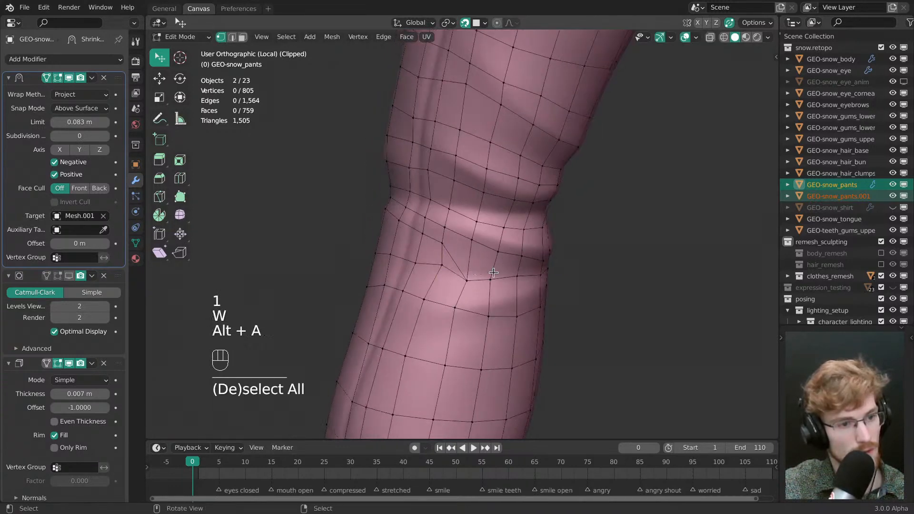
middle_drag(493, 273, 538, 241)
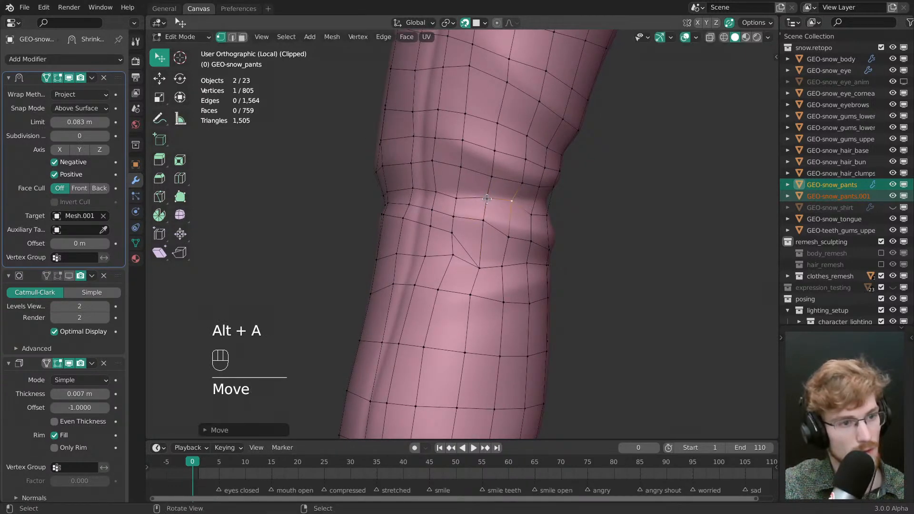
drag(496, 206, 493, 202)
middle_drag(493, 202, 398, 225)
drag(404, 270, 403, 281)
drag(446, 262, 448, 251)
drag(429, 250, 431, 244)
- Nudge vertices around the side of the knee so the rows under the fold run more evenly
middle_drag(478, 250, 459, 255)
drag(485, 256, 481, 243)
mouse_move(477, 246)
middle_down()
mouse_move(429, 251)
mouse_move(468, 259)
middle_up()
drag(468, 260, 509, 257)
shift+middle_drag(505, 258, 523, 204)
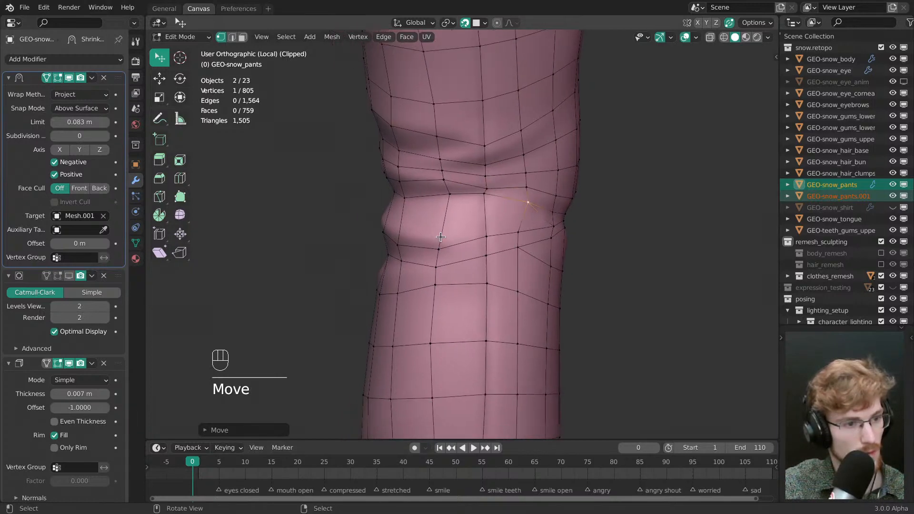
drag(486, 186, 487, 188)
drag(439, 250, 441, 243)
- Shift individual vertices in the bulge directly below the knee fold to even their spacing
middle_drag(398, 228, 436, 224)
drag(422, 217, 423, 221)
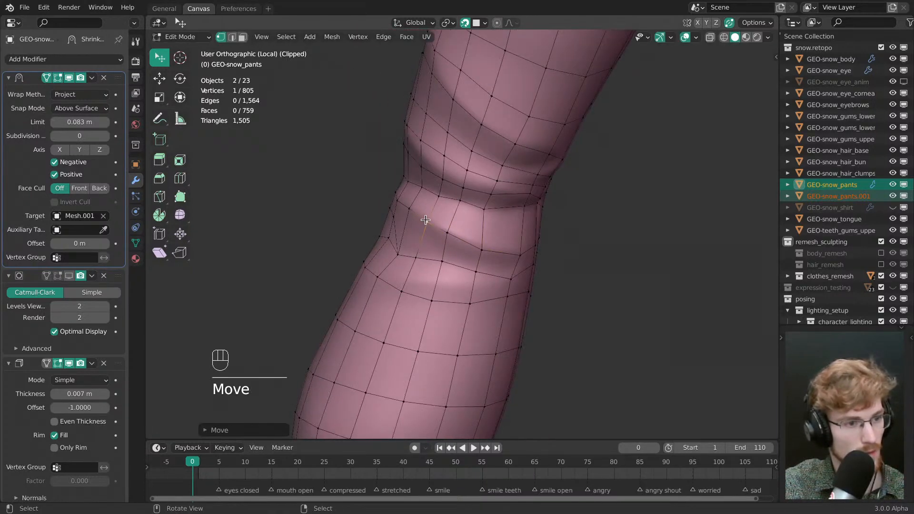
middle_drag(425, 220, 475, 230)
drag(458, 226, 458, 225)
alt+shift+middle_drag(458, 226, 478, 252)
mouse_move(478, 252)
middle_down()
mouse_move(470, 255)
mouse_move(598, 241)
mouse_move(578, 280)
mouse_move(477, 239)
middle_up()
- Dissolve the surplus run of short edges directly below the knee fold
key(2)
key(1)
click(500, 251)
key(2)
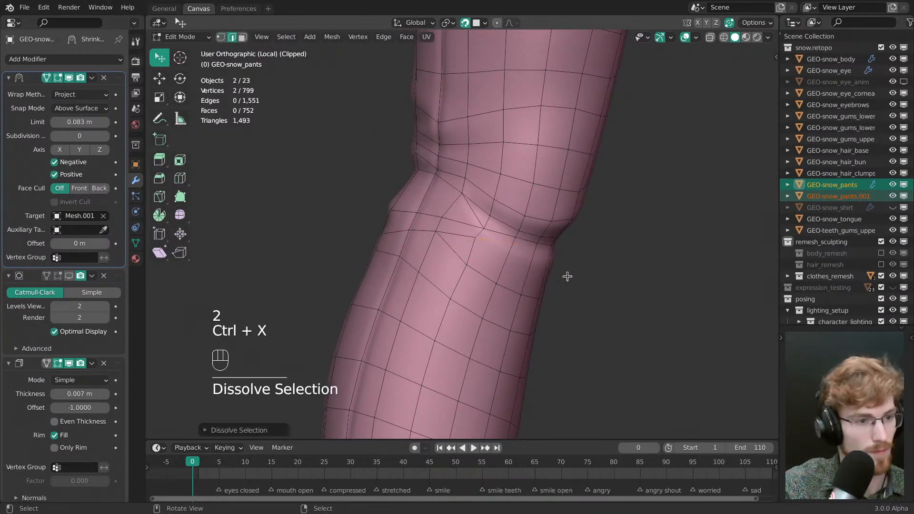
key(ctrl+x)
middle_drag(580, 271, 505, 237)
click(466, 249)
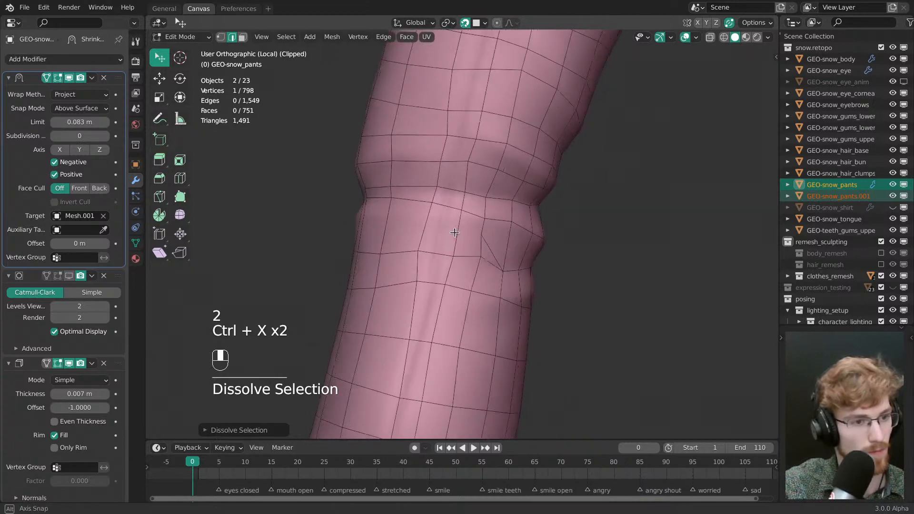
- Lower the vertices of the row under the knee fold to fill the gap left by the dissolved edges
key(1)
key(w)
drag(456, 235, 456, 243)
drag(424, 224, 421, 237)
middle_drag(422, 238, 469, 249)
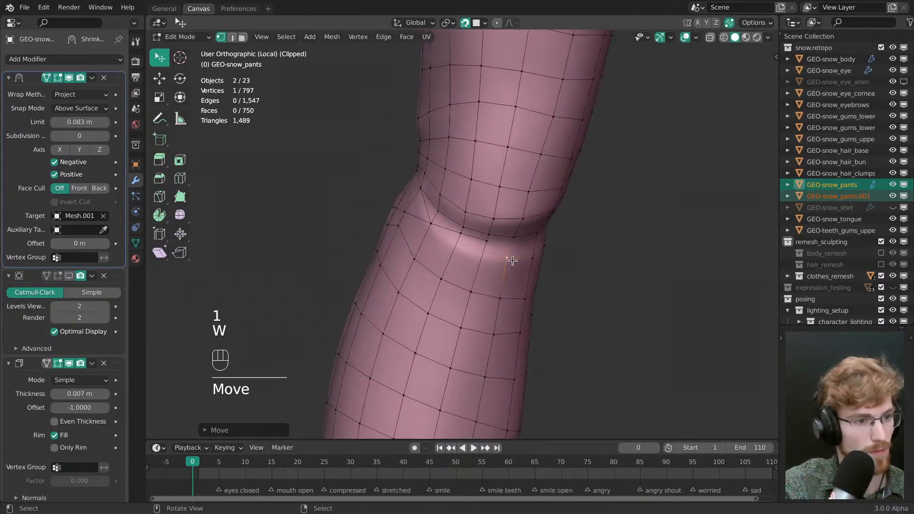
drag(498, 251, 496, 258)
drag(460, 235, 456, 247)
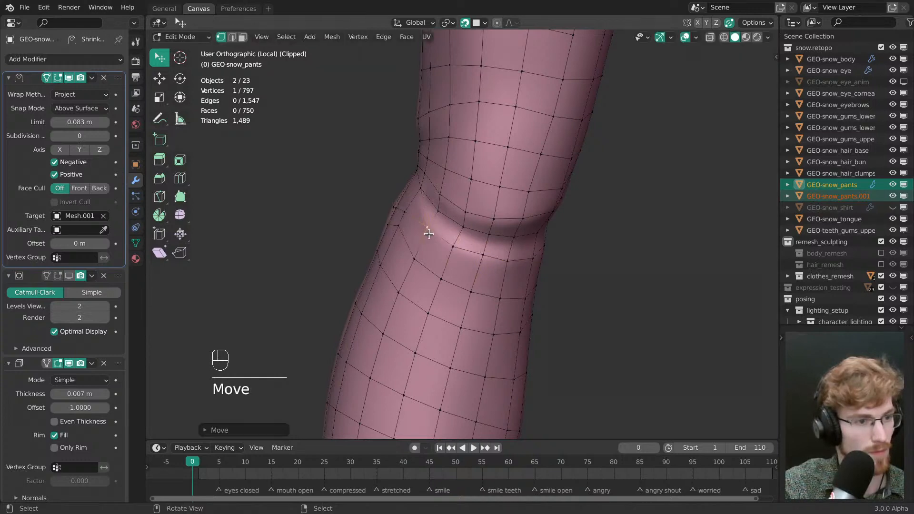
- Dissolve the leftover diagonal edge at the end of the knee fold
key(2)
mouse_move(452, 243)
middle_down()
mouse_move(464, 255)
mouse_move(448, 234)
middle_up()
click(434, 231)
key(ctrl+x)
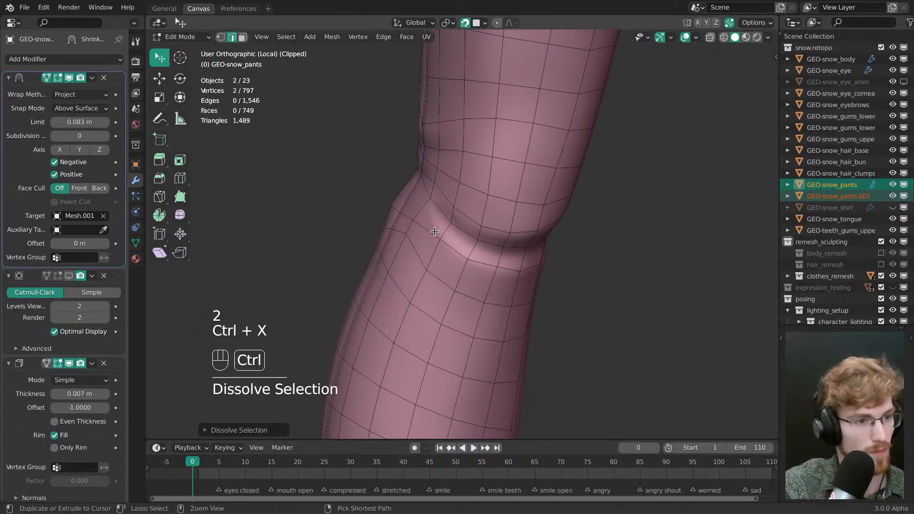
- Move the vertices around the dissolved diagonal edge to form even quads on the side of the knee
key(1)
key(w)
drag(458, 222, 463, 218)
middle_drag(456, 231, 481, 239)
drag(474, 233, 478, 225)
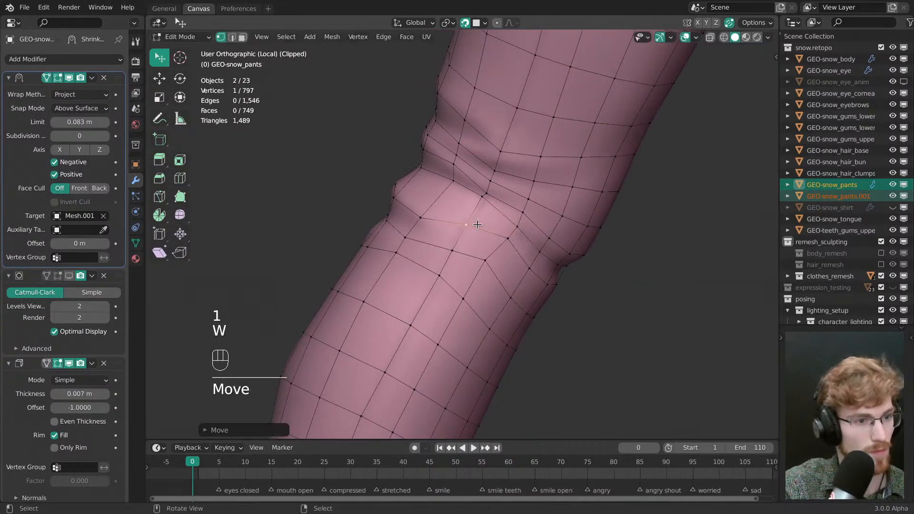
middle_drag(488, 235, 471, 266)
drag(465, 267, 458, 261)
middle_drag(451, 258, 473, 258)
drag(456, 268, 451, 263)
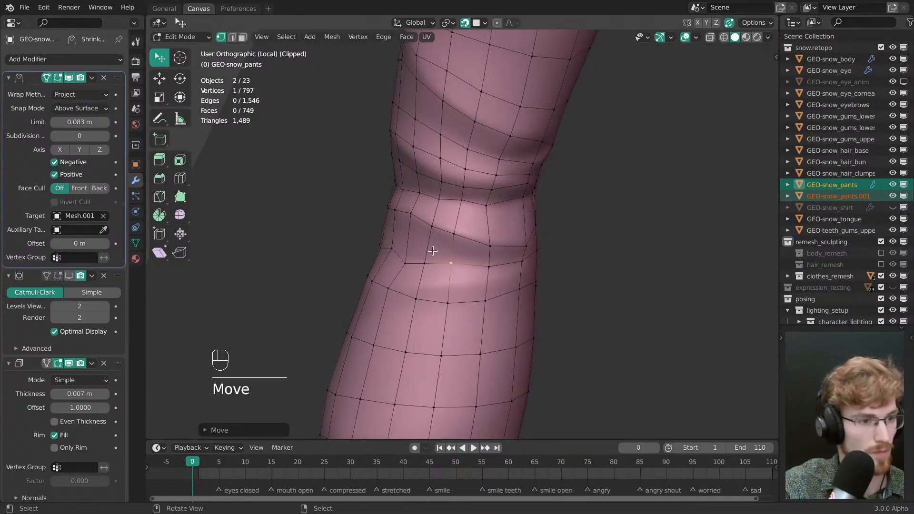
- Raise and space individual vertices in the two rows below the knee crease
middle_drag(433, 251, 469, 260)
drag(473, 266, 437, 263)
drag(512, 267, 510, 264)
drag(491, 271, 490, 268)
drag(501, 234, 498, 232)
middle_drag(498, 235, 521, 238)
shift+middle_drag(469, 288, 471, 261)
drag(428, 265, 483, 281)
- Adjust the vertices in the lower rows around the knee to level their edge flow
middle_drag(482, 281, 443, 280)
drag(467, 275, 468, 269)
drag(492, 275, 492, 260)
drag(466, 273, 465, 268)
middle_drag(464, 267, 431, 262)
drag(467, 262, 502, 245)
shift+middle_drag(501, 246, 440, 257)
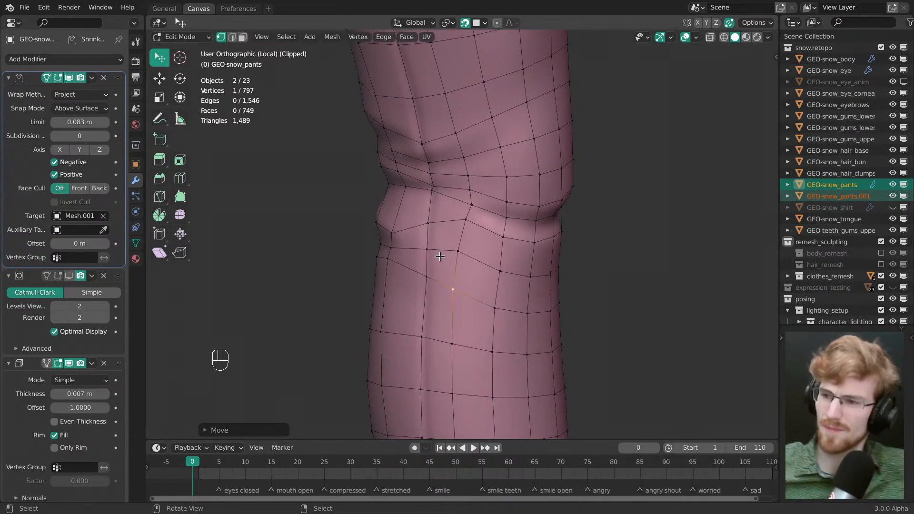
- Slide the selected knee vertex along its edge to improve the spacing beside the crease
middle_drag(440, 256, 541, 229)
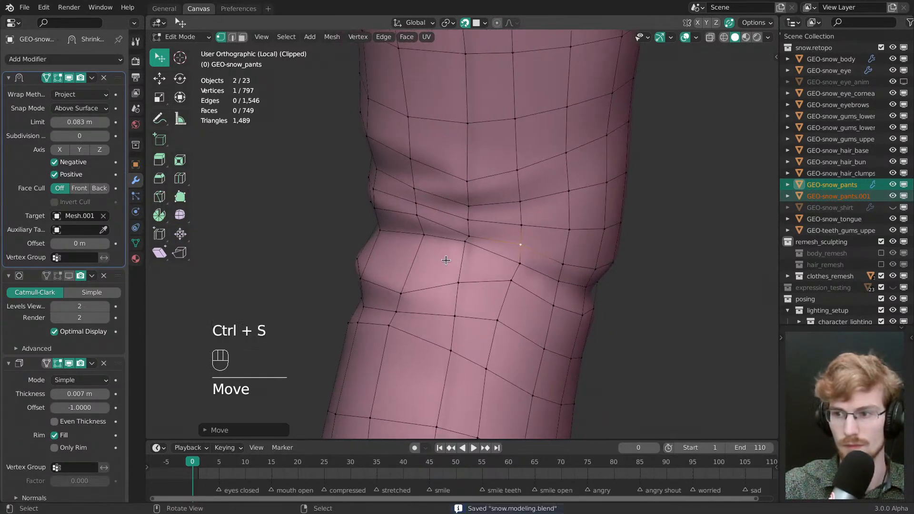
middle_drag(467, 286, 487, 258)
key(g)
key(g)
click(435, 247)
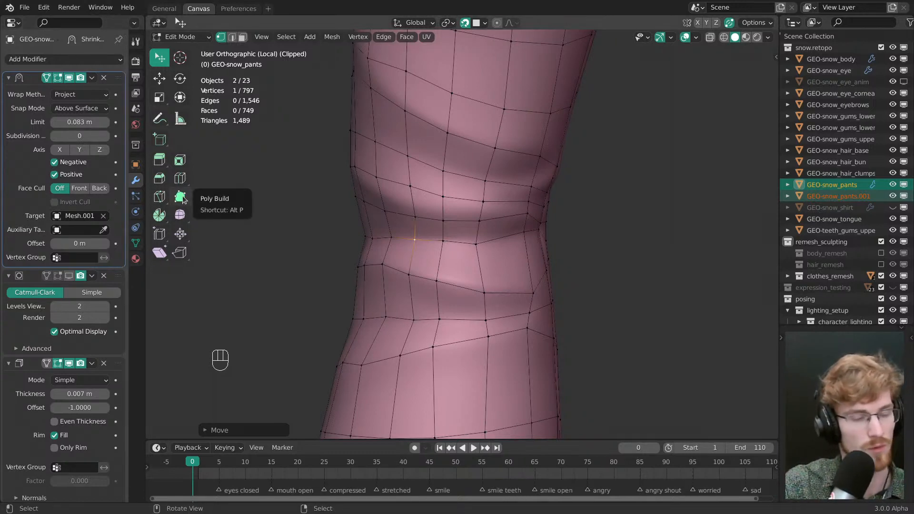
- Reposition vertices in the rows around the knee fold with the Poly Build tool
middle_drag(364, 232, 448, 241)
ctrl+right_click(515, 241)
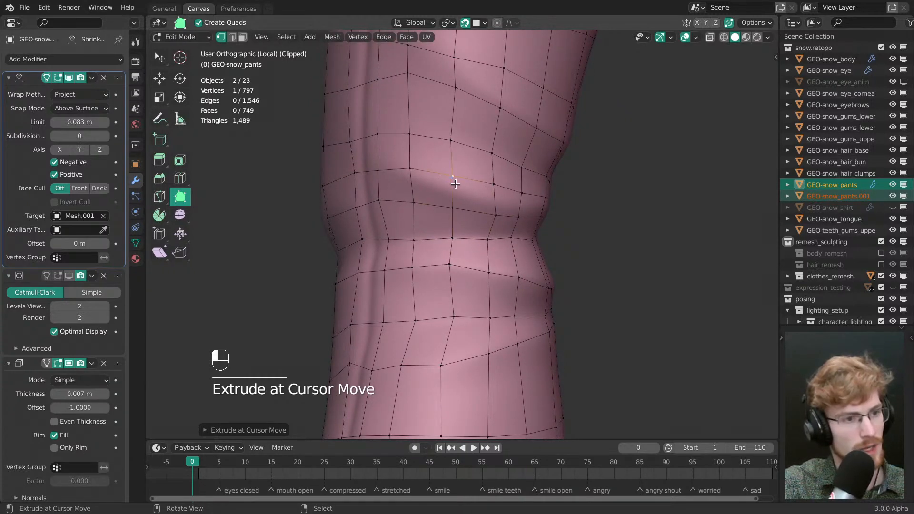
middle_drag(476, 199, 452, 188)
drag(452, 188, 452, 188)
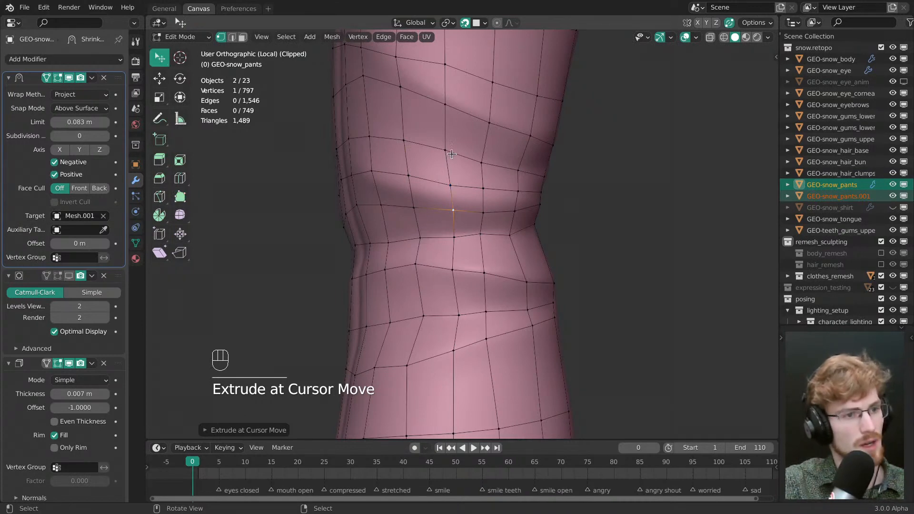
- Move single vertices with the selection tool to even the tight rows along the knee fold
drag(450, 184, 447, 191)
middle_drag(447, 191, 422, 206)
drag(430, 237, 435, 233)
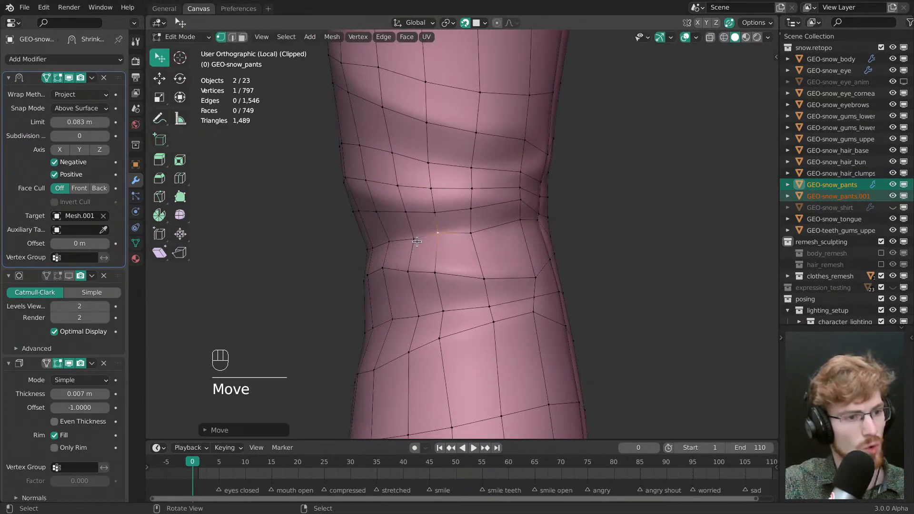
middle_drag(475, 237, 449, 225)
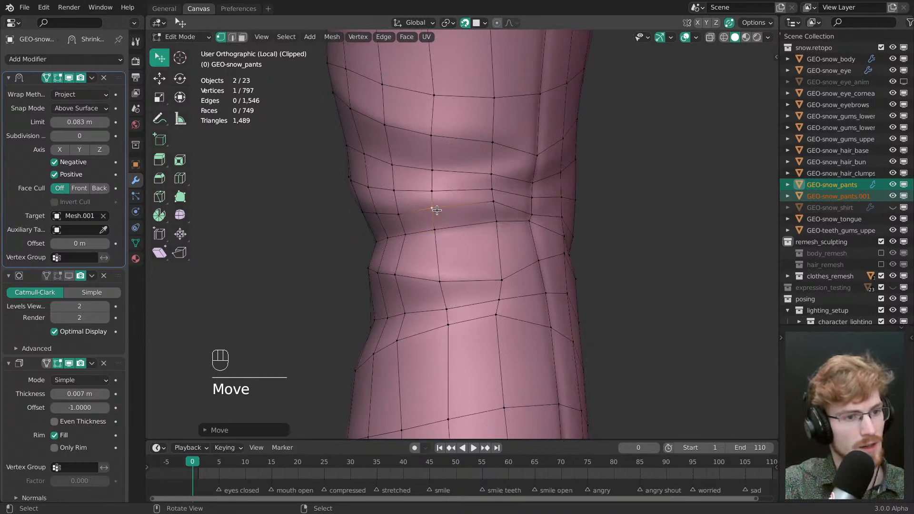
middle_drag(503, 206, 491, 205)
drag(491, 205, 419, 238)
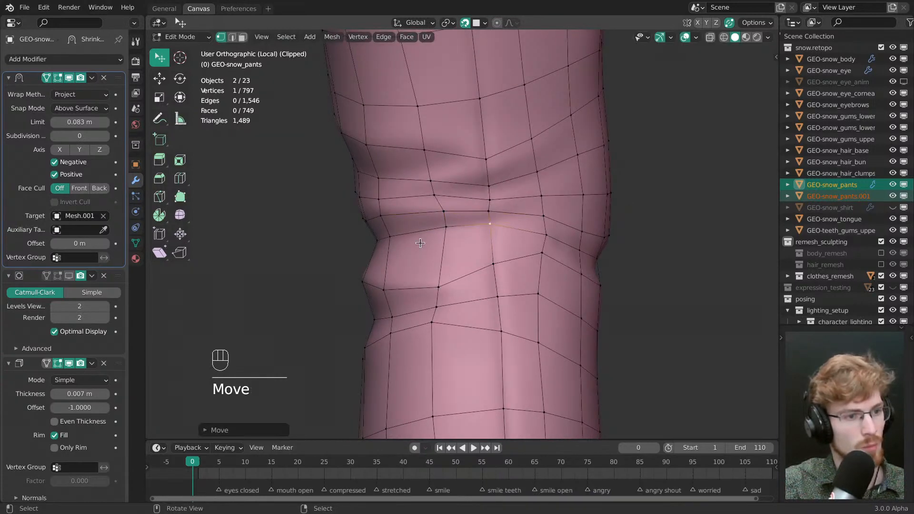
- Shift vertices just above the fold on the seam side of the knee to smooth the row
middle_drag(419, 238, 456, 206)
drag(457, 206, 455, 204)
mouse_move(455, 204)
middle_down()
mouse_move(485, 210)
mouse_move(465, 217)
mouse_move(485, 192)
mouse_move(470, 199)
middle_up()
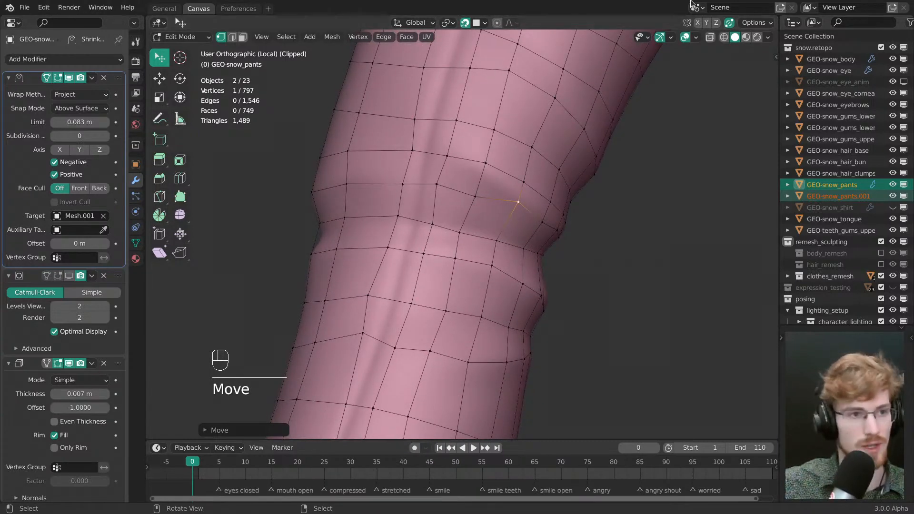
middle_drag(529, 205, 484, 253)
key(g)
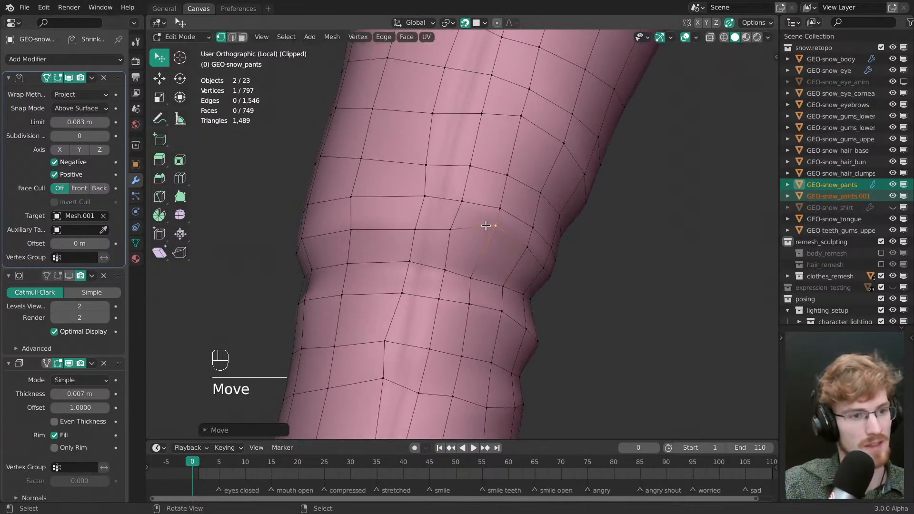
drag(467, 225, 467, 225)
mouse_move(467, 225)
middle_down()
mouse_move(461, 220)
mouse_move(475, 228)
middle_up()
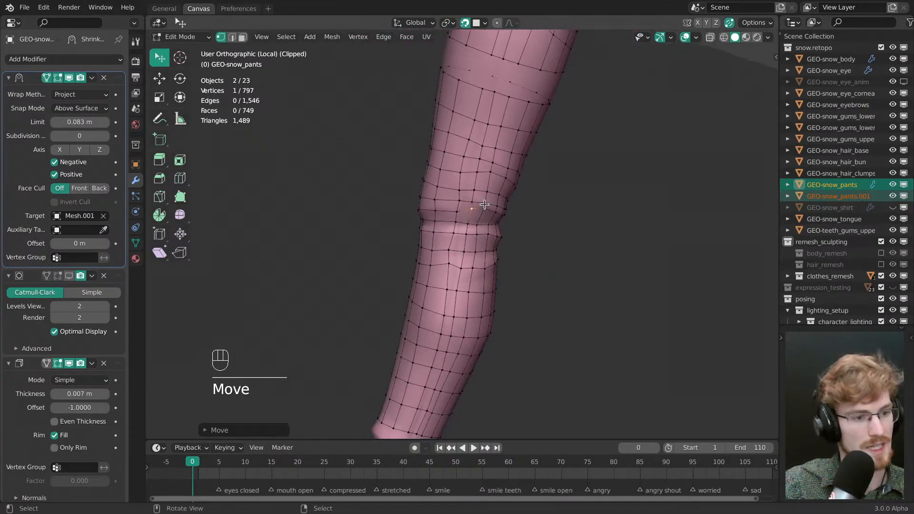
- Straighten the lengthwise edge columns along the leg's seam by moving vertices above and below the knee
ctrl+middle_drag(478, 265, 481, 239)
drag(443, 258, 449, 259)
drag(442, 279, 449, 282)
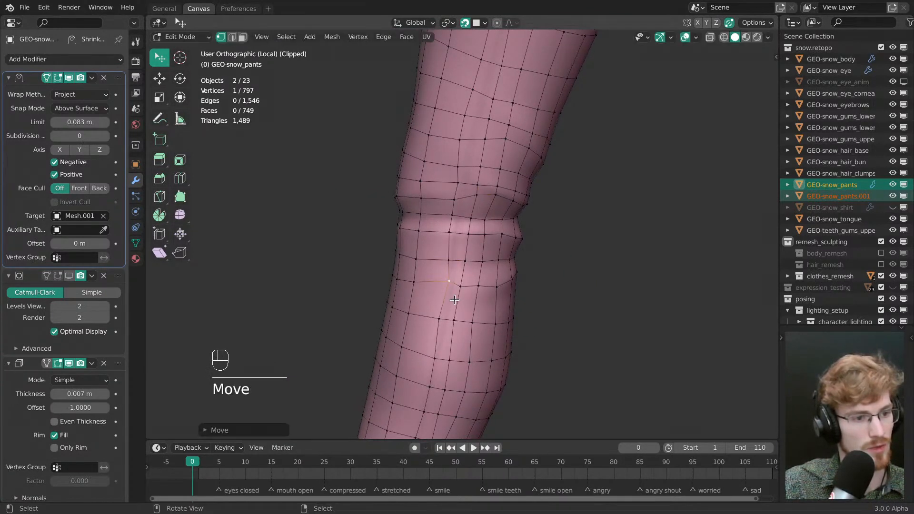
ctrl+middle_drag(451, 310, 448, 291)
drag(434, 336, 440, 334)
drag(446, 289, 445, 297)
drag(451, 261, 466, 239)
drag(465, 190, 465, 191)
shift+middle_drag(455, 172, 430, 252)
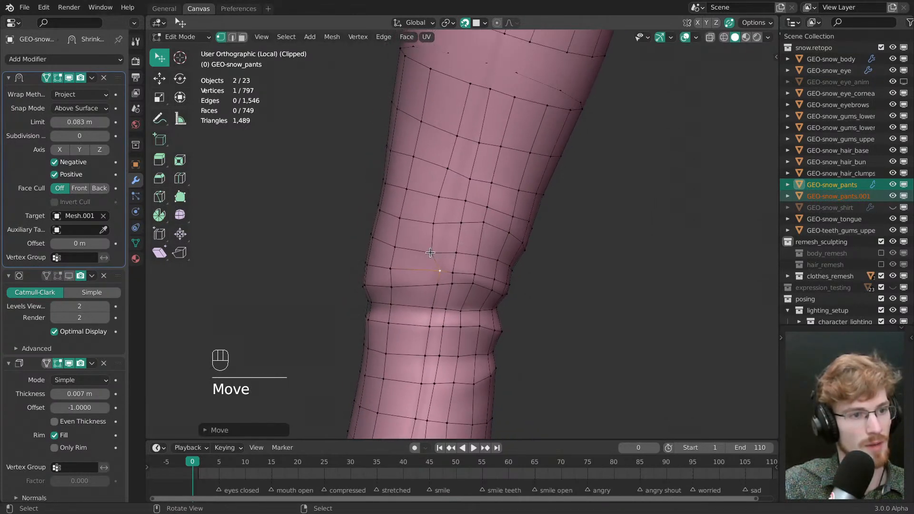
- Dissolve the surplus lengthwise edge loop beside the leg's seam and return to vertex selection
key(alt+a)
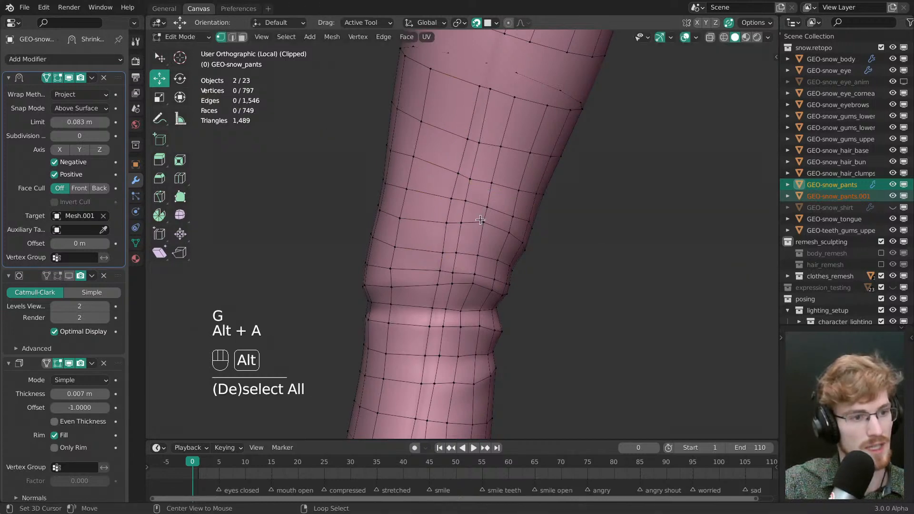
middle_drag(496, 193, 396, 235)
key(ctrl+x)
key(1)
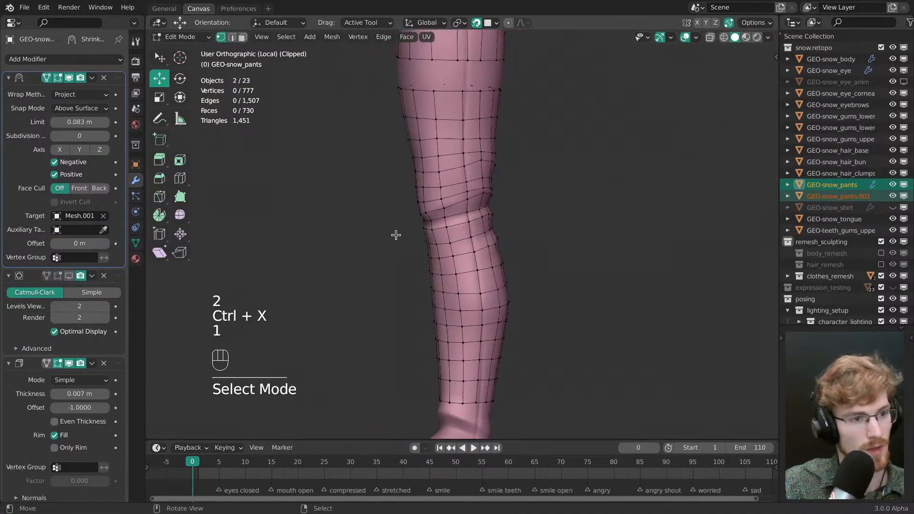
- Add one lengthwise edge loop down the wide strip of the leg, slide it into place and deselect it
middle_drag(462, 273, 468, 269)
key(ctrl+r)
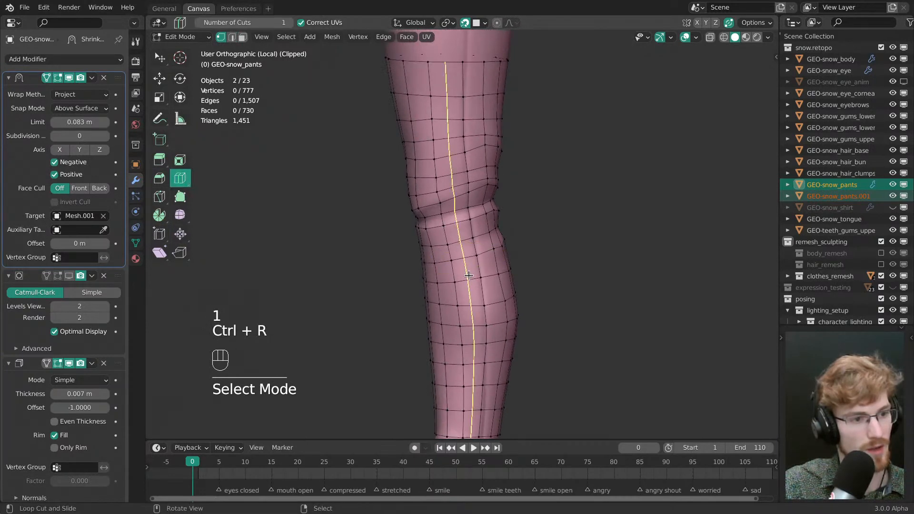
drag(471, 276, 486, 292)
key(g)
key(g)
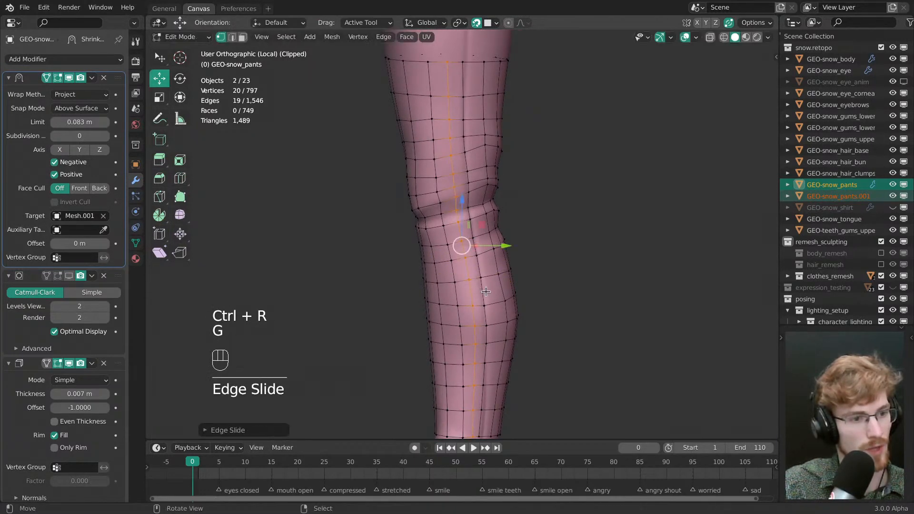
middle_drag(471, 262, 651, 233)
key(alt+a)
- Raise the vertices in the rows just above the knee fold to open up the tight crease
middle_drag(571, 252, 657, 251)
shift+middle_drag(471, 282, 465, 296)
scroll(471, 276, up, 1)
middle_drag(465, 286, 469, 267)
shift+middle_drag(469, 214, 452, 281)
scroll(462, 289, up, 3)
key(w)
drag(454, 260, 438, 253)
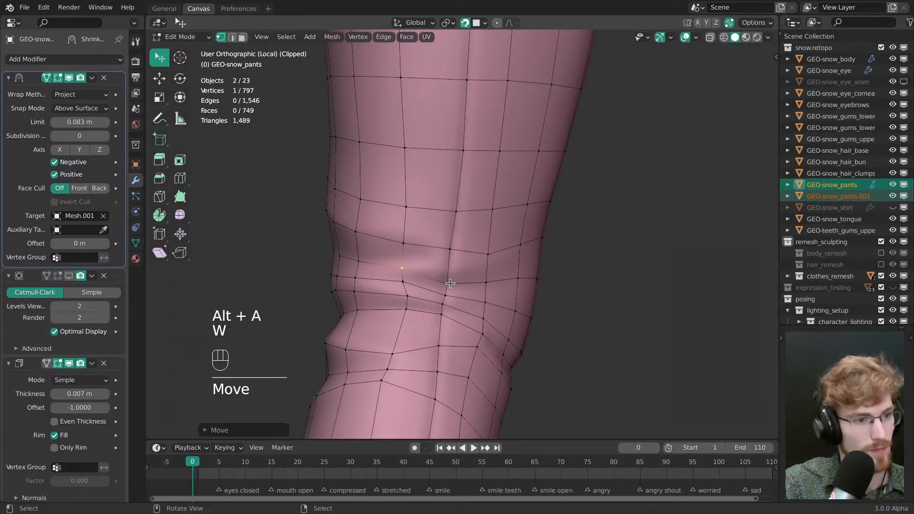
drag(450, 285, 452, 270)
drag(487, 284, 486, 270)
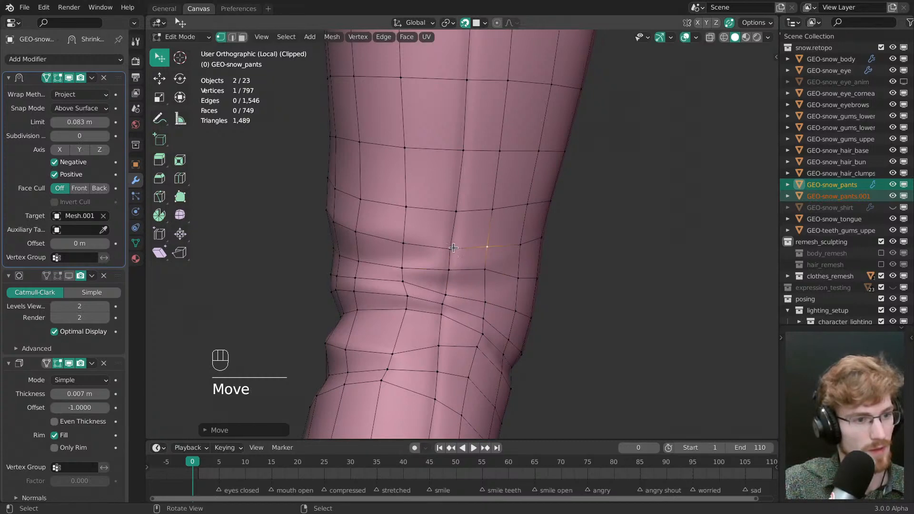
- Move the vertices of the next rows above the knee fold upward to distribute their spacing evenly
middle_drag(453, 248, 455, 227)
click(431, 286)
drag(463, 195, 464, 191)
drag(502, 195, 502, 189)
drag(500, 234, 496, 224)
middle_drag(400, 251, 432, 254)
key(alt+a)
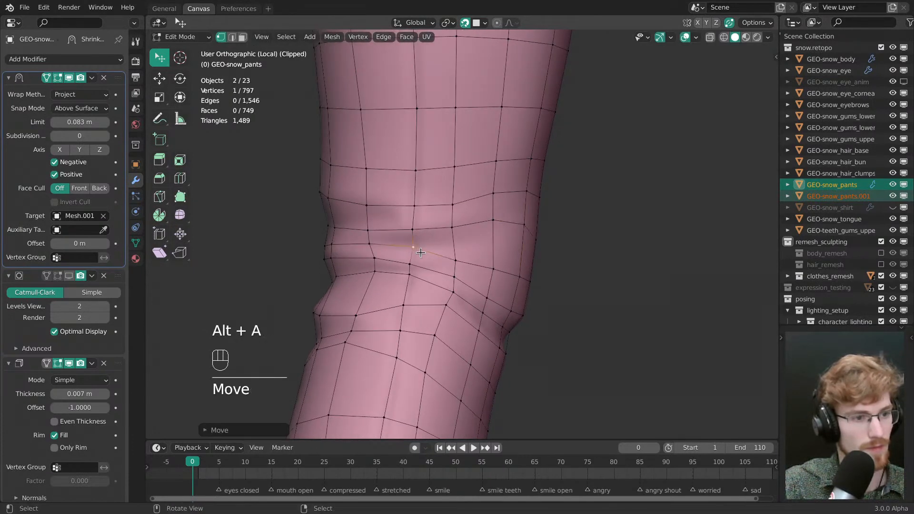
click(455, 260)
drag(456, 259, 473, 238)
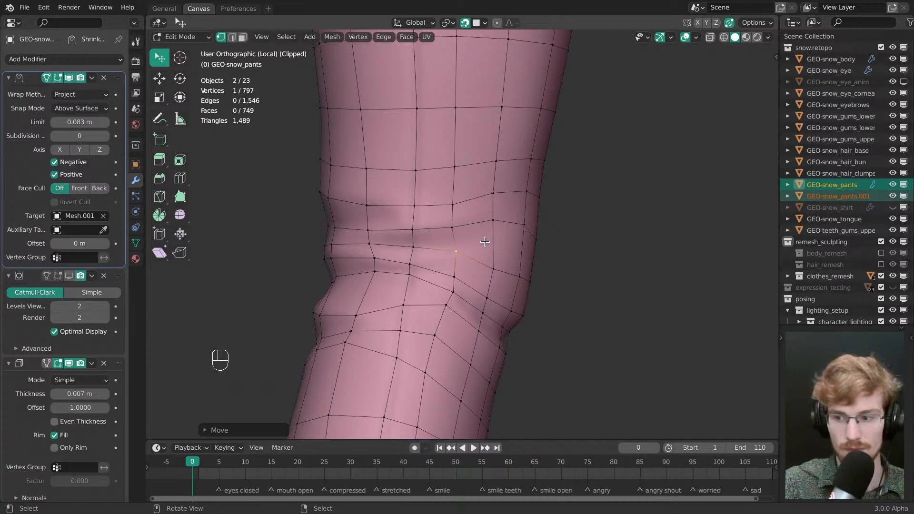
drag(492, 270, 493, 254)
- Nudge vertices in the row above the crease around the side of the knee to continue its flow
middle_drag(493, 253, 519, 249)
drag(432, 237, 432, 235)
middle_drag(432, 235, 474, 233)
drag(444, 232, 406, 223)
middle_drag(408, 222, 496, 210)
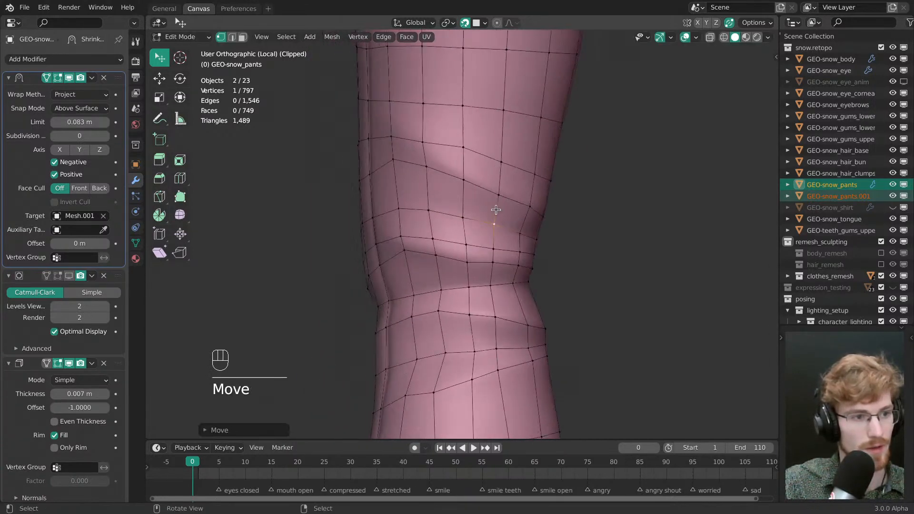
- Raise vertices in the lower thigh rows to spread them evenly above the knee
drag(430, 172, 431, 168)
shift+middle_drag(431, 169, 440, 243)
middle_drag(440, 244, 486, 238)
drag(467, 212, 467, 206)
drag(507, 216, 507, 209)
drag(542, 220, 542, 218)
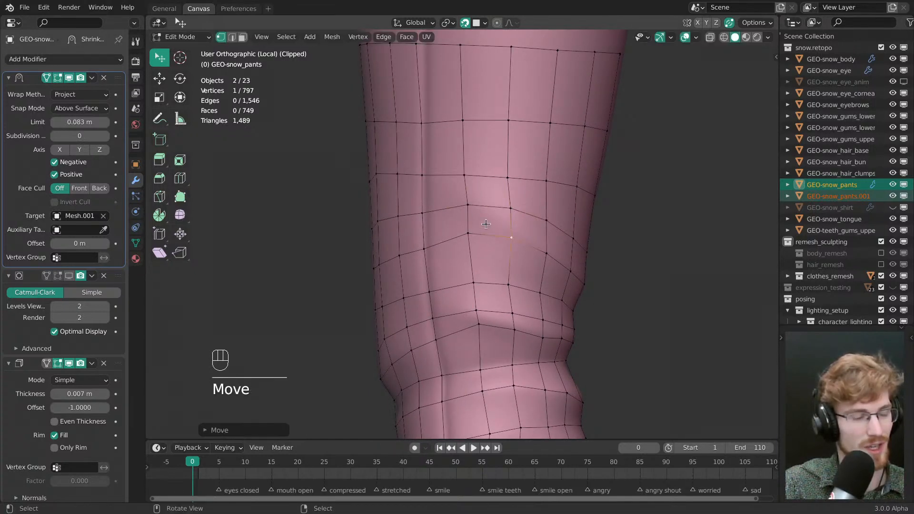
- Lower individual vertices around the knee fold and the row beneath it to even the spacing
middle_drag(486, 224, 414, 214)
key(alt+a)
key(alt+a)
middle_drag(477, 291, 563, 302)
drag(453, 269, 452, 272)
middle_drag(458, 272, 457, 233)
key(alt+a)
drag(491, 247, 492, 253)
middle_drag(492, 253, 425, 232)
drag(425, 232, 424, 237)
middle_drag(424, 238, 437, 225)
drag(450, 246, 451, 248)
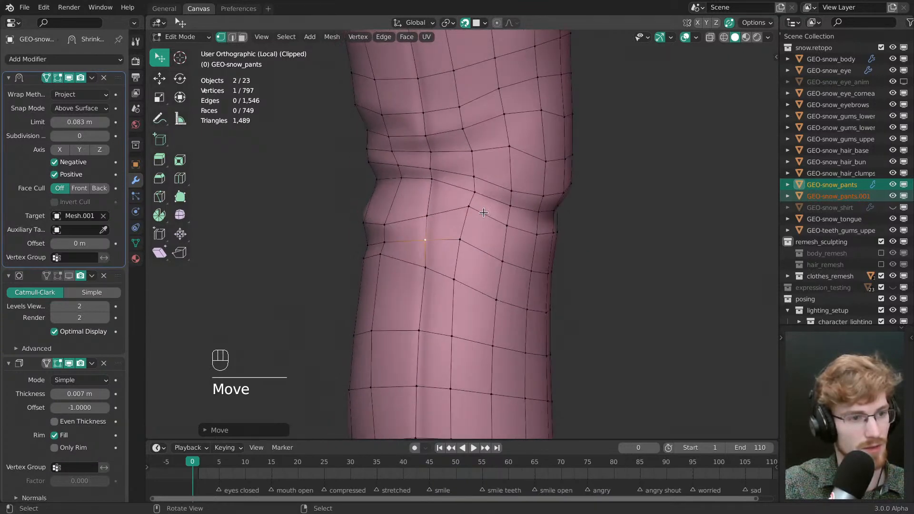
- Nudge single vertices beneath the knee and along its crease to smooth the horizontal edge rows
middle_drag(452, 249, 513, 264)
key(alt+a)
drag(407, 300, 408, 304)
middle_drag(538, 281, 498, 255)
drag(485, 238, 485, 242)
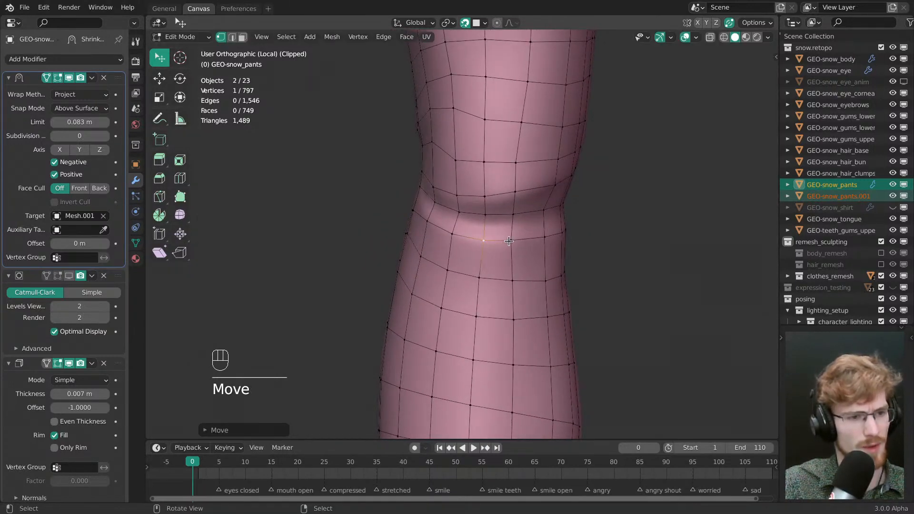
middle_drag(495, 212, 496, 205)
drag(487, 215, 511, 217)
- Reposition vertices in the knee crease and the row above it on the front and sides of the leg
shift+middle_drag(522, 229, 511, 255)
drag(501, 217, 471, 224)
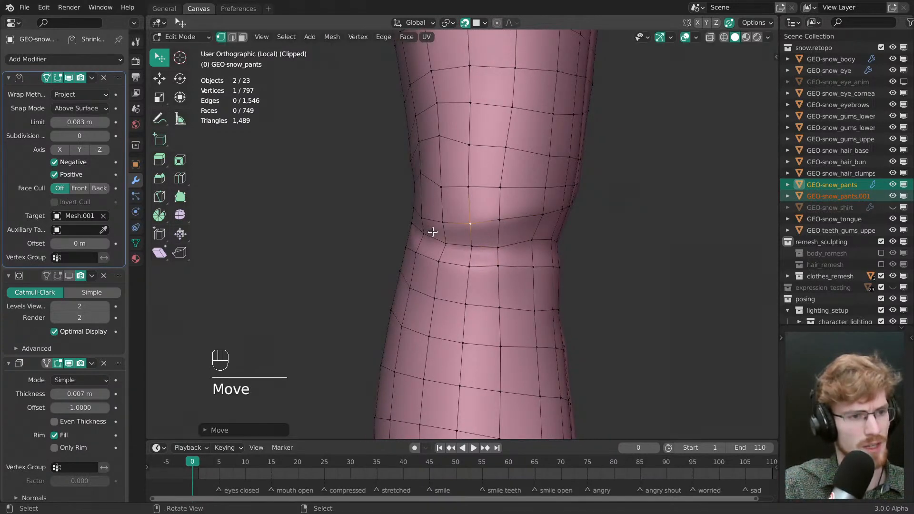
middle_drag(484, 234, 580, 219)
drag(530, 200, 529, 207)
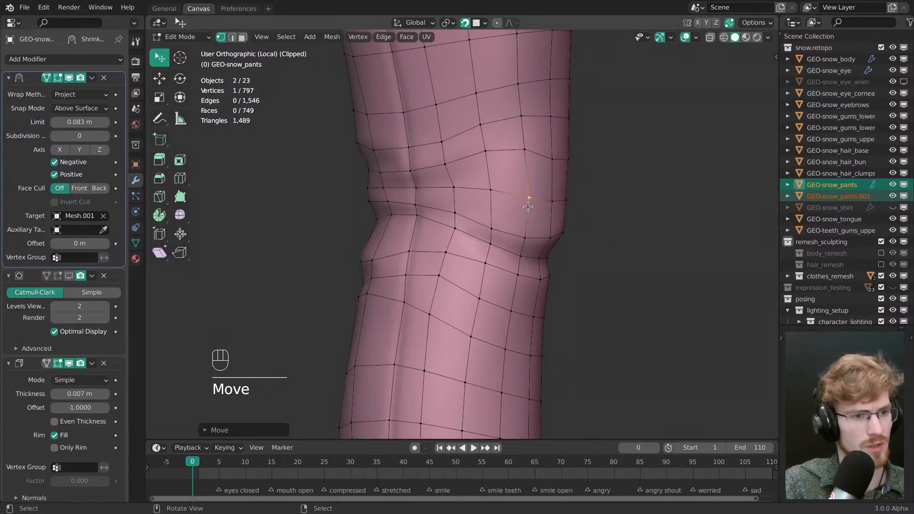
middle_drag(587, 239, 463, 226)
drag(451, 216, 482, 244)
middle_drag(482, 245, 473, 222)
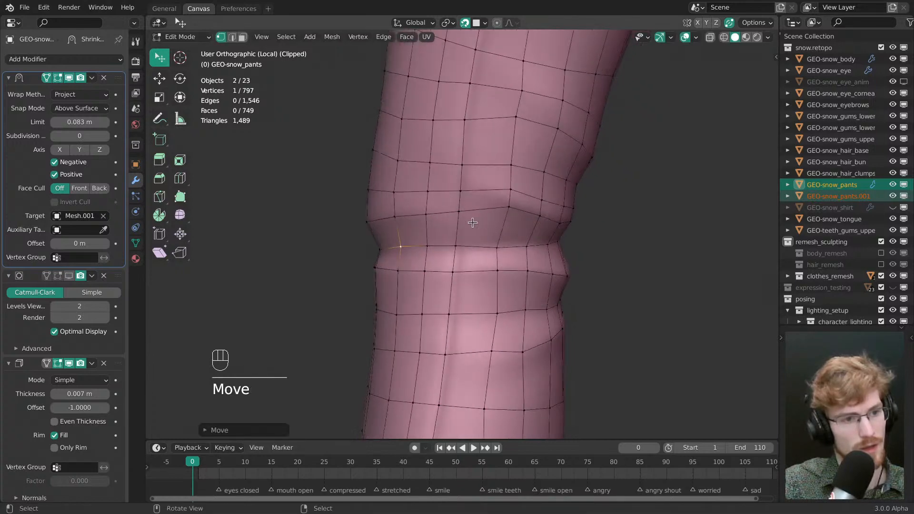
- Inspect the knee from several sides and lower a single vertex beneath it slightly
key(alt+a)
ctrl+middle_drag(489, 258, 477, 338)
ctrl+middle_drag(476, 338, 541, 180)
key(alt+a)
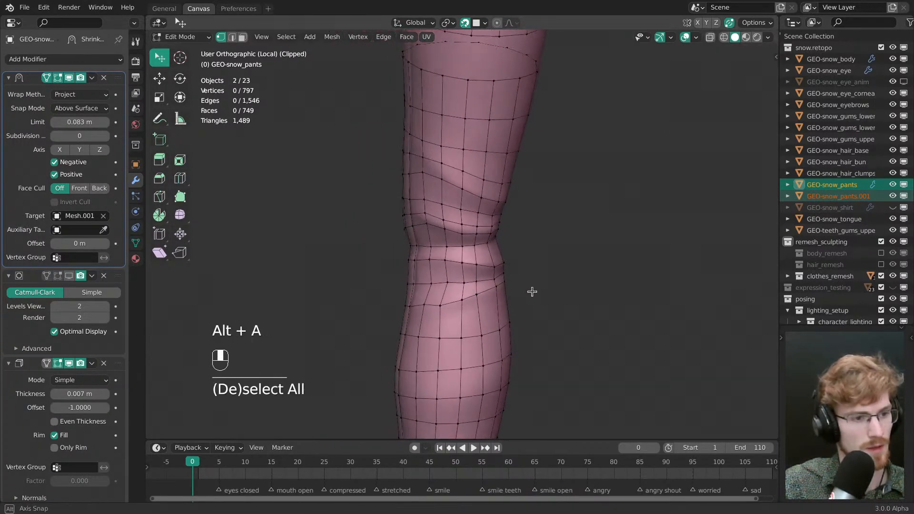
middle_drag(535, 292, 575, 272)
drag(450, 313, 451, 317)
middle_drag(451, 316, 500, 253)
- Reveal the hidden geometry, clear the view clipping to show both legs from the front, and save the file
key(alt+a)
middle_drag(500, 253, 516, 262)
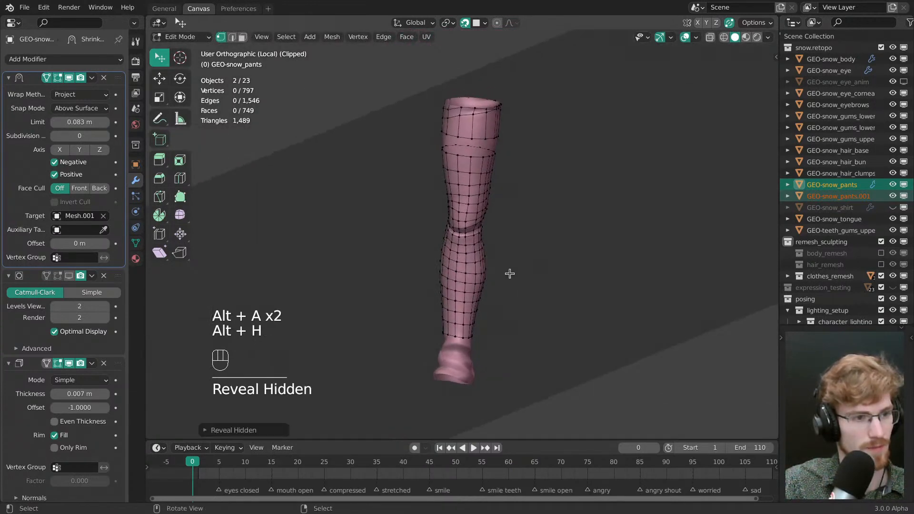
key(alt+n)
key(alt+b)
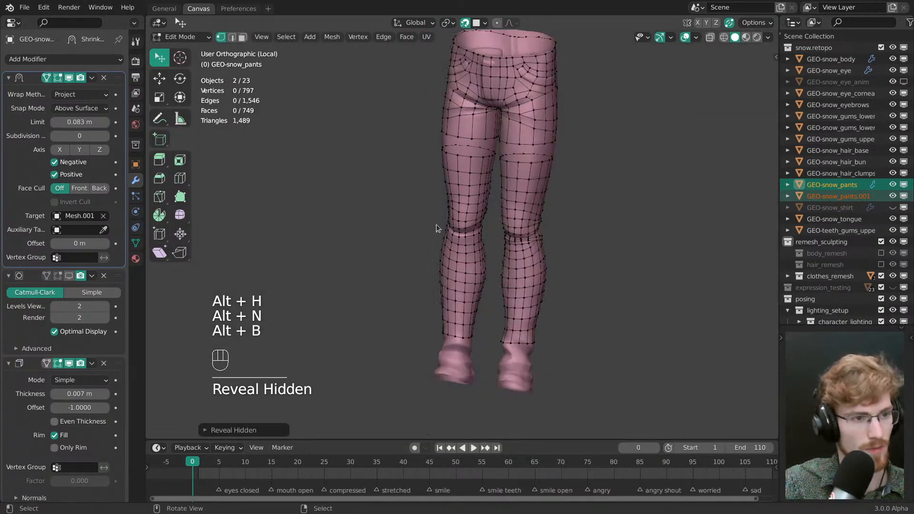
key(grave)
shift+middle_drag(532, 303, 484, 258)
key(ctrl+s)
shift+middle_drag(492, 195, 482, 317)
ctrl+middle_drag(482, 316, 484, 237)
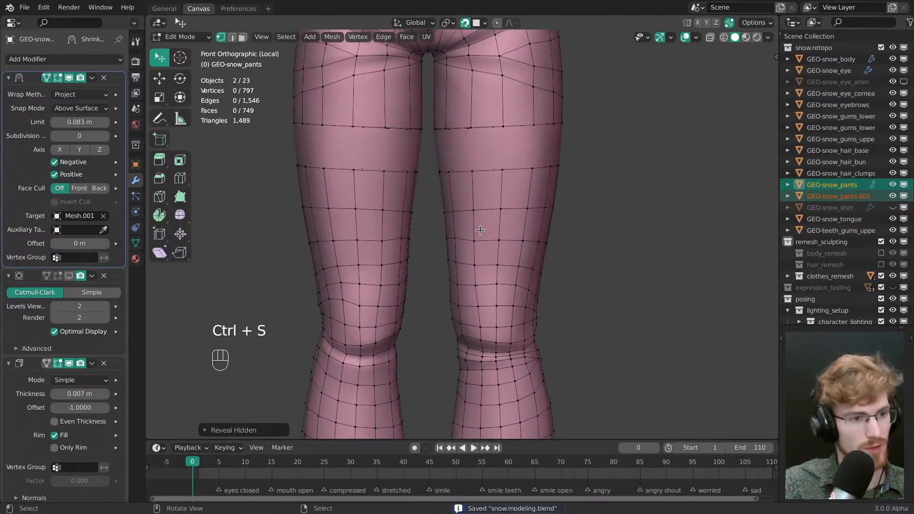
key(Tab)
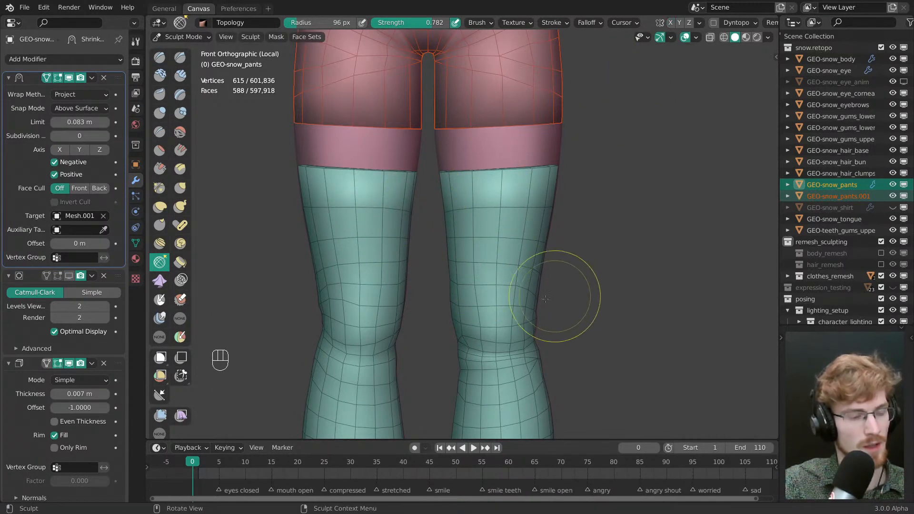
key(Tab)
key(alt+a)
ctrl+middle_drag(535, 279, 510, 207)
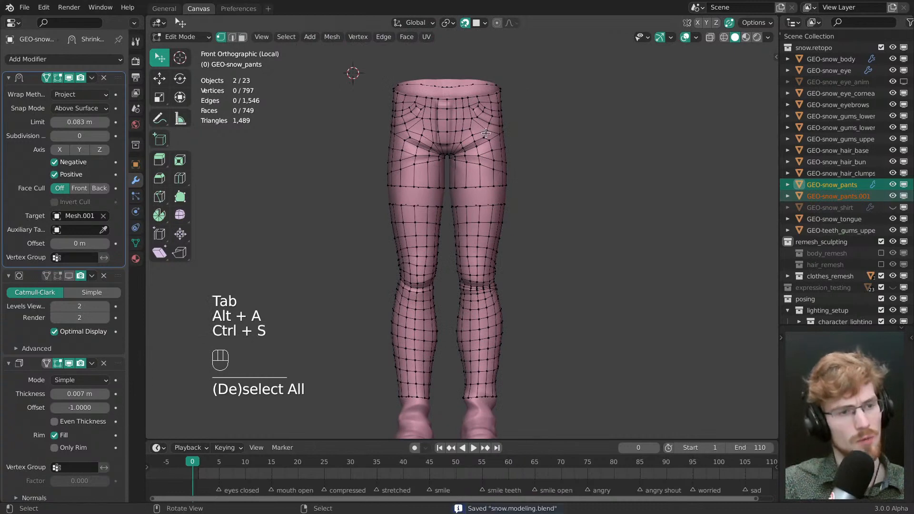
middle_drag(465, 271, 477, 337)
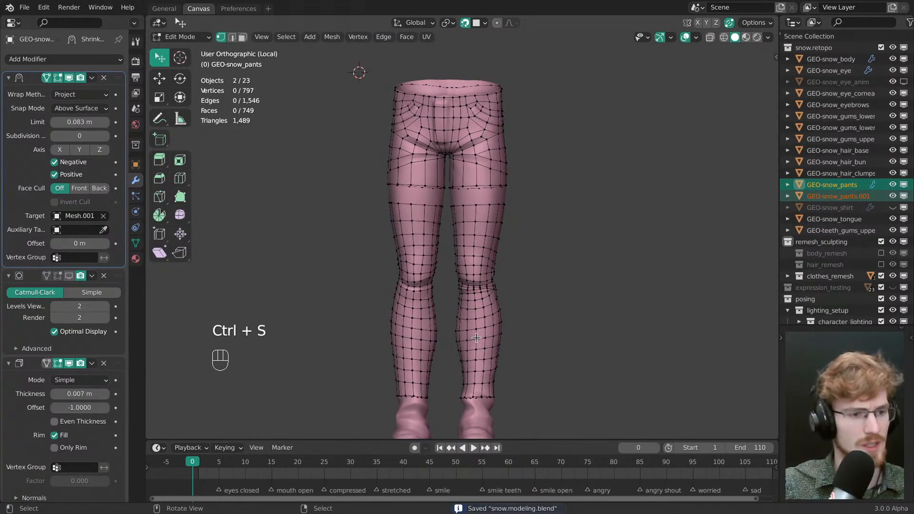
- Delete the vertices of the lowest edge loop on both pant legs
alt+middle_click(472, 392)
ctrl+middle_drag(478, 300, 521, 272)
key(grave)
alt+shift+click(392, 244)
key(x)
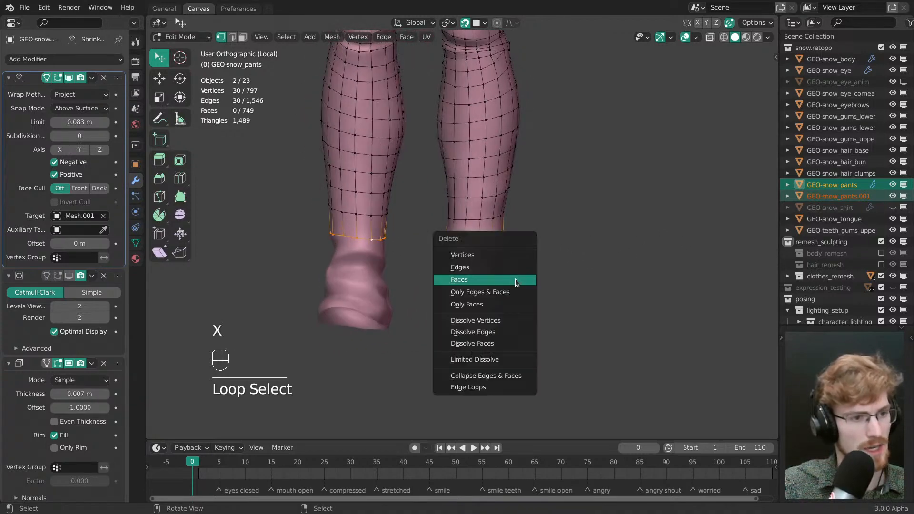
click(507, 255)
- With snapping turned off, scale the remaining bottom edge loop of each leg flat along Z
key(grave)
click(487, 260)
middle_drag(478, 218, 498, 255)
ctrl+middle_drag(497, 254, 517, 250)
middle_drag(517, 250, 552, 248)
key(r)
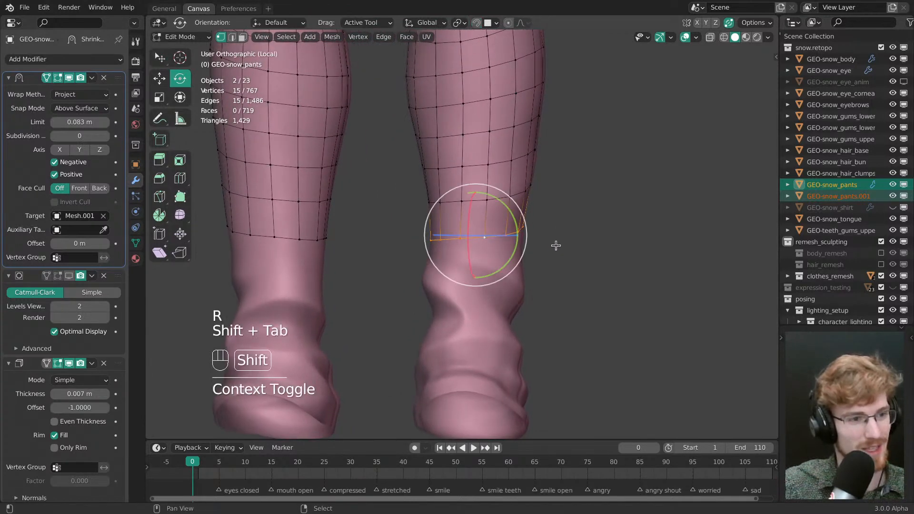
mouse_move(556, 246)
mouse_down()
mouse_move(558, 261)
mouse_move(548, 253)
mouse_up()
drag(478, 191, 476, 234)
middle_drag(488, 237, 546, 239)
alt+right_click(294, 240)
drag(260, 191, 259, 233)
key(alt+a)
key(grave)
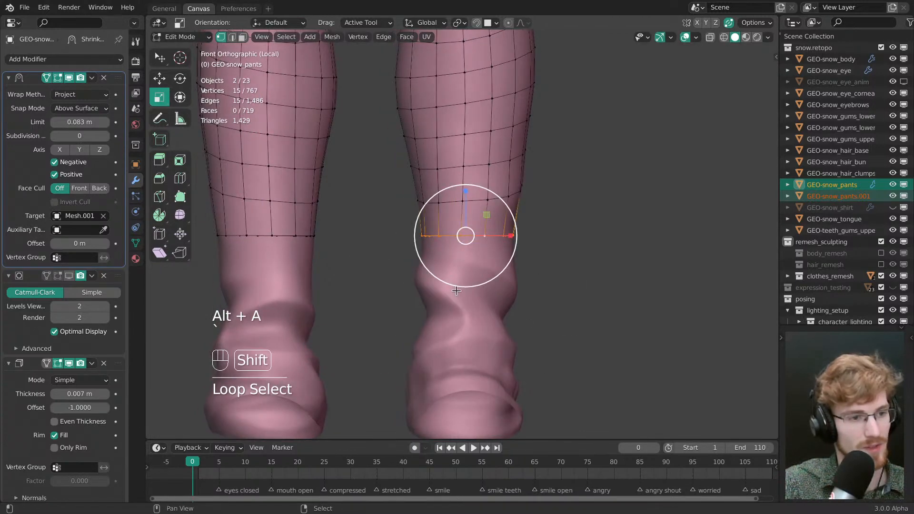
- Save the file with the left leg's bottom edge loop selected
shift+middle_drag(455, 290, 450, 232)
ctrl+middle_drag(451, 232, 457, 275)
key(ctrl+s)
scroll(482, 318, up, 2)
ctrl+middle_drag(484, 239, 480, 211)
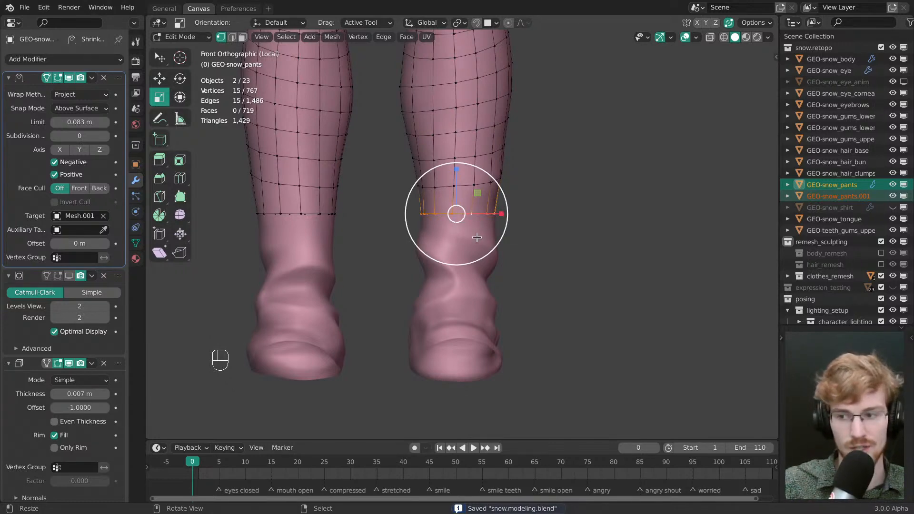
- Extrude the left leg's bottom edge loop downward to the ankle, then rotate and shift it toward the first fold
shift+middle_drag(478, 240, 537, 263)
scroll(471, 257, up, 3)
key(e)
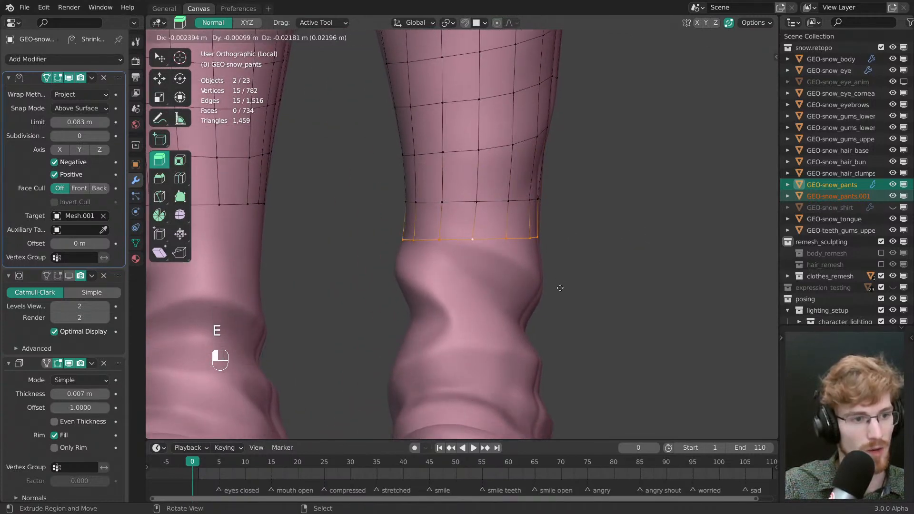
click(560, 288)
key(r)
click(564, 308)
key(g)
click(562, 295)
- Move and tilt the extruded ankle loop further to match the slant of the fold
key(alt+a)
middle_drag(561, 294, 447, 239)
click(507, 247)
key(g)
drag(562, 280, 570, 306)
key(r)
key(g)
middle_drag(569, 306, 516, 240)
- Move individual vertices of the left leg's bottom row onto the upper edge of the ankle fold
key(alt+a)
key(w)
drag(515, 233, 501, 285)
drag(543, 233, 520, 299)
shift+middle_drag(548, 290, 445, 223)
middle_drag(445, 222, 406, 212)
drag(466, 204, 446, 217)
drag(413, 233, 410, 233)
drag(465, 205, 468, 207)
drag(446, 217, 441, 217)
- Position the bottom-row vertices around the remaining sides of the ankle to trace the slanted fold
middle_drag(481, 178, 434, 165)
drag(423, 154, 433, 192)
drag(444, 149, 451, 157)
middle_drag(451, 156, 473, 206)
drag(473, 207, 478, 214)
middle_drag(478, 214, 553, 249)
middle_drag(491, 229, 496, 263)
drag(509, 240, 502, 254)
middle_drag(501, 254, 466, 256)
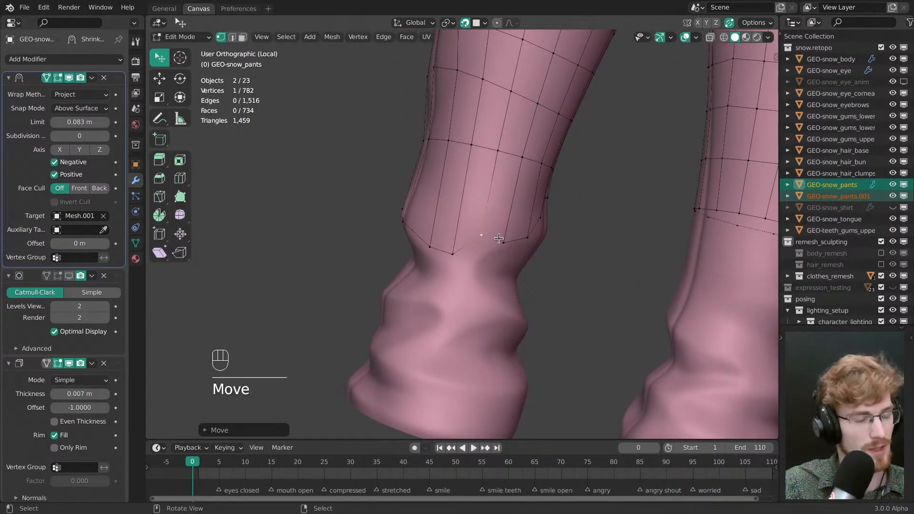
middle_drag(496, 224, 475, 214)
drag(446, 217, 496, 195)
middle_drag(496, 195, 448, 191)
middle_drag(476, 188, 540, 253)
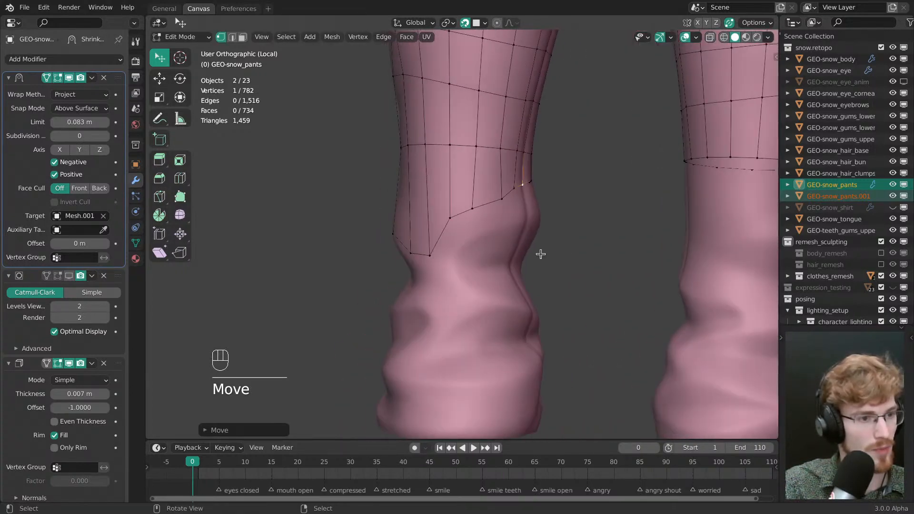
- Extrude the slanted bottom loop of the left ankle downward with snapping turned off to add another row
key(alt+a)
alt+click(457, 210)
middle_drag(457, 210, 518, 245)
key(shift+Tab)
key(e)
click(542, 288)
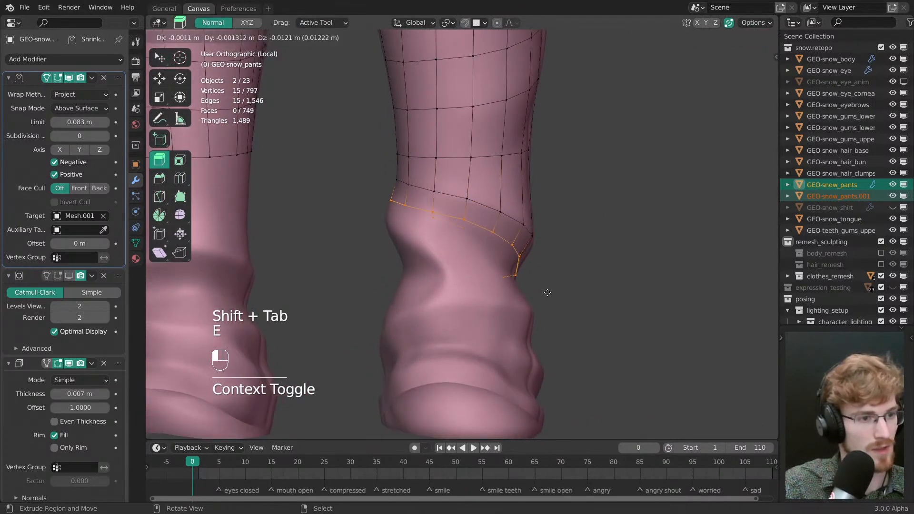
- Turn snapping back on and move vertices of the newly extruded ankle row onto the fold
key(alt+a)
middle_drag(545, 292, 490, 241)
key(1)
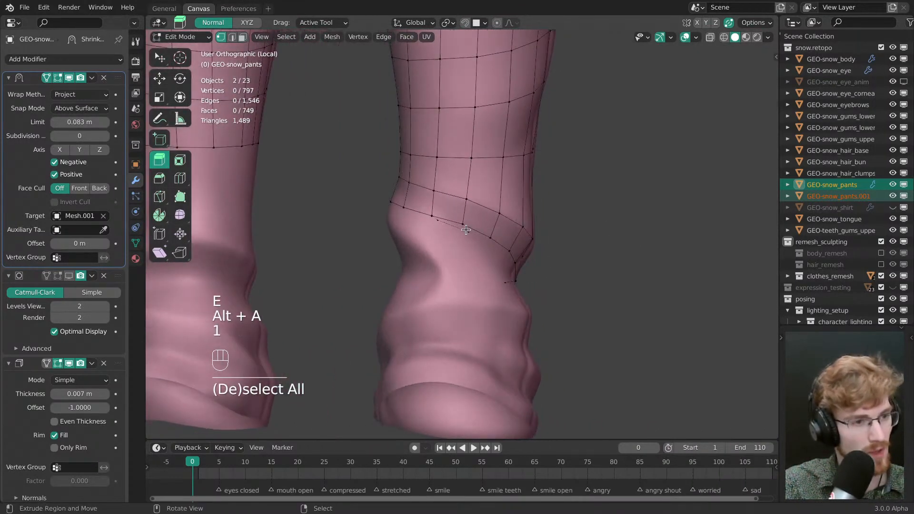
key(w)
drag(489, 241, 545, 227)
shift+middle_drag(545, 227, 471, 271)
key(shift+Tab)
click(501, 263)
drag(472, 272, 449, 286)
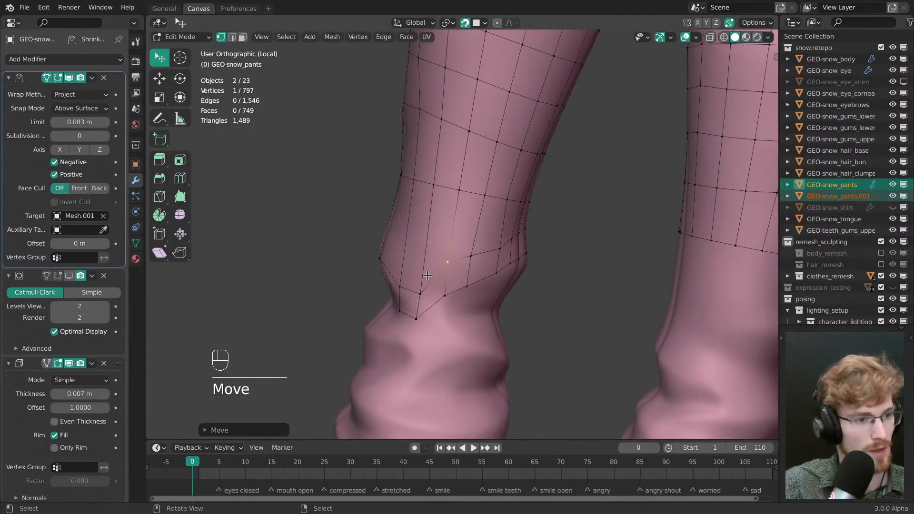
middle_drag(428, 276, 464, 280)
drag(438, 283, 443, 286)
key(ctrl+z)
key(ctrl+z)
- Adjust the new row's vertices around the side and back of the ankle to even the band's width
shift+middle_drag(453, 277, 476, 233)
middle_drag(476, 233, 522, 229)
drag(494, 265, 500, 245)
middle_drag(516, 241, 615, 222)
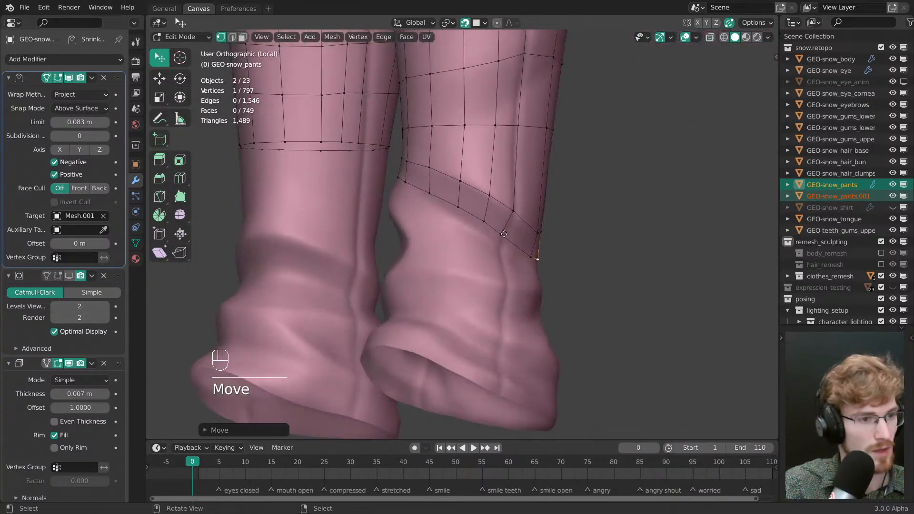
middle_drag(502, 245, 445, 224)
drag(445, 224, 416, 218)
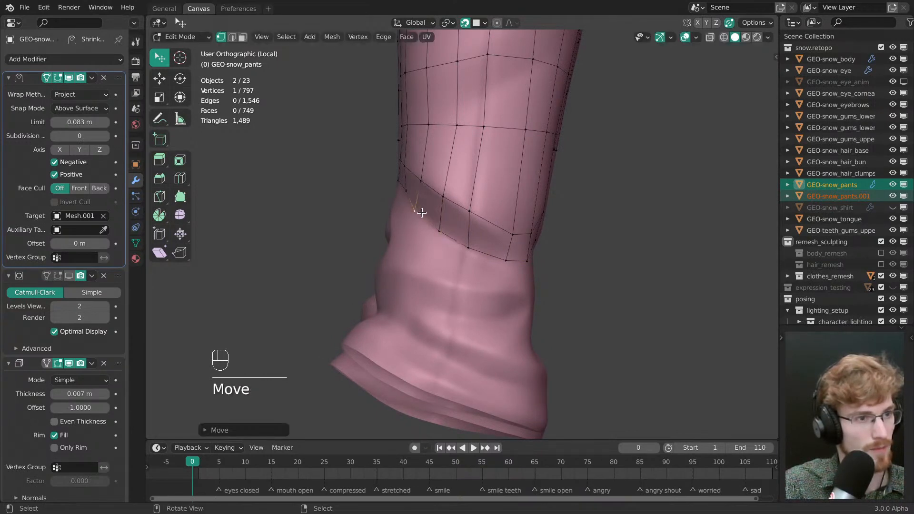
middle_drag(422, 213, 481, 224)
drag(487, 241, 493, 249)
drag(491, 248, 491, 252)
- Nudge vertices in the two lowest ankle rows to align the band with the fold all around
middle_drag(494, 252, 448, 210)
drag(441, 202, 435, 200)
middle_drag(435, 201, 437, 208)
drag(490, 201, 493, 204)
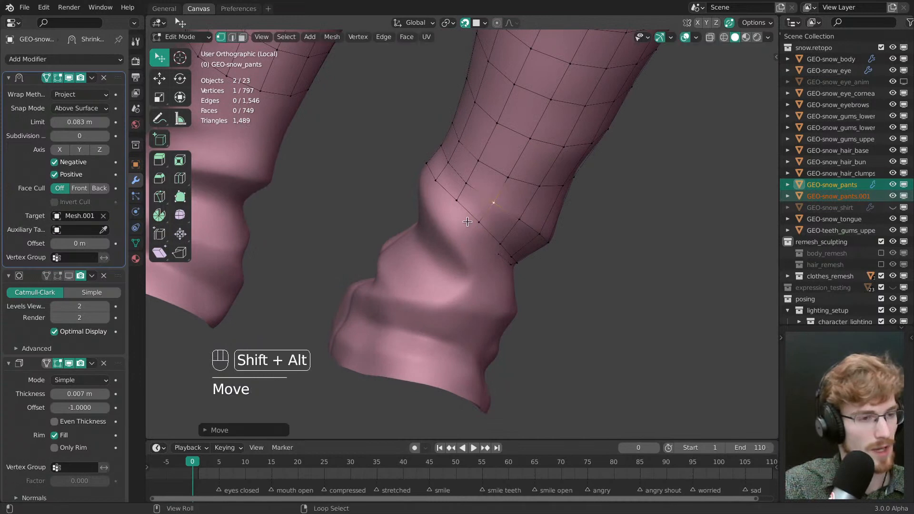
alt+shift+middle_drag(468, 222, 461, 233)
drag(456, 233, 450, 237)
middle_drag(449, 243, 526, 244)
drag(506, 233, 503, 236)
middle_drag(500, 235, 475, 226)
middle_drag(532, 241, 455, 191)
drag(437, 194, 433, 197)
middle_drag(416, 197, 466, 204)
- Select a run of five vertices along the lower ankle edge and extrude it downward into the fold
key(alt+a)
click(421, 186)
ctrl+click(514, 246)
middle_drag(514, 247, 478, 241)
key(e)
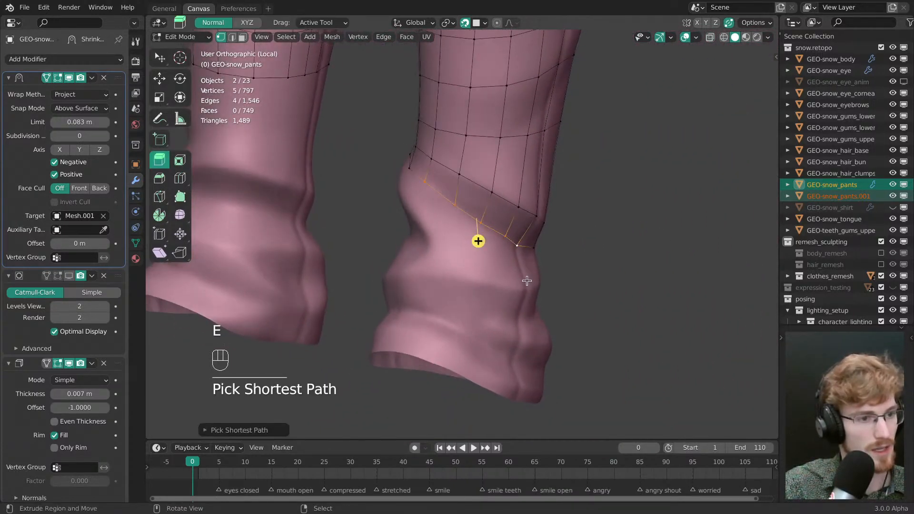
click(506, 272)
- Move the vertices of the partial extrusion to fit the shape of the ankle fold
key(alt+a)
middle_drag(506, 271, 487, 253)
key(w)
drag(487, 253, 486, 258)
drag(457, 231, 455, 235)
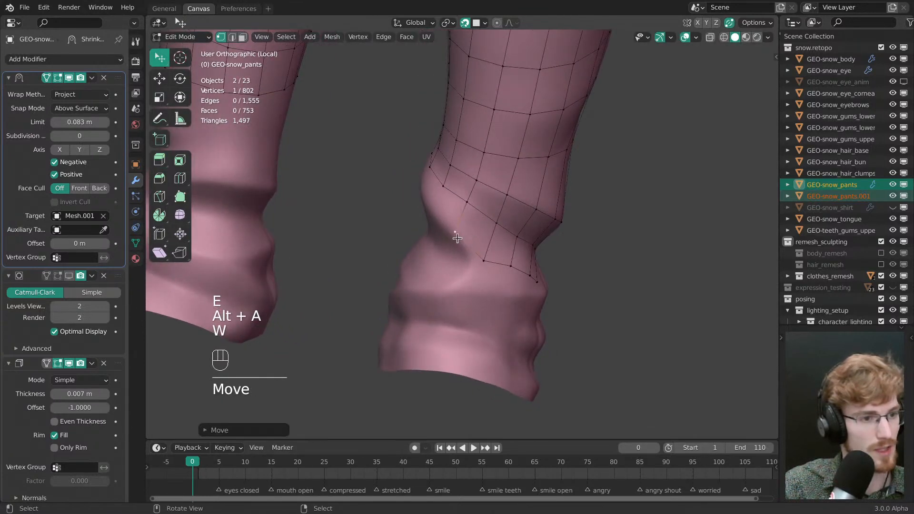
- Fill two more faces at the end of the partial strip, adjusting the corner vertex between them
middle_drag(455, 234, 517, 214)
click(497, 199)
key(f)
drag(484, 221, 486, 218)
key(f)
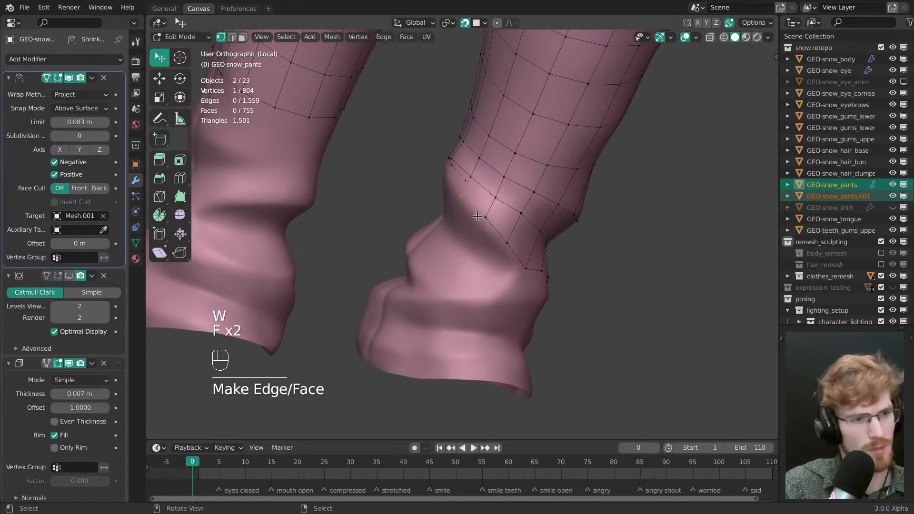
- Reposition the corner vertex of the newly filled faces and save the file
middle_drag(491, 199, 469, 213)
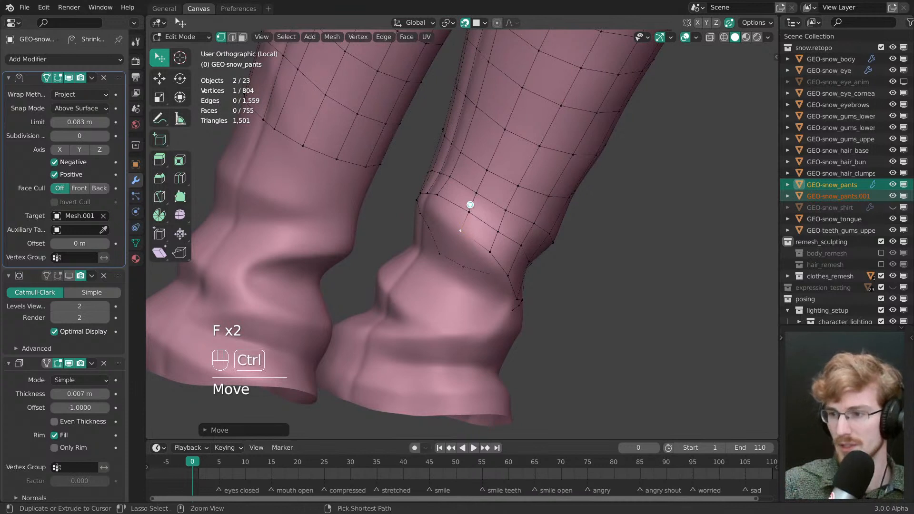
key(ctrl+s)
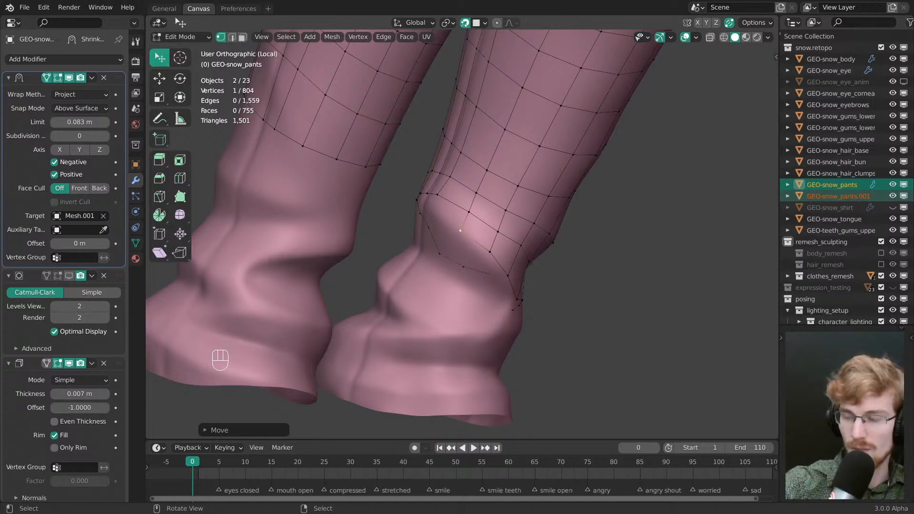
middle_drag(518, 266, 430, 225)
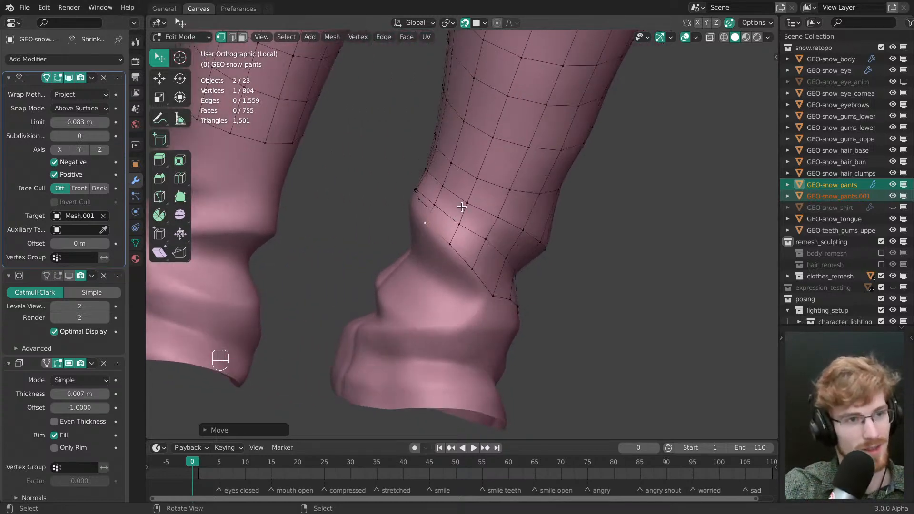
- Reposition the corner vertex of the newly filled faces at the front of the ankle
middle_drag(482, 200, 470, 241)
key(grave)
drag(469, 241, 457, 234)
right_drag(448, 233, 451, 229)
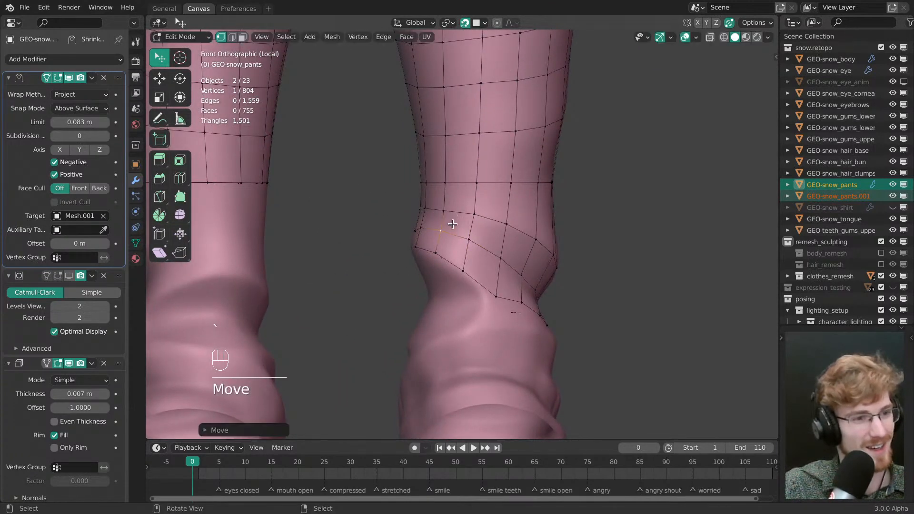
- Select the linked geometry of the two leg sections in turn to check which parts of the mesh are connected
ctrl+middle_drag(452, 229, 450, 100)
shift+middle_drag(449, 100, 458, 283)
right_click(448, 238)
key(ctrl+l)
right_click(394, 253)
key(ctrl+l)
right_click(445, 224)
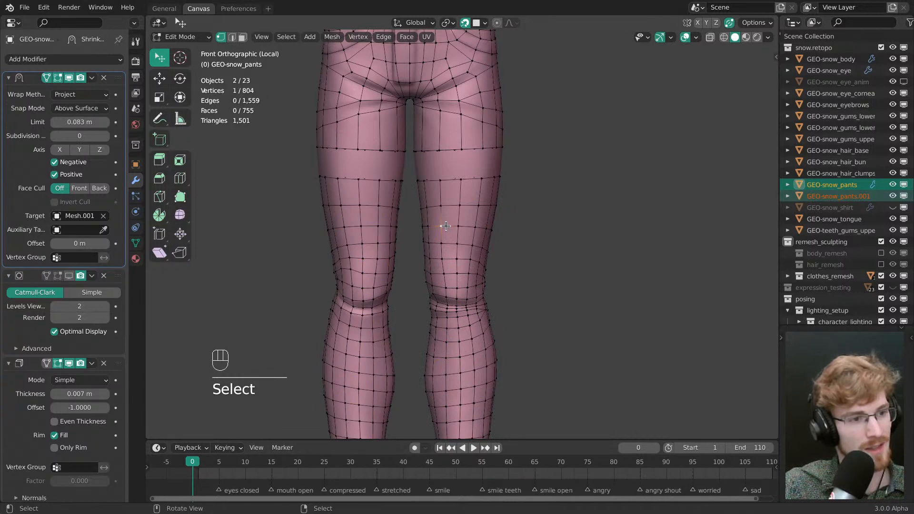
key(ctrl+l)
right_click(394, 236)
key(ctrl+l)
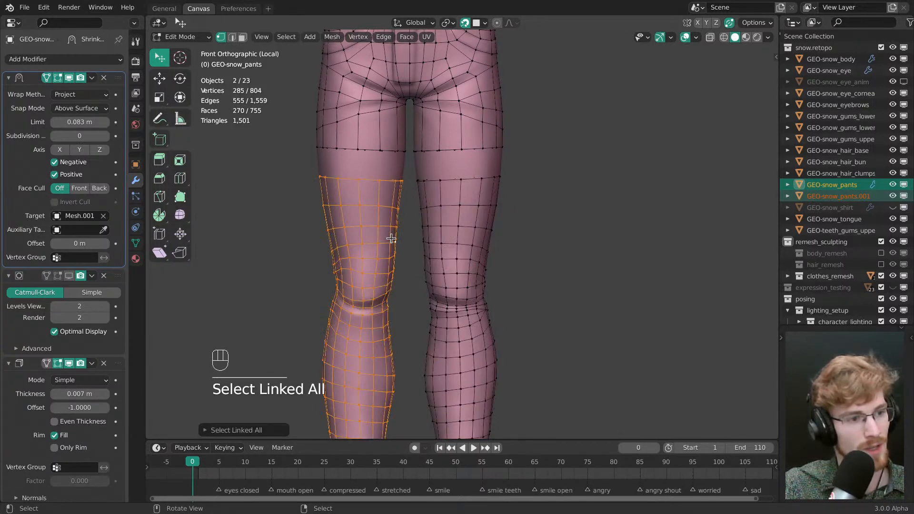
- Select GEO-snow_pants and GEO-snow_pants.001 in Object Mode to compare them, and reopen both in Edit Mode with nothing selected
key(Tab)
key(alt+a)
right_click(439, 272)
ctrl+middle_drag(439, 273, 449, 236)
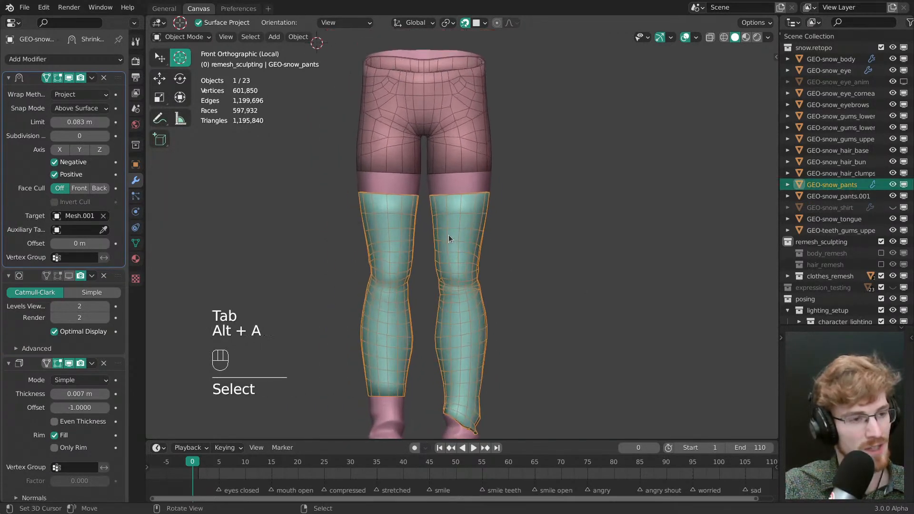
right_click(453, 157)
shift+middle_drag(453, 160, 458, 214)
middle_drag(401, 164, 526, 224)
key(grave)
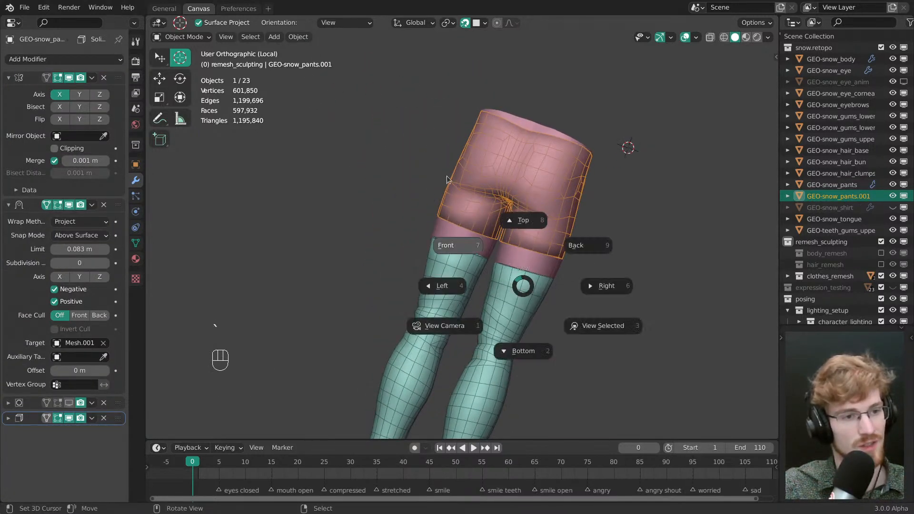
click(576, 245)
shift+right_click(467, 260)
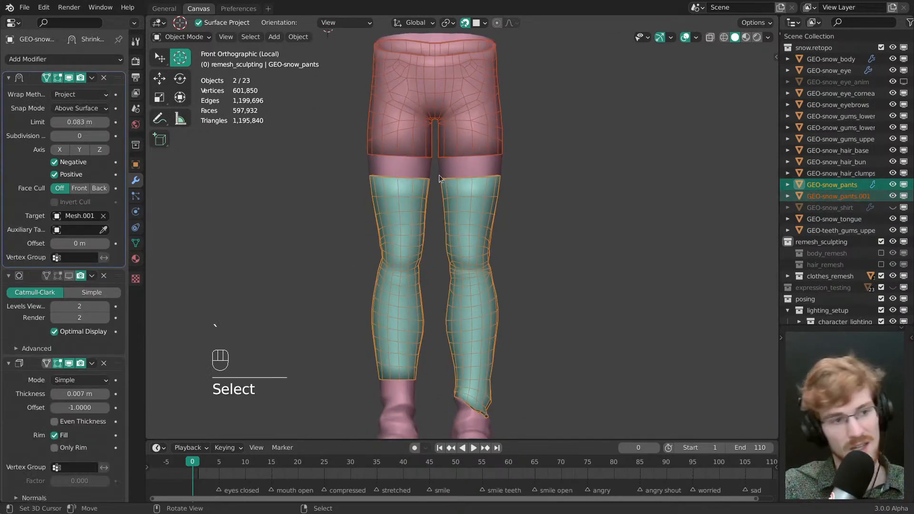
key(Tab)
scroll(464, 298, up, 2)
key(alt+a)
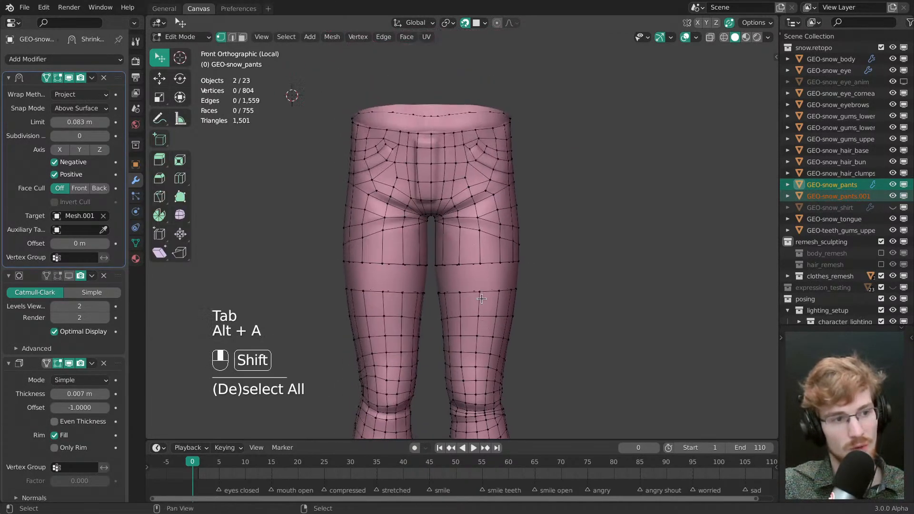
- Try to move the two facing vertices on either side of the thigh gap together
shift+middle_drag(492, 341, 503, 226)
scroll(502, 227, up, 2)
middle_drag(474, 274, 451, 253)
key(a)
shift+middle_drag(493, 197, 486, 298)
key(g)
click(477, 233)
shift+click(479, 189)
key(g)
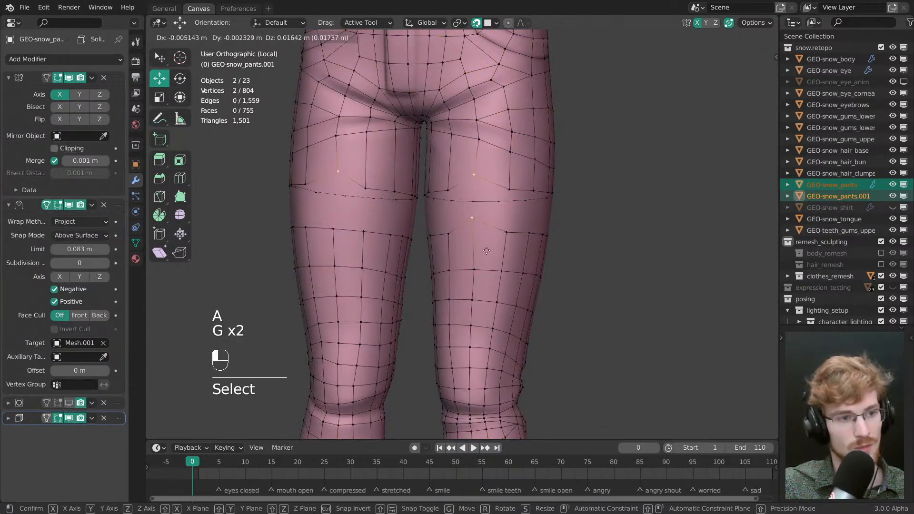
middle_drag(497, 257, 512, 262)
key(alt+a)
- Examine how the facing edge vertices of the hip and leg meshes line up across the thigh gap and down the leg
right_click(497, 199)
middle_drag(503, 212, 494, 201)
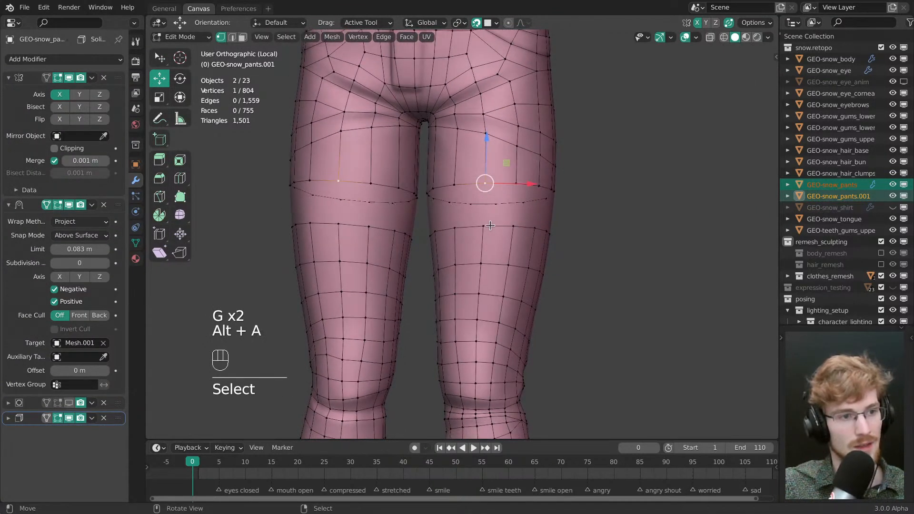
drag(513, 234, 516, 245)
right_click(516, 245)
right_click(484, 229)
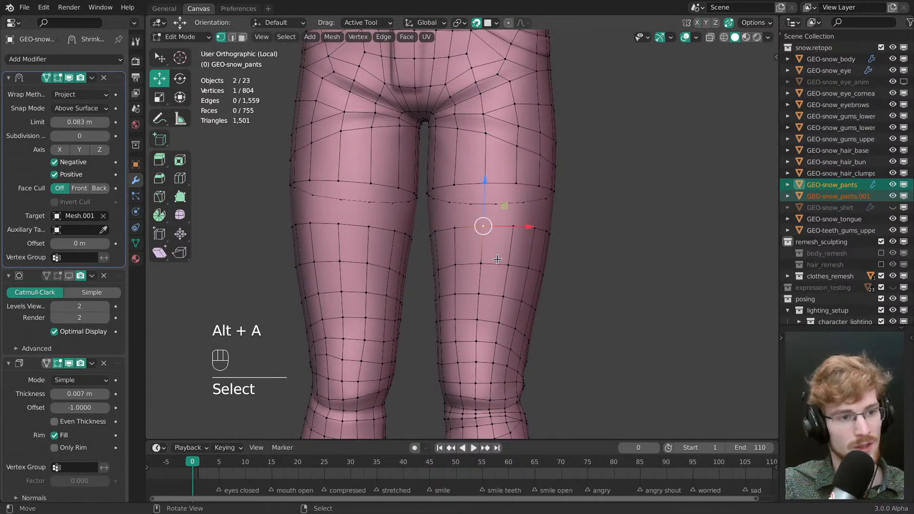
shift+scroll(473, 351, down, 6)
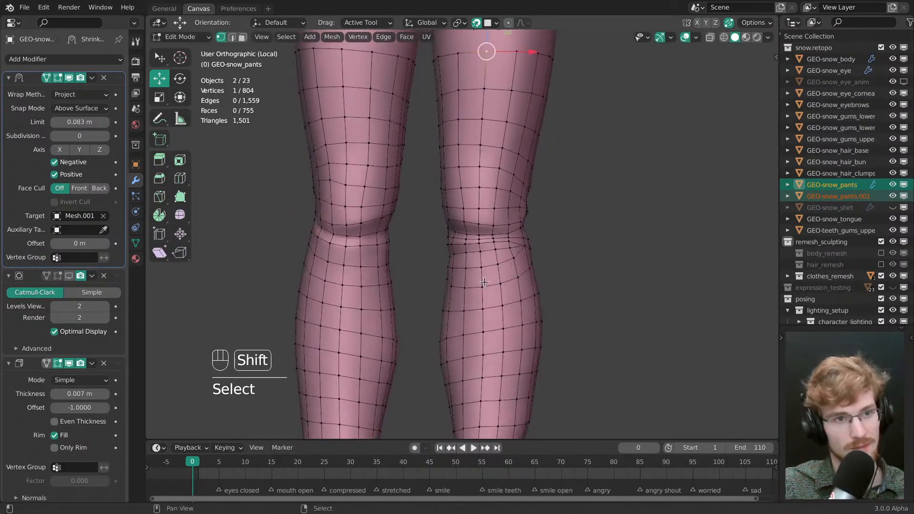
middle_drag(472, 317, 486, 354)
alt+middle_click(484, 380)
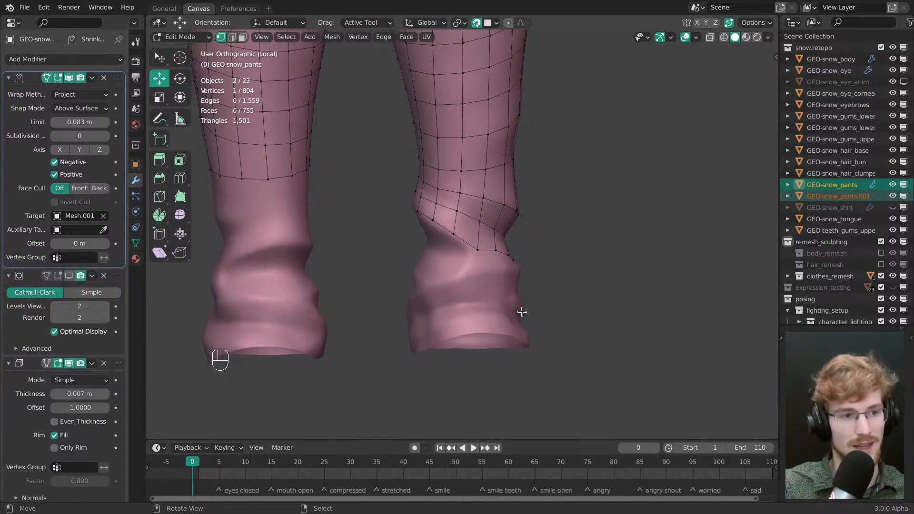
- Nudge the vertices of the lowest rows at the front of the ankle to follow the fold
middle_drag(523, 312, 529, 247)
key(w)
mouse_move(459, 204)
mouse_down()
mouse_move(463, 171)
mouse_move(458, 199)
mouse_up()
drag(495, 217, 495, 218)
shift+middle_drag(475, 278, 443, 244)
drag(458, 218, 460, 216)
middle_drag(460, 217, 469, 236)
drag(497, 226, 499, 230)
- Adjust the vertices along the lower edge of the partial ankle strip around the side of the leg
middle_drag(498, 230, 462, 275)
drag(519, 297, 523, 296)
drag(471, 283, 469, 285)
middle_drag(511, 260, 452, 285)
drag(484, 248, 485, 249)
middle_drag(485, 249, 512, 245)
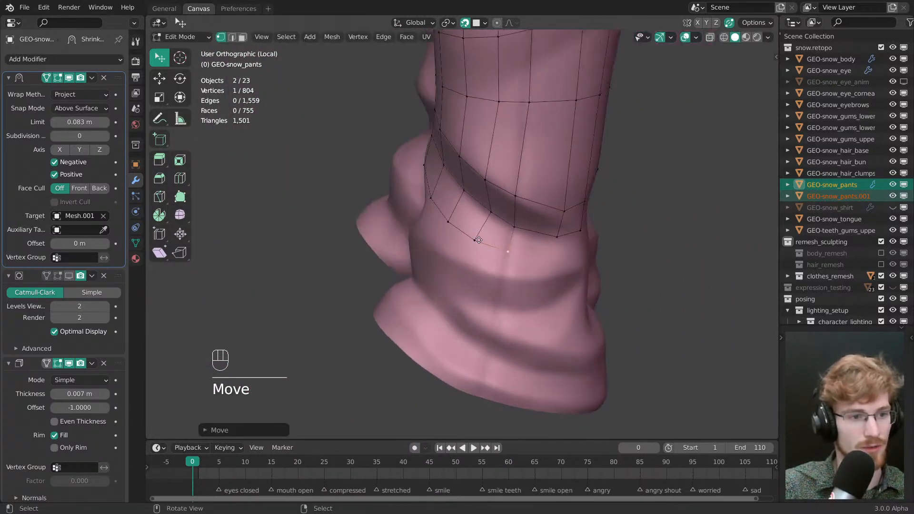
drag(479, 242, 478, 240)
- Extrude the last edge of the ankle strip down over the folds in six segments, rotating each into place, and fit the end to the hem
middle_drag(480, 240, 499, 242)
shift+click(508, 247)
key(e)
drag(521, 287, 521, 334)
key(r)
drag(533, 336, 527, 395)
key(g)
key(r)
key(e)
key(r)
key(e)
key(w)
drag(451, 376, 450, 379)
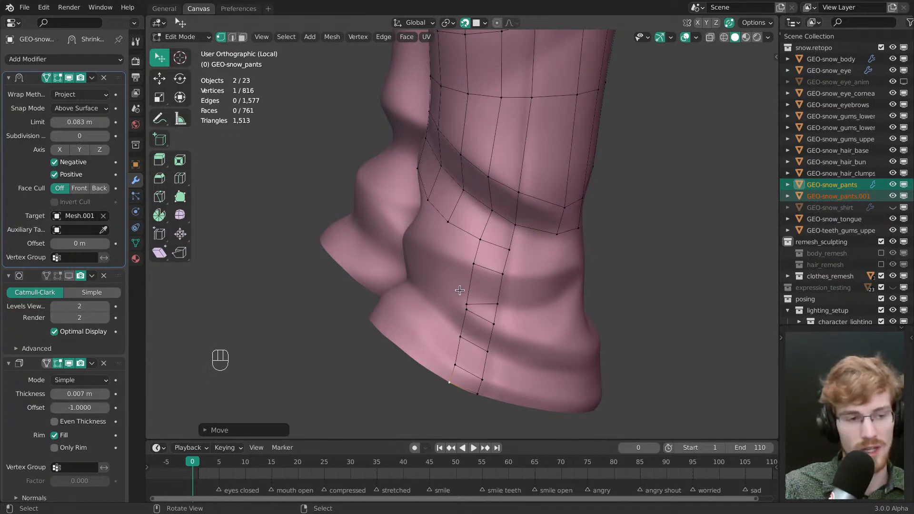
- Move the middle vertices of the new vertical strip to sit in the crease above the hem fold
click(466, 307)
drag(467, 313, 467, 308)
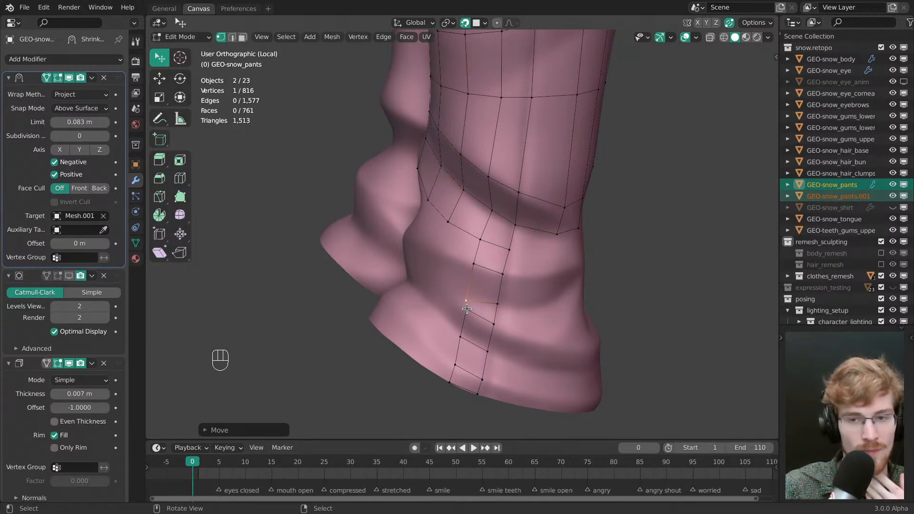
click(461, 314)
drag(461, 314, 462, 310)
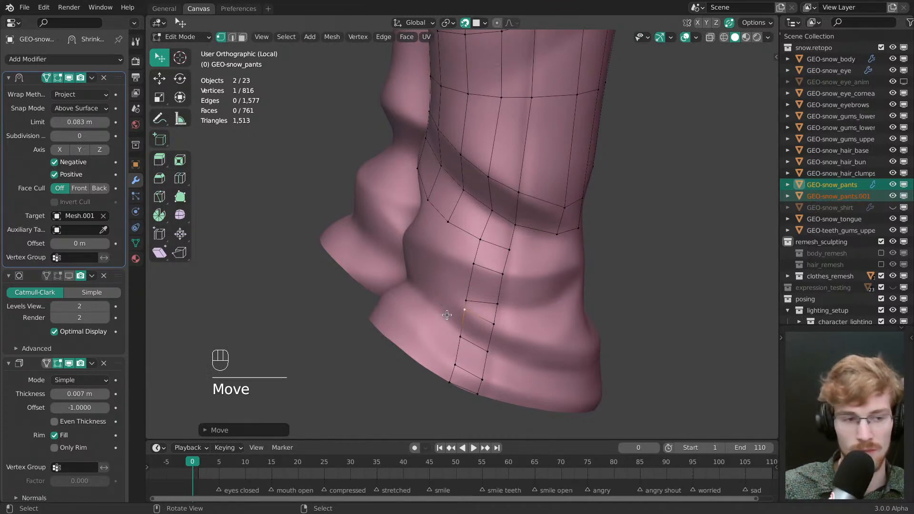
middle_drag(447, 315, 515, 314)
drag(500, 302, 503, 302)
middle_drag(503, 302, 528, 303)
- Fill two faces between the top of the vertical strip and the ankle edge, and position their outer corner vertex
click(496, 280)
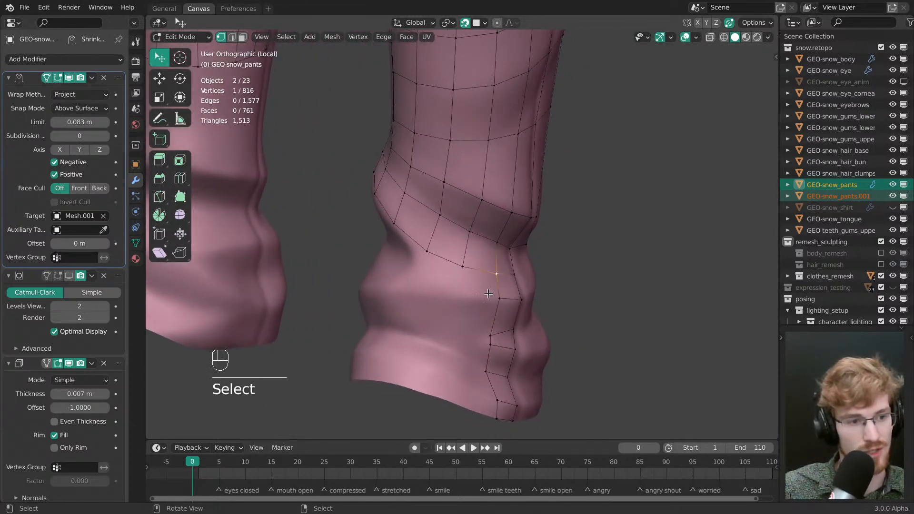
key(f)
drag(464, 291, 461, 296)
click(460, 272)
key(f)
middle_drag(397, 289, 432, 293)
drag(433, 294, 439, 311)
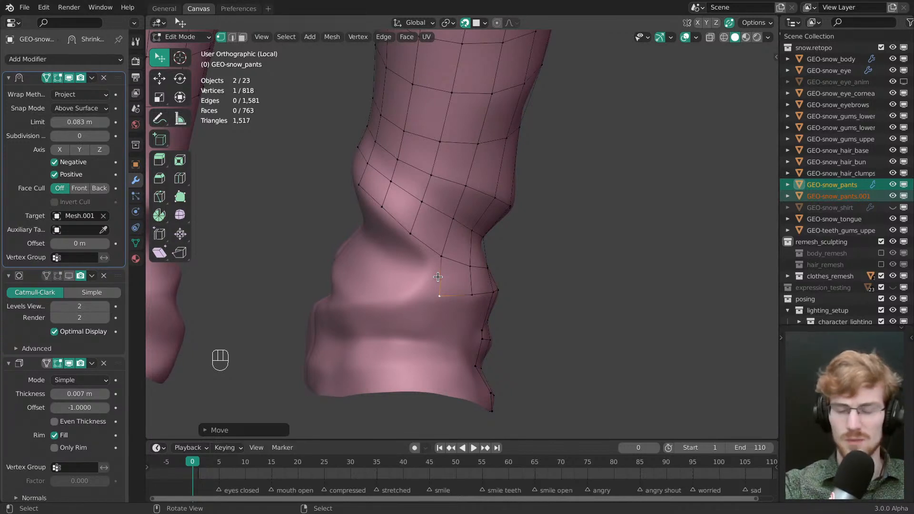
- Move the vertices along the diagonal ankle crease above the vertical strip to even out the spacing
middle_drag(496, 319, 404, 267)
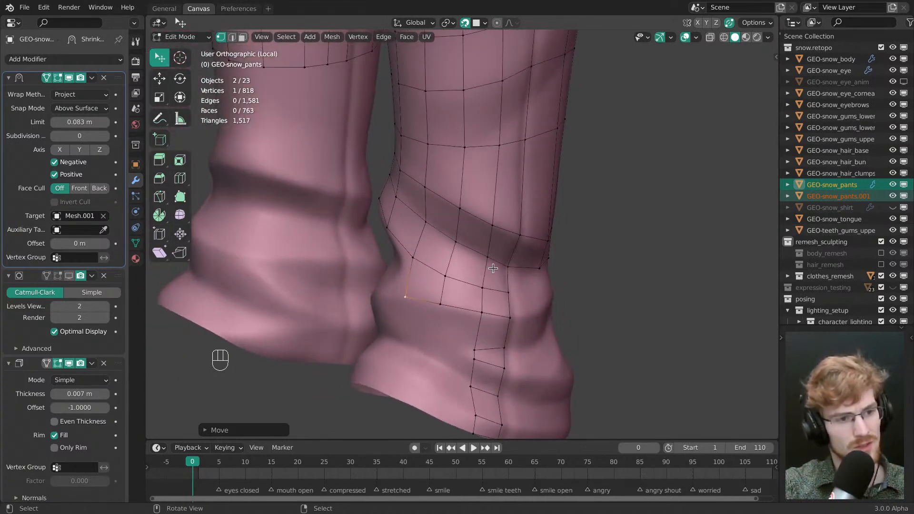
drag(491, 266, 489, 267)
middle_drag(490, 266, 482, 262)
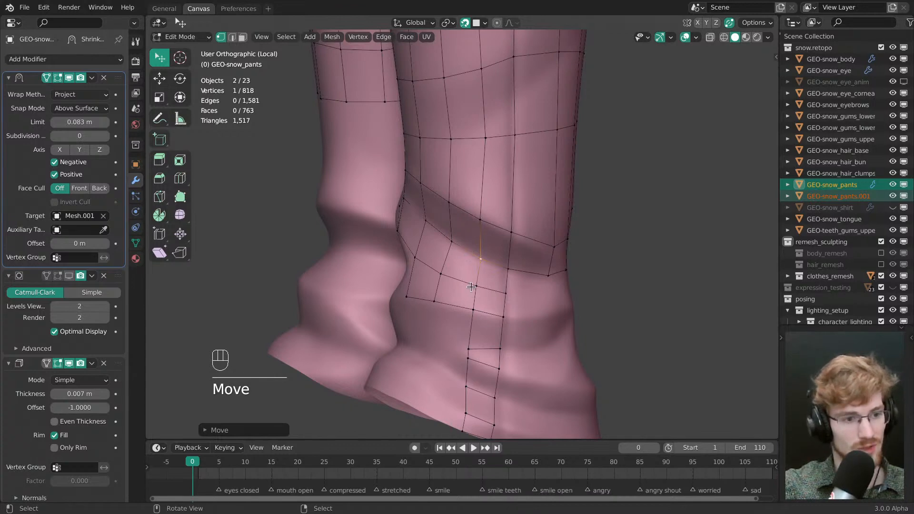
middle_drag(471, 287, 466, 255)
drag(489, 234, 471, 227)
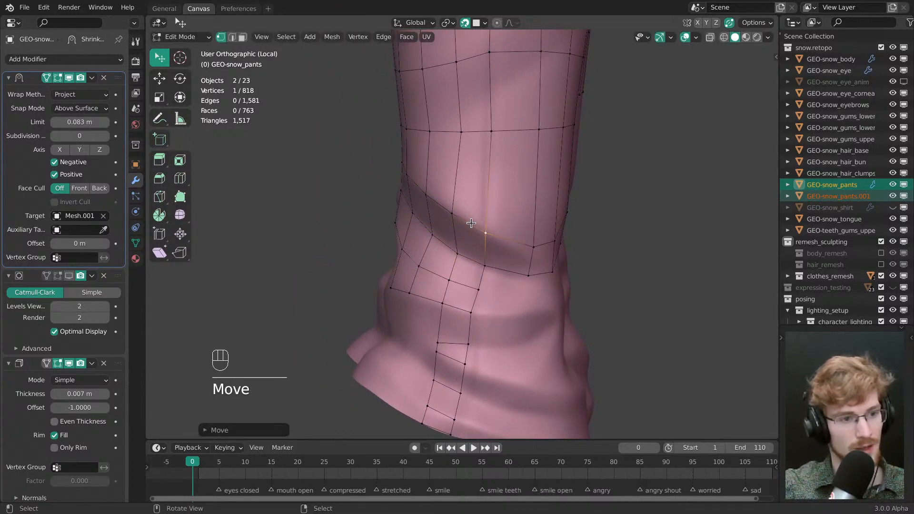
middle_drag(471, 223, 484, 238)
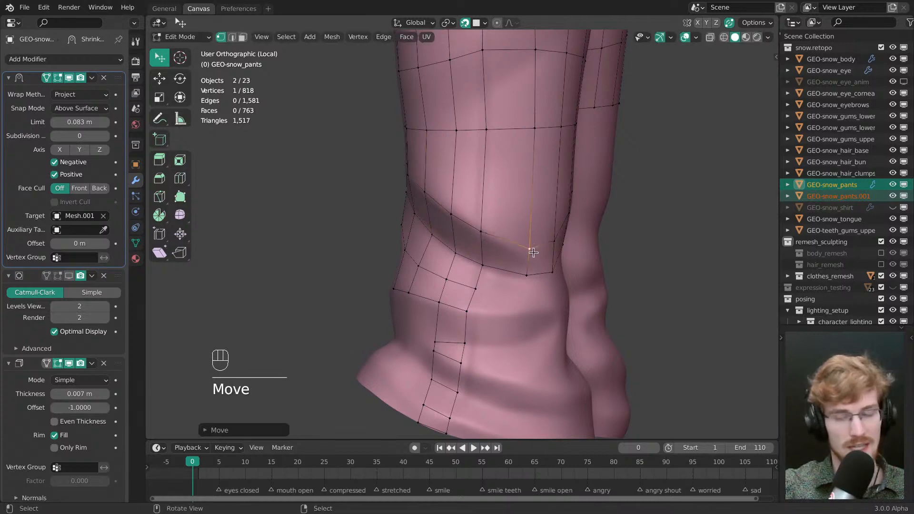
- Adjust the crease vertices around the back and inner side of the ankle, and clear the selection
middle_drag(533, 243, 479, 253)
drag(546, 242, 544, 247)
drag(544, 247, 543, 250)
middle_drag(542, 251, 496, 255)
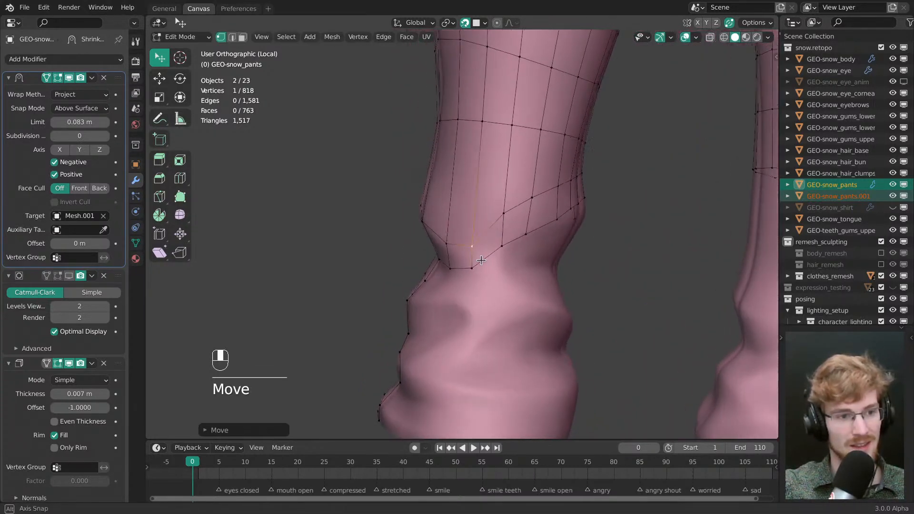
drag(478, 242, 481, 245)
middle_drag(480, 245, 504, 251)
drag(503, 251, 504, 246)
key(alt+a)
- Extrude the open side edge of the filled ankle row into the front fold, scaling and moving it to fit
middle_drag(470, 247, 490, 265)
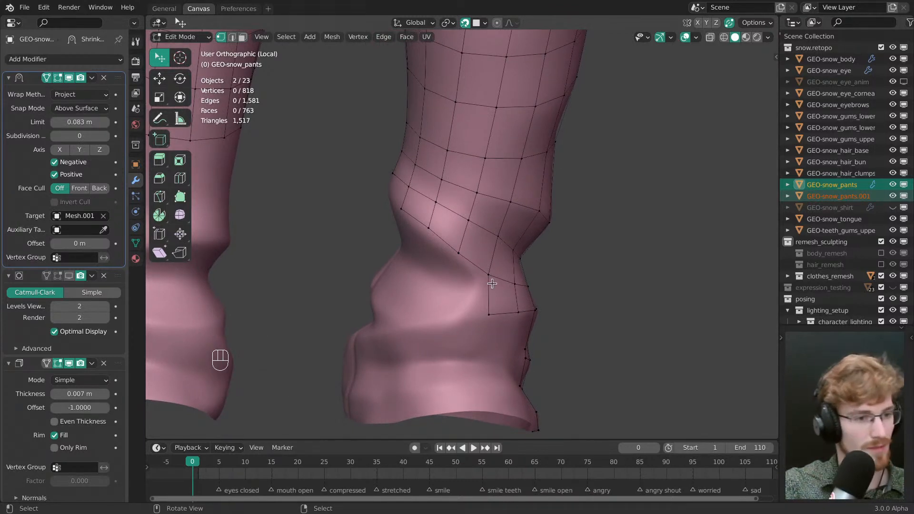
click(489, 276)
shift+click(490, 314)
shift+middle_drag(492, 311, 484, 273)
key(e)
drag(506, 288, 461, 282)
key(s)
key(g)
drag(461, 282, 458, 267)
key(alt+a)
key(w)
middle_drag(458, 285, 385, 280)
key(alt+a)
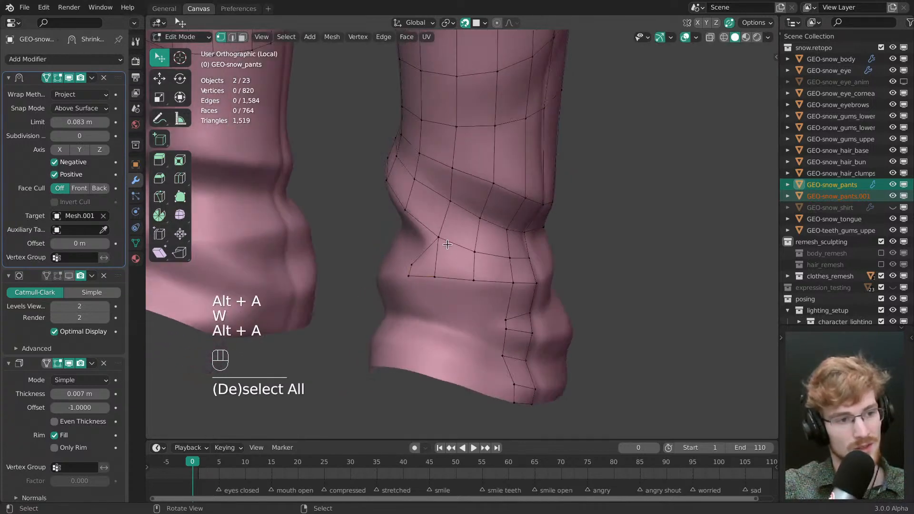
- Reposition the vertices around the new face and along the diagonal crease to smooth the flow of the ankle mesh
drag(448, 244, 449, 245)
mouse_move(449, 245)
middle_down()
mouse_move(460, 244)
mouse_move(447, 228)
middle_up()
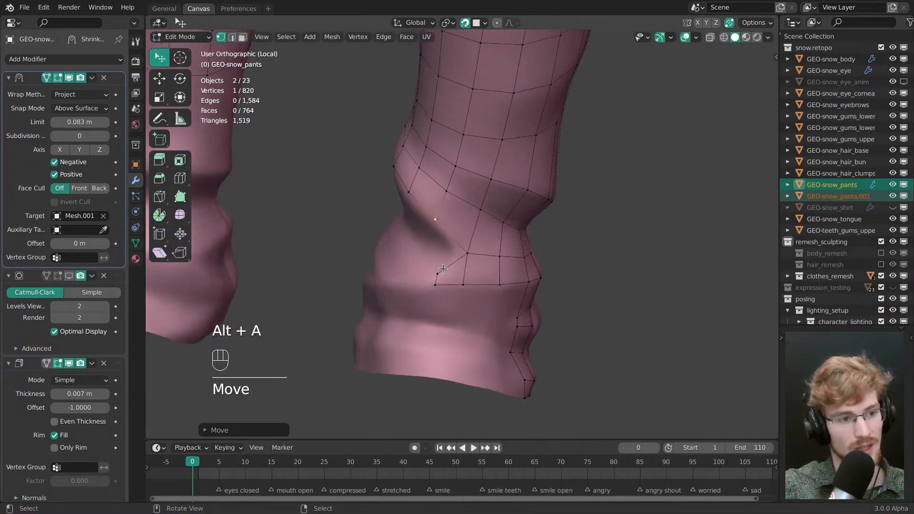
drag(439, 273, 435, 277)
middle_drag(486, 271, 450, 263)
click(463, 256)
drag(463, 256, 462, 258)
drag(479, 219, 479, 221)
middle_drag(502, 248, 466, 248)
drag(456, 190, 456, 192)
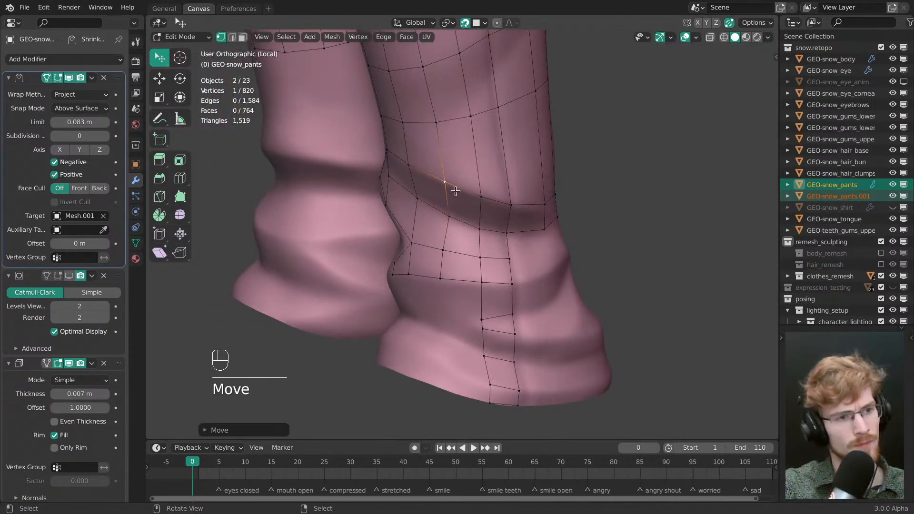
drag(452, 229, 449, 229)
- Fill a row of three faces below the filled ankle row, starting from the vertical strip
click(466, 251)
middle_drag(465, 265, 498, 251)
key(f)
click(494, 256)
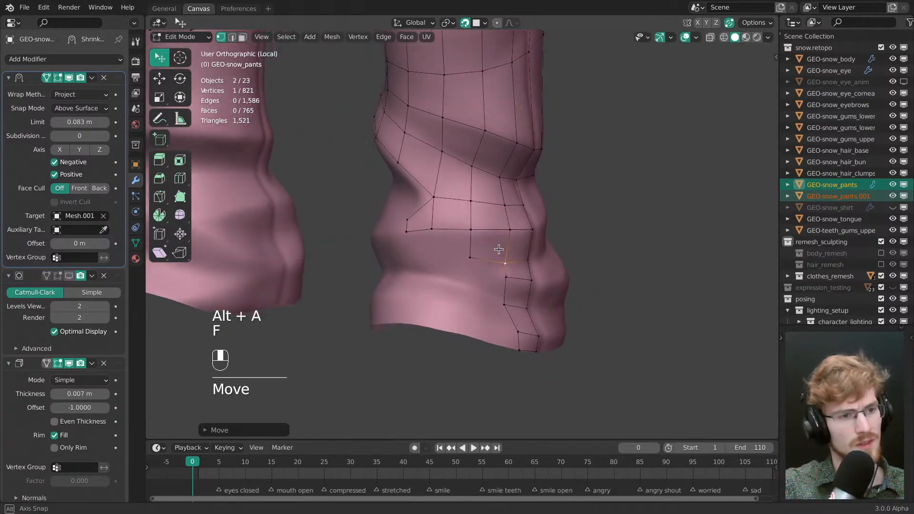
click(476, 238)
key(f)
click(447, 240)
key(f)
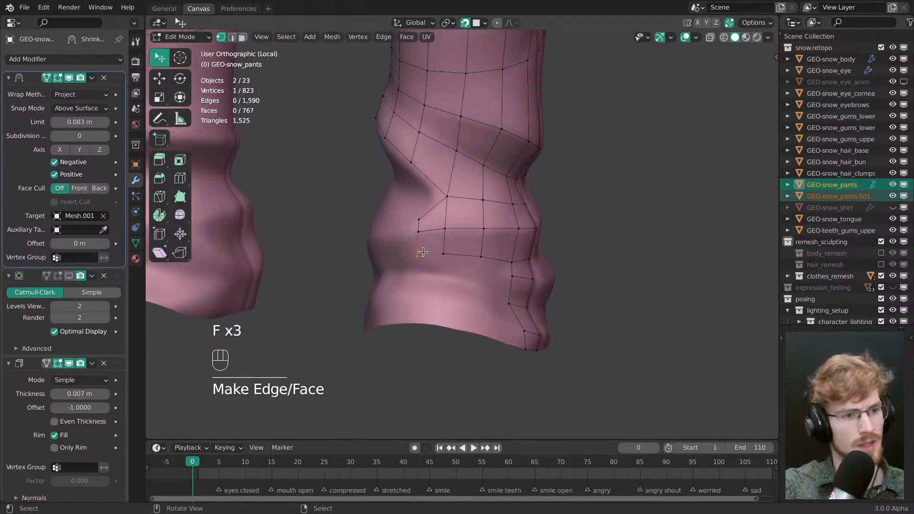
- Reposition the lower vertices of the new three-face row to follow the fold
click(430, 254)
click(448, 253)
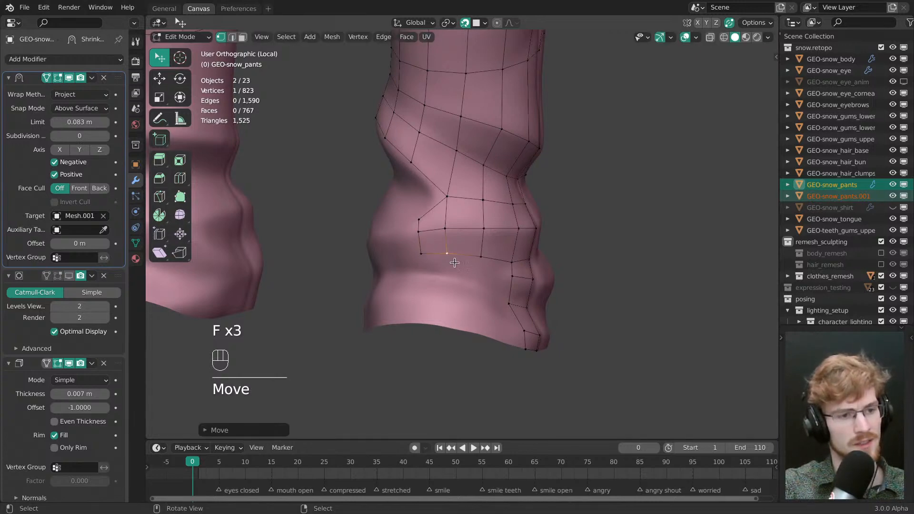
middle_drag(483, 261, 499, 263)
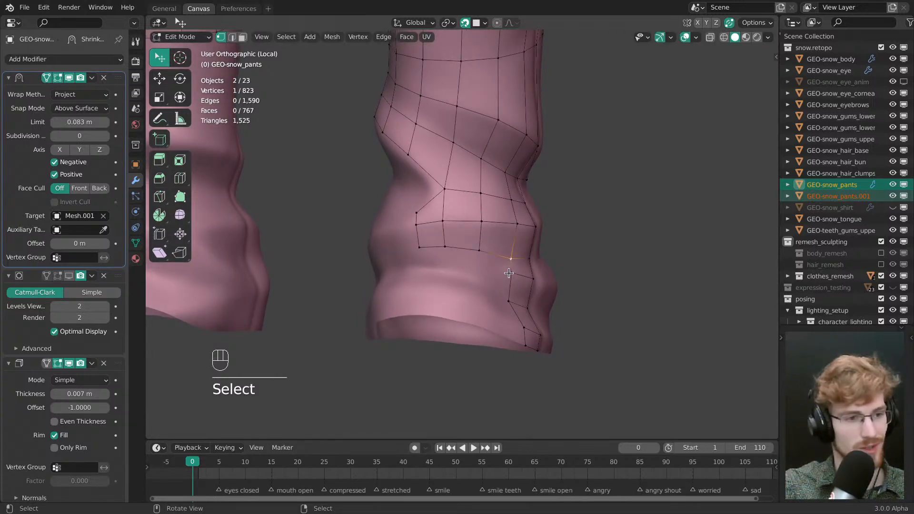
drag(509, 273, 505, 282)
- Fill two more three-face rows below it, adjusting their lower vertices to follow the crease above the hem
middle_drag(506, 282, 503, 259)
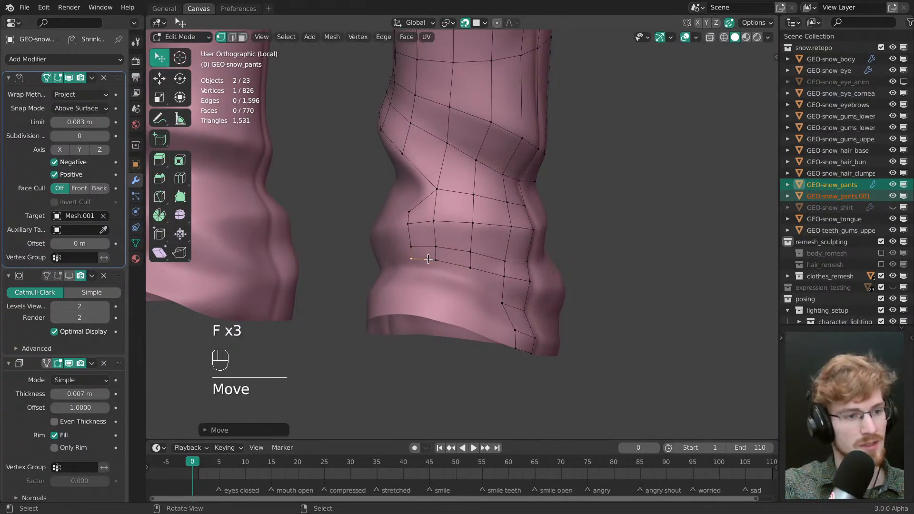
middle_drag(429, 258, 399, 284)
drag(438, 291, 438, 279)
click(438, 279)
middle_drag(438, 278, 505, 296)
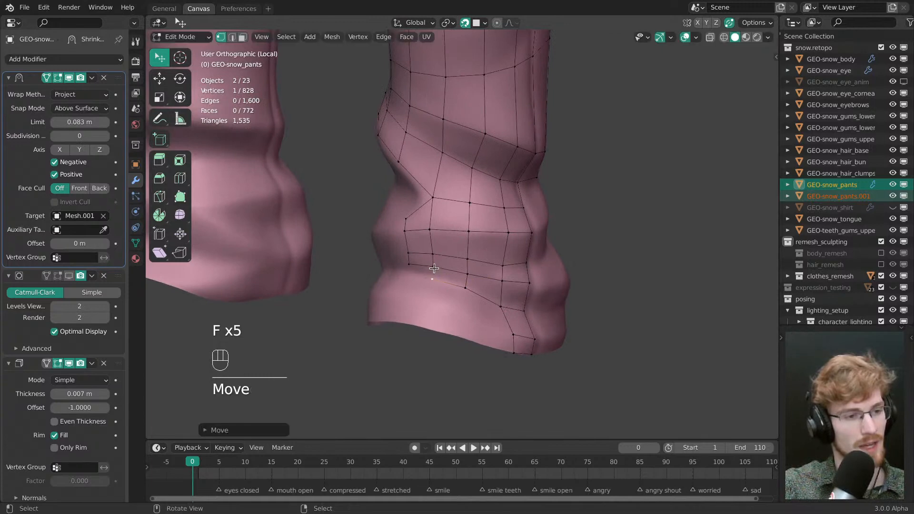
drag(411, 272, 412, 275)
key(alt+a)
- Fill the upper faces of a new column beside the existing strip on the side of the ankle
middle_drag(412, 275, 471, 202)
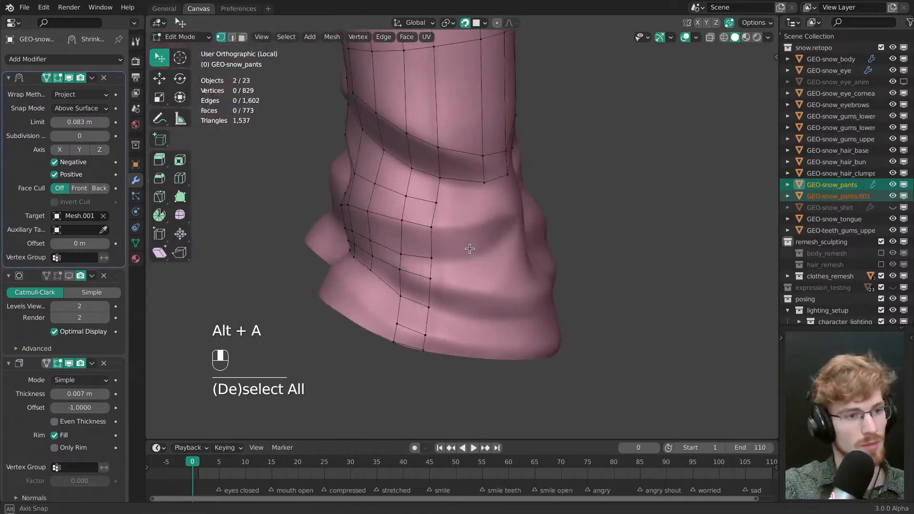
click(469, 199)
key(f)
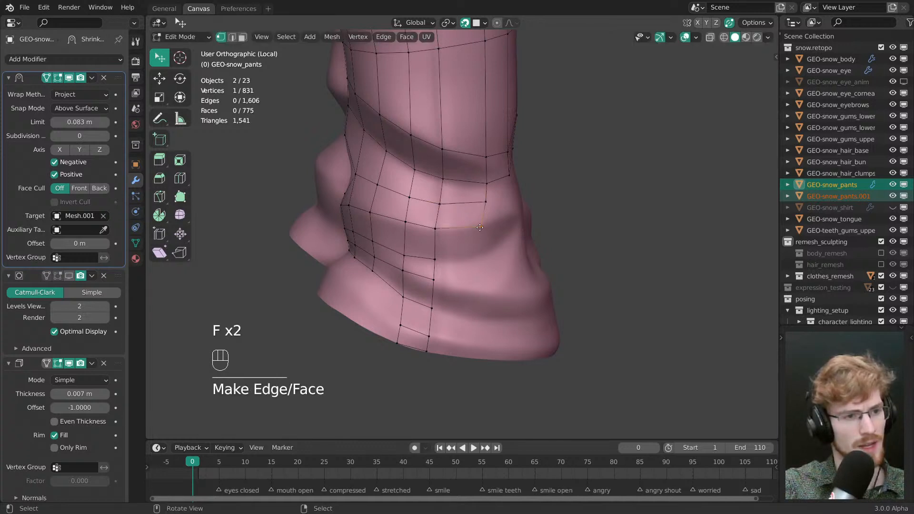
key(f)
key(f)
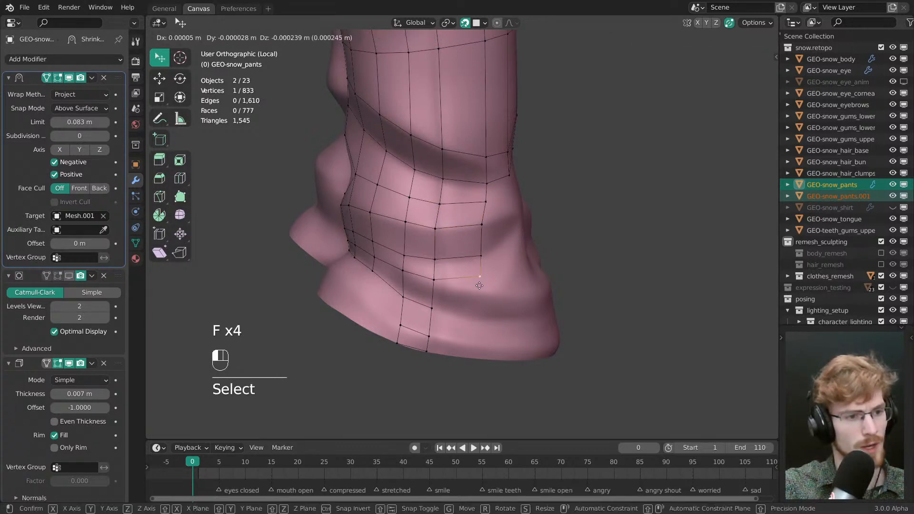
- Align the column's open vertex with the fold and fill its remaining faces down to the hem
drag(476, 282, 434, 282)
click(436, 279)
click(432, 308)
key(f)
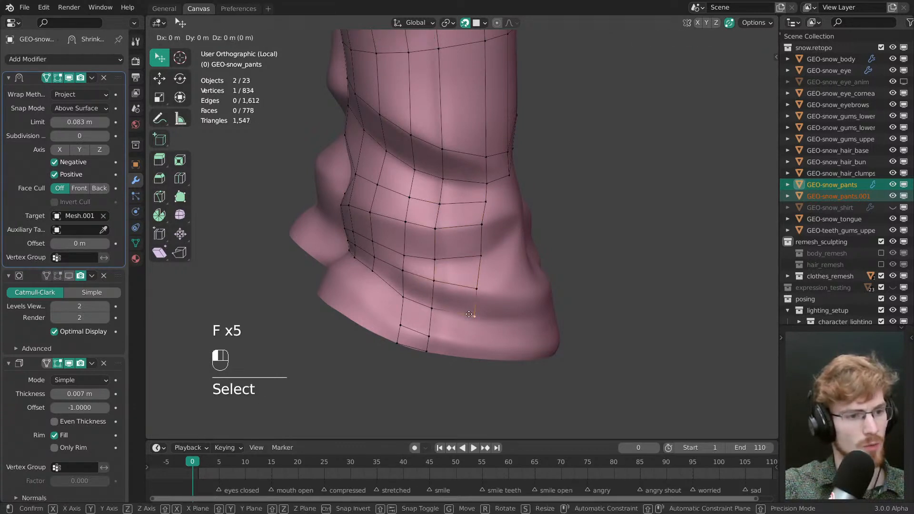
key(f)
key(f)
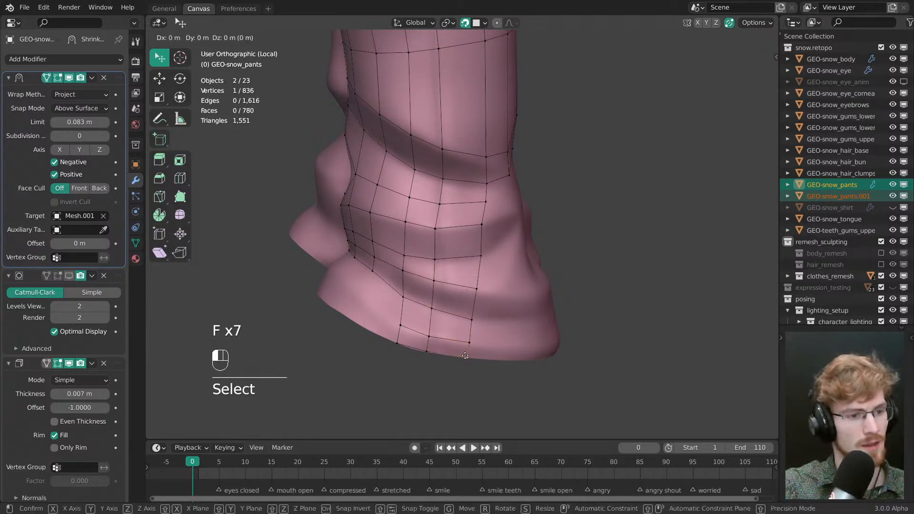
drag(431, 312, 429, 318)
- Start the next column around the ankle by filling its first two faces below the diagonal fold
middle_drag(429, 318, 459, 190)
key(alt+a)
click(459, 190)
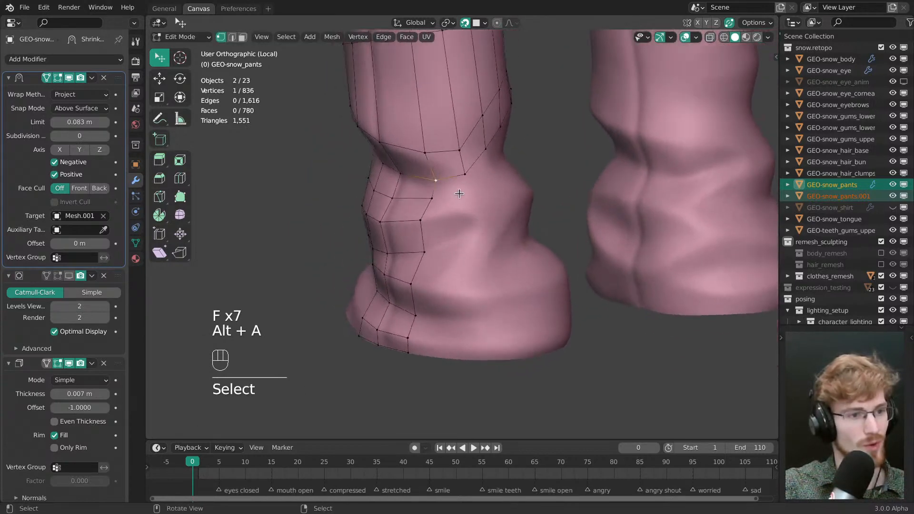
key(f)
click(430, 198)
key(f)
drag(431, 199, 417, 222)
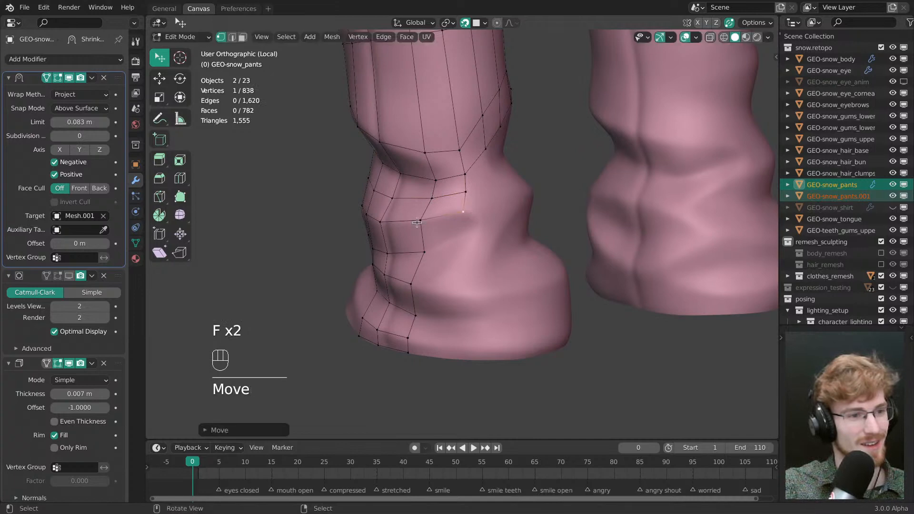
- Fill two more faces down this column and place their open vertices along the fold
drag(461, 245, 454, 232)
click(424, 252)
middle_drag(424, 253, 452, 266)
key(f)
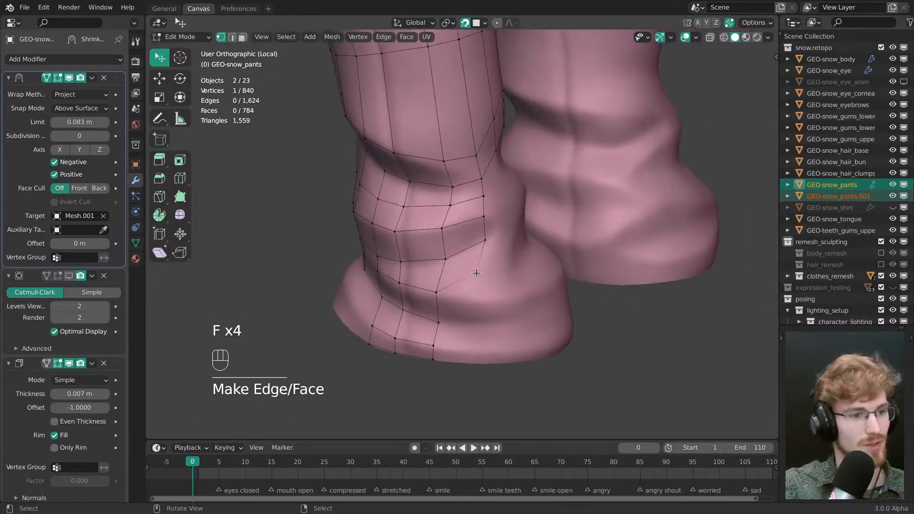
drag(475, 272, 473, 275)
- Try to fill the next face of the column above the hem
middle_drag(440, 295, 488, 288)
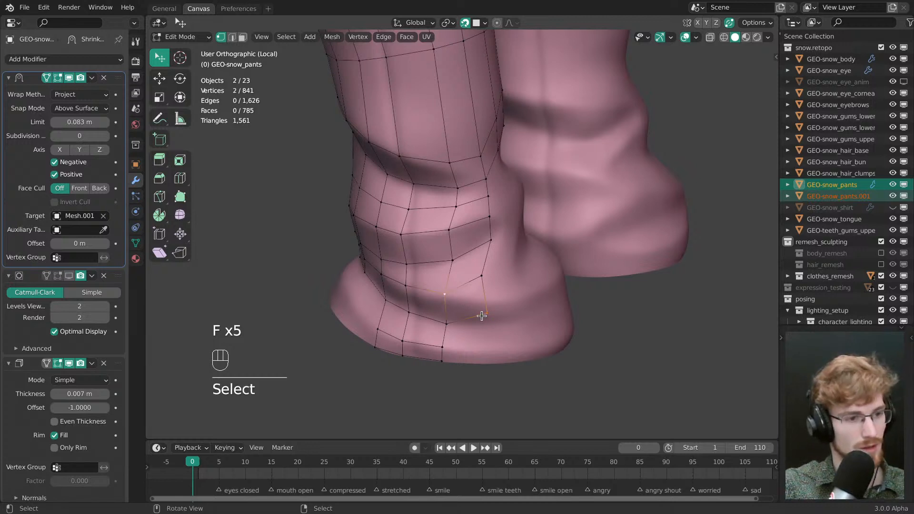
key(ctrl+z)
key(alt+a)
middle_drag(477, 307, 470, 290)
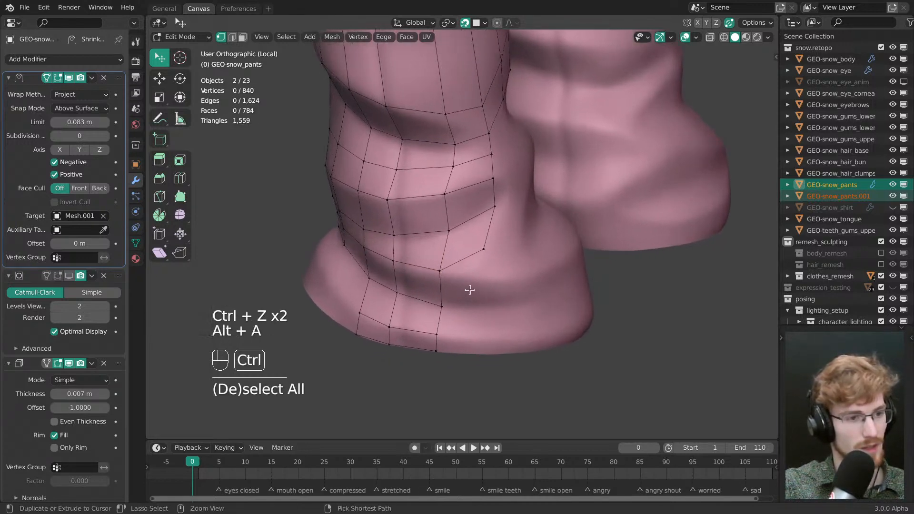
- Save the file, extrude the column's lowest open vertex downward and fill a triangle between it and the neighbouring strip
key(ctrl+s)
click(483, 249)
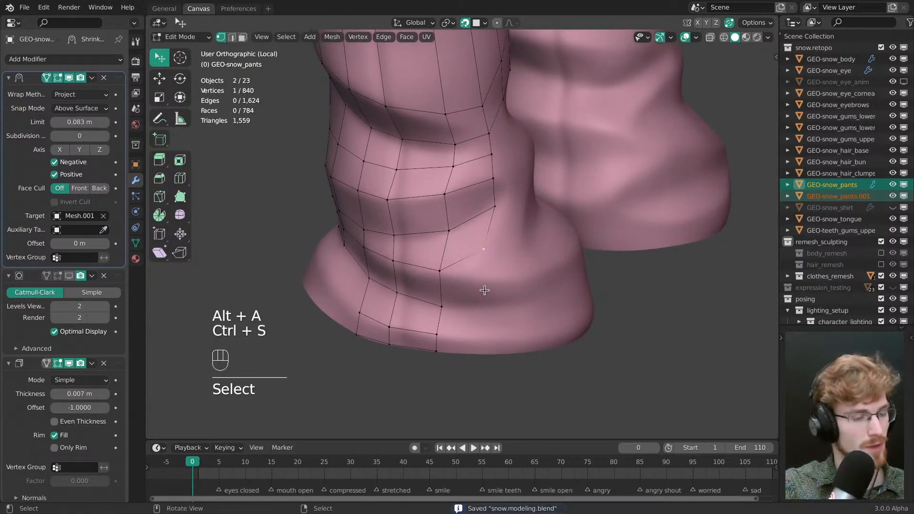
key(e)
drag(487, 285, 479, 276)
shift+click(440, 271)
shift+click(484, 250)
key(f)
key(alt+a)
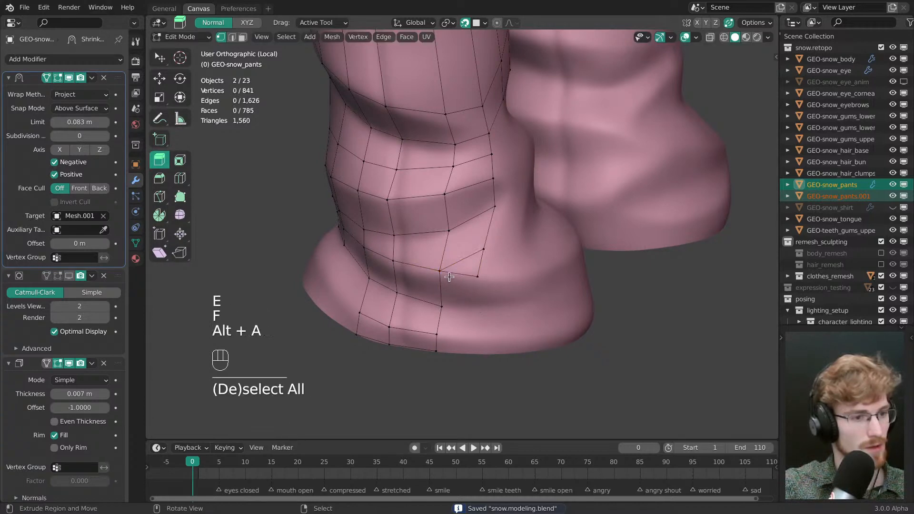
- Fill the column's remaining three faces down to the hem, placing the open vertex along the lower crease
click(441, 273)
key(f)
key(w)
drag(480, 315, 475, 347)
click(443, 308)
key(f)
click(439, 336)
key(f)
- Add an edge loop through the band of faces around the fold above the ankle
middle_drag(475, 347, 486, 328)
ctrl+middle_drag(485, 329, 552, 267)
key(alt+a)
middle_drag(553, 267, 548, 219)
middle_drag(548, 220, 519, 214)
key(ctrl+r)
click(513, 180)
click(513, 180)
key(alt+a)
- Inspect the ankle mesh around the leg and save the file
middle_drag(540, 244, 349, 239)
middle_drag(443, 259, 421, 270)
key(Escape)
middle_drag(421, 270, 469, 238)
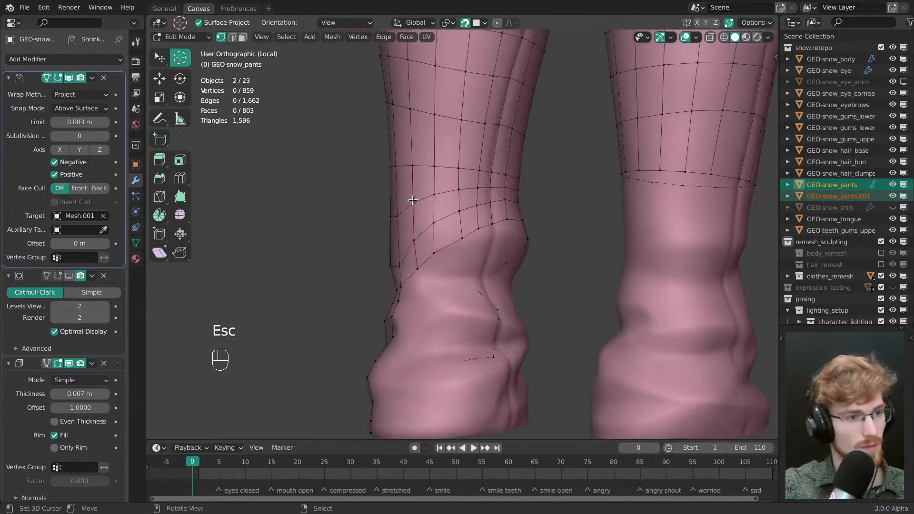
middle_drag(562, 234, 467, 239)
key(alt+a)
key(ctrl+s)
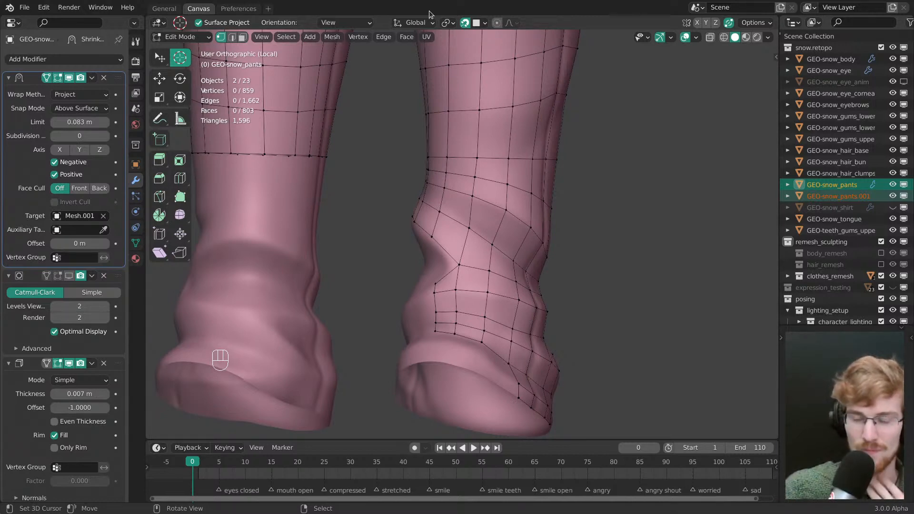
- Fill a face below the band at the seam on the back of the ankle and adjust its open vertex
middle_drag(432, 172, 500, 216)
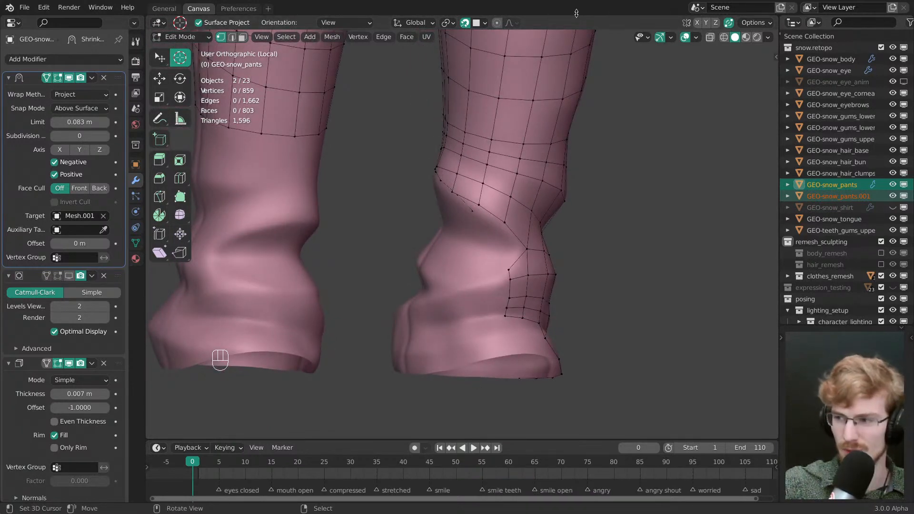
scroll(576, 224, up, 6)
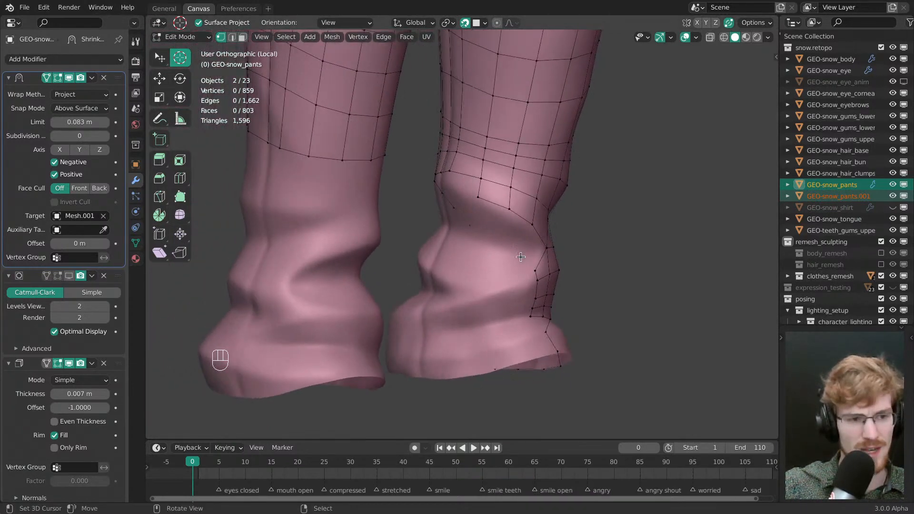
right_click(577, 224)
mouse_move(577, 224)
middle_down()
mouse_move(561, 205)
mouse_move(571, 209)
middle_up()
right_click(569, 192)
key(f)
drag(535, 220, 533, 221)
key(shift+s)
click(480, 278)
key(w)
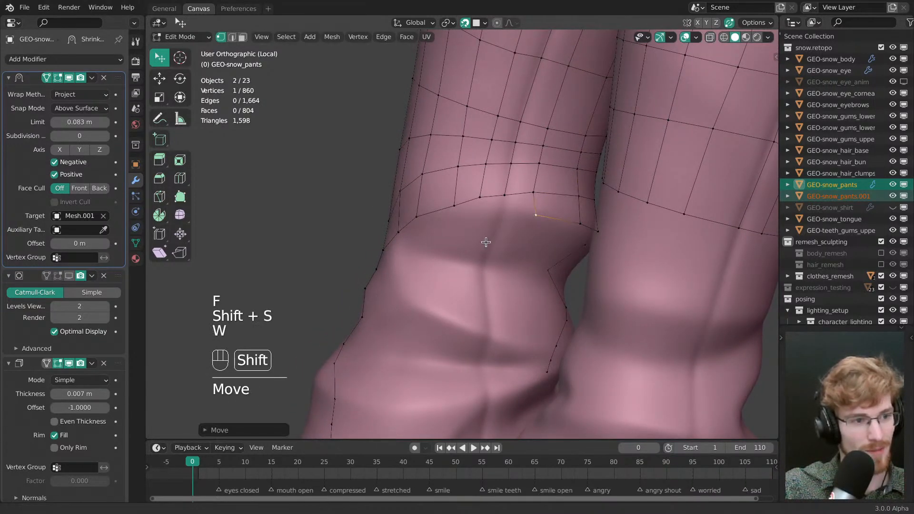
- Delete the lowest row of faces along the diagonal fold beside the seam
shift+middle_drag(486, 243, 504, 250)
middle_drag(504, 250, 579, 257)
middle_drag(579, 258, 485, 257)
key(3)
click(501, 233)
ctrl+click(440, 270)
key(x)
click(465, 265)
key(alt+a)
- Reposition the open border vertex beside the seam to smooth the edge flow
key(w)
drag(504, 234, 499, 228)
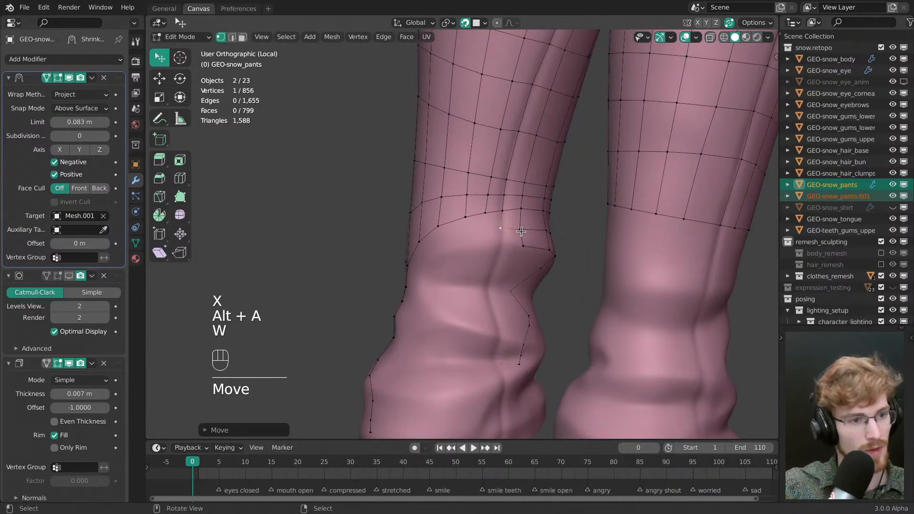
alt+click(524, 234)
middle_drag(531, 234, 561, 249)
key(alt+a)
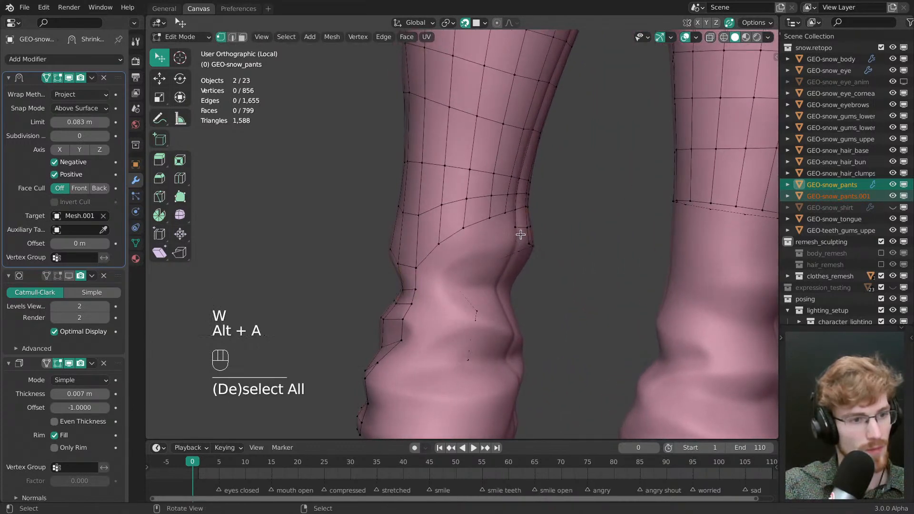
- Try to connect the vertices across the open gap in the ankle mesh with a vertex path
key(j)
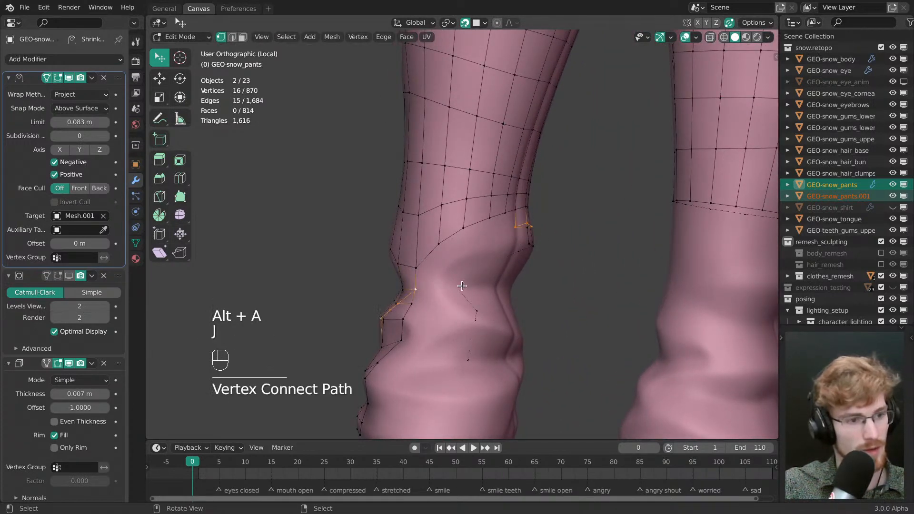
key(ctrl+z)
key(alt+a)
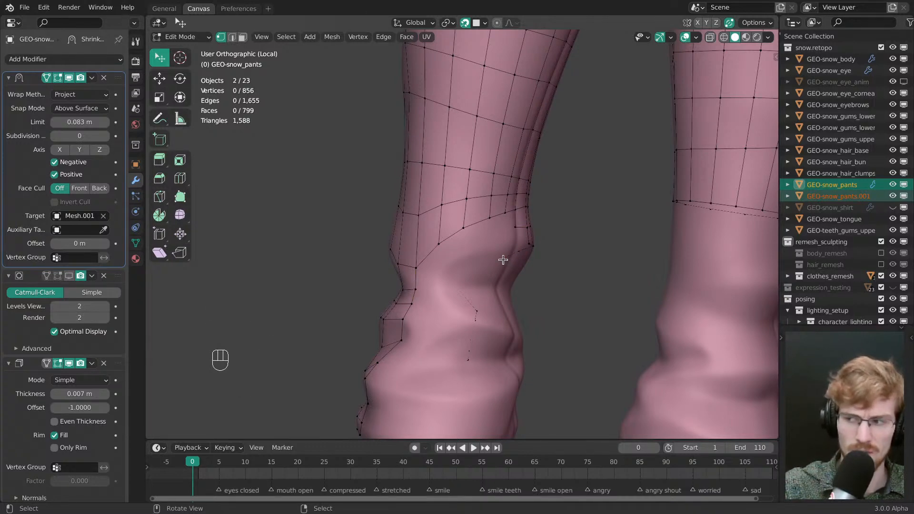
- Extrude the open border edges along the diagonal fold downward into a new row of faces
middle_drag(512, 229, 469, 232)
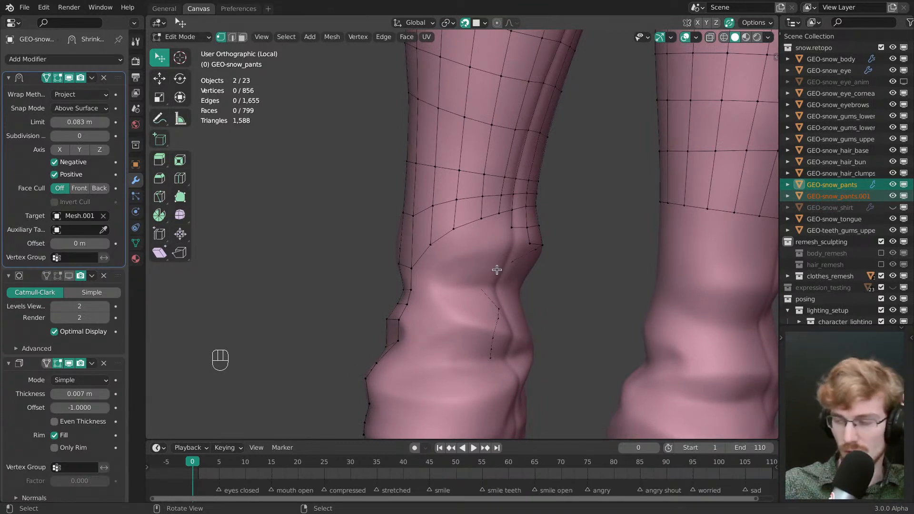
middle_drag(524, 251, 492, 226)
ctrl+click(435, 247)
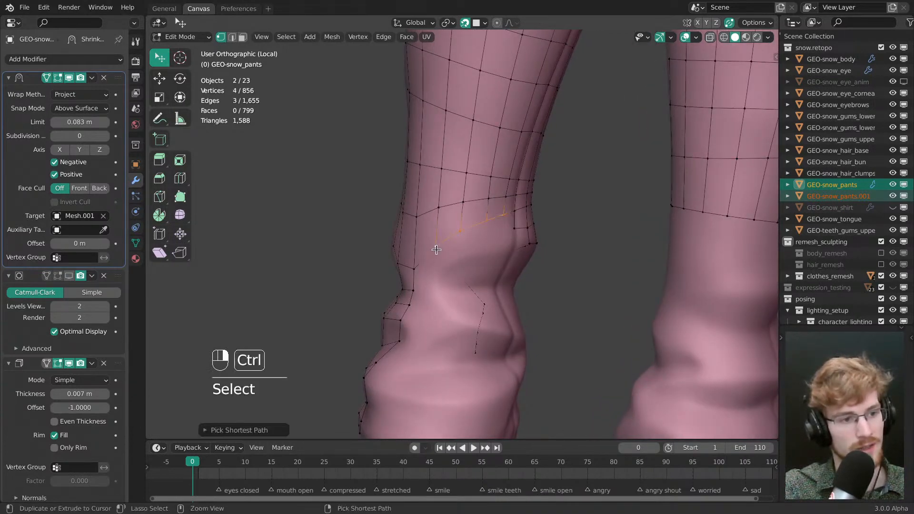
key(e)
click(494, 293)
key(alt+a)
middle_drag(495, 295, 479, 291)
- Fill the gap between the extruded row and the seam faces, and reposition the vertices at the seam
click(499, 216)
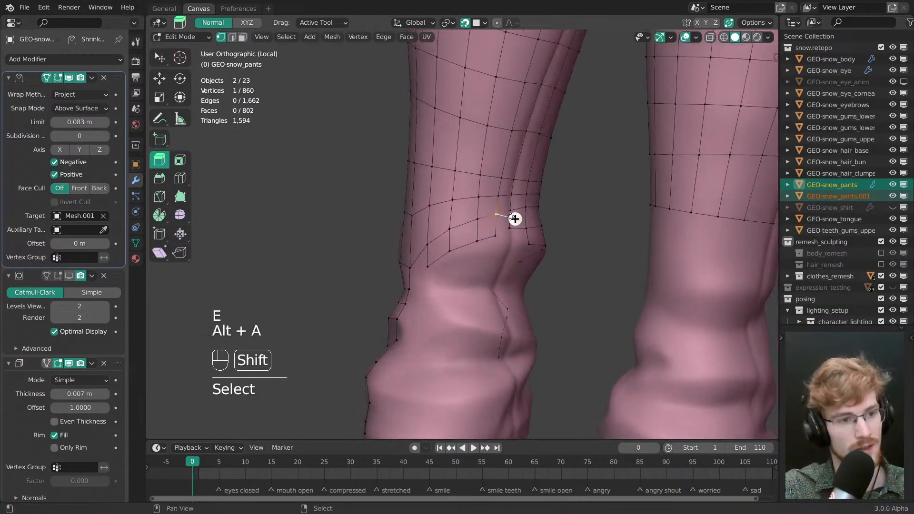
shift+click(514, 217)
key(f)
key(alt+a)
key(w)
drag(512, 232, 511, 228)
drag(527, 229, 527, 230)
- Move the new row's lower edge to follow the fold and extrude a further row below it
middle_drag(514, 238, 478, 241)
click(449, 268)
ctrl+click(521, 233)
key(g)
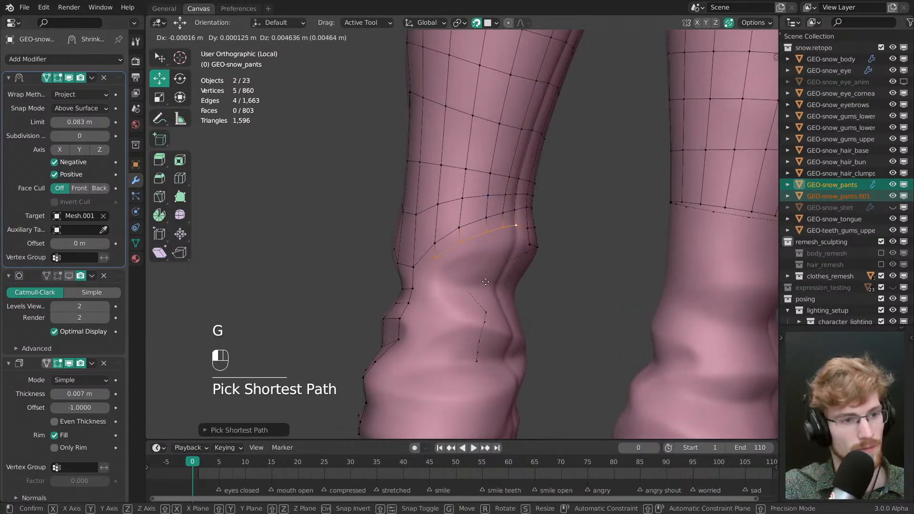
click(479, 254)
key(e)
key(alt+a)
- Fill the gap between the second extruded row and the seam faces
right_click(515, 226)
shift+right_click(534, 228)
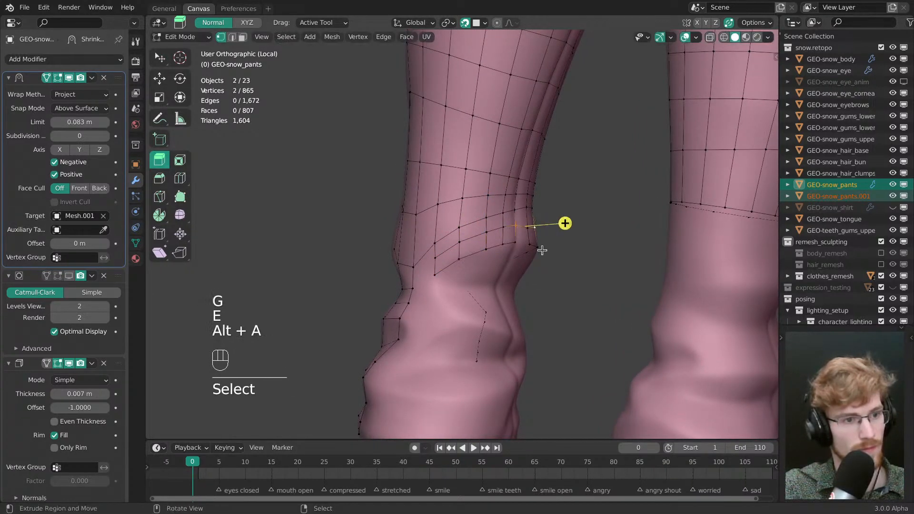
key(f)
middle_drag(541, 251, 503, 281)
right_click(529, 229)
shift+right_click(515, 227)
key(f)
- Fill the gap between the free ends of the extruded rows and the neighbouring column of the leg
key(alt+a)
right_click(467, 267)
shift+right_click(443, 266)
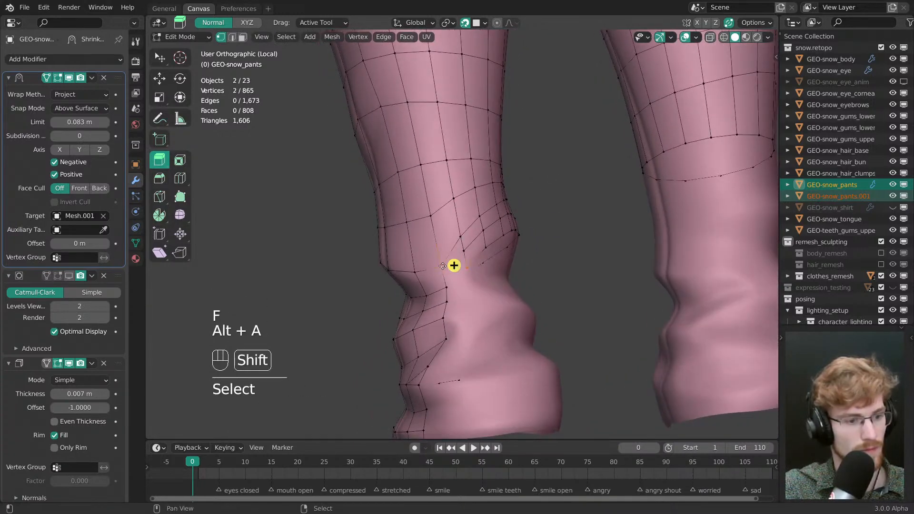
key(j)
key(alt+a)
right_click(465, 252)
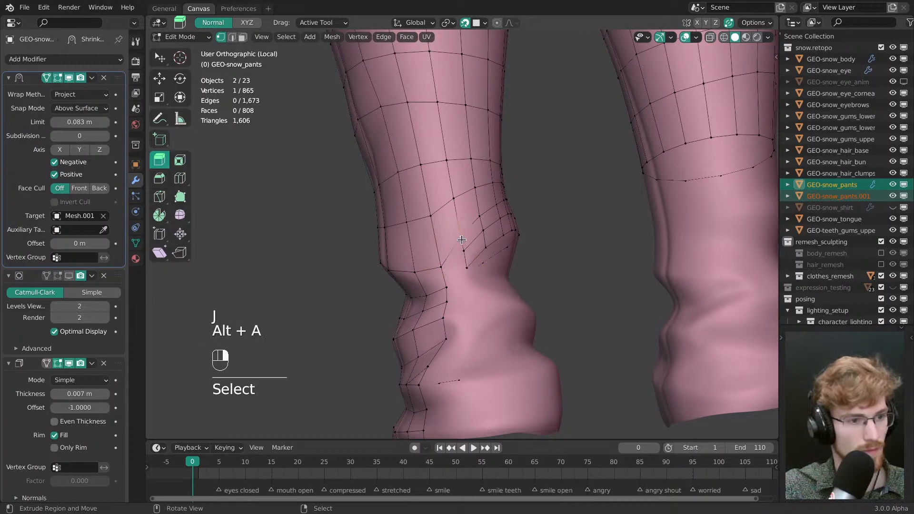
shift+right_click(461, 237)
key(f)
key(alt+a)
- Reposition the three vertices where the extruded rows join the column to even out the spacing
key(w)
drag(461, 237, 458, 237)
drag(465, 251, 467, 246)
drag(466, 268, 467, 263)
middle_drag(467, 265, 435, 267)
- Fill the faces below the joined rows toward the ankle strip and adjust their open vertices
key(alt+a)
alt+click(460, 264)
key(alt+a)
key(f)
key(w)
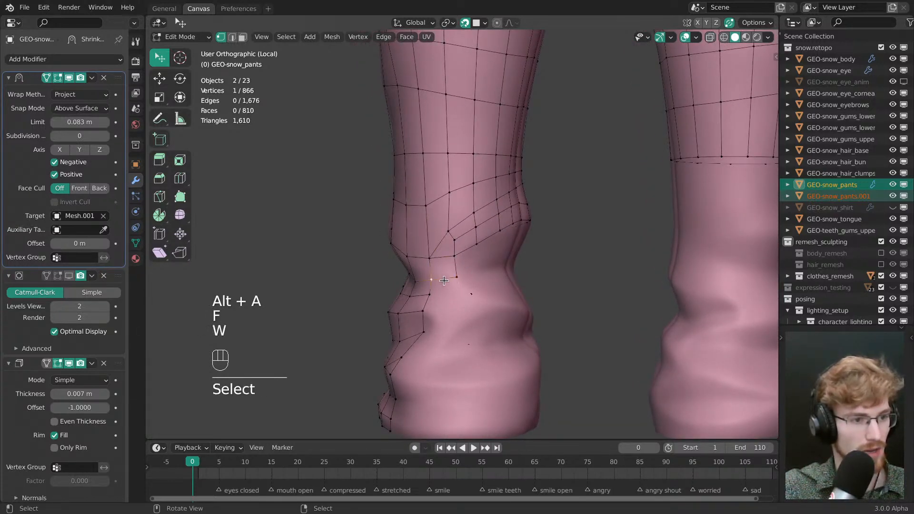
key(f)
key(w)
drag(456, 291, 459, 292)
click(457, 278)
mouse_move(456, 279)
middle_down()
mouse_move(413, 287)
mouse_move(485, 274)
mouse_move(463, 267)
middle_up()
key(ctrl+r)
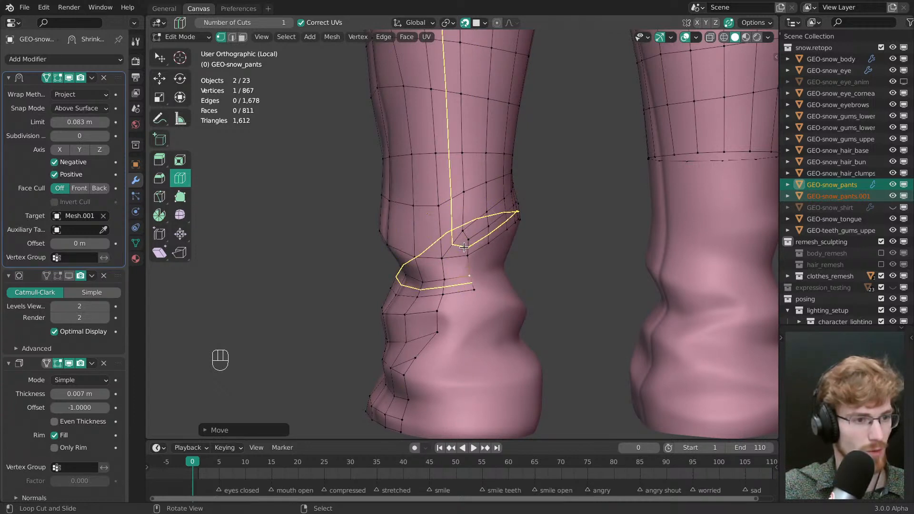
key(Escape)
key(alt+a)
scroll(448, 268, up, 1)
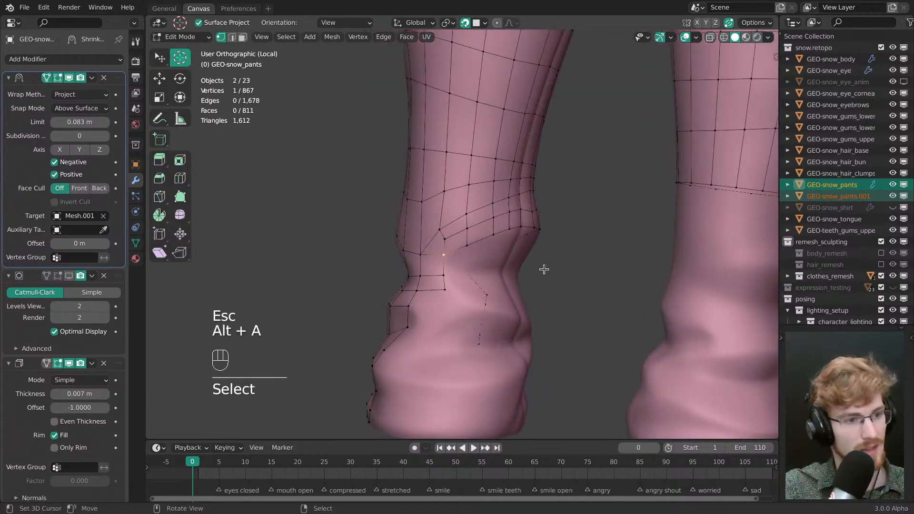
- Select the lower border row along the diagonal fold and turn off snapping
mouse_move(544, 270)
middle_down()
mouse_move(508, 249)
mouse_move(560, 276)
mouse_move(562, 221)
mouse_move(491, 247)
mouse_move(616, 284)
mouse_move(540, 269)
mouse_move(535, 259)
mouse_move(538, 272)
middle_up()
ctrl+click(504, 245)
key(shift+Tab)
- Try to extrude the entire selected border row downward
key(e)
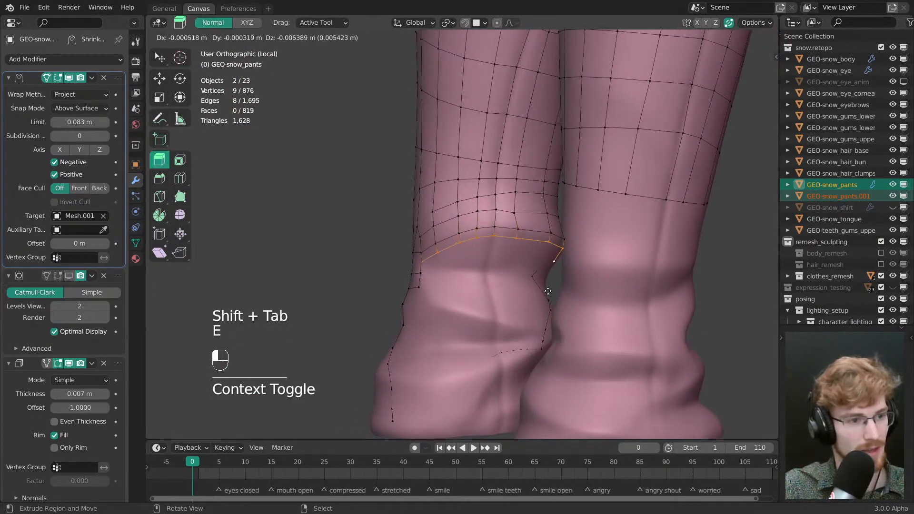
click(548, 297)
key(ctrl+z)
- Exclude the end vertex from the selected border and extrude the remaining edges downward into the crease
middle_drag(435, 260, 439, 258)
shift+click(432, 256)
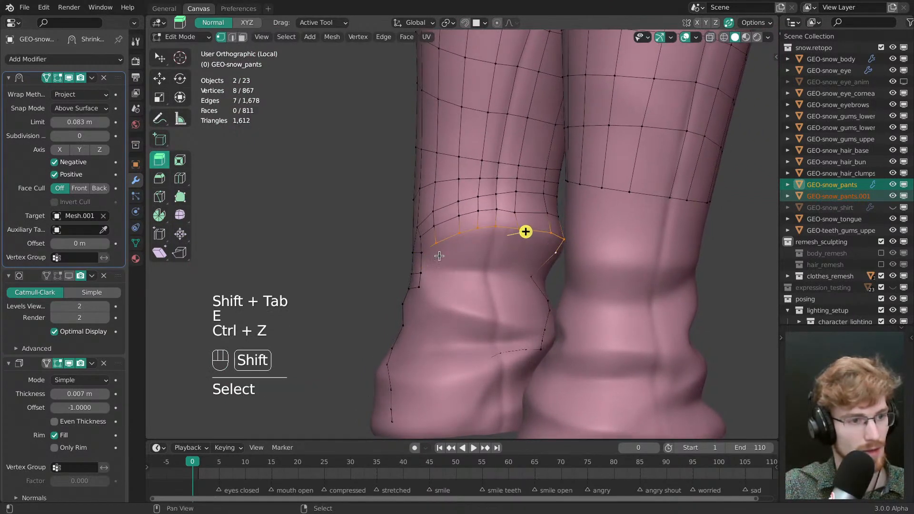
key(e)
drag(529, 289, 560, 304)
middle_drag(559, 304, 529, 273)
key(alt+a)
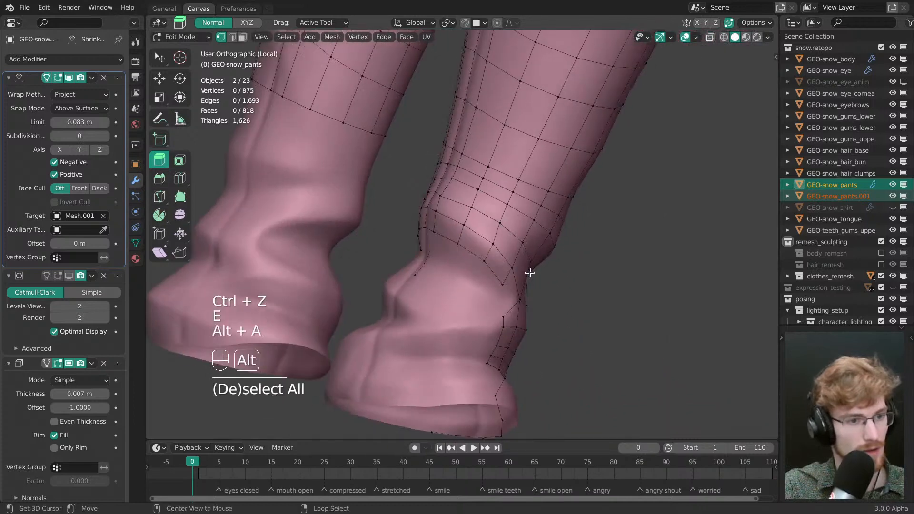
- Turn on snapping and move the extruded row's vertices onto the surface of the ankle crease, spacing them along it
key(w)
drag(499, 280, 500, 285)
mouse_move(499, 284)
mouse_down()
mouse_move(493, 278)
mouse_move(501, 288)
mouse_up()
key(shift+Tab)
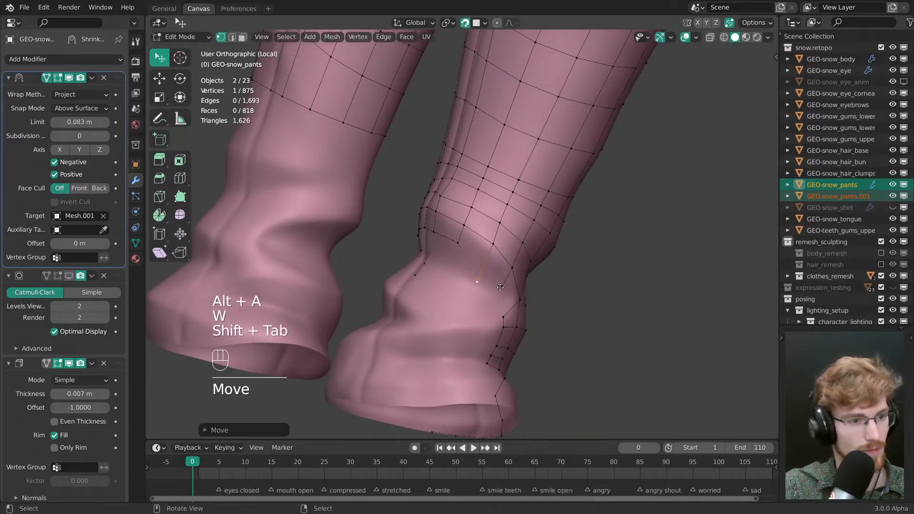
drag(460, 242, 448, 258)
middle_drag(449, 258, 535, 284)
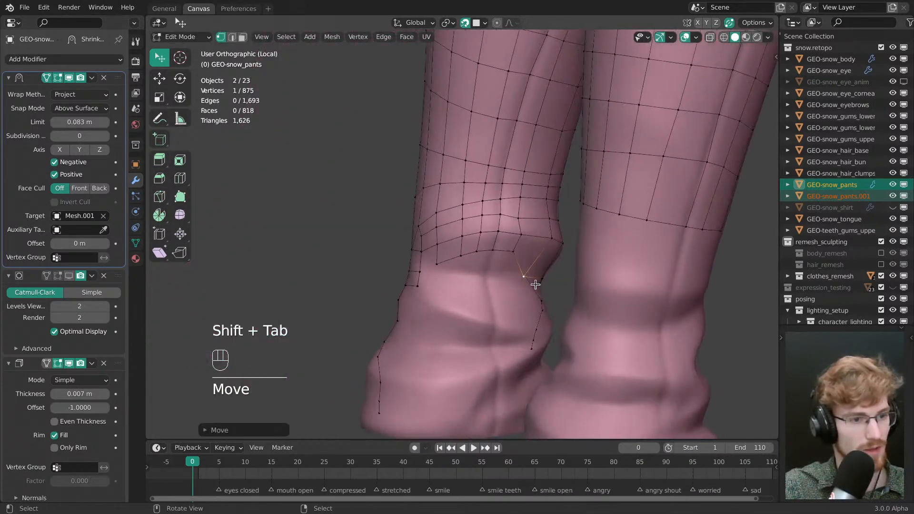
drag(535, 284, 473, 272)
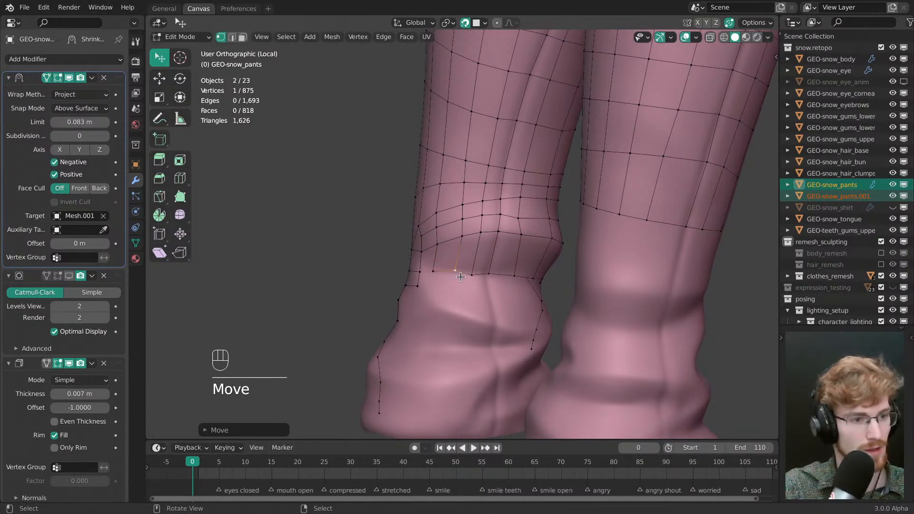
- Fill the open face at the end of the crease row and adjust its corner vertex
mouse_move(484, 272)
middle_down()
mouse_move(528, 272)
mouse_move(476, 273)
middle_up()
key(alt+a)
click(431, 273)
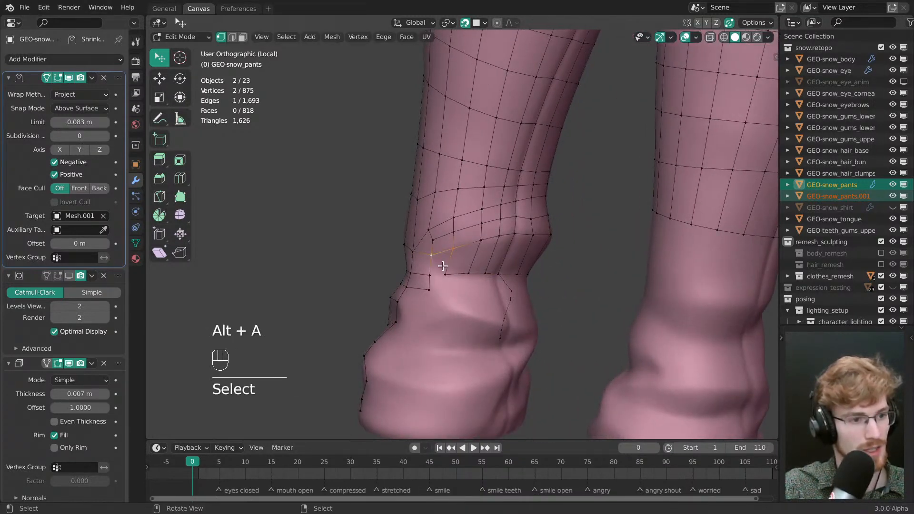
key(f)
key(alt+a)
drag(431, 275, 426, 272)
- Select the crease row's lower edges as a path and extrude them down onto the next fold
middle_drag(424, 273, 539, 267)
ctrl+click(529, 259)
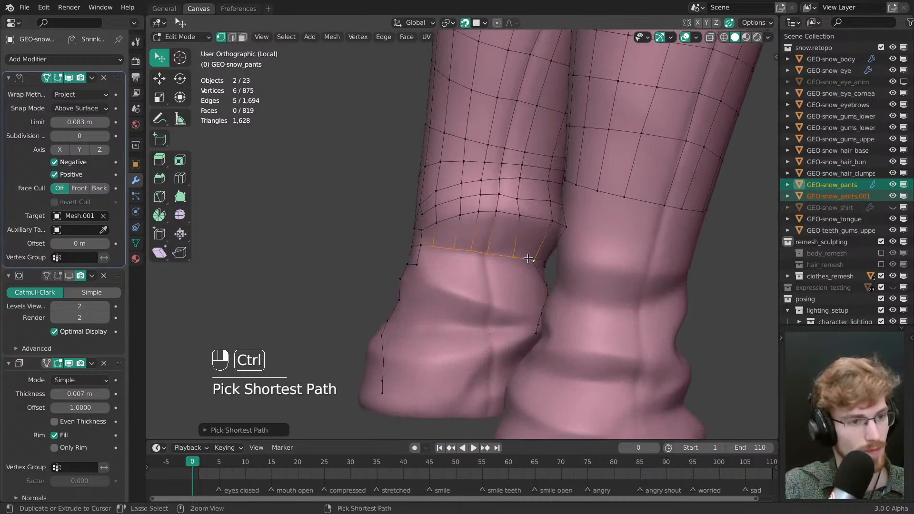
key(e)
click(480, 267)
key(alt+a)
- Move the newly extruded vertices down along the fold so they follow its surface
key(w)
drag(435, 270, 461, 296)
key(shift+Tab)
key(shift+Tab)
drag(483, 279, 496, 301)
middle_drag(496, 300, 488, 295)
drag(492, 296, 506, 296)
key(ctrl+z)
drag(505, 296, 504, 299)
middle_drag(503, 296, 443, 290)
drag(461, 289, 485, 318)
- Extend the new row by two faces toward the ankle strip and adjust the open corner vertex
key(f)
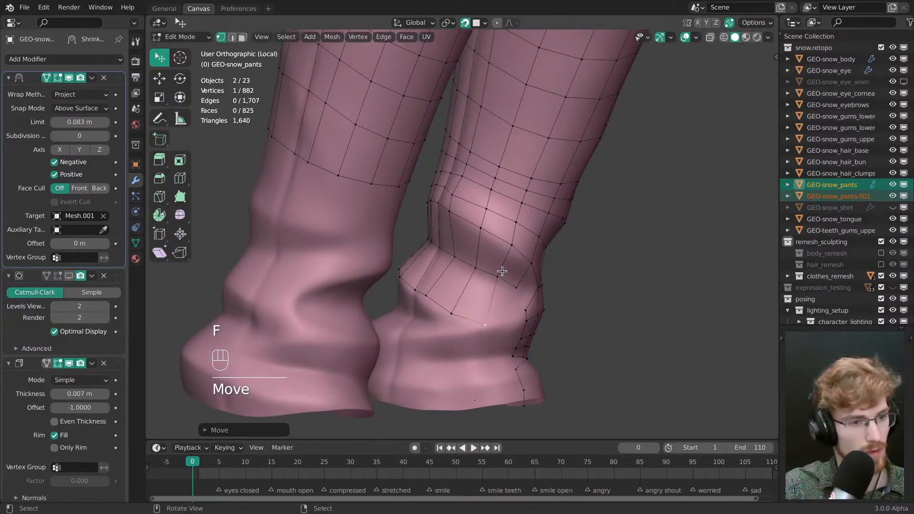
key(f)
middle_drag(503, 274, 472, 263)
drag(472, 310, 479, 308)
- Fill the face joining the end of the crease row to the ankle strip
middle_drag(495, 301, 487, 282)
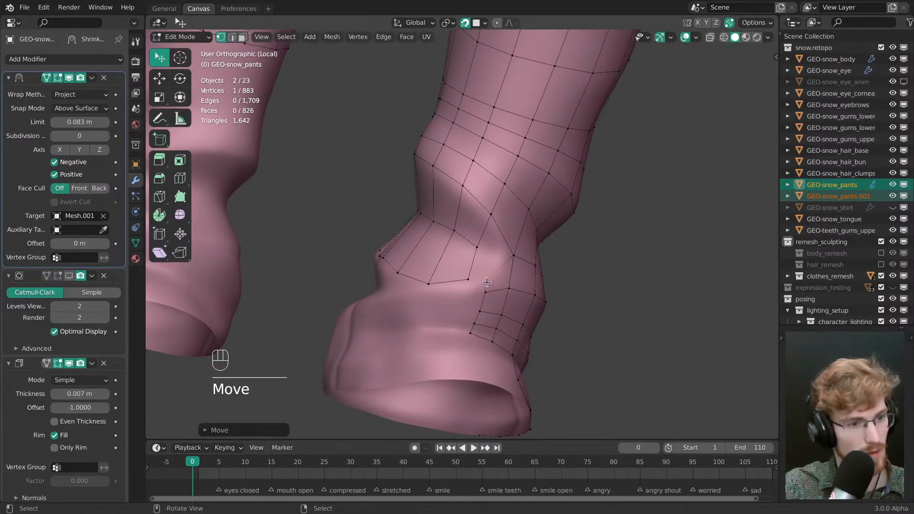
click(471, 277)
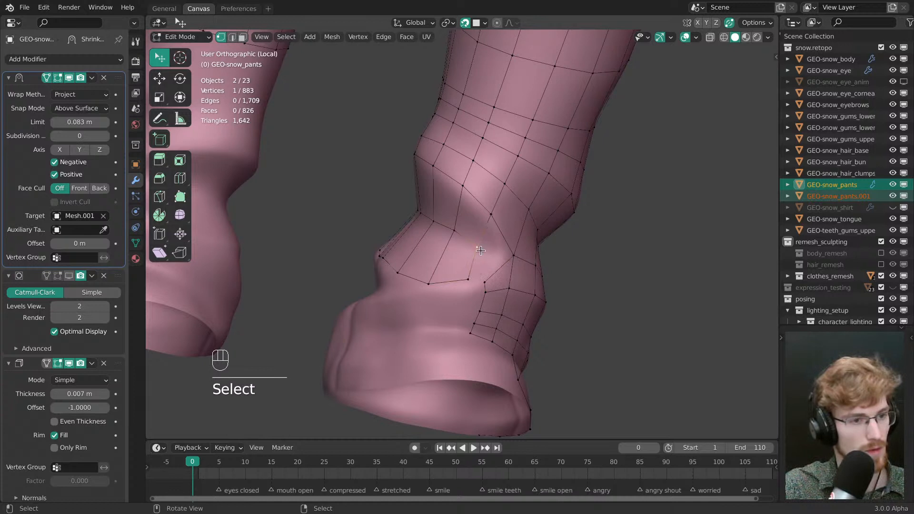
shift+click(484, 282)
key(f)
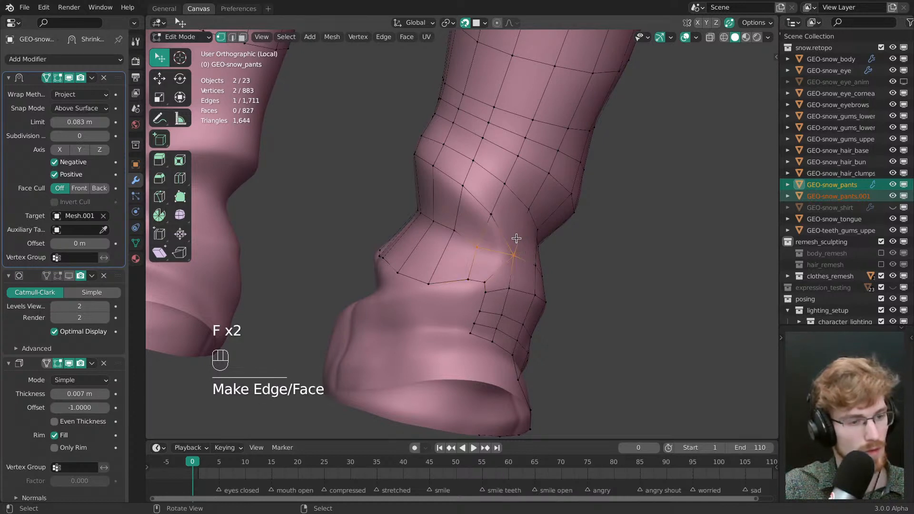
key(ctrl+z)
key(ctrl+z)
- Align the open vertices between the fold row and the ankle strip and fill the remaining gap with a face
key(alt+a)
key(w)
drag(469, 281, 500, 260)
drag(486, 292, 489, 287)
shift+click(466, 286)
key(f)
key(alt+a)
key(w)
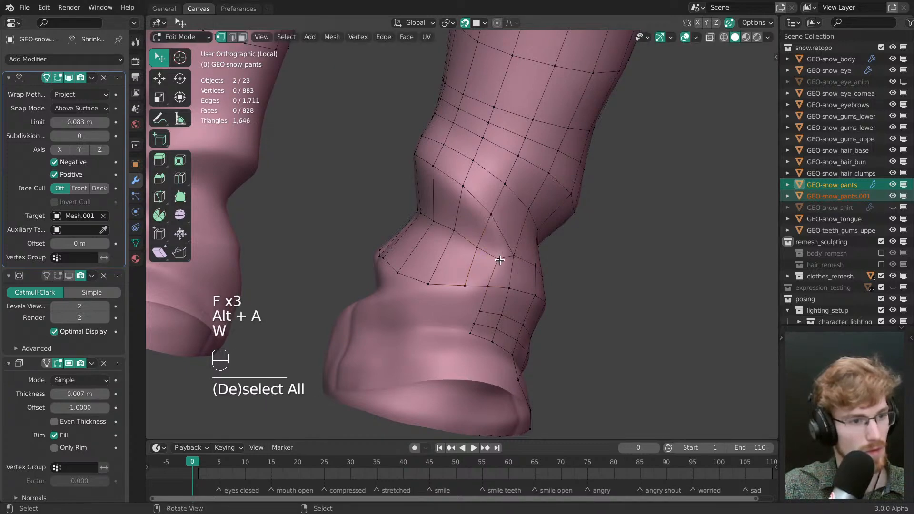
key(alt+a)
middle_drag(506, 233, 563, 271)
key(ctrl+r)
key(Escape)
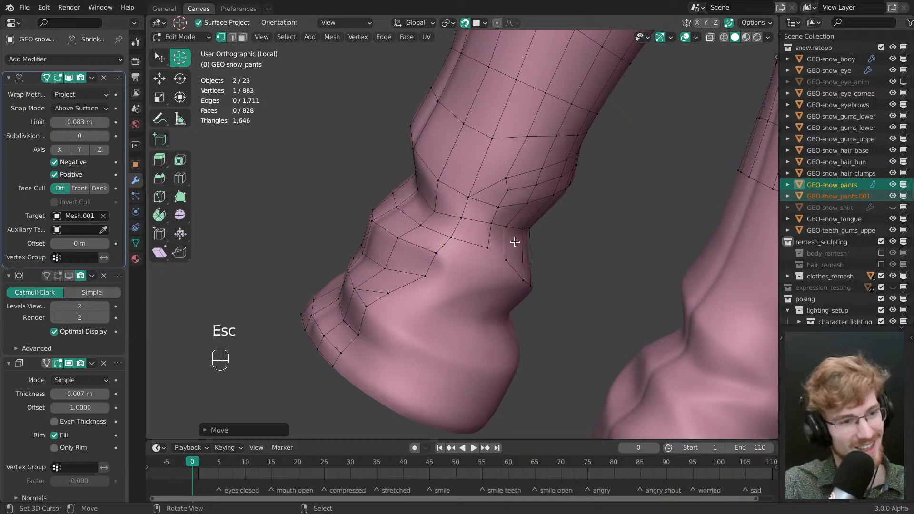
- Reposition the open end vertex of the row below the crease and fill two faces toward the neighbouring extruded row
key(alt+a)
key(w)
click(495, 243)
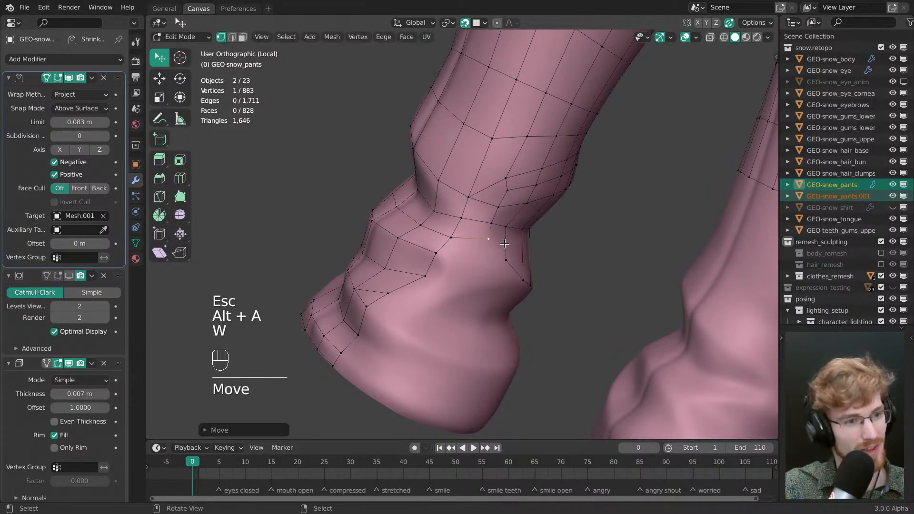
click(488, 239)
drag(488, 239, 477, 235)
shift+click(506, 227)
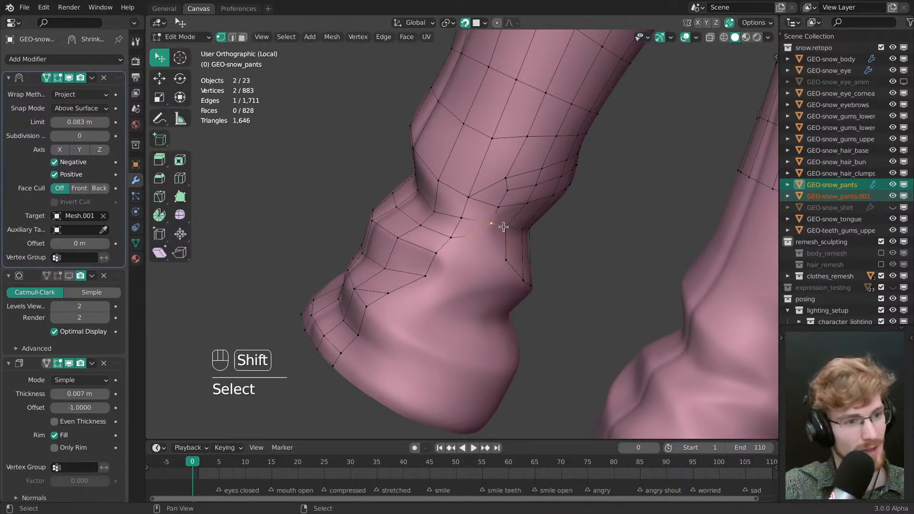
key(f)
key(alt+a)
click(505, 229)
key(f)
key(w)
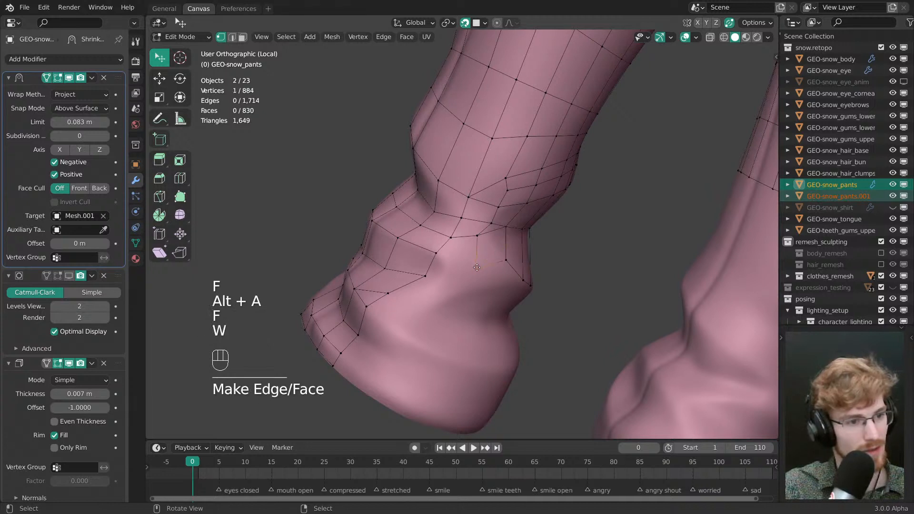
- Adjust the new open corner vertex and fill the remaining face from the border edge above it
drag(477, 267, 476, 262)
key(f)
key(ctrl+z)
shift+click(478, 235)
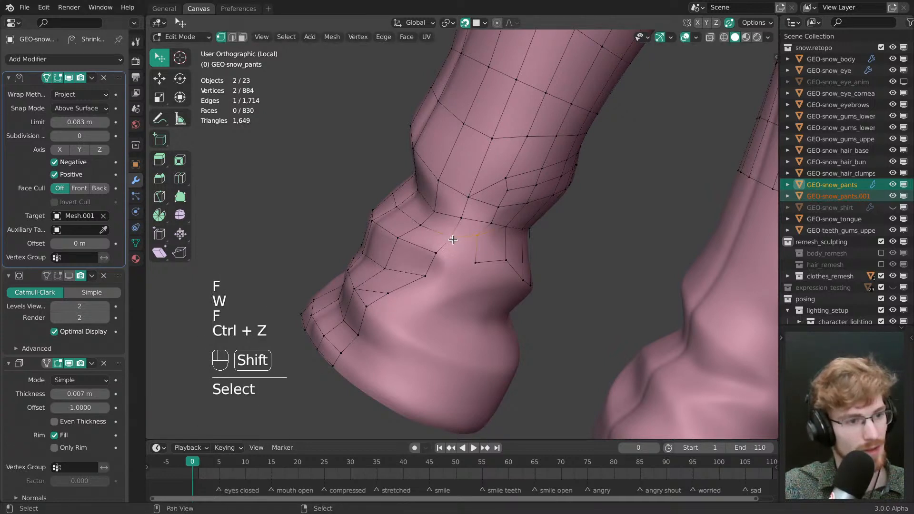
key(f)
key(alt+a)
key(ctrl+r)
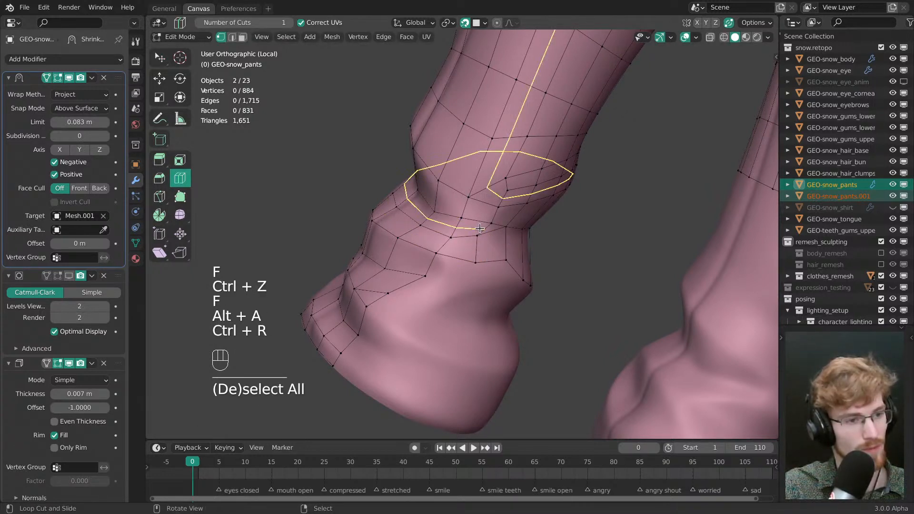
key(Escape)
key(alt+a)
alt+shift+middle_drag(513, 269, 520, 245)
middle_drag(521, 246, 482, 235)
- Reposition the vertices where the joined rows meet the diagonal rows above the ankle fold
key(w)
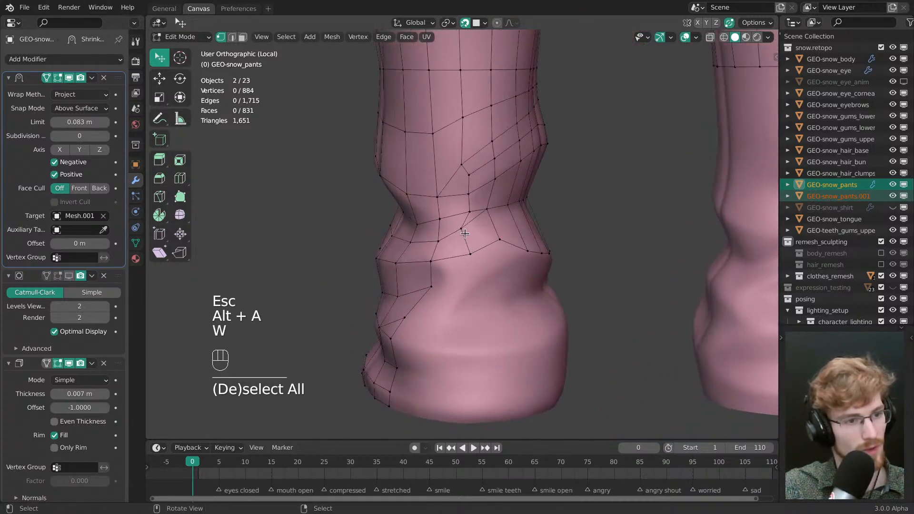
drag(463, 231, 470, 225)
middle_drag(473, 232, 481, 256)
key(alt+a)
click(452, 232)
key(alt+a)
drag(476, 237, 479, 233)
drag(455, 240, 453, 246)
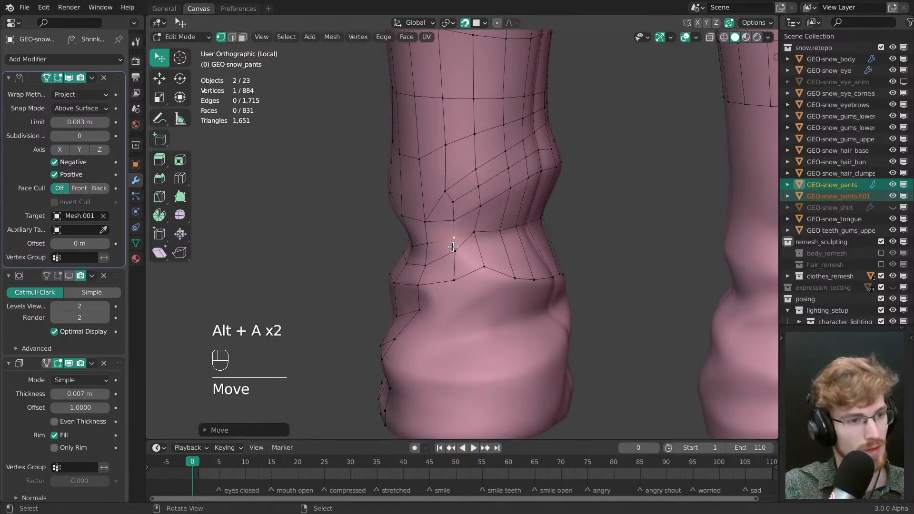
middle_drag(453, 247, 623, 252)
- Slide a vertex along its edge in the joined area below the crease
middle_drag(507, 253, 468, 271)
key(g)
key(g)
key(g)
click(453, 243)
- Move the vertices around the joined area to even out the faces along the fold
key(w)
drag(472, 269, 476, 248)
drag(476, 248, 474, 251)
middle_drag(449, 259, 494, 235)
drag(490, 233, 486, 240)
drag(481, 253, 481, 252)
key(alt+a)
- Try another position for a vertex in the joined area, then undo the last move
mouse_move(481, 252)
middle_down()
mouse_move(448, 266)
mouse_move(465, 260)
middle_up()
drag(462, 264, 468, 251)
key(g)
middle_drag(472, 253, 544, 262)
key(ctrl+z)
key(alt+a)
- Adjust the vertices down the lower leg's open border toward the hem and save the file
drag(462, 257, 457, 283)
drag(455, 313, 453, 316)
drag(450, 339, 447, 340)
drag(445, 368, 448, 413)
shift+middle_drag(457, 379, 637, 317)
key(alt+a)
key(ctrl+s)
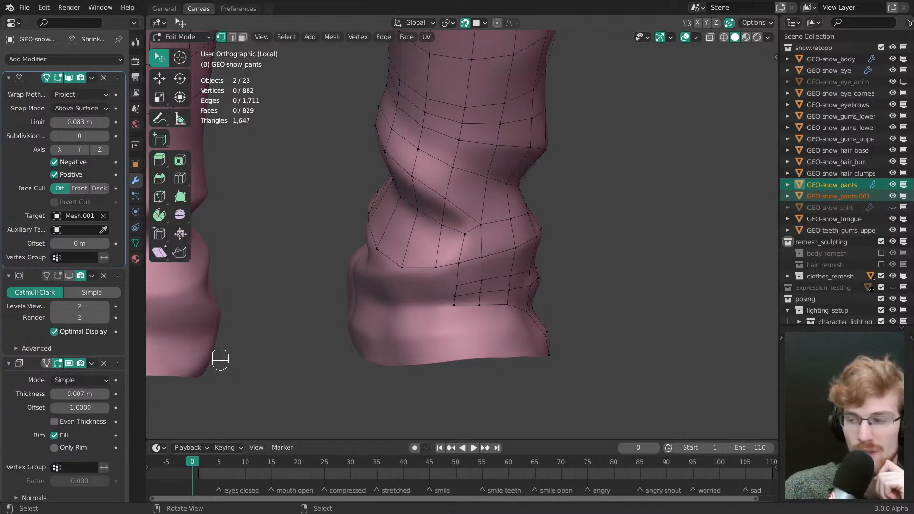
- Reposition a vertex on the open lower edge of the trouser leg mesh so it follows the fold
middle_drag(382, 232, 485, 271)
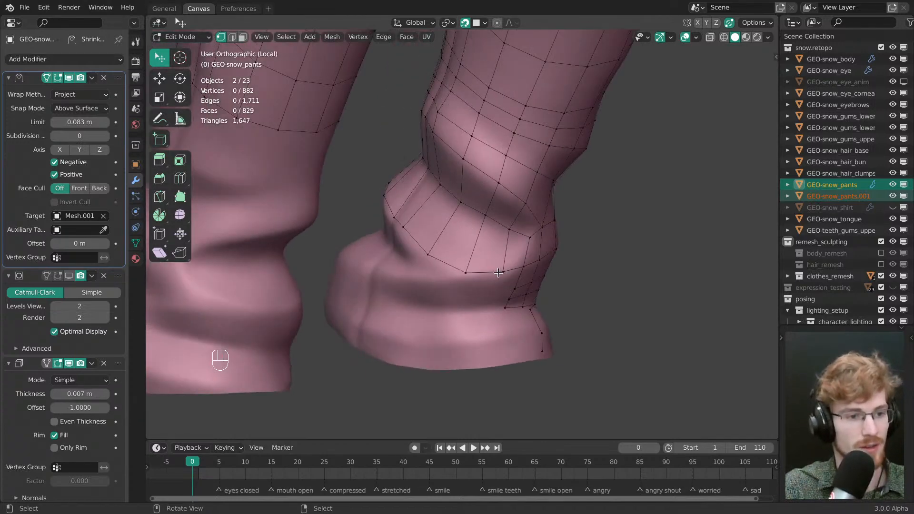
drag(499, 273, 493, 273)
middle_drag(476, 283, 499, 285)
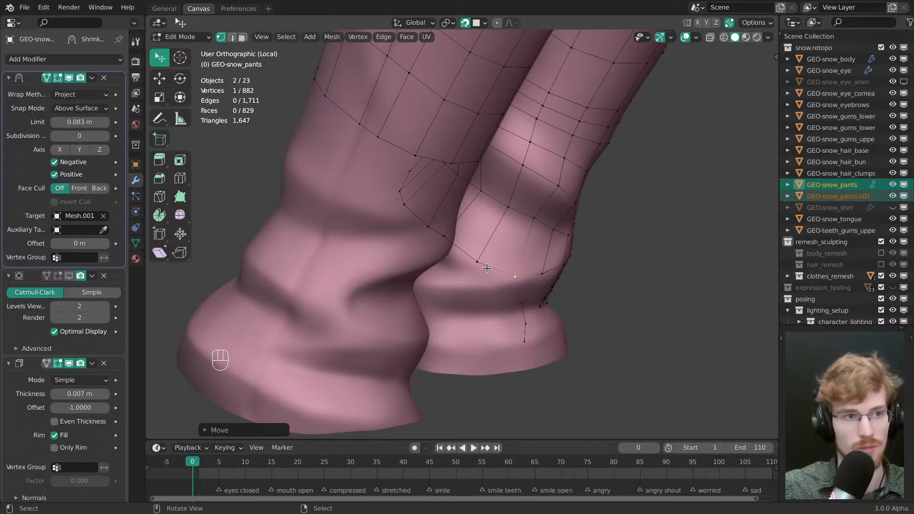
middle_drag(667, 248, 524, 260)
alt+drag(524, 260, 552, 277)
key(w)
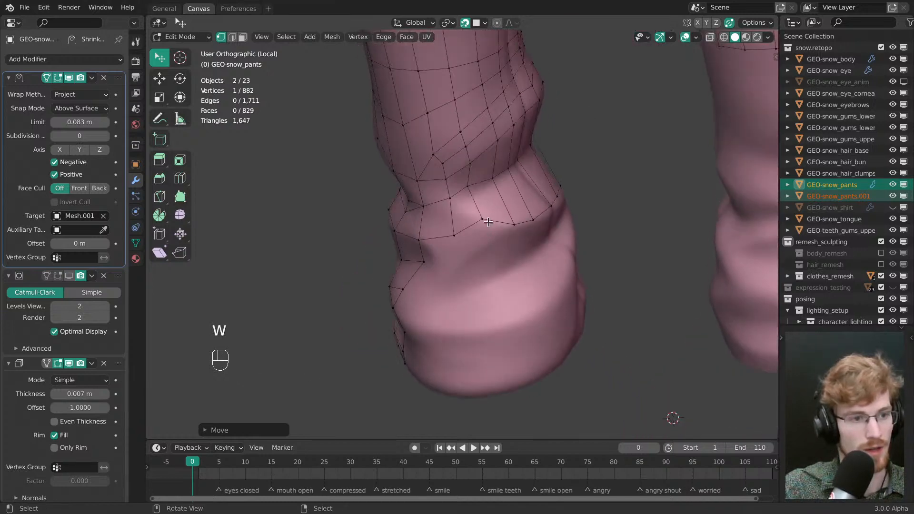
- Even out the vertices along the open lower edge as it wraps around the leg above the cuff
drag(487, 220, 513, 217)
middle_drag(513, 217, 471, 210)
drag(506, 198, 505, 197)
middle_drag(505, 198, 477, 190)
drag(495, 188, 495, 189)
middle_drag(496, 189, 483, 187)
drag(478, 184, 479, 183)
- Adjust two neighbouring vertices in the row above the open edge and space out two vertices on the edge itself
click(499, 179)
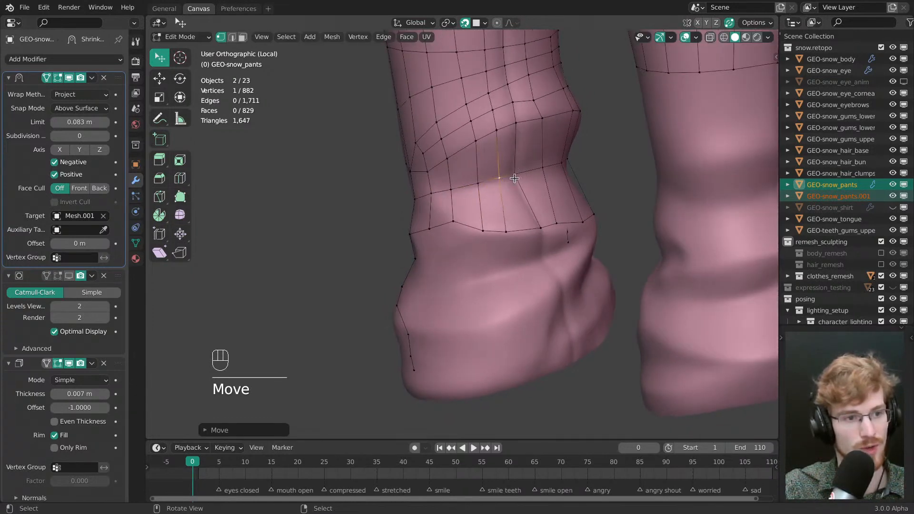
click(517, 176)
middle_drag(521, 183, 510, 186)
drag(529, 231, 528, 230)
drag(471, 232, 472, 233)
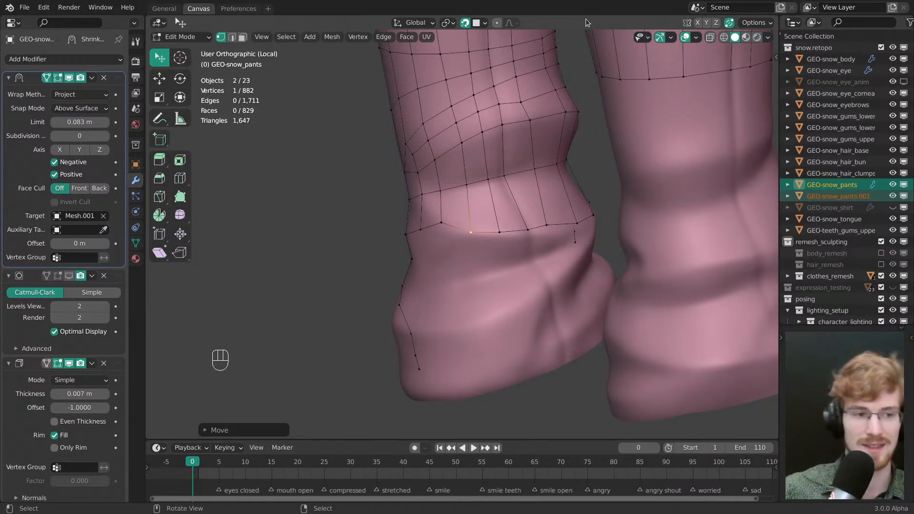
- Nudge a vertex on the open edge beside the corner where the mesh steps down, and undo the last nudge
middle_drag(455, 229, 502, 241)
drag(486, 224, 486, 233)
middle_drag(487, 233, 512, 233)
drag(500, 237, 489, 229)
key(ctrl+z)
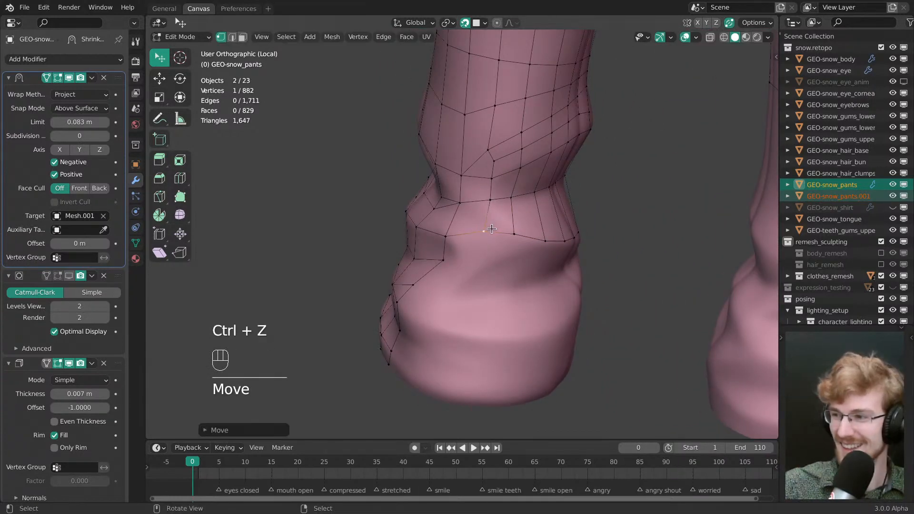
middle_drag(502, 239, 508, 237)
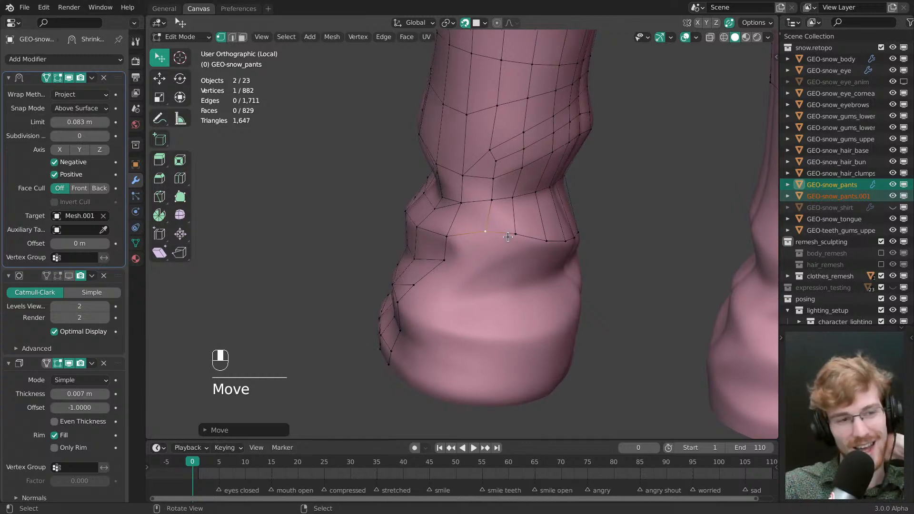
- Fine-tune the spacing of vertices around the stepped corner of the leg's lower fold
middle_drag(468, 214, 535, 234)
drag(511, 217, 511, 218)
drag(482, 203, 487, 199)
middle_drag(481, 209, 490, 222)
drag(489, 221, 484, 218)
middle_drag(484, 218, 519, 228)
alt+shift+middle_drag(520, 228, 524, 244)
- Smooth out the horizontal edge loops in the finished patch above the cuff by repositioning their vertices
middle_drag(457, 224, 488, 228)
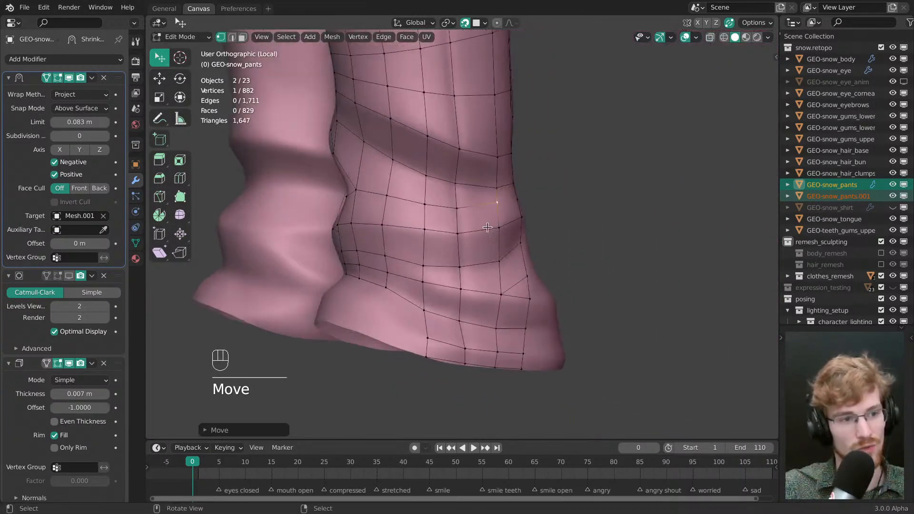
drag(463, 232, 467, 233)
drag(464, 207, 466, 209)
middle_drag(462, 248, 438, 264)
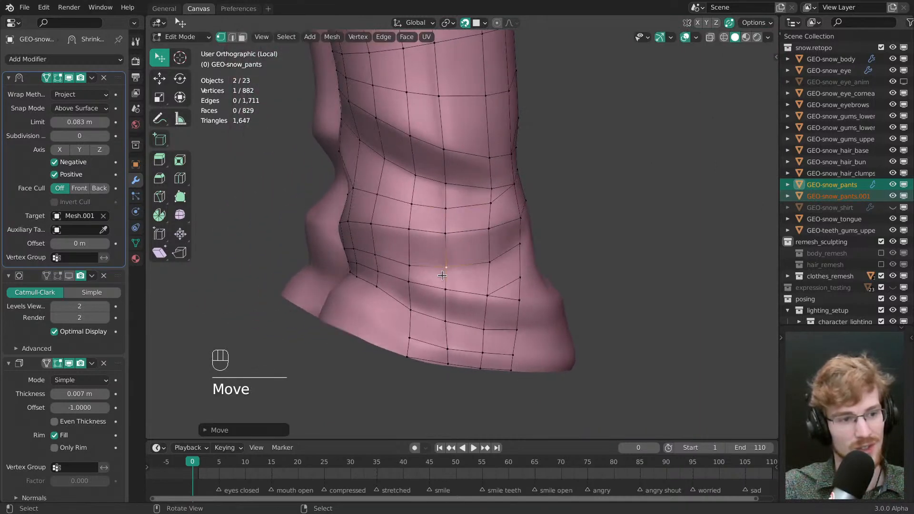
drag(409, 265, 416, 260)
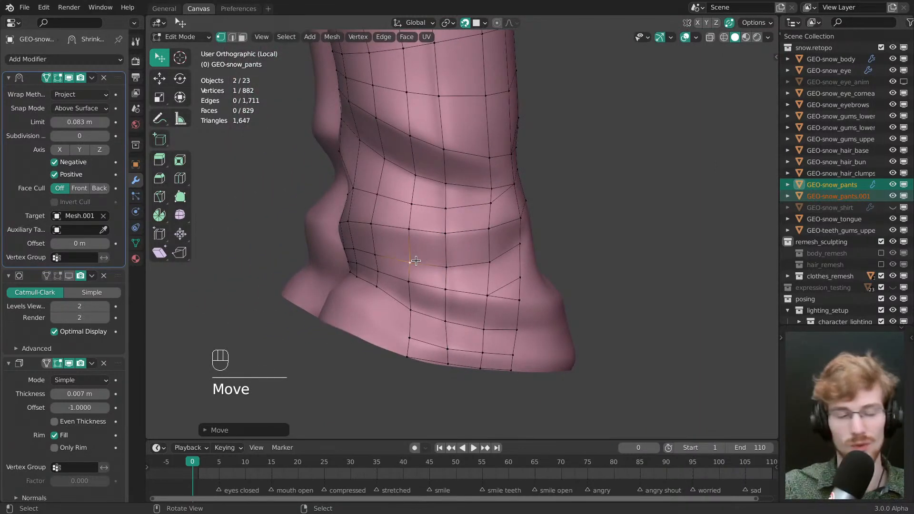
middle_drag(361, 278, 402, 267)
drag(433, 269, 434, 267)
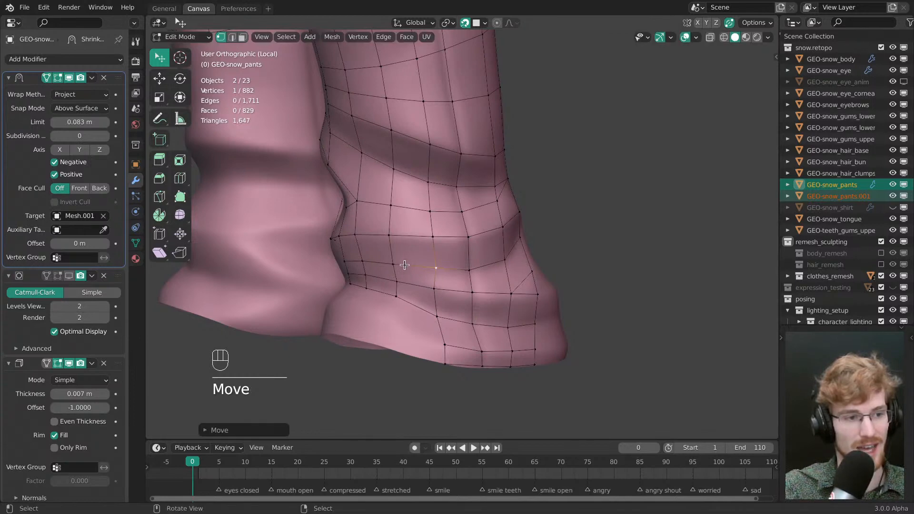
middle_drag(401, 266, 431, 273)
drag(418, 278, 420, 281)
- Fill two new faces below the open edge beside the narrow strip, and place their free corner vertex on the fold
middle_drag(413, 296, 525, 272)
key(alt+a)
click(527, 235)
key(f)
drag(497, 270, 502, 265)
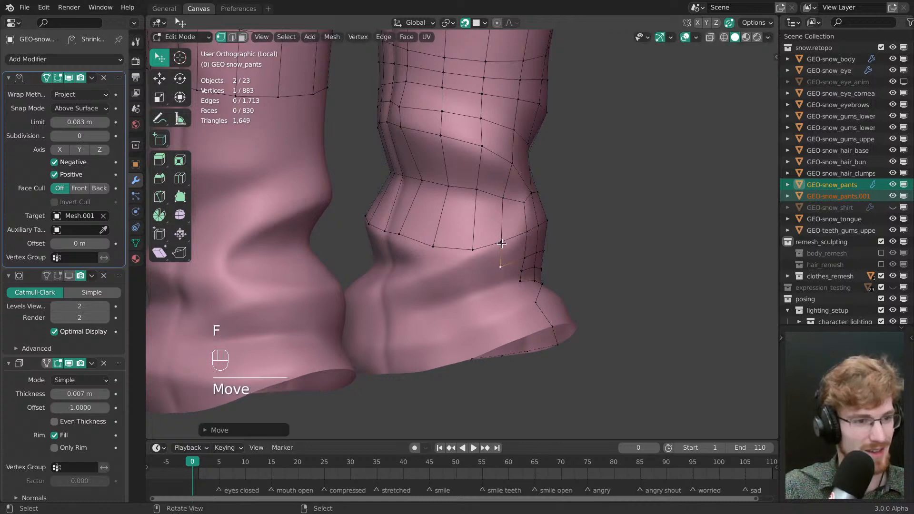
key(f)
key(ctrl+r)
middle_drag(498, 259, 481, 241)
key(alt+a)
key(Escape)
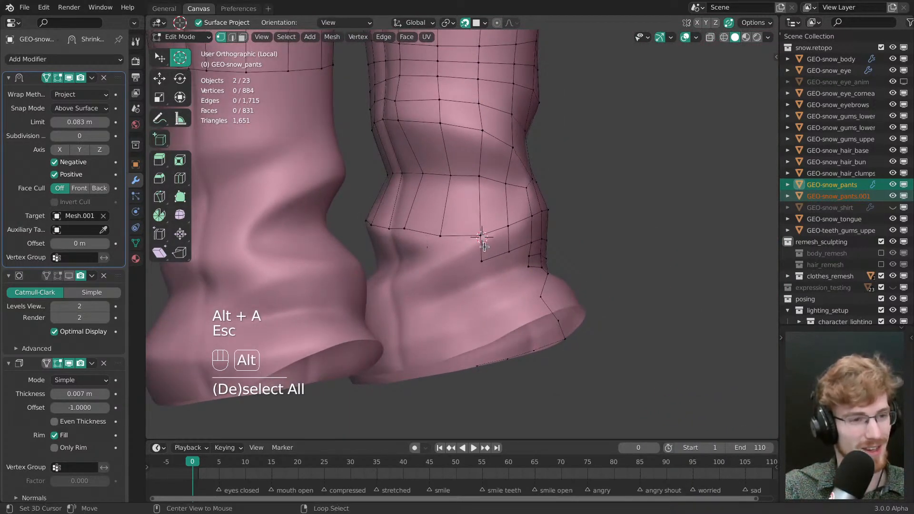
- Extrude the end edge of the new faces diagonally down along the crease as one long face
key(shift+s)
click(435, 284)
key(w)
drag(482, 236, 413, 234)
key(alt+a)
right_click(481, 240)
shift+right_click(483, 259)
middle_drag(483, 260, 497, 266)
key(e)
drag(495, 281, 417, 325)
- Add two loop cuts across the long extruded face
key(ctrl+r)
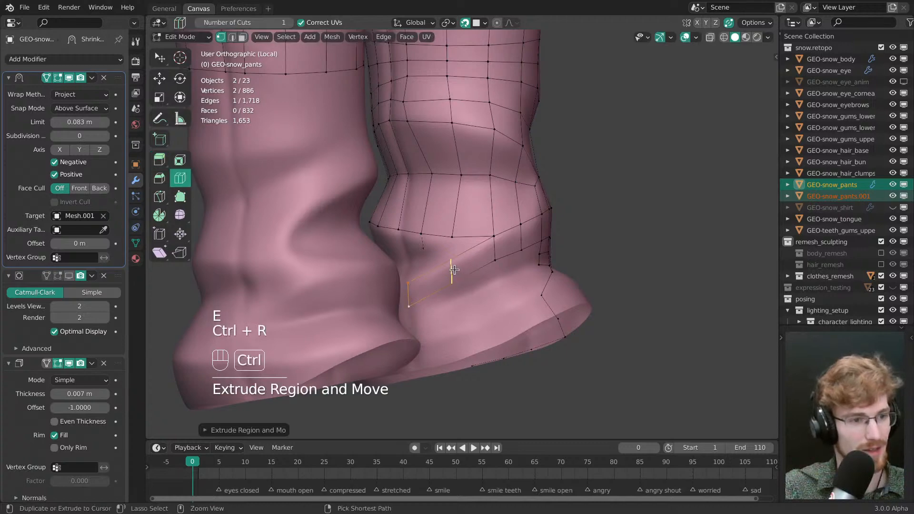
drag(454, 270, 458, 268)
drag(435, 277, 430, 279)
key(alt+a)
middle_drag(523, 275, 511, 253)
key(Escape)
right_click(489, 241)
ctrl+right_click(379, 295)
key(e)
drag(467, 305, 469, 321)
key(ctrl+z)
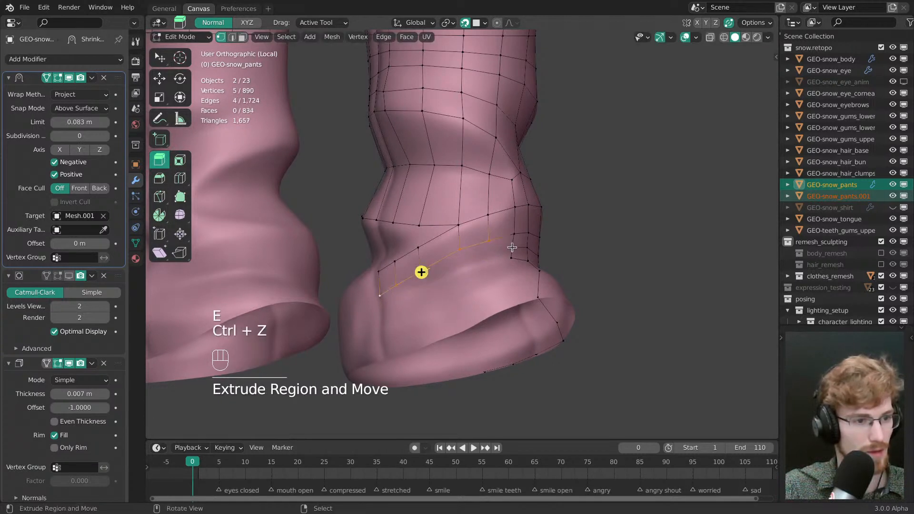
- Extrude part of the diagonal strip's lower edge downward to add narrow rows of faces along the fold
right_click(507, 243)
ctrl+right_click(471, 291)
key(e)
drag(469, 290, 470, 300)
drag(469, 300, 471, 311)
- Fill the gaps at both ends of the extruded rows with faces
right_click(489, 241)
key(f)
key(f)
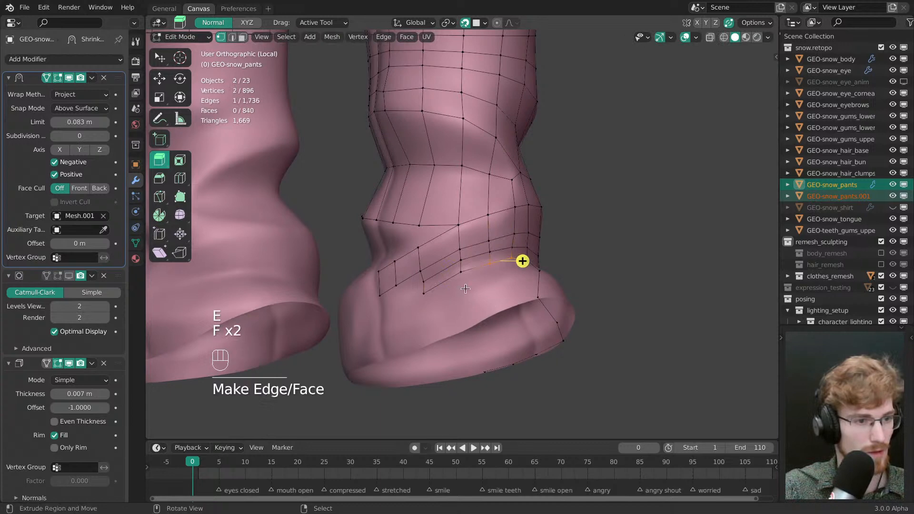
key(alt+a)
shift+right_click(417, 271)
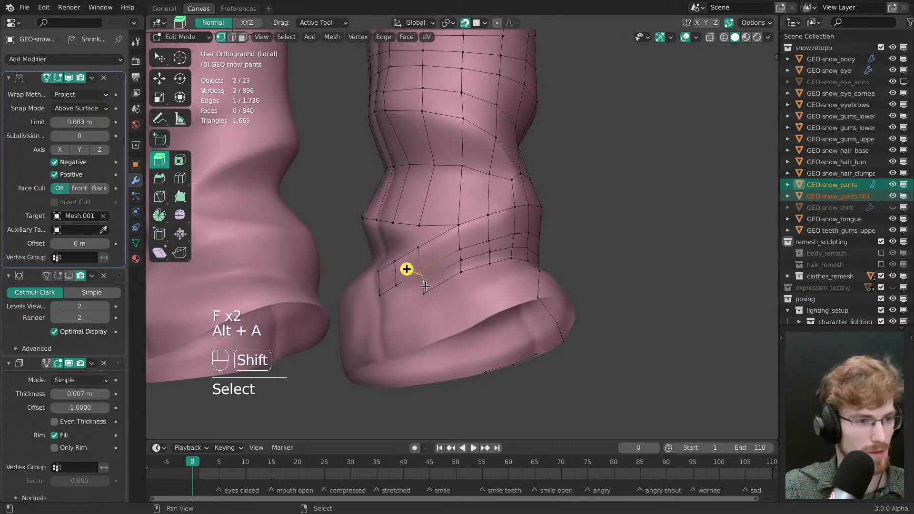
key(f)
key(alt+a)
key(w)
drag(420, 286, 424, 290)
middle_drag(418, 280, 425, 300)
middle_drag(426, 300, 434, 292)
drag(435, 292, 430, 293)
mouse_move(431, 292)
middle_down()
mouse_move(420, 319)
mouse_move(440, 283)
middle_up()
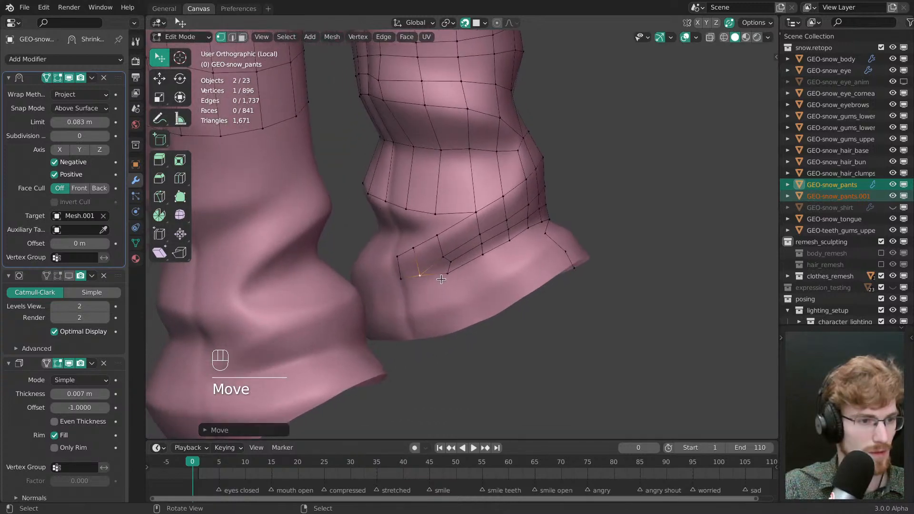
key(alt+a)
key(ctrl+z)
key(ctrl+z)
key(ctrl+z)
key(ctrl+z)
- Delete the misplaced vertex near the free end of the diagonal strip, and reposition the neighbouring vertex
key(x)
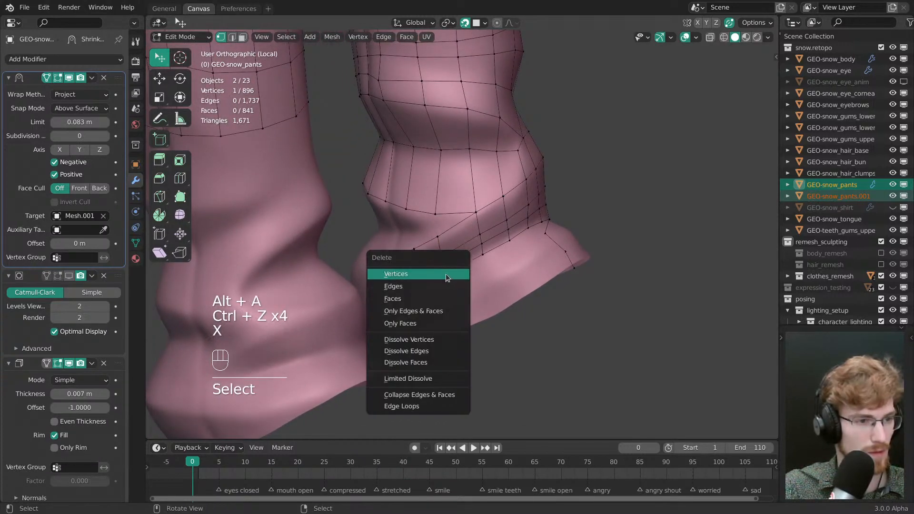
click(447, 273)
key(w)
drag(451, 262, 423, 279)
- Rebuild the free end of the diagonal strip by filling four faces between its rows
click(480, 246)
key(f)
click(443, 259)
key(f)
click(447, 264)
key(f)
shift+click(417, 272)
click(419, 275)
shift+click(414, 269)
key(f)
key(alt+a)
- Adjust the lower corner vertex at the strip's free end to follow the surface, and save the file
key(w)
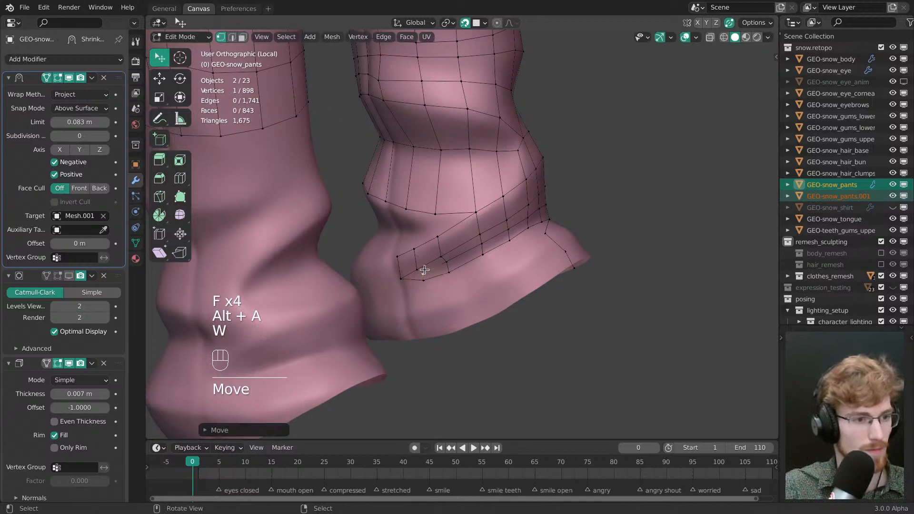
middle_drag(419, 258, 421, 282)
key(alt+a)
drag(420, 282, 427, 283)
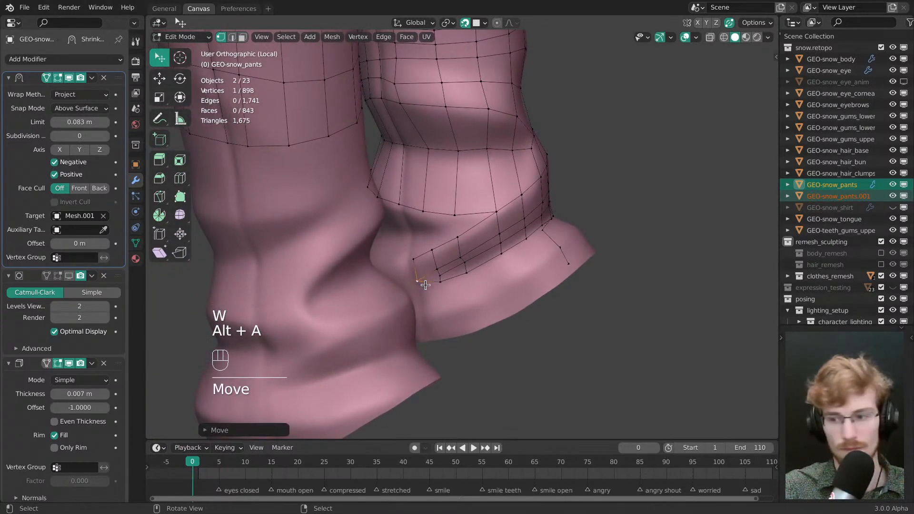
key(ctrl+s)
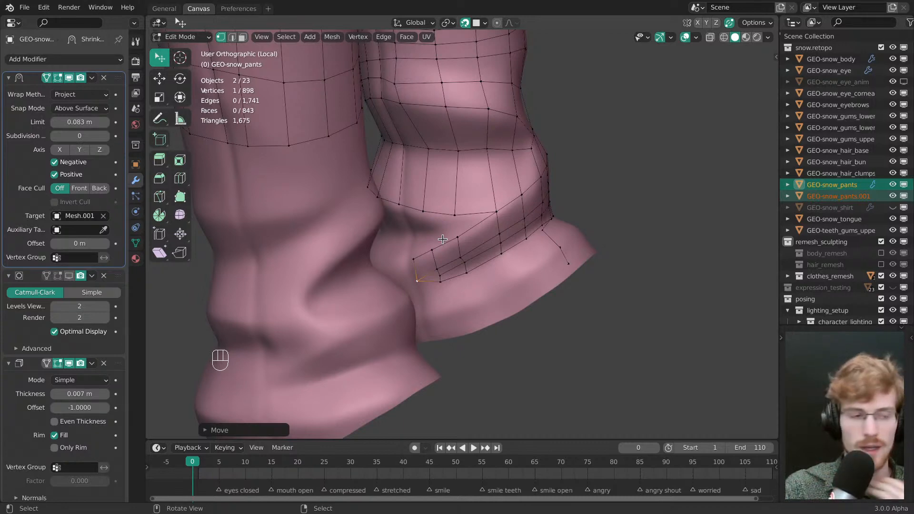
- Reposition the corner vertex at the end of the faces on the opposite side of the leg, above the cuff
middle_drag(371, 217, 488, 282)
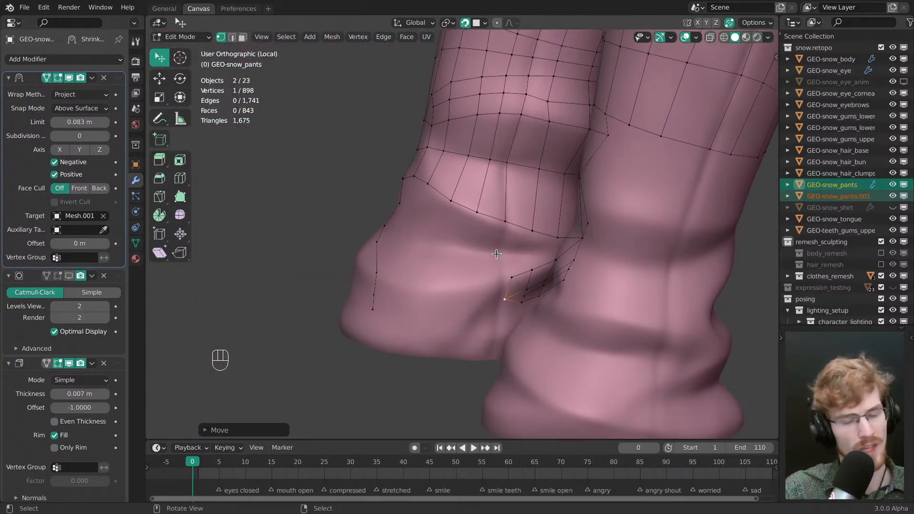
middle_drag(381, 329, 453, 351)
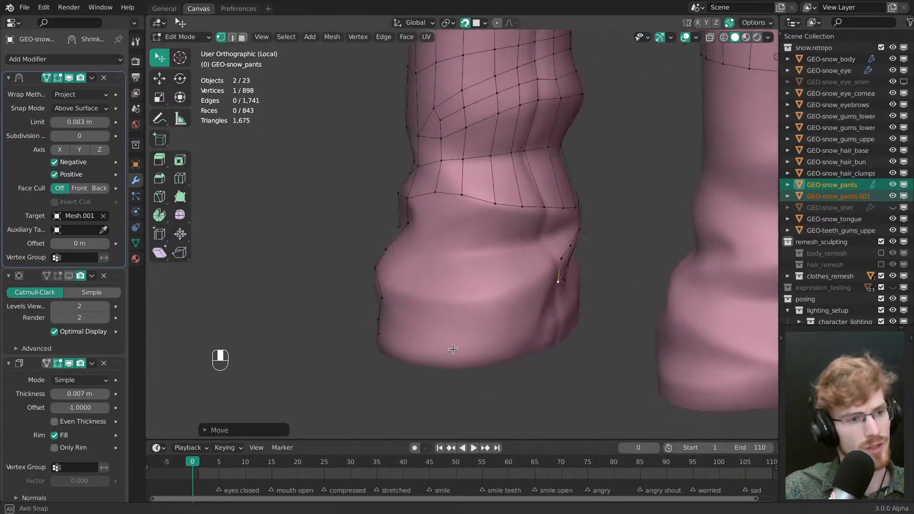
key(alt+a)
middle_drag(529, 286, 633, 260)
middle_drag(538, 266, 505, 255)
key(w)
drag(483, 250, 491, 252)
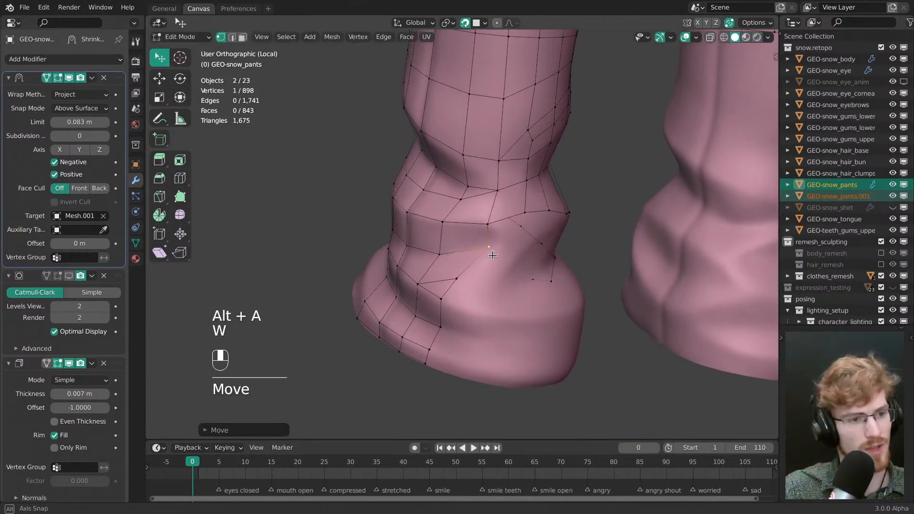
- Extrude the short end edge of the patch above the cuff outward, and rotate the new edge to follow the fold
key(alt+a)
middle_drag(491, 252, 489, 289)
click(481, 299)
shift+click(483, 282)
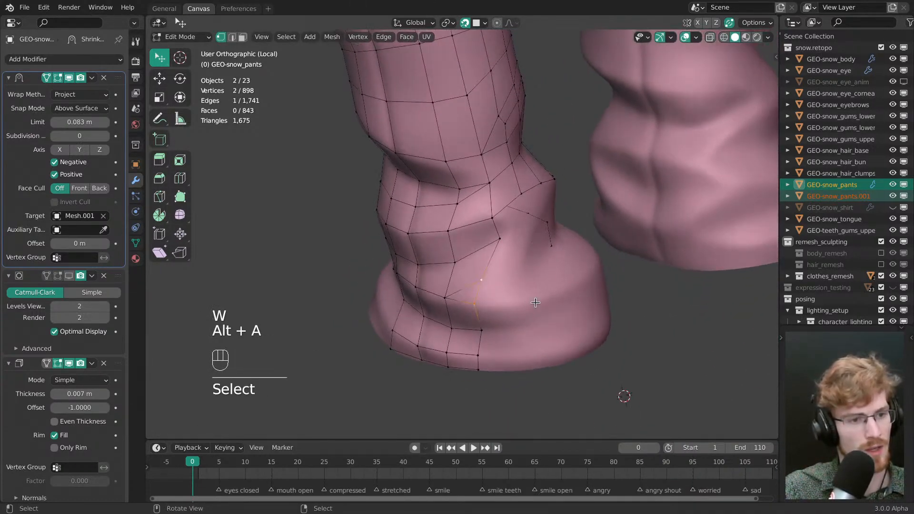
key(e)
drag(489, 288, 530, 291)
key(r)
mouse_move(572, 291)
mouse_down()
mouse_move(586, 304)
mouse_move(562, 296)
mouse_up()
- Fill a face above the extruded one, and place its outer corner vertex on the surface
key(alt+a)
click(483, 281)
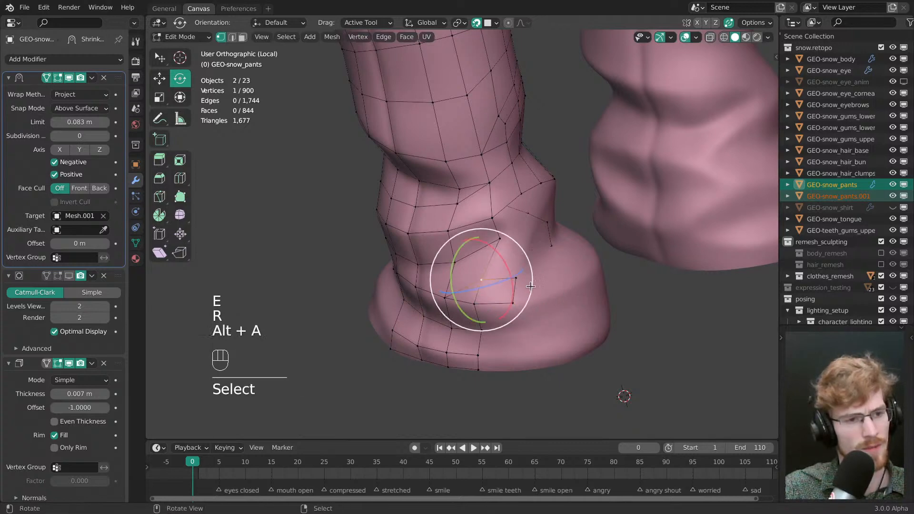
key(f)
key(alt+a)
middle_drag(538, 266, 514, 260)
key(w)
drag(514, 243, 504, 241)
click(481, 238)
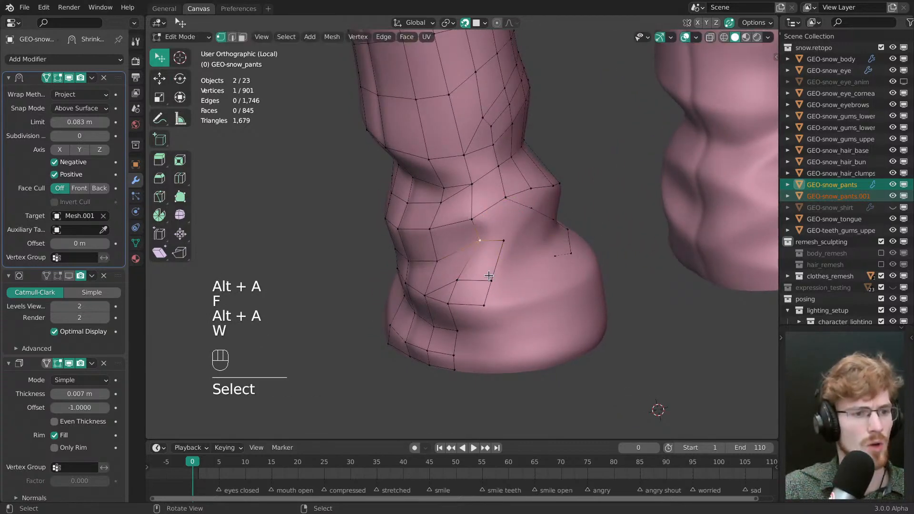
key(ctrl+r)
middle_drag(476, 250, 385, 219)
key(Escape)
key(ctrl+r)
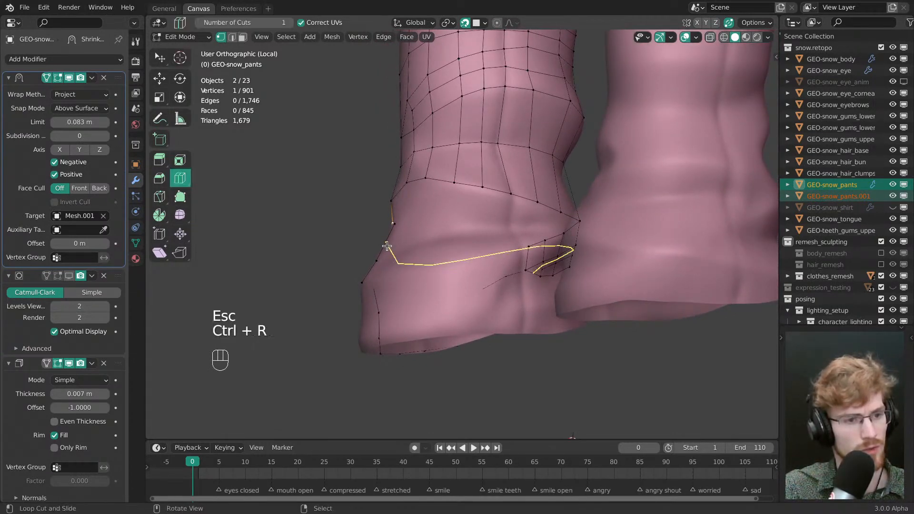
key(Escape)
- Rotate and move the diagonal strip's end edge into line with the cuff, and extrude it twice around the leg
middle_drag(548, 252, 536, 265)
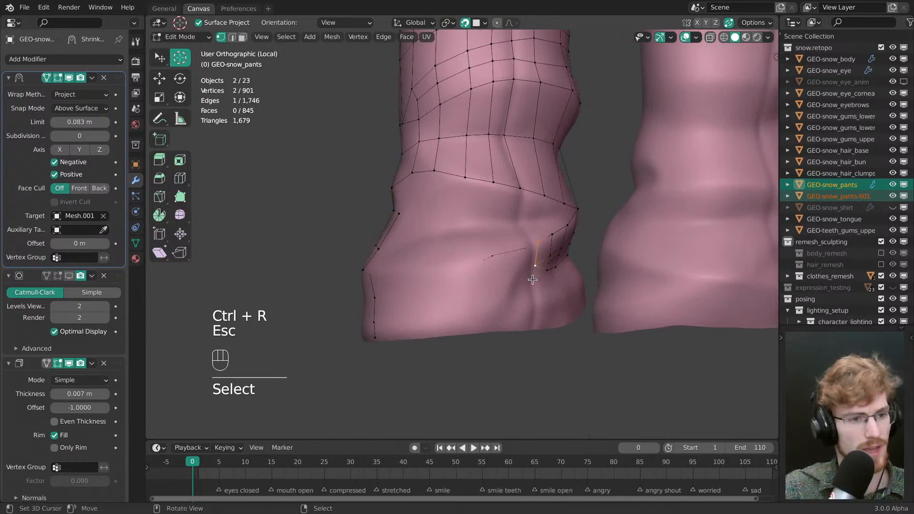
middle_drag(532, 279, 515, 281)
key(r)
key(g)
key(e)
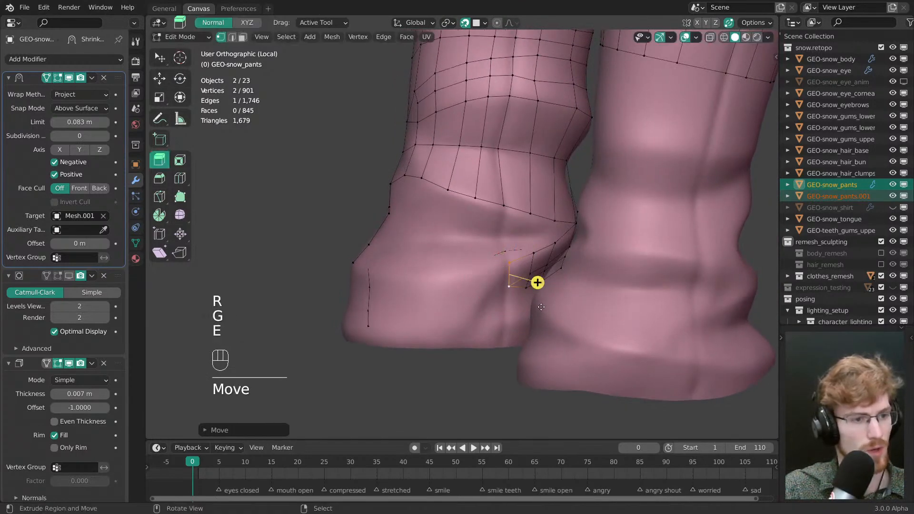
drag(502, 316, 500, 317)
middle_drag(501, 317, 557, 327)
drag(532, 318, 521, 319)
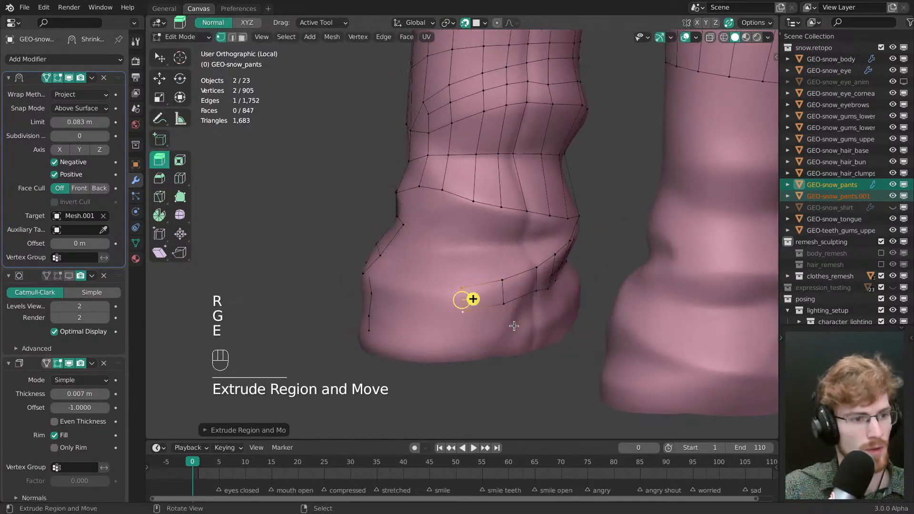
- Extrude the band's end edge two more segments around the cuff
middle_drag(515, 326, 570, 329)
drag(570, 328, 531, 332)
shift+middle_drag(532, 332, 559, 301)
drag(560, 301, 557, 302)
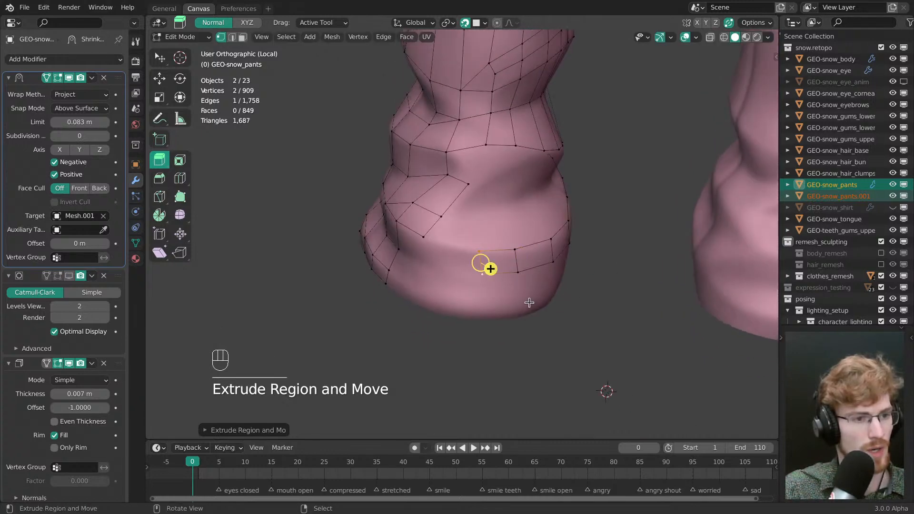
- Rotate and move the band's end edge to align with the cuff, and extrude another segment toward the opposite patch
middle_drag(529, 303, 570, 288)
key(r)
key(g)
key(e)
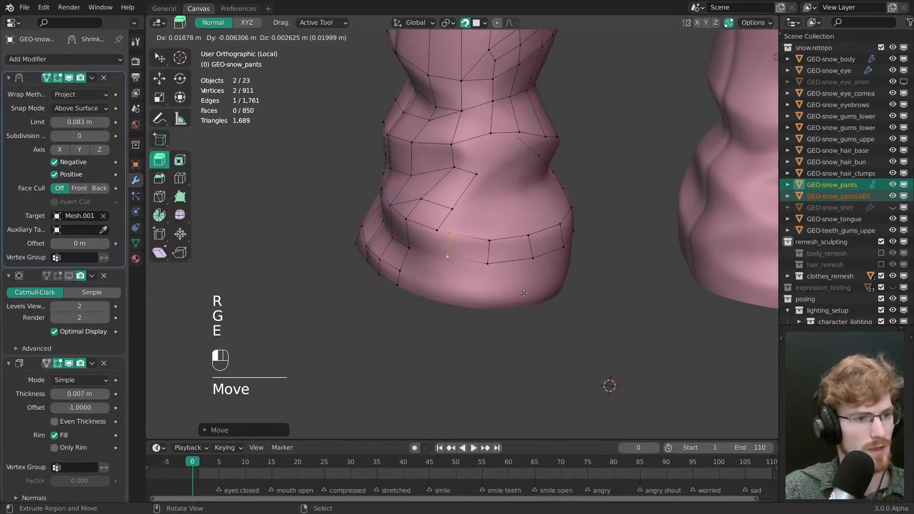
drag(524, 298, 524, 297)
middle_drag(523, 298, 553, 257)
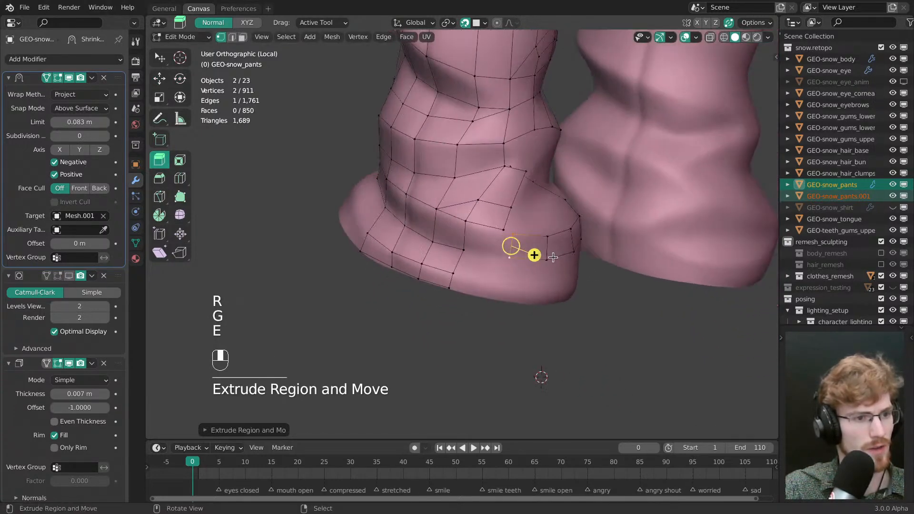
- Merge the cuff band's end with the opposite patch, fill the closing face, and reposition the vertex at the junction
key(m)
click(508, 236)
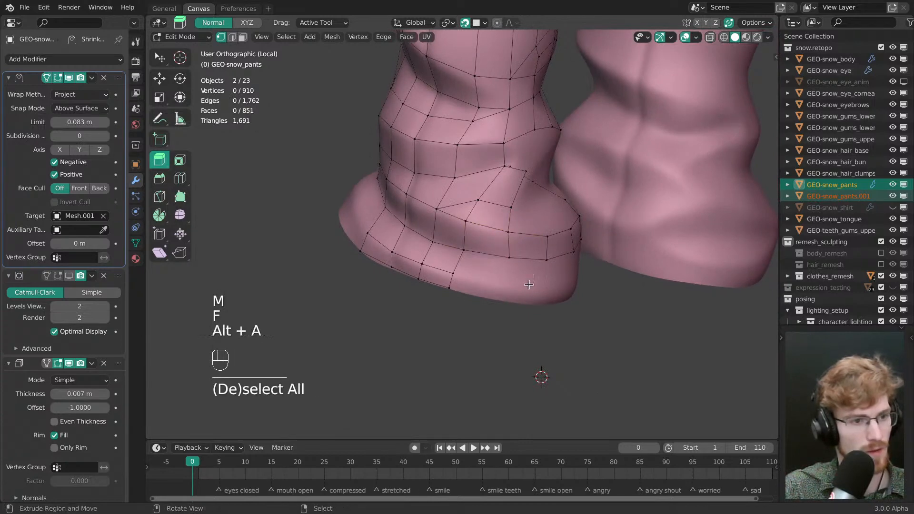
key(w)
click(509, 233)
drag(509, 233, 512, 237)
middle_drag(512, 237, 438, 206)
key(ctrl+r)
key(Escape)
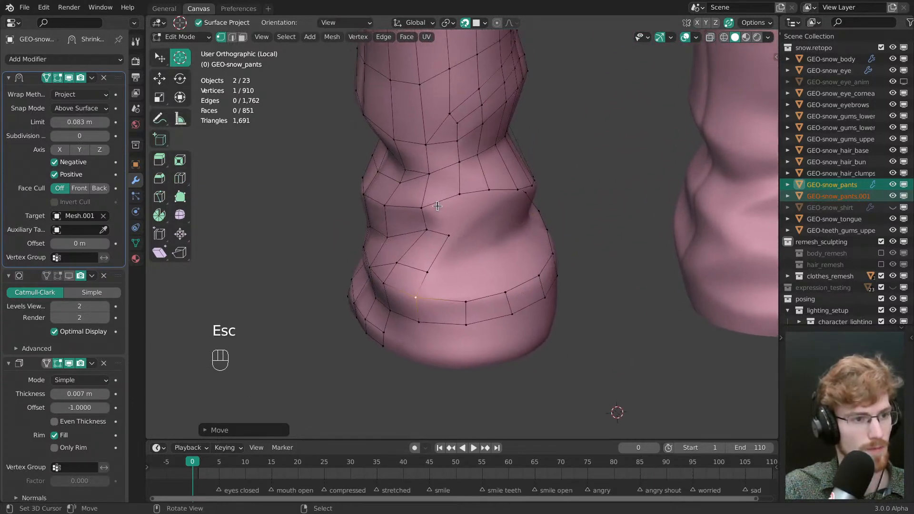
- Fill three quads along the upper edge of the opening above the cuff band, placing their free vertices on the surface
drag(436, 229, 453, 233)
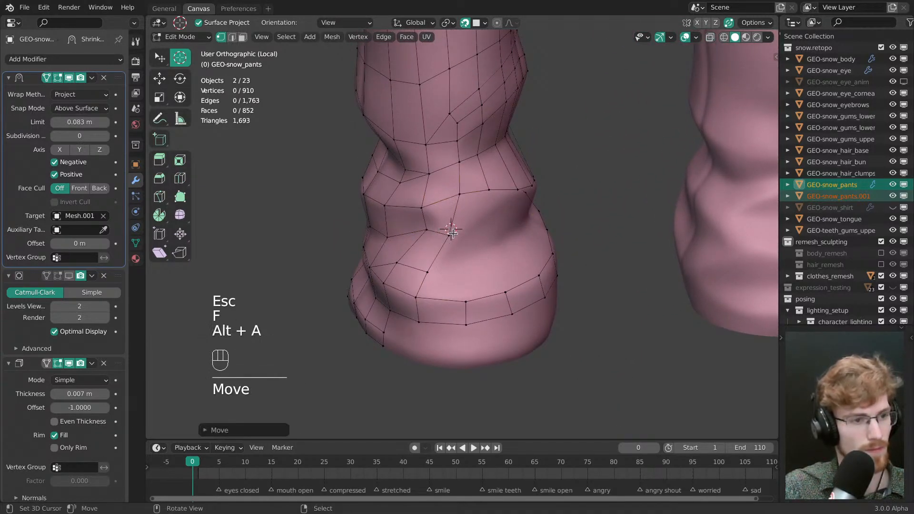
key(alt+a)
middle_drag(440, 231, 452, 222)
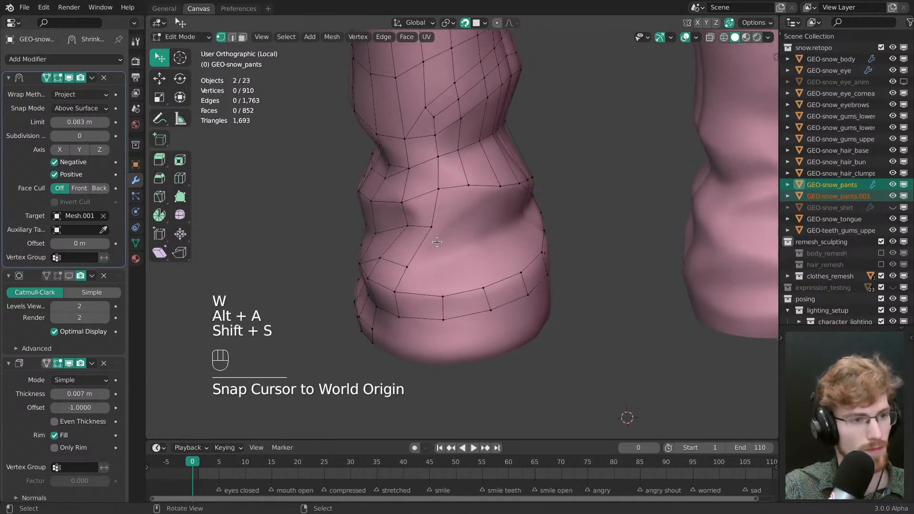
click(439, 186)
drag(467, 221, 469, 197)
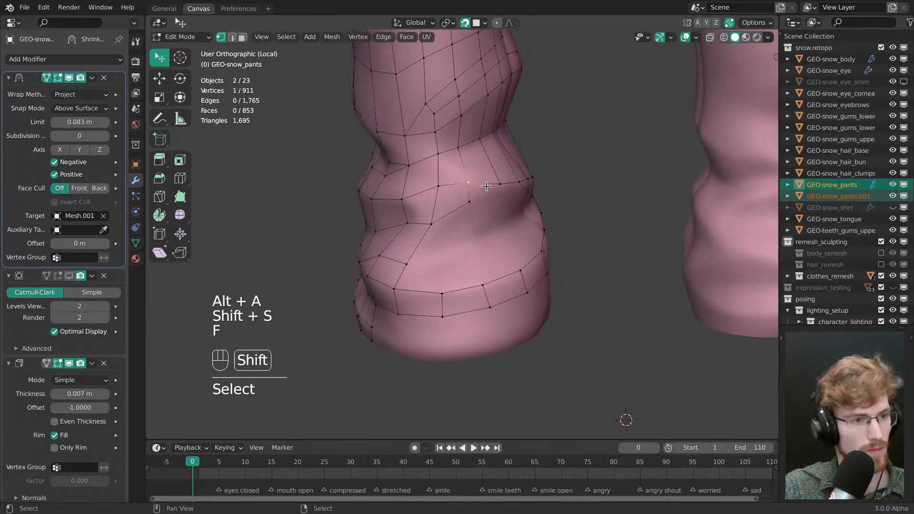
key(f)
key(f)
key(alt+a)
middle_drag(471, 208, 426, 262)
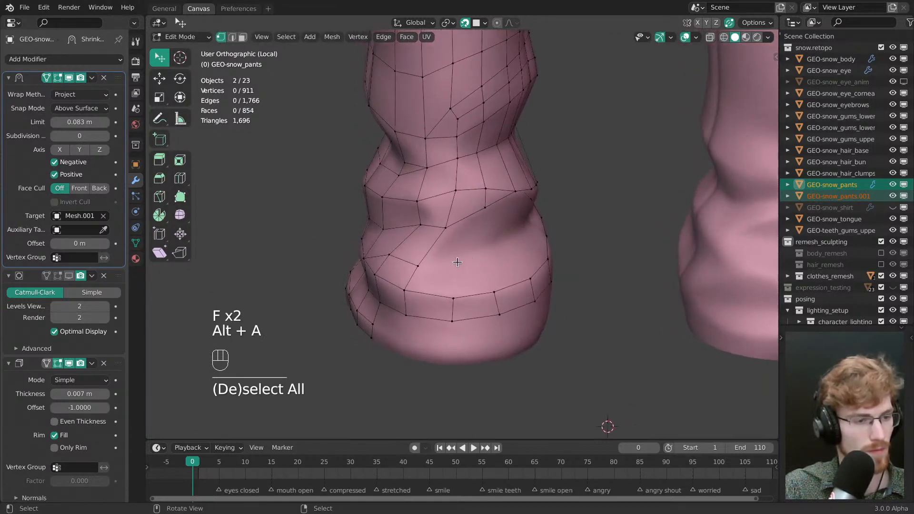
drag(426, 263, 434, 258)
drag(488, 249, 465, 249)
middle_drag(464, 249, 463, 248)
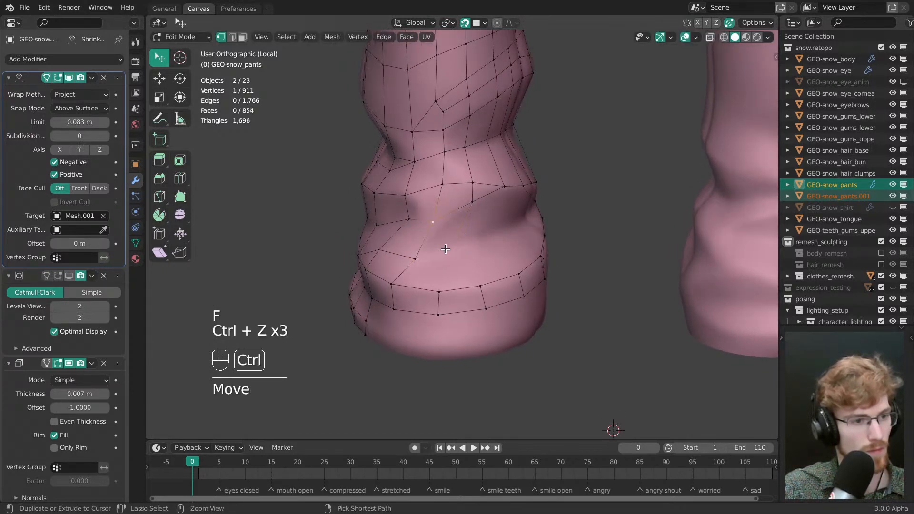
- Extrude the patch edge into the opening, fill the adjoining quads down to the cuff band, and adjust their vertices
key(e)
drag(434, 222, 432, 226)
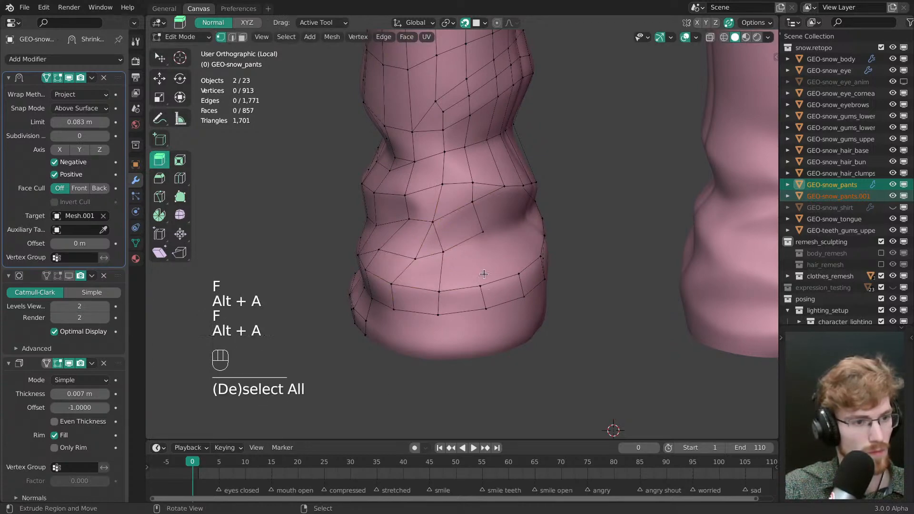
middle_drag(484, 274, 410, 261)
key(f)
middle_drag(453, 299, 425, 260)
key(w)
drag(424, 260, 422, 252)
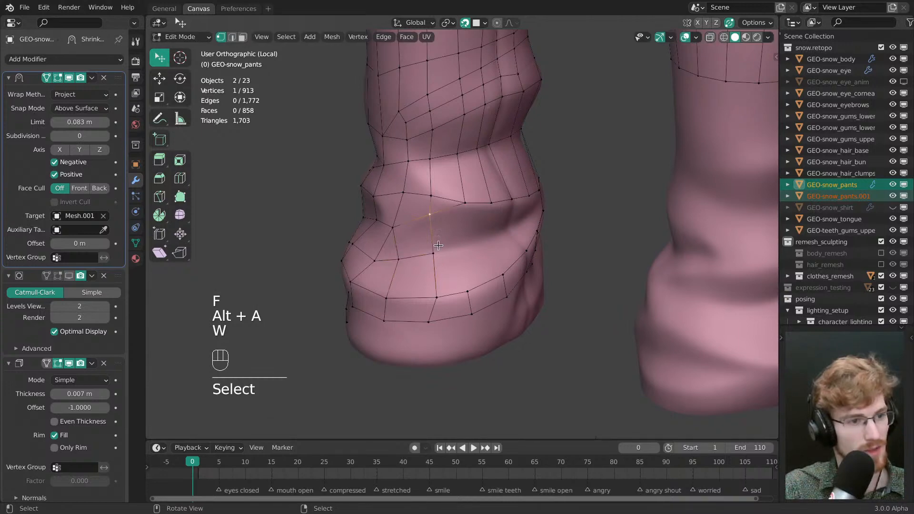
- Fill three more quads around the leg below the fold, and reposition their outer vertex
middle_drag(469, 245, 439, 202)
click(478, 230)
key(f)
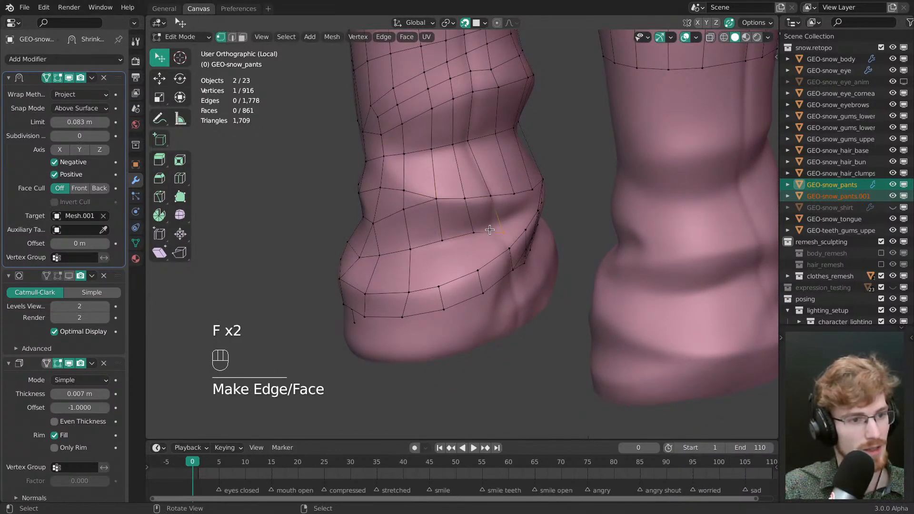
drag(485, 229, 493, 235)
- Fill four quads joining the fold to the cuff band, and place the open corner vertex on the surface
middle_drag(492, 236, 480, 238)
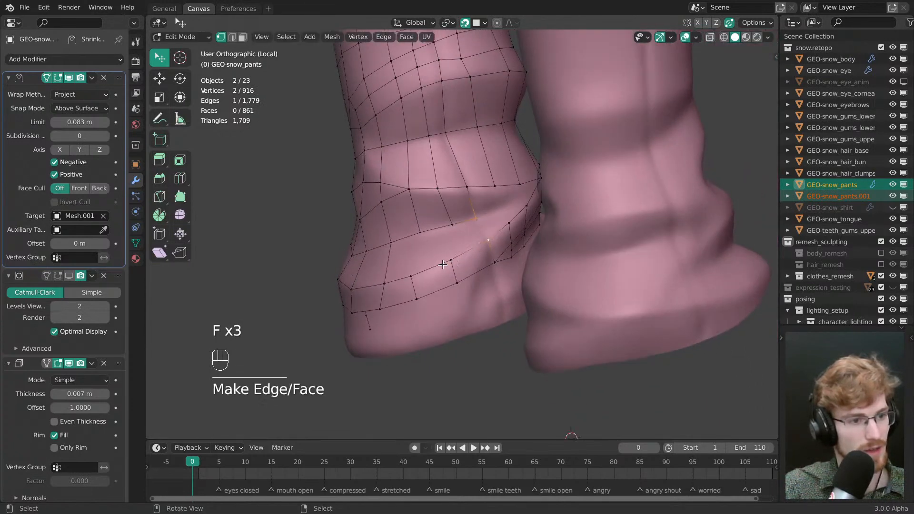
shift+middle_drag(509, 276, 494, 250)
click(494, 249)
key(f)
drag(494, 250, 505, 268)
middle_drag(505, 268, 412, 233)
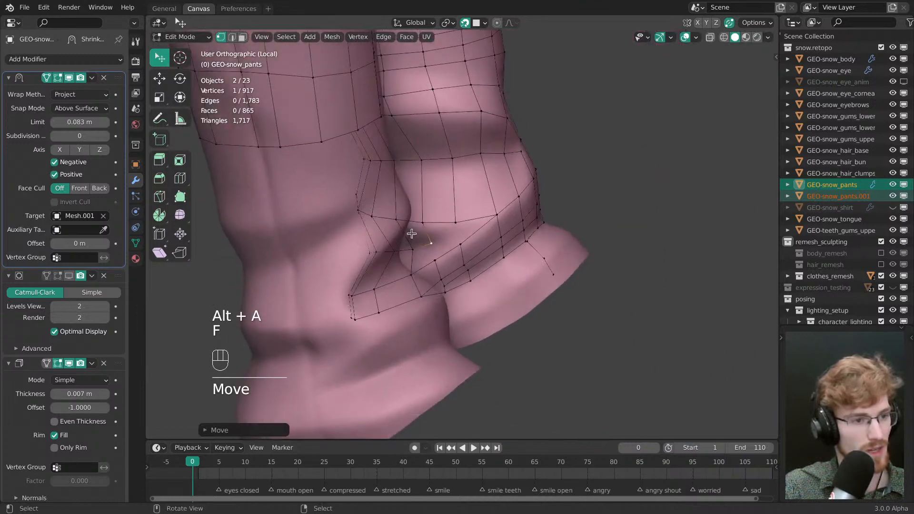
- Fill the remaining quads to close the opening above the cuff band, and add a centred edge loop around the leg
key(f)
drag(462, 245, 457, 237)
key(ctrl+z)
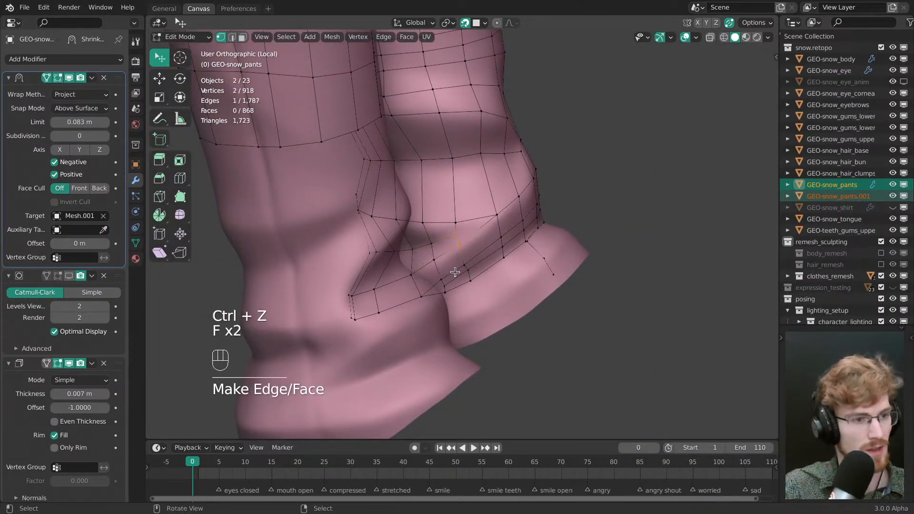
middle_drag(524, 244, 437, 206)
click(481, 243)
key(Escape)
key(alt+a)
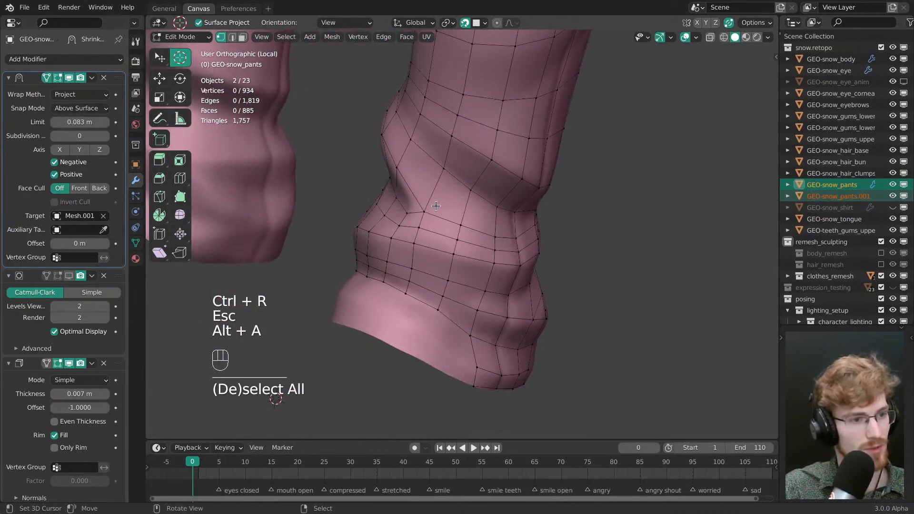
- Reposition individual vertices around the new edge loop to even out the quads along the fold
key(g)
drag(517, 240, 518, 231)
key(alt+a)
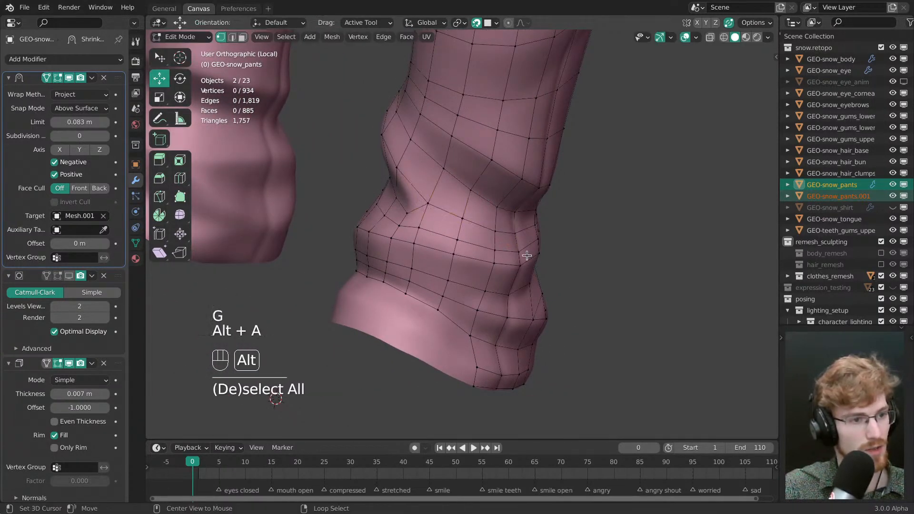
key(w)
drag(423, 206, 419, 207)
middle_drag(411, 215, 455, 226)
key(alt+a)
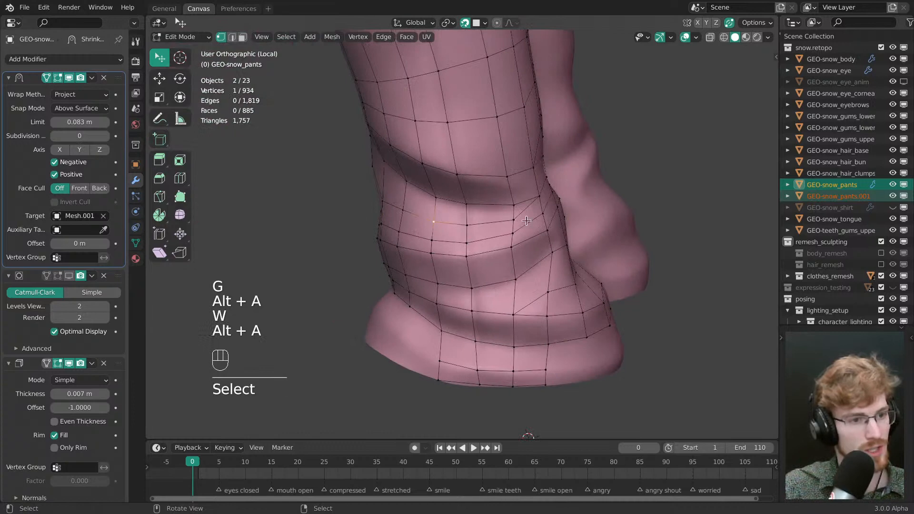
drag(529, 268, 502, 271)
key(ctrl+z)
shift+click(435, 219)
key(g)
key(alt+a)
- Shift the row of eight vertices above the cuff band with snapping off, and adjust a neighbouring vertex on the surface
middle_drag(481, 252, 439, 270)
middle_drag(520, 272, 452, 272)
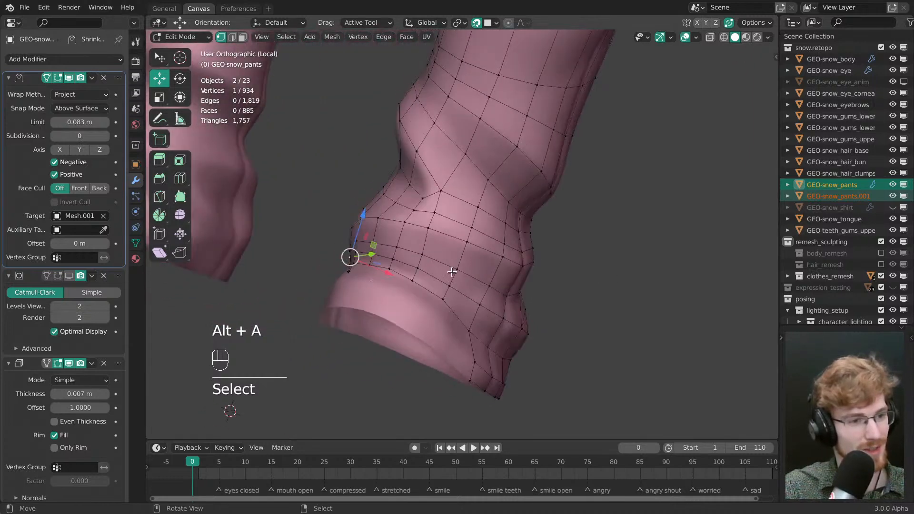
middle_drag(506, 316, 472, 309)
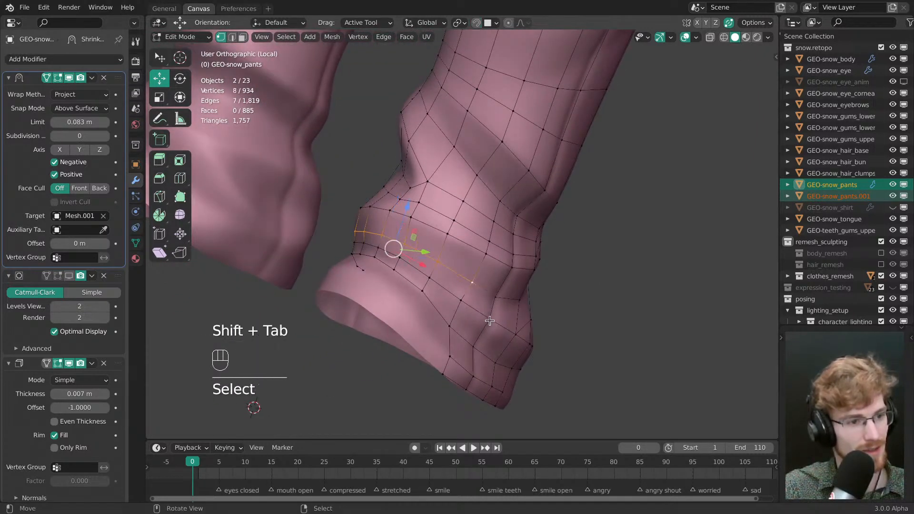
drag(491, 321, 493, 308)
middle_drag(495, 305, 448, 319)
key(alt+a)
key(w)
mouse_move(452, 288)
mouse_down()
mouse_move(458, 283)
mouse_move(448, 272)
mouse_up()
key(alt+a)
- Select a stretch of the cuff band's open lower border and extrude it down over the cuff
middle_drag(426, 266, 512, 306)
click(460, 280)
middle_drag(460, 280, 572, 199)
right_click(495, 280)
ctrl+right_click(416, 245)
middle_drag(420, 248, 498, 286)
key(e)
drag(497, 286, 498, 313)
- Scale and move the extruded border to follow the cuff, and fill the face beside it
key(s)
drag(502, 308, 513, 305)
key(g)
drag(503, 268, 493, 258)
key(alt+a)
key(w)
middle_drag(492, 258, 525, 280)
key(alt+a)
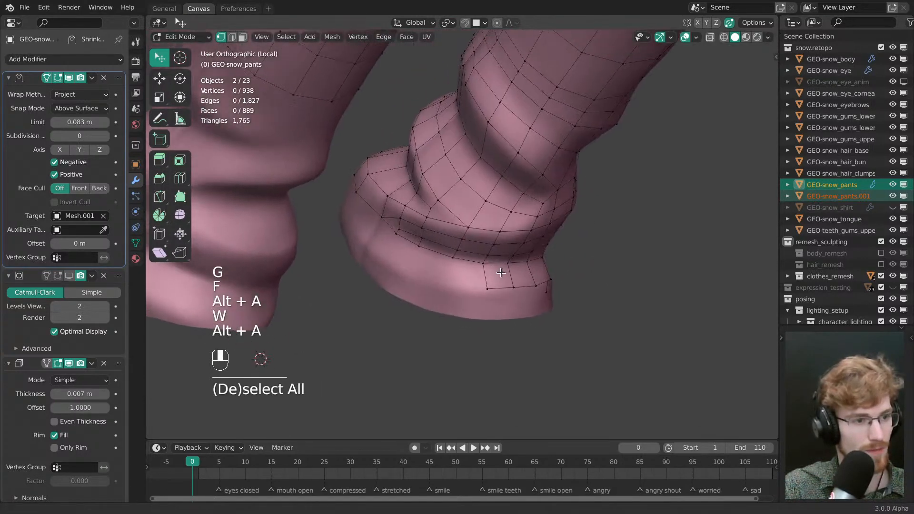
- Fill another quad at the end of the lower cuff strip, and move its free corner vertex onto the surface
click(481, 268)
key(f)
key(w)
drag(470, 283, 476, 293)
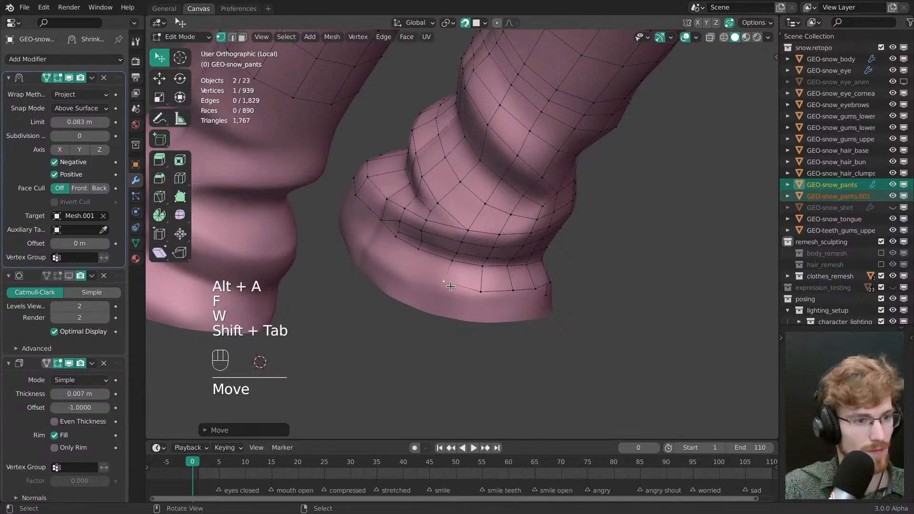
- Extrude the next four-vertex stretch of the lower border down the cuff, and fill the face joining it to the strip
click(419, 248)
ctrl+click(353, 200)
key(e)
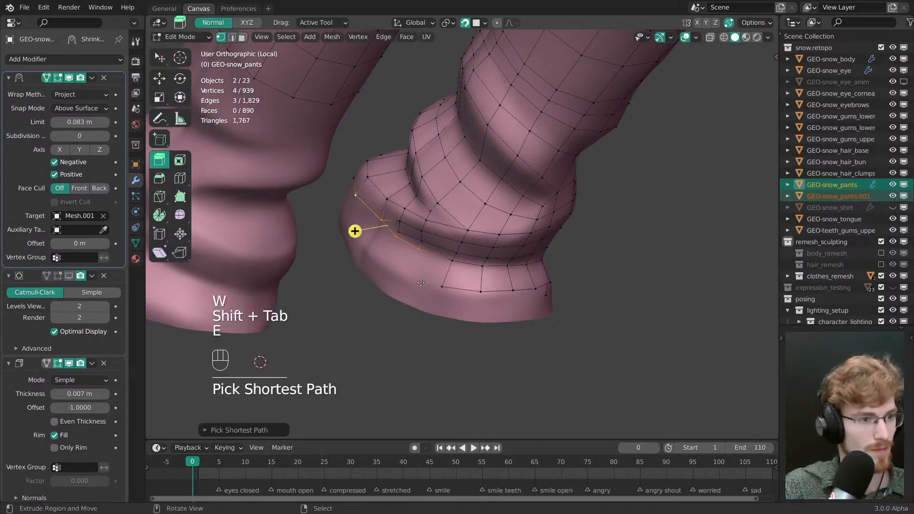
click(408, 310)
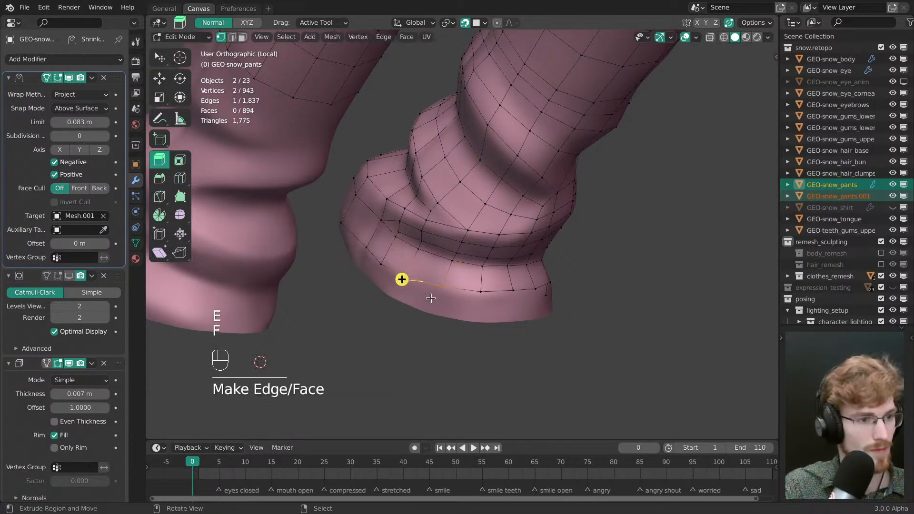
key(alt+a)
- Reposition the vertices of the lower cuff strip to space its quads evenly around the inner leg
middle_drag(431, 301, 603, 324)
key(w)
drag(456, 286, 464, 276)
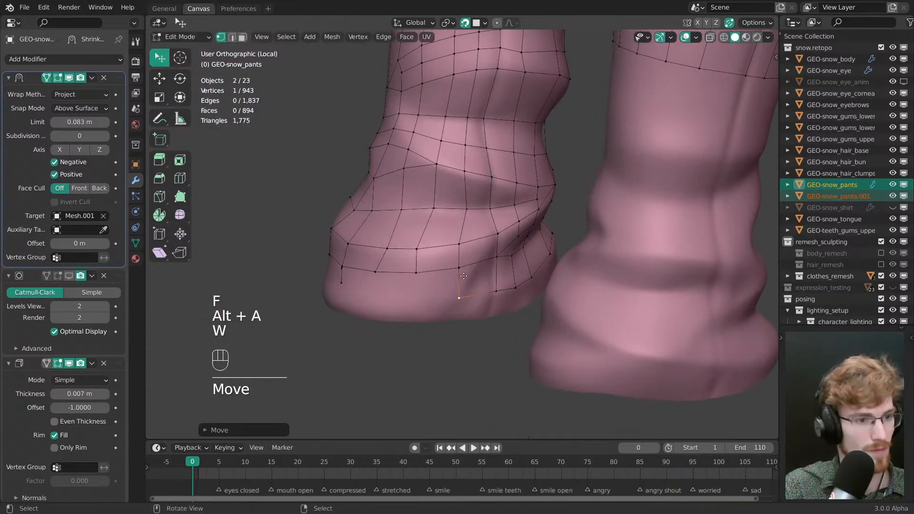
middle_drag(464, 276, 498, 263)
middle_drag(440, 252, 472, 240)
key(w)
drag(472, 240, 496, 262)
click(497, 261)
- Select the remaining open stretch of the band's lower border and extrude it down the cuff
mouse_move(501, 273)
middle_down()
mouse_move(523, 284)
mouse_move(515, 282)
middle_up()
ctrl+click(421, 252)
key(e)
drag(482, 286, 500, 329)
middle_drag(536, 318, 498, 302)
- Rotate and move the extruded stretch into line with the cuff, and fill the two faces that close the ring
key(r)
drag(503, 305, 535, 319)
key(g)
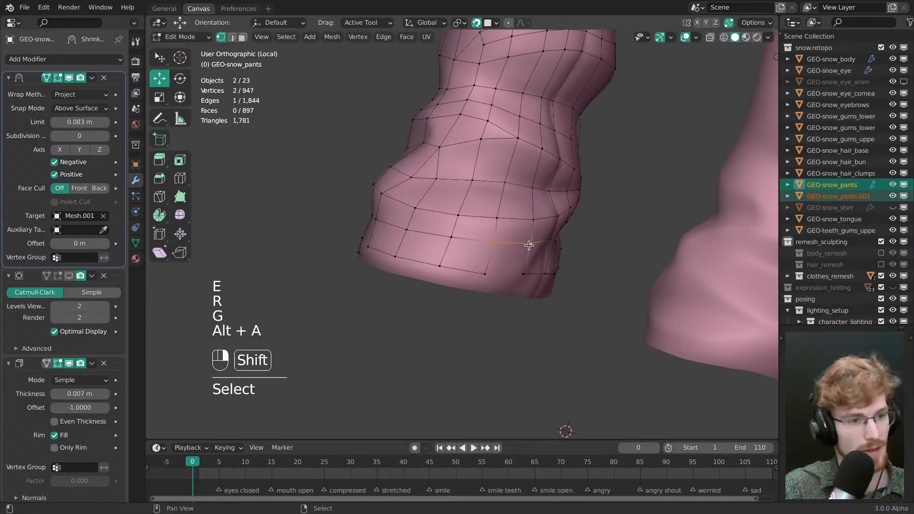
key(f)
middle_drag(529, 245, 603, 287)
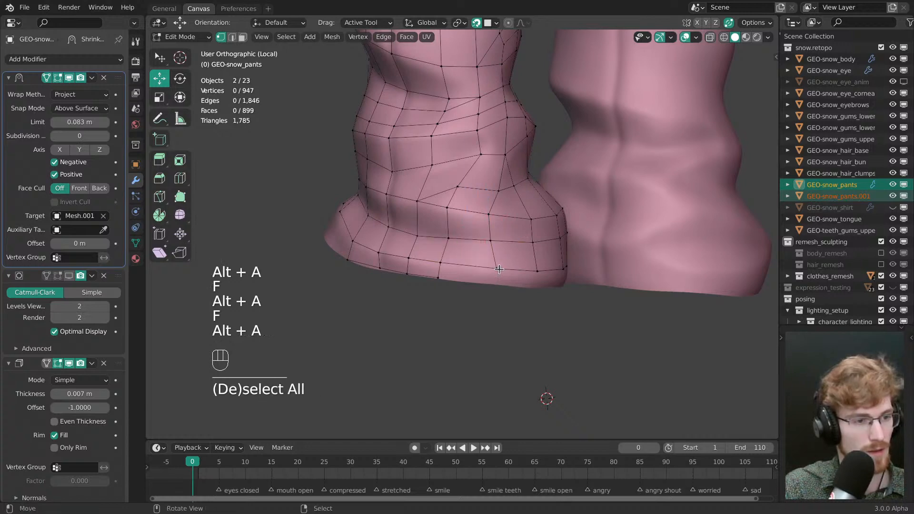
- Delete the extra row of vertices hanging below the closed ring at the cuff's lower edge
key(w)
alt+click(433, 277)
key(x)
click(434, 271)
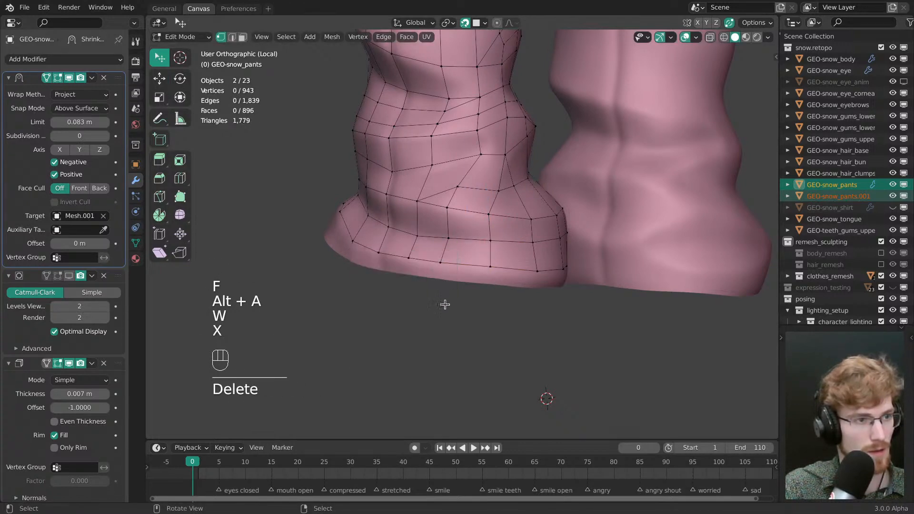
- Select the whole open border loop around the cuff and extrude it down to the hem with snapping off
middle_drag(452, 260, 543, 269)
alt+click(552, 272)
key(e)
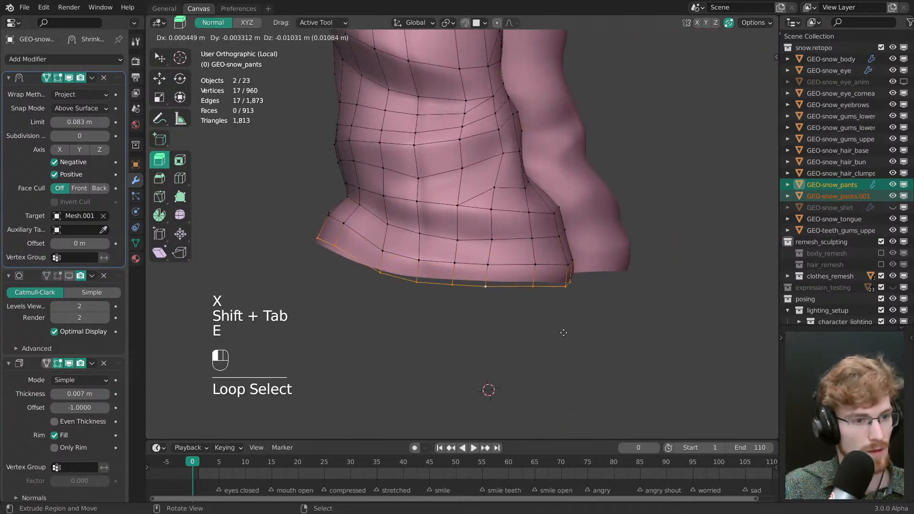
click(565, 329)
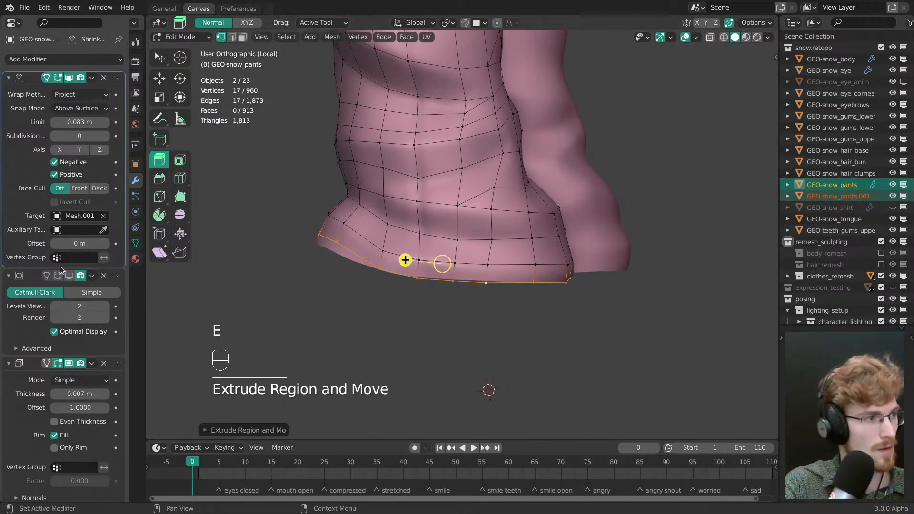
- Move and scale the extruded border loop to match the cuff's hem
middle_drag(590, 316, 614, 304)
key(g)
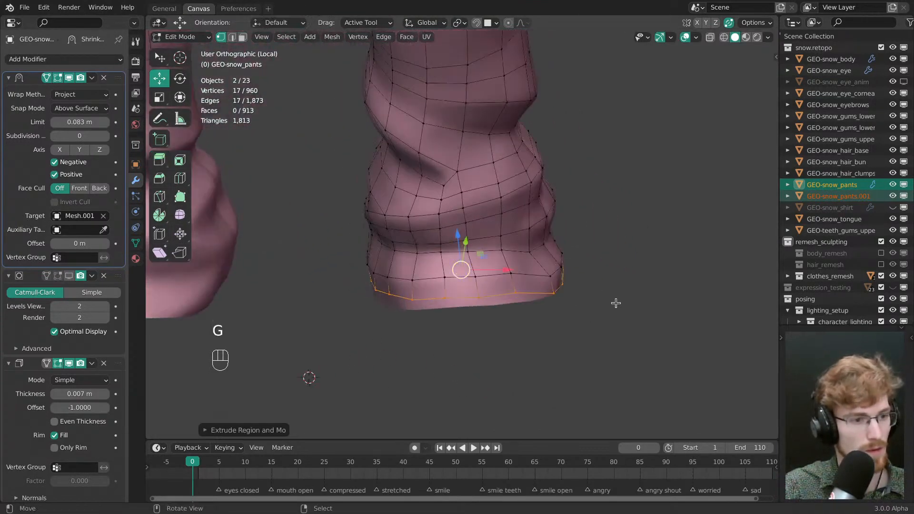
click(618, 309)
key(s)
click(619, 308)
key(alt+a)
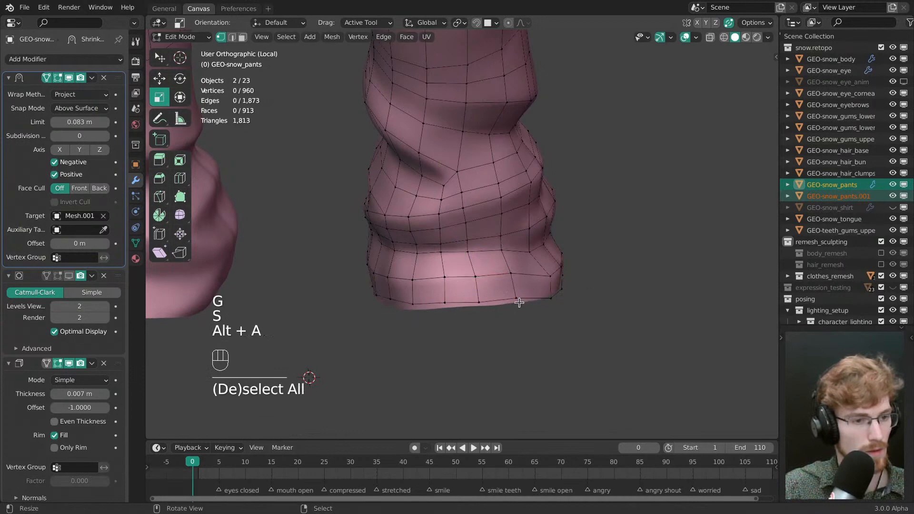
- Turn snapping back on and nudge individual hem vertices along the cuff's lower edge
key(w)
mouse_move(516, 300)
mouse_down()
mouse_move(506, 301)
mouse_move(518, 301)
mouse_up()
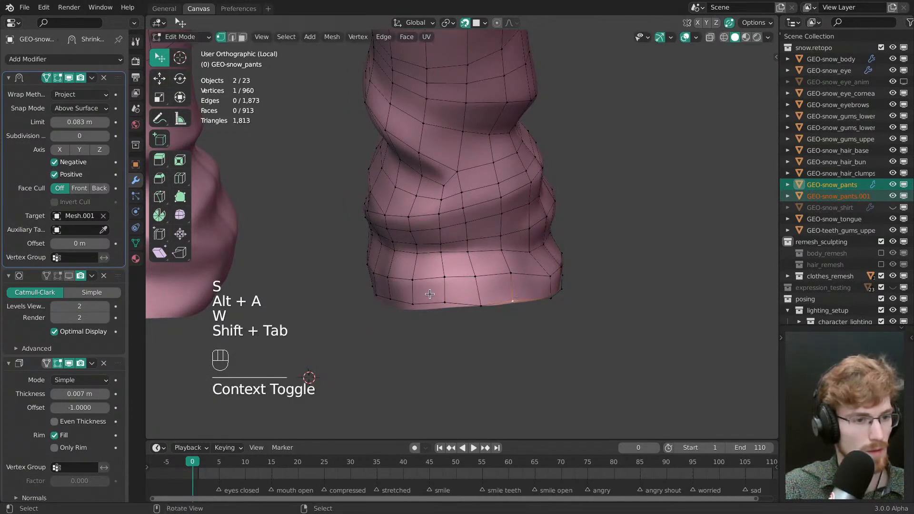
middle_drag(430, 294, 461, 299)
drag(508, 303, 512, 302)
drag(477, 302, 483, 301)
middle_drag(429, 299, 456, 304)
drag(469, 306, 440, 311)
- Adjust vertices in the row above the hem and a hem vertex to even out the cuff's quads
drag(469, 281, 471, 284)
drag(435, 285, 436, 286)
drag(499, 280, 497, 283)
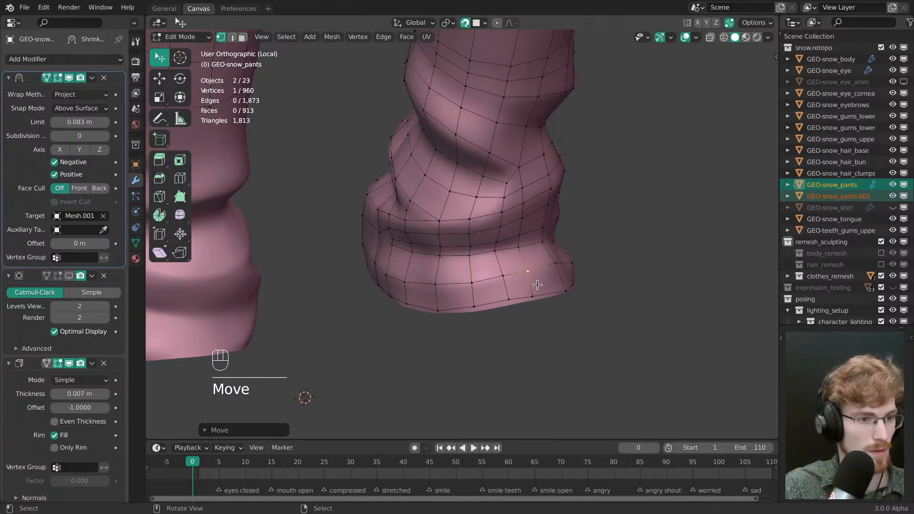
middle_drag(537, 285, 457, 251)
drag(445, 272, 453, 299)
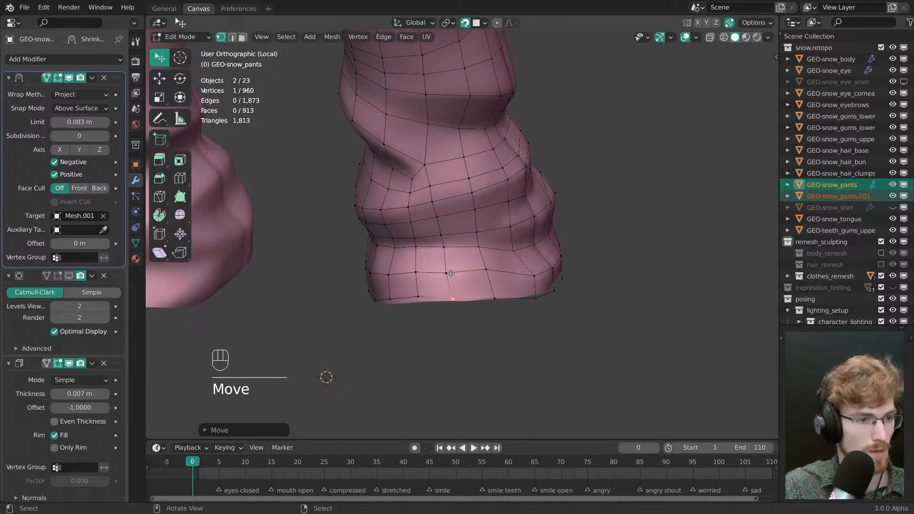
- Reposition the hem vertices on the opposite side of the cuff to follow its lower edge
middle_drag(485, 259, 703, 270)
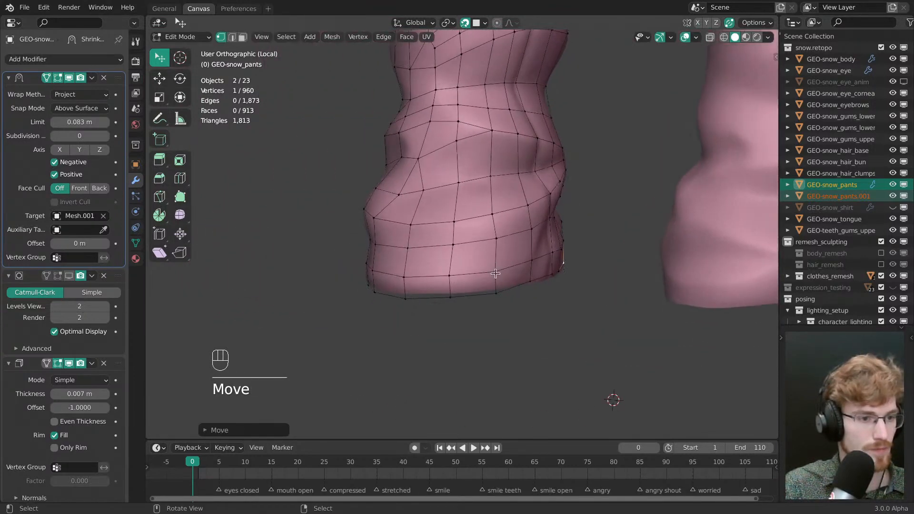
drag(498, 292, 499, 285)
click(453, 291)
drag(403, 291, 410, 279)
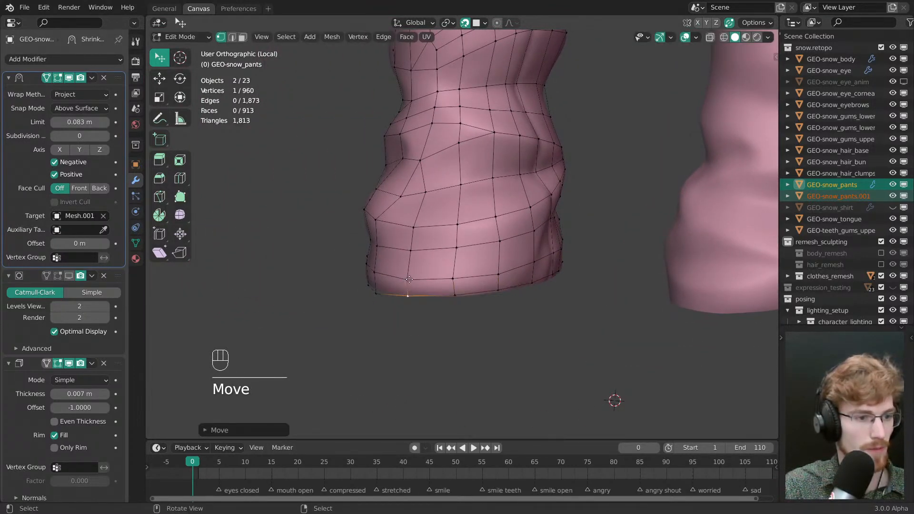
- Reposition vertices along the cuff's hem and the row above it to even out the lowest quads
middle_drag(437, 270, 457, 287)
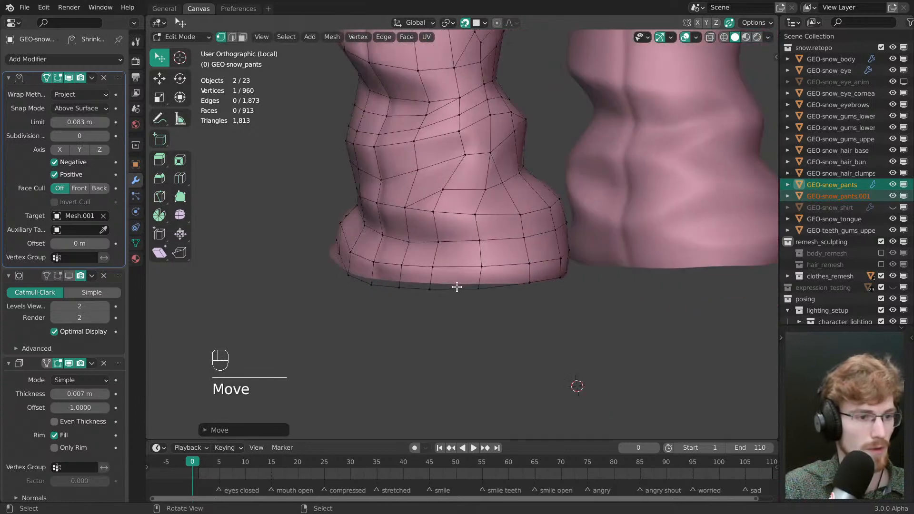
drag(478, 280, 480, 279)
middle_drag(476, 274, 507, 275)
drag(488, 263, 487, 258)
drag(489, 283, 489, 263)
drag(456, 264, 420, 281)
drag(385, 285, 386, 280)
drag(385, 262, 386, 260)
middle_drag(405, 260, 462, 252)
key(alt+a)
middle_drag(521, 231, 434, 271)
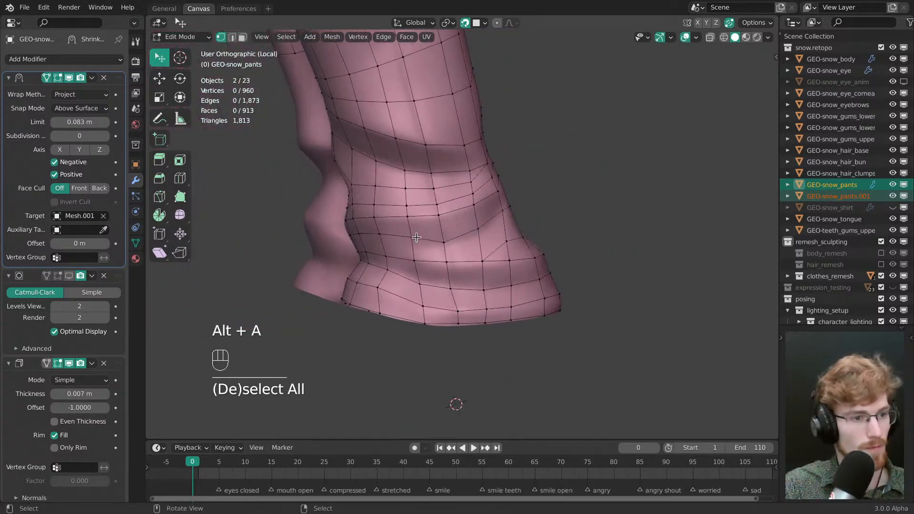
- Adjust individual vertices in the fold rows above the cuff to space the edge loops evenly
drag(415, 238, 414, 247)
middle_drag(416, 246, 486, 249)
drag(427, 231, 454, 248)
middle_drag(454, 248, 479, 235)
drag(443, 231, 445, 238)
middle_drag(445, 238, 465, 237)
drag(469, 232, 472, 236)
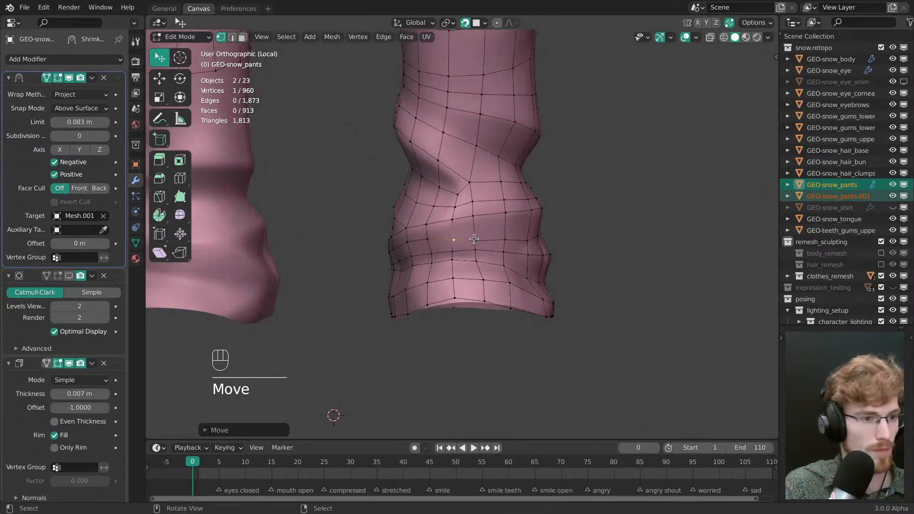
- Deselect everything in the front view and save the file
middle_drag(446, 238, 518, 237)
key(KP_1)
key(alt+a)
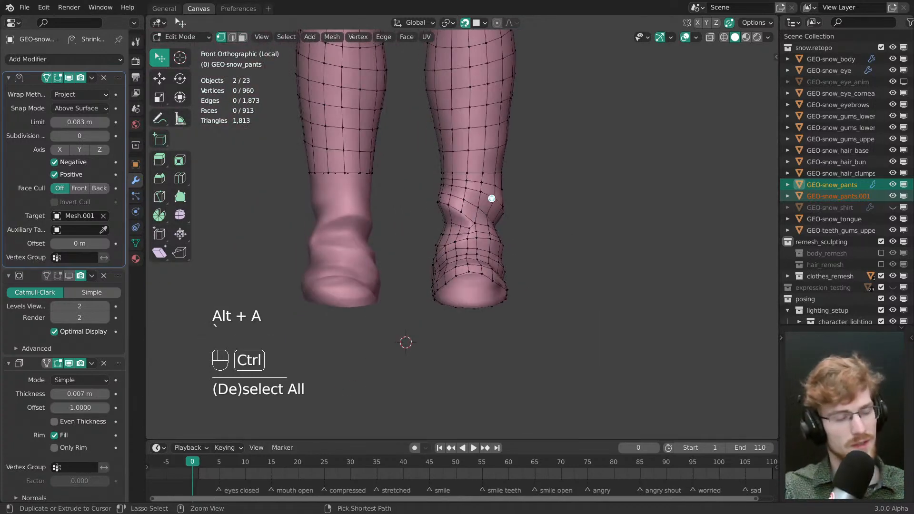
key(ctrl+s)
scroll(492, 198, up, 1)
key(ctrl+r)
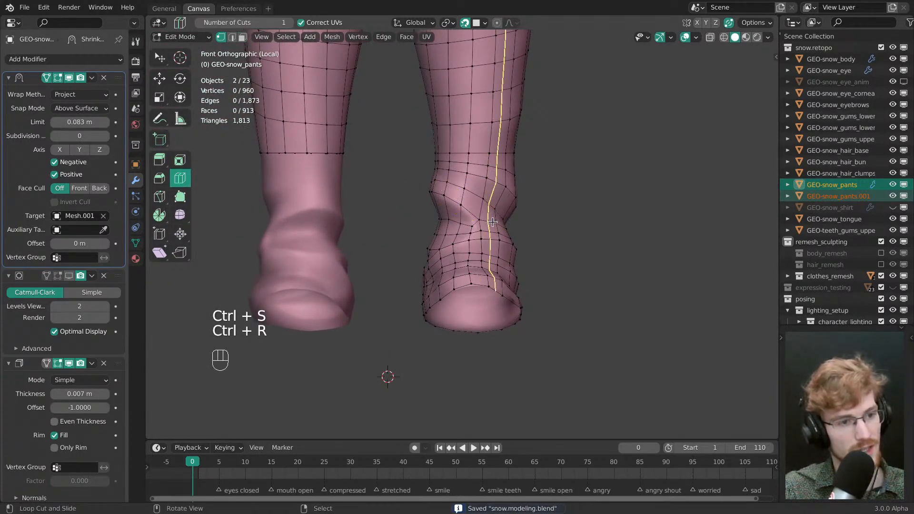
middle_drag(499, 250, 491, 282)
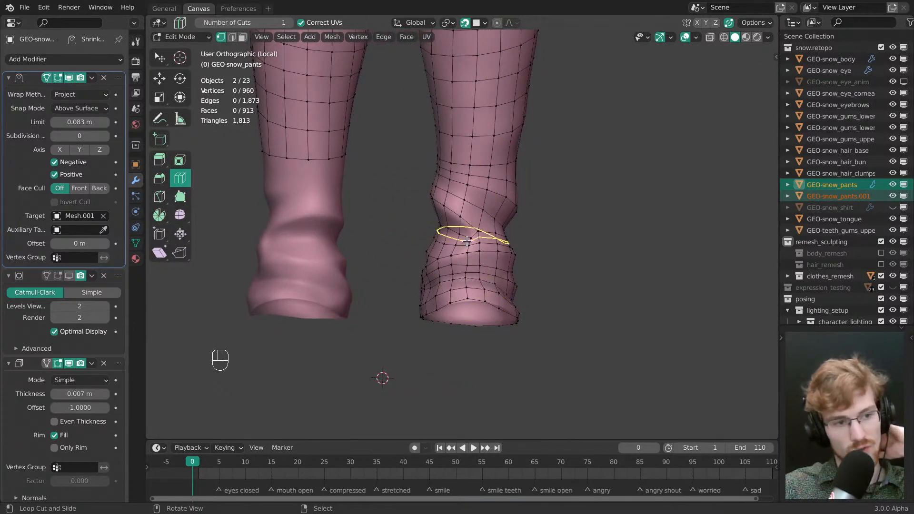
shift+middle_drag(399, 213, 443, 332)
- Save the file and extrude the lower border loop of the other, unfinished trouser leg downward
scroll(415, 245, up, 2)
key(ctrl+s)
key(grave)
click(374, 245)
key(e)
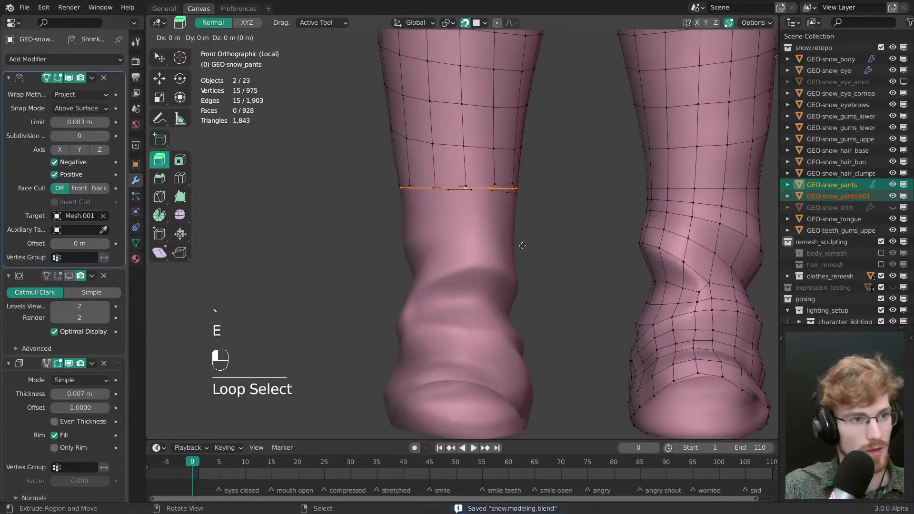
ctrl+click(526, 258)
middle_drag(513, 227, 518, 250)
key(e)
drag(519, 293, 519, 291)
- Rotate and move the extruded border loop to match the angle and position of the sculpted leg
middle_drag(542, 267, 579, 255)
key(r)
drag(579, 255, 578, 249)
key(g)
drag(579, 249, 576, 256)
drag(476, 252, 480, 251)
middle_drag(479, 251, 615, 254)
- Turn snapping back on and nudge individual vertices of the new border loop onto the sculpted surface
key(alt+a)
key(w)
drag(508, 247, 507, 249)
middle_drag(508, 249, 580, 261)
key(alt+a)
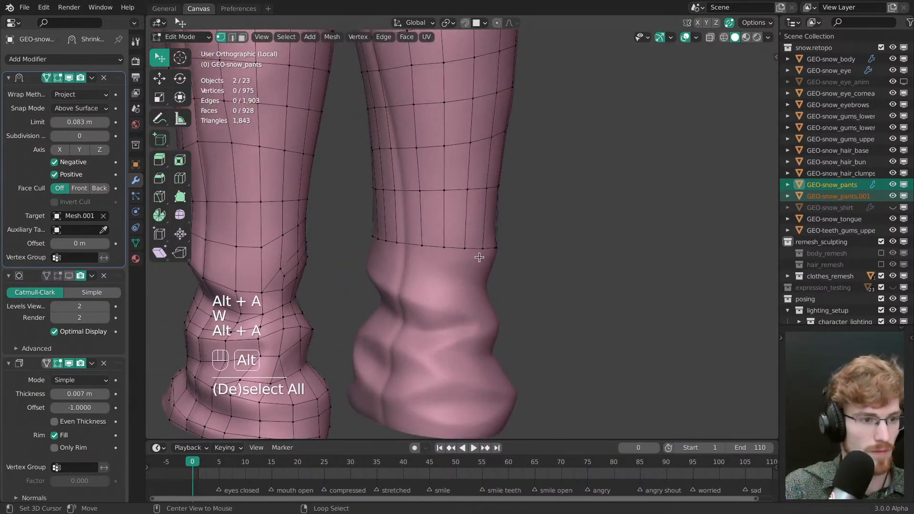
key(shift+Tab)
drag(445, 247, 445, 248)
drag(422, 245, 422, 247)
middle_drag(422, 247, 486, 248)
drag(408, 239, 408, 238)
- Adjust the remaining vertices on the other side of the leg and save the file
middle_drag(409, 239, 393, 216)
drag(455, 197, 459, 199)
drag(452, 157, 452, 158)
middle_drag(452, 157, 499, 277)
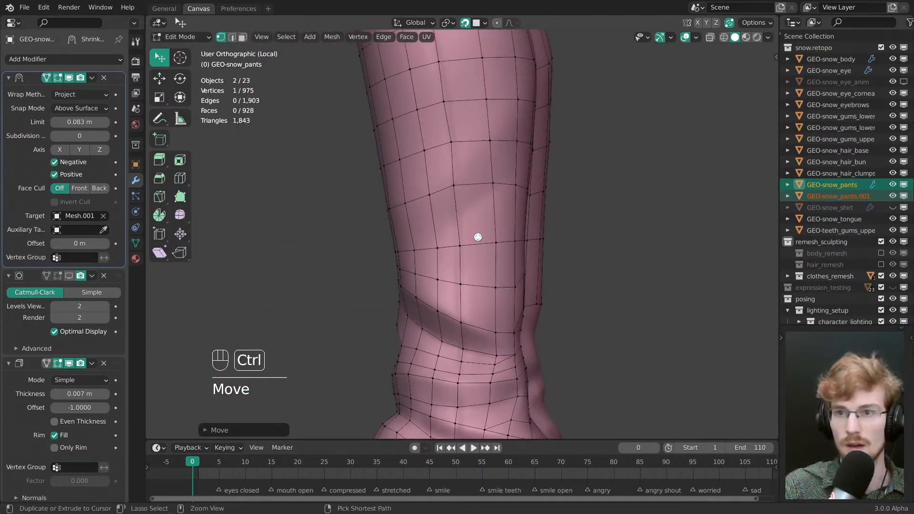
key(ctrl+s)
- Extrude a five-vertex section of the lower border downward with snapping off and rotate its new edge
middle_drag(478, 237, 546, 264)
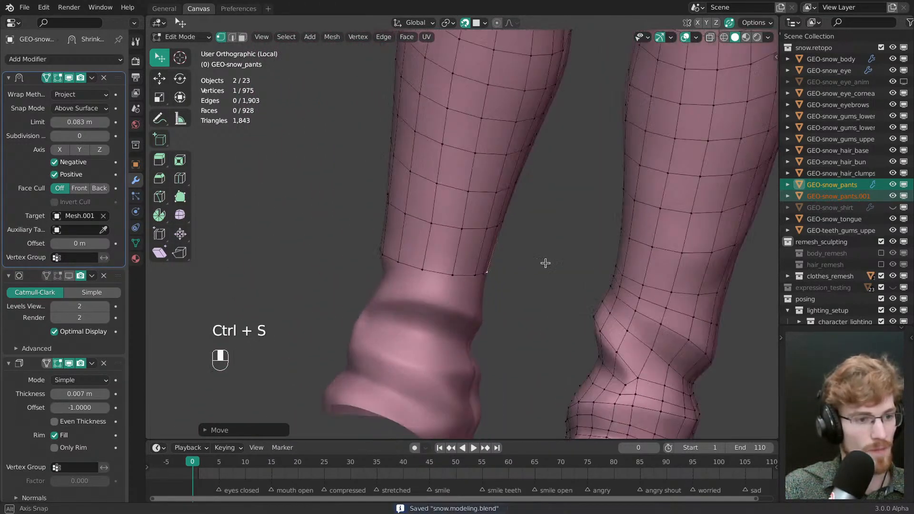
alt+click(469, 273)
middle_drag(469, 274, 469, 219)
key(shift+Tab)
key(e)
key(alt+a)
key(e)
drag(469, 219, 472, 239)
key(r)
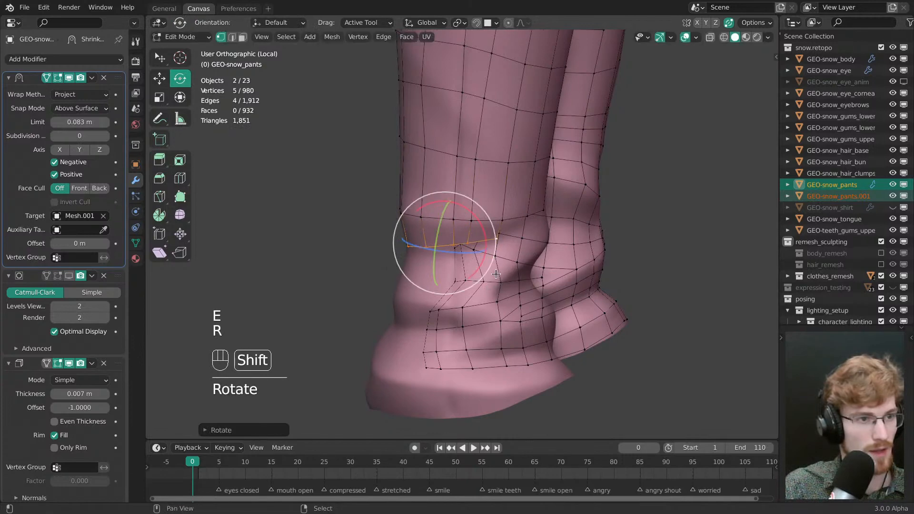
- Turn snapping back on, then move and scale the extruded strip's lower edge against the first fold
key(shift+Tab)
key(g)
middle_drag(474, 251, 515, 266)
mouse_move(515, 265)
mouse_down()
mouse_move(515, 273)
mouse_move(524, 265)
mouse_up()
key(s)
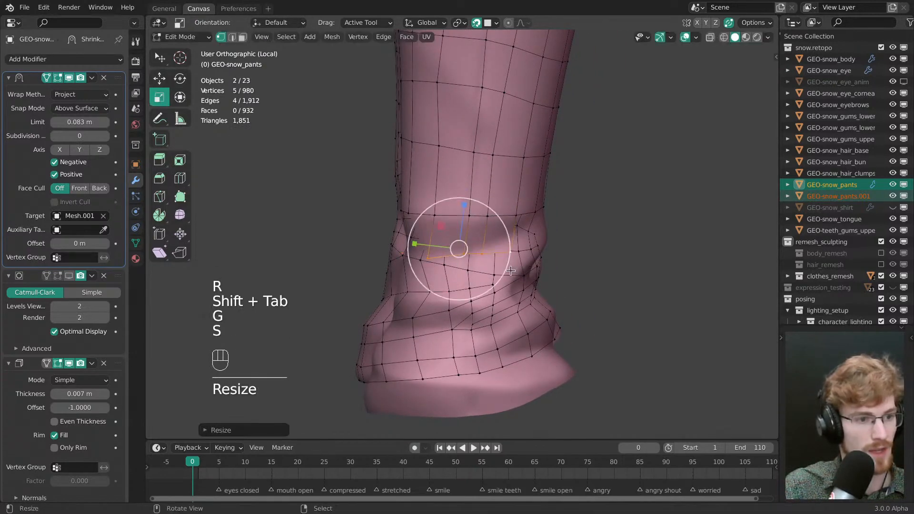
middle_drag(524, 265, 576, 263)
key(ctrl+z)
key(s)
click(483, 250)
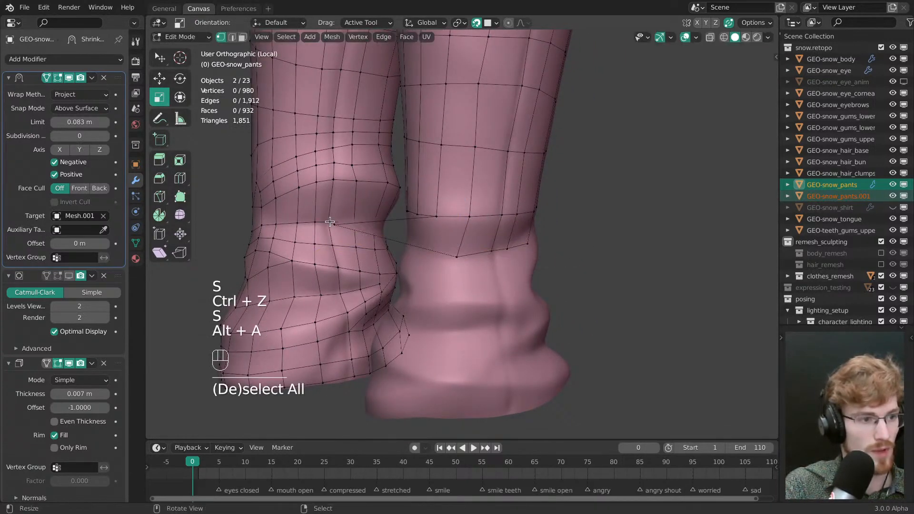
- Reposition individual vertices along the extruded strip's lower edge to follow the fold
click(431, 253)
key(alt+a)
key(w)
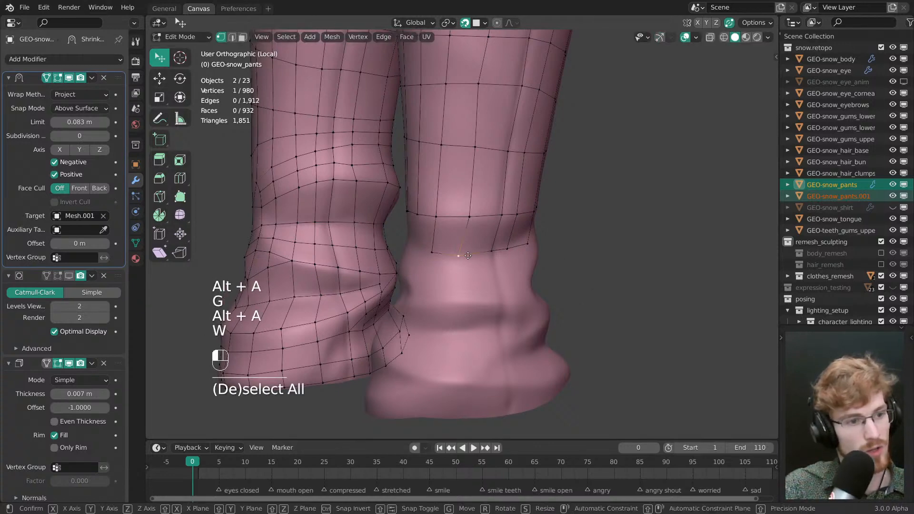
drag(419, 245, 444, 250)
middle_drag(444, 250, 444, 261)
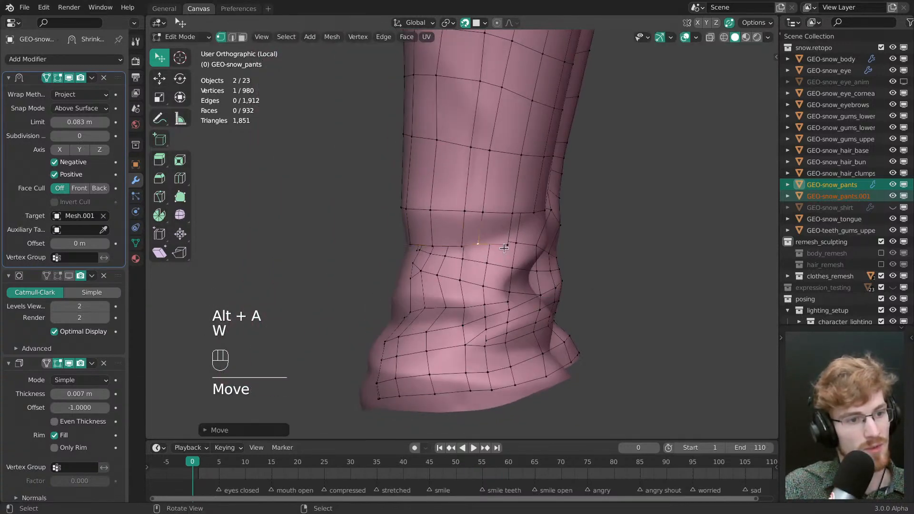
middle_drag(504, 248, 476, 247)
drag(476, 247, 470, 244)
mouse_move(469, 244)
middle_down()
mouse_move(557, 241)
mouse_move(477, 240)
middle_up()
- Adjust the strip's end vertex and space out the neighbouring vertices on the border above
key(alt+a)
drag(477, 247, 475, 250)
click(457, 213)
drag(438, 212, 436, 213)
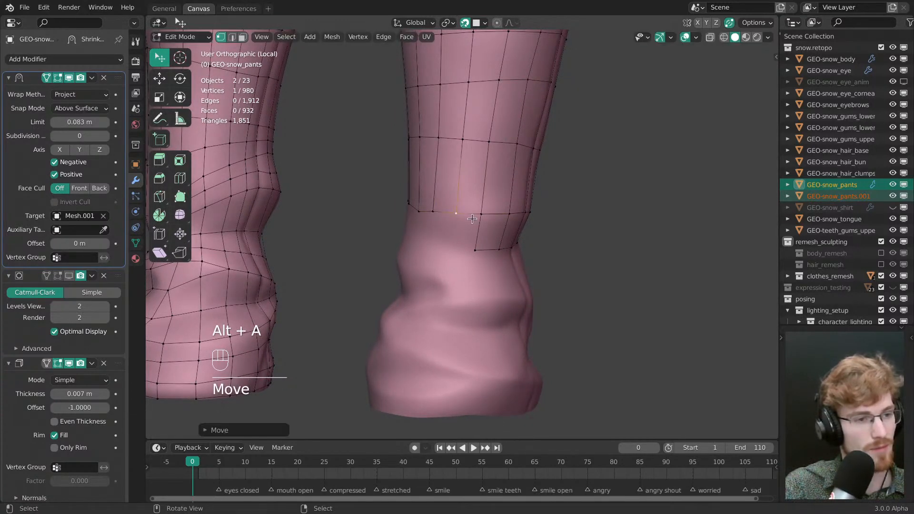
- Extend the strip by two quads along the lower border and place their new vertices on the sculpt
middle_drag(472, 219, 483, 223)
click(482, 238)
key(f)
drag(463, 246, 458, 249)
mouse_move(469, 249)
middle_down()
mouse_move(493, 249)
mouse_move(479, 239)
middle_up()
key(f)
drag(460, 219, 454, 218)
- Fill one more quad at the strip's growing end and adjust its new corner vertex
middle_drag(469, 231, 512, 255)
scroll(553, 258, up, 1)
click(514, 227)
key(f)
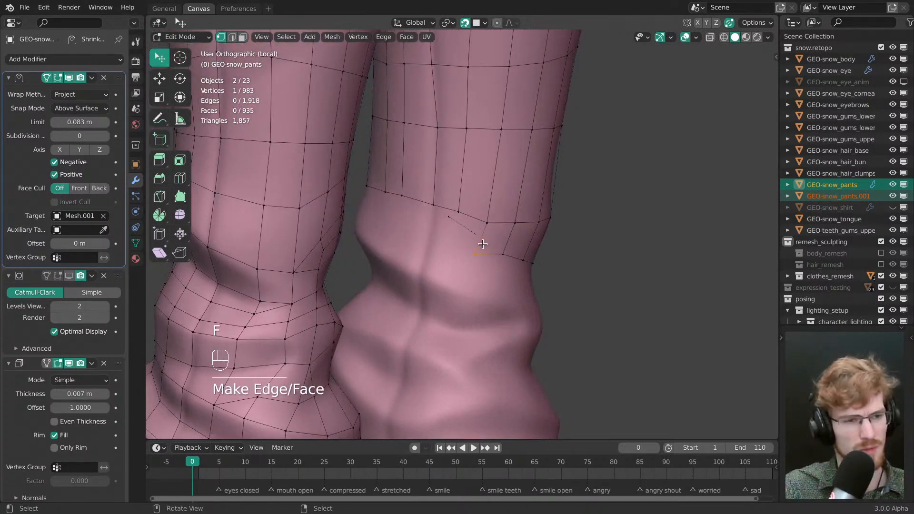
drag(484, 239, 481, 242)
- Add a quad at the strip's opposite end and taper it into the border with a triangle
middle_drag(447, 224, 392, 396)
key(alt+a)
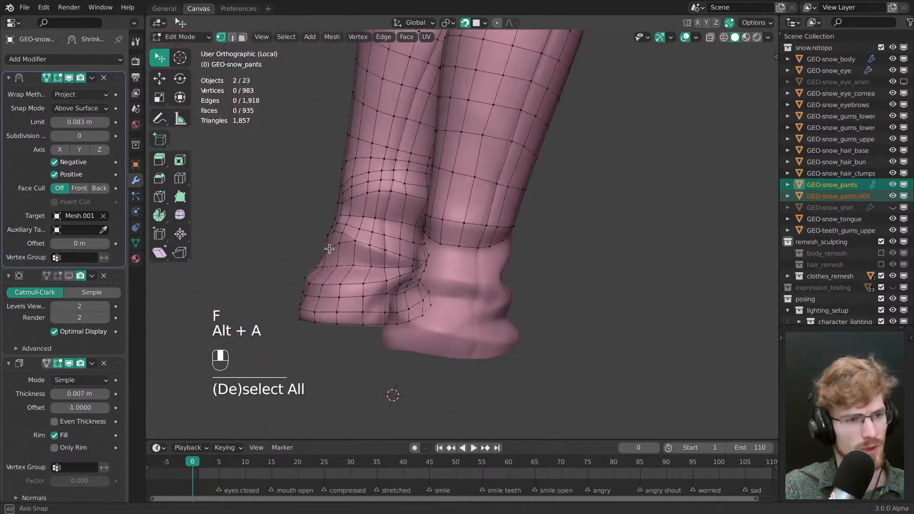
scroll(536, 252, up, 2)
middle_drag(537, 253, 465, 222)
ctrl+middle_drag(465, 222, 435, 204)
click(432, 205)
key(f)
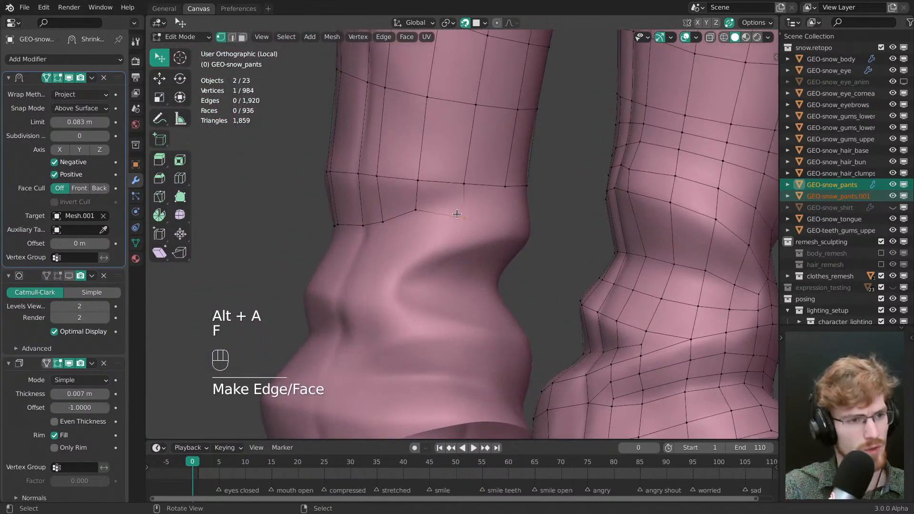
drag(459, 215, 461, 191)
key(alt+a)
shift+click(460, 189)
key(f)
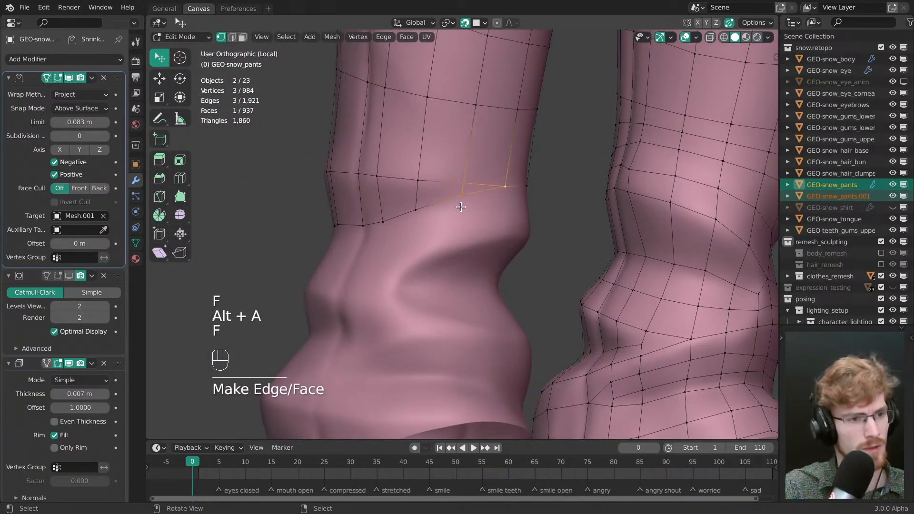
- Close the strip's other end against the border with a triangle
key(alt+a)
mouse_move(466, 188)
middle_down()
mouse_move(602, 245)
mouse_move(513, 222)
mouse_move(471, 193)
middle_up()
click(506, 225)
shift+click(506, 209)
shift+click(482, 195)
key(f)
key(alt+a)
click(467, 191)
key(w)
key(alt+a)
- Extrude the complete lower border loop downward with snapping turned off
alt+click(524, 230)
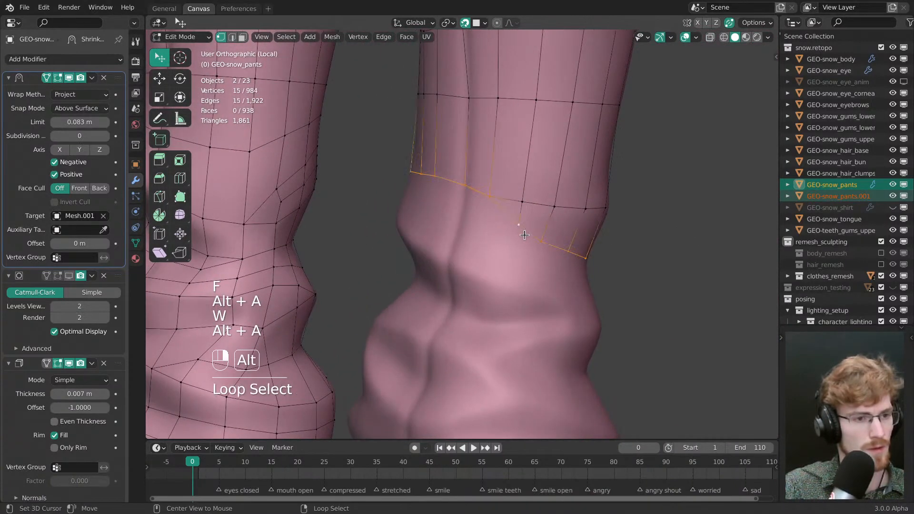
middle_drag(524, 230, 556, 243)
key(shift+Tab)
key(e)
drag(555, 243, 553, 276)
key(alt+a)
- Turn snapping back on and reposition vertices of the new border loop and the rows above it
middle_drag(556, 267, 498, 222)
key(shift+Tab)
drag(489, 219, 489, 222)
key(w)
middle_drag(492, 224, 453, 220)
drag(464, 212, 458, 218)
key(ctrl+z)
drag(466, 176, 461, 177)
drag(488, 173, 489, 173)
drag(482, 207, 487, 216)
- Move the border vertices around the leg to follow the crease above the next fold
middle_drag(487, 217, 367, 249)
drag(433, 227, 470, 236)
mouse_move(486, 229)
mouse_down()
mouse_move(489, 236)
mouse_move(471, 236)
mouse_up()
middle_drag(514, 252, 450, 259)
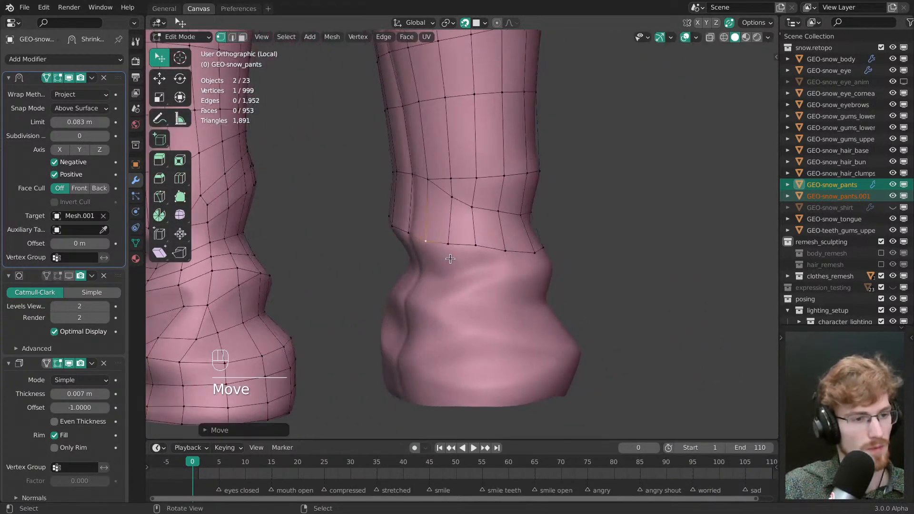
mouse_move(475, 241)
mouse_down()
mouse_move(454, 242)
mouse_move(476, 247)
mouse_up()
middle_drag(498, 249, 473, 252)
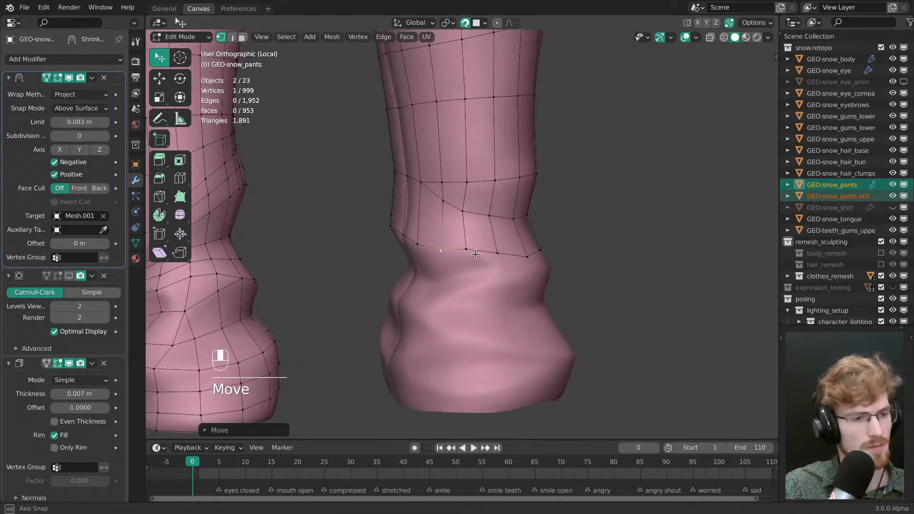
drag(474, 253, 469, 253)
- Space the border vertices evenly along the top of the fold on the next side of the leg
middle_drag(476, 254, 450, 263)
drag(452, 266, 490, 269)
drag(451, 266, 425, 262)
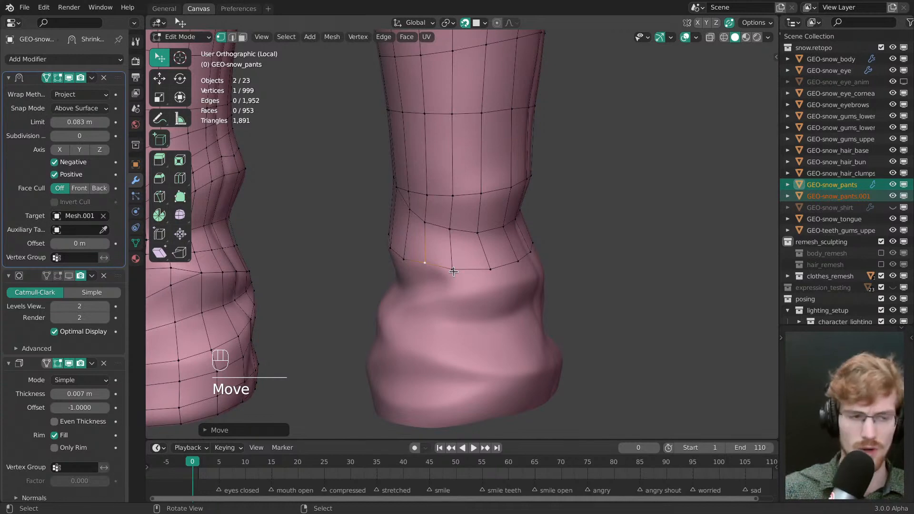
middle_drag(410, 243, 397, 252)
drag(438, 277, 413, 271)
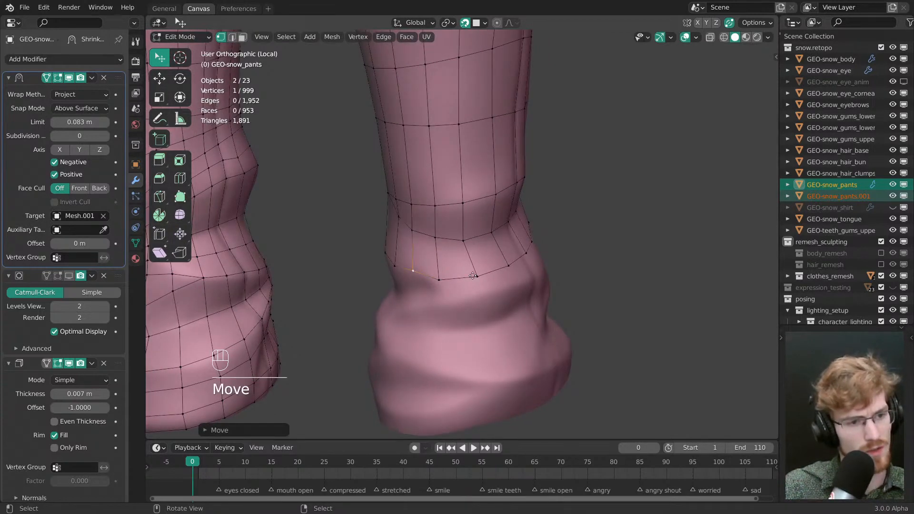
drag(474, 276, 475, 279)
- Reposition the border vertices beside the diagonal fold, undoing one move and placing a vertex along the crease
middle_drag(472, 283, 431, 259)
drag(431, 270, 435, 266)
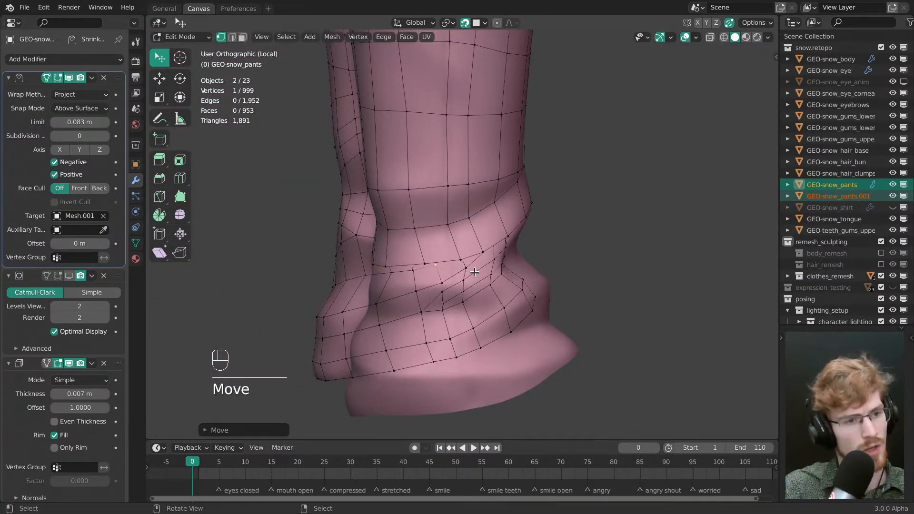
middle_drag(474, 273, 463, 241)
key(ctrl+z)
drag(453, 241, 470, 241)
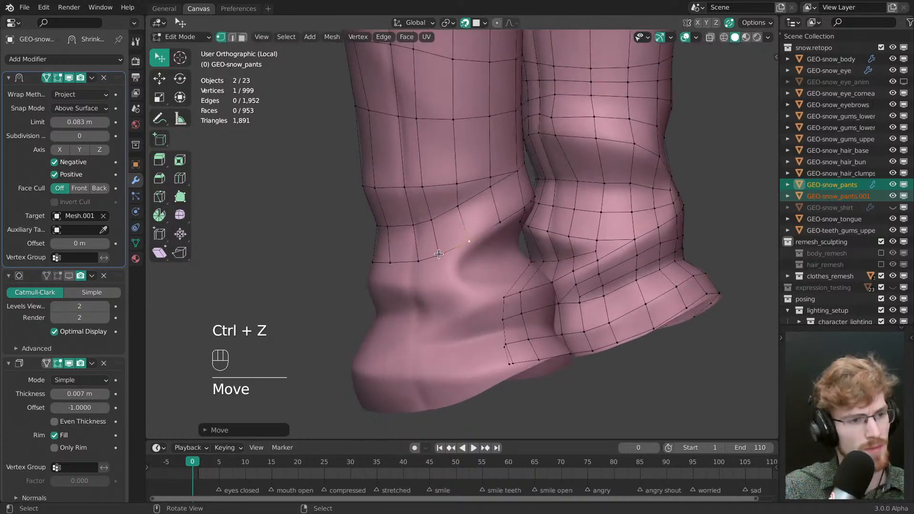
- Even out the border vertices and the rows above them beside the diagonal fold
middle_drag(438, 254, 438, 256)
drag(439, 255, 440, 256)
drag(440, 225, 440, 226)
drag(454, 189, 458, 189)
drag(458, 224, 464, 224)
drag(485, 208, 484, 211)
drag(487, 185, 487, 189)
- Align the border vertices on the adjacent side of the leg with the vertices of the row above
key(alt+a)
middle_drag(487, 190, 441, 232)
drag(441, 232, 441, 236)
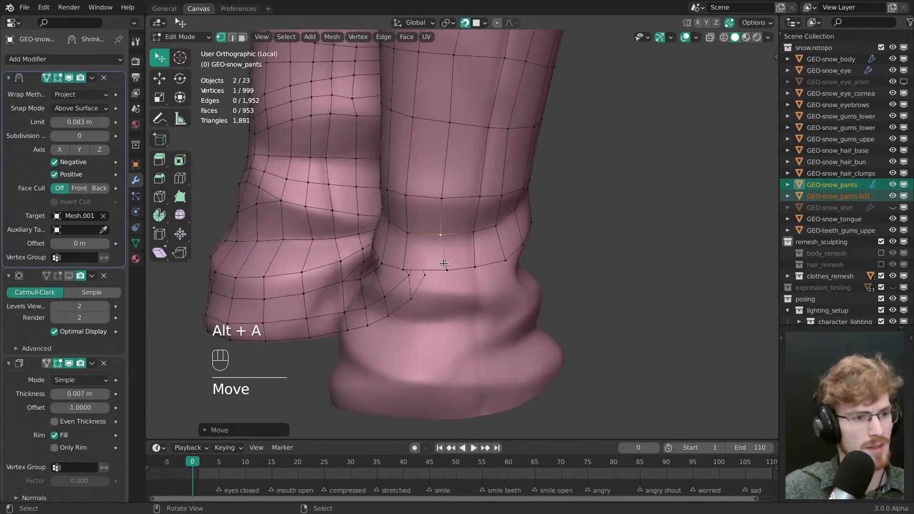
drag(446, 268, 440, 268)
drag(440, 236, 441, 237)
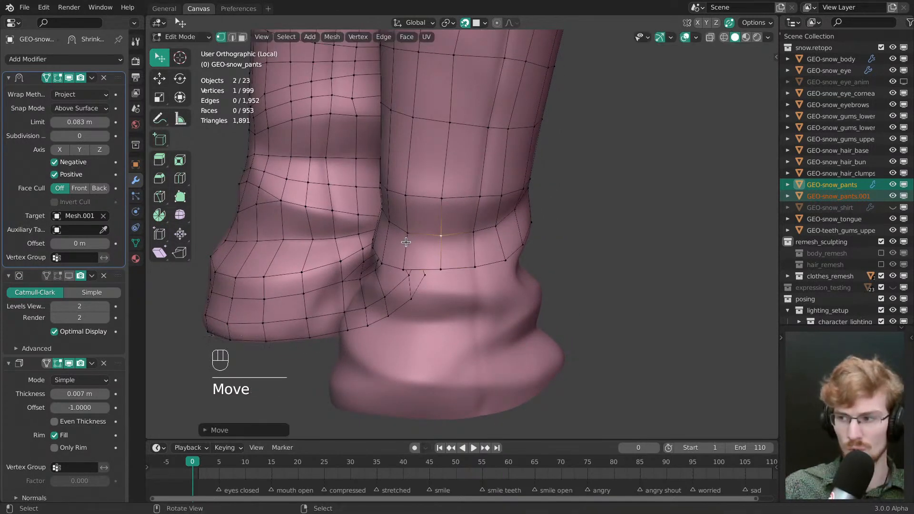
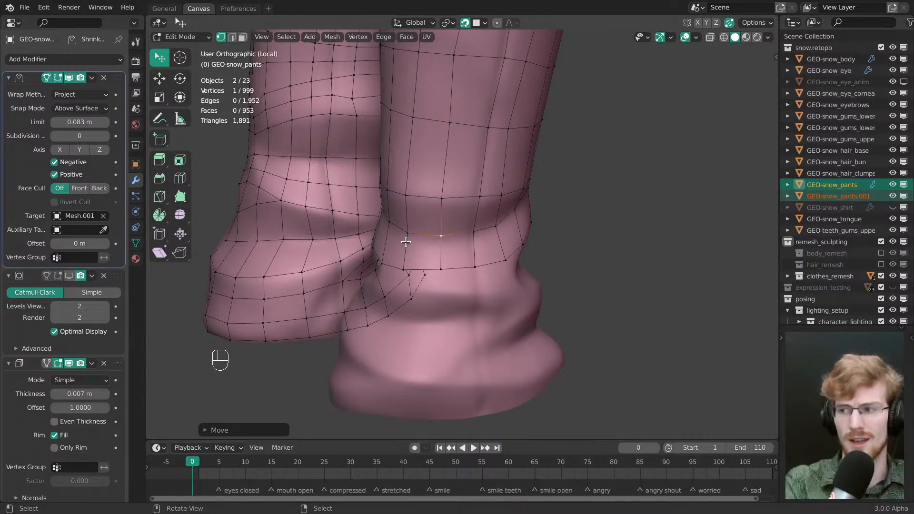
- Space the vertices of the two lowest rows evenly above the fold on the next part of the leg
middle_drag(406, 242, 469, 239)
drag(468, 241, 466, 242)
drag(456, 275, 457, 275)
drag(466, 242, 465, 240)
drag(437, 227, 439, 228)
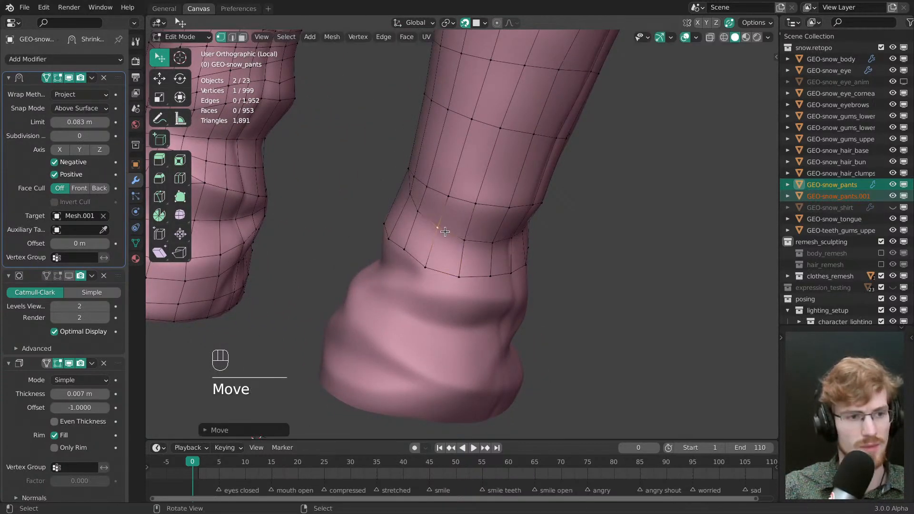
- Fine-tune border vertices along the crease on the remaining sides of the leg
middle_drag(431, 249, 648, 231)
key(alt+a)
right_click(500, 249)
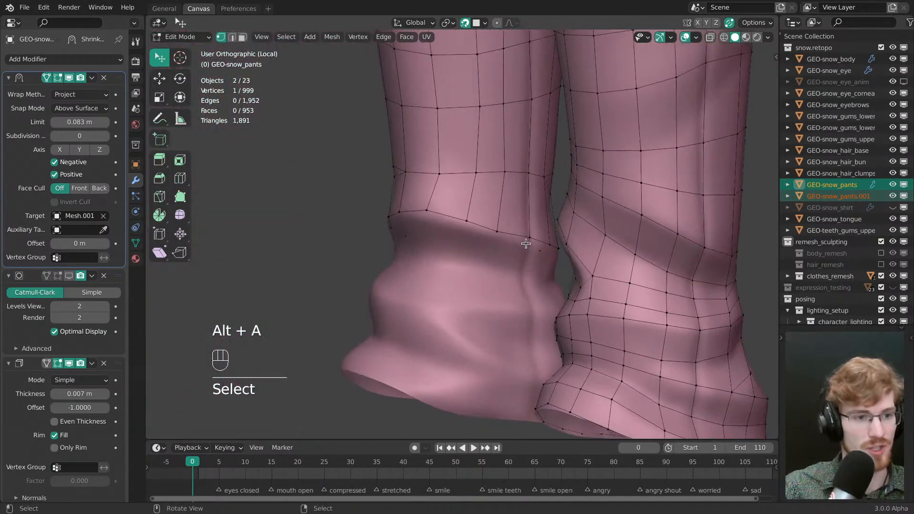
right_drag(527, 241, 523, 243)
middle_drag(523, 243, 574, 237)
right_drag(458, 220, 463, 219)
middle_drag(463, 219, 505, 195)
key(alt+a)
middle_drag(440, 245, 475, 245)
right_click(456, 217)
- Extrude a path of five border vertices downward into a new four-quad strip above the fold
key(alt+a)
right_click(393, 235)
ctrl+right_click(518, 263)
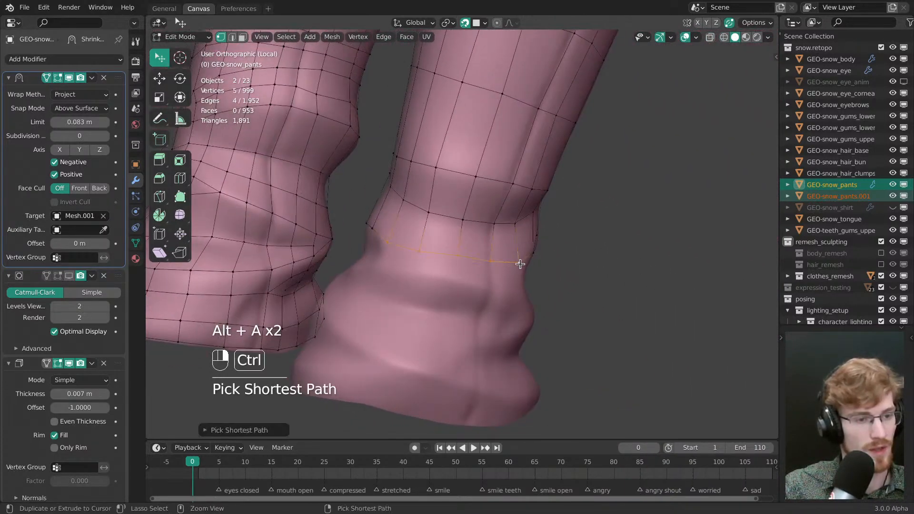
middle_drag(518, 263, 438, 243)
key(e)
click(418, 218)
key(alt+a)
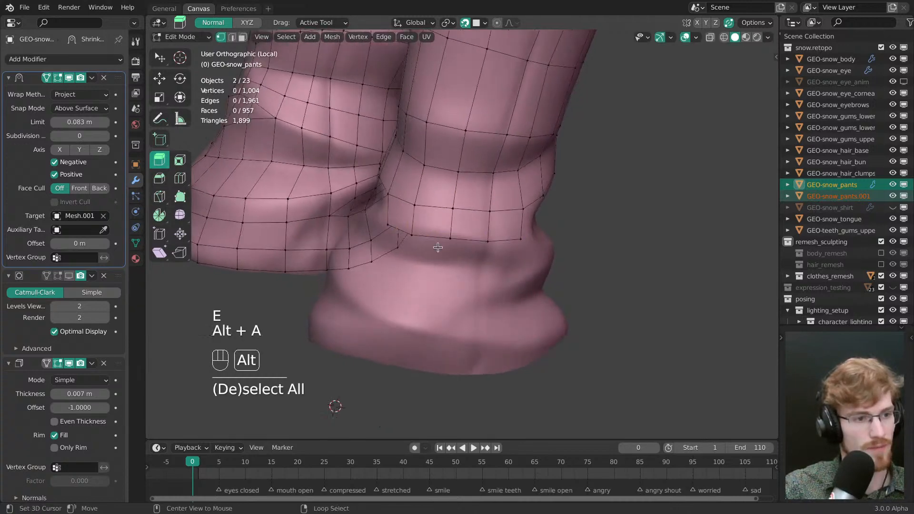
- Reposition the new strip's lower vertices so they follow the crease below the border
key(w)
drag(418, 234, 419, 227)
middle_drag(449, 228, 496, 242)
drag(461, 242, 460, 241)
middle_drag(498, 238, 439, 219)
middle_drag(489, 206, 471, 214)
drag(487, 224, 489, 238)
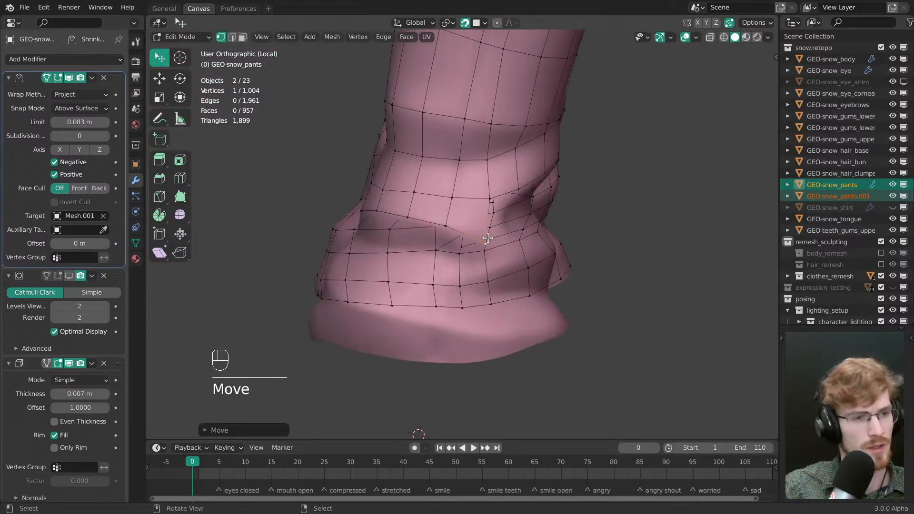
- Adjust the vertices at the end of the strip and the neighbouring border vertices for even spacing
click(479, 199)
middle_drag(478, 199, 443, 202)
drag(443, 203, 439, 205)
shift+middle_drag(439, 205, 452, 257)
middle_drag(457, 260, 579, 276)
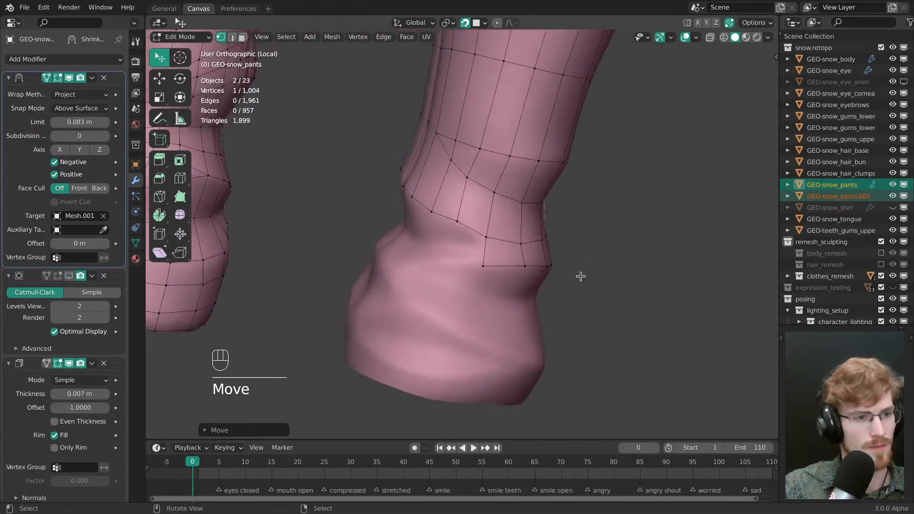
key(alt+a)
drag(521, 242, 520, 239)
drag(486, 236, 484, 235)
middle_drag(484, 235, 510, 238)
drag(473, 228, 472, 230)
key(alt+a)
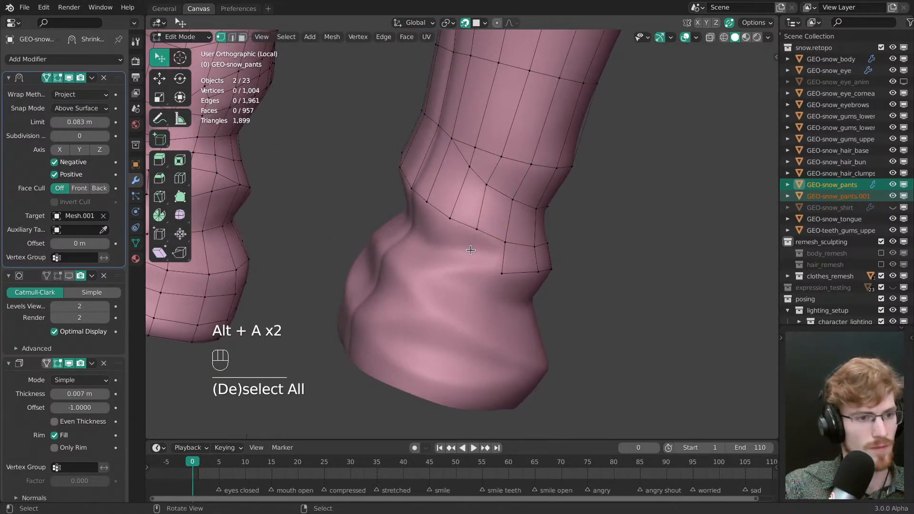
- Shift the open border vertices beyond the end of the strip along the crease above the lower folds
shift+middle_drag(470, 251, 458, 246)
middle_drag(453, 250, 491, 260)
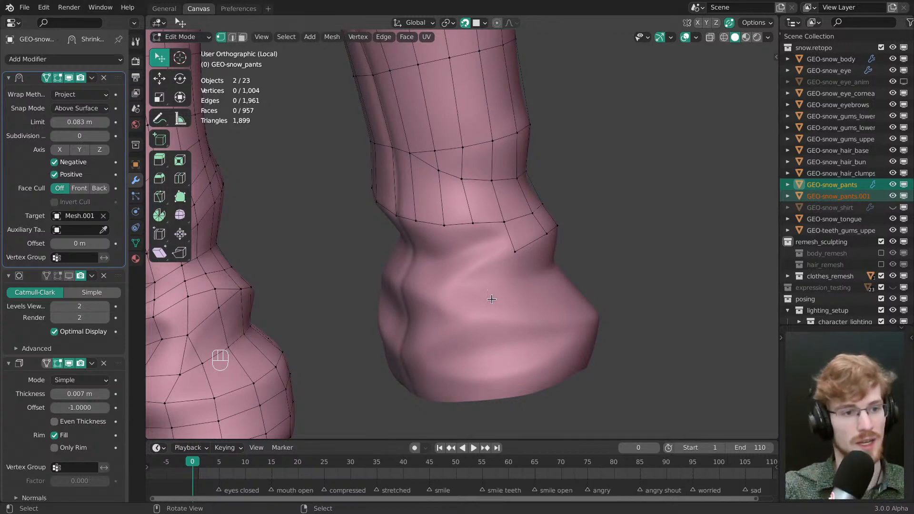
middle_drag(492, 299, 438, 204)
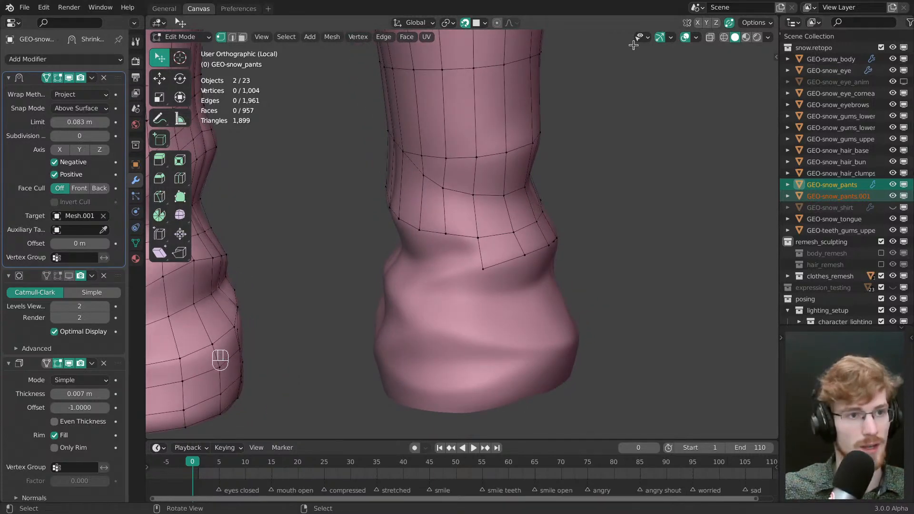
middle_drag(477, 238, 485, 240)
drag(485, 240, 487, 236)
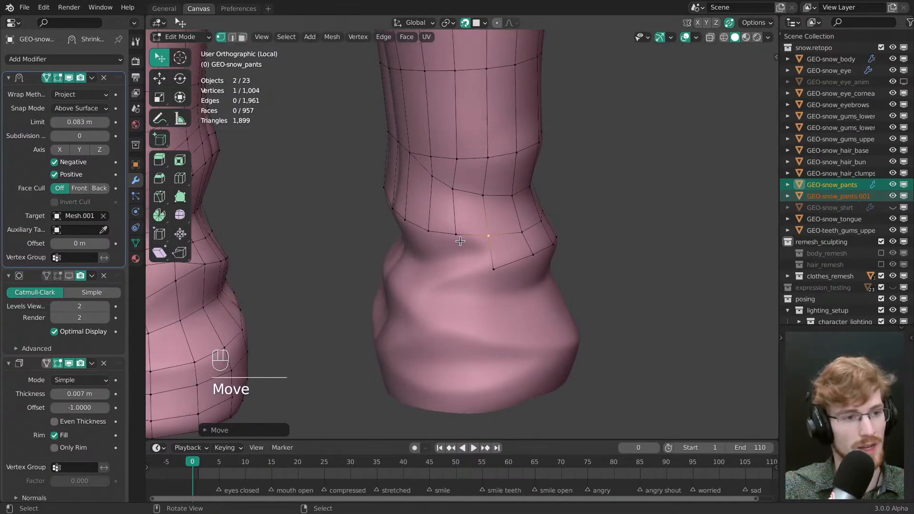
click(452, 233)
middle_drag(455, 235, 500, 238)
click(469, 230)
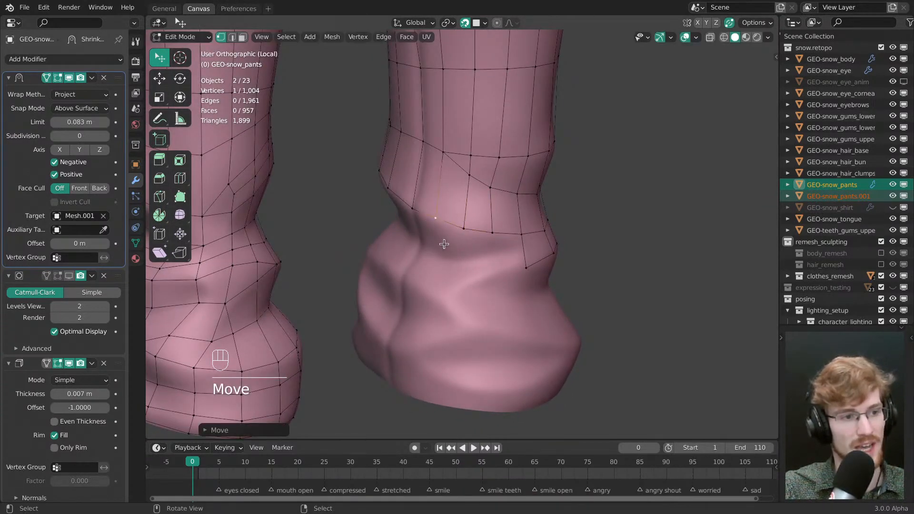
- Add one loop cut running lengthwise through the new four-quad strip
key(alt+a)
middle_drag(432, 220, 621, 279)
key(ctrl+r)
click(470, 259)
key(alt+a)
- Slide the row of vertices above the loop cut upward to even out the strip's spacing
click(536, 243)
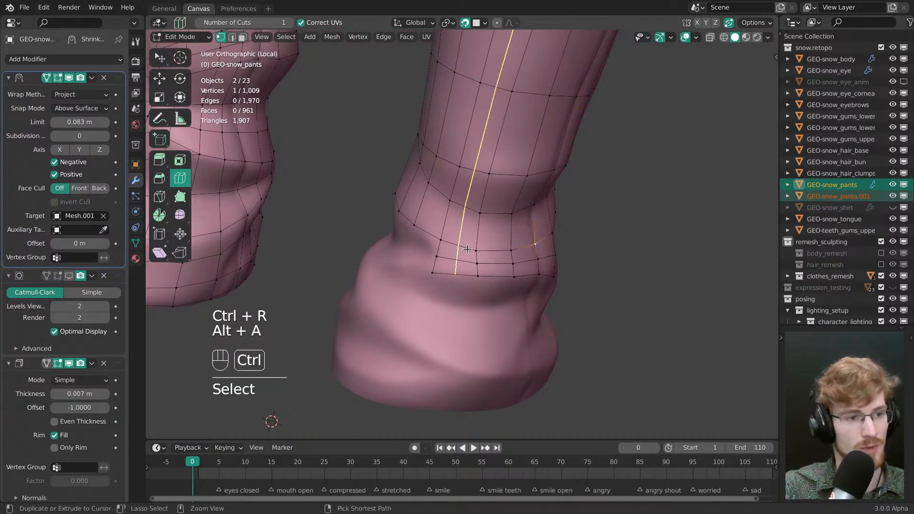
ctrl+click(442, 240)
key(g)
key(g)
click(531, 287)
key(alt+a)
key(w)
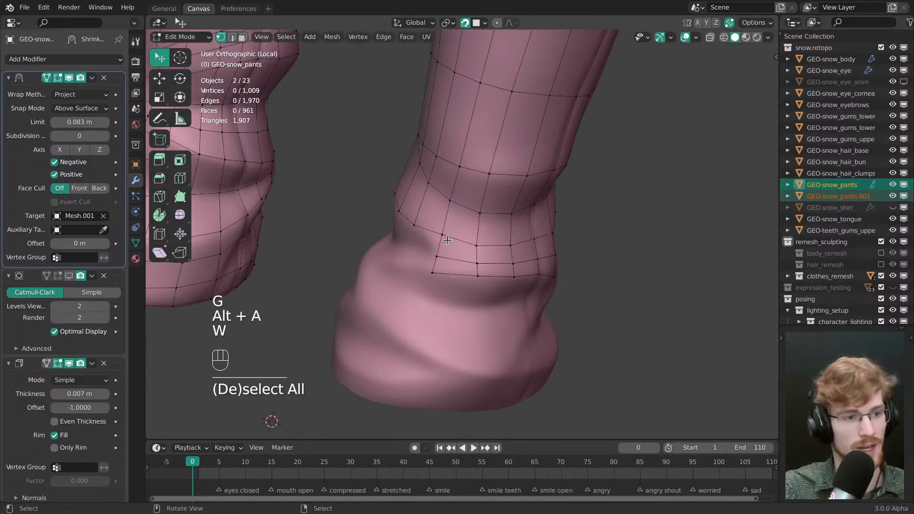
- Extend the strip around the leg by filling four quads from its end, adjusting the vertices along the crease
drag(442, 237, 440, 240)
middle_drag(559, 245, 518, 236)
key(alt+a)
click(518, 236)
key(f)
drag(491, 258, 489, 257)
drag(489, 257, 490, 259)
mouse_move(492, 251)
middle_down()
mouse_move(541, 245)
mouse_move(492, 256)
middle_up()
key(f)
drag(492, 256, 442, 239)
click(498, 229)
key(f)
click(472, 217)
key(f)
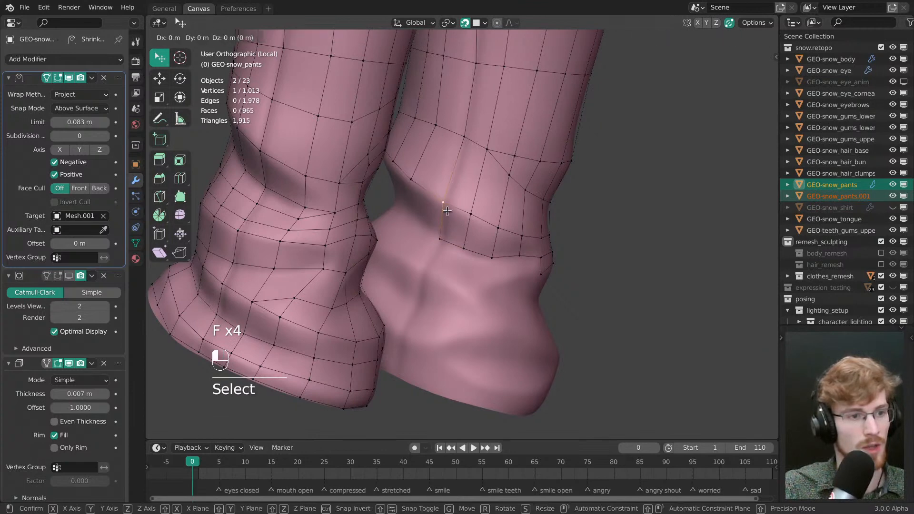
- Fill three further quads along the border to carry the strip around the next side of the leg
middle_drag(442, 238, 486, 252)
key(f)
drag(486, 251, 433, 221)
click(502, 219)
key(f)
click(481, 204)
key(f)
- Reposition vertices at the strip's leading end and fill another quad beneath the border
drag(445, 185, 478, 203)
middle_drag(439, 226, 479, 209)
right_click(490, 199)
drag(456, 229, 445, 209)
right_click(489, 197)
key(f)
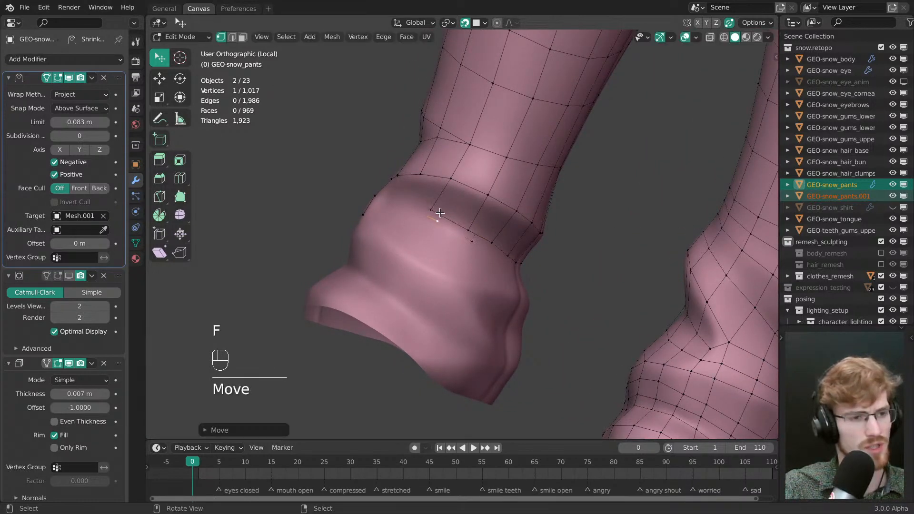
- Undo the last vertex move, reposition the strip's end vertex, and fill two more quads towards the diagonal fold
key(ctrl+z)
middle_drag(441, 213, 456, 224)
drag(455, 225, 457, 227)
drag(457, 227, 456, 227)
right_click(469, 196)
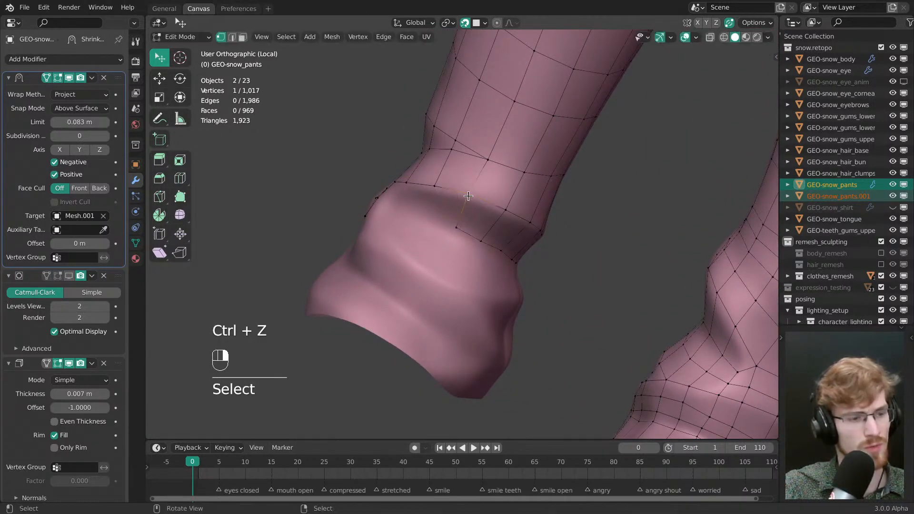
middle_drag(469, 196, 479, 207)
key(f)
drag(479, 206, 480, 208)
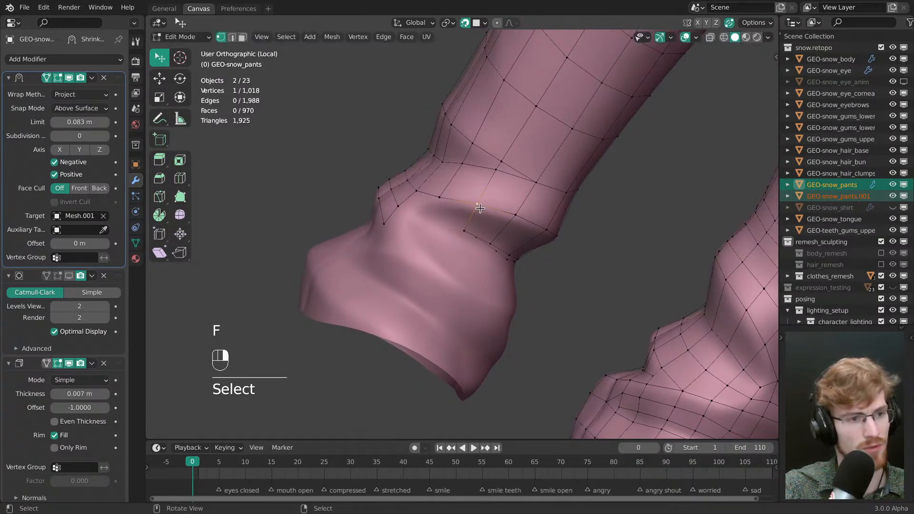
key(f)
mouse_move(431, 222)
mouse_down()
mouse_move(420, 233)
mouse_move(429, 221)
mouse_up()
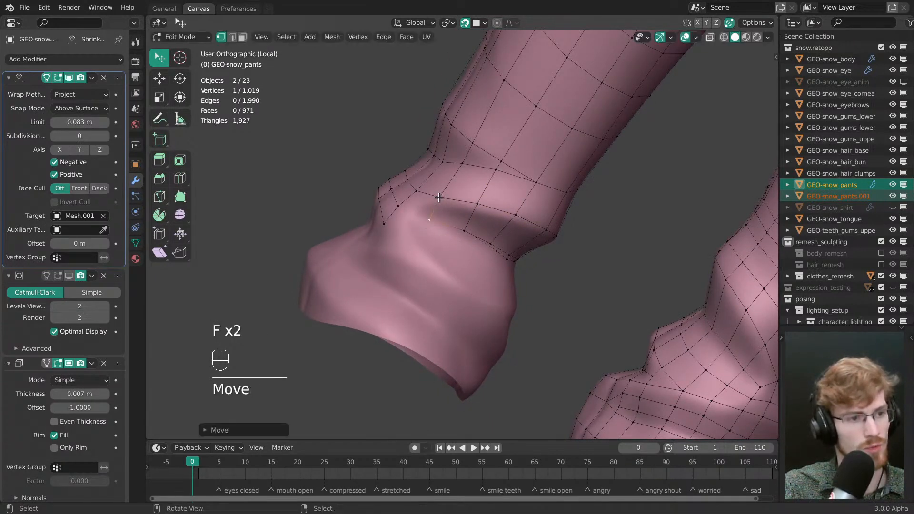
- Fill the face that closes the gap beside the diagonal fold and adjust the vertex above it
middle_drag(439, 197, 483, 249)
click(456, 215)
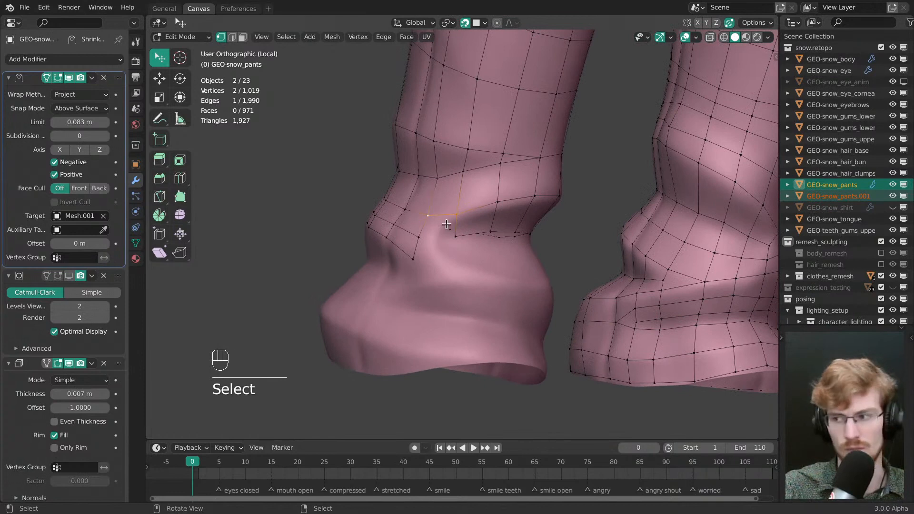
key(f)
key(alt+a)
key(w)
drag(457, 214, 460, 214)
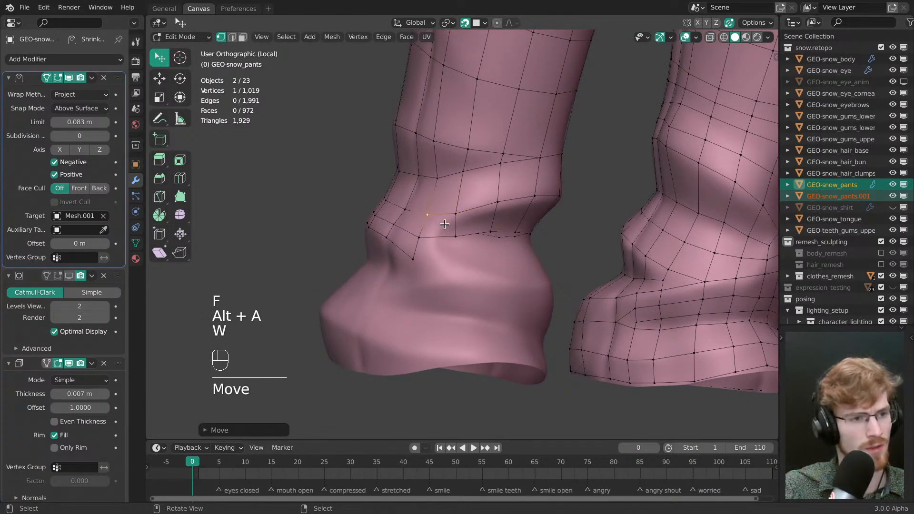
- Merge a short four-vertex row into its neighbouring row and reposition the vertex at its end
key(alt+a)
middle_drag(460, 214, 490, 242)
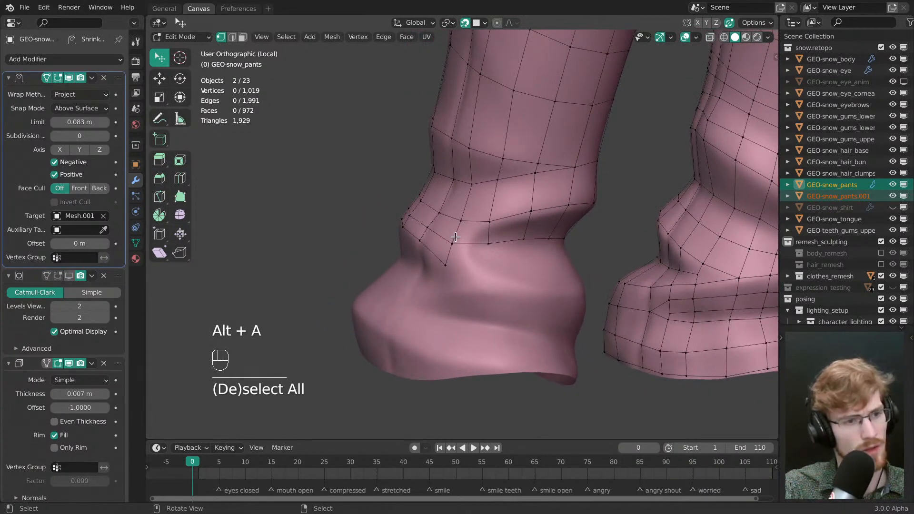
drag(489, 222, 490, 224)
middle_drag(490, 224, 457, 214)
ctrl+click(505, 272)
key(g)
click(465, 266)
key(alt+a)
key(w)
drag(442, 205, 450, 220)
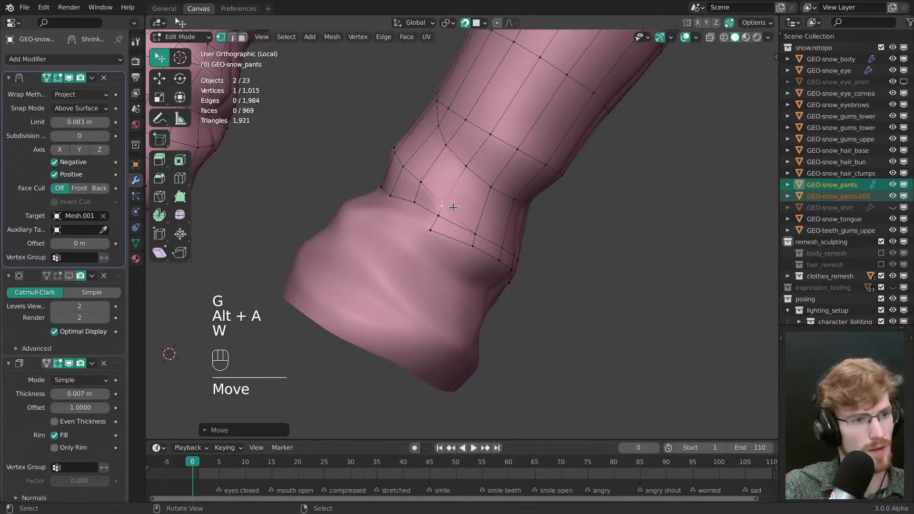
- Merge the leftover end vertex into its neighbour and reposition a vertex on the diagonal fold
key(g)
click(417, 180)
key(alt+a)
key(w)
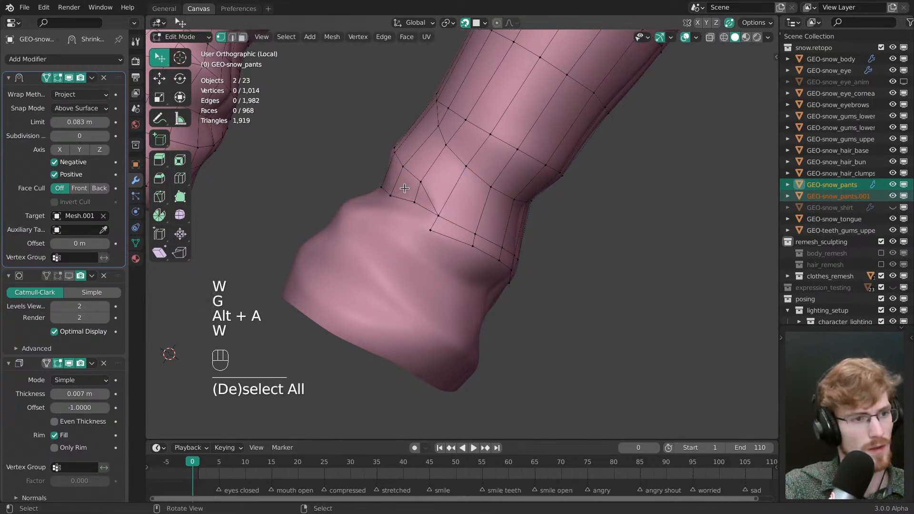
drag(532, 203, 528, 212)
middle_drag(529, 212, 510, 214)
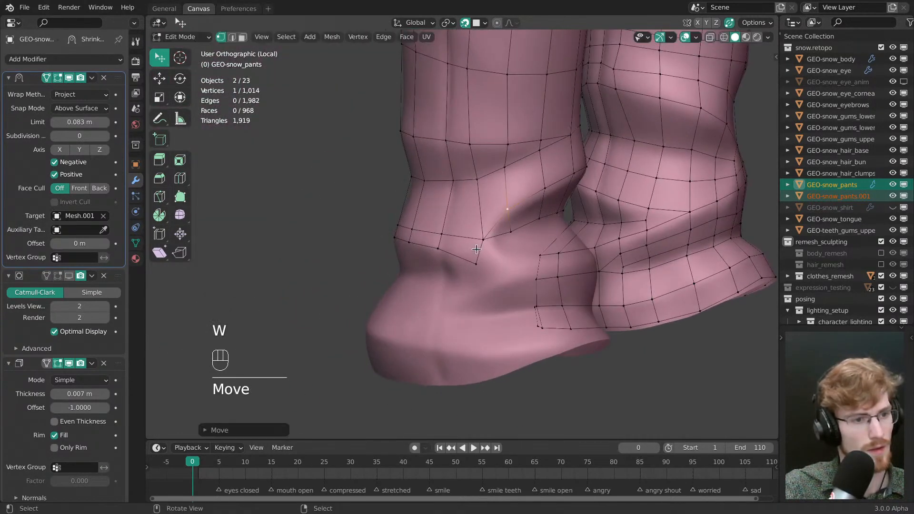
- Extrude a path of six border vertices down over the fold and adjust the new lower row
middle_drag(476, 250, 452, 254)
click(452, 253)
key(alt+a)
click(451, 253)
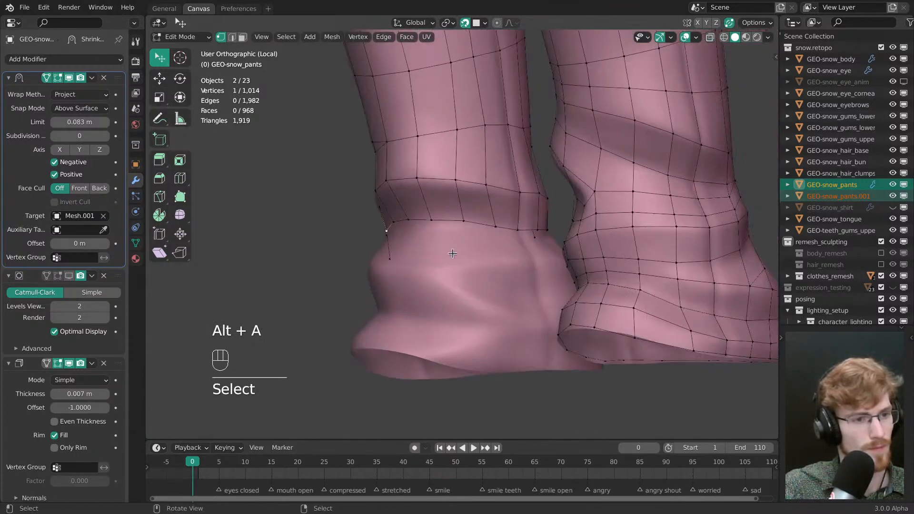
ctrl+click(518, 230)
middle_drag(518, 230, 498, 312)
key(e)
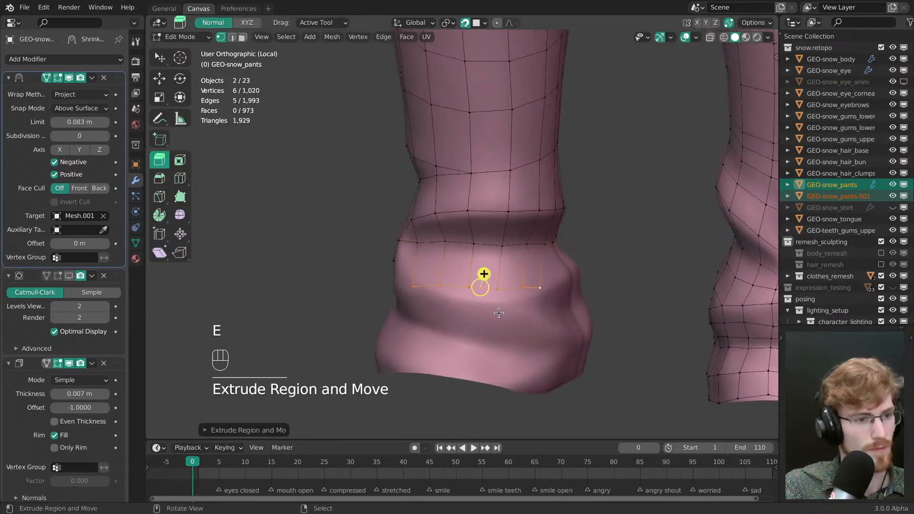
click(459, 282)
key(w)
click(458, 284)
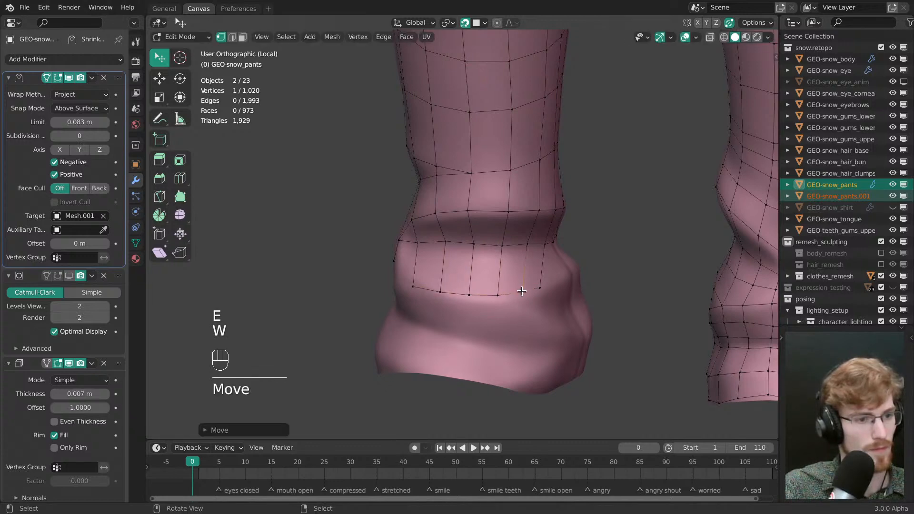
- Undo the extra face at the end of the new strip and fill a triangle there instead
middle_drag(522, 291, 490, 266)
key(f)
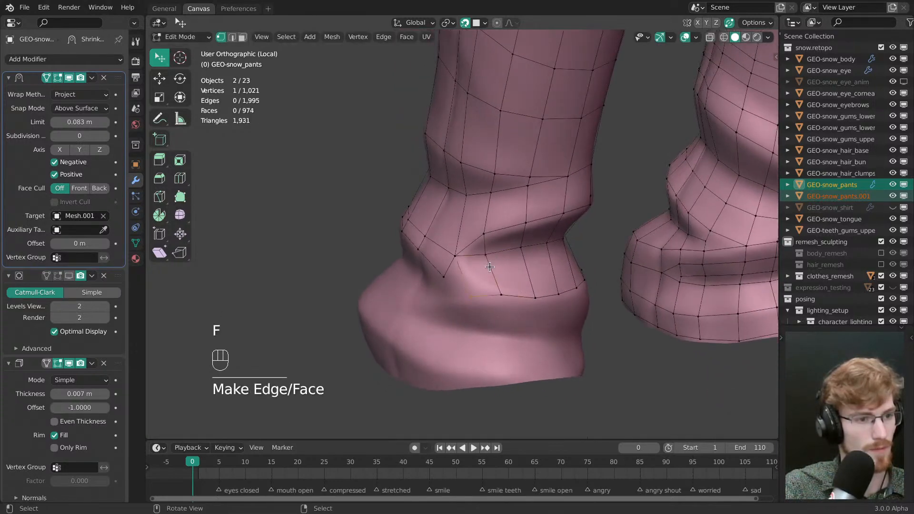
key(ctrl+z)
shift+click(490, 286)
key(f)
key(alt+a)
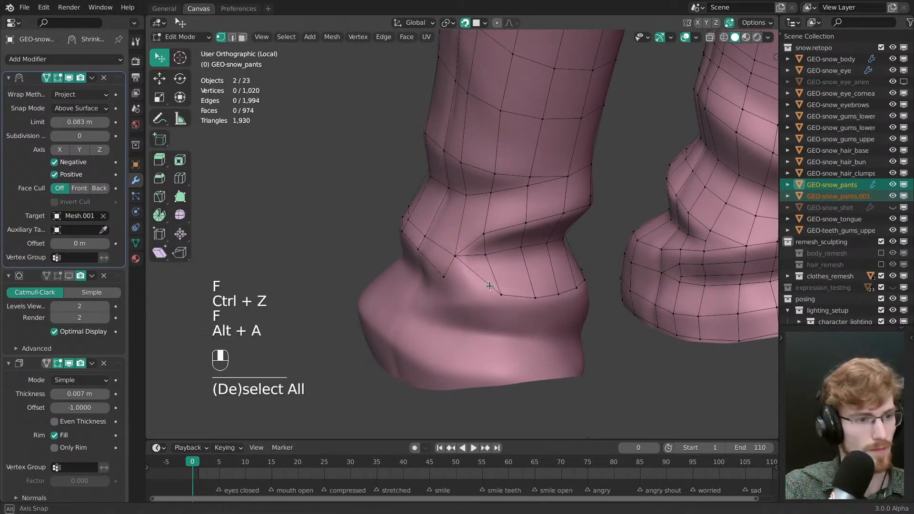
- Extrude a path of four border vertices down over the fold on the back of the unfinished trouser leg
middle_drag(490, 286, 445, 276)
key(ctrl+r)
key(Escape)
click(452, 242)
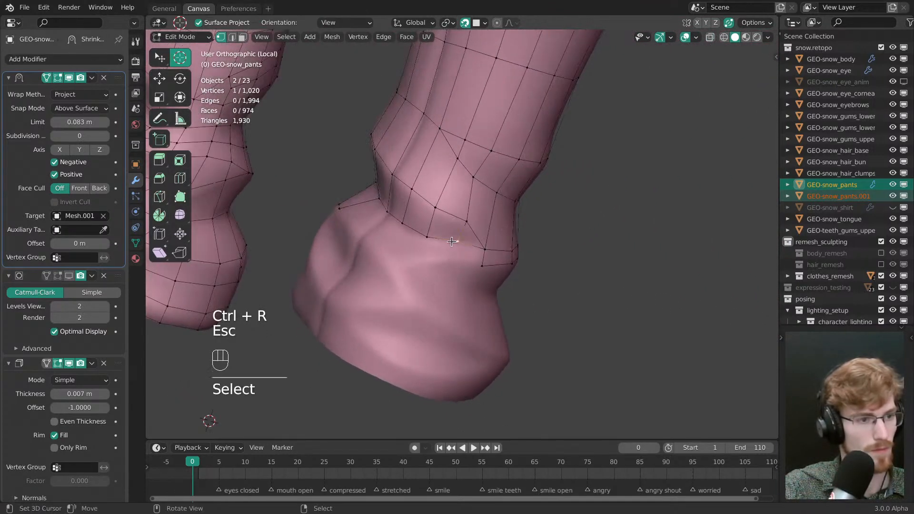
ctrl+click(390, 204)
middle_drag(390, 204, 396, 214)
click(389, 219)
ctrl+click(462, 250)
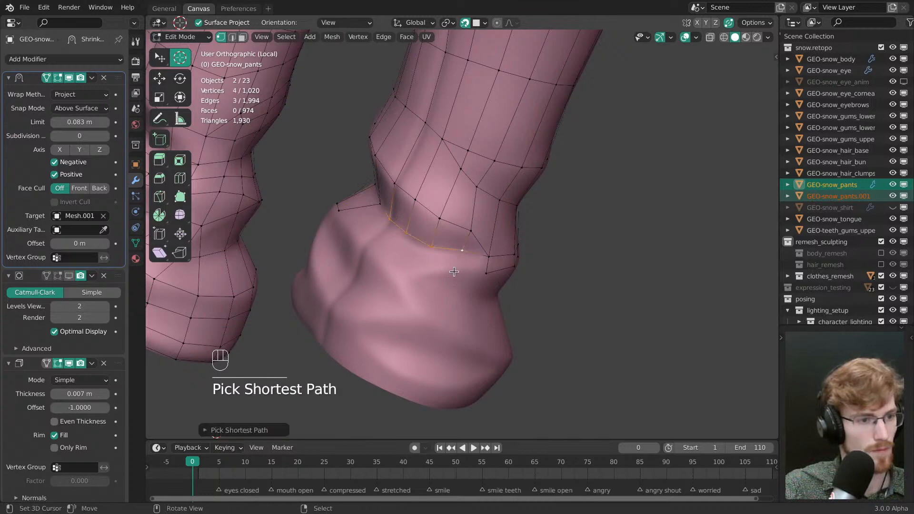
key(e)
drag(454, 272, 439, 289)
- Reposition the new row's end vertices and fill the face joining it to the neighbouring strip
key(alt+a)
key(w)
drag(374, 236, 454, 270)
shift+click(489, 258)
key(f)
key(alt+a)
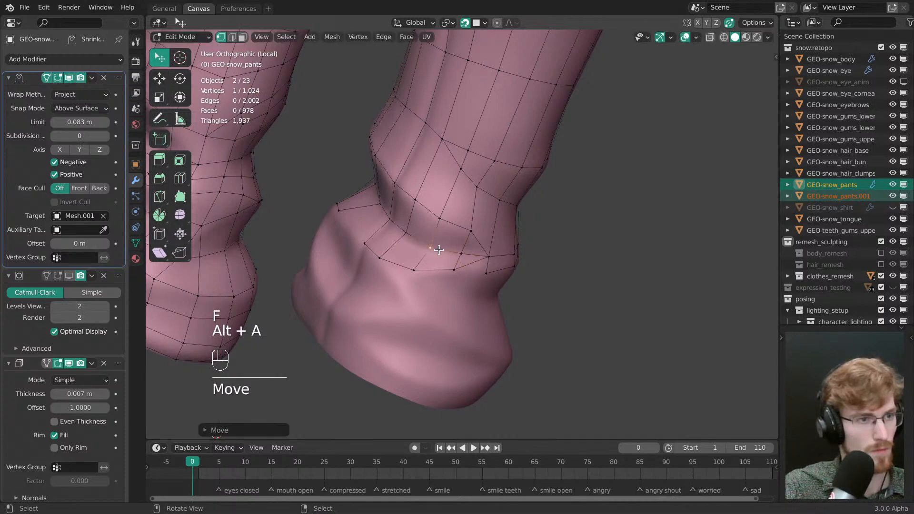
- Fill the remaining face at the opposite end of the new row
middle_drag(439, 250, 465, 264)
click(412, 248)
shift+click(402, 217)
key(f)
middle_drag(402, 220, 458, 279)
key(alt+a)
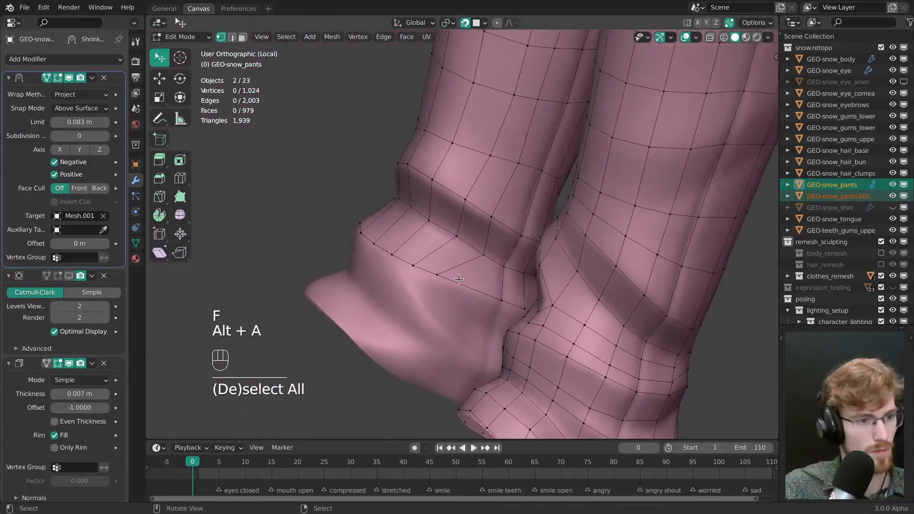
- Reposition vertices along the new lower border and the crease above it to even out the quads
drag(445, 273, 436, 272)
middle_drag(437, 272, 455, 278)
key(alt+a)
drag(463, 285, 462, 287)
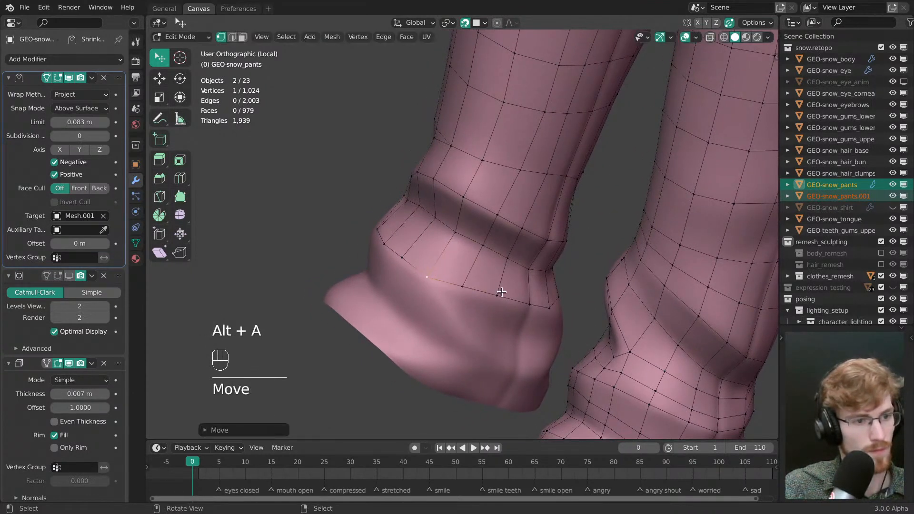
key(alt+a)
drag(517, 255, 448, 227)
middle_drag(447, 226, 556, 274)
key(alt+a)
drag(517, 202, 514, 198)
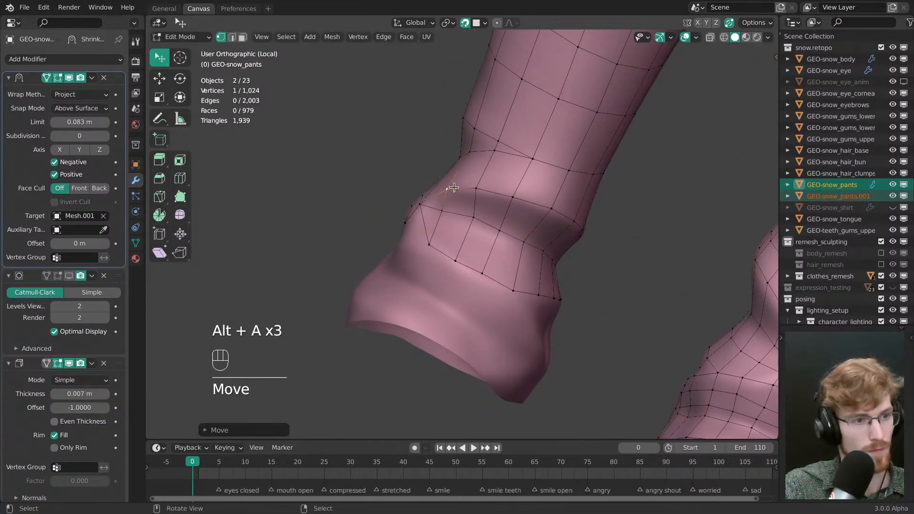
- Slide individual vertices along the crease above the lower row so they follow the sculpted fold
click(548, 207)
middle_drag(548, 206, 509, 205)
click(518, 202)
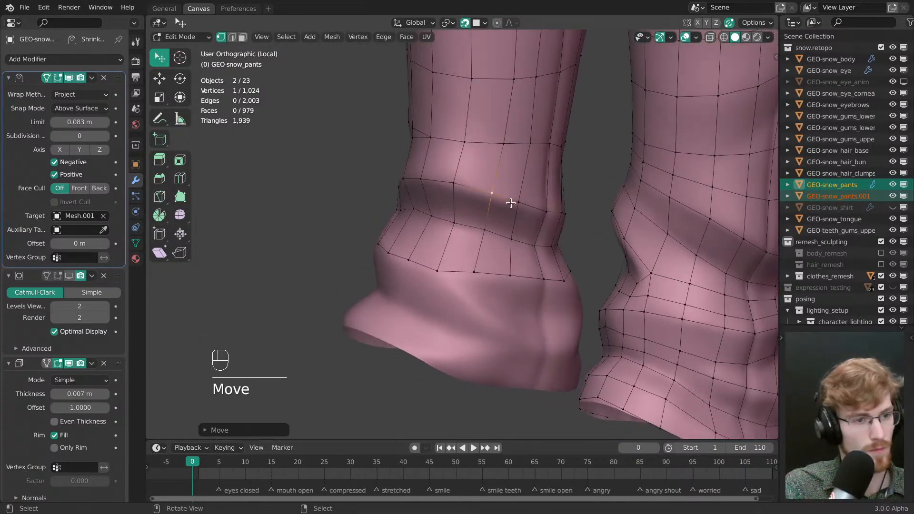
drag(516, 203, 519, 205)
key(alt+a)
middle_drag(523, 231, 558, 256)
drag(485, 217, 481, 229)
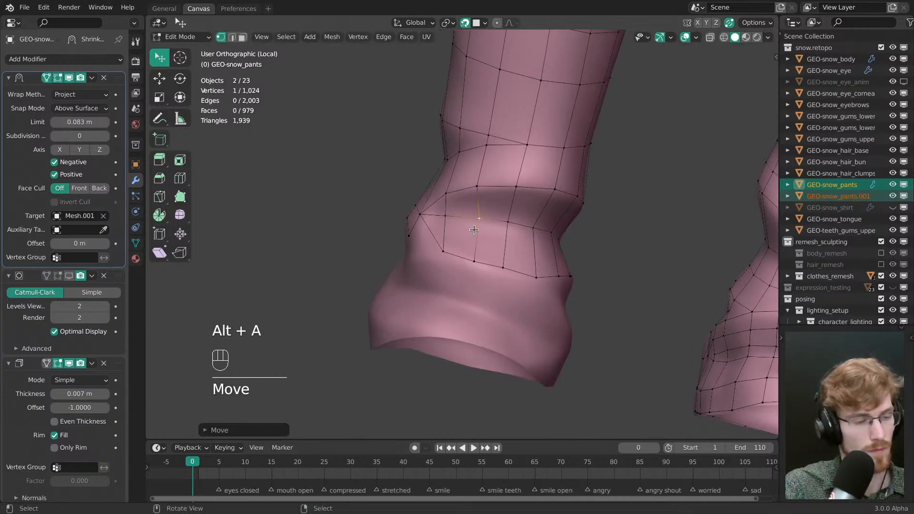
- Fill a quad in the open corner of the lower border and reposition its new vertex and neighbour
key(alt+a)
mouse_move(481, 229)
middle_down()
mouse_move(505, 238)
mouse_move(465, 226)
middle_up()
middle_drag(466, 225, 480, 233)
click(470, 227)
key(f)
key(w)
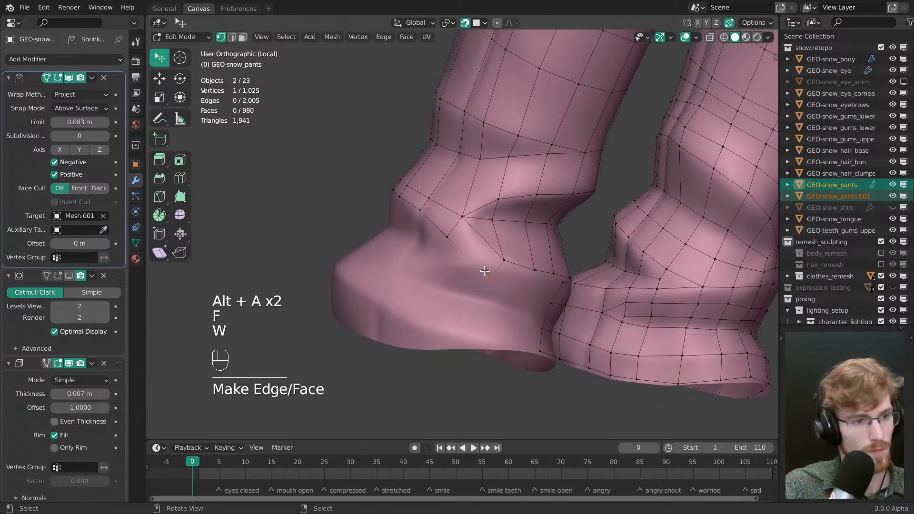
drag(502, 265, 492, 257)
drag(490, 276, 493, 254)
key(alt+a)
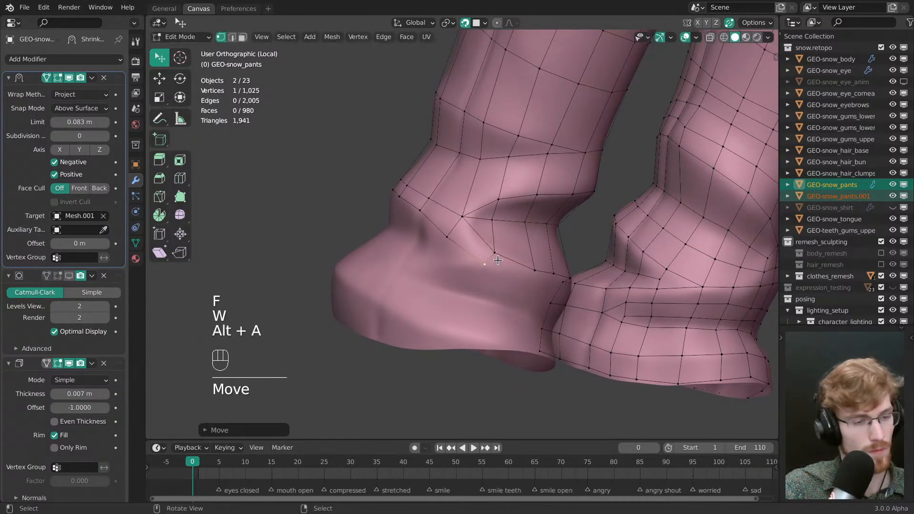
- Extrude a path of five border vertices slightly down to start a narrow strip below the fold
middle_drag(493, 255, 720, 302)
key(ctrl+r)
key(Escape)
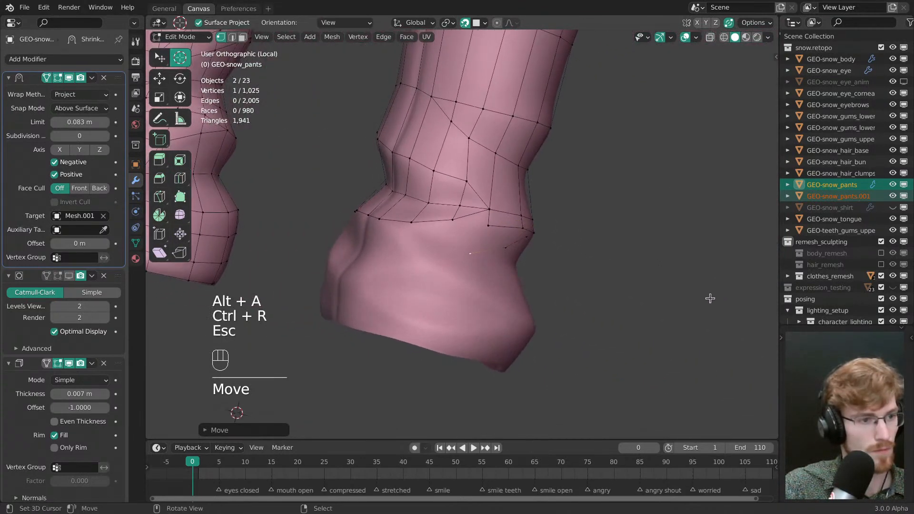
right_click(453, 216)
middle_drag(453, 216, 512, 231)
ctrl+right_click(407, 231)
middle_drag(410, 233, 386, 234)
key(e)
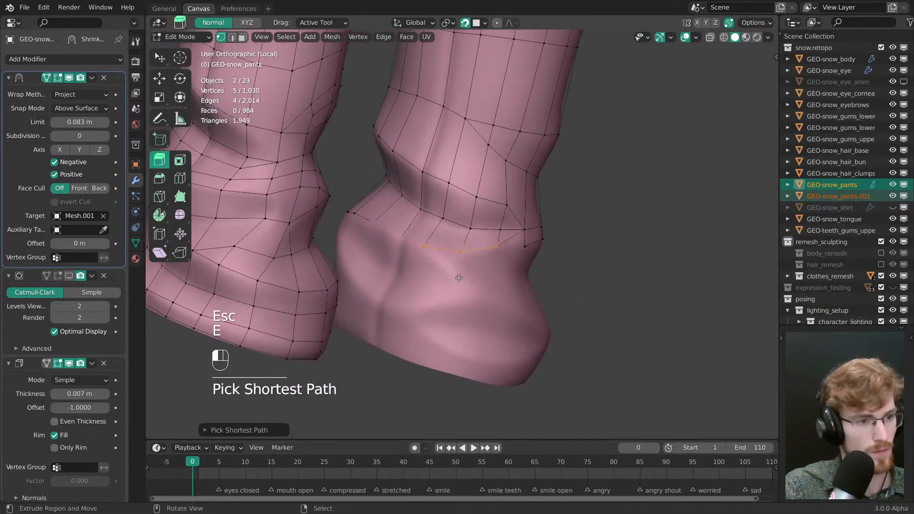
drag(460, 274, 455, 286)
key(alt+a)
- Extrude the adjoining path of four border vertices down to continue the narrow strip around the leg
middle_drag(456, 287, 595, 294)
right_click(460, 253)
middle_drag(459, 253, 571, 275)
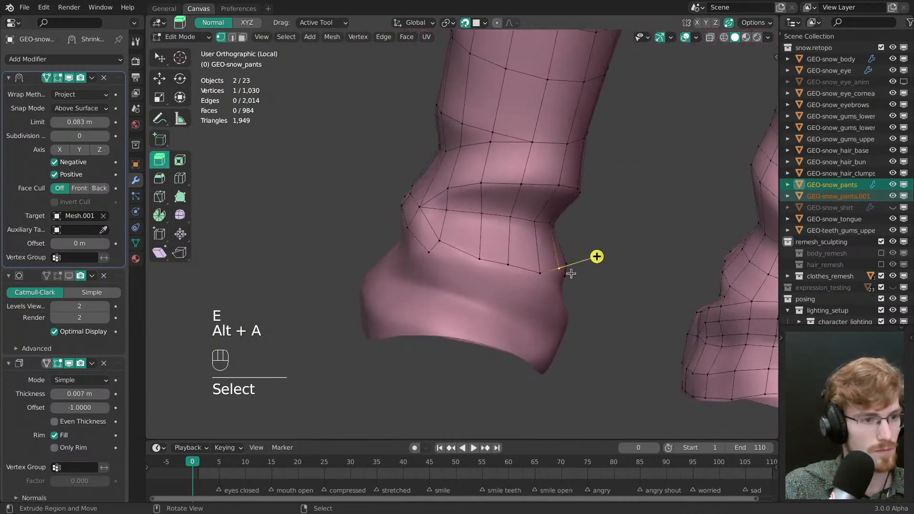
ctrl+right_click(483, 262)
middle_drag(498, 267, 475, 265)
key(e)
click(473, 276)
key(alt+a)
- Fill the two gaps between the newly extruded strips to make one continuous row of quads
right_click(460, 250)
shift+right_click(425, 233)
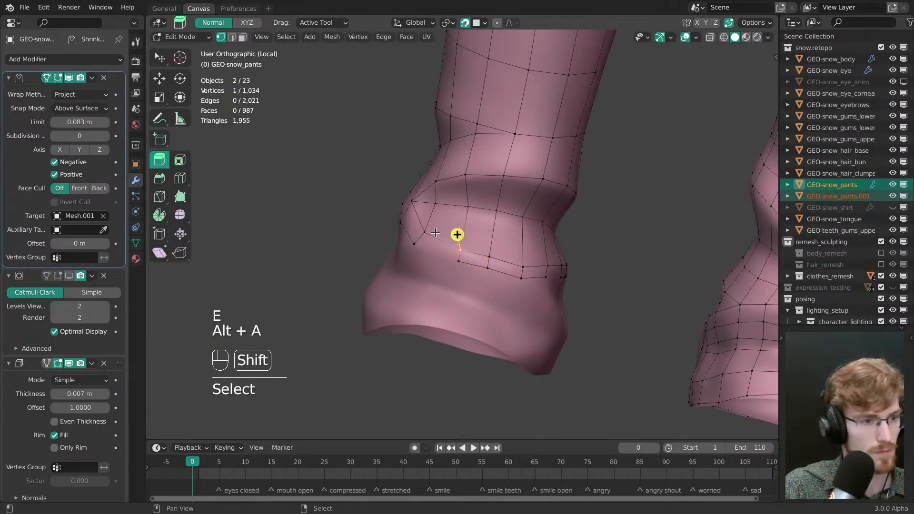
key(f)
key(alt+a)
middle_drag(549, 276, 482, 263)
right_click(478, 253)
shift+right_click(513, 244)
key(f)
key(alt+a)
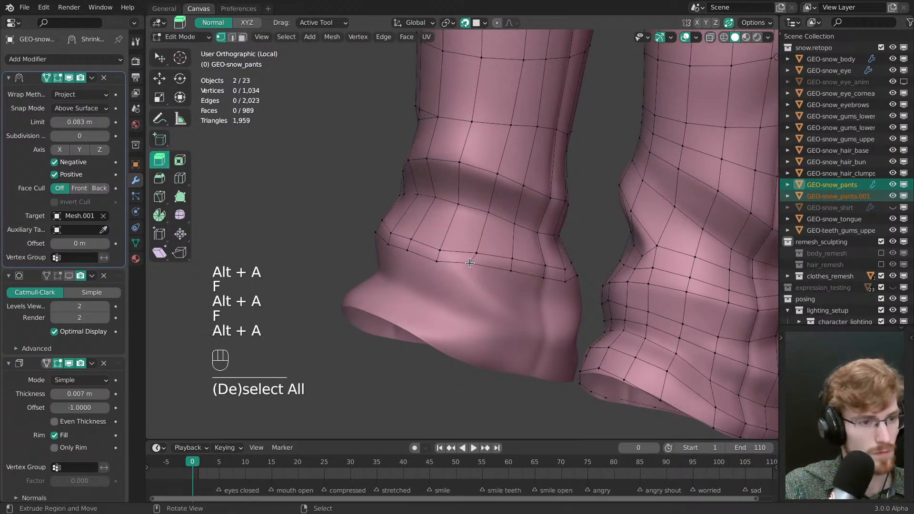
- Reposition vertices of the narrow strip to space its quads evenly around the leg
key(w)
drag(477, 266, 472, 266)
middle_drag(449, 261, 519, 280)
drag(459, 254, 455, 252)
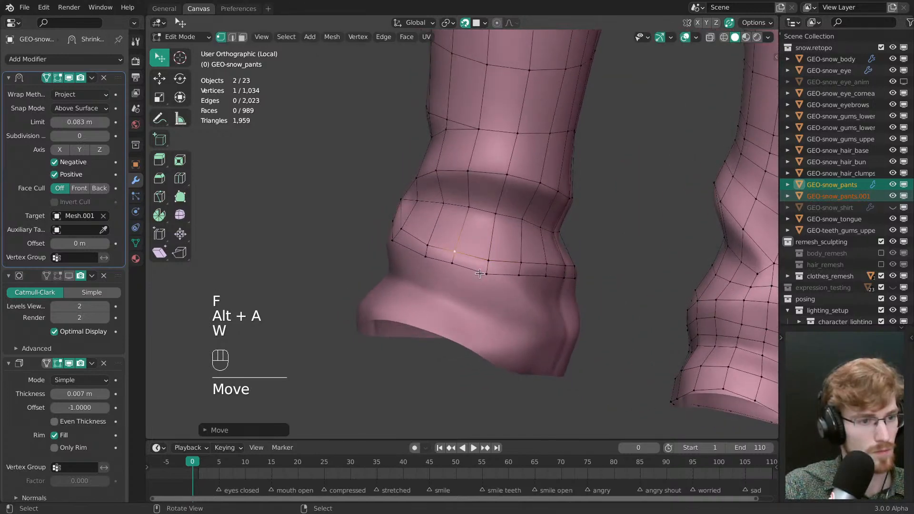
middle_drag(456, 250, 510, 254)
drag(480, 250, 467, 252)
middle_drag(476, 243, 448, 252)
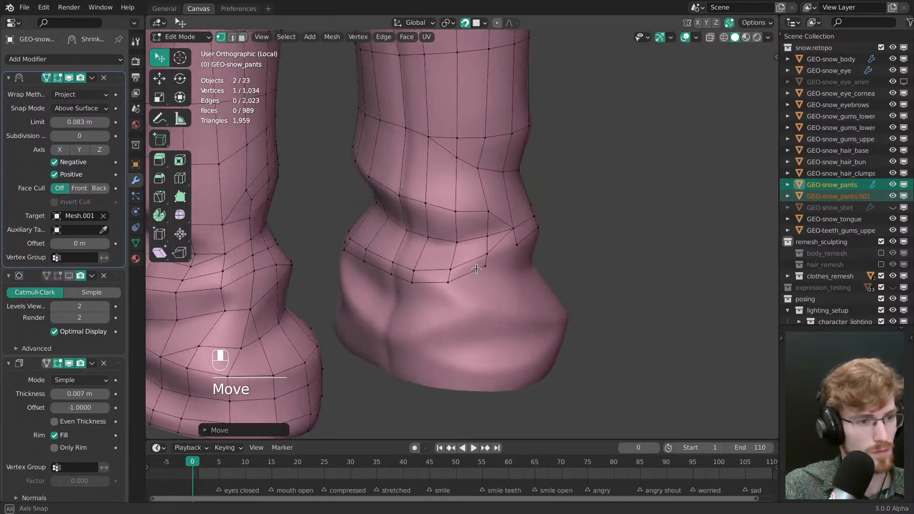
- Add an edge loop through the strip of faces above the lower border and adjust one of its vertices
key(ctrl+r)
click(453, 251)
key(alt+a)
key(w)
drag(484, 242, 482, 245)
middle_drag(481, 244, 349, 300)
- Fill the open face between the end of the strip and the diagonal fold
key(alt+a)
click(413, 234)
shift+click(448, 215)
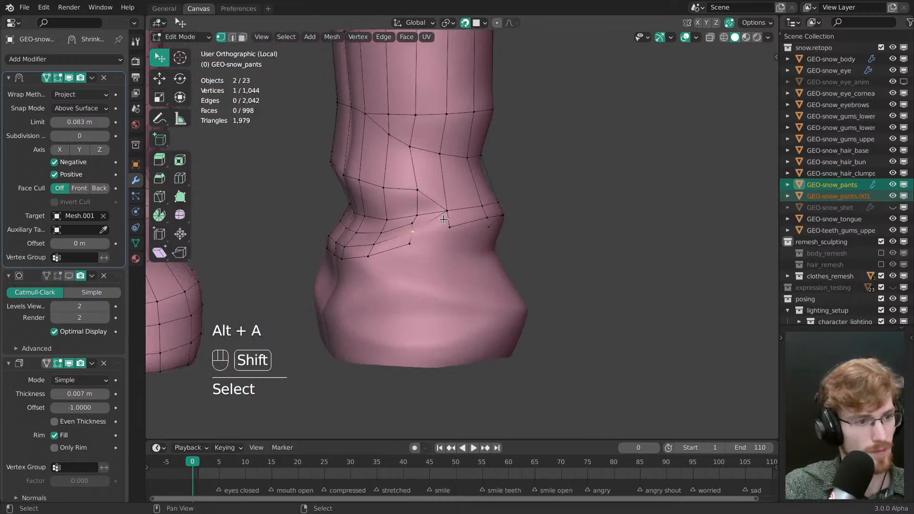
key(f)
key(alt+a)
key(w)
middle_drag(454, 239, 453, 262)
key(alt+a)
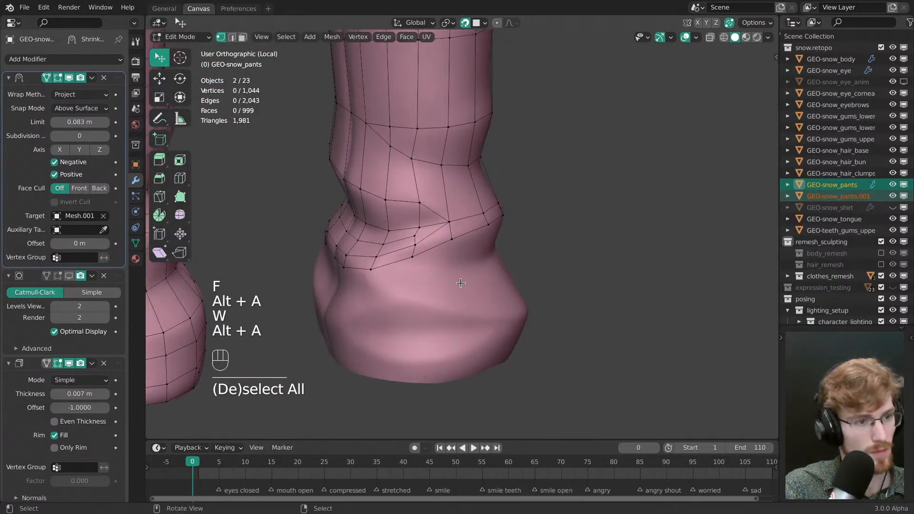
- Cut a new edge with the Knife across the faces above the diagonal fold and dissolve the redundant edge
middle_drag(456, 221, 540, 288)
ctrl+middle_drag(541, 289, 544, 238)
middle_drag(545, 238, 525, 258)
key(k)
click(544, 235)
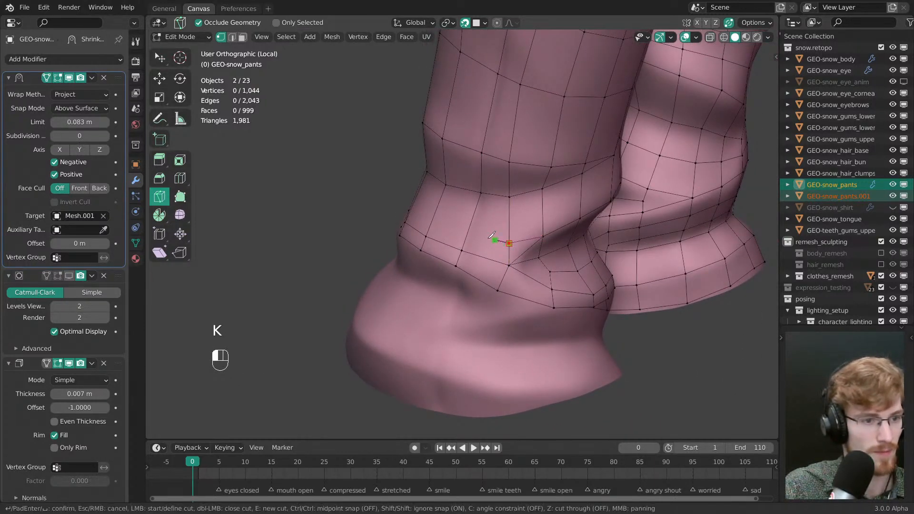
click(462, 250)
key(Return)
middle_drag(531, 261, 399, 222)
key(2)
right_click(521, 245)
key(ctrl+x)
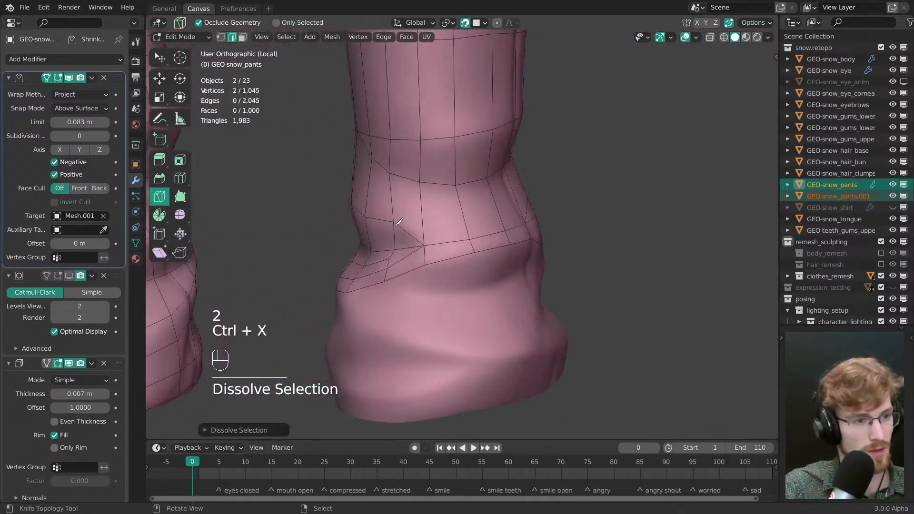
- Continue the Knife cut around the leg above the fold and dissolve two leftover edges beside it
click(395, 222)
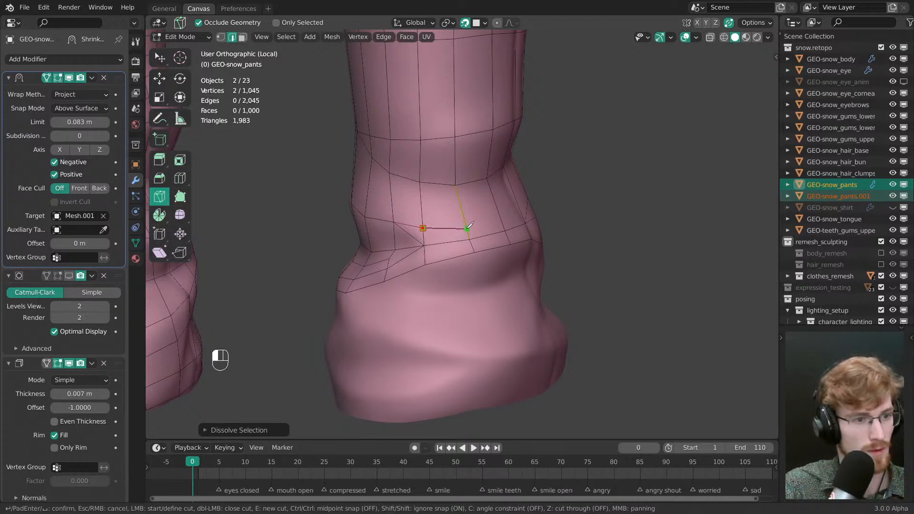
middle_drag(467, 229, 405, 222)
right_click(434, 229)
click(405, 221)
key(space)
right_click(513, 212)
shift+right_click(441, 233)
key(ctrl+x)
key(alt+a)
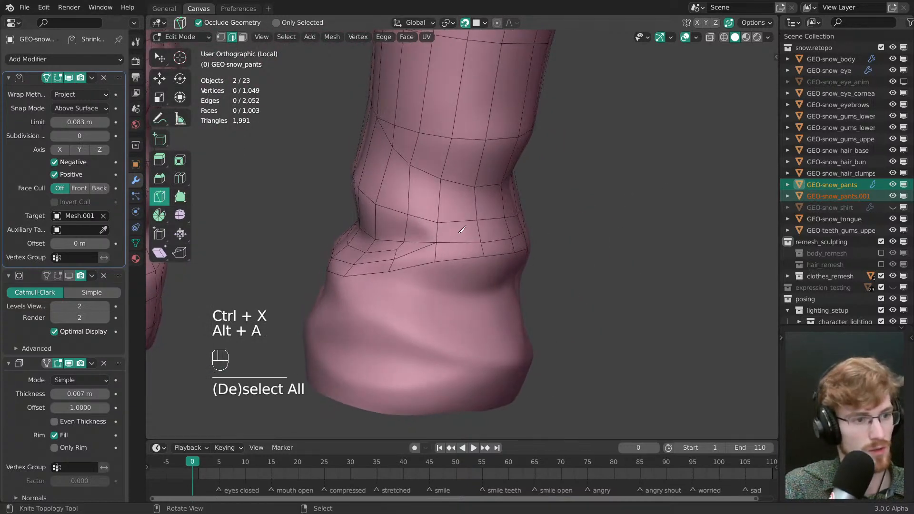
- Reposition the vertex where the new cut meets the diagonal fold, and save the file
key(1)
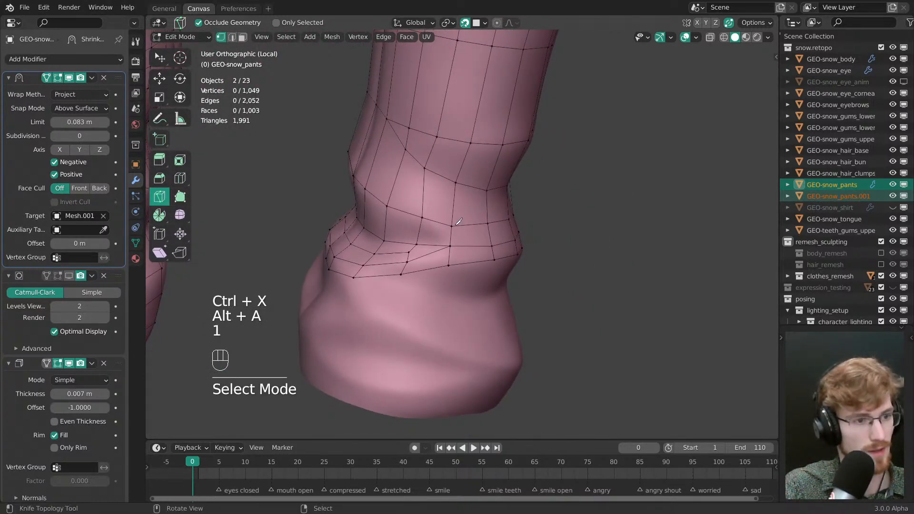
key(w)
drag(422, 218, 431, 220)
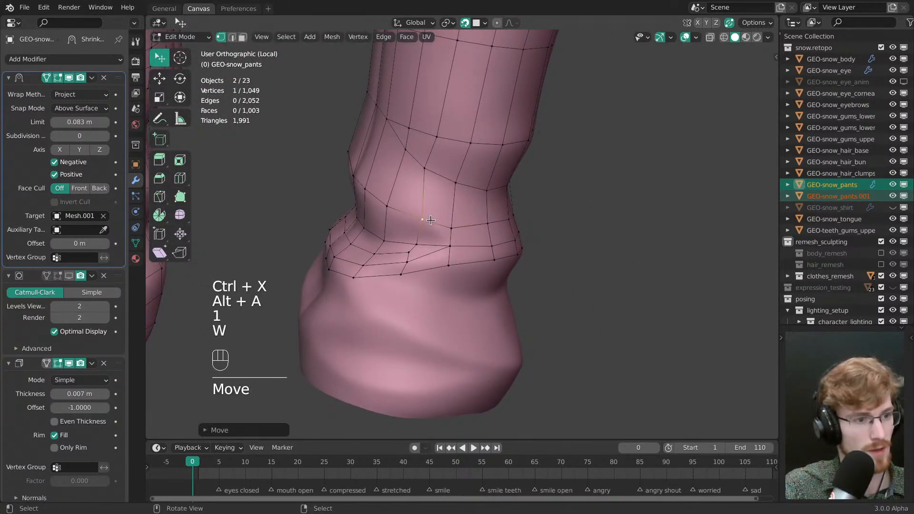
middle_drag(433, 226, 530, 270)
key(alt+a)
middle_drag(427, 271, 441, 251)
key(ctrl+s)
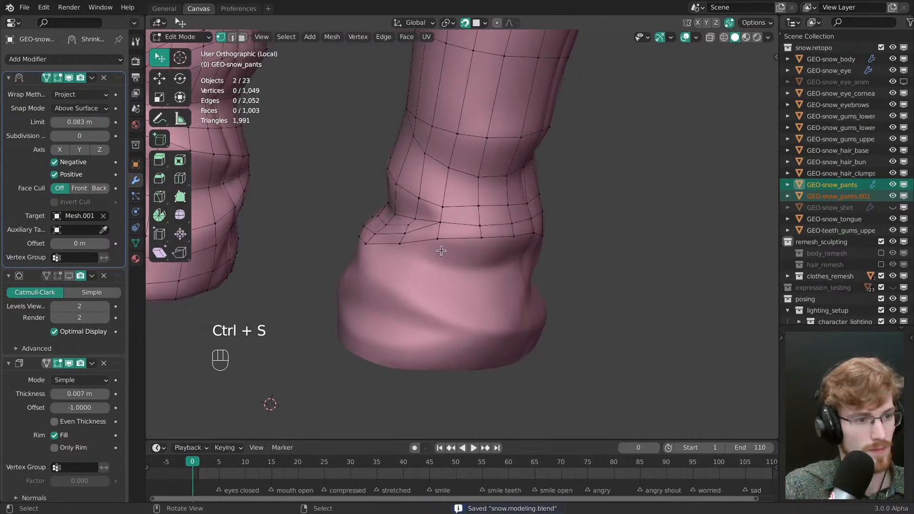
- Extrude a path of four border vertices down into the lower fold and move both end vertices up slightly
middle_drag(537, 266, 487, 260)
ctrl+click(488, 229)
key(e)
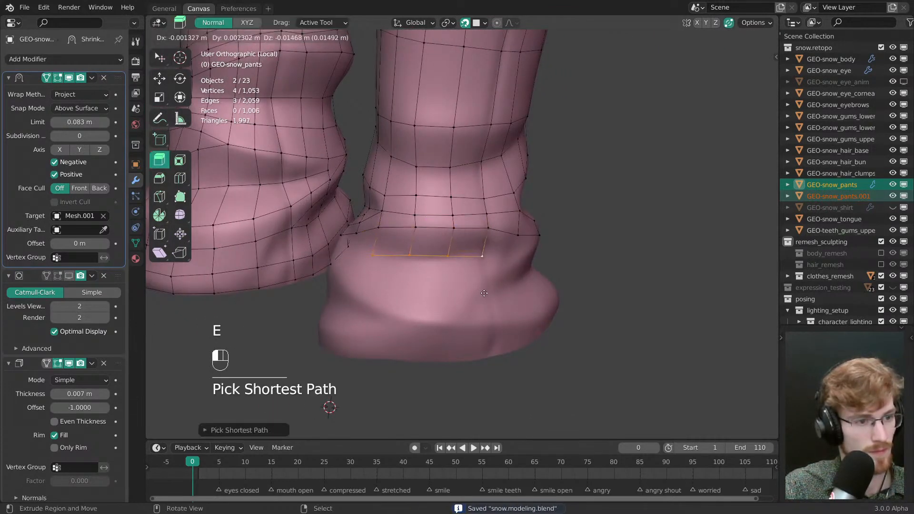
click(484, 257)
key(w)
drag(375, 255, 375, 251)
drag(484, 257, 481, 251)
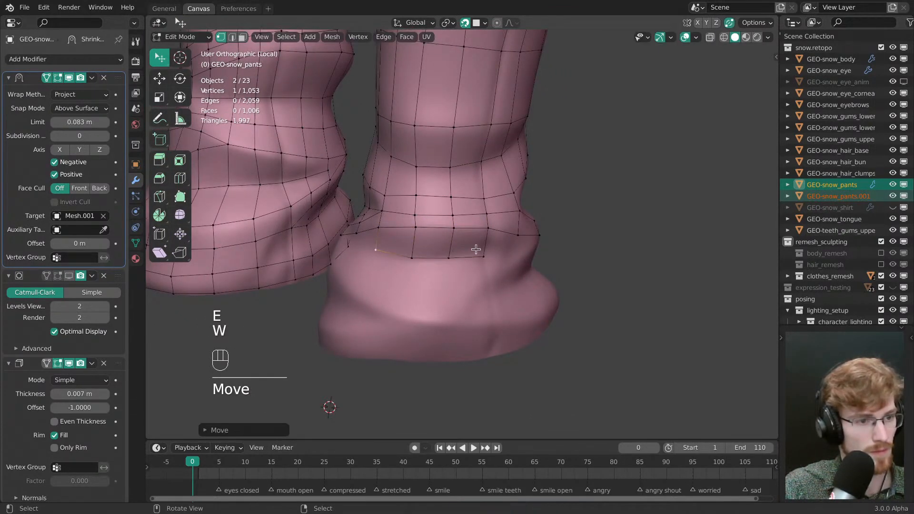
- Fill a face beside the new strip and a triangle closing the corner at its end
middle_drag(390, 243, 571, 259)
shift+click(450, 241)
key(f)
key(alt+a)
click(446, 237)
shift+click(408, 244)
shift+click(441, 258)
key(f)
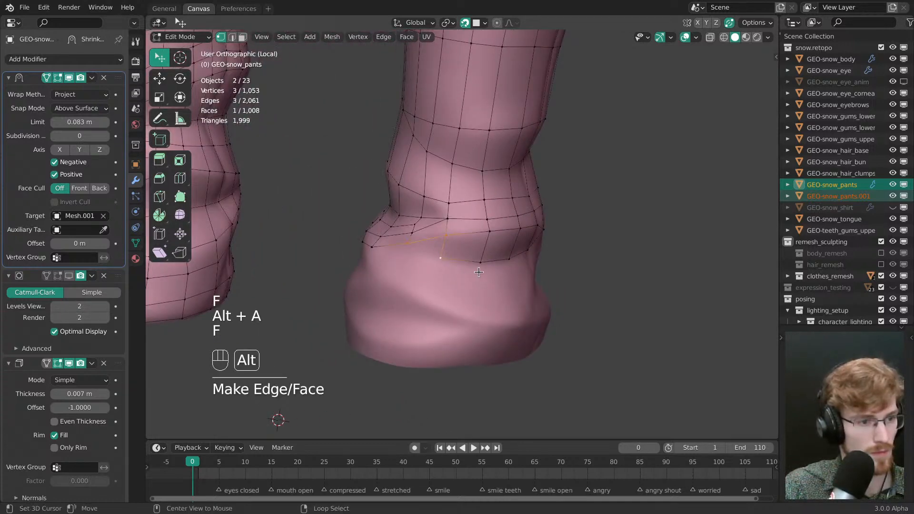
- Reposition border vertices around the filled triangle to smooth the lower edge flow
key(alt+a)
middle_drag(479, 272, 453, 260)
key(alt+a)
click(458, 265)
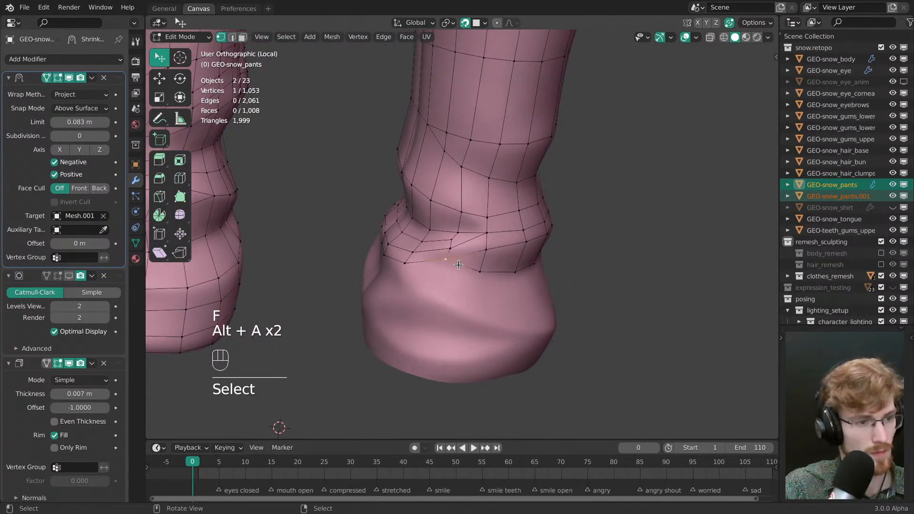
key(w)
click(457, 270)
drag(414, 253, 415, 252)
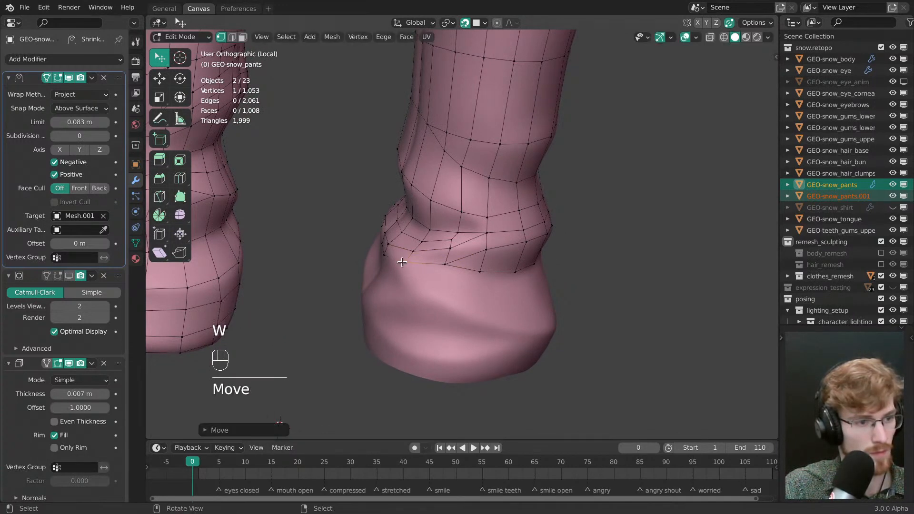
- Extrude a path of six vertices along the lower border down toward the cuff
click(481, 272)
middle_drag(485, 271, 412, 252)
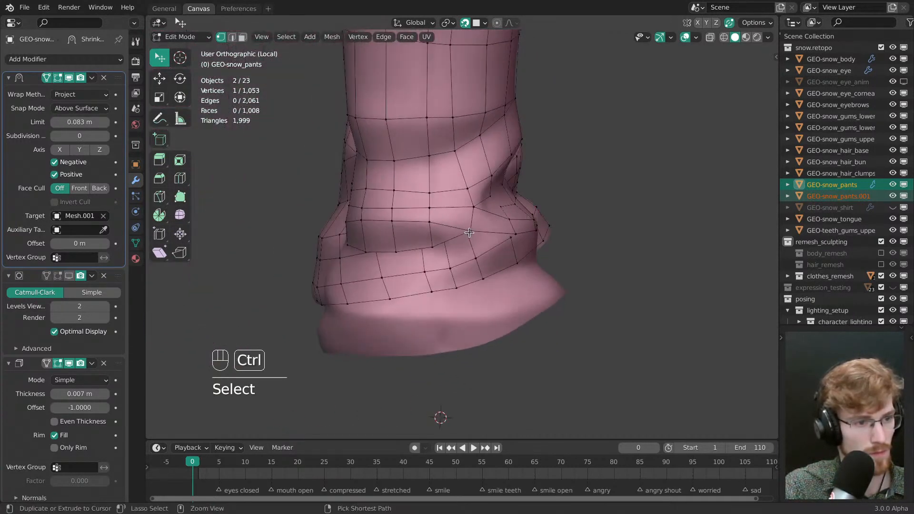
ctrl+click(473, 233)
middle_drag(476, 243, 514, 286)
key(e)
drag(494, 272, 497, 296)
key(alt+a)
- Reposition vertices of the new bottom row to follow the fold above the cuff, and save the file
middle_drag(485, 264, 505, 265)
key(w)
drag(396, 283, 400, 288)
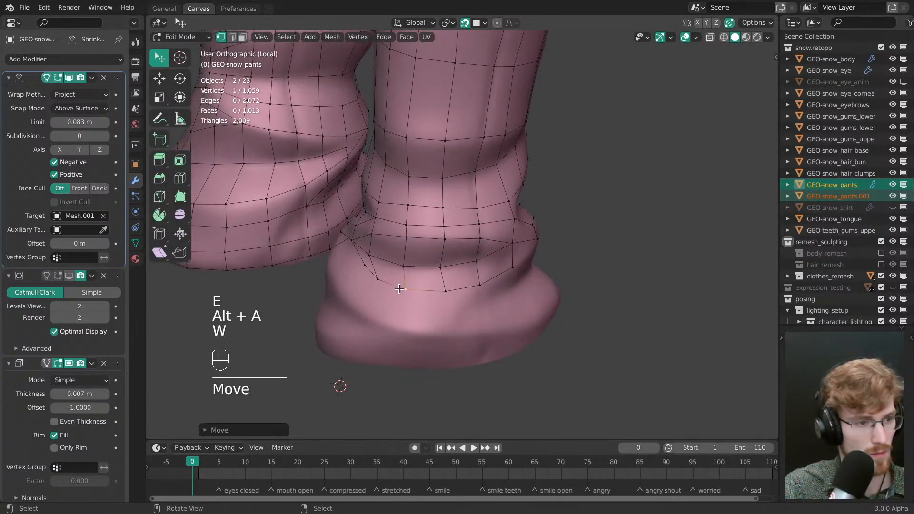
middle_drag(400, 288, 476, 296)
drag(433, 265, 413, 272)
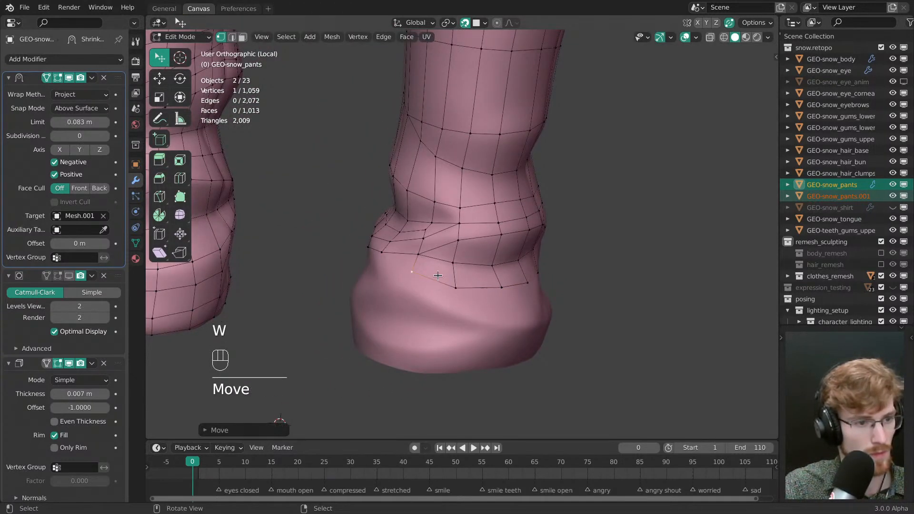
middle_drag(503, 290, 462, 292)
key(ctrl+s)
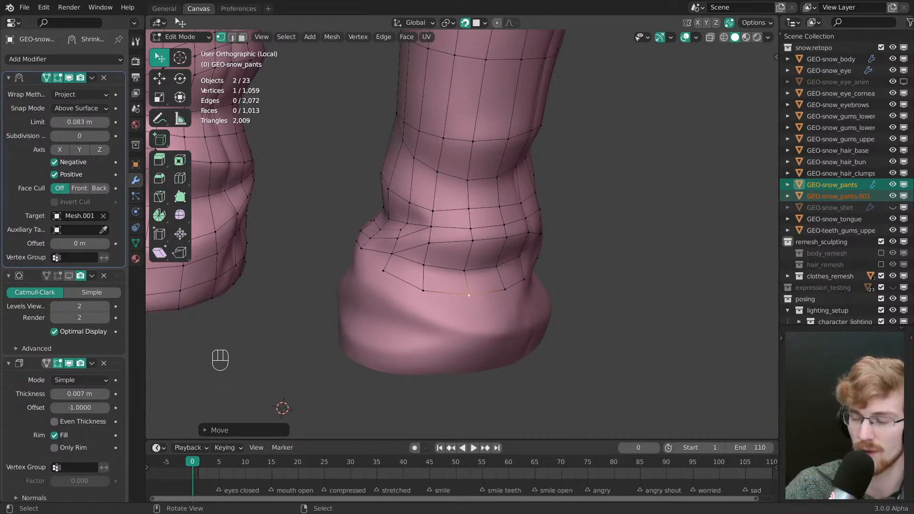
- Reposition vertices of the bottom row downward so it follows the fold above the cuff
middle_drag(381, 286, 419, 284)
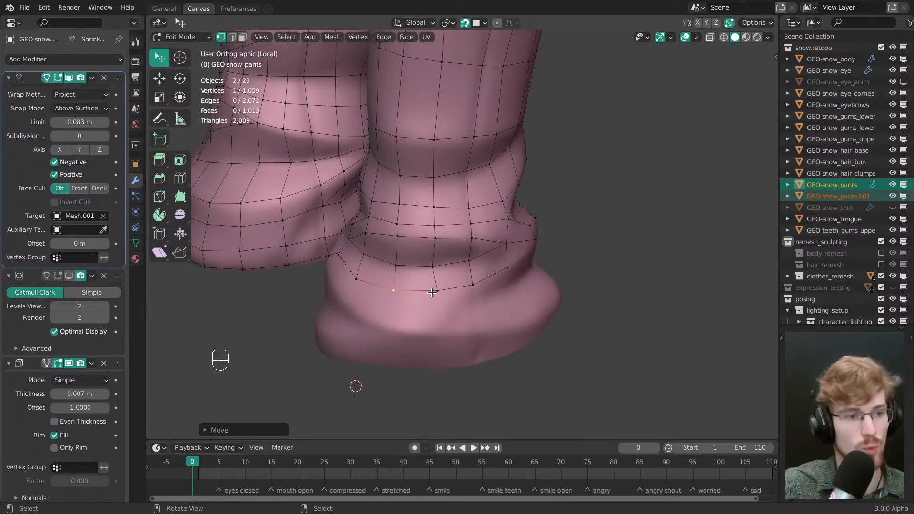
key(alt+a)
middle_drag(432, 292, 413, 297)
key(w)
drag(424, 310, 413, 322)
drag(385, 289, 374, 302)
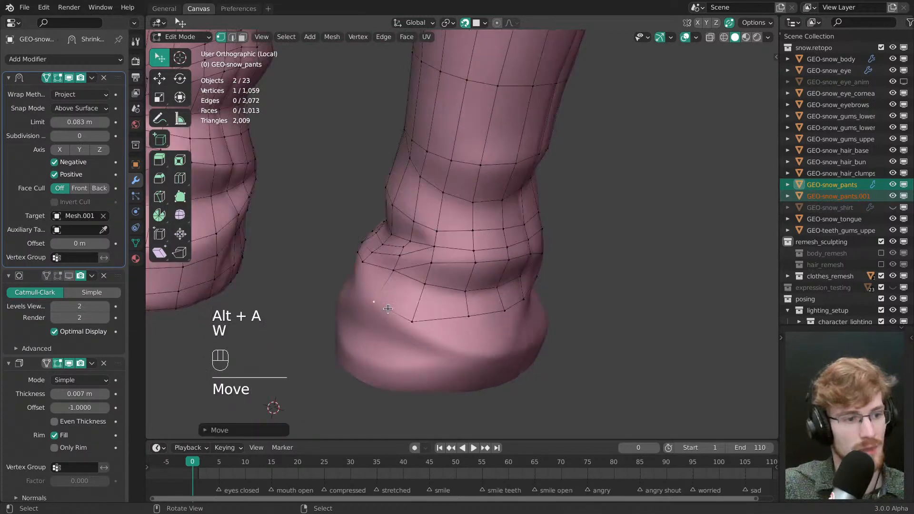
middle_drag(387, 309, 484, 291)
drag(484, 292, 484, 294)
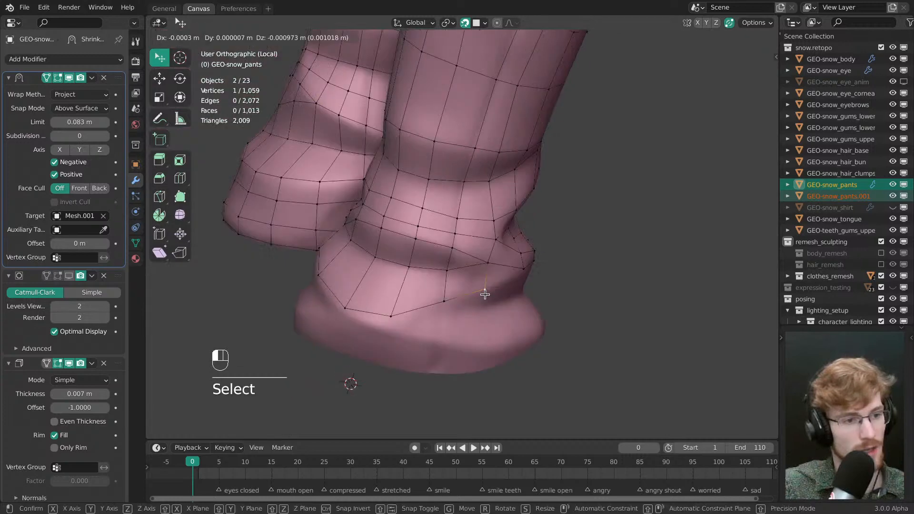
- Fill a face at the end of the bottom row and lower a neighbouring border vertex
key(f)
key(alt+a)
middle_drag(485, 295, 534, 310)
drag(537, 309, 542, 316)
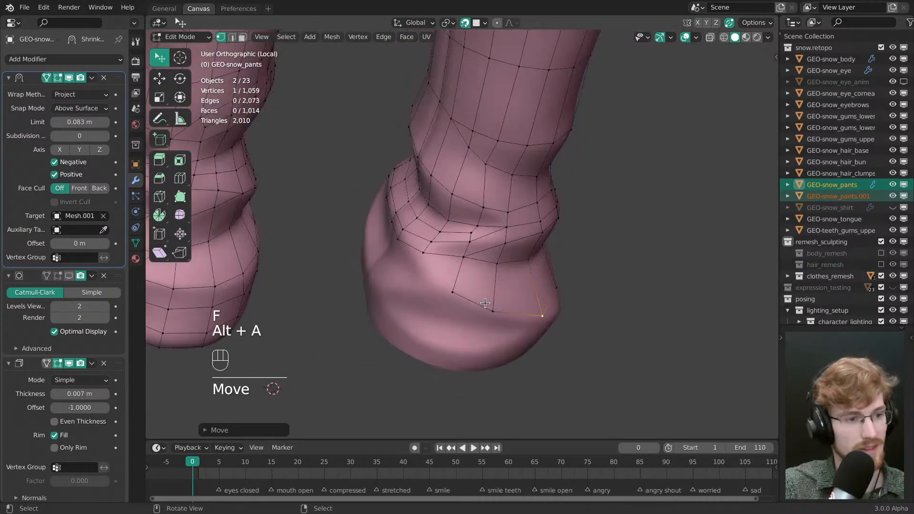
- Extend the bottom row with another quad and move its new corner vertex up onto the fold
key(alt+a)
middle_drag(486, 303, 519, 302)
click(490, 256)
key(f)
key(w)
drag(443, 288, 446, 269)
- Fill the remaining gap between the end of the new row and the adjoining border with a face
key(shift+f)
key(alt+a)
right_click(511, 260)
shift+right_click(476, 250)
middle_drag(447, 269, 483, 257)
key(j)
key(f)
key(alt+a)
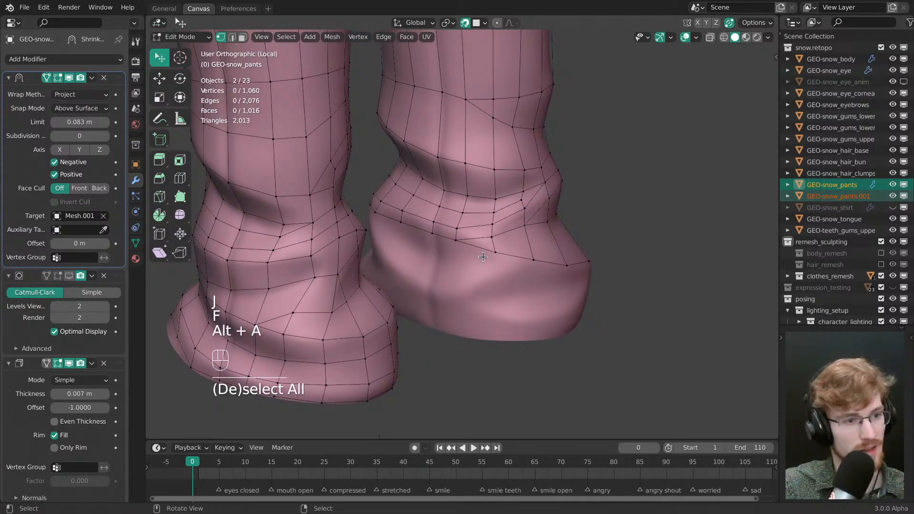
- Nudge a border vertex on the inner side of the unfinished cuff and save the file
key(w)
drag(427, 227, 426, 228)
key(alt+a)
middle_drag(426, 227, 499, 266)
click(493, 270)
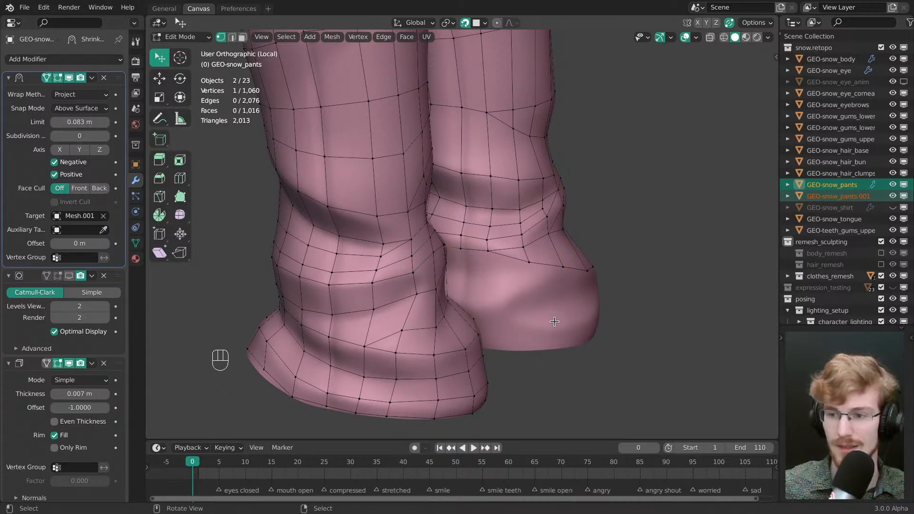
middle_drag(555, 322, 552, 277)
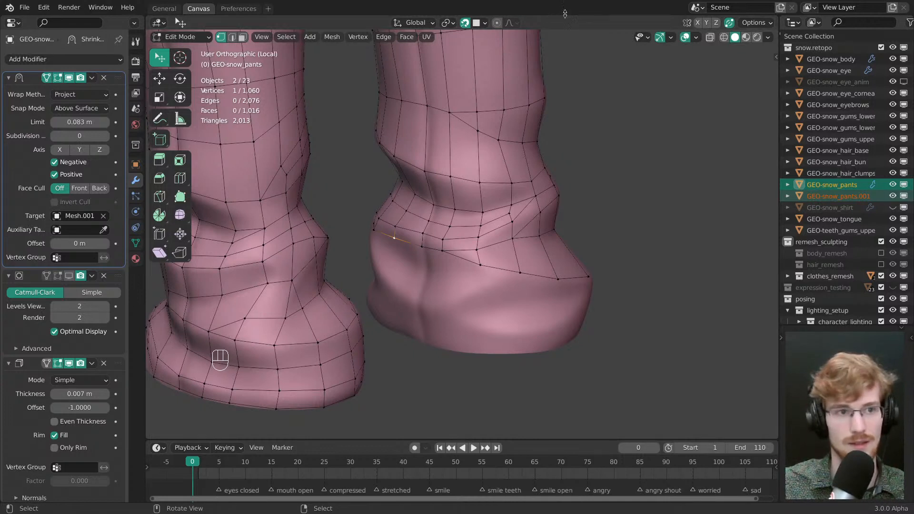
key(ctrl+s)
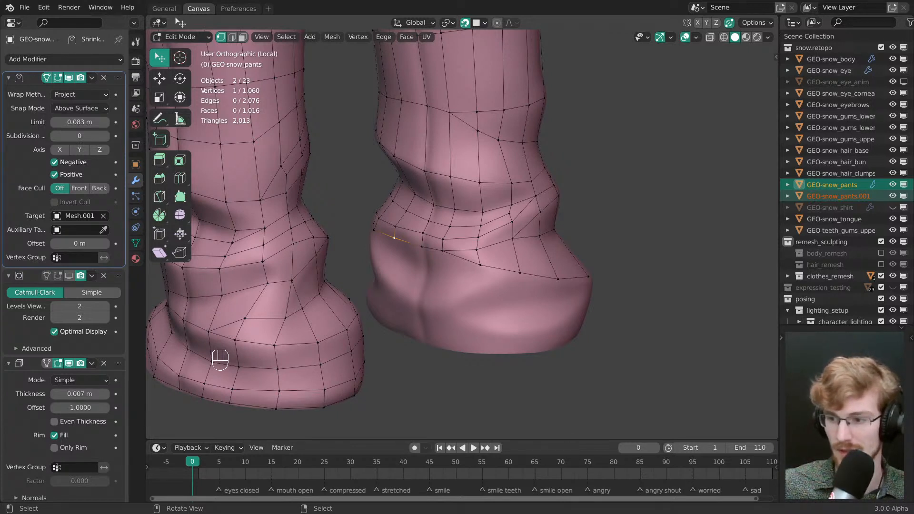
- Examine the topology of both lower trouser legs from several sides and save the file
scroll(483, 261, down, 3)
middle_drag(511, 269, 629, 258)
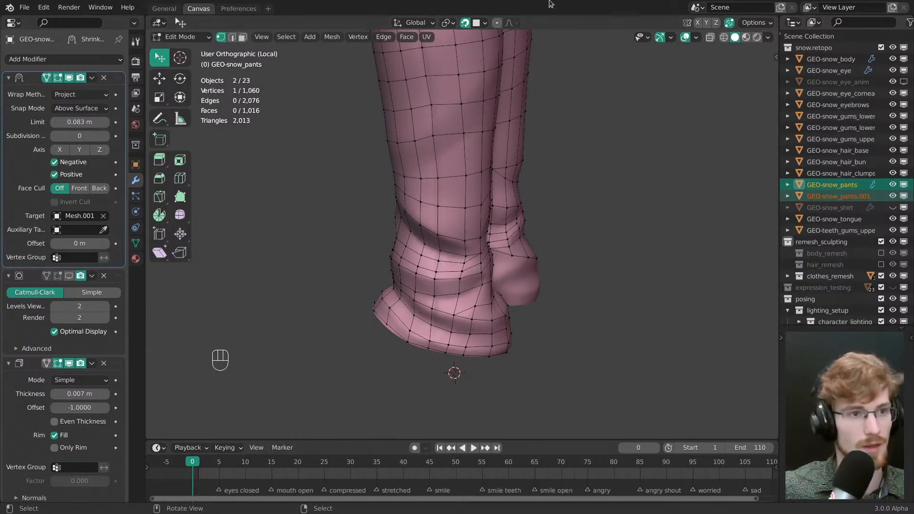
scroll(504, 215, down, 4)
shift+middle_drag(505, 214, 518, 252)
scroll(495, 237, up, 3)
key(ctrl+s)
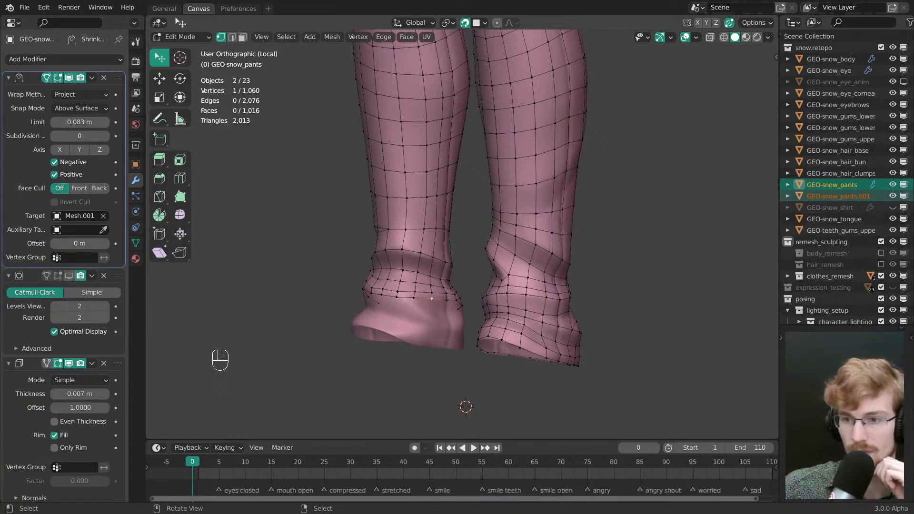
middle_drag(717, 296, 692, 308)
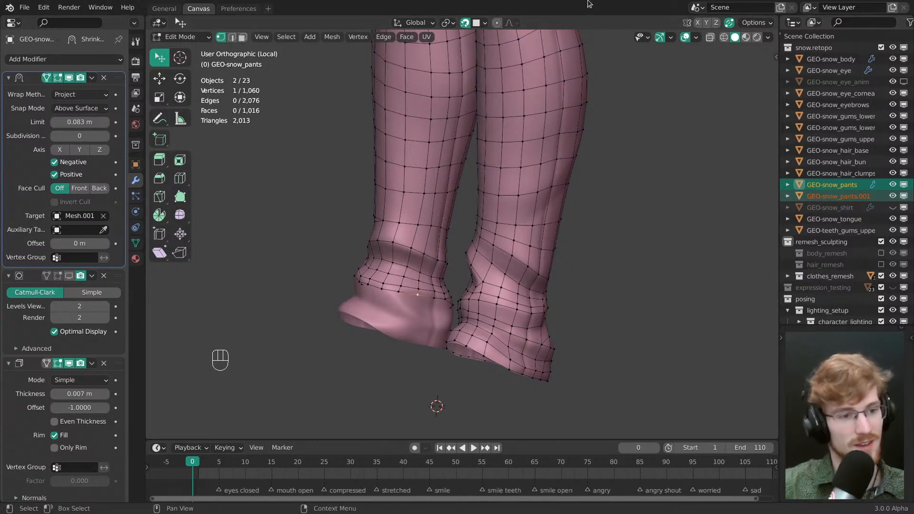
- Extrude a path of five border vertices on the inner side of the unfinished leg down toward the cuff
middle_drag(468, 295, 441, 301)
key(alt+a)
right_click(493, 276)
middle_drag(594, 297, 476, 281)
ctrl+click(477, 283)
key(e)
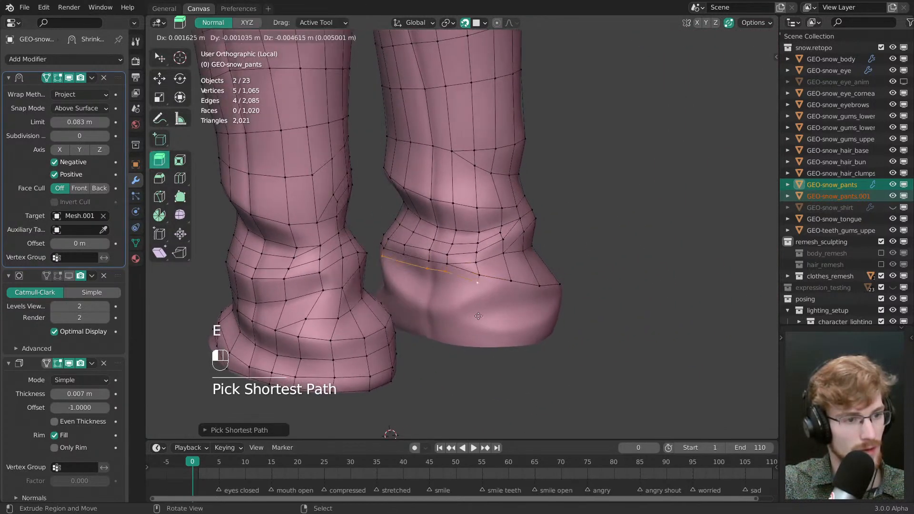
click(477, 330)
- Reposition the vertices of the extruded strip's lower edge to follow the cuff surface
key(alt+a)
key(w)
drag(475, 300, 478, 291)
middle_drag(478, 291, 497, 300)
drag(452, 293, 452, 310)
mouse_move(453, 309)
middle_down()
mouse_move(446, 278)
mouse_move(467, 300)
middle_up()
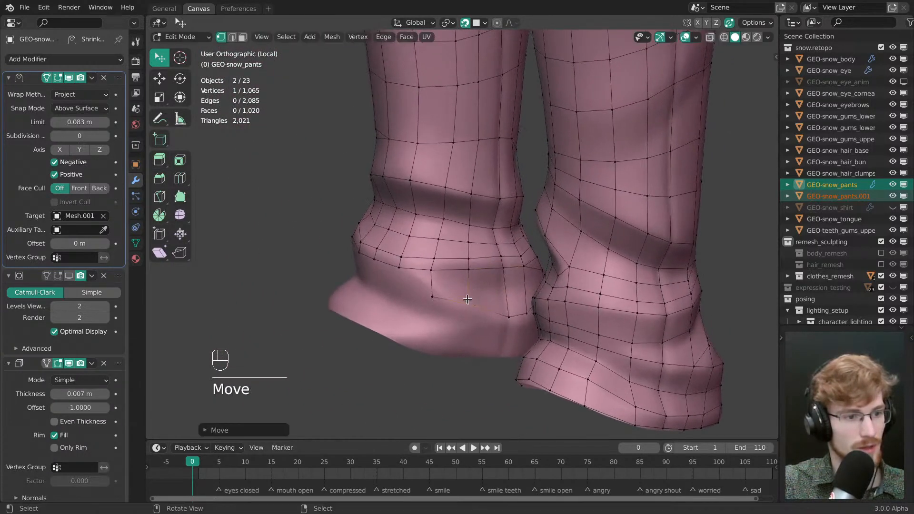
drag(433, 297, 435, 290)
- Close both ends of the extruded strip by filling faces to the adjoining border vertices
shift+click(431, 271)
shift+click(399, 267)
key(f)
key(alt+a)
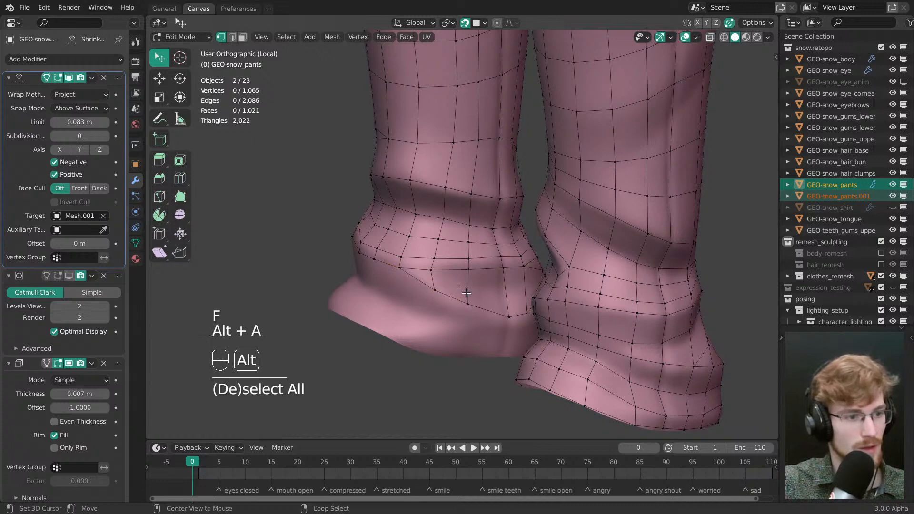
middle_drag(502, 300, 464, 294)
right_click(471, 310)
shift+right_click(476, 291)
shift+right_click(506, 294)
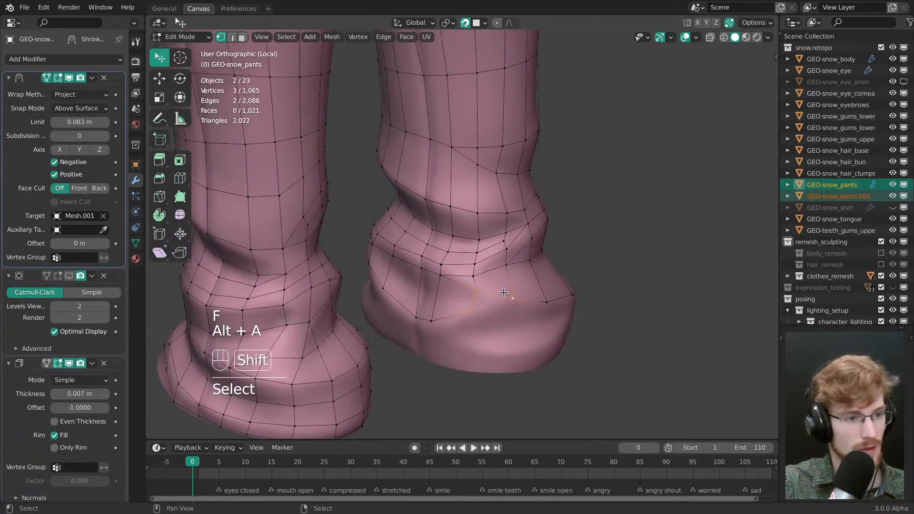
key(f)
key(alt+a)
- Add one loop cut along the new strip, then slide and reposition vertices to even its spacing
key(ctrl+r)
click(474, 302)
key(alt+a)
middle_drag(472, 306, 487, 308)
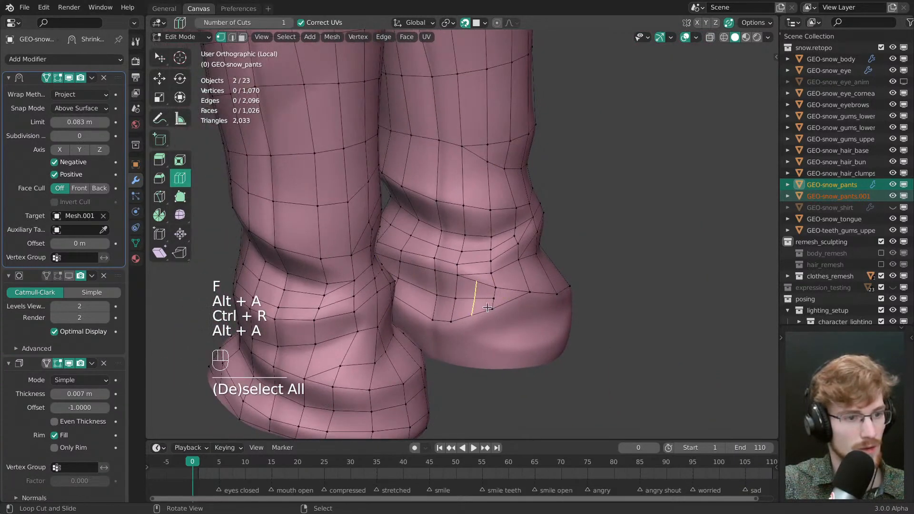
right_click(495, 302)
key(g)
key(g)
drag(496, 303, 500, 308)
middle_drag(501, 308, 667, 319)
key(alt+a)
key(w)
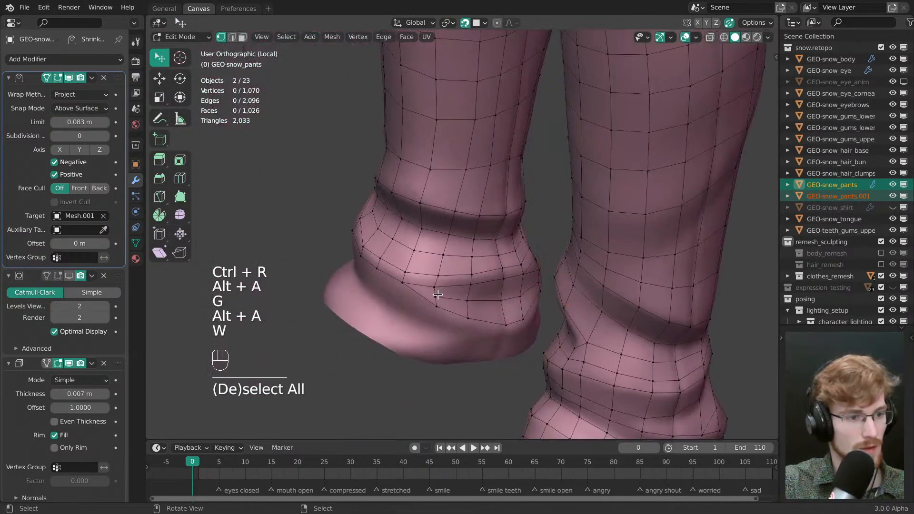
drag(437, 295, 438, 291)
middle_drag(441, 294, 477, 274)
key(alt+a)
alt+right_click(509, 267)
alt+right_click(510, 268)
mouse_move(477, 274)
shift+middle_down()
mouse_move(491, 262)
mouse_move(615, 274)
mouse_move(469, 274)
shift+middle_up()
right_click(429, 259)
middle_drag(601, 262, 402, 248)
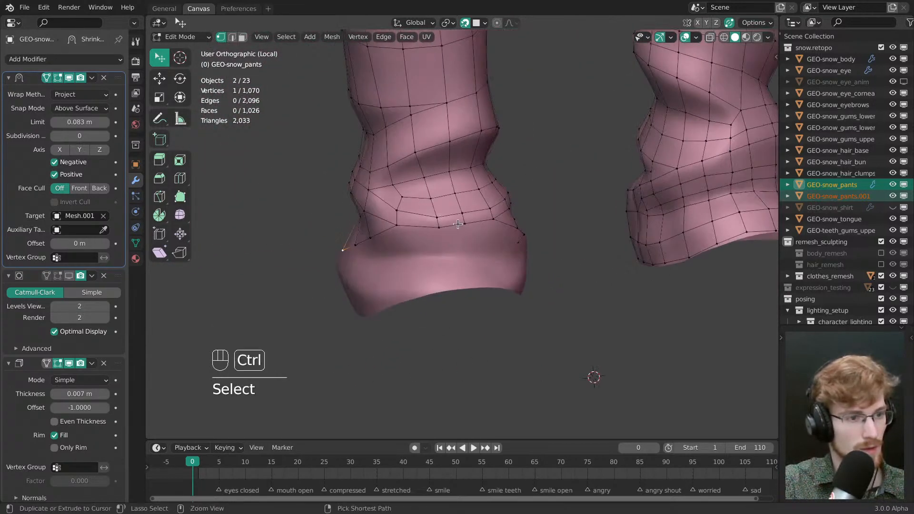
ctrl+click(458, 224)
middle_drag(537, 245, 519, 272)
key(alt+a)
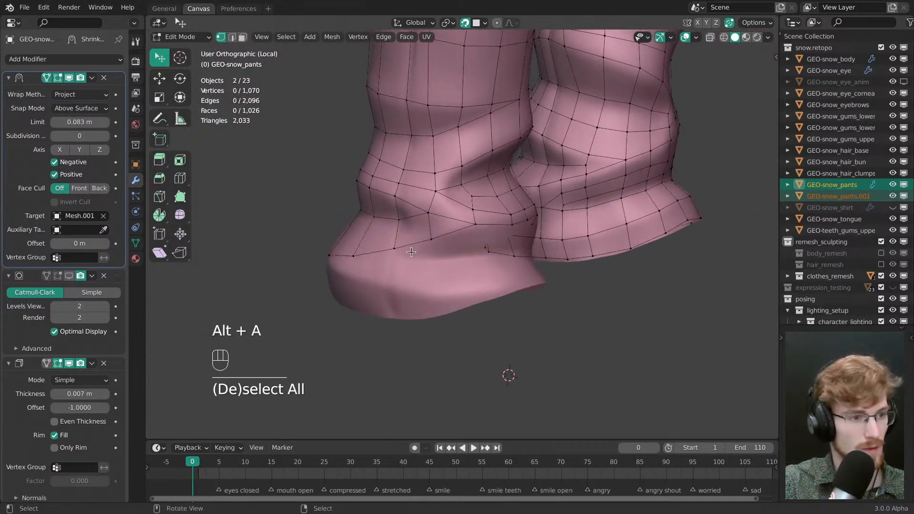
- Extrude a path of seven vertices along the lower border down toward the cuff rim
middle_drag(411, 252, 502, 273)
right_click(423, 244)
ctrl+click(491, 248)
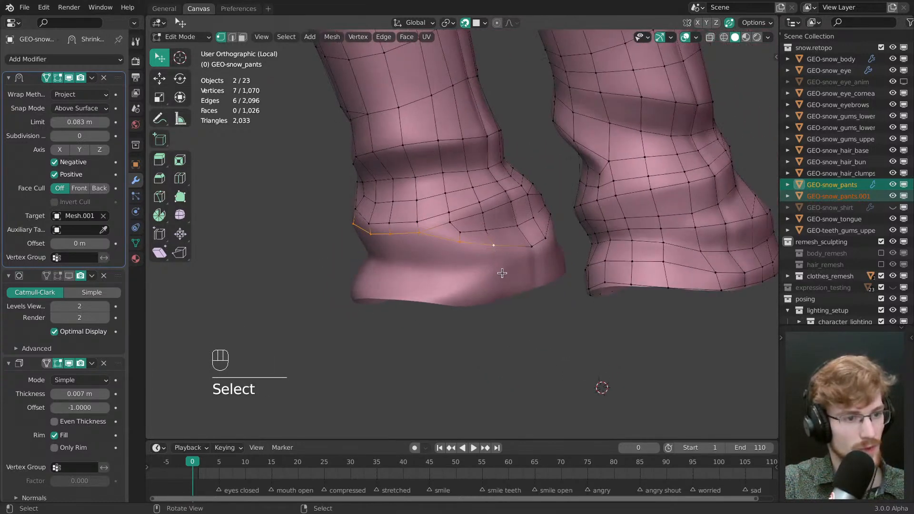
key(e)
mouse_move(502, 273)
mouse_down()
mouse_move(501, 289)
mouse_move(491, 262)
mouse_up()
- Reposition vertices of the new row and fill a face joining its end to the existing border
key(alt+a)
key(w)
mouse_move(492, 261)
middle_down()
mouse_move(587, 247)
mouse_move(491, 255)
middle_up()
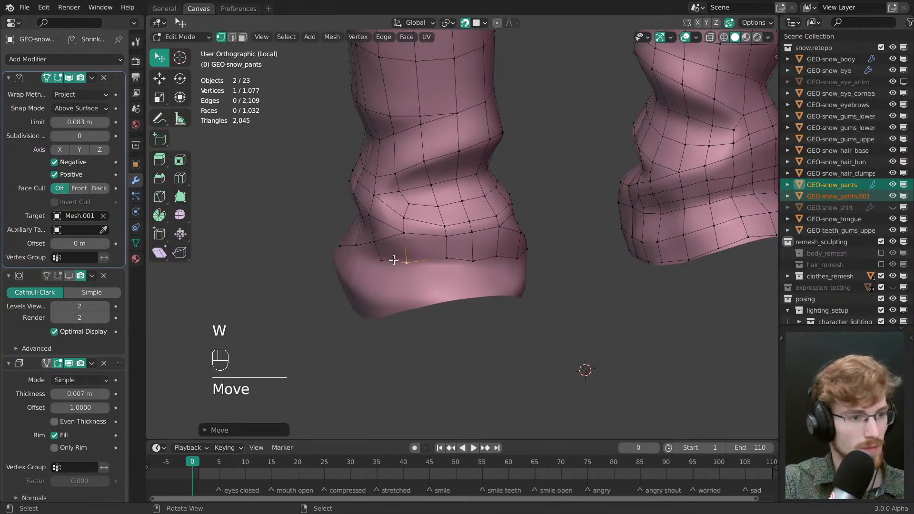
middle_drag(393, 260, 444, 265)
shift+click(437, 241)
shift+click(399, 248)
key(f)
key(alt+a)
drag(445, 259, 481, 258)
middle_drag(479, 257, 425, 246)
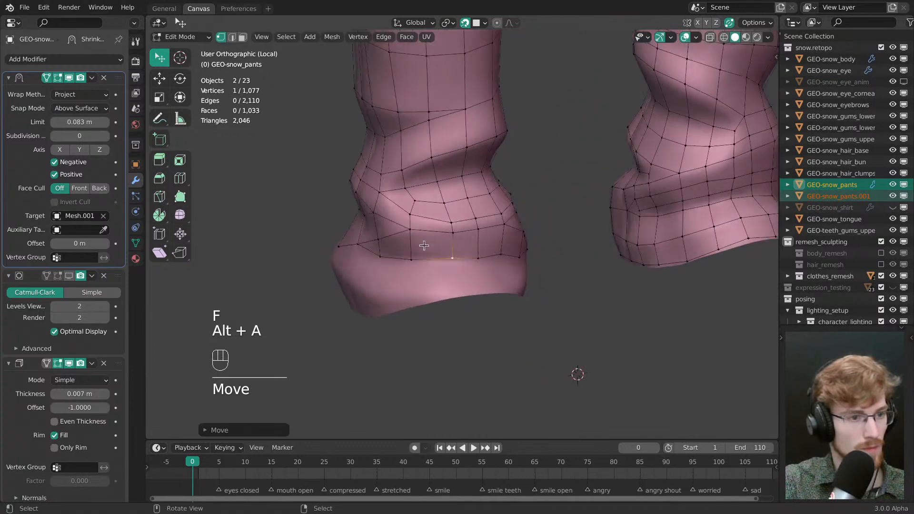
- Adjust vertices in the rows above the new strip to even out the quad spacing across the fold
click(453, 232)
shift+click(451, 223)
key(g)
drag(452, 225, 446, 224)
key(alt+a)
key(w)
middle_drag(452, 238, 431, 257)
drag(460, 252, 458, 254)
middle_drag(458, 254, 422, 247)
drag(433, 221, 426, 177)
middle_drag(415, 180, 579, 270)
- Fill a face closing the other end of the new strip and nudge a vertex beside it
shift+click(405, 237)
shift+click(432, 251)
key(f)
key(alt+a)
middle_drag(497, 254, 495, 262)
key(w)
mouse_move(469, 262)
mouse_down()
mouse_move(437, 261)
mouse_move(468, 262)
mouse_up()
- Extrude a single border edge down toward the cuff rim
mouse_move(486, 272)
middle_down()
mouse_move(444, 271)
mouse_move(480, 262)
middle_up()
key(alt+a)
click(444, 273)
shift+click(486, 257)
key(e)
drag(480, 262, 479, 295)
key(alt+a)
- Fill a face between the extruded edge and the adjoining border, and nudge its corner vertex
key(w)
click(437, 279)
shift+click(436, 295)
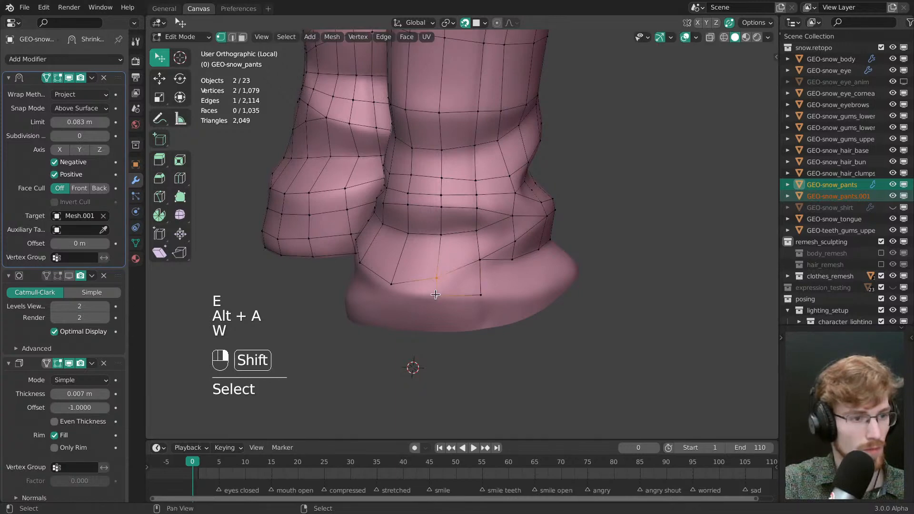
shift+click(392, 285)
key(f)
key(alt+a)
drag(392, 285, 395, 284)
- Extend the bottom row with three more quads along the cuff rim and reposition a new rim vertex
middle_drag(486, 297, 463, 297)
click(451, 245)
key(f)
key(f)
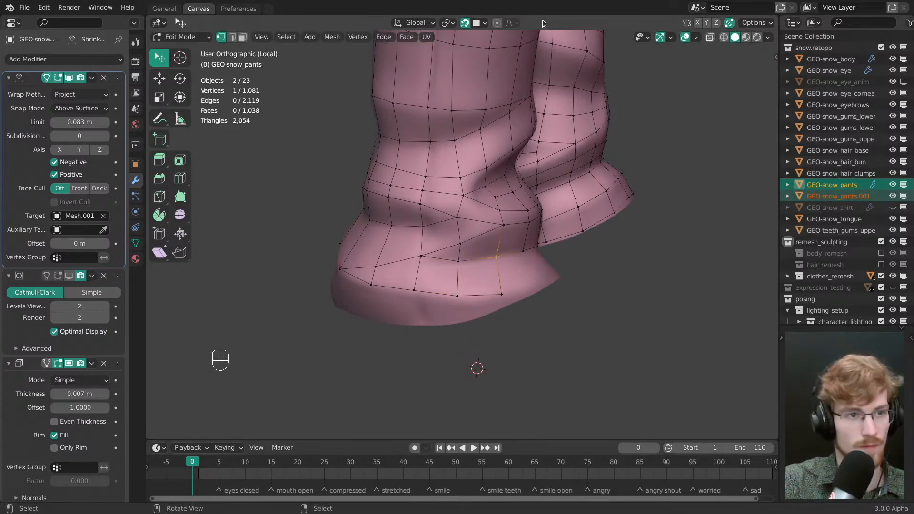
middle_drag(498, 291, 456, 284)
click(481, 289)
key(f)
key(w)
drag(417, 296, 435, 300)
- Add another quad to the rim row around the leg and adjust its outer vertex
middle_drag(462, 292, 460, 292)
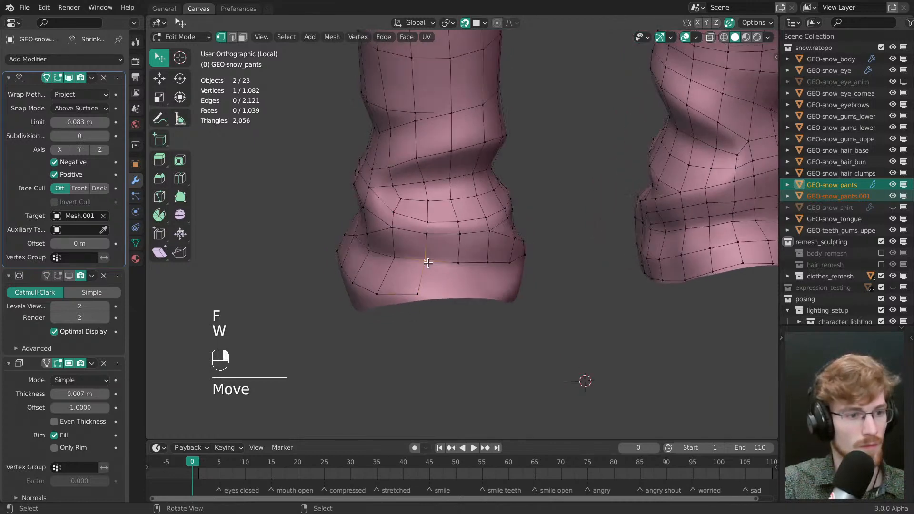
key(f)
drag(461, 293, 462, 293)
click(458, 261)
middle_drag(467, 276, 438, 293)
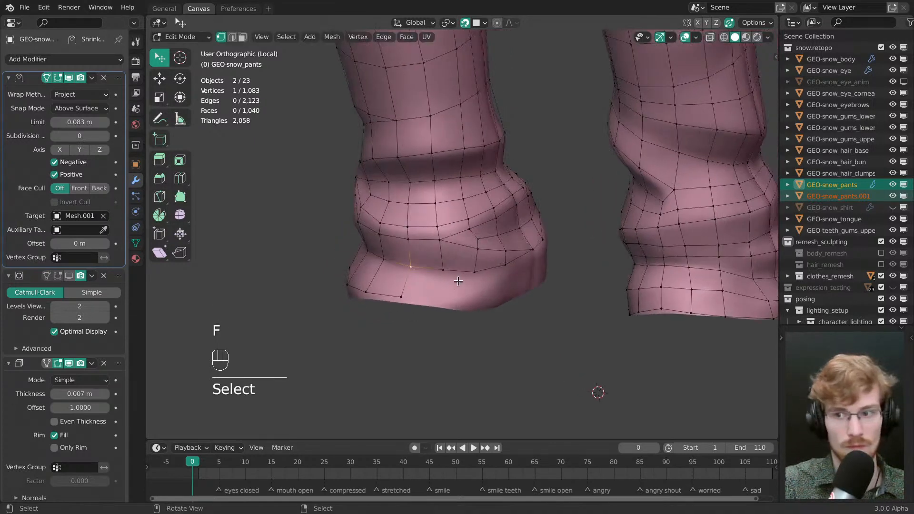
- Continue the rim row with two more quads, placing the new vertex along the cuff's lower edge
key(f)
drag(460, 290, 472, 286)
key(f)
middle_drag(471, 286, 432, 276)
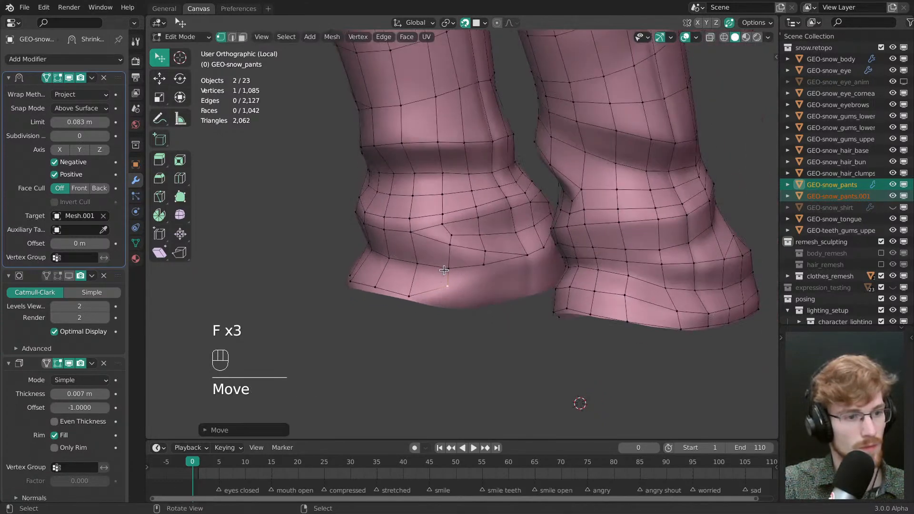
- Fill two more quads along the cuff's rim row and place the new corner vertex between them
click(445, 270)
key(f)
drag(482, 284, 492, 271)
shift+click(483, 264)
shift+click(525, 257)
key(f)
- Dissolve the surplus edge above the newly filled faces on the cuff
key(alt+a)
key(2)
click(500, 261)
key(ctrl+x)
mouse_move(501, 262)
middle_down()
mouse_move(524, 271)
mouse_move(415, 299)
mouse_move(484, 270)
middle_up()
key(1)
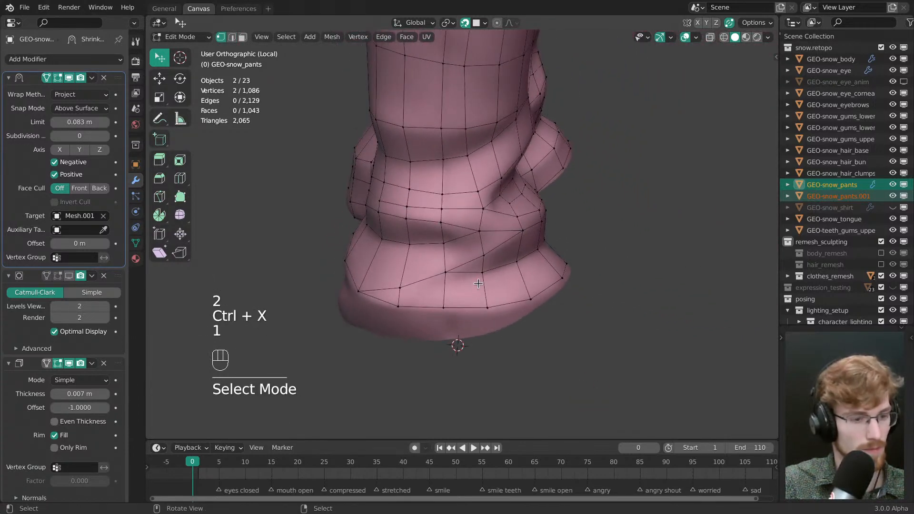
- Knife a new edge line from the fold's corner vertex across two neighbouring faces, just above the cuff's open border
key(k)
click(483, 270)
click(445, 292)
key(Return)
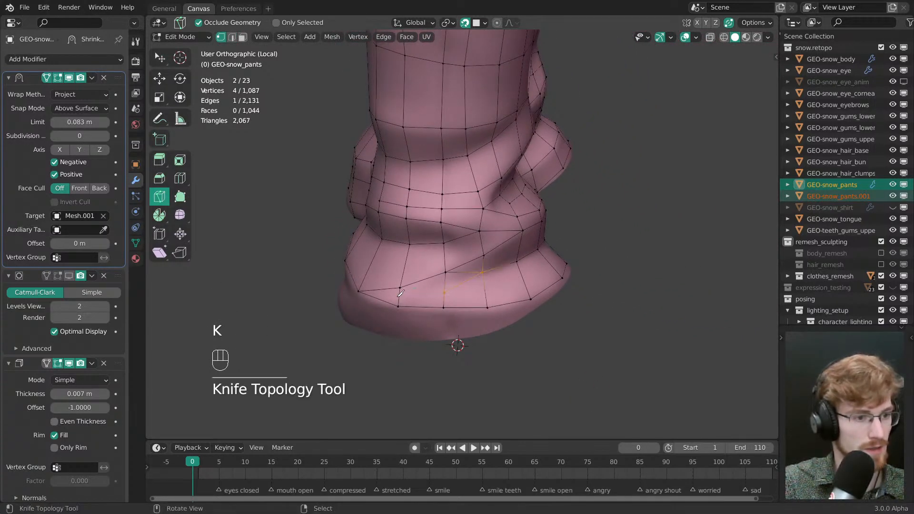
click(399, 297)
click(444, 292)
key(Return)
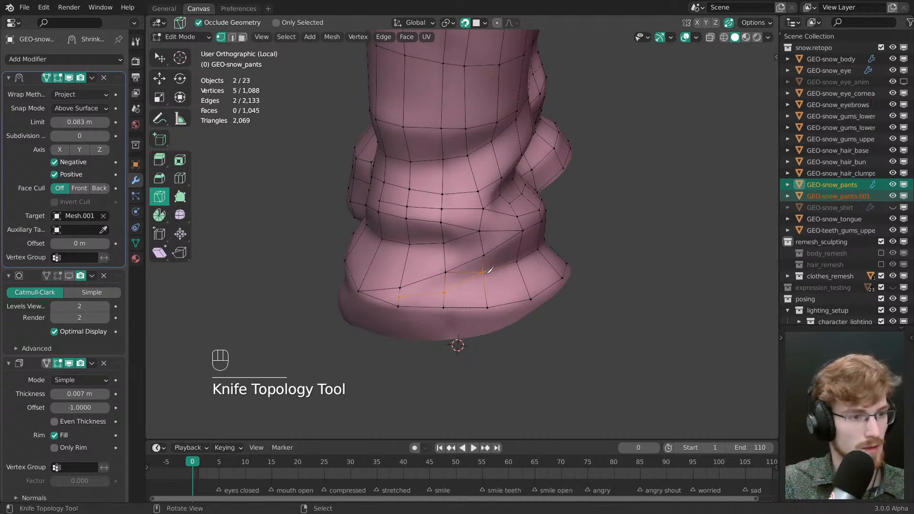
- Dissolve the old edge beside the new knife cuts and clear the selection
key(2)
key(ctrl+x)
key(alt+a)
key(1)
key(w)
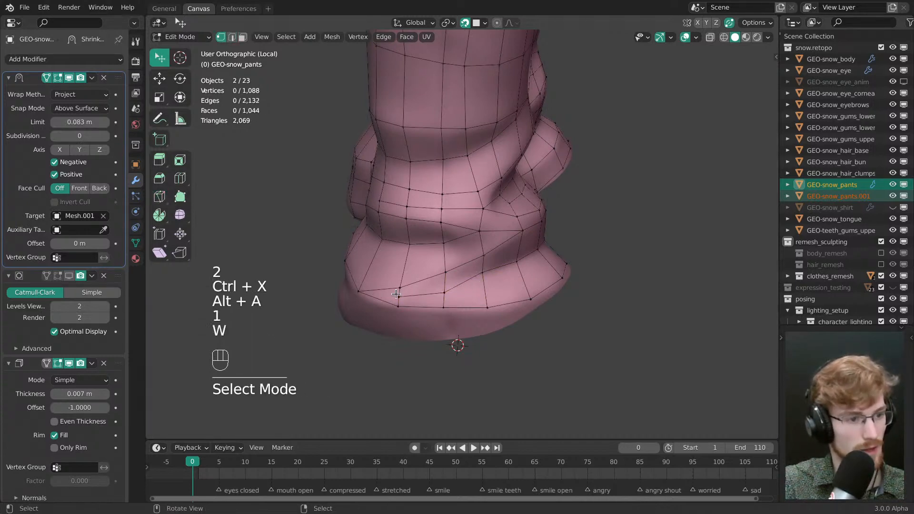
- Reposition the vertices around the new cuts to even out the faces between the fold and the cuff border
drag(399, 287, 403, 282)
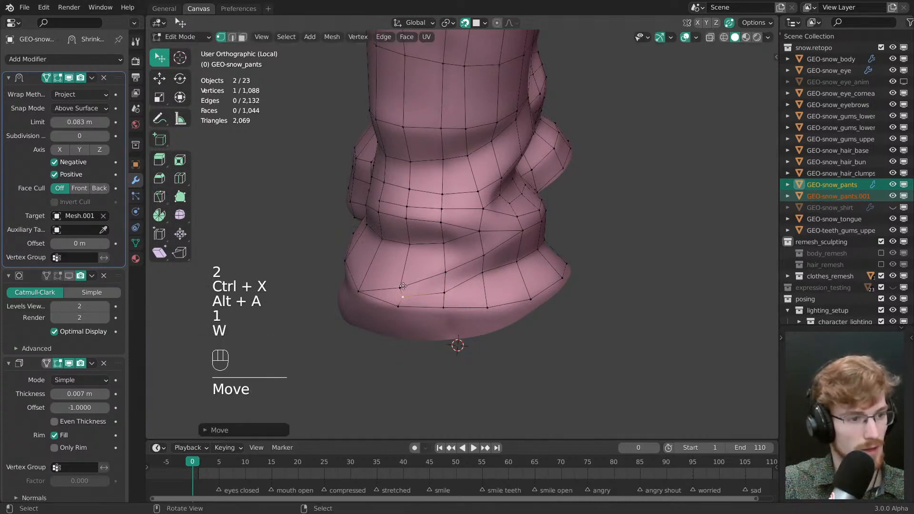
drag(404, 296, 447, 286)
drag(445, 272, 482, 275)
drag(484, 256, 483, 256)
key(alt+a)
- Extrude the selected border vertices on the other side of the cuff downward into new faces
middle_drag(470, 275, 600, 265)
click(445, 256)
middle_drag(500, 260, 481, 280)
shift+click(492, 255)
shift+click(451, 243)
key(e)
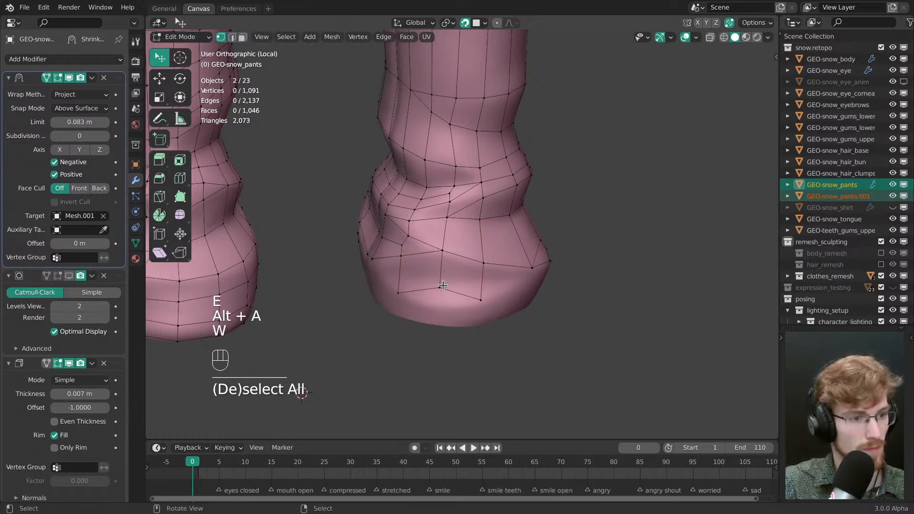
- Adjust the extruded vertices along the cuff and fill the gaps to the adjoining border with faces
drag(443, 286, 480, 299)
shift+middle_drag(480, 299, 429, 286)
key(alt+a)
click(424, 292)
shift+click(423, 250)
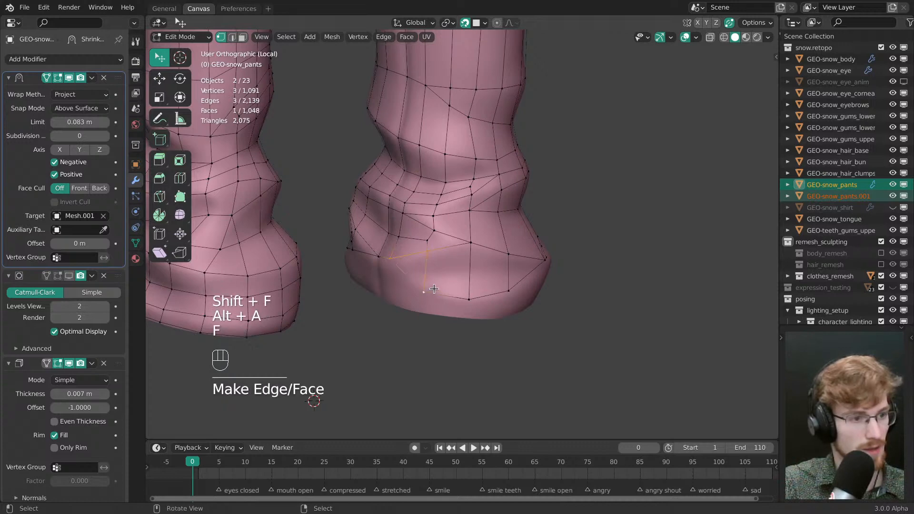
- Add a loop cut through the newly filled cuff faces and reposition its vertices for even spacing
key(alt+a)
key(ctrl+r)
click(429, 273)
key(alt+a)
key(w)
drag(428, 251, 428, 258)
click(426, 274)
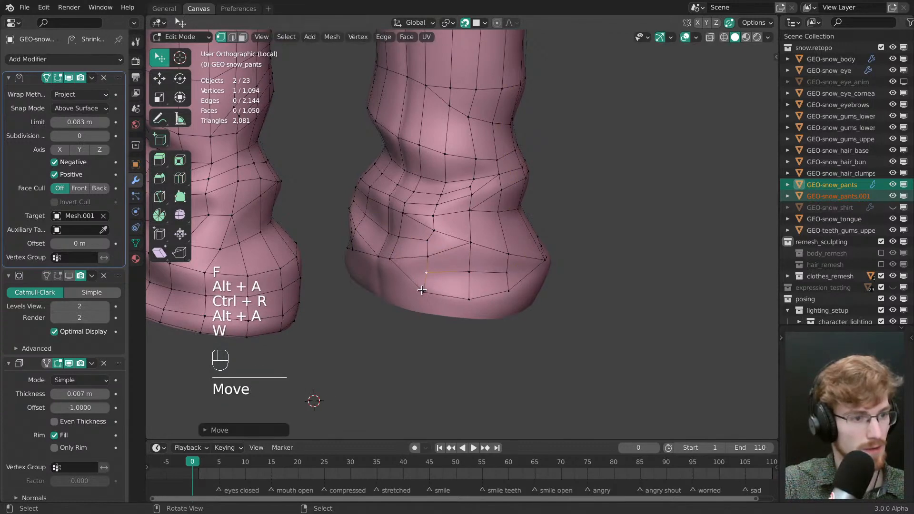
middle_drag(398, 261, 426, 267)
drag(425, 268, 428, 270)
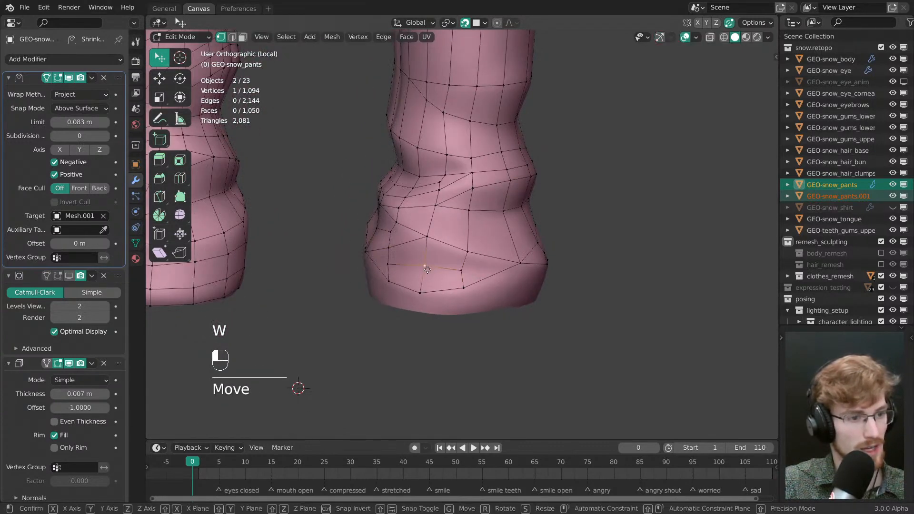
- Even out the vertices along the cuff's lower border on the neighbouring side of the leg
middle_drag(472, 268, 527, 288)
click(496, 274)
key(alt+a)
alt+click(471, 279)
key(w)
drag(527, 287, 539, 269)
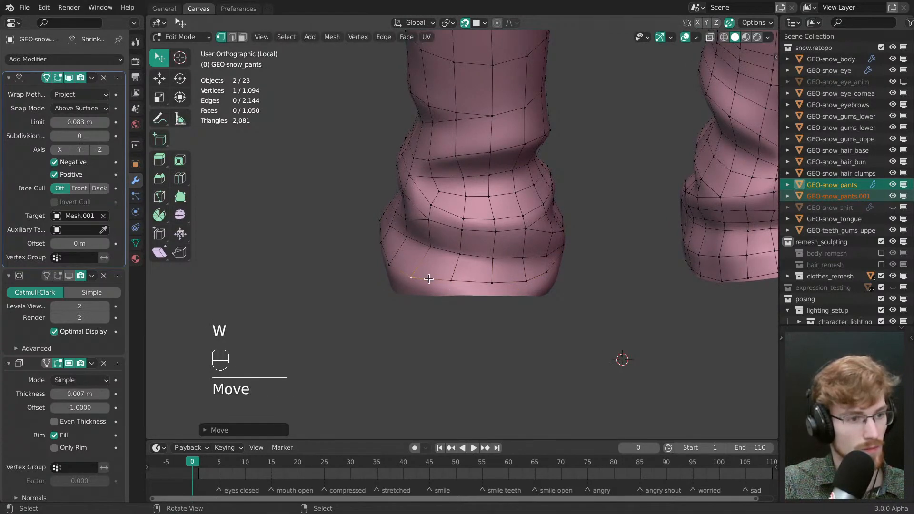
- Turn off snapping and extrude the cuff's whole open border loop downward to the rim
middle_drag(436, 277, 568, 273)
key(shift+Tab)
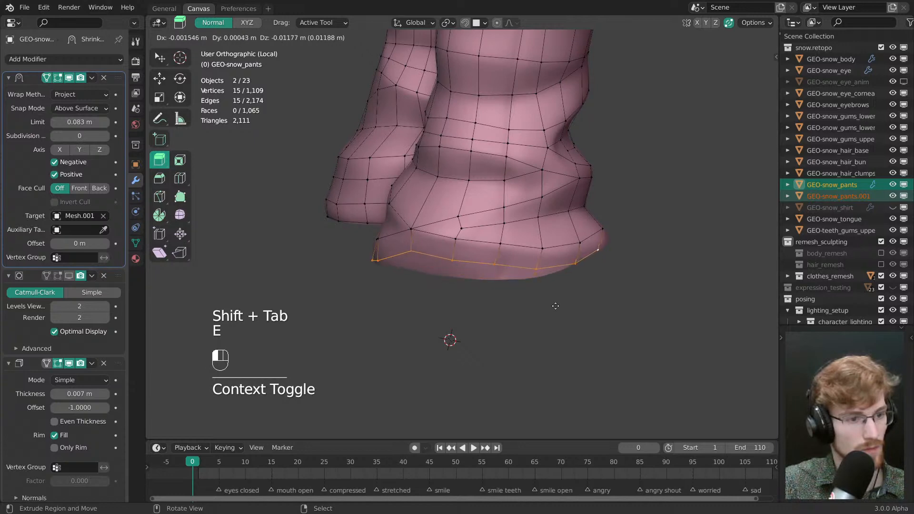
middle_drag(537, 291, 505, 281)
- Move individual vertices of the extruded loop to follow the lower edge of the cuff
key(w)
drag(476, 272, 477, 264)
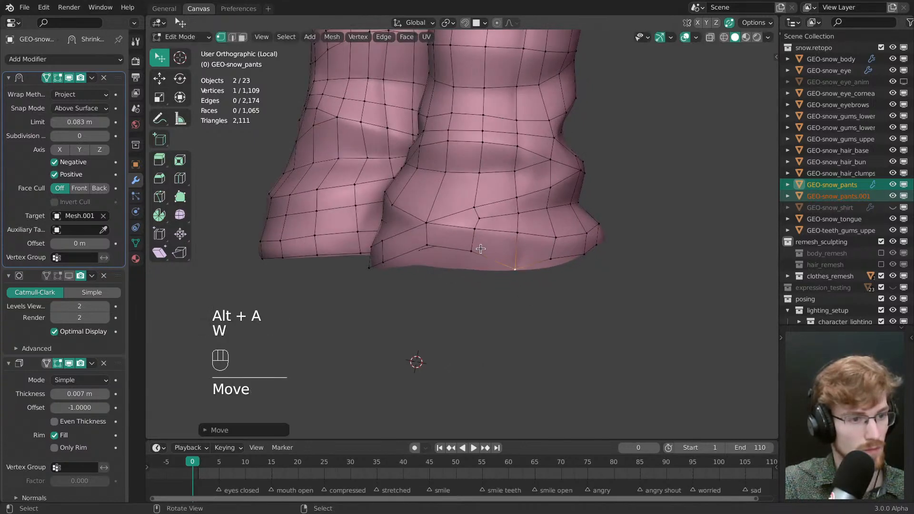
middle_drag(478, 264, 491, 280)
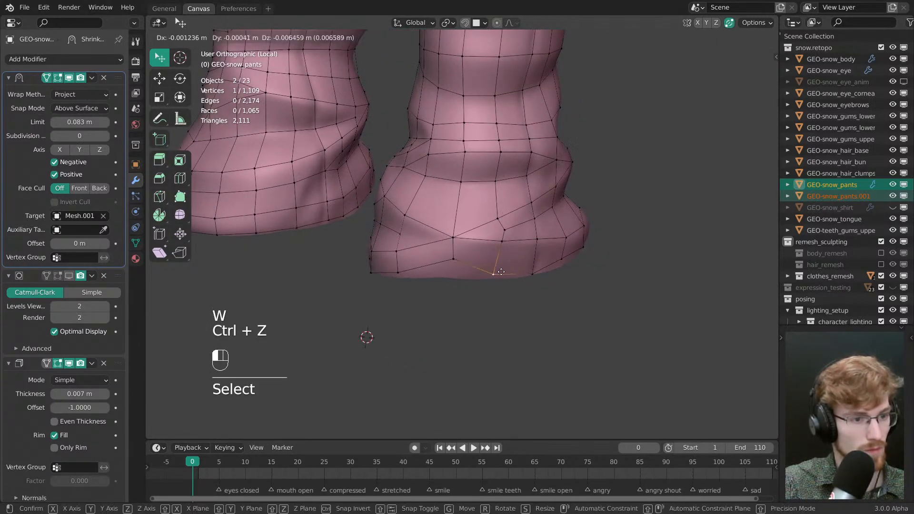
drag(501, 271, 506, 276)
- Turn snapping back on and slide the rim vertices onto the sculpted cuff's lower edge
key(shift+Tab)
drag(457, 261, 451, 270)
middle_drag(449, 269, 571, 259)
drag(461, 271, 451, 276)
middle_drag(451, 276, 463, 275)
drag(457, 272, 453, 277)
drag(453, 276, 452, 278)
drag(452, 278, 450, 279)
- Reposition the rim vertices and those just above them along the next section of the cuff
middle_drag(450, 278, 478, 297)
drag(426, 269, 410, 285)
drag(421, 244, 428, 248)
drag(428, 248, 432, 250)
drag(431, 284, 439, 287)
- Space out a column of vertices running from the cuff rim up toward the fold
middle_drag(430, 222, 490, 282)
drag(488, 284, 491, 298)
drag(488, 264, 492, 269)
drag(488, 257, 491, 259)
drag(495, 245, 500, 248)
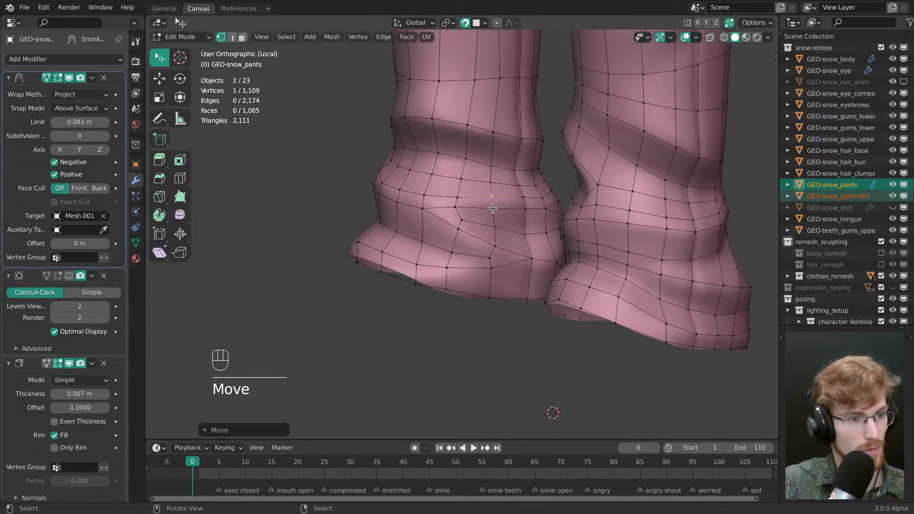
- Shift the vertices of the loop above the rim around the cuff to balance the rim row's height
middle_drag(478, 240, 443, 288)
drag(473, 297, 471, 275)
middle_drag(455, 282, 478, 293)
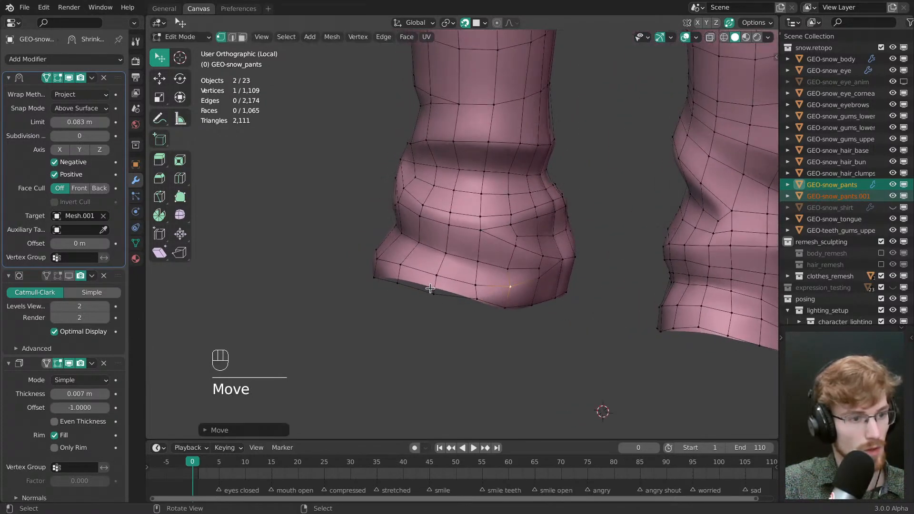
drag(431, 289, 438, 273)
mouse_move(475, 285)
middle_down()
mouse_move(561, 282)
mouse_move(490, 288)
middle_up()
drag(489, 288, 493, 271)
middle_drag(493, 271, 531, 274)
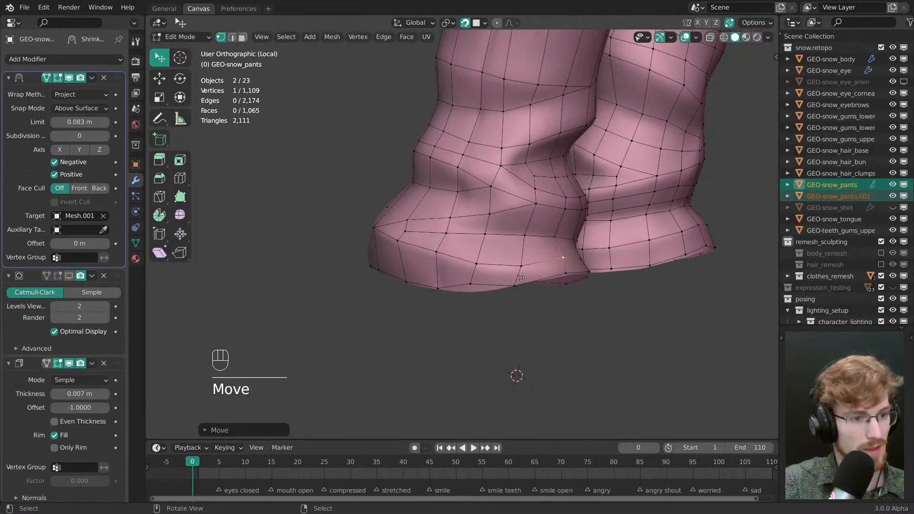
drag(477, 265, 477, 271)
- Examine the finished cuffs and lower legs from the front and the other sides, in and out of Edit Mode
middle_drag(478, 304, 510, 286)
ctrl+middle_drag(510, 286, 528, 314)
key(alt+a)
middle_drag(529, 314, 481, 308)
key(grave)
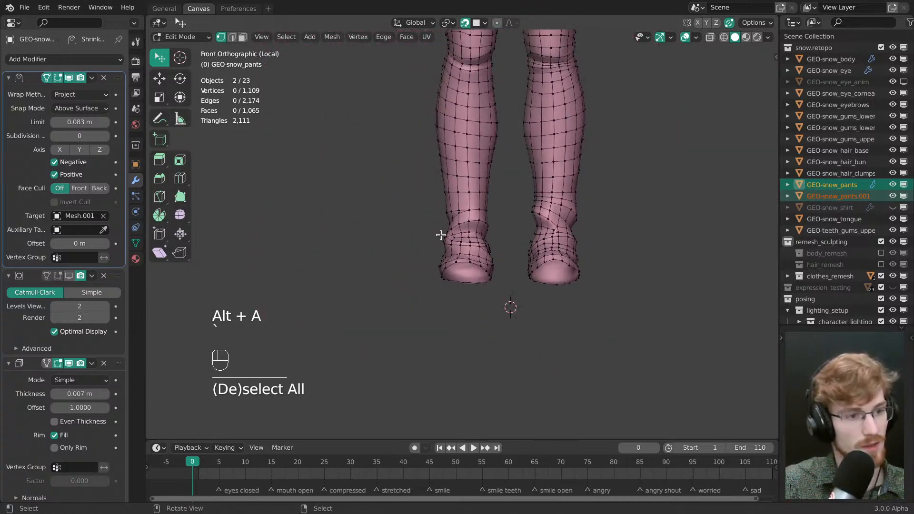
shift+middle_drag(560, 245, 522, 278)
key(Tab)
middle_drag(494, 312, 548, 281)
middle_drag(543, 280, 498, 280)
key(Tab)
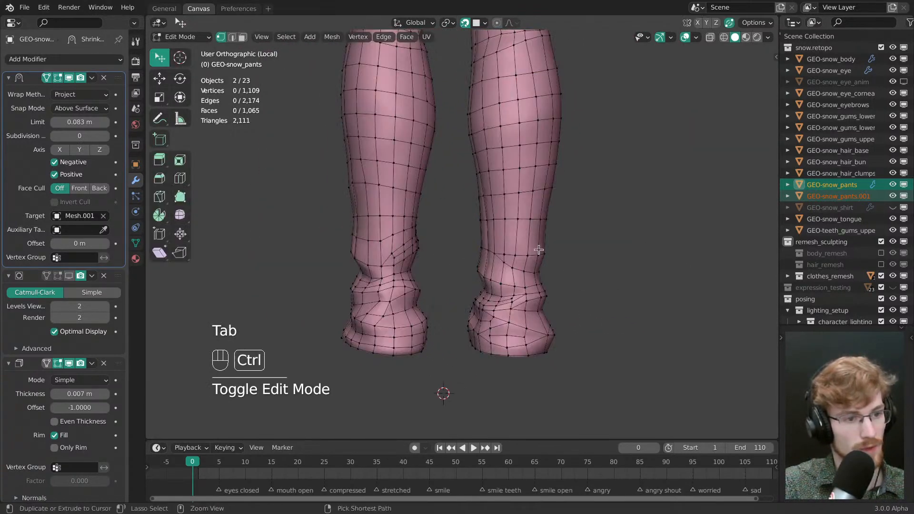
- Dissolve the uneven edges on the lower leg just above the ankle fold
ctrl+middle_drag(539, 249, 477, 269)
ctrl+middle_drag(476, 269, 448, 353)
click(341, 291)
middle_drag(341, 292, 439, 269)
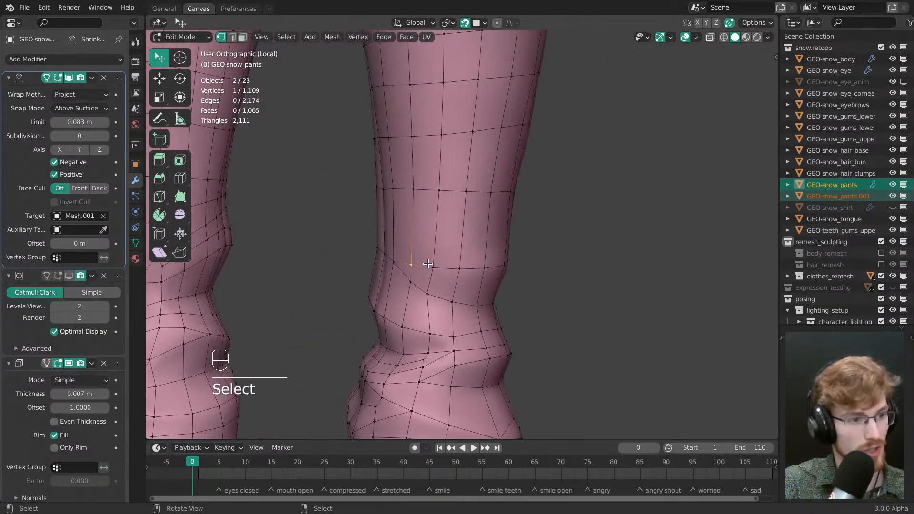
middle_drag(599, 286, 485, 242)
key(ctrl+x)
- Insert a partial loop cut above the ankle fold and connect its ends to the neighbouring vertices
key(ctrl+r)
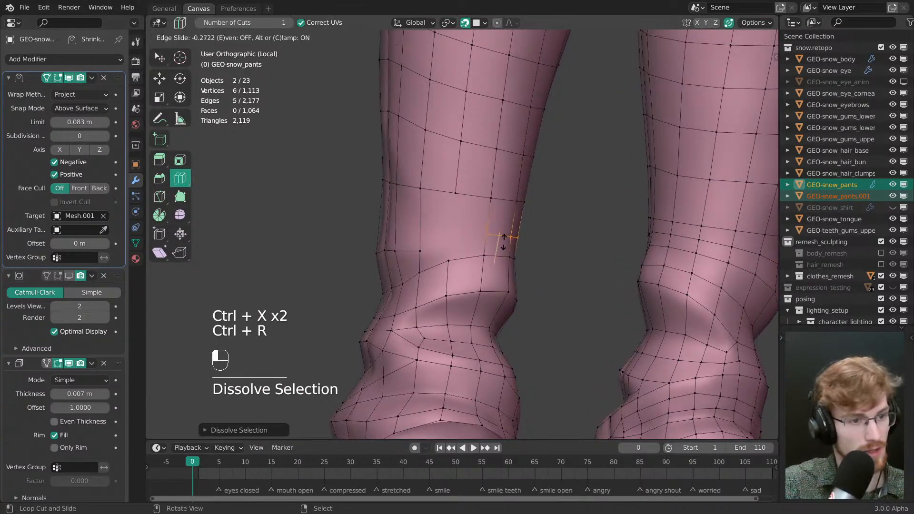
click(504, 241)
key(alt+a)
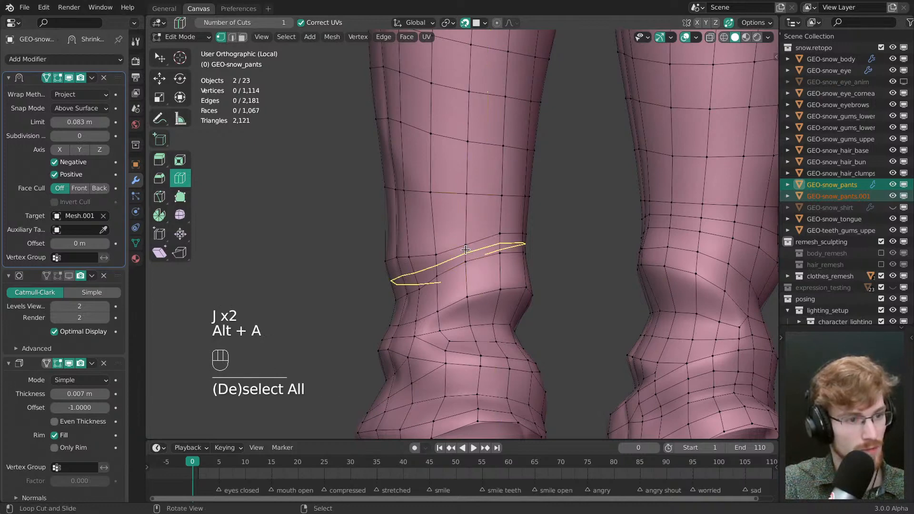
key(w)
- Connect the loose vertices above the ankle fold with new edges and reposition them to straighten the loop
middle_drag(465, 249, 613, 206)
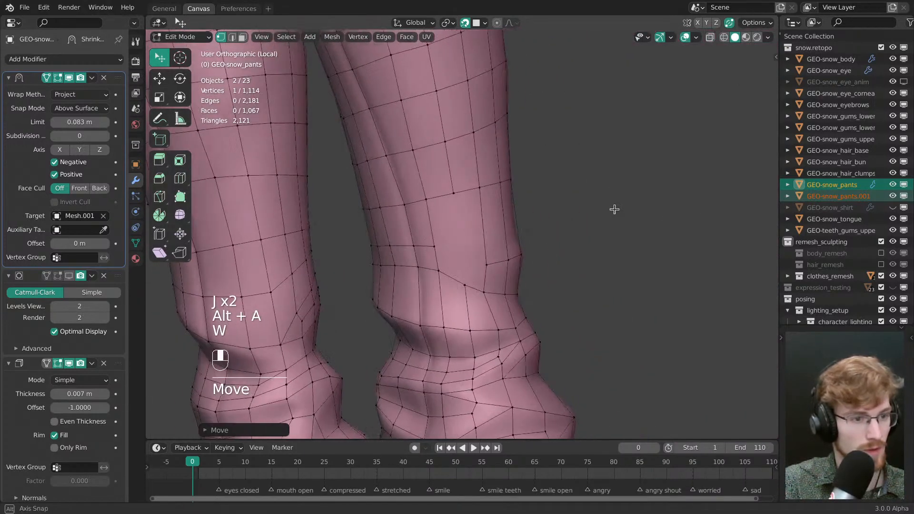
key(alt+a)
click(482, 265)
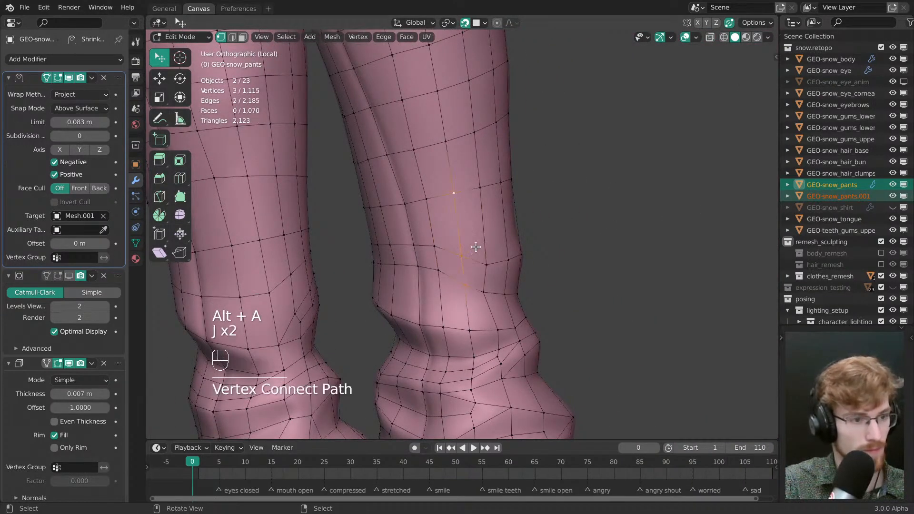
key(w)
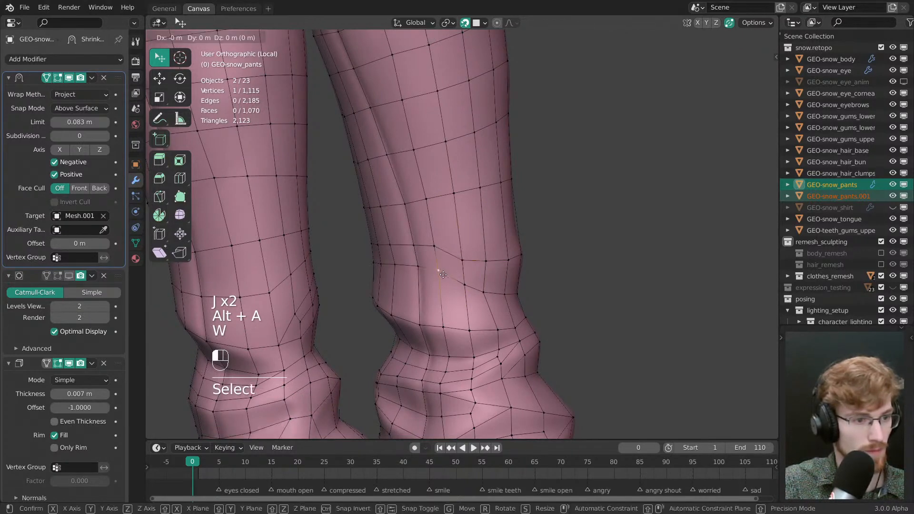
drag(489, 265, 439, 278)
drag(463, 261, 464, 259)
- Smooth the lower leg's mesh spacing in Sculpt Mode with the resized Topology brush, and return to Edit Mode
mouse_move(466, 258)
middle_down()
mouse_move(508, 253)
mouse_move(535, 269)
mouse_move(429, 245)
mouse_move(490, 237)
middle_up()
key(Tab)
key(f)
key(w)
key(f)
click(484, 237)
shift+drag(481, 237, 476, 239)
middle_drag(476, 238, 577, 244)
middle_drag(405, 229, 476, 247)
key(f)
click(438, 247)
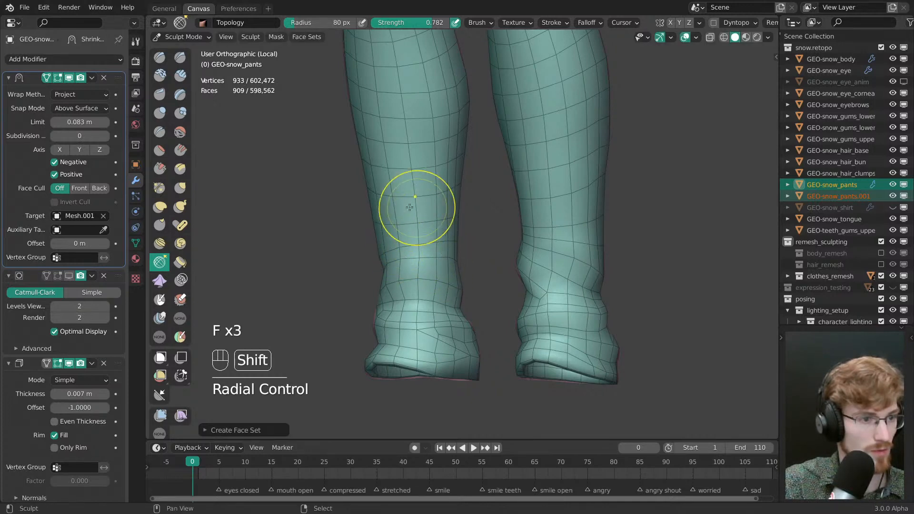
middle_drag(410, 207, 421, 237)
key(Tab)
- Nudge a vertex on the lower leg and select a vertex of the irregular faces near the cuff
mouse_move(343, 271)
ctrl+middle_down()
mouse_move(488, 294)
mouse_move(450, 249)
ctrl+middle_up()
drag(450, 249, 454, 251)
middle_drag(457, 254, 605, 238)
key(alt+a)
ctrl+middle_drag(610, 243, 520, 300)
ctrl+middle_drag(476, 252, 469, 281)
ctrl+middle_drag(469, 281, 522, 267)
click(455, 269)
key(alt+a)
- Knife a new edge line across the wide faces between the cuff and the fold above it
shift+middle_drag(462, 264, 525, 277)
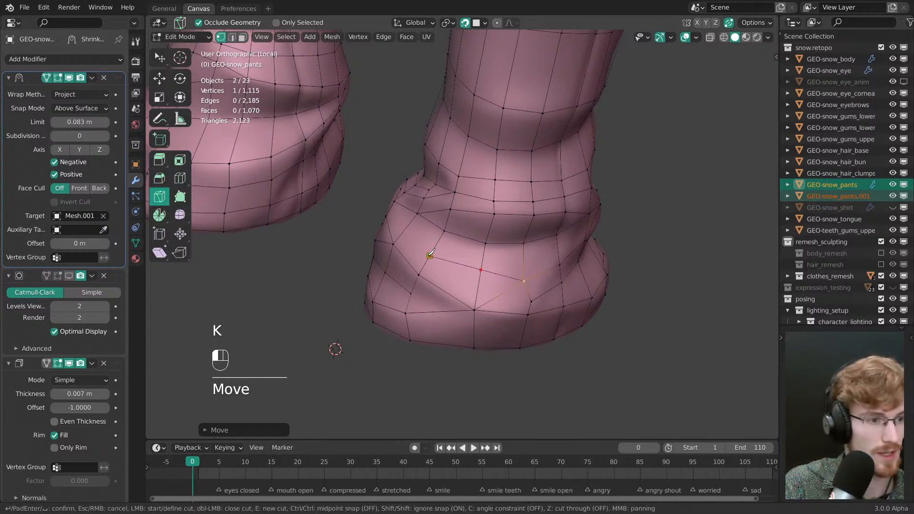
click(400, 234)
key(space)
middle_drag(484, 281, 520, 295)
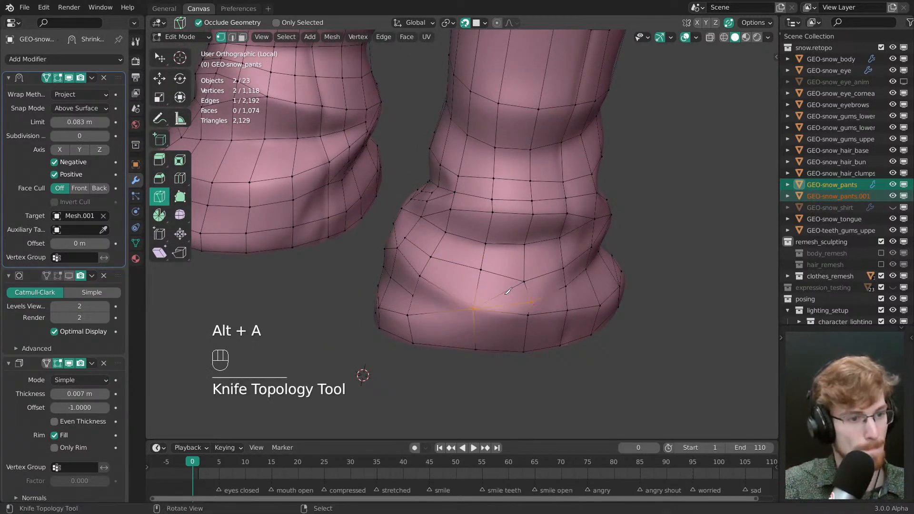
- Dissolve the leftover diagonal edge below the knife cut and reposition the vertex at its upper end
drag(523, 282, 524, 283)
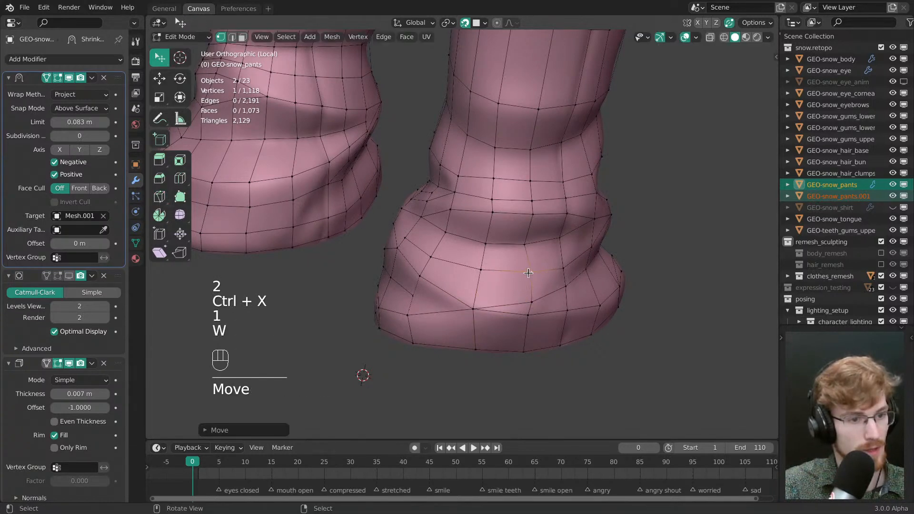
middle_drag(524, 283, 522, 311)
middle_drag(422, 258, 493, 282)
middle_drag(493, 282, 476, 282)
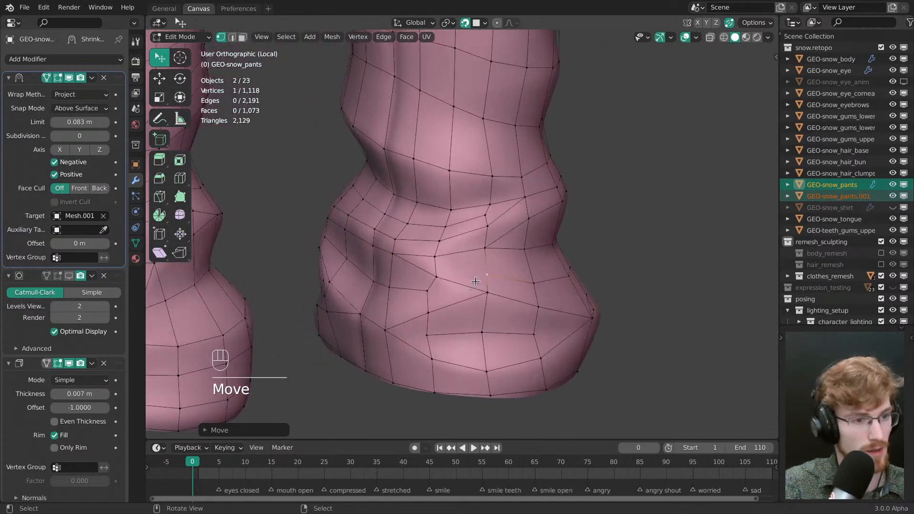
- Knife another edge to continue the cut toward the side of the cuff, and adjust its end vertex
key(Return)
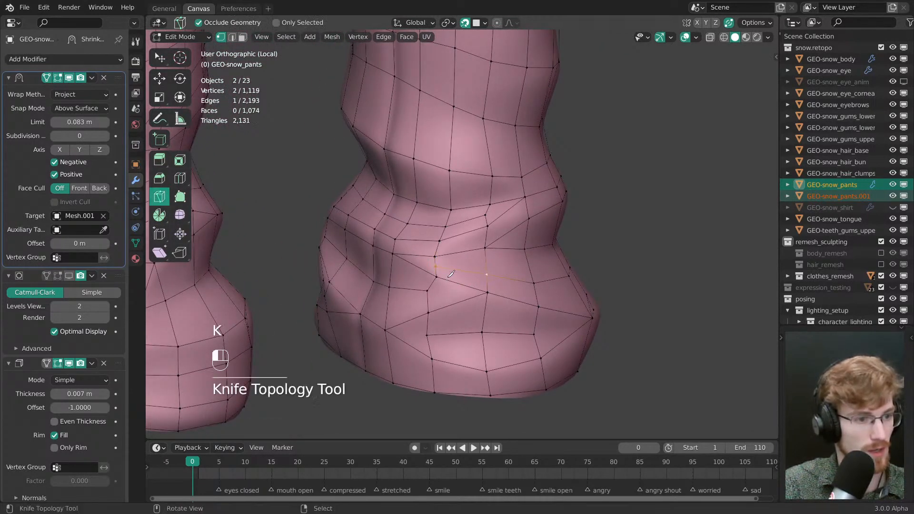
key(w)
drag(436, 258, 435, 256)
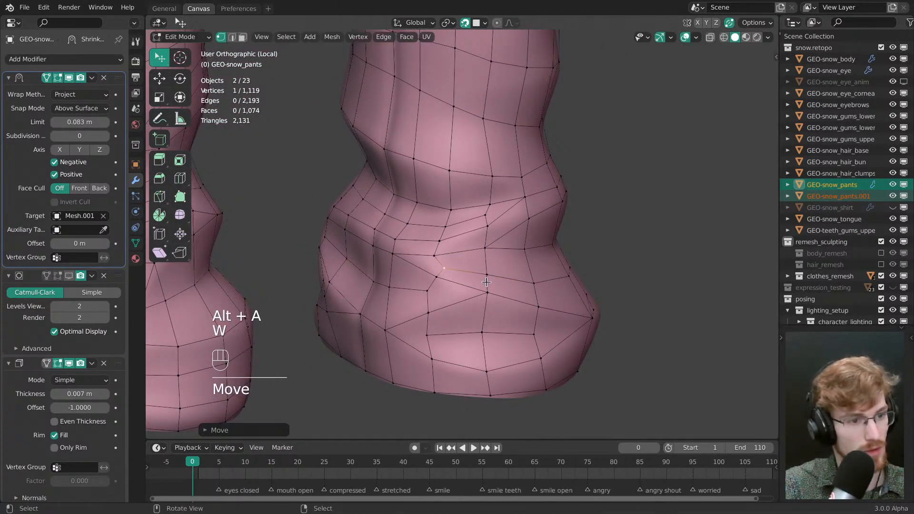
middle_drag(486, 282, 486, 357)
key(alt+a)
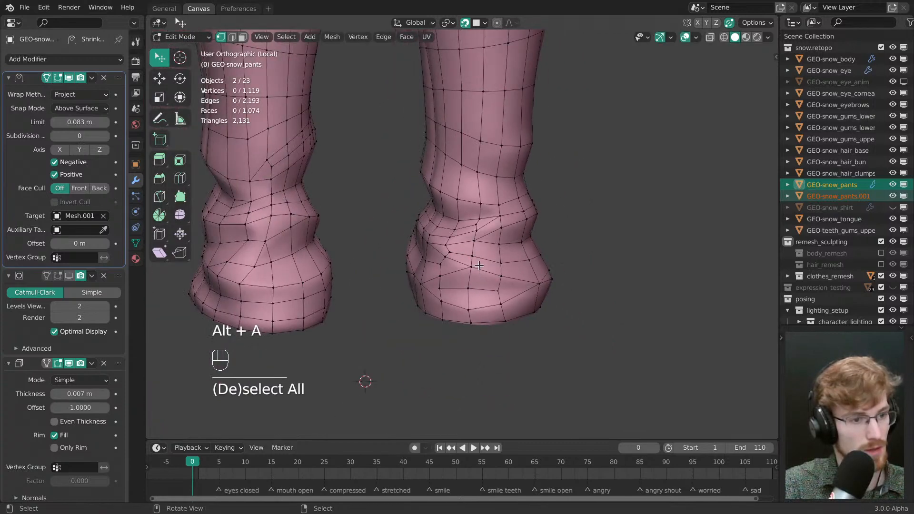
- Reposition a vertex in the row below the fold to even out the surrounding quads
drag(472, 267, 501, 262)
key(alt+a)
shift+middle_drag(546, 271, 500, 253)
middle_drag(500, 252, 496, 301)
key(alt+a)
middle_drag(536, 278, 477, 265)
- Dissolve the slanted edge above the cuff and knife a straighter one between the neighbouring vertical edges
key(alt+a)
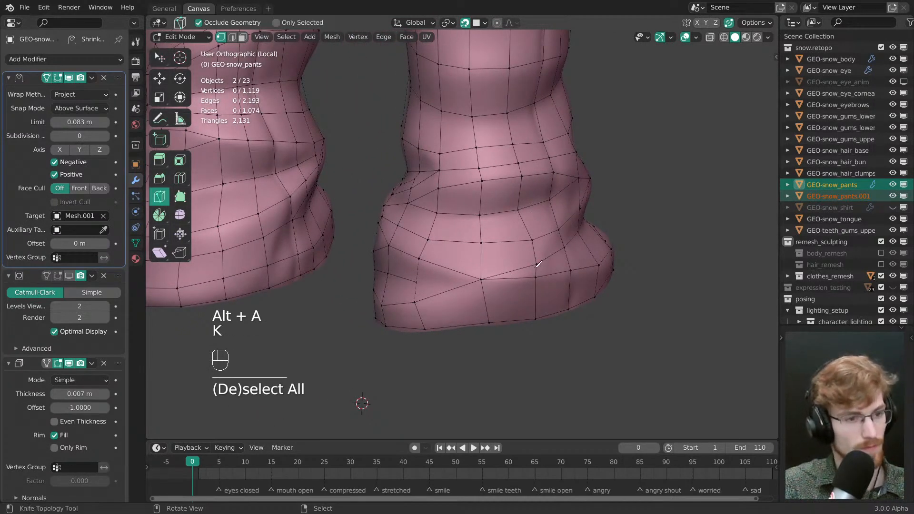
middle_drag(541, 303, 539, 275)
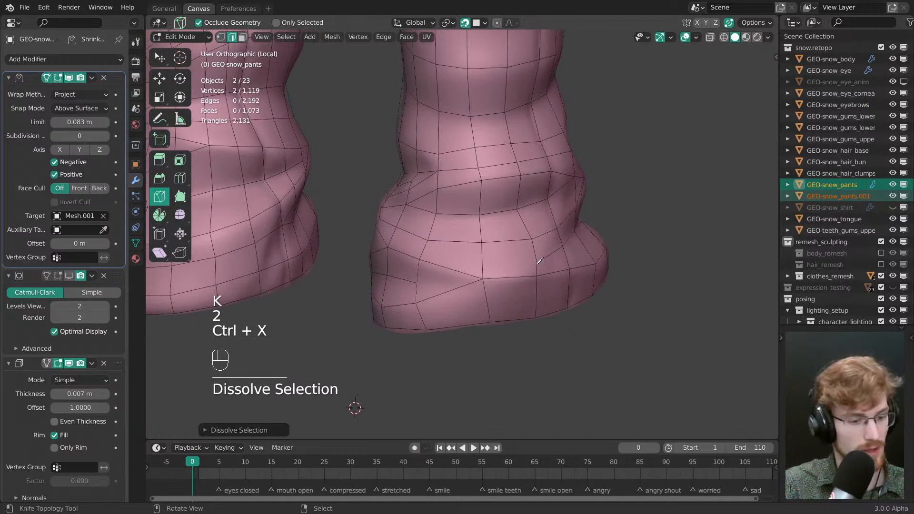
click(537, 262)
key(Return)
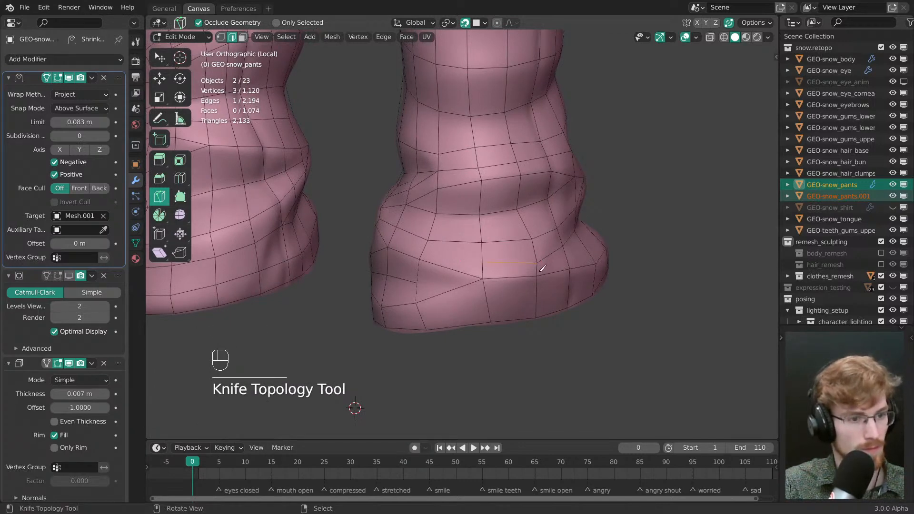
- Reposition the end vertices of the new knife cut above the cuff and the vertex directly below it
drag(537, 263, 535, 259)
drag(483, 262, 486, 264)
drag(483, 279, 485, 284)
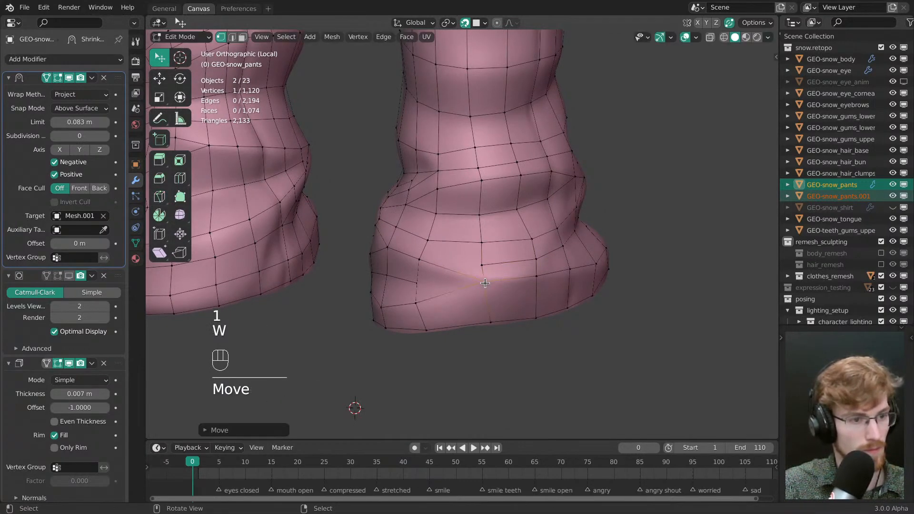
middle_drag(474, 287, 527, 253)
key(alt+a)
key(Escape)
key(alt+a)
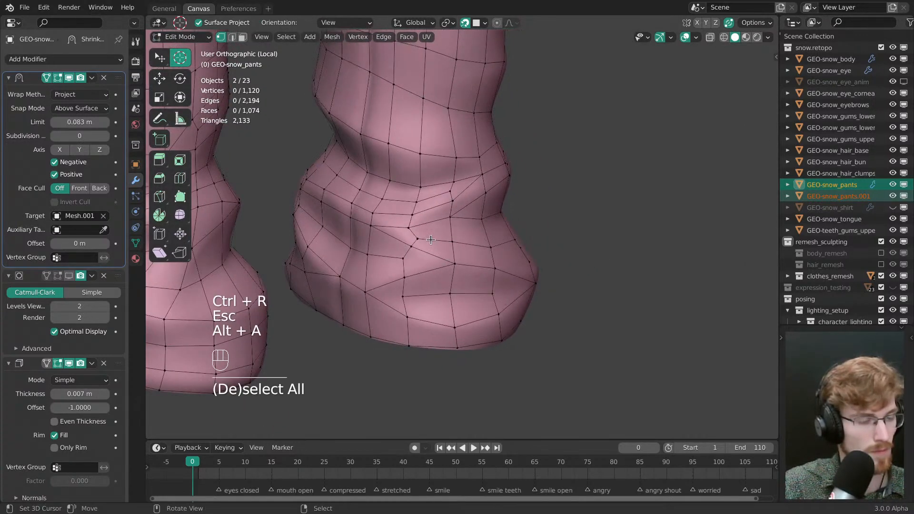
- Adjust a vertex in the fold above the cuff, then knife a replacement edge beneath it and dissolve the old one
middle_drag(410, 248, 505, 237)
key(alt+a)
key(w)
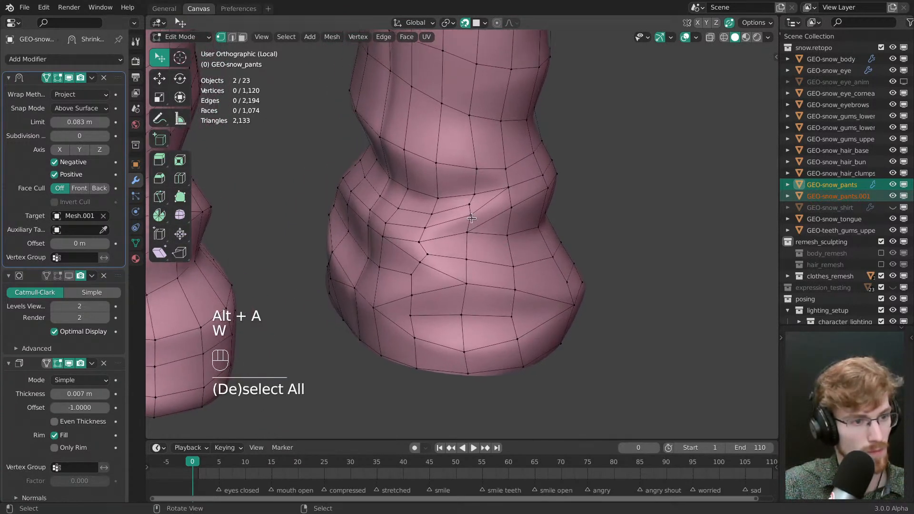
drag(471, 214, 468, 218)
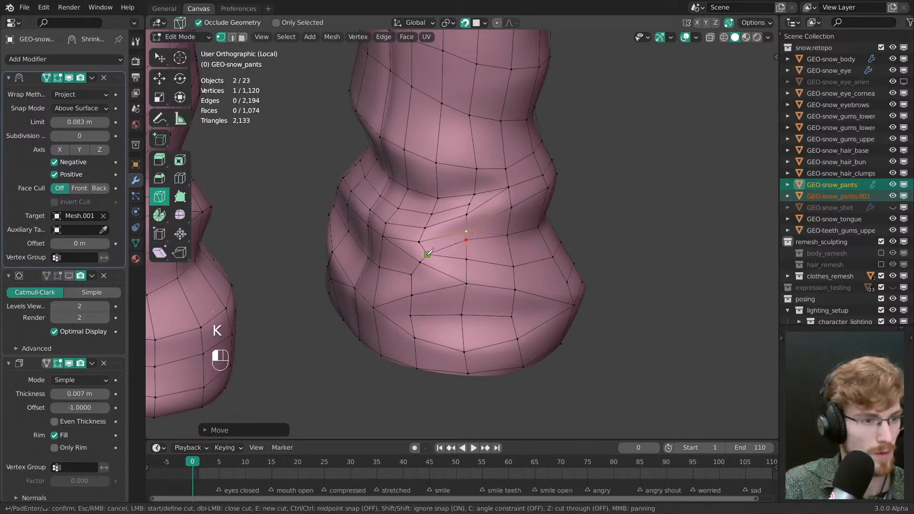
key(Return)
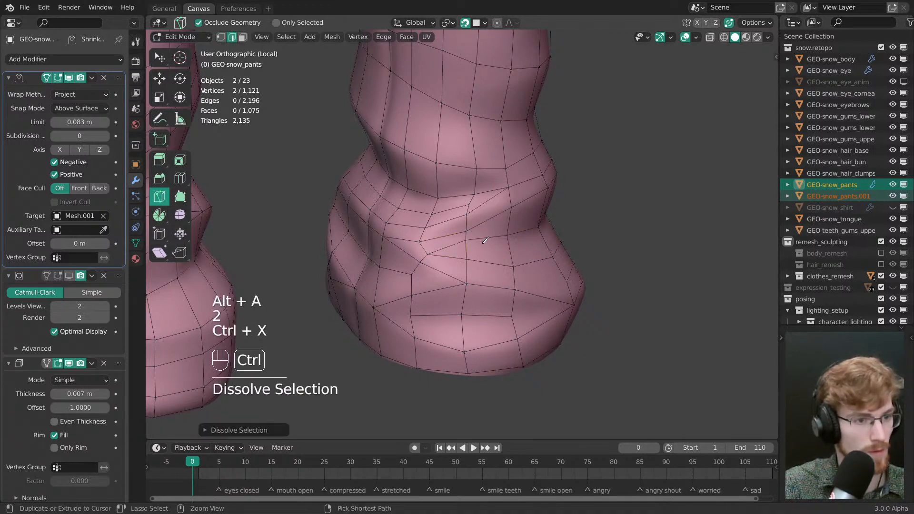
- Reposition the vertices along the new cut and one in the fold above it to even out the spacing
key(w)
drag(472, 231, 425, 246)
key(alt+a)
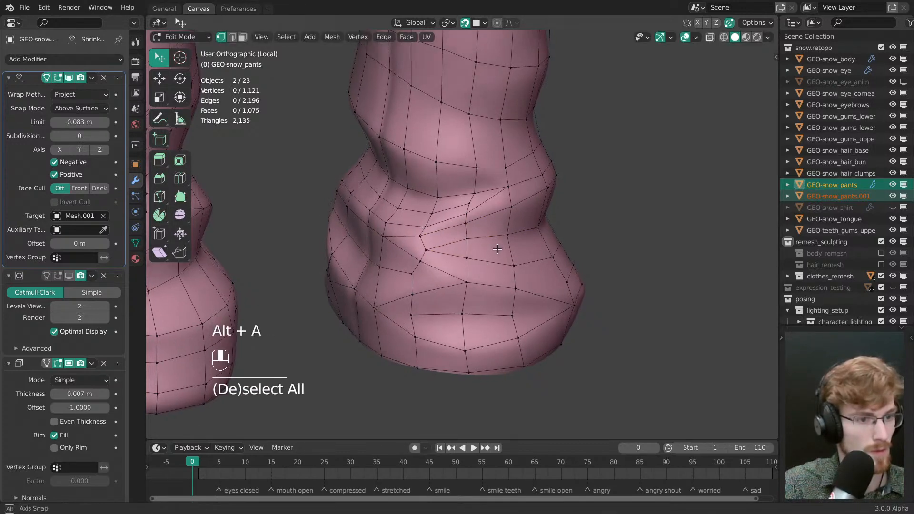
middle_drag(425, 247, 465, 202)
key(w)
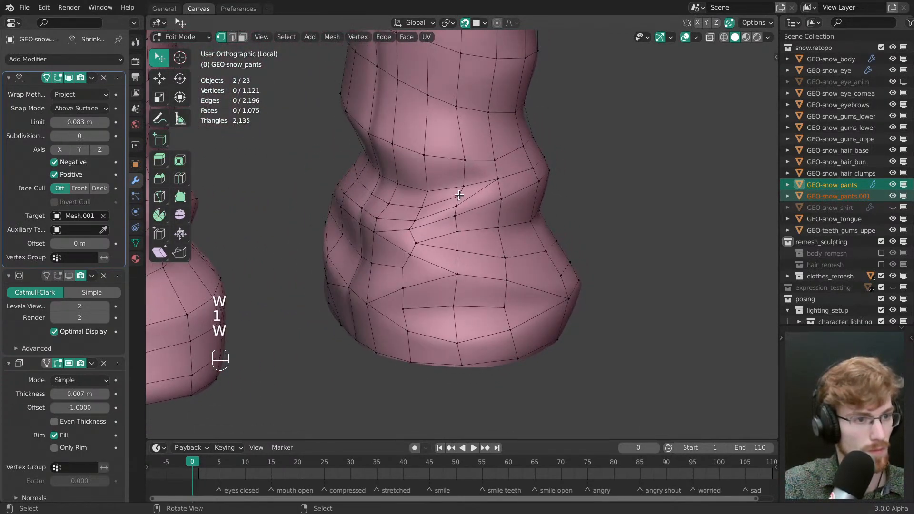
drag(459, 195, 468, 179)
key(alt+a)
- Slide the short horizontal edge above the cuff down along its neighbouring edges onto the row below
middle_drag(502, 244, 394, 231)
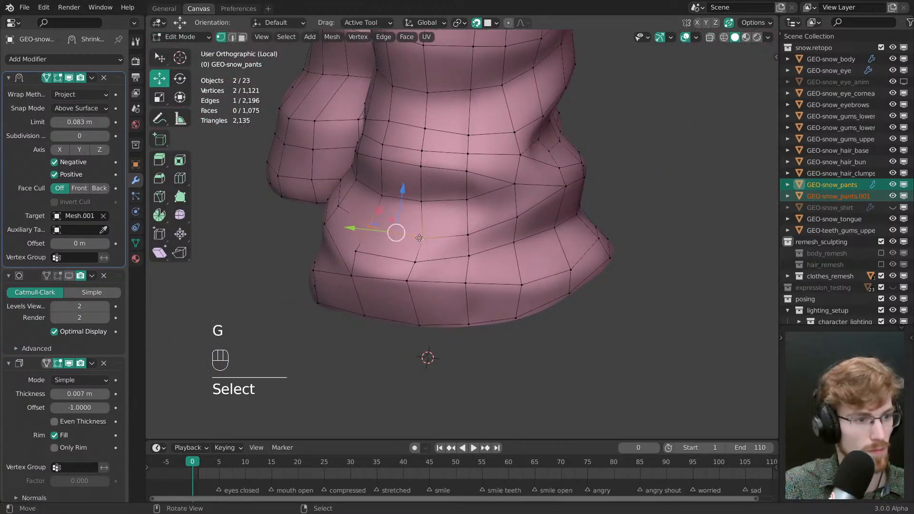
key(g)
click(398, 298)
key(g)
key(g)
click(420, 239)
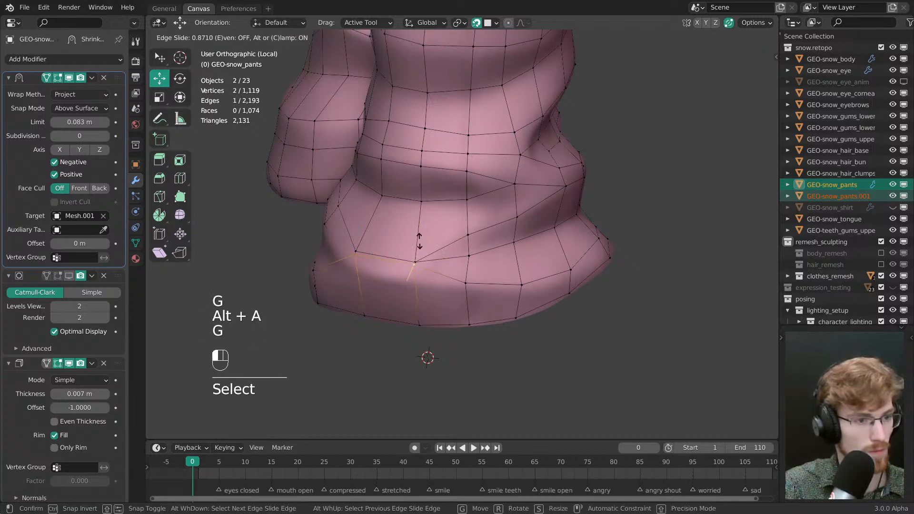
key(alt+a)
- Undo the last action and slide the edge above the cuff again to settle its position
middle_drag(429, 253, 366, 268)
key(ctrl+z)
key(alt+a)
key(g)
key(g)
click(419, 243)
key(alt+a)
- Save the file, enter Sculpt Mode, set the brush radius to 117 px and smooth the mesh above the knee
middle_drag(476, 246, 490, 229)
key(alt+a)
key(w)
ctrl+middle_drag(490, 228, 498, 159)
key(alt+a)
middle_drag(538, 247, 505, 405)
key(grave)
shift+middle_drag(437, 242, 458, 376)
mouse_move(478, 286)
ctrl+middle_down()
mouse_move(483, 189)
mouse_move(474, 319)
ctrl+middle_up()
middle_drag(474, 319, 486, 258)
key(Tab)
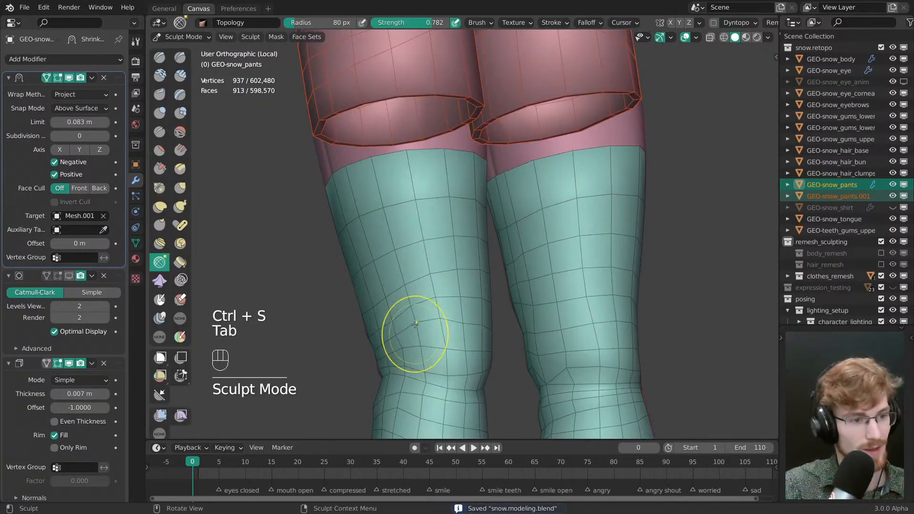
key(f)
click(430, 303)
shift+drag(396, 278, 431, 297)
- Return to Edit Mode and examine the topology of both trouser legs from front and back, from the hips down to the cuffs
middle_drag(458, 319, 466, 224)
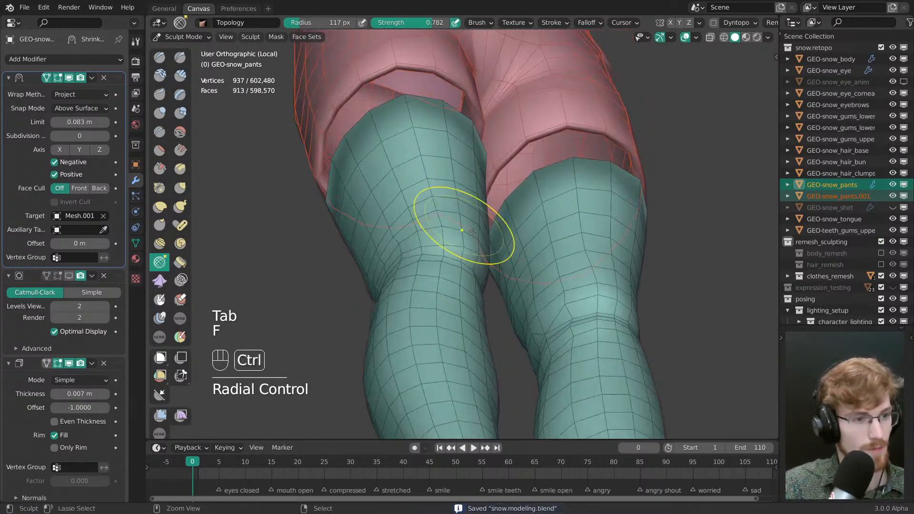
key(grave)
key(Tab)
key(alt+a)
mouse_move(529, 143)
shift+middle_down()
mouse_move(457, 402)
mouse_move(473, 224)
shift+middle_up()
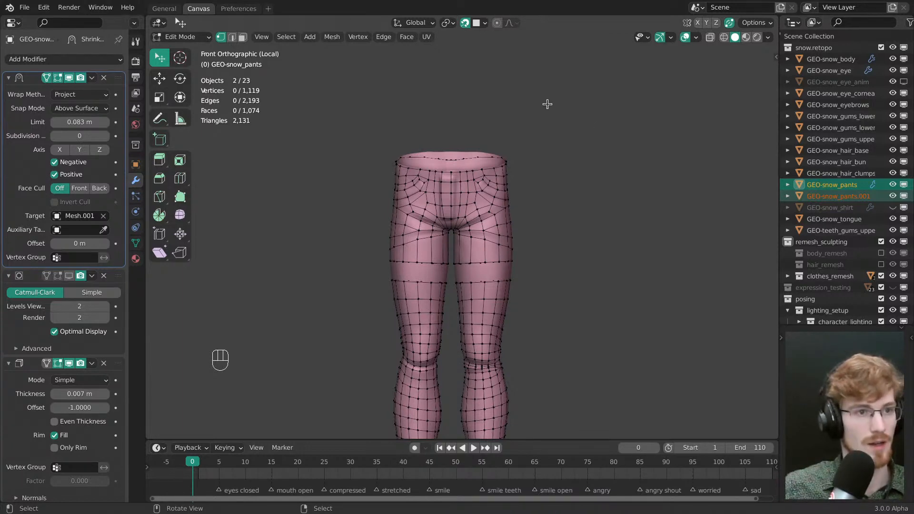
click(554, 2)
middle_drag(496, 224, 460, 234)
shift+middle_drag(460, 267, 455, 176)
ctrl+middle_drag(455, 310, 452, 267)
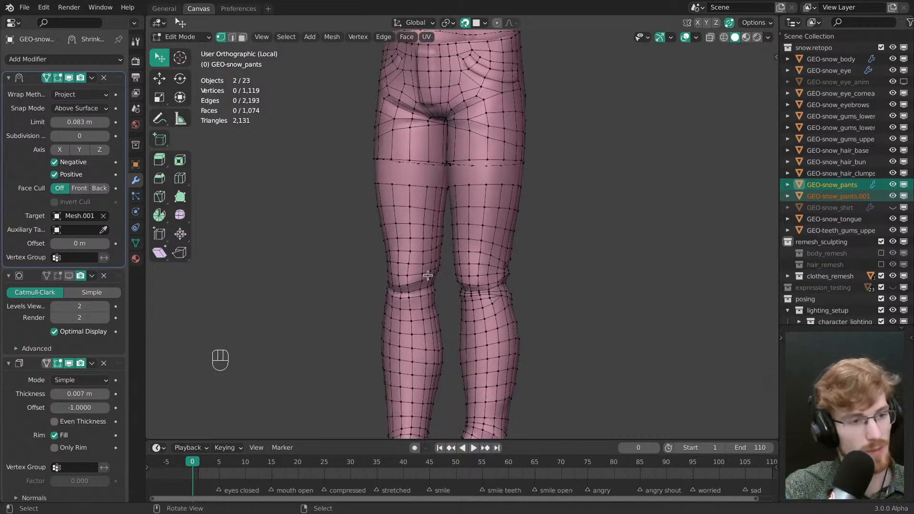
ctrl+middle_drag(448, 328, 445, 262)
shift+middle_drag(453, 381, 461, 194)
shift+middle_drag(533, 119, 477, 267)
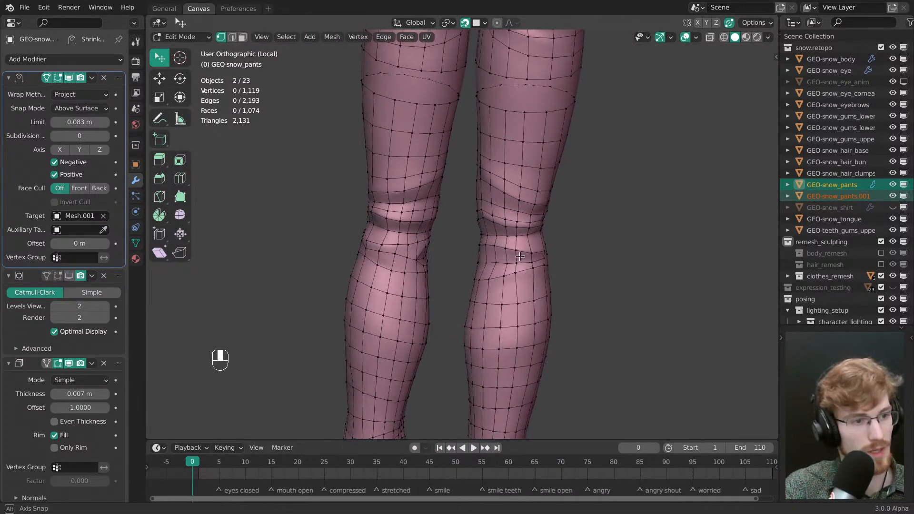
ctrl+middle_drag(476, 314, 477, 267)
shift+middle_drag(477, 267, 482, 381)
ctrl+middle_drag(491, 257, 461, 267)
key(grave)
key(Tab)
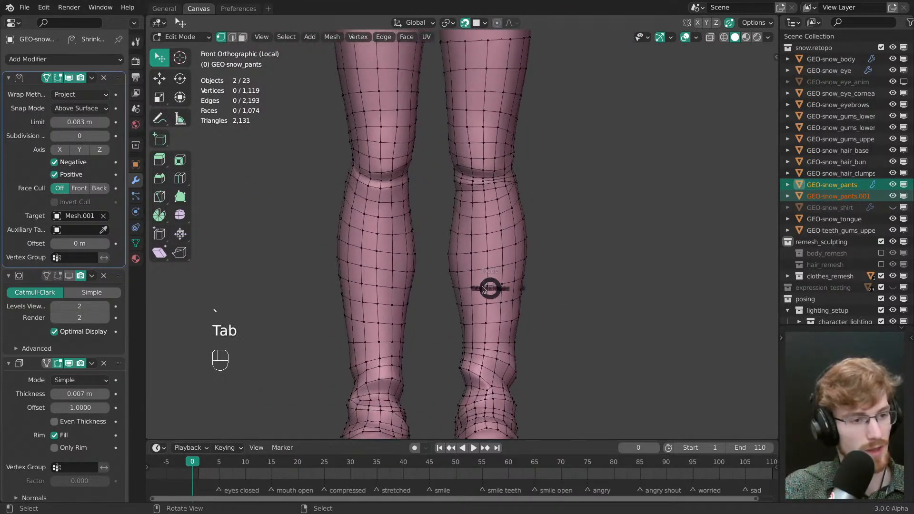
- Isolate GEO-snow_pants and the Mesh.001 sculpt in local view, and enter Edit Mode on GEO-snow_pants
key(alt+a)
click(485, 261)
shift+scroll(478, 169, up, 4)
shift+click(478, 169)
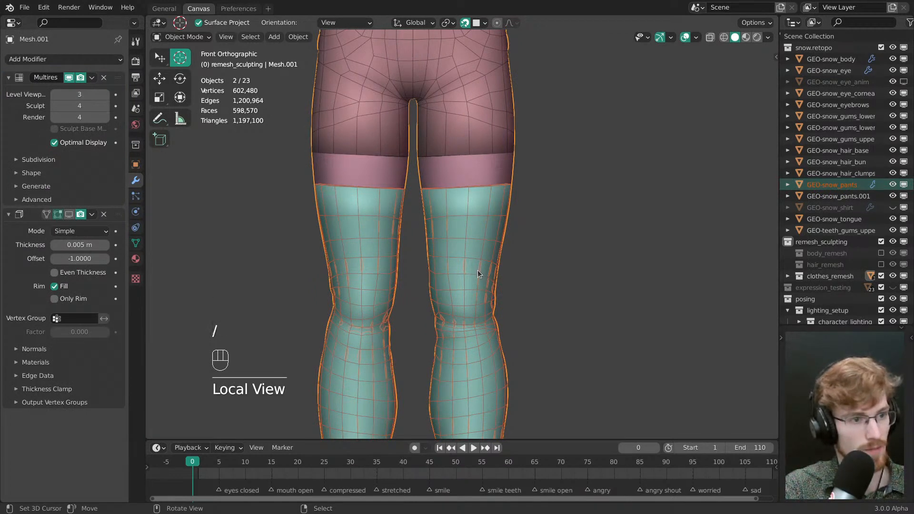
shift+scroll(481, 267, down, 3)
key(slash)
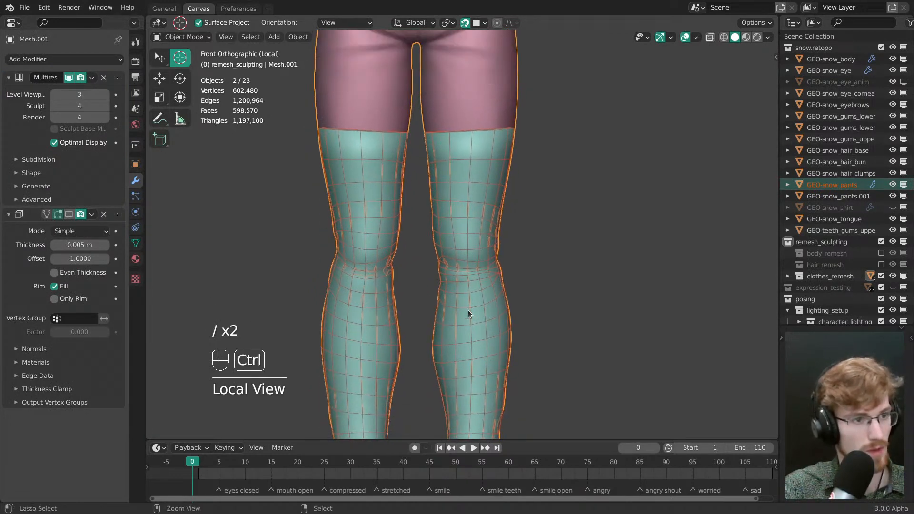
key(alt+a)
key(Tab)
scroll(518, 257, up, 3)
key(alt+a)
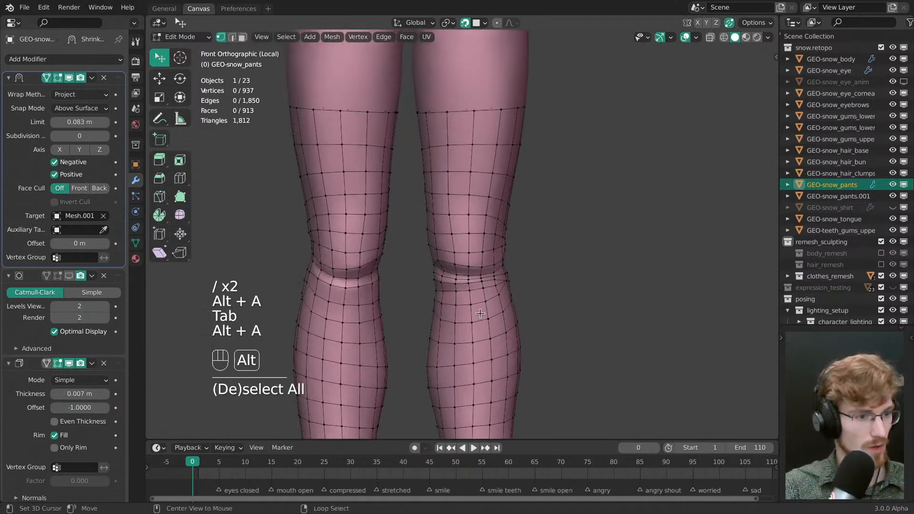
- Hide the retopology mesh of one leg so only the other leg's stays editable, and save the file
shift+scroll(476, 267, down, 2)
double_click(408, 256)
key(h)
shift+scroll(453, 282, down, 2)
ctrl+scroll(509, 257, down, 2)
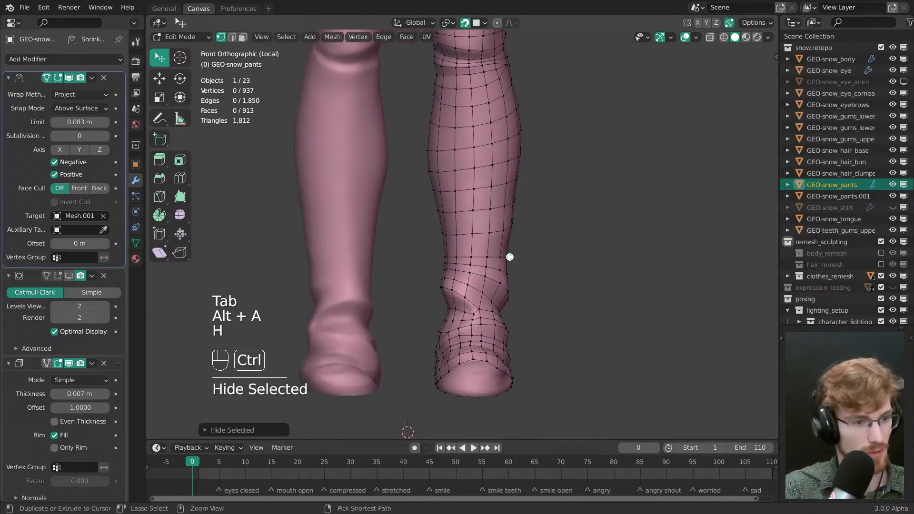
key(ctrl+s)
shift+scroll(499, 150, up, 4)
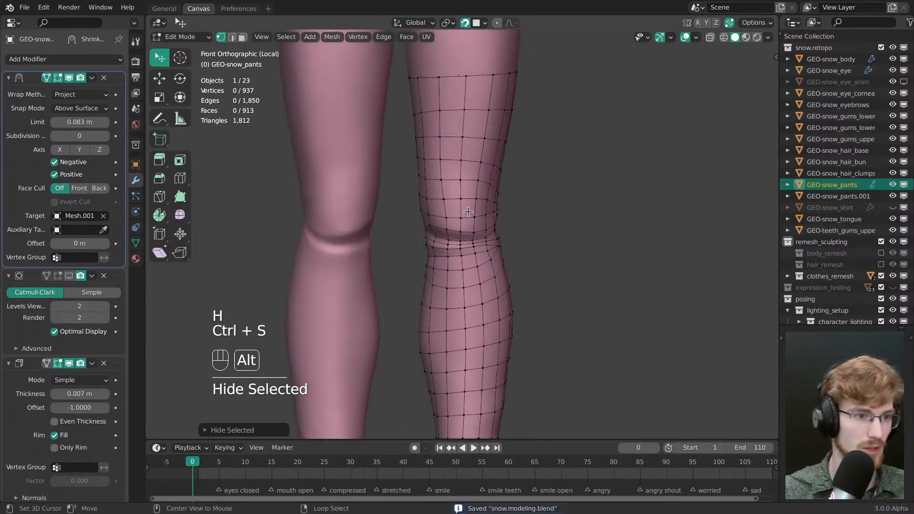
- Examine the edge loops running around the knee folds from the front, side and back
scroll(486, 226, up, 6)
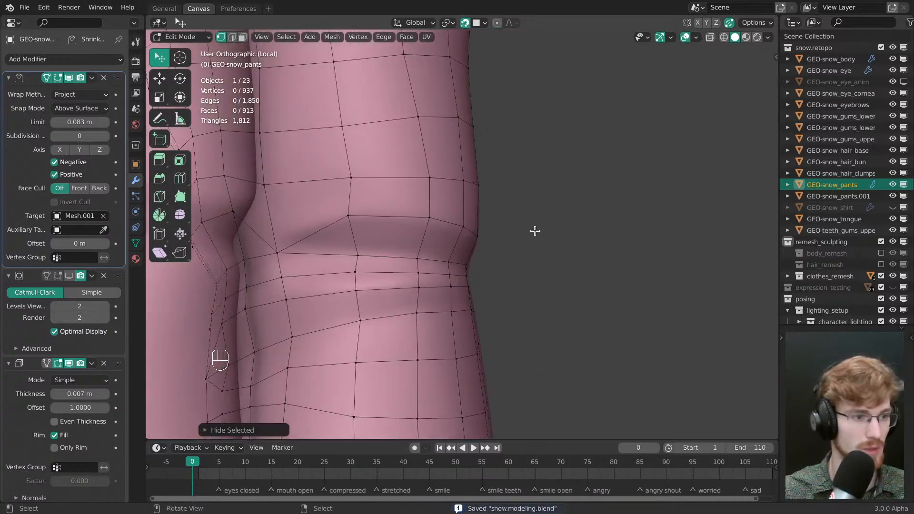
key(2)
alt+click(456, 224)
middle_drag(455, 223, 612, 219)
key(alt+a)
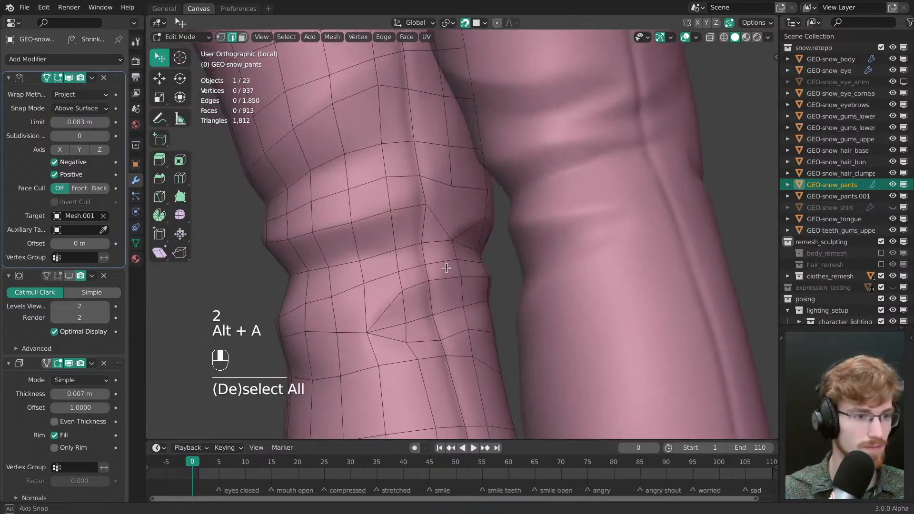
middle_drag(453, 265, 615, 234)
key(2)
alt+click(437, 232)
middle_drag(437, 233, 444, 233)
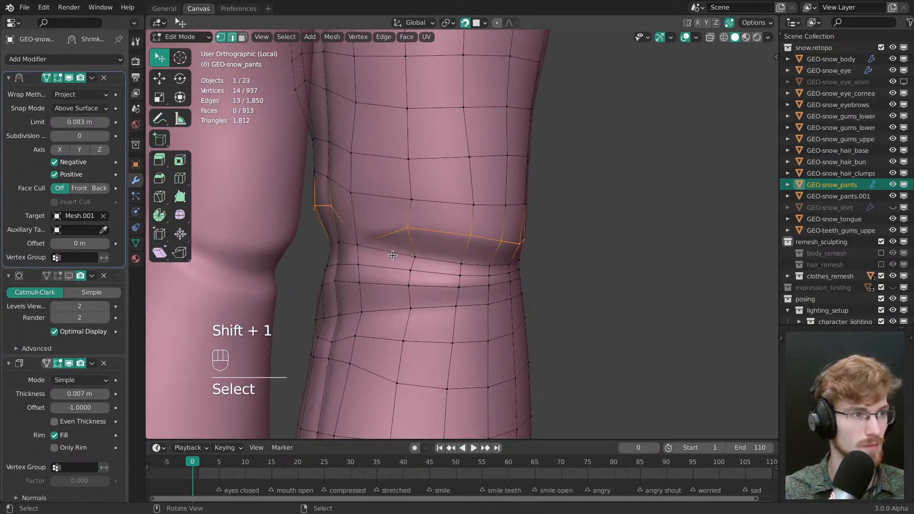
- Bevel the edge path along the crease at the front of the knee into two closely spaced rows
middle_drag(490, 298, 446, 265)
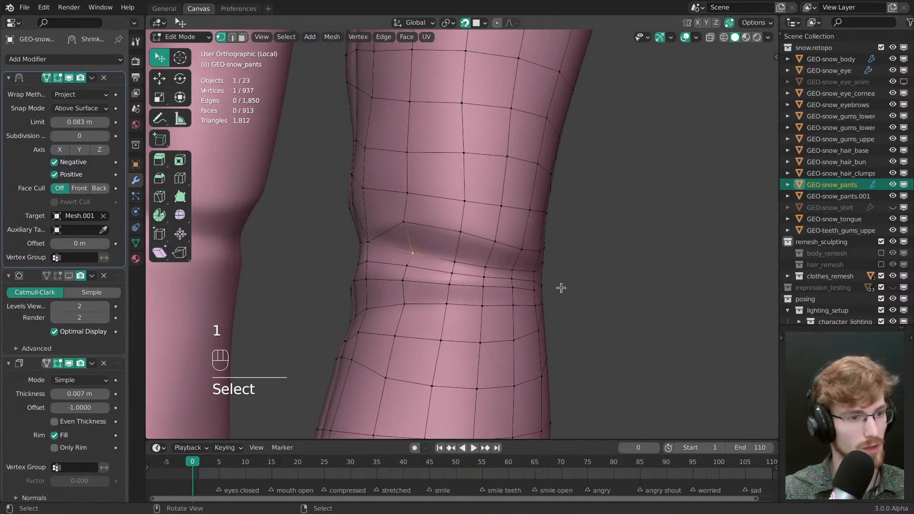
middle_drag(562, 288, 500, 266)
ctrl+click(550, 265)
key(ctrl+b)
drag(503, 285, 508, 287)
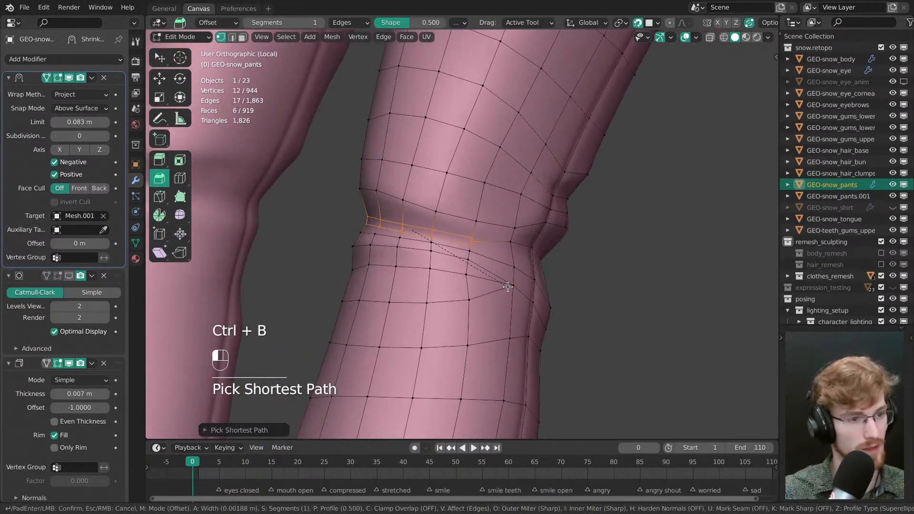
click(507, 287)
- Merge the loose vertices at both ends of the front knee bevel into the neighbouring vertices
key(alt+a)
key(w)
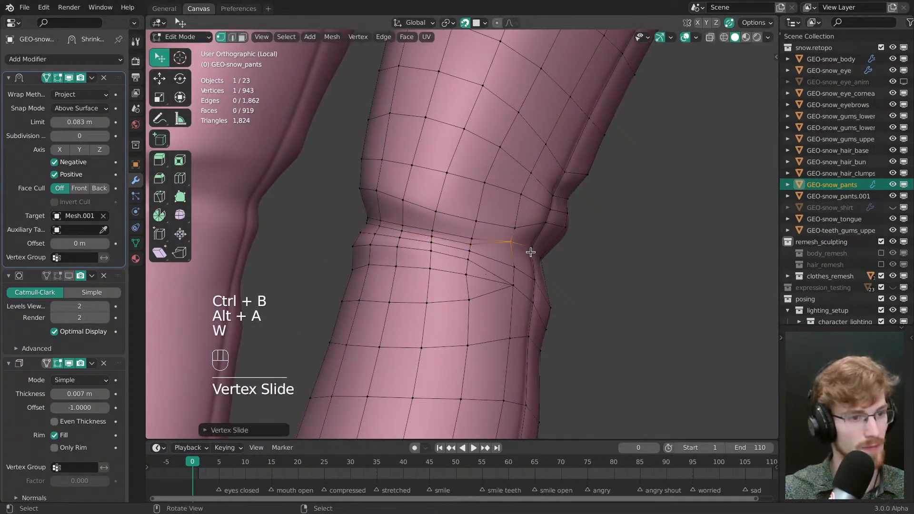
middle_drag(531, 253, 371, 236)
mouse_move(371, 237)
mouse_down()
mouse_move(357, 233)
mouse_move(369, 234)
mouse_up()
key(alt+a)
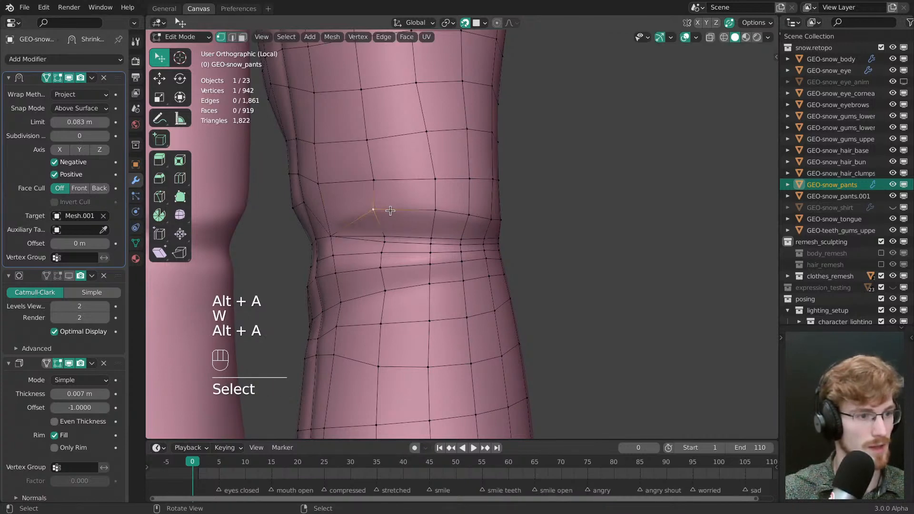
middle_drag(369, 211, 349, 238)
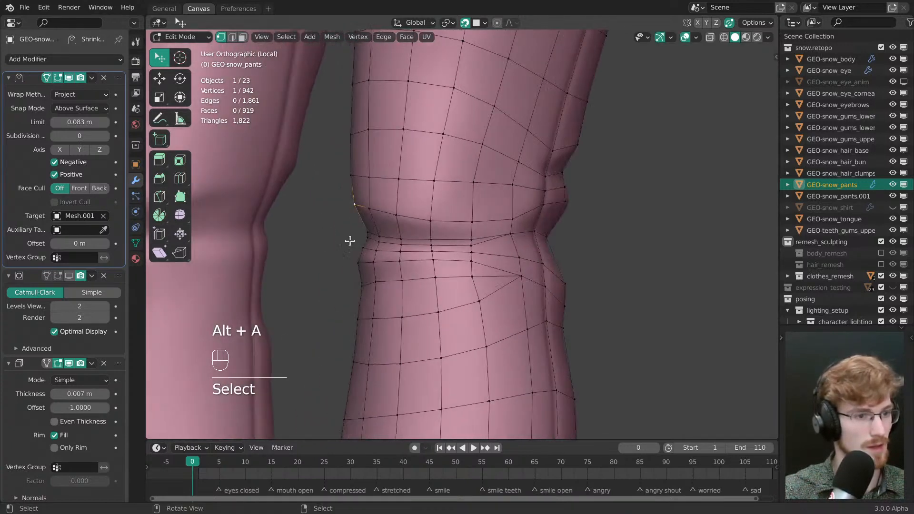
ctrl+click(480, 224)
middle_drag(529, 267, 488, 246)
shift+right_click(498, 229)
ctrl+right_click(495, 207)
key(alt+a)
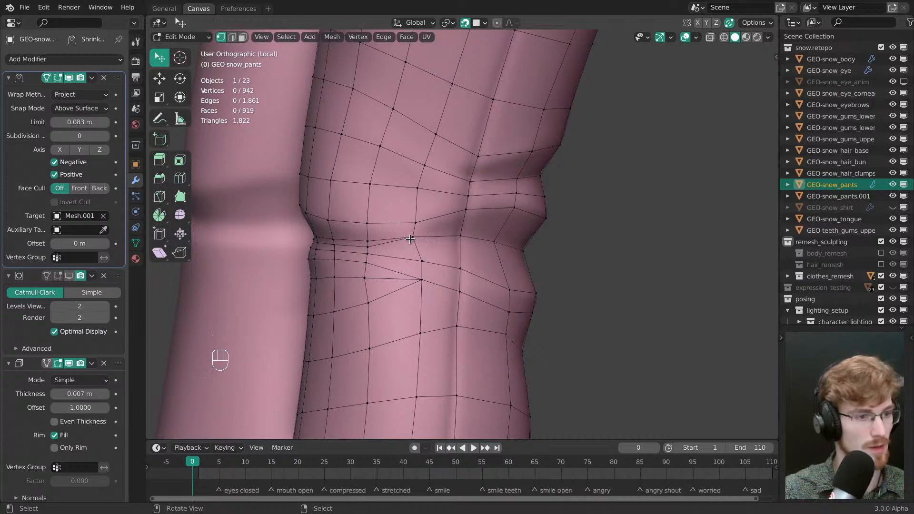
- Bevel the edge path along the crease at the back of the knee into two closely spaced rows
middle_drag(464, 242, 509, 258)
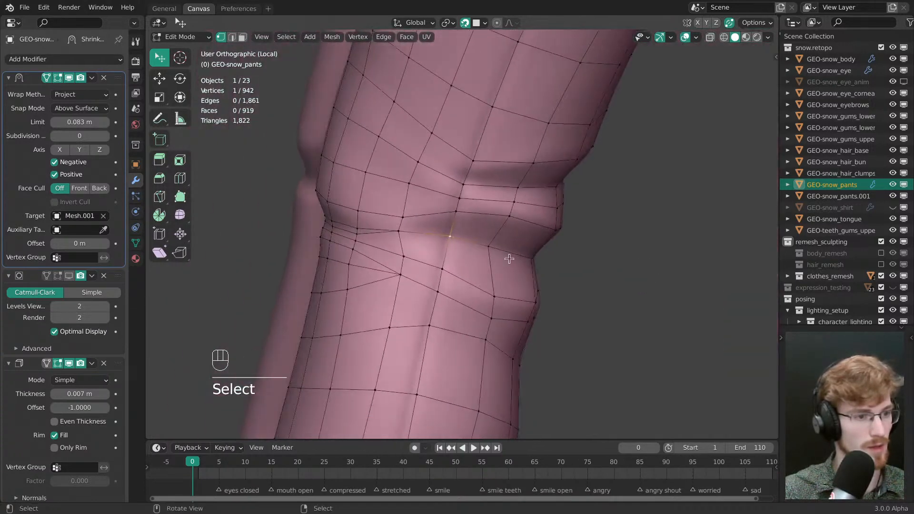
middle_drag(436, 241, 541, 248)
ctrl+right_click(552, 247)
ctrl+click(541, 248)
shift+click(565, 258)
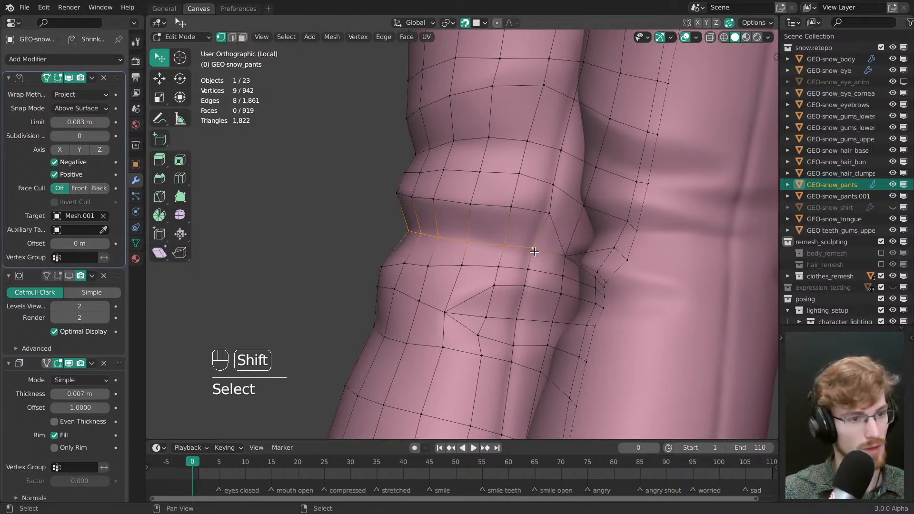
key(ctrl+b)
drag(543, 288, 551, 290)
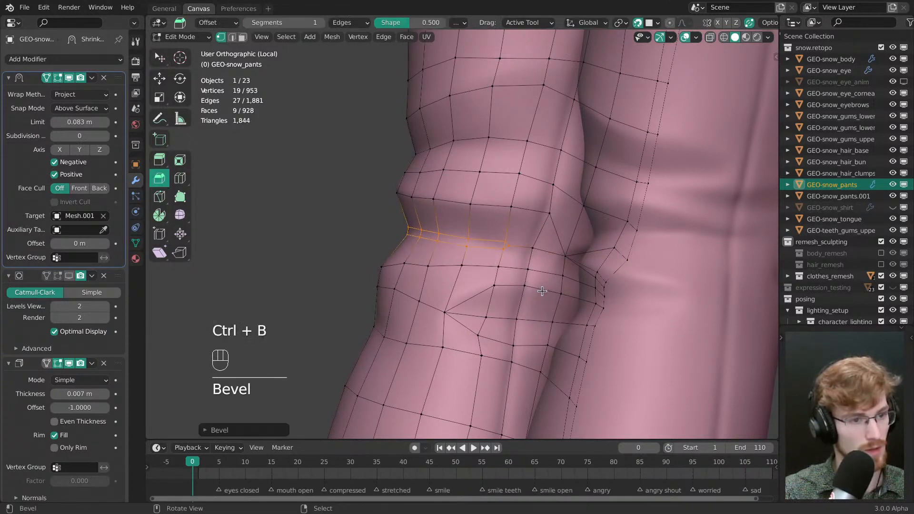
- Merge the loose end vertex of the back knee bevel into the adjacent vertex of the crease
key(alt+a)
key(w)
drag(511, 247, 541, 251)
middle_drag(543, 253, 579, 218)
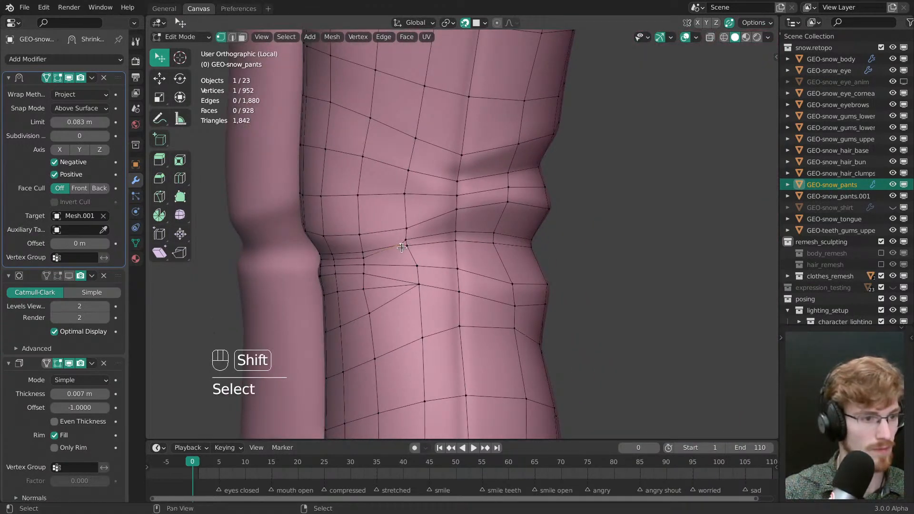
- Dissolve the surplus vertices where the bevelled rows meet at the side of the knee
key(ctrl+x)
click(402, 245)
key(ctrl+x)
mouse_move(402, 246)
middle_down()
mouse_move(421, 249)
mouse_move(413, 247)
middle_up()
click(414, 245)
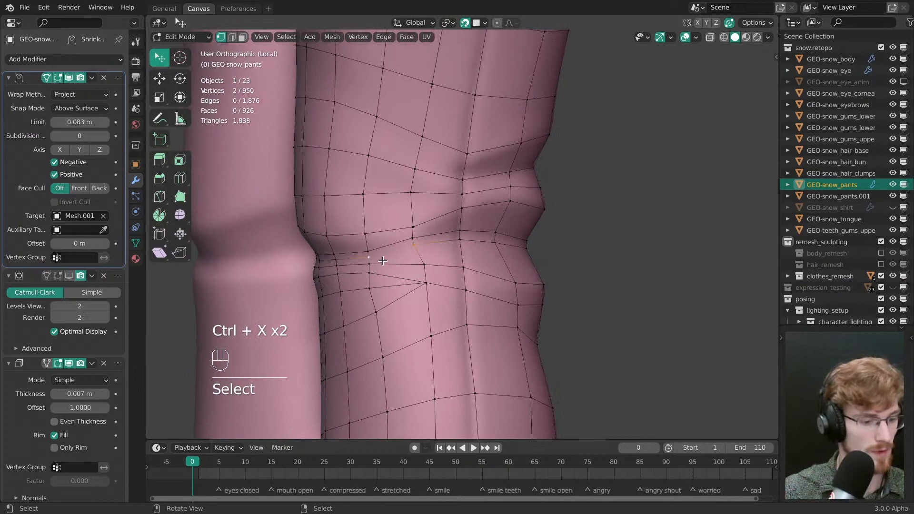
- Reposition the vertices where the front and back creases meet at the side of the knee to even out the rows
key(alt+a)
key(w)
drag(416, 246, 413, 237)
drag(414, 228, 412, 223)
drag(416, 250, 416, 251)
drag(460, 240, 464, 242)
drag(460, 232, 463, 244)
- Adjust one more vertex in the knee crease and return to Object Mode
middle_drag(420, 247, 447, 257)
shift+middle_drag(448, 257, 475, 255)
drag(483, 246, 485, 246)
middle_drag(476, 245, 494, 245)
key(Tab)
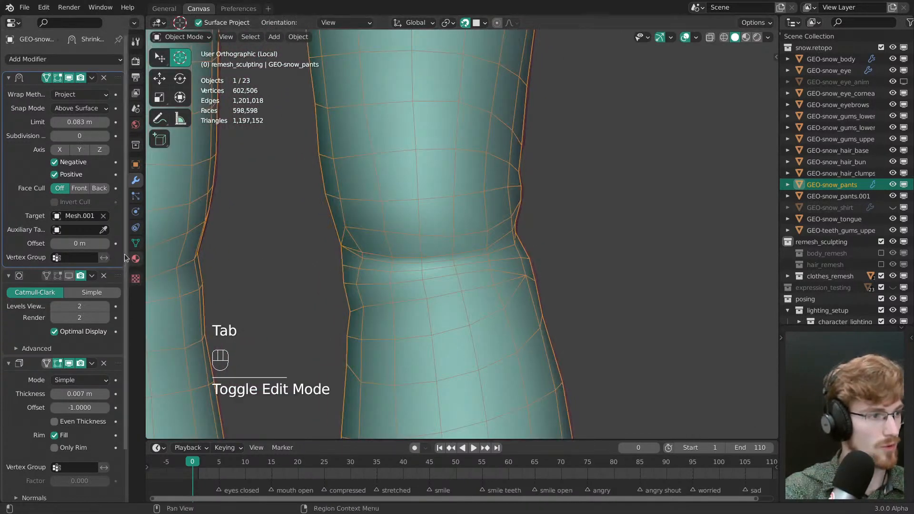
- Duplicate the Shrinkwrap modifier of the pants, apply one copy to the mesh and return to Edit Mode
key(shift+d)
key(ctrl+a)
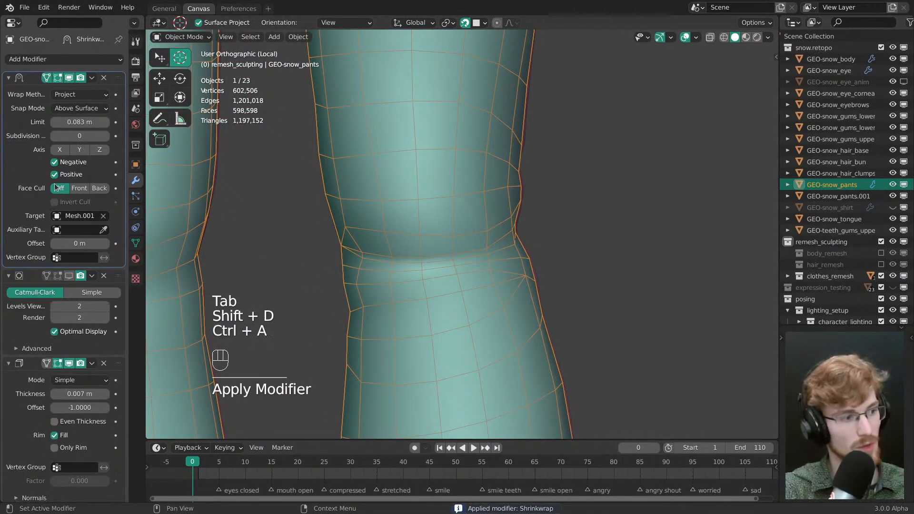
key(Tab)
- Nudge a vertex on the upper knee crease, then bevel the edge path along that crease into two rows
drag(431, 218, 433, 220)
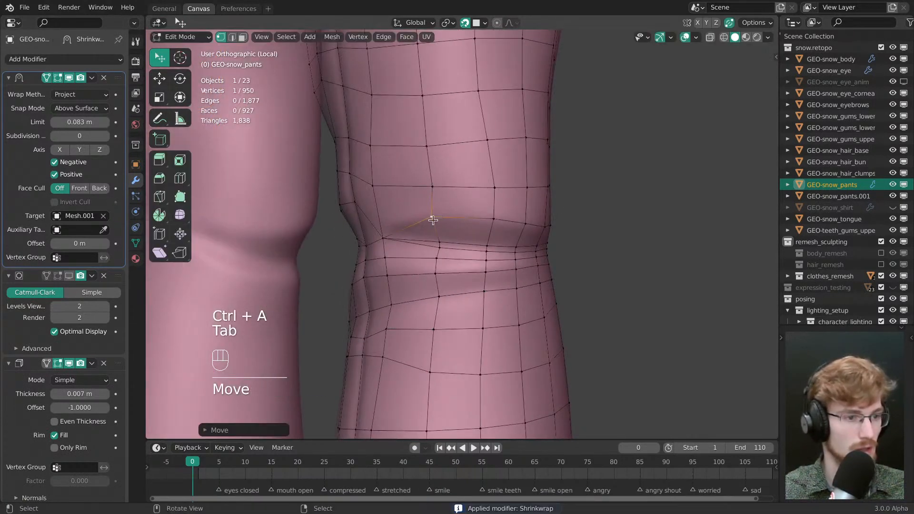
middle_drag(433, 220, 396, 234)
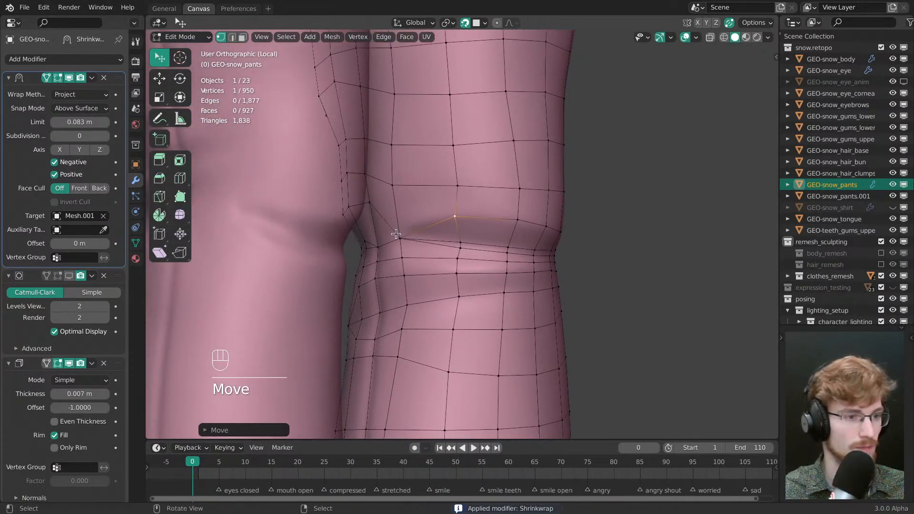
mouse_move(501, 231)
middle_down()
mouse_move(370, 238)
mouse_move(542, 235)
mouse_move(530, 207)
mouse_move(482, 219)
mouse_move(498, 219)
middle_up()
ctrl+click(458, 231)
ctrl+click(485, 227)
ctrl+click(541, 235)
key(ctrl+b)
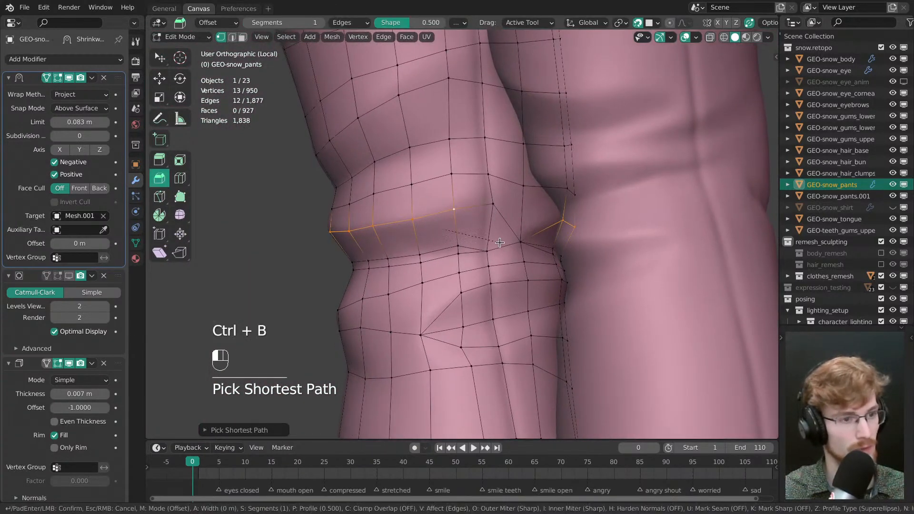
click(510, 247)
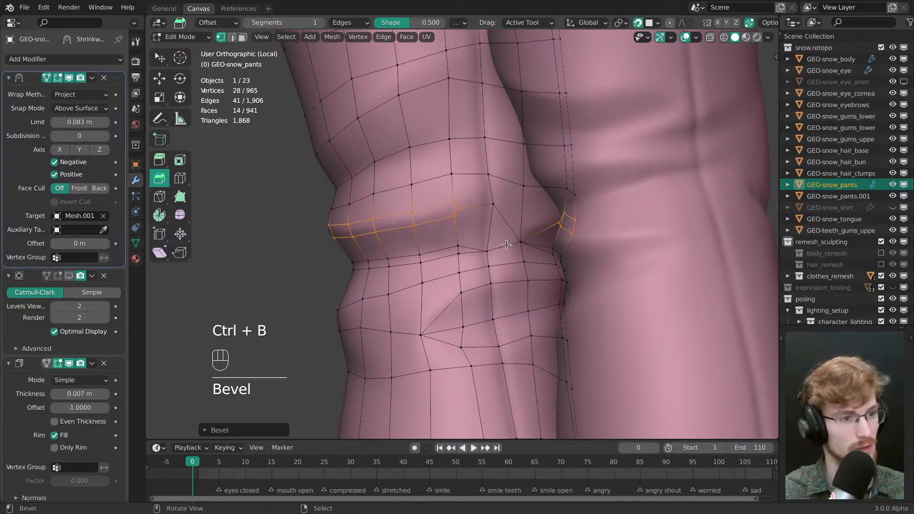
- Merge the loose end vertices of the crease bevel into their neighbours and adjust the vertex at the side of the knee
key(alt+a)
key(w)
drag(461, 208, 523, 213)
middle_drag(524, 214, 472, 220)
drag(483, 217, 427, 237)
key(alt+a)
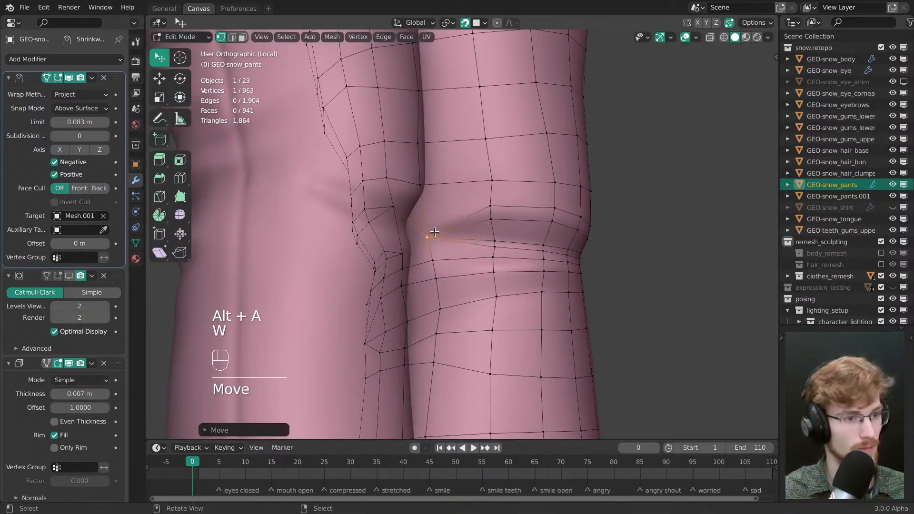
key(alt+a)
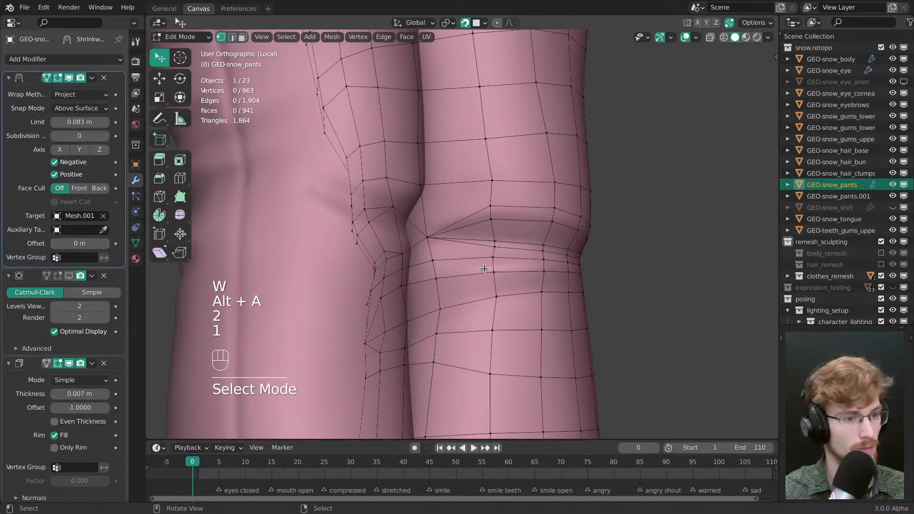
middle_drag(484, 270, 441, 248)
click(429, 242)
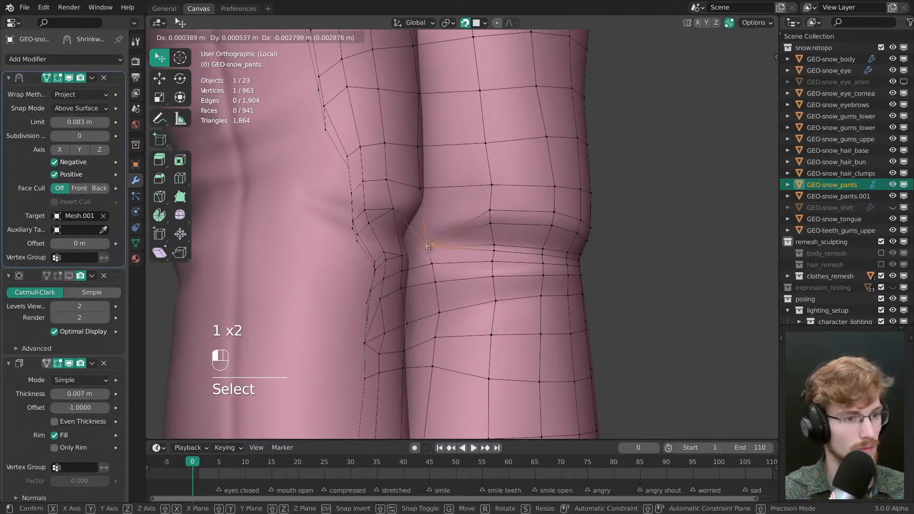
key(alt+a)
- Dissolve the edges converging on the side knee vertex and reconnect the bevel's lower end vertex to it
middle_drag(484, 271, 454, 231)
key(alt+a)
key(1)
key(2)
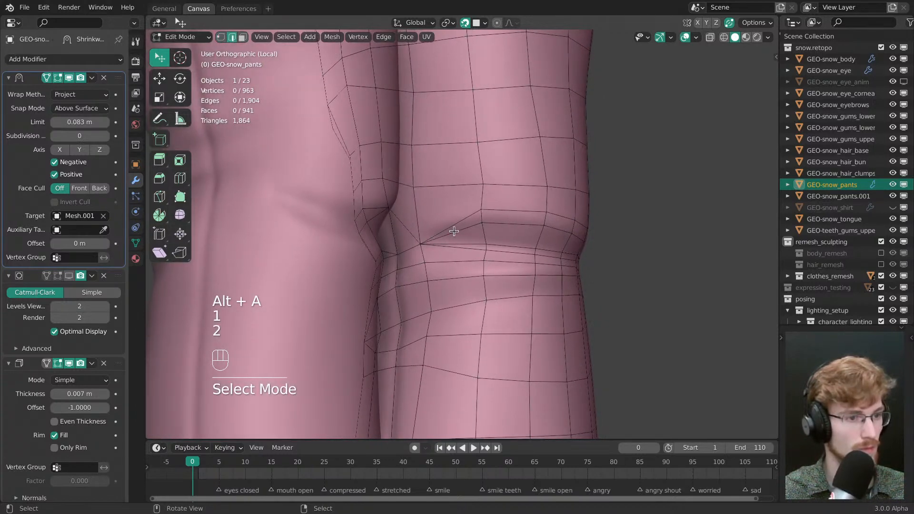
key(ctrl+x)
key(alt+a)
key(1)
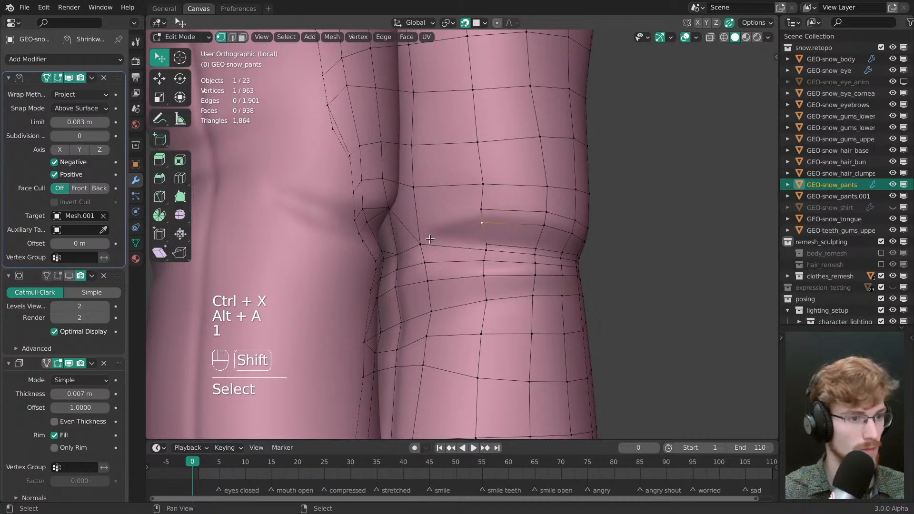
key(alt+a)
- Knife-cut a new edge row from the bevel's end vertex across the side of the knee to the opposite crease
middle_drag(468, 252, 419, 214)
key(k)
click(401, 209)
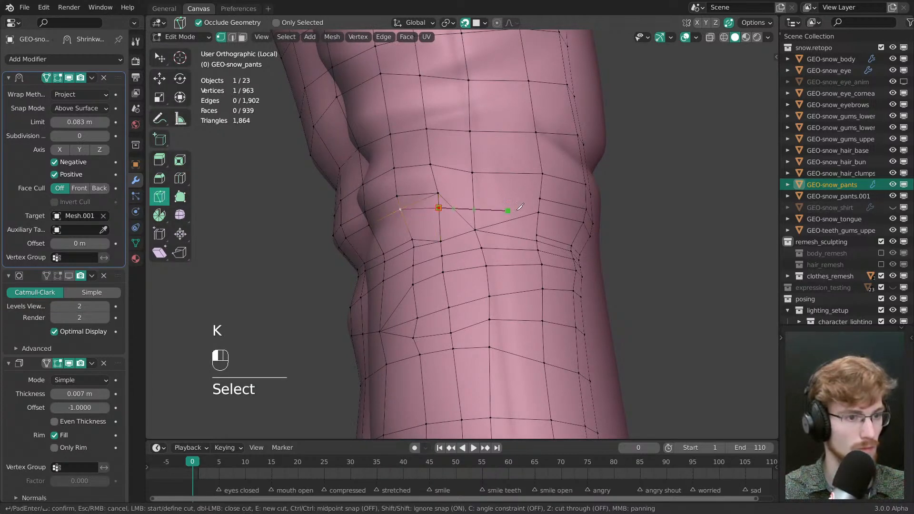
key(Return)
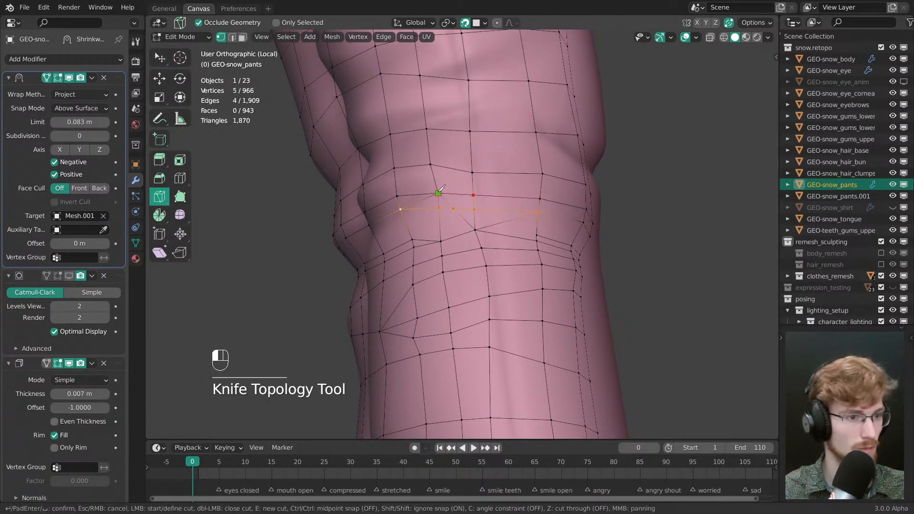
key(Return)
- Adjust a vertex of the new cut and dissolve the surplus edges beside it
middle_drag(438, 194, 412, 210)
right_click(431, 209)
key(g)
drag(409, 210, 426, 211)
key(alt+a)
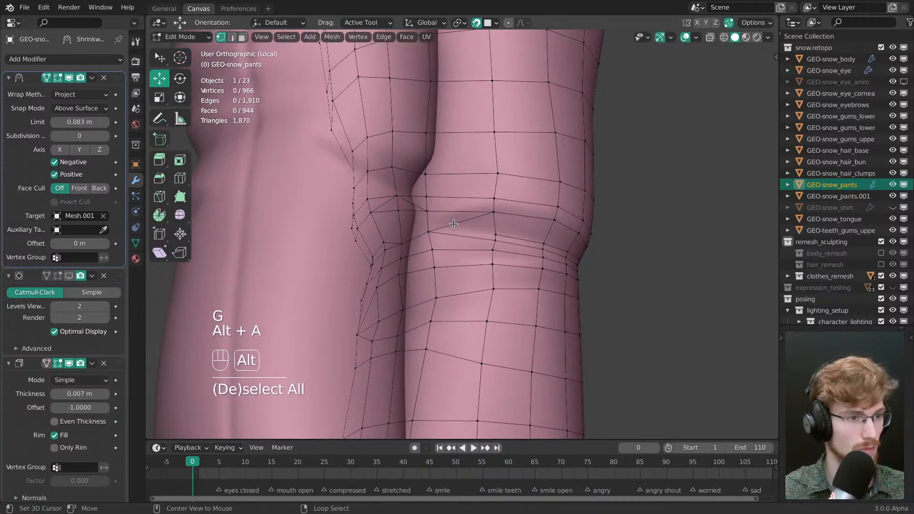
key(x)
key(ctrl+x)
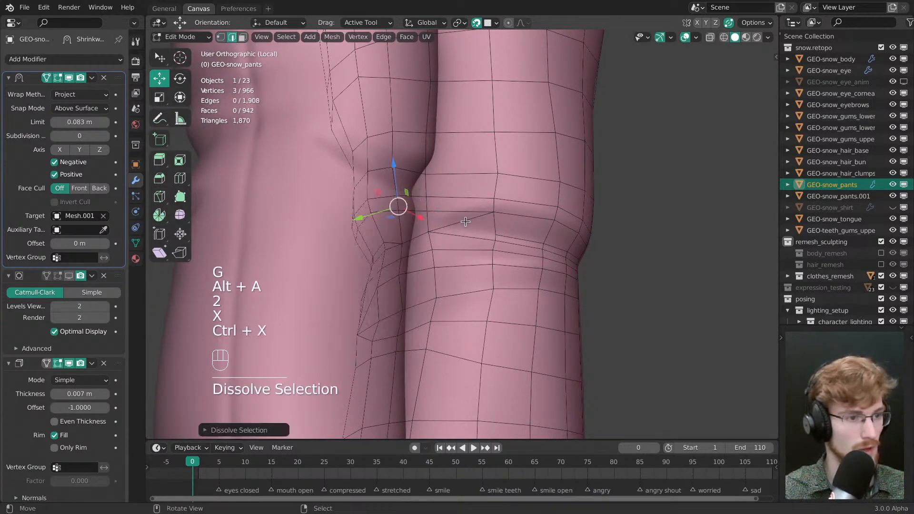
- Reposition the vertices around the new edge row to smooth its flow between the front and back of the knee
key(1)
key(w)
drag(391, 206, 417, 175)
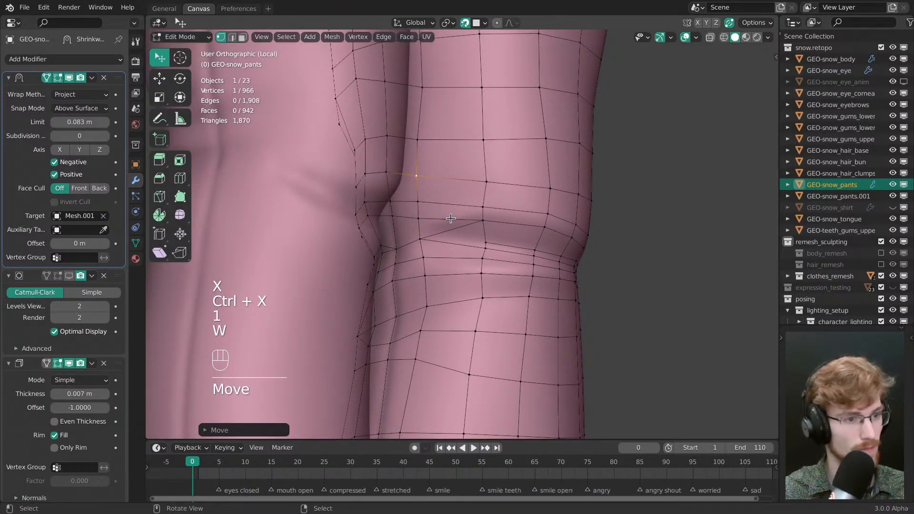
key(alt+a)
middle_drag(451, 218, 539, 248)
key(w)
drag(542, 253, 547, 236)
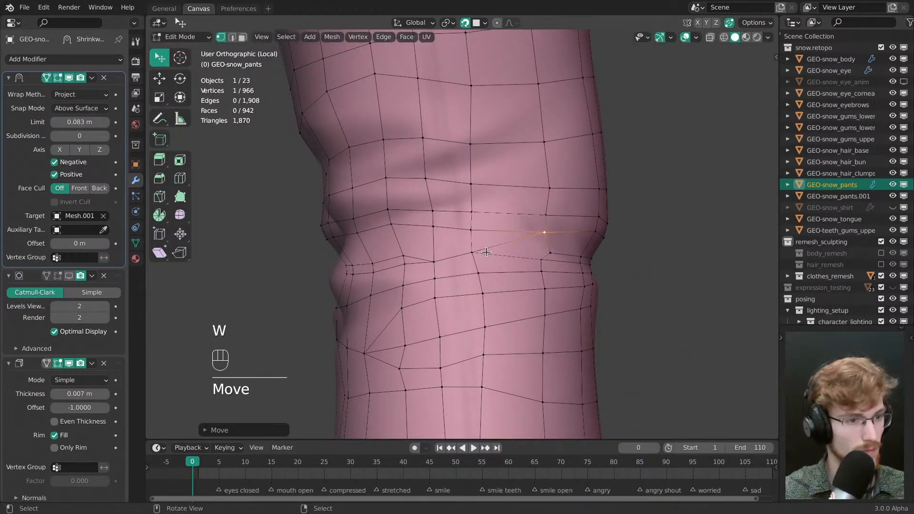
middle_drag(472, 251, 434, 233)
key(ctrl+z)
- Clip the front view to a region around the retopologized leg so the other leg is hidden
key(grave)
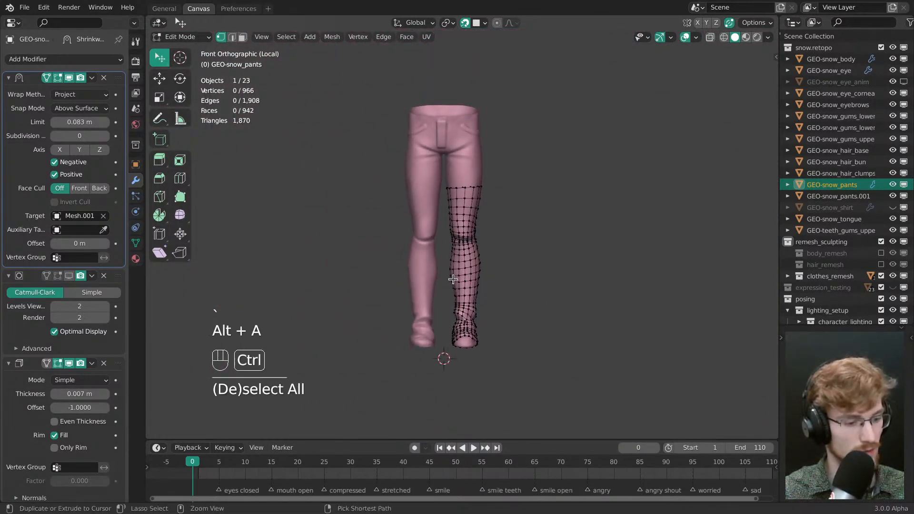
key(ctrl+b)
ctrl+middle_drag(449, 288, 461, 316)
shift+middle_drag(461, 316, 457, 312)
key(alt+grave)
key(alt+grave)
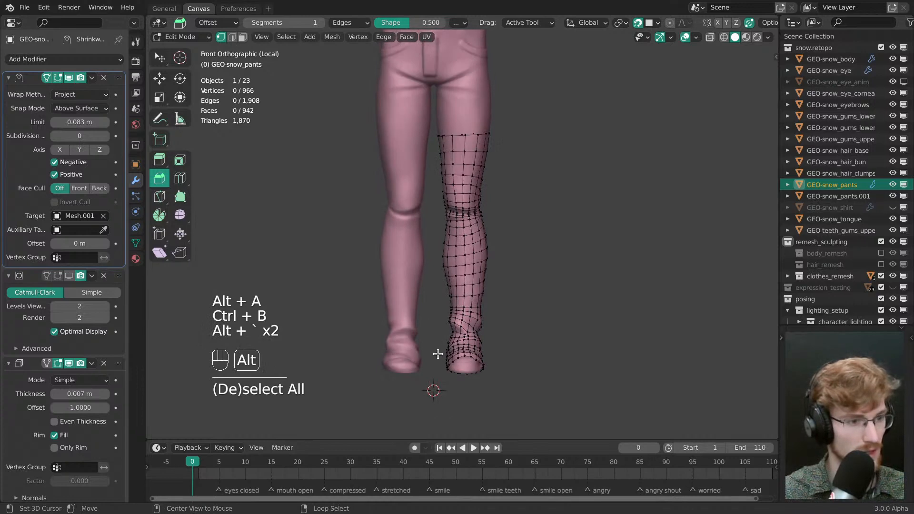
key(alt+b)
drag(433, 384, 537, 106)
ctrl+middle_drag(519, 148, 464, 238)
- Knife-cut another edge row through the faces between the crease vertices at the side of the knee
key(alt+a)
ctrl+middle_drag(464, 238, 432, 246)
key(k)
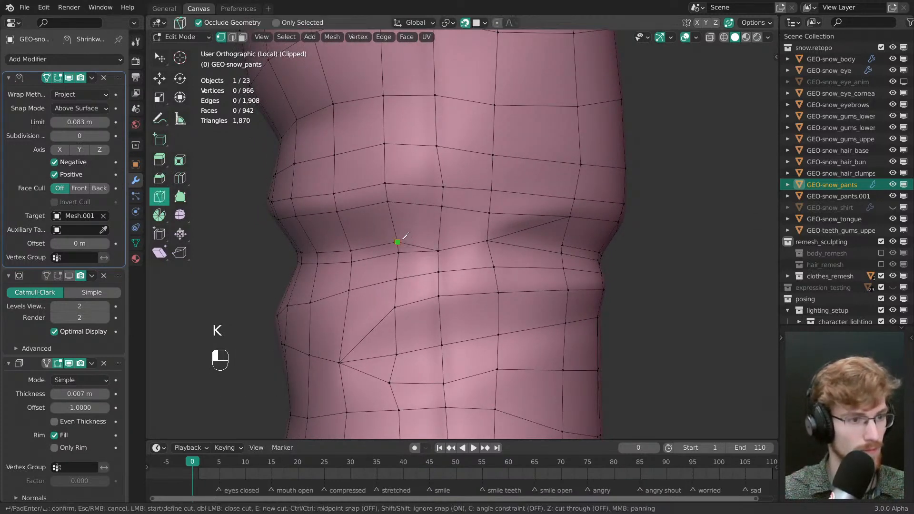
key(Return)
- Dissolve the surplus edge of the small triangle beside the new cut
click(421, 249)
key(ctrl+x)
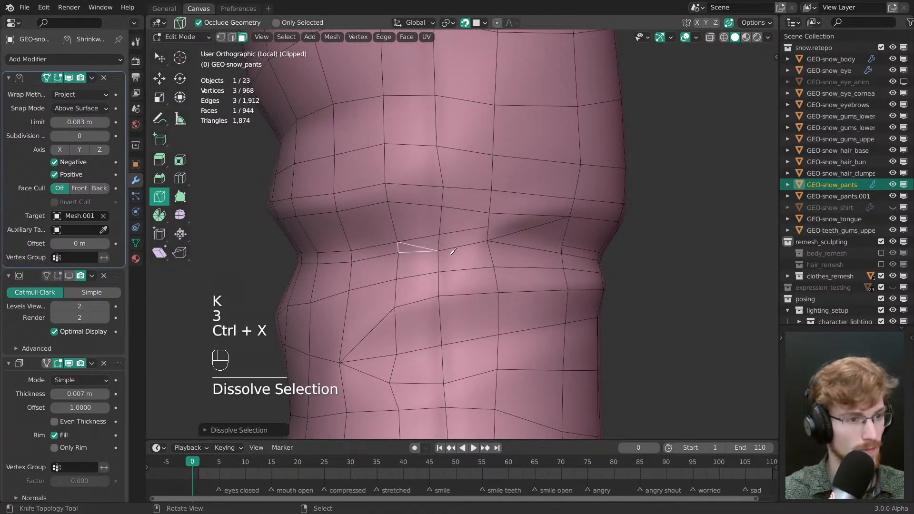
key(2)
click(419, 247)
key(ctrl+x)
key(alt+a)
- Move the vertices along the new edge row to space the rows evenly across the side of the knee
key(1)
key(w)
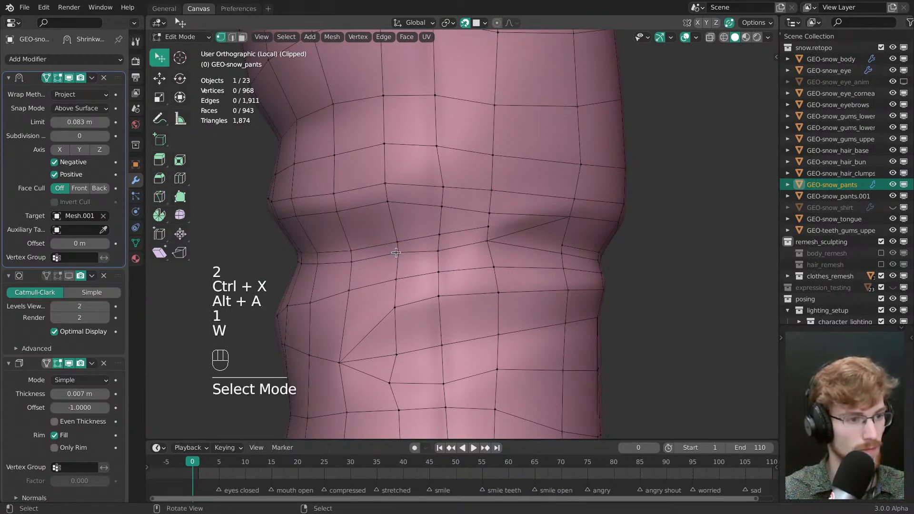
drag(399, 243, 397, 239)
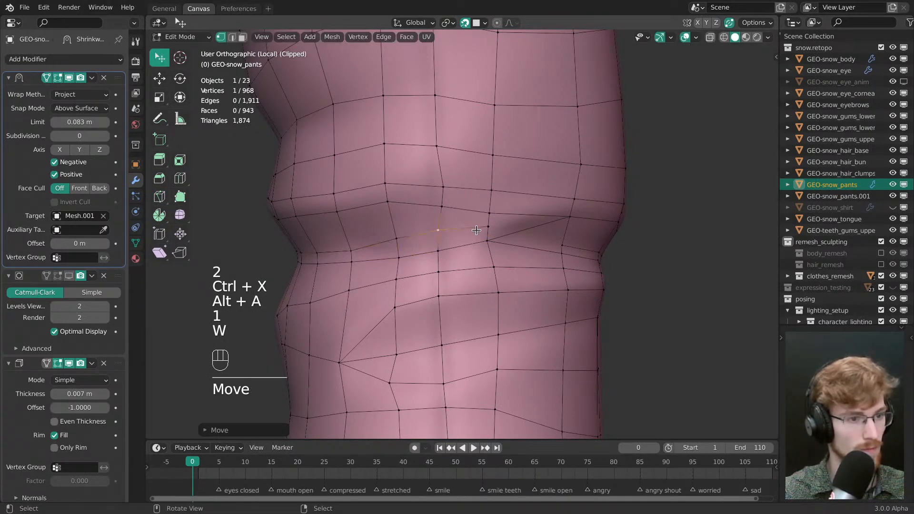
drag(488, 228, 482, 225)
drag(489, 214, 487, 213)
middle_drag(534, 218, 505, 215)
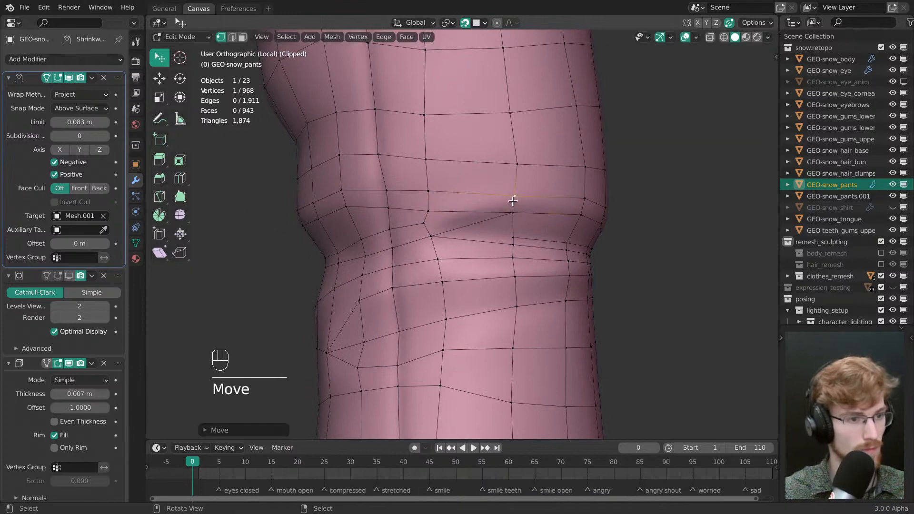
click(432, 222)
key(alt+a)
- Connect the vertices across the crease face and merge the surplus vertex into its neighbour
middle_drag(432, 221, 416, 270)
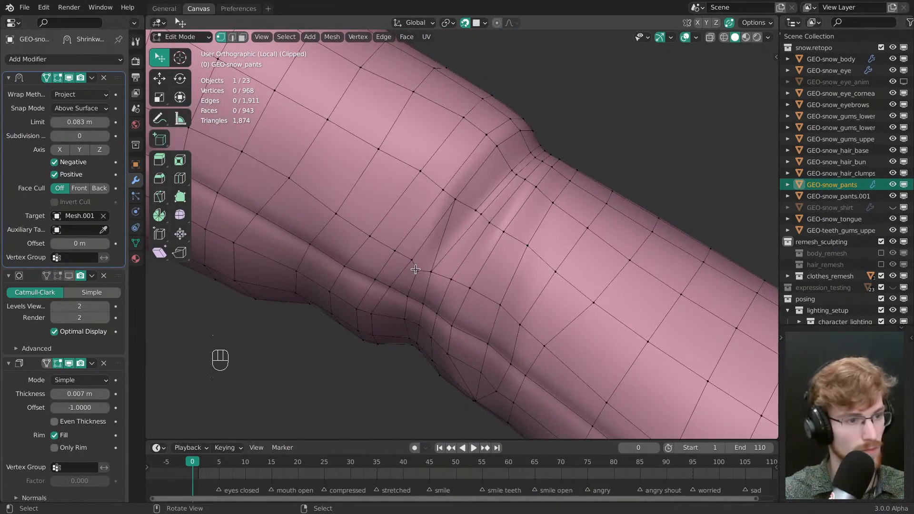
key(alt+a)
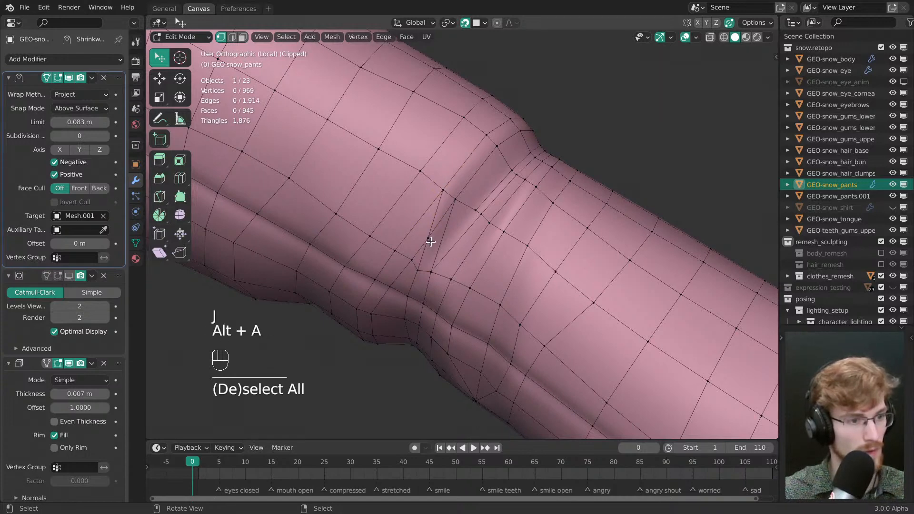
key(m)
key(alt+a)
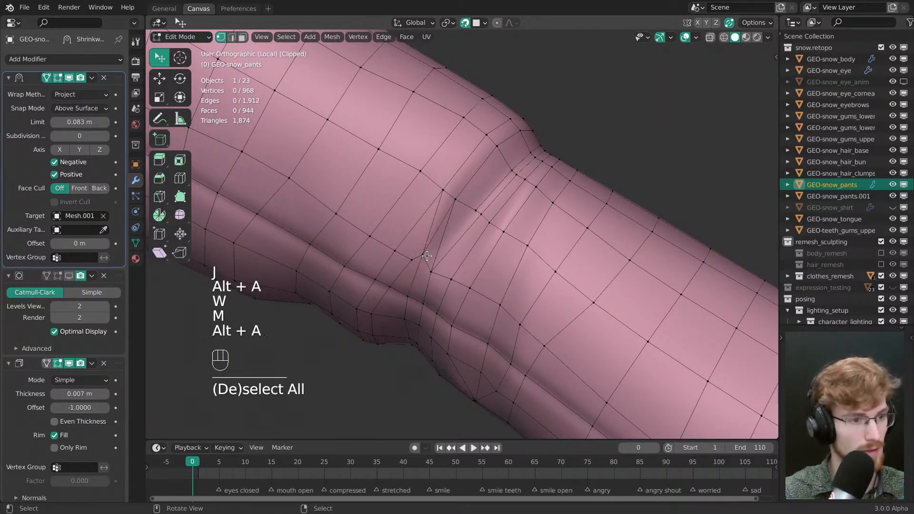
- Dissolve the leftover diagonal edge between the two crease rows
key(w)
key(2)
click(433, 233)
key(ctrl+x)
key(alt+a)
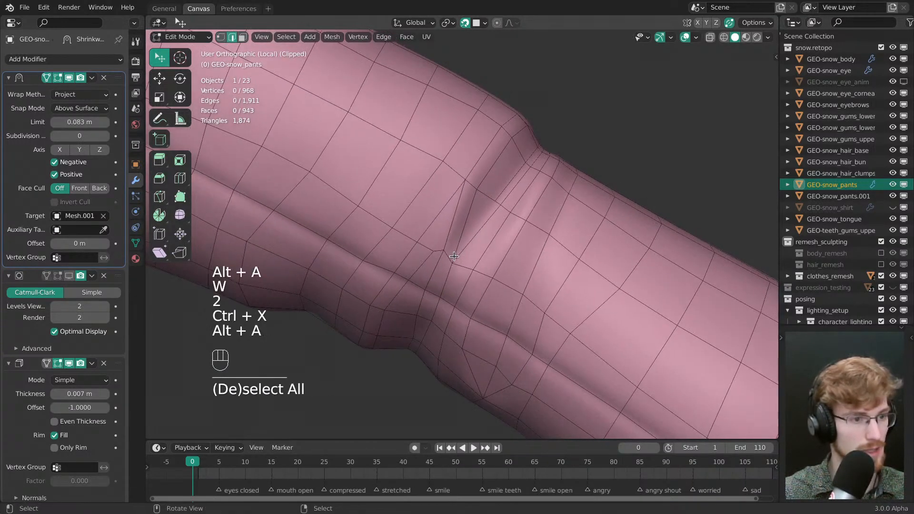
- Reposition the vertices where the crease rows end to even out the surrounding quads
key(1)
key(w)
drag(452, 254, 429, 256)
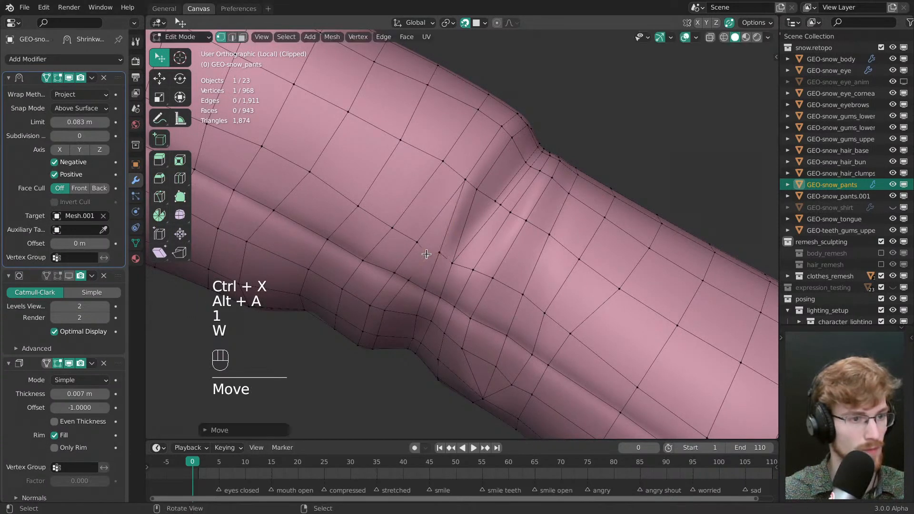
shift+middle_drag(451, 293, 490, 247)
drag(502, 236, 506, 238)
- Switch to Object Mode, enable the Subdivision modifier in the viewport and check the smoothed knee
key(Tab)
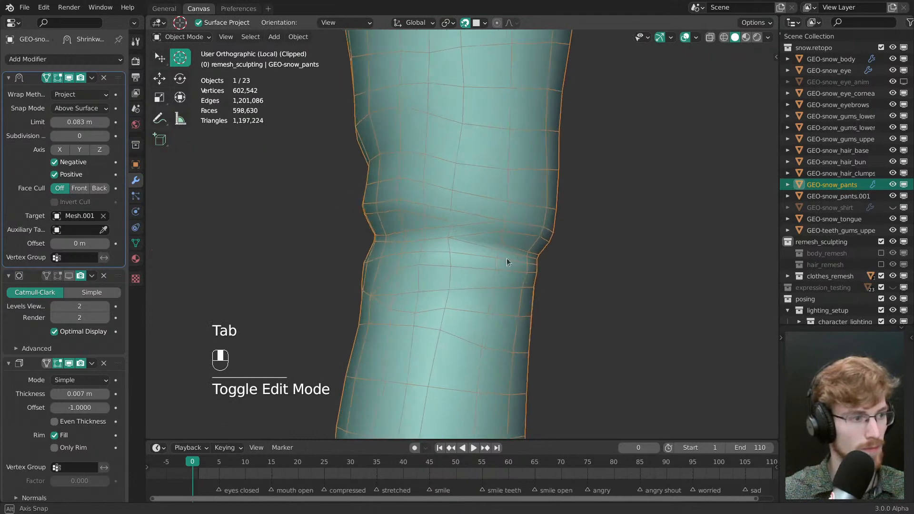
middle_drag(507, 258, 517, 257)
click(69, 276)
mouse_move(443, 253)
middle_down()
mouse_move(473, 241)
mouse_move(599, 262)
mouse_move(475, 241)
mouse_move(479, 230)
middle_up()
key(alt+z)
click(486, 254)
- Return to Edit Mode and shift the vertices of the rows above the knee crease into a smoother line
key(Tab)
middle_drag(479, 229, 501, 231)
key(alt+a)
drag(484, 219, 477, 219)
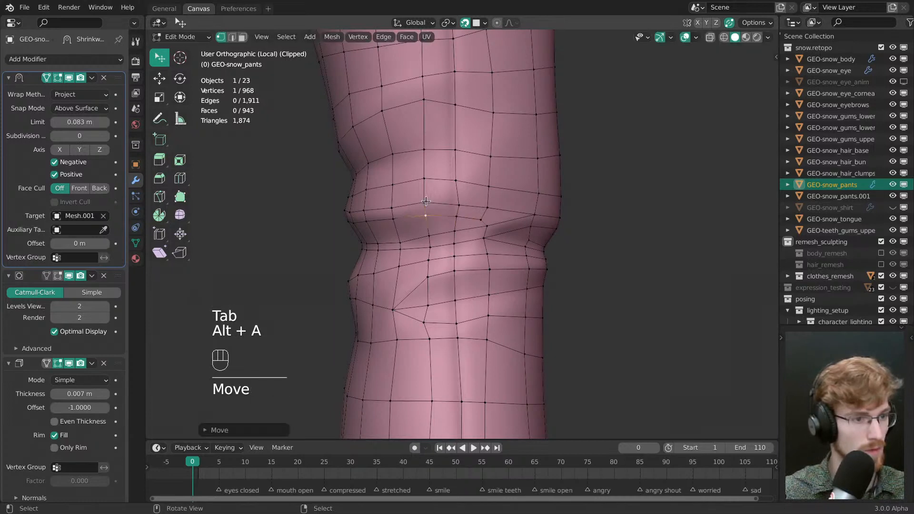
drag(426, 202, 425, 201)
drag(456, 216, 456, 207)
drag(458, 205, 487, 203)
drag(479, 213, 484, 201)
- Select the edge path along the fold just above the knee and bevel it into two rows
shift+middle_drag(443, 177, 455, 202)
middle_drag(469, 201, 564, 213)
click(402, 191)
middle_drag(496, 214, 398, 224)
click(438, 236)
ctrl+click(398, 224)
middle_drag(527, 205, 562, 209)
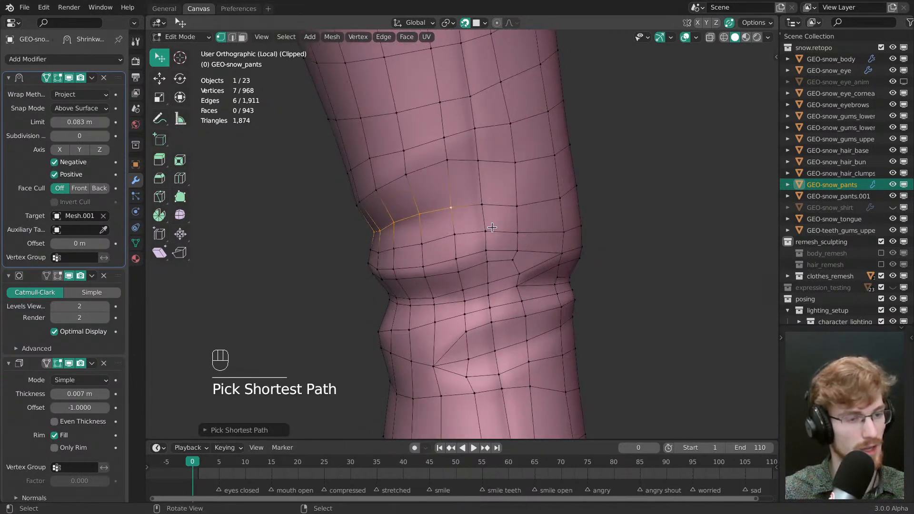
key(ctrl+b)
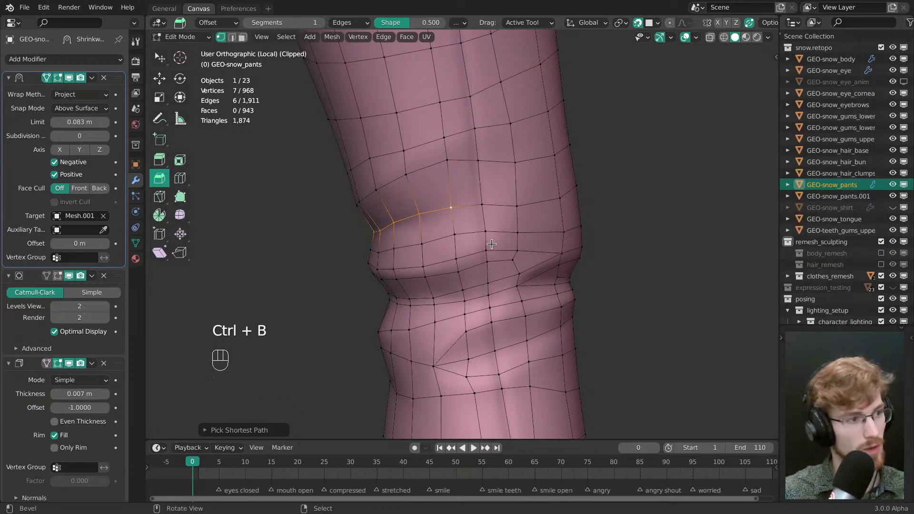
middle_drag(483, 235, 494, 230)
drag(493, 226, 466, 207)
- Merge the end vertices of the bevelled fold above the knee into the adjacent vertices
key(alt+a)
key(w)
middle_drag(381, 210, 492, 266)
drag(424, 242, 429, 236)
key(alt+a)
key(w)
middle_drag(430, 236, 345, 250)
key(alt+a)
- Select the edge path one row higher on the thigh and bevel it into two rows
shift+middle_drag(448, 204, 440, 218)
middle_drag(476, 217, 424, 183)
click(424, 219)
ctrl+click(424, 182)
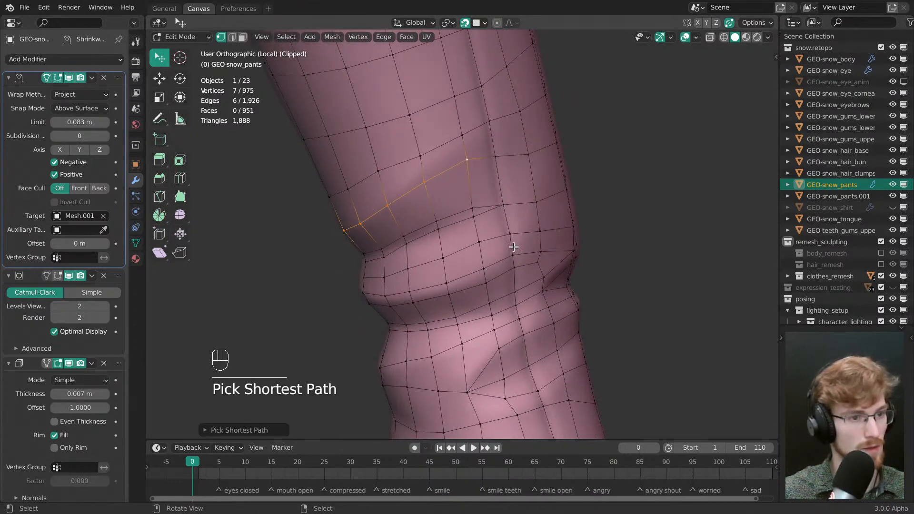
key(ctrl+b)
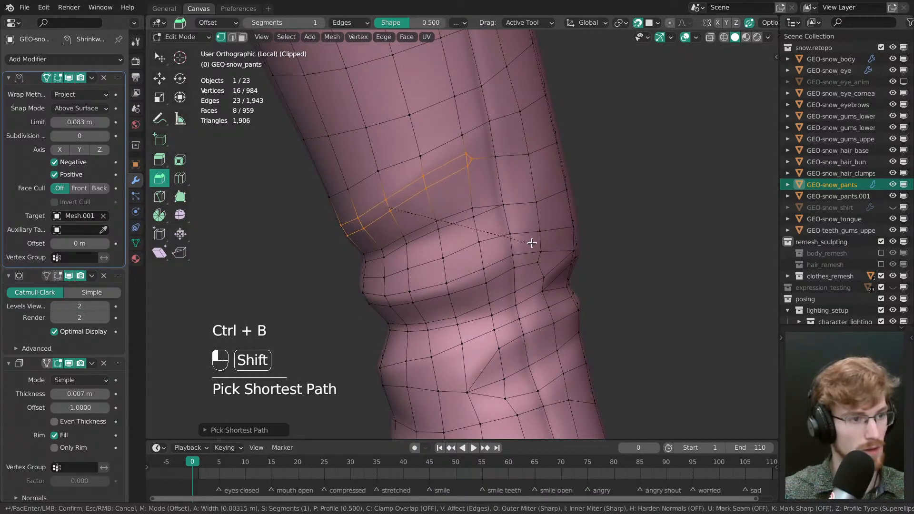
click(533, 243)
- Slide the bevelled thigh row's end vertex into the adjacent vertex to merge them, and nudge the surrounding vertices
key(alt+a)
key(w)
drag(422, 176, 426, 183)
drag(462, 135, 460, 128)
drag(466, 153, 539, 127)
key(g)
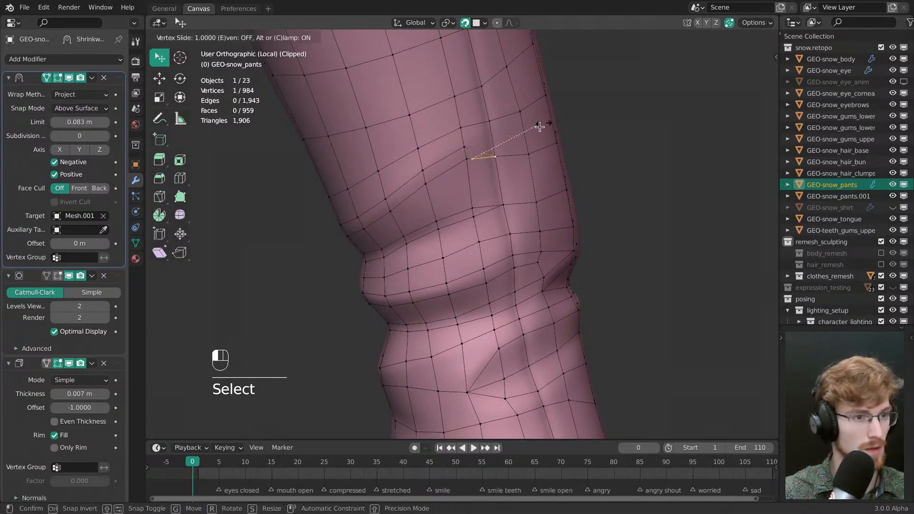
click(540, 127)
drag(496, 156, 496, 148)
drag(467, 161, 468, 156)
middle_drag(467, 156, 447, 219)
middle_drag(447, 219, 473, 214)
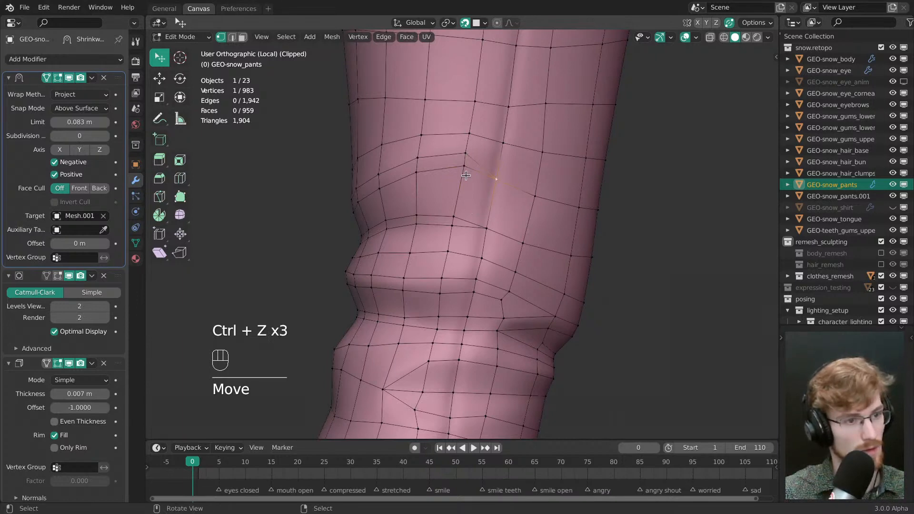
- Connect the end vertex of the bevelled thigh row to the vertex below it and dissolve the redundant edges beside it
shift+click(481, 220)
middle_drag(481, 220, 489, 214)
key(j)
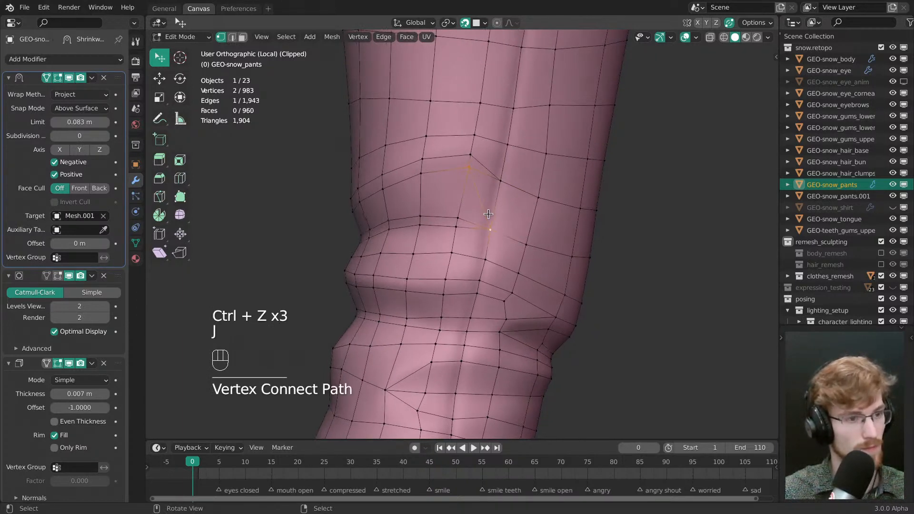
key(w)
key(2)
key(ctrl+x)
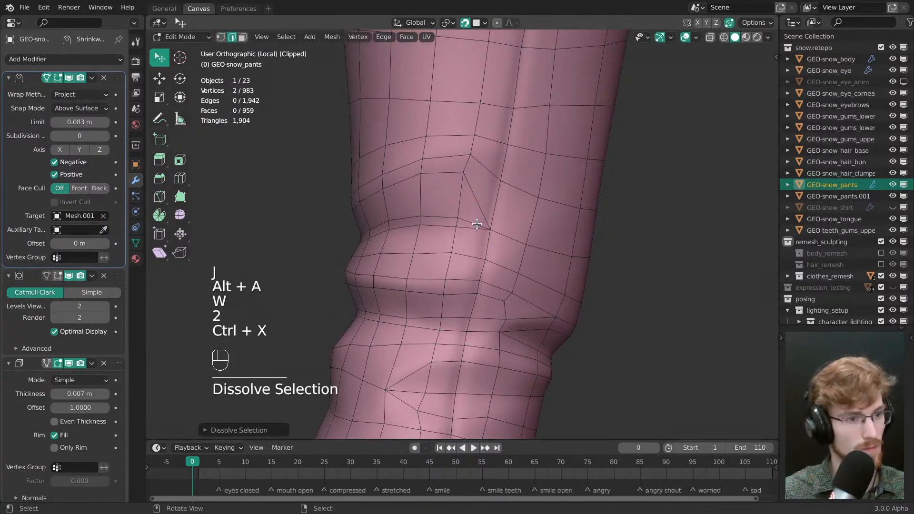
click(473, 219)
key(ctrl+x)
- Move the vertices around the new edge above the knee to even out the surrounding quads
key(alt+a)
key(1)
key(w)
click(491, 217)
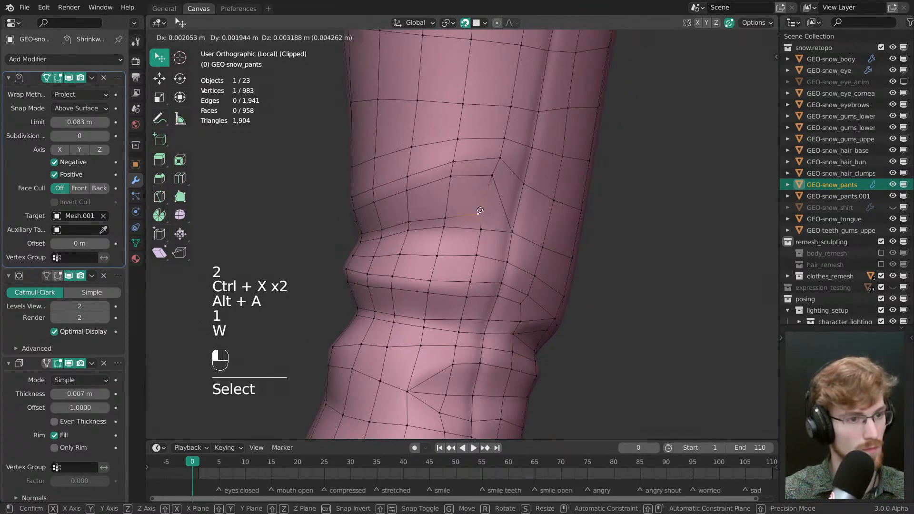
drag(491, 217, 491, 183)
drag(487, 223, 457, 180)
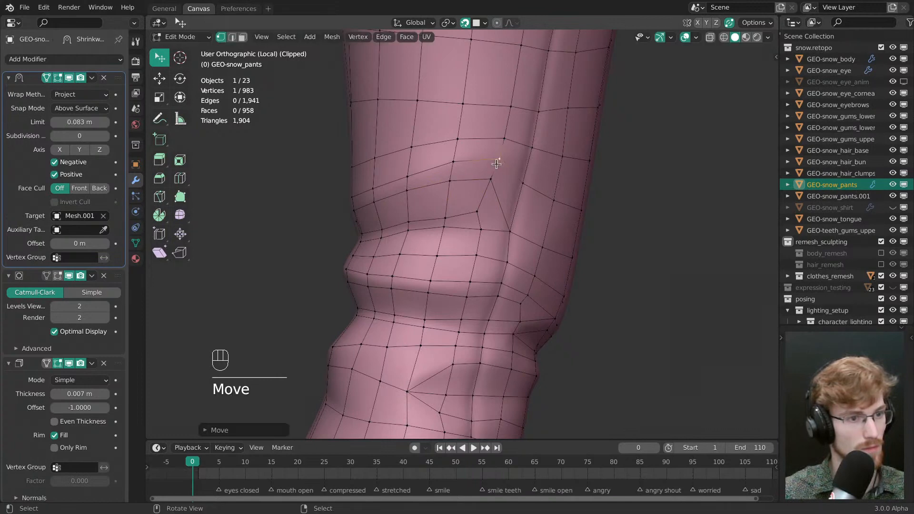
- Merge the opposite end vertex of the bevelled thigh row into its neighbour and dissolve the leftover edges there
middle_drag(497, 164, 437, 222)
key(alt+a)
drag(437, 219, 365, 217)
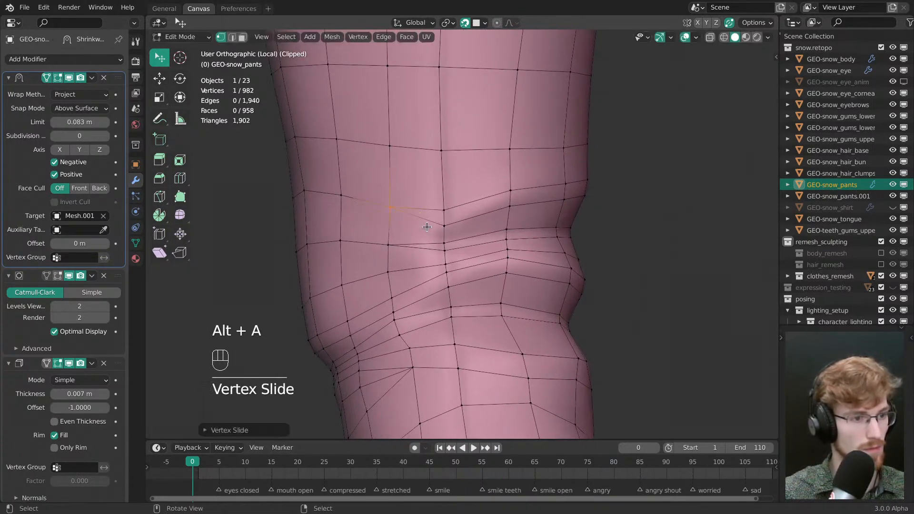
middle_drag(427, 226, 450, 266)
key(2)
click(436, 233)
key(ctrl+x)
- Connect the two vertices across the gap at that end and straighten the vertices above the new edge
key(1)
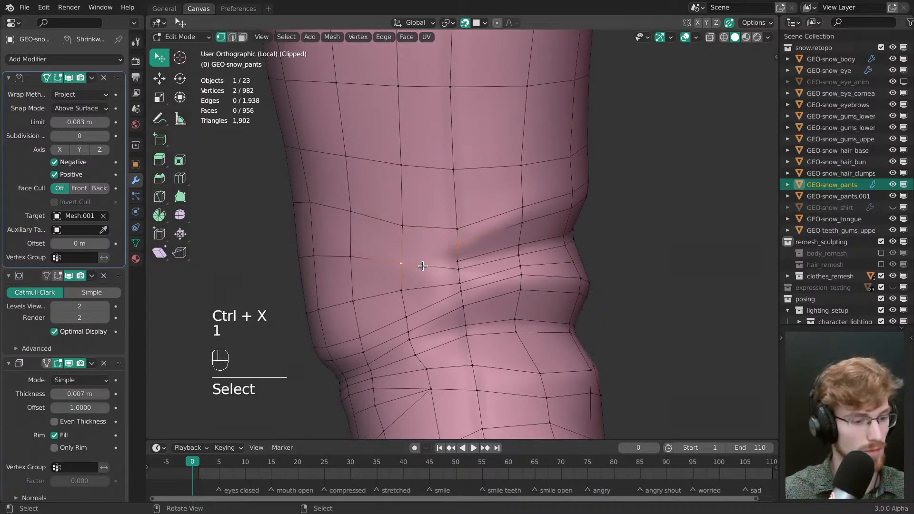
key(alt+a)
click(457, 230)
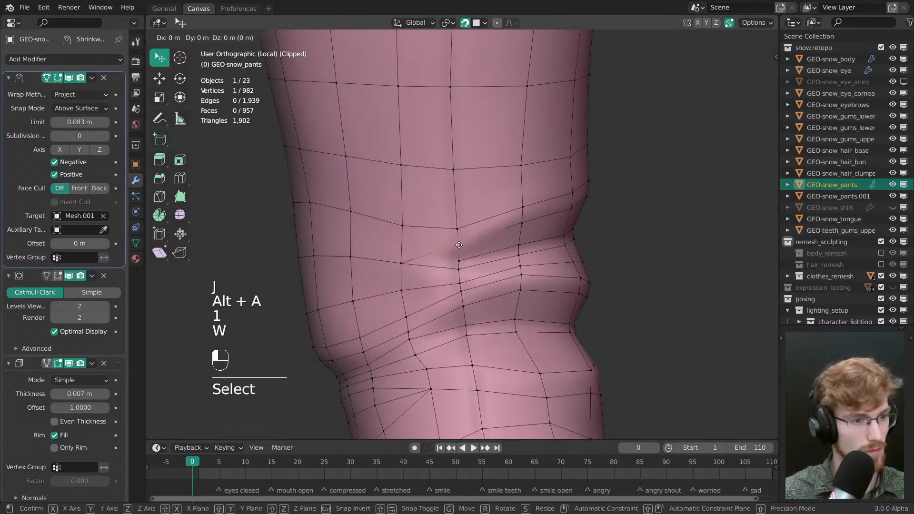
drag(457, 230, 409, 222)
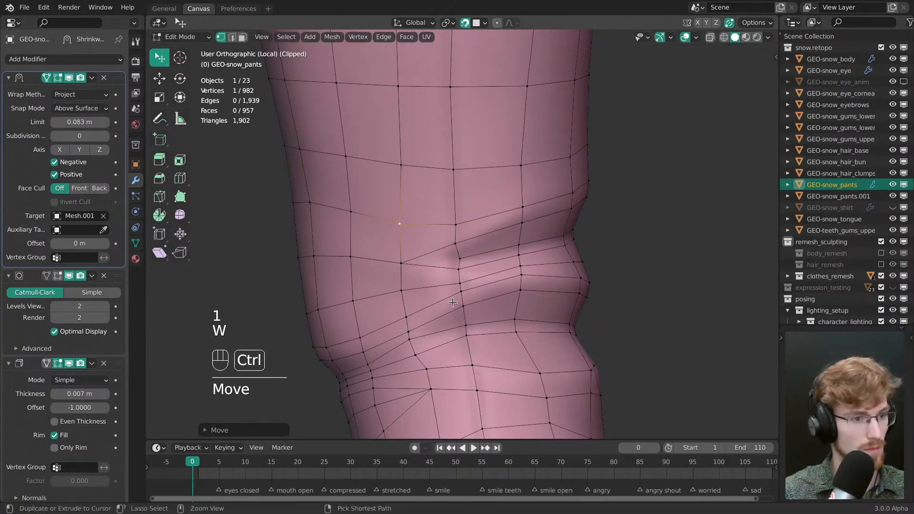
key(alt+a)
scroll(448, 285, down, 2)
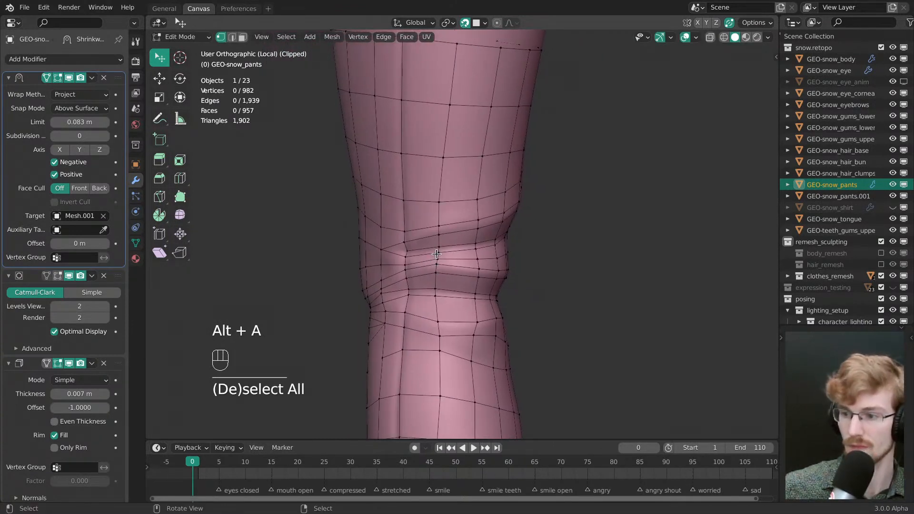
- Check the knee folds in Object Mode, return to Edit Mode and nudge vertices along the knee crease
middle_drag(436, 254, 533, 238)
key(Tab)
middle_drag(457, 230, 434, 191)
key(Tab)
ctrl+middle_drag(551, 276, 475, 204)
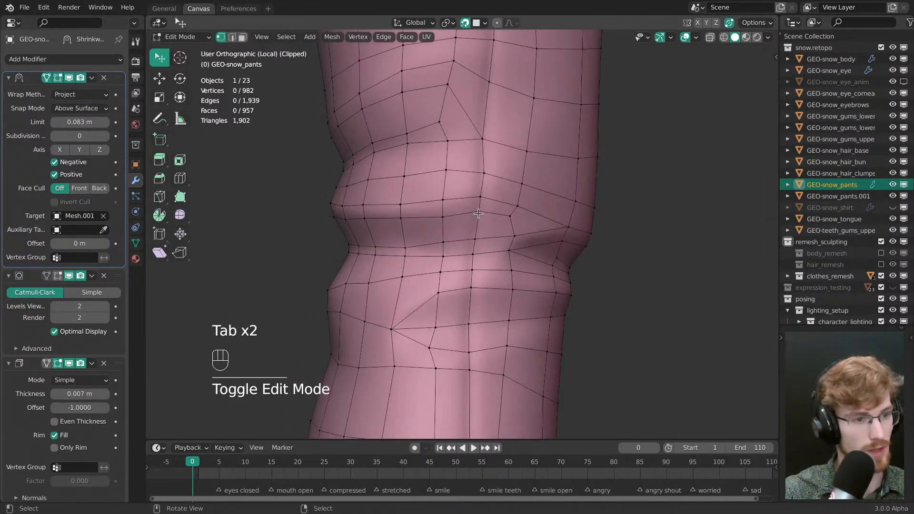
drag(475, 204, 479, 199)
middle_drag(479, 199, 353, 231)
key(alt+a)
drag(352, 230, 355, 232)
key(alt+a)
- Nudge single vertices of the crease rows around the back and side of the knee
middle_drag(355, 232, 459, 239)
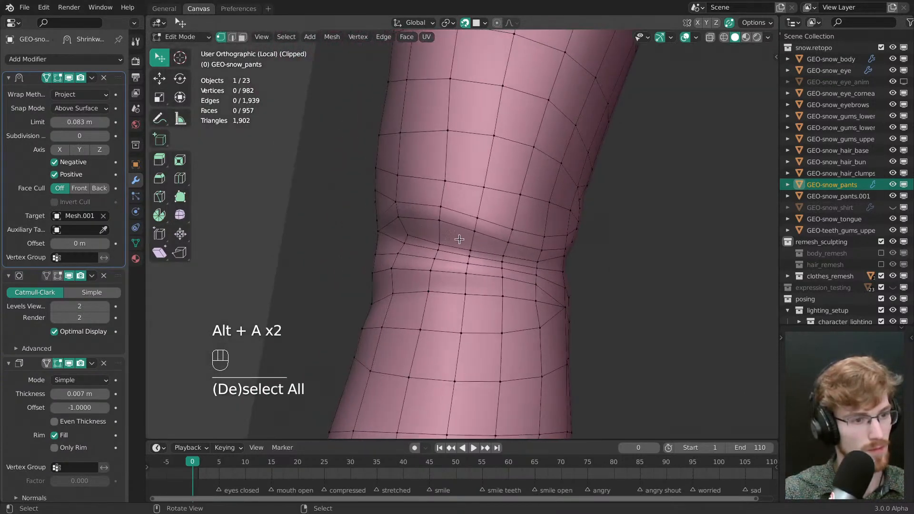
drag(437, 208, 438, 210)
middle_drag(438, 210, 488, 216)
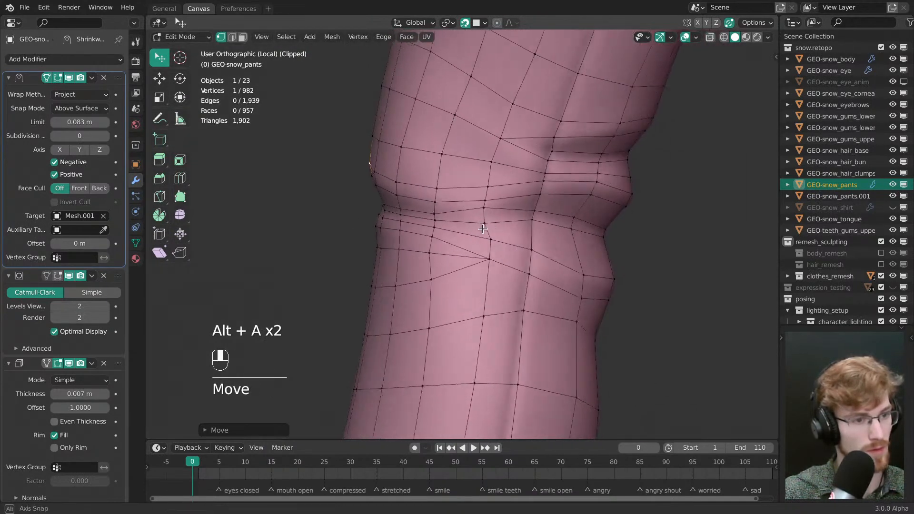
drag(490, 214, 490, 213)
middle_drag(490, 213, 526, 269)
- Select the edge path along the fold just below the knee and bevel it into two rows
key(alt+a)
click(536, 272)
ctrl+click(394, 255)
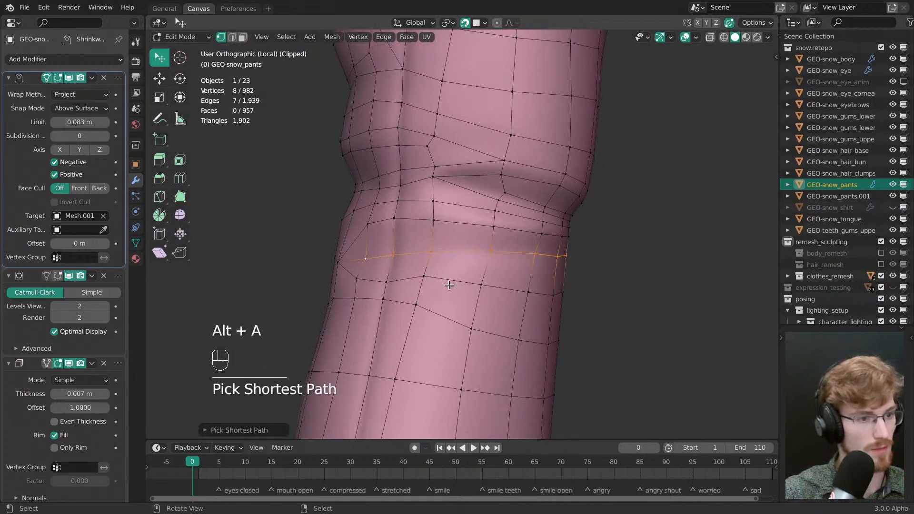
key(ctrl+b)
click(363, 266)
- Merge the end vertices of the bevelled row below the knee into the adjacent vertices
key(alt+a)
middle_drag(364, 265, 412, 272)
key(w)
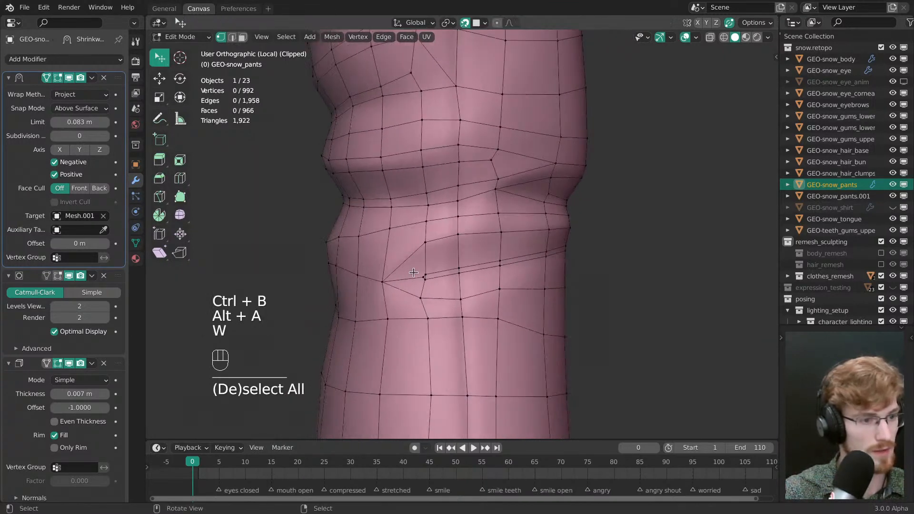
drag(412, 271, 405, 272)
key(g)
middle_drag(618, 243, 286, 264)
click(463, 256)
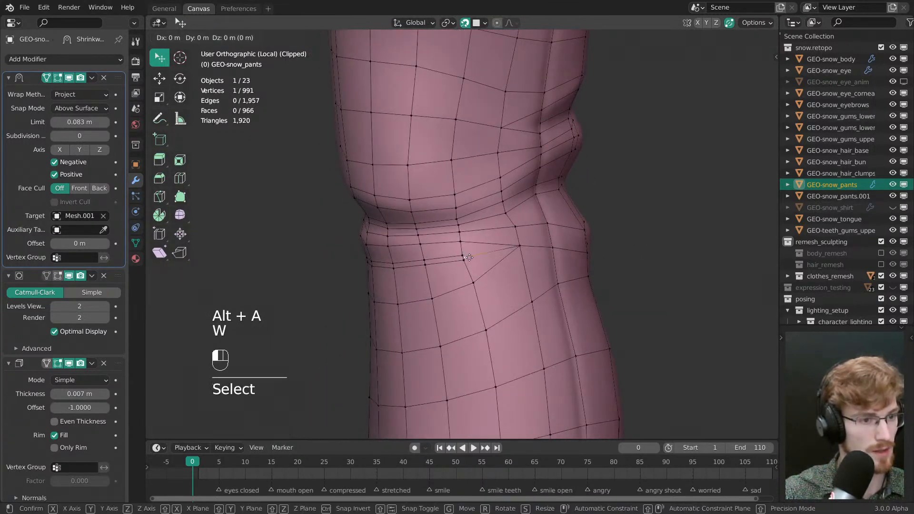
drag(463, 256, 465, 258)
key(alt+a)
middle_drag(464, 259, 431, 217)
key(w)
drag(431, 216, 417, 237)
- Dissolve the surplus edges at the ends of the bevelled row below the knee
middle_drag(464, 229, 564, 260)
key(alt+a)
key(ctrl+x)
key(1)
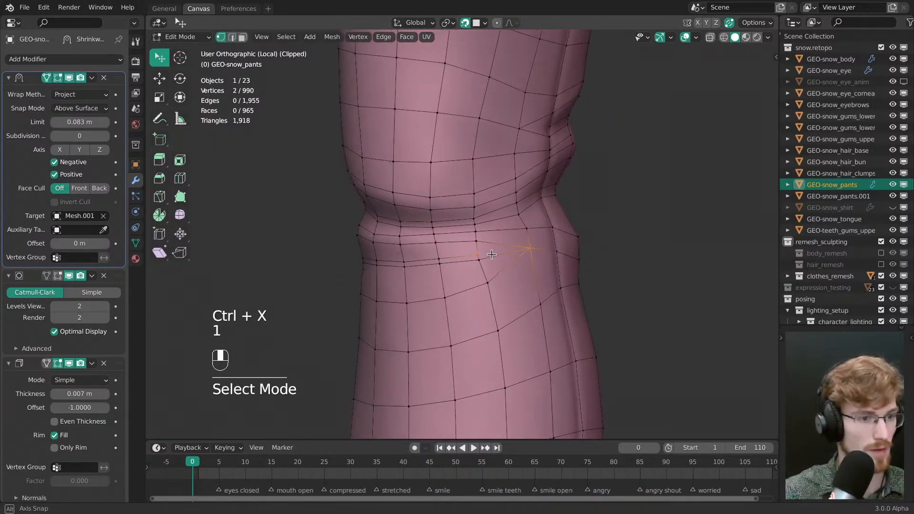
key(w)
key(alt+a)
key(2)
click(402, 280)
key(ctrl+x)
- Shift the vertices around the bevelled row's end and in the rows beneath it into smoother, evenly spaced lines
middle_drag(402, 280, 412, 259)
key(1)
key(w)
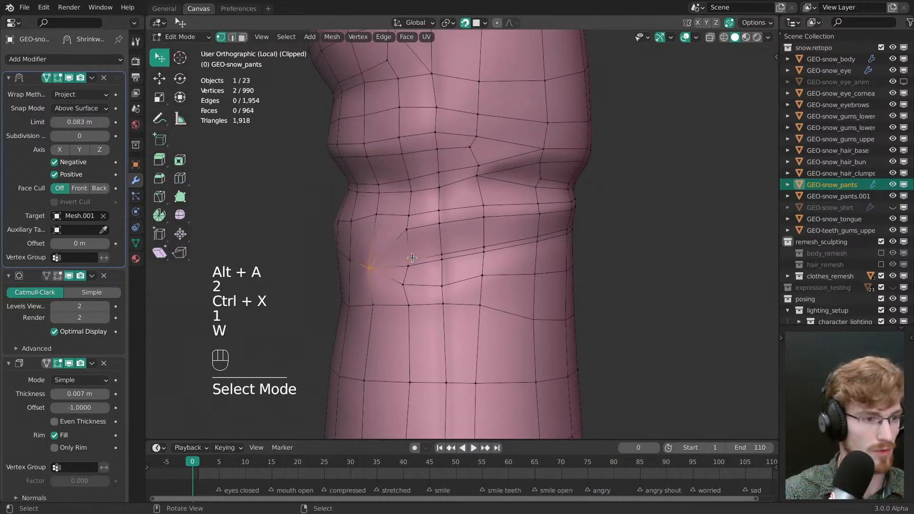
drag(412, 258, 404, 278)
drag(443, 304, 444, 309)
drag(408, 306, 409, 310)
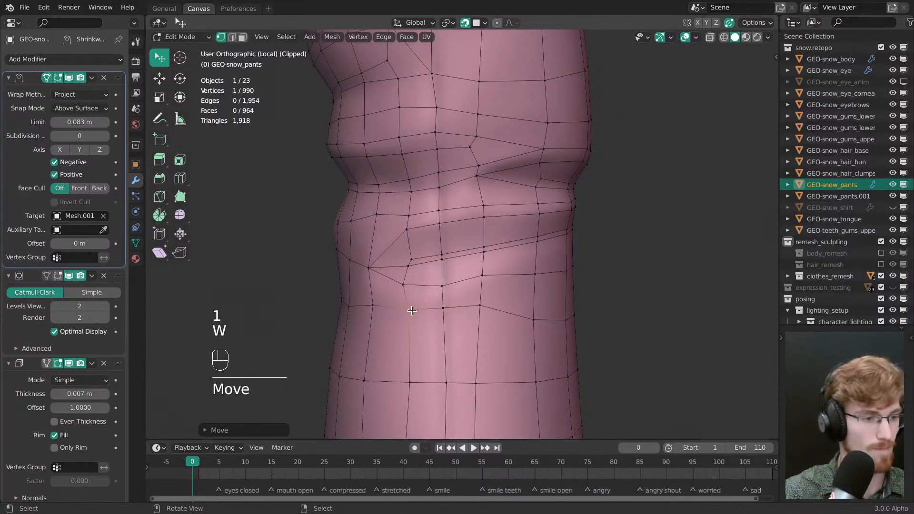
ctrl+middle_drag(384, 288, 383, 298)
drag(477, 302, 476, 311)
drag(448, 283, 449, 285)
middle_drag(449, 286, 469, 299)
drag(453, 303, 453, 311)
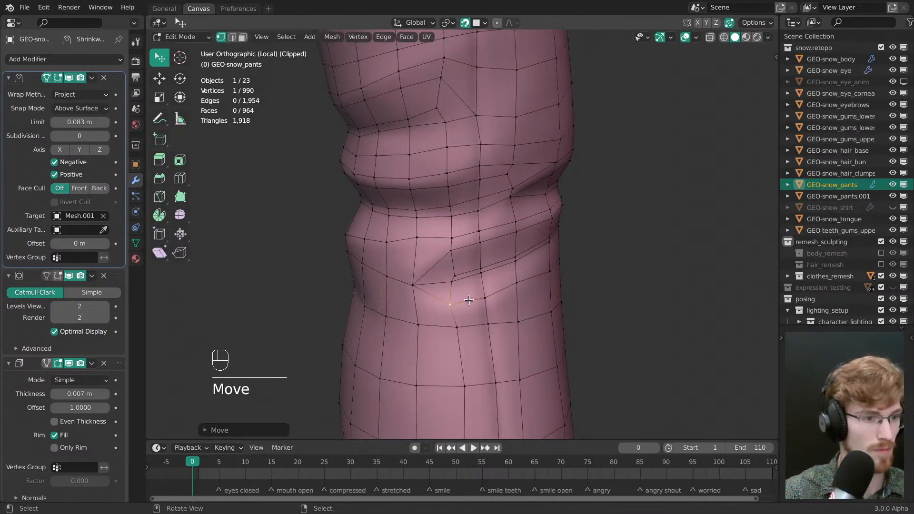
middle_drag(447, 300, 478, 224)
drag(478, 224, 477, 227)
middle_drag(476, 228, 392, 255)
- Select the short edge path along the bulge beneath the knee fold and bevel it into two rows
key(alt+a)
drag(441, 206, 442, 202)
mouse_move(435, 223)
shift+middle_down()
mouse_move(435, 238)
mouse_move(555, 256)
mouse_move(438, 201)
mouse_move(446, 222)
mouse_move(426, 226)
shift+middle_up()
ctrl+click(435, 200)
shift+click(405, 201)
key(ctrl+b)
middle_drag(489, 287, 482, 231)
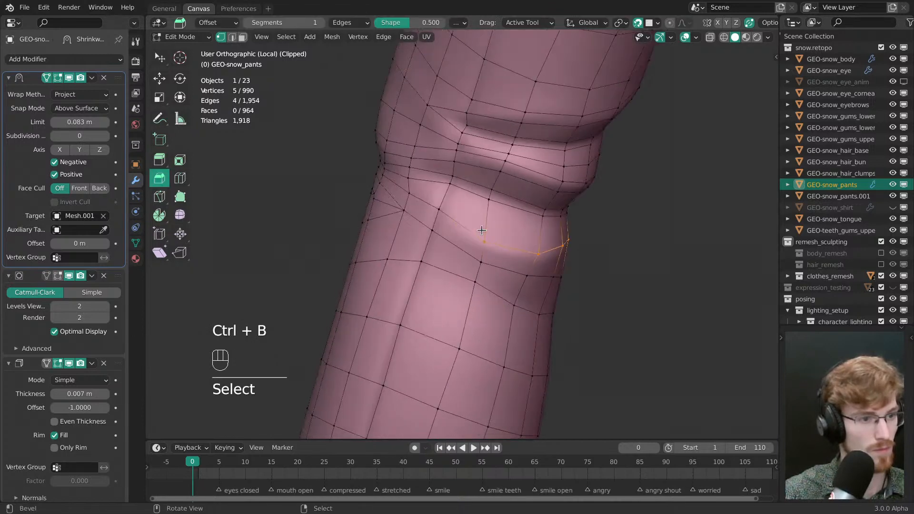
click(545, 306)
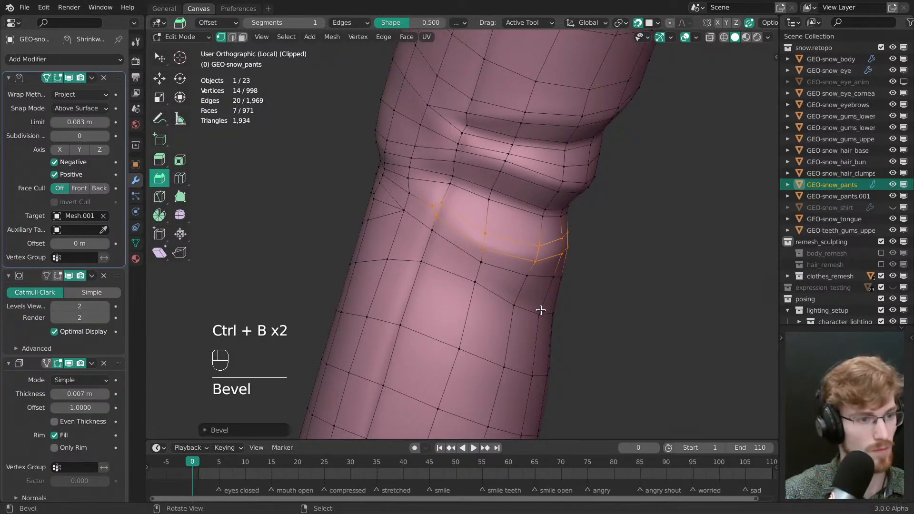
- Merge both end vertices of the short bevelled row into the adjacent vertices
key(alt+a)
key(w)
drag(434, 207, 410, 194)
key(g)
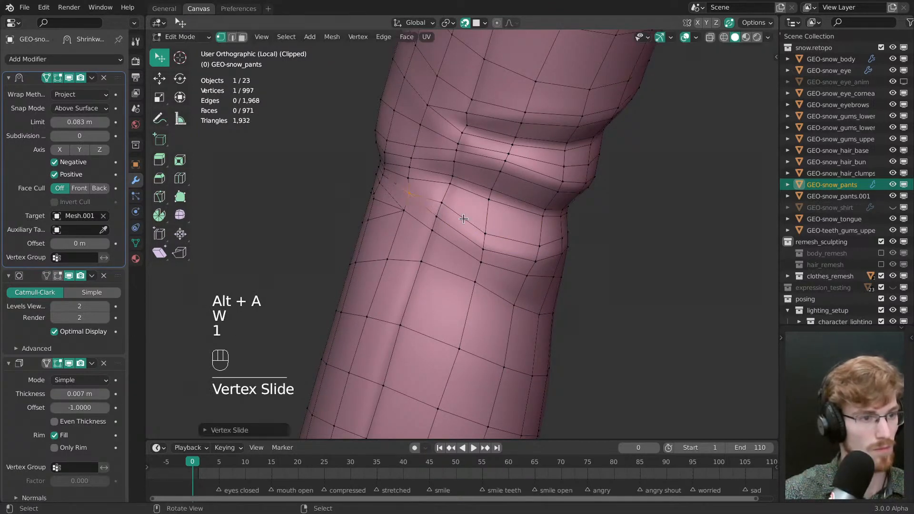
middle_drag(500, 221, 447, 233)
mouse_move(486, 216)
mouse_down()
mouse_move(508, 211)
mouse_move(480, 212)
mouse_up()
key(alt+a)
- Move the vertices of the short bevelled rows beneath the knee fold into even spacing
key(w)
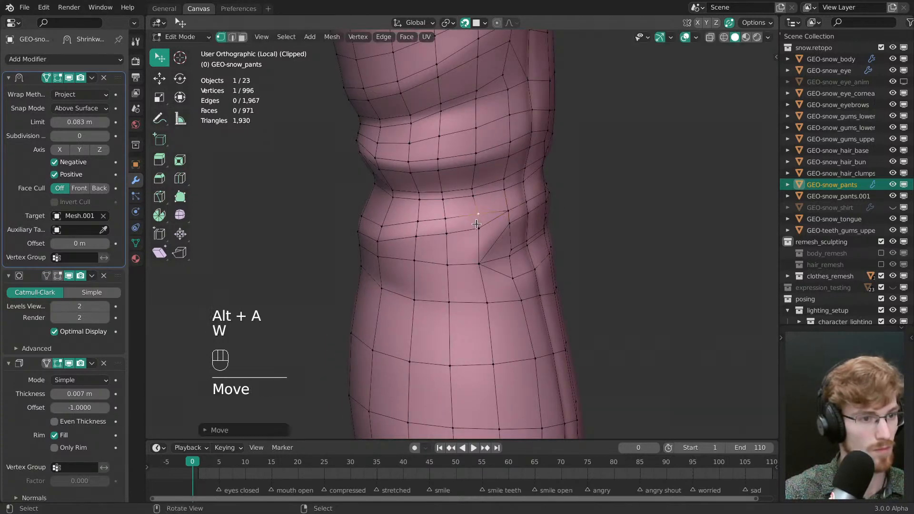
middle_drag(481, 214, 561, 248)
drag(476, 223, 474, 220)
drag(478, 239, 475, 238)
middle_drag(482, 238, 471, 234)
click(498, 223)
shift+click(496, 238)
key(g)
drag(501, 262, 497, 264)
click(498, 264)
key(alt+a)
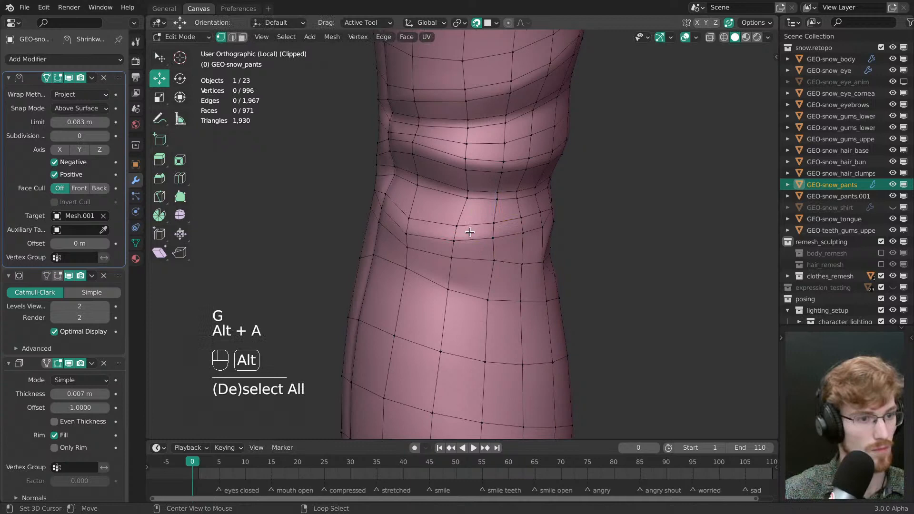
- Shift vertices in the knee crease sideways so the vertical edge line runs more smoothly through the fold
ctrl+right_click(466, 201)
middle_drag(466, 201, 487, 203)
drag(488, 202, 479, 201)
key(alt+a)
key(w)
drag(488, 153, 477, 176)
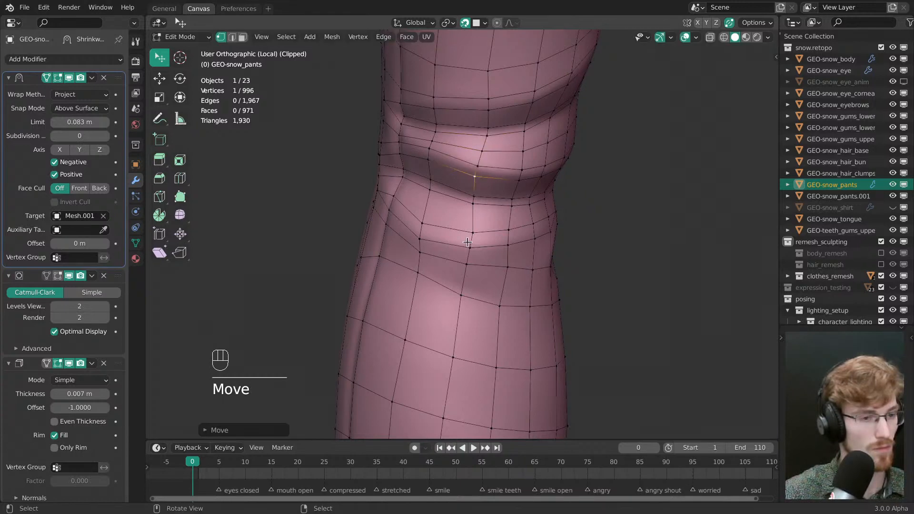
- Reposition the vertices of the bevelled rows and the two rows beneath them to even out the quads
middle_drag(470, 241, 483, 232)
drag(491, 218, 487, 218)
drag(489, 234, 487, 232)
middle_drag(449, 247, 479, 260)
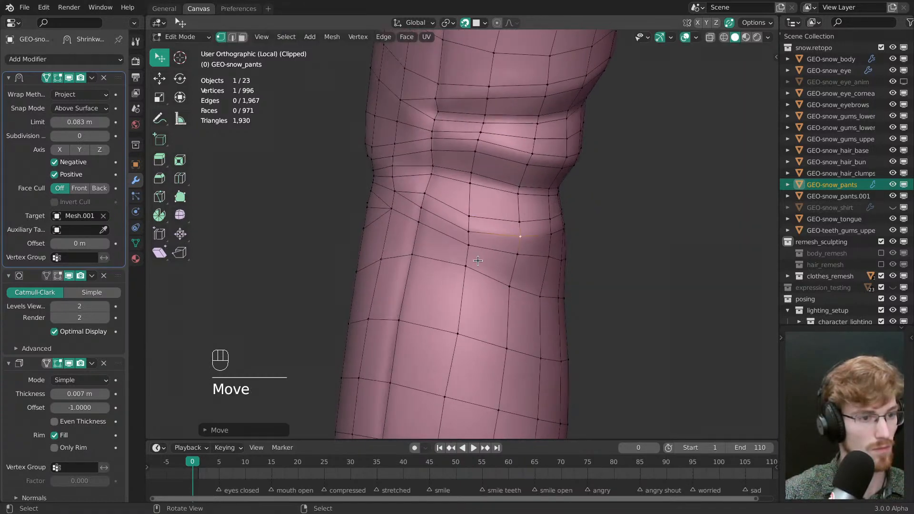
drag(476, 270, 474, 272)
click(506, 277)
middle_drag(570, 252, 445, 240)
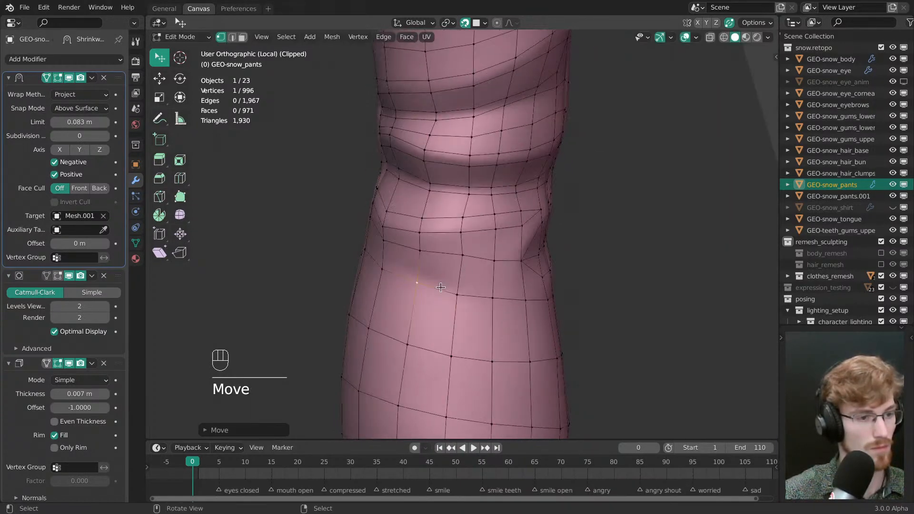
click(462, 257)
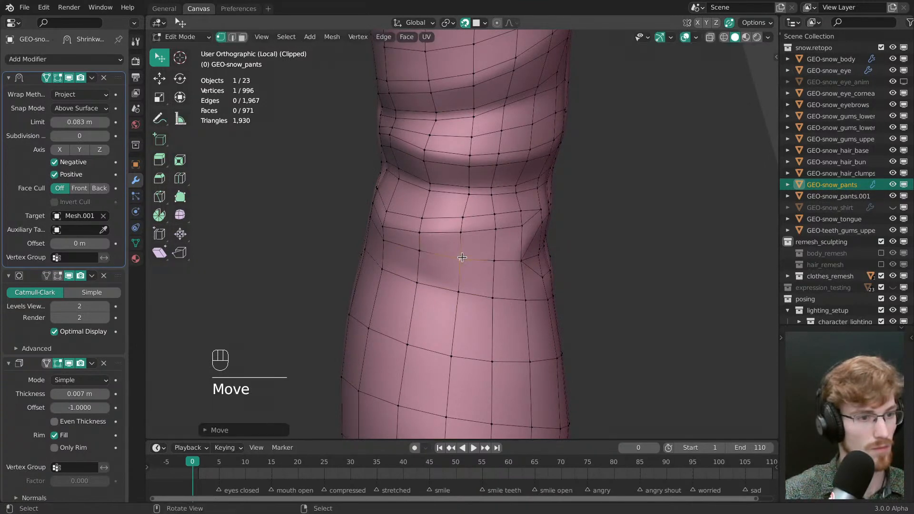
- Select the short vertical edge just beneath the knee crease, then move and rotate it into line
middle_drag(516, 263, 486, 213)
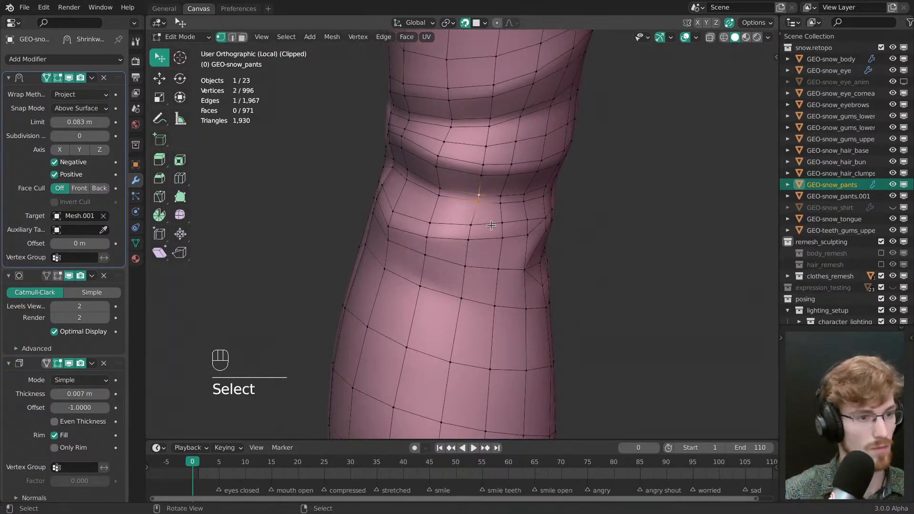
key(g)
key(r)
key(g)
key(alt+a)
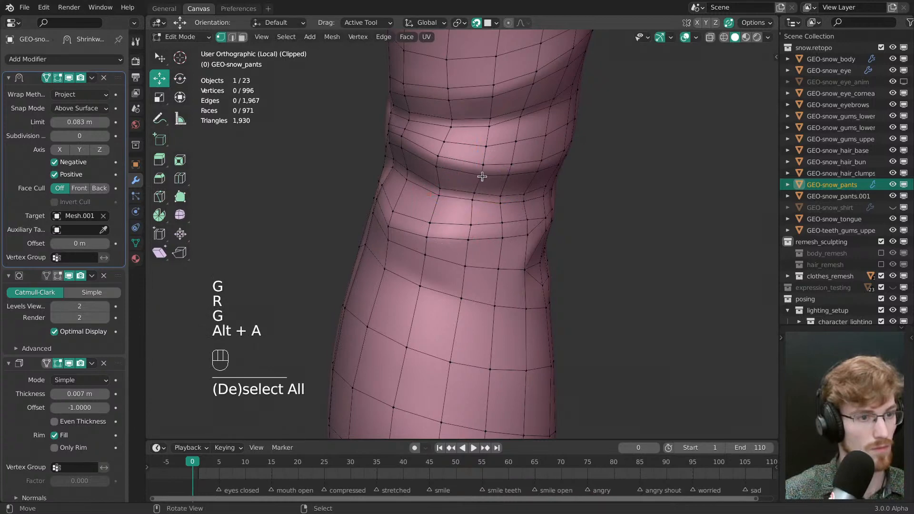
- Move and rotate the next edge inside the knee crease, adjust a vertex below it, and save the file
shift+right_click(485, 166)
key(g)
drag(485, 169, 481, 169)
key(r)
drag(504, 217, 475, 226)
key(g)
key(alt+a)
right_click(477, 227)
key(w)
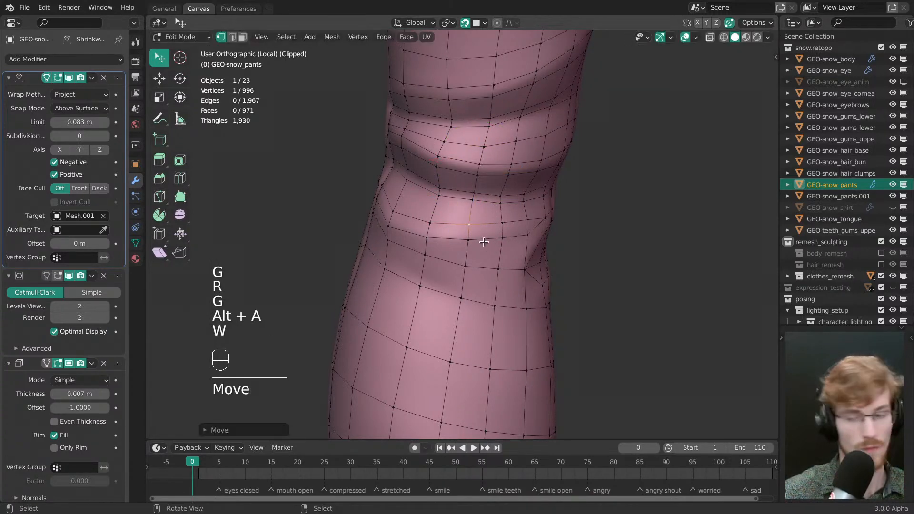
key(alt+a)
key(ctrl+s)
- Try to connect the vertices beneath the knee fold and merge the new vertex into its lower neighbour, then undo the merge
middle_drag(465, 241, 504, 223)
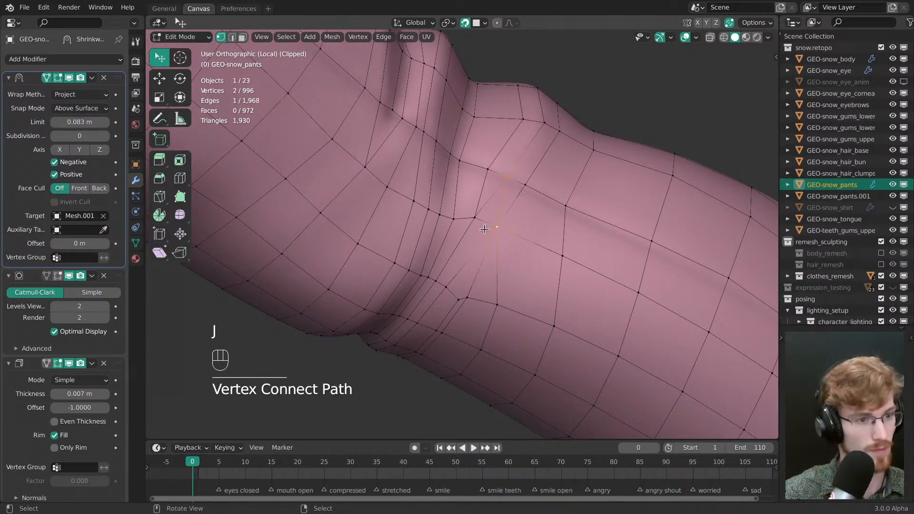
key(alt+a)
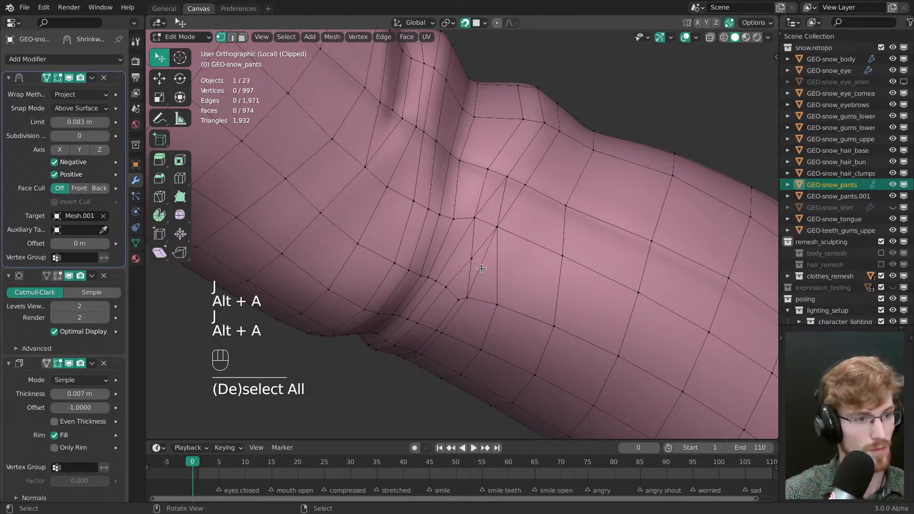
key(g)
click(471, 257)
drag(471, 257, 467, 296)
key(alt+a)
key(2)
click(491, 199)
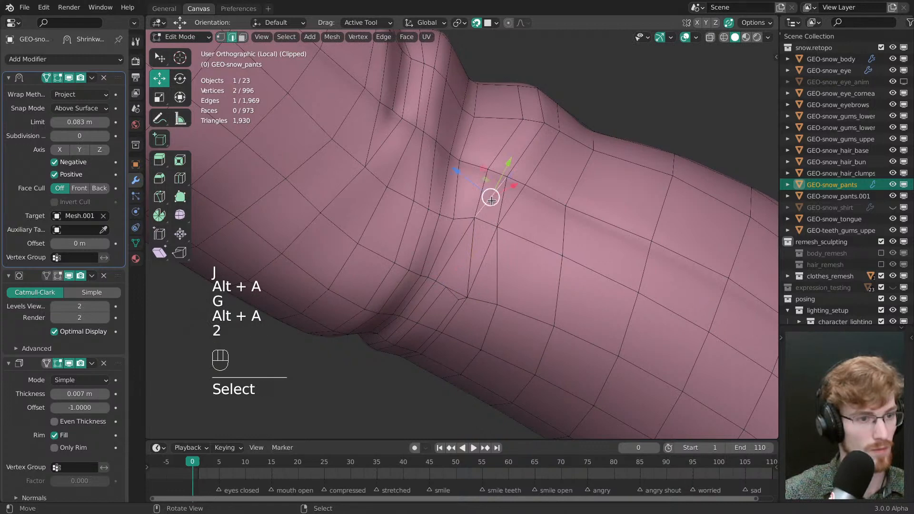
middle_drag(502, 251, 497, 243)
key(alt+a)
key(ctrl+z)
key(ctrl+z)
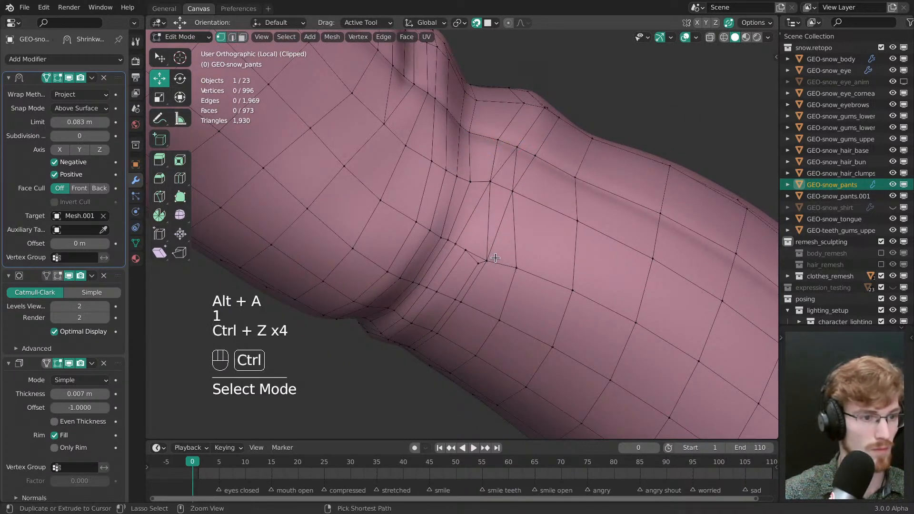
- Try dissolving two slanted edges beneath the knee fold to clear the triangles
key(alt+a)
shift+middle_drag(496, 257, 478, 276)
key(2)
click(478, 276)
key(ctrl+x)
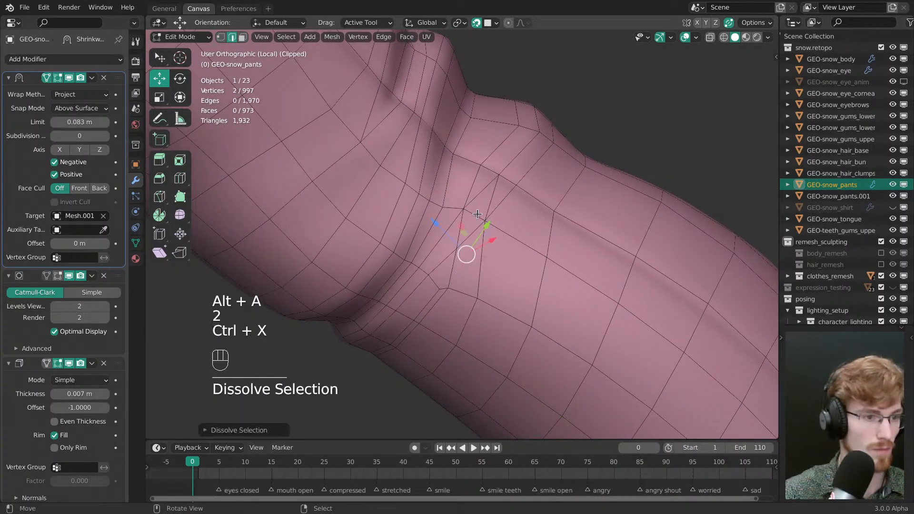
key(ctrl+x)
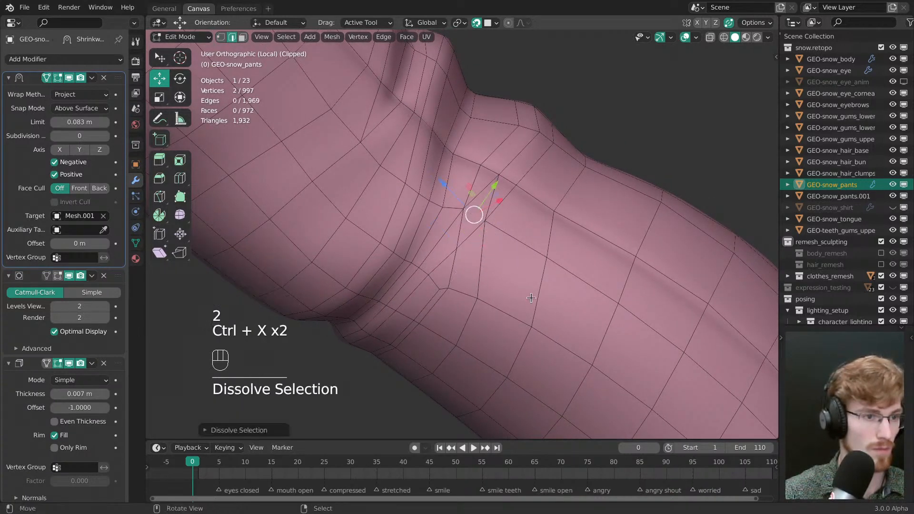
- Try connecting two vertices of the rows beneath the fold and dissolving a neighbouring edge
alt+shift+middle_drag(478, 215, 458, 236)
key(alt+a)
key(1)
click(458, 235)
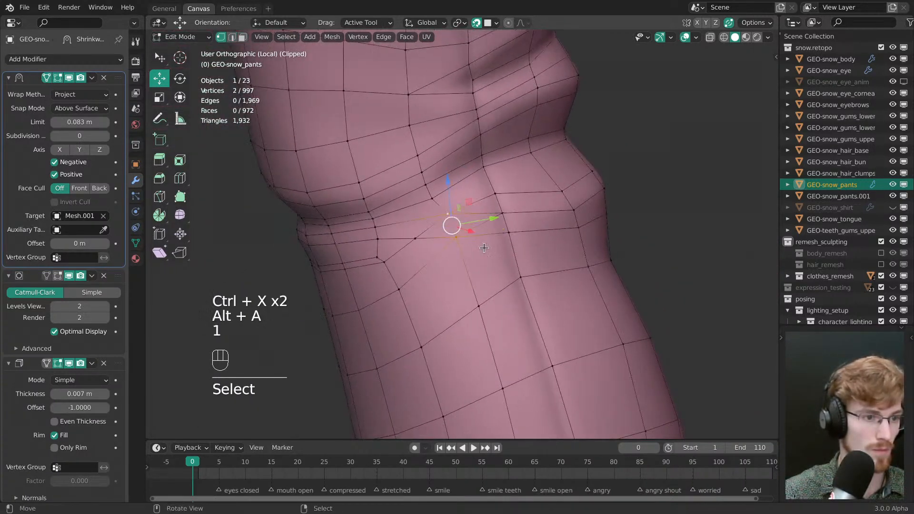
shift+middle_drag(509, 294, 479, 221)
key(j)
key(alt+a)
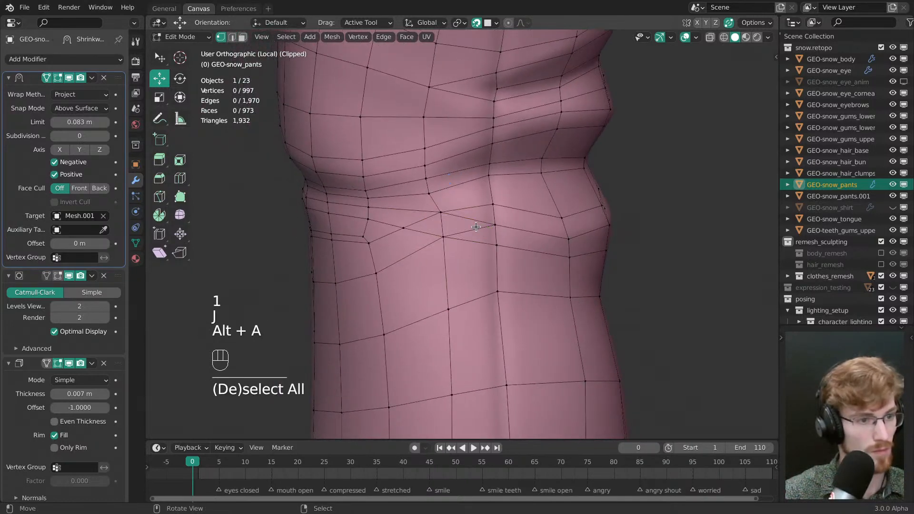
key(ctrl+x)
key(alt+a)
- Try sliding the loose vertex beneath the fold along its edge onto the adjacent vertex, then undo the slide
key(1)
click(414, 232)
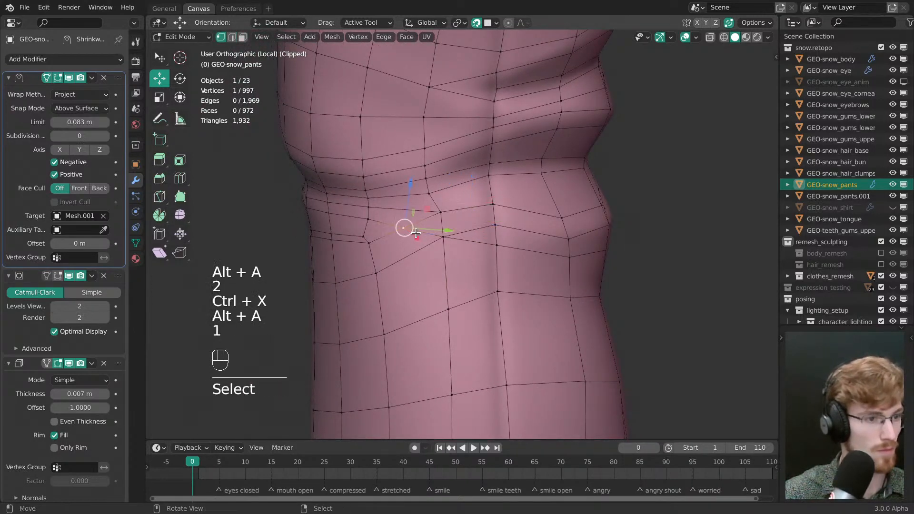
key(g)
key(g)
click(463, 214)
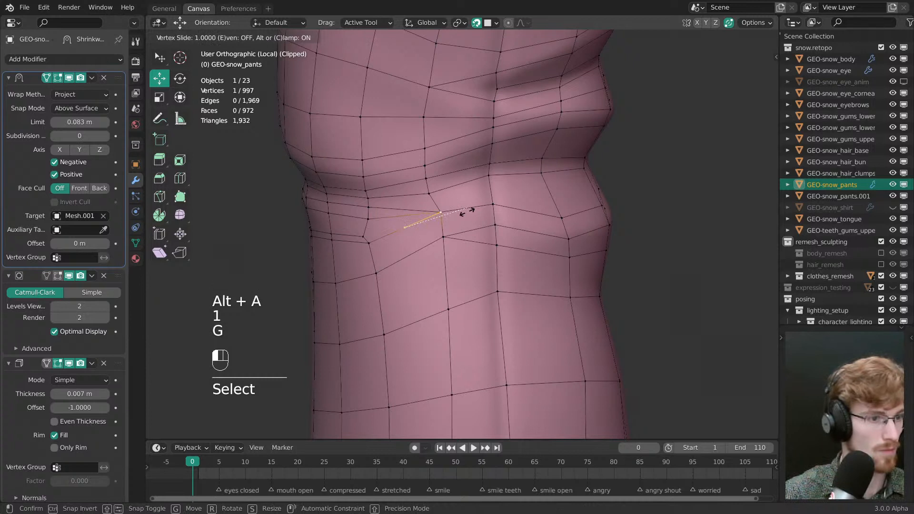
click(435, 233)
key(ctrl+z)
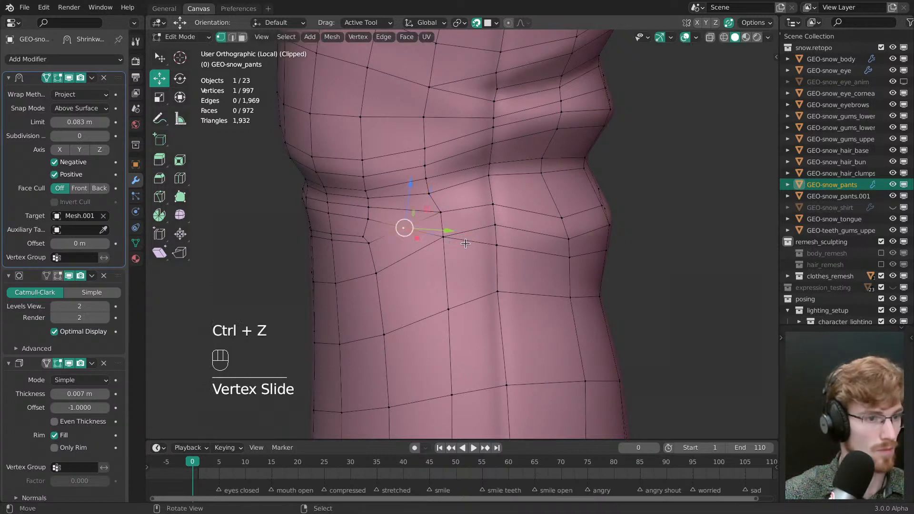
- Try dissolving the loose vertex, then undo it together with the preceding edge edits beneath the fold
click(426, 234)
key(ctrl+x)
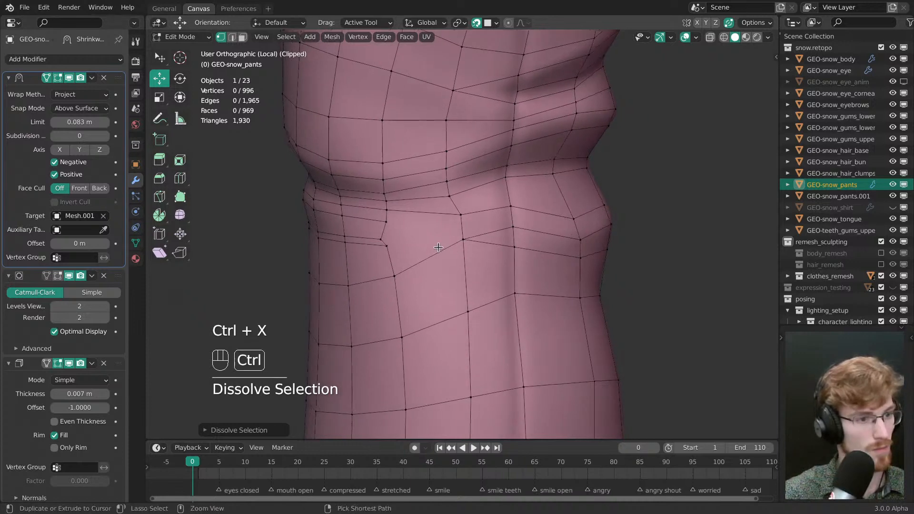
key(ctrl+z)
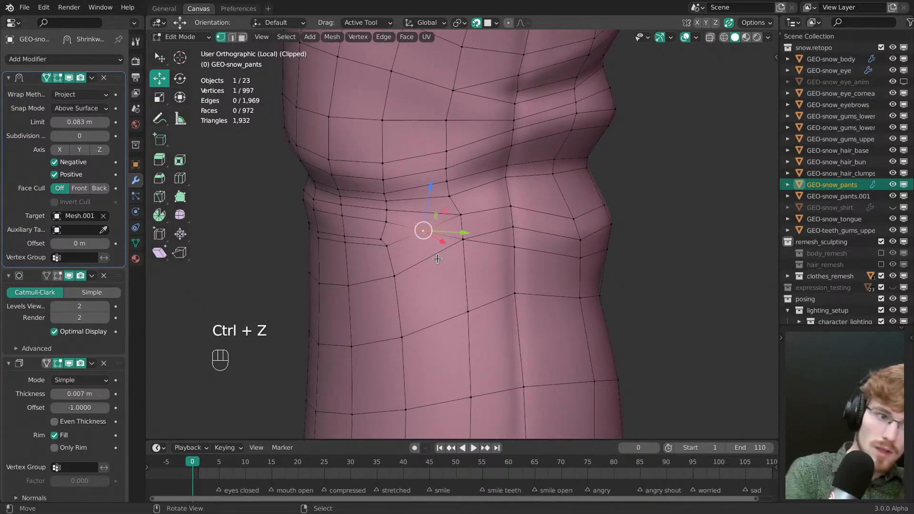
middle_drag(437, 259, 487, 224)
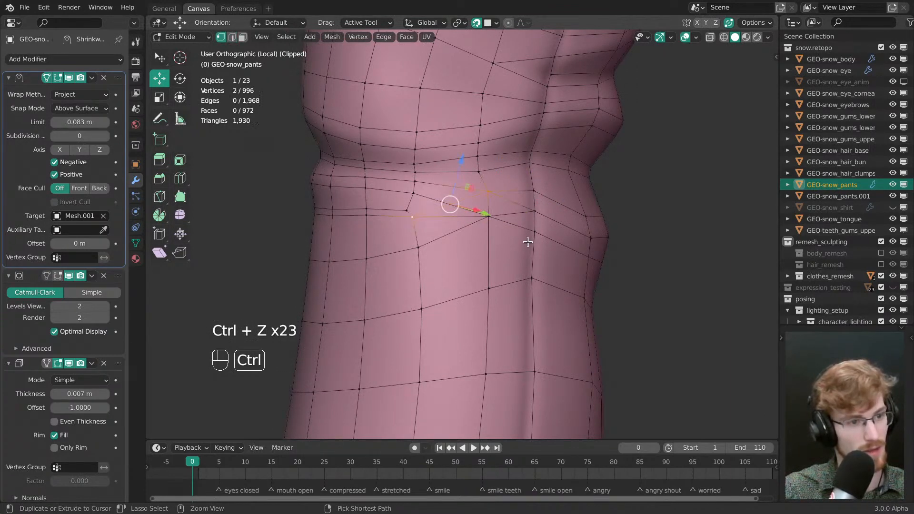
- Connect vertices across the faces beneath the knee fold to reroute the edge row
key(alt+a)
shift+middle_drag(525, 221, 489, 229)
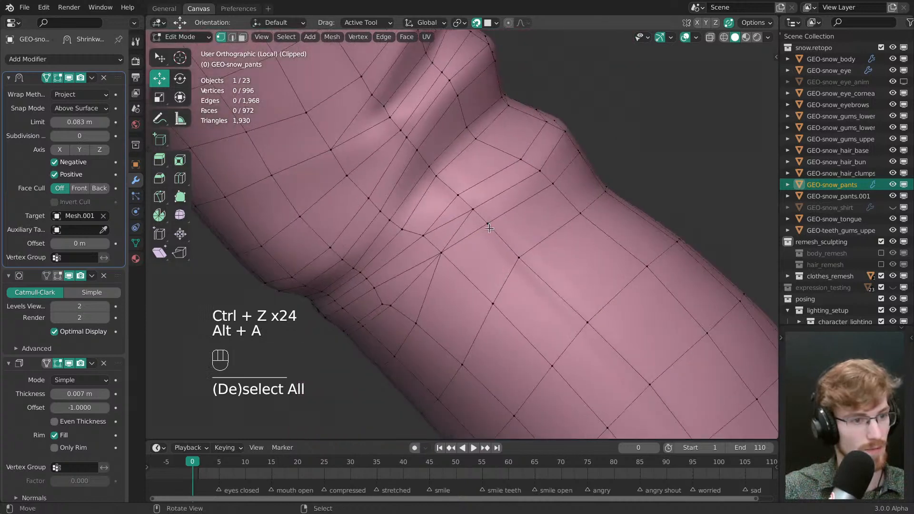
key(j)
key(alt+a)
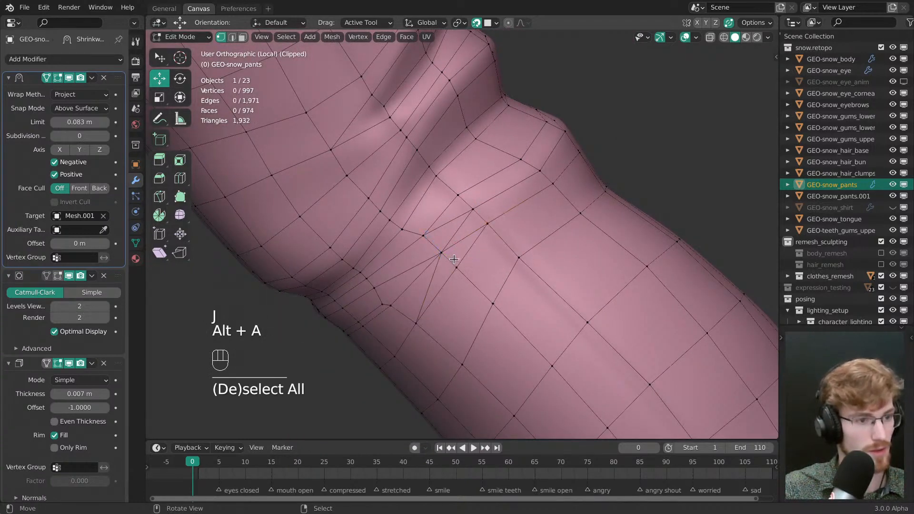
- Dissolve the three leftover edges around the rerouted row beneath the knee fold
key(ctrl+x)
key(ctrl+x)
key(alt+a)
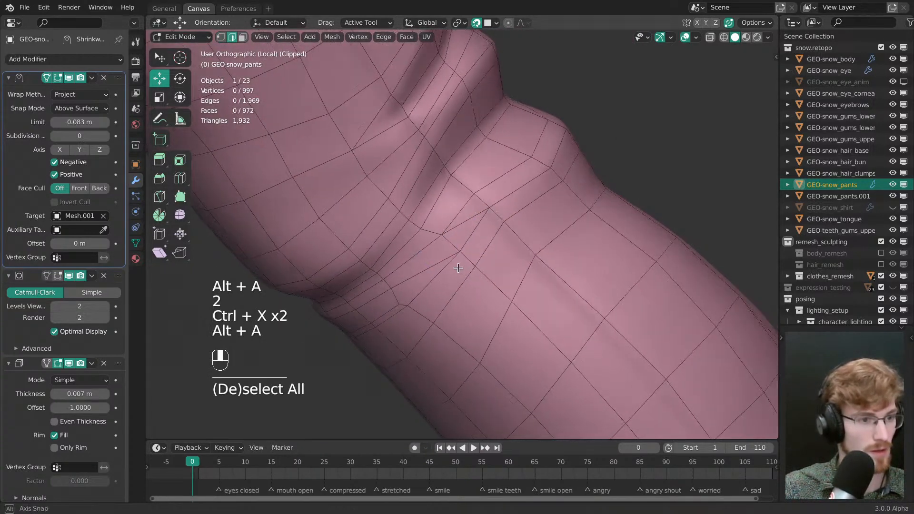
key(1)
key(ctrl+x)
- Spread the vertices of the two rows beneath the fold apart vertically where the edges were rerouted
alt+shift+middle_drag(518, 312, 476, 301)
key(1)
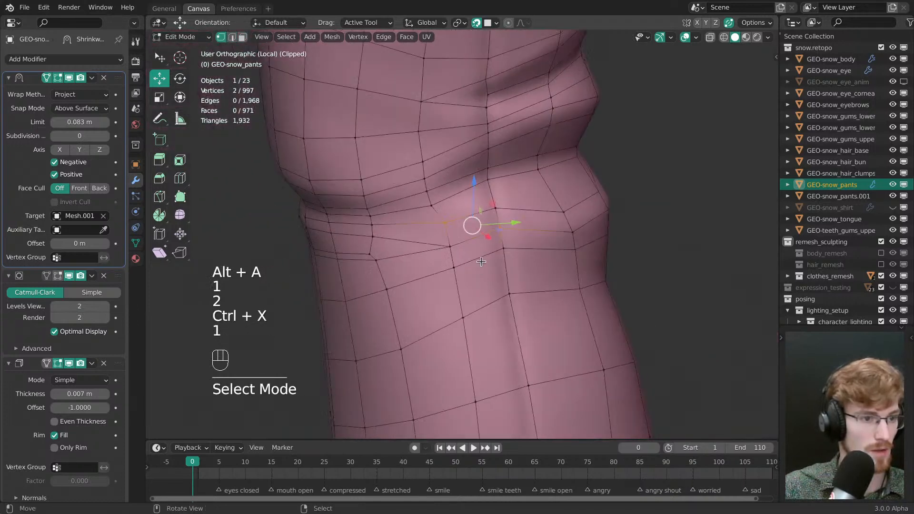
key(w)
drag(450, 247, 448, 239)
drag(503, 248, 505, 258)
drag(500, 228, 497, 214)
- Lower three vertices of the edge row beneath the fold, working around the leg, to even out the spacing
middle_drag(499, 273, 451, 282)
middle_drag(582, 364, 419, 357)
key(alt+a)
middle_drag(435, 257, 426, 238)
drag(426, 228, 424, 242)
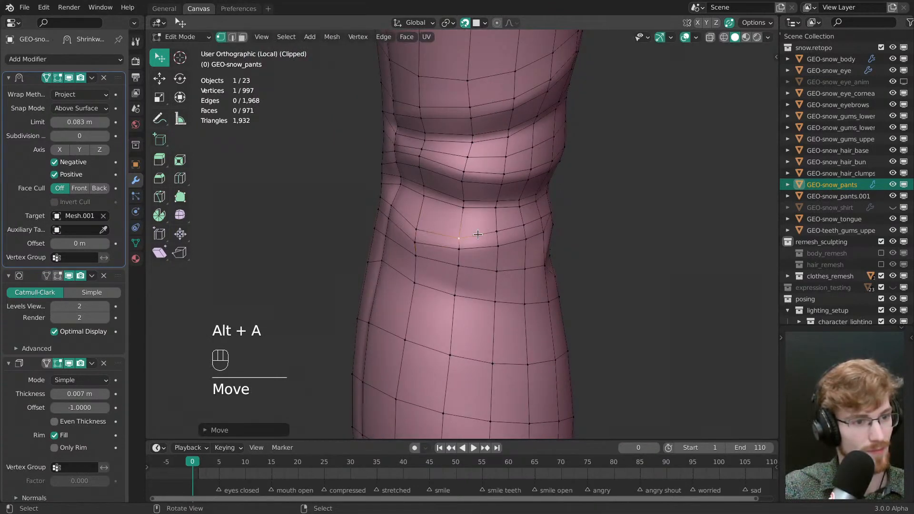
drag(497, 232, 497, 236)
middle_drag(500, 243, 460, 246)
drag(514, 216, 515, 220)
- Connect the pole vertex at the tip of the small crease beneath the fold to the vertex inside the crease
middle_drag(519, 261, 472, 237)
key(alt+a)
key(2)
key(1)
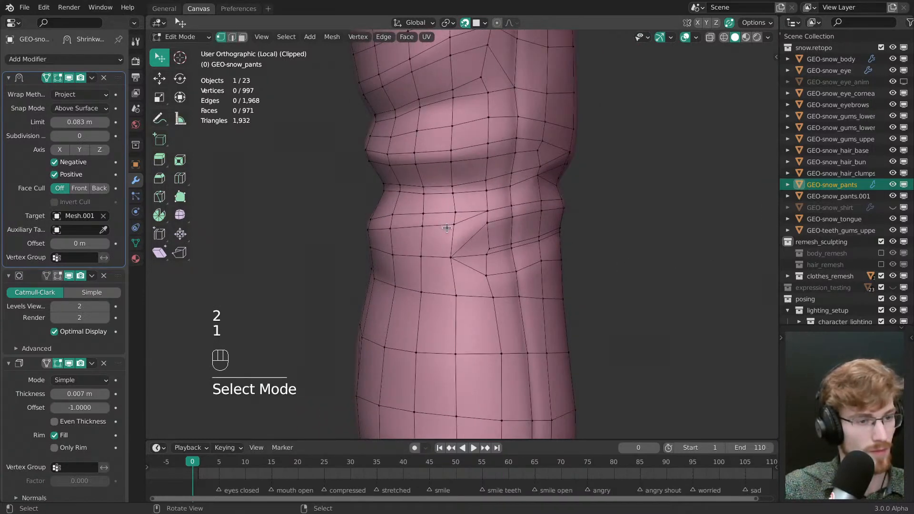
ctrl+middle_drag(470, 281, 497, 227)
key(alt+a)
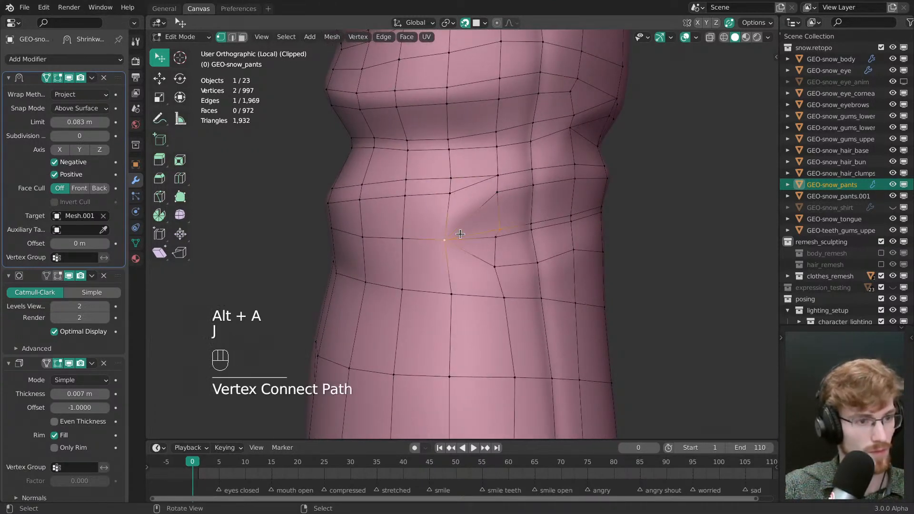
key(alt+a)
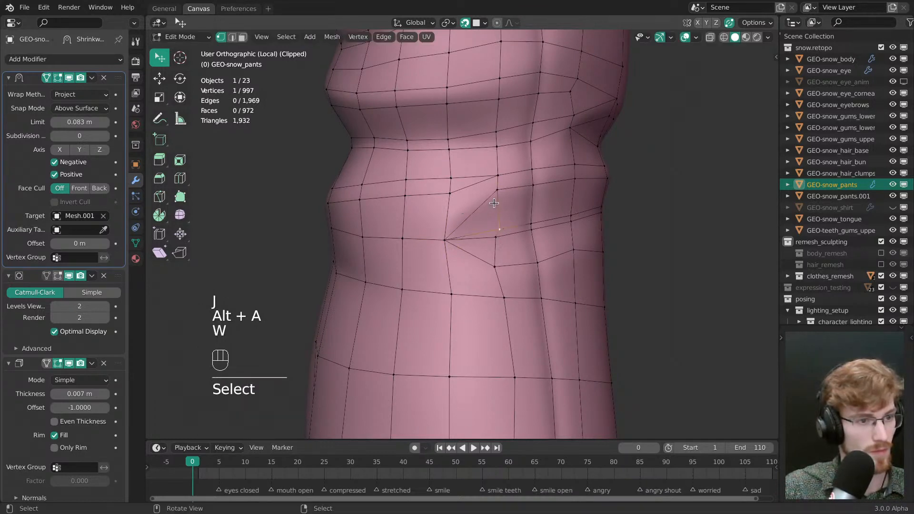
- Reposition the vertices around the small crease and in the row above it, and join the row to the crease
drag(498, 228, 408, 202)
middle_drag(432, 202, 489, 195)
drag(494, 192, 493, 199)
middle_drag(493, 202, 488, 229)
key(alt+a)
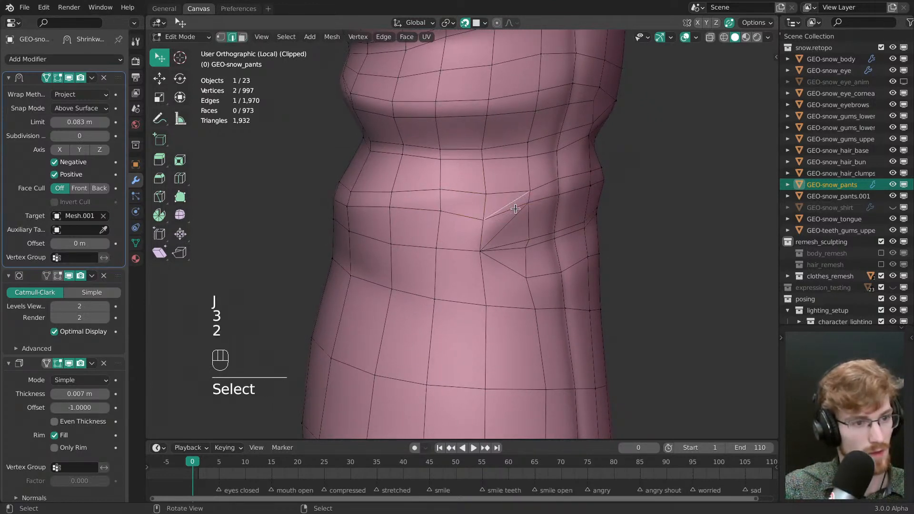
- Dissolve the upper diagonal edge above the crease tip and move a vertex of the adjoining row into line
key(ctrl+x)
key(alt+a)
key(1)
key(w)
drag(390, 209, 396, 213)
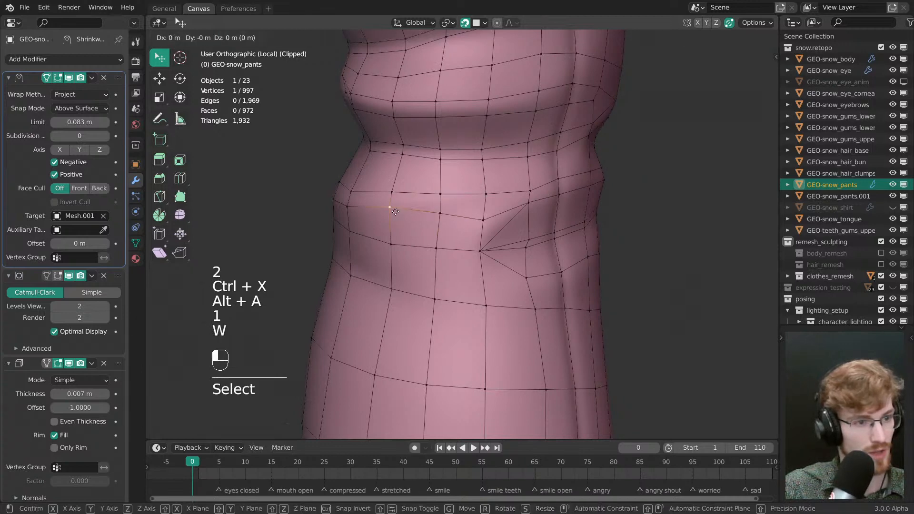
key(alt+a)
- Dissolve the diagonal edge rising from the crease tip and even out the vertices of the row above
middle_drag(448, 221, 496, 235)
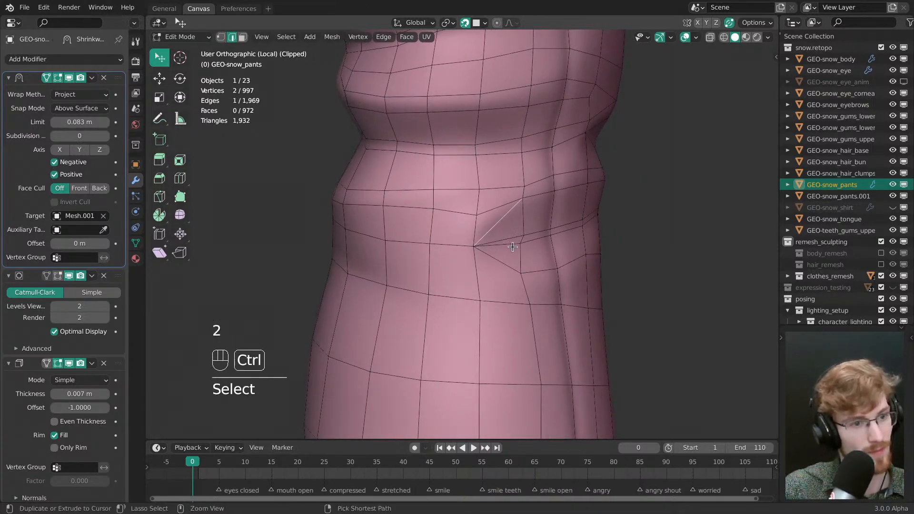
key(ctrl+x)
key(1)
key(w)
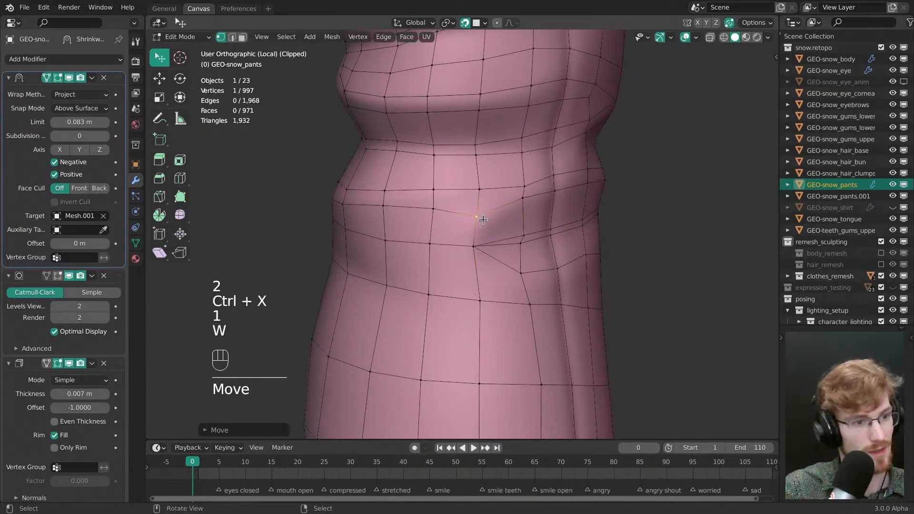
drag(435, 209, 445, 207)
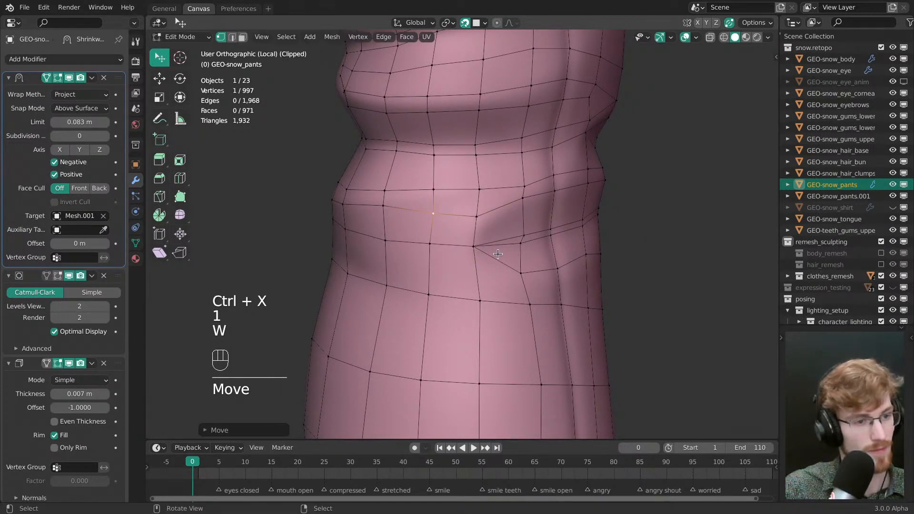
- Try dissolving the edge beneath the small crease and shifting the crease vertex downwards
mouse_move(498, 254)
middle_down()
mouse_move(496, 263)
mouse_move(495, 255)
middle_up()
key(2)
click(509, 262)
key(ctrl+x)
key(1)
key(w)
drag(493, 248, 502, 254)
key(alt+a)
- Preview the leg outside edit mode, then undo the last edge dissolve and vertex move
key(Tab)
ctrl+middle_drag(500, 254, 500, 276)
key(Tab)
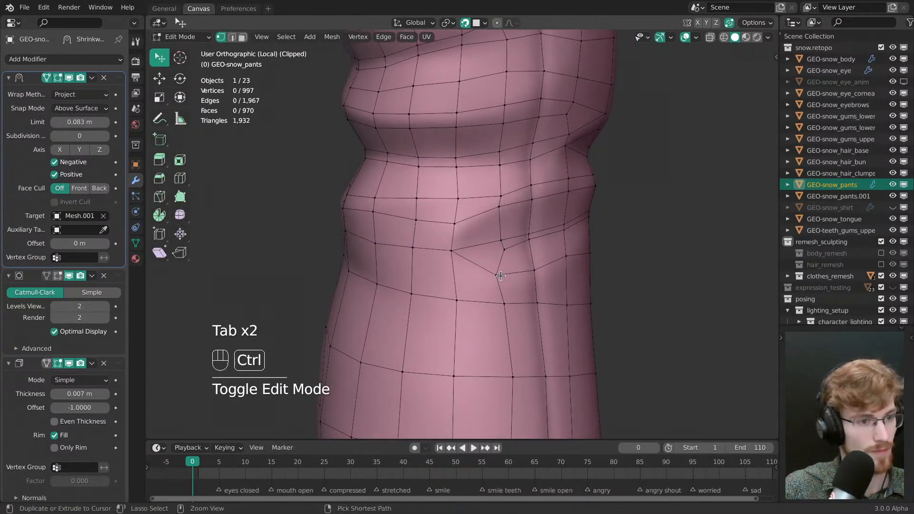
key(ctrl+z)
key(ctrl+z)
key(ctrl+z)
key(ctrl+z)
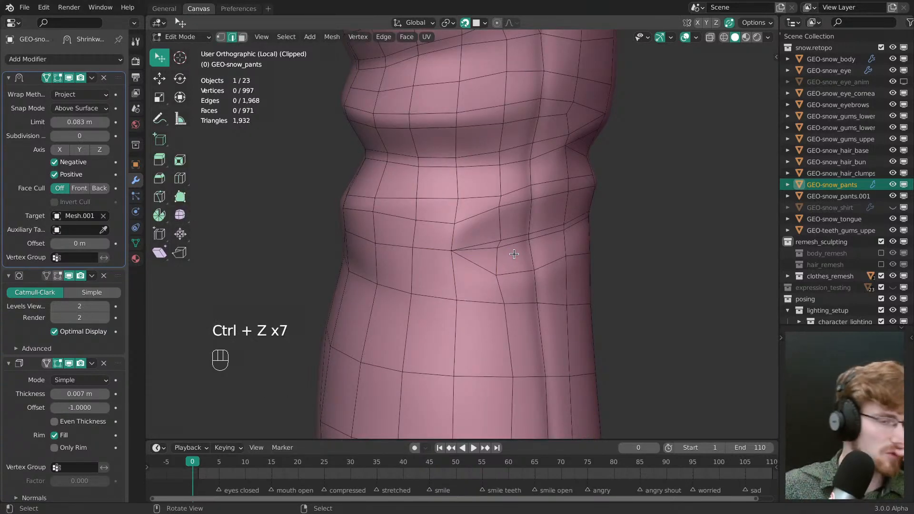
- Adjust the vertices on the upper side of the small crease to smooth its shape
key(1)
key(w)
drag(508, 214, 512, 217)
middle_drag(471, 212, 499, 231)
drag(482, 236, 481, 236)
key(alt+a)
- Lower the vertices of the edge row directly beneath the small crease to widen the quads above it
middle_drag(515, 257, 423, 277)
key(alt+a)
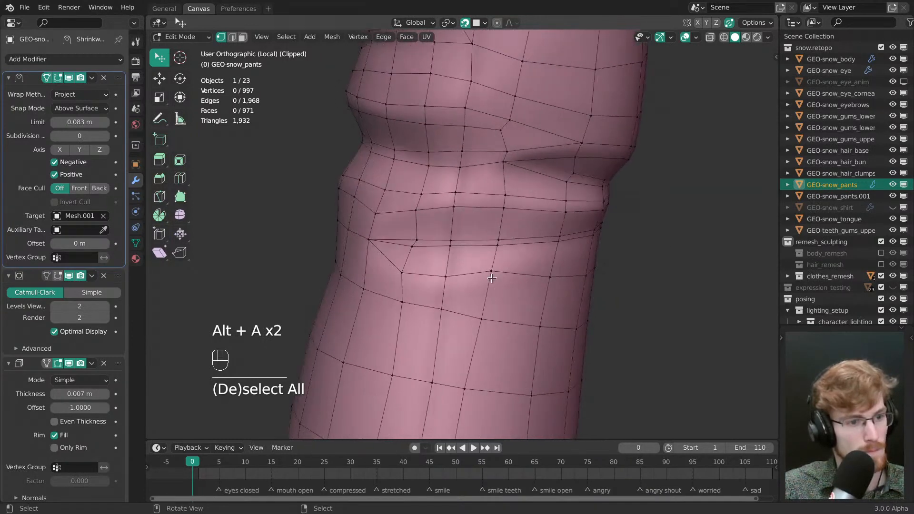
drag(493, 279, 493, 278)
drag(448, 281, 447, 282)
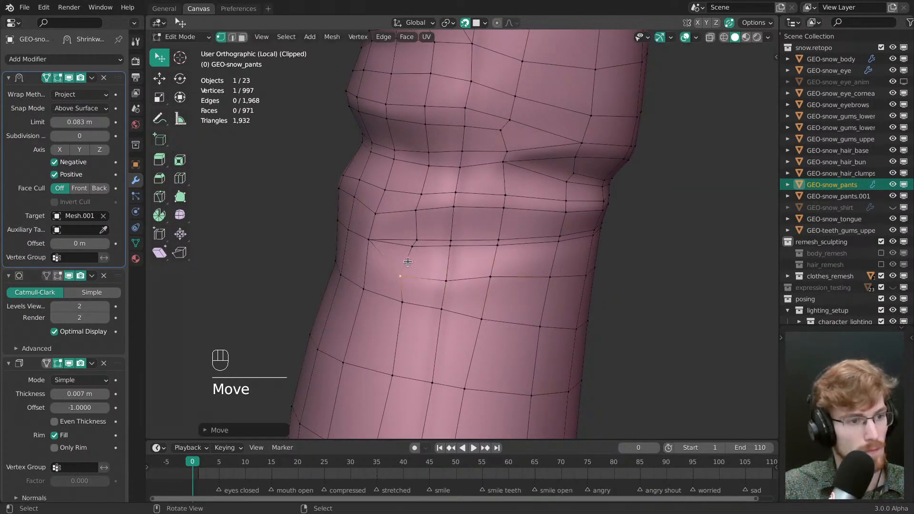
- Knife-cut a new edge path passing beneath the crease tip, and dissolve the old slanted edge next to it
middle_drag(407, 262, 496, 268)
key(k)
click(497, 279)
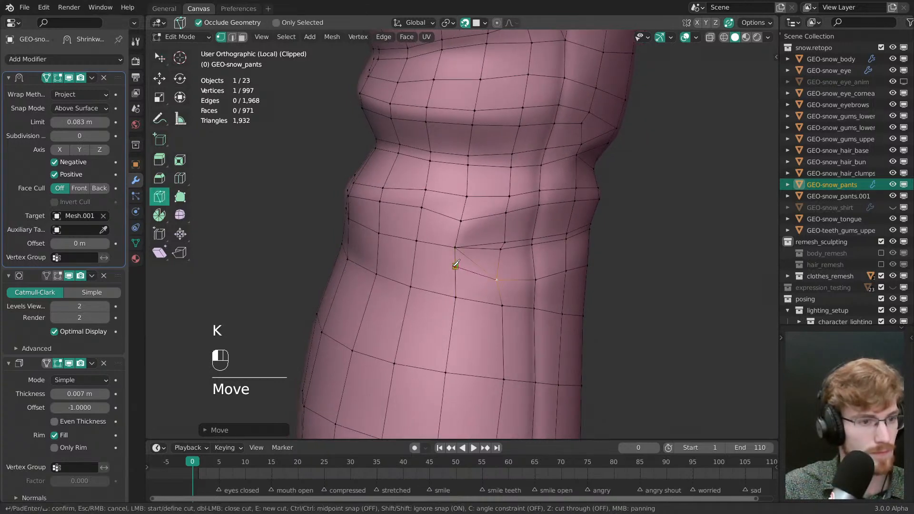
click(416, 241)
key(Return)
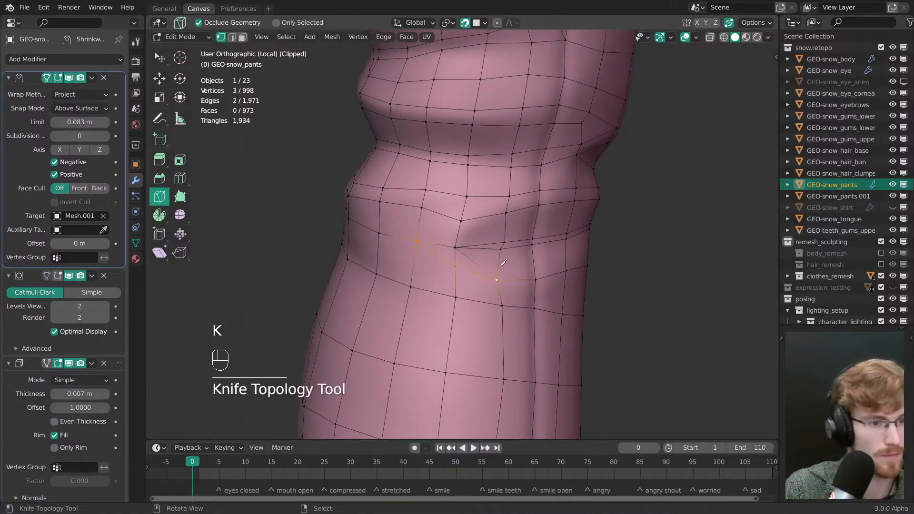
key(2)
right_click(478, 263)
key(ctrl+x)
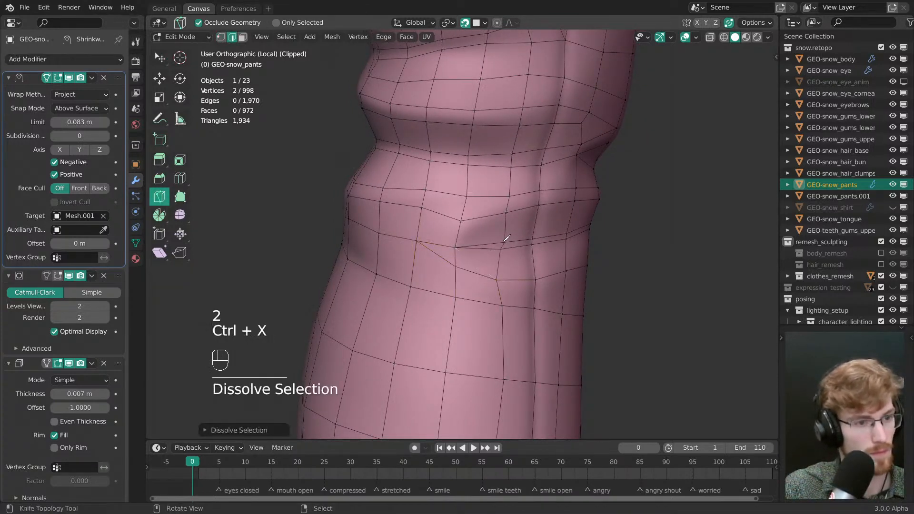
- Knife-cut from the vertex inside the small crease across its tip towards the neighbouring row vertex
click(504, 242)
click(417, 241)
key(Return)
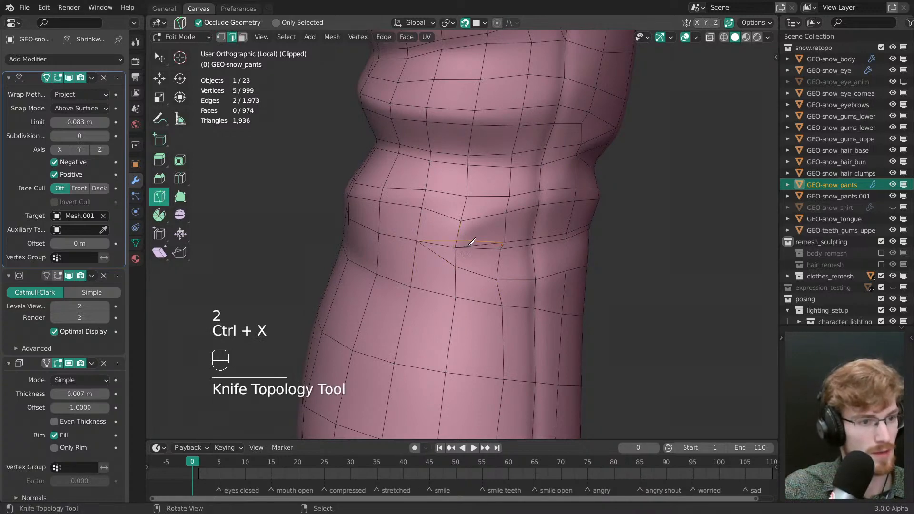
- Dissolve the leftover edges around the tip of the small crease to clean up the new edge path
right_click(473, 246)
key(ctrl+x)
middle_drag(505, 259, 528, 258)
right_click(478, 244)
key(ctrl+x)
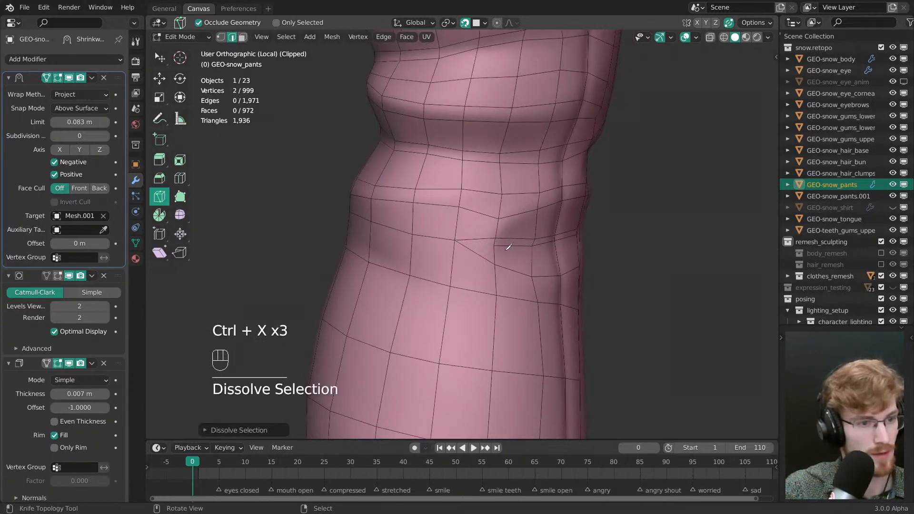
- Reposition the vertices along the lower side of the small crease to match the sculpted fold
key(1)
key(w)
drag(496, 246, 503, 246)
drag(497, 240, 497, 238)
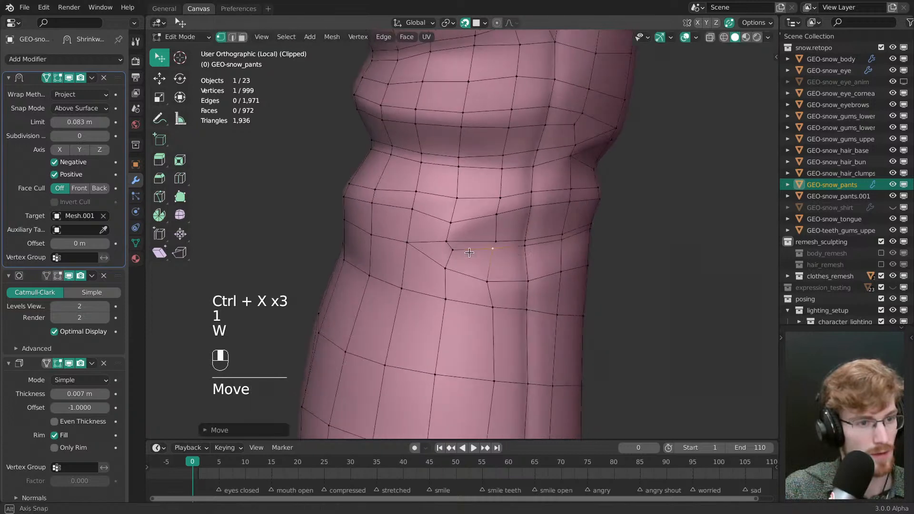
key(Tab)
ctrl+middle_drag(515, 245, 518, 286)
key(Tab)
ctrl+middle_drag(457, 253, 512, 248)
key(q)
key(w)
drag(503, 240, 500, 238)
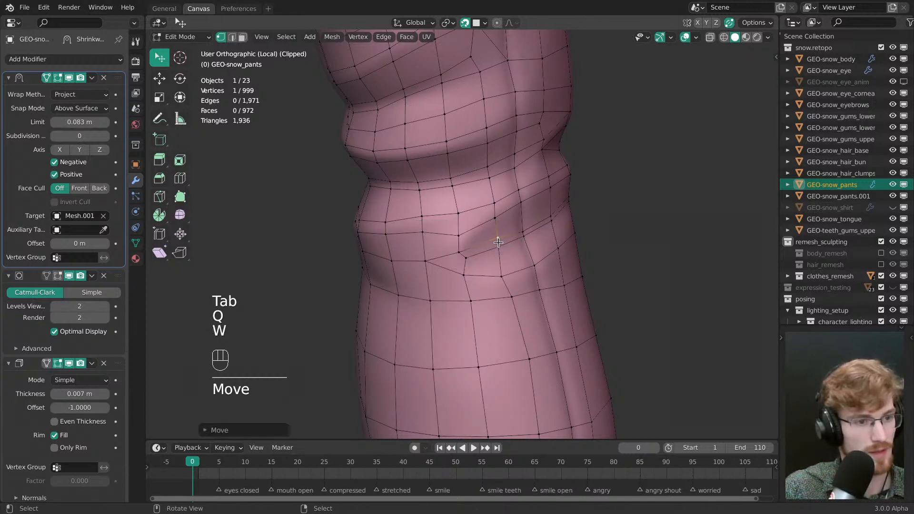
middle_drag(500, 238, 587, 253)
- Select the vertex path continuing from the crease around the leg and shift that edge row downward
key(alt+a)
click(523, 212)
middle_drag(523, 212, 458, 232)
ctrl+right_click(458, 221)
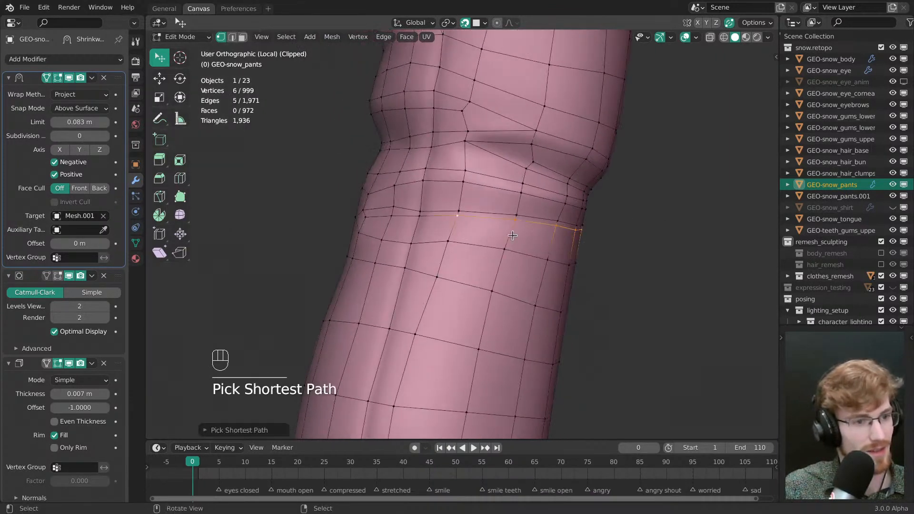
middle_drag(521, 245, 515, 261)
key(g)
drag(514, 261, 519, 270)
key(g)
middle_drag(519, 271, 474, 278)
key(ctrl+z)
drag(490, 269, 488, 275)
key(alt+a)
- Move individual vertices of the edge rows around the leg below the knee to even out their spacing
middle_drag(489, 276, 663, 282)
key(w)
drag(475, 236, 470, 242)
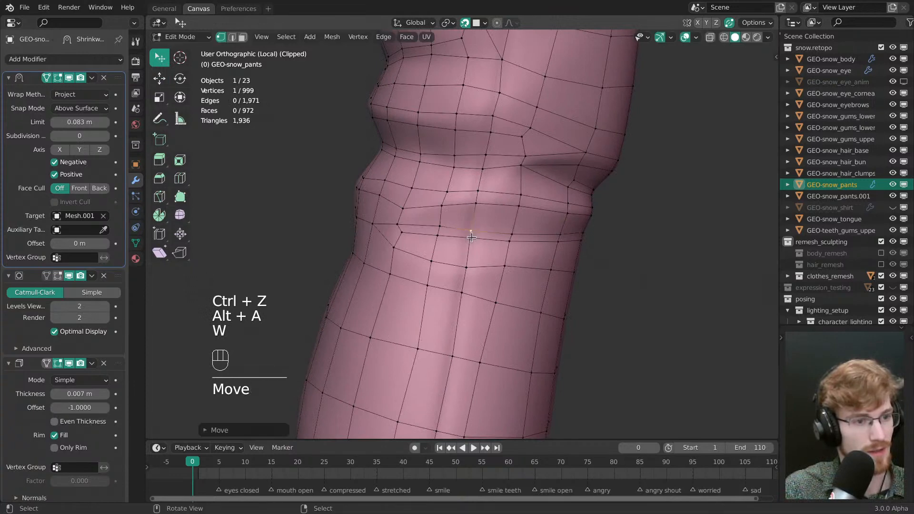
key(alt+a)
middle_drag(471, 242, 446, 279)
drag(460, 241, 463, 245)
middle_drag(463, 245, 522, 250)
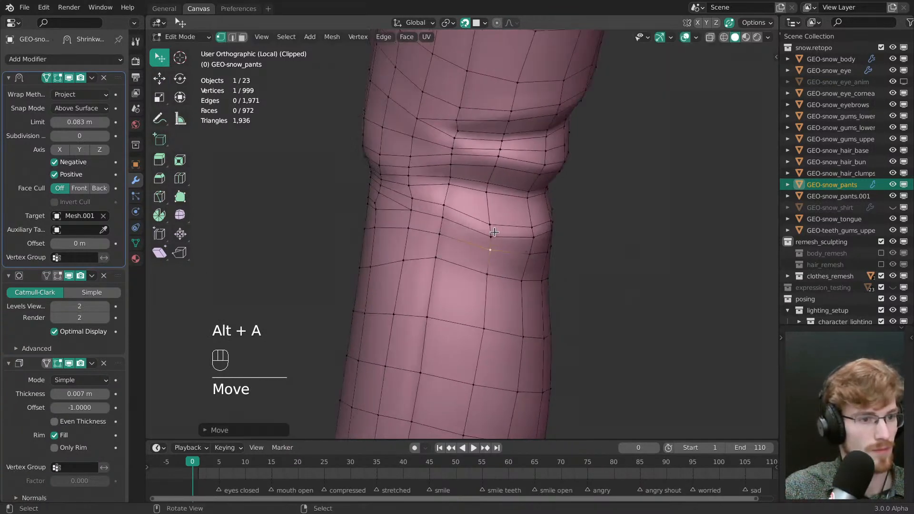
key(alt+a)
drag(494, 235, 492, 238)
middle_drag(493, 238, 443, 224)
drag(483, 217, 485, 220)
middle_drag(485, 221, 556, 247)
key(alt+a)
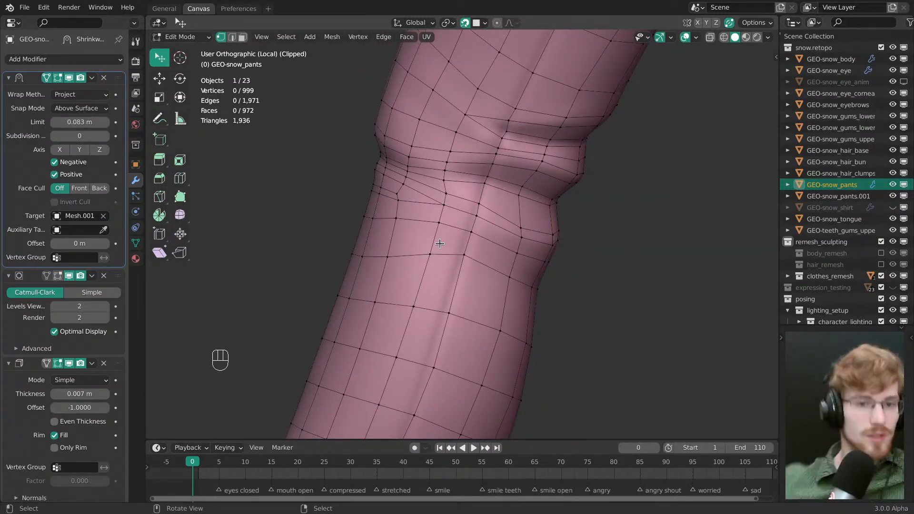
- Examine the leg's smoothed surface and the knee topology from the front and the side
middle_drag(440, 243, 612, 229)
key(Tab)
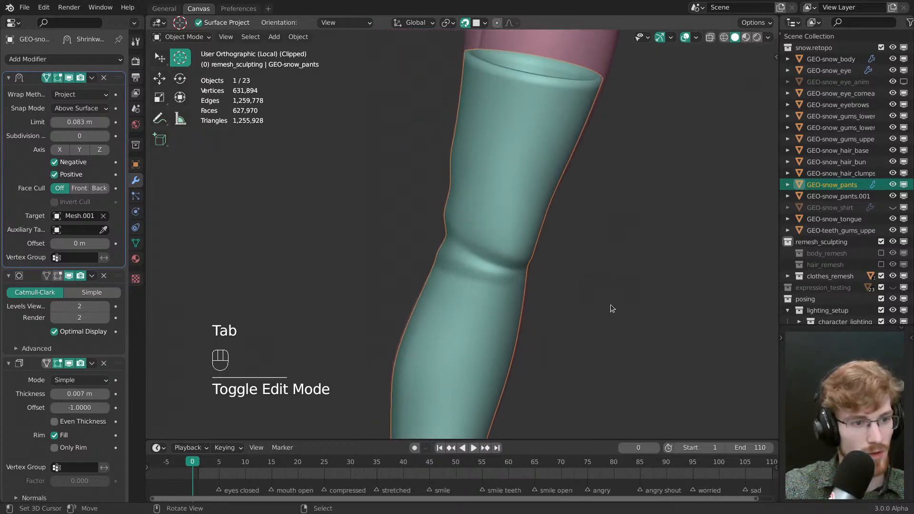
key(Tab)
key(grave)
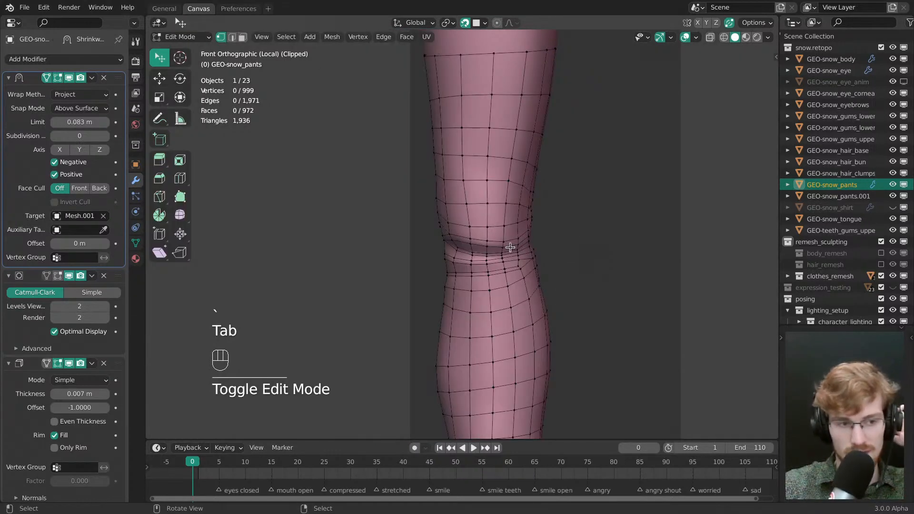
shift+middle_drag(473, 233, 473, 112)
middle_drag(485, 210, 667, 247)
key(alt+a)
middle_drag(514, 247, 521, 285)
ctrl+middle_drag(520, 284, 523, 233)
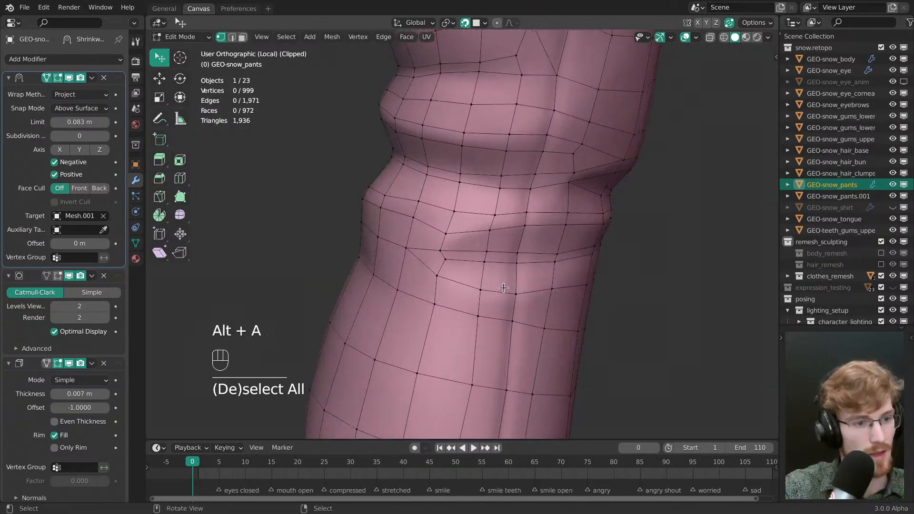
- Lower two vertices in the edge row beneath the small crease to widen the quads above them
key(w)
drag(514, 292, 515, 295)
drag(551, 292, 549, 298)
key(alt+a)
ctrl+middle_drag(605, 233, 567, 282)
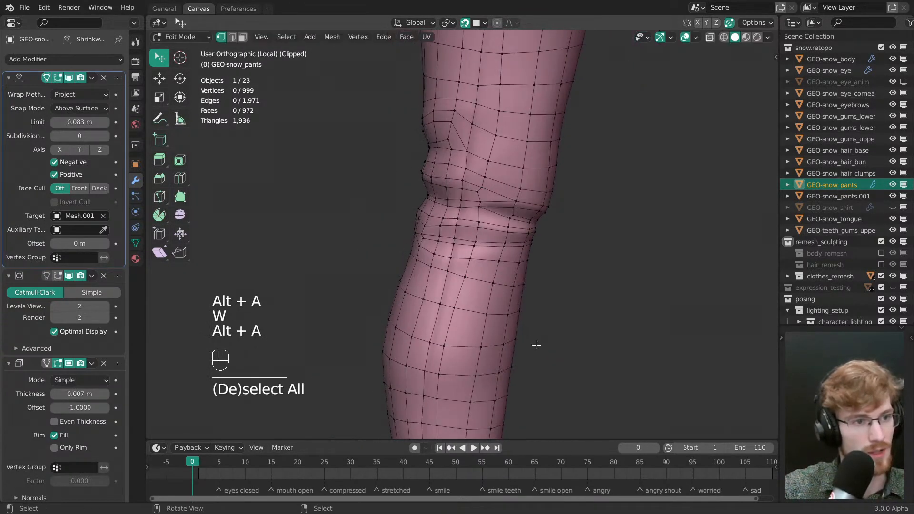
- Reposition individual vertices around the fold above the knee to even out the quads
middle_drag(545, 123, 506, 113)
drag(499, 113, 498, 110)
drag(503, 94, 468, 123)
middle_drag(467, 123, 514, 127)
drag(488, 132, 506, 132)
- Reveal the hidden leg geometry, remove the view clipping region, and deselect everything
shift+middle_drag(506, 302, 498, 162)
key(grave)
shift+middle_drag(419, 371, 446, 286)
scroll(460, 272, down, 4)
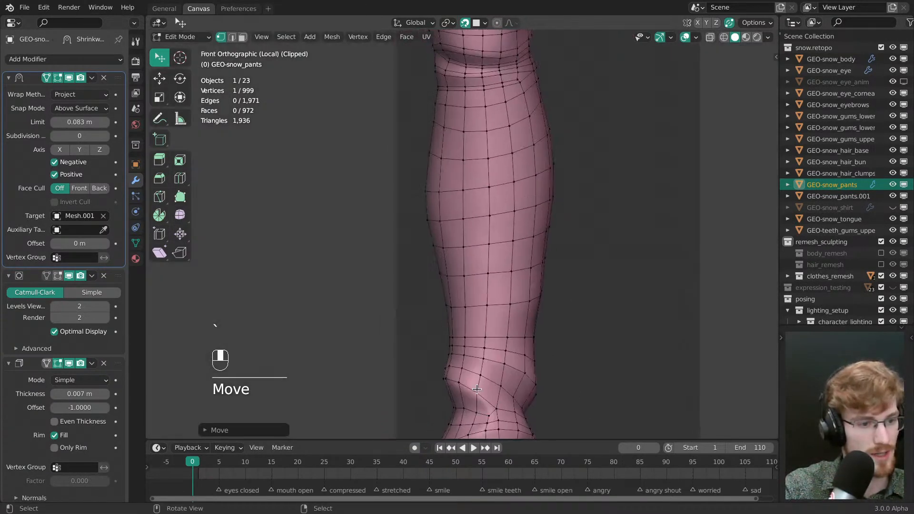
key(alt+h)
key(alt+b)
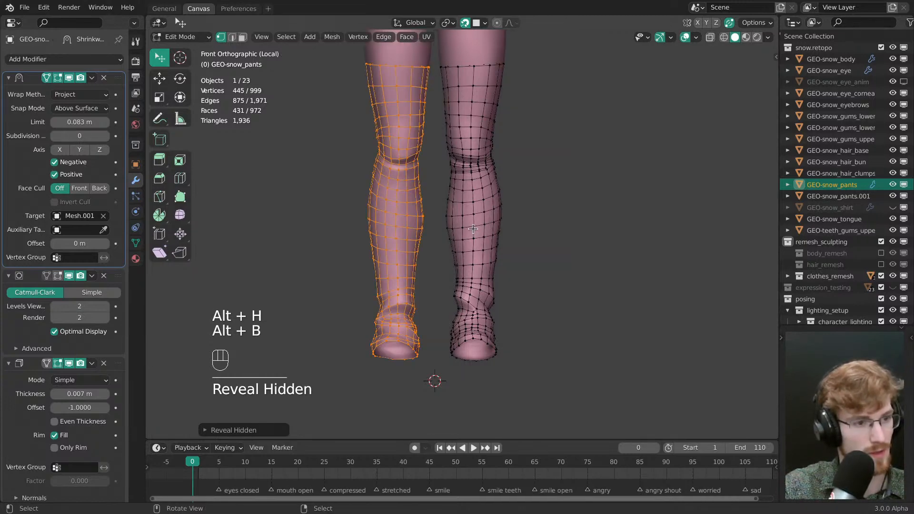
shift+middle_drag(436, 178, 478, 275)
key(alt+a)
shift+middle_drag(427, 203, 422, 211)
shift+middle_drag(458, 242, 479, 230)
- Return to Object Mode, unhide the shirt, and exit local view to see the full character
key(Tab)
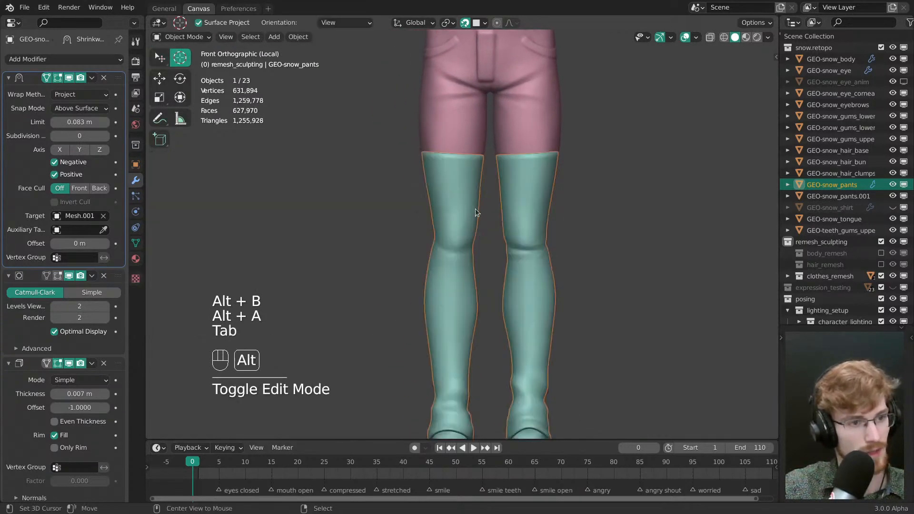
key(alt+a)
key(alt+h)
key(slash)
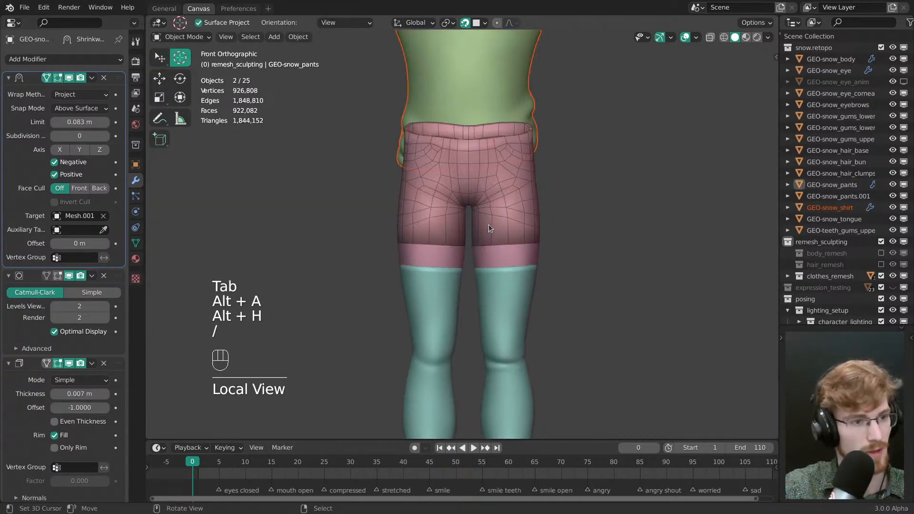
- Turn on the wireframe display for the trouser-leg mesh and clear the selection
key(alt+a)
click(499, 296)
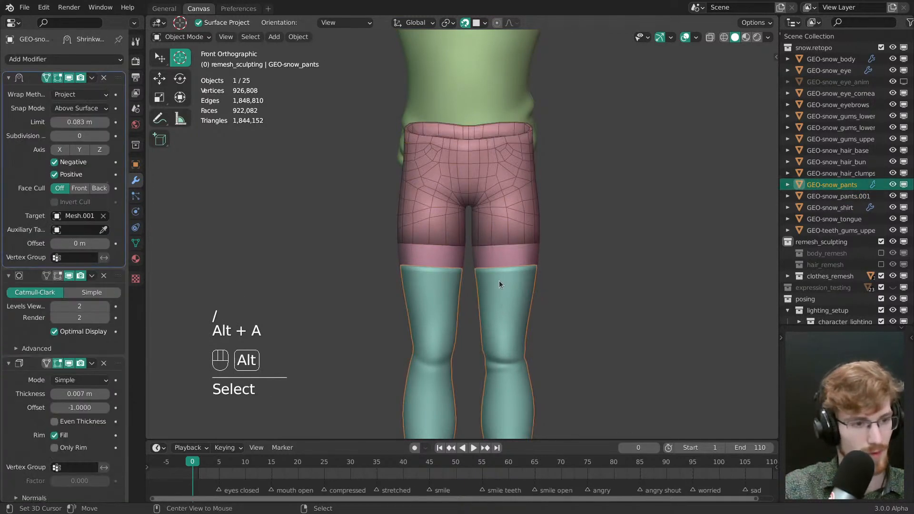
key(alt+z)
key(alt+a)
middle_drag(502, 258, 495, 172)
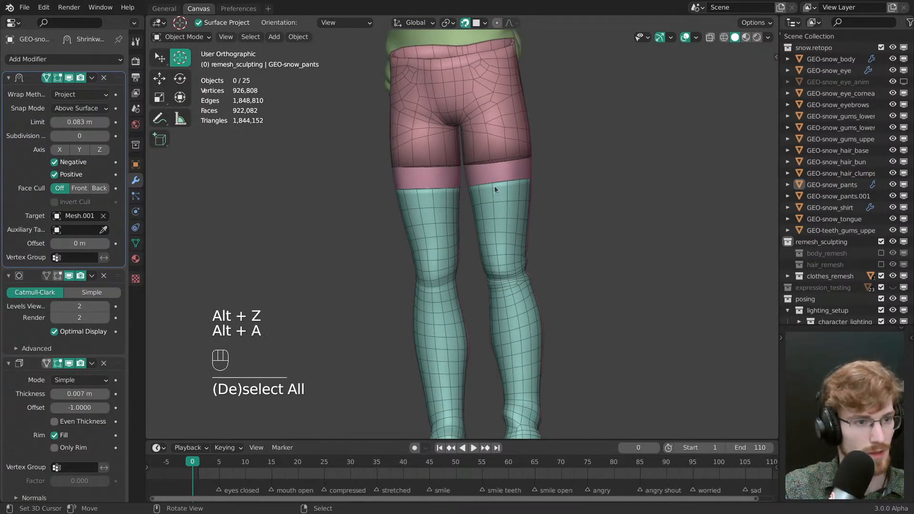
- Open the trouser-leg mesh and the upper pants mesh together in Edit Mode, and save the file
click(494, 186)
shift+click(474, 213)
key(Tab)
key(alt+a)
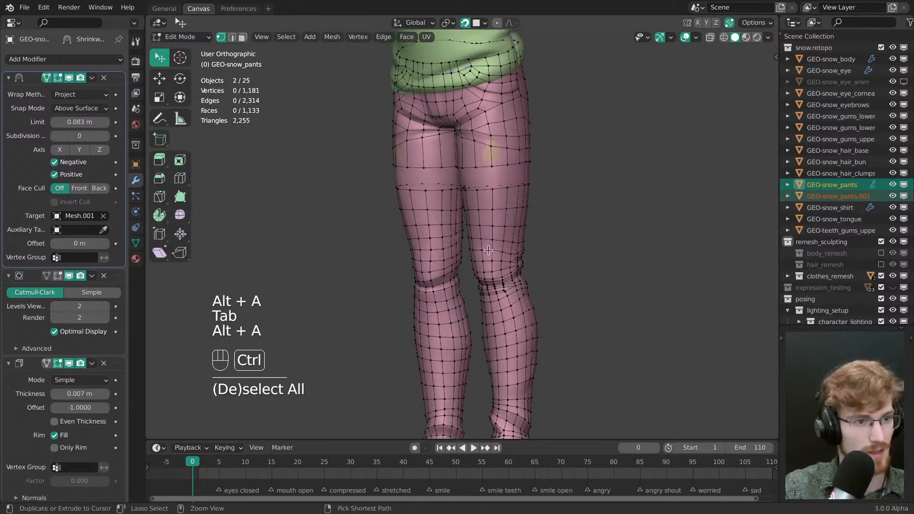
key(ctrl+s)
- Add the sculpted pants object to the selection in Object Mode and isolate all three in local view
key(ctrl+Tab)
shift+right_click(497, 185)
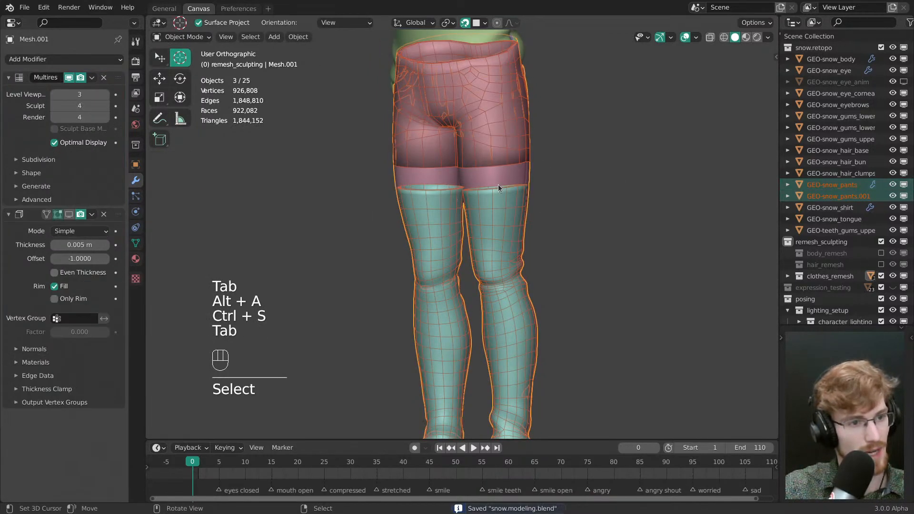
key(slash)
key(alt+a)
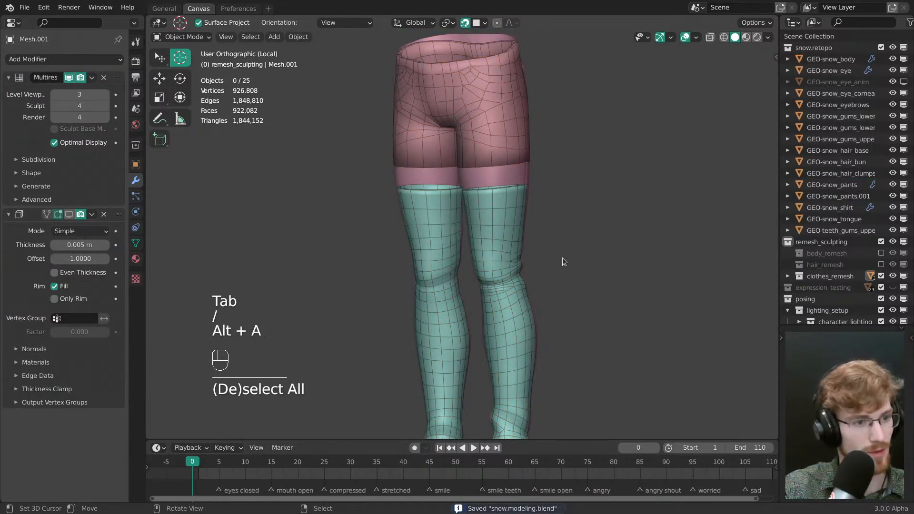
- Select the trouser-leg mesh together with the upper pants mesh and enter Edit Mode on both
click(477, 244)
key(Tab)
key(ctrl+Tab)
click(414, 181)
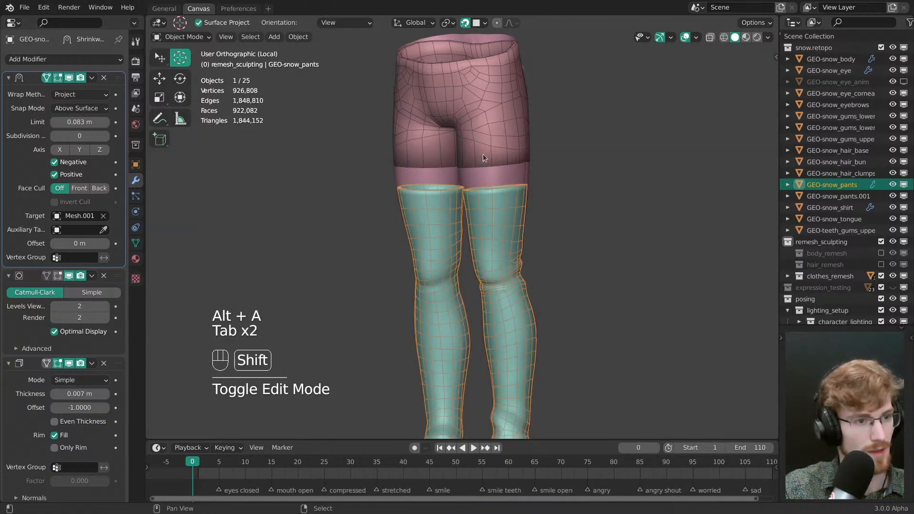
shift+click(481, 214)
key(Tab)
- Switch the two pants meshes to edge selection mode and save the file
ctrl+middle_drag(515, 228, 506, 228)
mouse_move(506, 228)
middle_down()
mouse_move(490, 226)
mouse_move(498, 238)
middle_up()
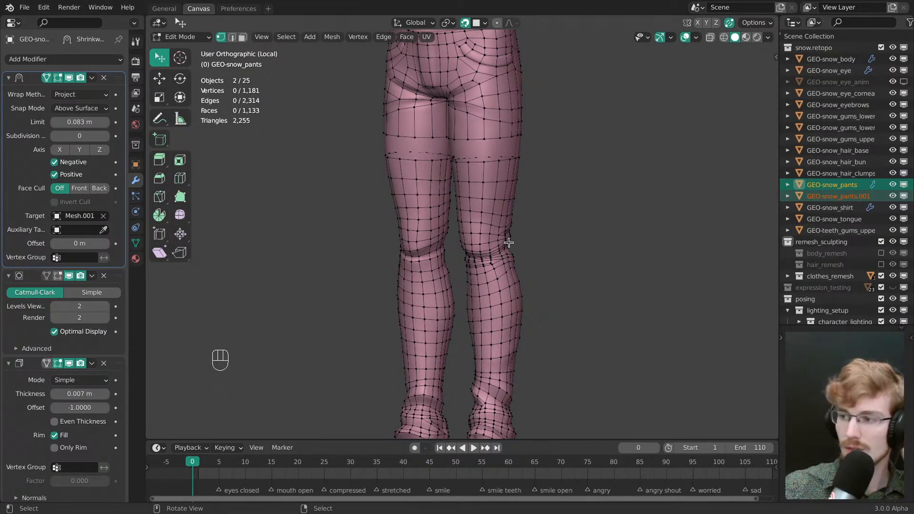
middle_drag(477, 167, 416, 197)
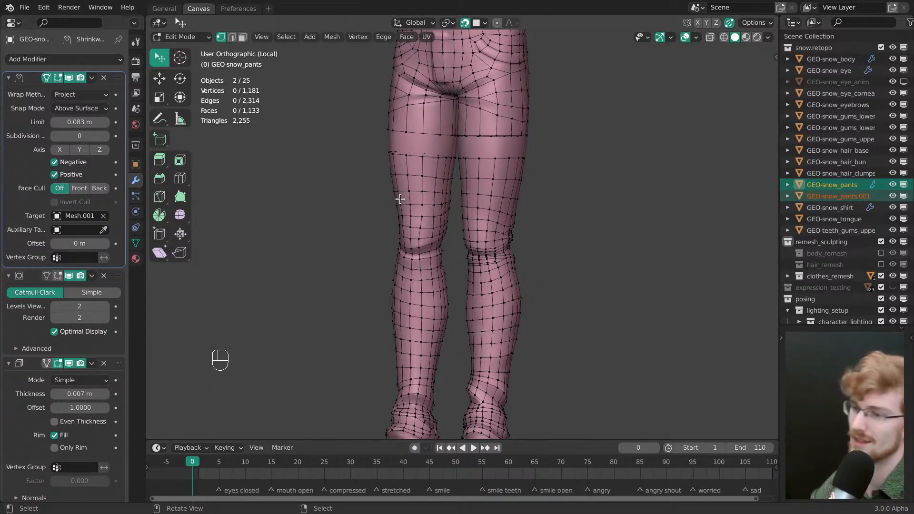
middle_drag(442, 302, 493, 266)
mouse_move(496, 264)
ctrl+middle_down()
mouse_move(514, 224)
mouse_move(502, 241)
mouse_move(508, 251)
ctrl+middle_up()
key(2)
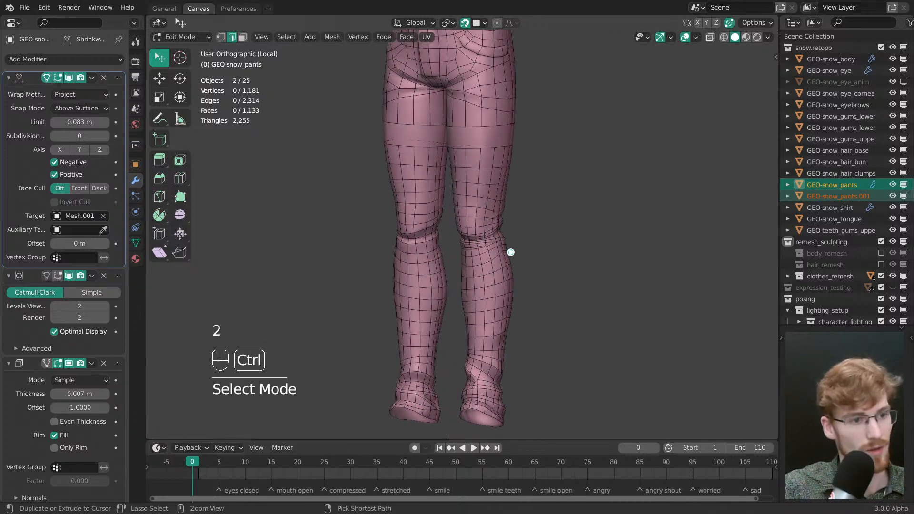
key(ctrl+s)
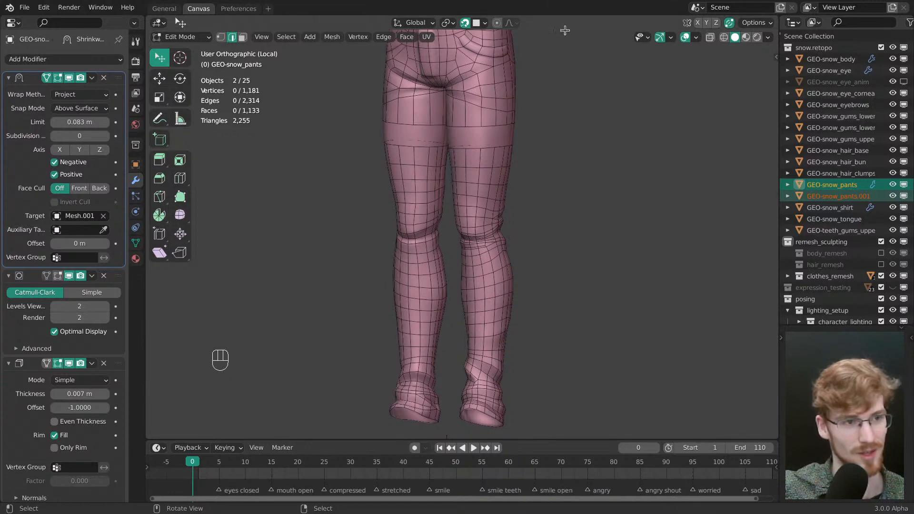
middle_drag(524, 270, 572, 265)
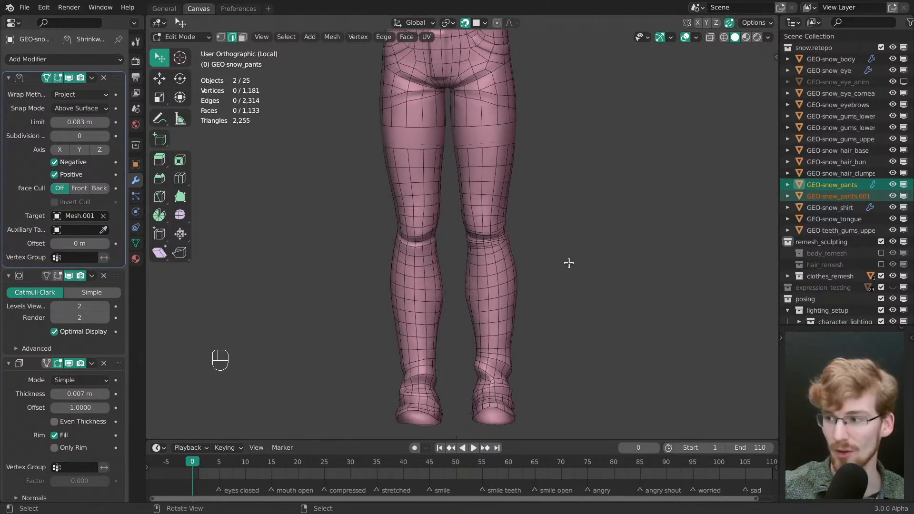